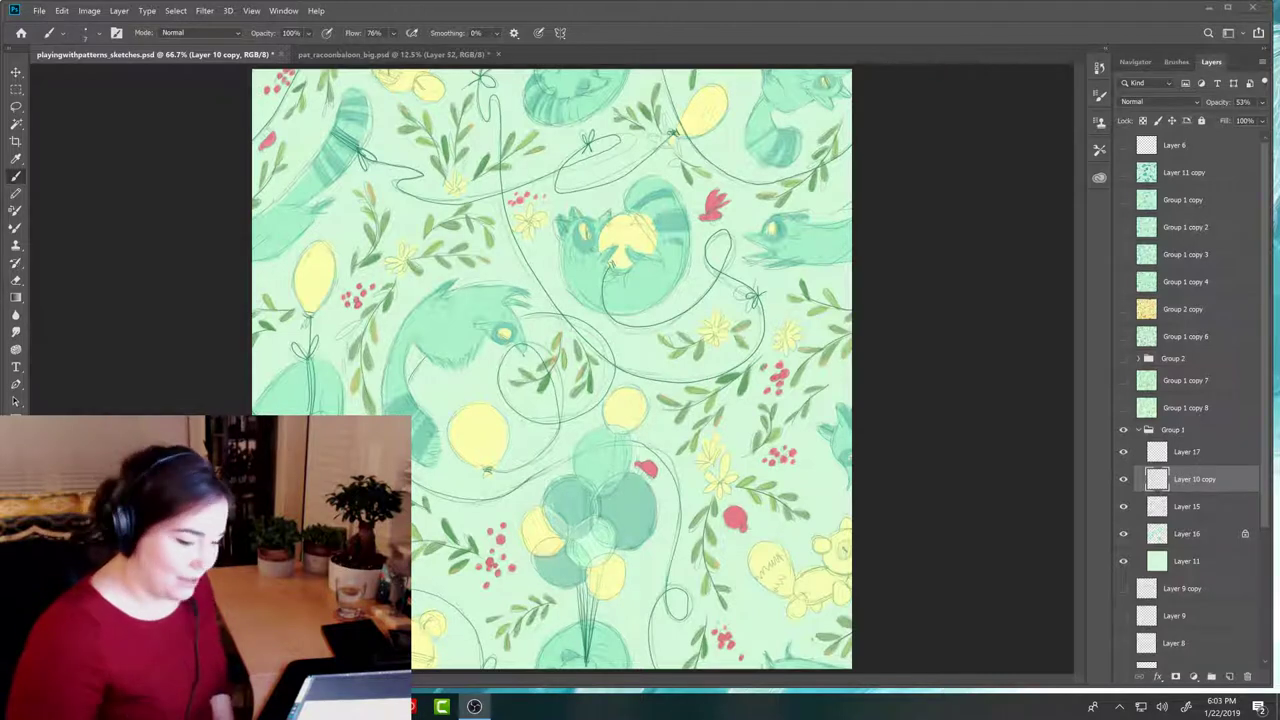
Step: Hide the Layer 10 copy sketch lines and switch to full-screen mode with the canvas shifted clear of the webcam area
click(1123, 480)
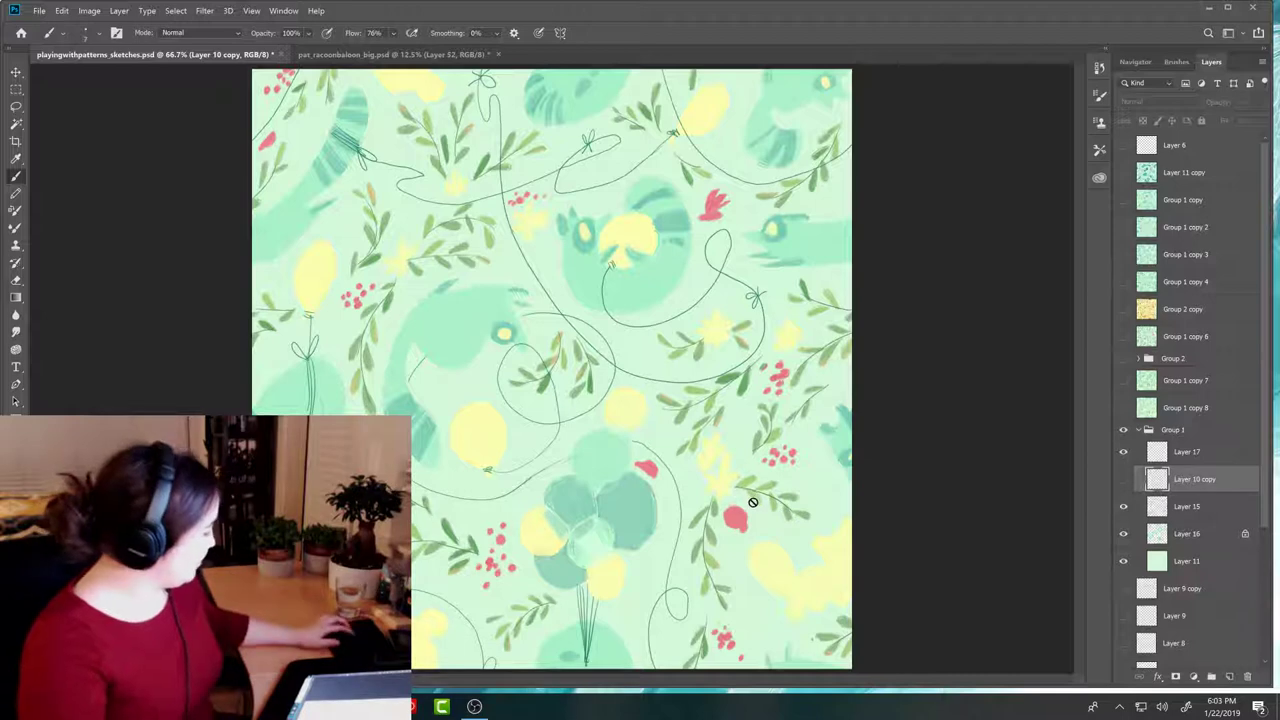
key(f)
drag(790, 505, 880, 503)
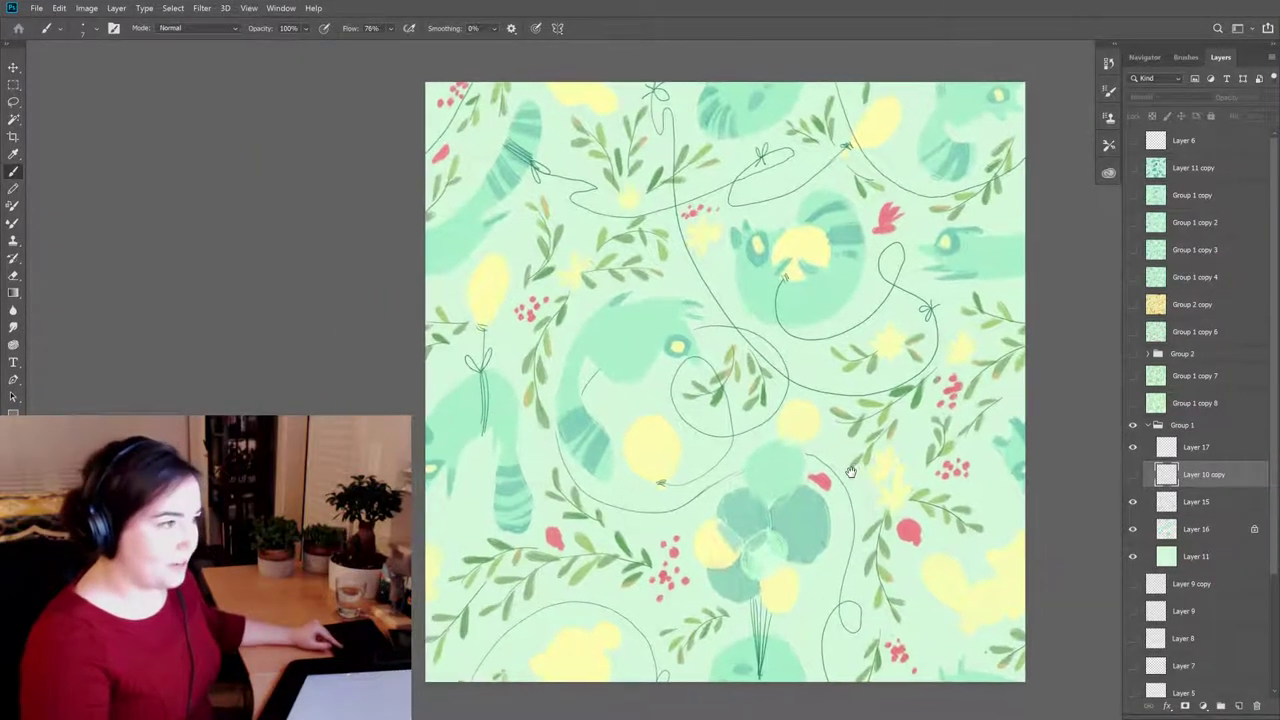
Step: Examine what Layer 17 contributes to the pattern by toggling its visibility off and on
click(1134, 448)
click(1134, 448)
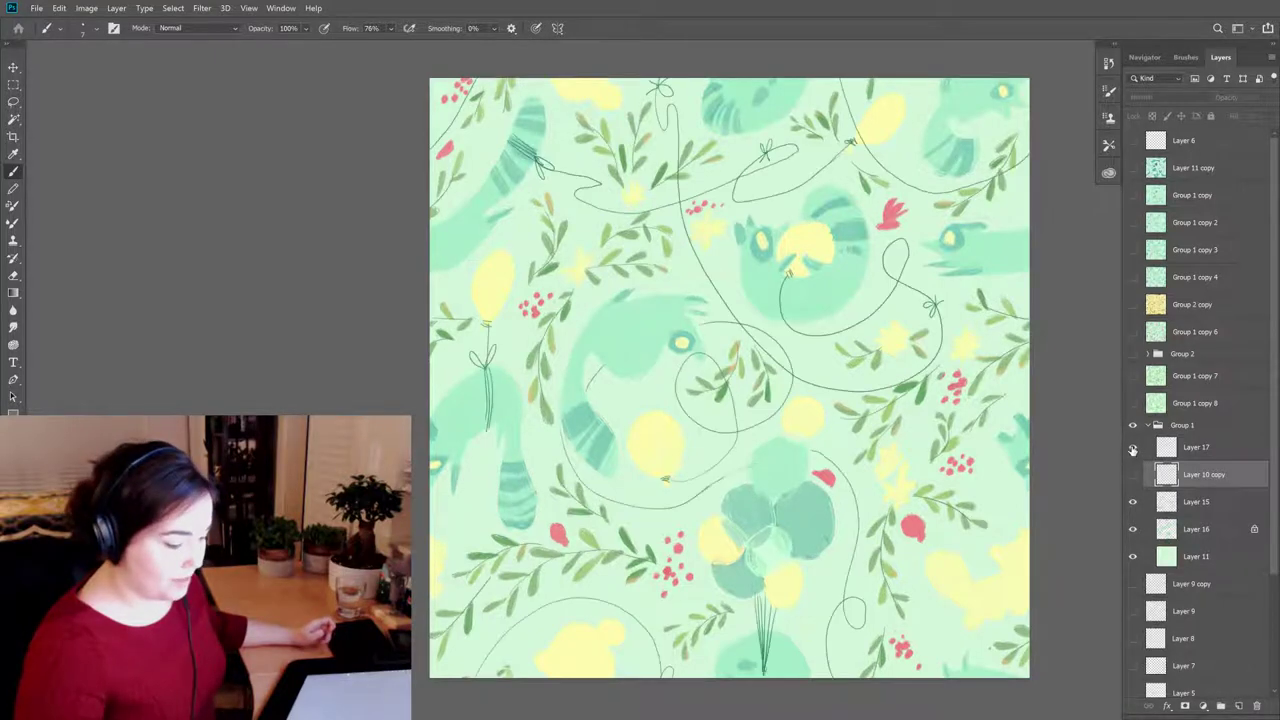
click(1212, 453)
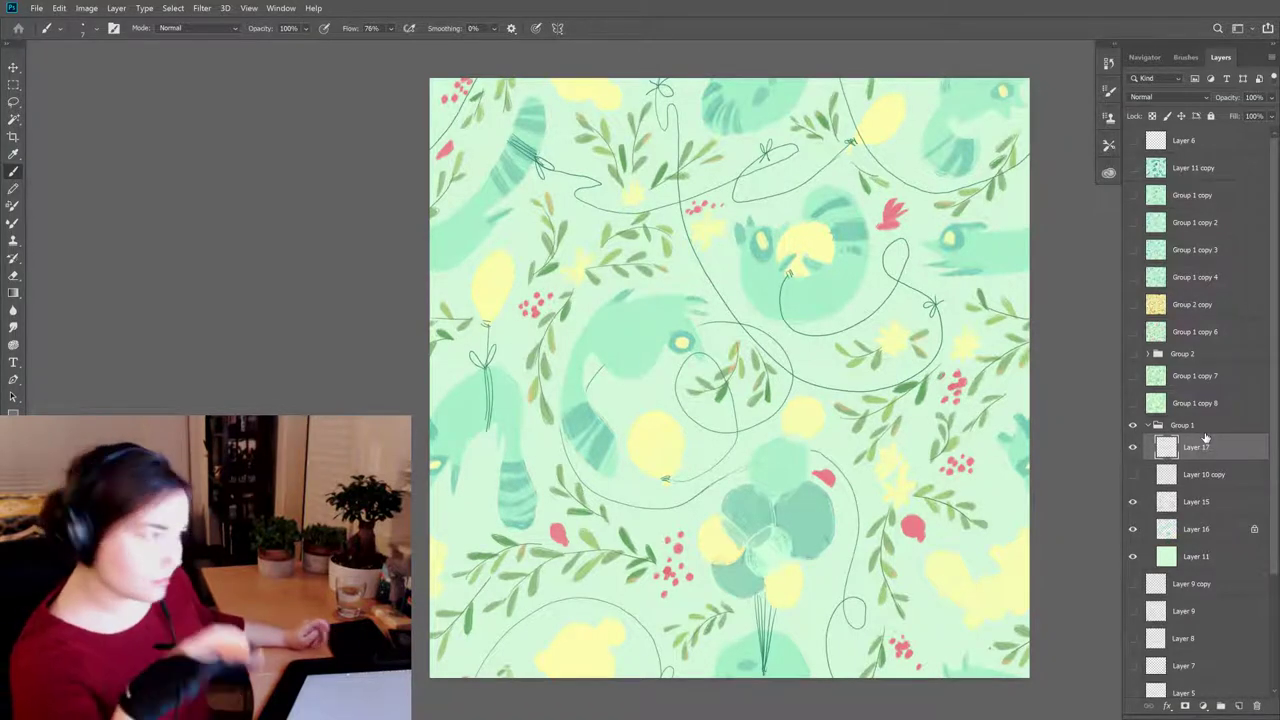
click(1133, 447)
click(1133, 447)
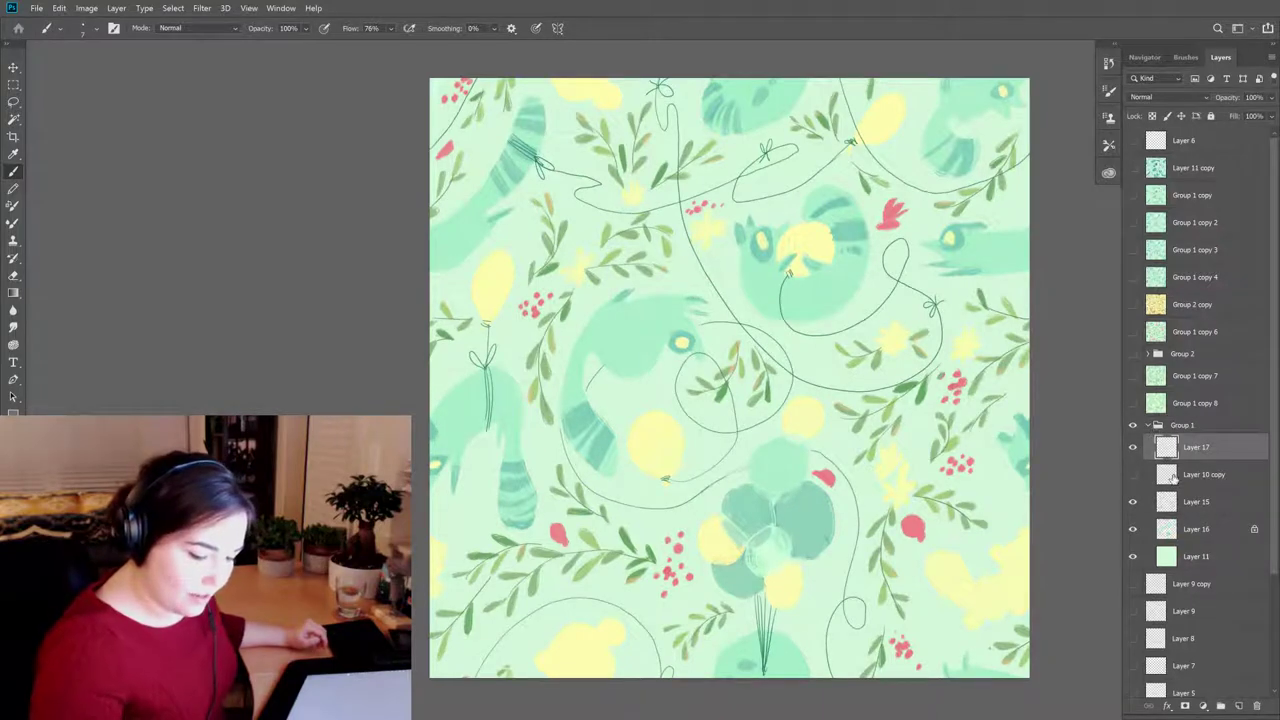
Step: Check the contents of Layer 15 and Layer 16 by toggling their visibility, and make Layer 16 the active layer
click(1133, 502)
click(1133, 502)
click(1133, 529)
click(1133, 529)
click(1168, 528)
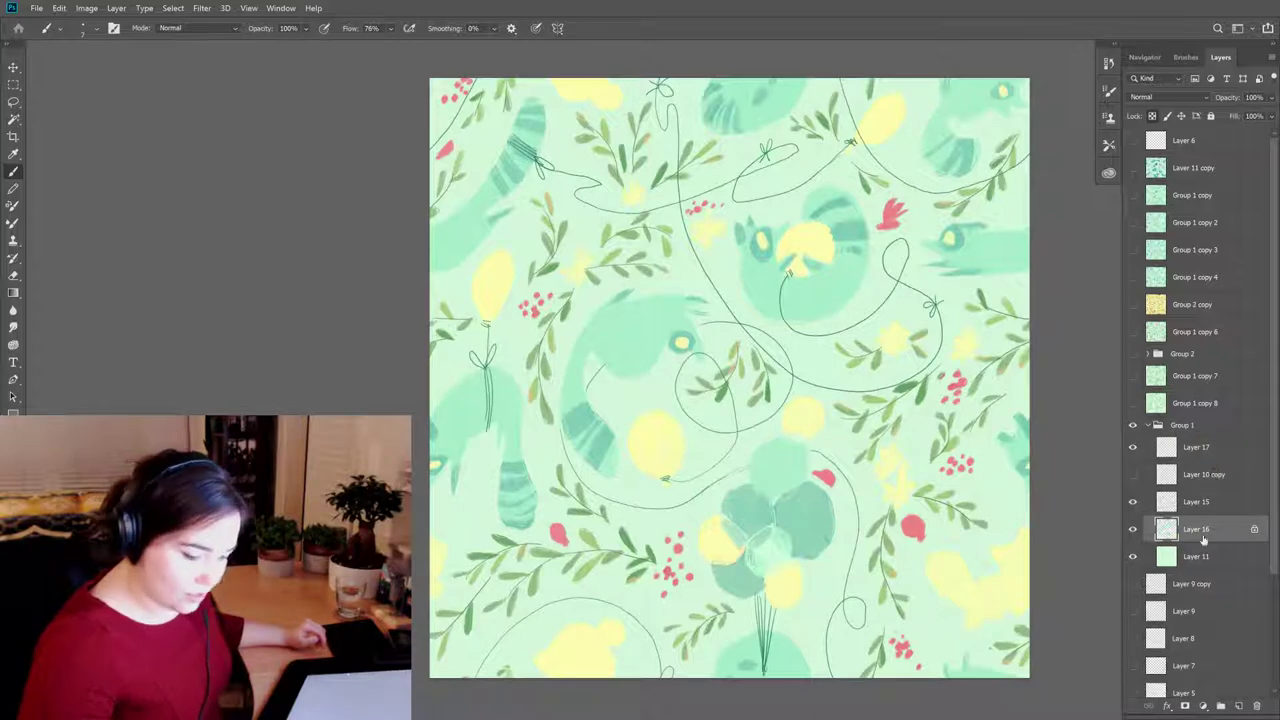
click(1135, 531)
click(1135, 531)
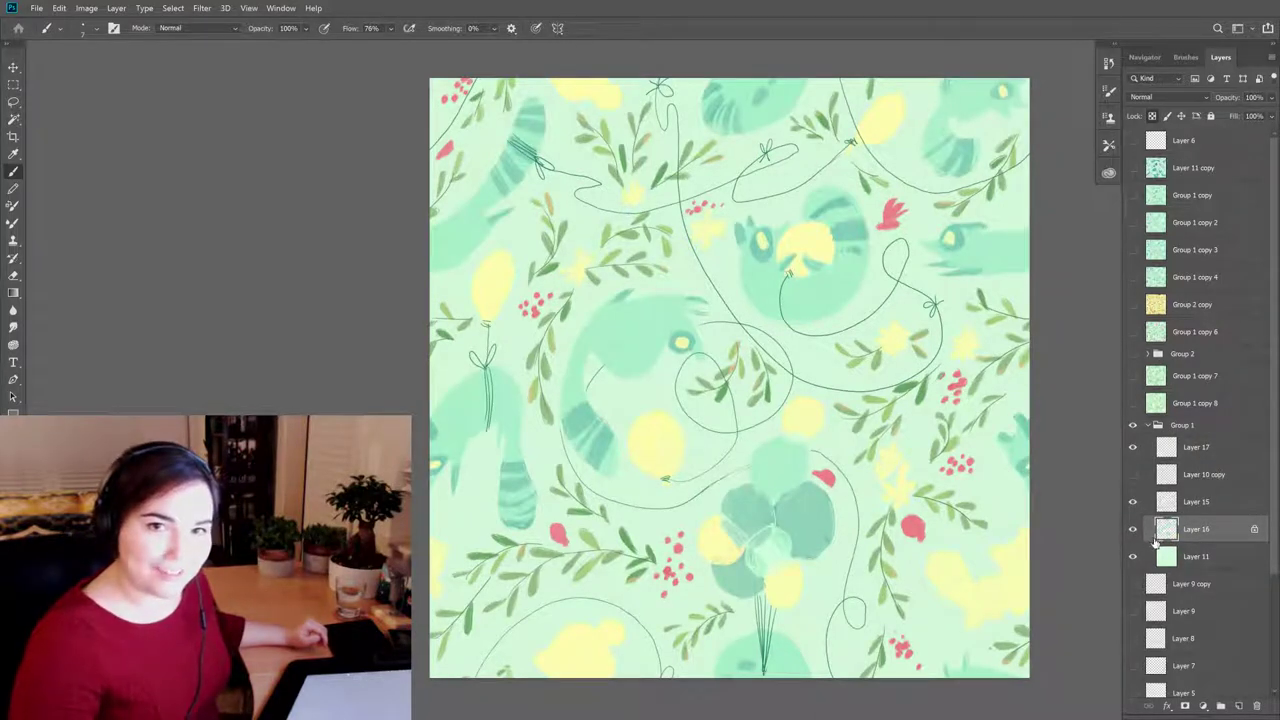
Step: Compare the raccoon and balloon shapes on Layer 16 with the foliage on Layer 15 by hiding and showing each layer
click(1135, 531)
click(1135, 531)
click(1134, 533)
click(1134, 533)
click(1133, 533)
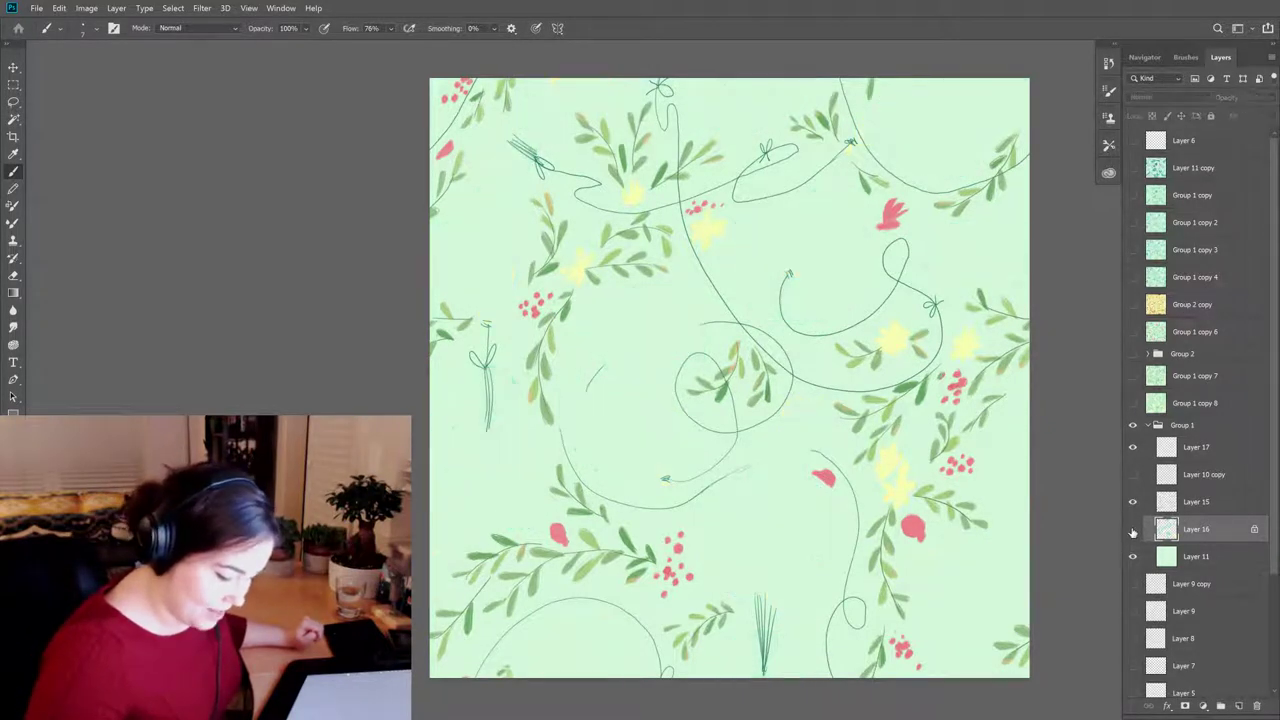
click(1134, 531)
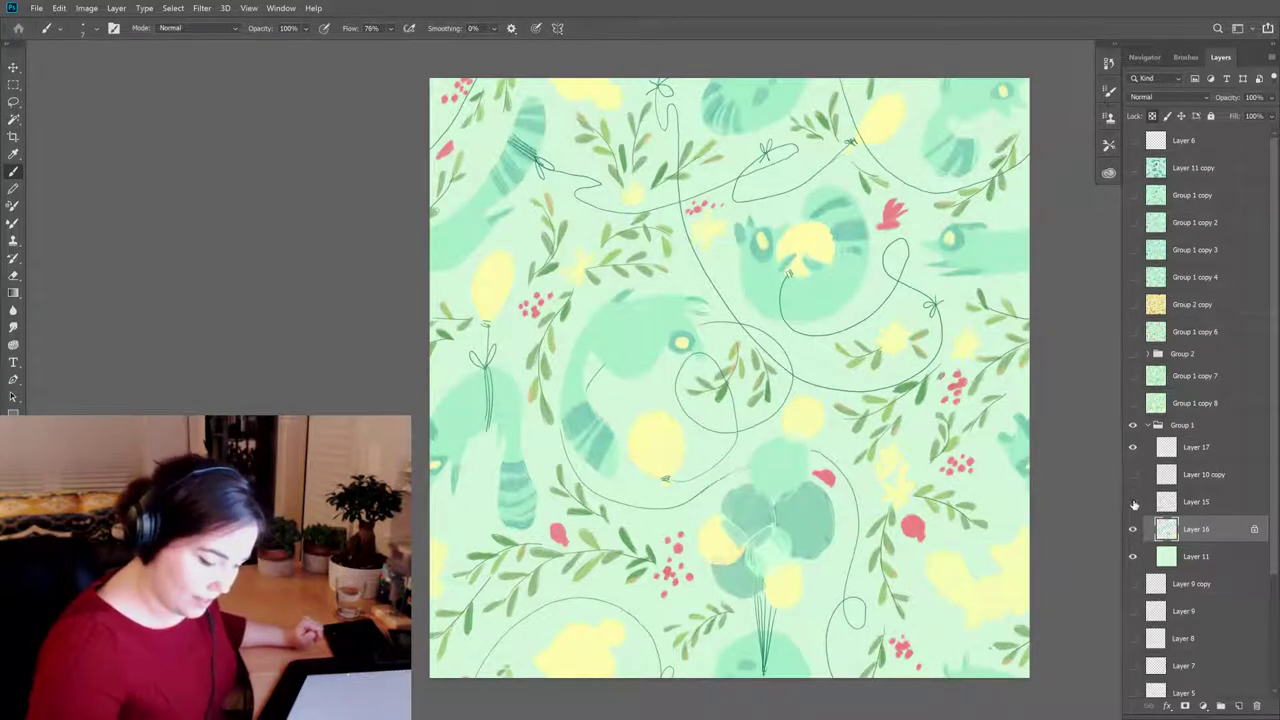
click(1134, 502)
click(1134, 502)
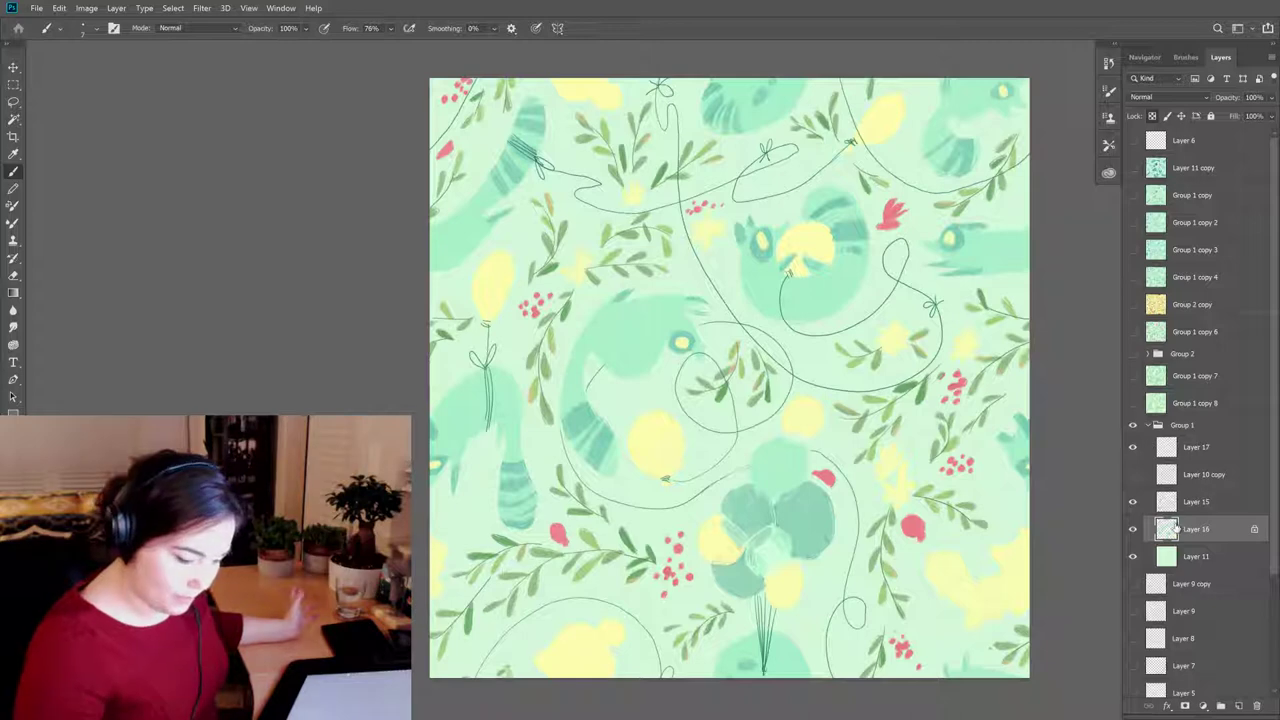
Step: Unlock the transparent pixels of Layer 16 and choose a larger brush preset with 100% flow for painting
click(1133, 529)
click(1133, 529)
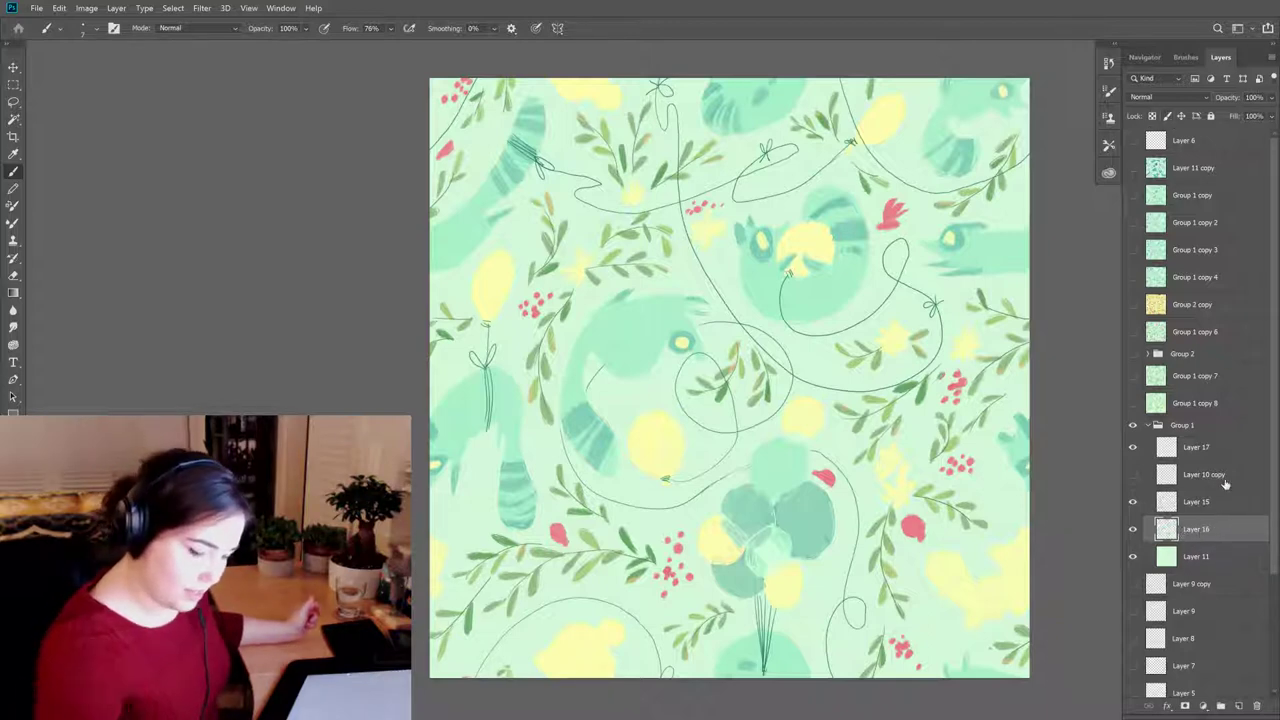
click(1185, 57)
click(1207, 164)
click(1220, 57)
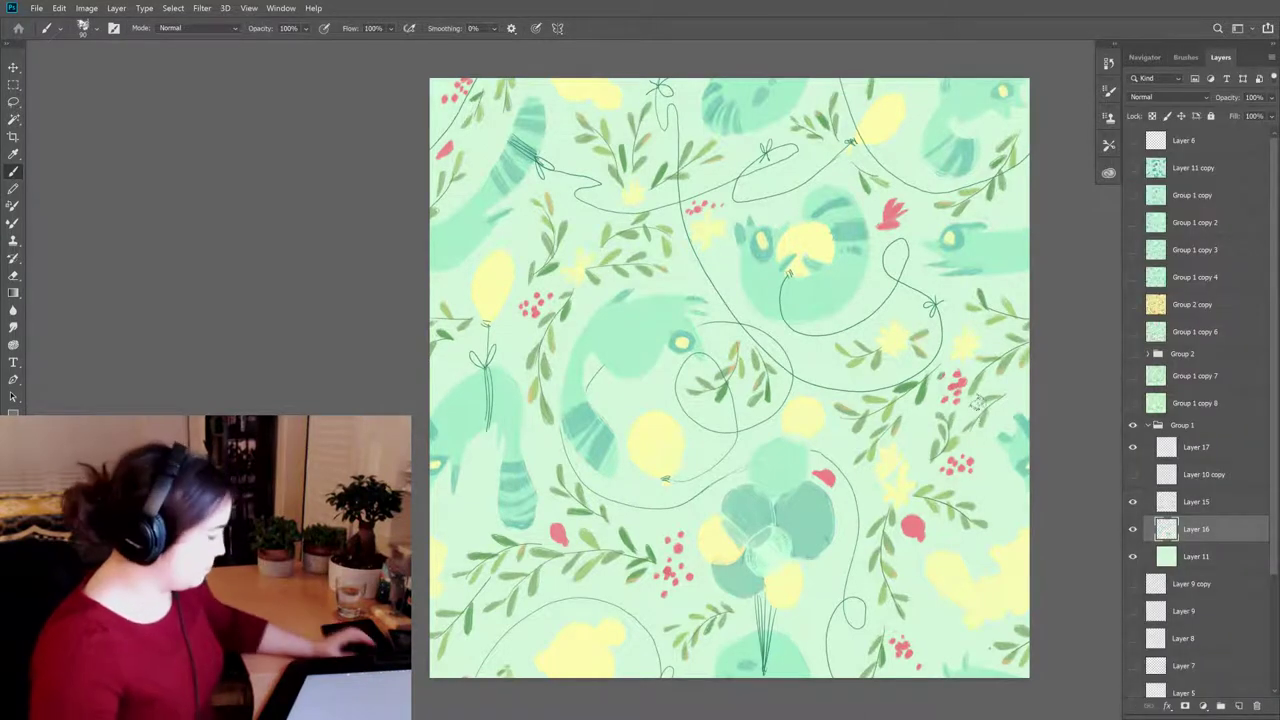
Step: Brush the outlines of the yellow balloon and the green balloon at the top of the cluster into rounder shapes
key(ctrl+plus)
key(ctrl+plus)
key(ctrl+plus)
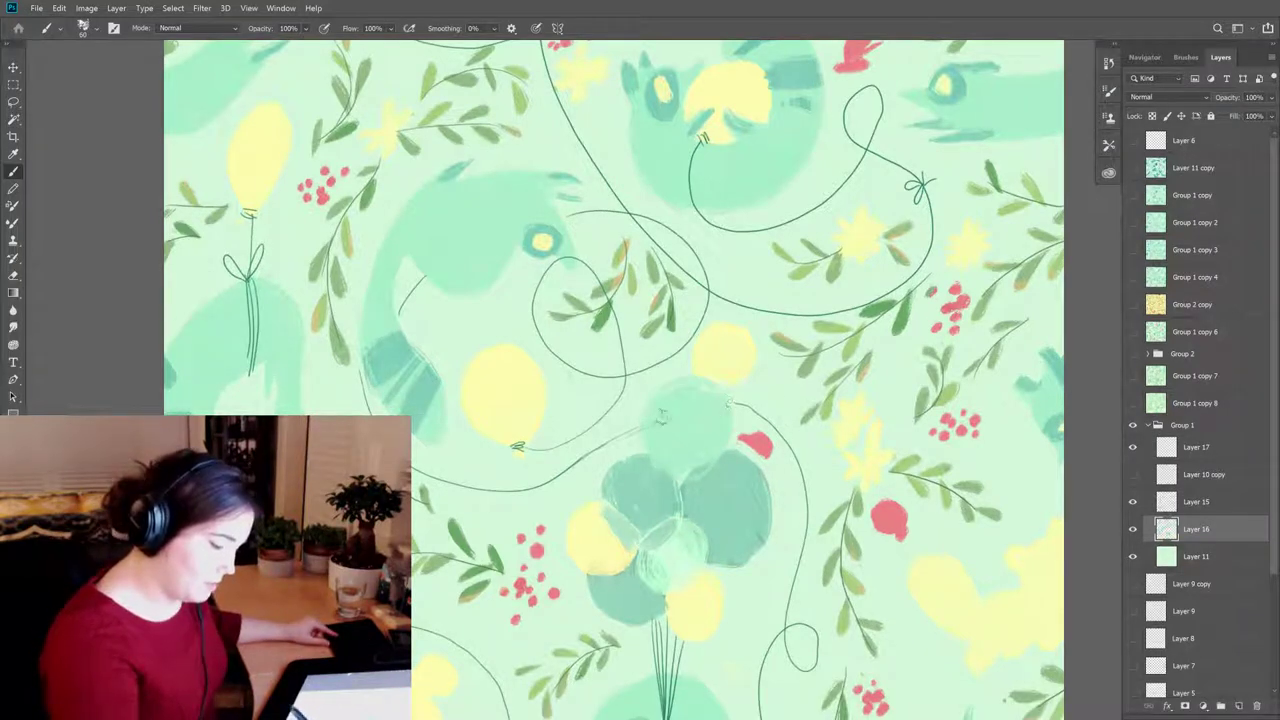
click(749, 366)
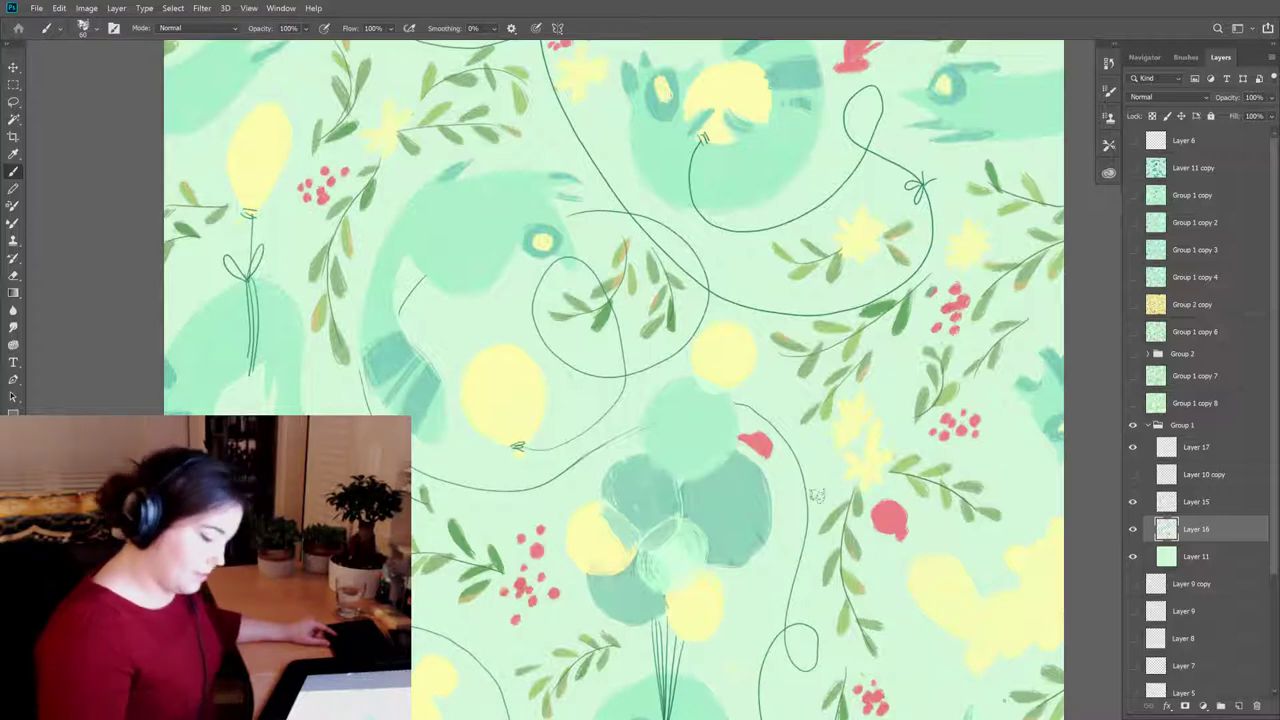
Step: Choose a slightly deeper mint green as foreground color and paint over the cluster's upper green balloon, sampling nearby greens from the canvas
key(c)
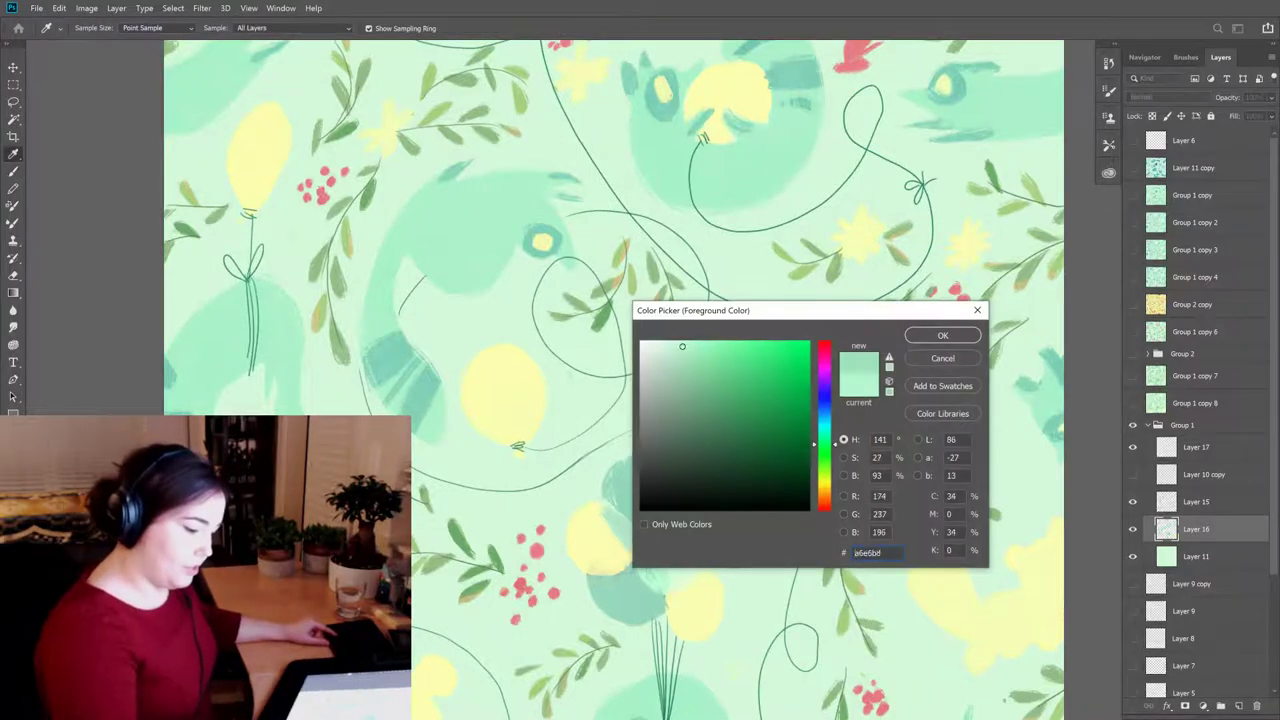
click(943, 335)
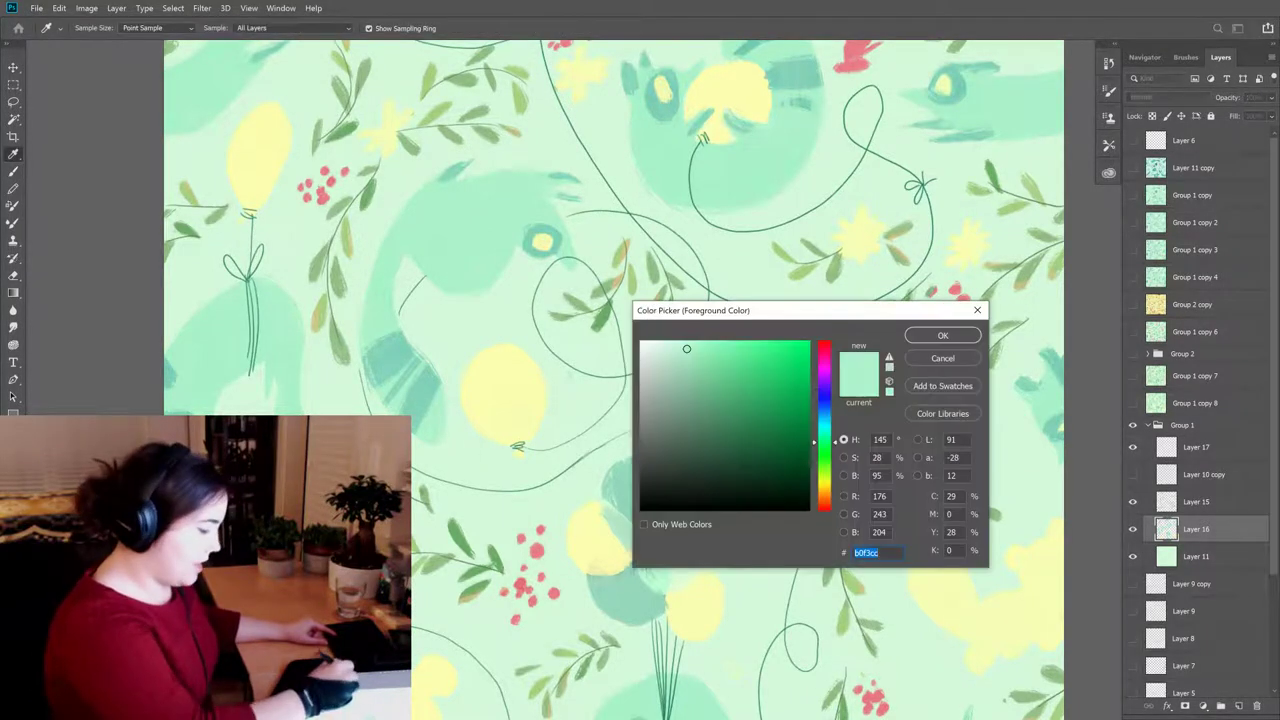
click(694, 364)
click(930, 336)
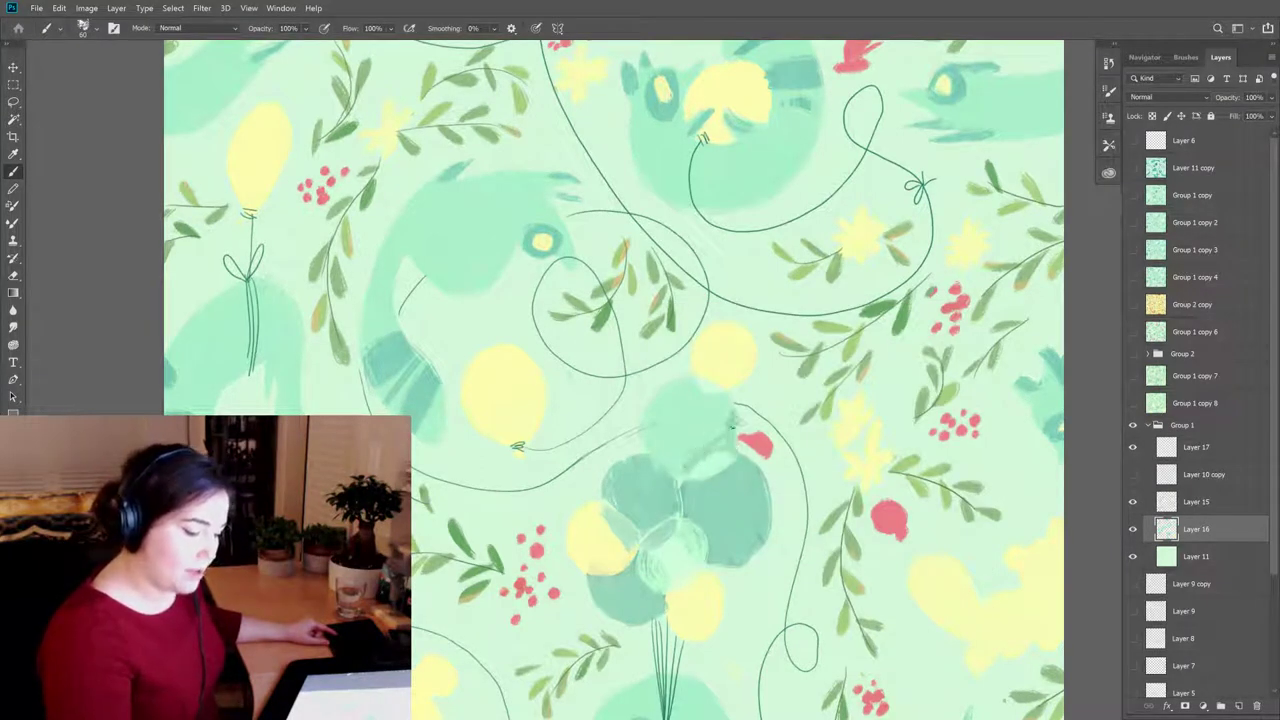
alt+click(697, 440)
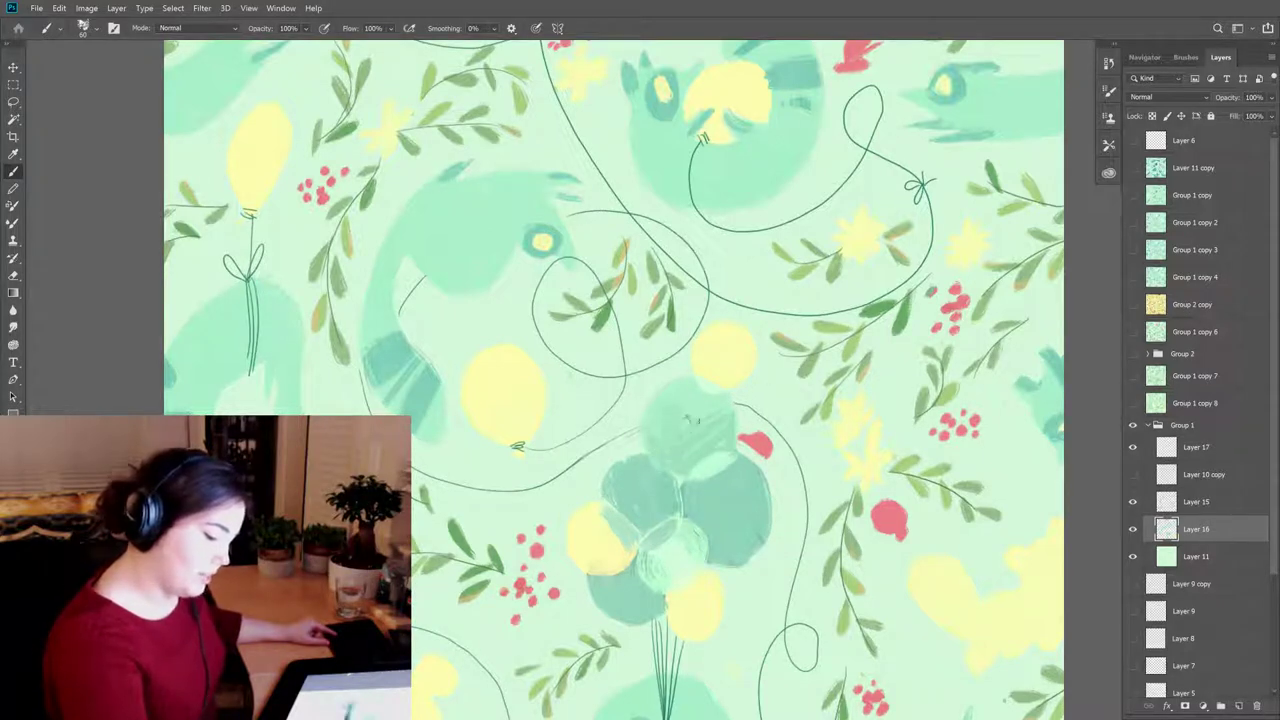
alt+click(700, 452)
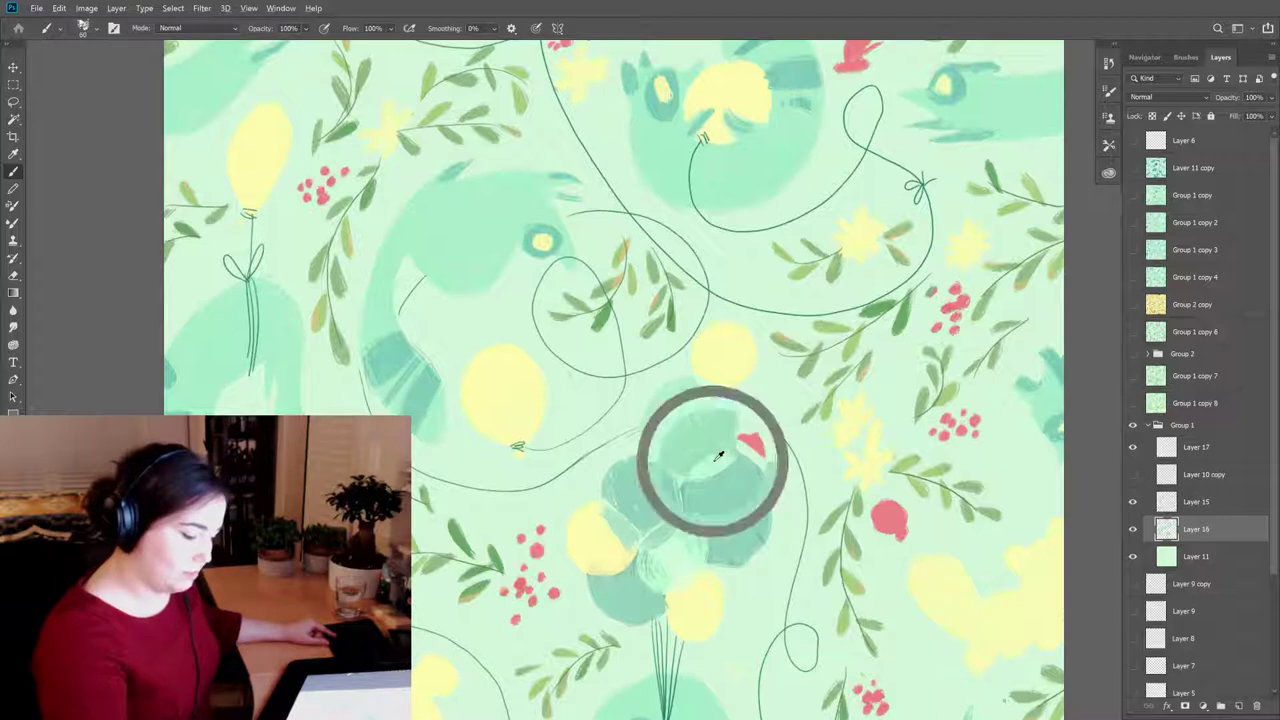
alt+click(743, 459)
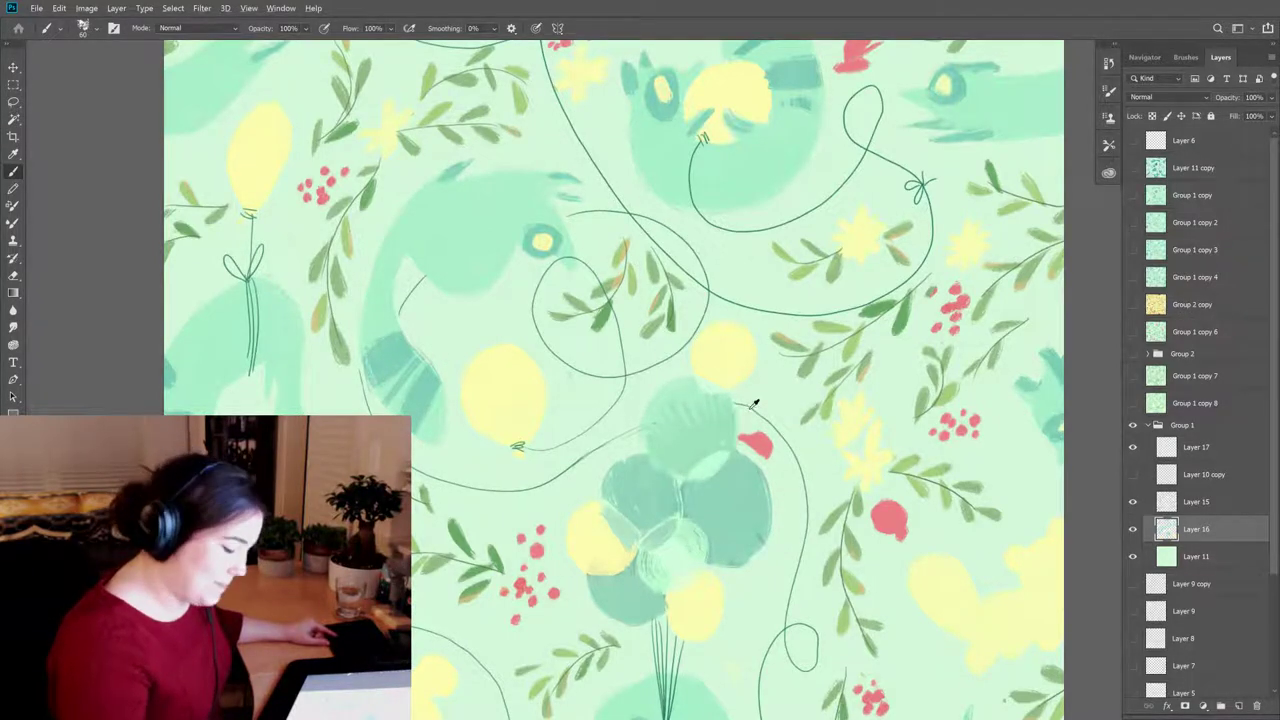
Step: Fill the cluster's upper green balloon on Layer 16 with an even green and tidy its shape
key(e)
key(alt+e)
key(Escape)
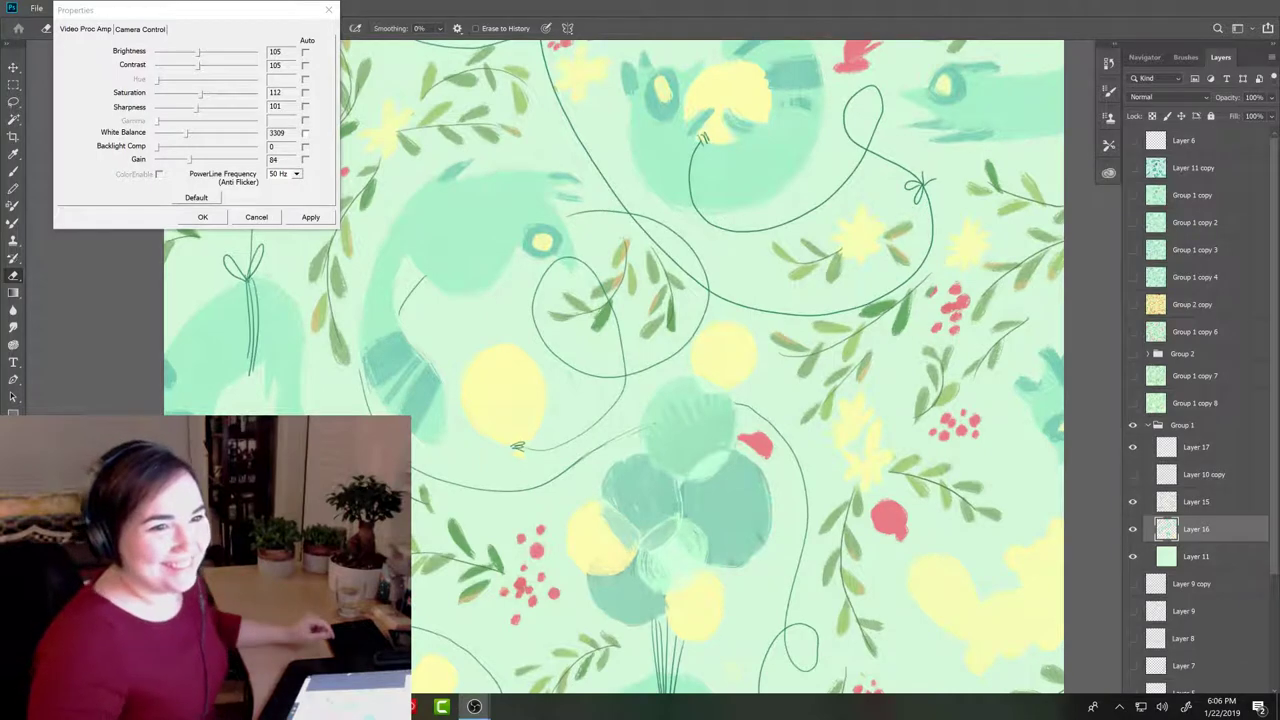
click(1178, 530)
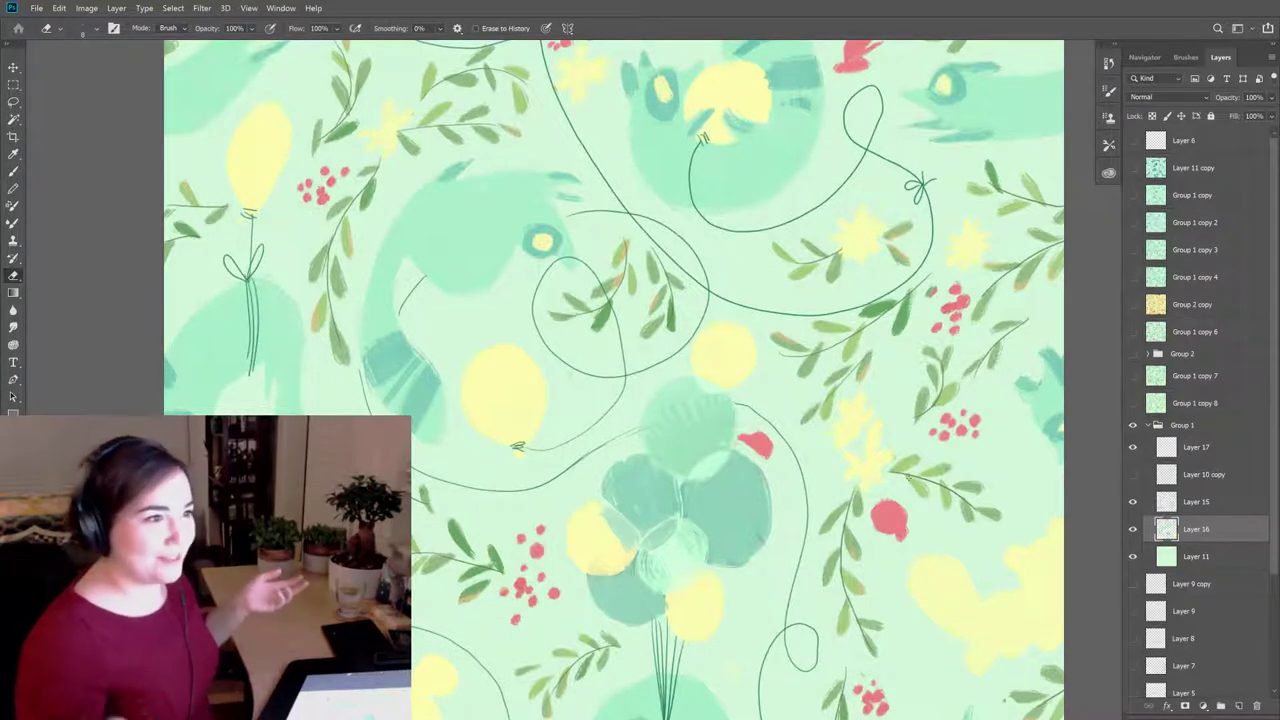
key(b)
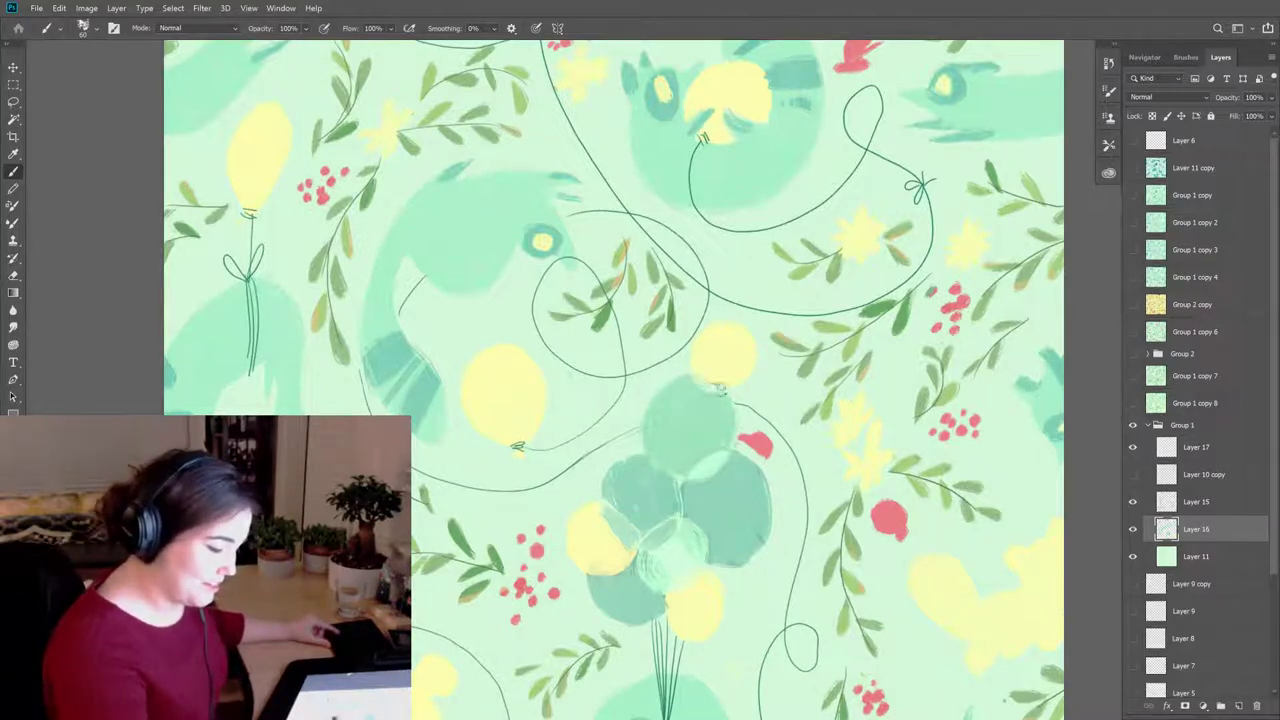
Step: Refine the border between the top yellow balloon and the green balloon below it with the sampled balloon color and the Eraser
alt+click(723, 362)
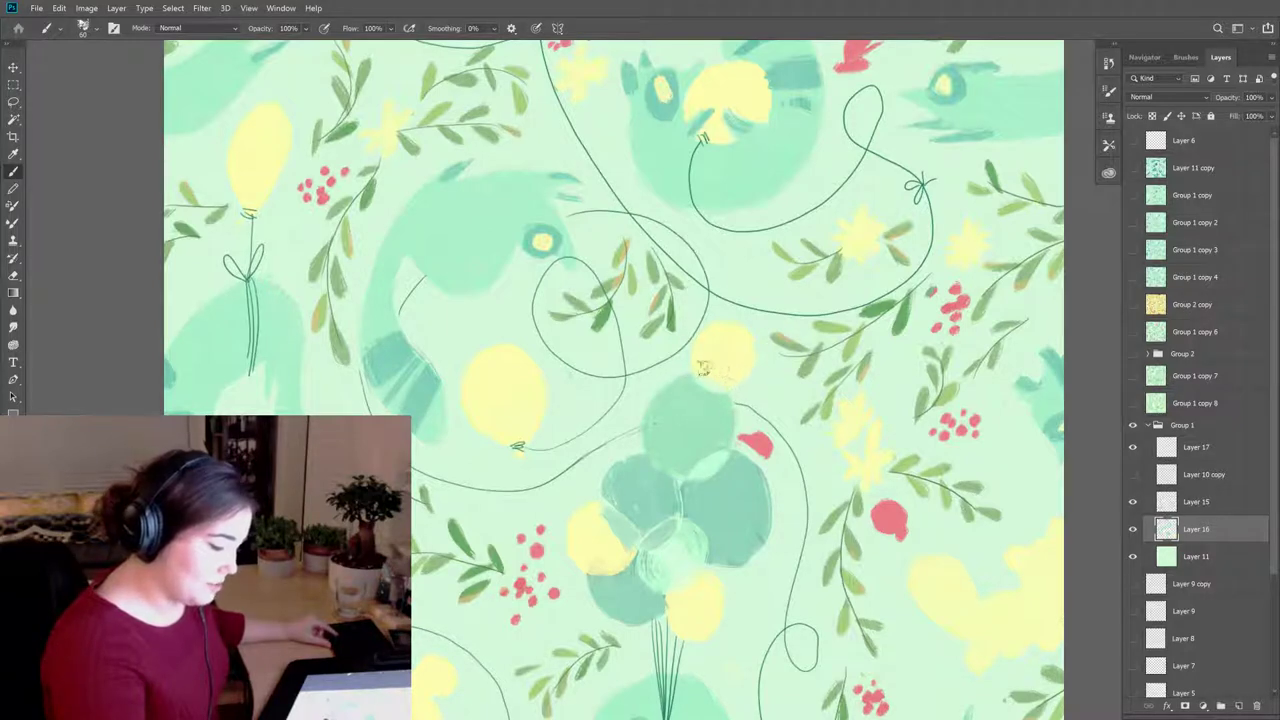
alt+click(723, 366)
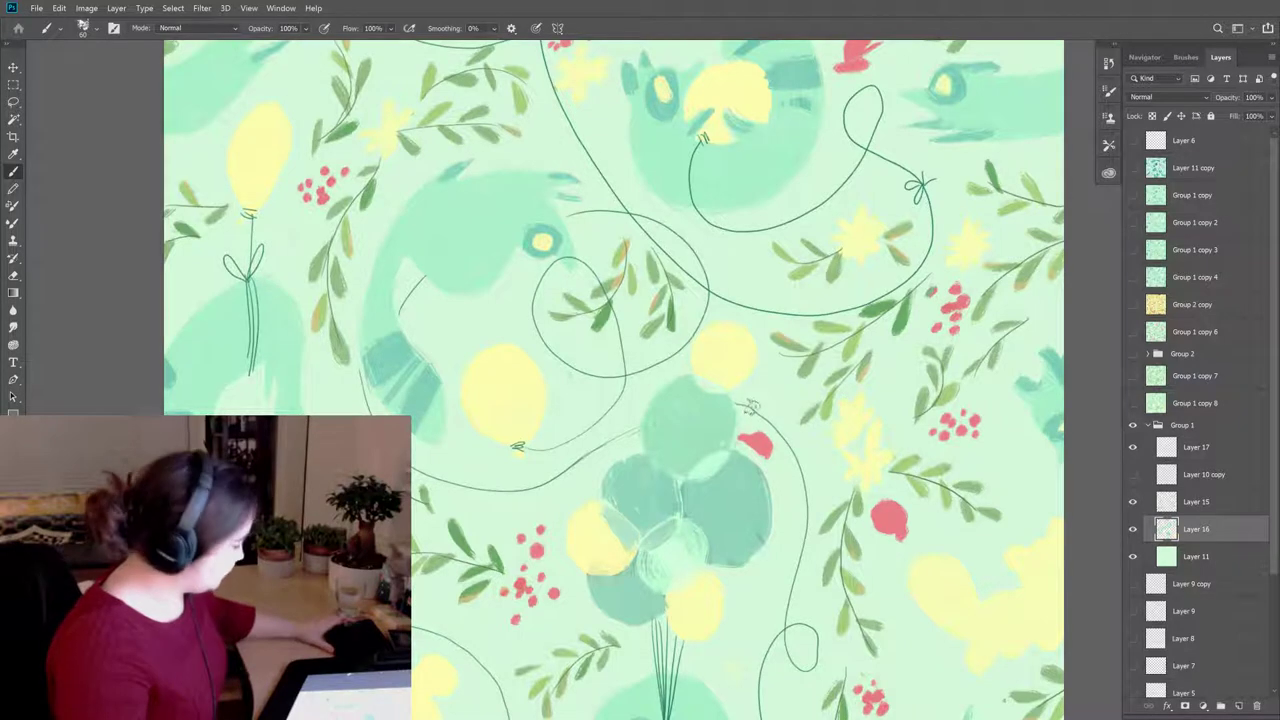
key(e)
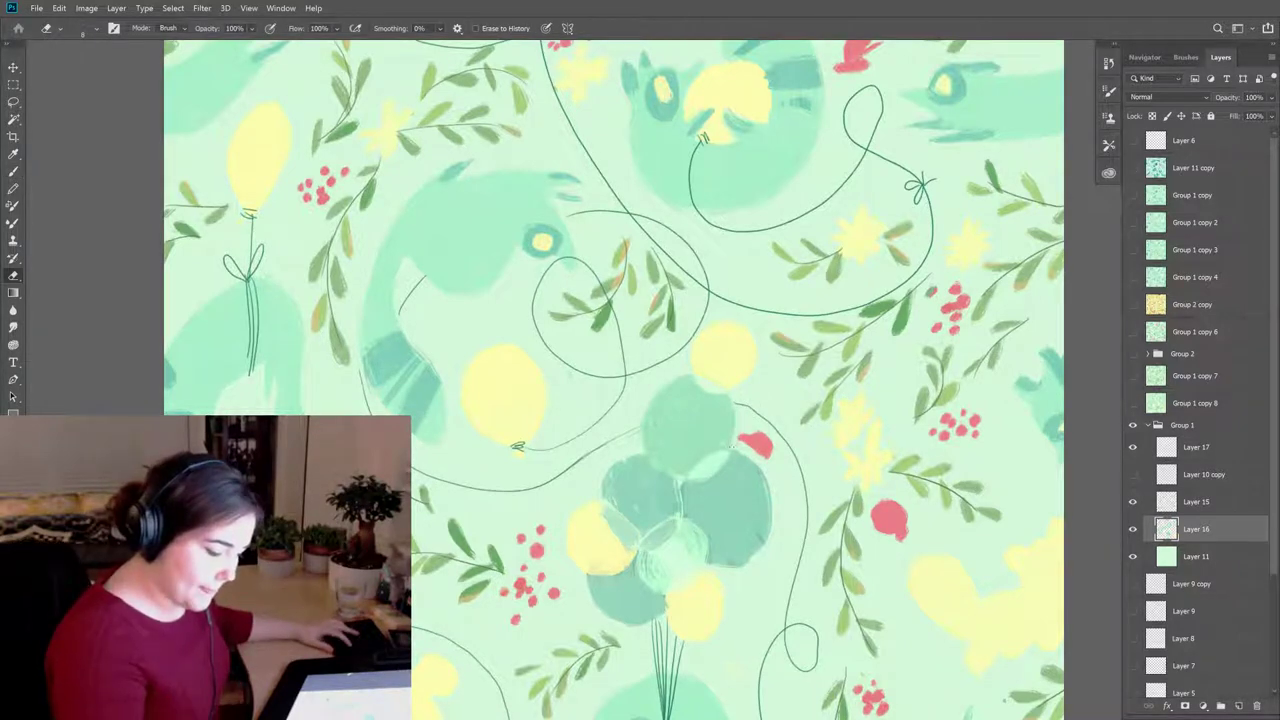
Step: Round out the cluster's left teal balloon over the yellow one and fill the pale green balloon in the middle, using sampled colors
key(b)
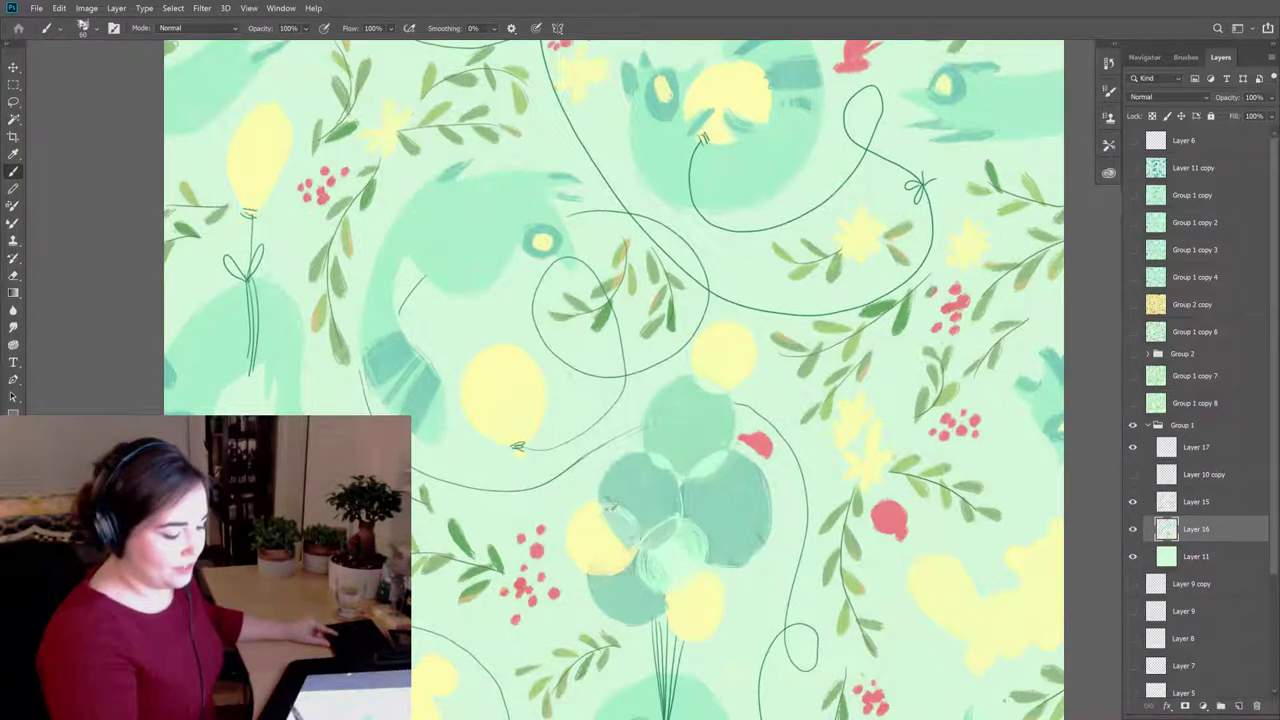
alt+click(618, 522)
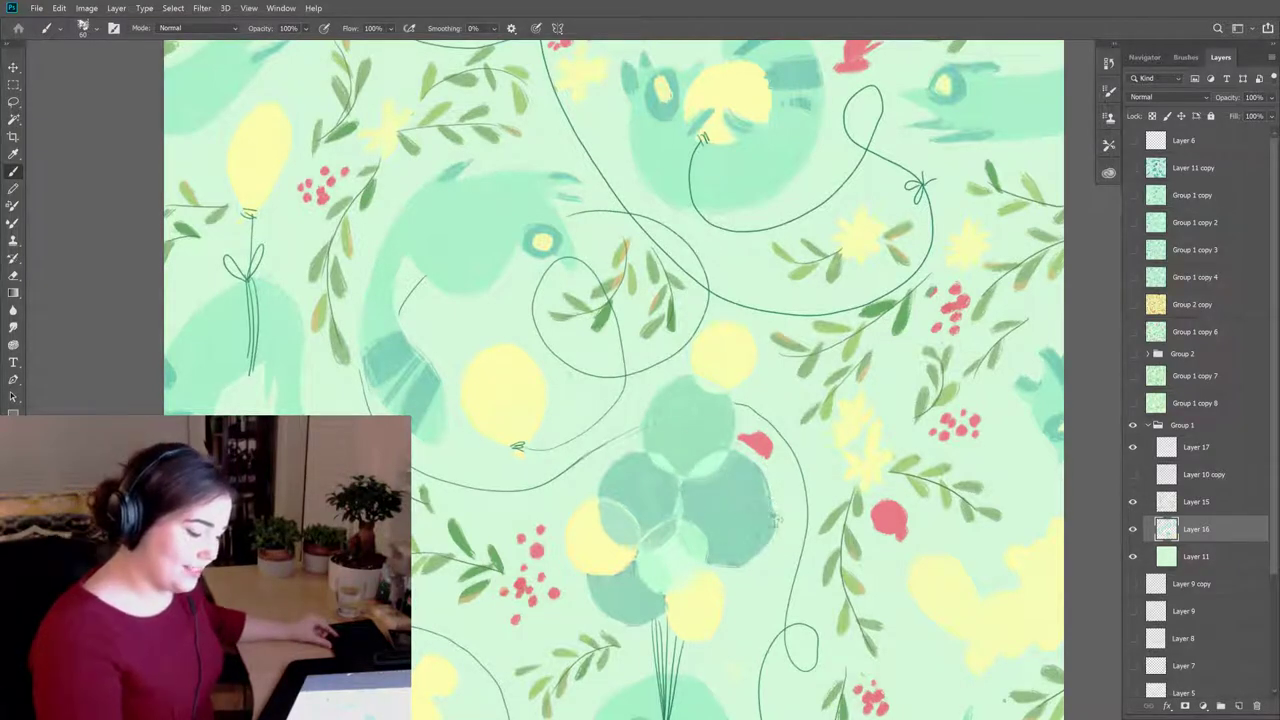
Step: Smooth the outer edge of the large teal balloon on the cluster's right side by alternating Brush and Eraser
key(e)
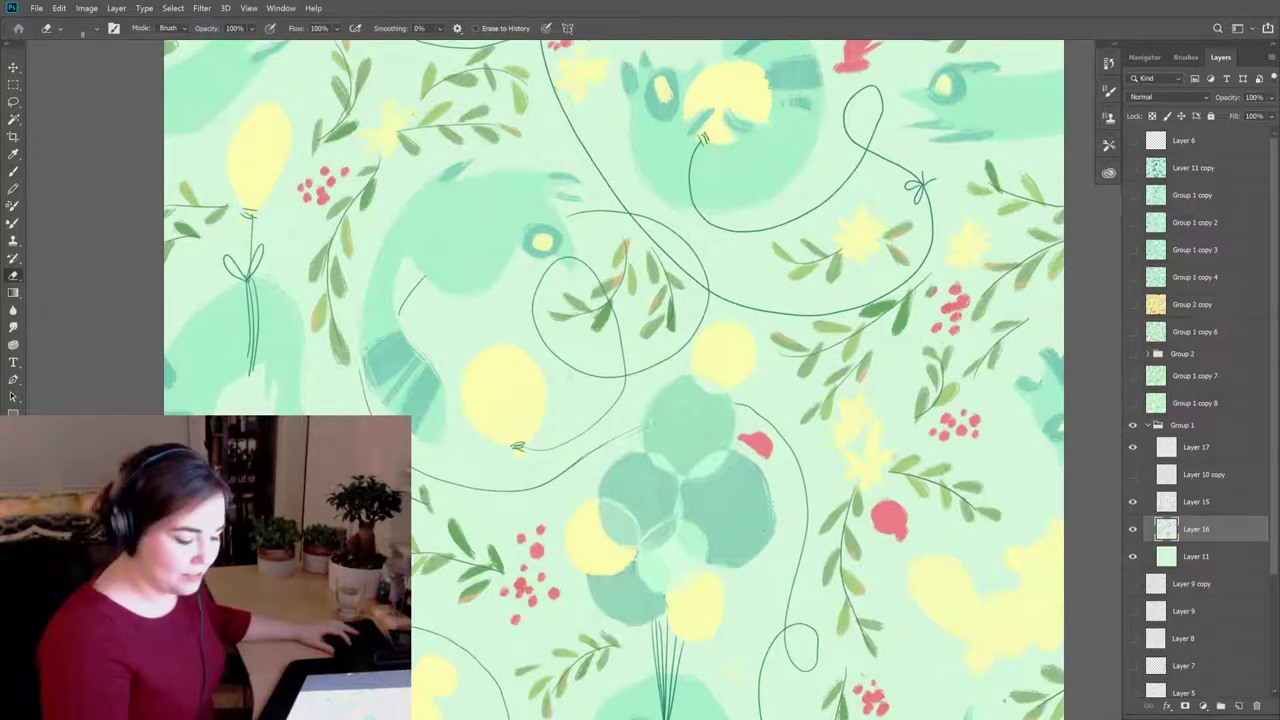
key(b)
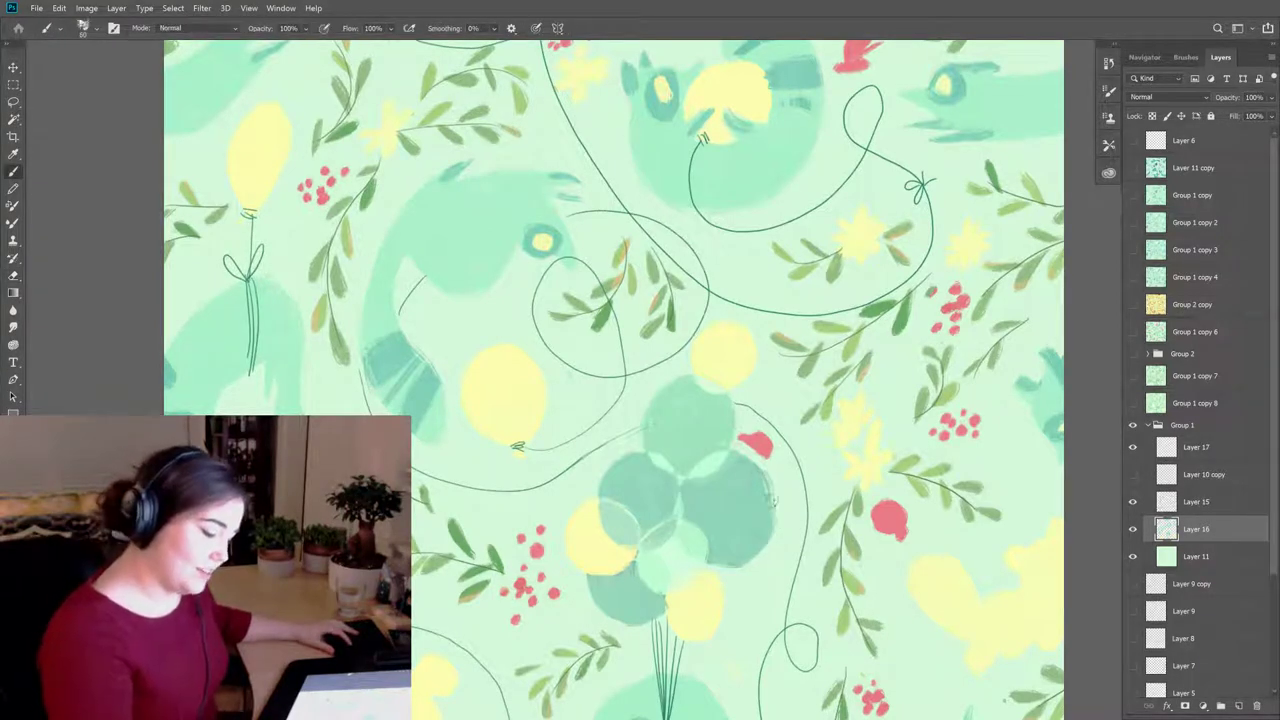
key(e)
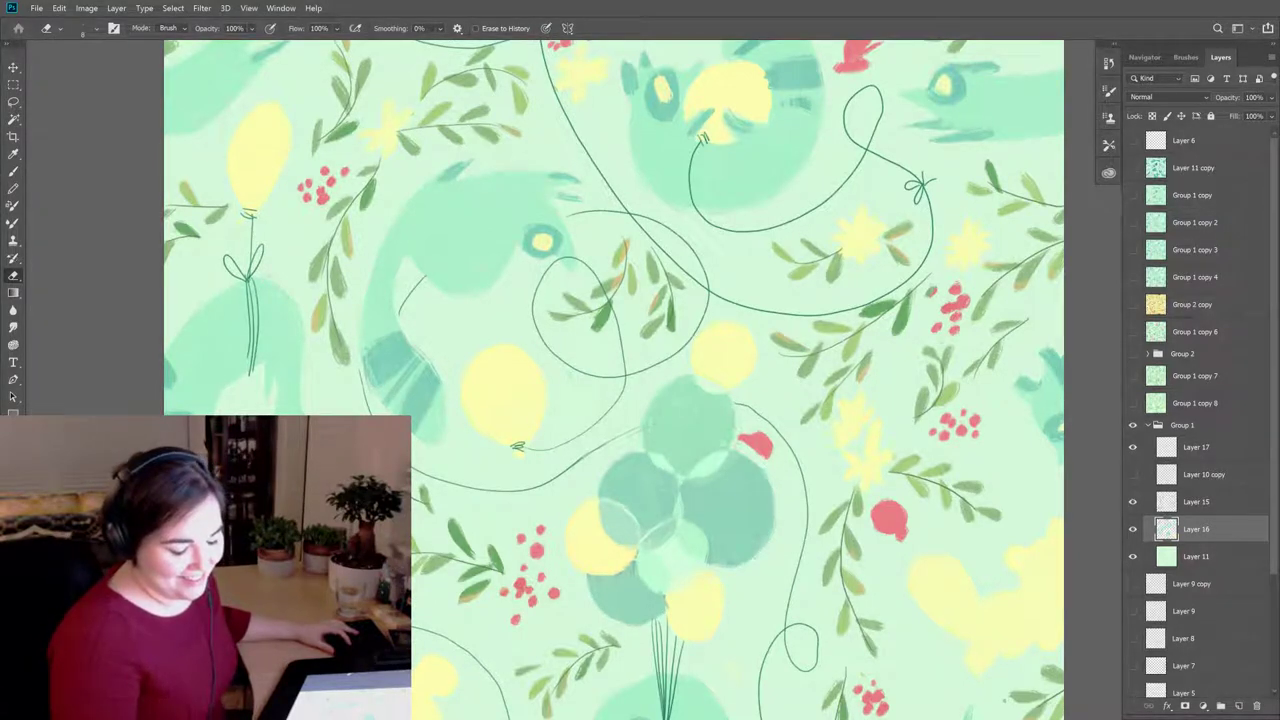
key(b)
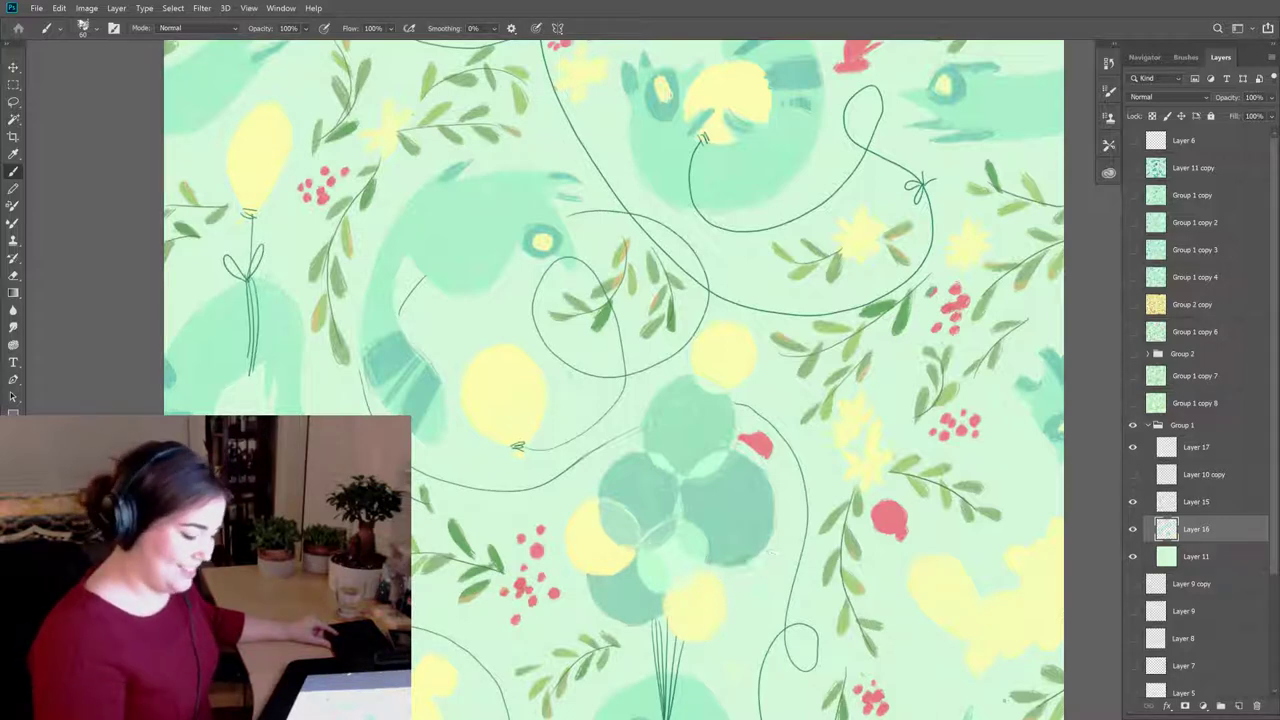
alt+click(676, 416)
Step: Tidy the edge and knot of the yellow balloon beside the curled raccoon, alternating Brush and Eraser on Layer 16
drag(895, 584, 910, 444)
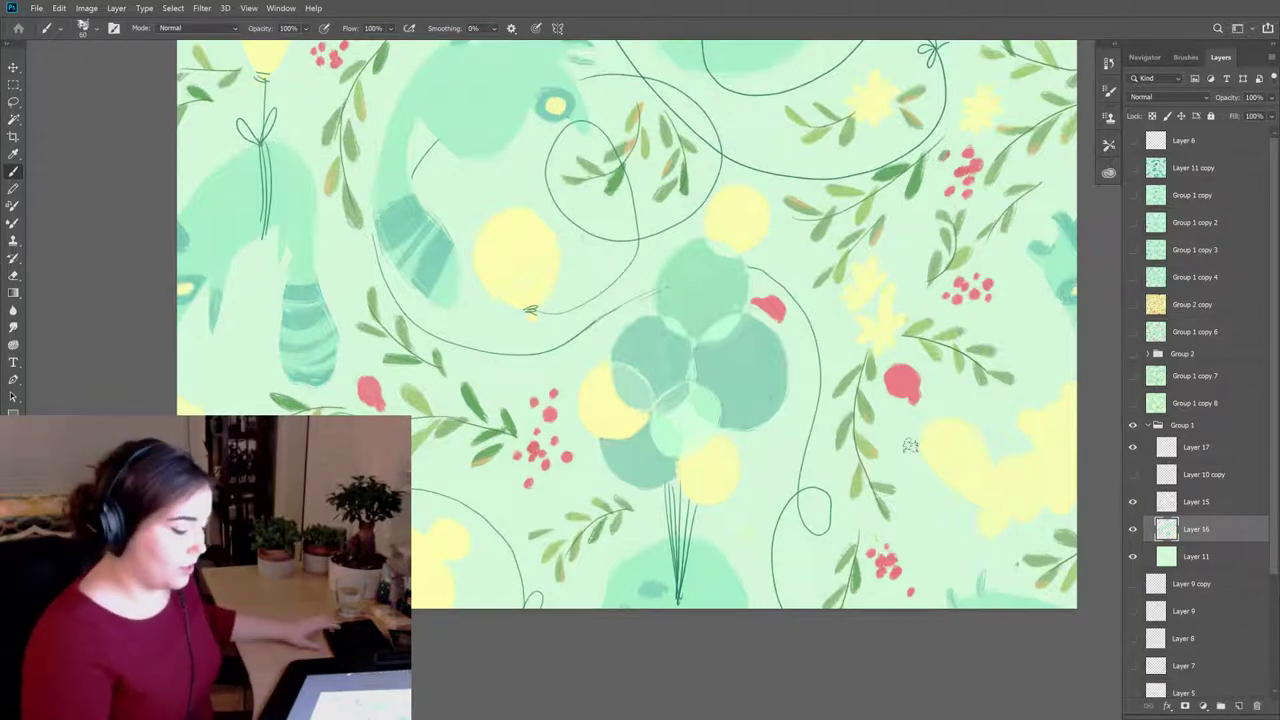
drag(734, 486, 815, 636)
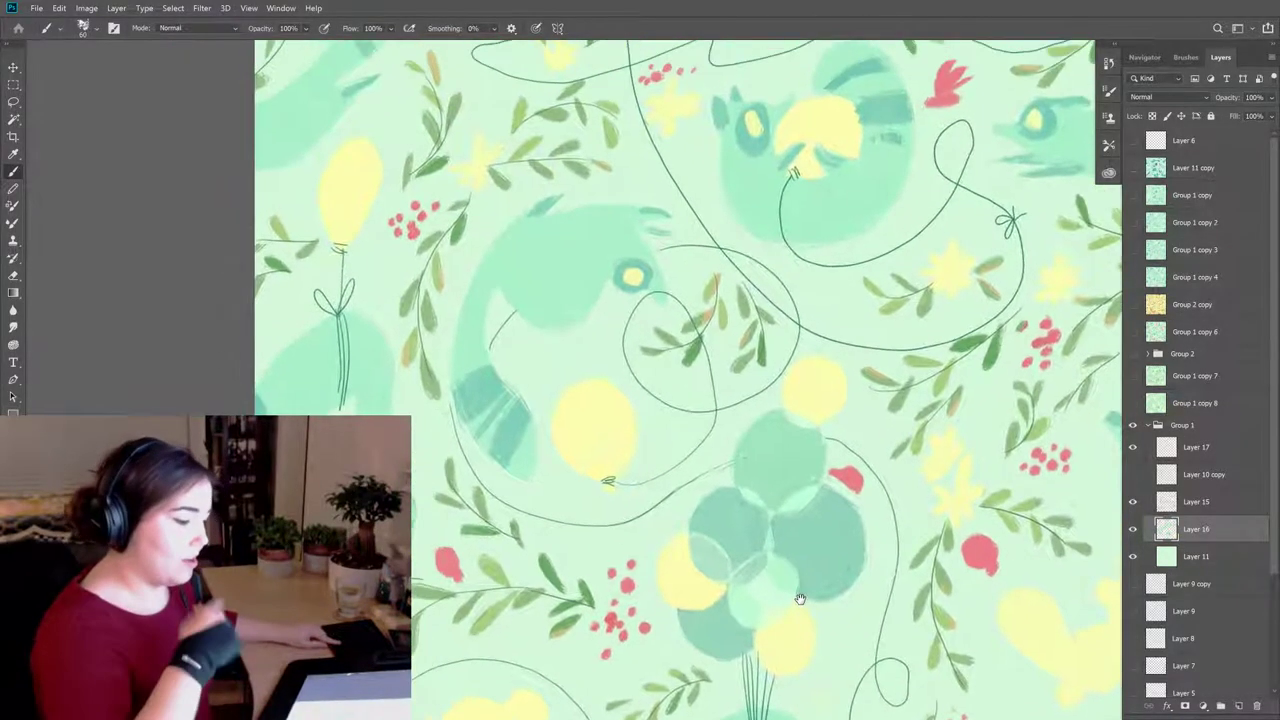
drag(784, 487, 786, 556)
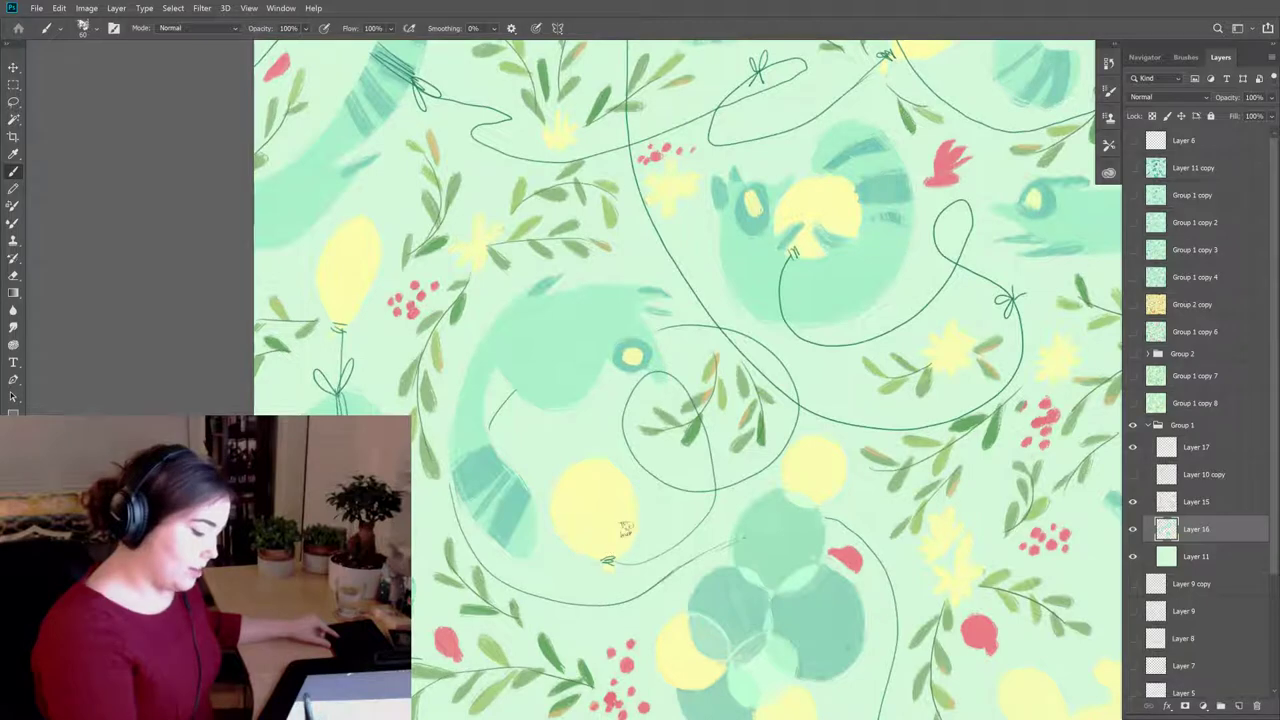
key(e)
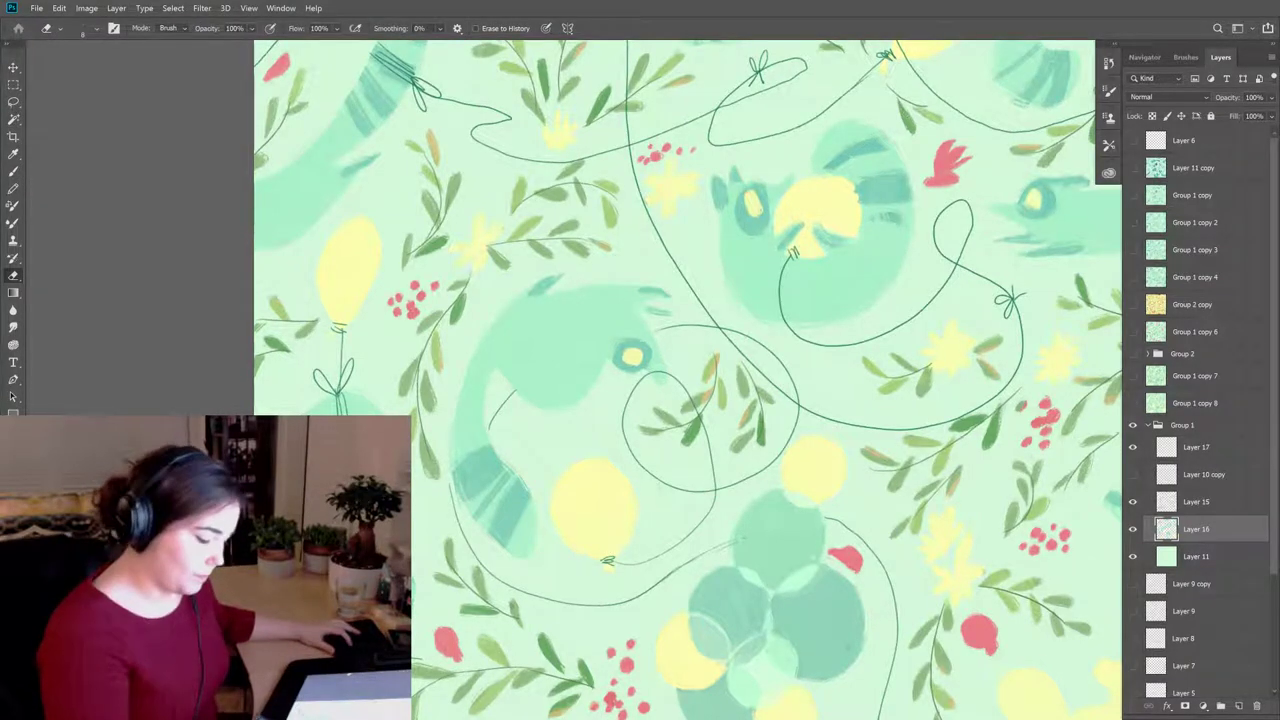
key(b)
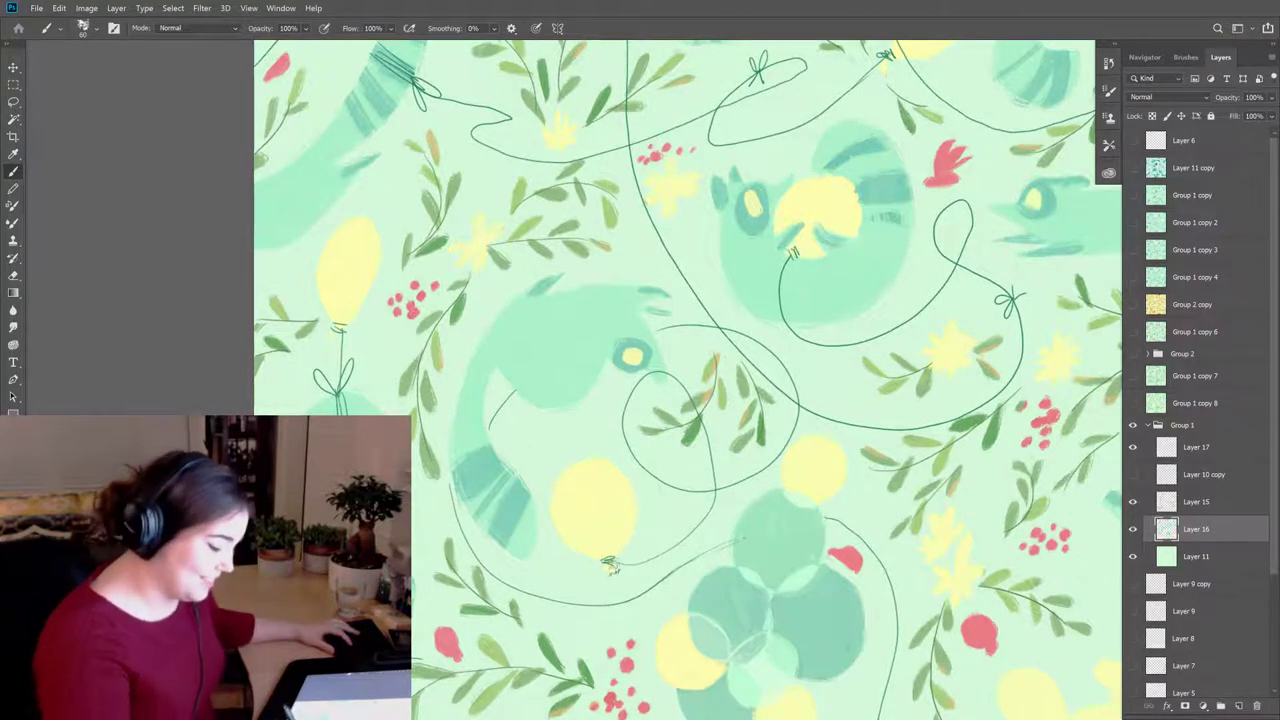
key(e)
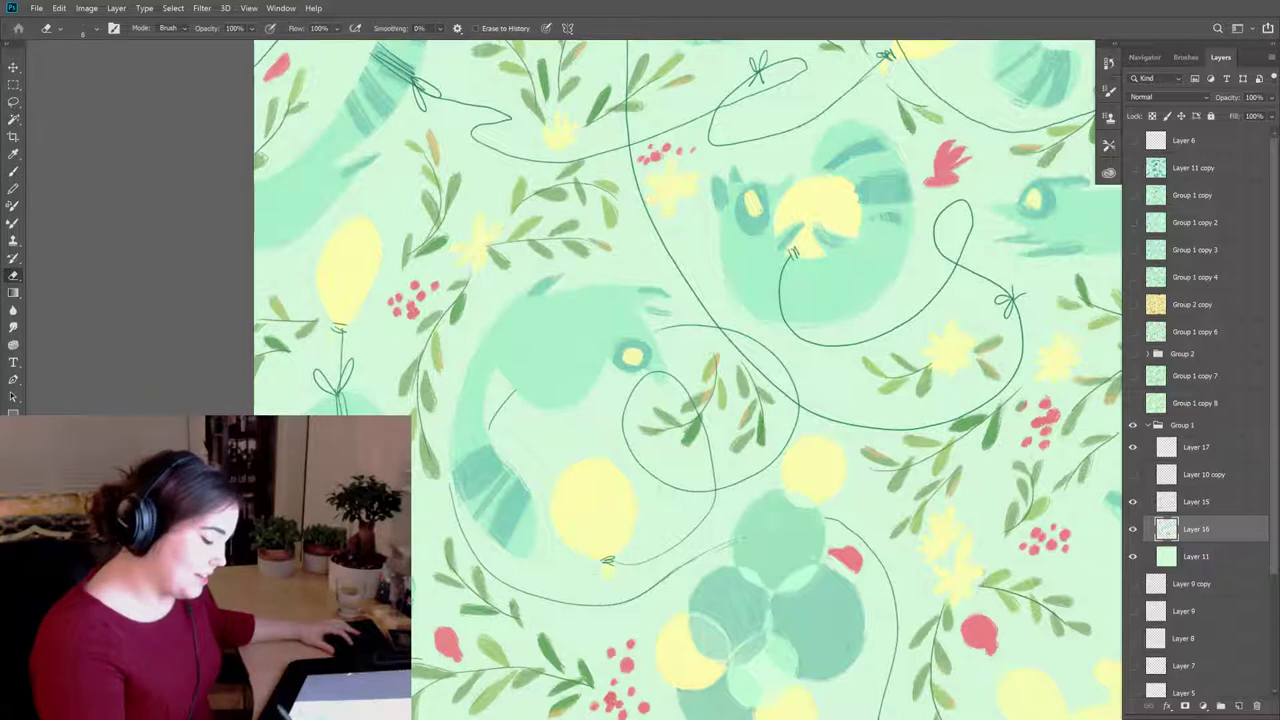
drag(610, 566, 619, 581)
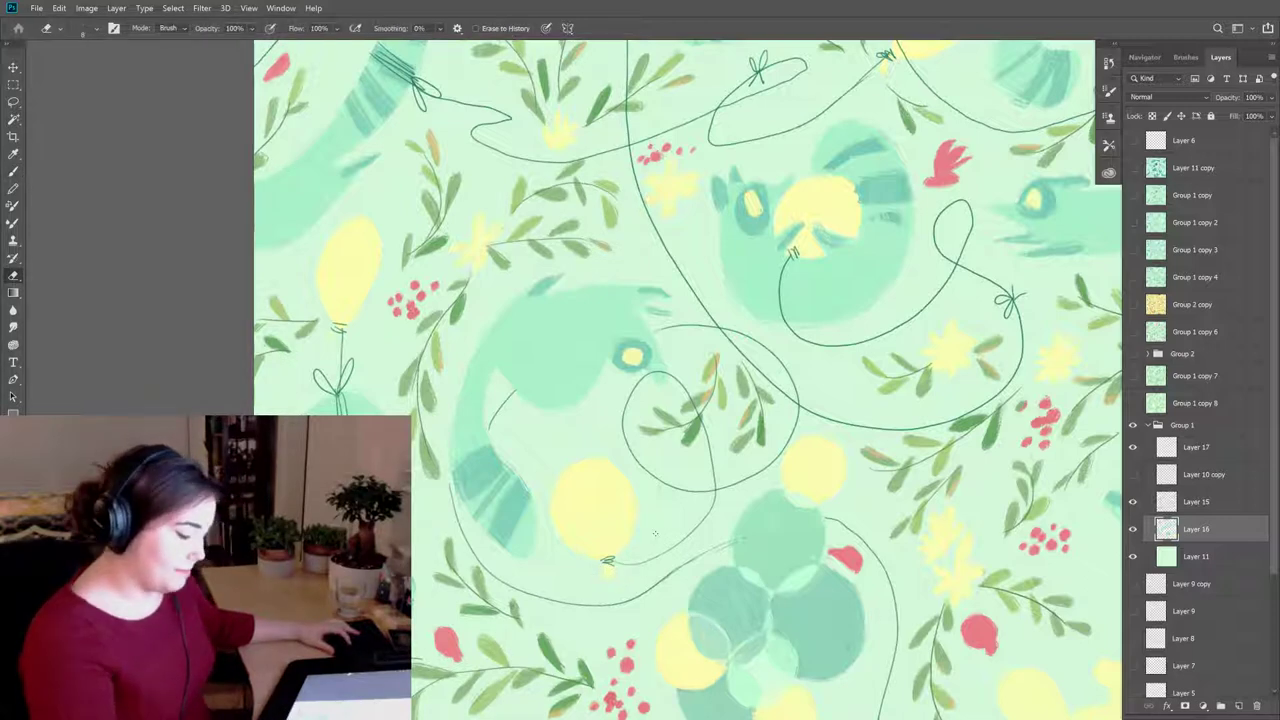
Step: Paint and trim the small yellow knot of the balloon near the pattern's left edge
key(b)
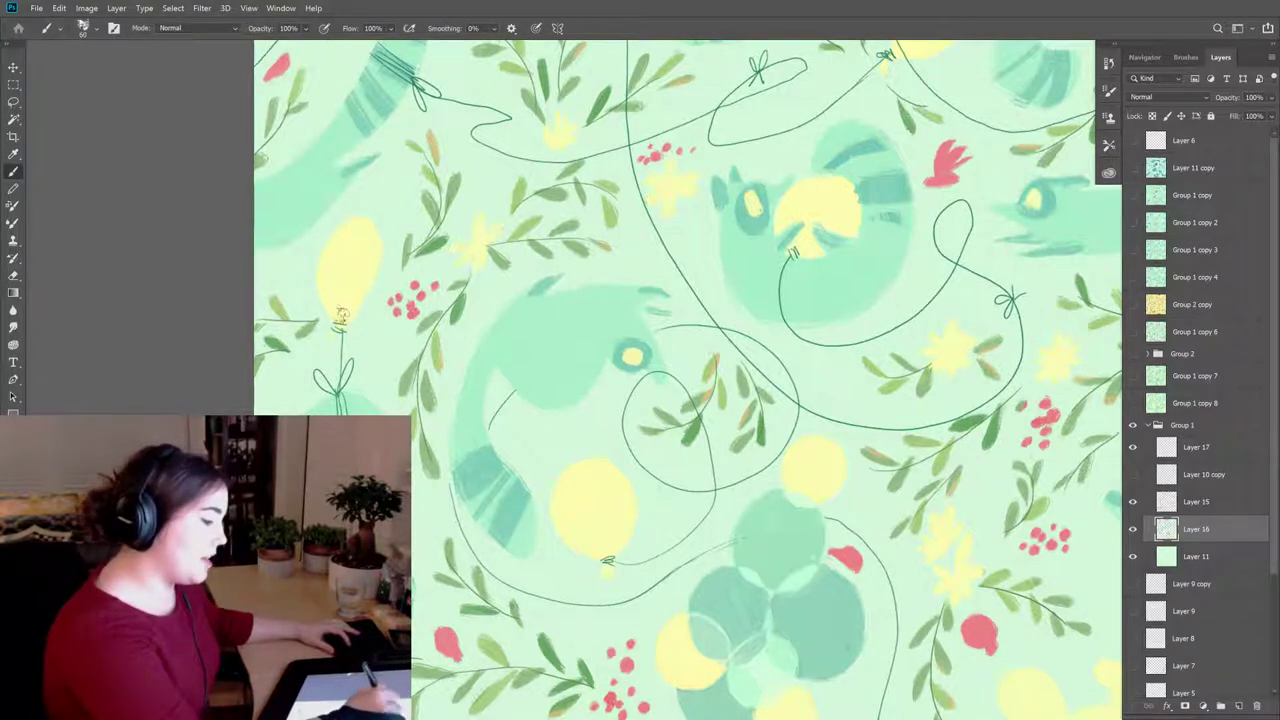
key(e)
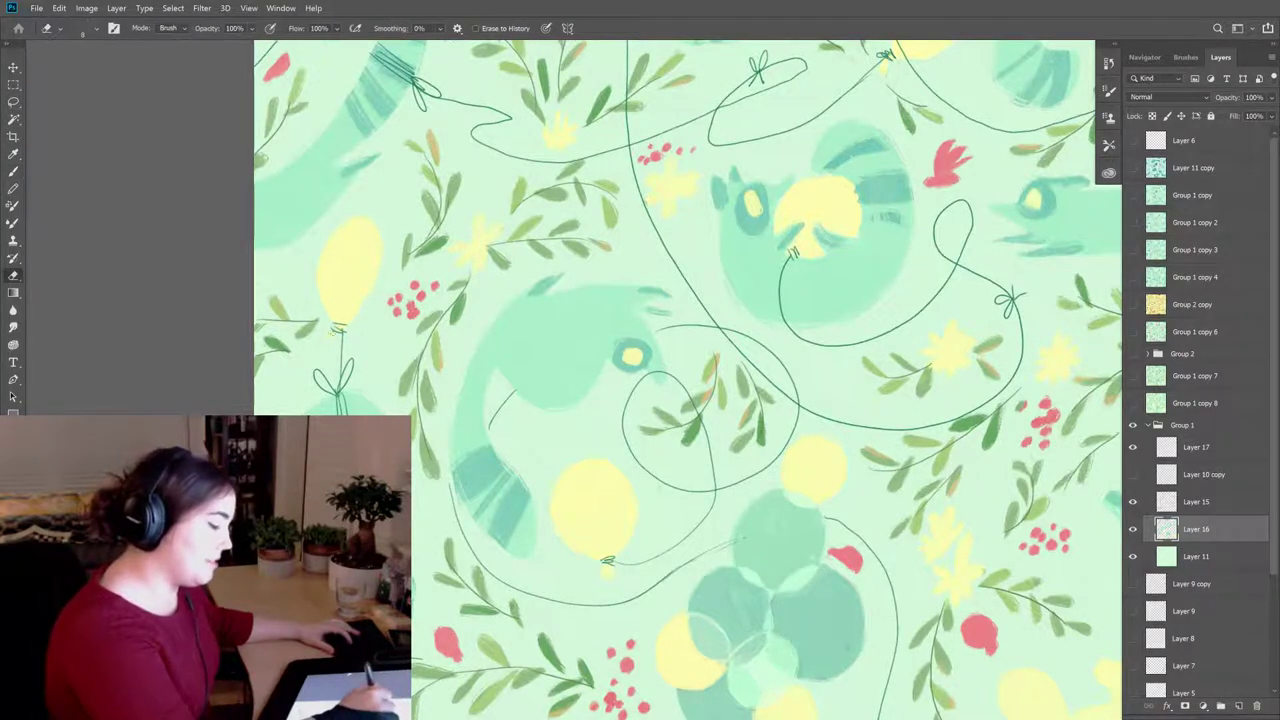
key(b)
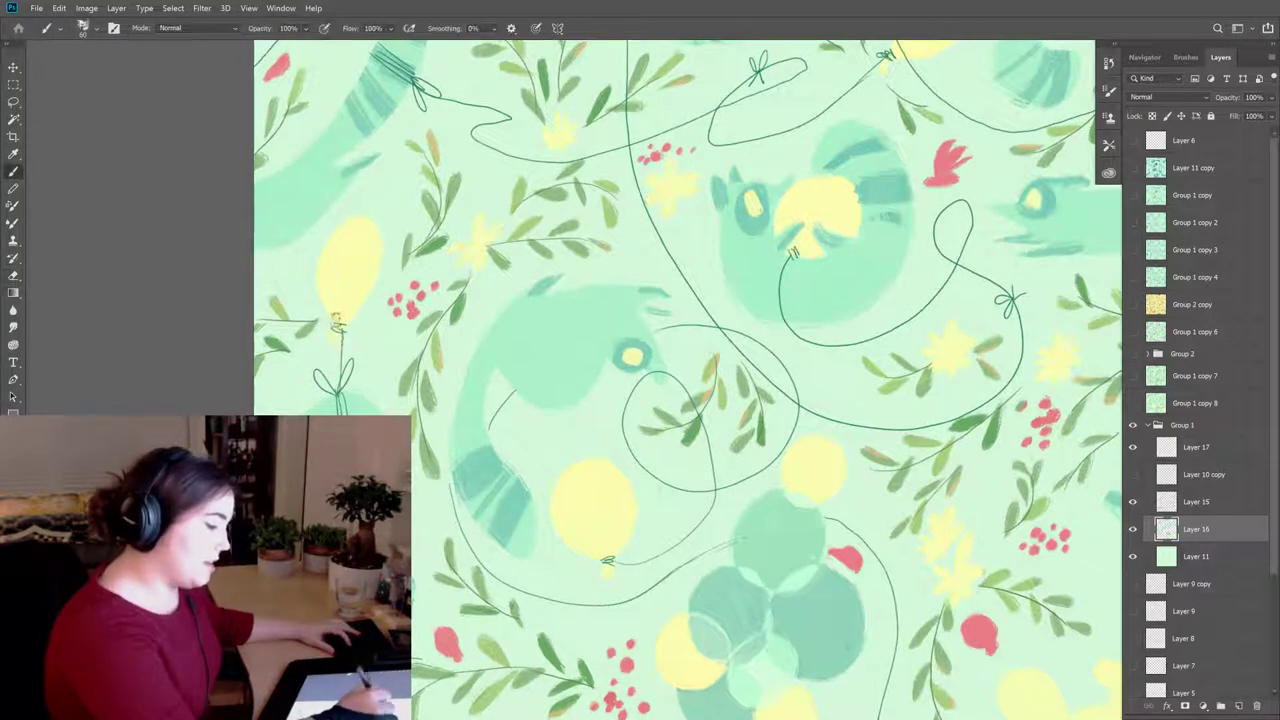
key(e)
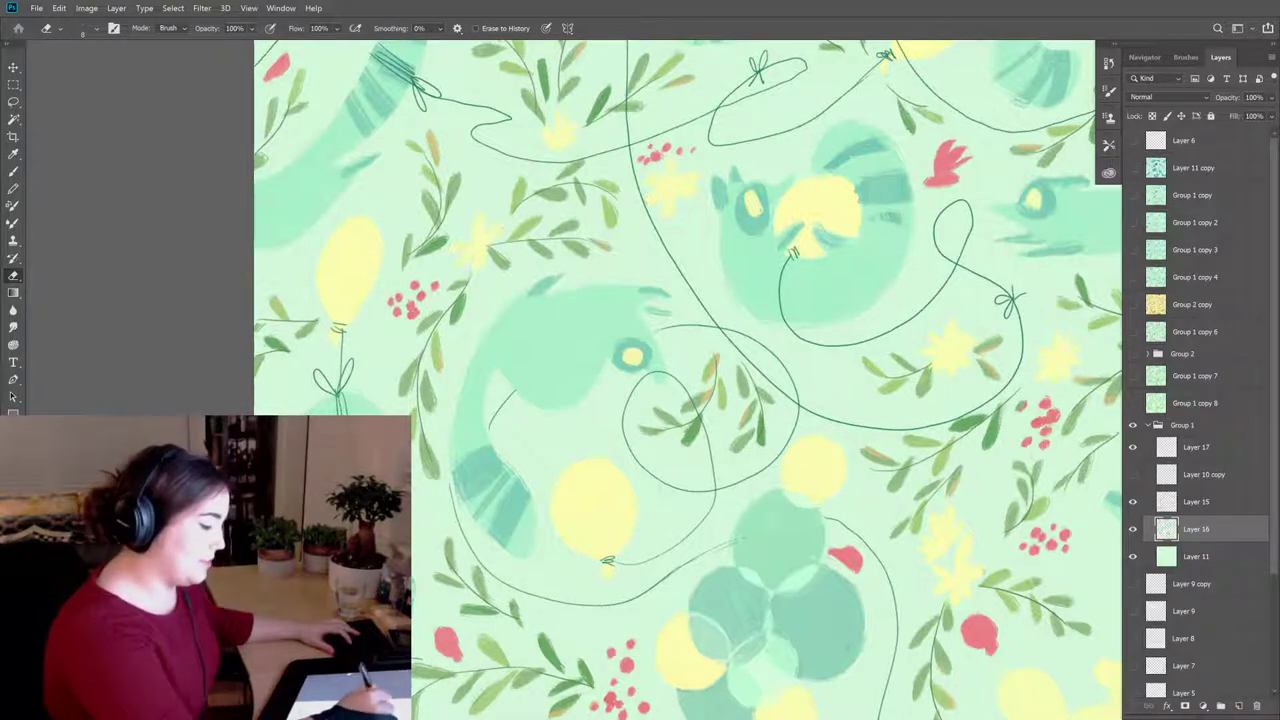
key(b)
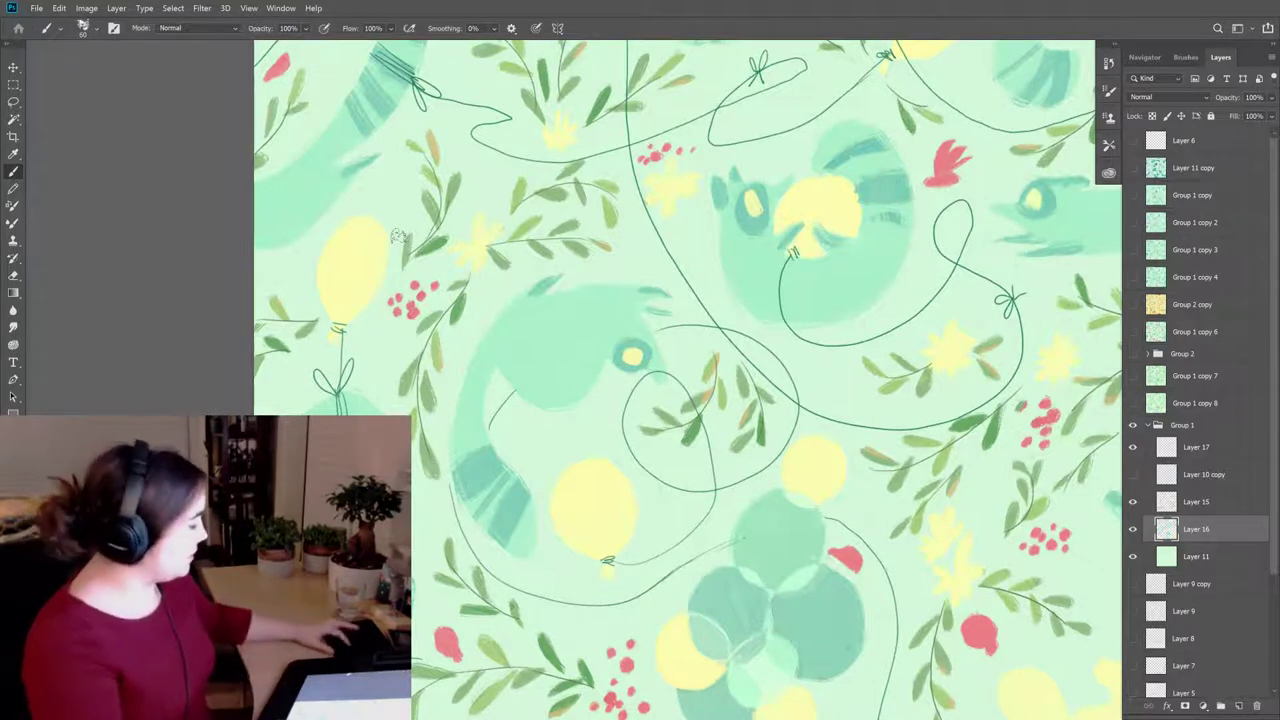
Step: Refine the yellow knot of the tilted balloon near the pattern's upper right corner with Brush and Eraser
drag(851, 362, 860, 497)
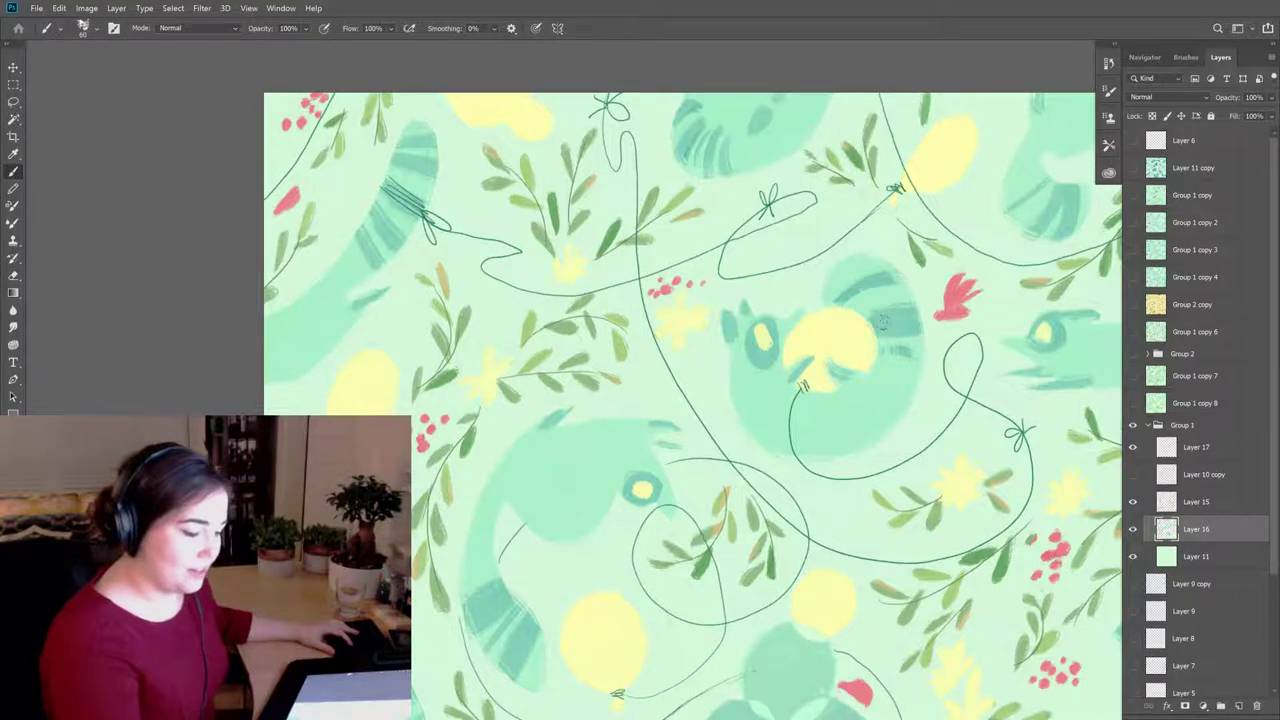
drag(963, 538, 795, 479)
drag(956, 652, 886, 623)
scroll(820, 400, up, 6)
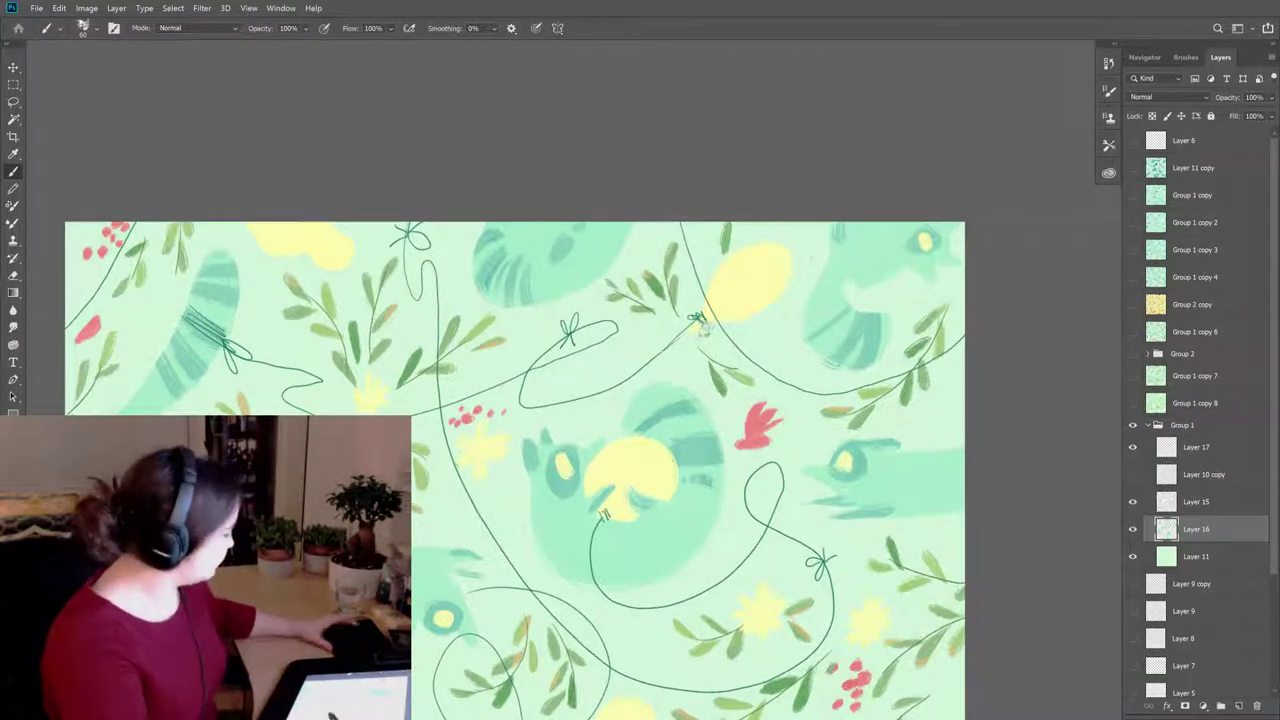
key(e)
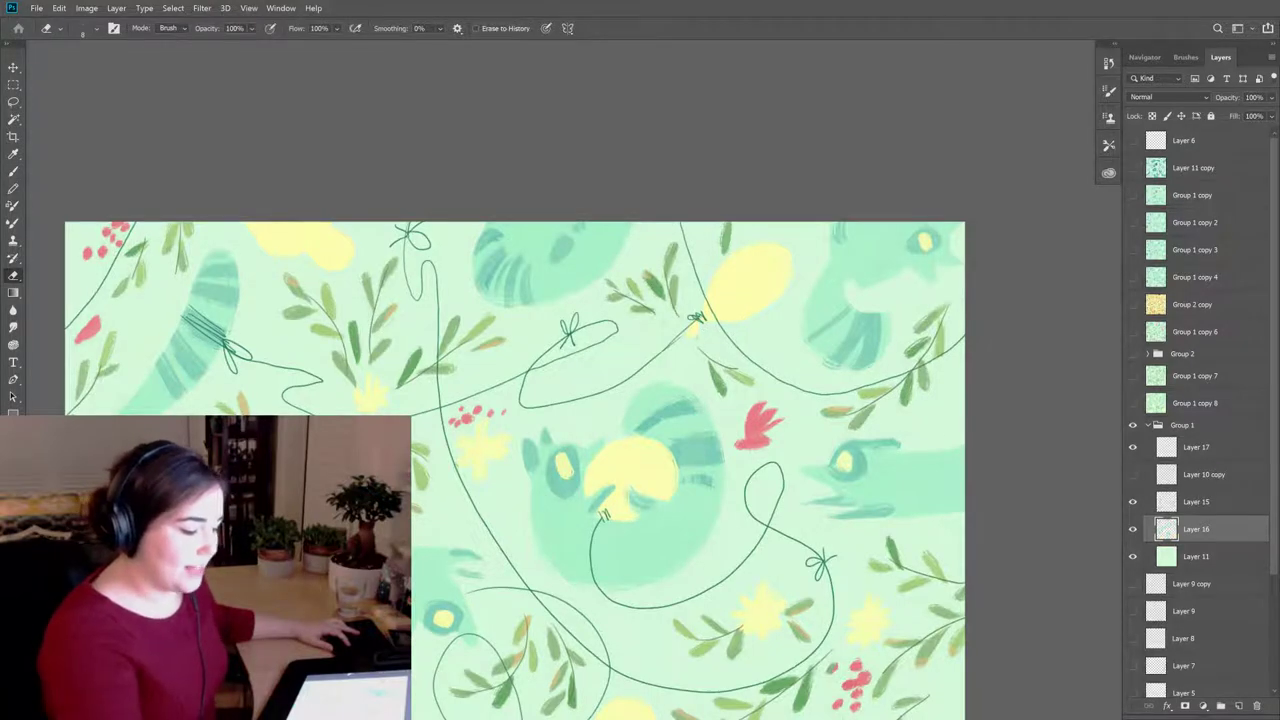
key(b)
Step: Look over the whole pattern for shapes on Layer 16 that still need cleanup
mouse_move(942, 622)
mouse_down()
mouse_move(960, 312)
mouse_move(980, 232)
mouse_up()
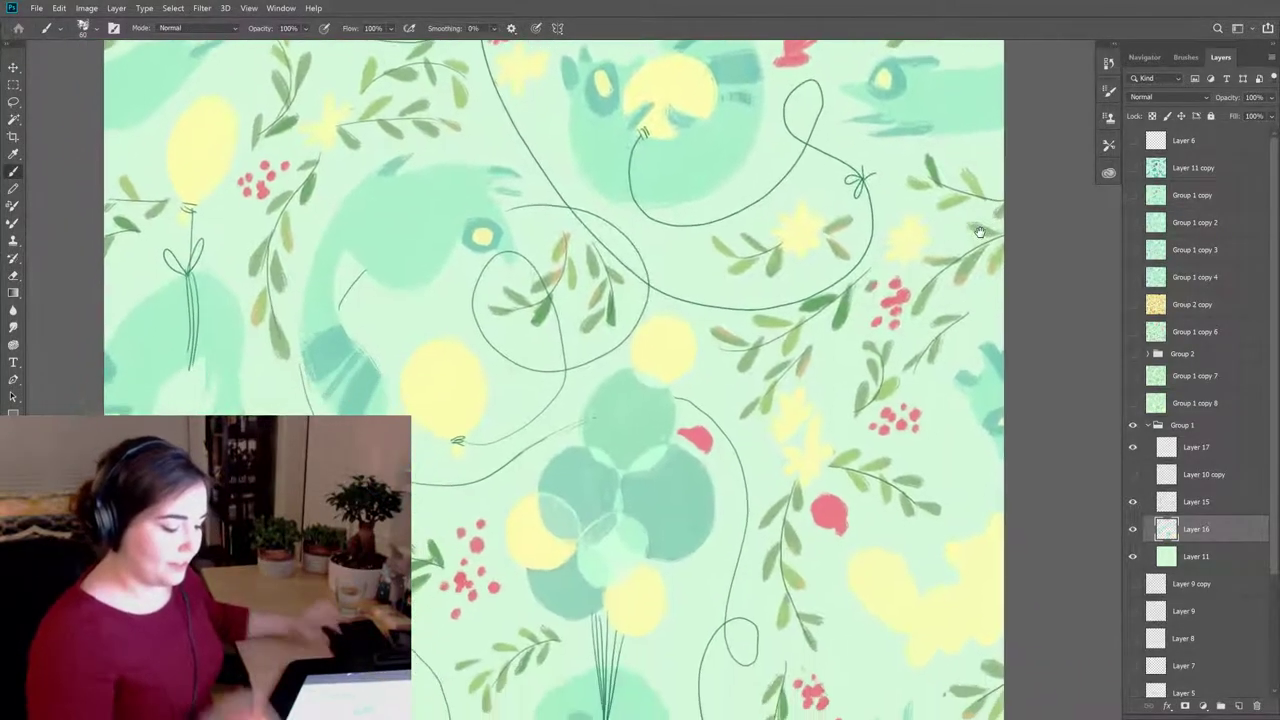
drag(744, 586, 894, 509)
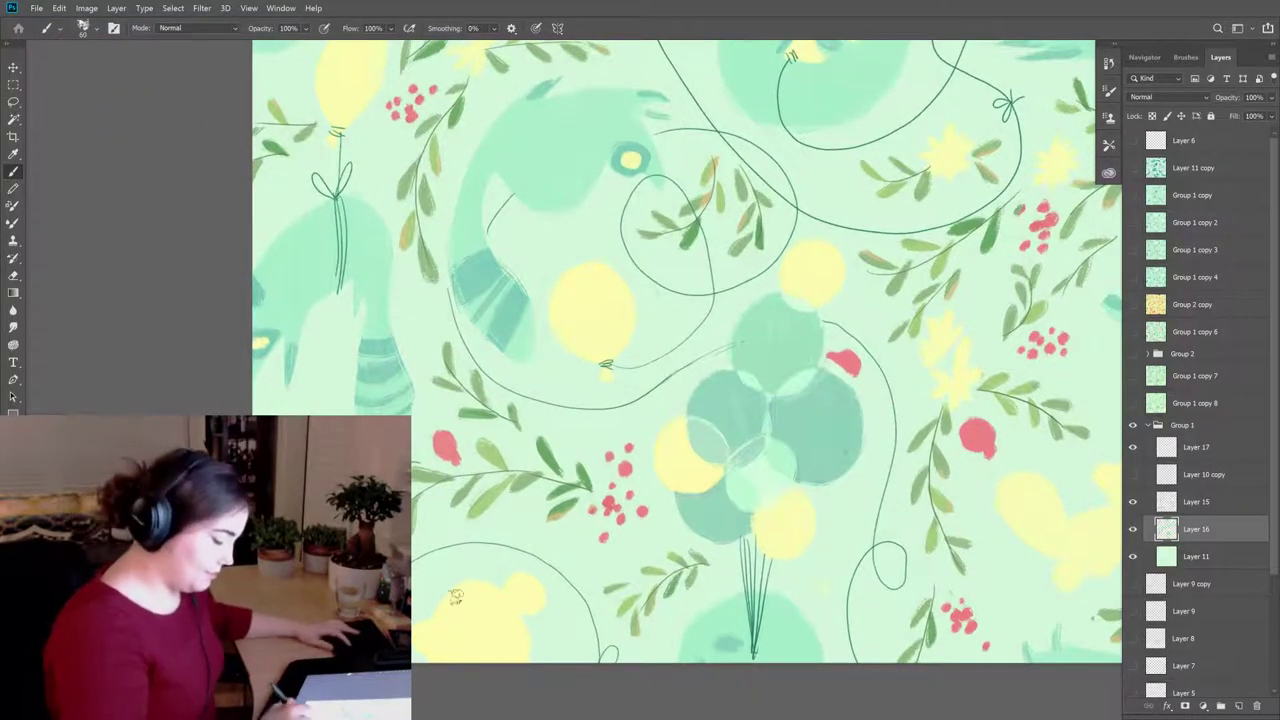
drag(890, 604, 684, 579)
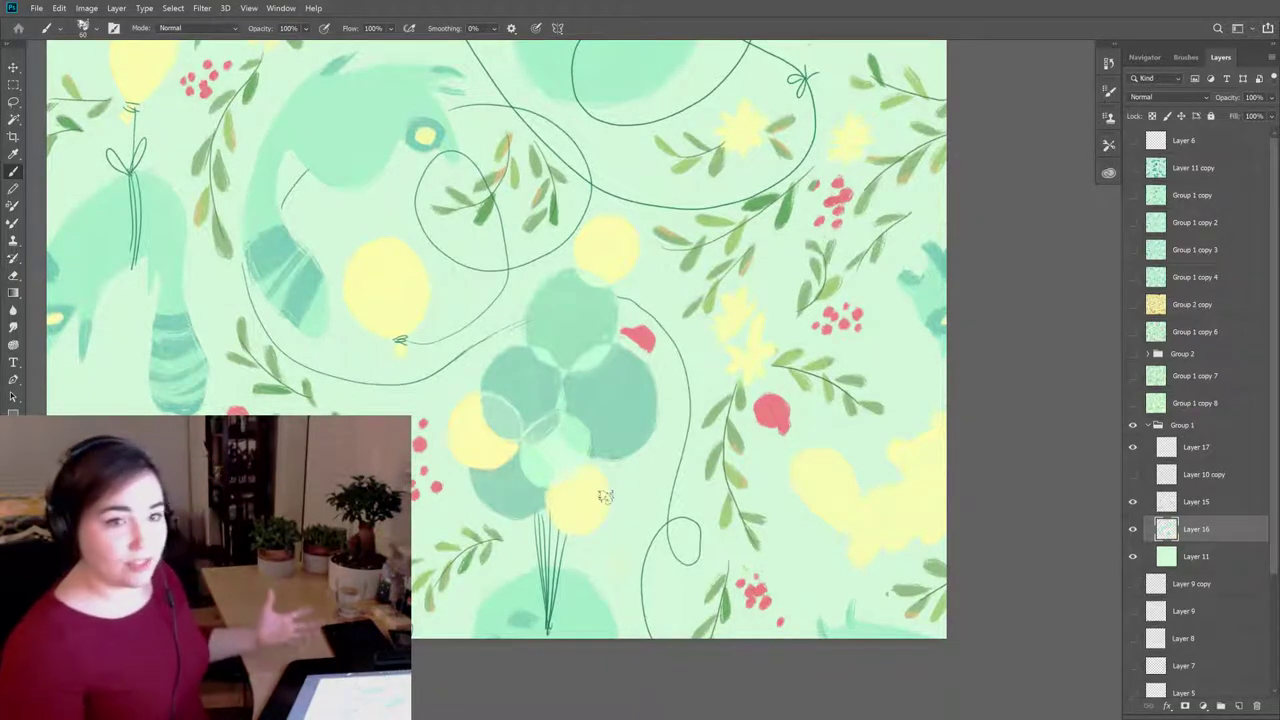
drag(845, 514, 808, 460)
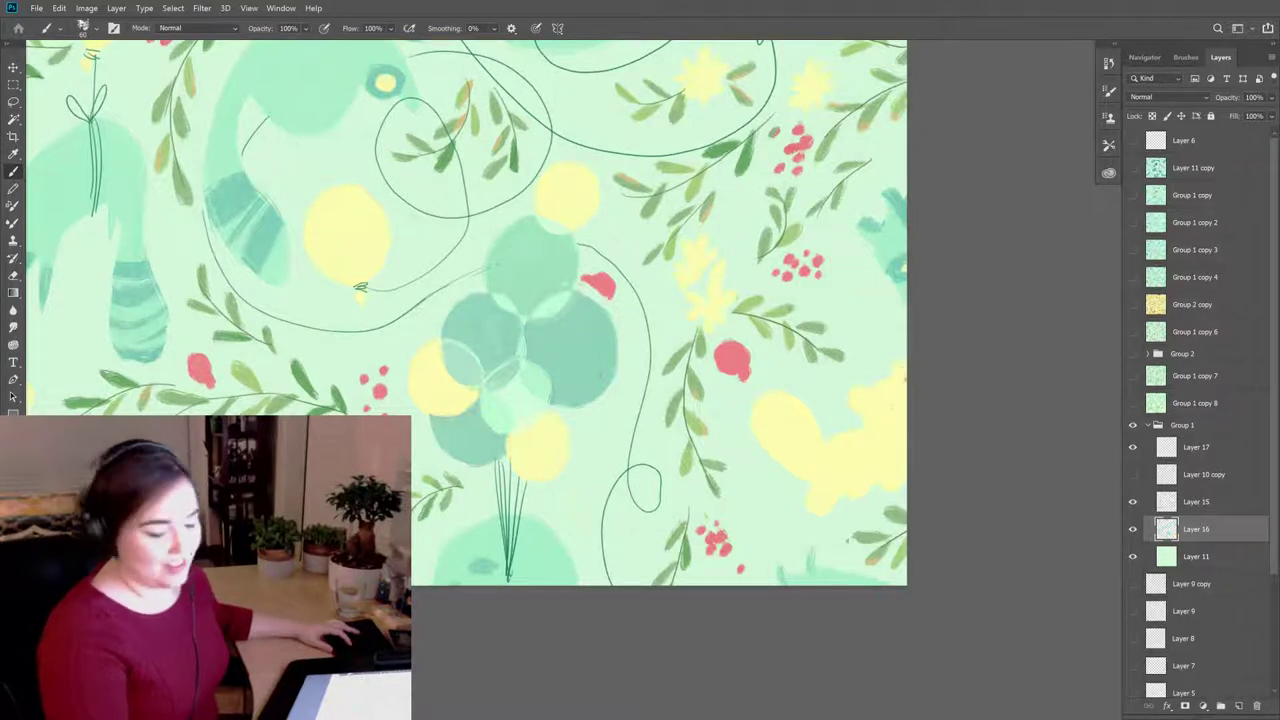
drag(903, 390, 960, 523)
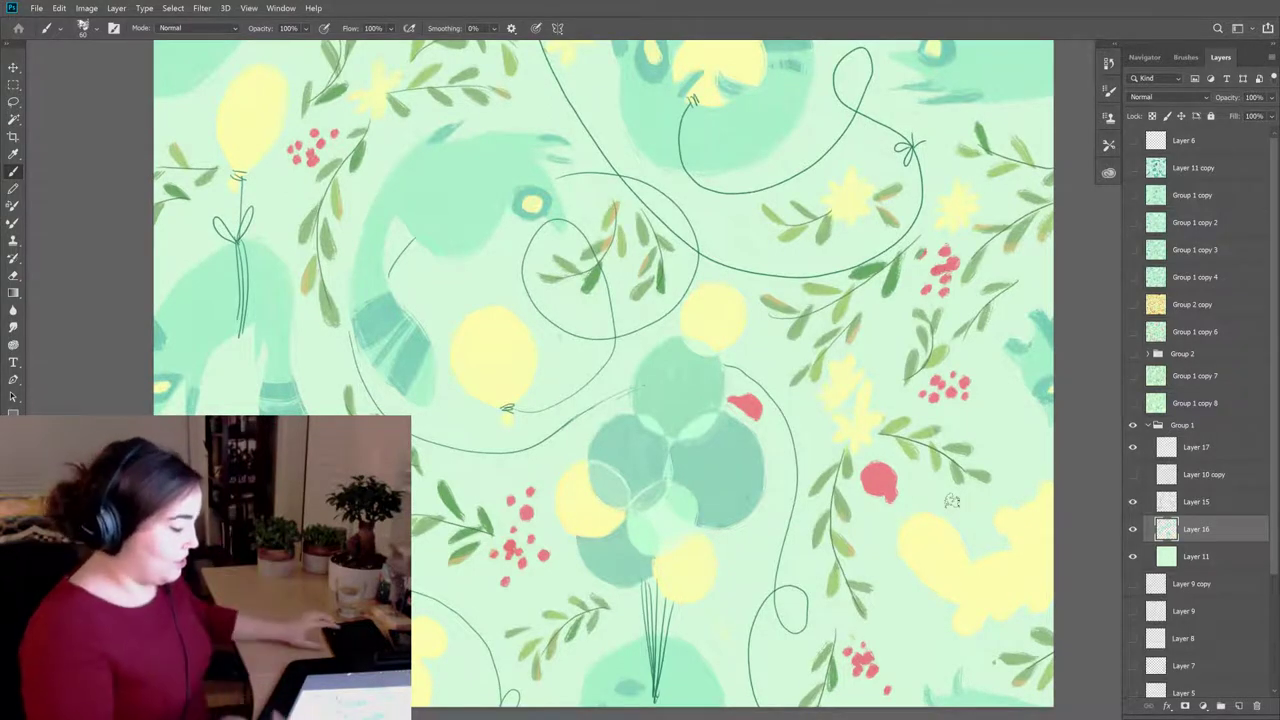
scroll(951, 500, left, 5)
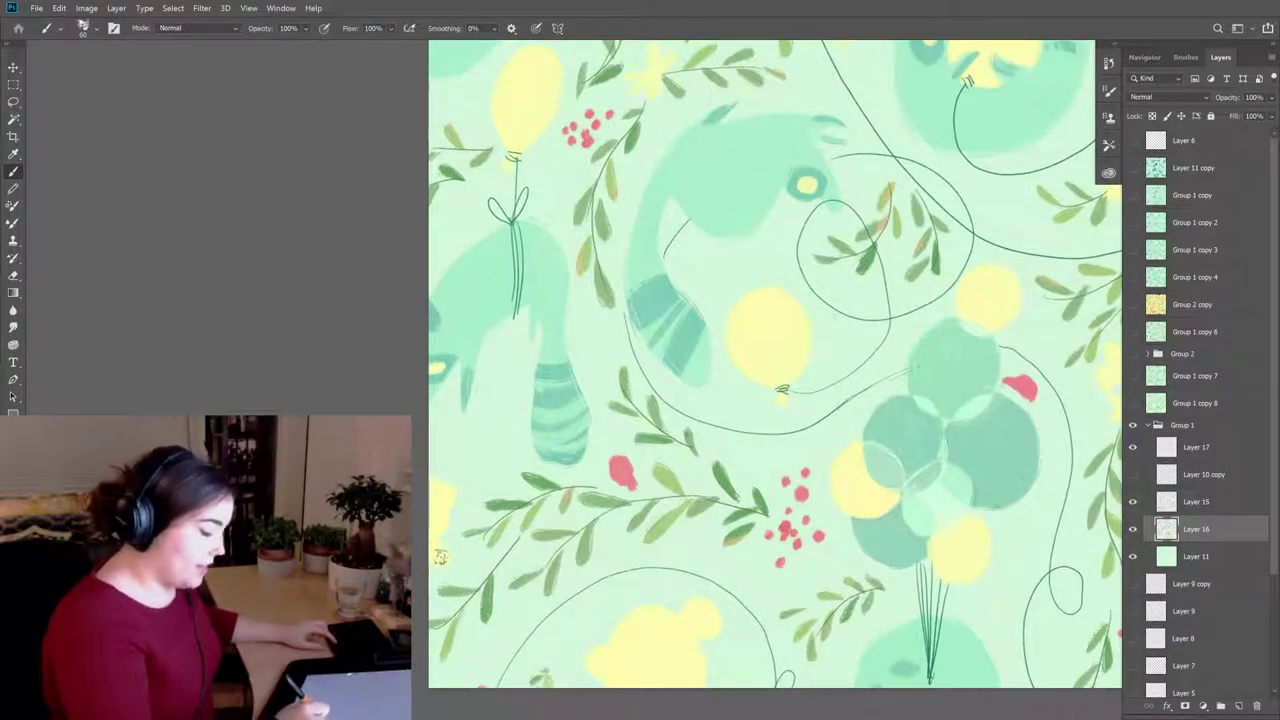
drag(900, 320, 860, 557)
drag(578, 40, 541, 284)
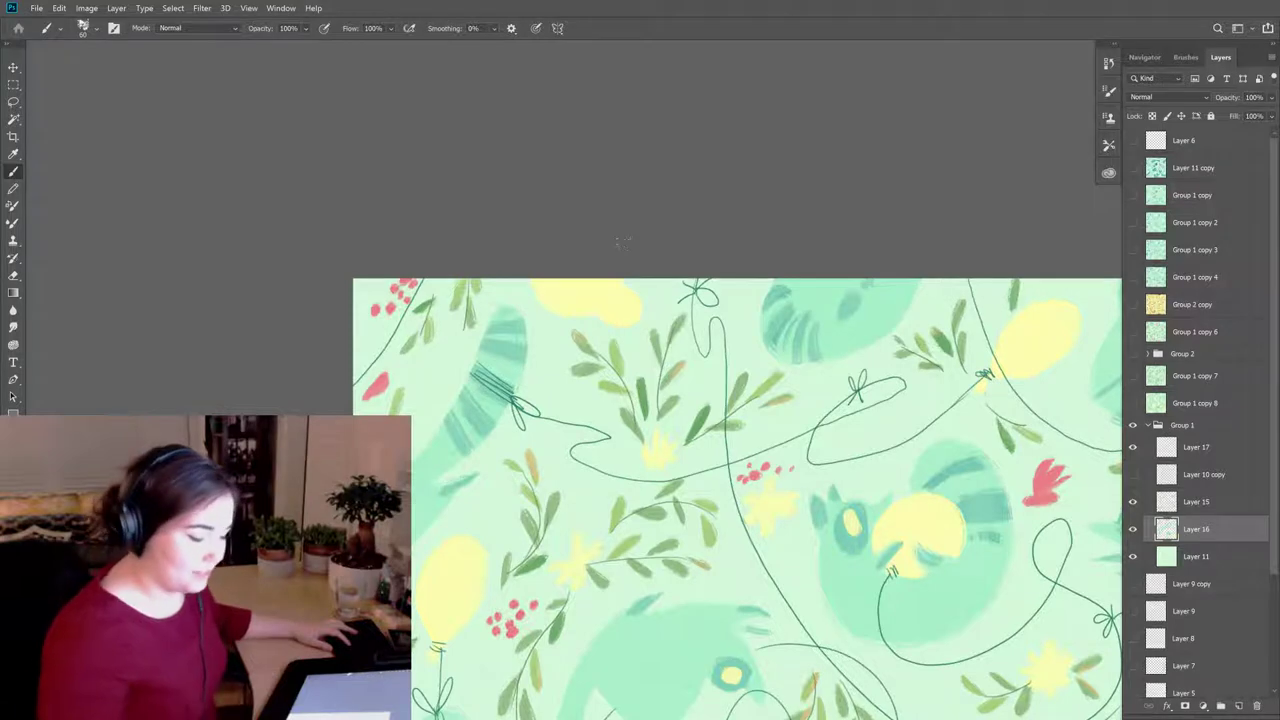
drag(1034, 586, 861, 386)
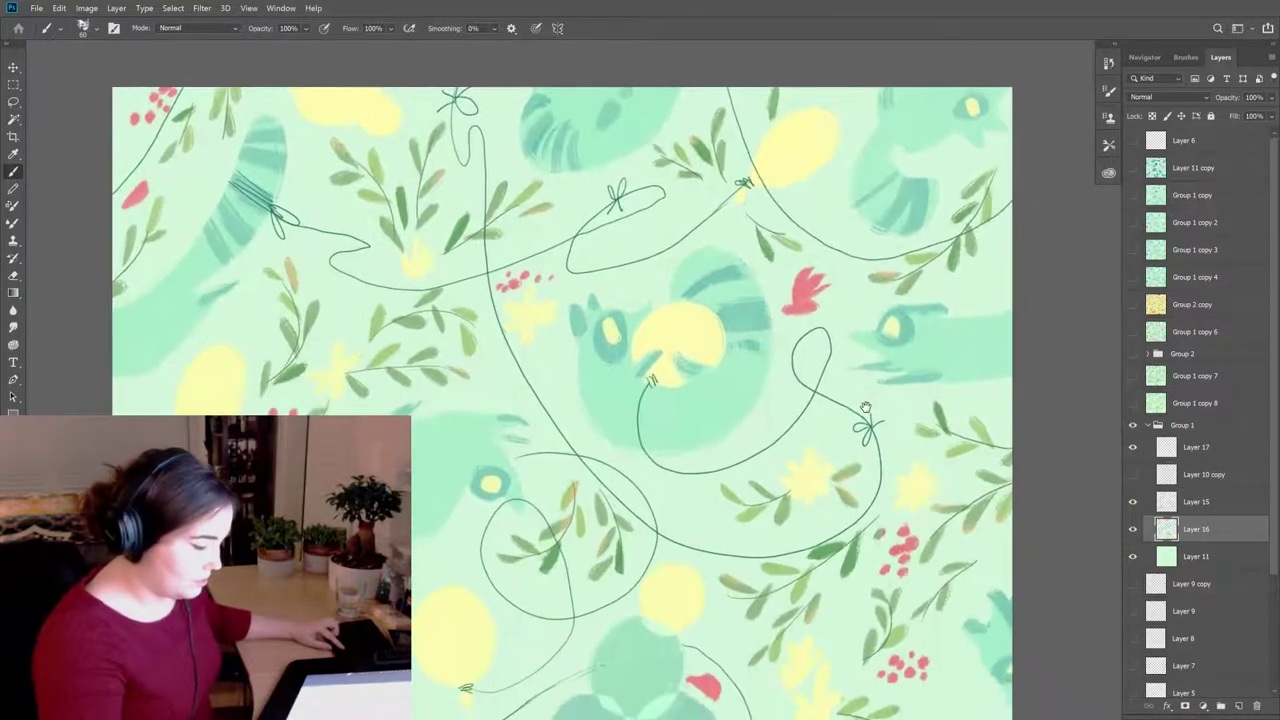
drag(925, 613, 958, 390)
drag(951, 590, 955, 487)
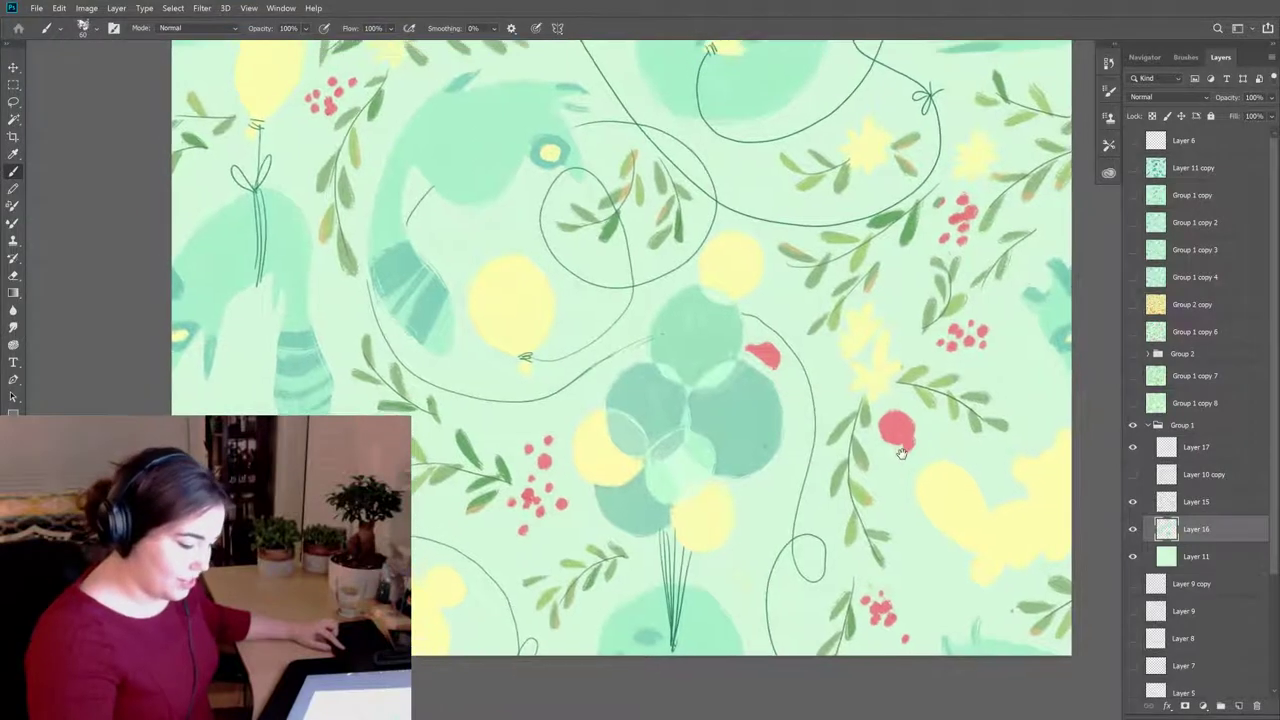
drag(896, 432, 920, 502)
Step: Try to lasso and delete a stray mark on Layer 16 beside the balloon cluster's lower edge
key(e)
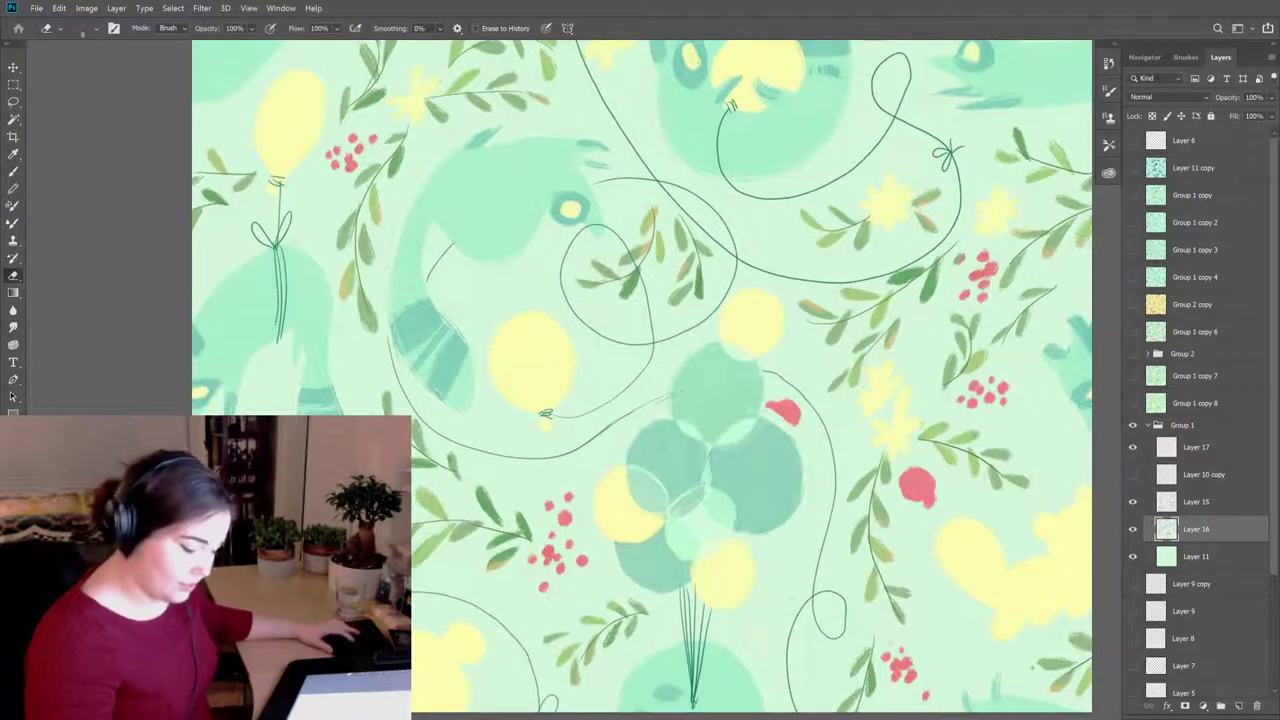
key(l)
mouse_move(786, 602)
mouse_down()
mouse_move(765, 660)
mouse_move(794, 612)
mouse_up()
key(Delete)
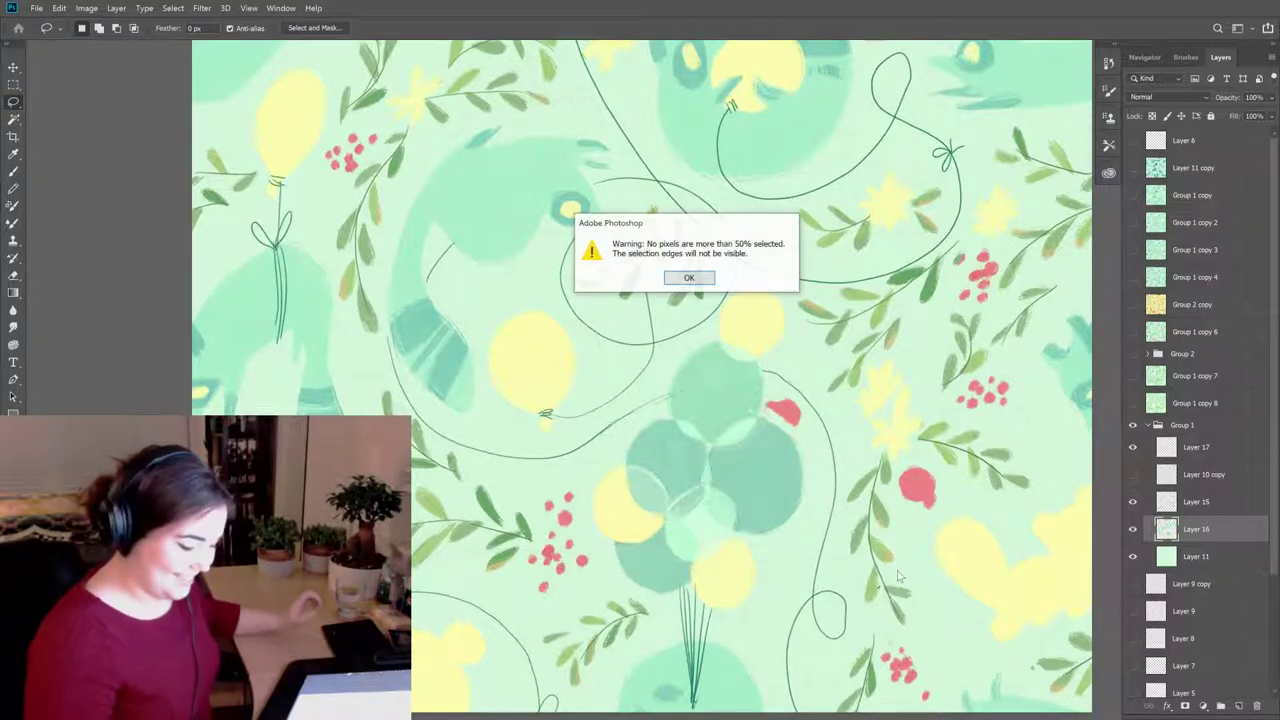
click(707, 268)
drag(710, 268, 610, 368)
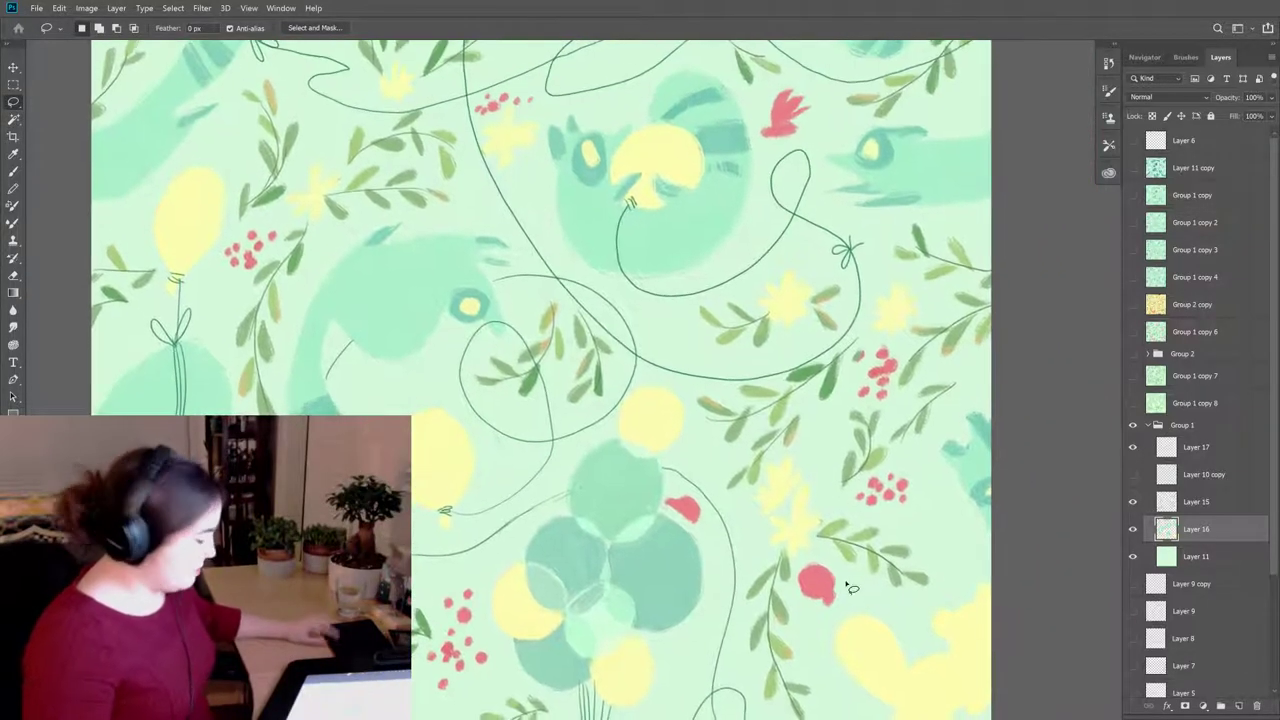
Step: Hide and show Layer 16 to check which shapes are painted on it, leaving no selection active
key(b)
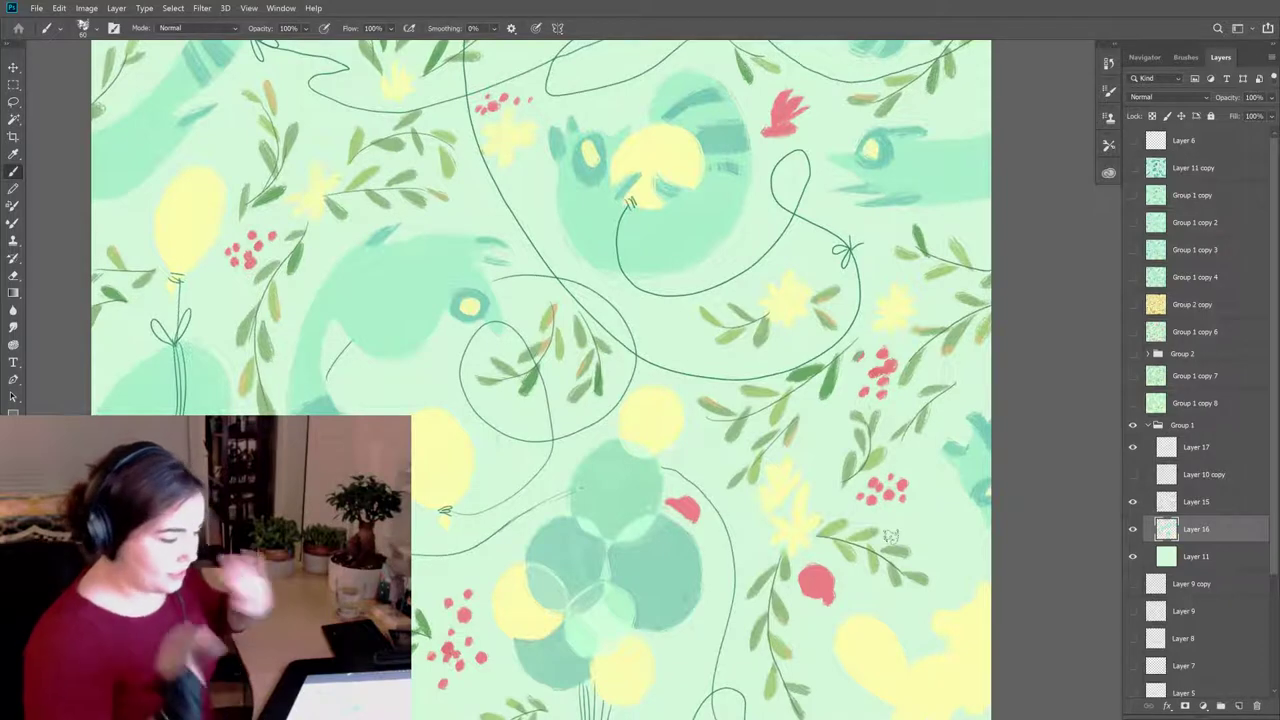
drag(712, 561, 855, 603)
drag(775, 575, 789, 581)
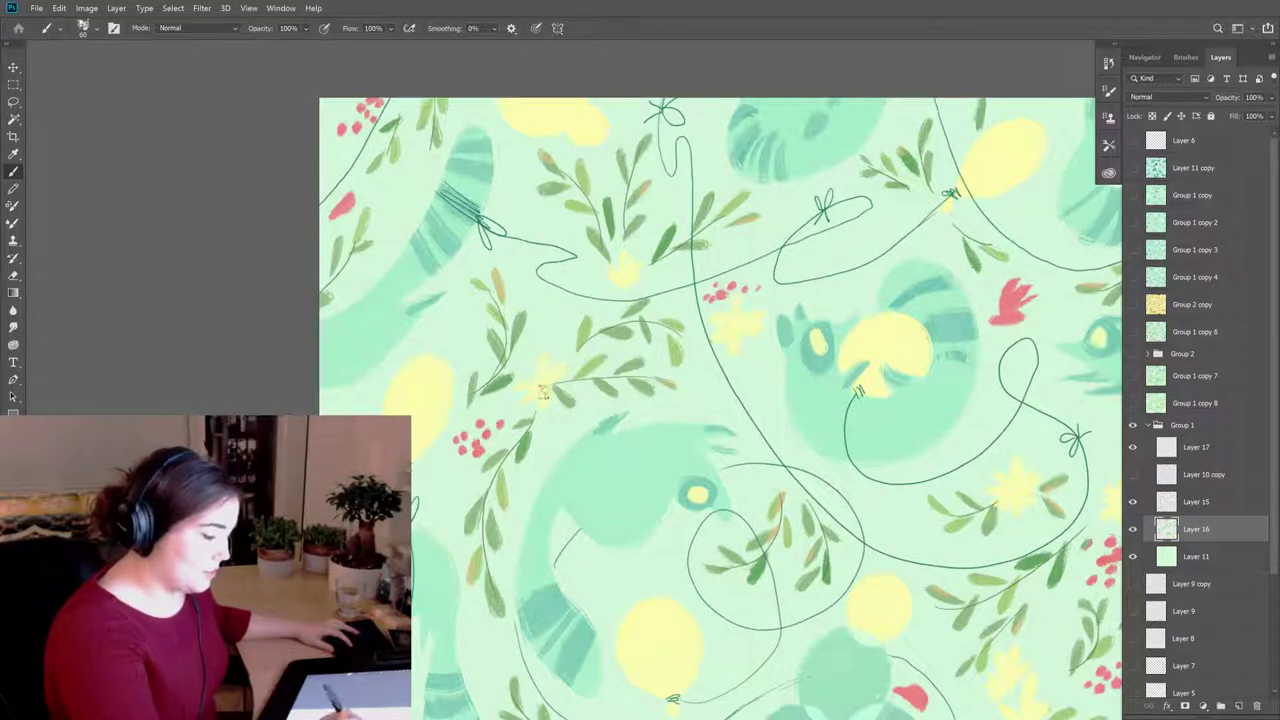
click(1133, 530)
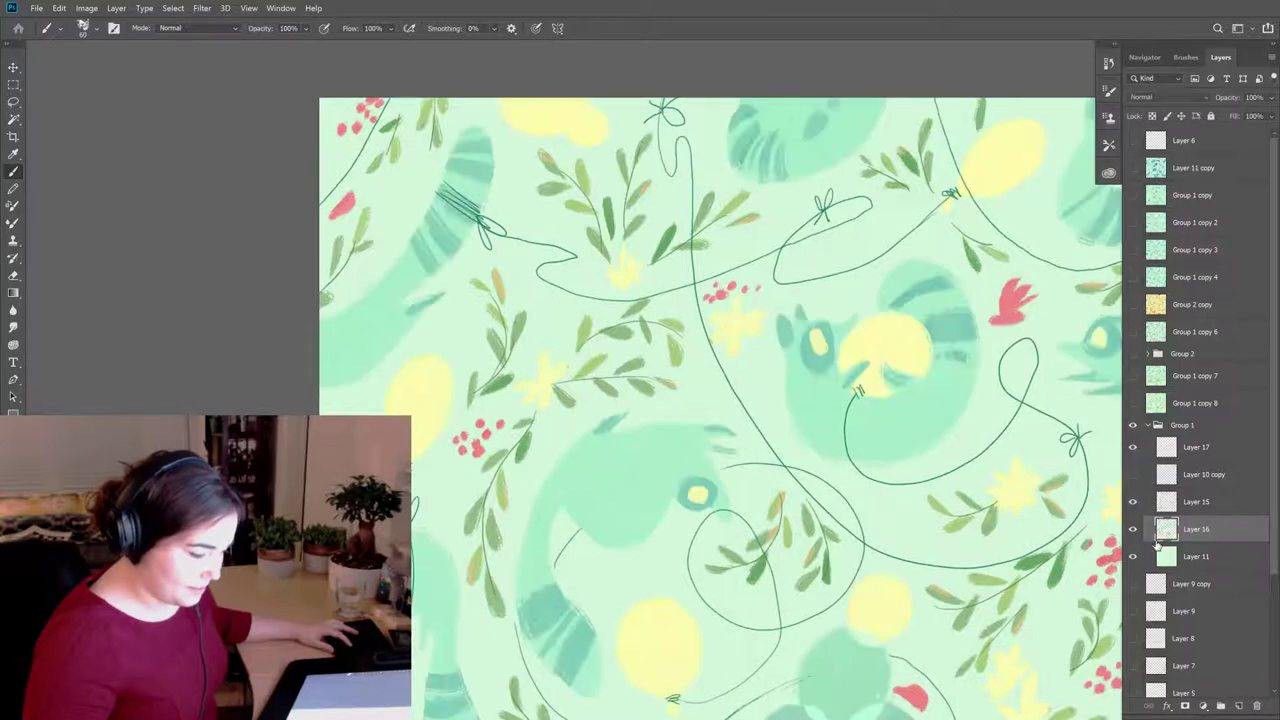
click(1135, 531)
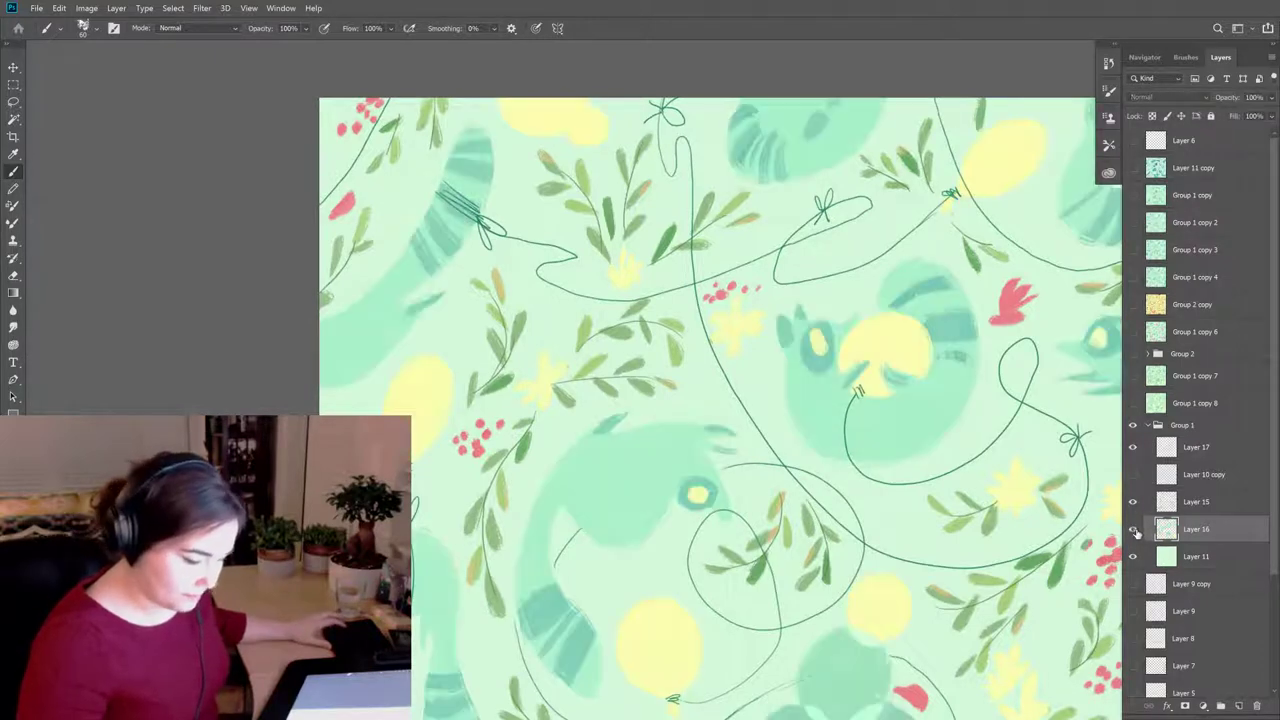
key(l)
drag(520, 462, 525, 455)
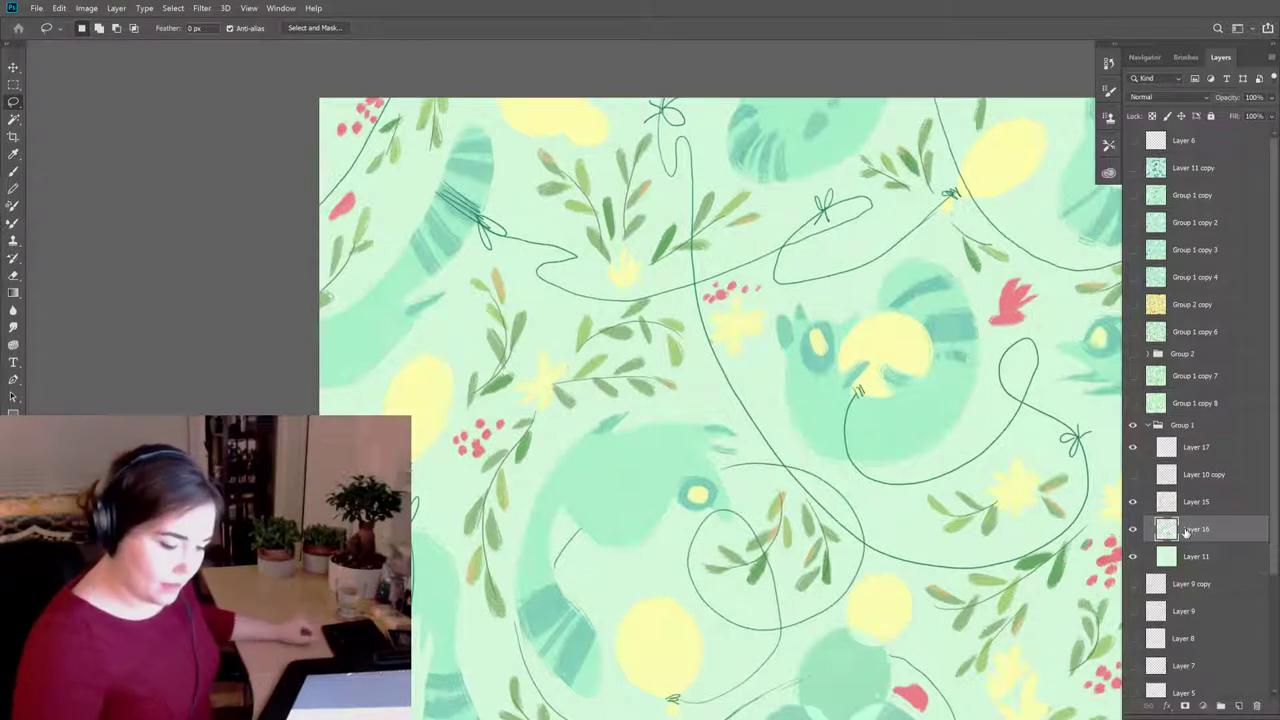
key(ctrl+d)
click(1133, 530)
click(1133, 531)
Step: Reshape the ear and striped tail tip of the curled raccoon beside the yellow balloon on Layer 16 with Brush and Eraser
mouse_move(967, 608)
mouse_down()
mouse_move(895, 490)
mouse_move(930, 517)
mouse_up()
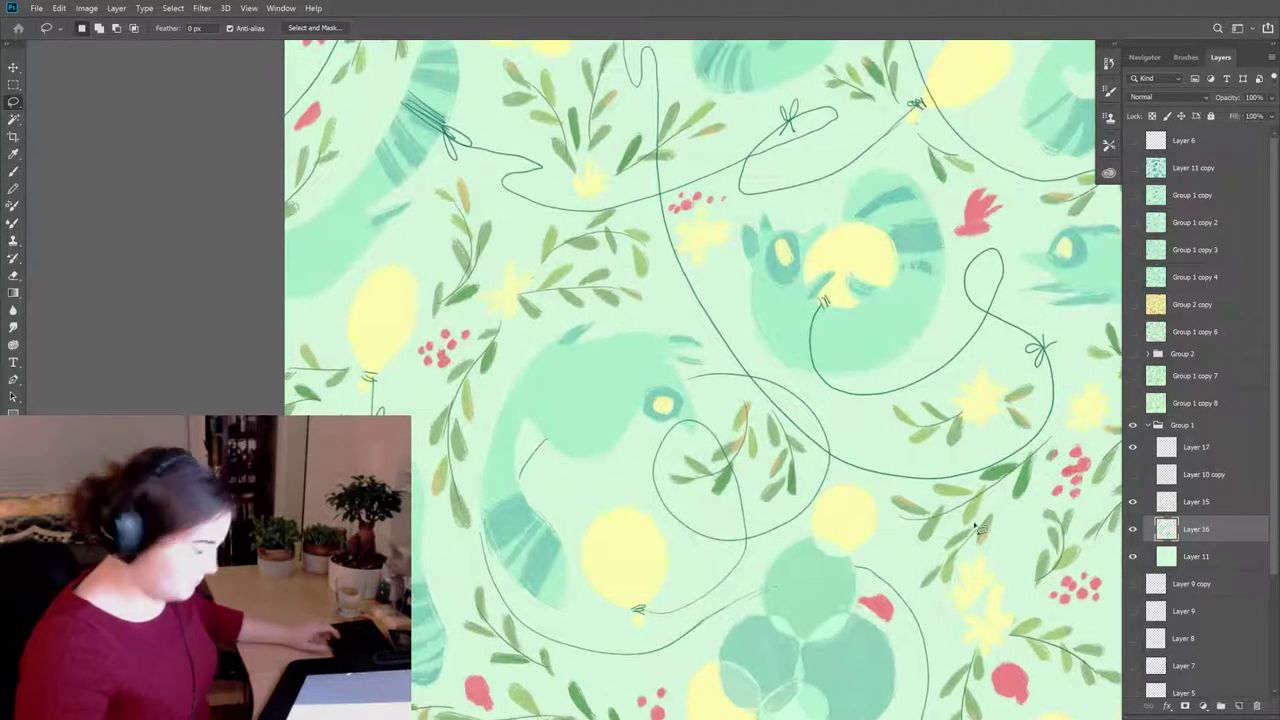
key(b)
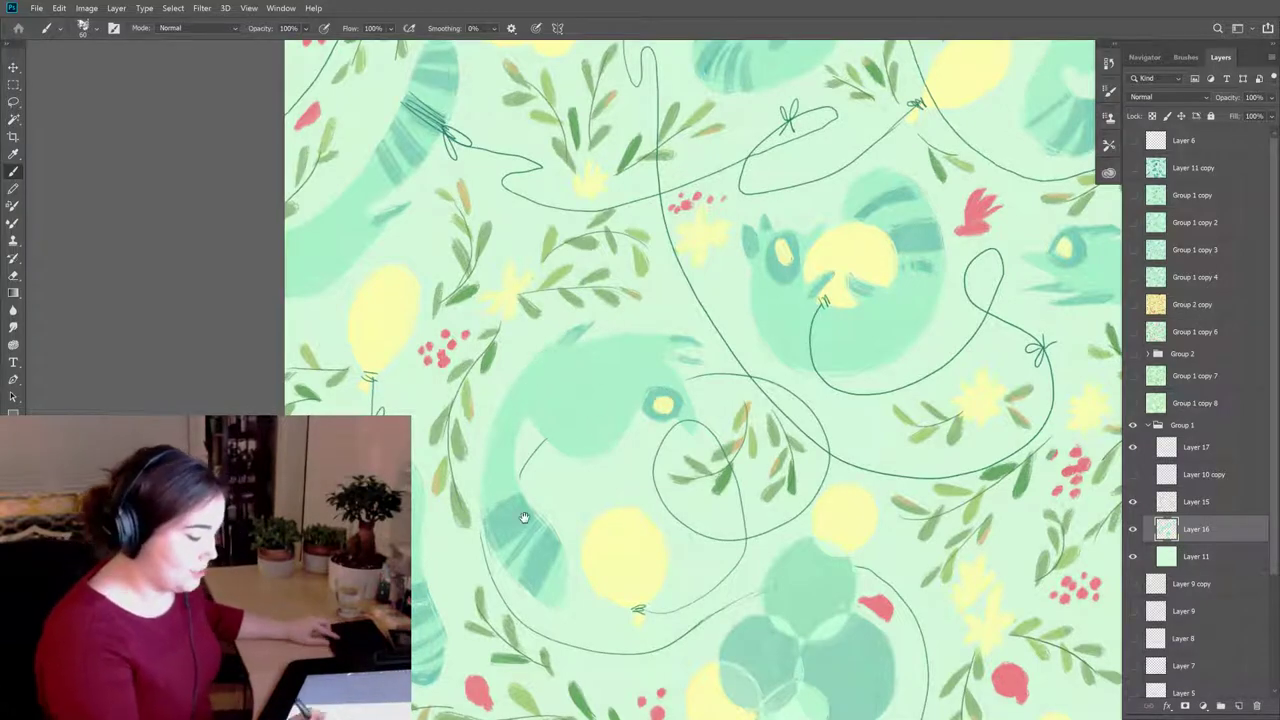
drag(585, 334, 553, 343)
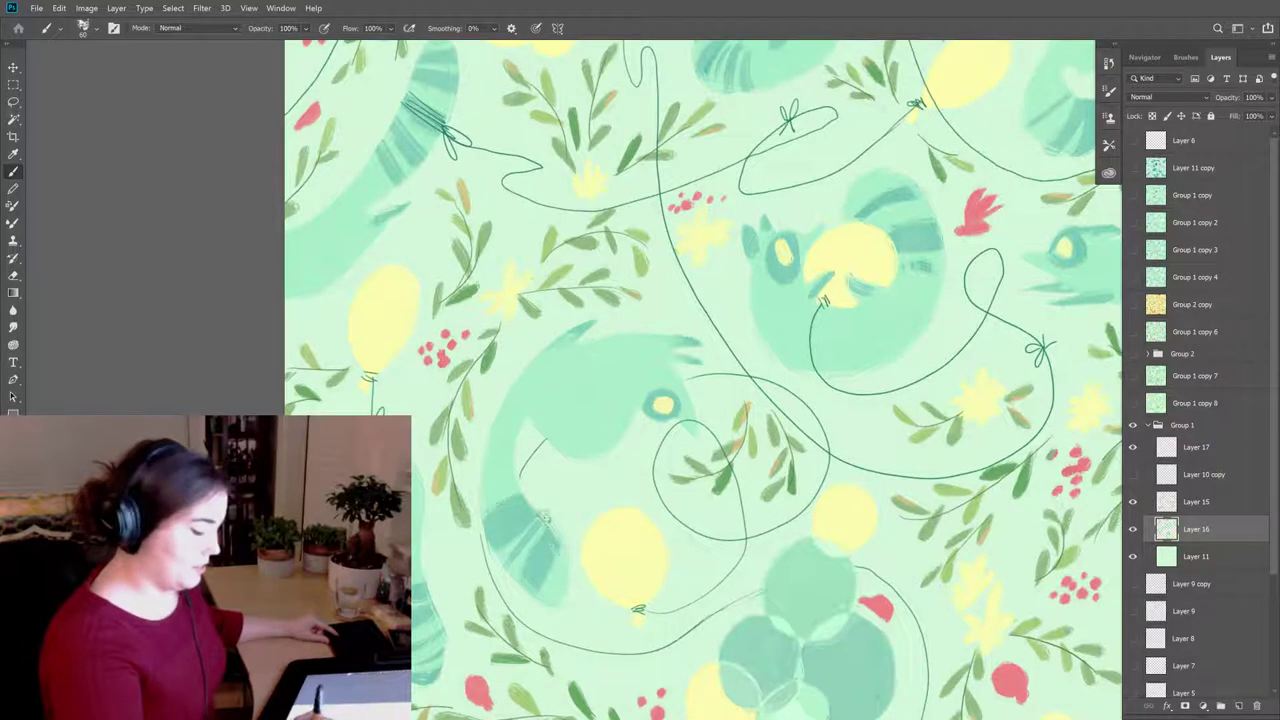
key(e)
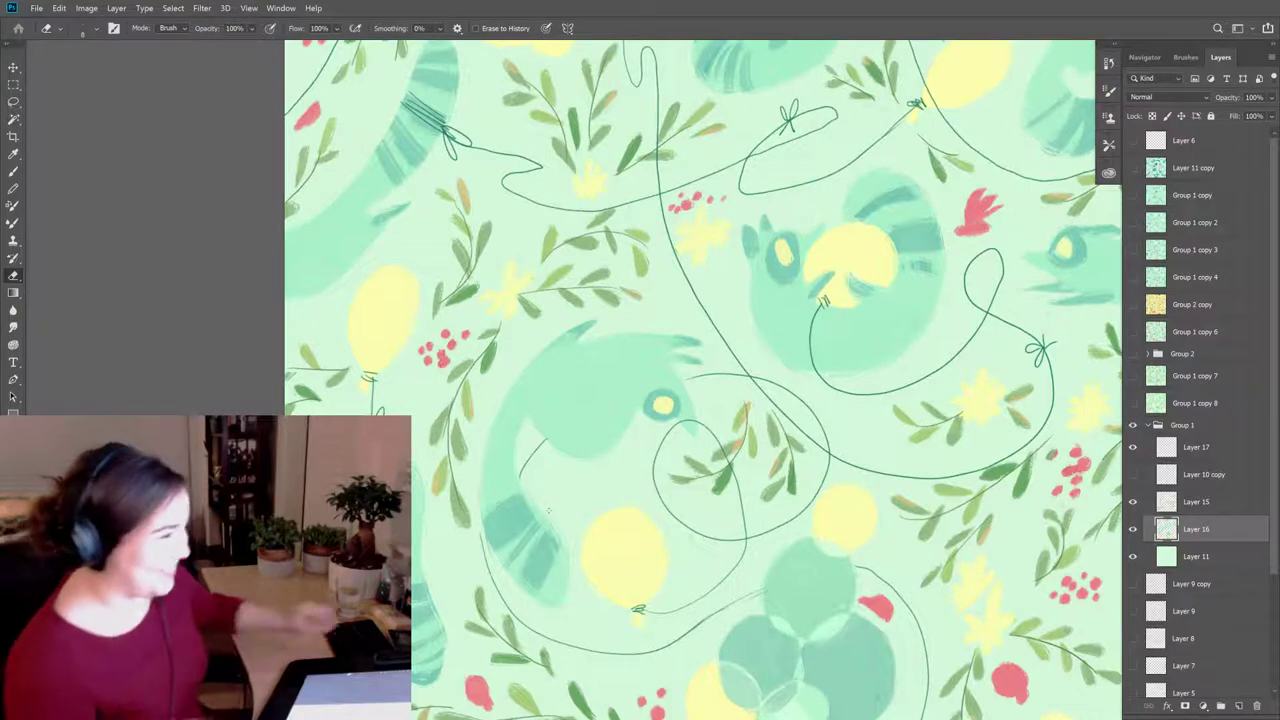
key(b)
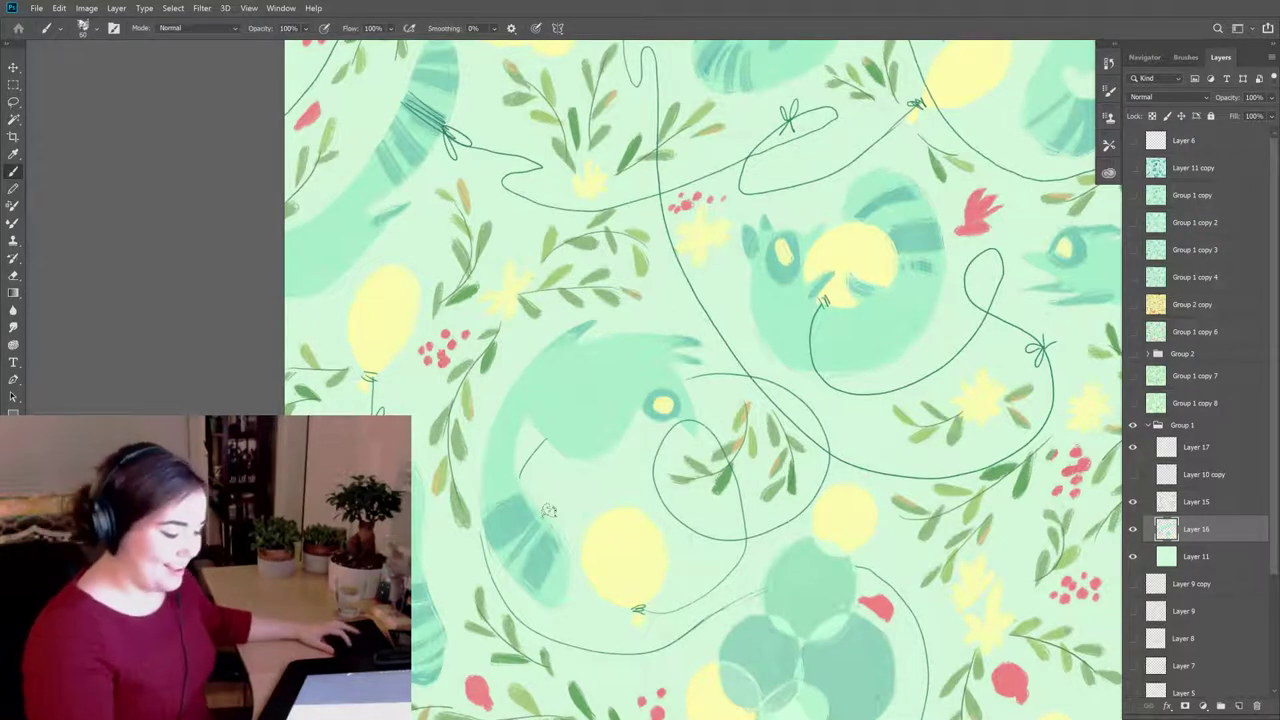
mouse_move(556, 568)
mouse_down()
mouse_move(541, 517)
mouse_move(492, 484)
mouse_move(543, 600)
mouse_up()
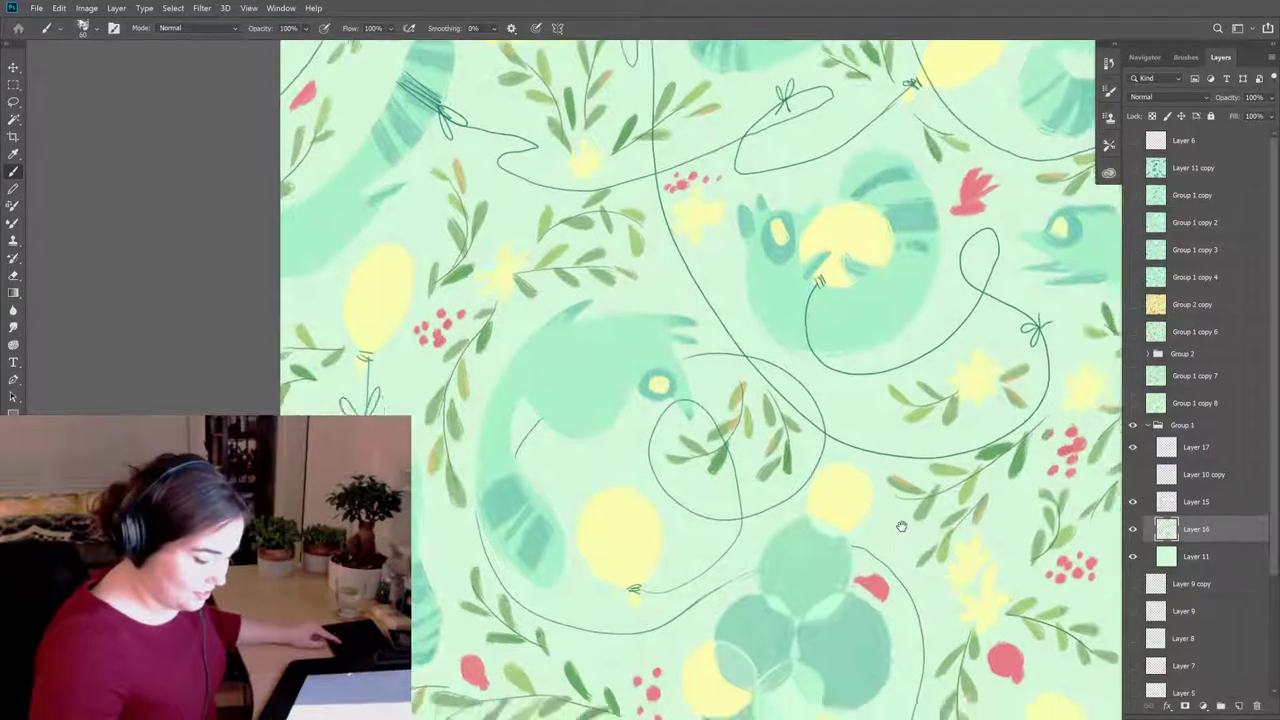
Step: Sample the darker teal around the balloon-hugging raccoon's eye and touch up its markings on Layer 16
drag(782, 279, 662, 364)
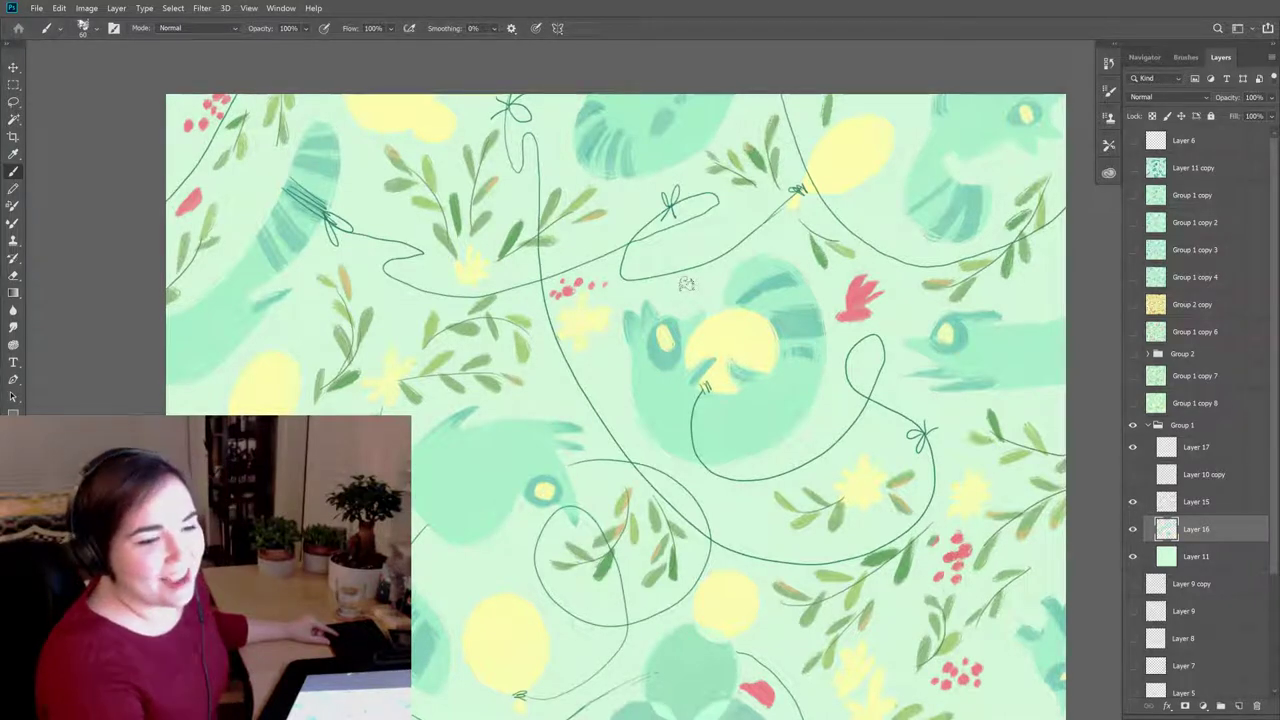
alt+click(657, 349)
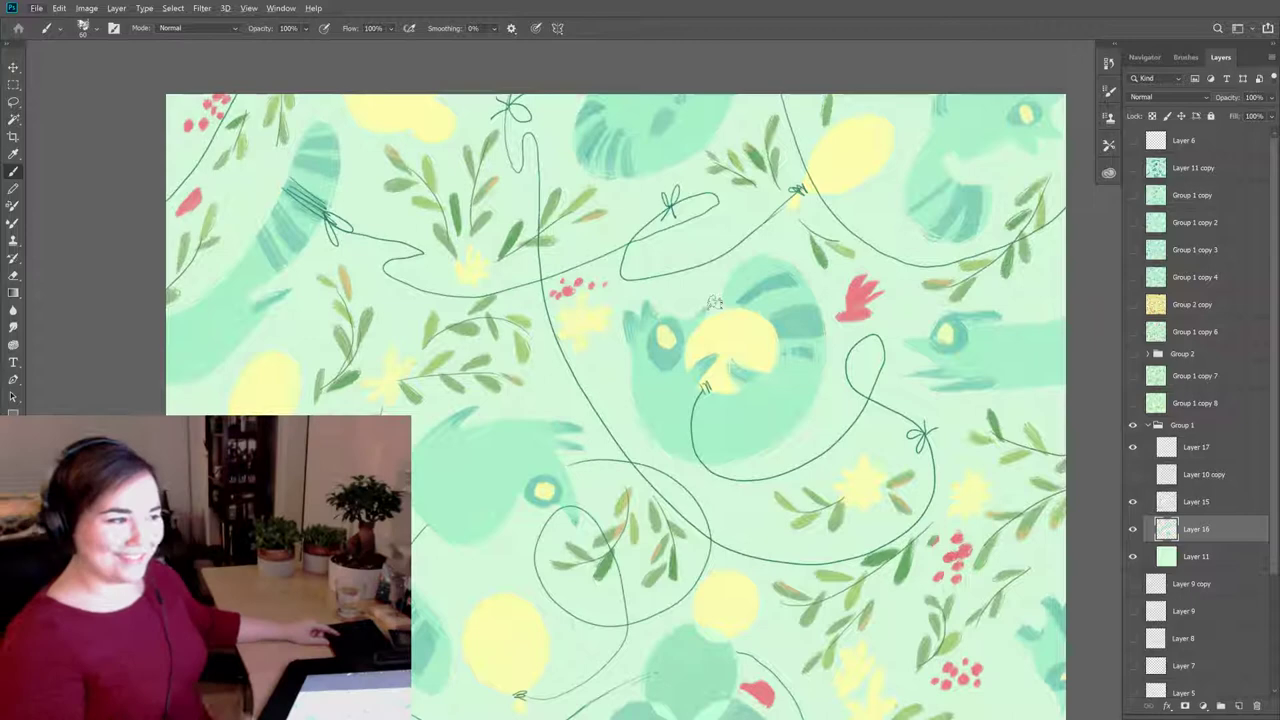
drag(714, 302, 825, 371)
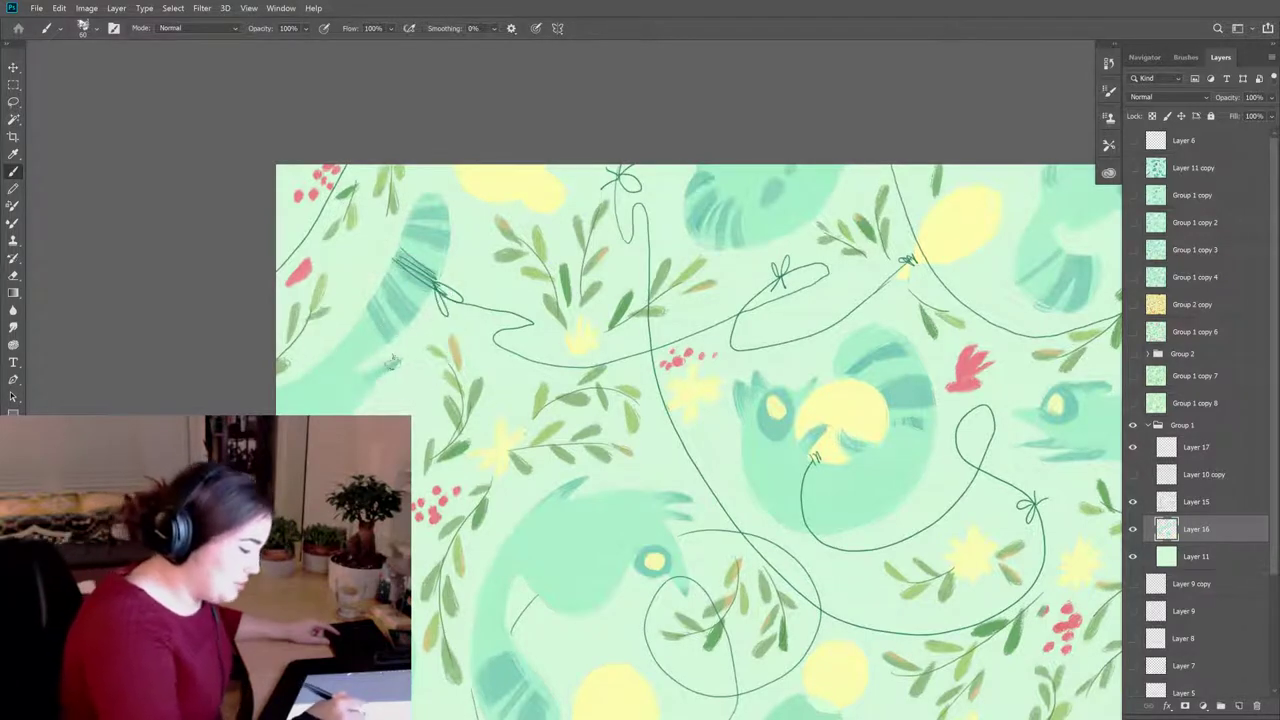
Step: Refine the pointed ear of the long-tailed raccoon at the pattern's left edge with Brush and Eraser
drag(396, 360, 365, 375)
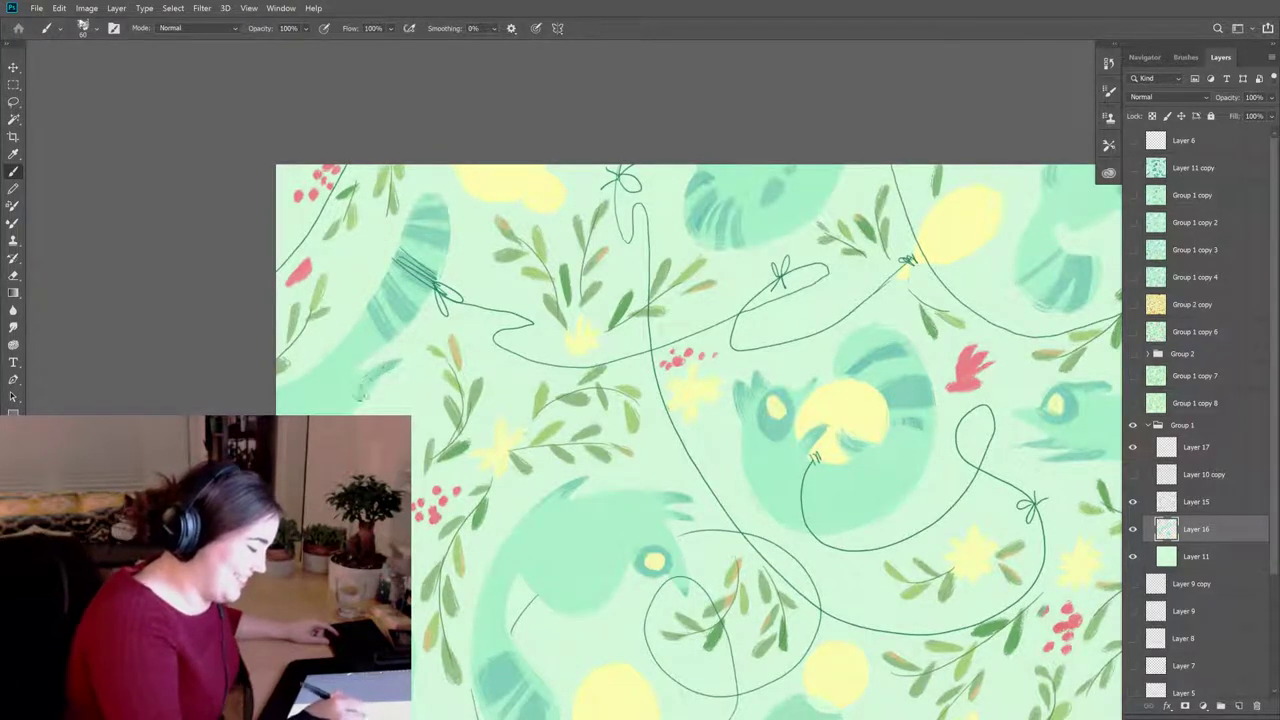
key(e)
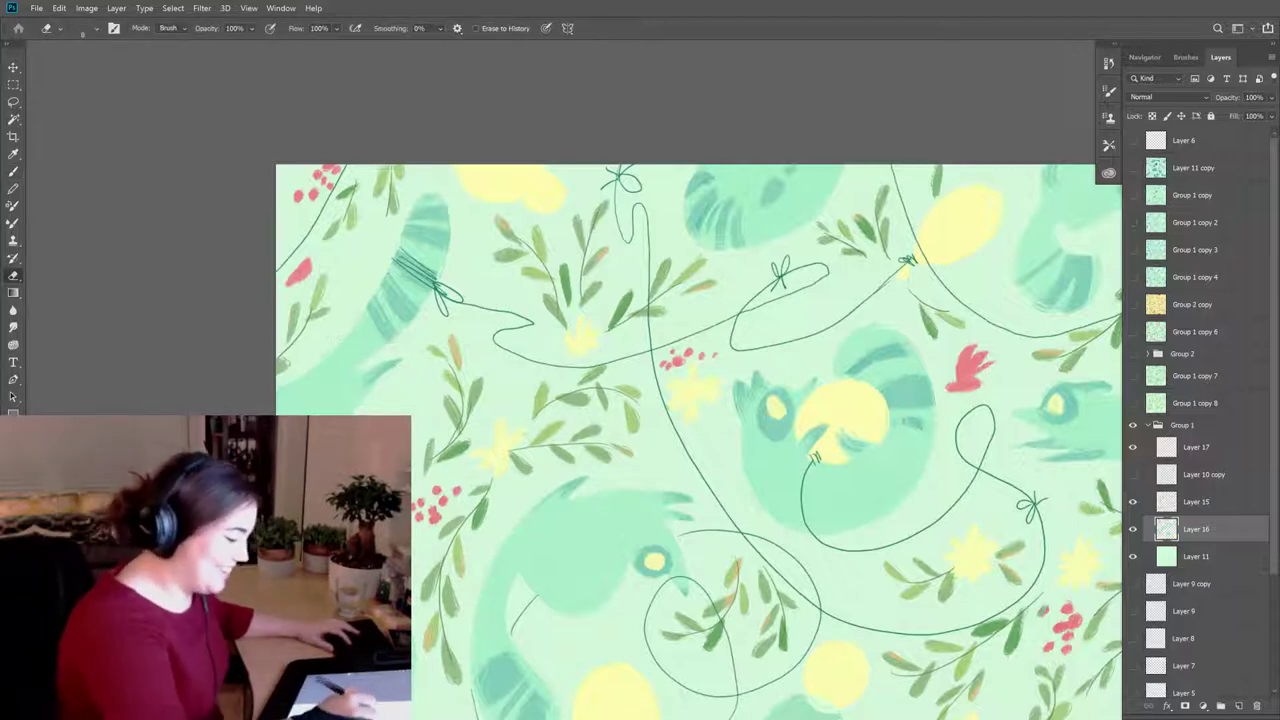
key(b)
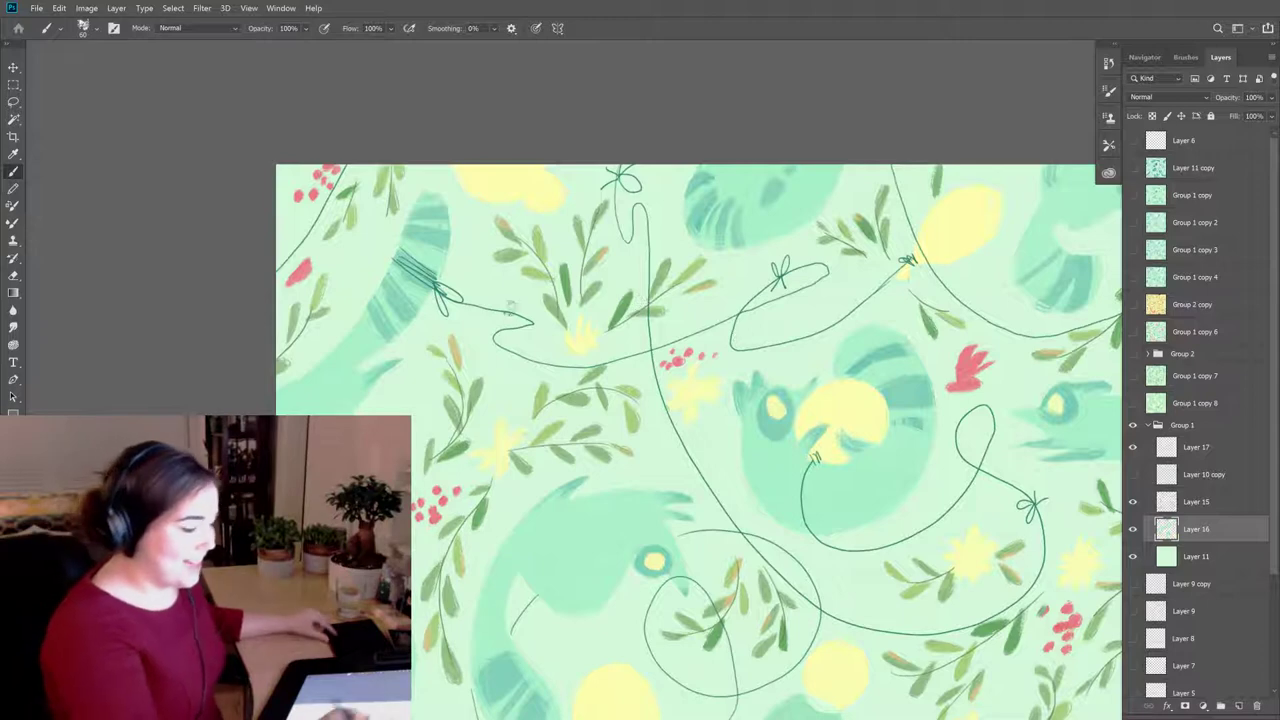
key(super)
key(super)
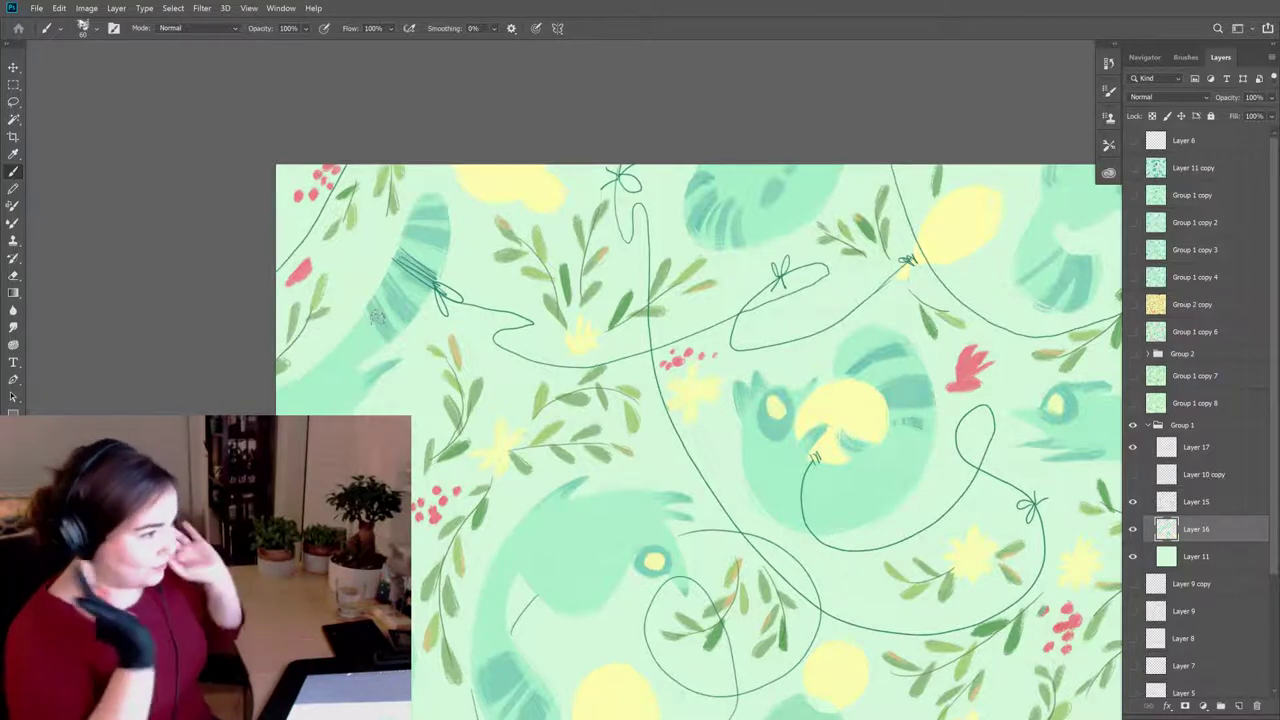
Step: Look over the full pattern, from the balloon cluster to the top corners, for raccoon shapes that still need refining
drag(759, 469, 731, 418)
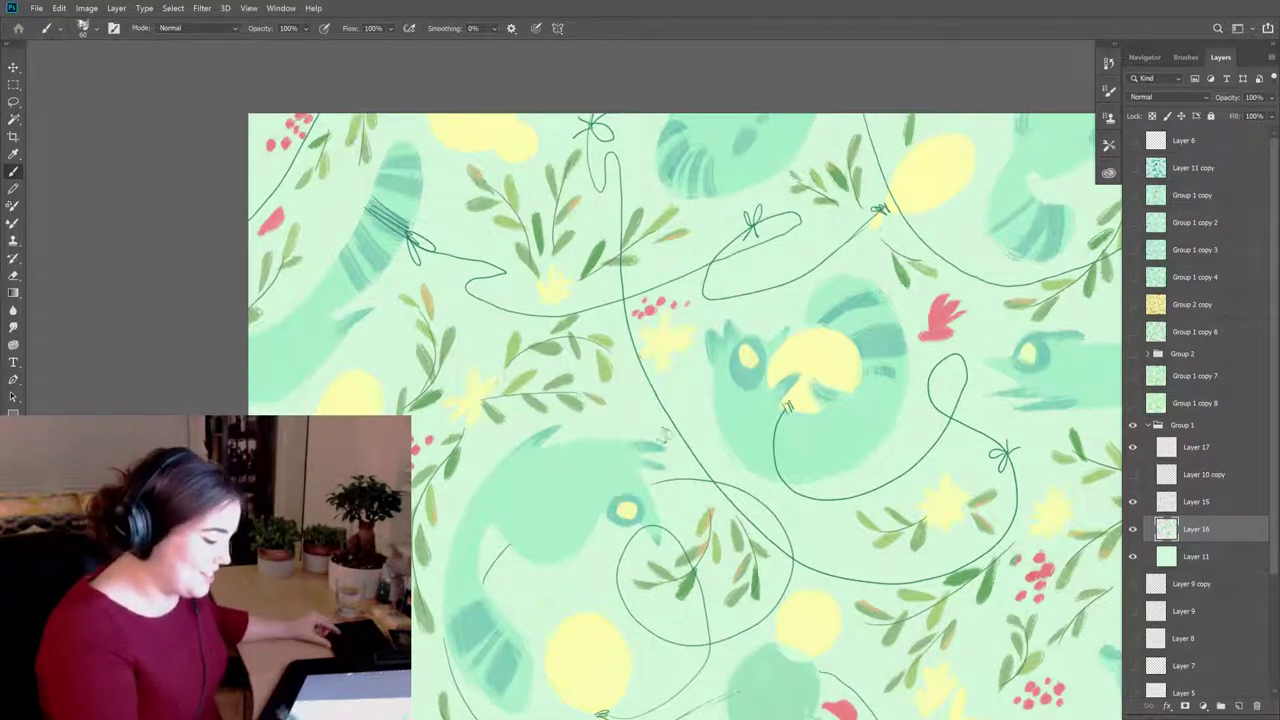
key(e)
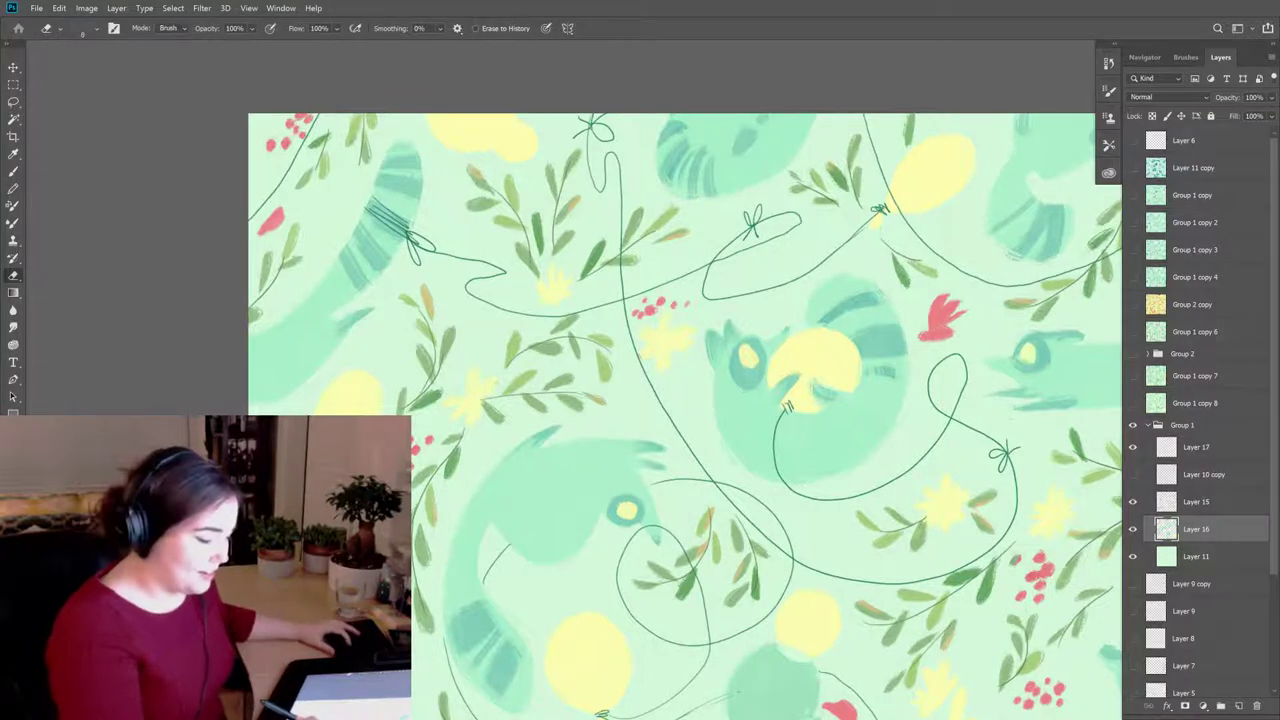
key(b)
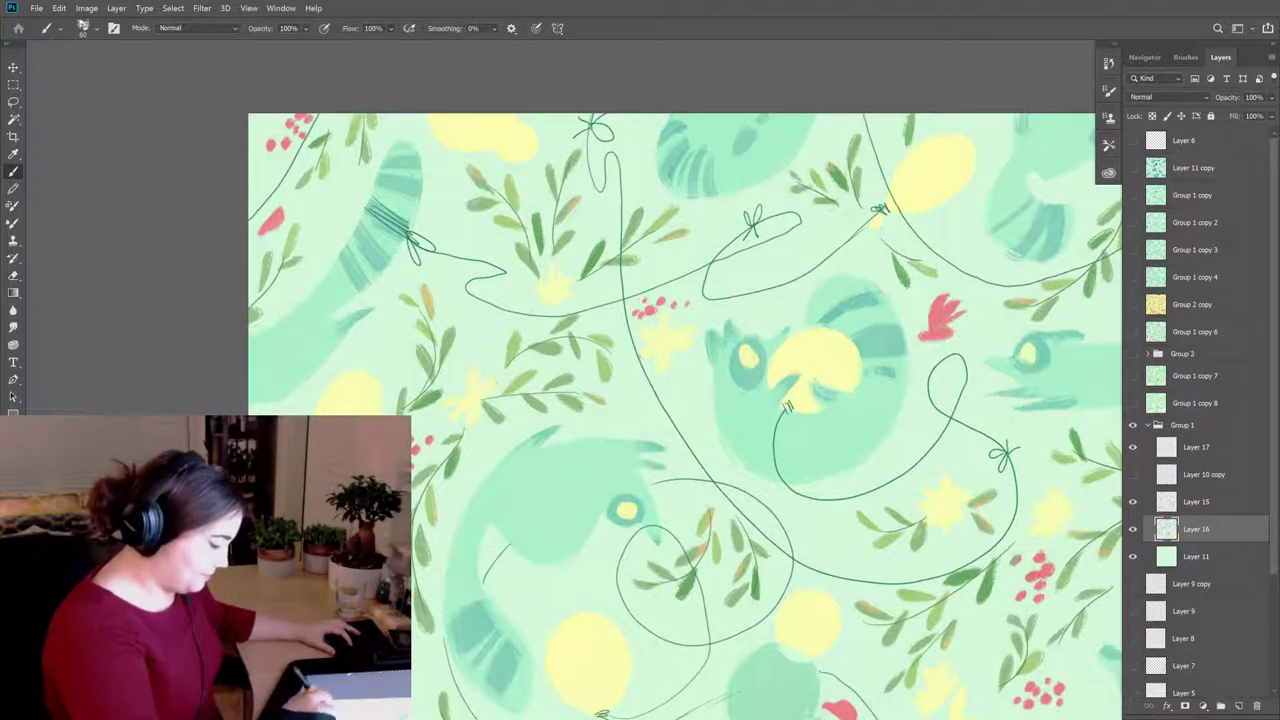
drag(842, 680, 884, 615)
drag(884, 700, 776, 471)
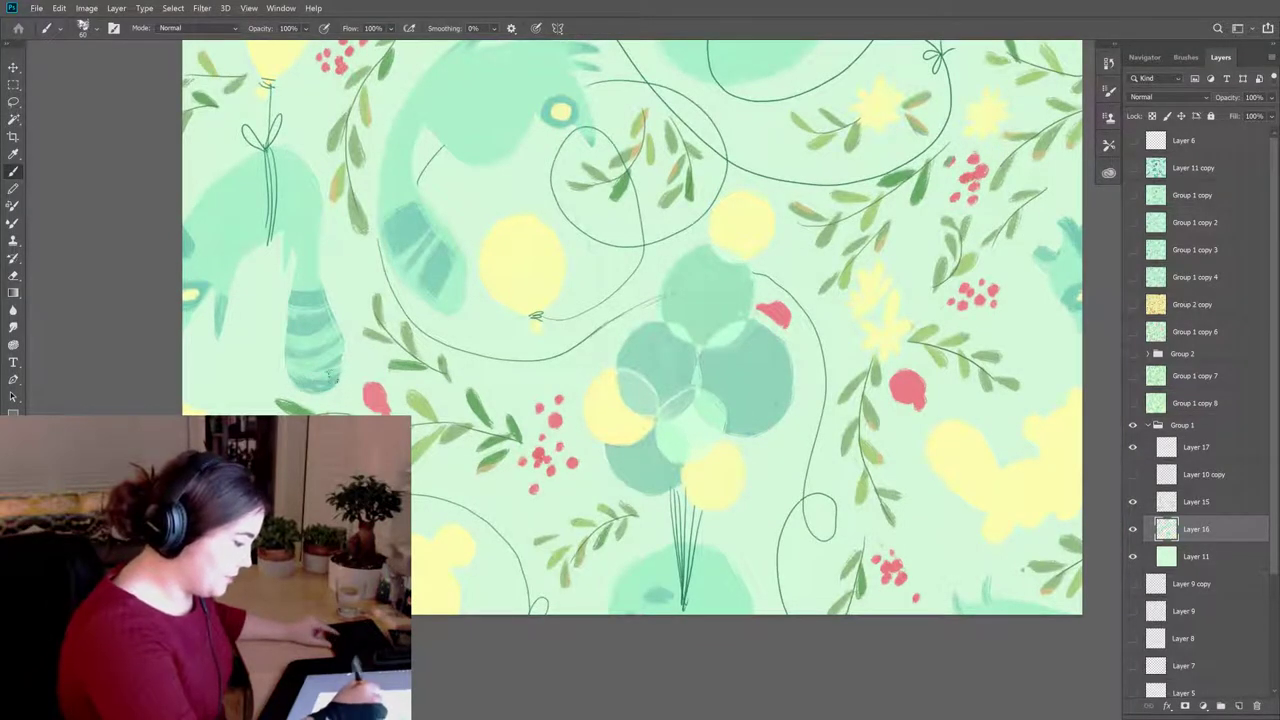
drag(1050, 60, 972, 502)
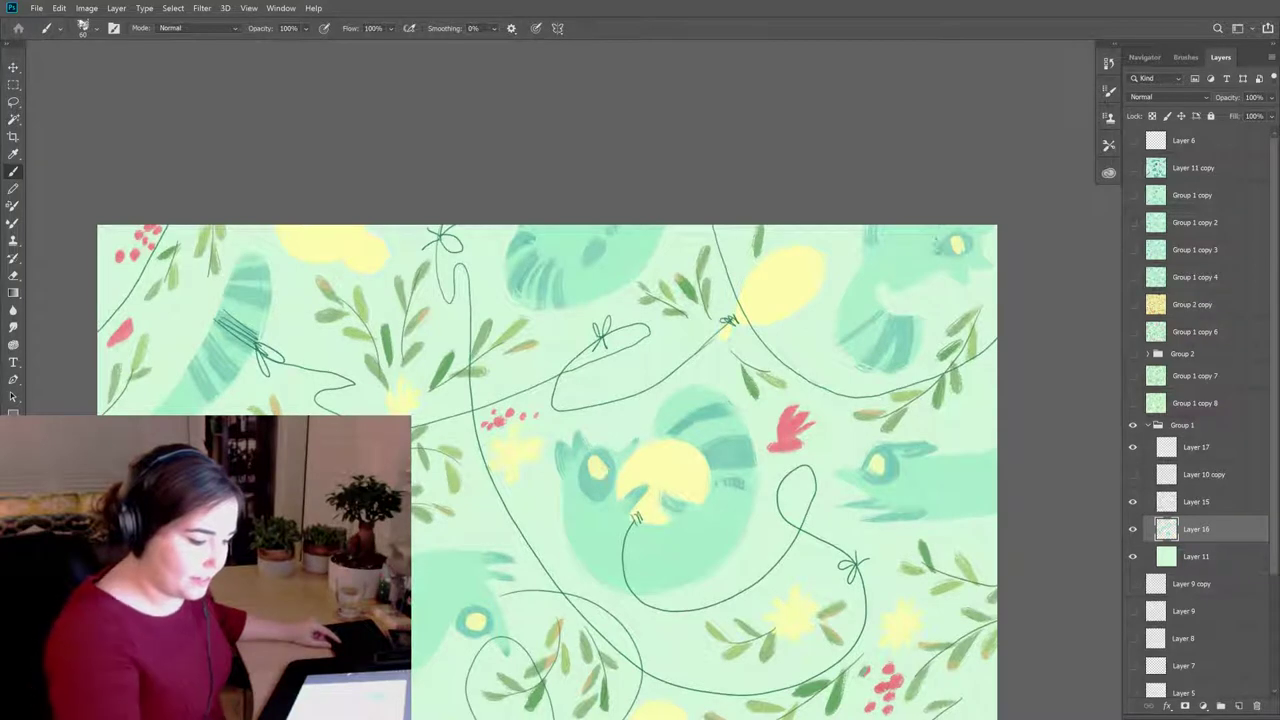
scroll(905, 264, down, 1)
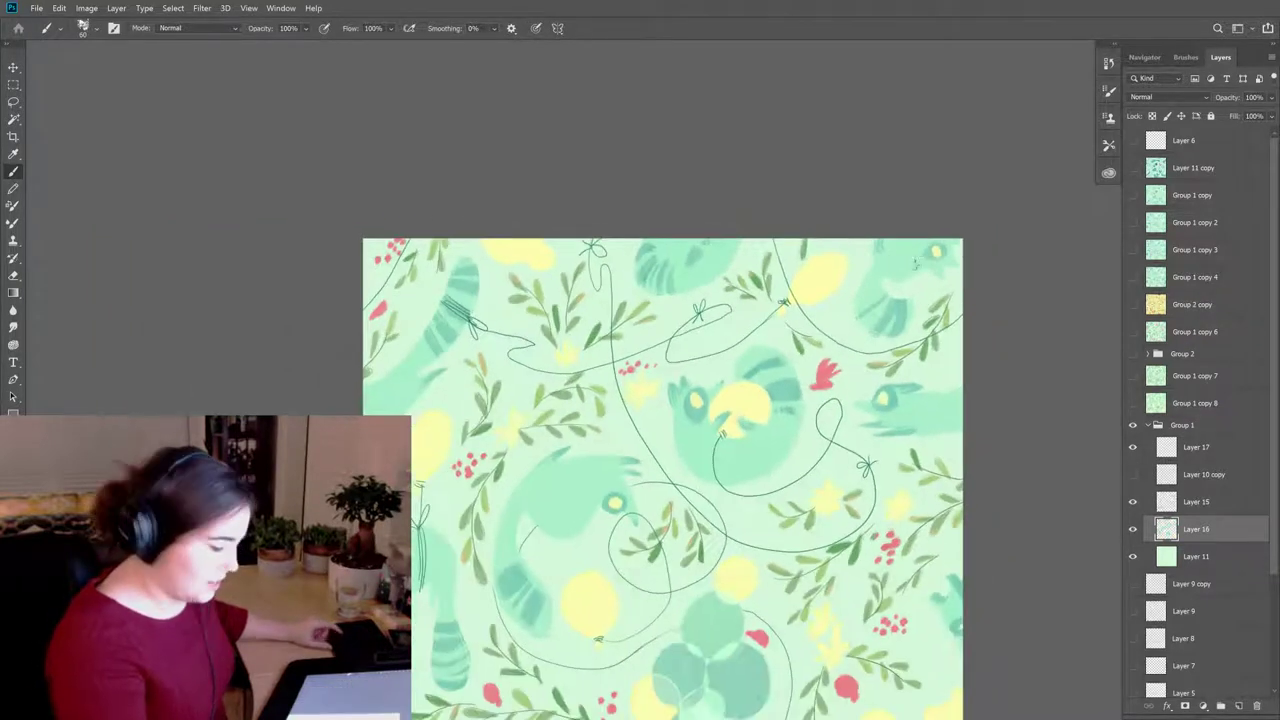
drag(913, 262, 825, 324)
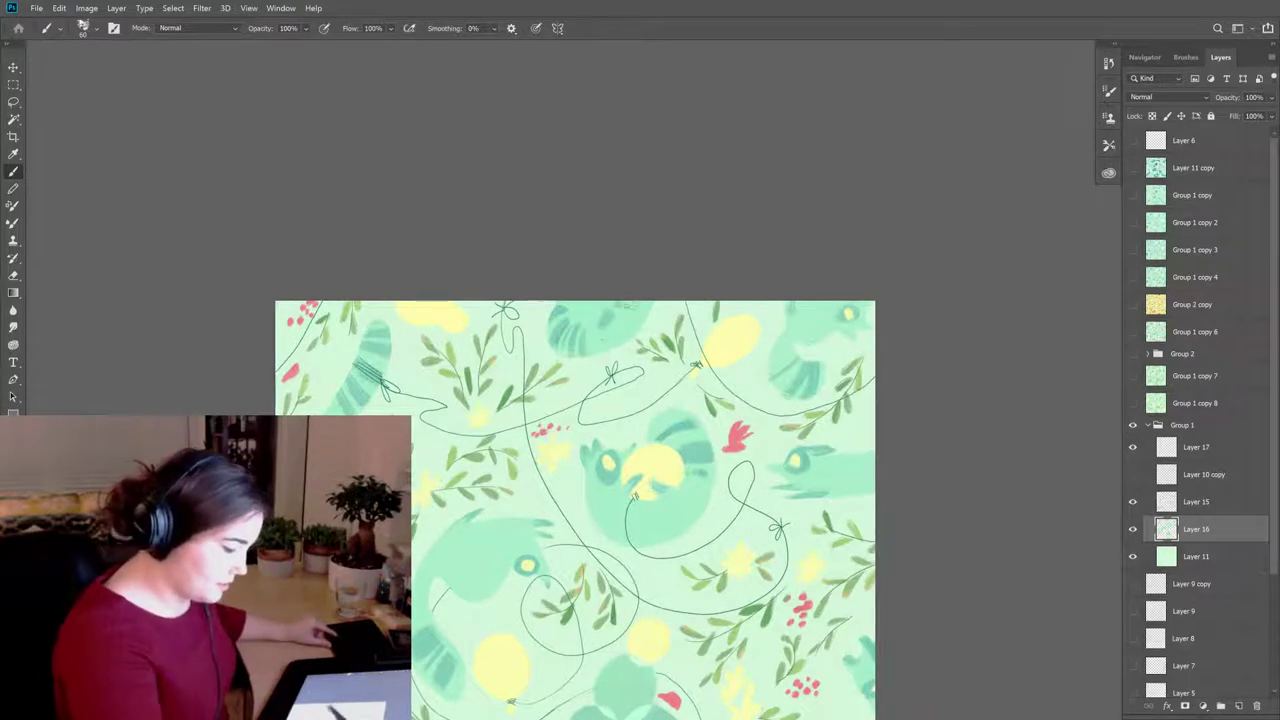
drag(752, 605, 774, 427)
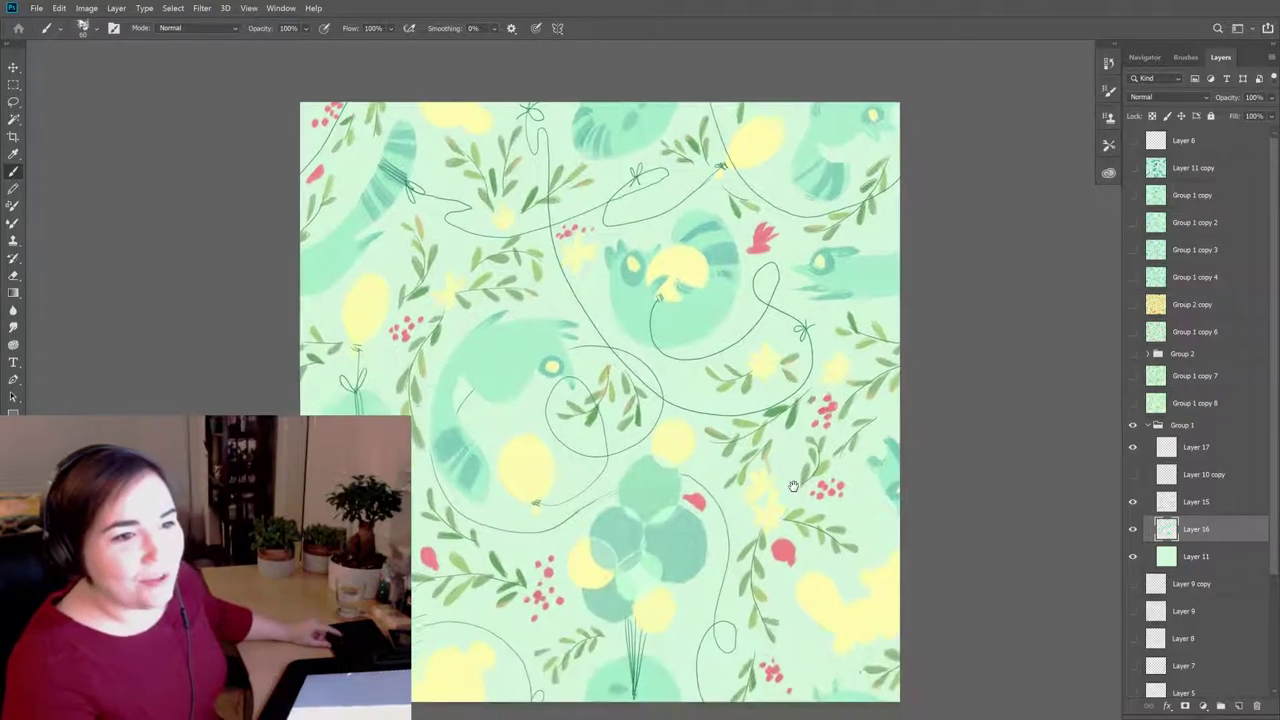
drag(798, 498, 795, 486)
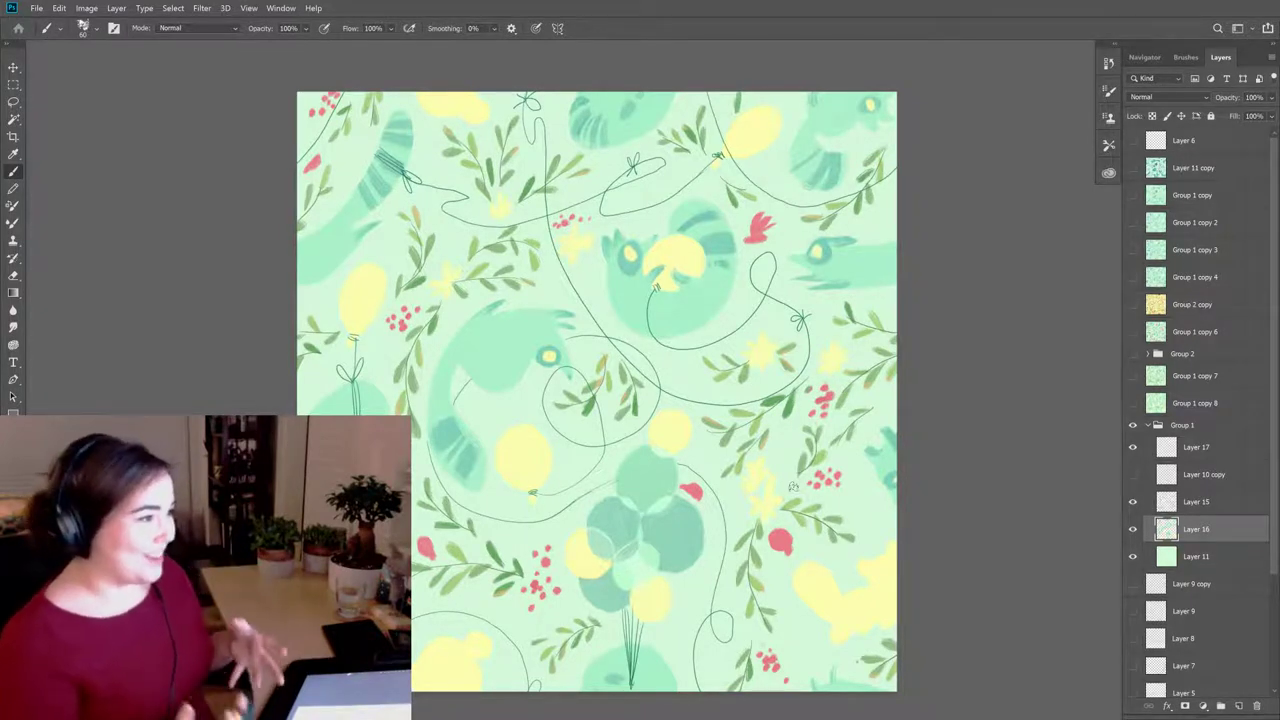
drag(597, 391, 713, 379)
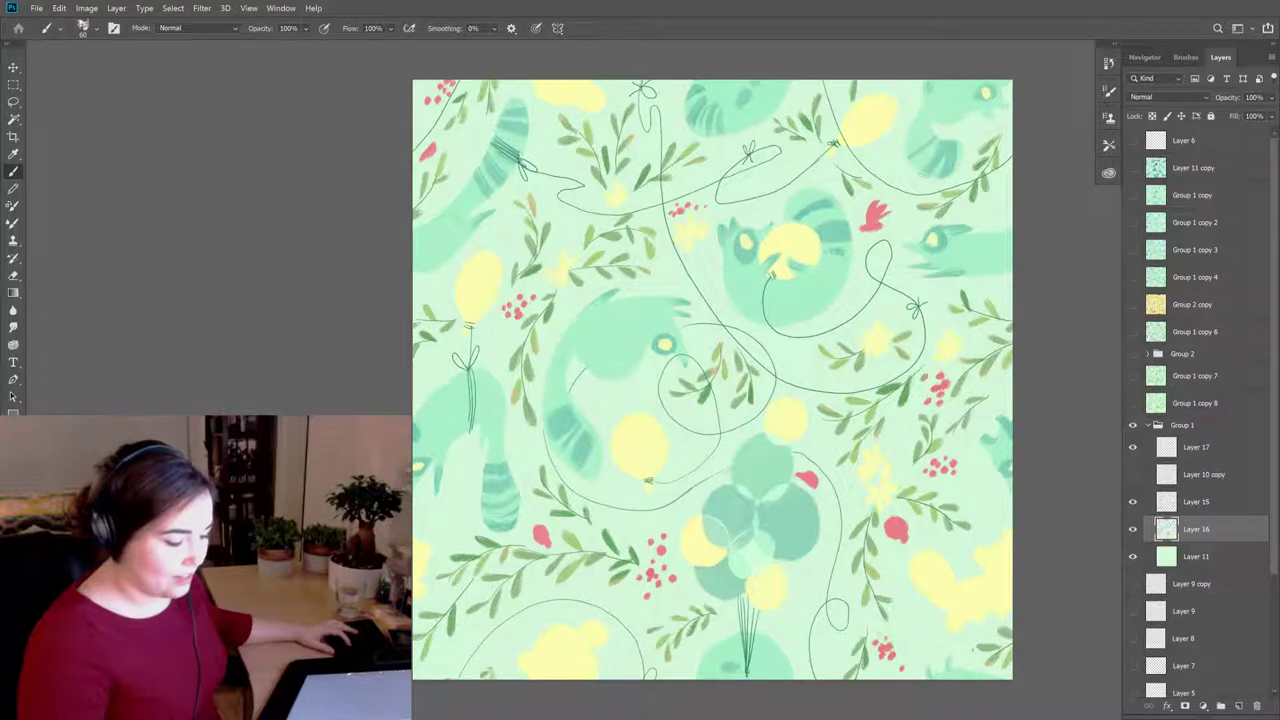
Step: Hide and show Layers 15, 17 and 16 to check which pattern elements each one holds, leaving all three visible
click(1133, 502)
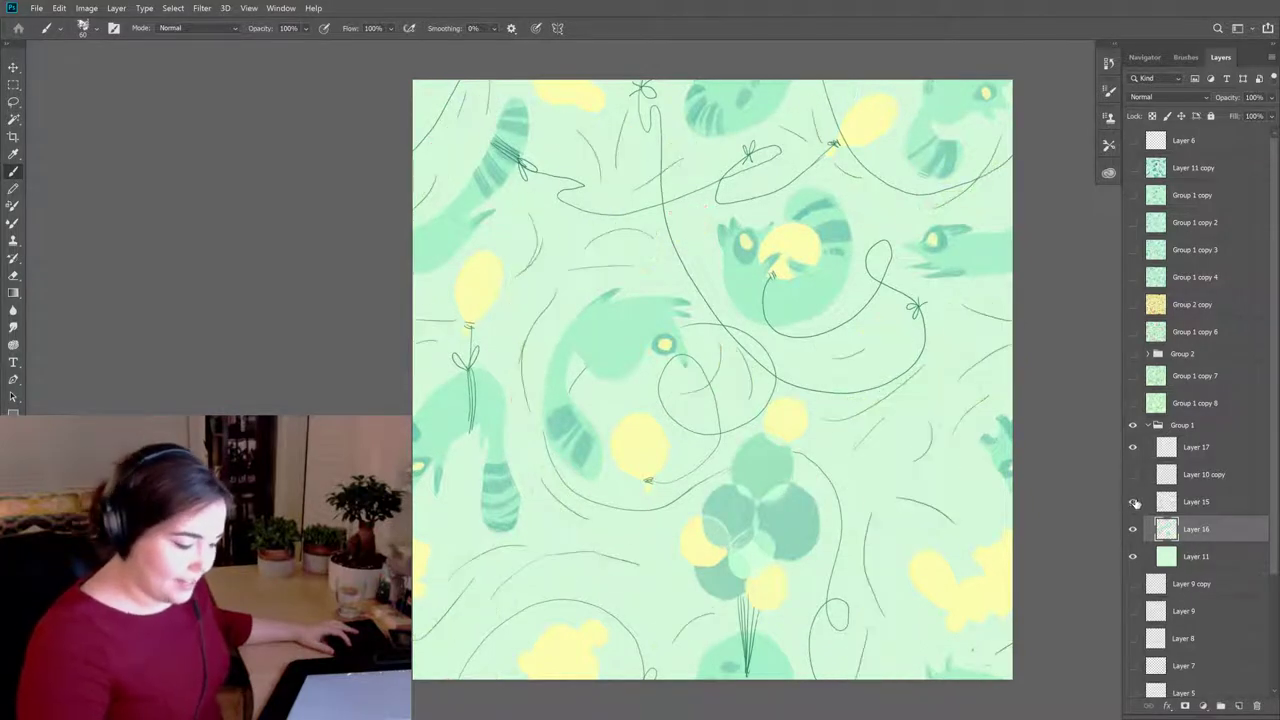
click(1133, 502)
click(1142, 500)
click(1133, 447)
click(1133, 447)
click(1170, 450)
key(e)
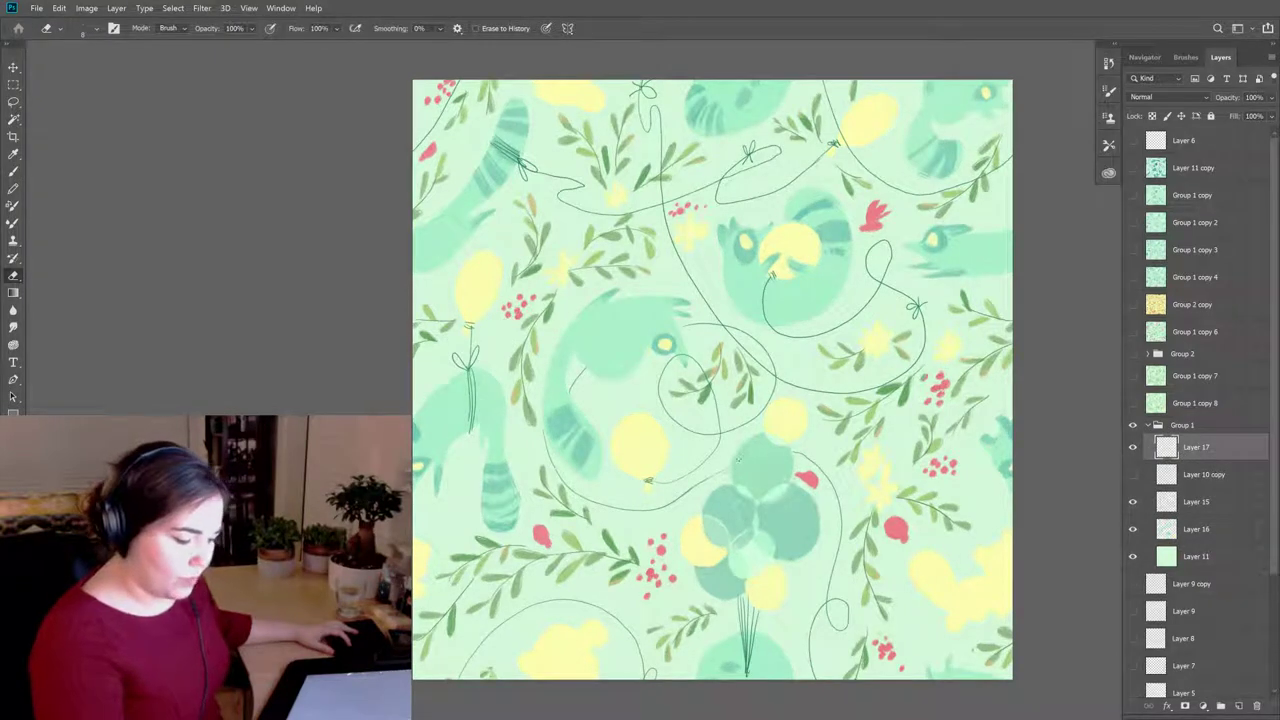
click(1133, 530)
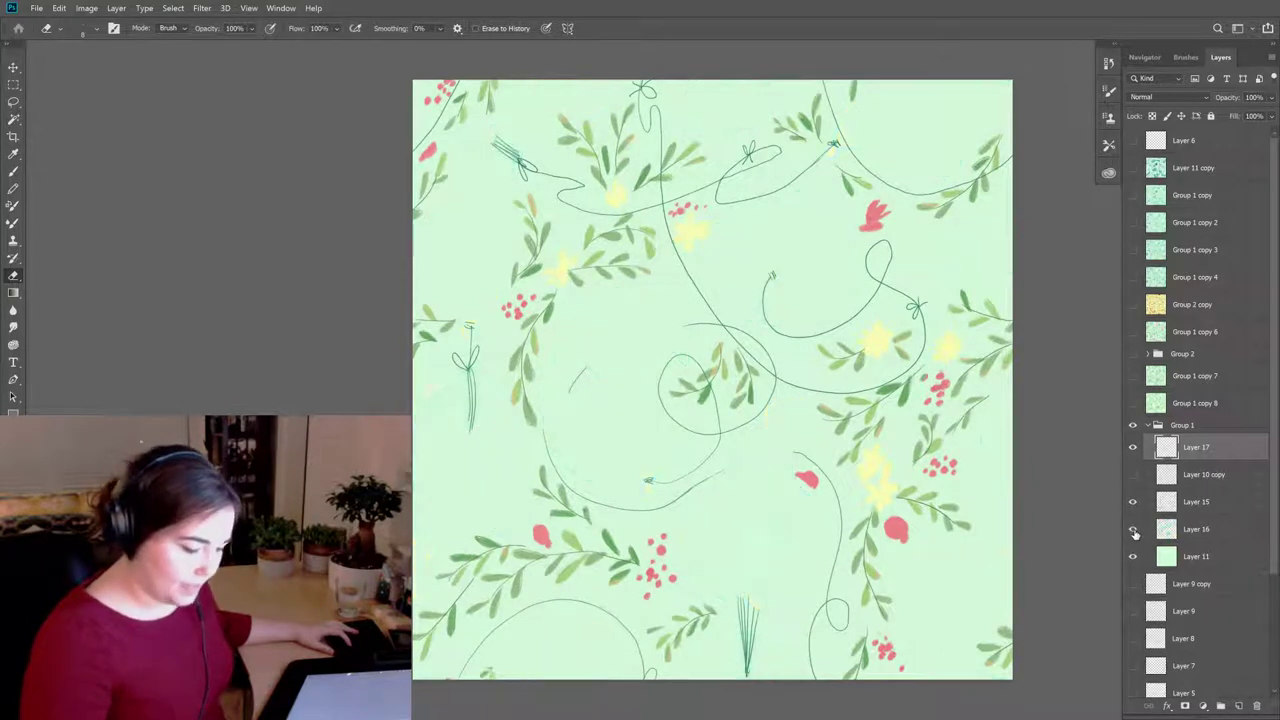
click(1133, 530)
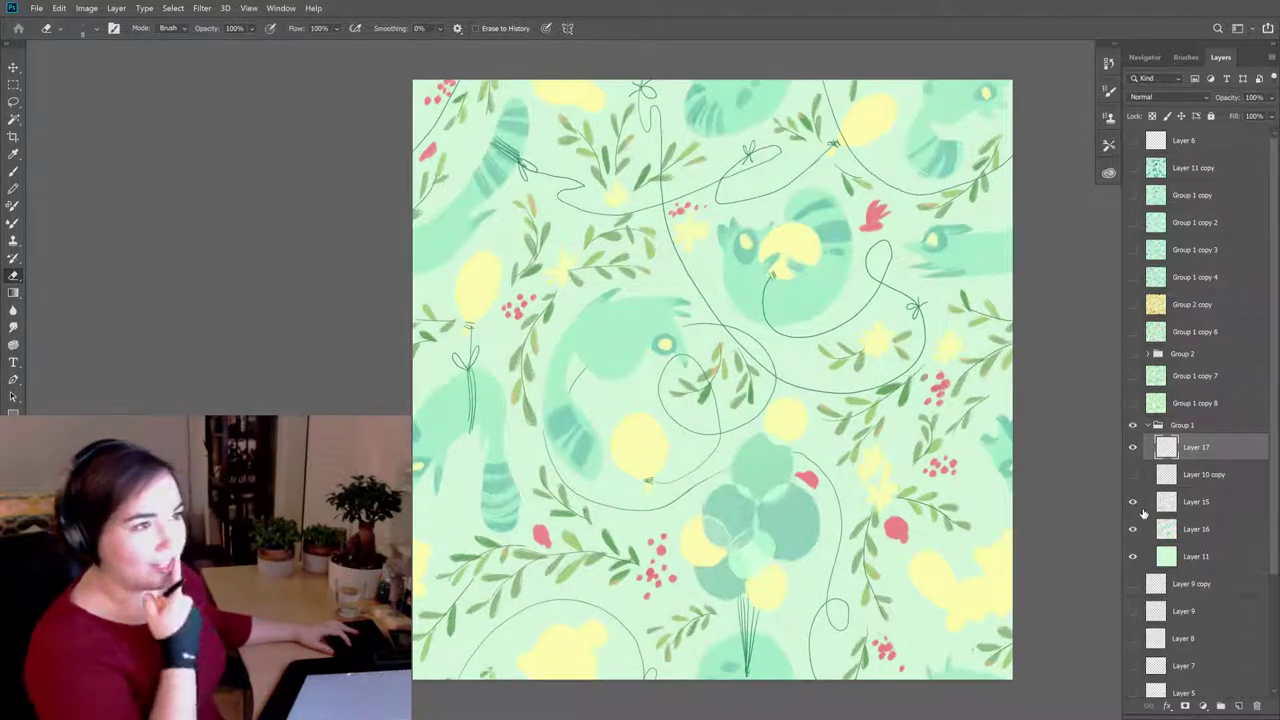
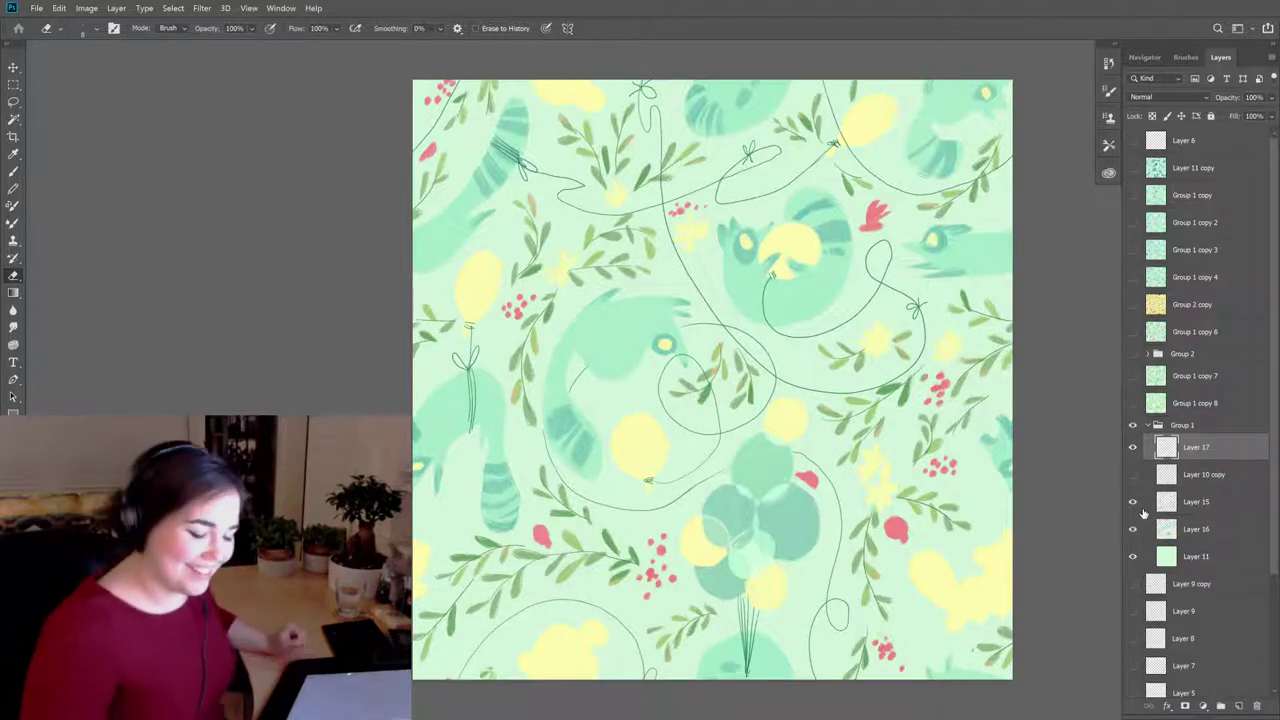
click(1134, 448)
click(1134, 448)
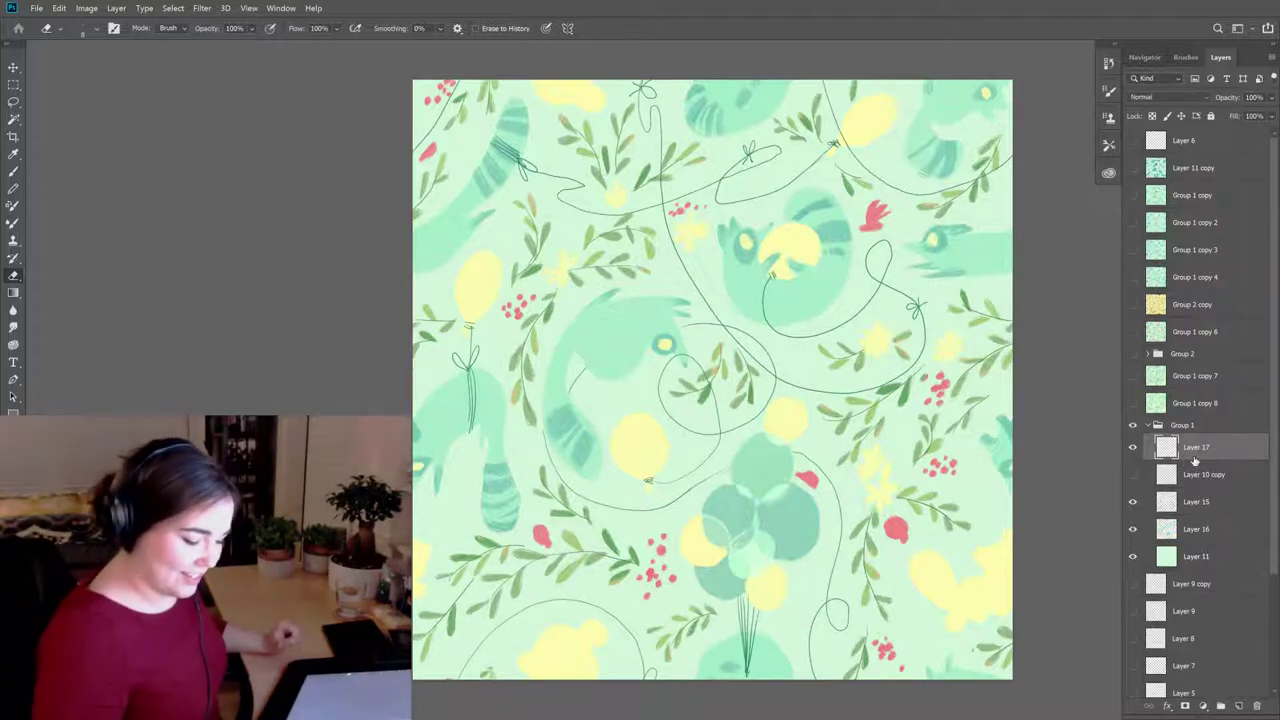
Step: Add a new layer directly above Layer 16 and choose the Kyle's Drawing Box - HB Pencil brush
click(1174, 510)
click(1172, 530)
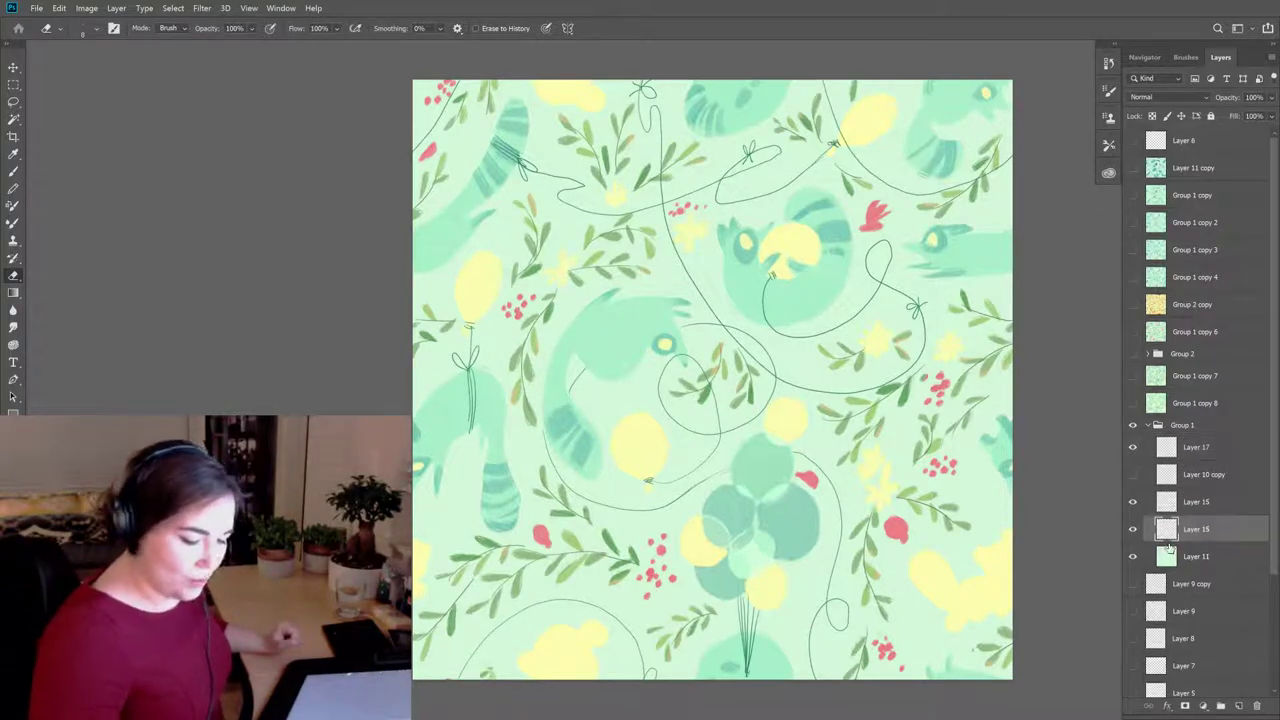
key(b)
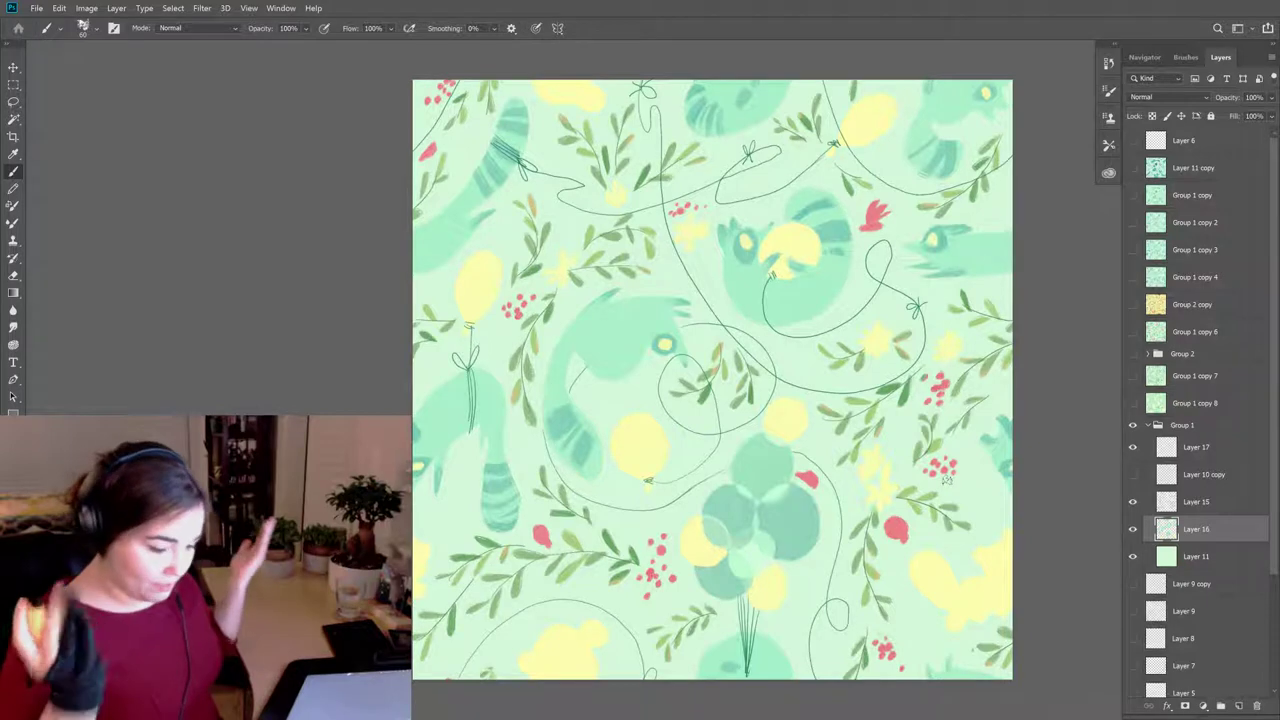
click(1240, 706)
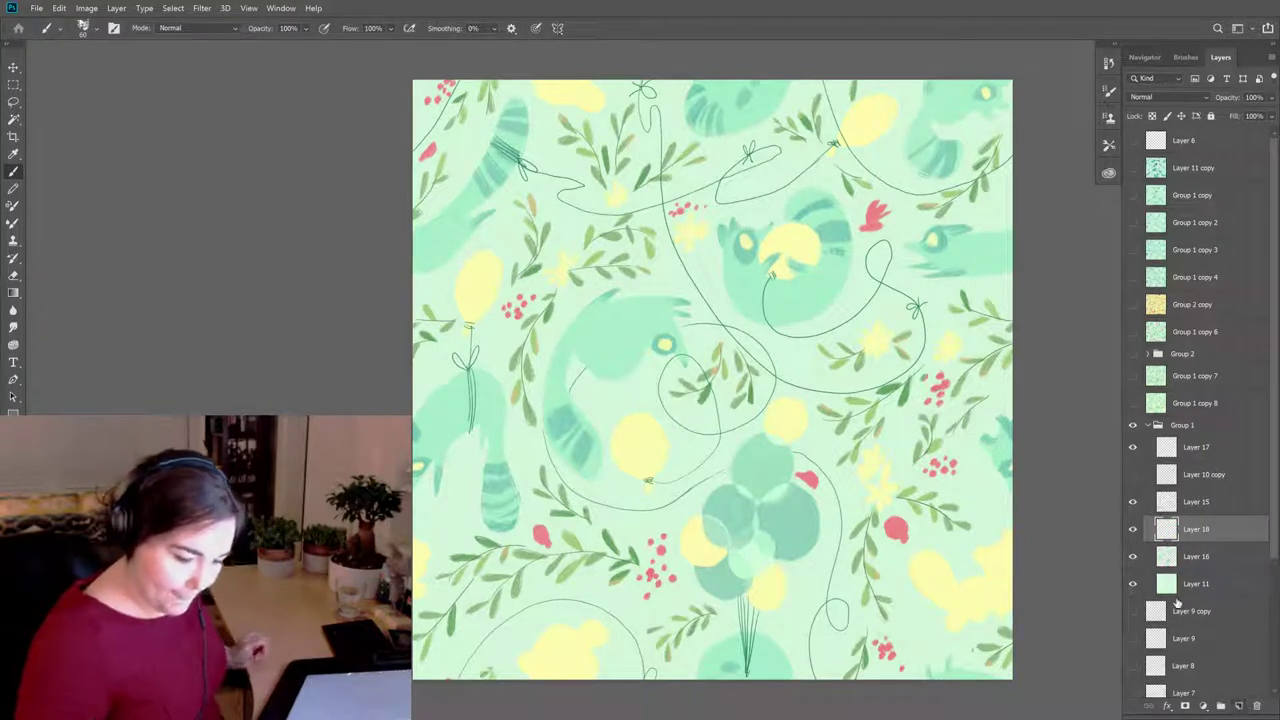
click(1190, 58)
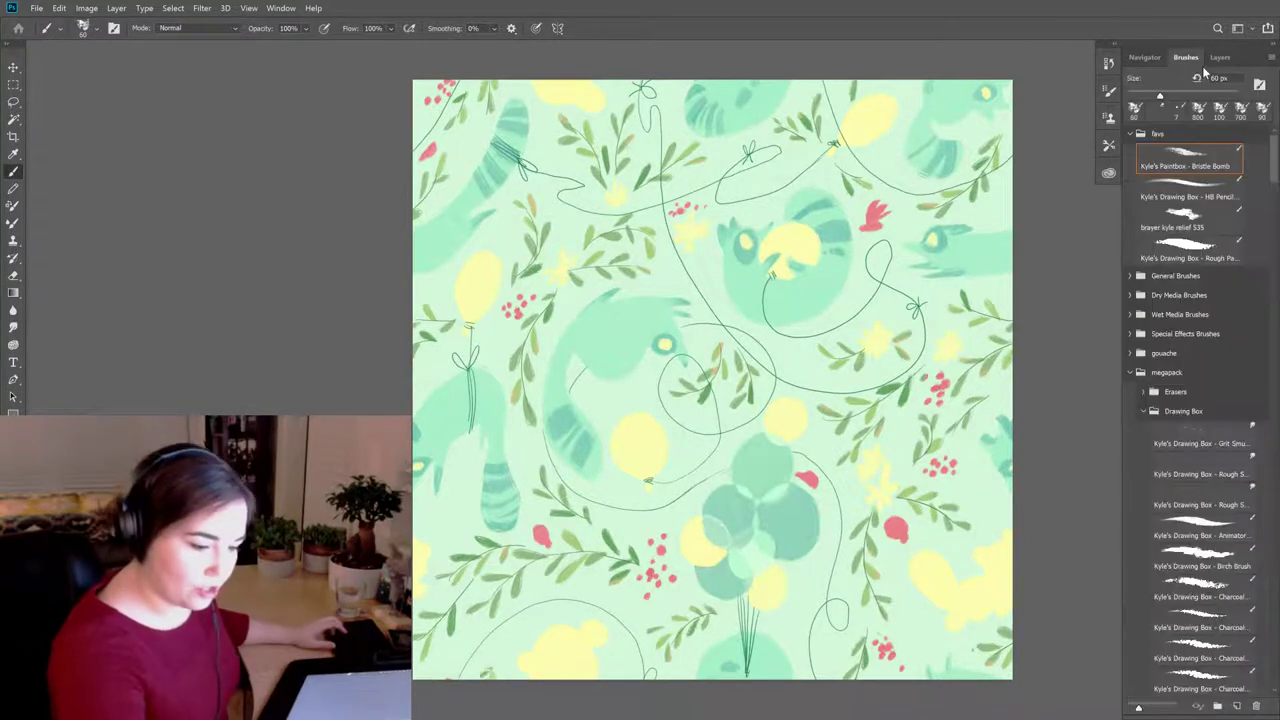
click(1200, 184)
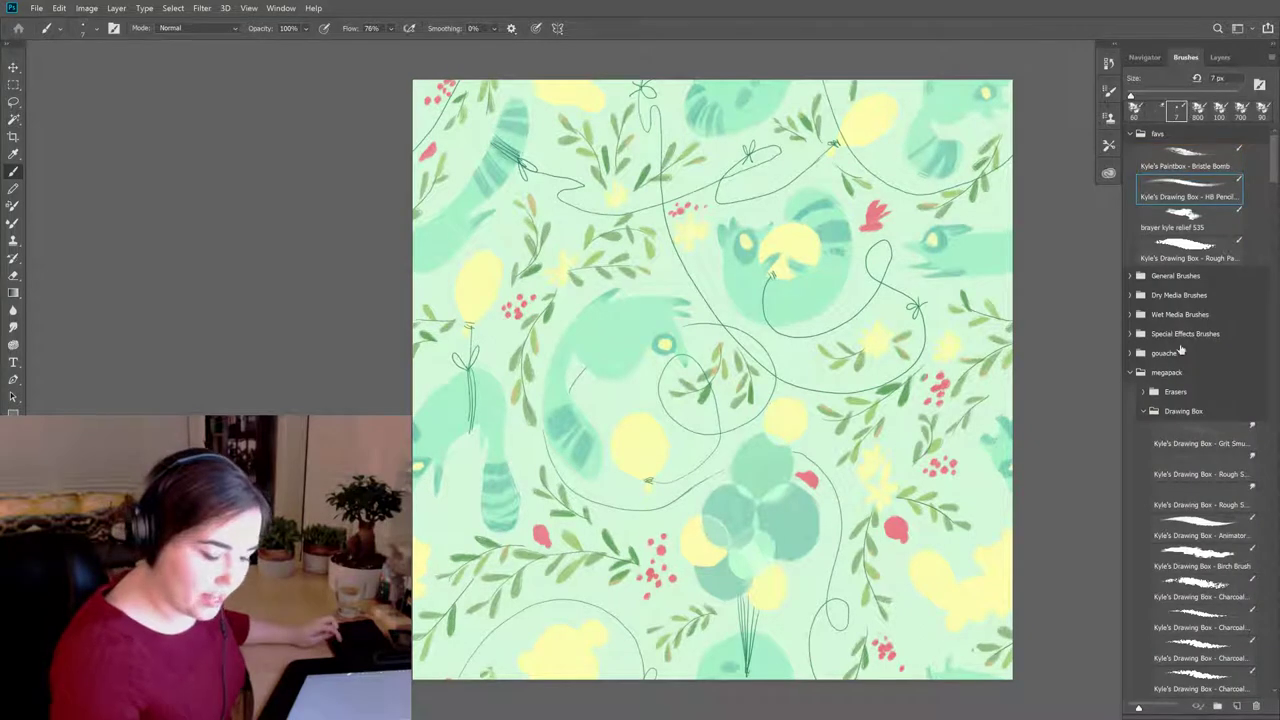
click(1220, 57)
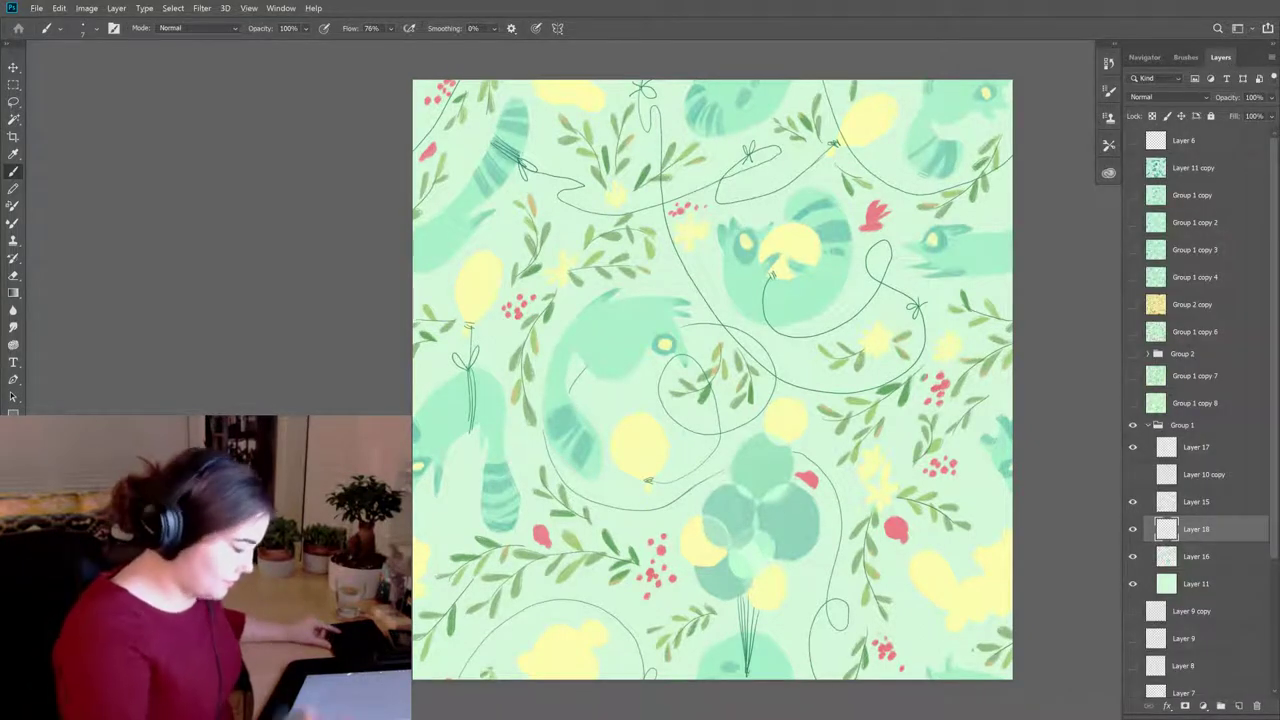
Step: Draw the first short pencil fur strokes on Layer 18 along the belly of the central raccoon
click(13, 490)
drag(826, 455, 838, 430)
key(b)
click(943, 335)
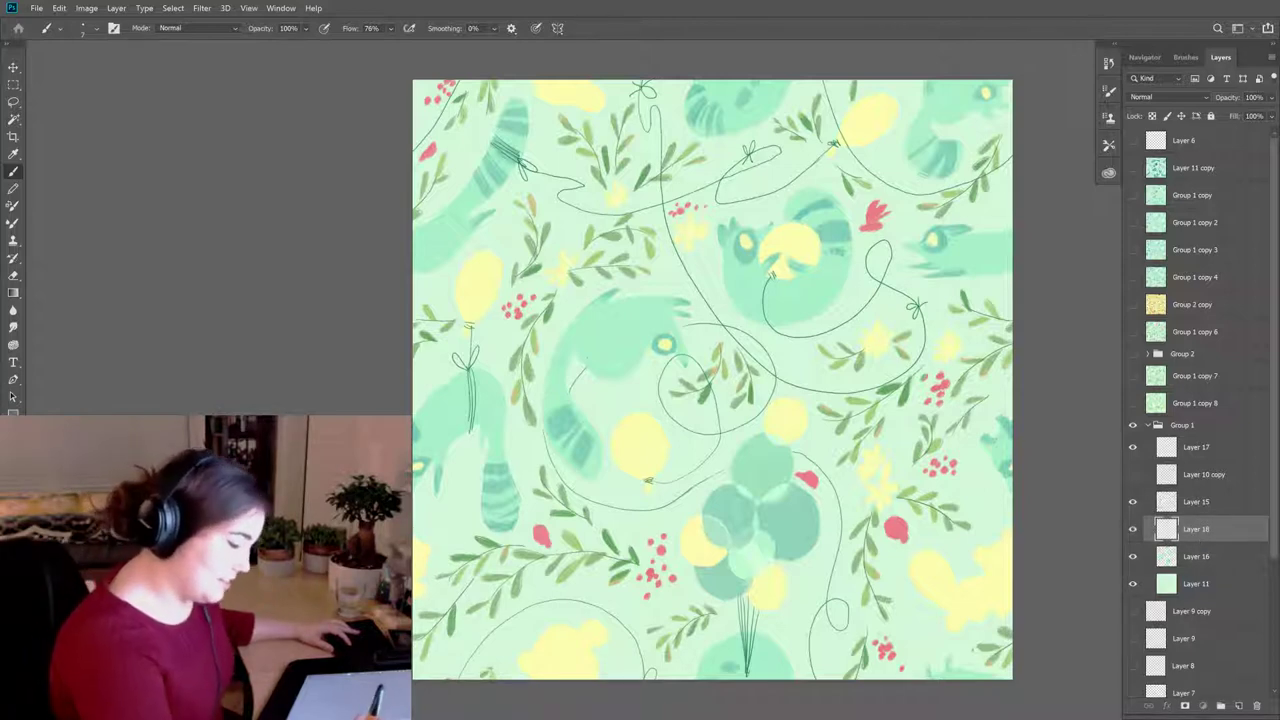
drag(583, 358, 601, 352)
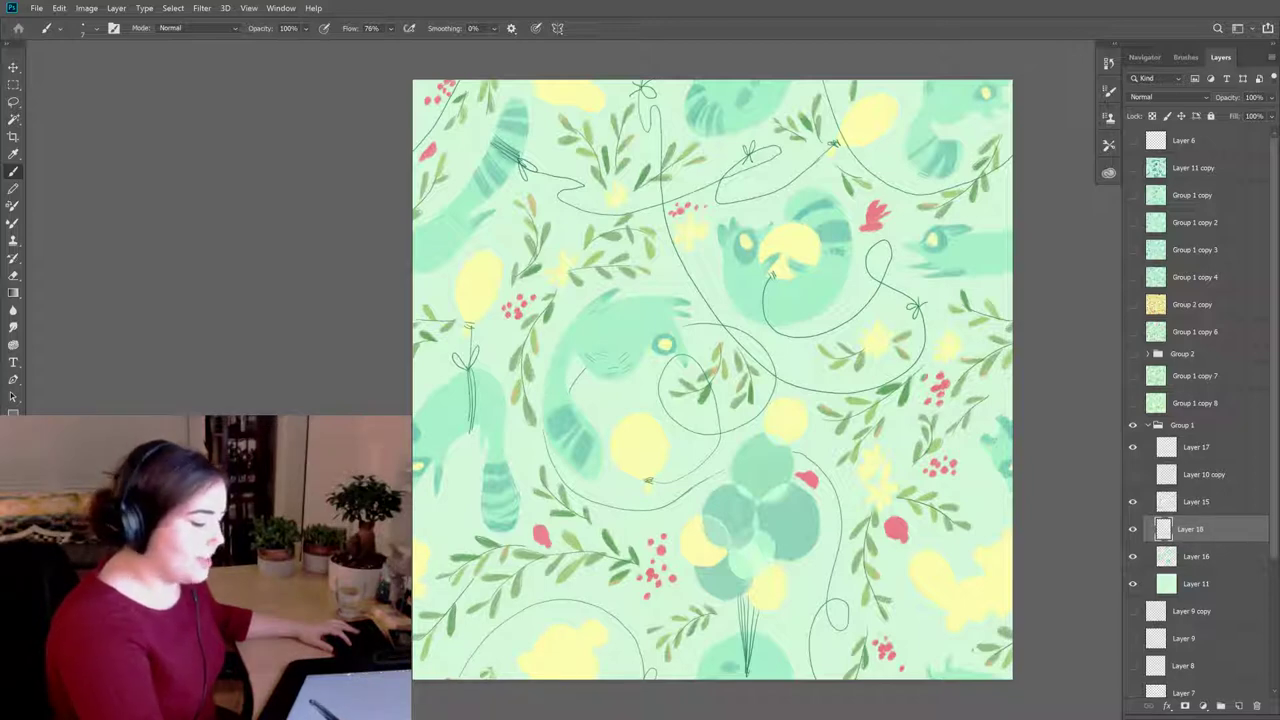
Step: Extend the pencil fur strokes over the central raccoon's back, neck and tail, cleaning up stray marks with the Eraser
key(e)
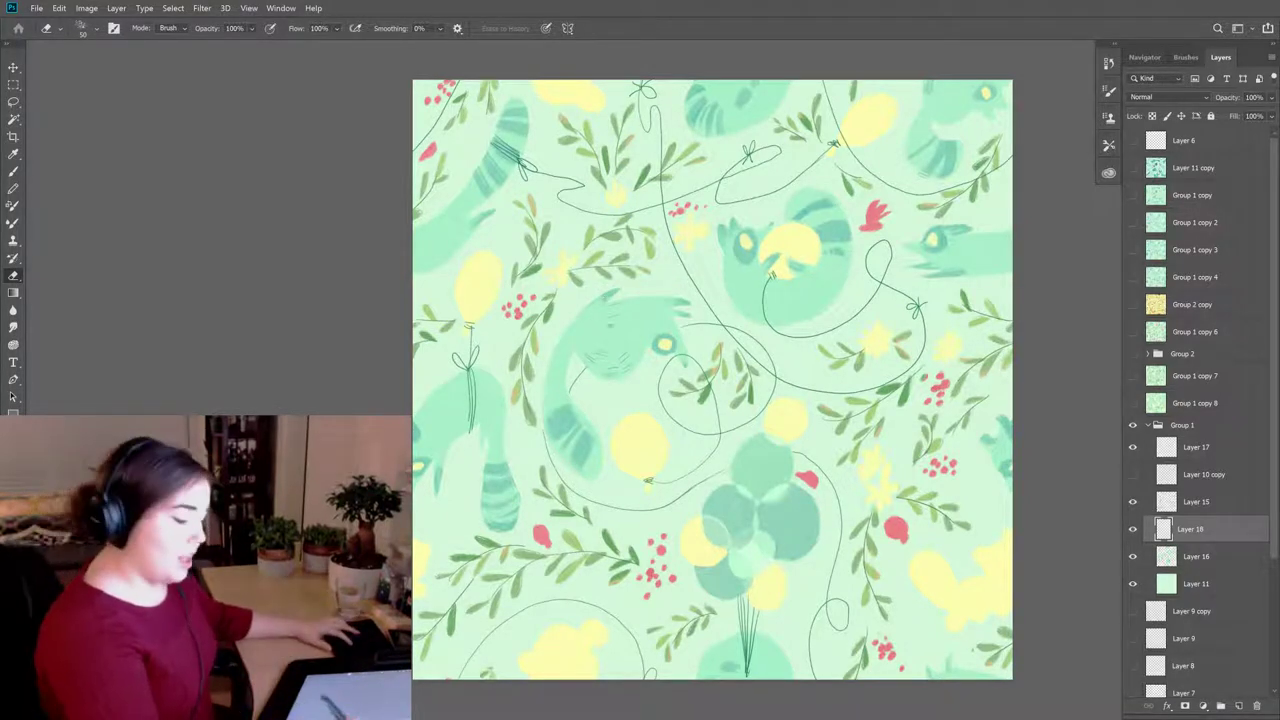
key(b)
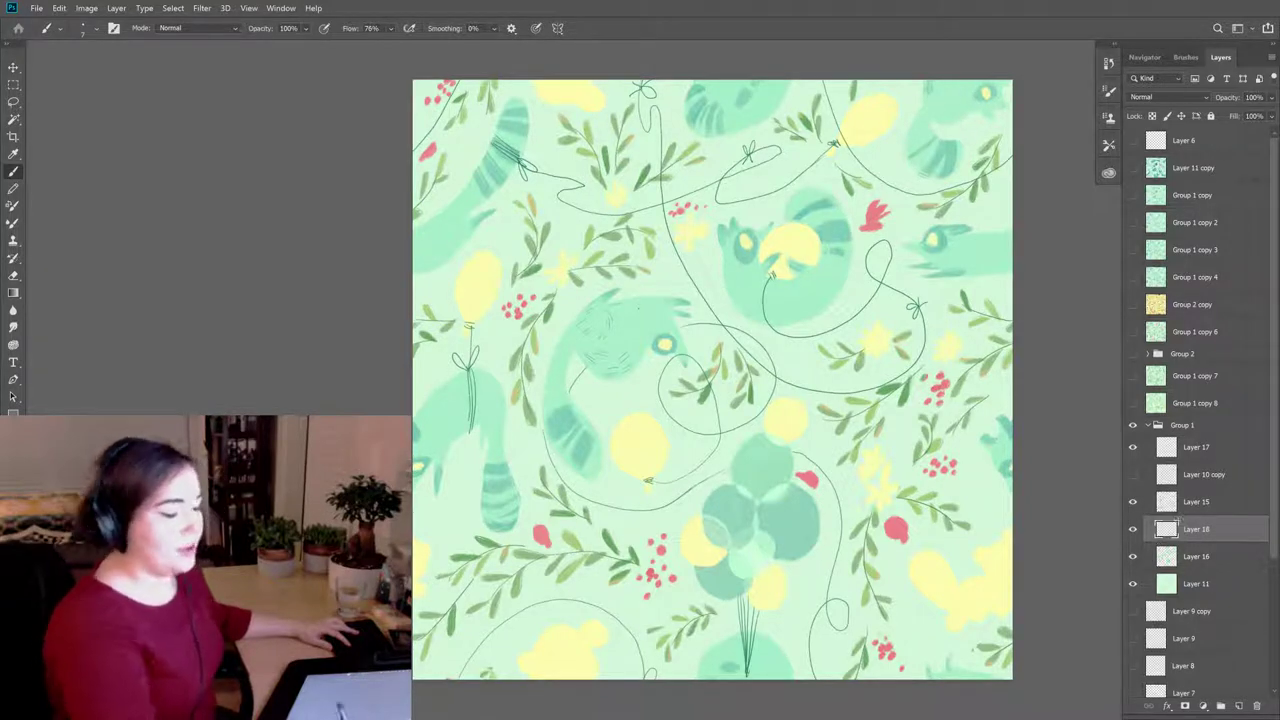
key(e)
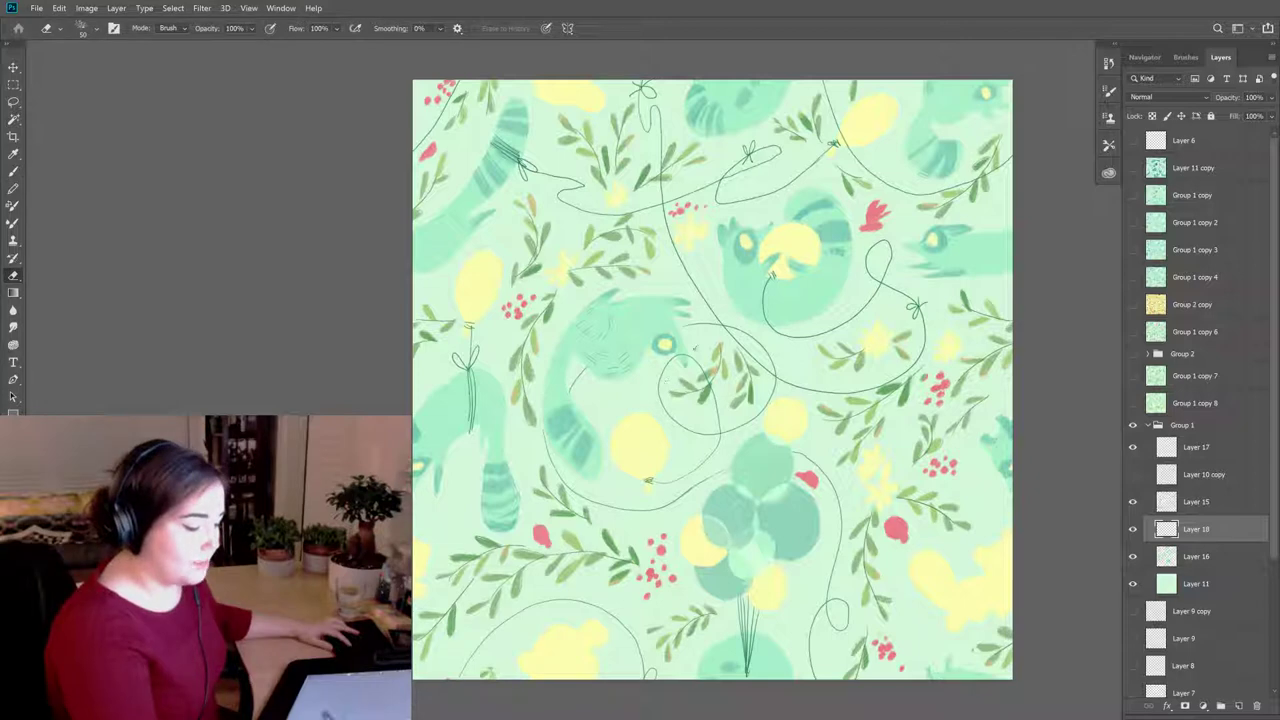
key(b)
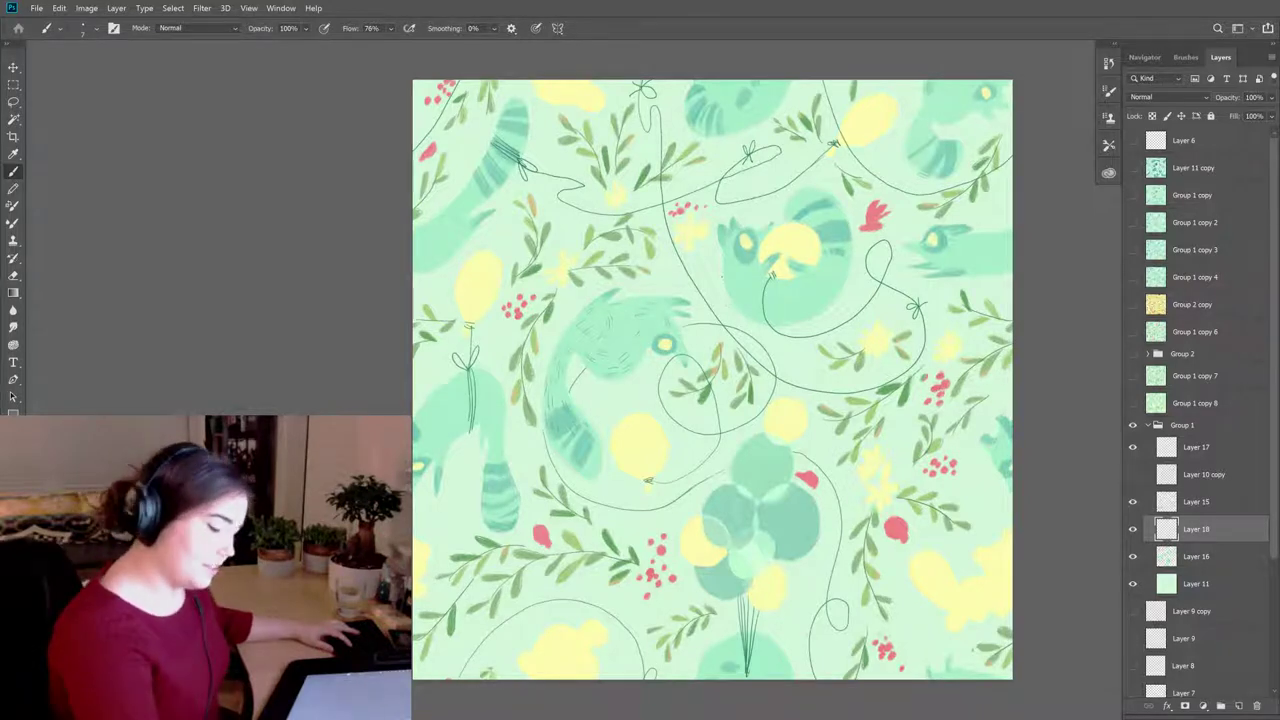
Step: Hide and reshow Layer 15 as a check, and pencil the central raccoon's pupil, eye patch and nose on Layer 18
click(1133, 502)
click(1133, 502)
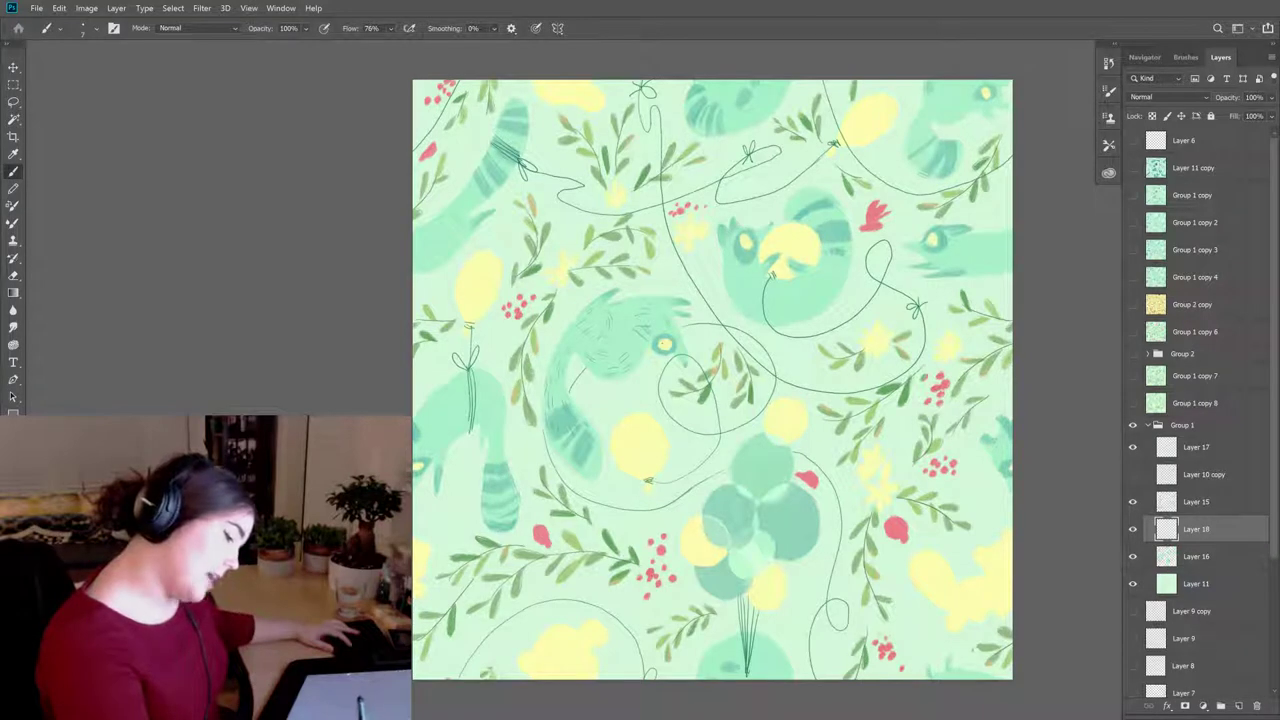
key(e)
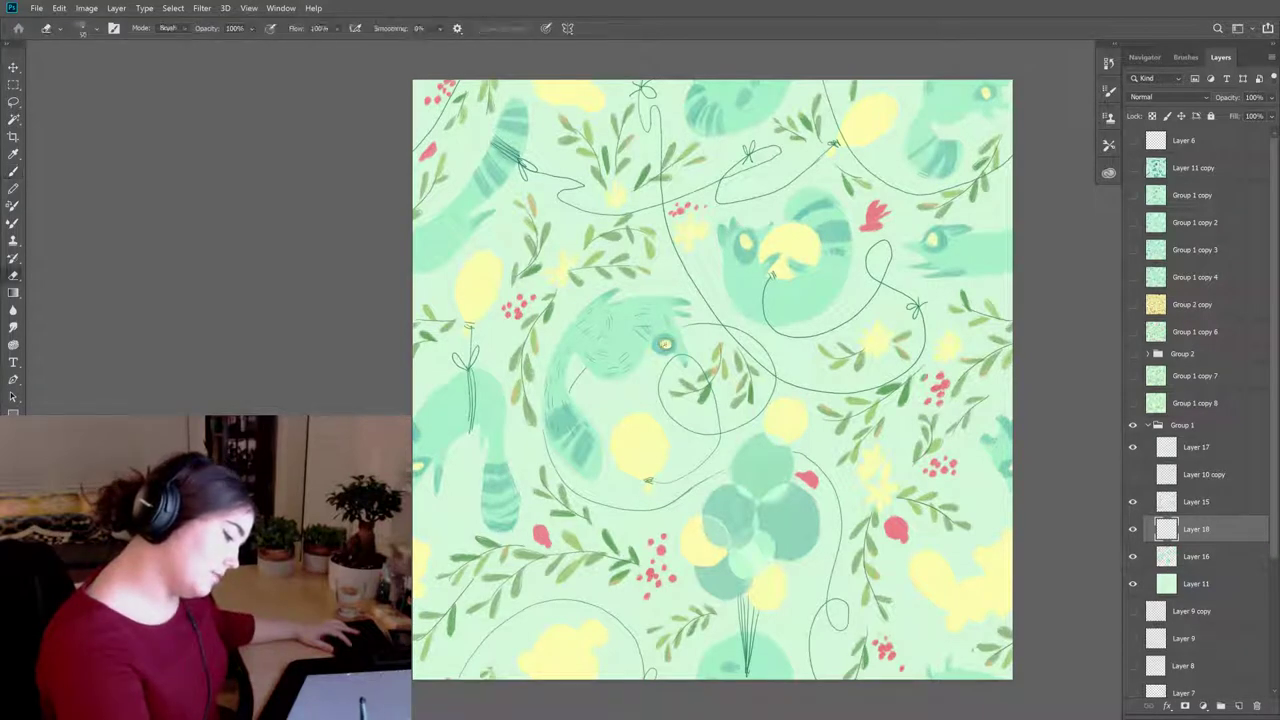
key(b)
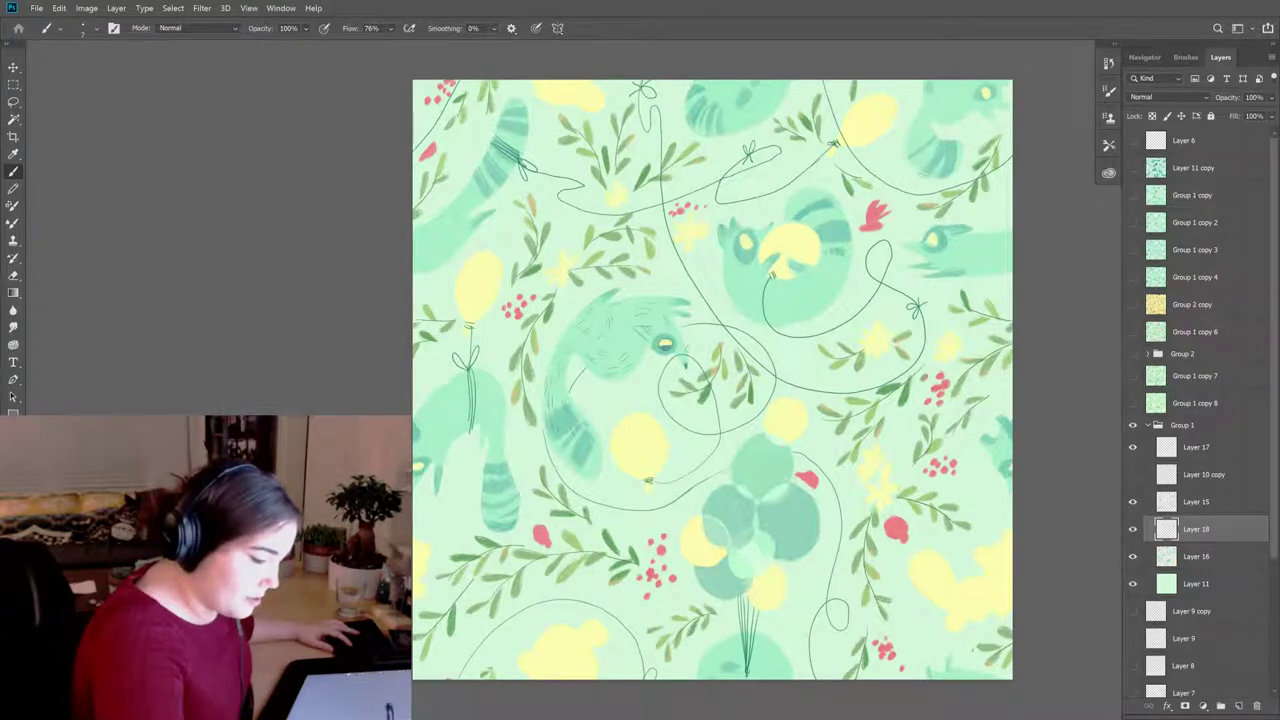
Step: Pencil the ears, eye, face and tail stripes of the curled raccoon hugging the yellow balloon
drag(721, 226, 726, 238)
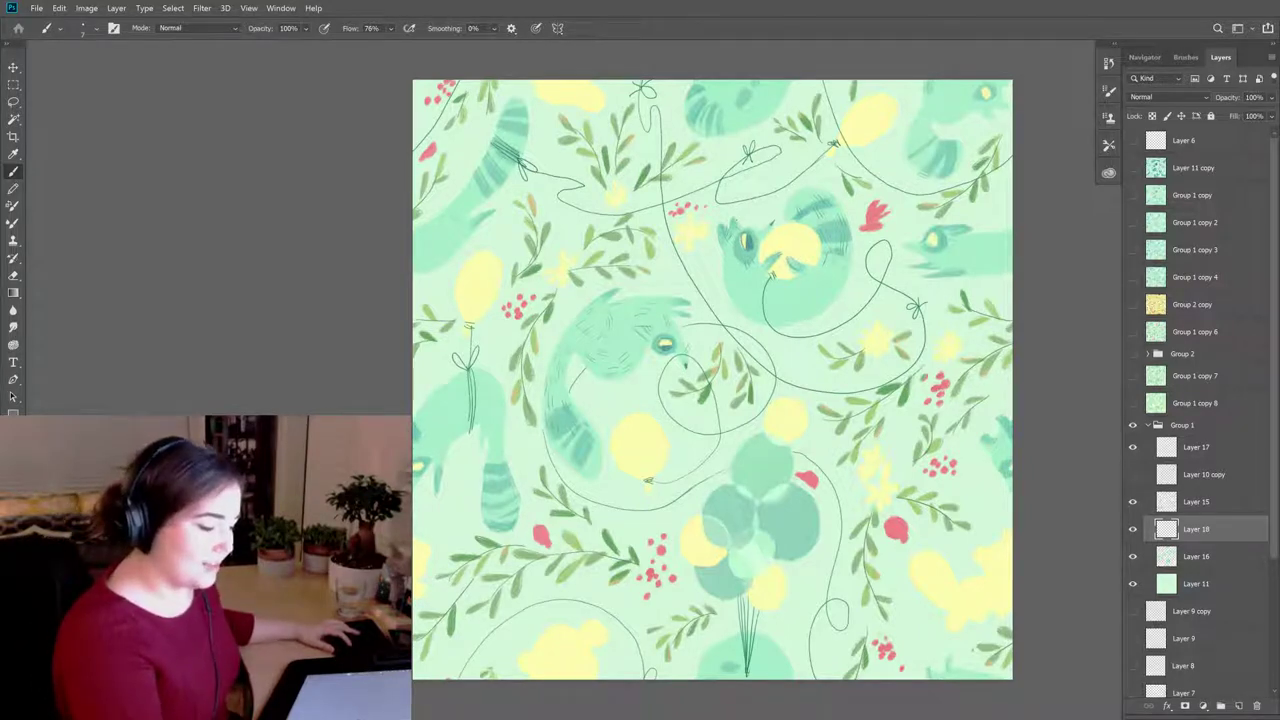
key(e)
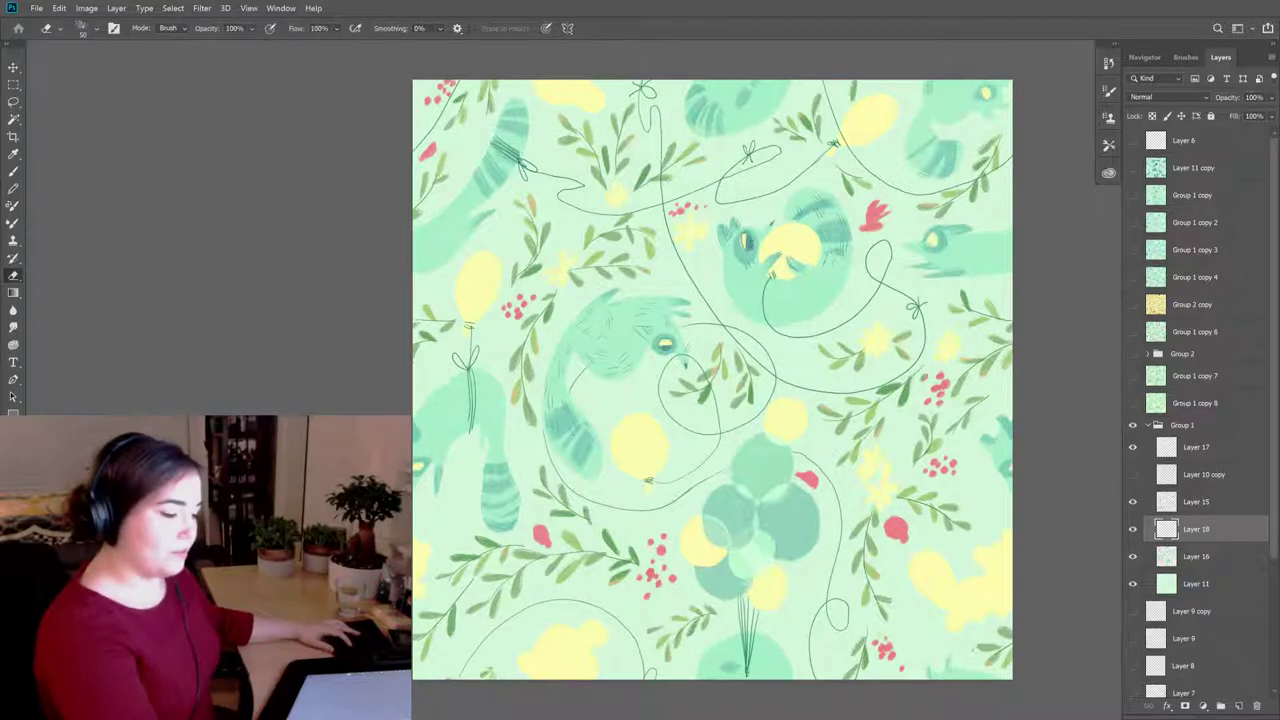
key(b)
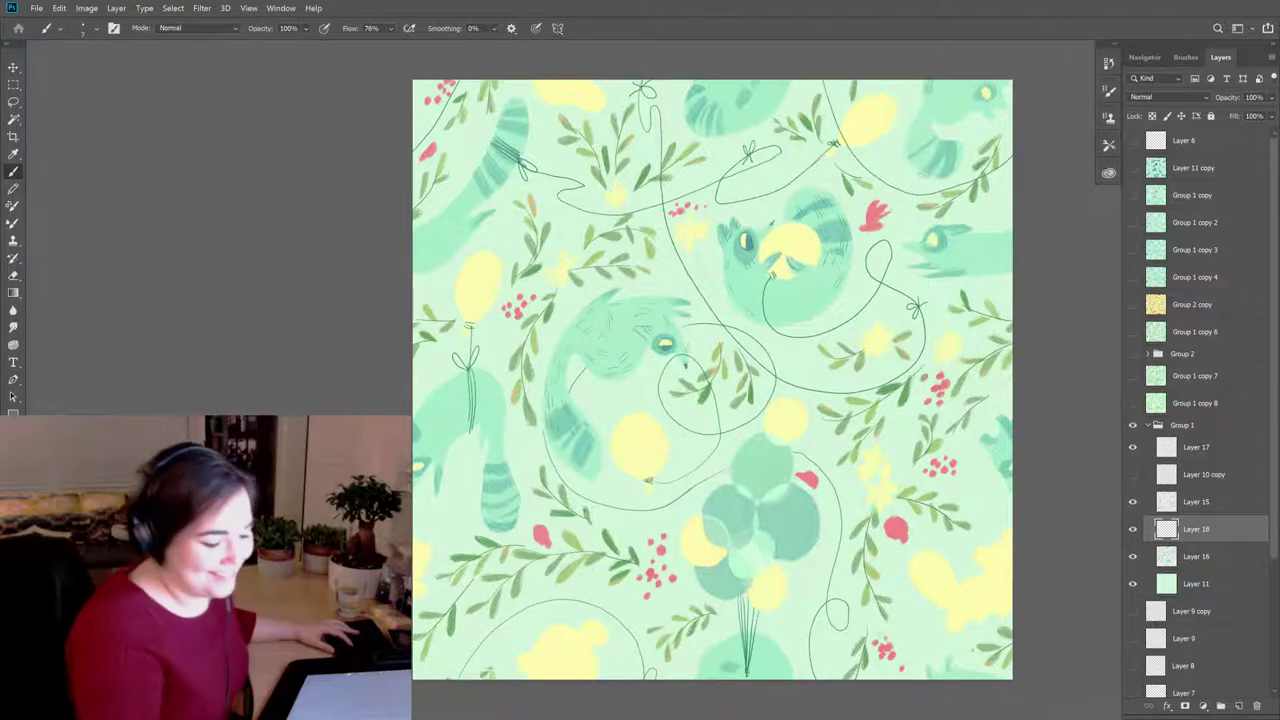
key(e)
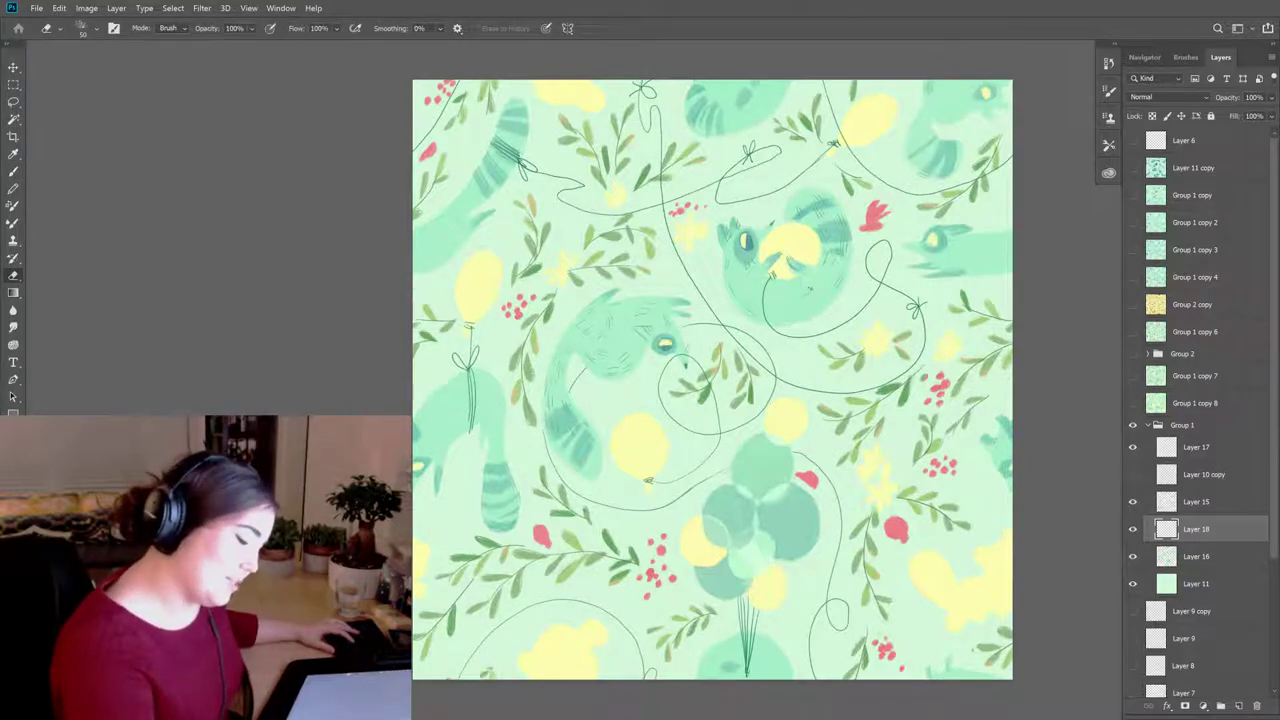
Step: Fill the curled raccoon's body with short pencil fur strokes and draw the pupil of the raccoon at the pattern's right edge
key(b)
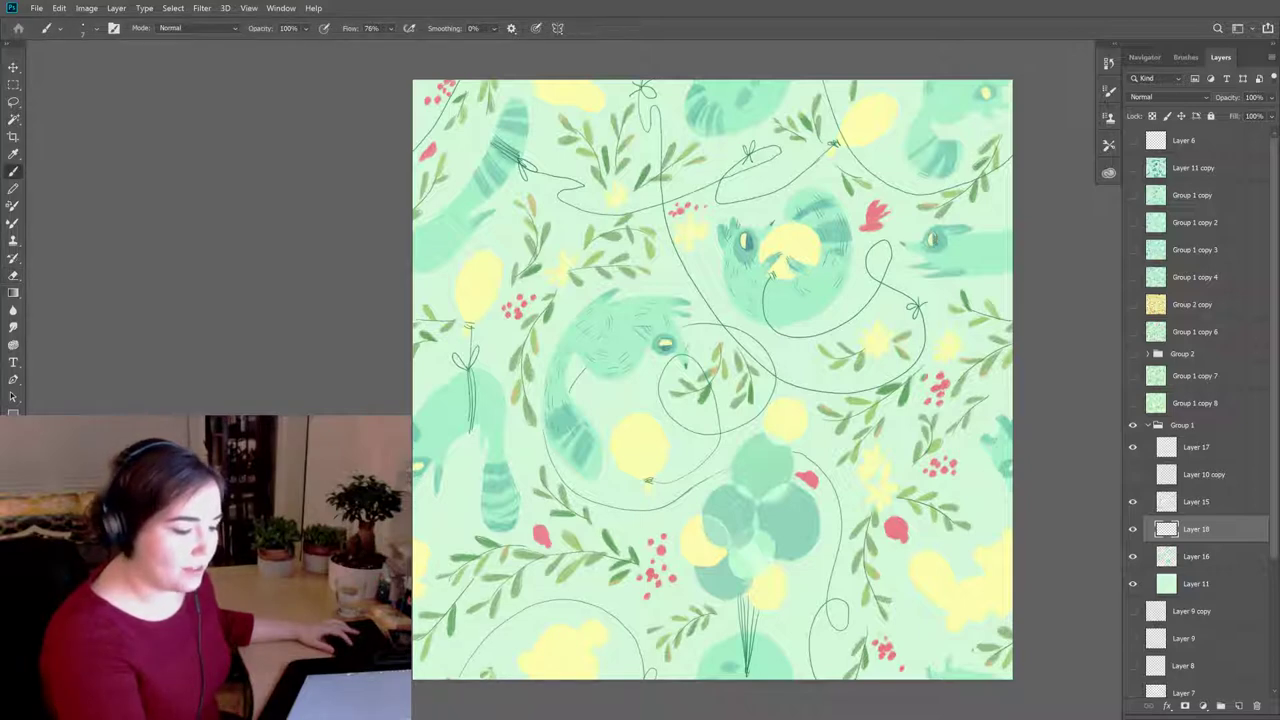
key(e)
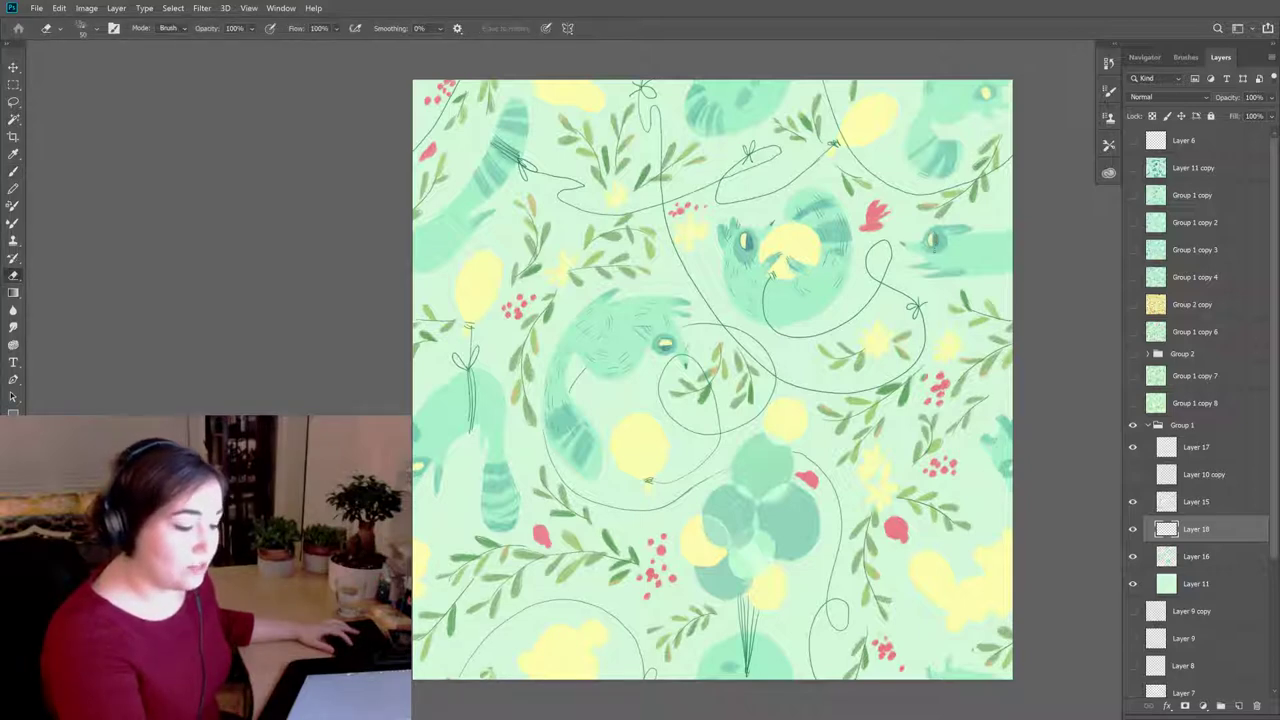
key(b)
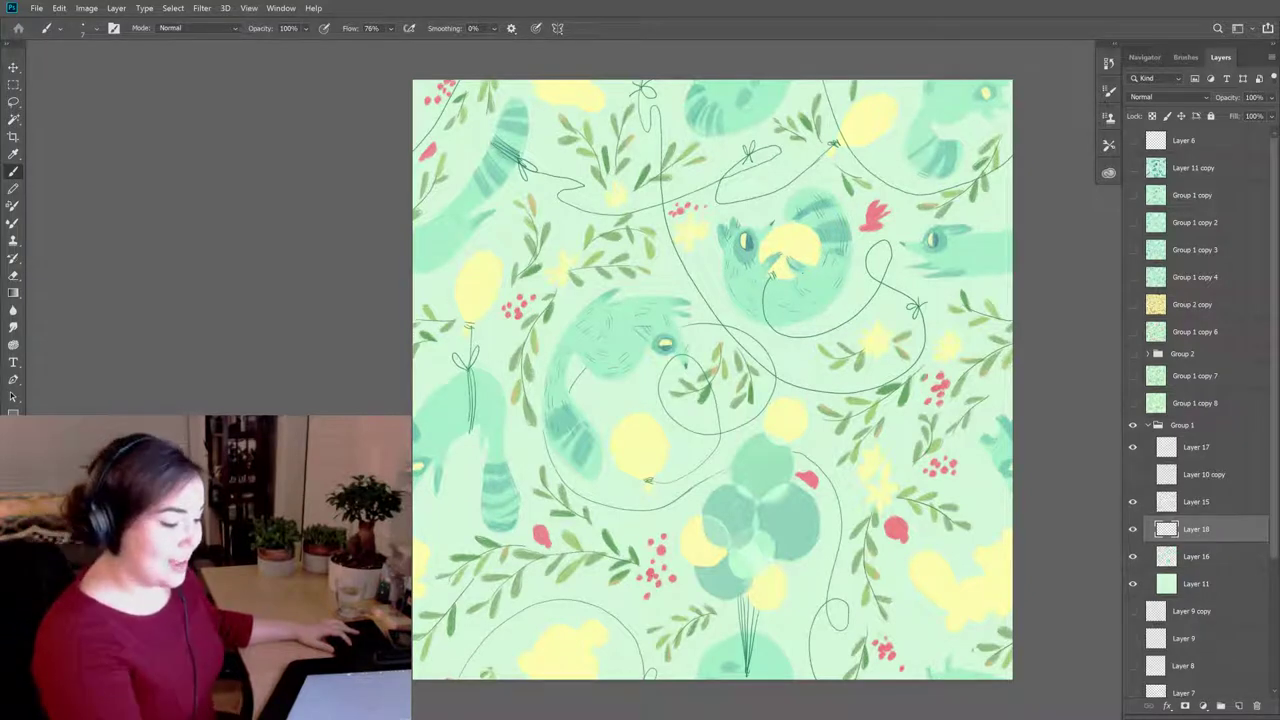
key(e)
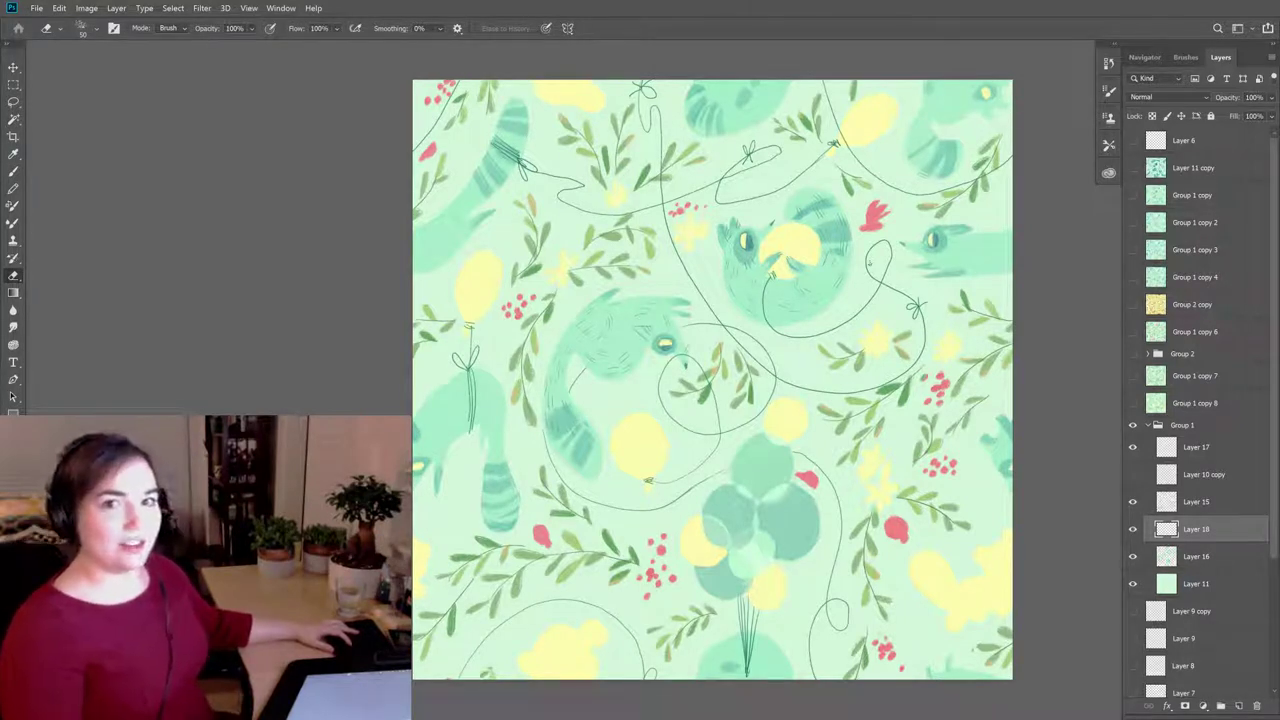
Step: Pencil the face and ears of the raccoon at the pattern's right edge, and refine its ear shape on Layer 16
key(b)
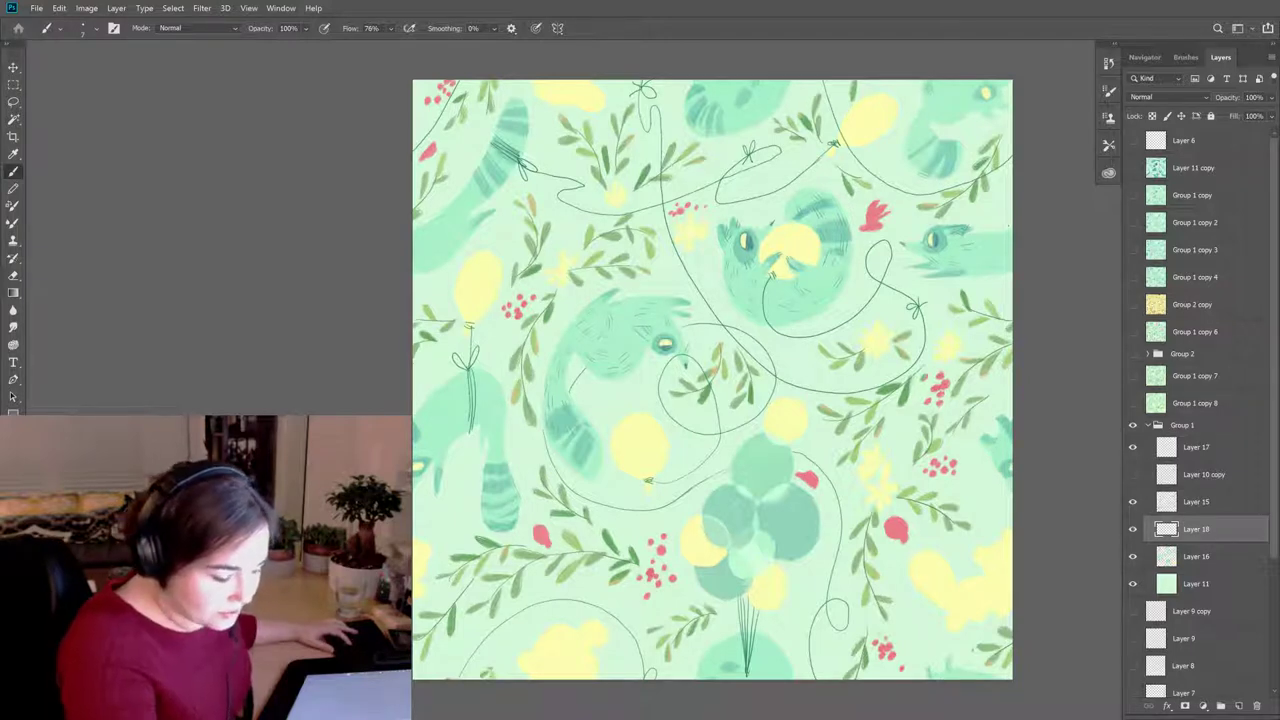
click(1196, 556)
key(e)
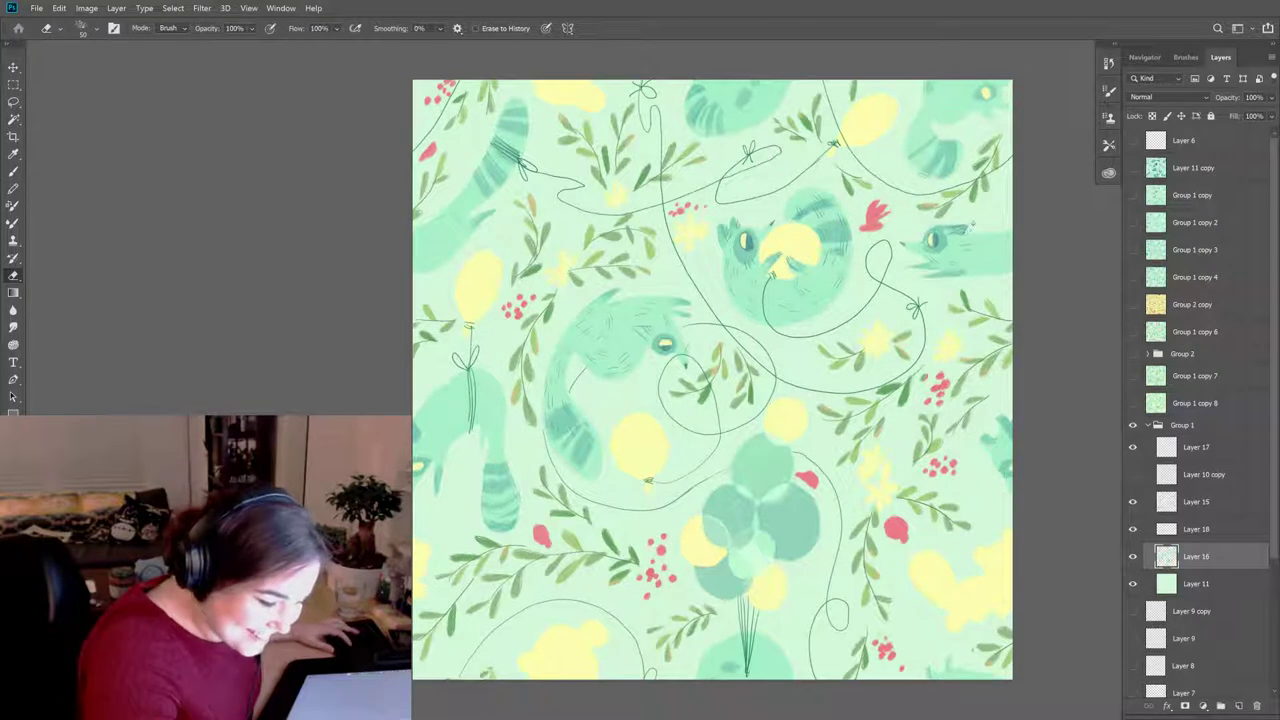
key(b)
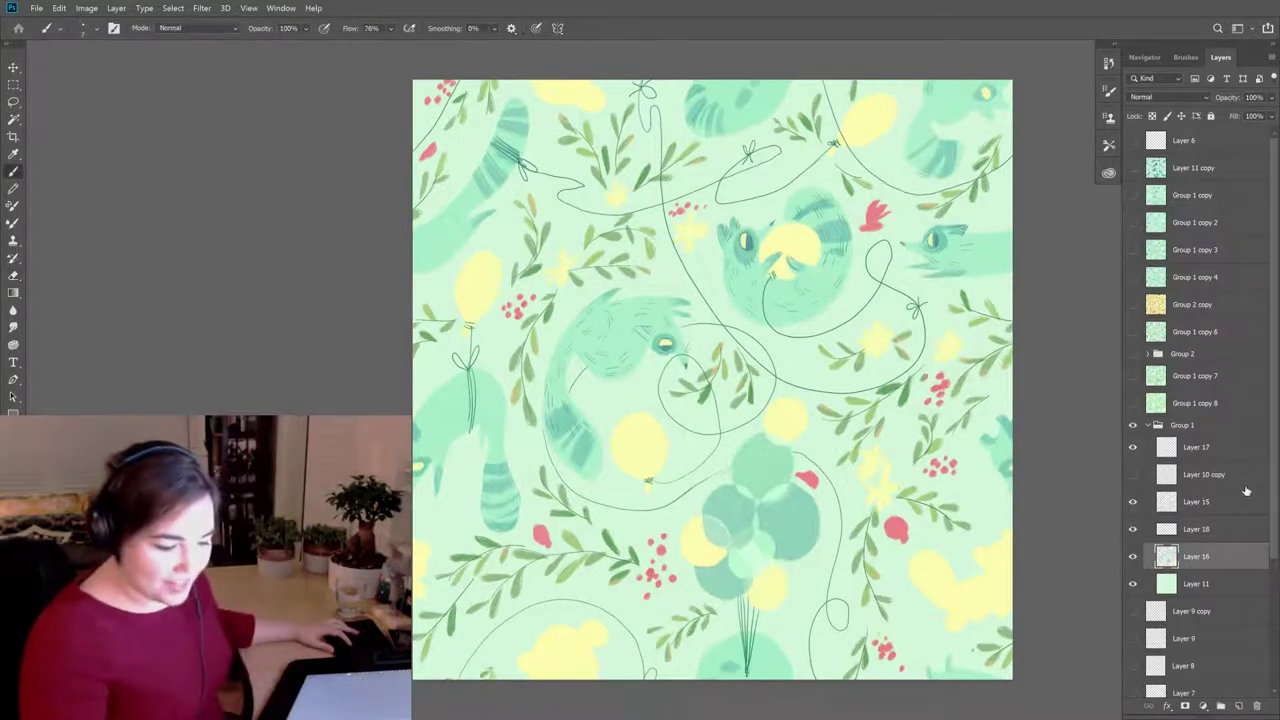
Step: Add pencil fur strokes on Layer 18 over the body of the right-edge raccoon, trimming them with the Eraser
click(1150, 530)
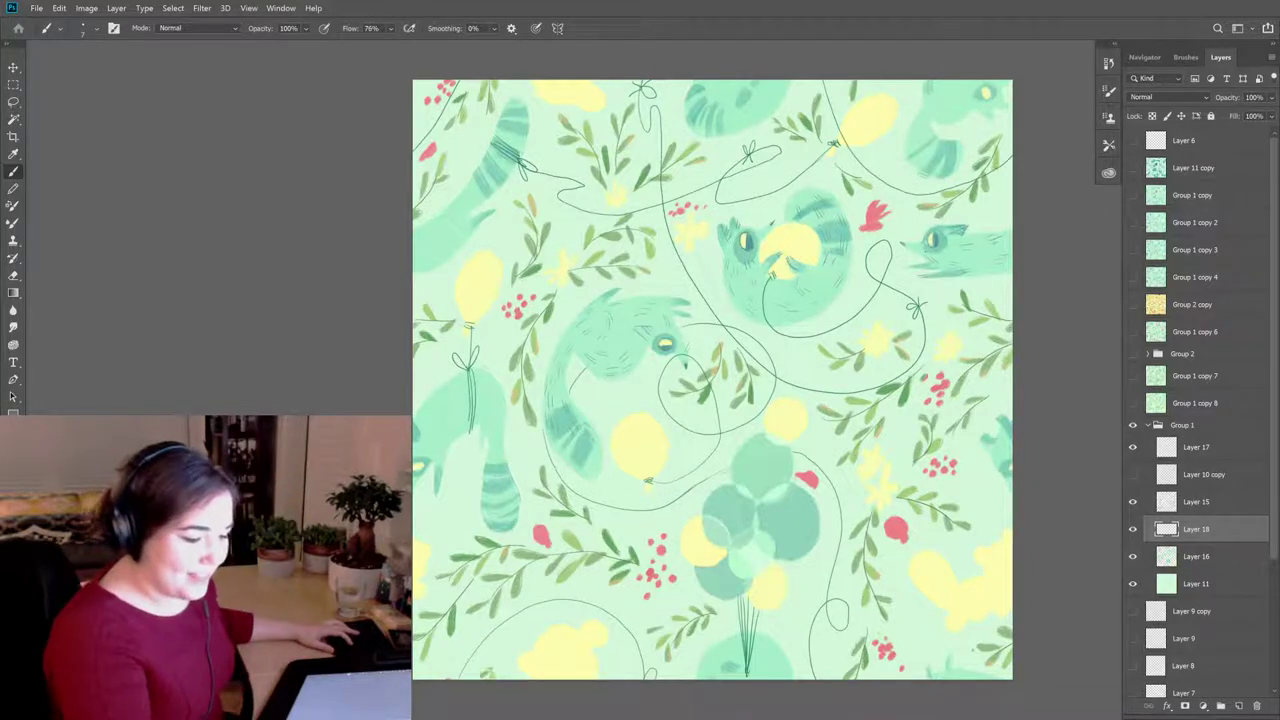
key(e)
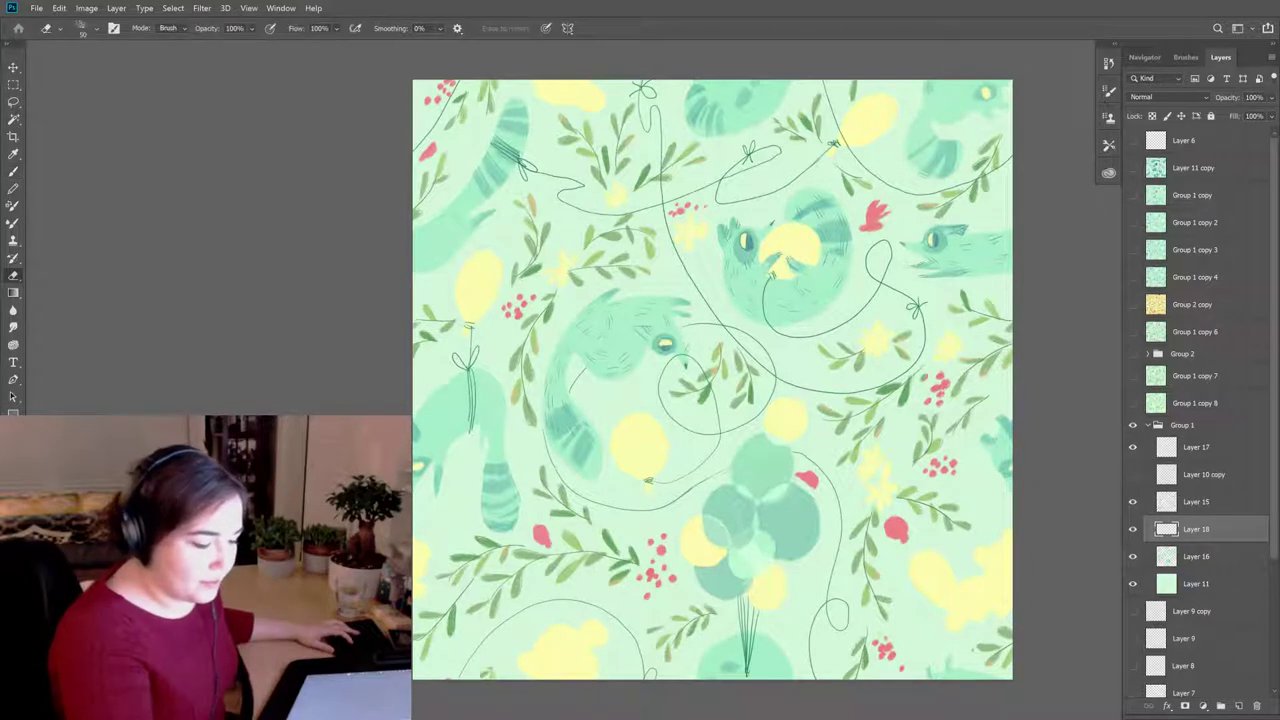
key(b)
key(e)
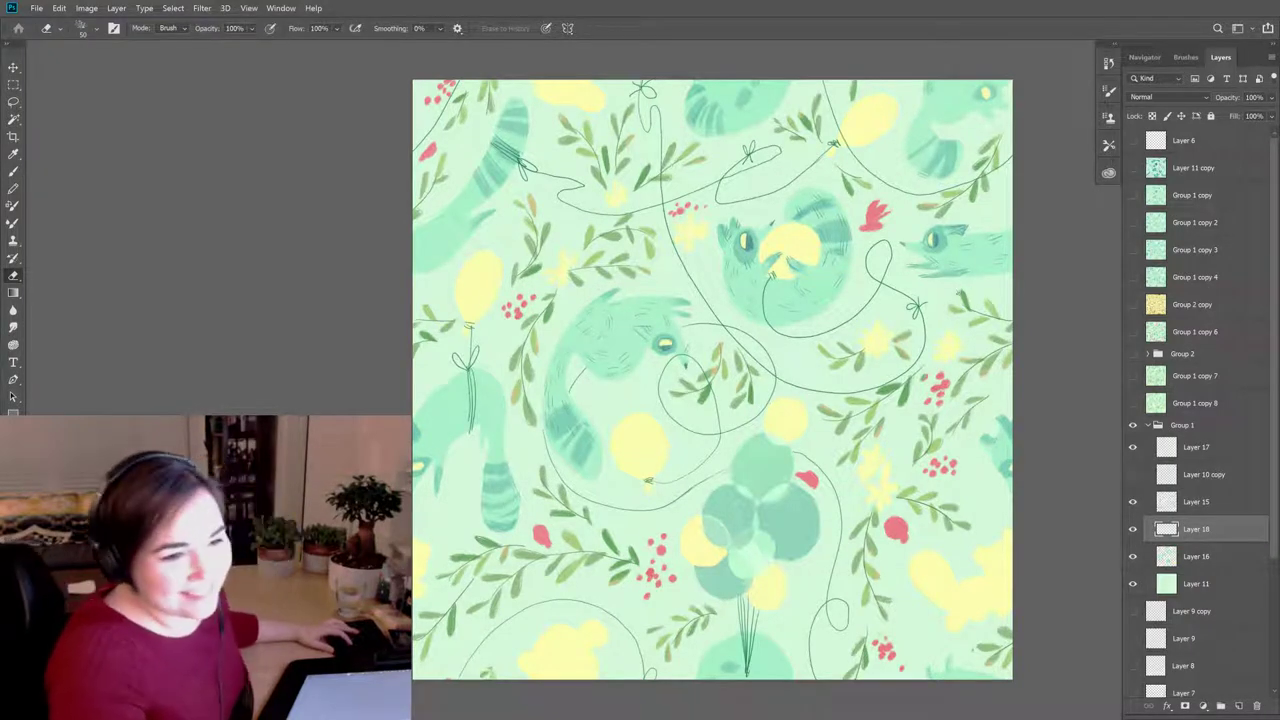
Step: Pencil fur and stripe lines on the tail and rear of the hanging raccoon at the pattern's left edge, using Brush and Eraser
key(b)
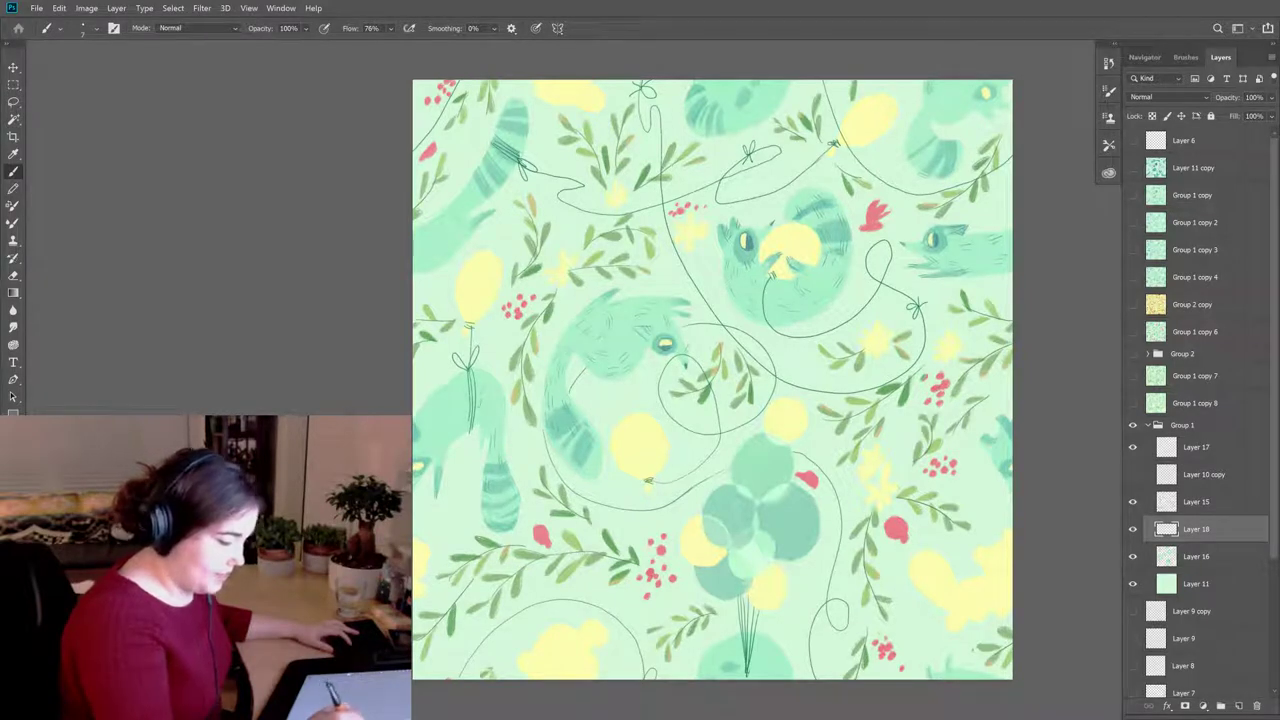
key(e)
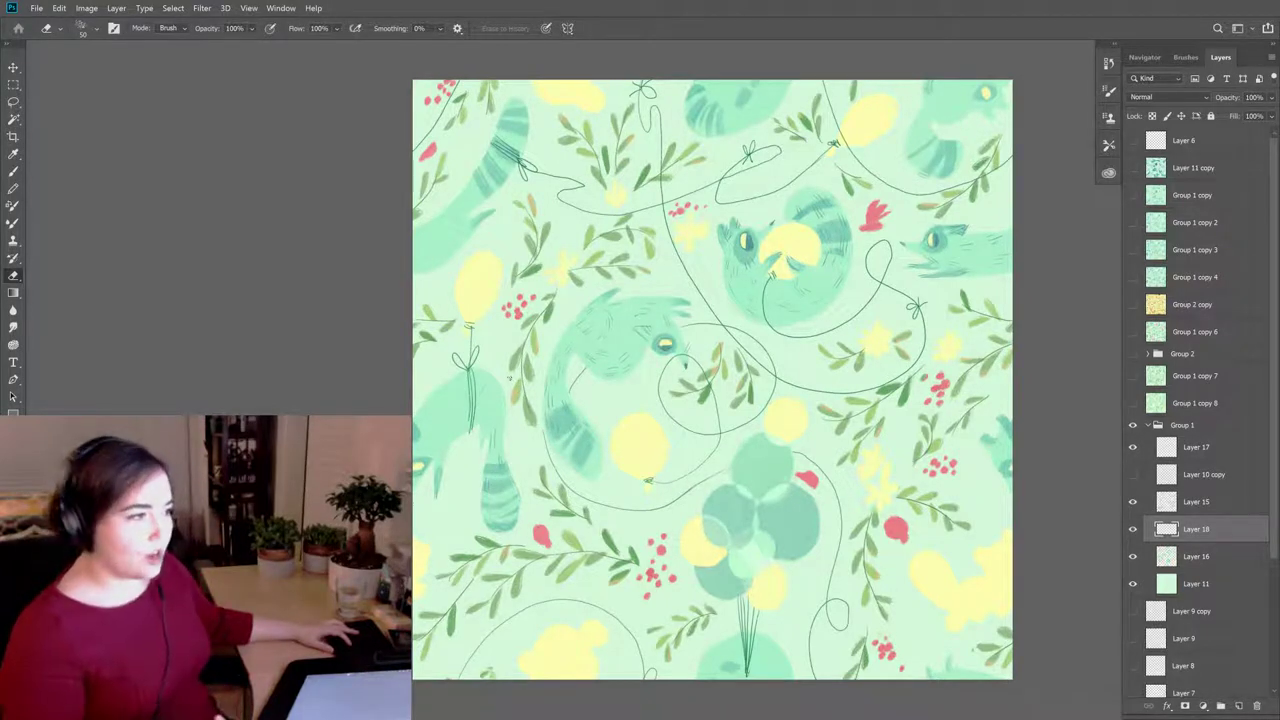
key(b)
key(shift+7)
key(shift+6)
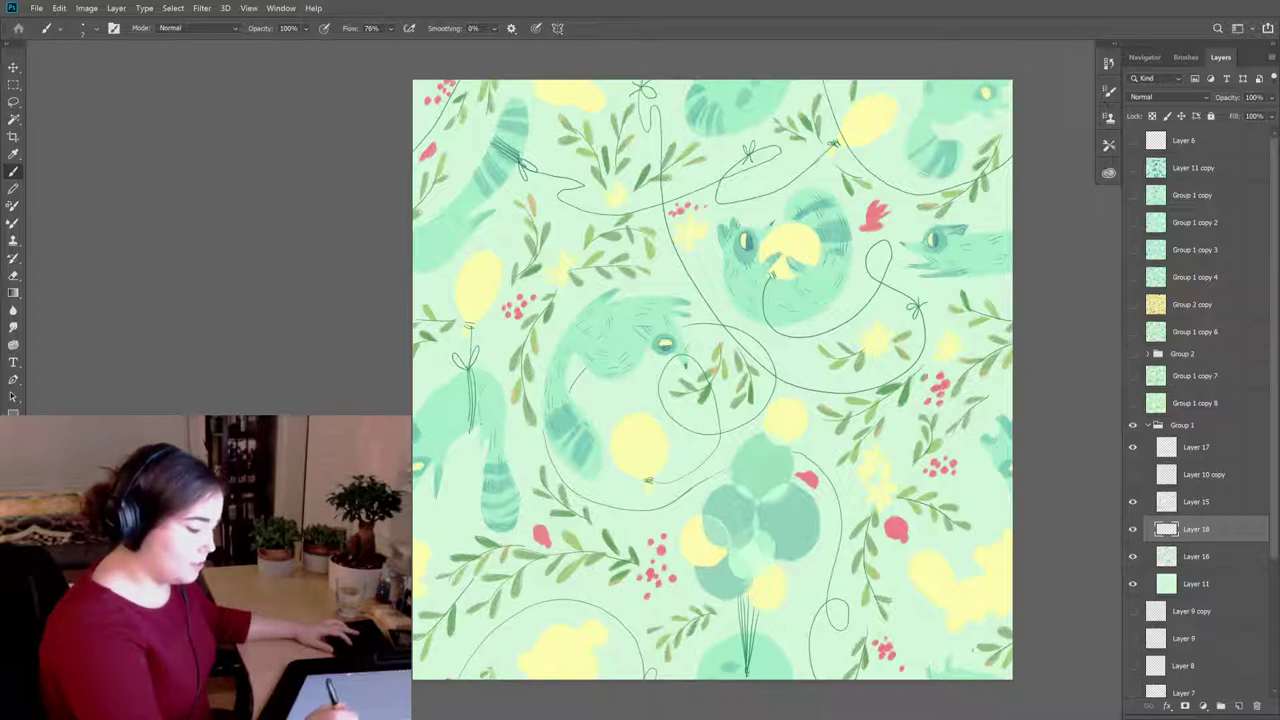
key(e)
key(b)
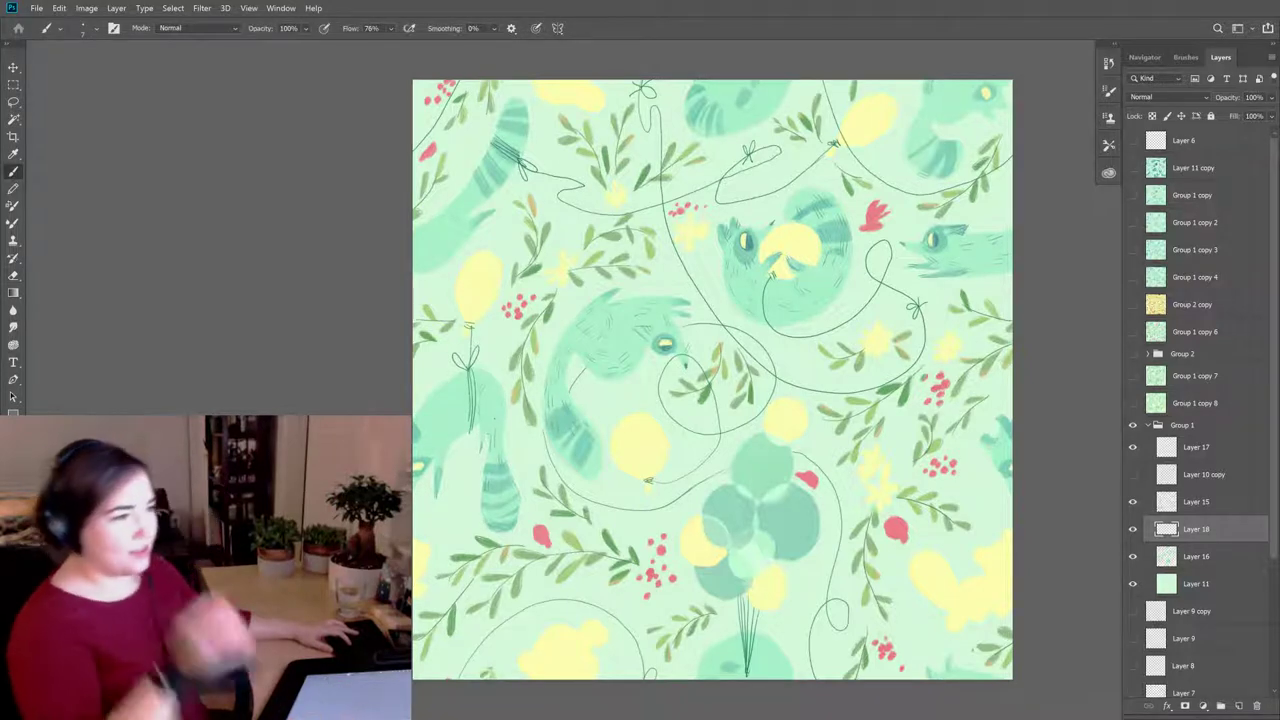
key(e)
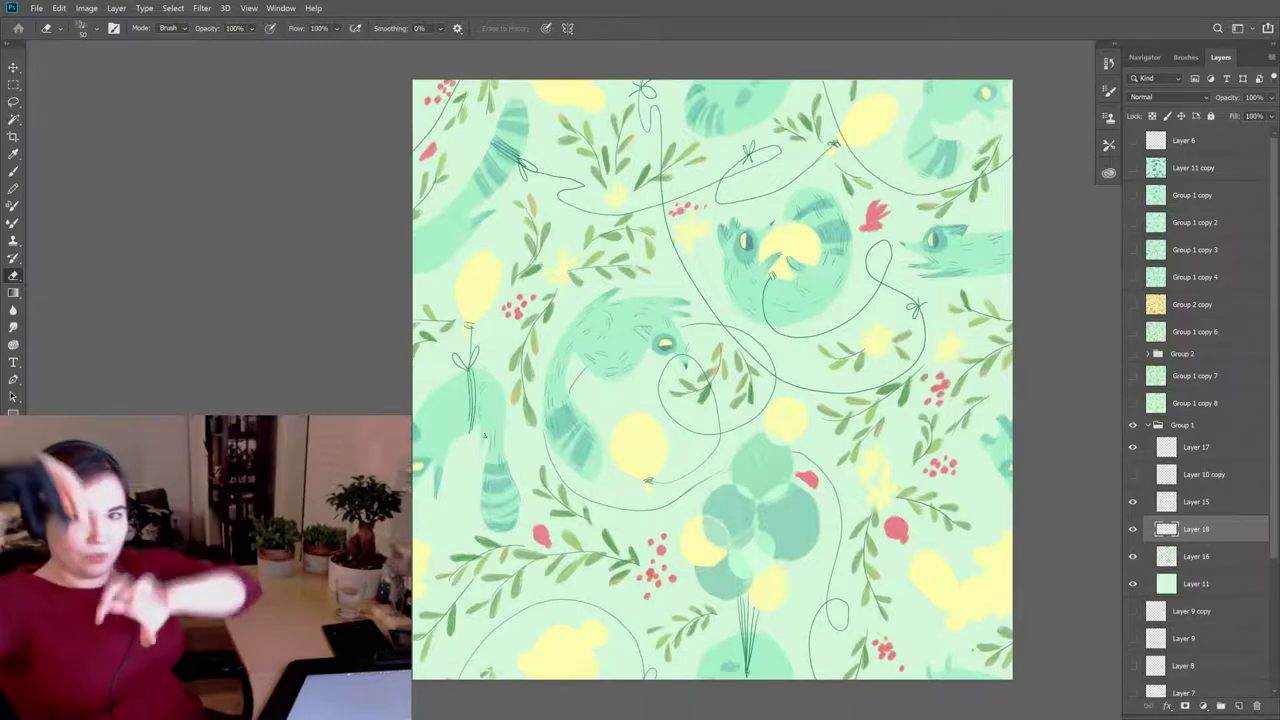
Step: Cover the hanging raccoon's body and face with pencil fur strokes, and add more to the central raccoon's striped tail
key(b)
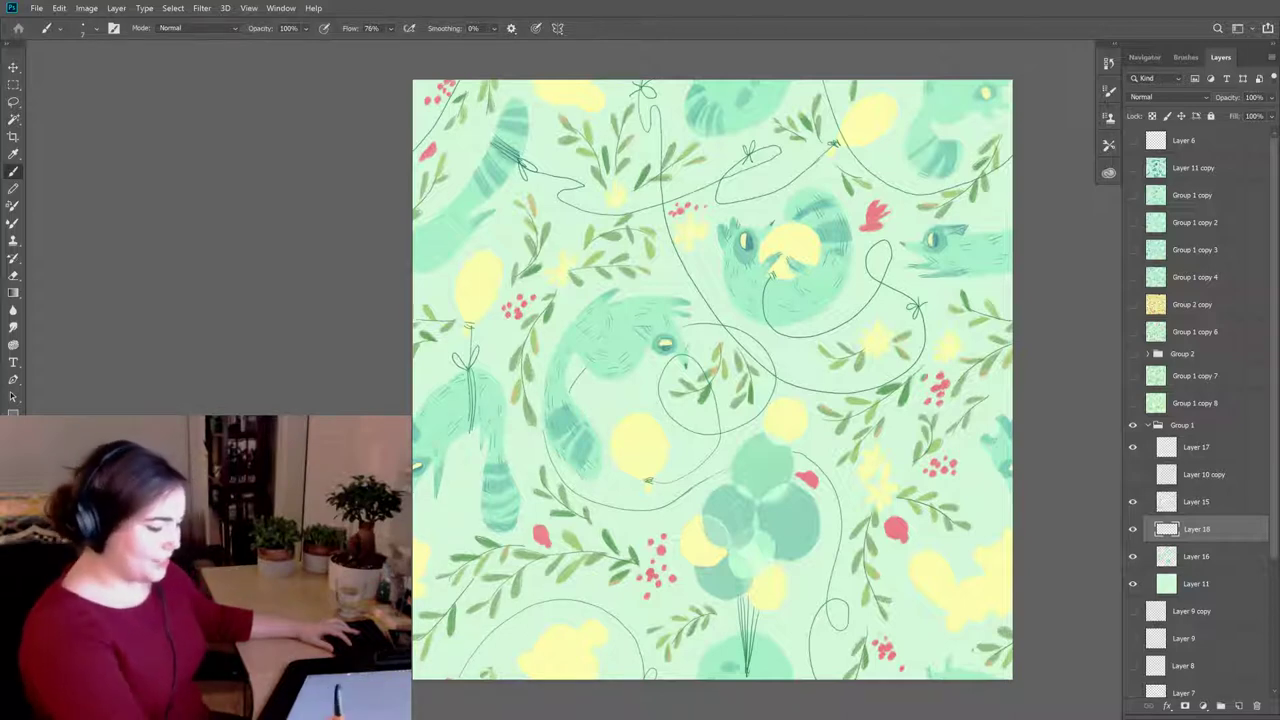
key(e)
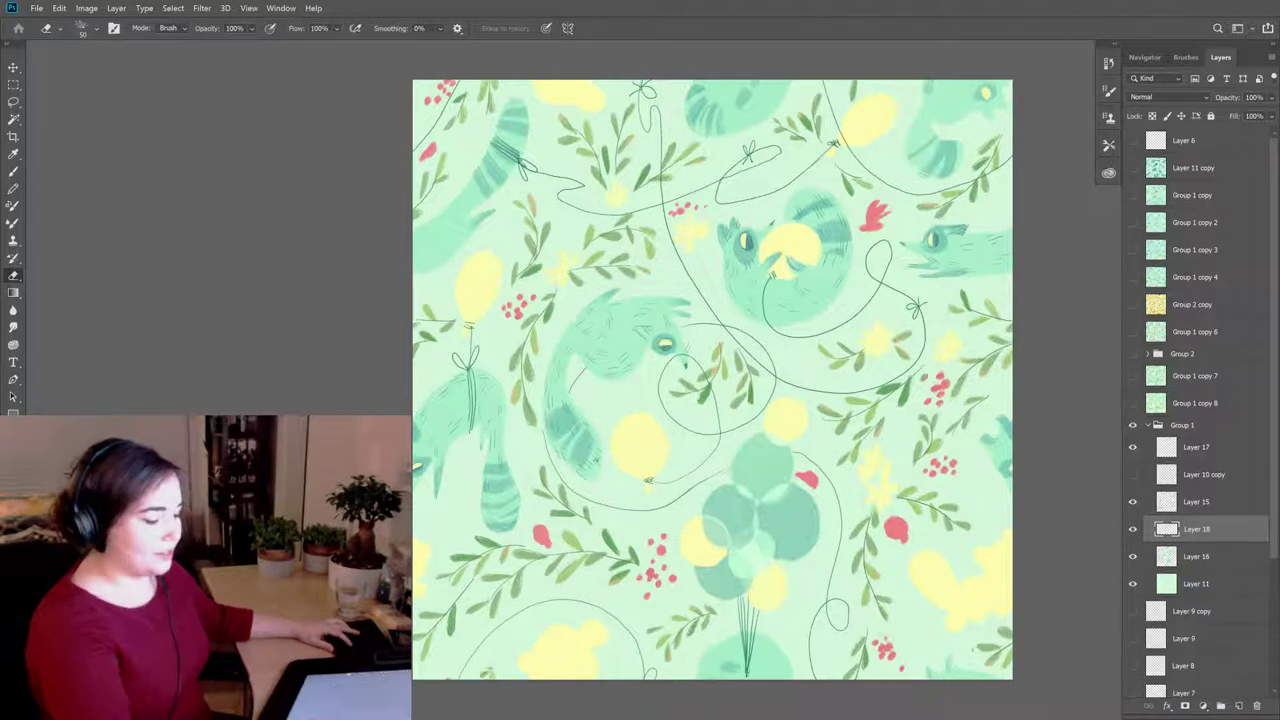
key(b)
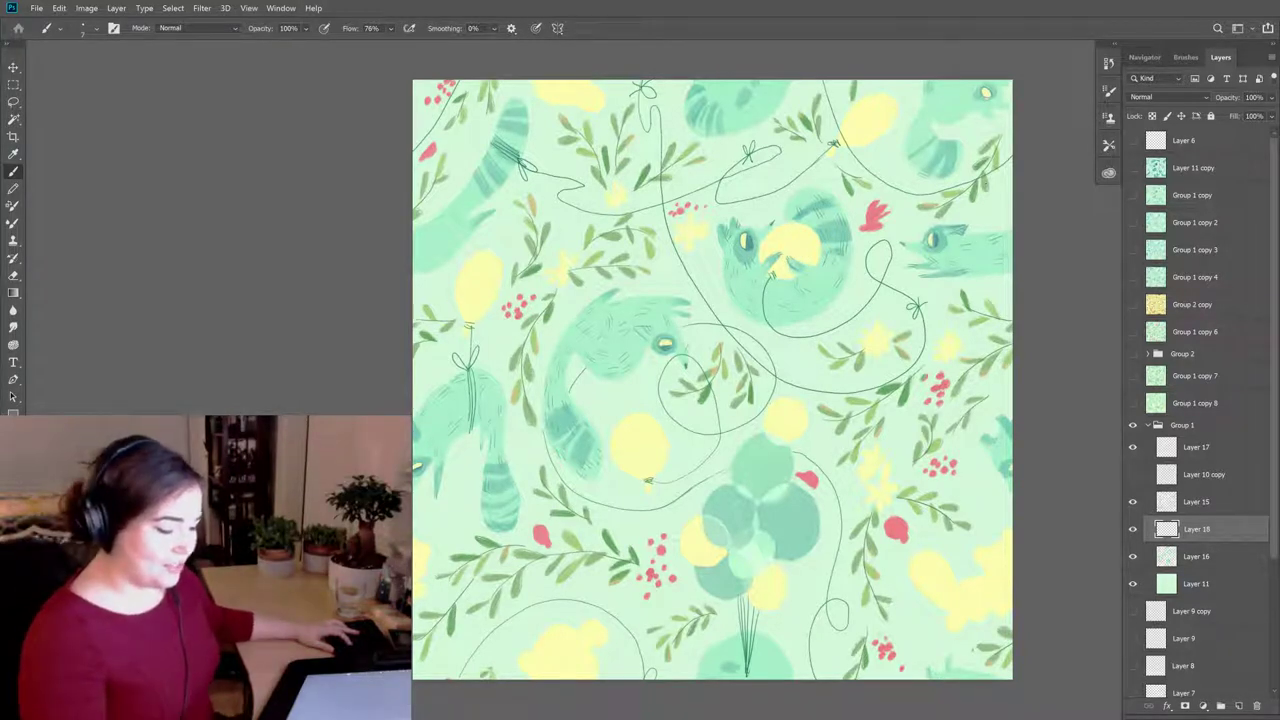
Step: Show the Layer 10 copy sketch and try pencil outlines on Layer 18 around the yellow raccoon near the lower-right corner
click(1135, 476)
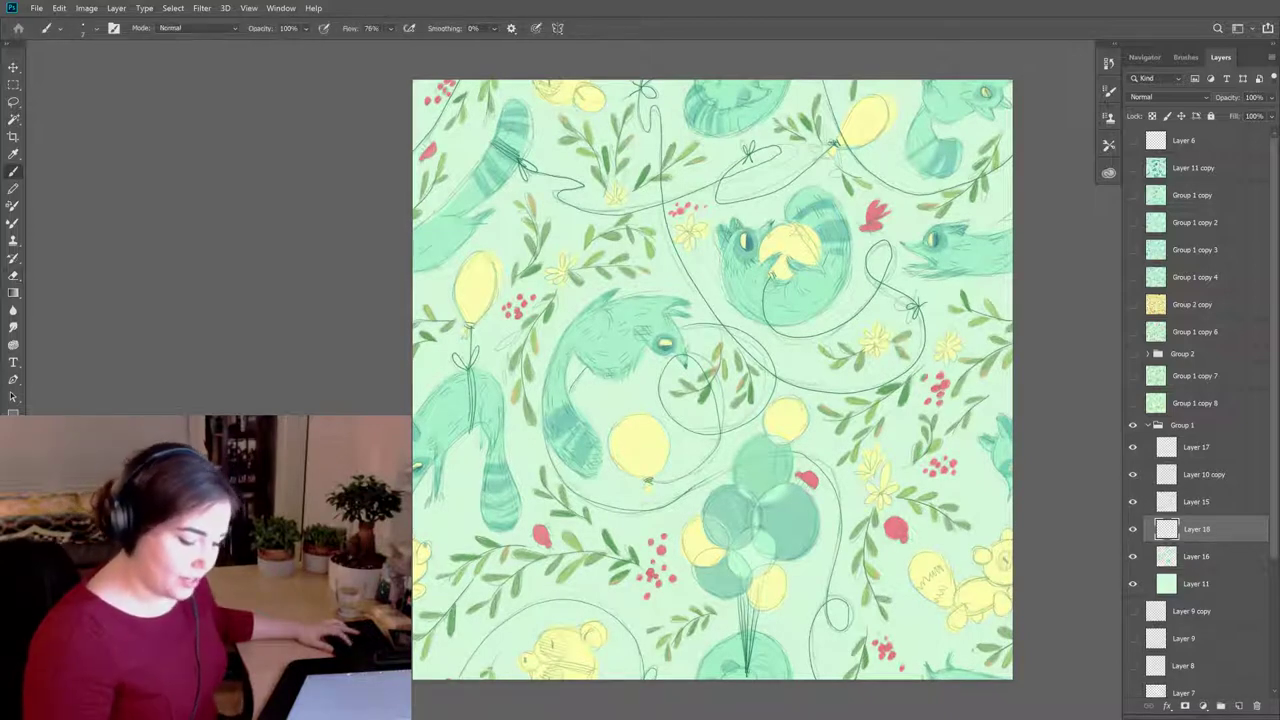
key(e)
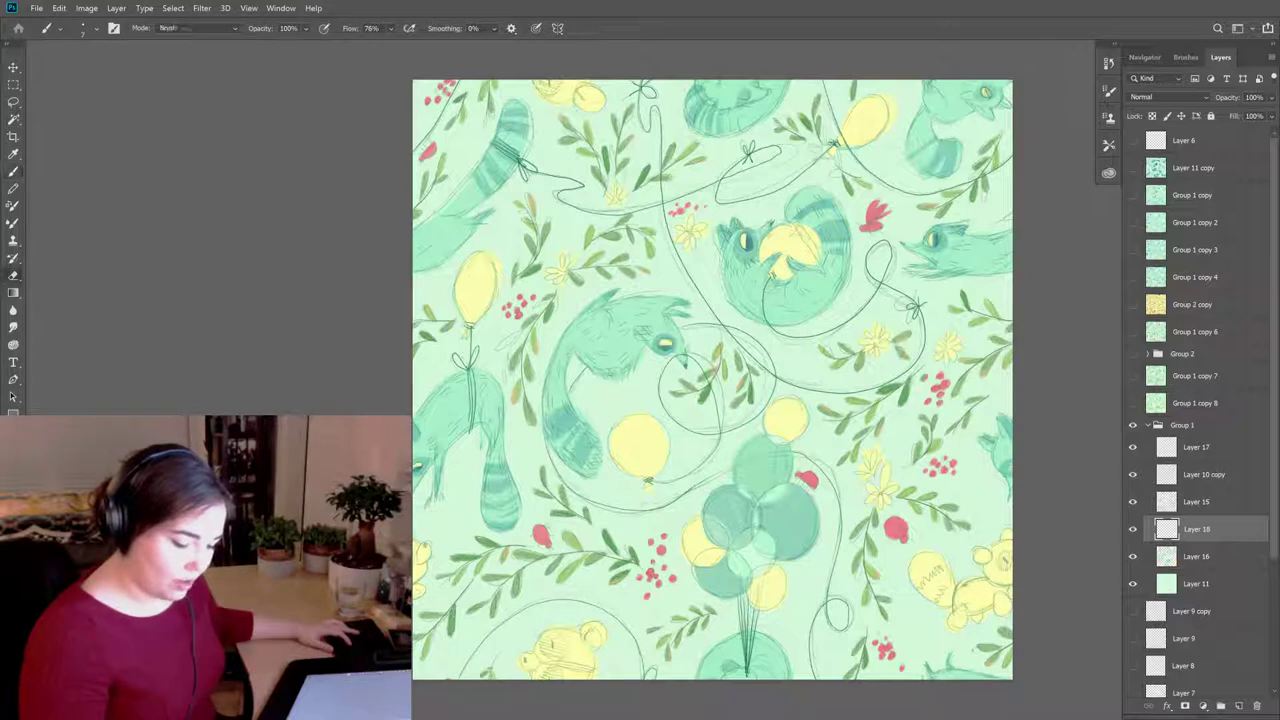
key(b)
key(e)
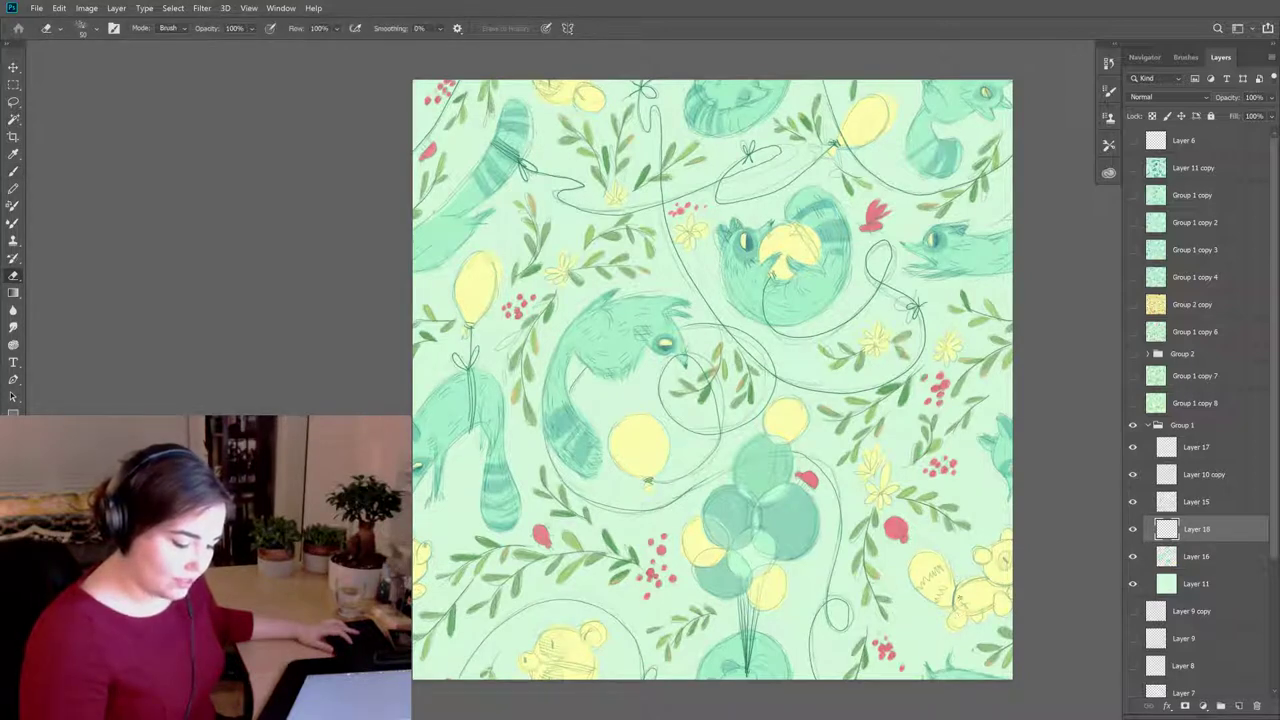
key(b)
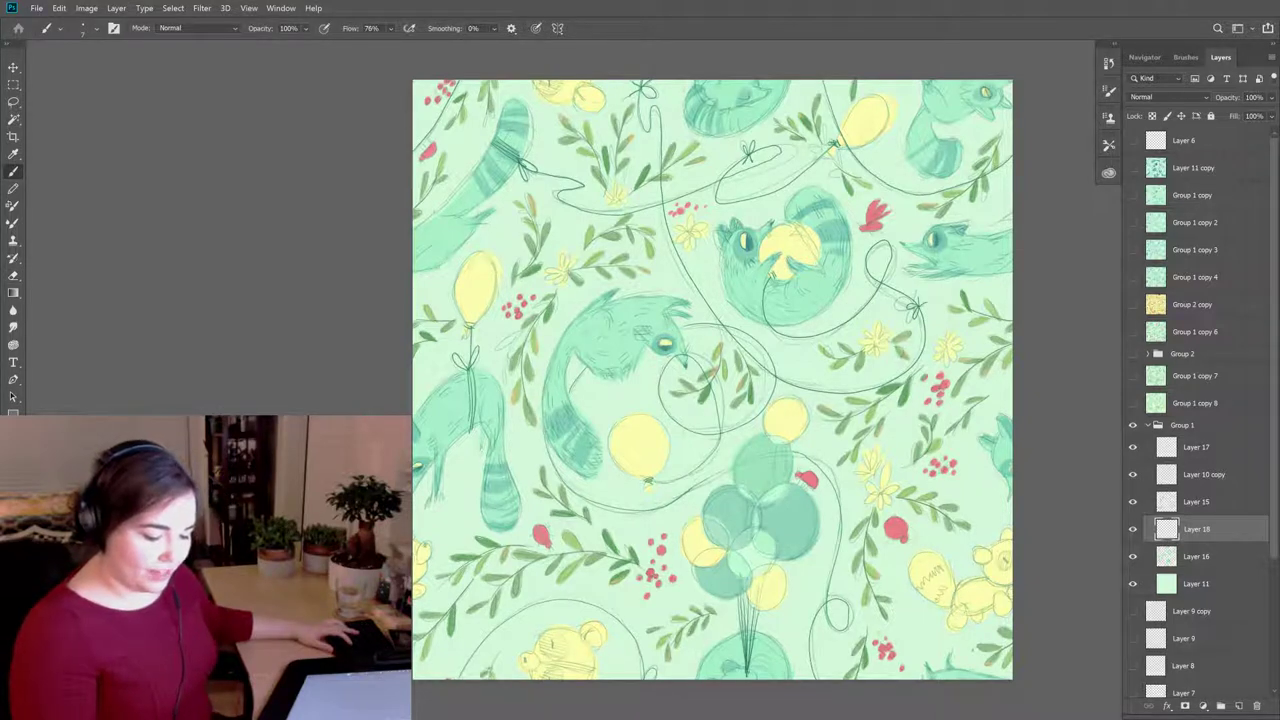
key(e)
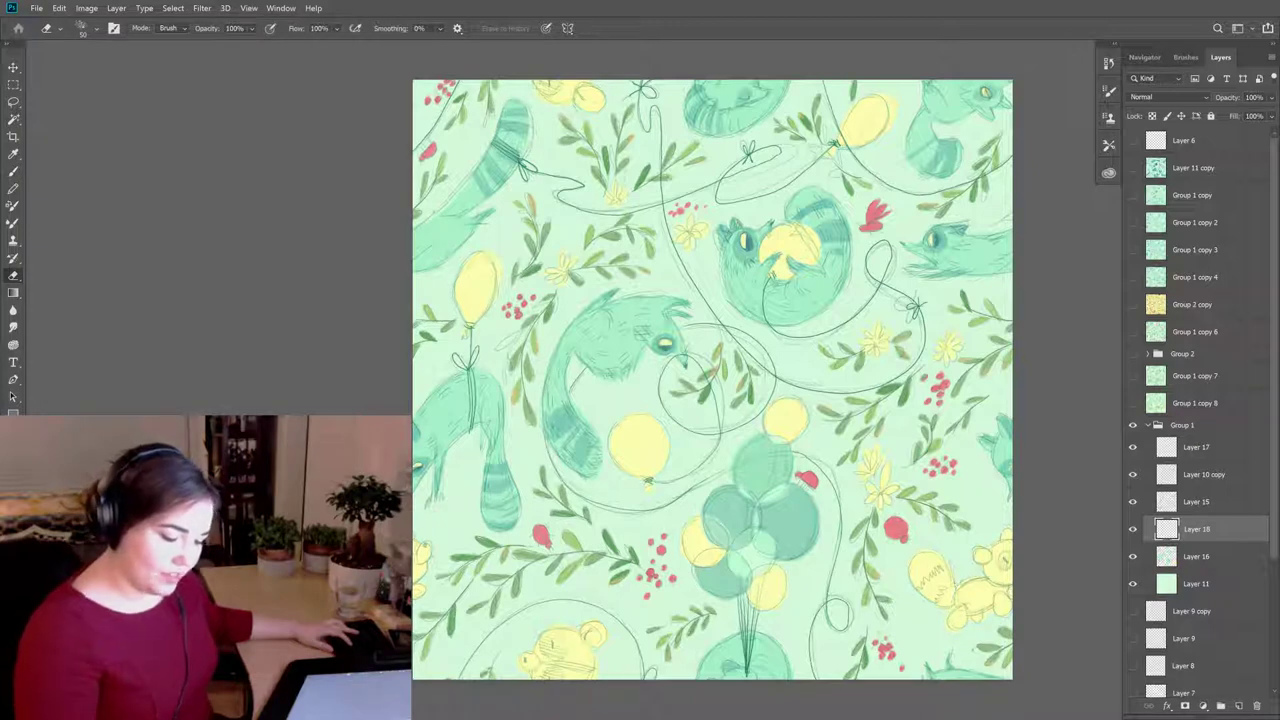
key(b)
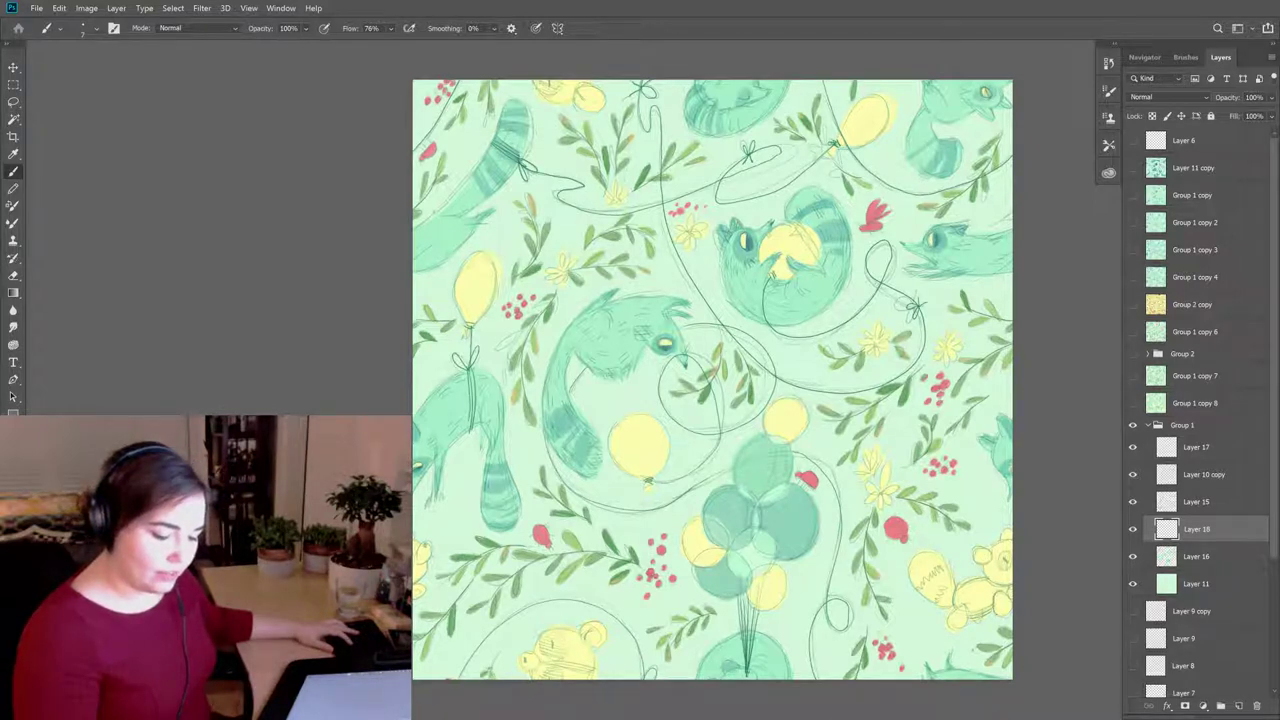
Step: Compare the artwork with the sketch hidden and erase the pencil outlines from the lower-right yellow raccoon
click(1133, 502)
click(1133, 502)
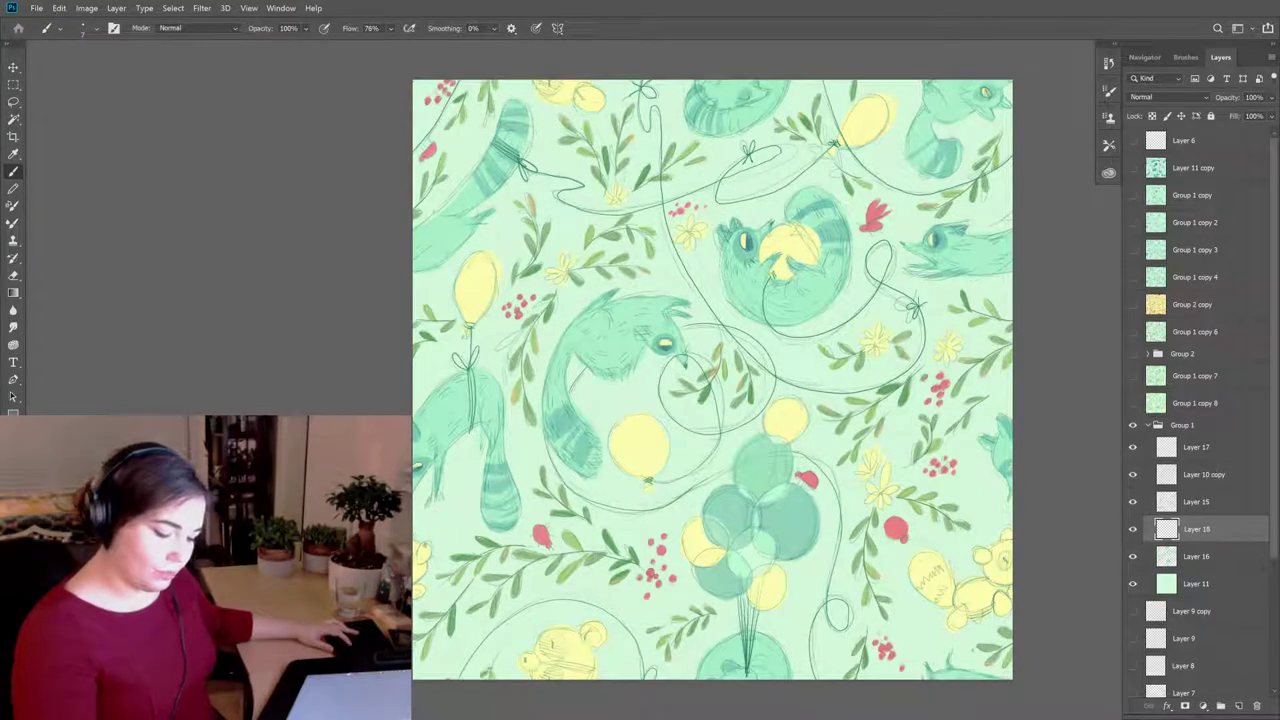
click(1134, 475)
click(1134, 475)
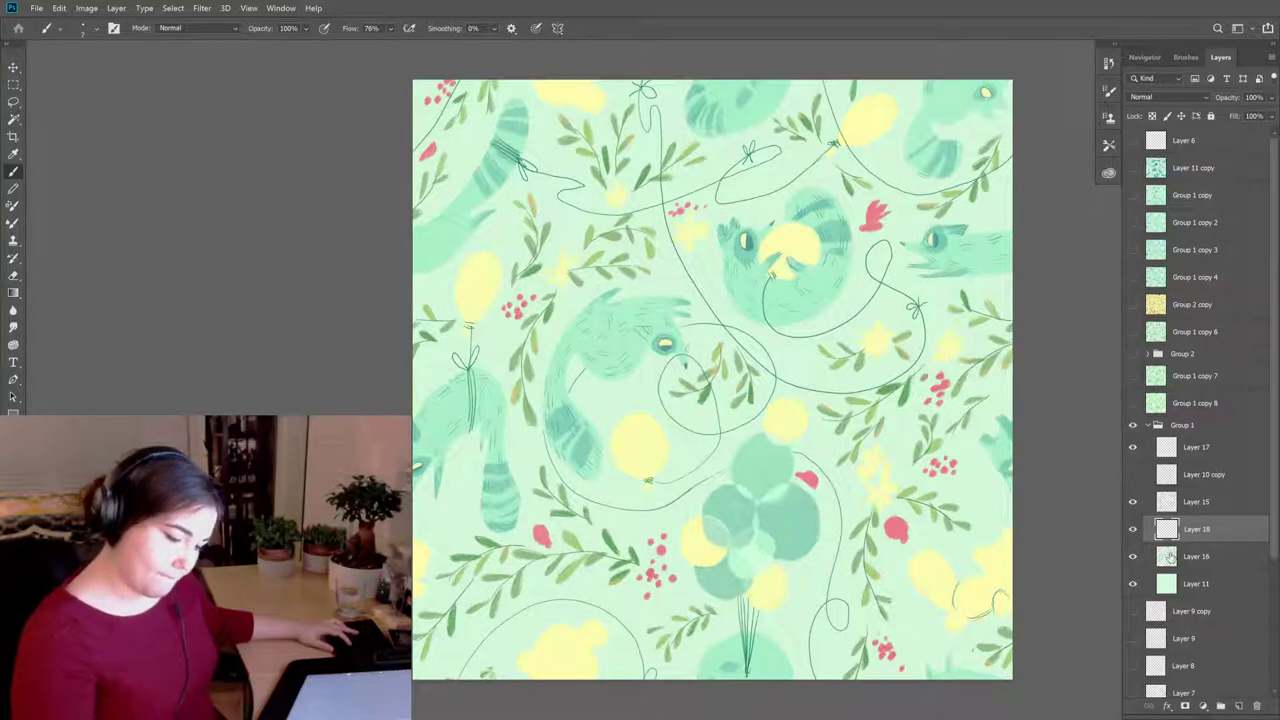
key(e)
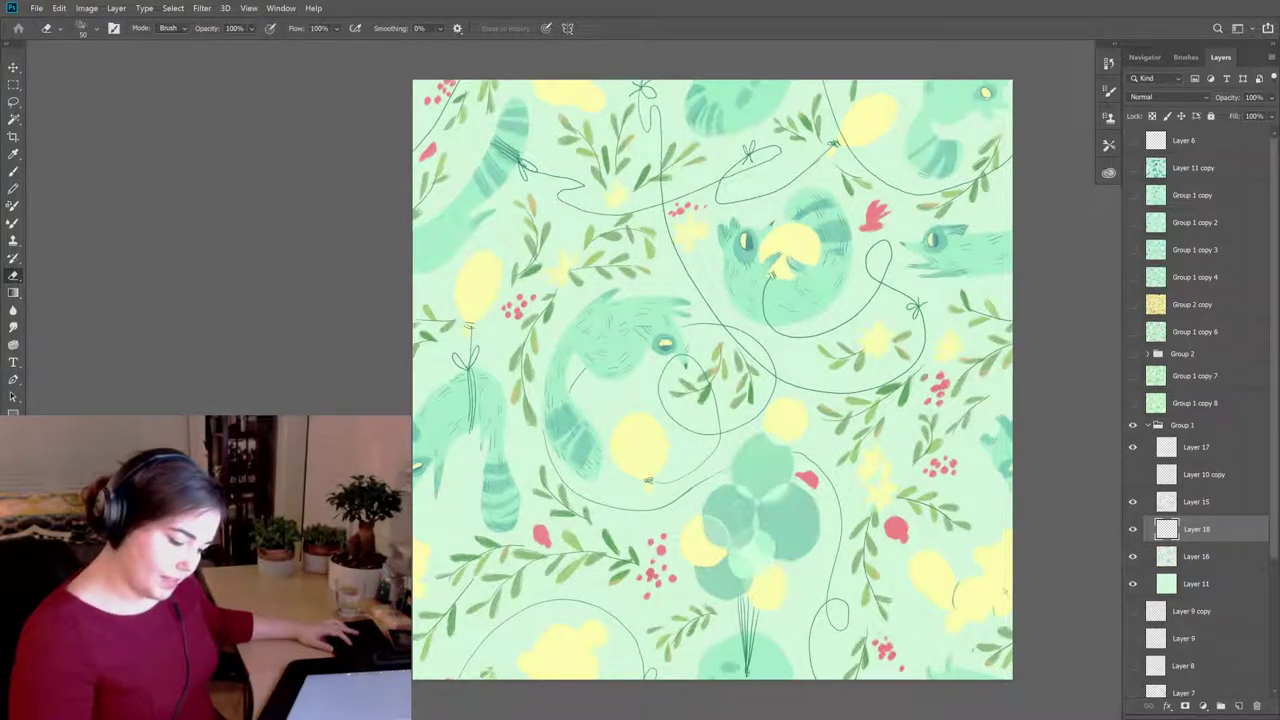
Step: On Layer 16 with transparent pixels locked, paint pale yellow patches on the lower-right yellow raccoon using a textured brush
click(1193, 561)
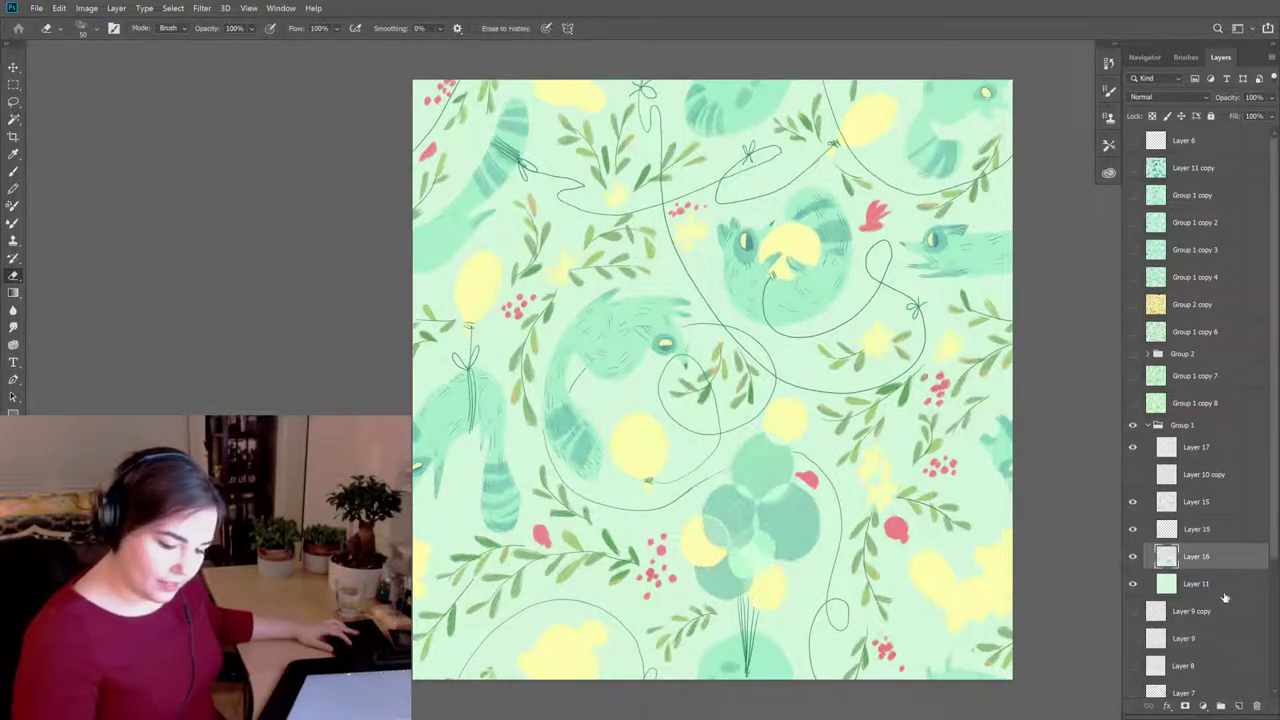
key(b)
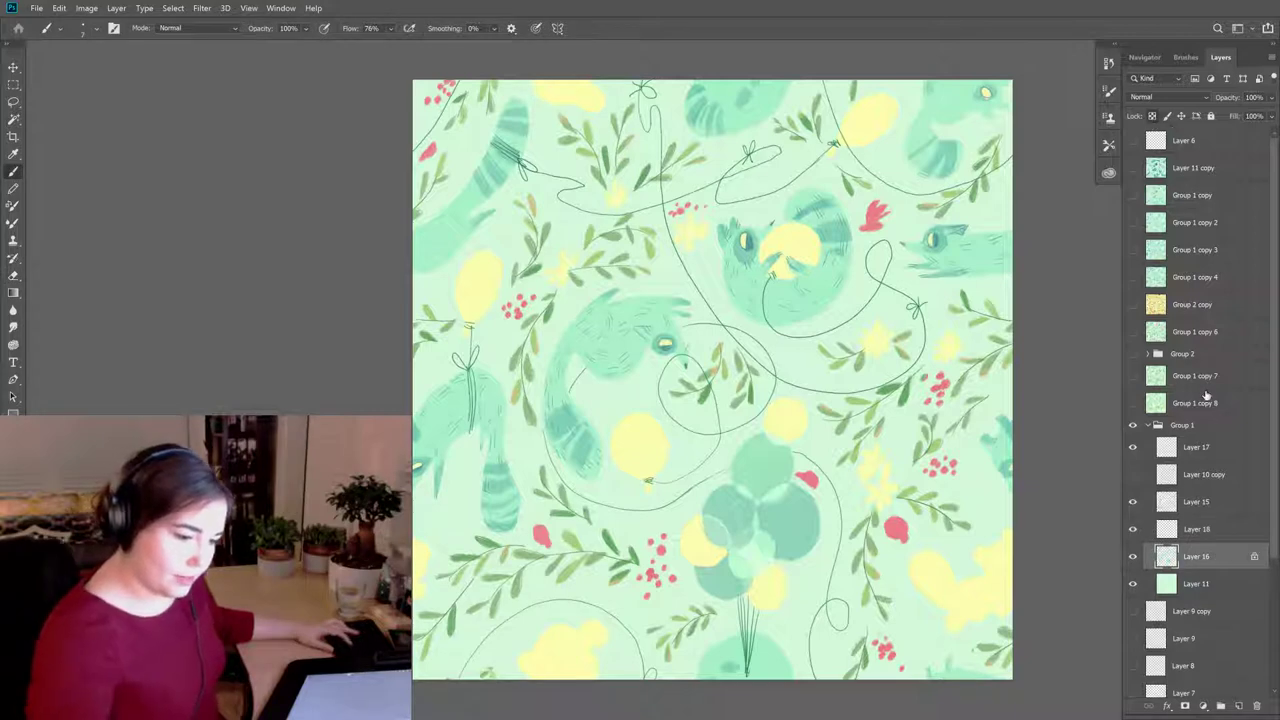
click(1186, 57)
click(1262, 107)
click(1222, 58)
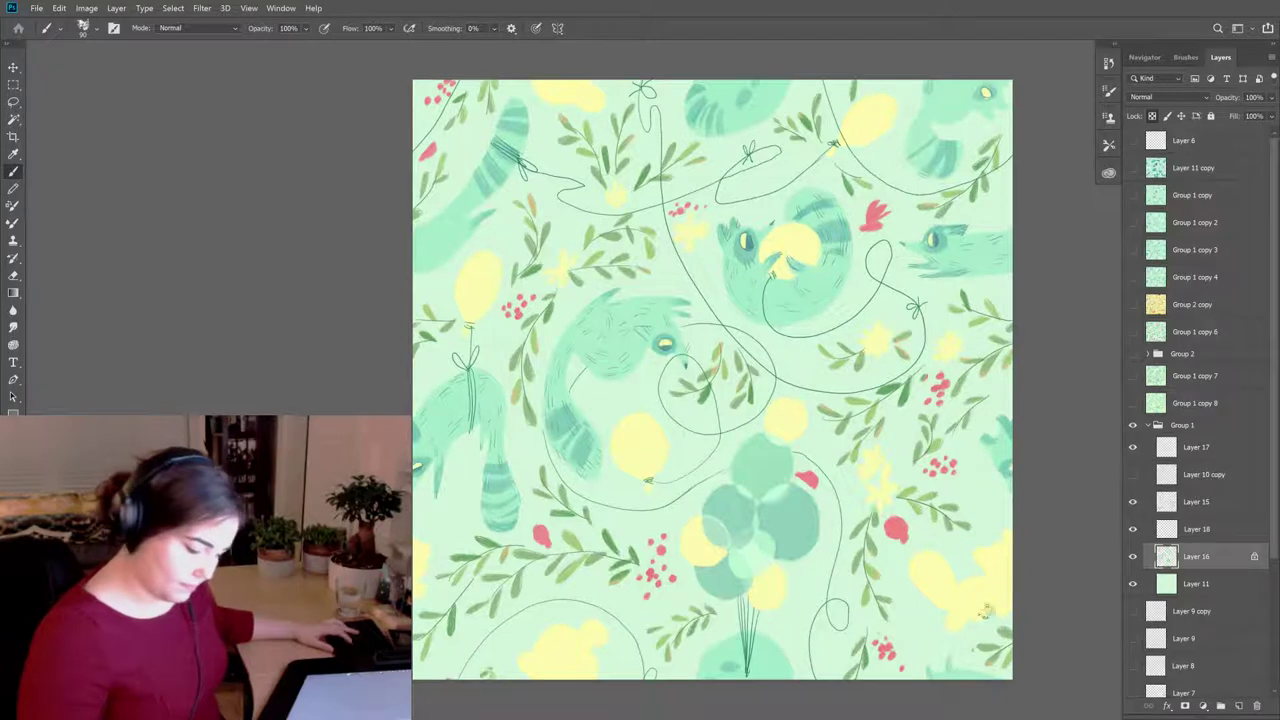
alt+shift+right_click(783, 580)
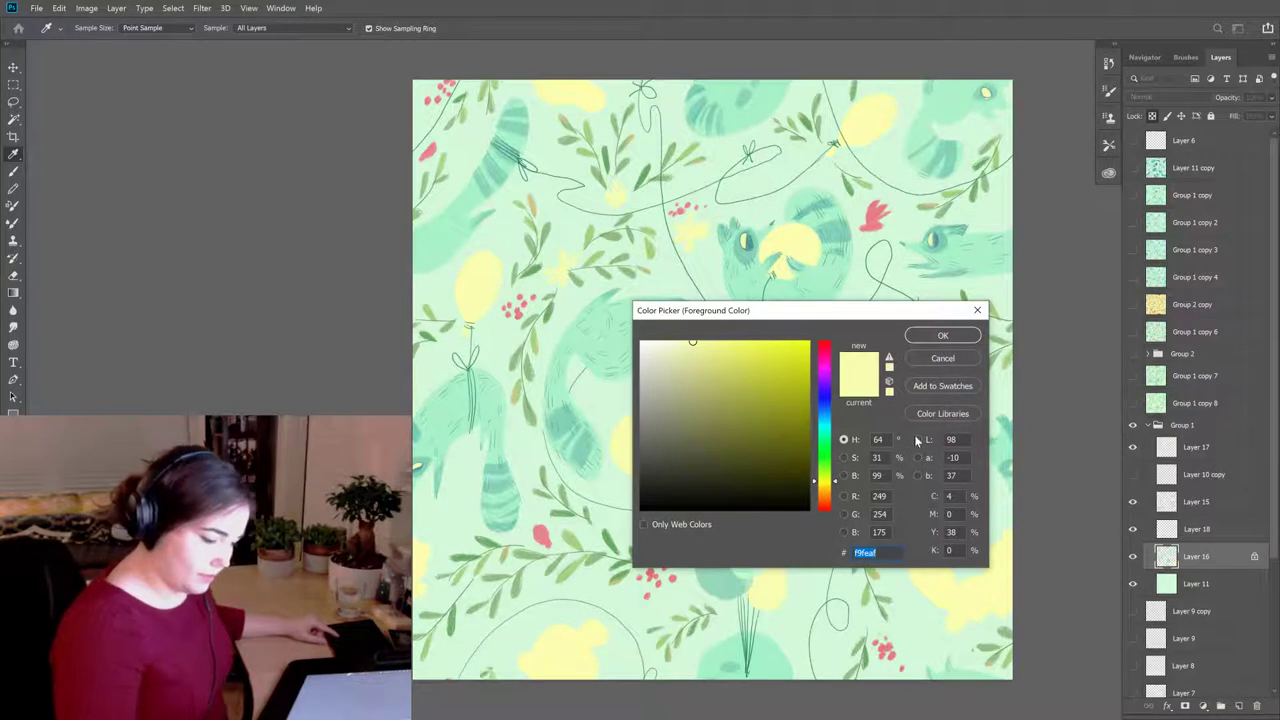
click(858, 342)
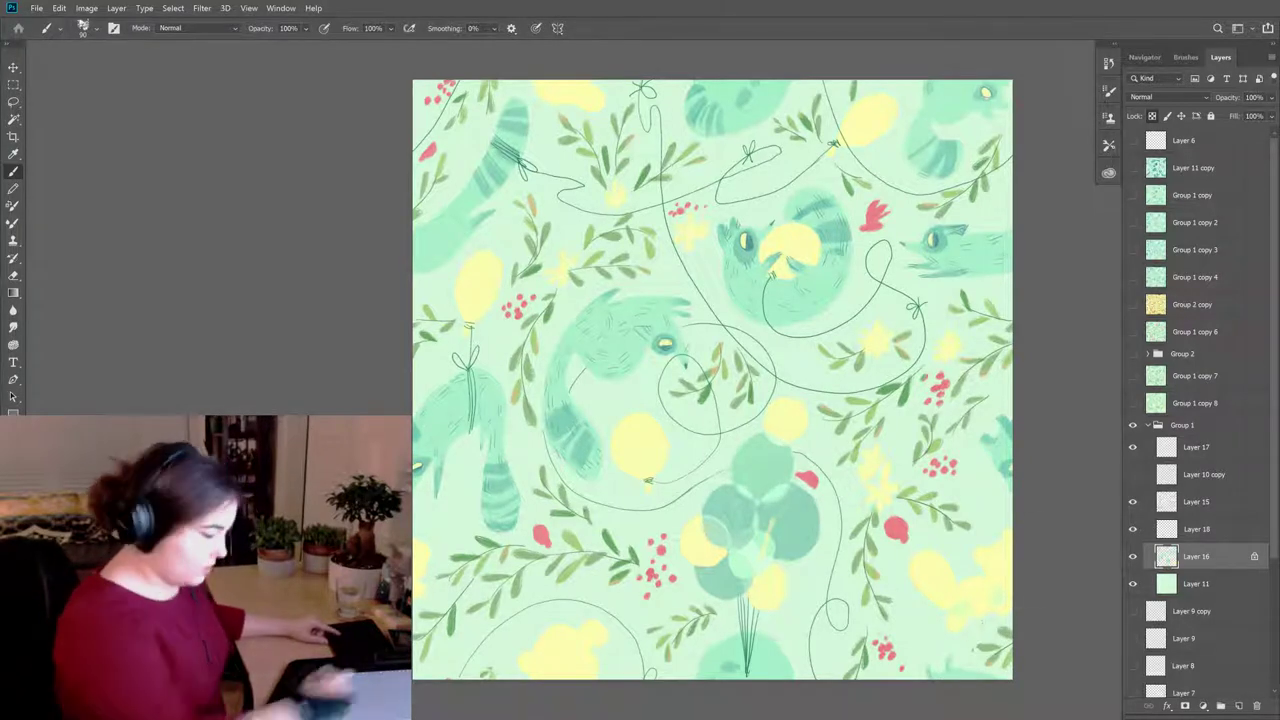
Step: Set the foreground color to f4fff4 and brush near-white highlights onto the lower-right yellow raccoon's face and body
click(13, 440)
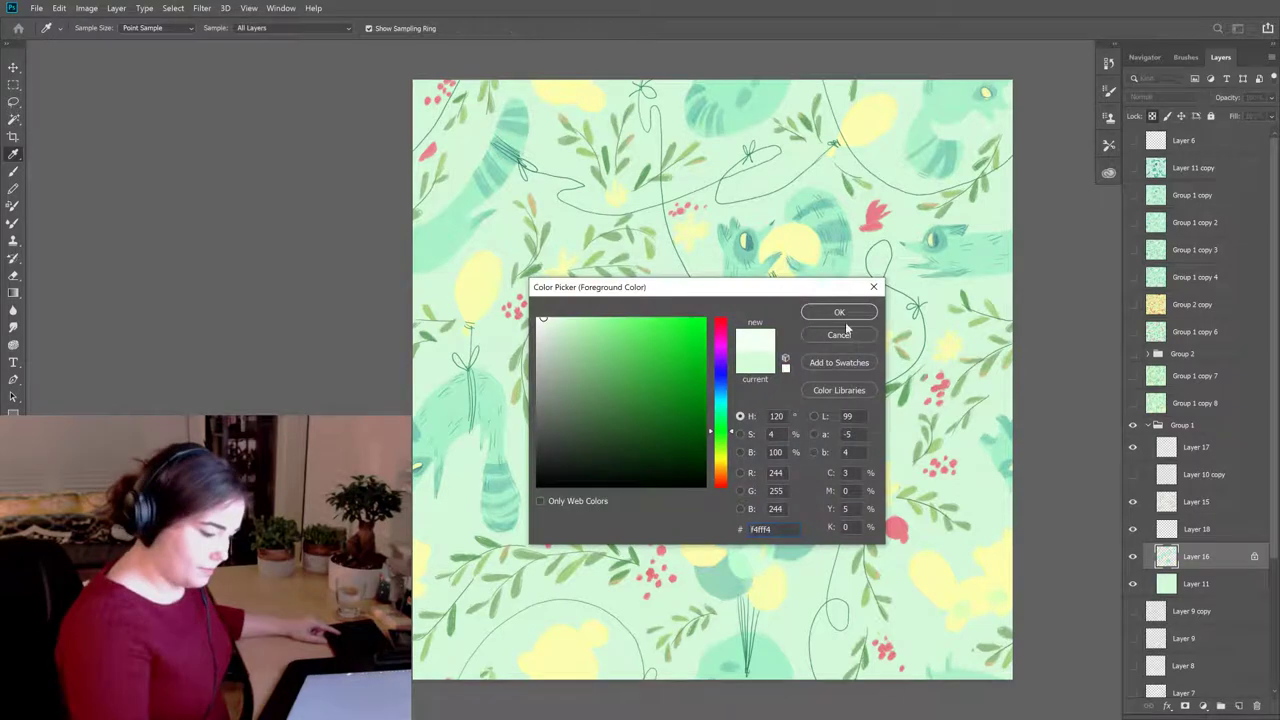
click(839, 312)
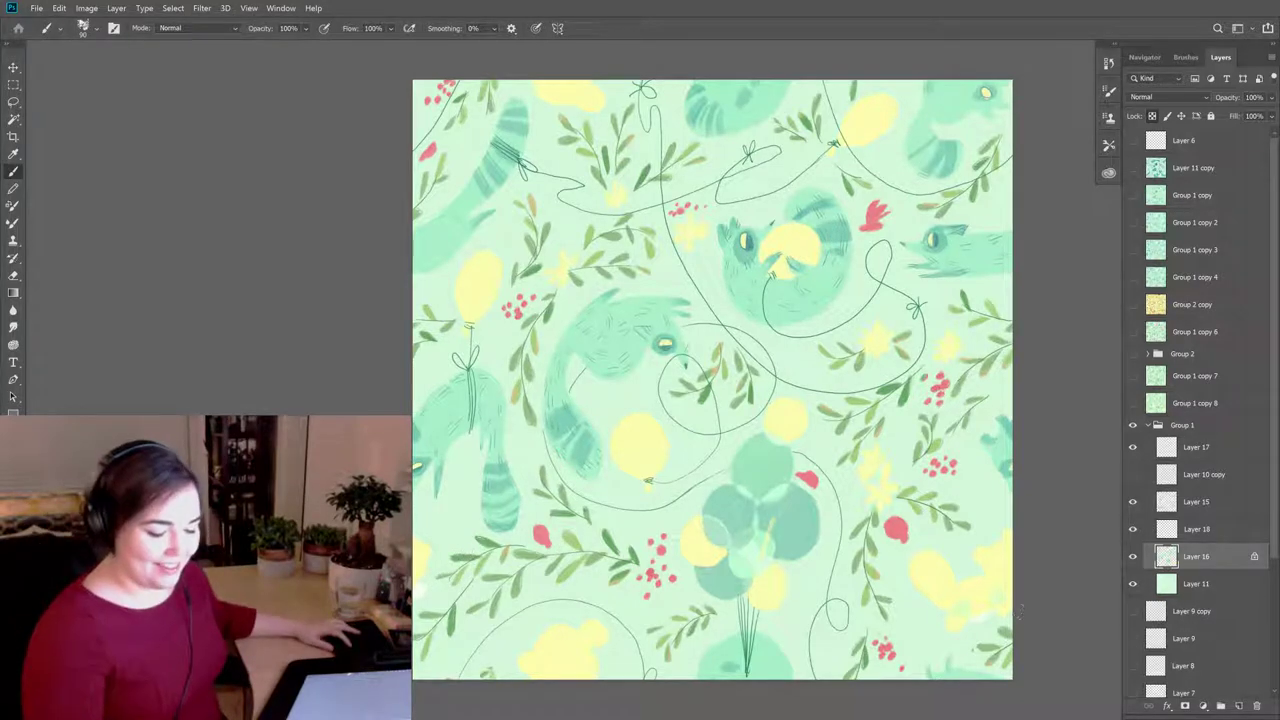
mouse_move(981, 591)
mouse_down()
mouse_move(944, 612)
mouse_move(973, 592)
mouse_move(963, 596)
mouse_move(974, 603)
mouse_move(1008, 592)
mouse_up()
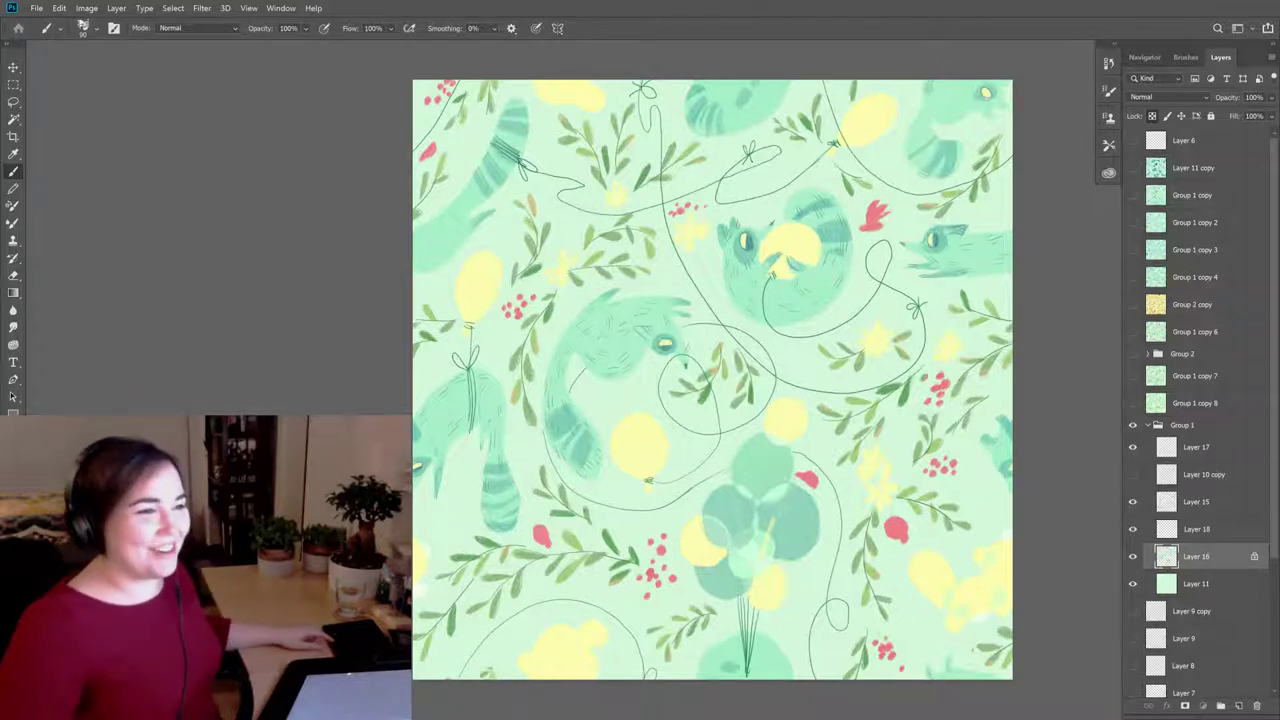
click(1133, 556)
click(1133, 556)
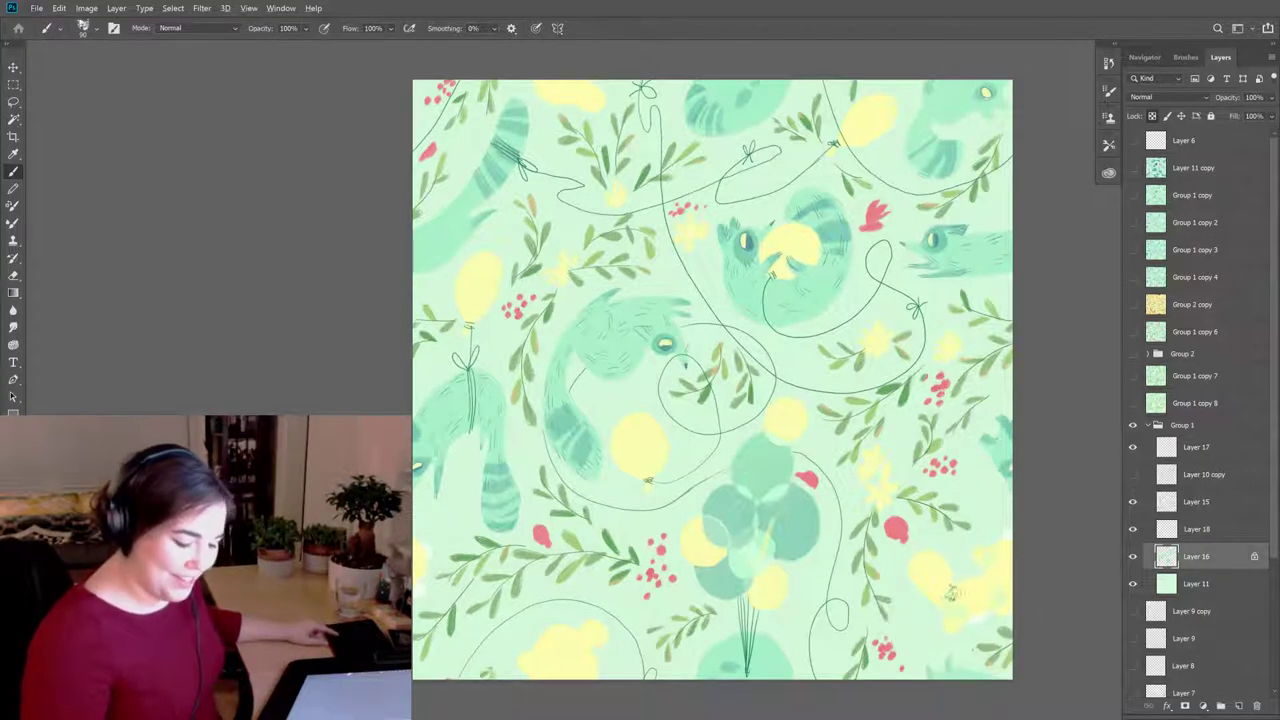
Step: Review the yellow raccoon's painted patches by repeatedly hiding and showing Layer 16
alt+click(958, 591)
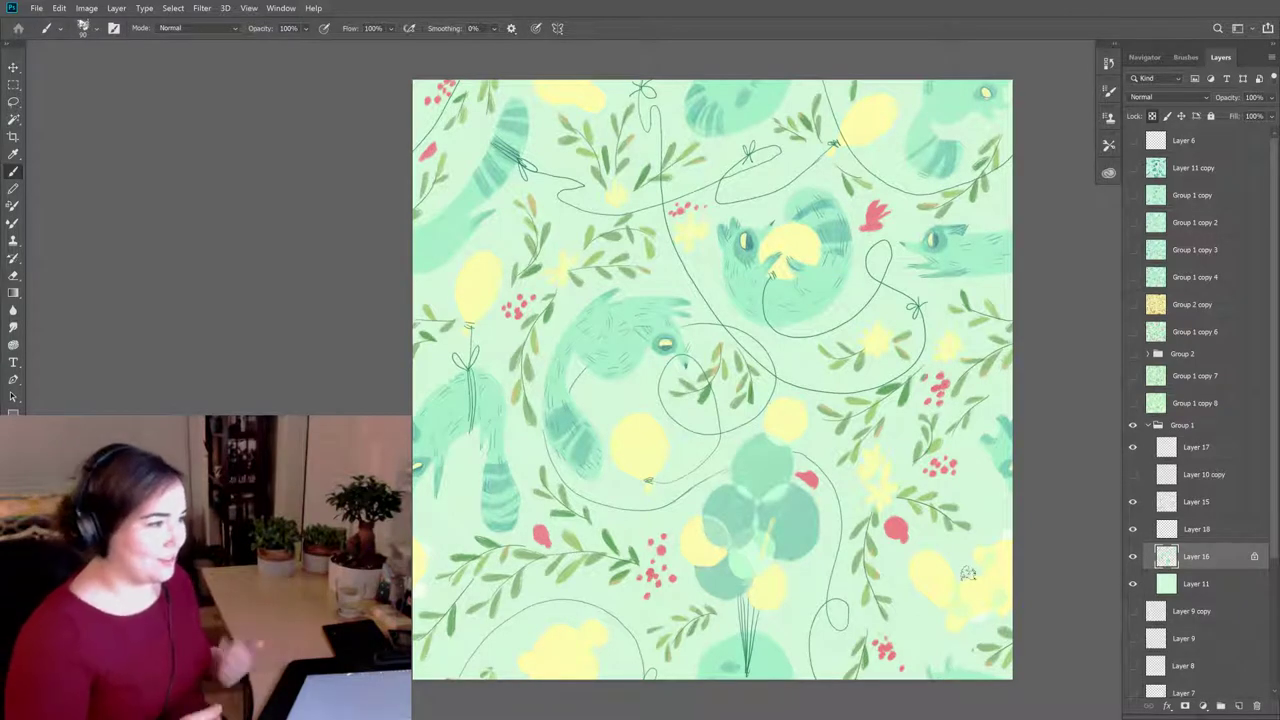
click(1132, 557)
click(1132, 557)
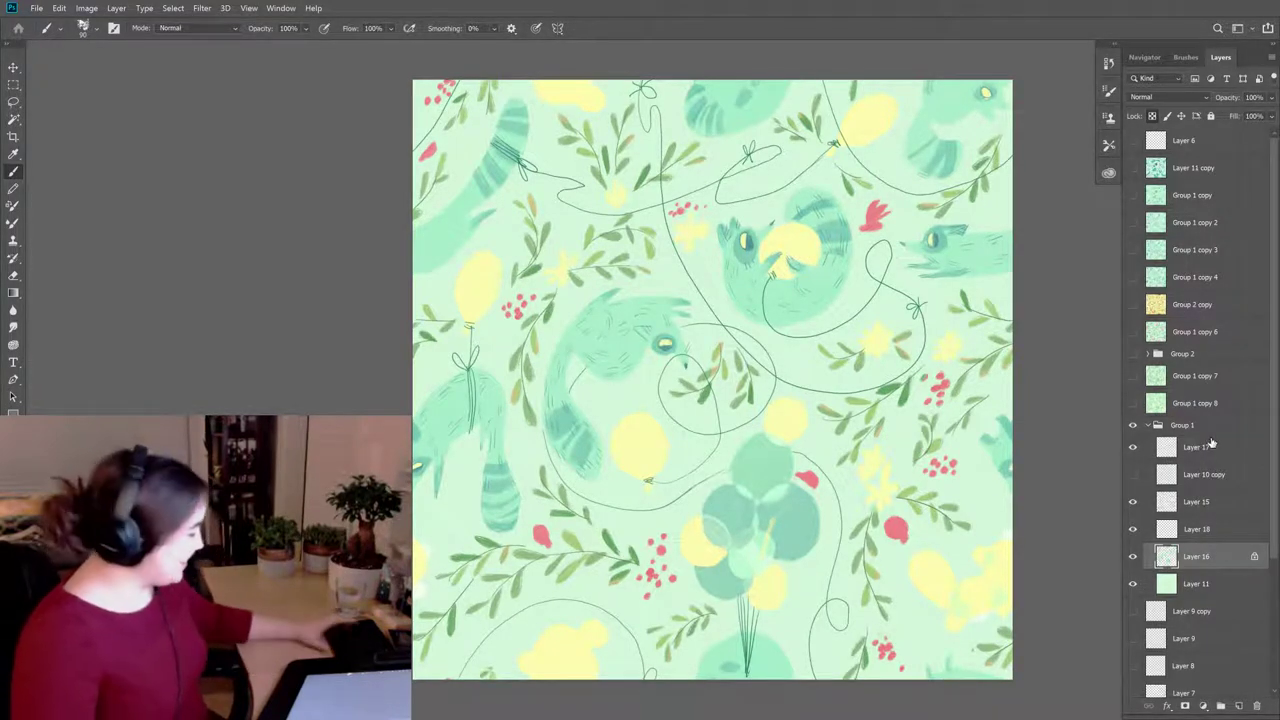
click(1133, 557)
click(1133, 557)
click(1133, 557)
click(1133, 557)
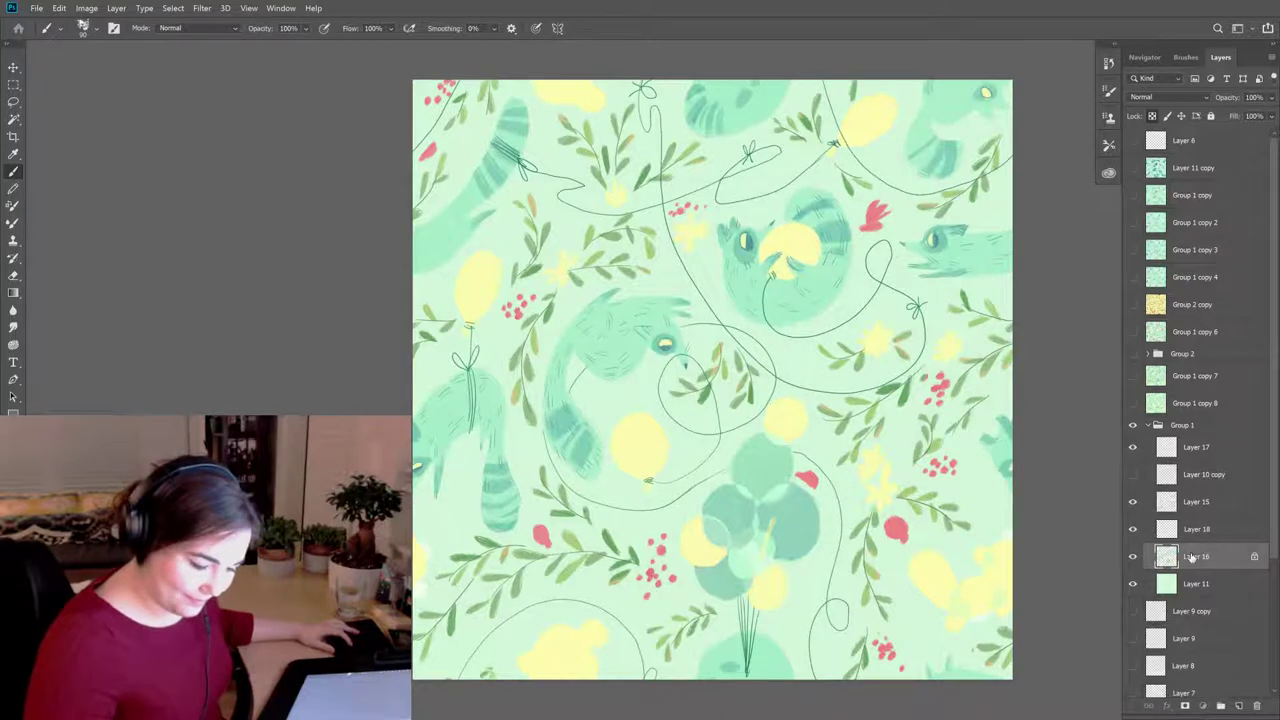
click(1133, 557)
click(1133, 557)
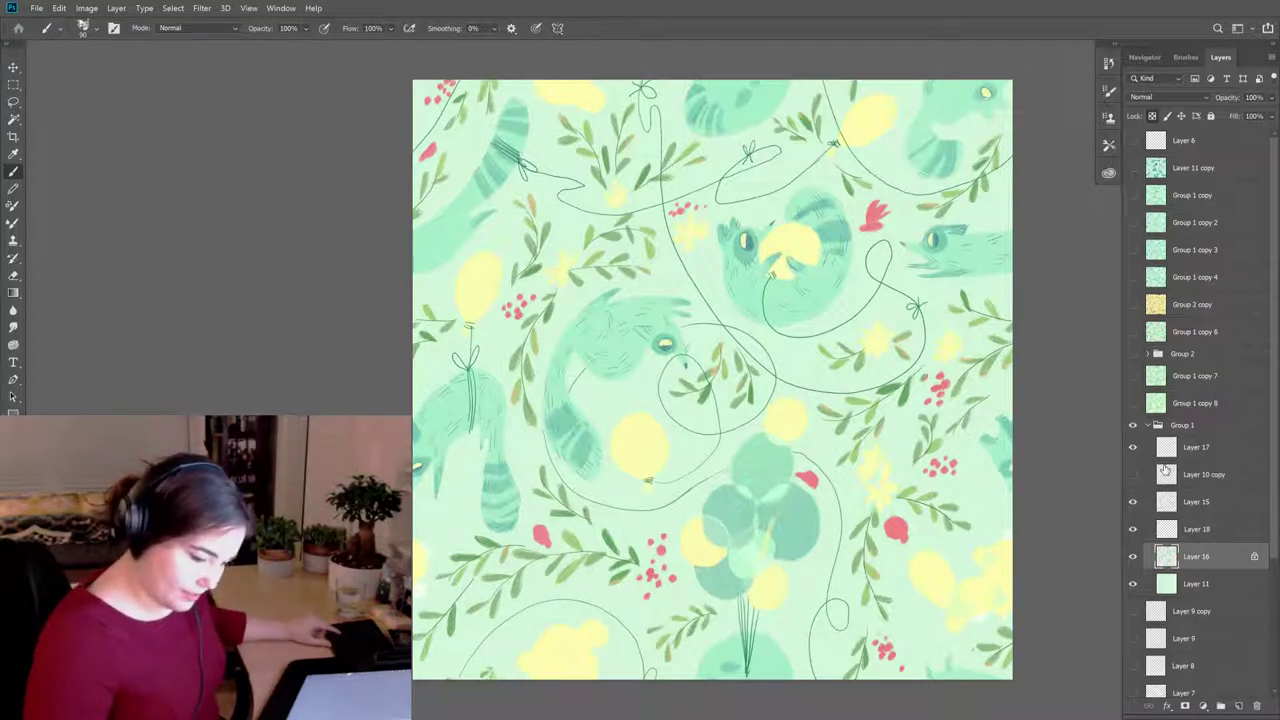
Step: Guided by the Layer 10 copy sketch, paint mint stripes and face patches on the small yellow raccoons at the lower right and bottom edge
click(1133, 474)
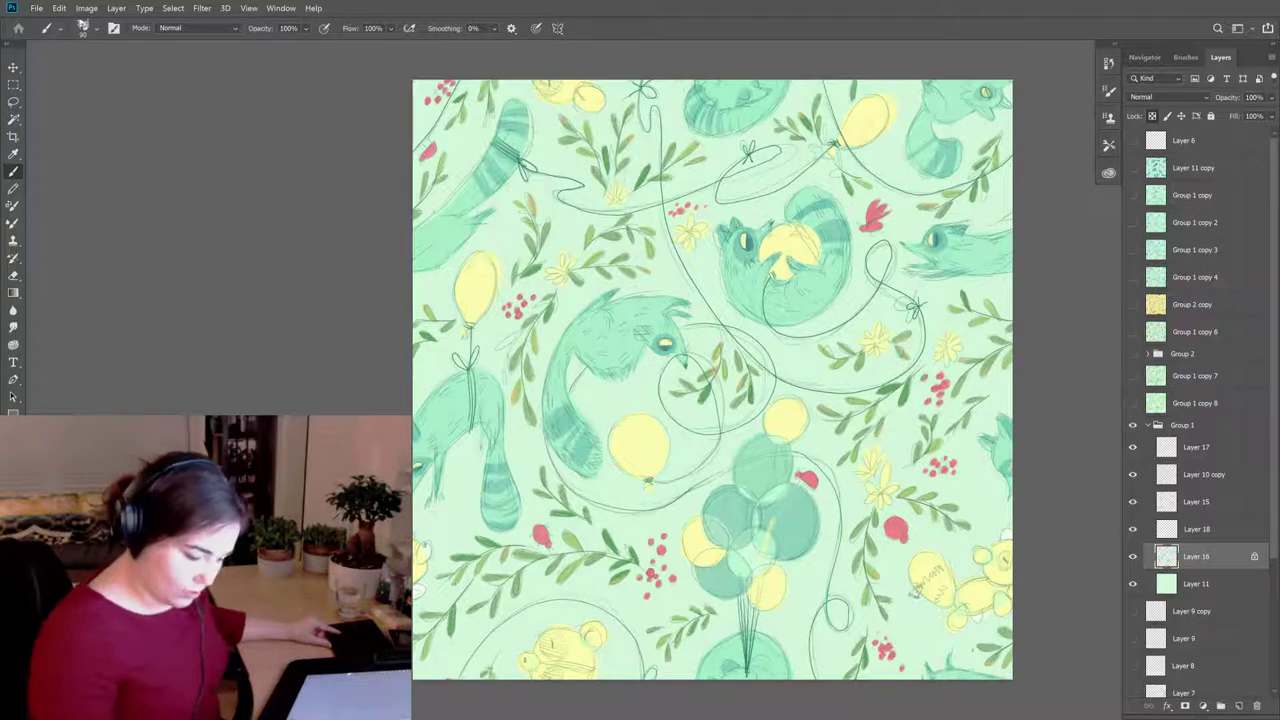
mouse_move(926, 598)
mouse_down()
mouse_move(952, 574)
mouse_move(958, 588)
mouse_up()
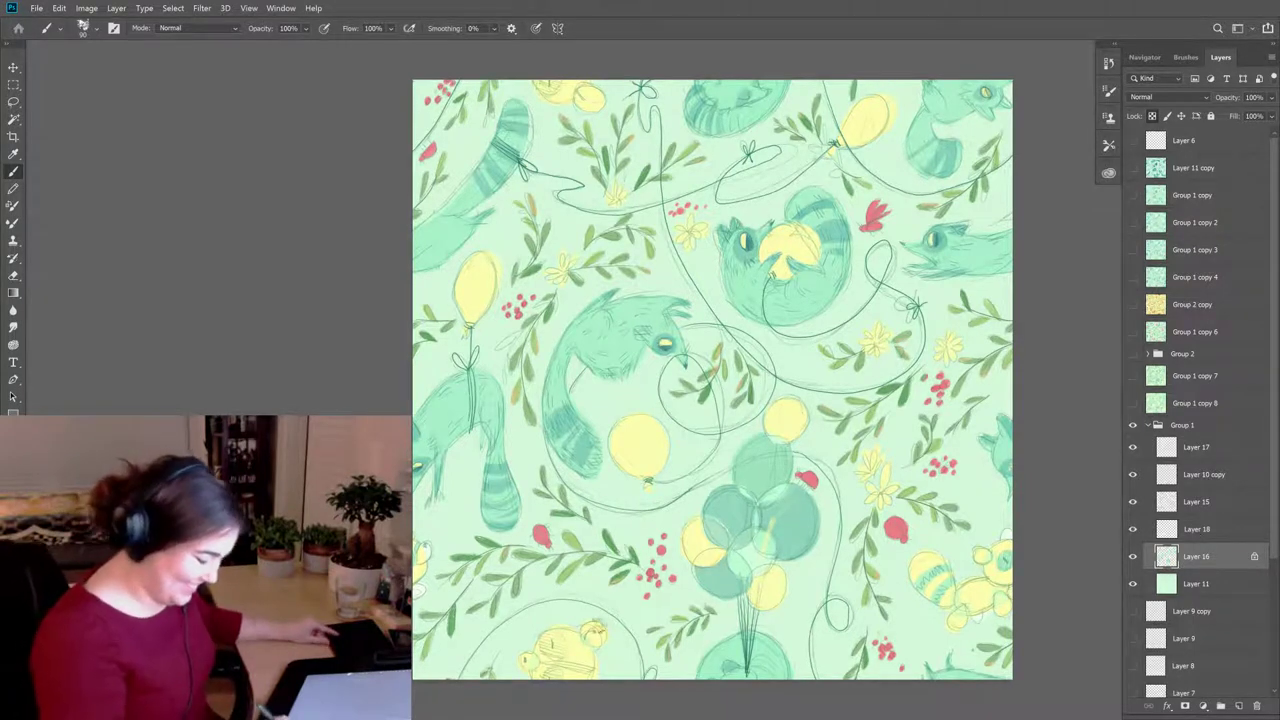
mouse_move(544, 628)
mouse_down()
mouse_move(564, 680)
mouse_move(555, 670)
mouse_move(580, 665)
mouse_move(650, 673)
mouse_up()
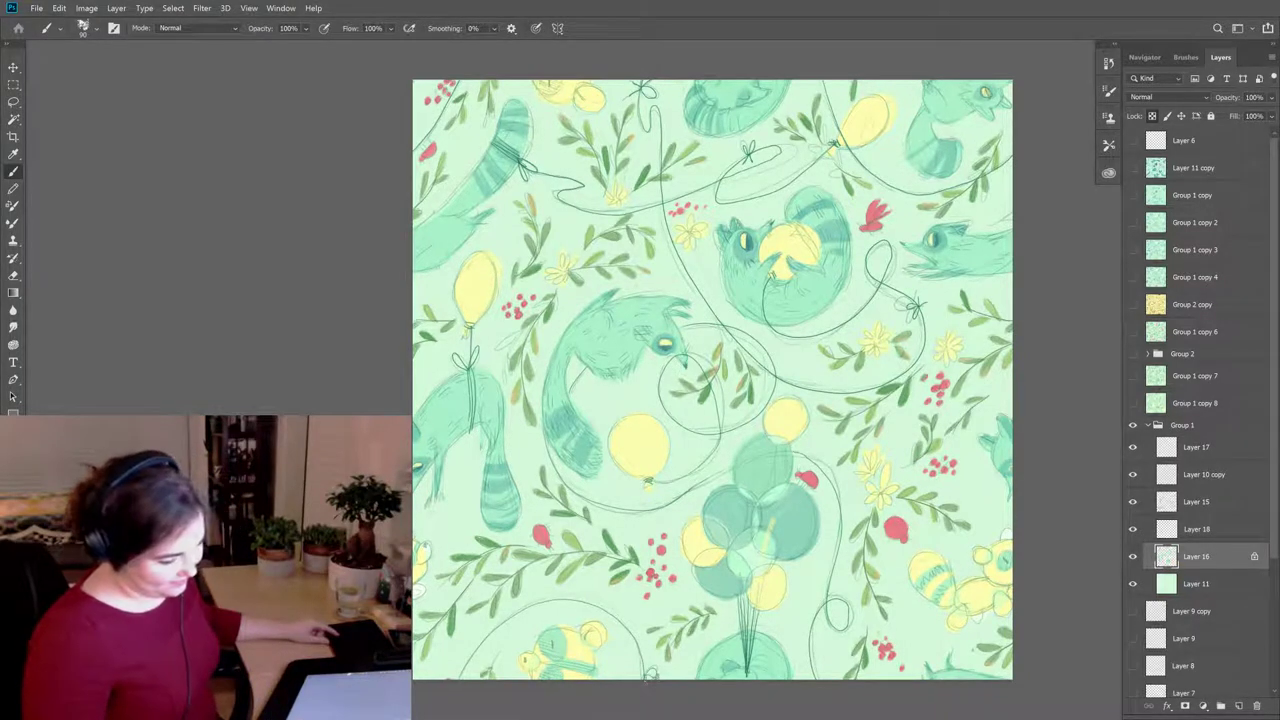
mouse_move(538, 84)
mouse_down()
mouse_move(596, 90)
mouse_move(595, 110)
mouse_move(605, 95)
mouse_up()
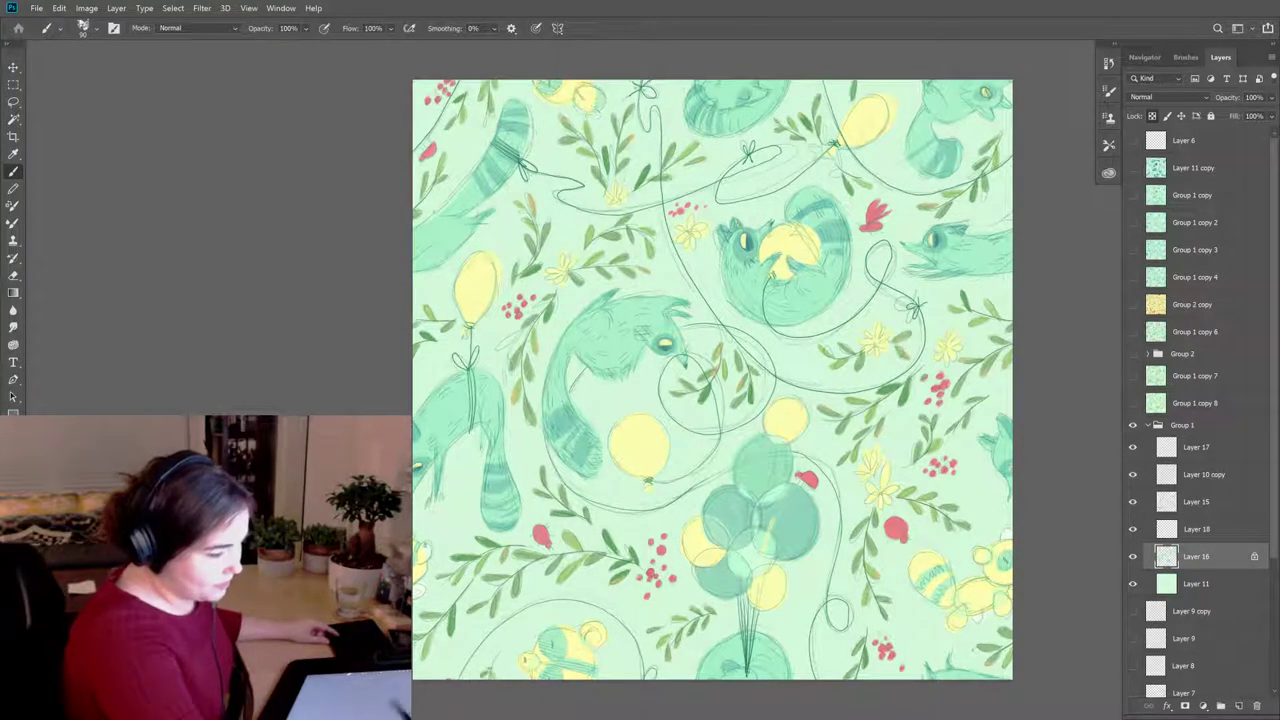
mouse_move(586, 616)
mouse_down()
mouse_move(607, 643)
mouse_move(650, 646)
mouse_up()
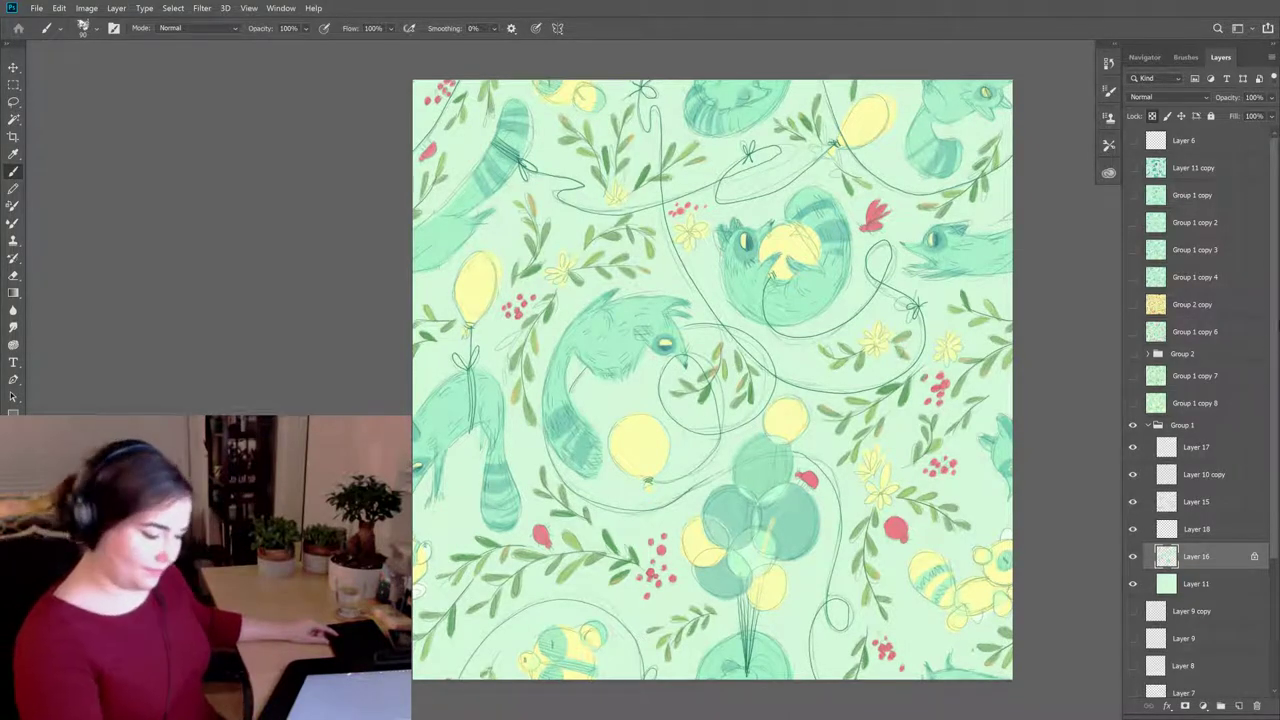
click(1134, 475)
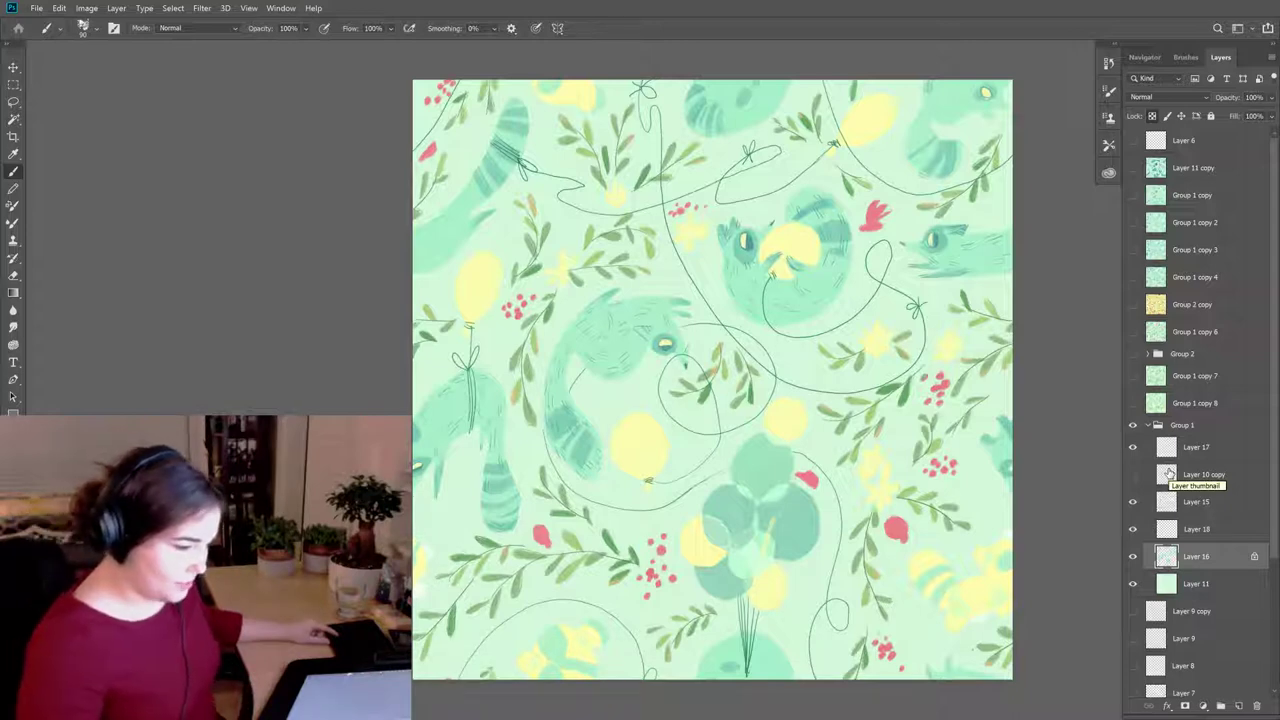
Step: Return to Layer 18 with the pencil brush and add fur strokes to the raccoon body at the pattern's upper-left edge
click(1133, 529)
click(1170, 535)
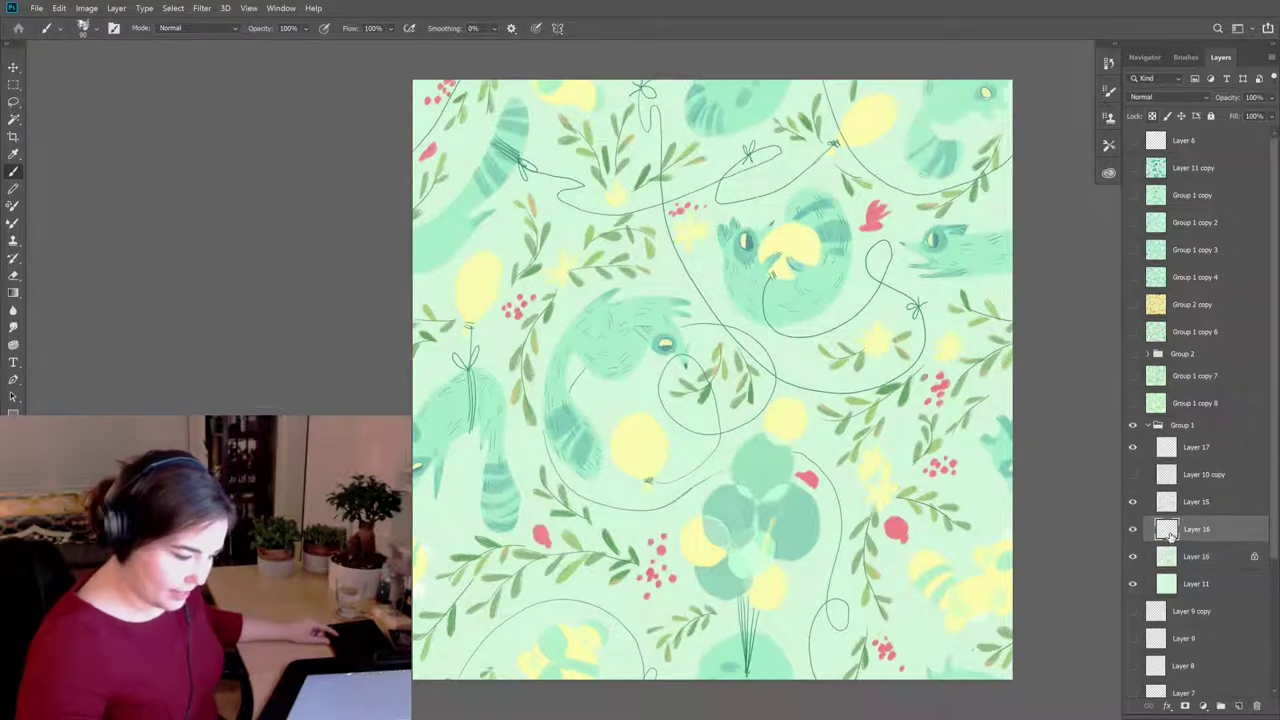
click(1185, 57)
click(1190, 196)
click(1232, 59)
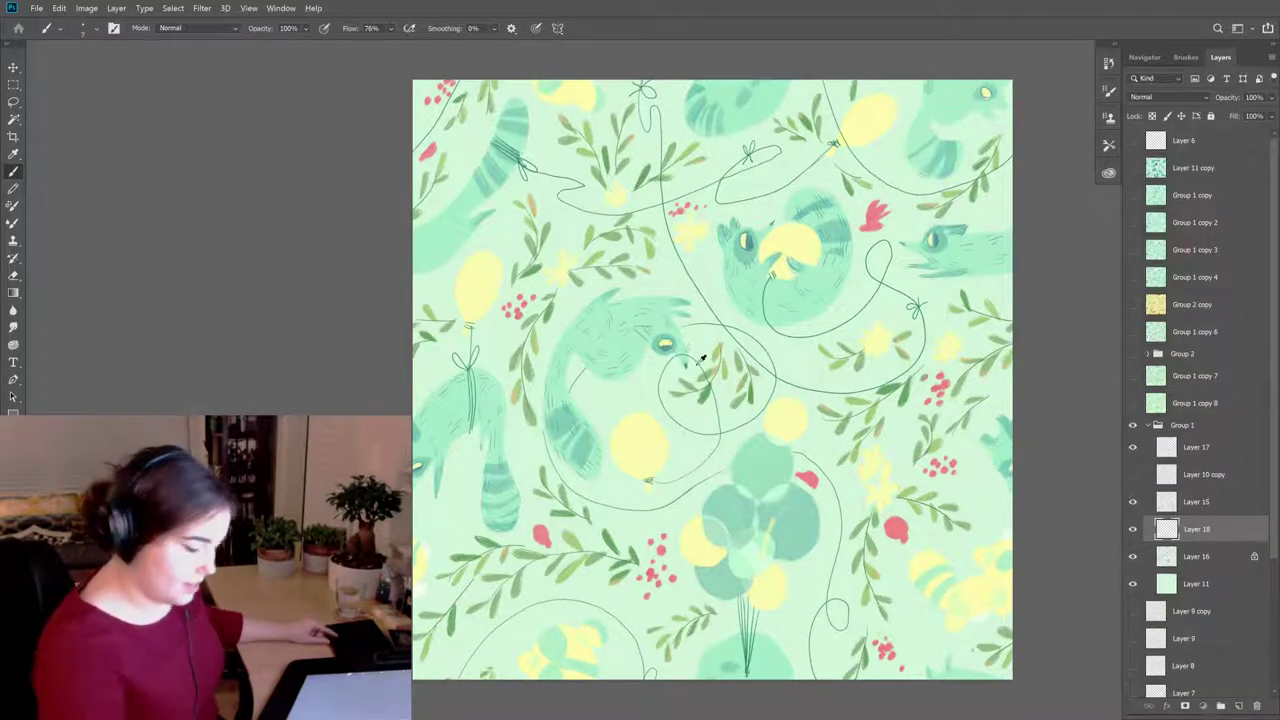
click(666, 338)
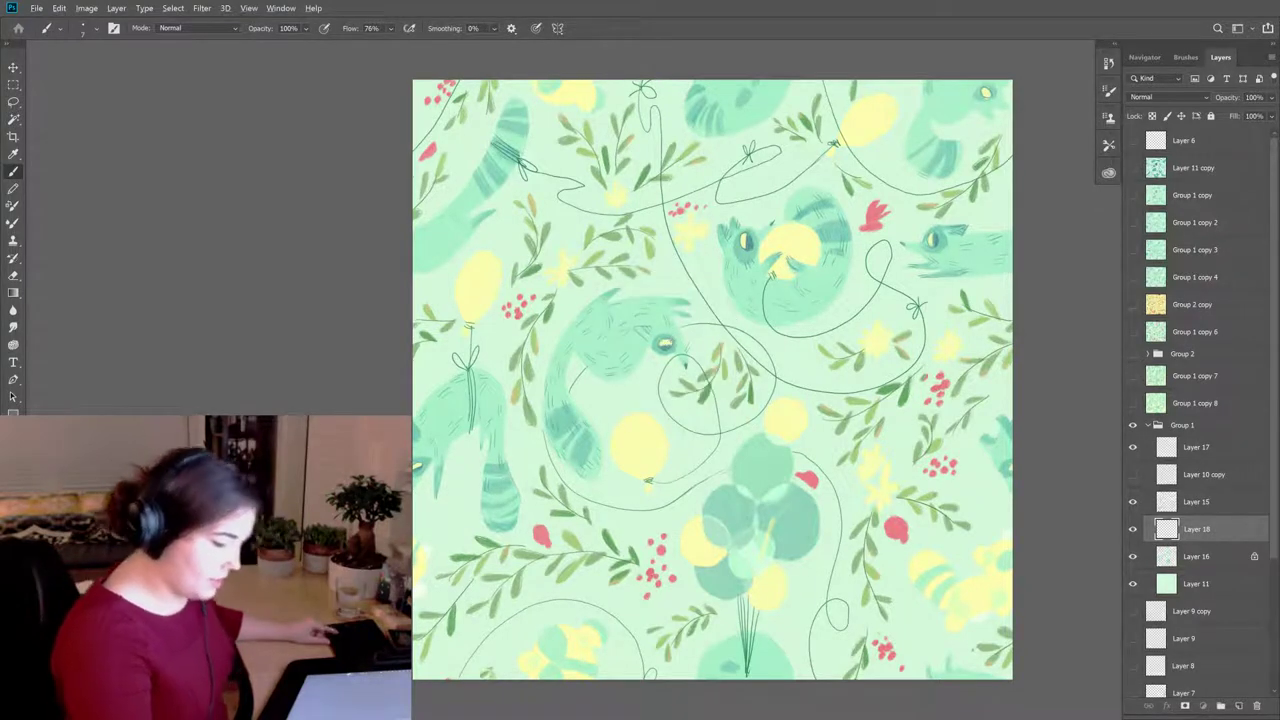
click(666, 340)
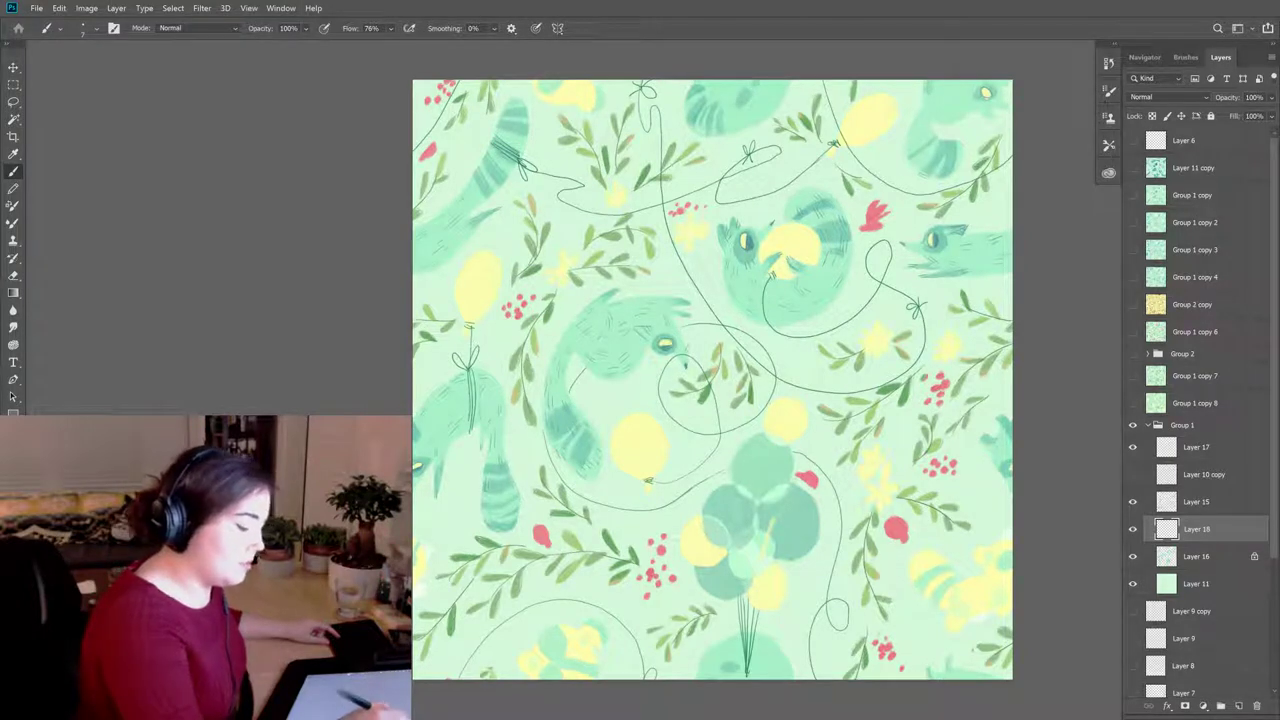
Step: Check the pattern's image size with the dimensions shown in inches, leaving the size unchanged
click(118, 9)
mouse_move(86, 9)
click(121, 94)
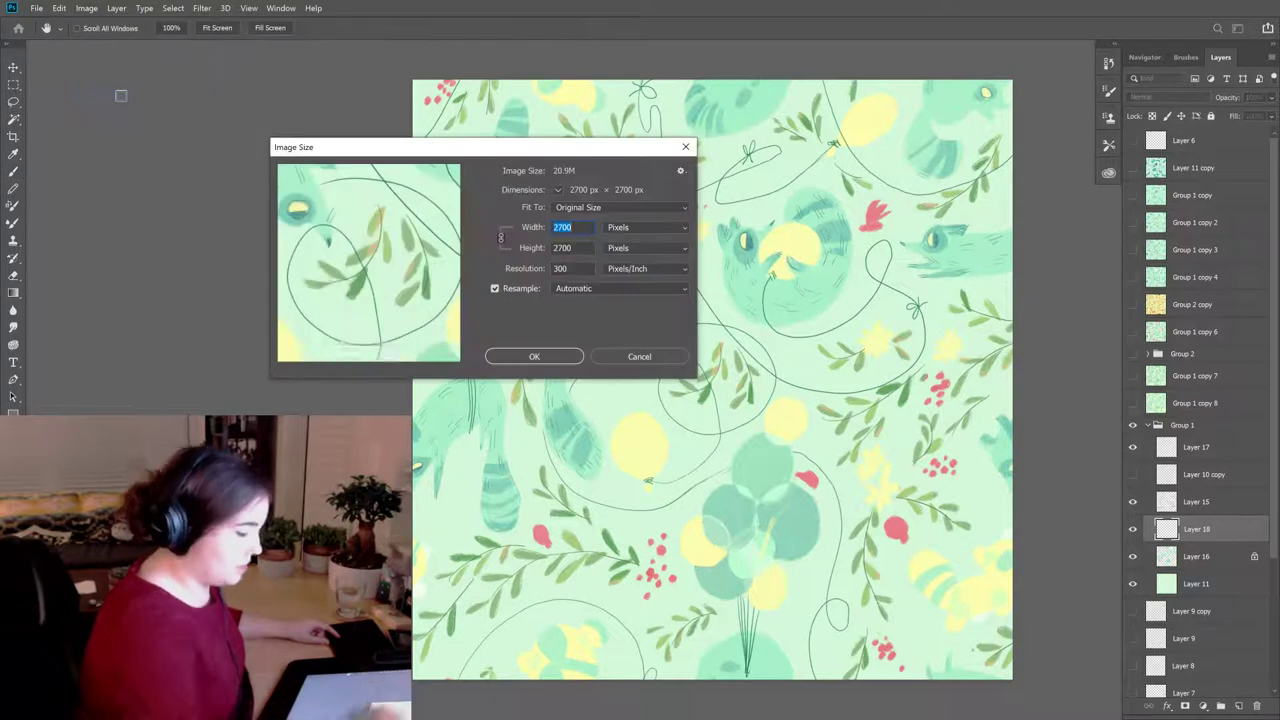
click(645, 227)
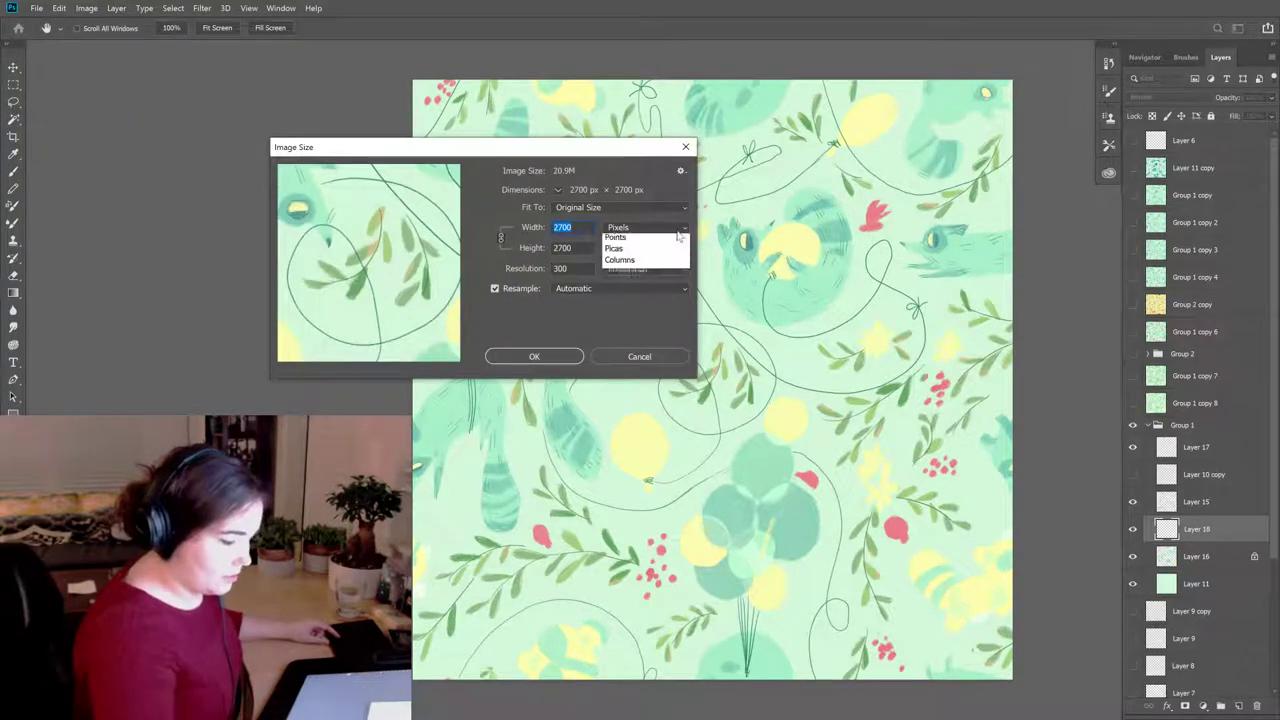
click(640, 250)
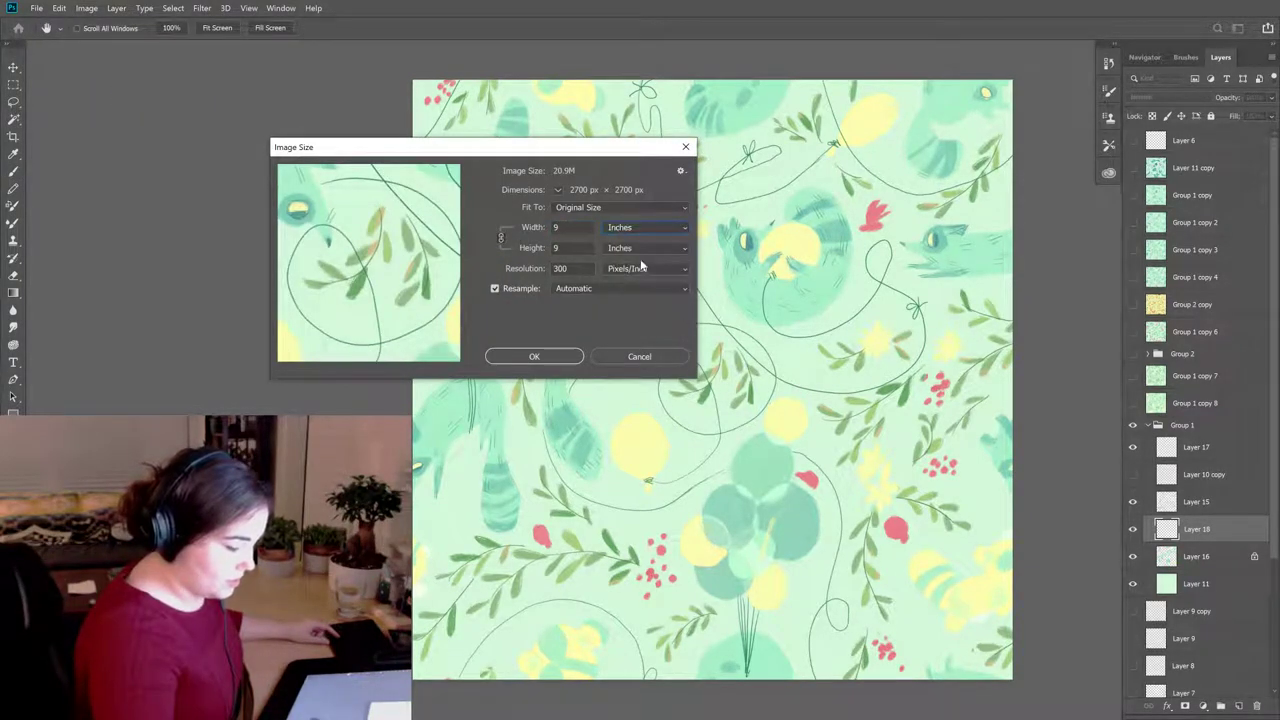
click(640, 357)
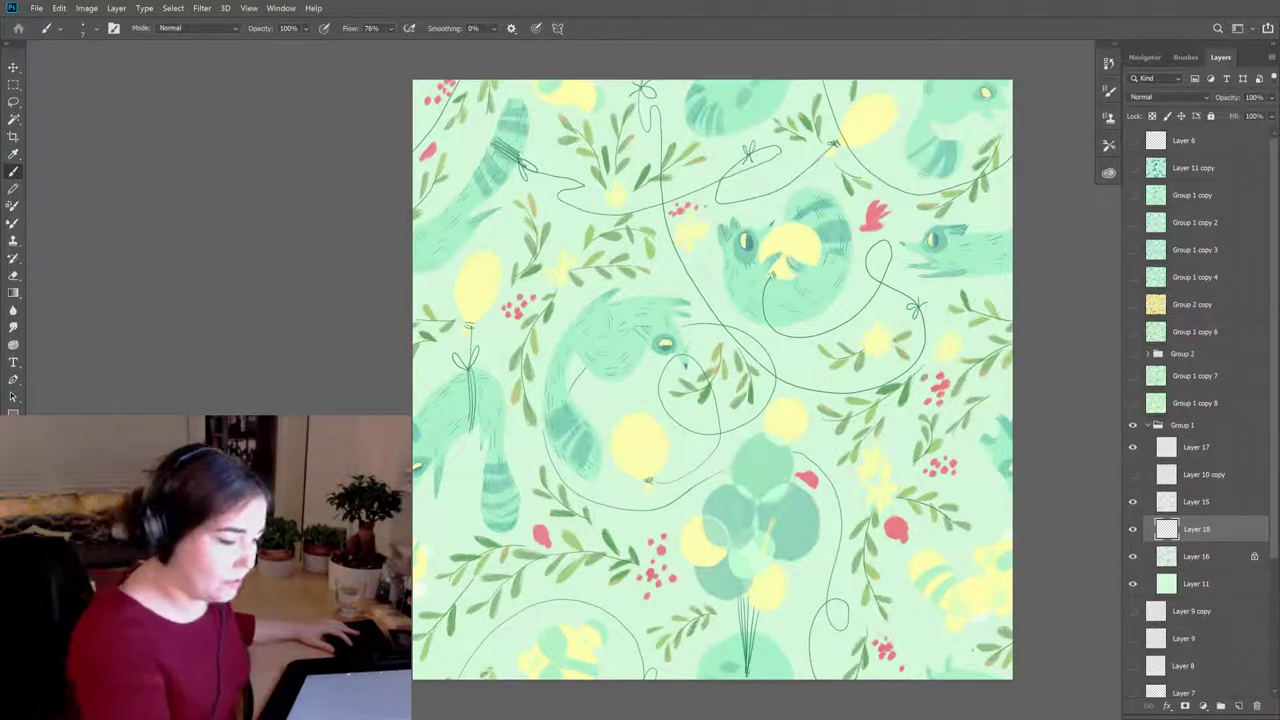
Step: On Layer 18, draw and clean up pencil face details and fur strokes on the raccoon in the pattern's upper-right corner
key(e)
key(b)
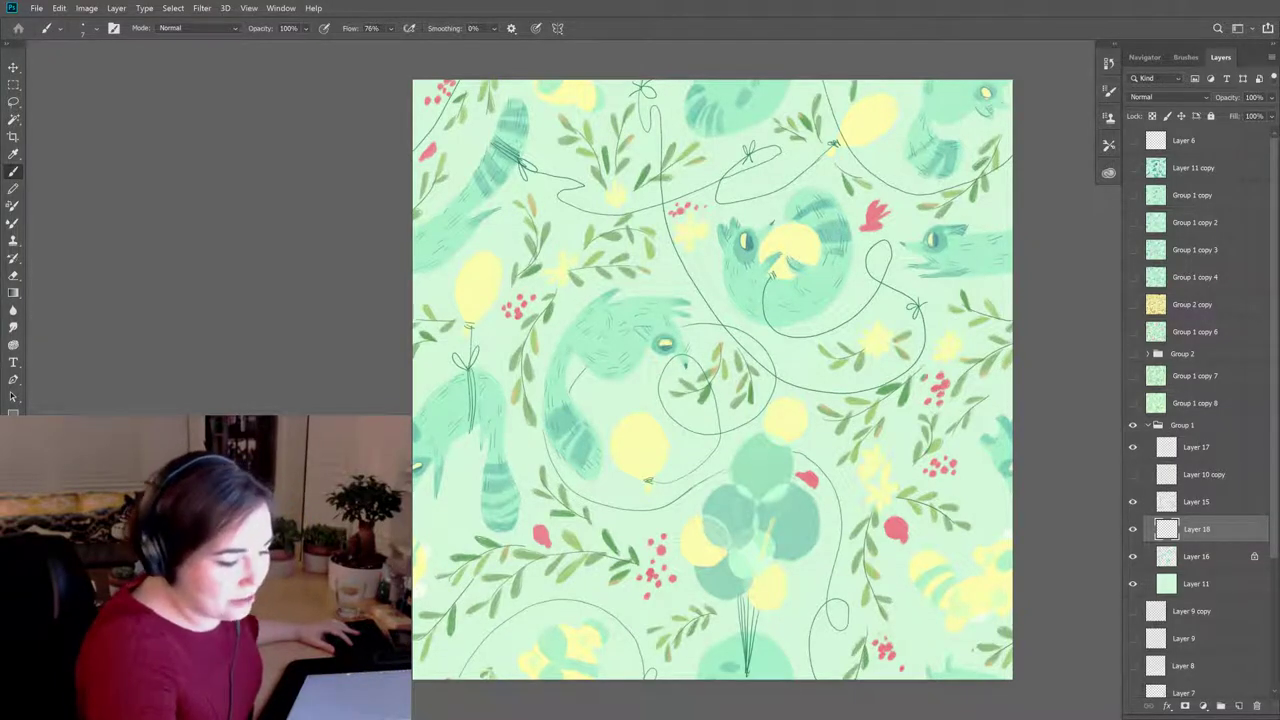
key(e)
key(b)
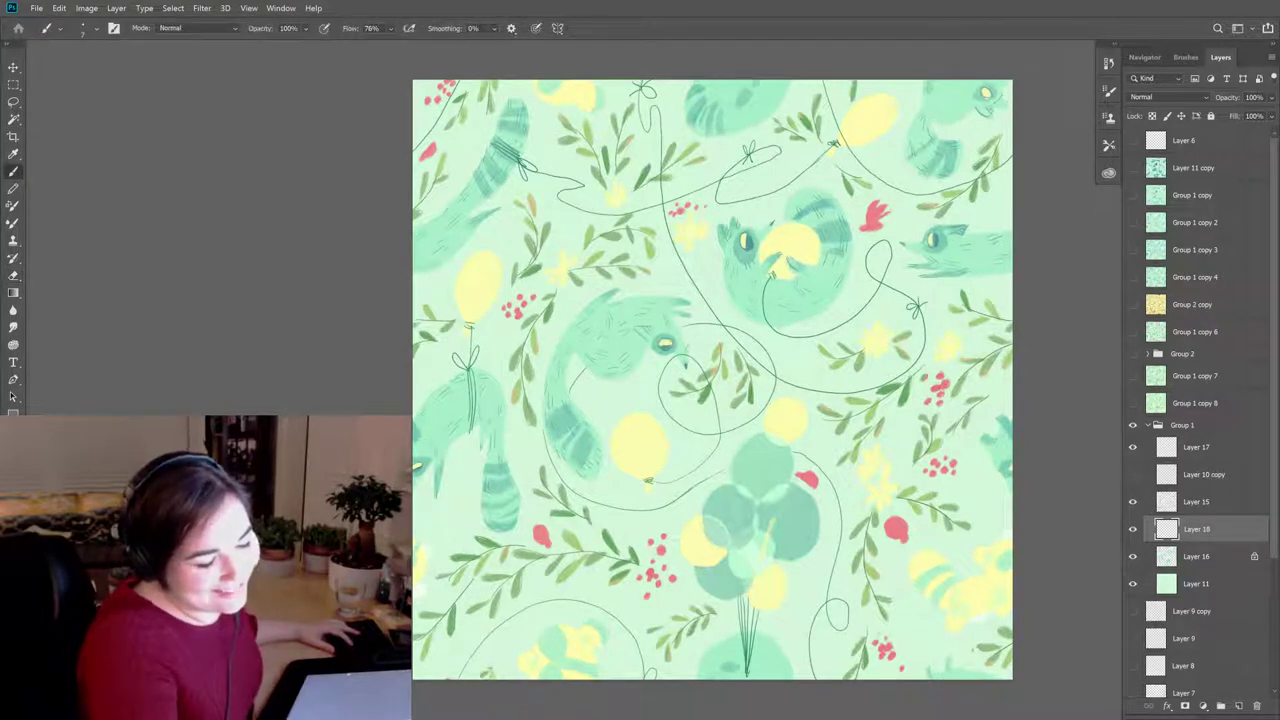
key(e)
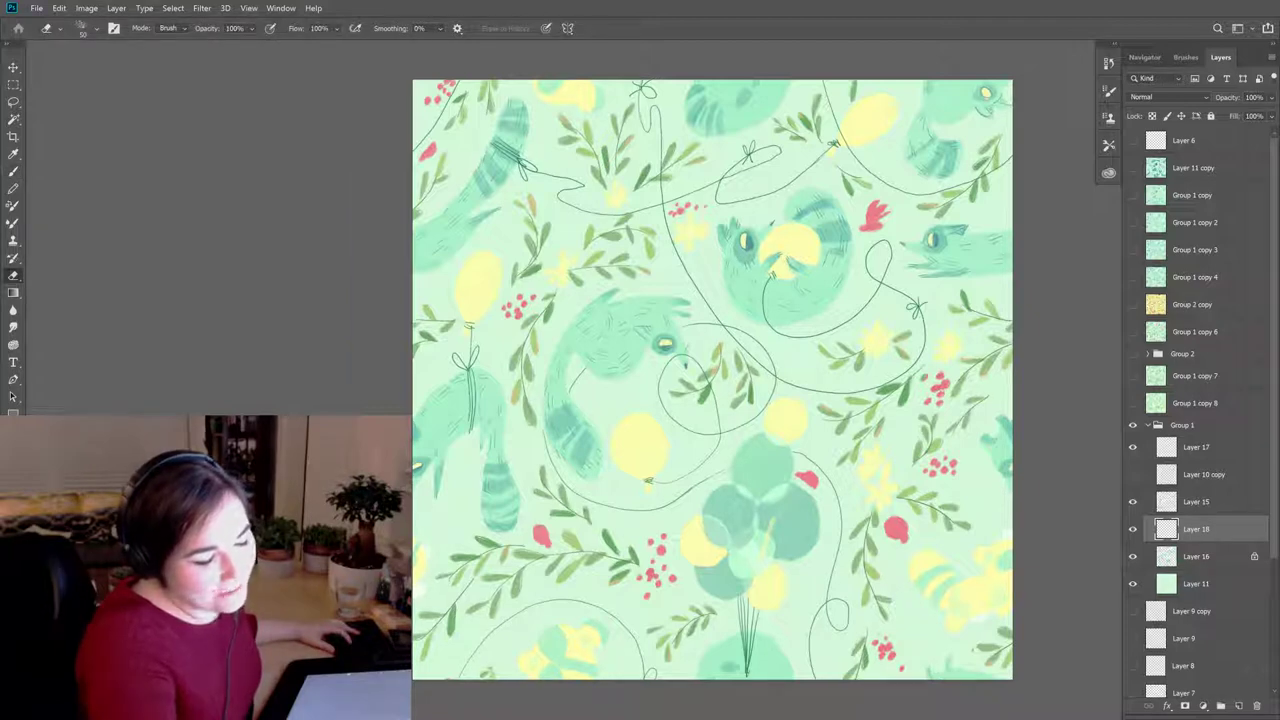
key(b)
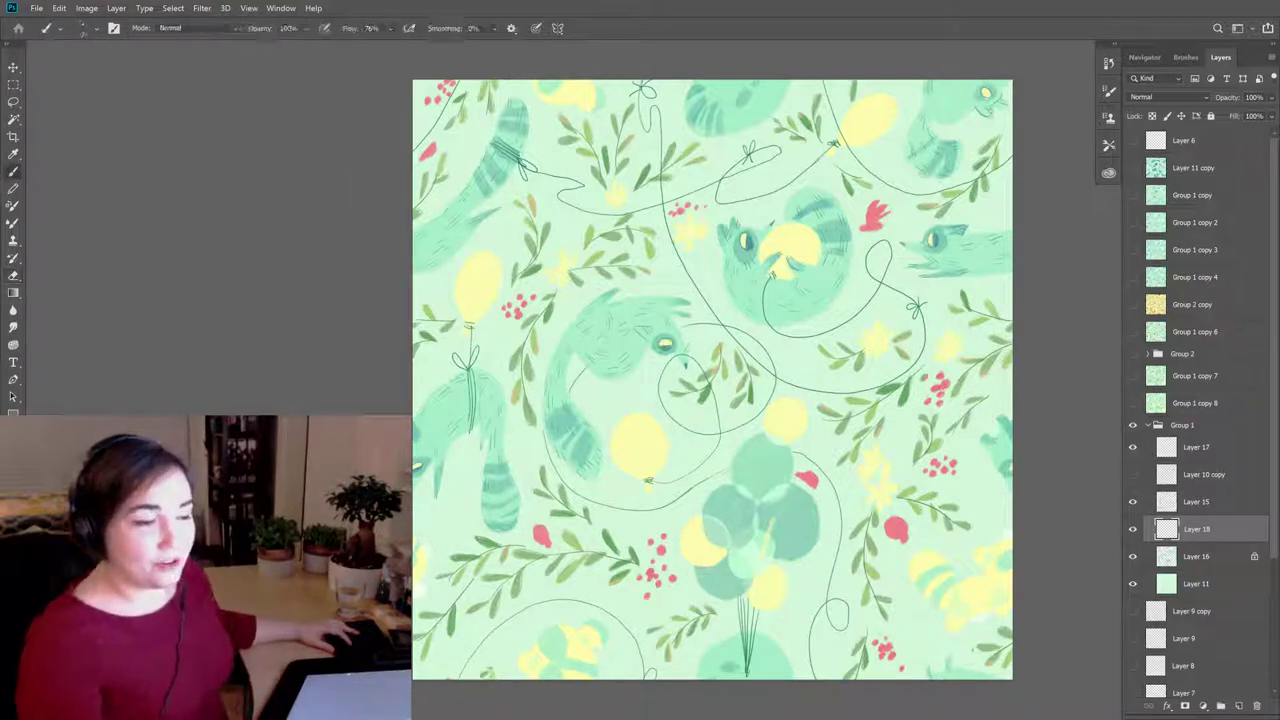
key(e)
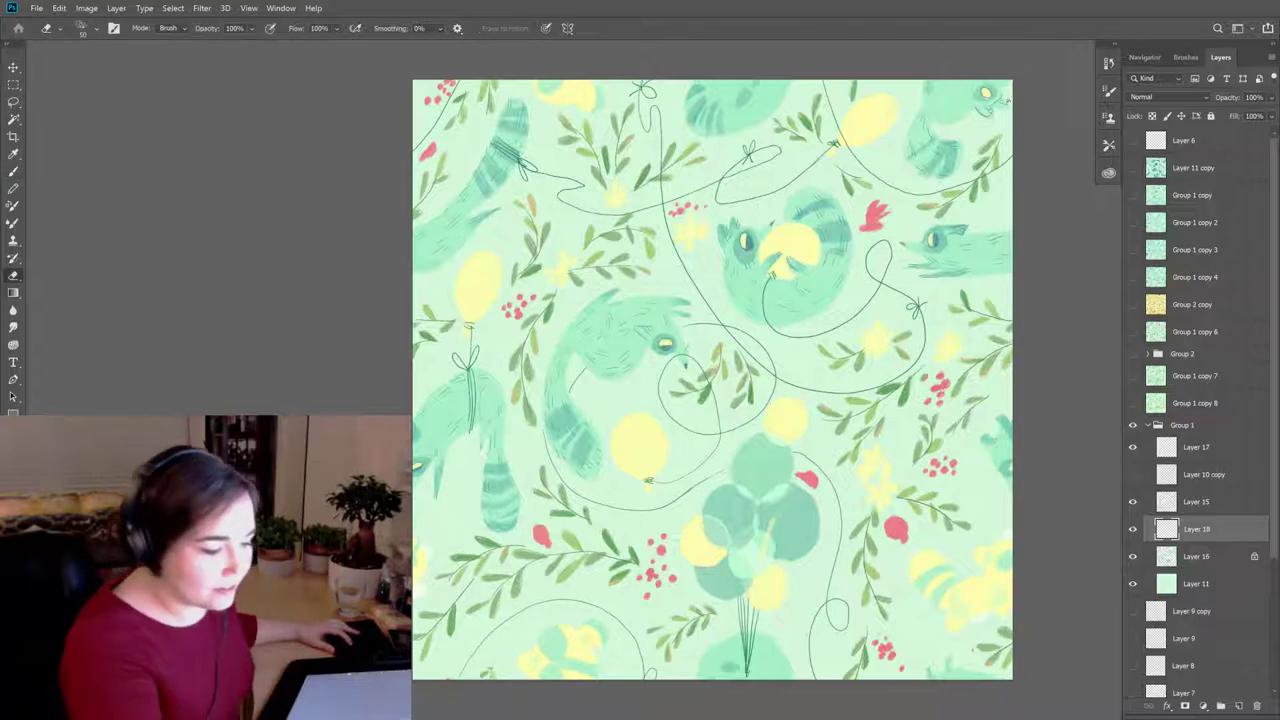
key(b)
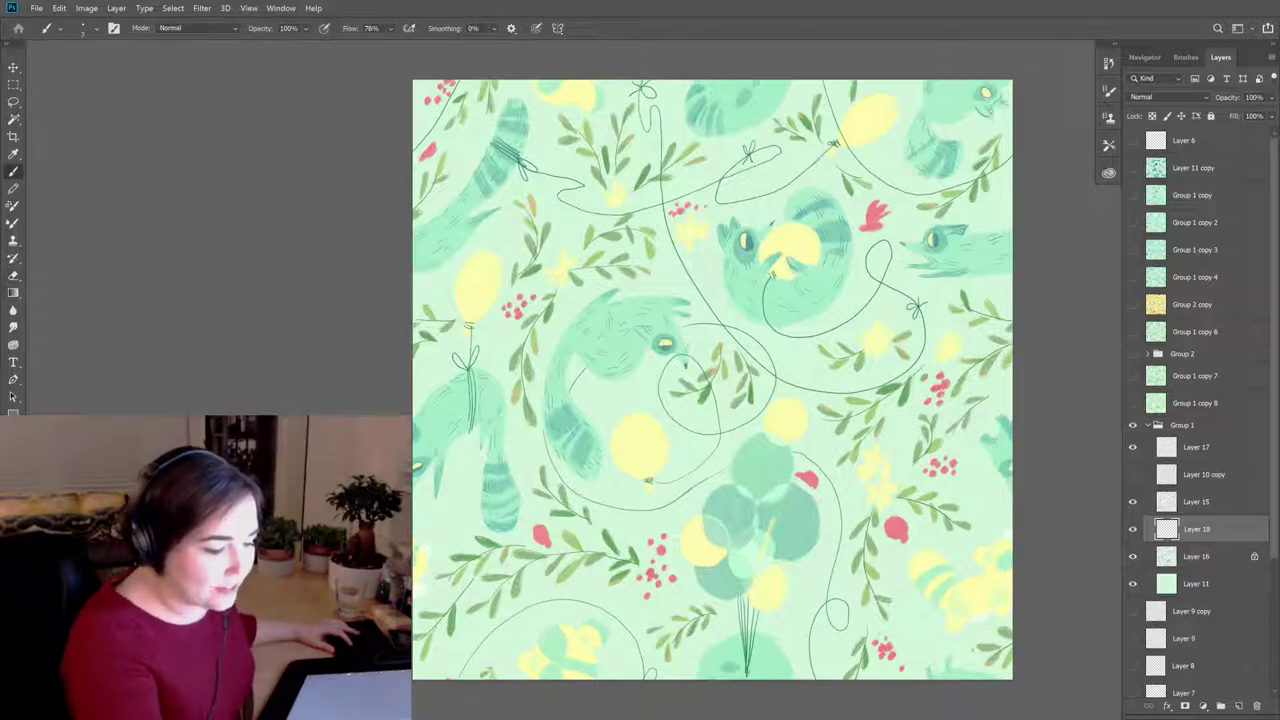
key(e)
key(b)
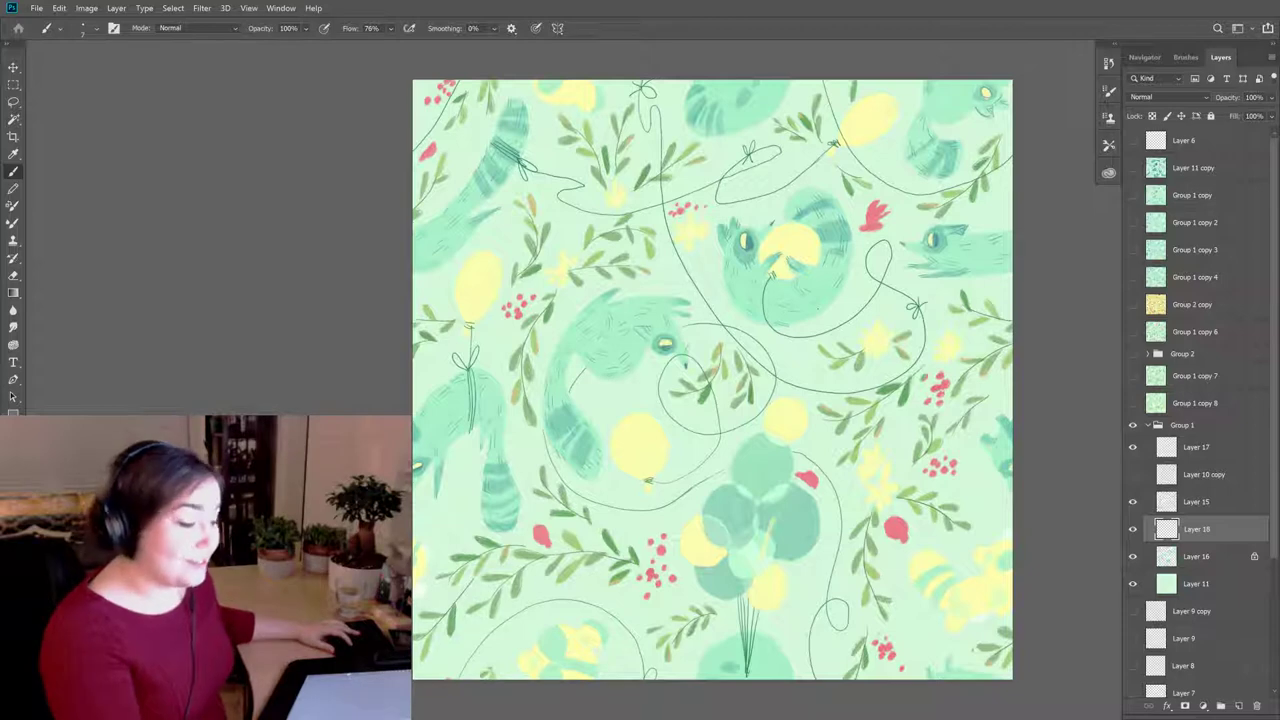
key(e)
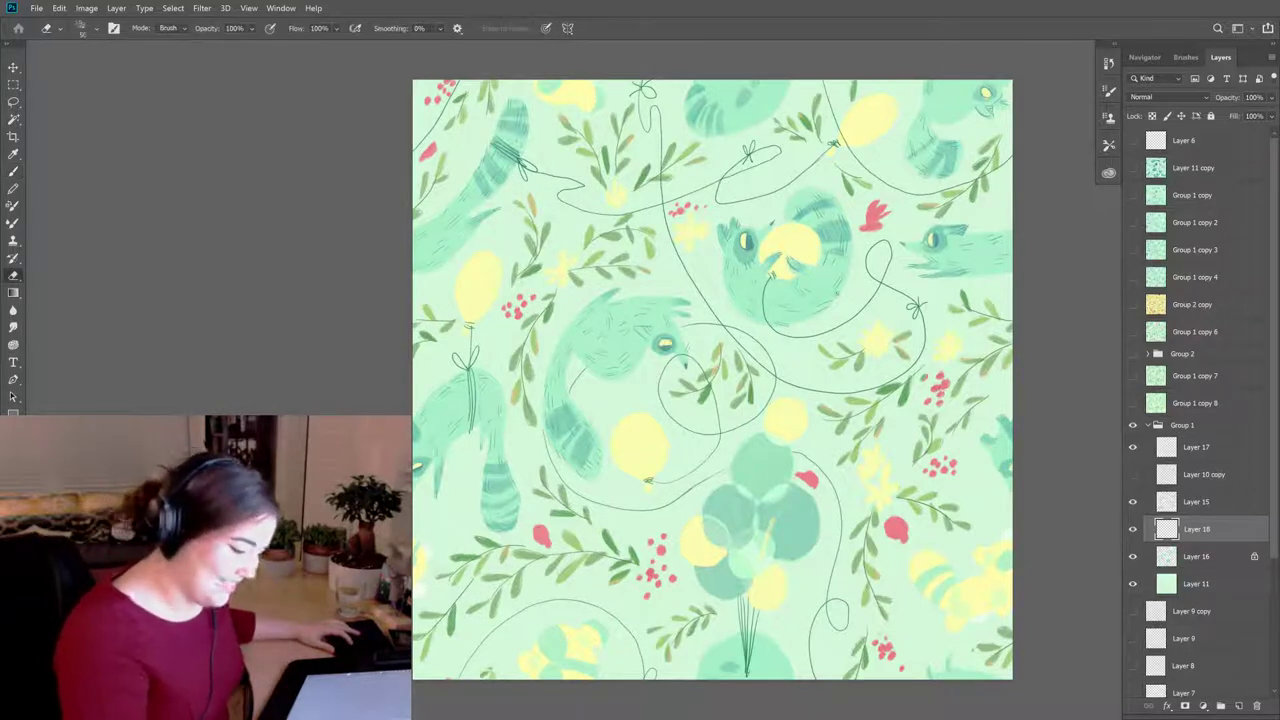
key(b)
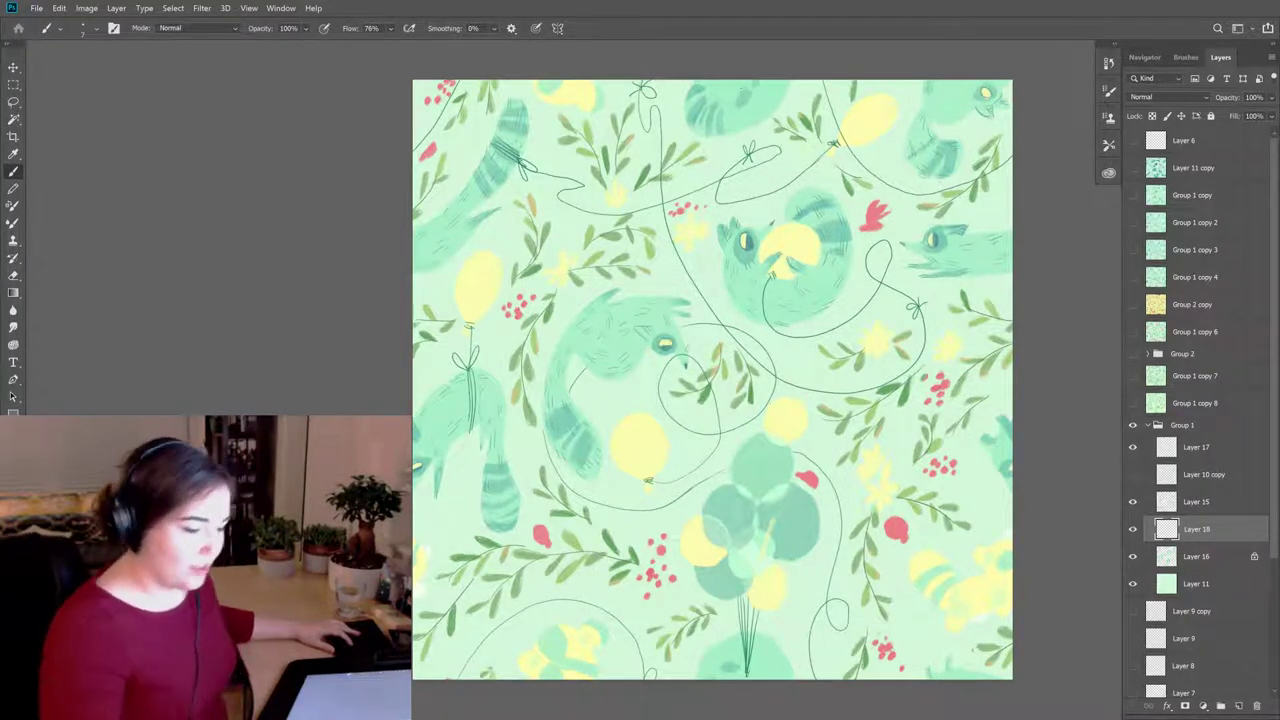
Step: Guided by the Layer 10 copy sketch, draw the pencil face and fur of the curled raccoon split across the top and bottom edges
click(1133, 474)
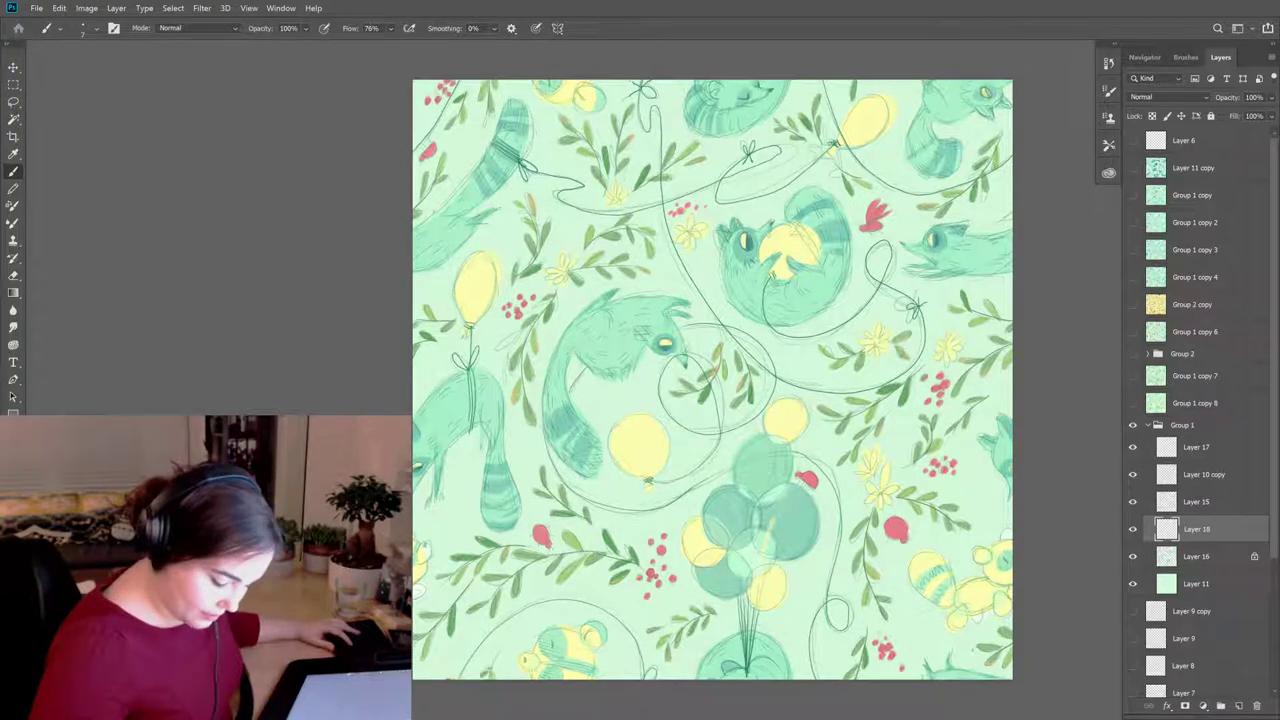
key(e)
key(b)
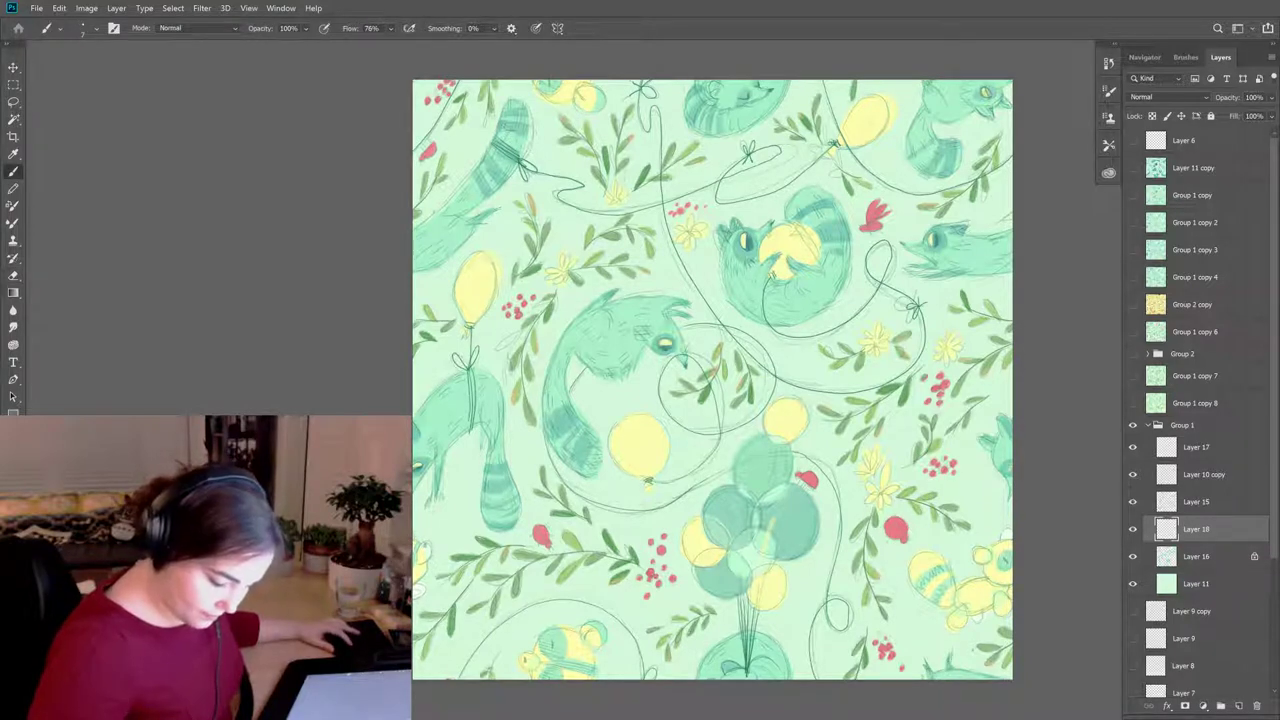
key(e)
key(b)
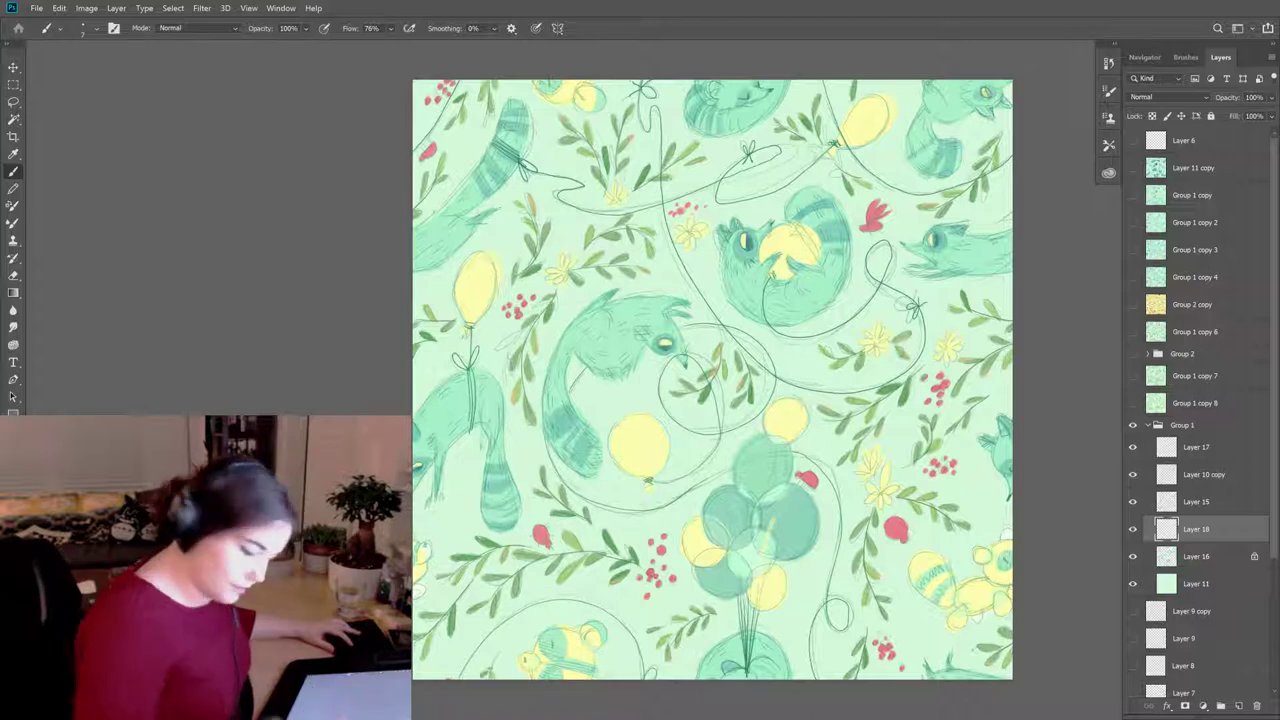
click(1133, 474)
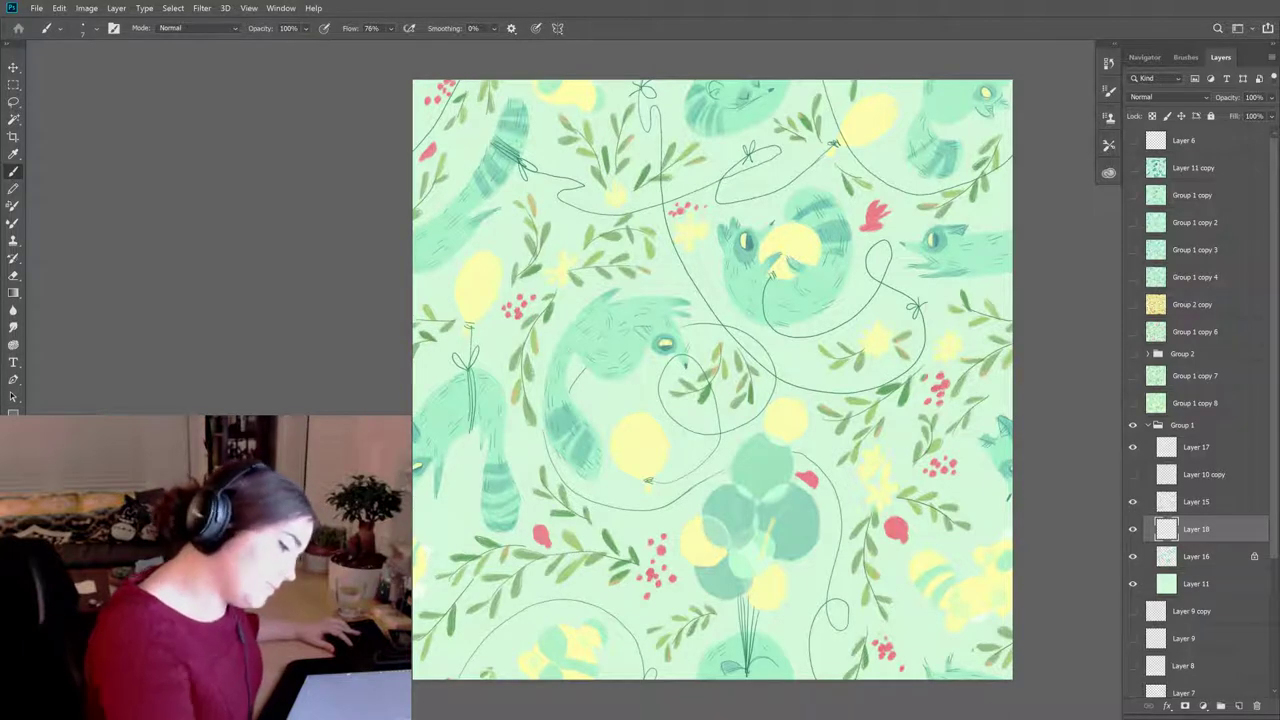
click(1133, 474)
click(1133, 474)
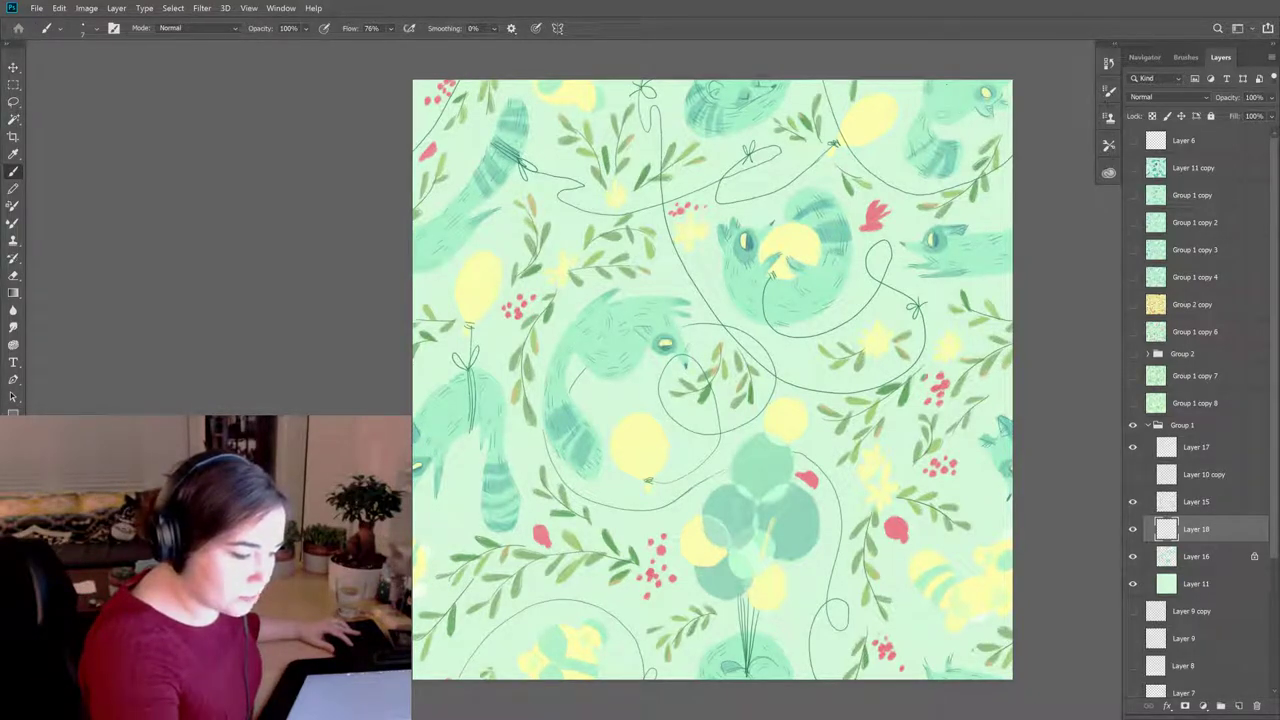
Step: Add pencil eyes, noses and ear strokes to the small yellow raccoons at the bottom edge and lower right
key(e)
key(b)
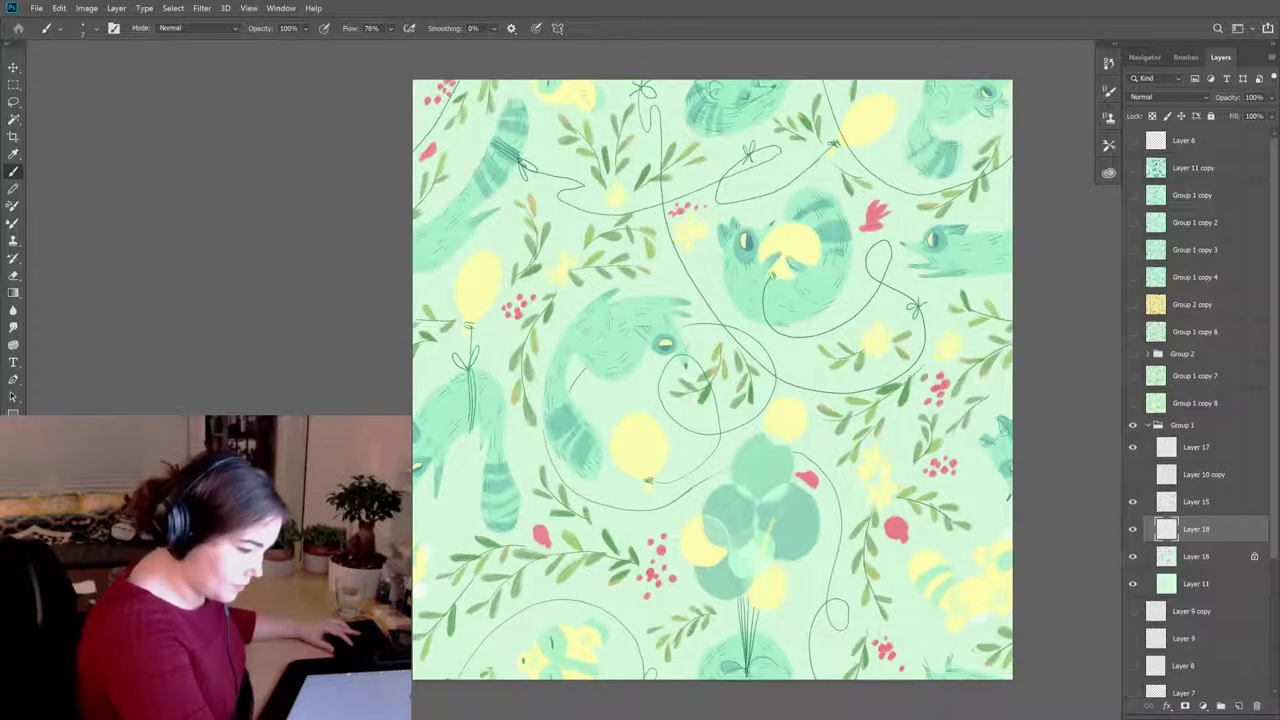
key(e)
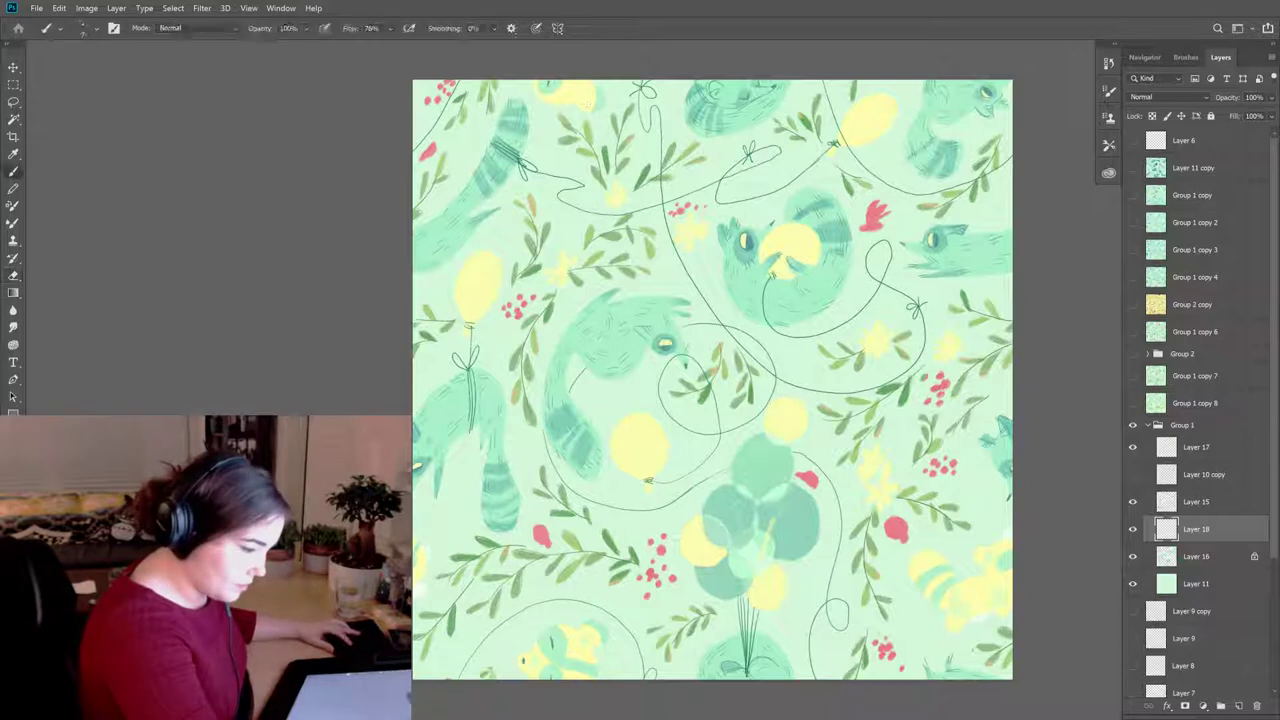
key(b)
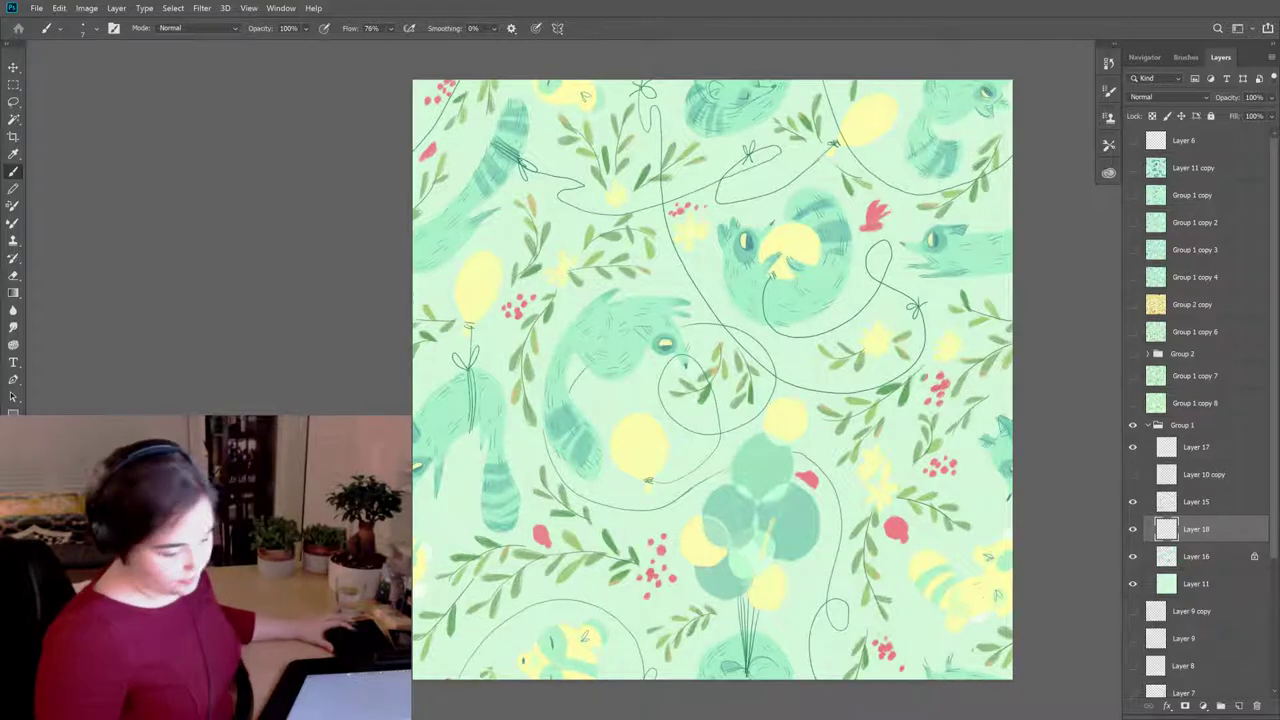
key(e)
key(b)
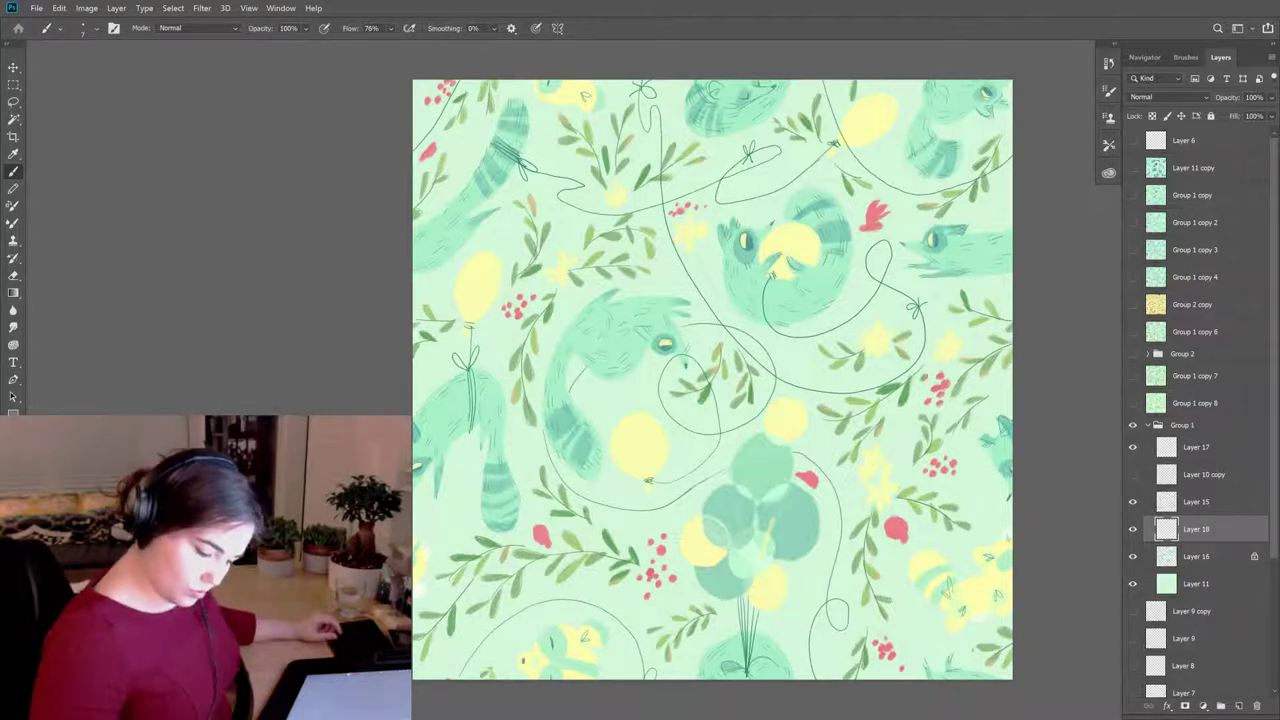
Step: Using the Layer 10 copy sketch as a guide, refine the pencil details on the lower-right yellow raccoon's face and body
click(1133, 475)
click(1134, 476)
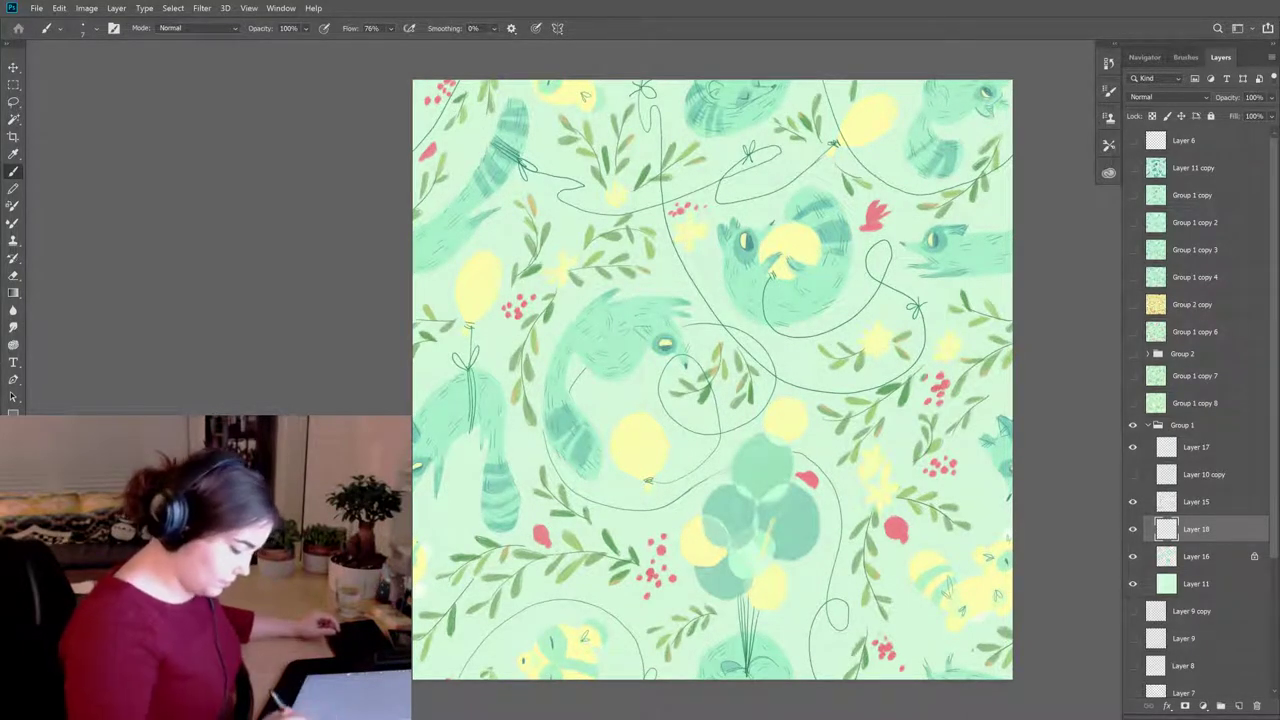
click(1133, 475)
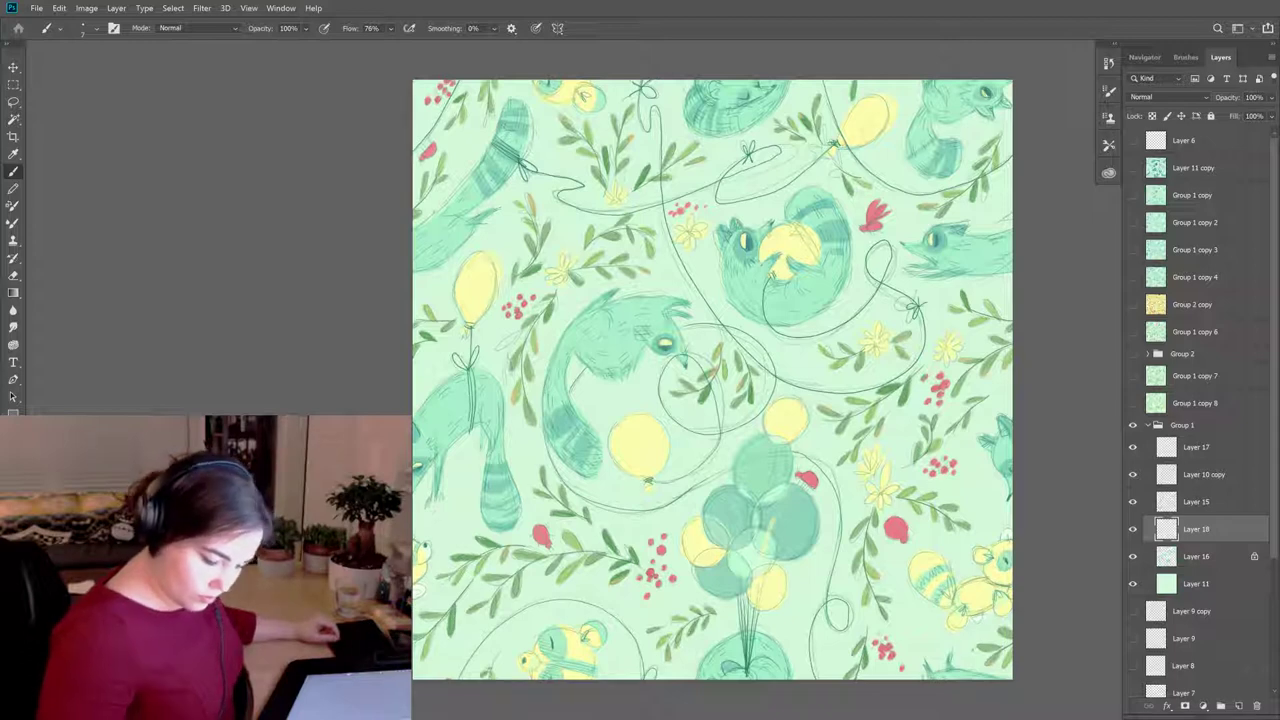
click(1133, 474)
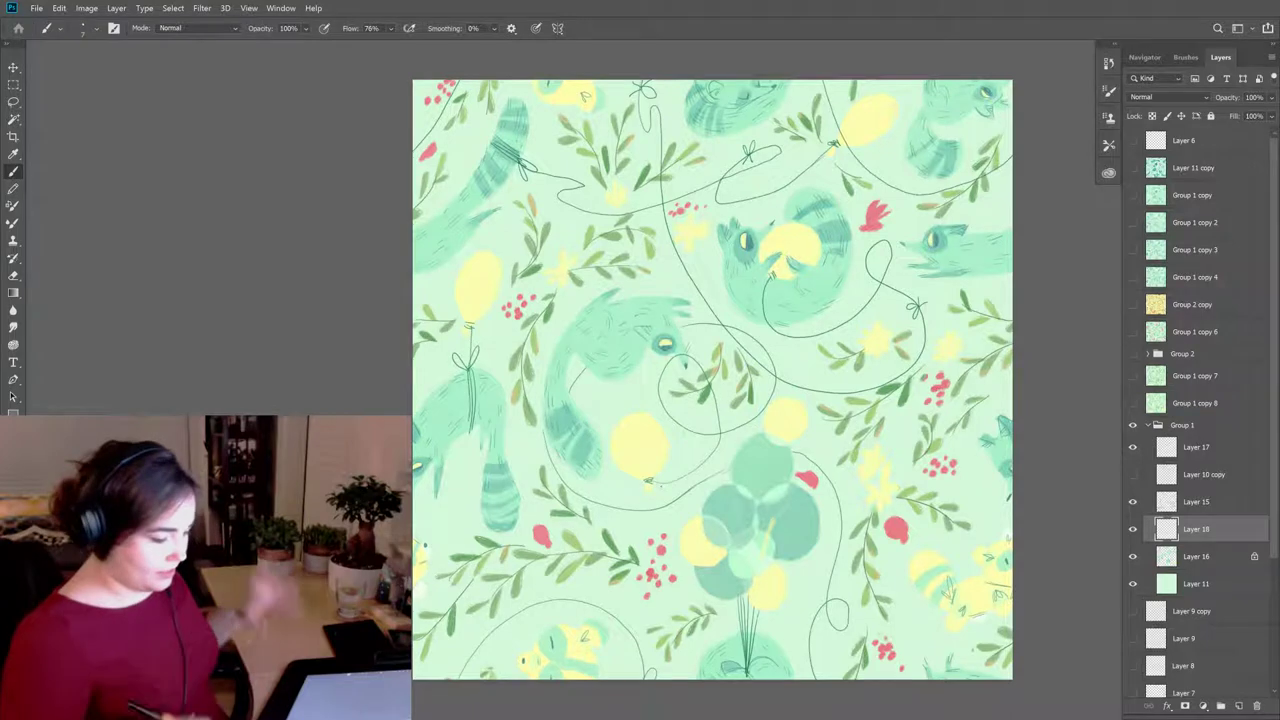
Step: Review what each layer holds by toggling the Layer 10 copy sketch and the Layer 17 balloon strings
click(1192, 566)
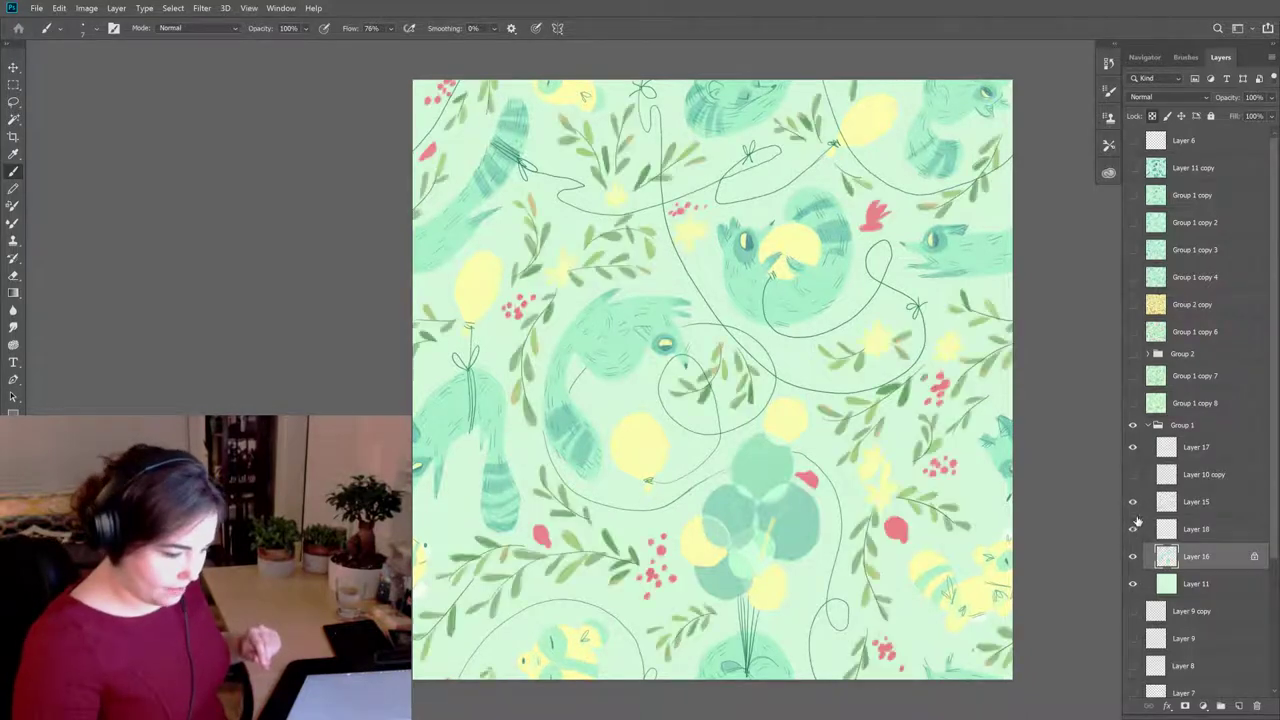
click(1180, 503)
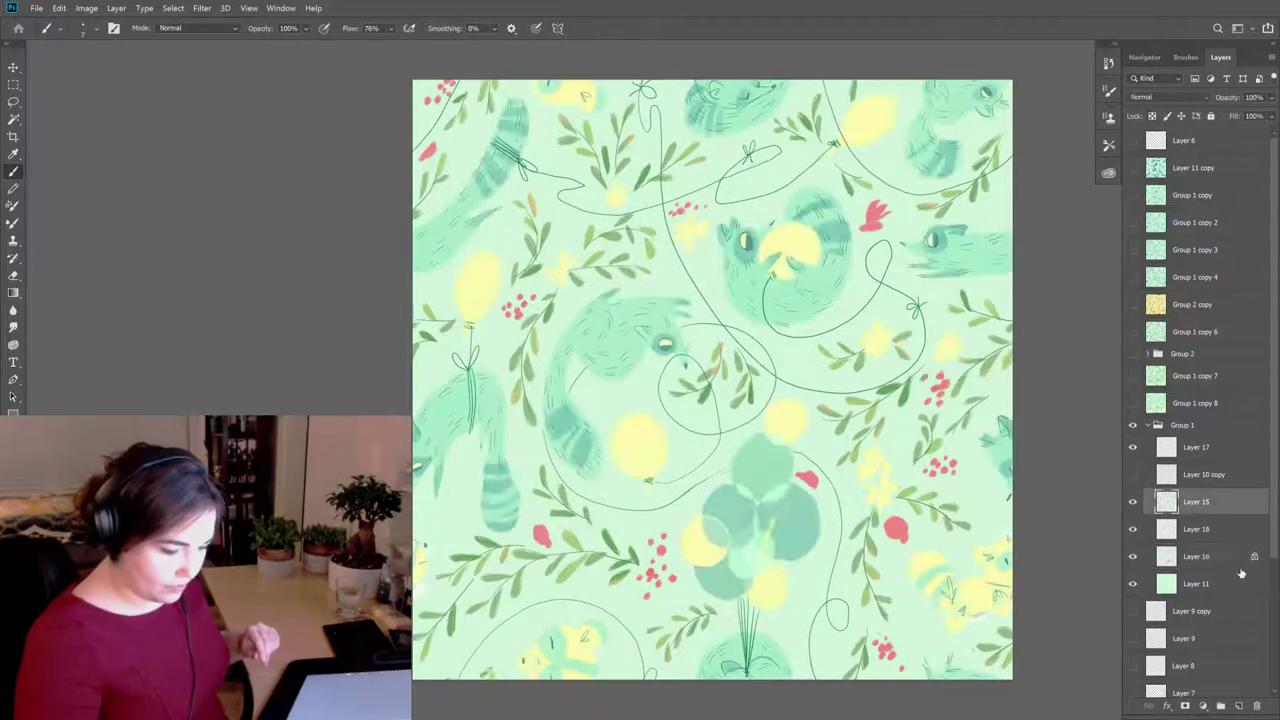
click(1133, 474)
click(1133, 474)
click(1133, 447)
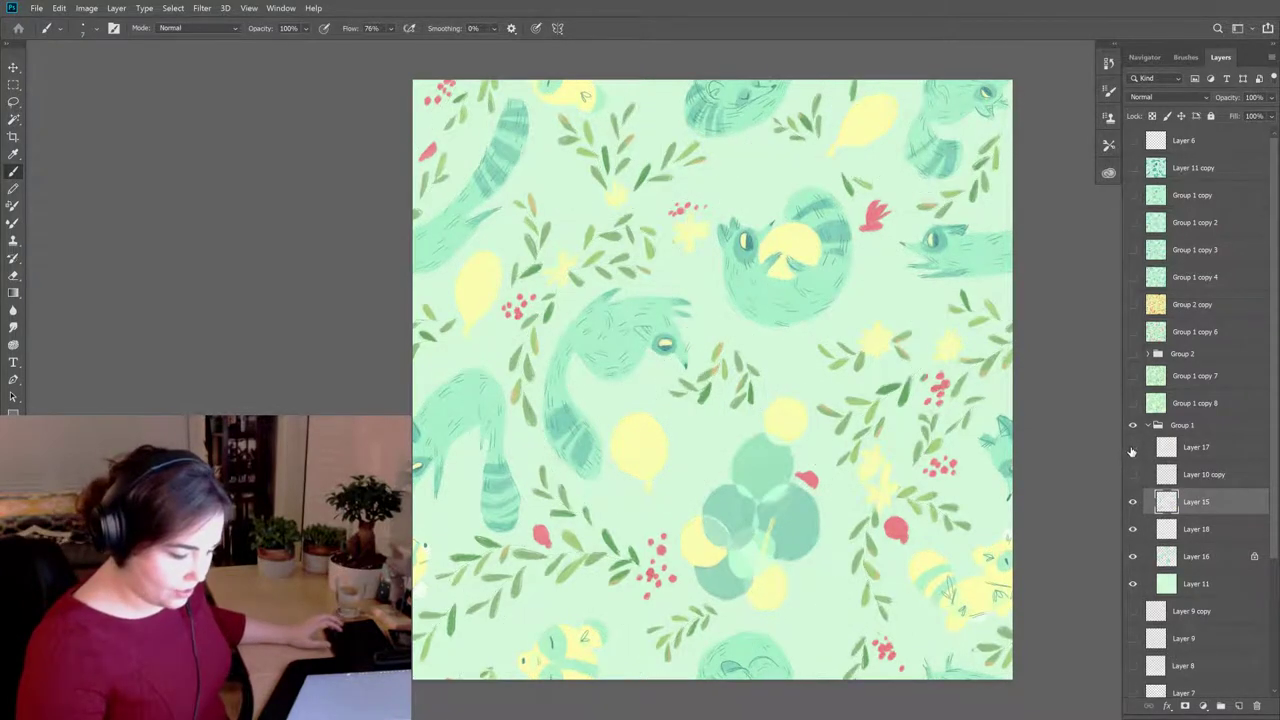
click(1133, 447)
Step: Show the Layer 10 copy sketch and check the Layer 11 background by hiding and showing it
click(1133, 474)
click(1176, 449)
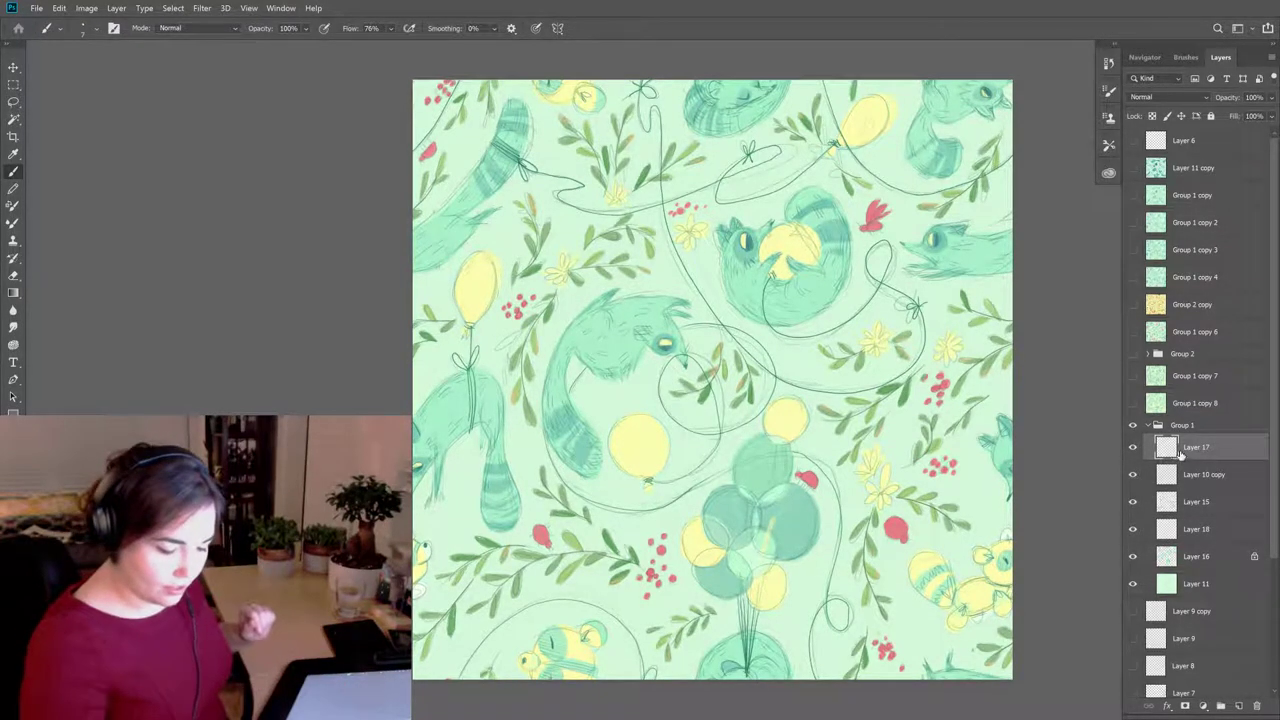
click(1190, 556)
click(1133, 583)
click(1133, 583)
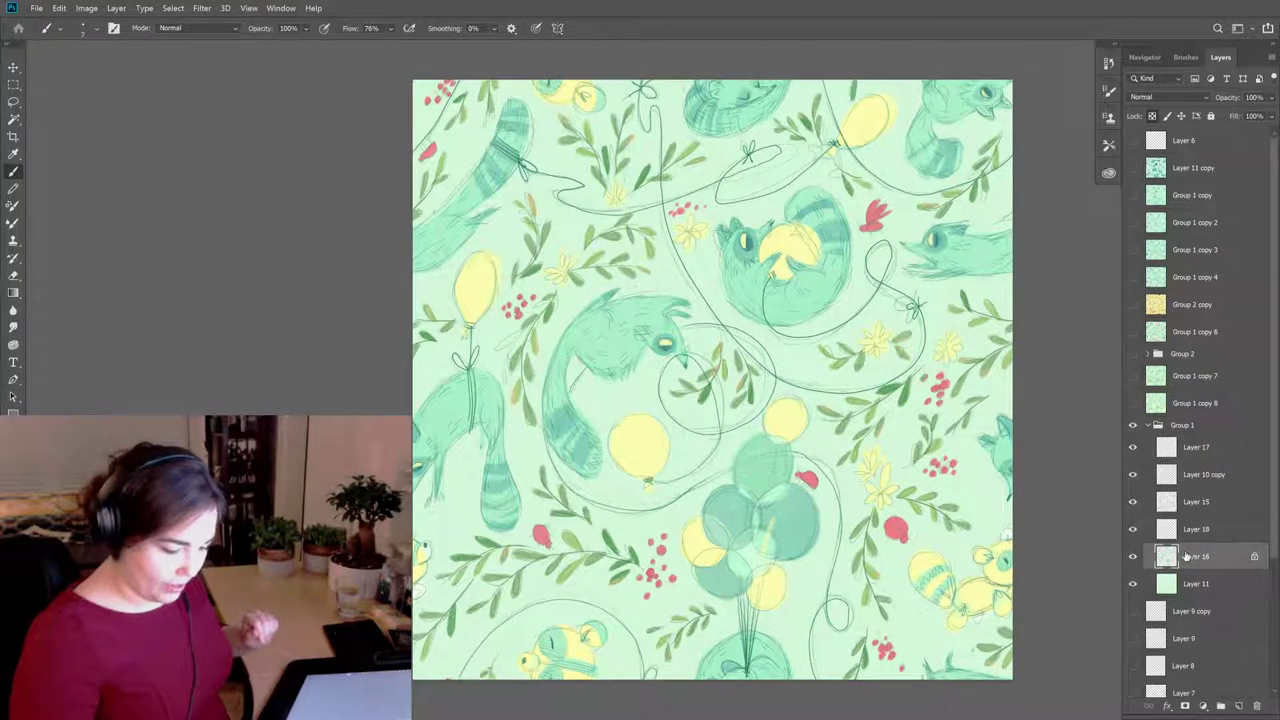
Step: Apply the Offset filter to Layer 17 with +1392 pixels right, +1082 pixels down and wrap-around for undefined areas
click(1195, 448)
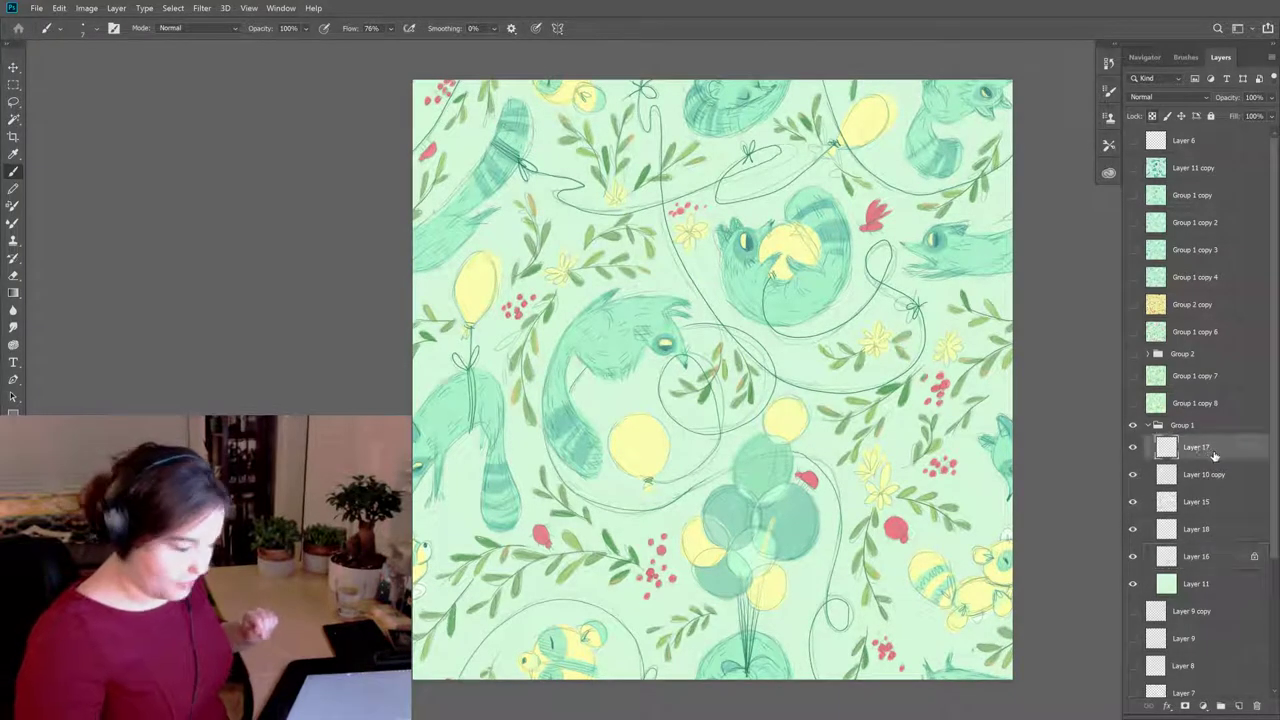
click(202, 8)
mouse_move(290, 260)
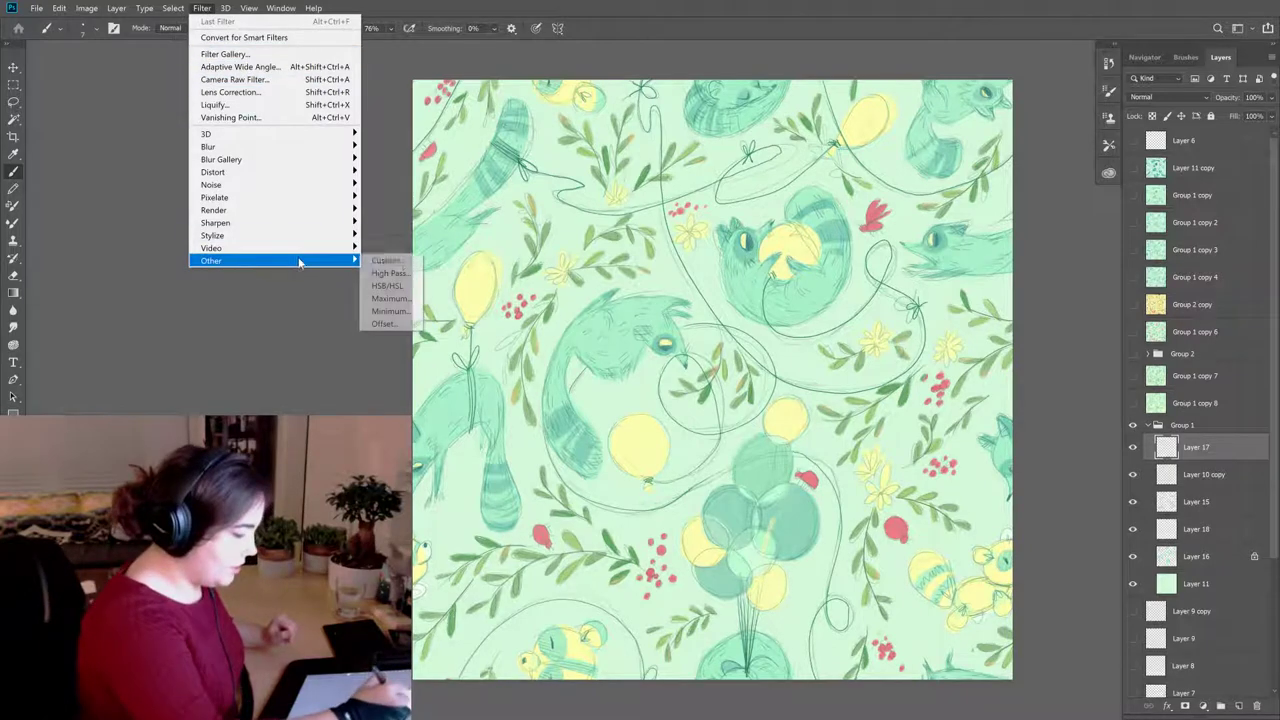
click(405, 323)
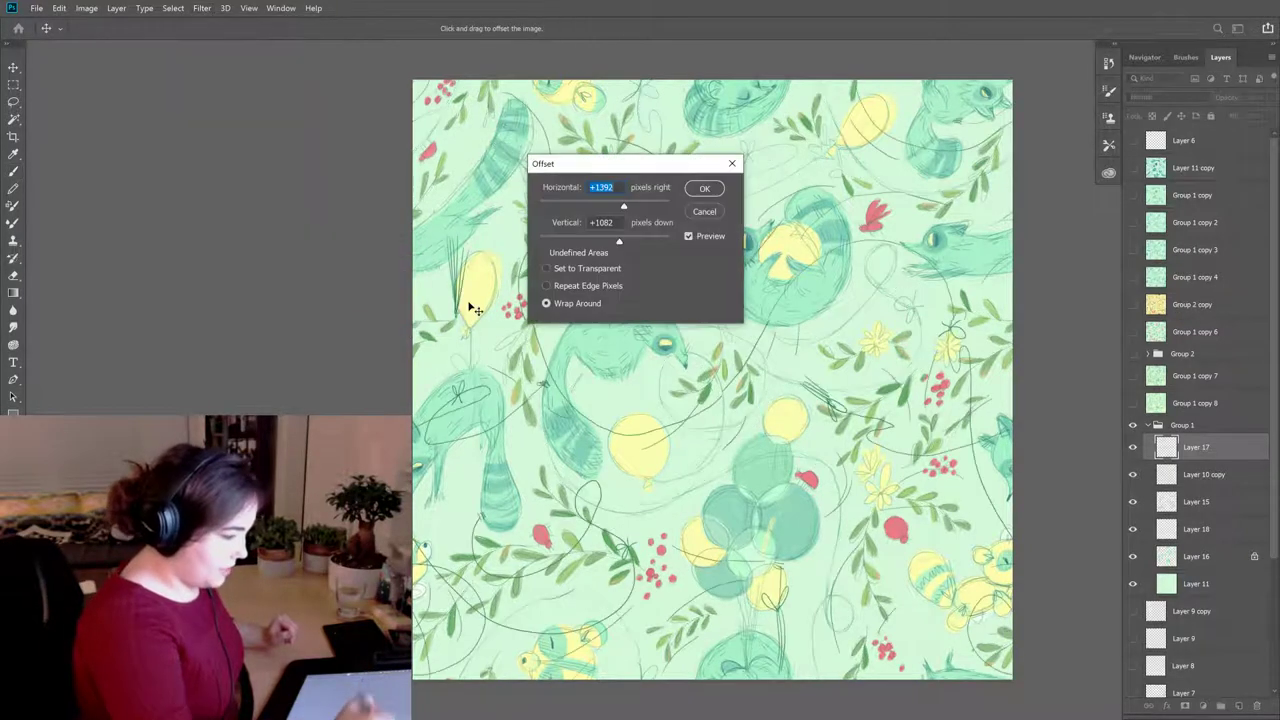
click(705, 189)
key(b)
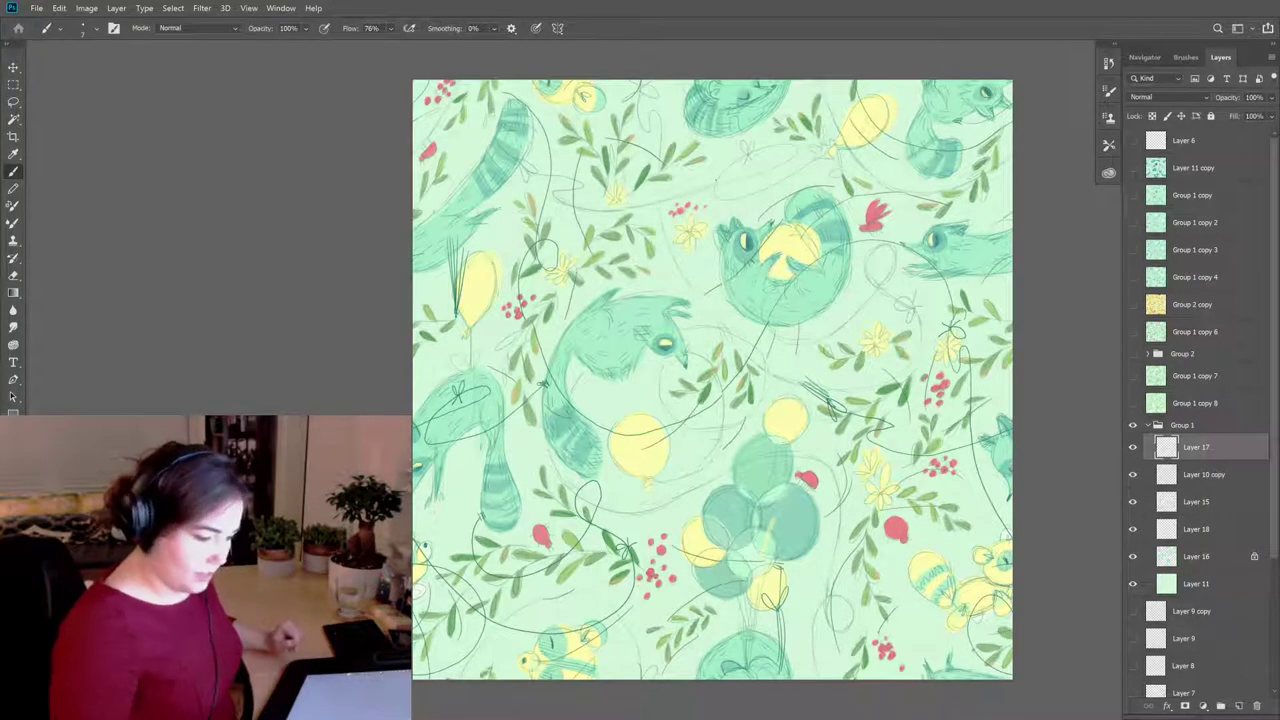
Step: Repeat the last Offset filter on Layer 17 and on the Layer 10 copy sketch
click(201, 9)
mouse_move(222, 10)
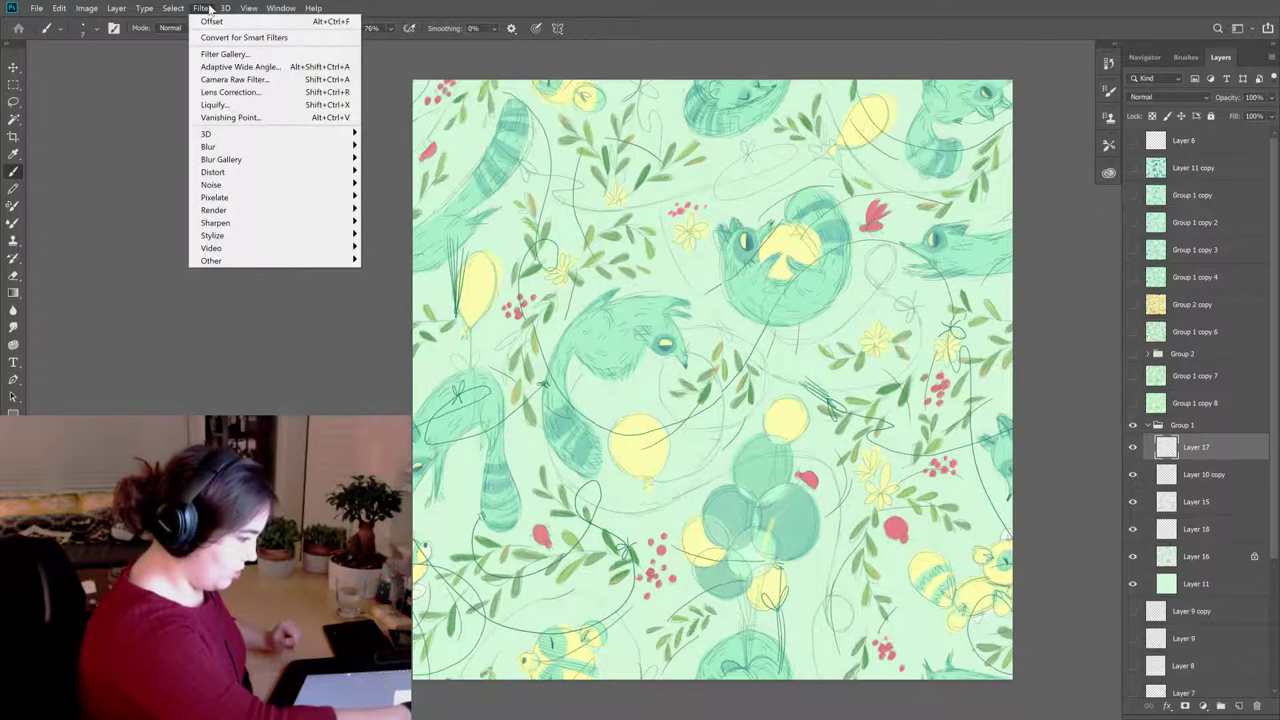
click(1191, 484)
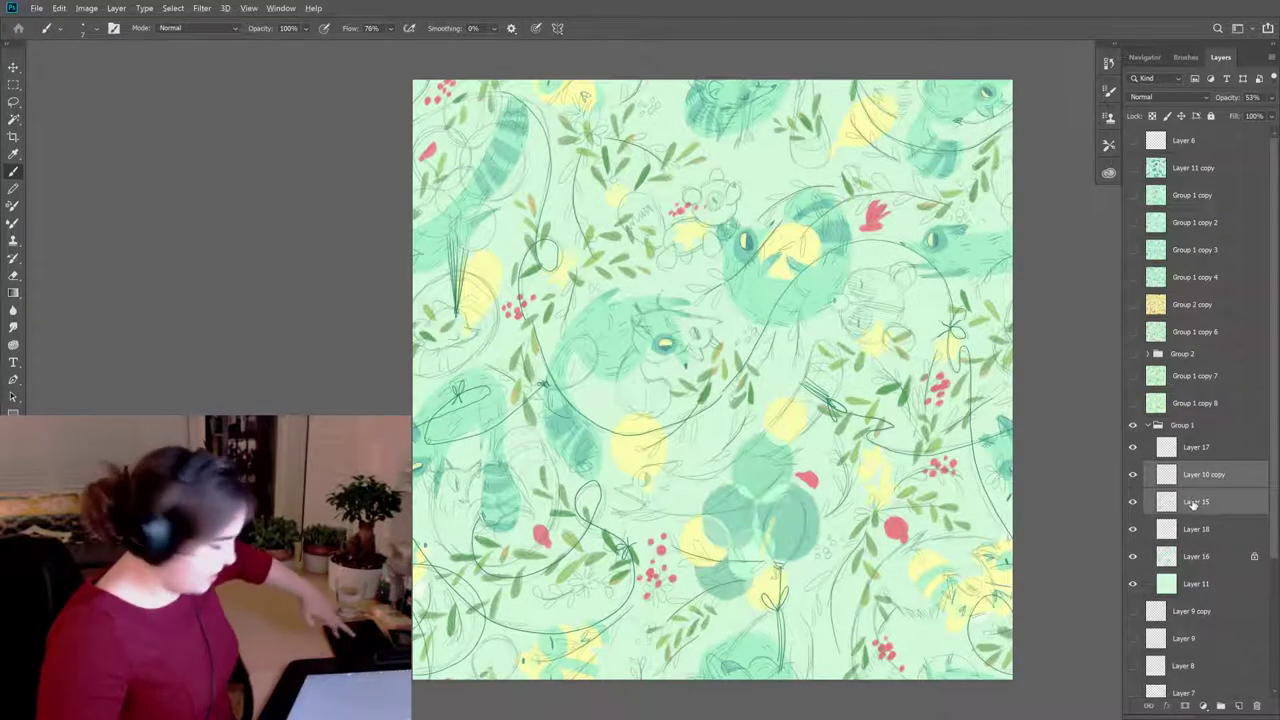
Step: Check what Layer 15 and the Layer 10 copy sketch hold by hiding and showing each
click(1133, 501)
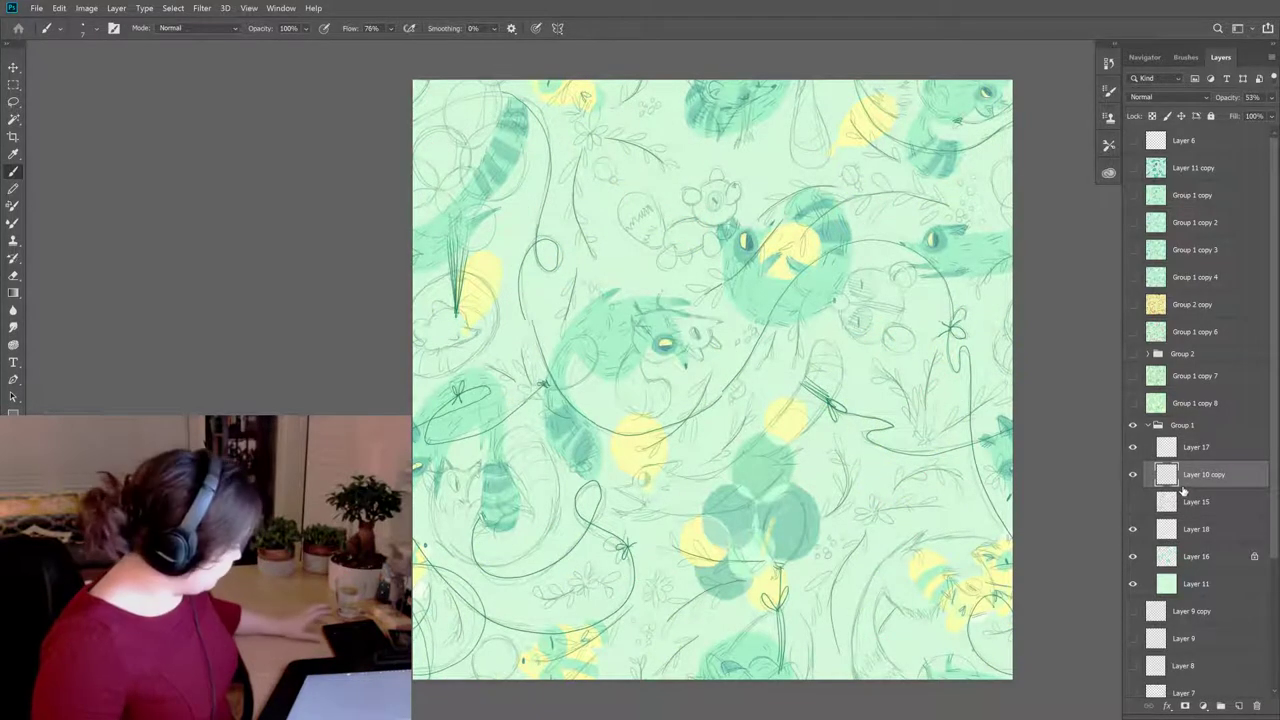
key(ctrl+z)
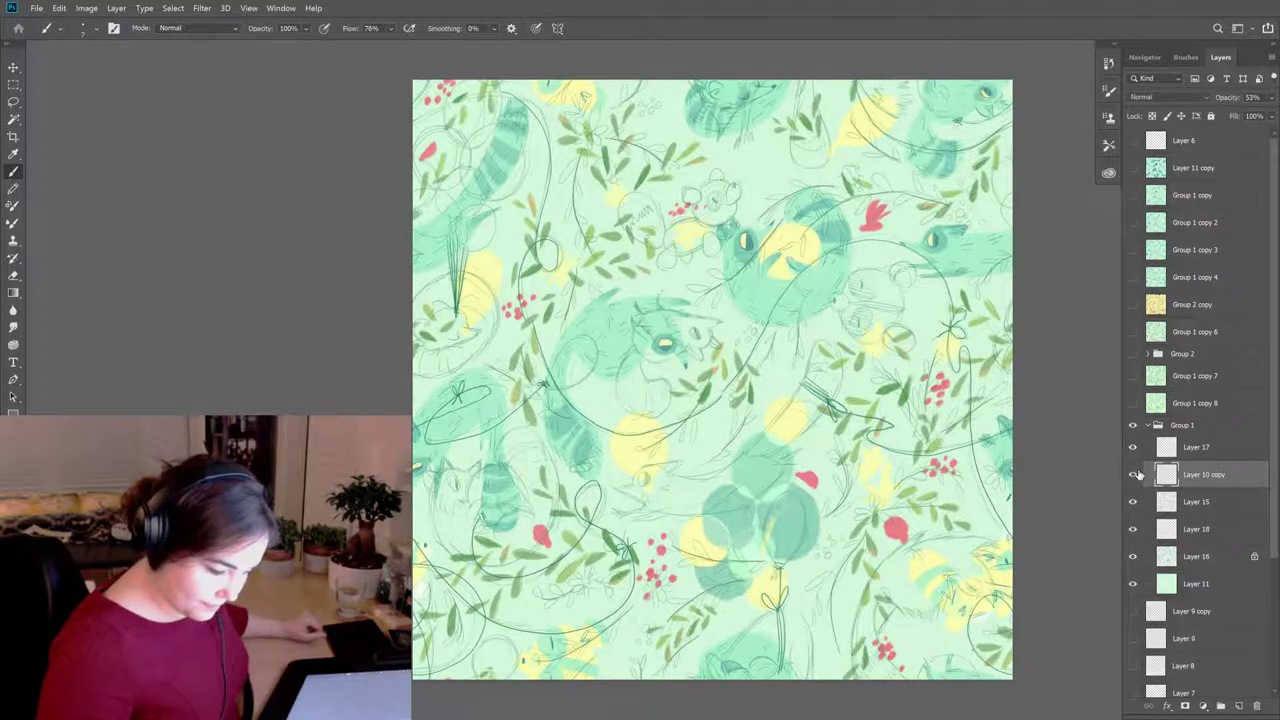
click(1134, 472)
click(1134, 471)
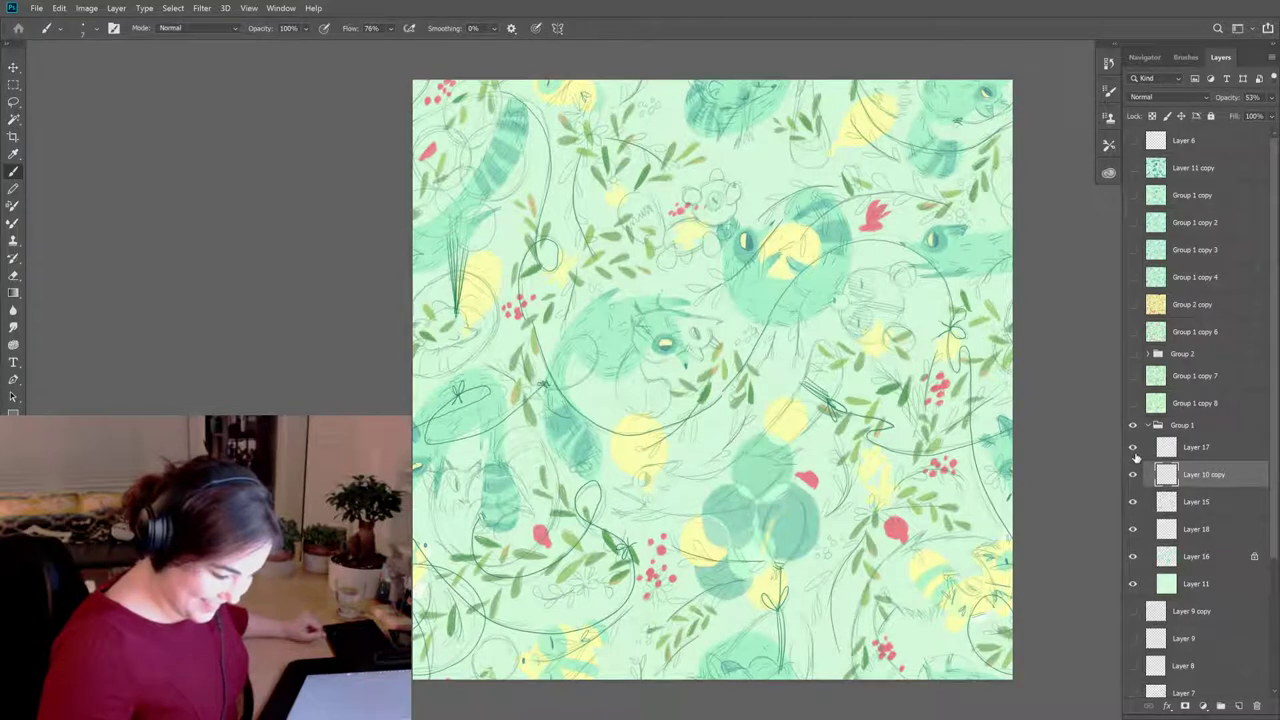
click(1133, 505)
click(1133, 505)
Step: Apply the same Offset filter to Layer 15, Layer 18 and Layer 16 so their artwork lines up with the shifted layers
click(1176, 506)
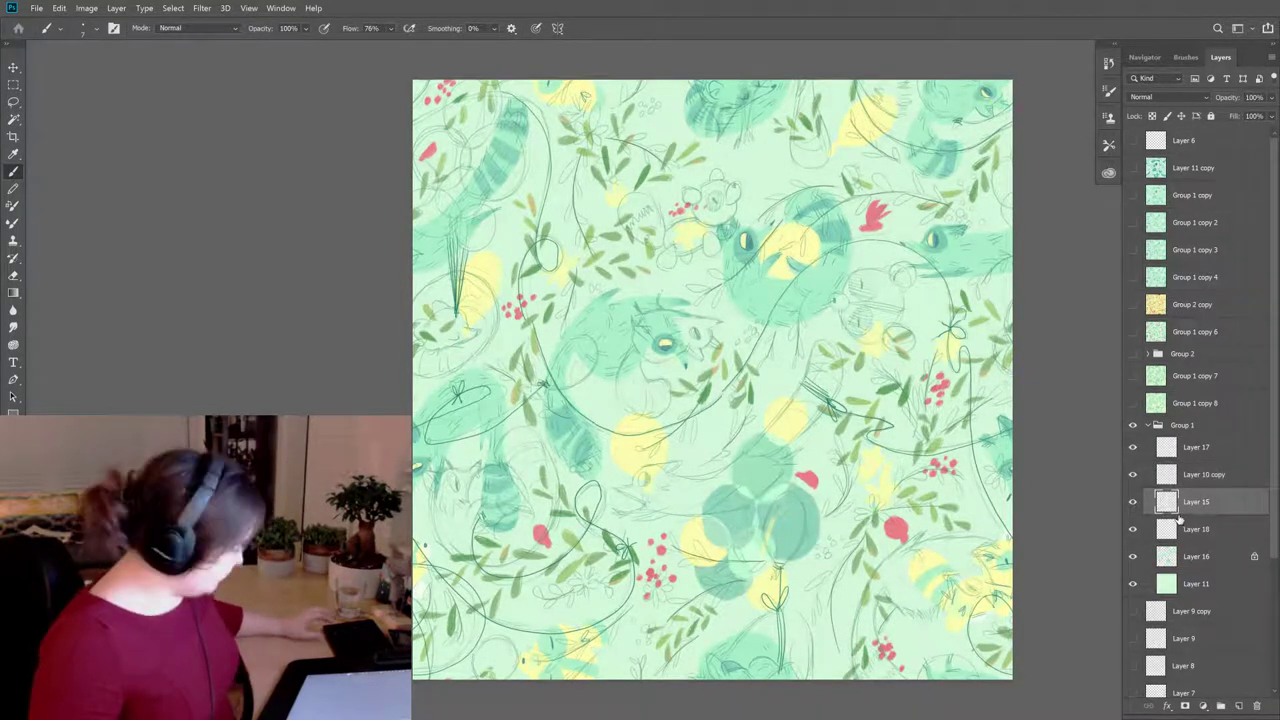
drag(1175, 506, 1175, 530)
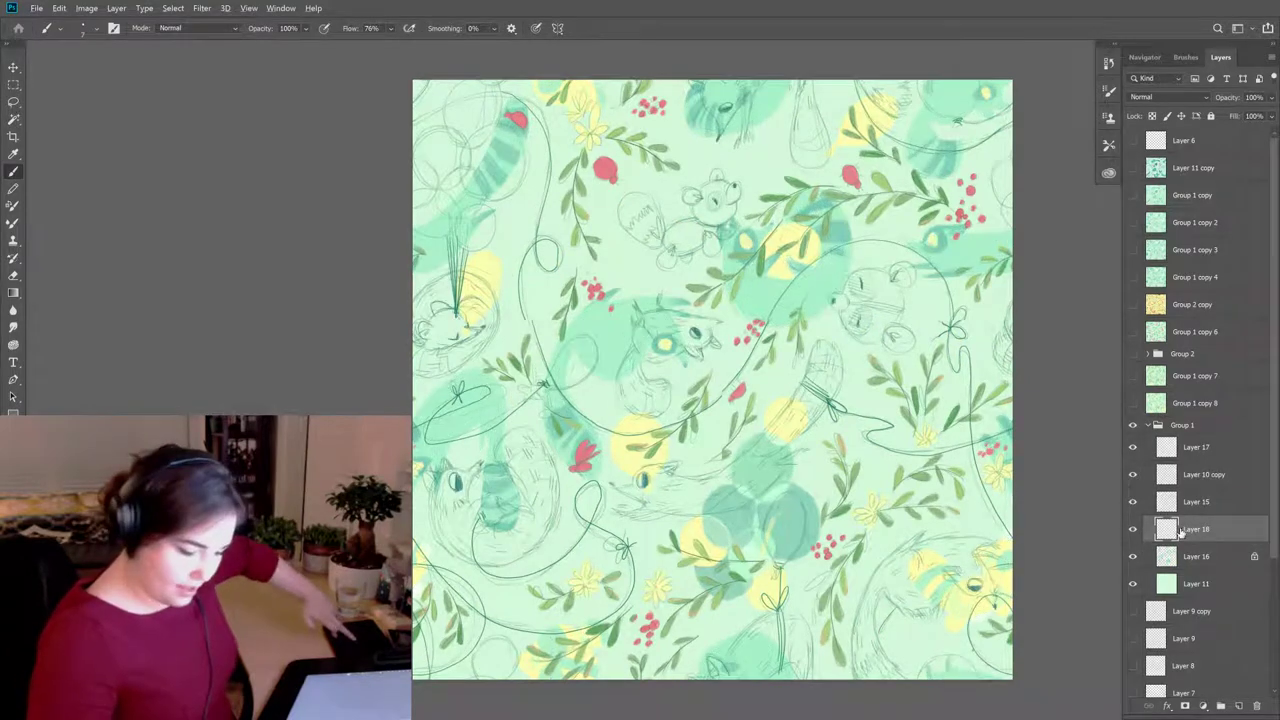
click(1182, 557)
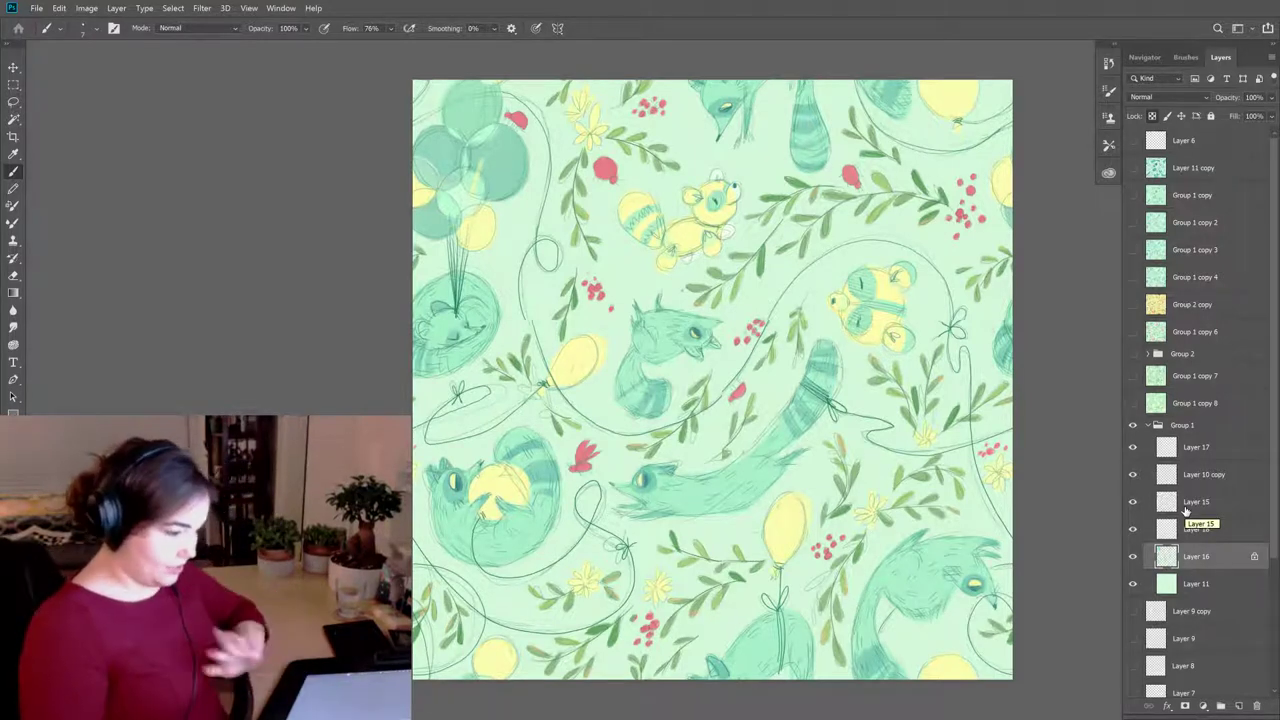
Step: Hide the Layer 10 copy sketch, select Layer 17 and inspect its balloon strings by toggling their visibility
click(1134, 474)
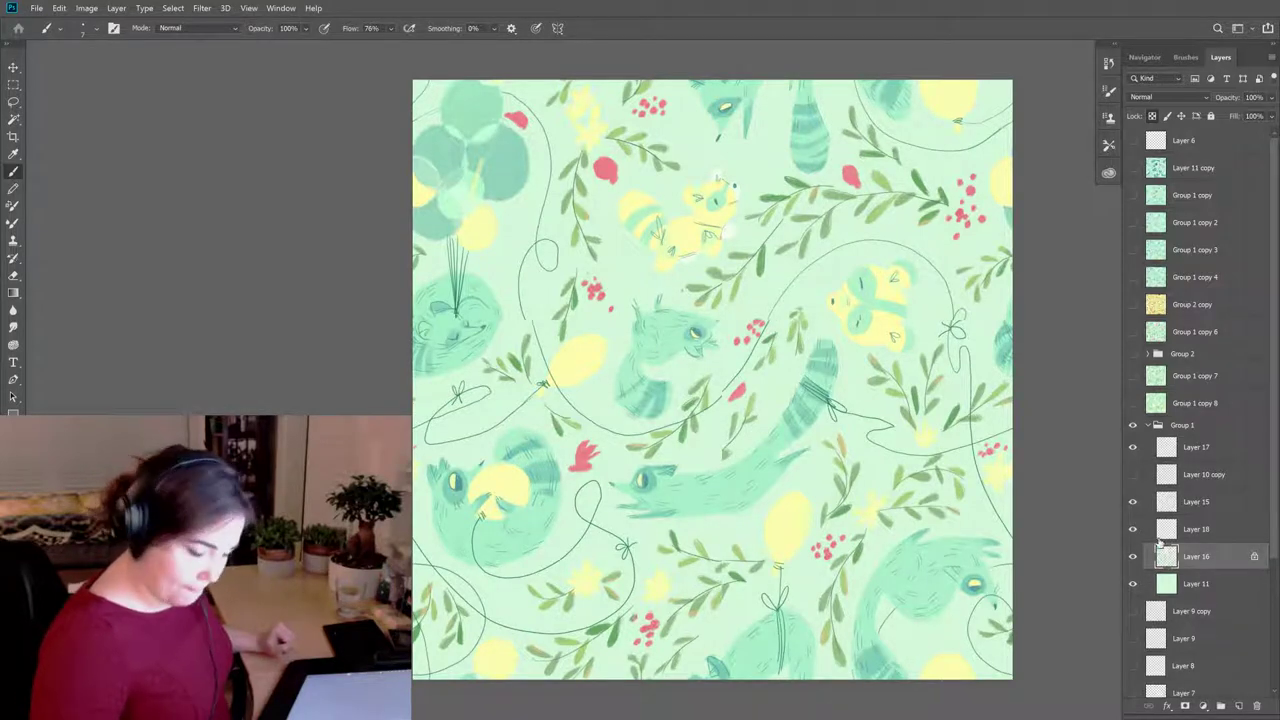
click(1160, 451)
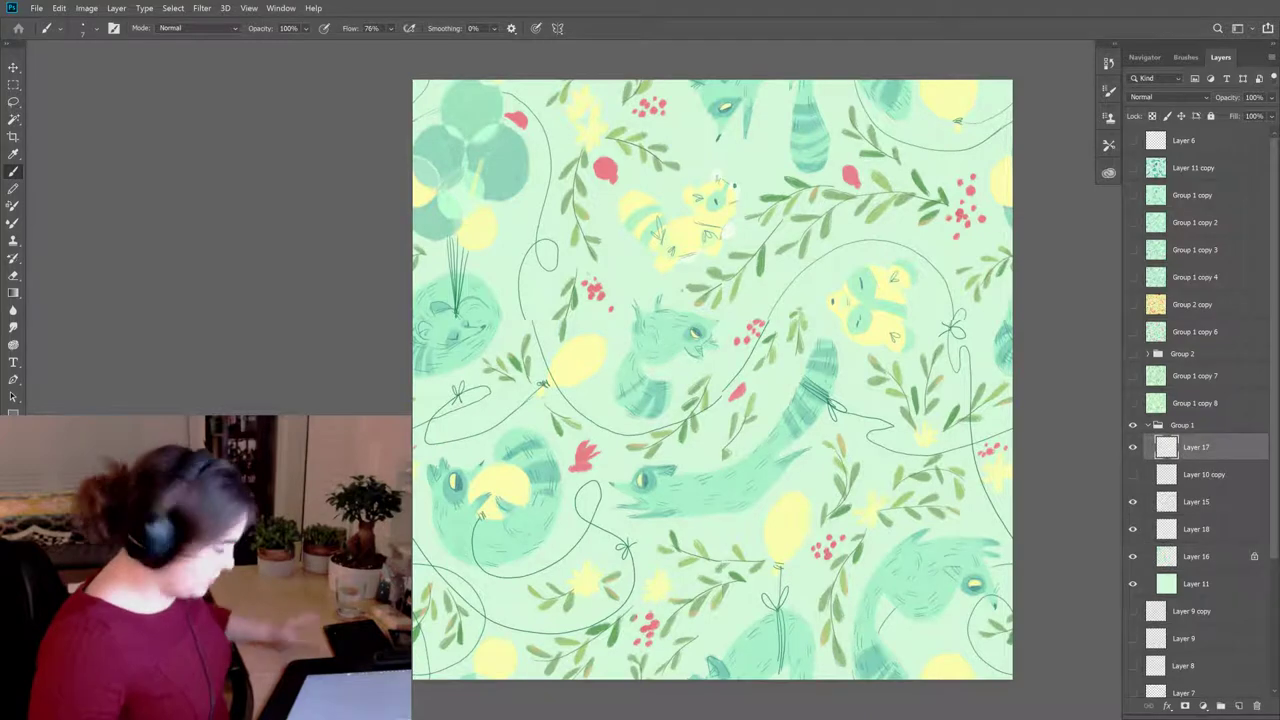
key(e)
click(1133, 448)
click(1133, 448)
click(1133, 448)
click(1133, 448)
click(1133, 448)
click(1133, 448)
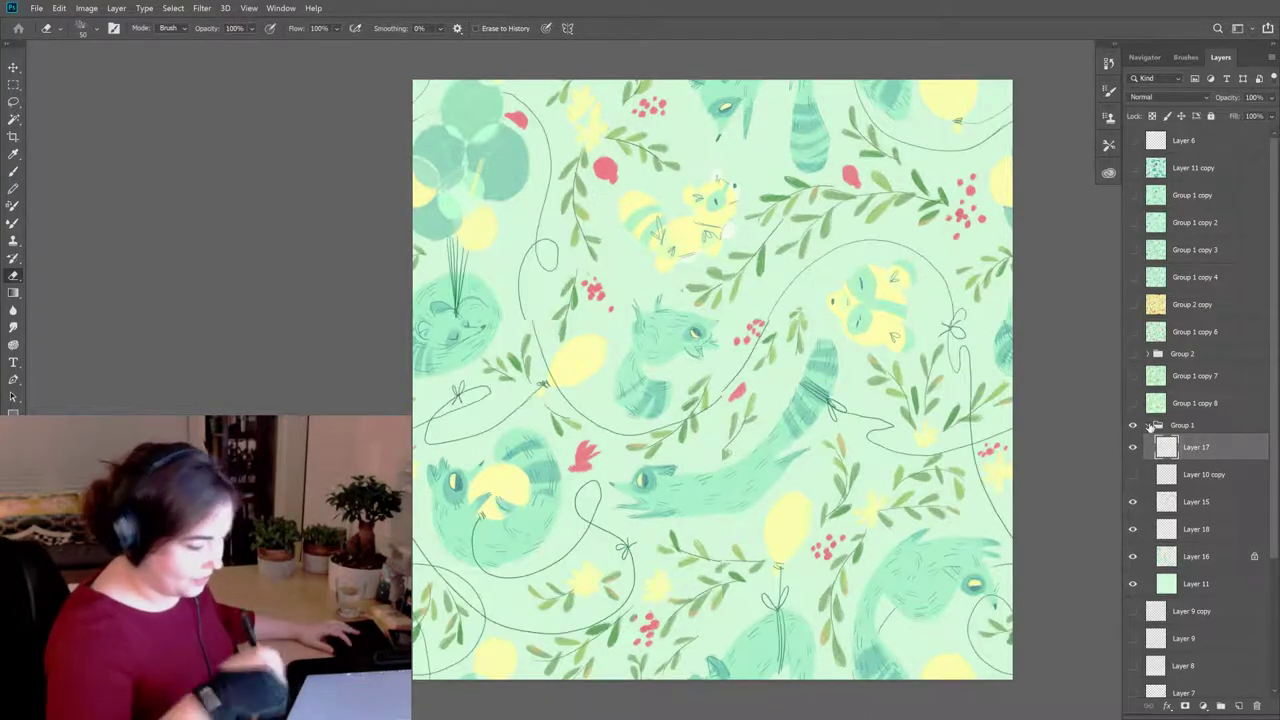
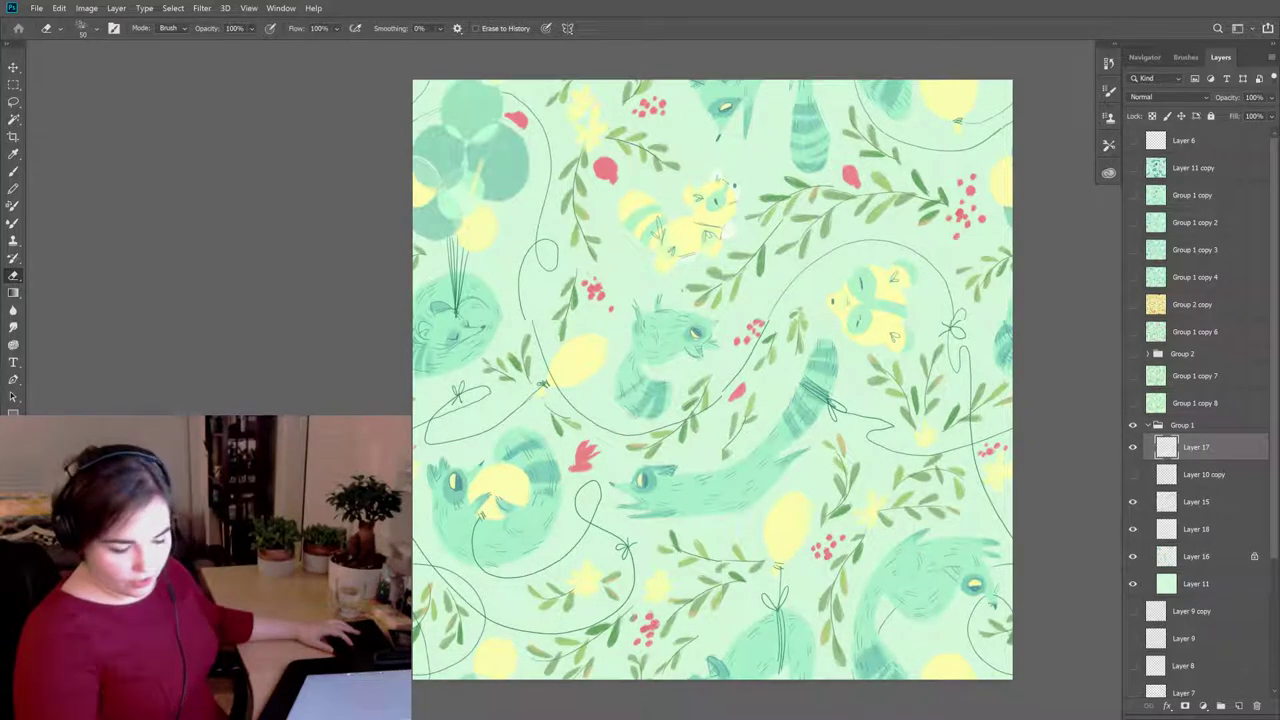
Step: Using Kyle's Drawing Box HB Pencil on Layer 17, erase and redraw the broken string below the loop near the balloon bunch
key(b)
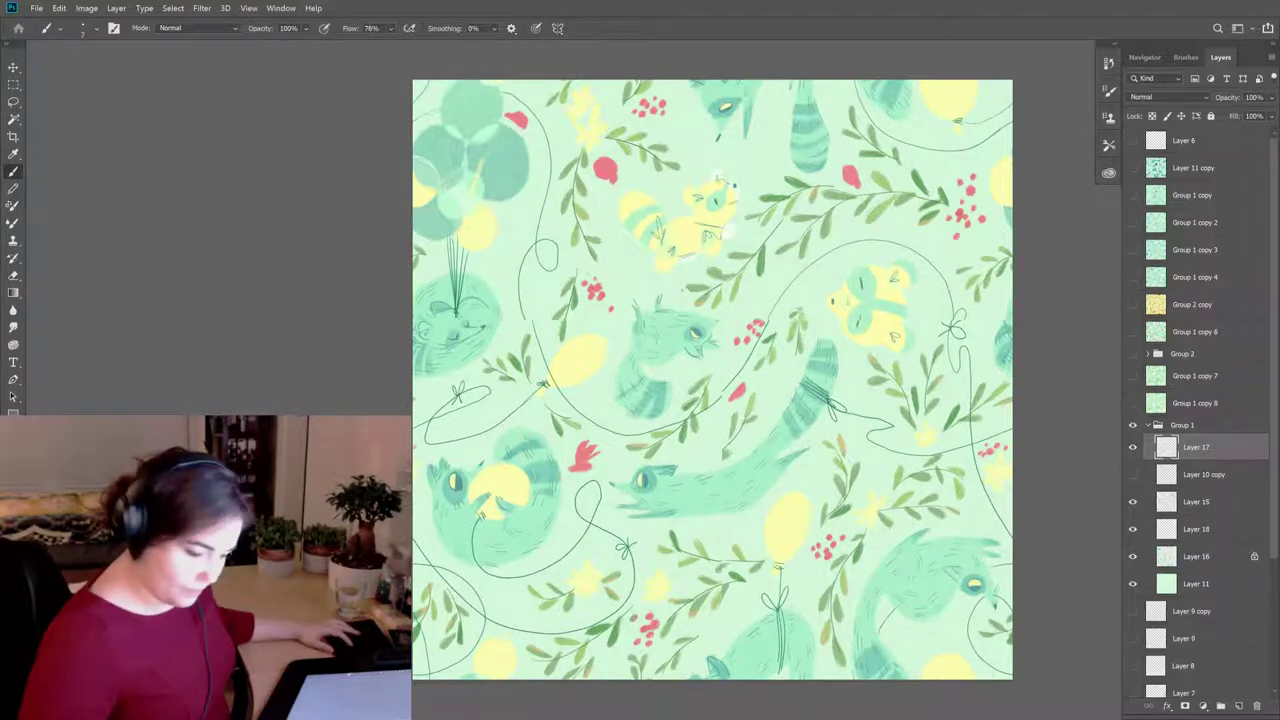
click(1185, 57)
click(1238, 165)
click(1236, 180)
click(1220, 57)
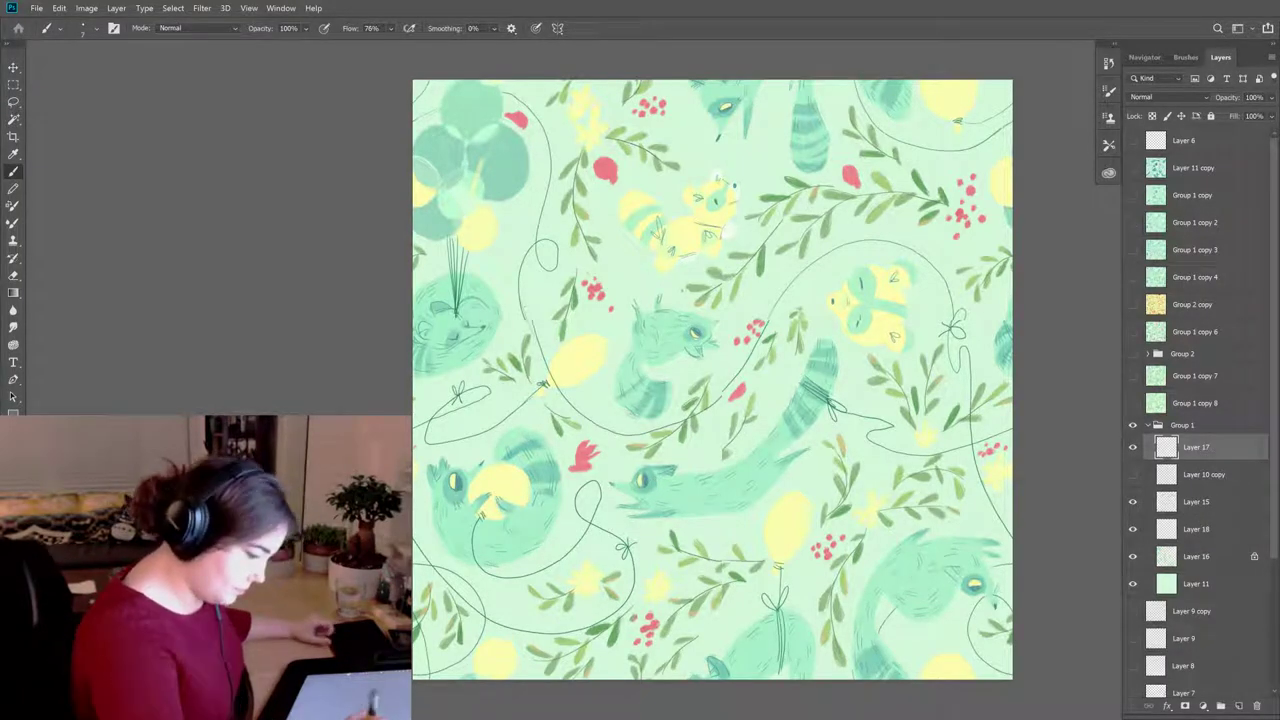
key(e)
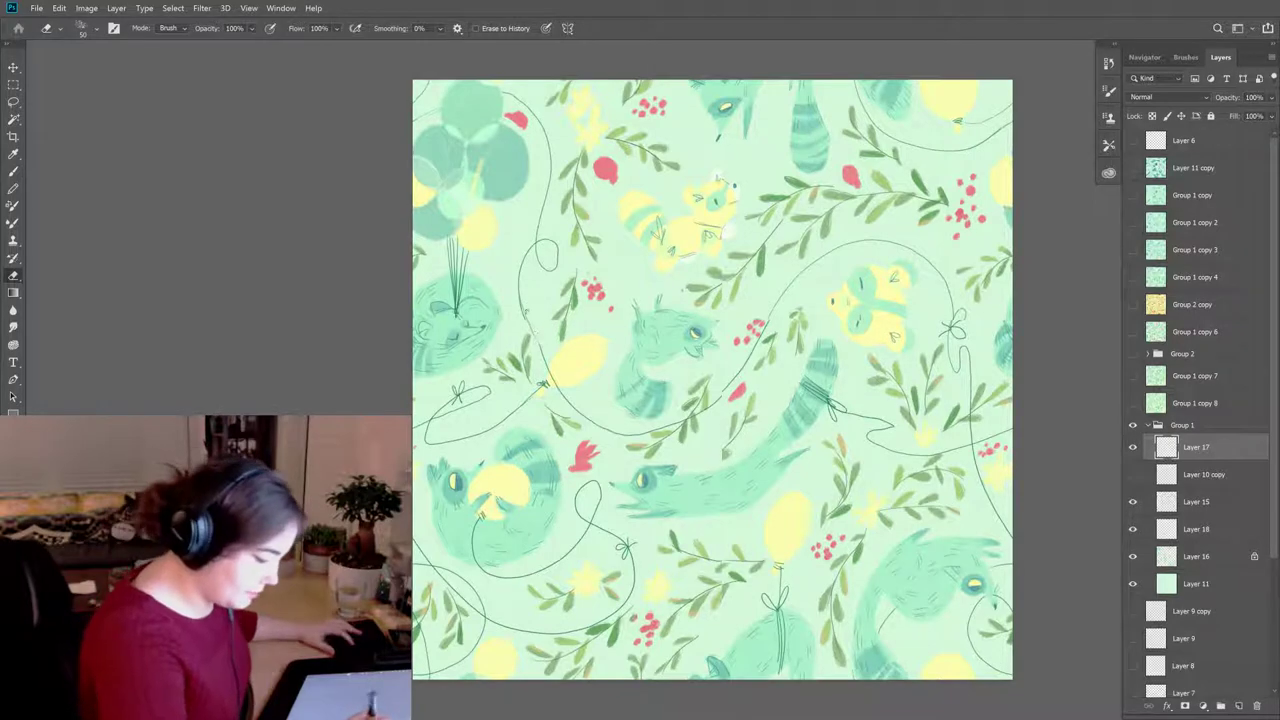
key(b)
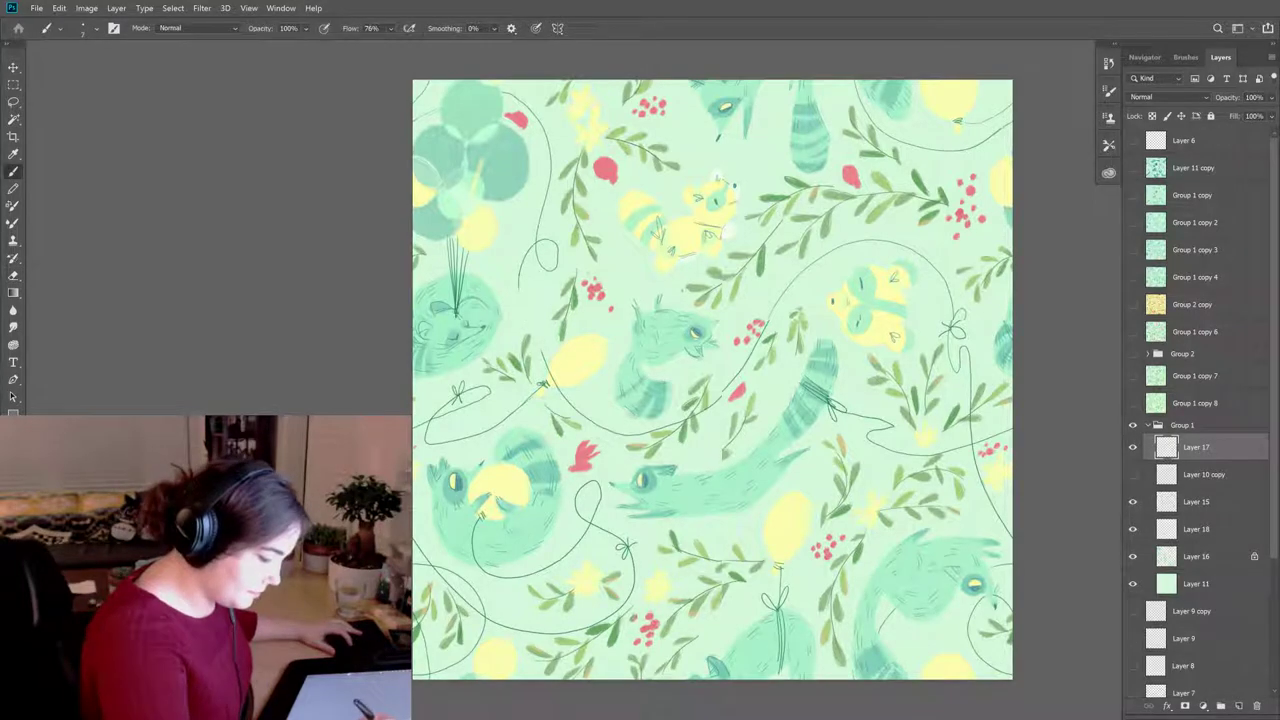
key(e)
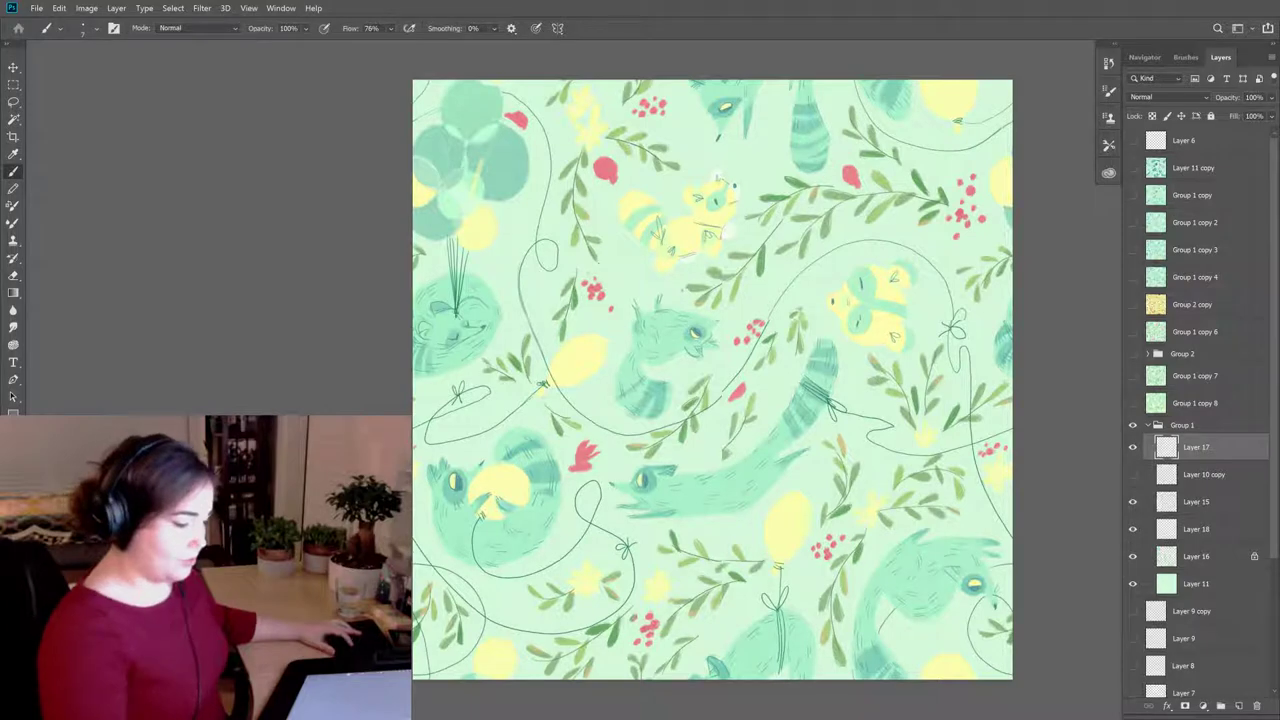
Step: Erase and redraw the string join beside the red berries near the pattern's center on Layer 17
key(e)
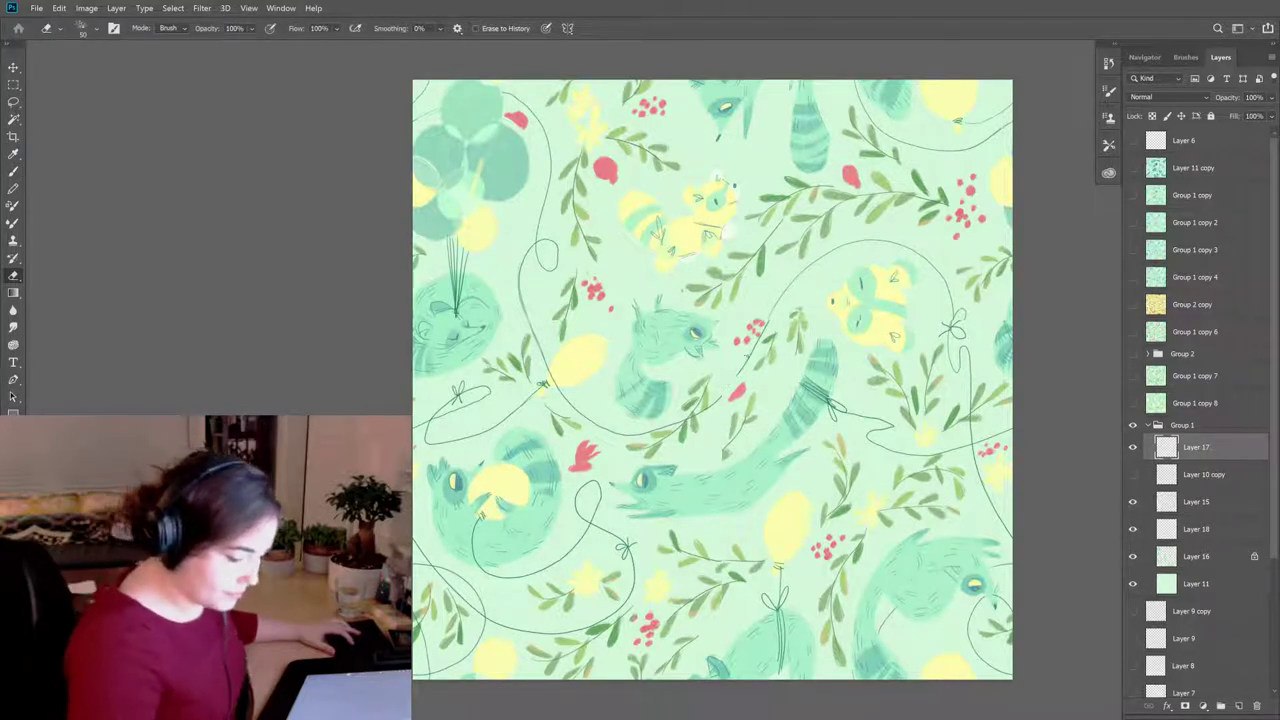
key(b)
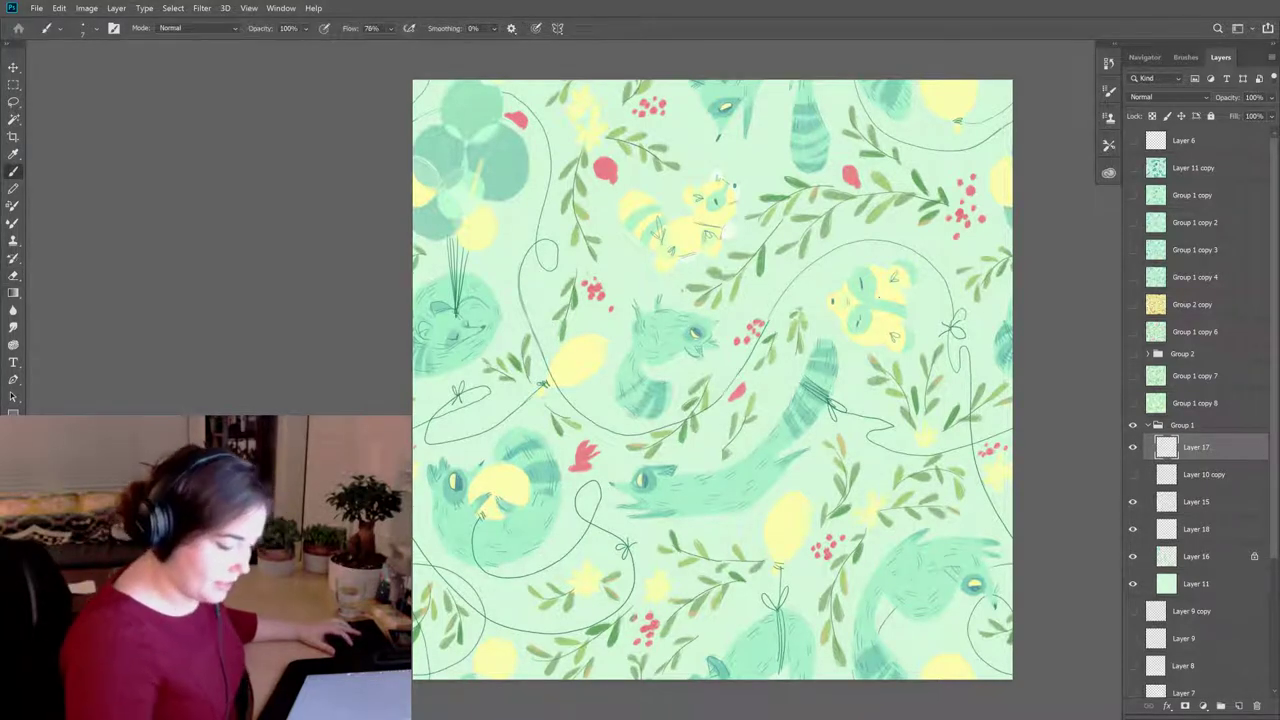
key(e)
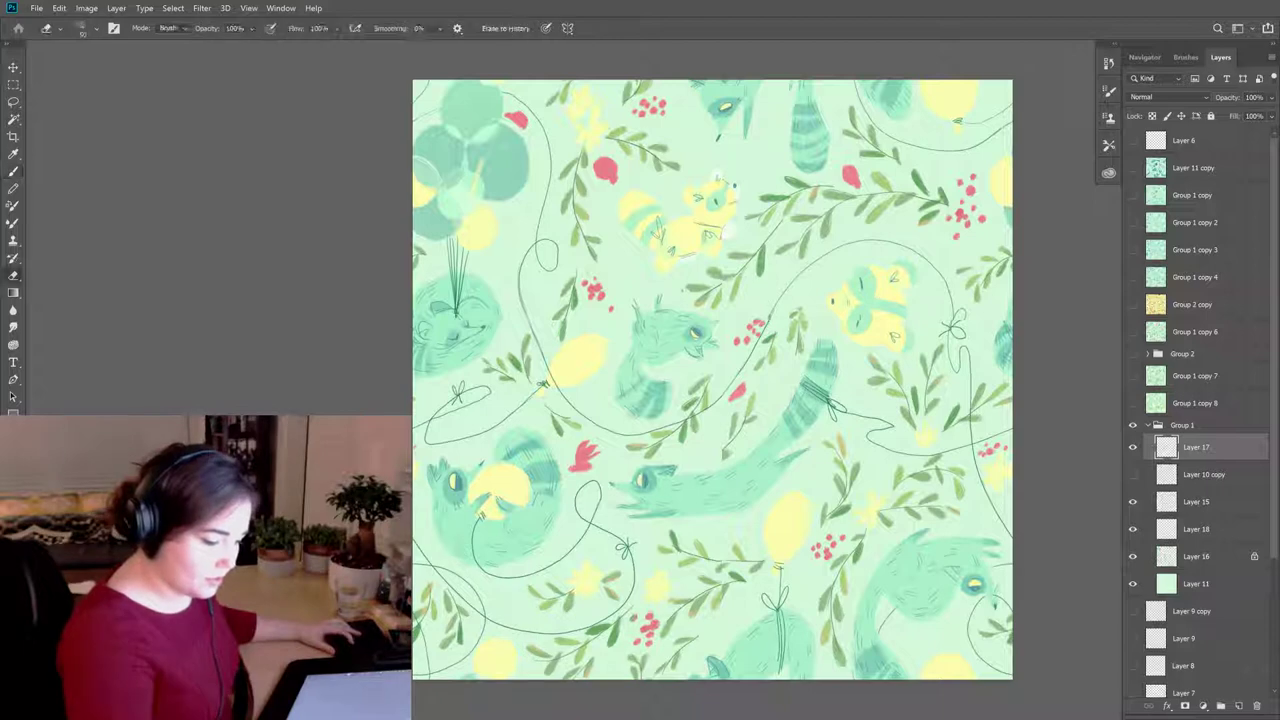
key(b)
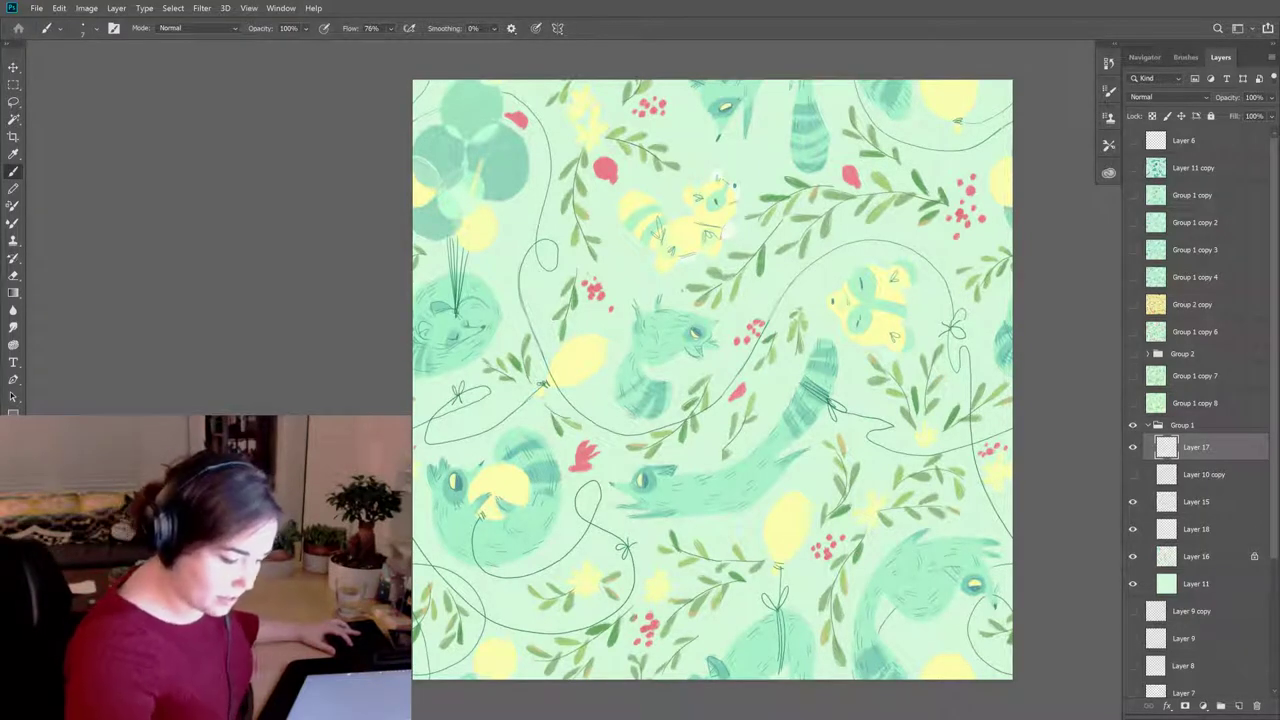
key(e)
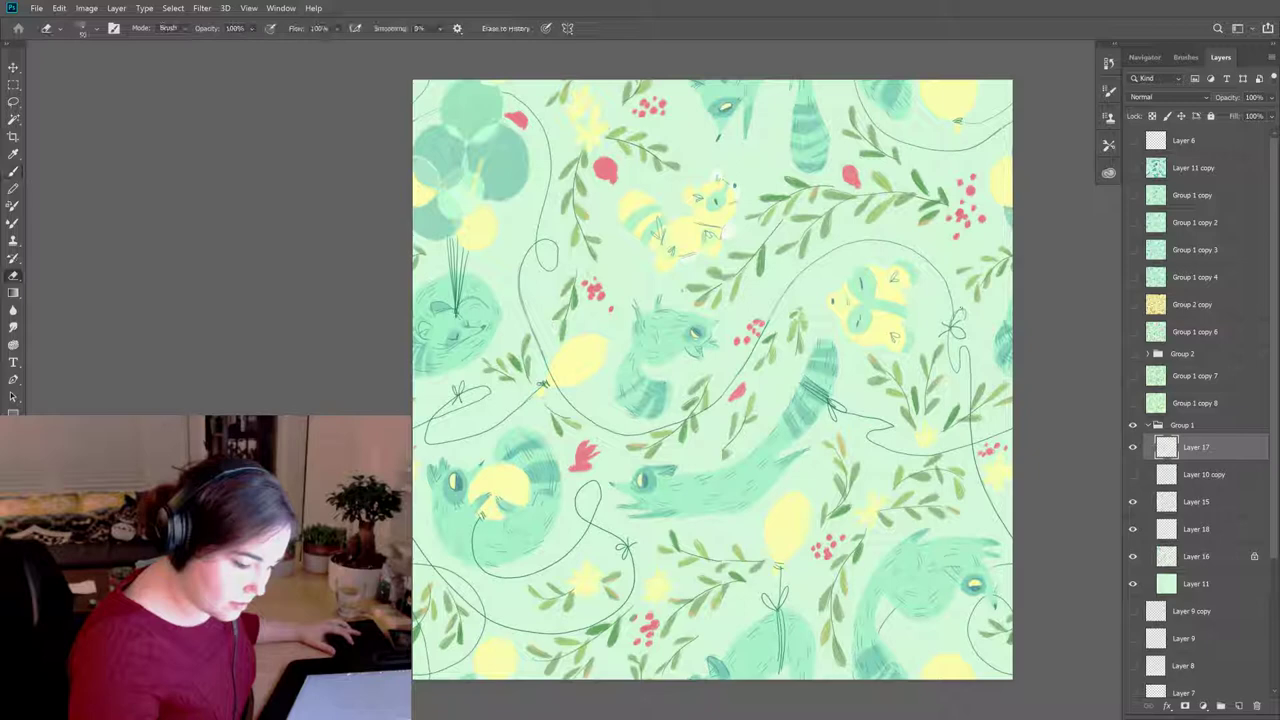
key(b)
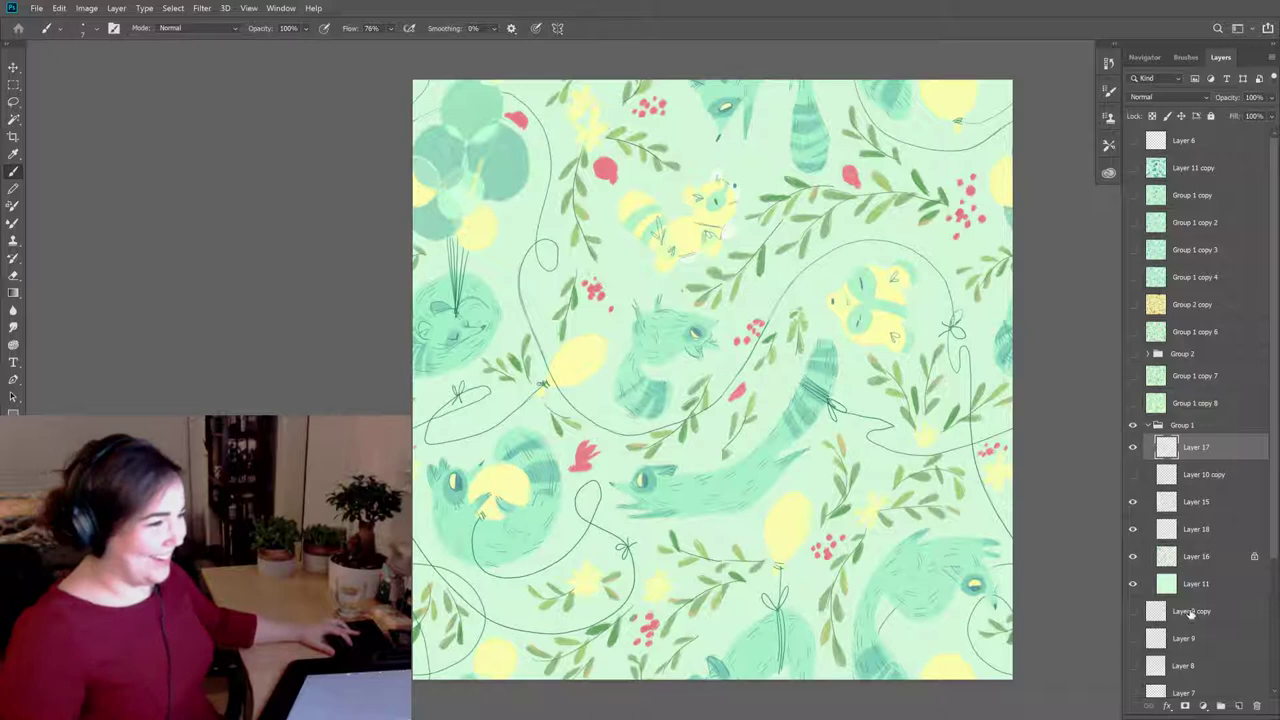
Step: Check the contents of Layers 17 and 15 by toggling them, and select Layer 18 with the Eraser
drag(700, 380, 712, 386)
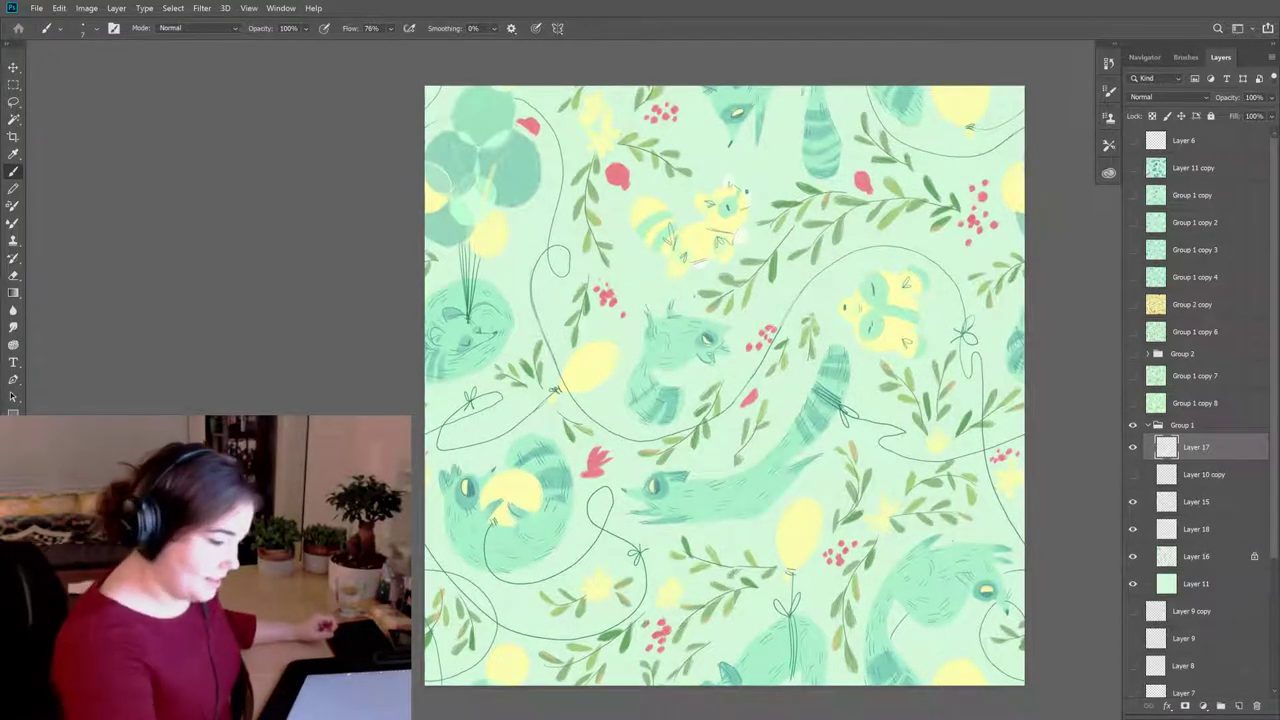
click(1134, 449)
click(1134, 449)
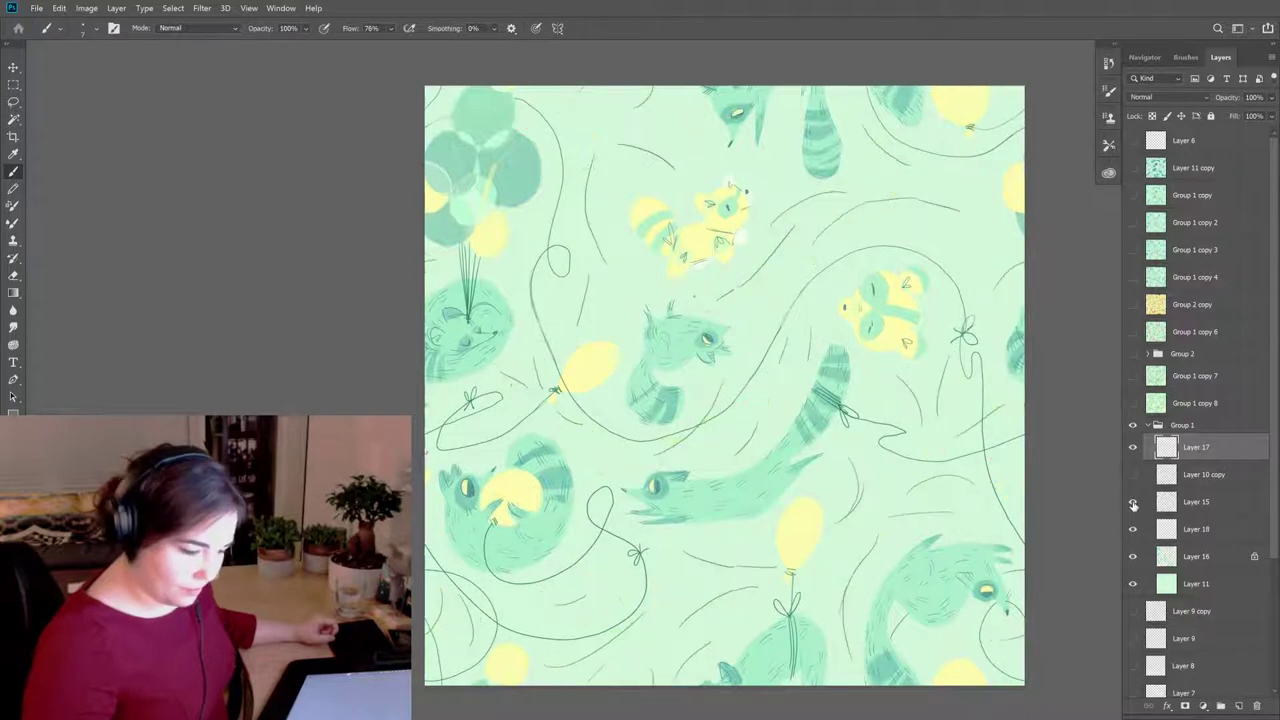
click(1185, 529)
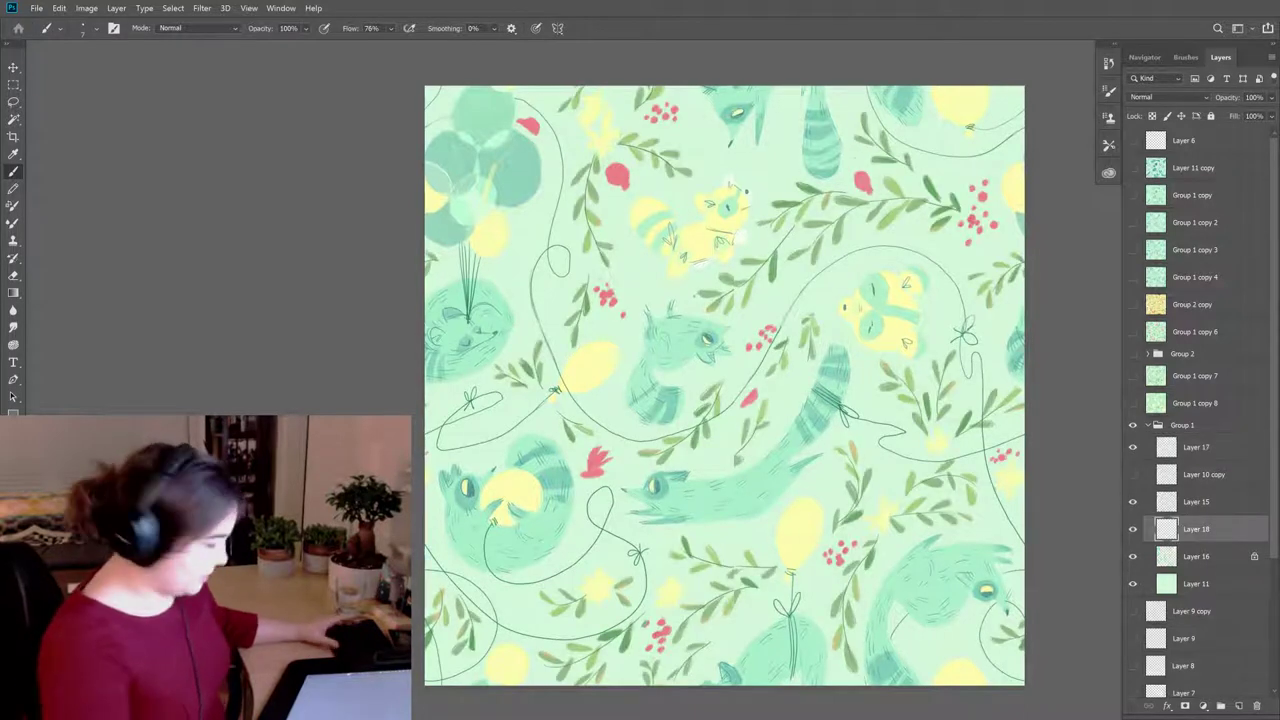
key(e)
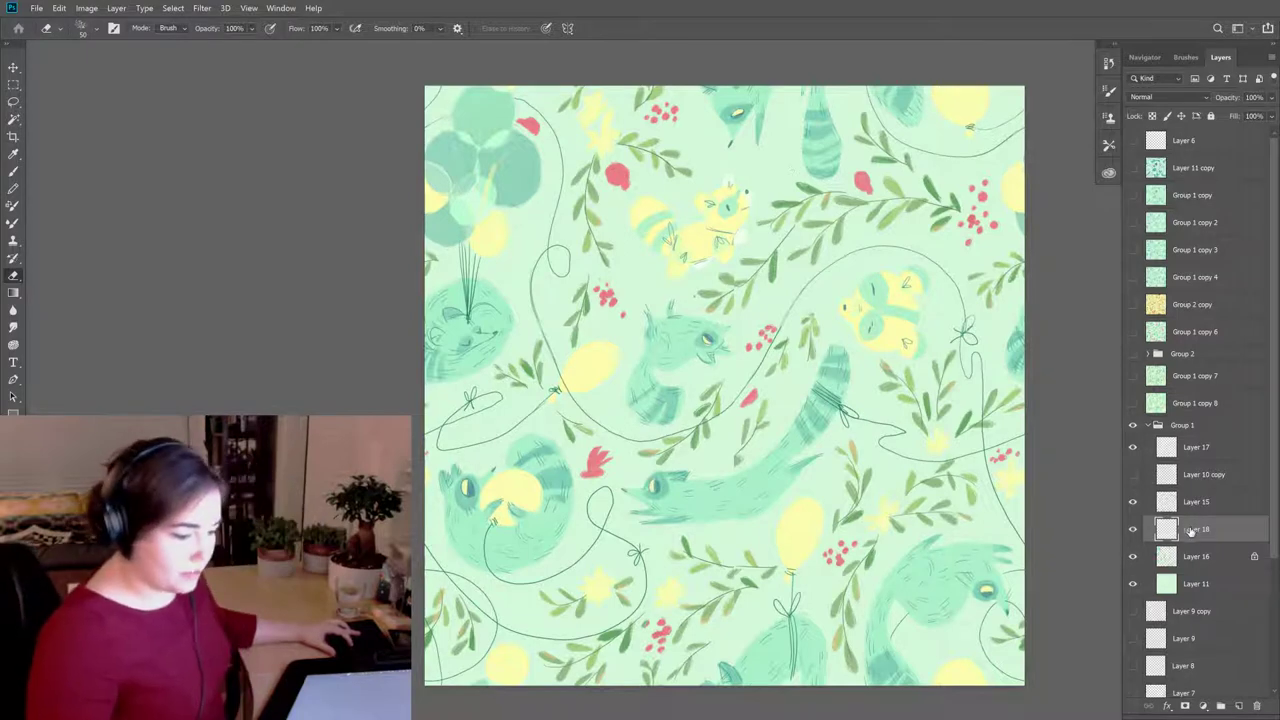
Step: Touch up the head of the upper yellow raccoon on Layer 16 with Kyle's Paintbox Bristle Bomb brush
click(1186, 557)
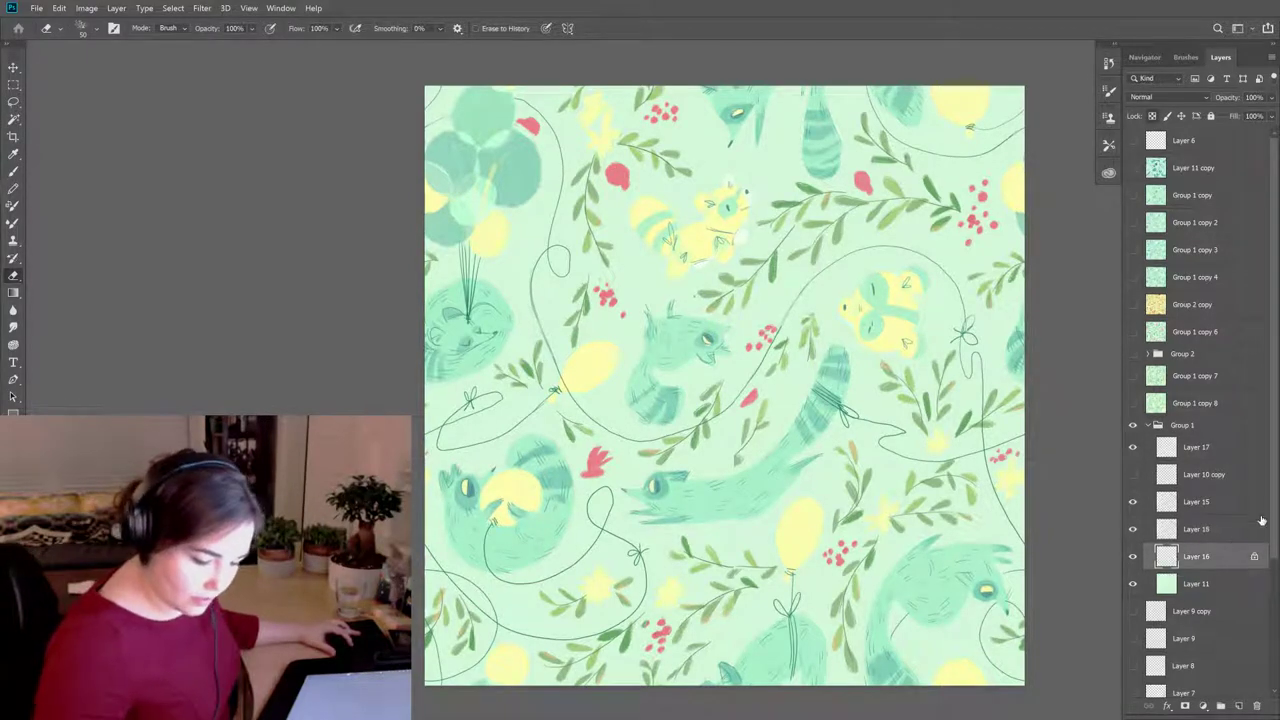
click(1186, 57)
click(1200, 160)
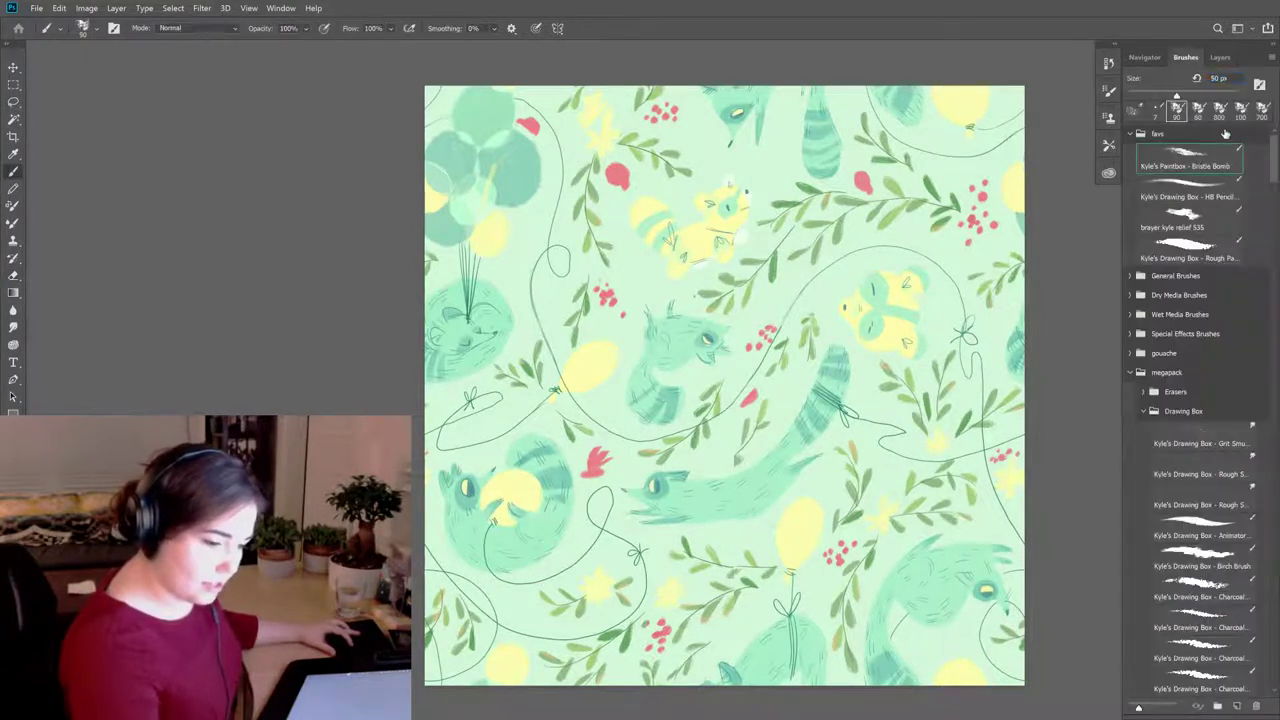
click(1220, 57)
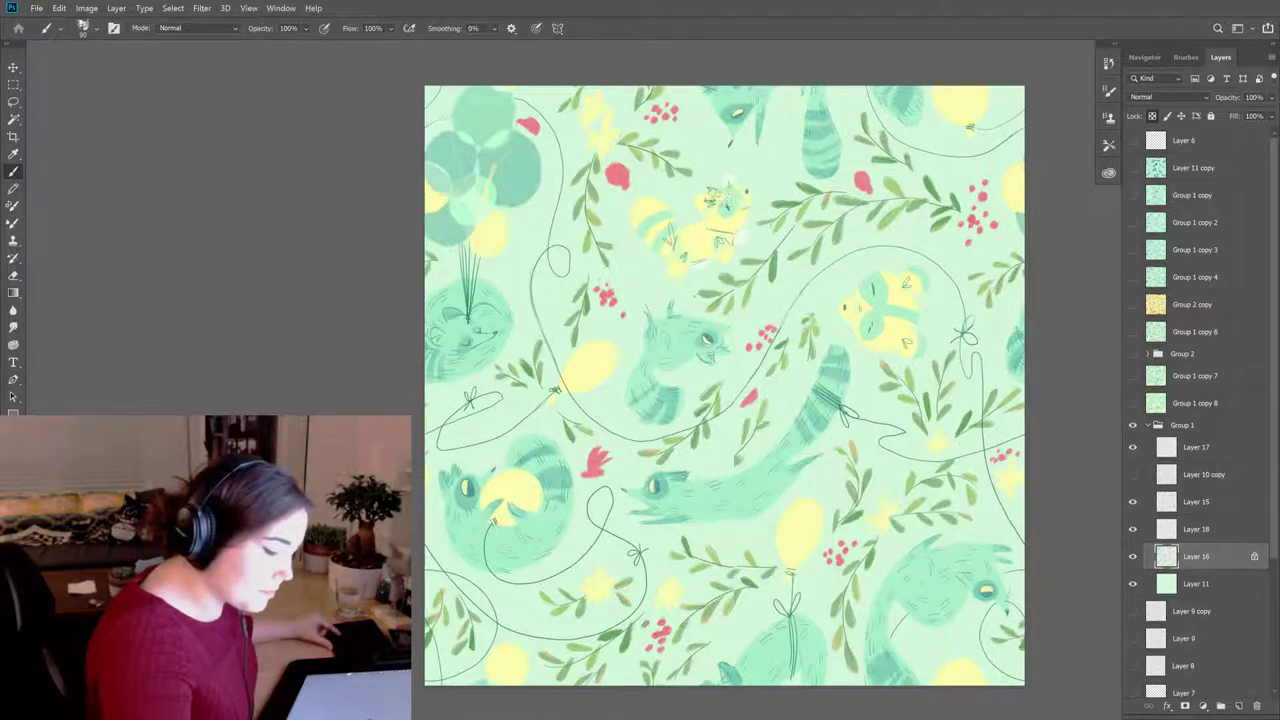
drag(722, 198, 784, 212)
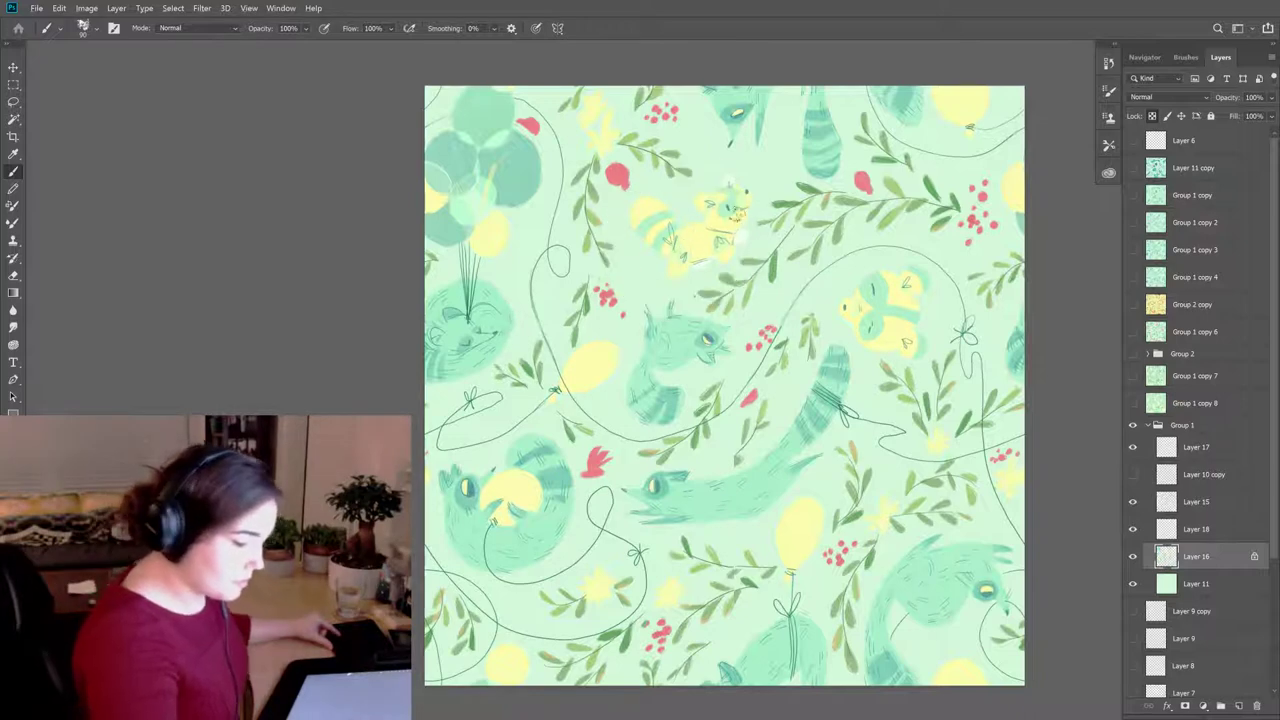
Step: Switch to Layer 17 for an Eraser correction, and return to Layer 16 with the Brush tool
drag(1003, 494, 977, 503)
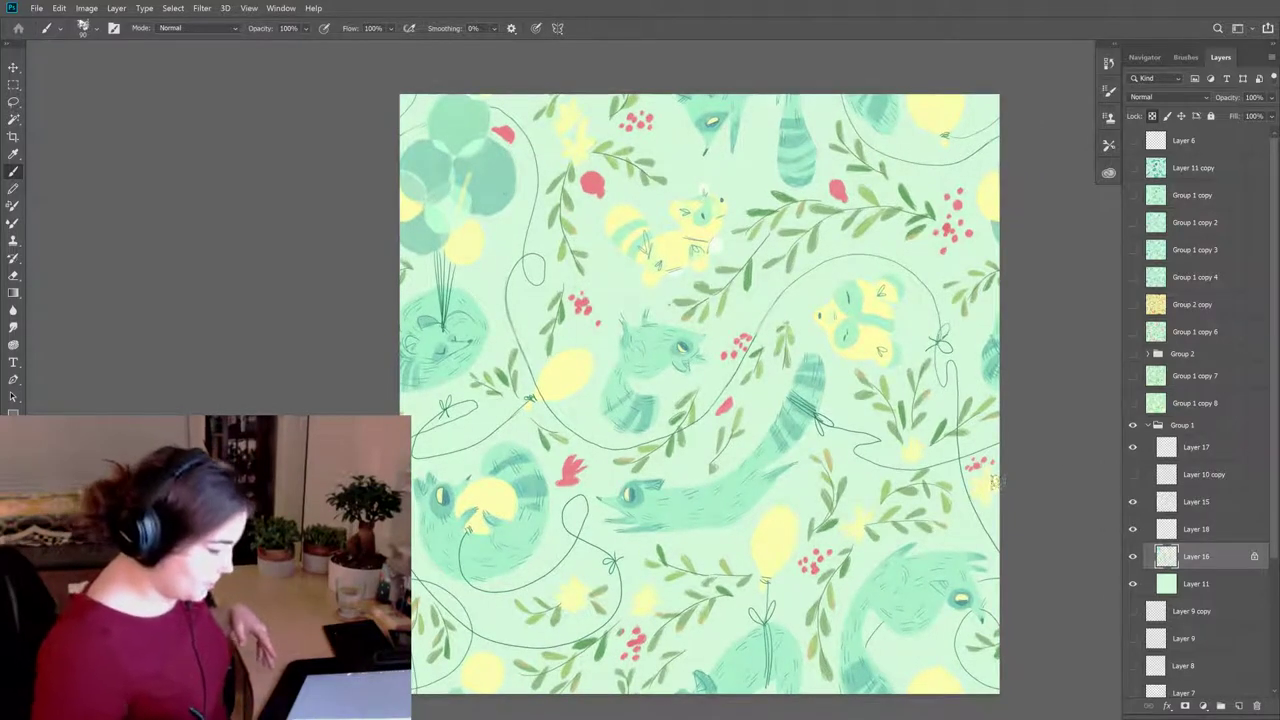
click(1196, 447)
key(e)
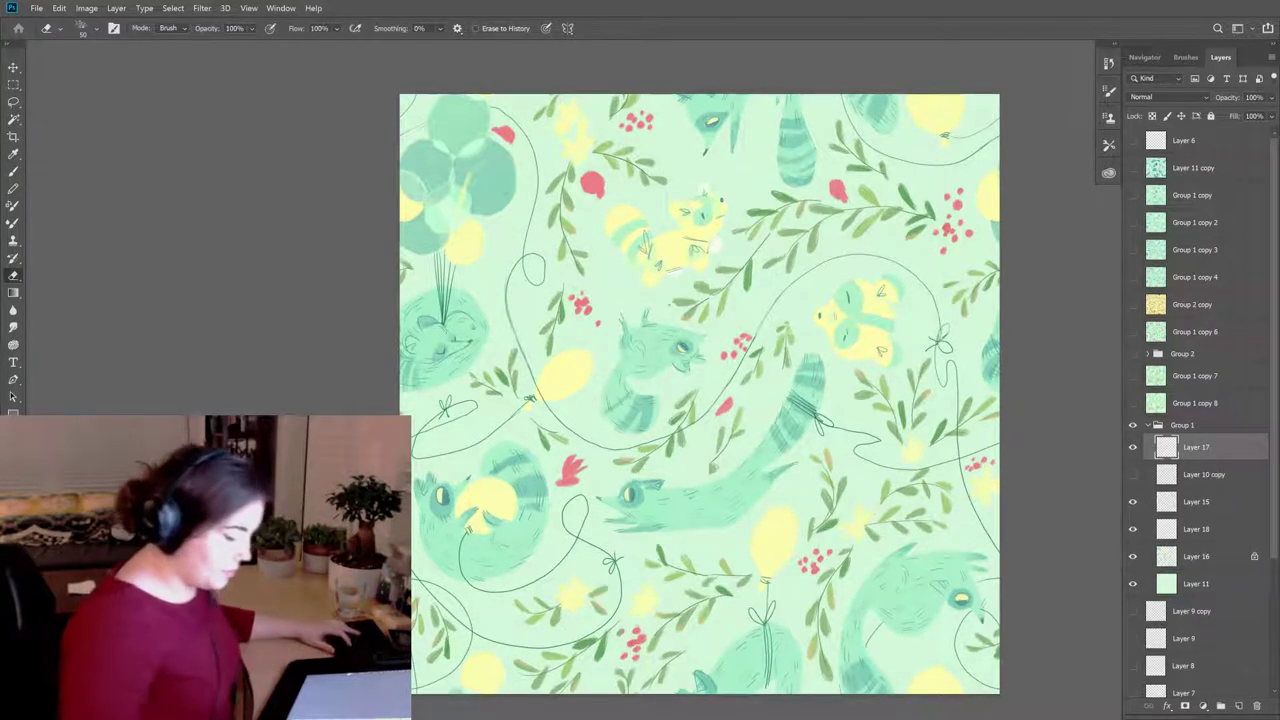
key(b)
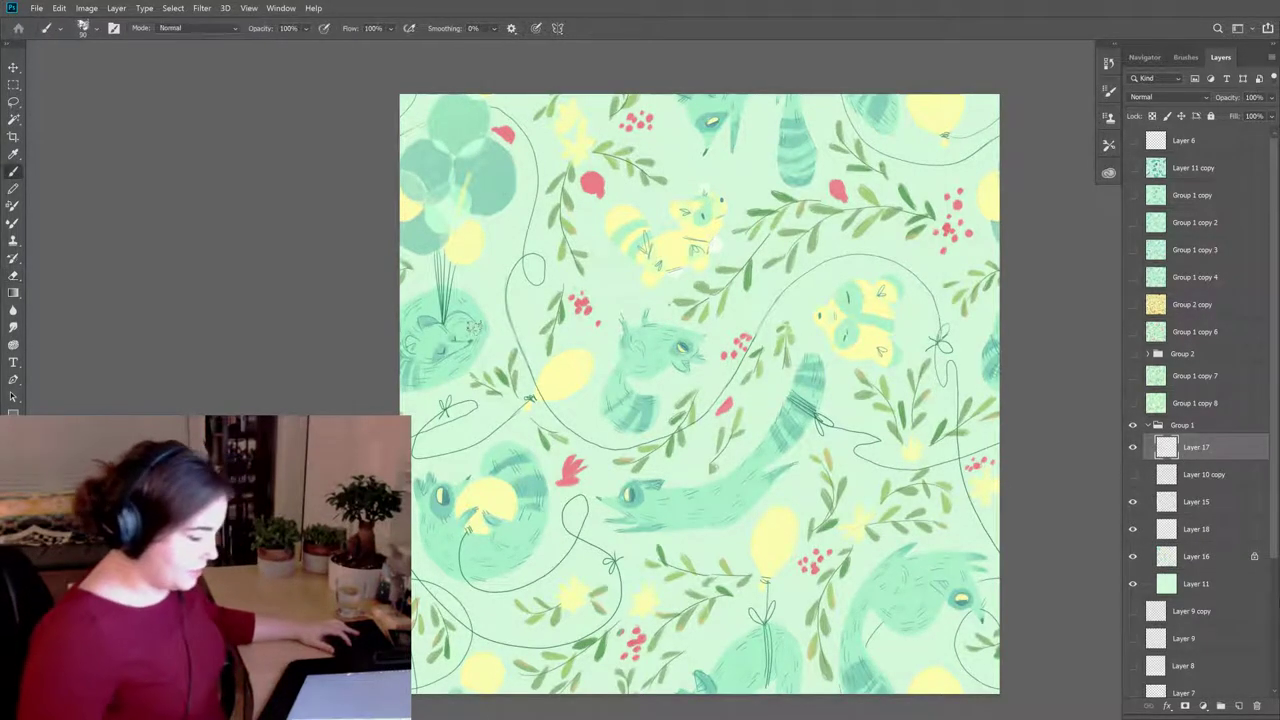
click(1212, 555)
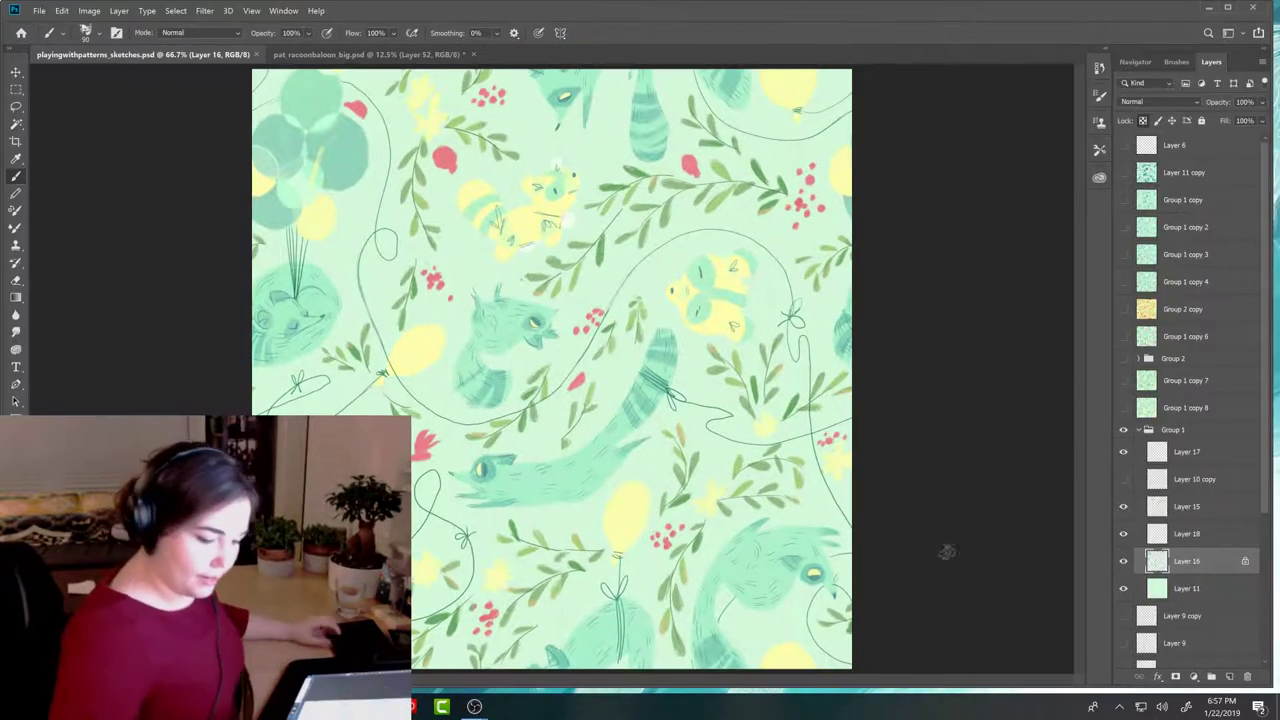
Step: Collapse Group 1, duplicate it, and merge the duplicate into a single flattened layer
click(1140, 431)
click(1178, 431)
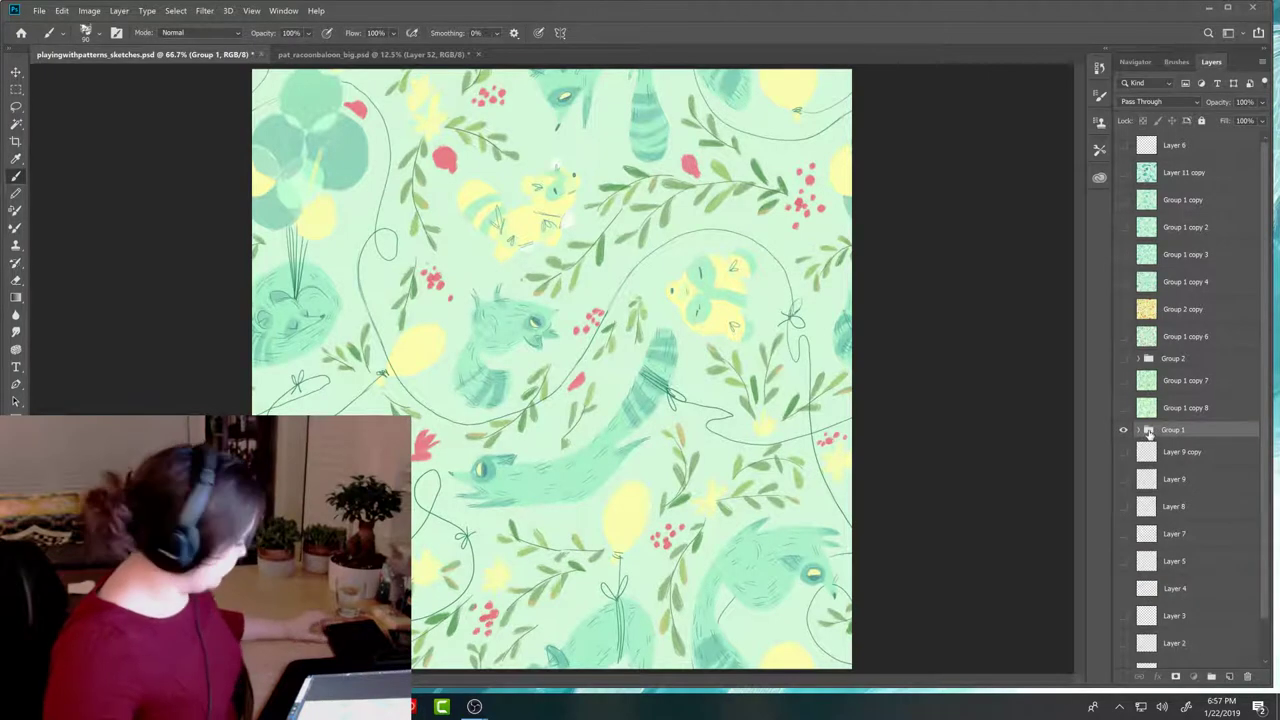
key(ctrl+j)
key(ctrl+e)
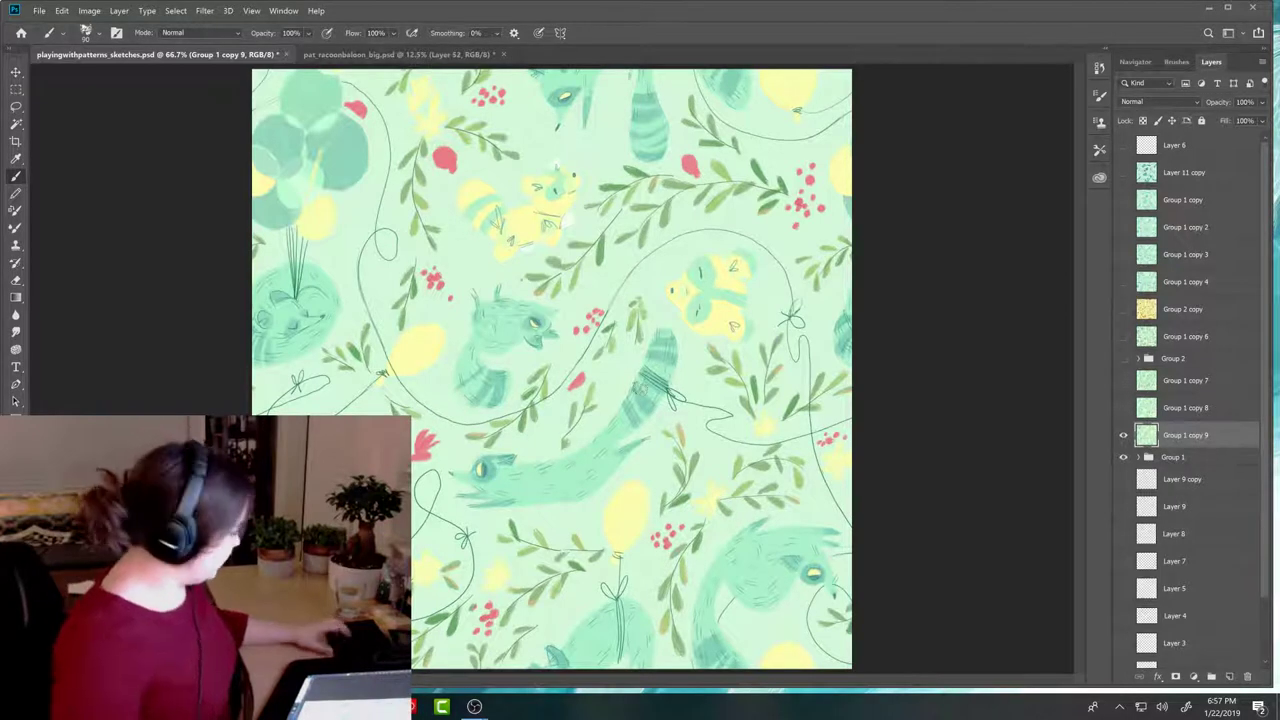
Step: Select the entire canvas with the Rectangular Marquee and define it as a pattern named "xgjmg"
key(m)
drag(275, 45, 975, 690)
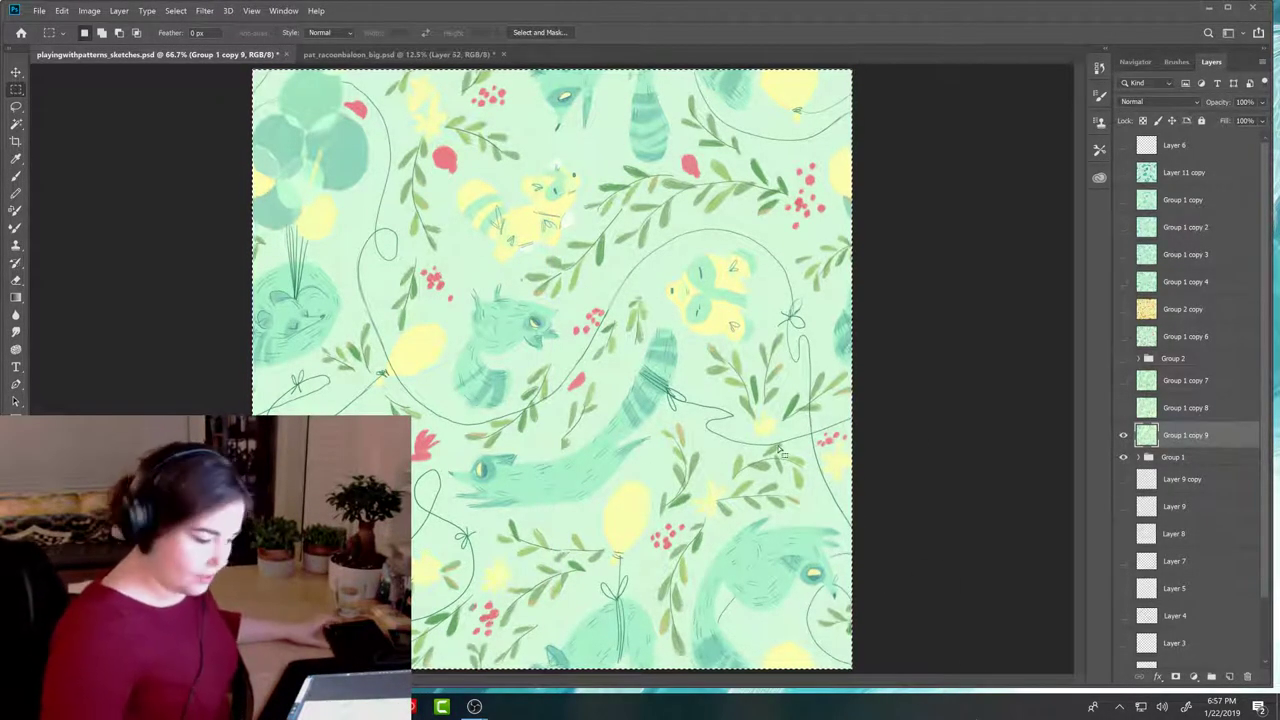
click(61, 10)
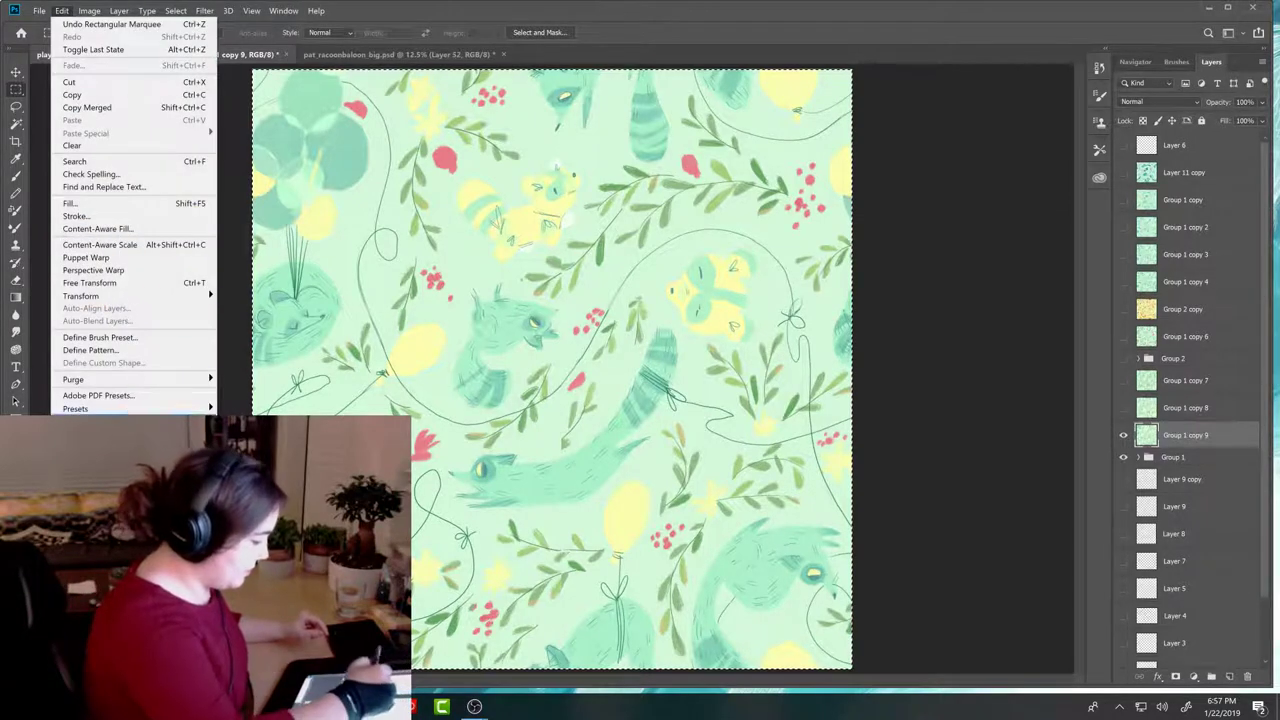
click(120, 351)
text(xgjmg)
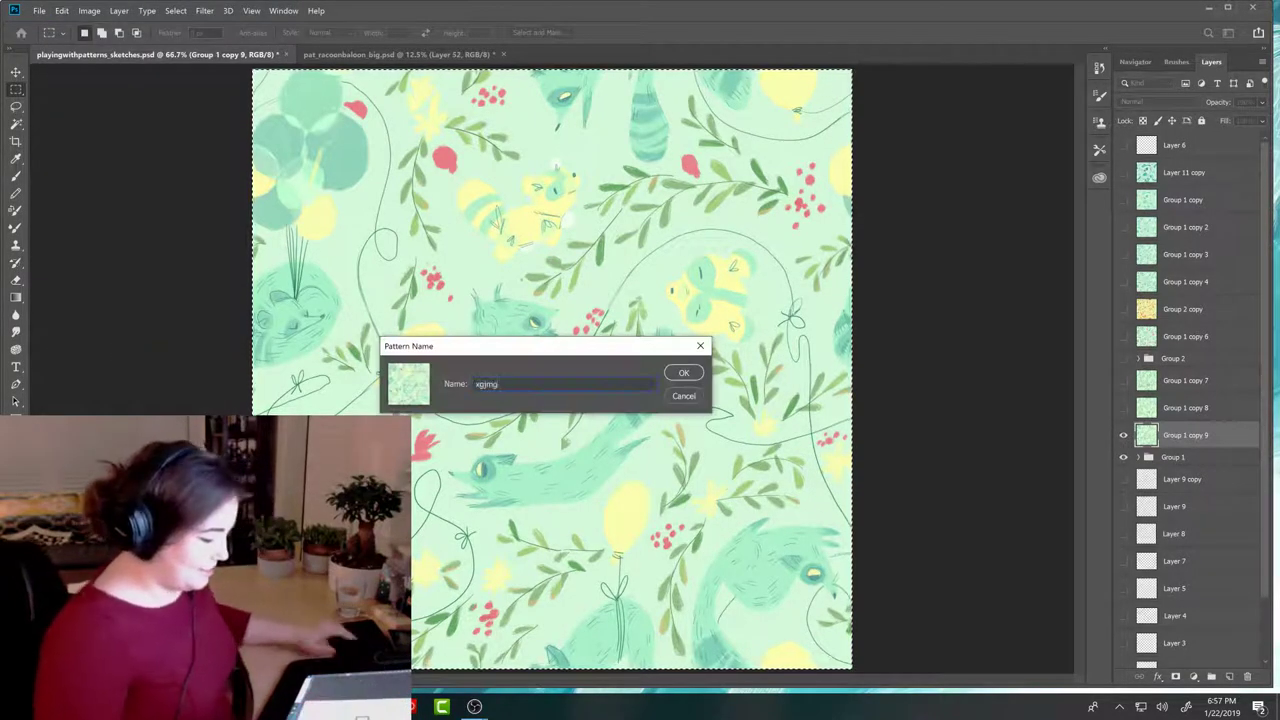
click(688, 374)
Step: In pat_racoonbaloon_big.psd, add a new layer above Layer 52 and fill it with the newly defined raccoon pattern
click(445, 54)
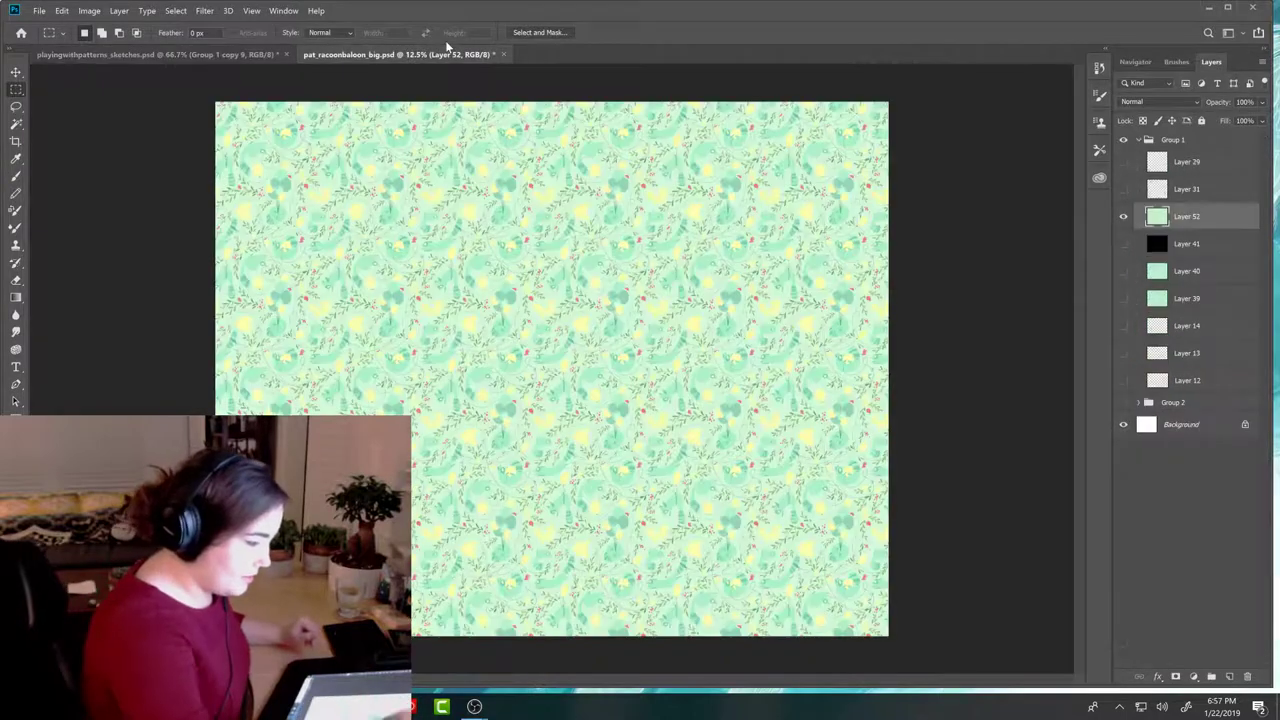
click(1229, 676)
click(61, 10)
click(87, 205)
click(225, 312)
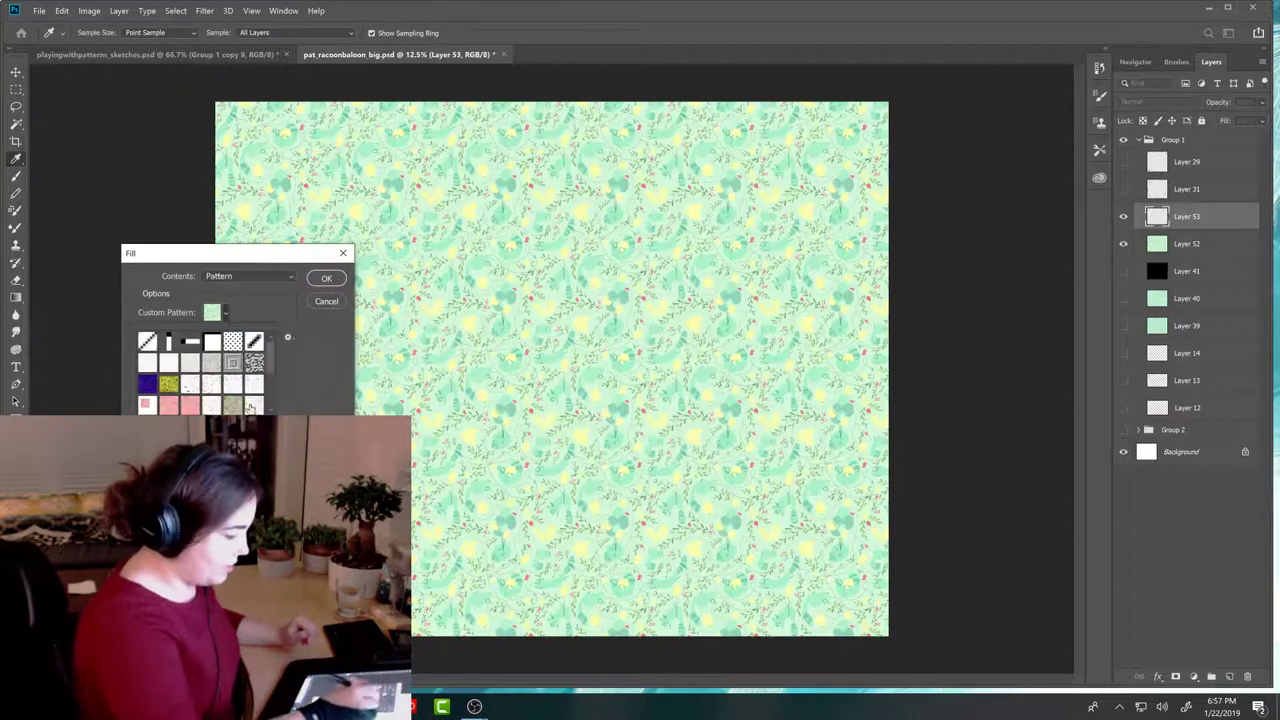
scroll(269, 380, down, 3)
click(326, 278)
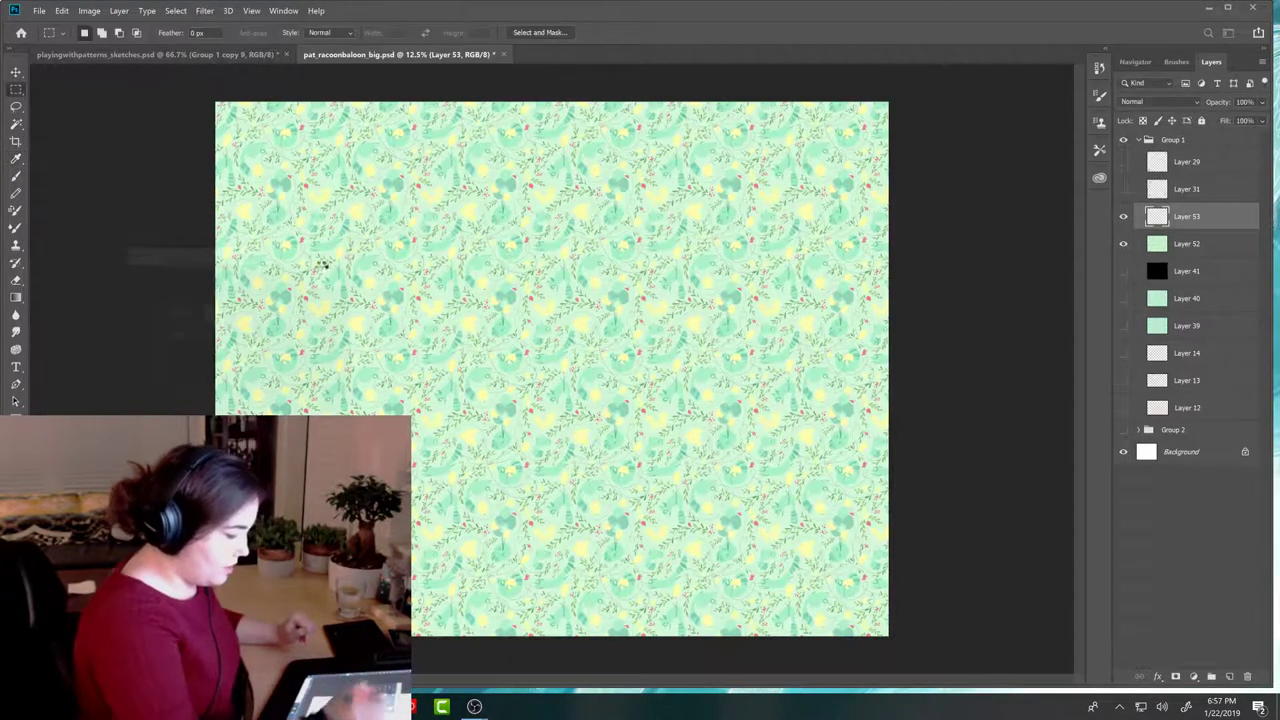
key(m)
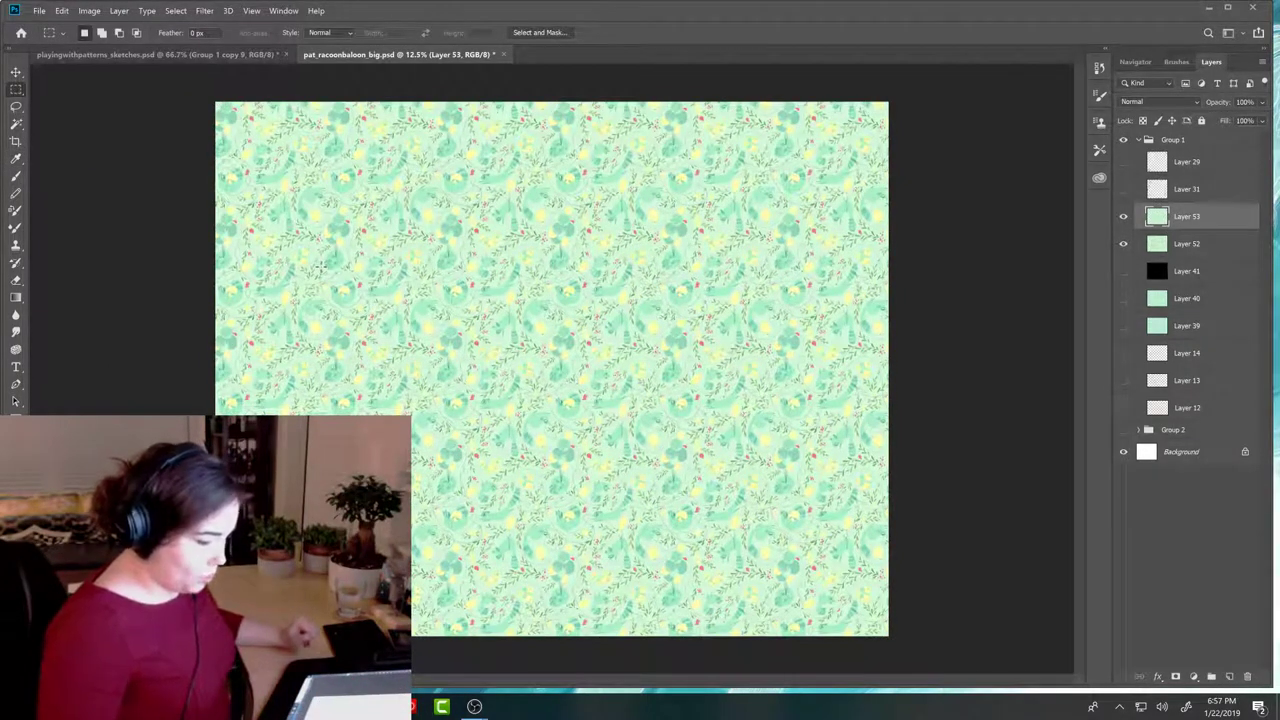
Step: Inspect the tiled raccoon pattern up close for visible seams and its overall repeat
key(ctrl+plus)
key(ctrl+plus)
key(ctrl+plus)
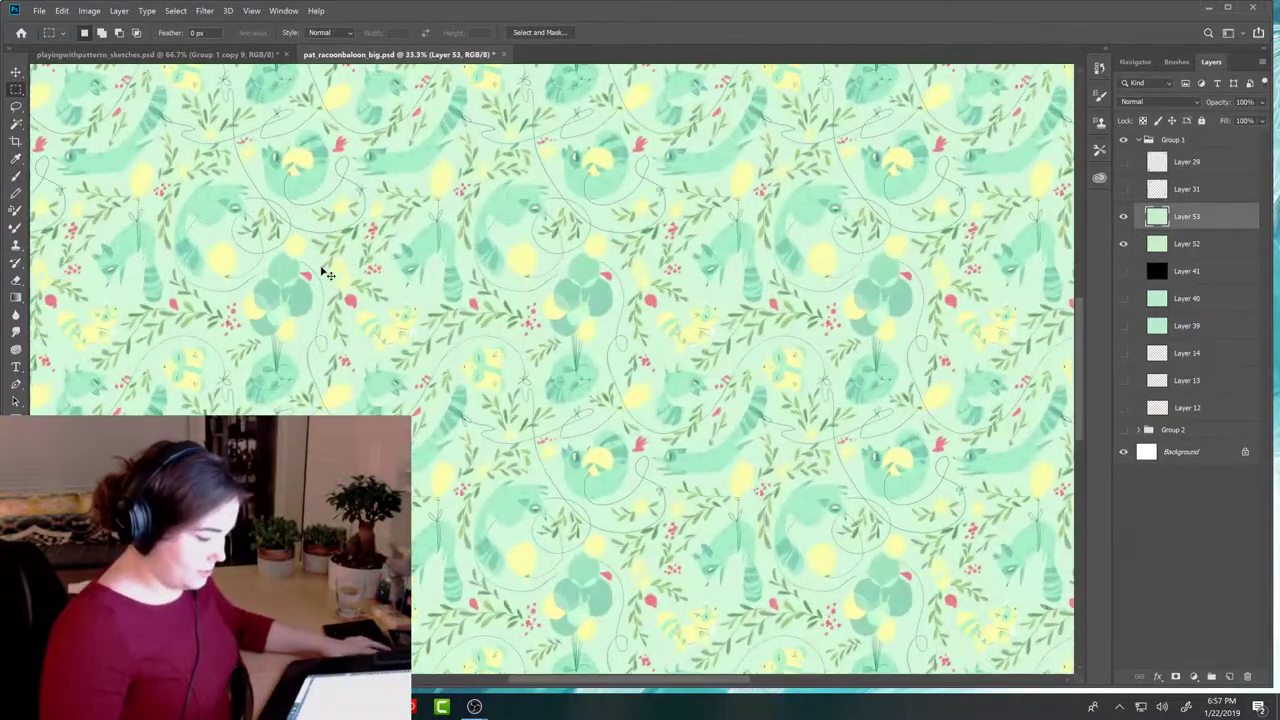
key(ctrl+plus)
drag(322, 272, 1000, 187)
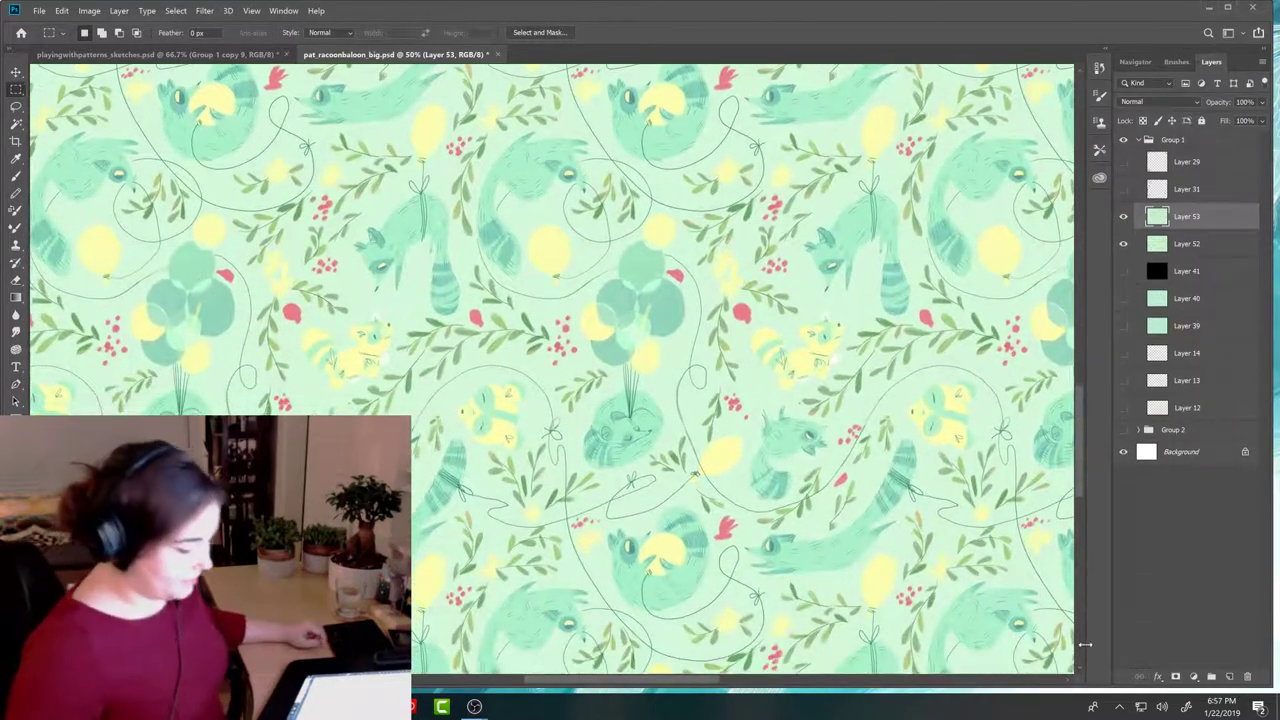
key(ctrl+minus)
key(ctrl+minus)
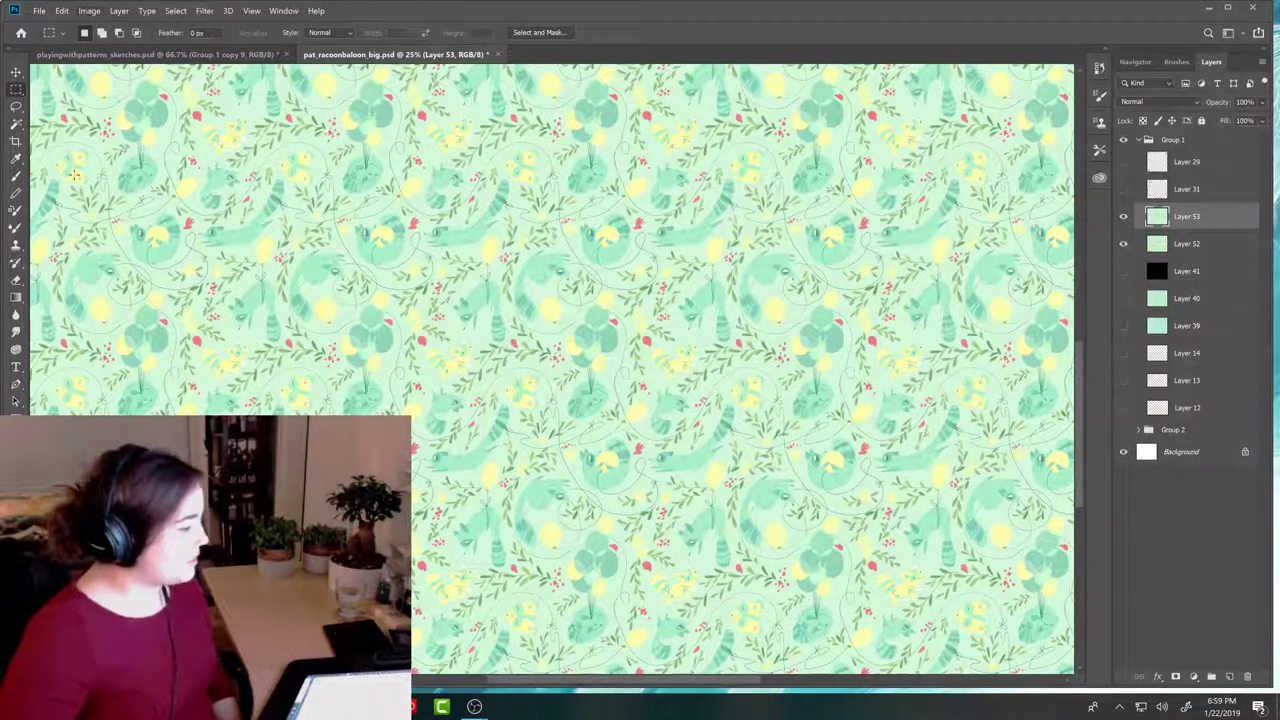
Step: Open bunbuns_pattern_sig.jpg from the bum bums folder in Documents > 2018 > patterns updated 1.1.19
click(39, 10)
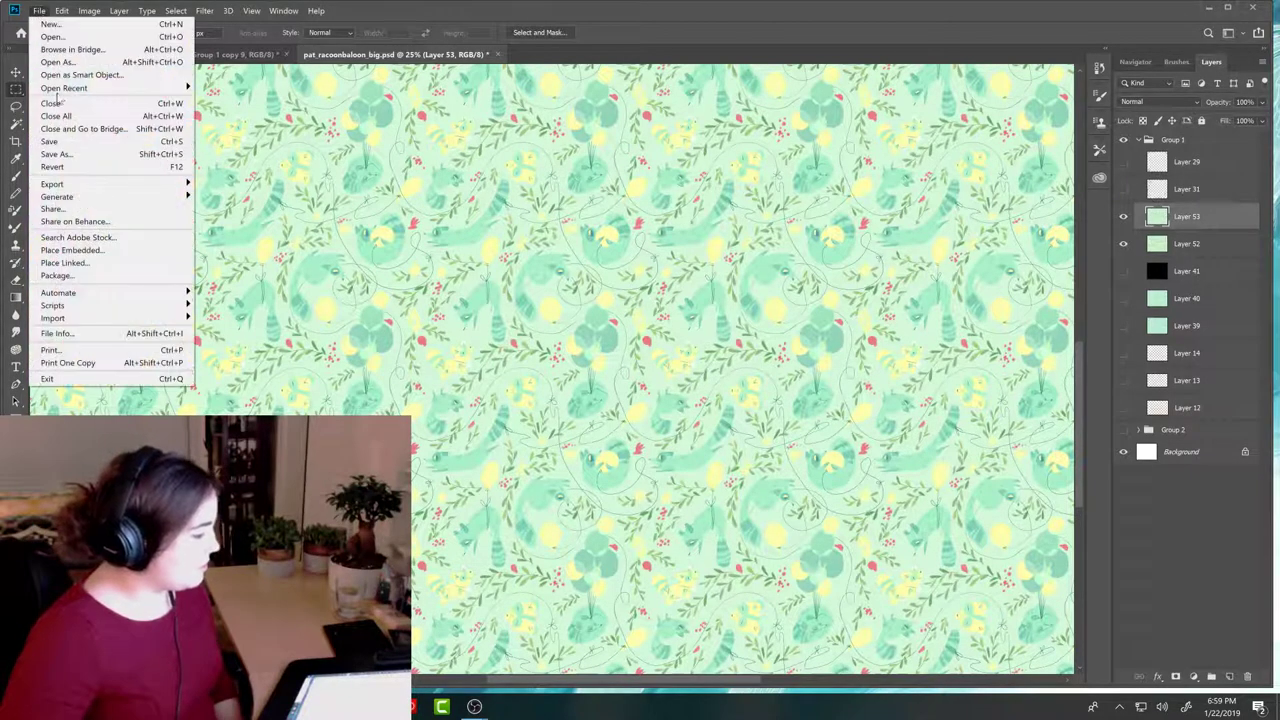
click(52, 36)
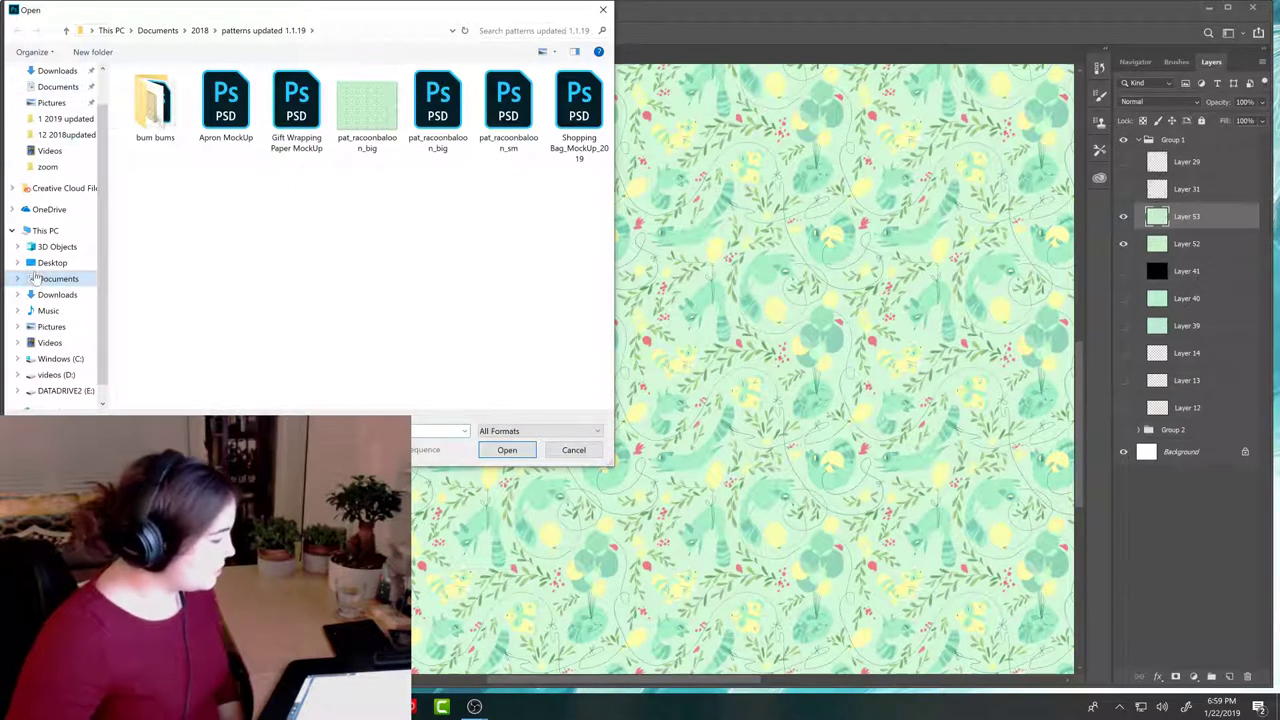
click(66, 90)
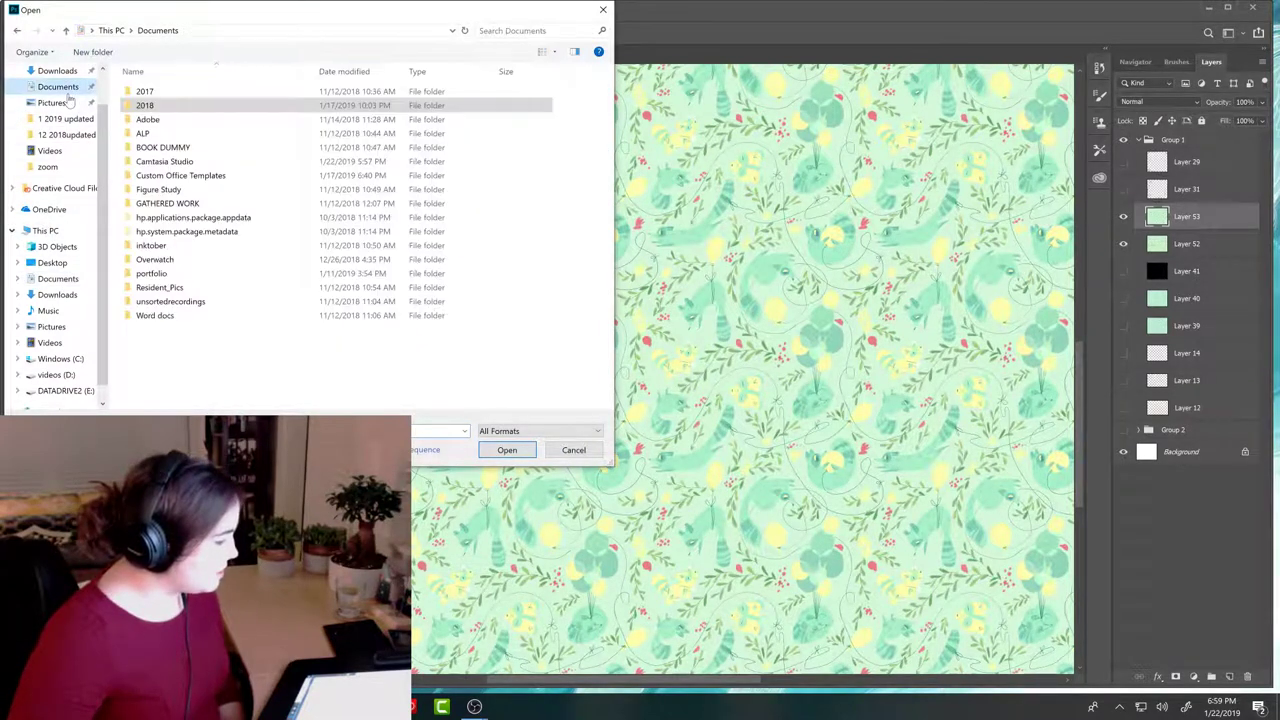
double_click(155, 105)
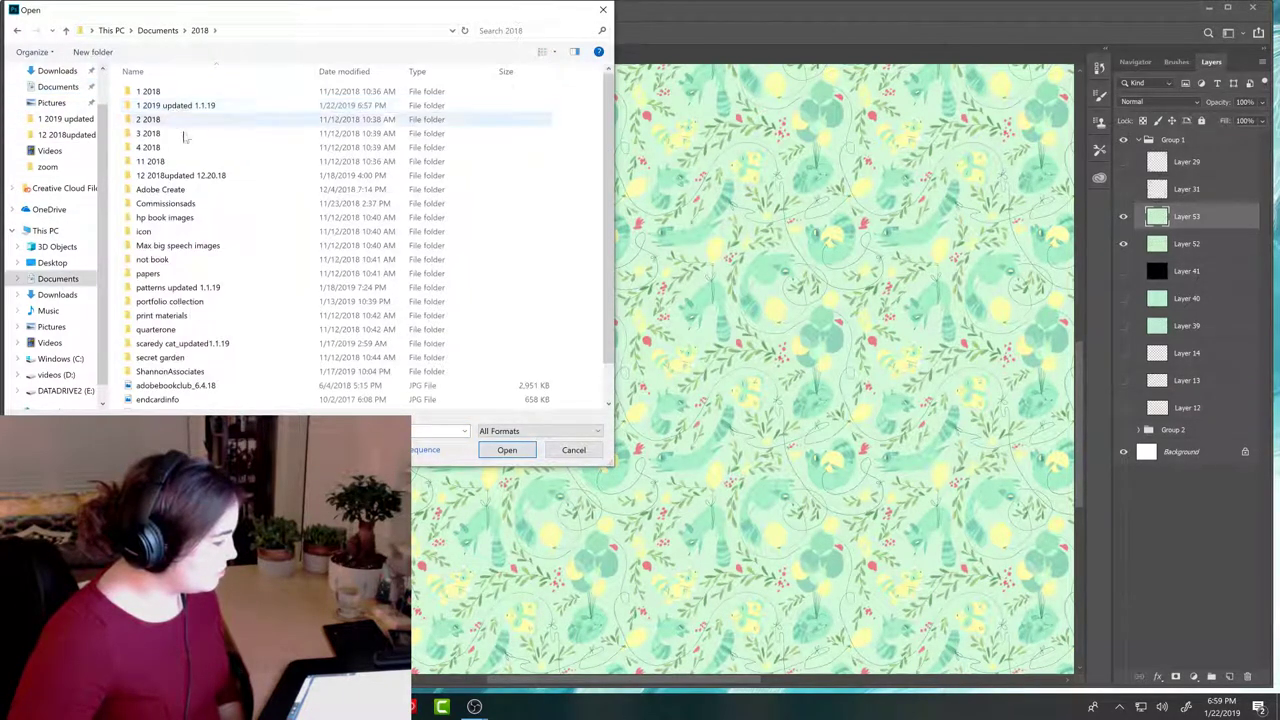
double_click(186, 288)
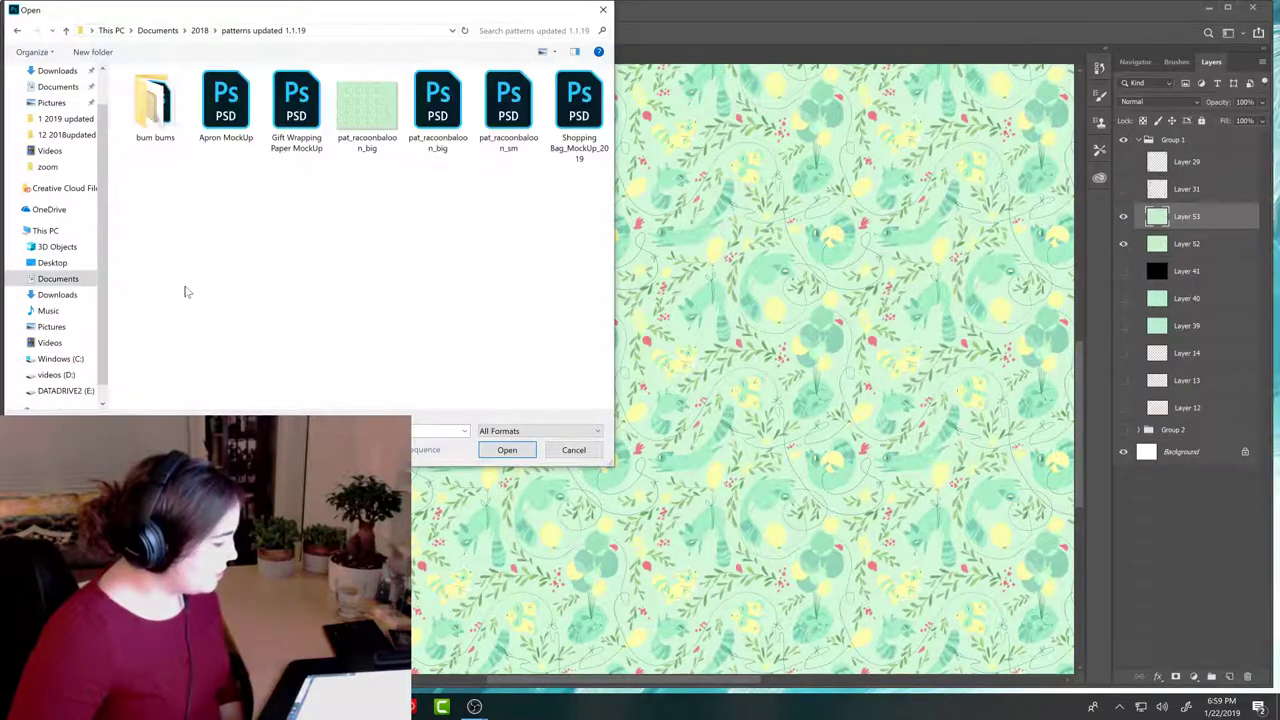
double_click(155, 105)
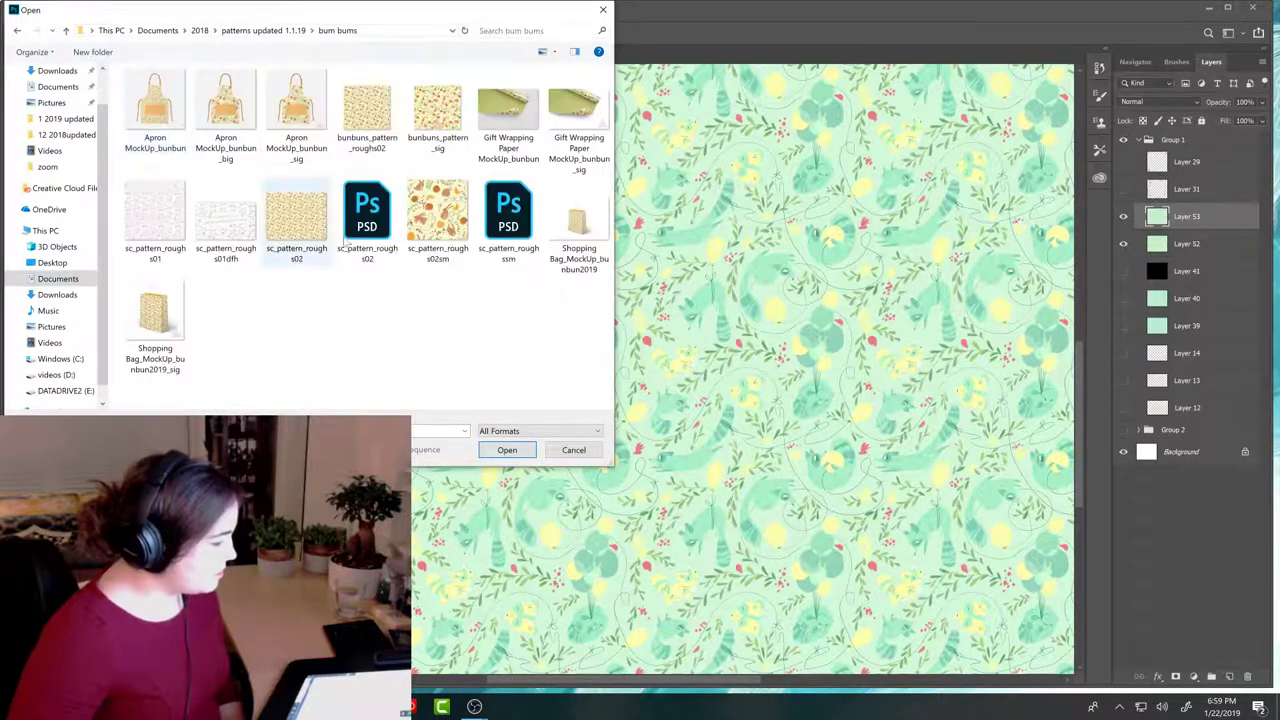
double_click(447, 116)
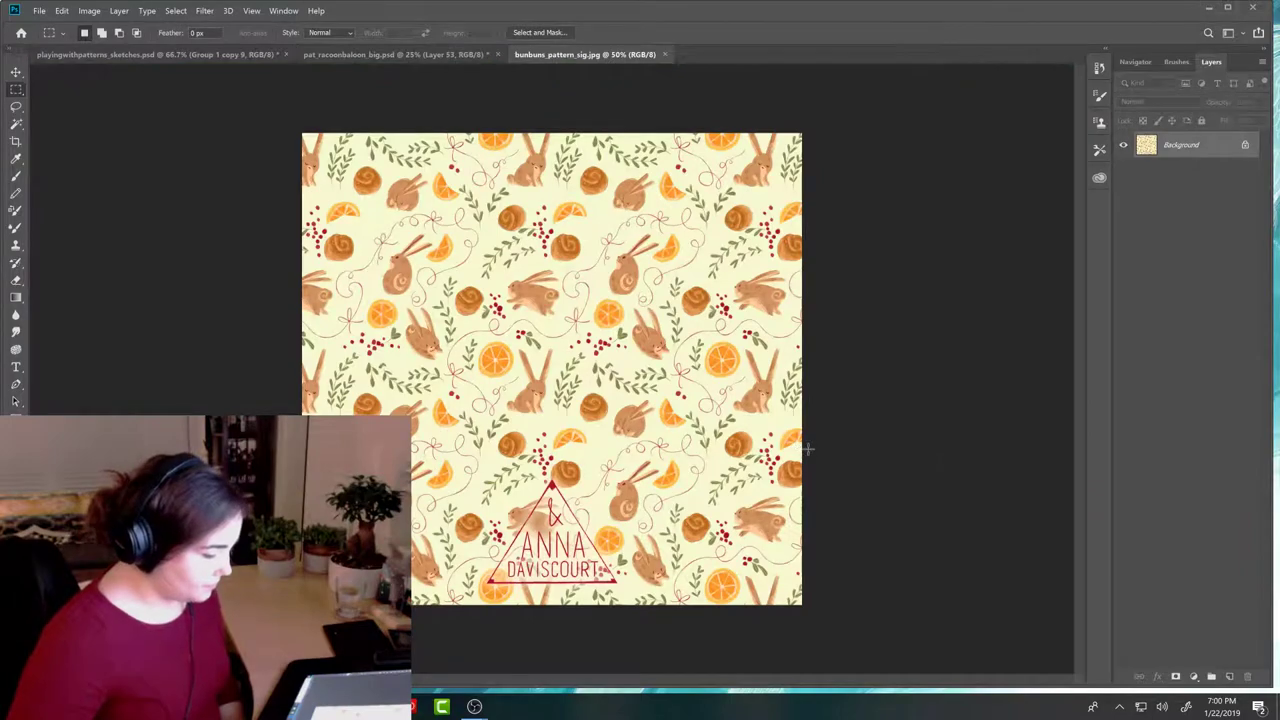
Step: Examine the bunny pattern's motifs and strings at 100%, and close the file
key(ctrl+1)
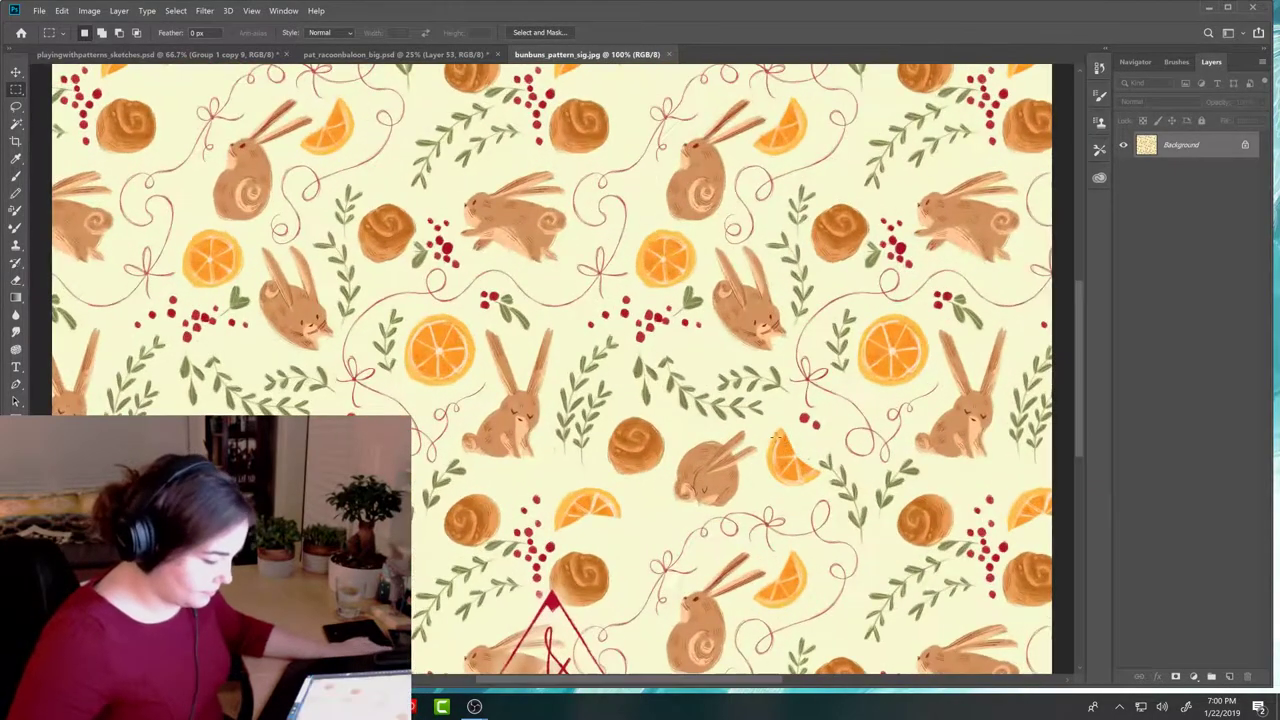
drag(569, 448, 653, 572)
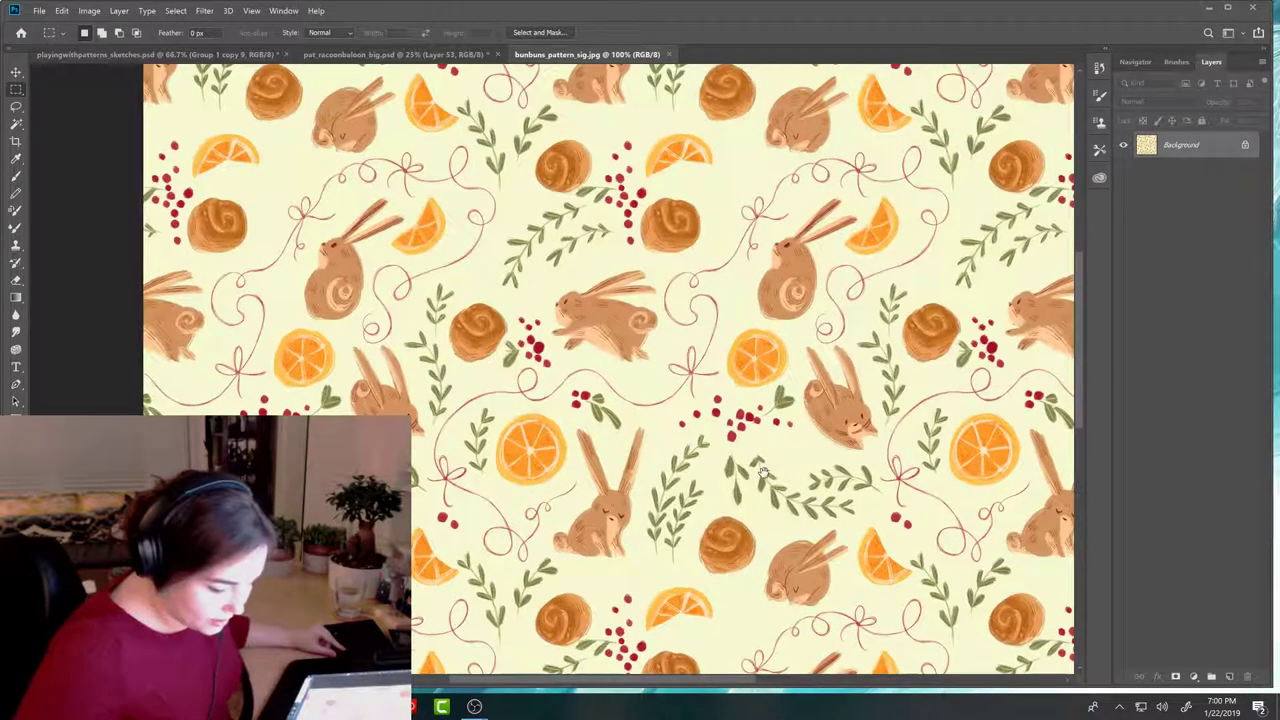
drag(765, 473, 638, 484)
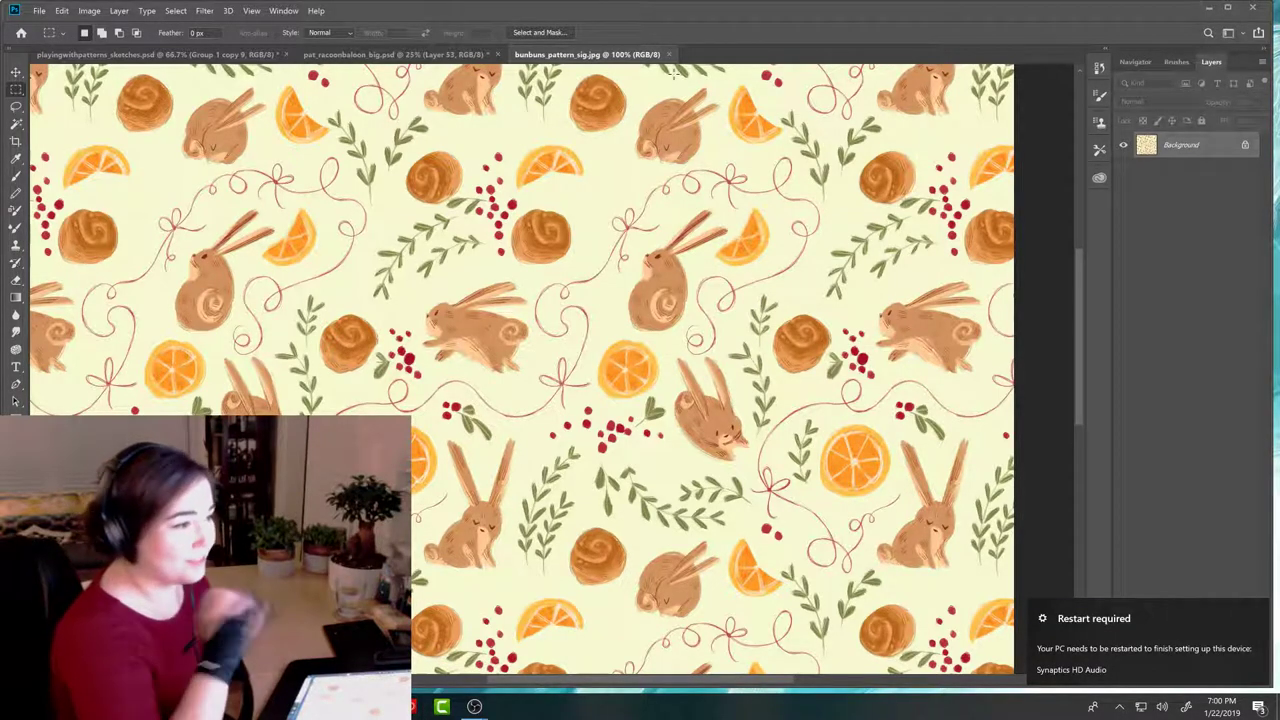
key(ctrl+shift+Tab)
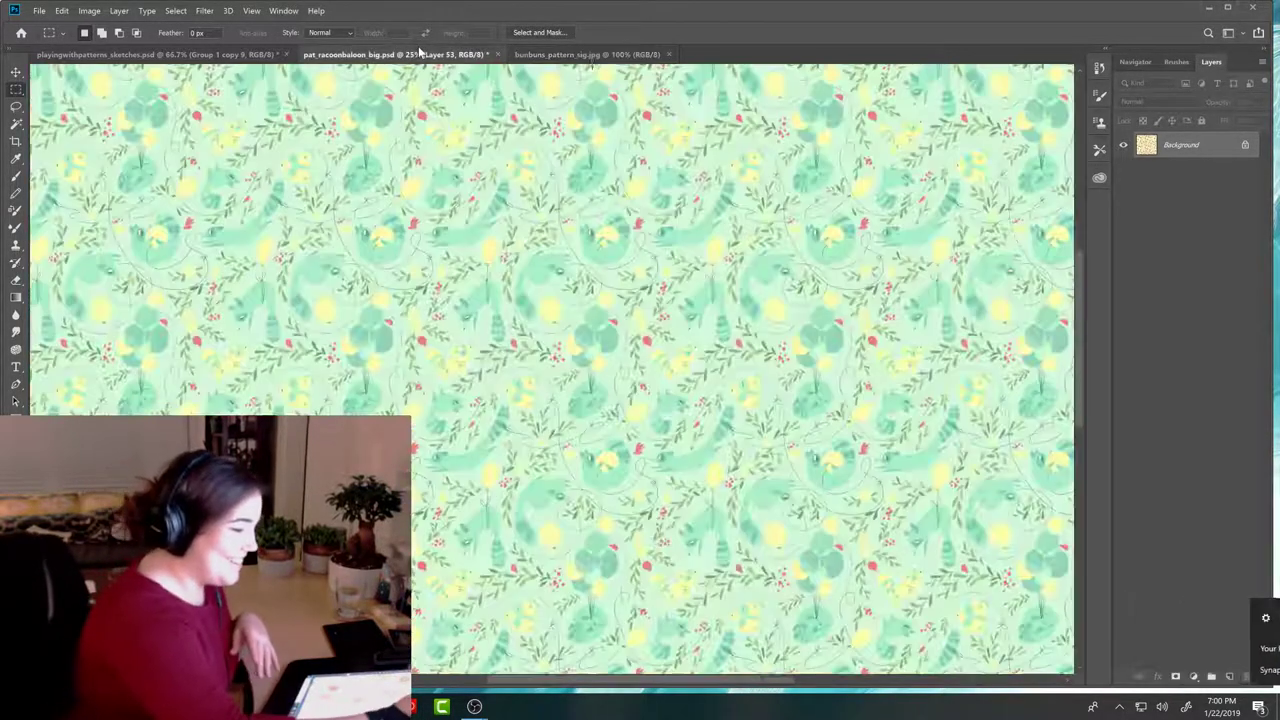
key(ctrl+Tab)
click(668, 54)
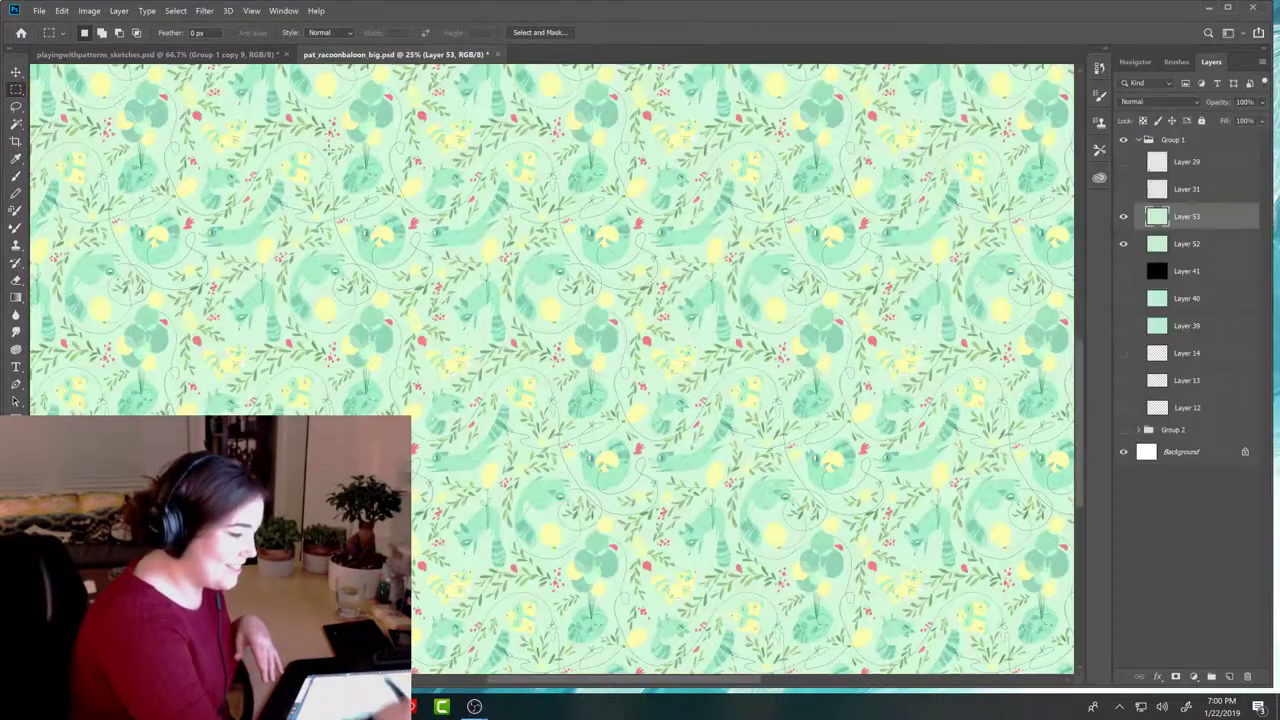
Step: Return to playingwithpatterns_sketches.psd, hide Group 1 copy 9, expand Group 1 and select Layer 17
click(157, 54)
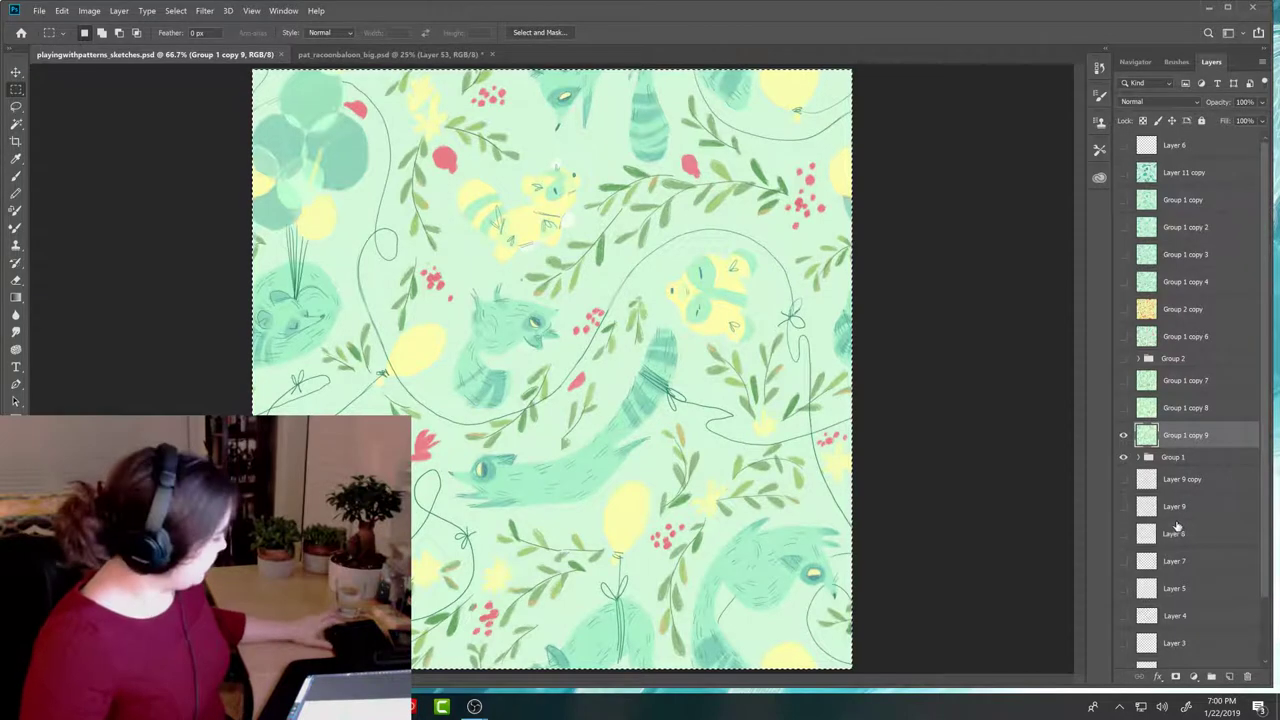
click(1124, 436)
click(1138, 457)
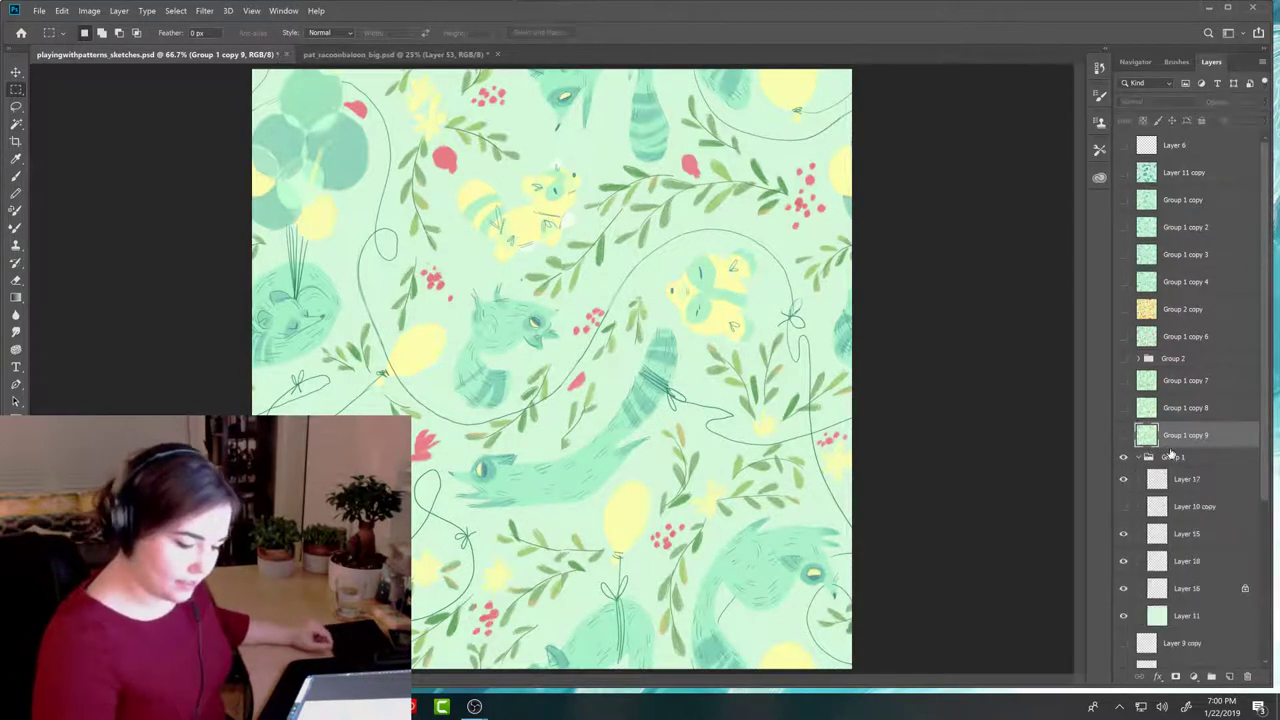
click(1186, 480)
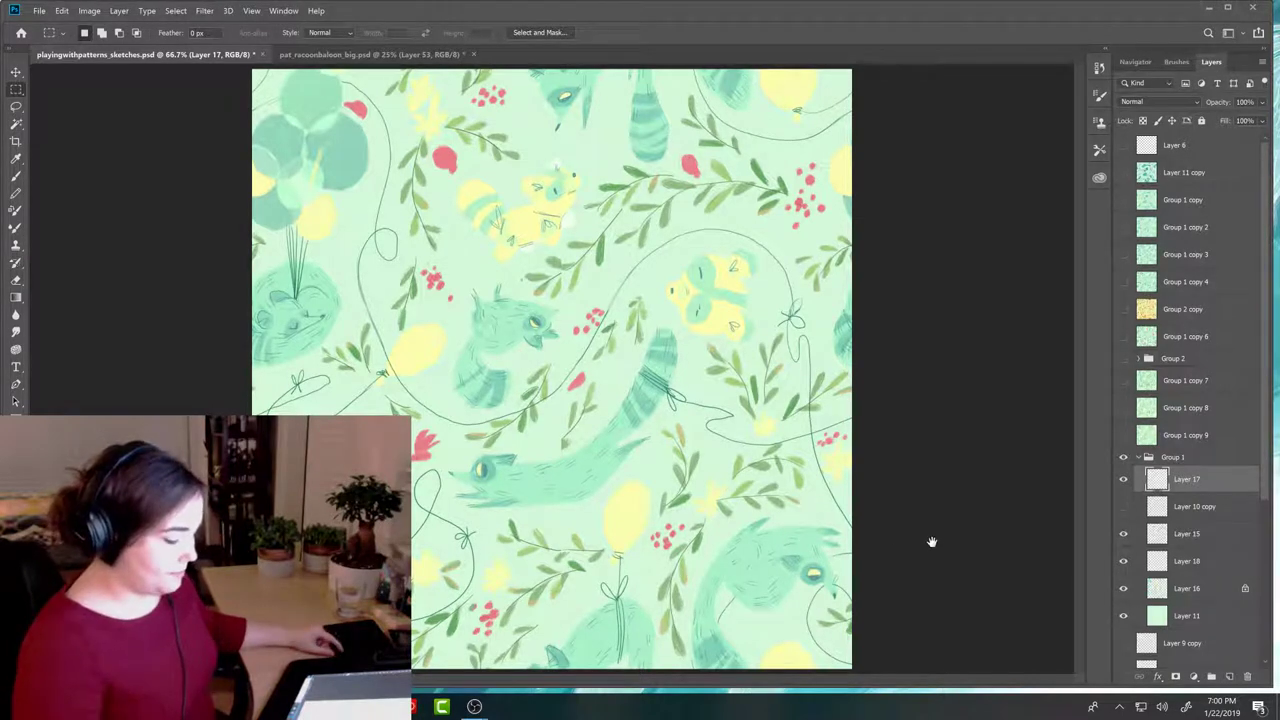
Step: Enter full screen mode with the menu bar, add a new layer above Layer 16 and clip it to Layer 16
key(f)
drag(790, 520, 816, 527)
click(1183, 577)
click(1133, 583)
click(1133, 583)
click(1238, 706)
drag(1198, 588, 1175, 614)
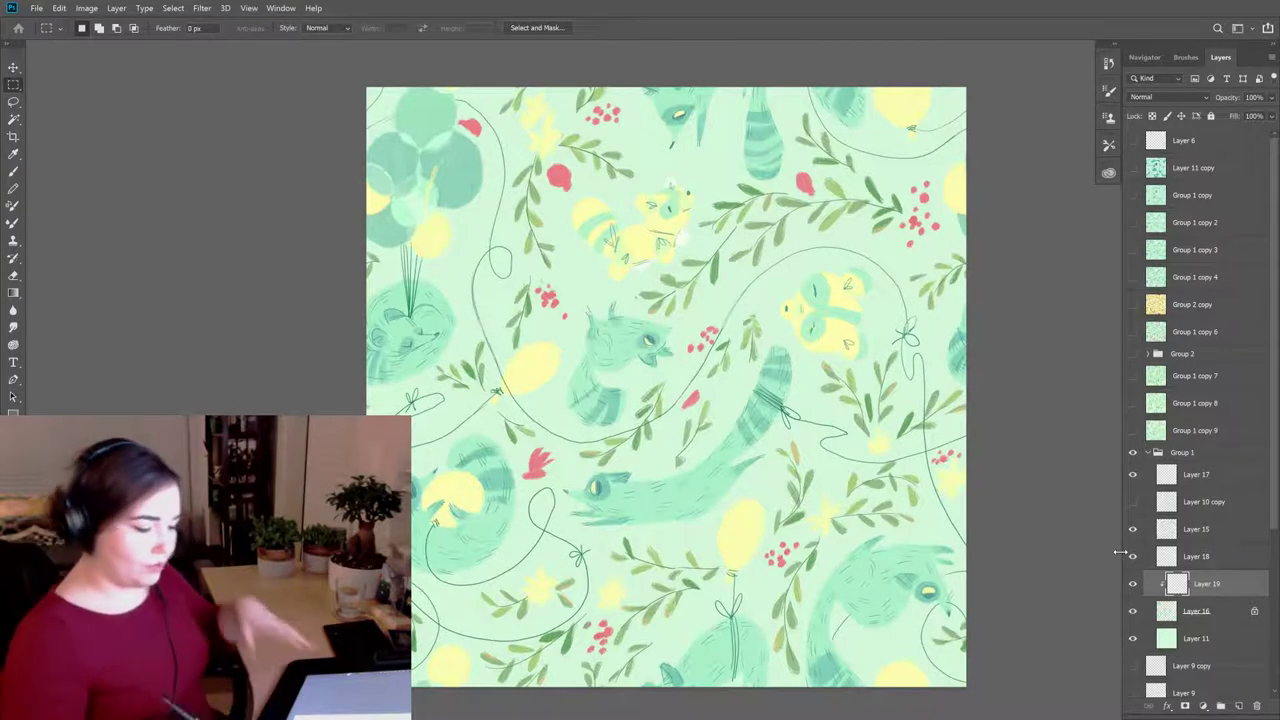
Step: Paint over the upper yellow raccoon with darker teal on clipped Layer 19 using the Brush
key(b)
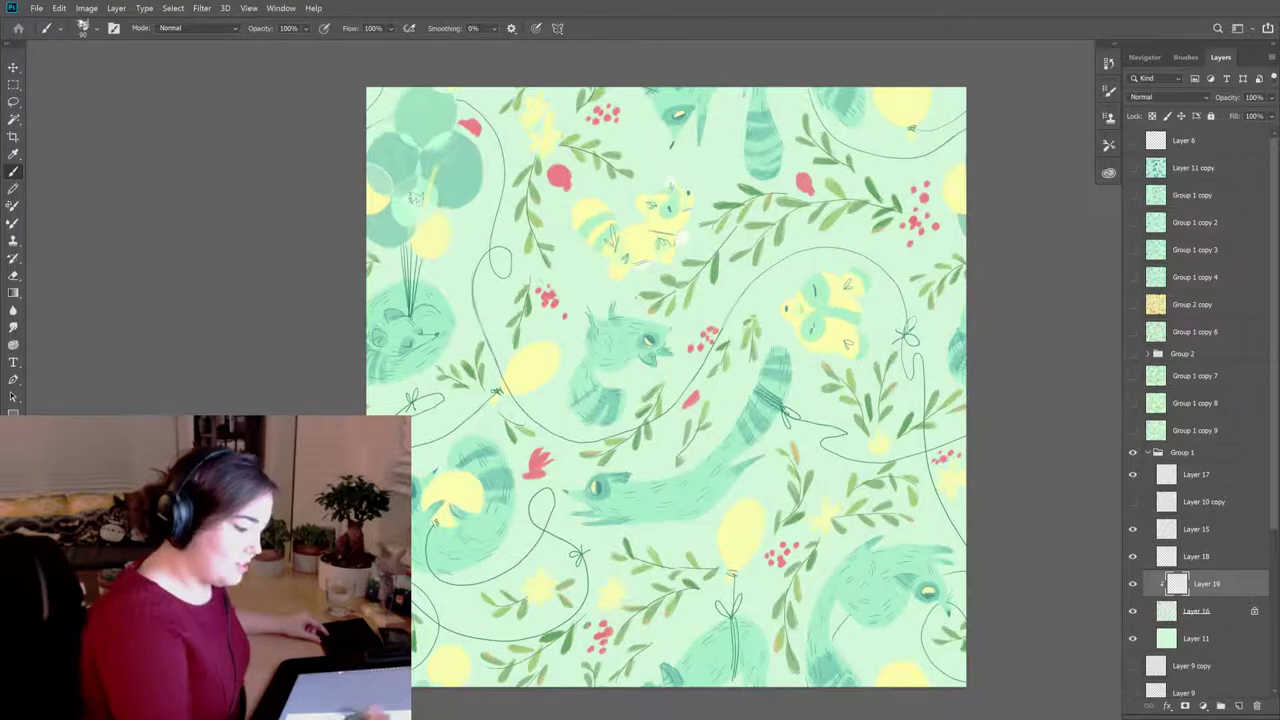
drag(640, 280, 690, 215)
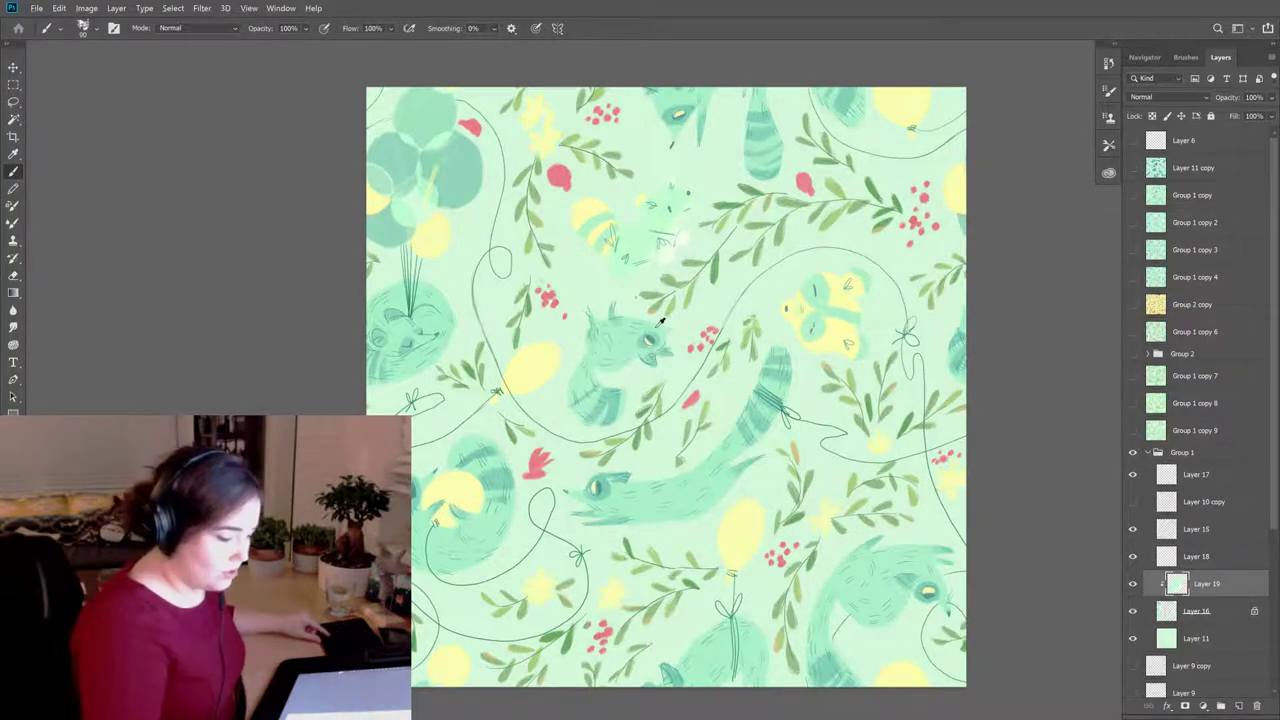
mouse_move(618, 262)
mouse_down()
mouse_move(688, 206)
mouse_move(698, 226)
mouse_up()
mouse_move(622, 281)
mouse_down()
mouse_move(665, 200)
mouse_move(607, 258)
mouse_move(624, 214)
mouse_move(601, 243)
mouse_move(575, 204)
mouse_up()
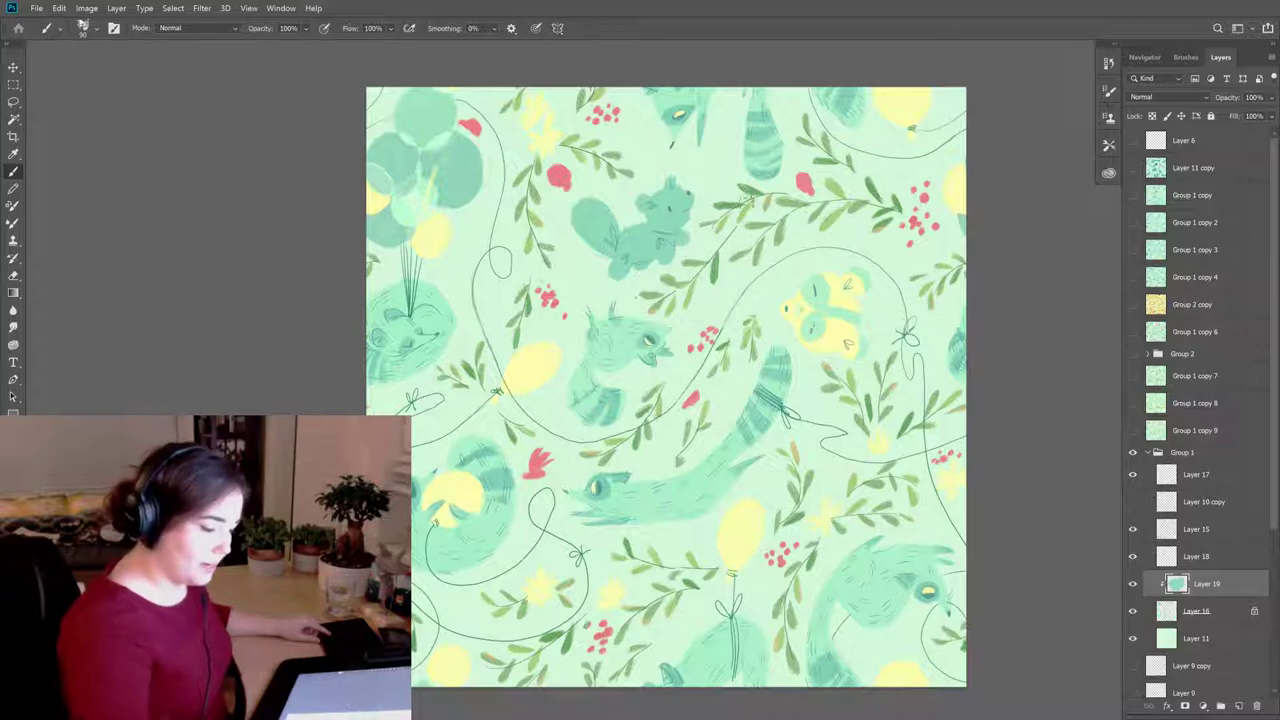
Step: Sample the pale yellow from the eye of the raccoon below and dab spots on the teal raccoon's body and tail
alt+click(651, 339)
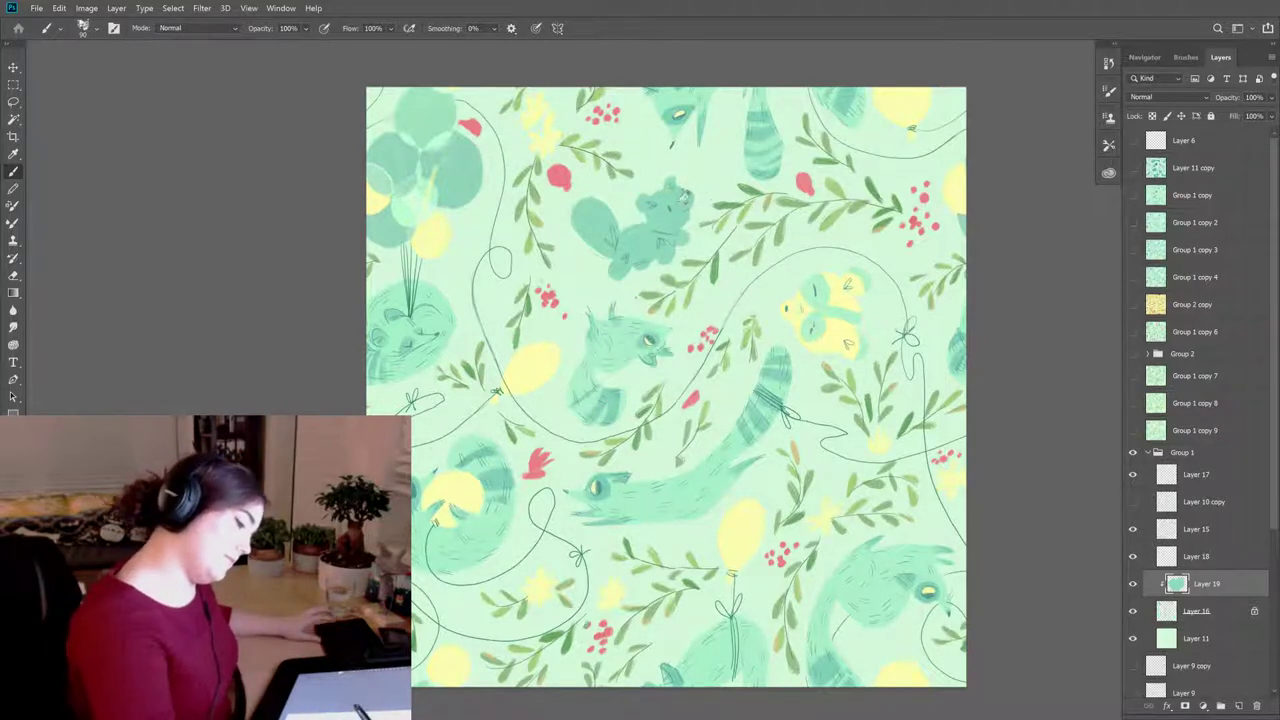
click(635, 233)
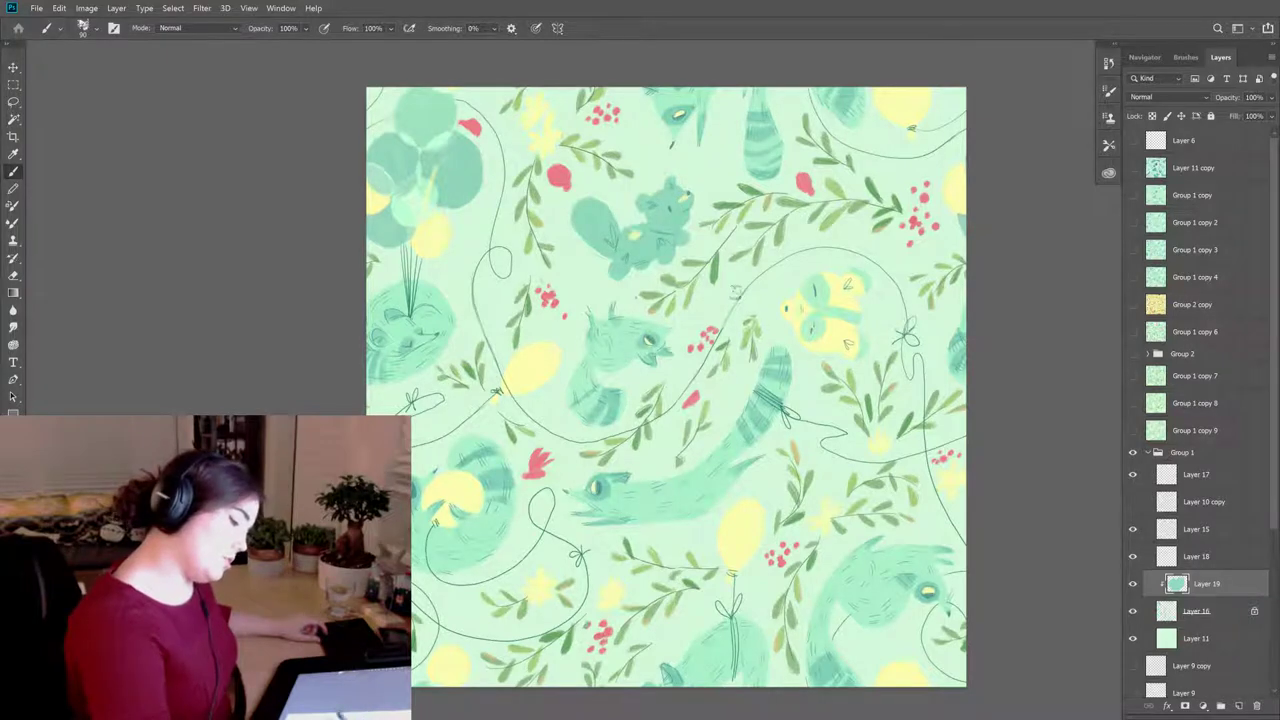
click(596, 210)
click(595, 208)
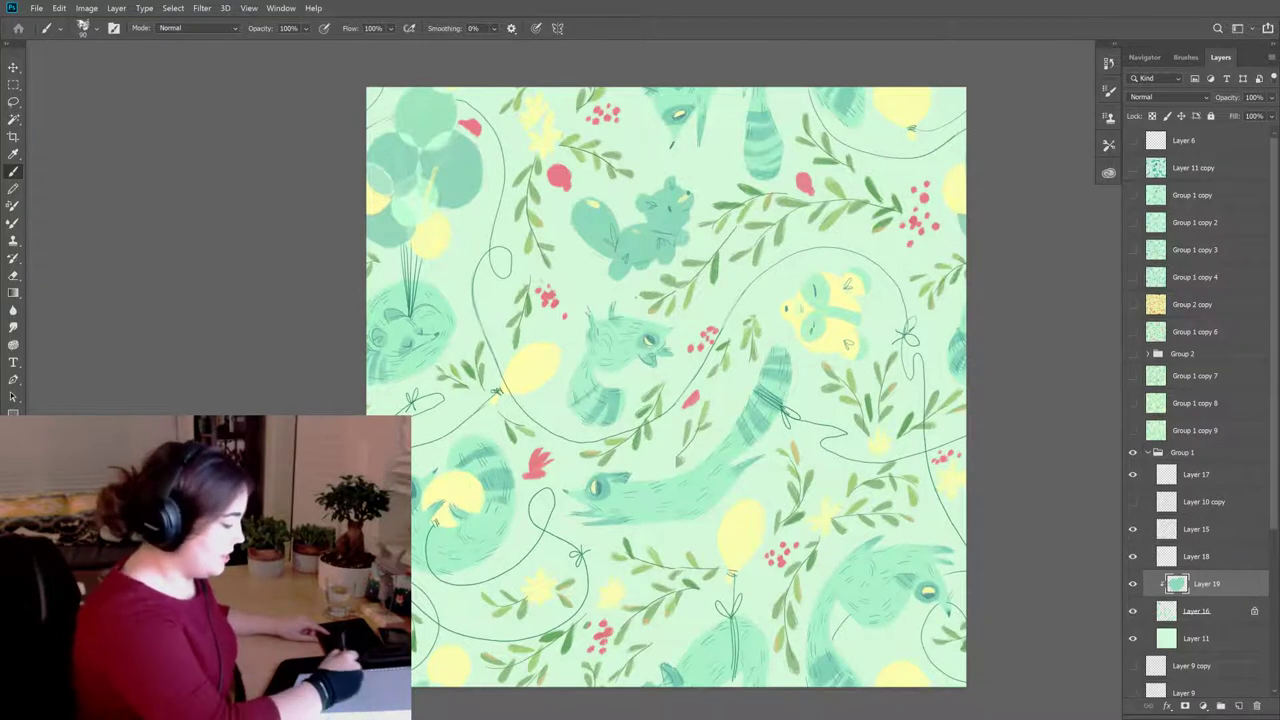
key(c)
key(Return)
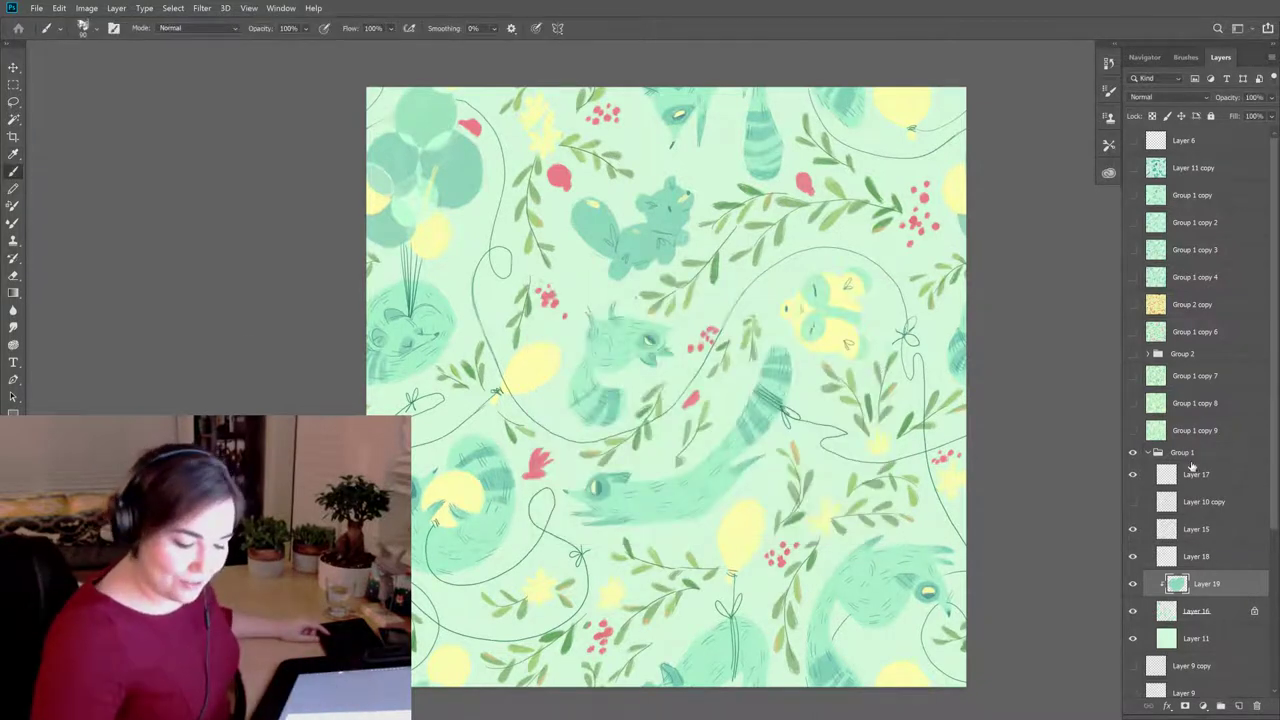
Step: Add a new layer above Group 1 copy 9 and paint a large dark red iris disc over the middle of the pattern
key(alt+bracketright)
key(alt+bracketright)
key(alt+bracketright)
key(alt+bracketright)
key(alt+bracketright)
key(alt+bracketright)
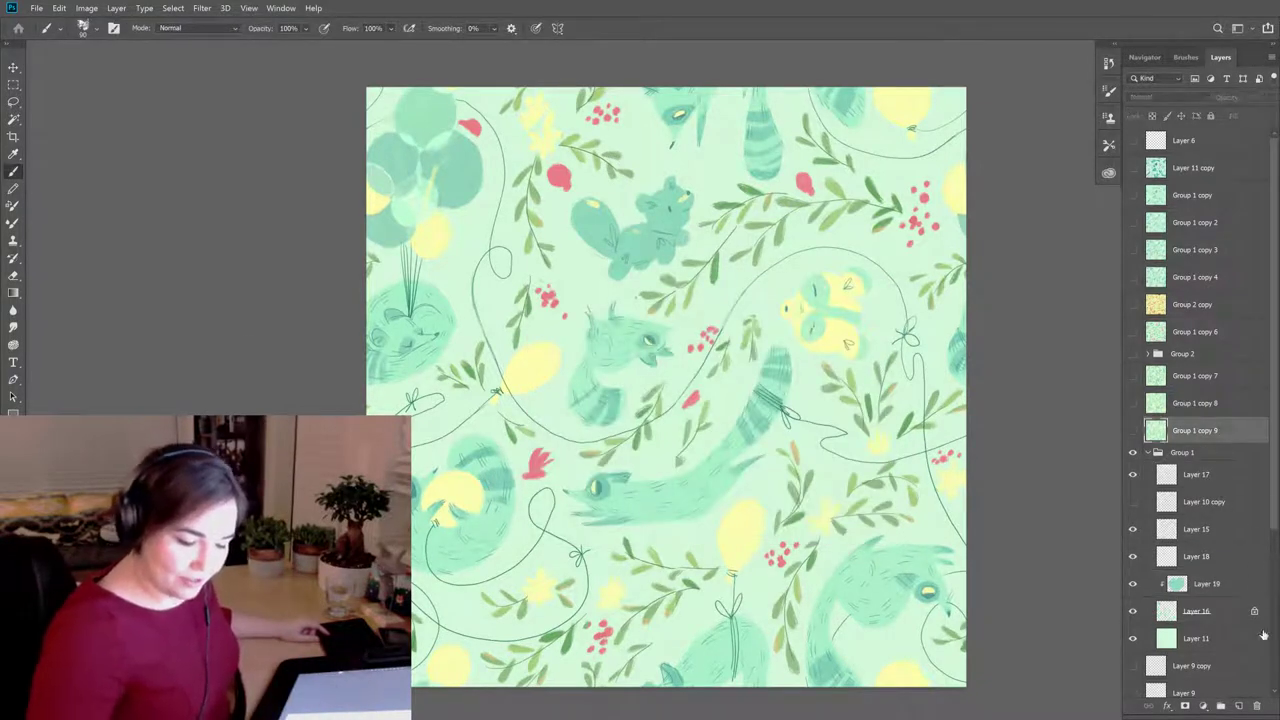
click(1239, 705)
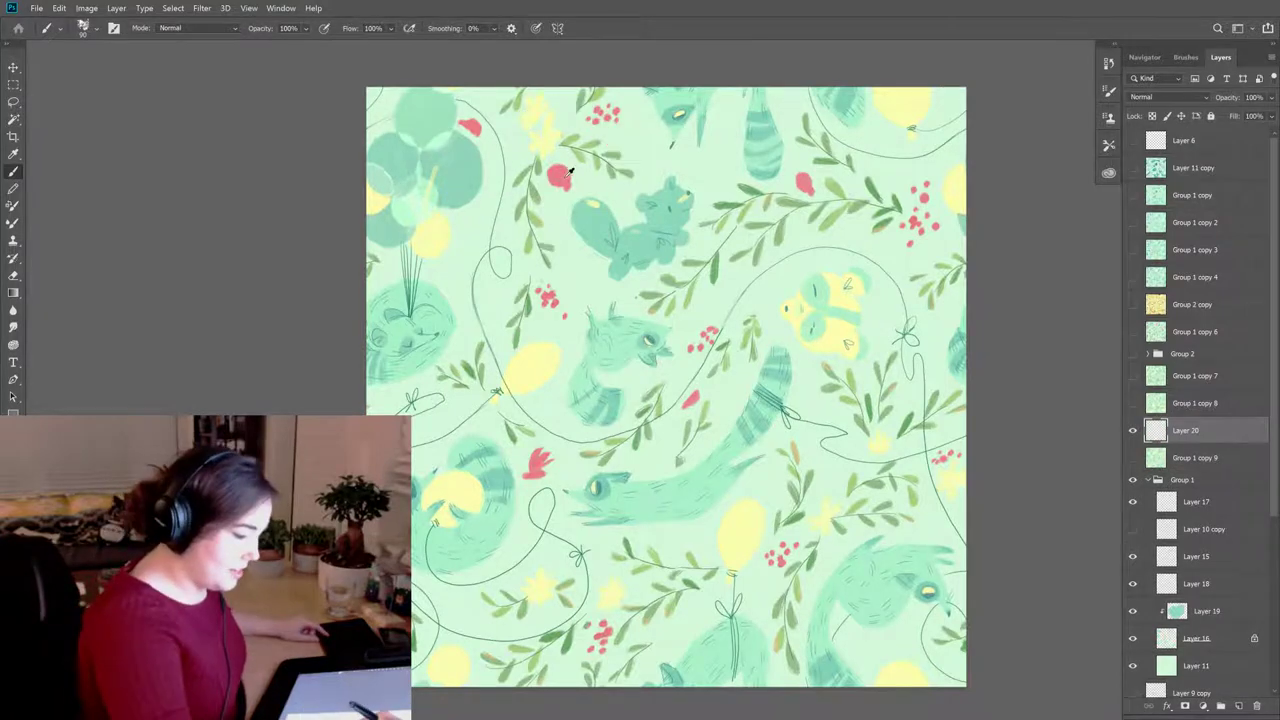
key(c)
click(648, 416)
key(Return)
mouse_move(642, 316)
mouse_down()
mouse_move(690, 340)
mouse_move(680, 390)
mouse_move(665, 370)
mouse_move(705, 385)
mouse_move(650, 312)
mouse_up()
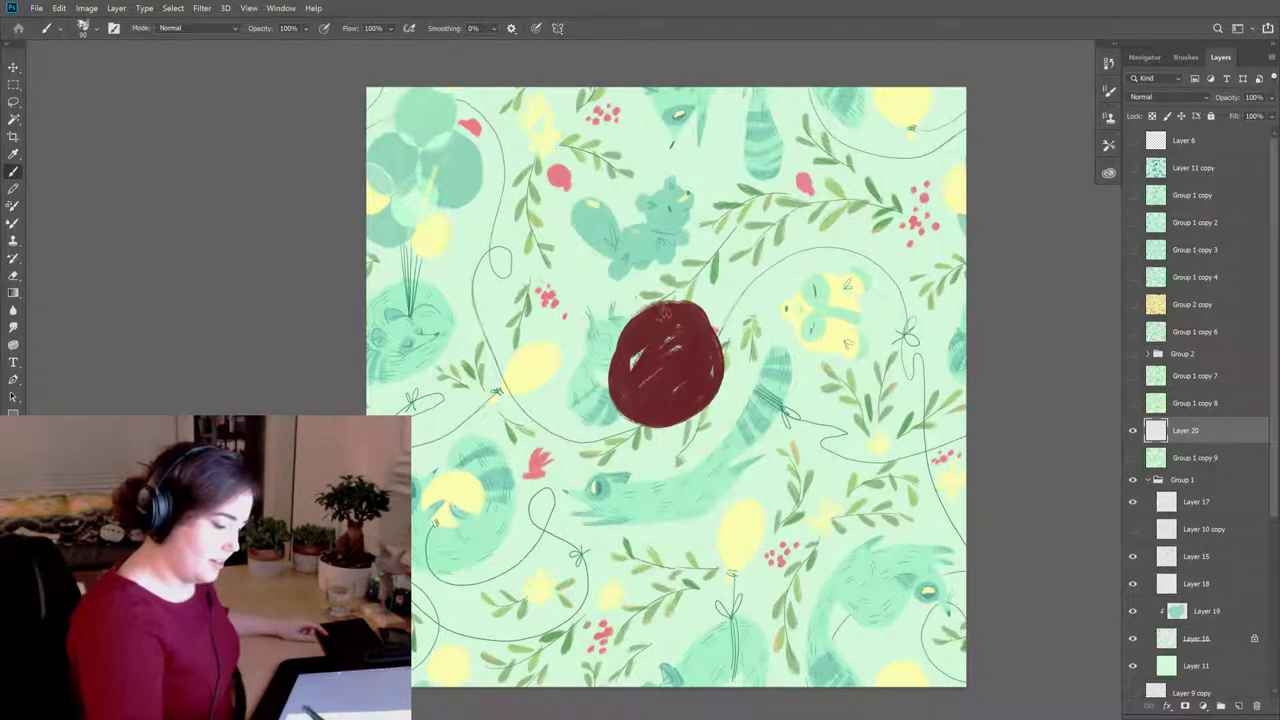
Step: Set the foreground color to near-black 110405 and paint the oval pupil inside the red iris
key(c)
click(666, 471)
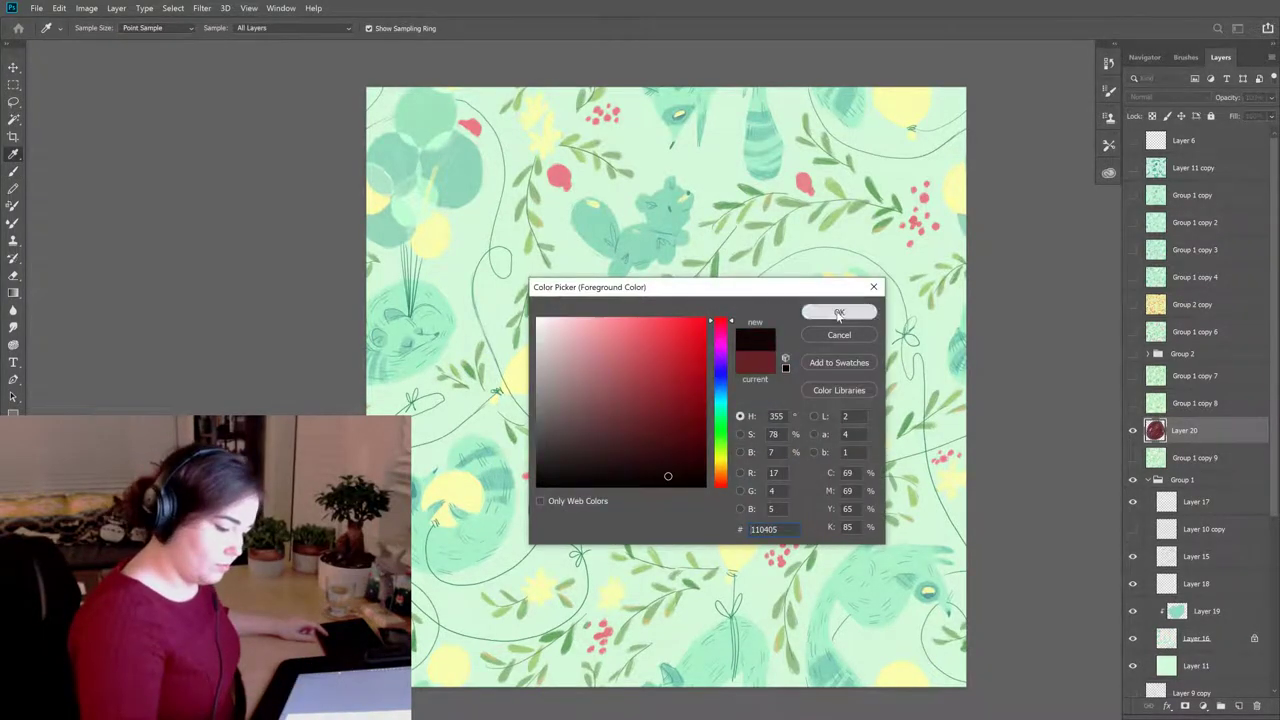
click(839, 312)
mouse_move(655, 360)
mouse_down()
mouse_move(683, 376)
mouse_move(679, 355)
mouse_up()
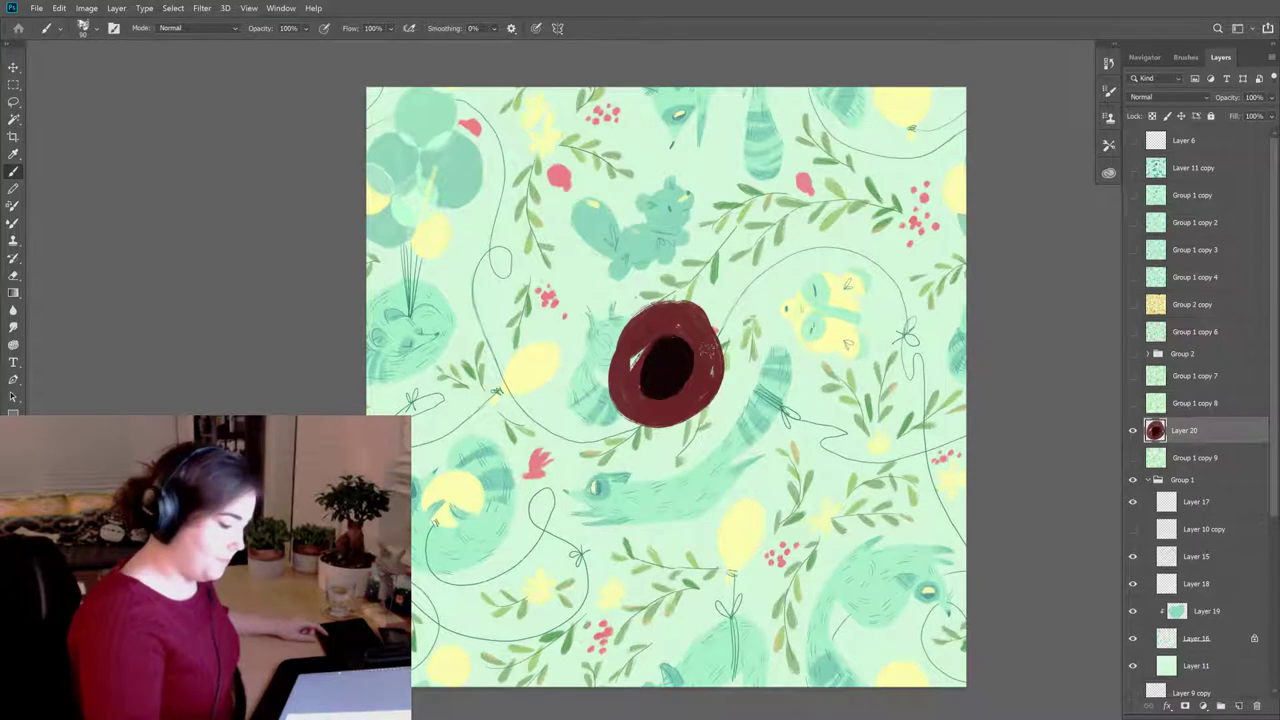
Step: Choose a darker red from the iris hue and shade the upper part of the iris
key(c)
drag(775, 292, 806, 411)
click(700, 335)
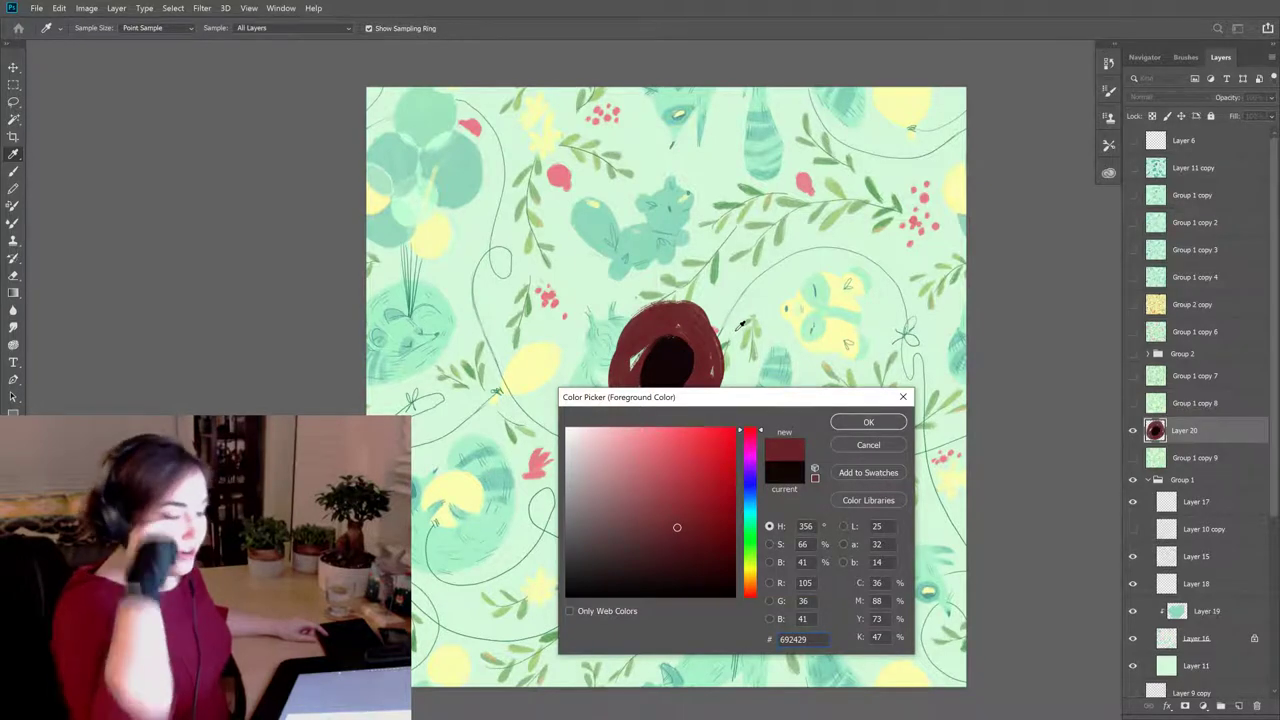
click(699, 544)
click(868, 422)
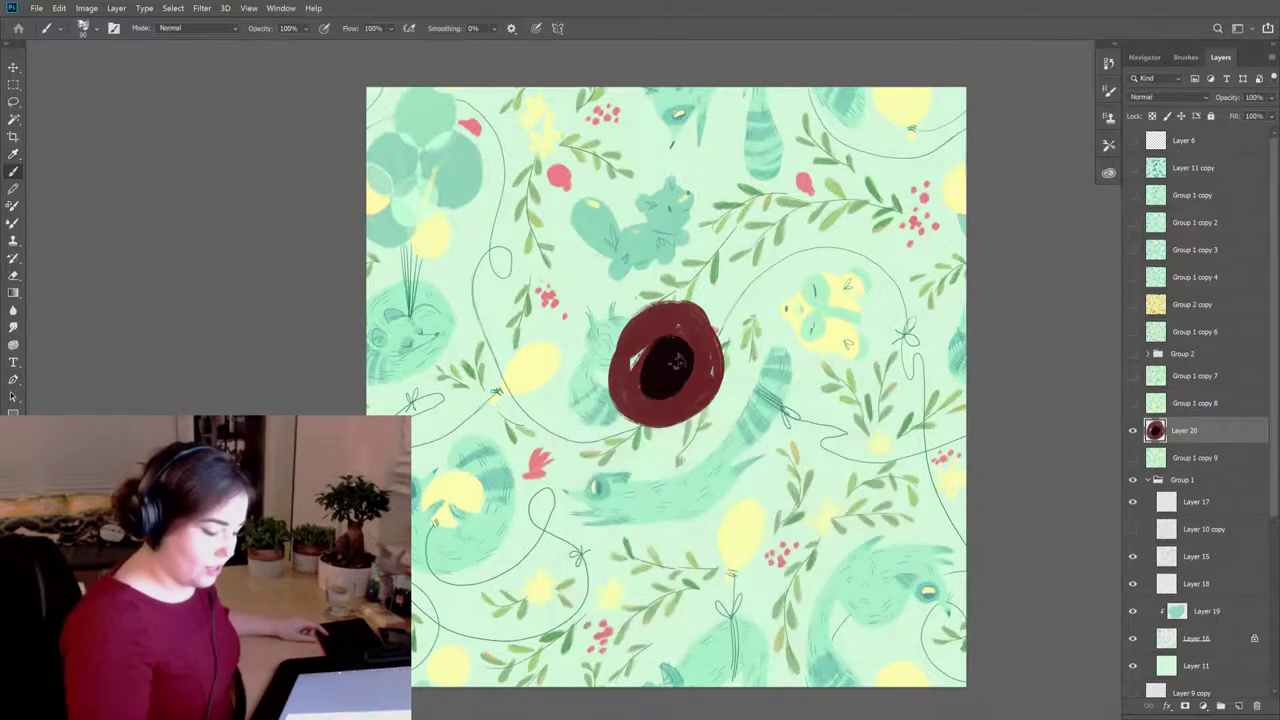
mouse_move(620, 338)
mouse_down()
mouse_move(654, 312)
mouse_move(713, 330)
mouse_move(682, 352)
mouse_up()
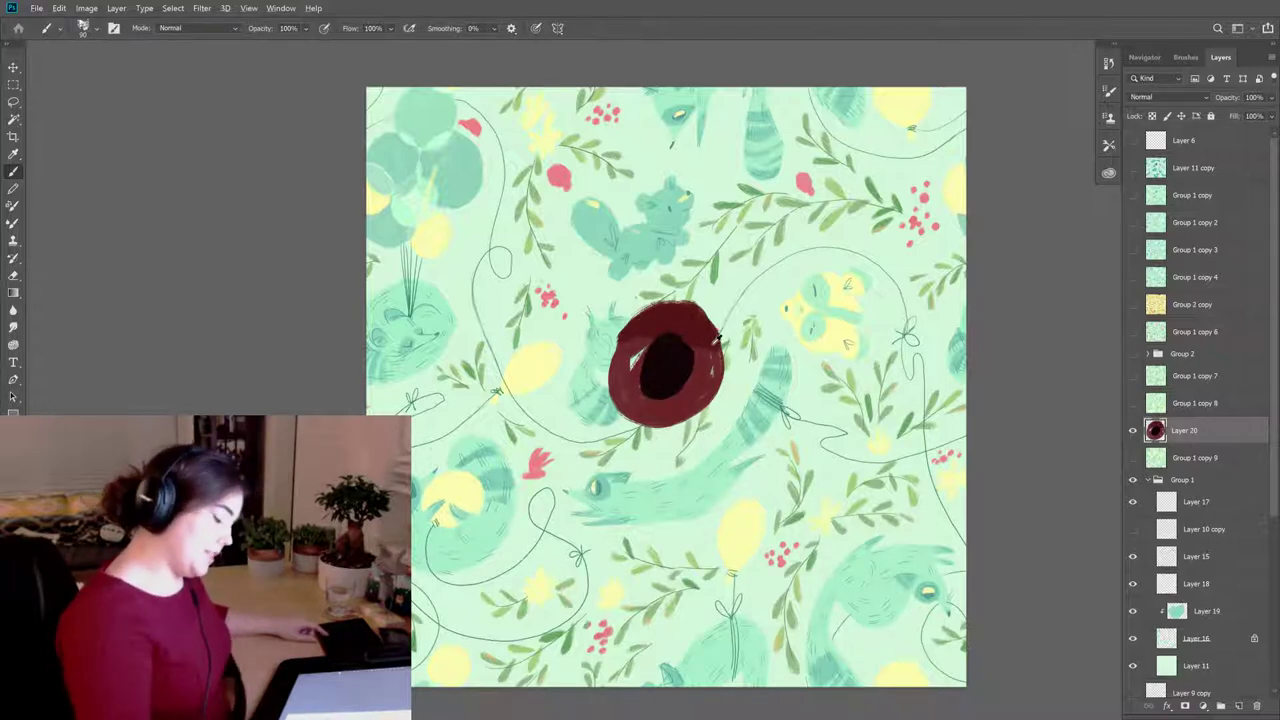
Step: Choose a brighter, more saturated red and paint light accents along the lower iris
key(i)
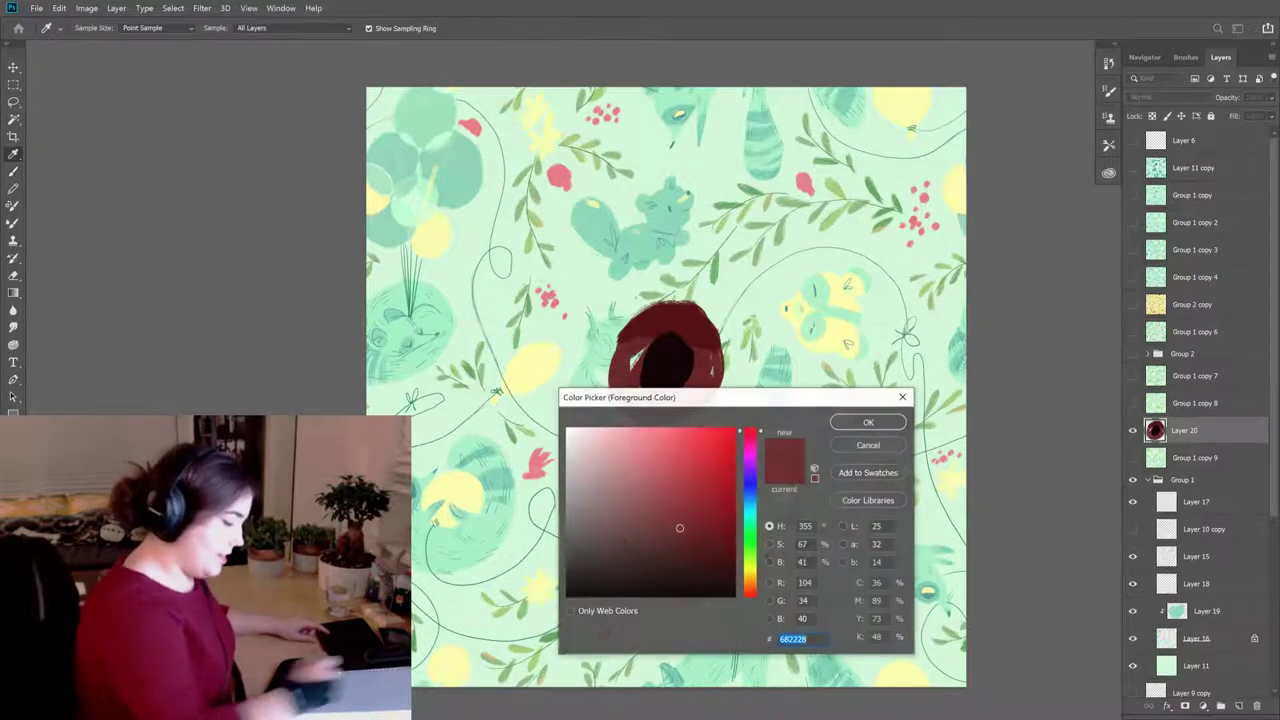
click(729, 432)
click(868, 422)
key(b)
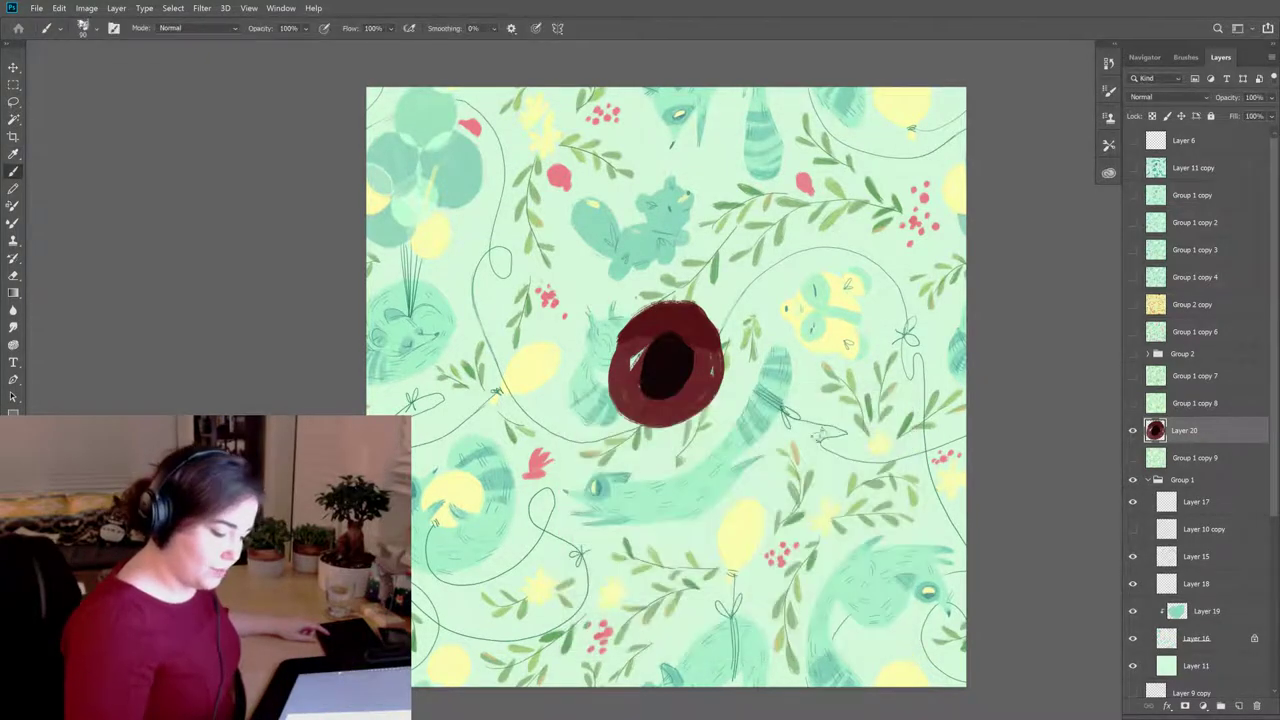
key(i)
click(697, 472)
click(868, 422)
key(b)
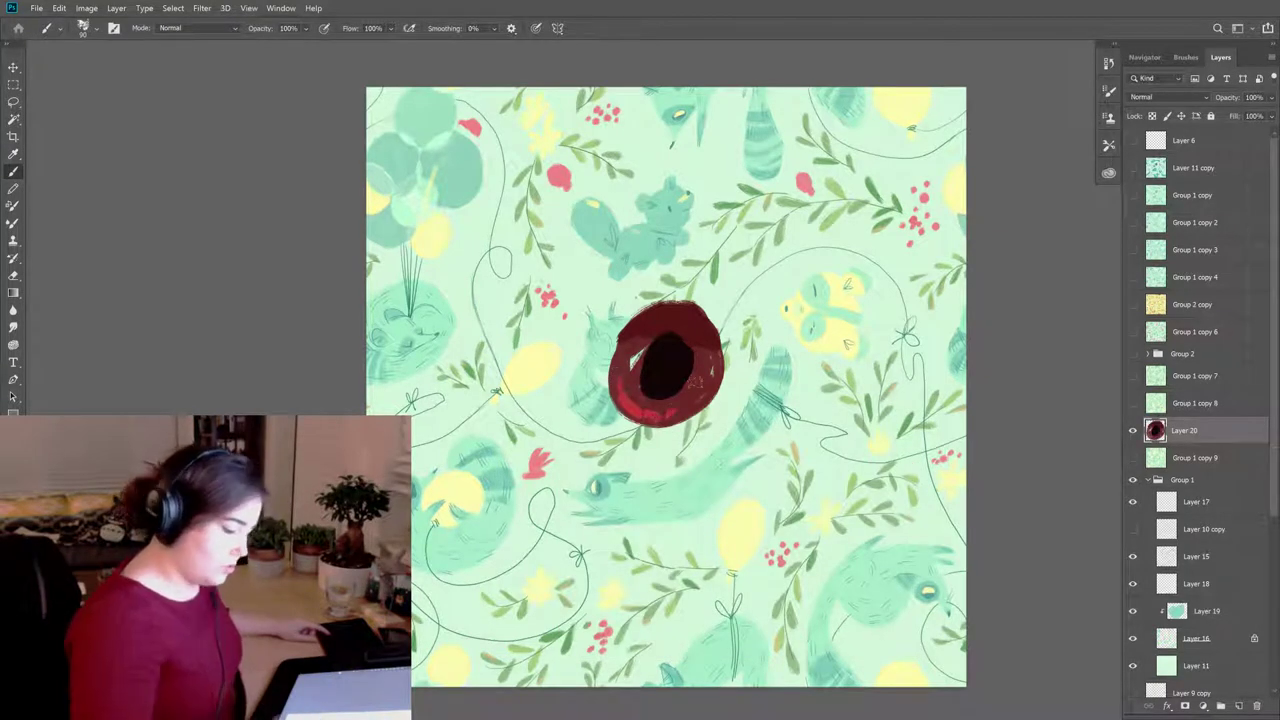
Step: Set the color to pale yellow fafbaa, paint a highlight at the pupil's upper right edge and fill the gap in the iris
text(if9f5b4)
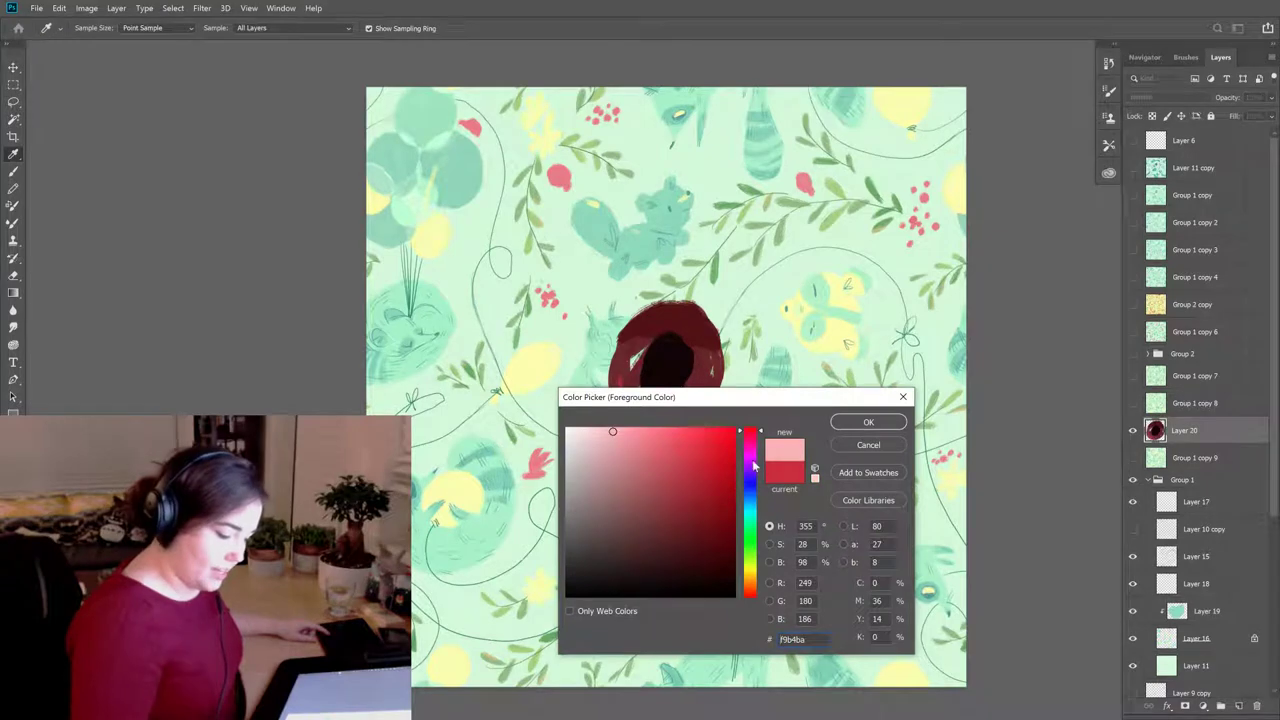
click(620, 430)
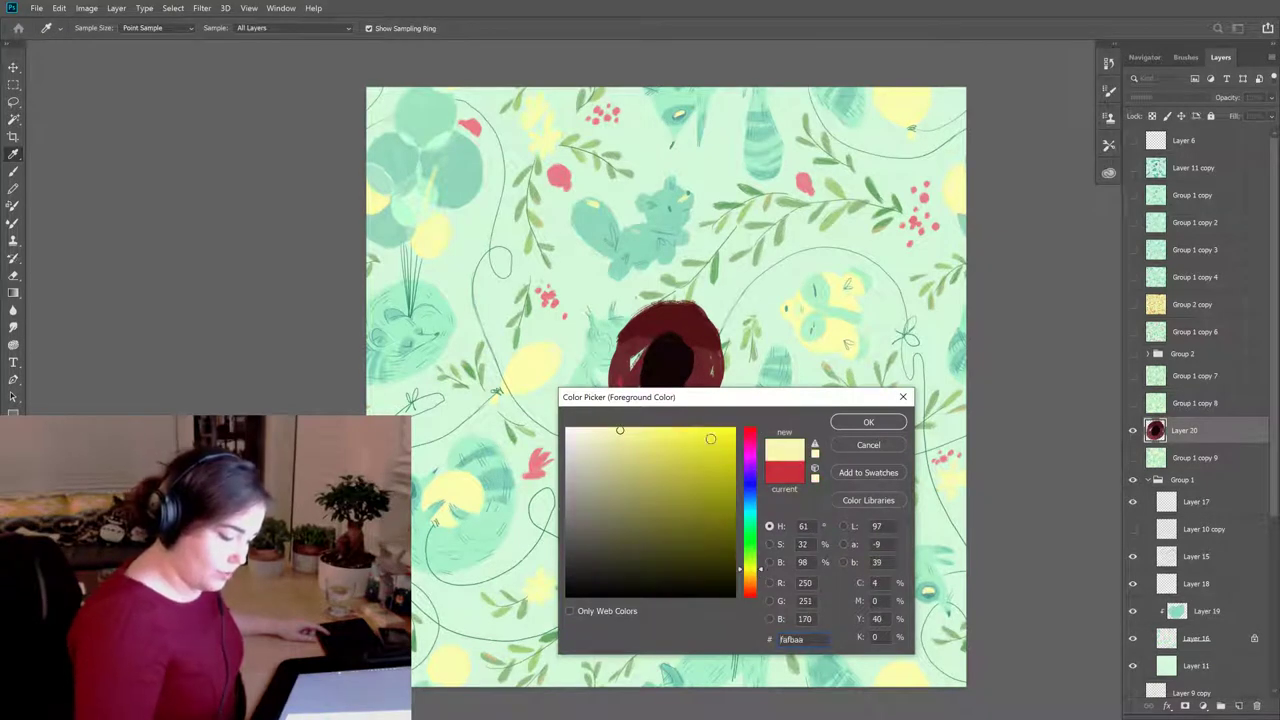
click(867, 423)
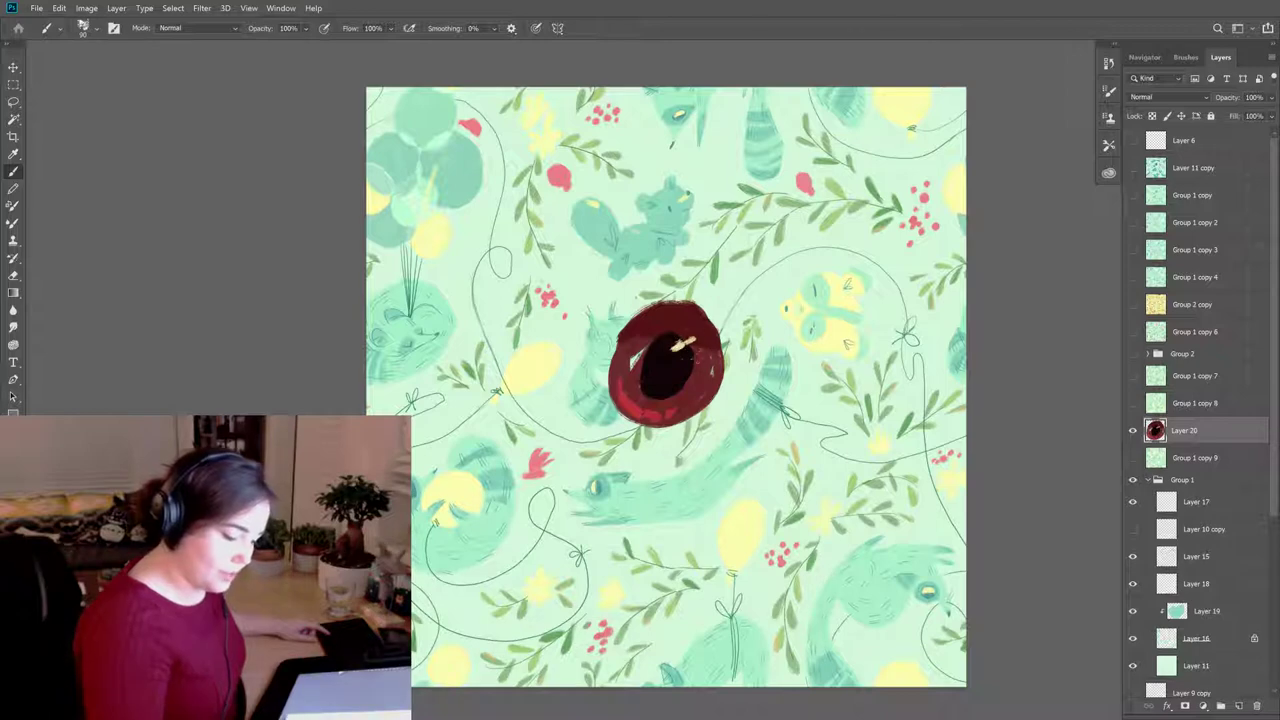
drag(683, 348, 700, 340)
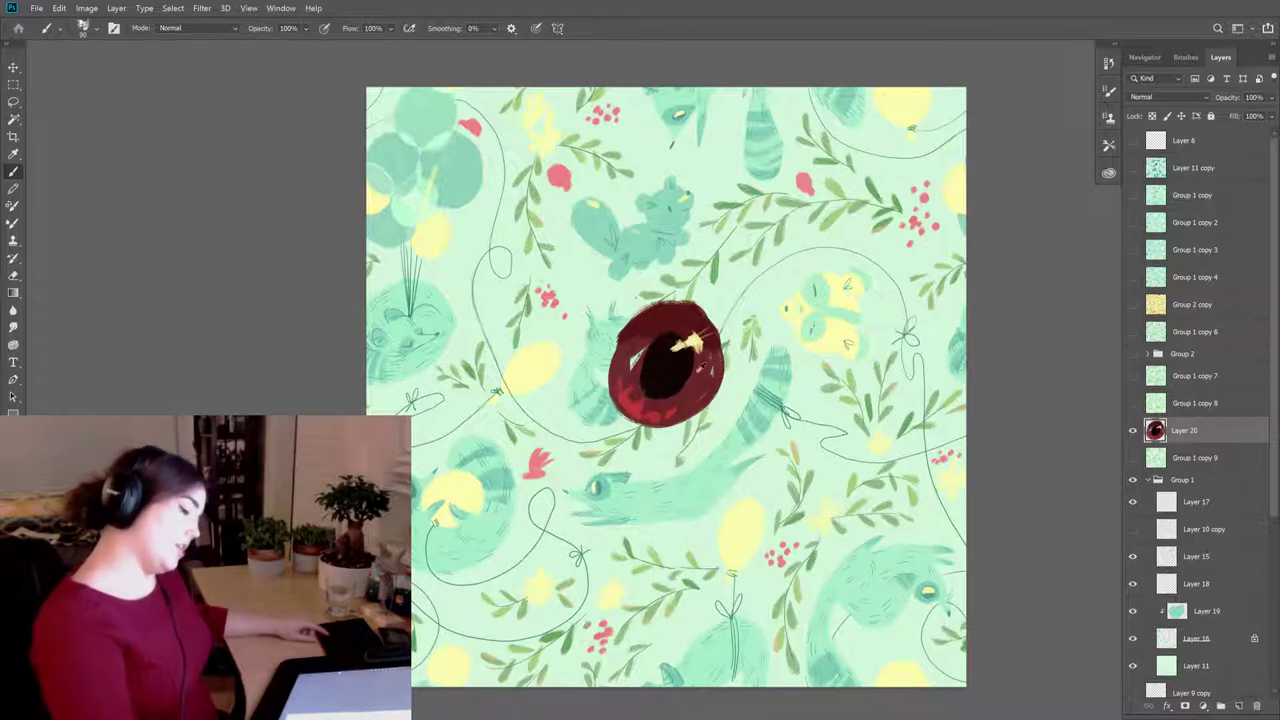
drag(636, 372, 637, 344)
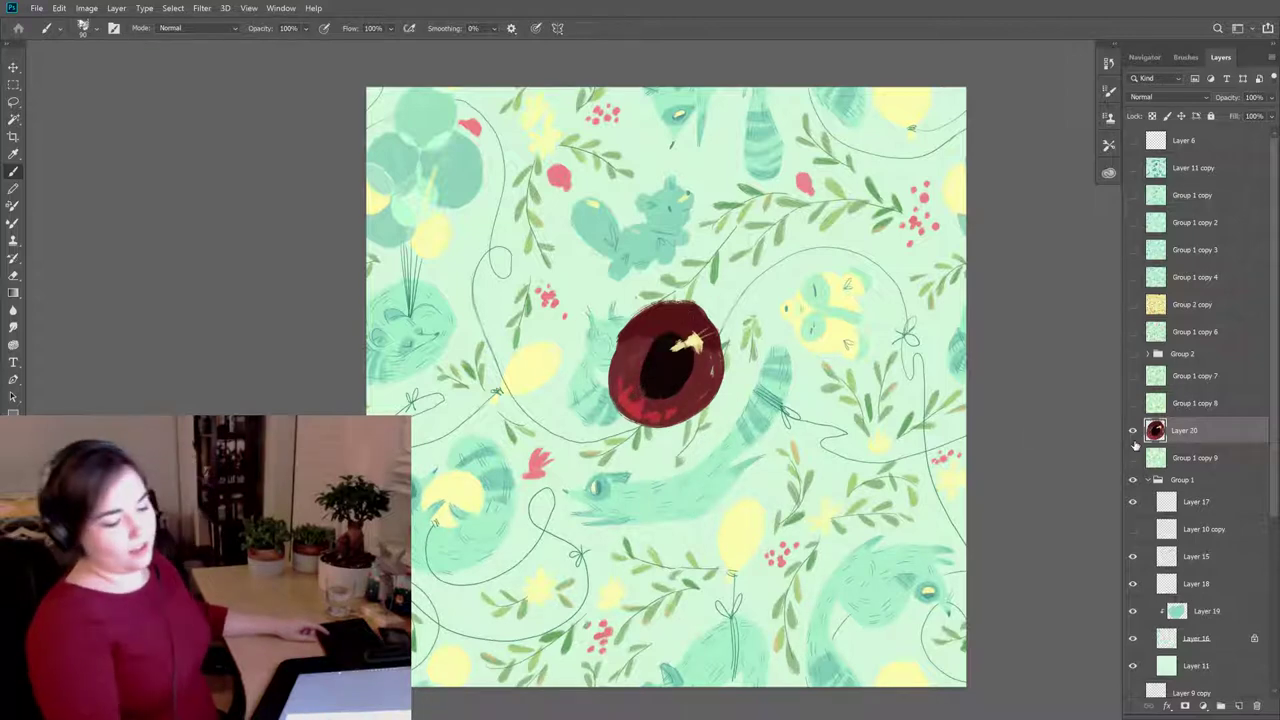
Step: Draw the black eye outline with eyelashes, plus a nose, a smiling mouth and a closed second eye around the iris
mouse_move(568, 358)
mouse_down()
mouse_move(783, 330)
mouse_move(820, 349)
mouse_move(573, 410)
mouse_move(816, 346)
mouse_up()
mouse_move(752, 316)
mouse_down()
mouse_move(818, 259)
mouse_move(840, 318)
mouse_up()
drag(670, 300, 725, 255)
mouse_move(595, 320)
mouse_down()
mouse_move(750, 280)
mouse_move(775, 228)
mouse_up()
drag(720, 305, 735, 290)
drag(718, 426, 768, 456)
drag(772, 392, 814, 418)
mouse_move(520, 344)
mouse_down()
mouse_move(507, 442)
mouse_move(448, 615)
mouse_move(461, 624)
mouse_move(520, 568)
mouse_up()
mouse_move(452, 640)
mouse_down()
mouse_move(517, 570)
mouse_move(660, 497)
mouse_up()
drag(386, 382, 466, 420)
drag(490, 378, 450, 440)
drag(386, 380, 444, 430)
drag(502, 370, 482, 404)
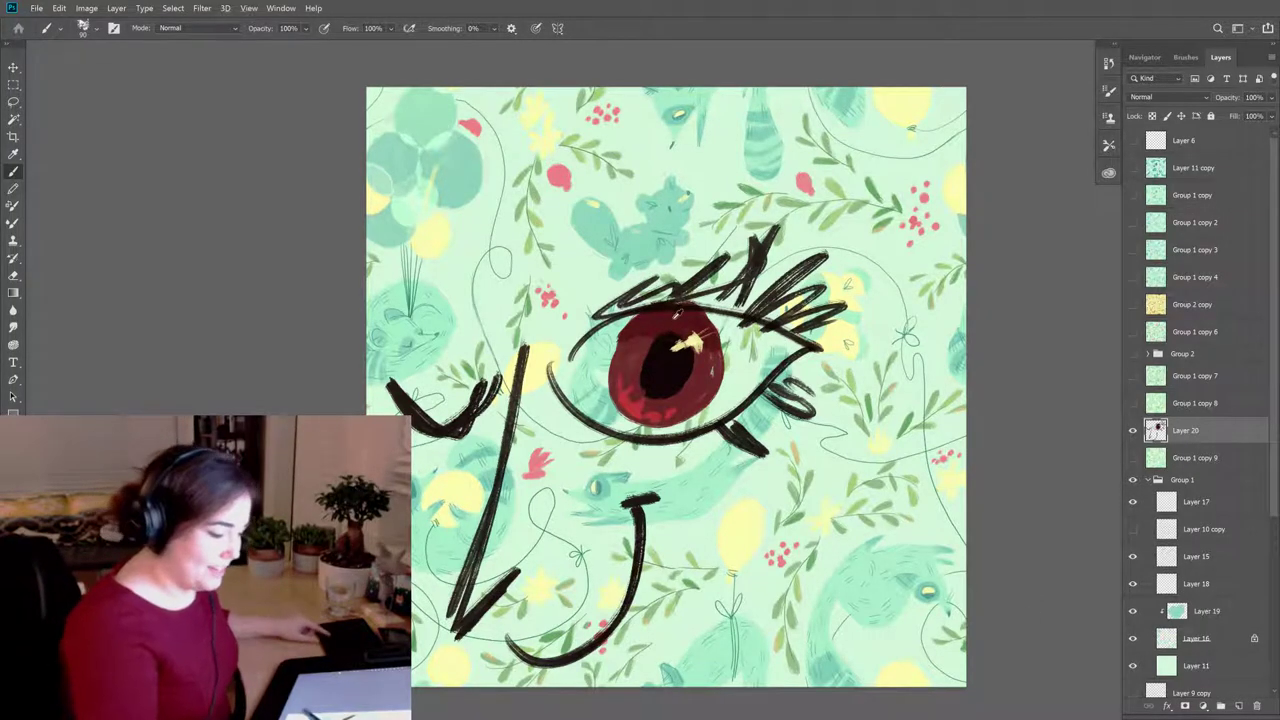
Step: Set the color to dark purple 490930, shade the upper iris with it, and enlarge the pupil and the iris edge
text(i)
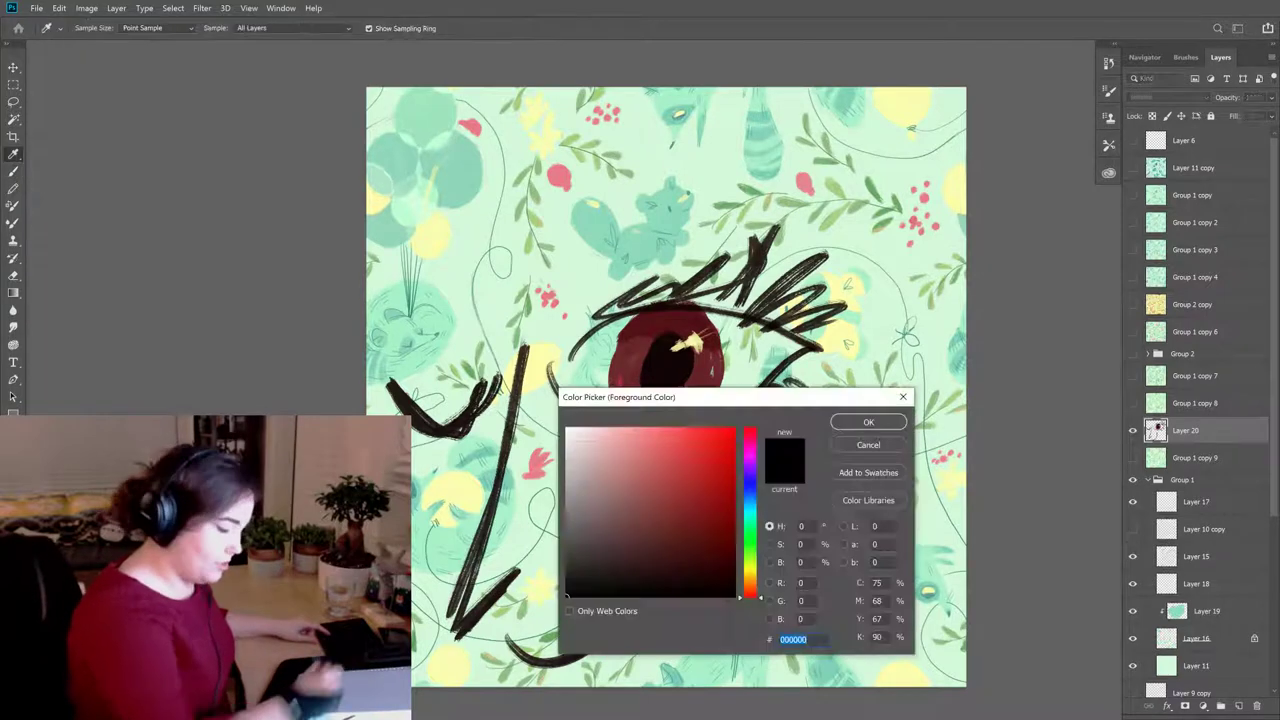
text(420b0f)
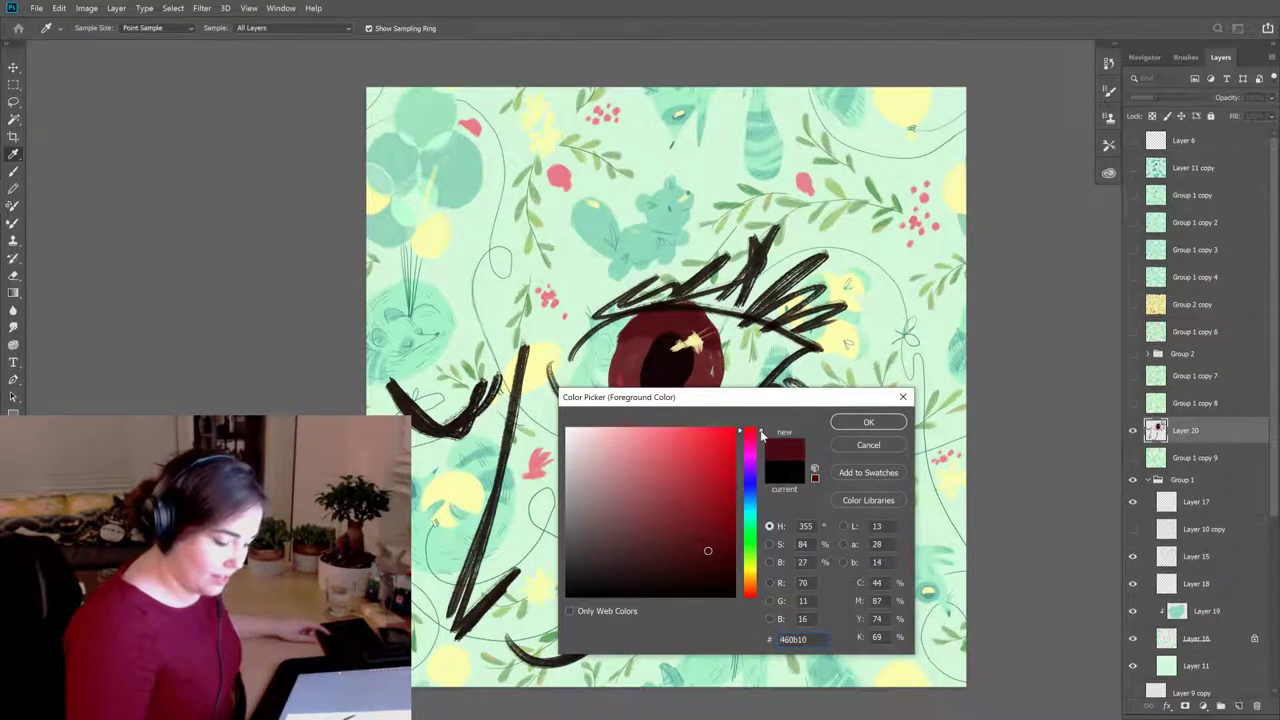
drag(762, 433, 762, 445)
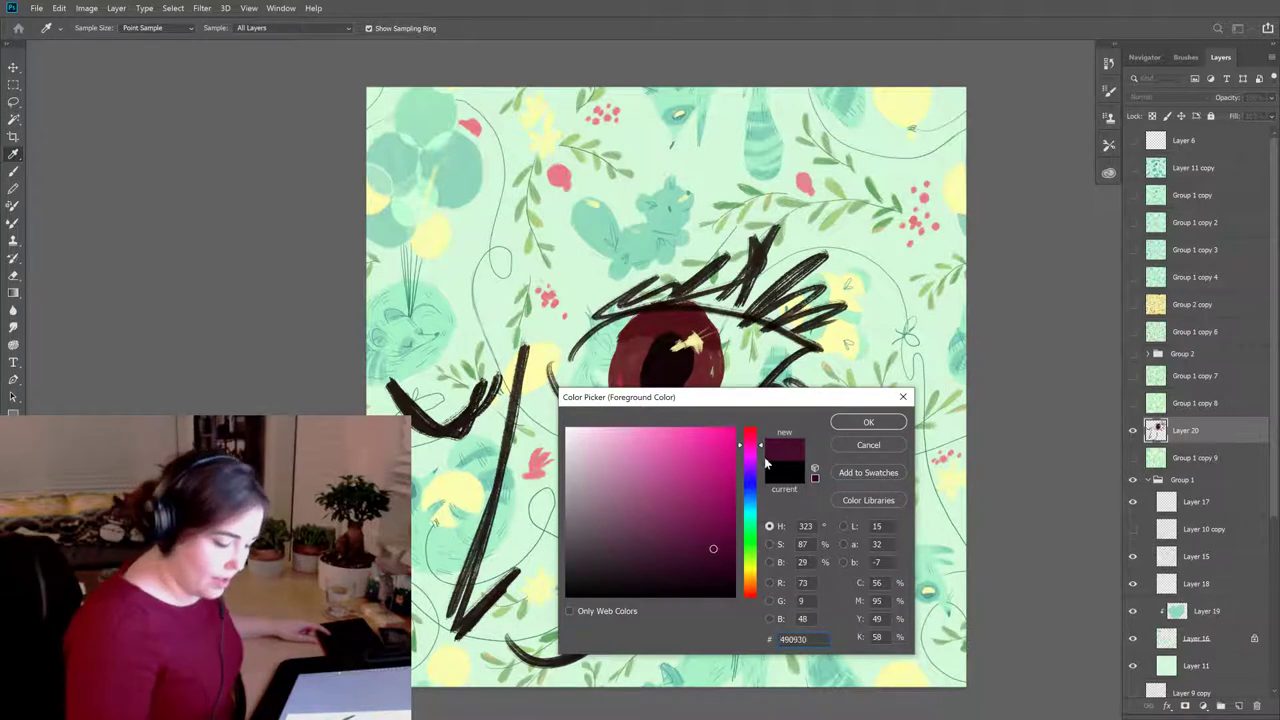
click(866, 422)
key(b)
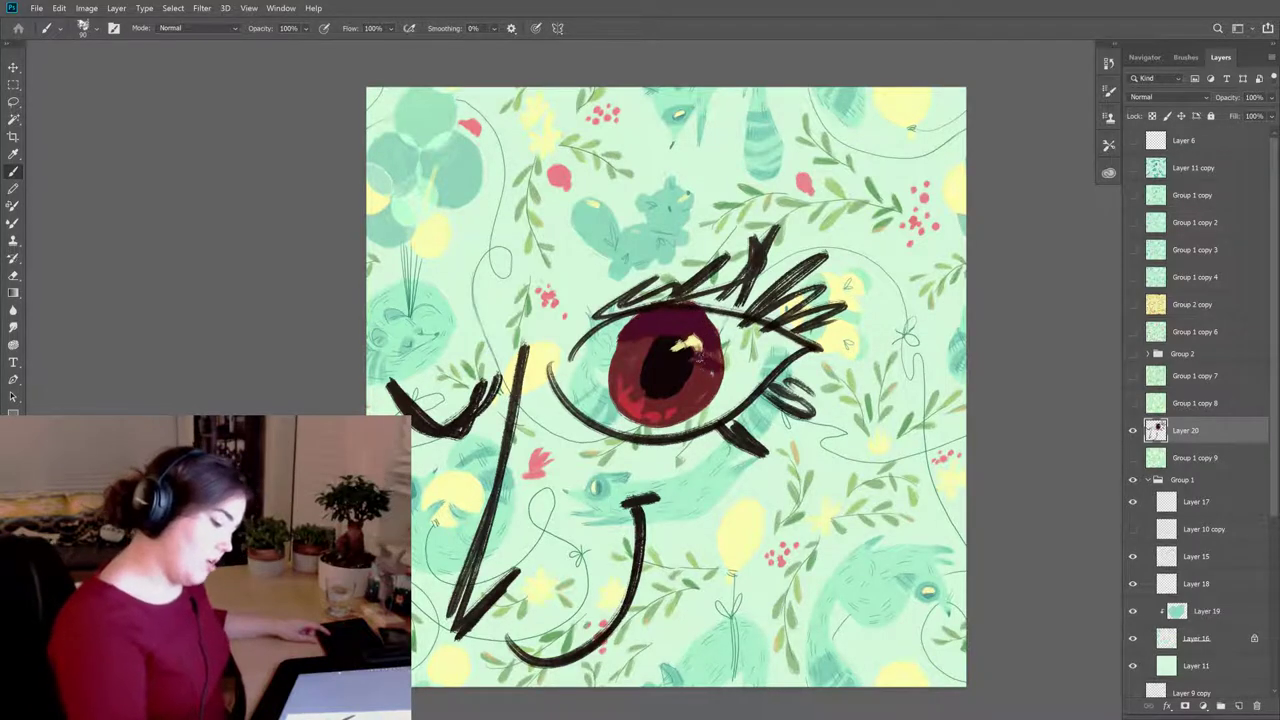
mouse_move(655, 345)
mouse_down()
mouse_move(636, 378)
mouse_move(645, 340)
mouse_move(719, 370)
mouse_move(688, 388)
mouse_up()
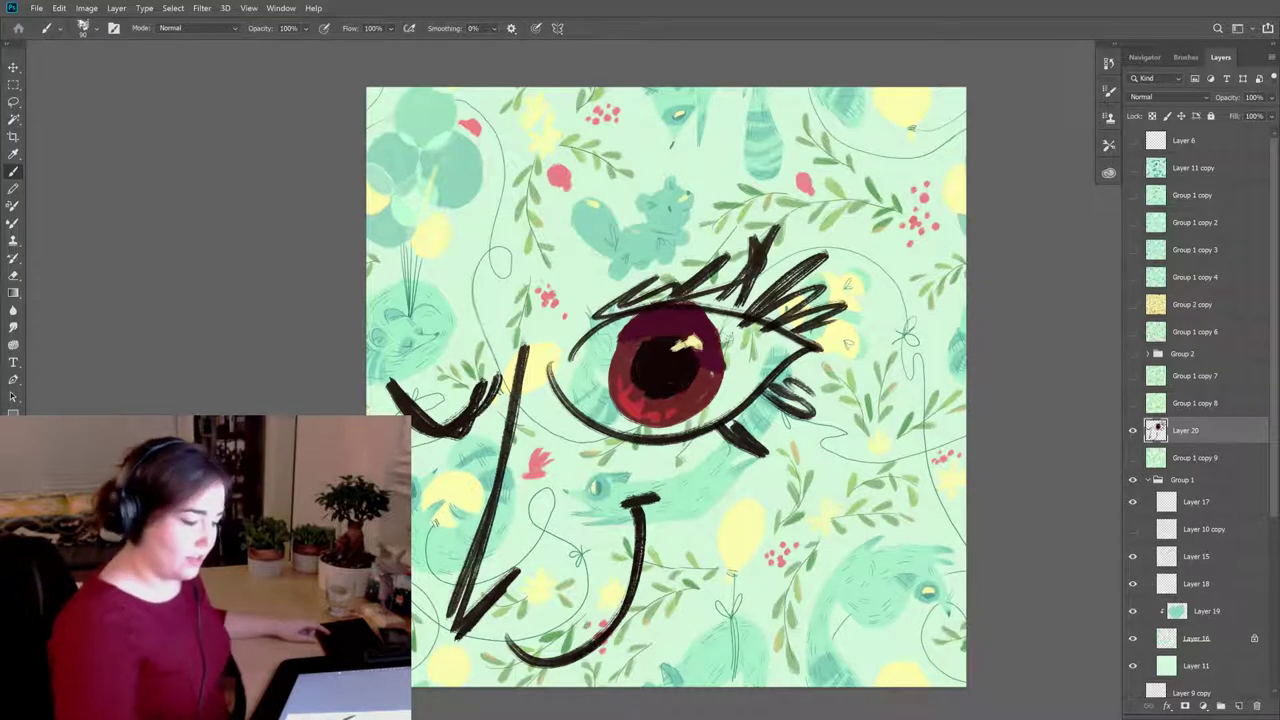
drag(618, 338, 612, 388)
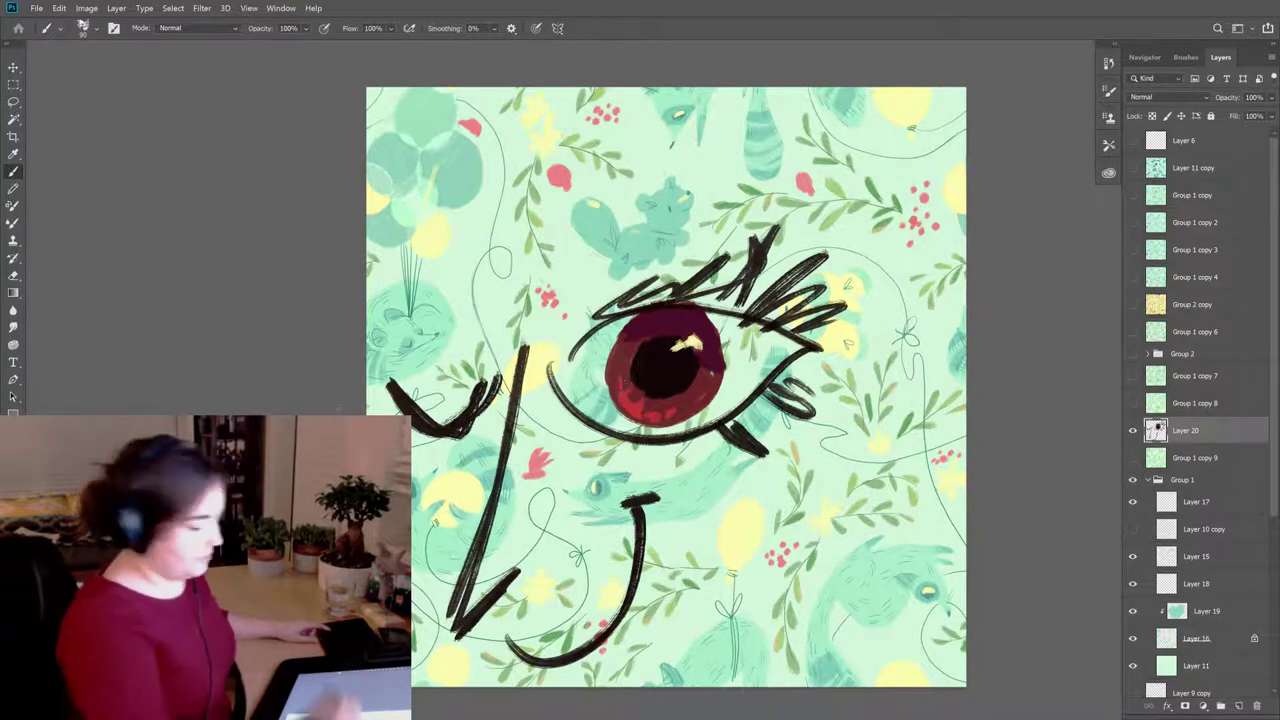
Step: Deepen the shadow on the upper iris with a darker purple and fill the eye white beside it with pale yellow
key(F6)
click(711, 563)
key(Return)
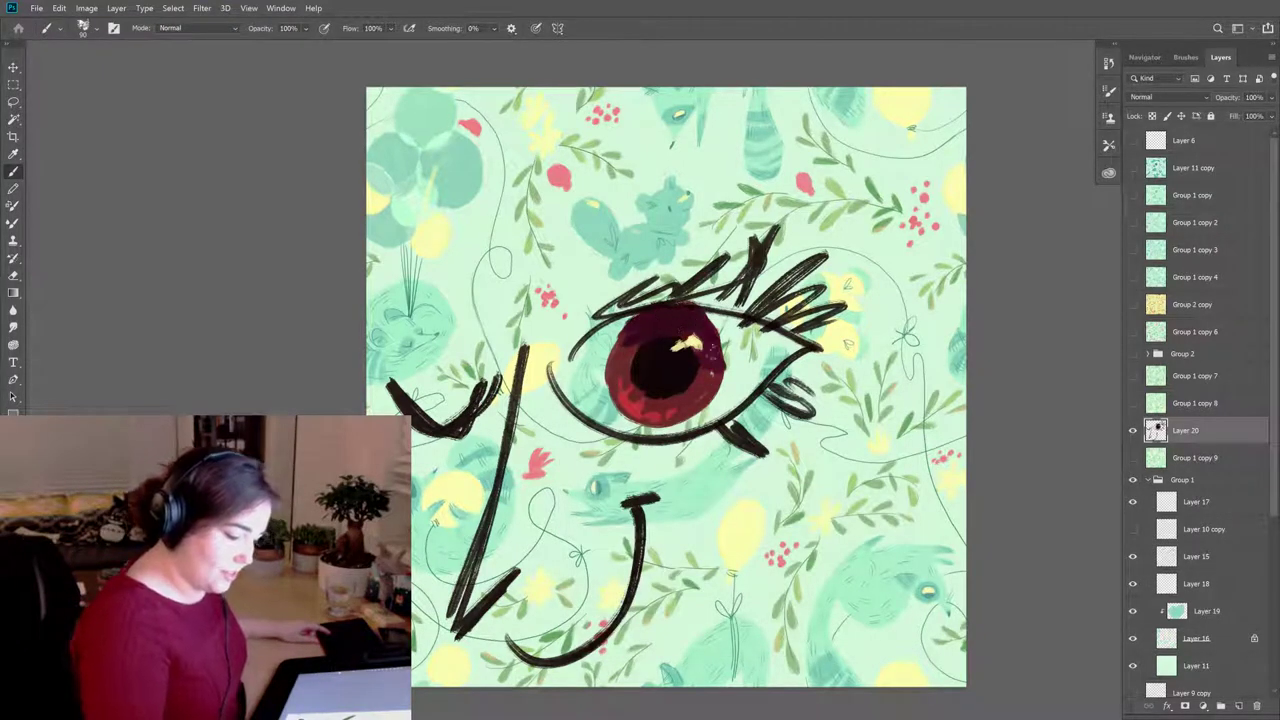
mouse_move(696, 334)
mouse_down()
mouse_move(716, 366)
mouse_move(727, 343)
mouse_up()
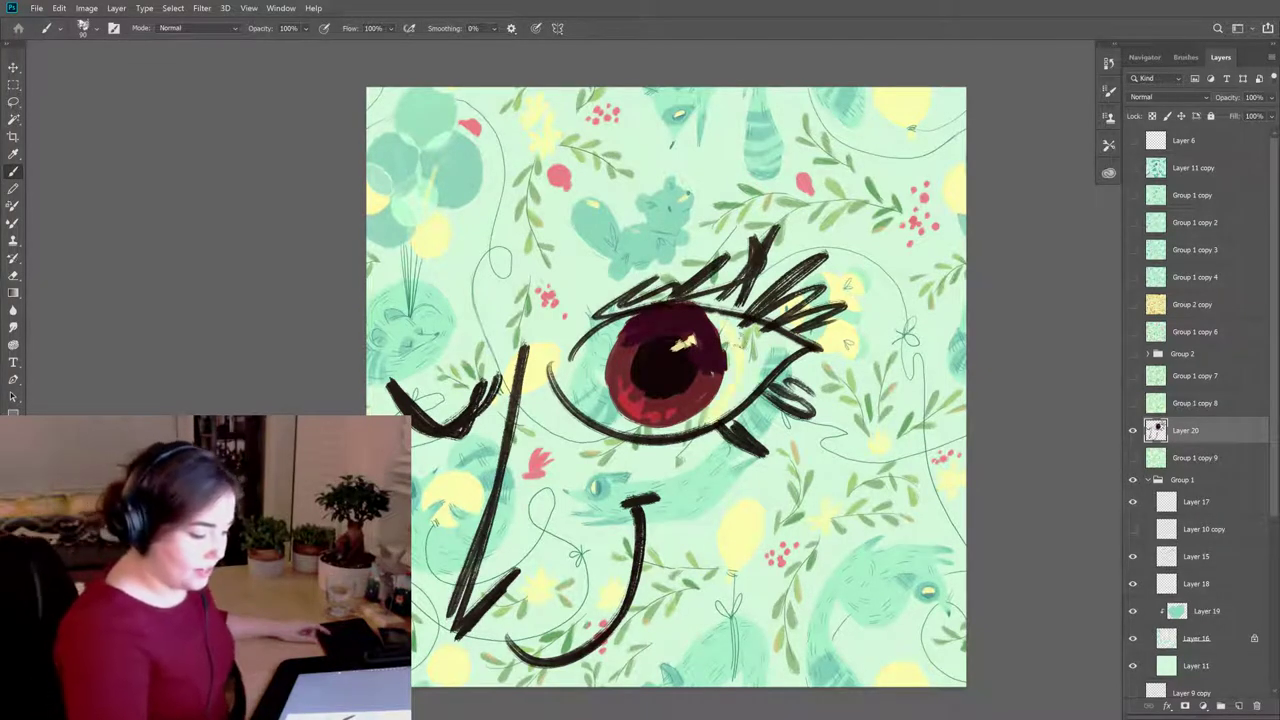
Step: Set the color to beige d8c59c and shade the upper eye white on both sides of the iris
key(i)
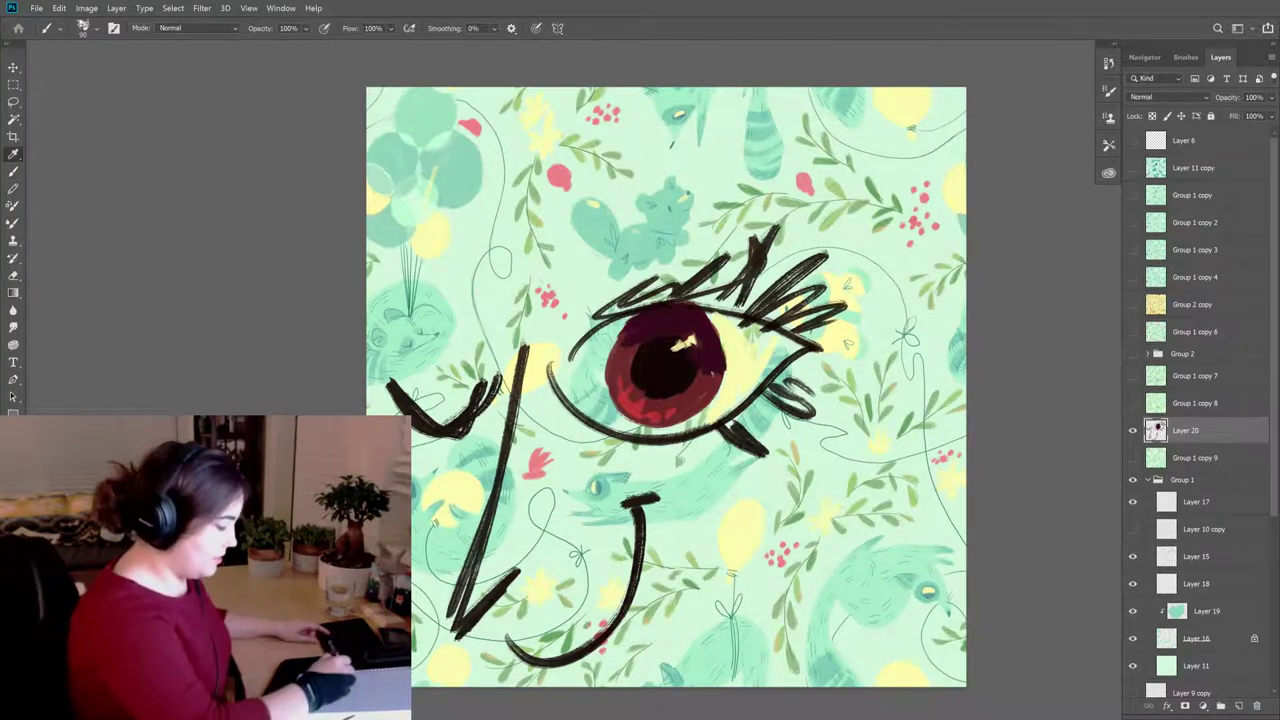
click(543, 606)
click(612, 453)
click(750, 578)
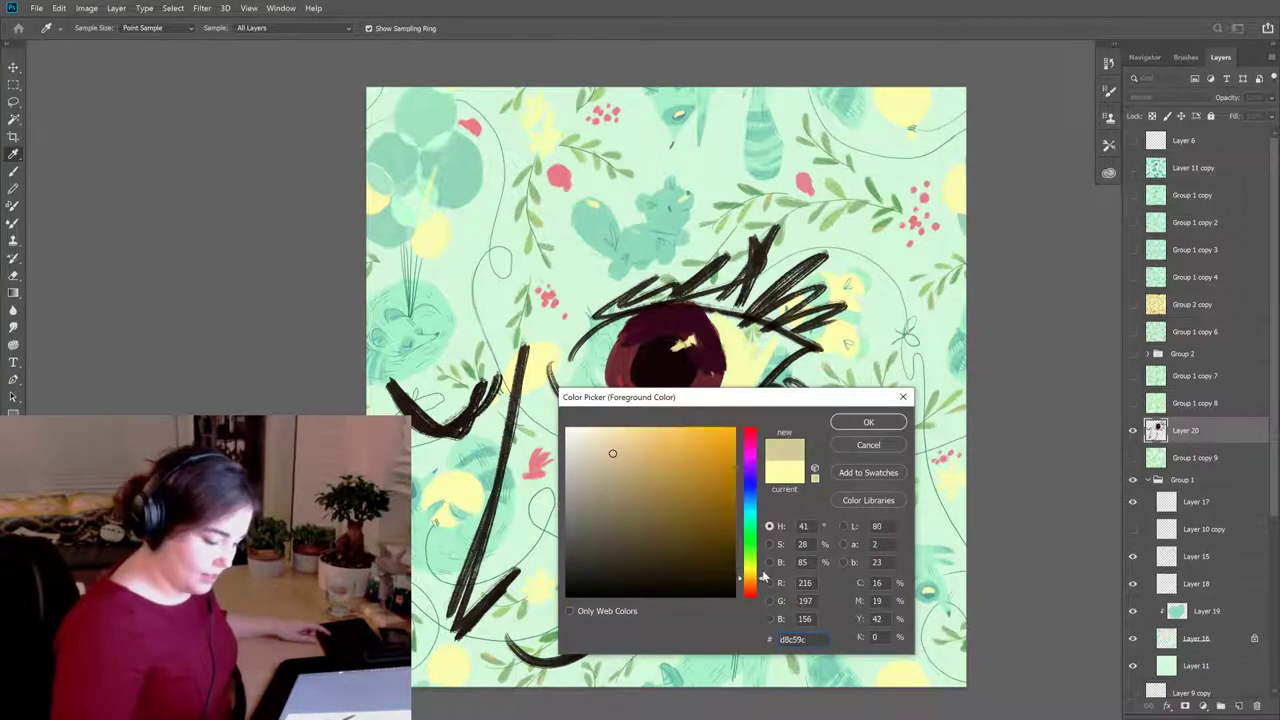
click(868, 421)
key(b)
mouse_move(708, 318)
mouse_down()
mouse_move(775, 335)
mouse_move(725, 340)
mouse_up()
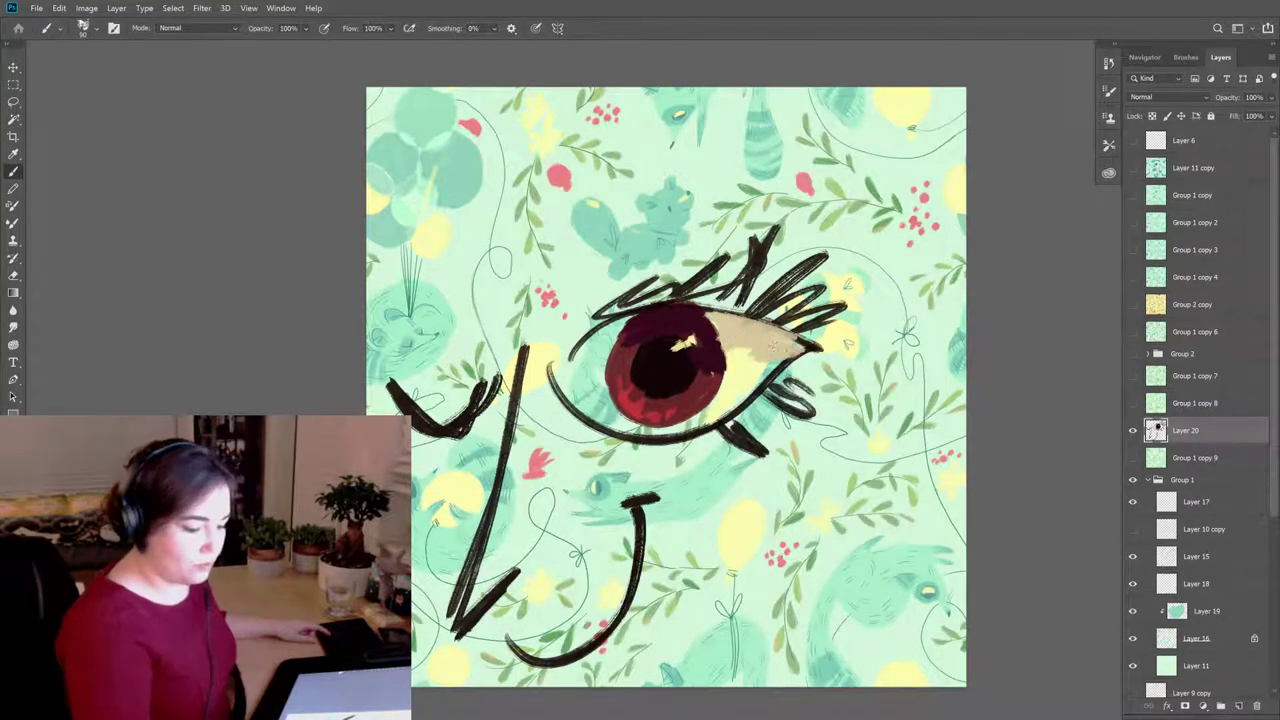
mouse_move(628, 322)
mouse_down()
mouse_move(576, 348)
mouse_move(592, 376)
mouse_move(556, 368)
mouse_move(630, 418)
mouse_up()
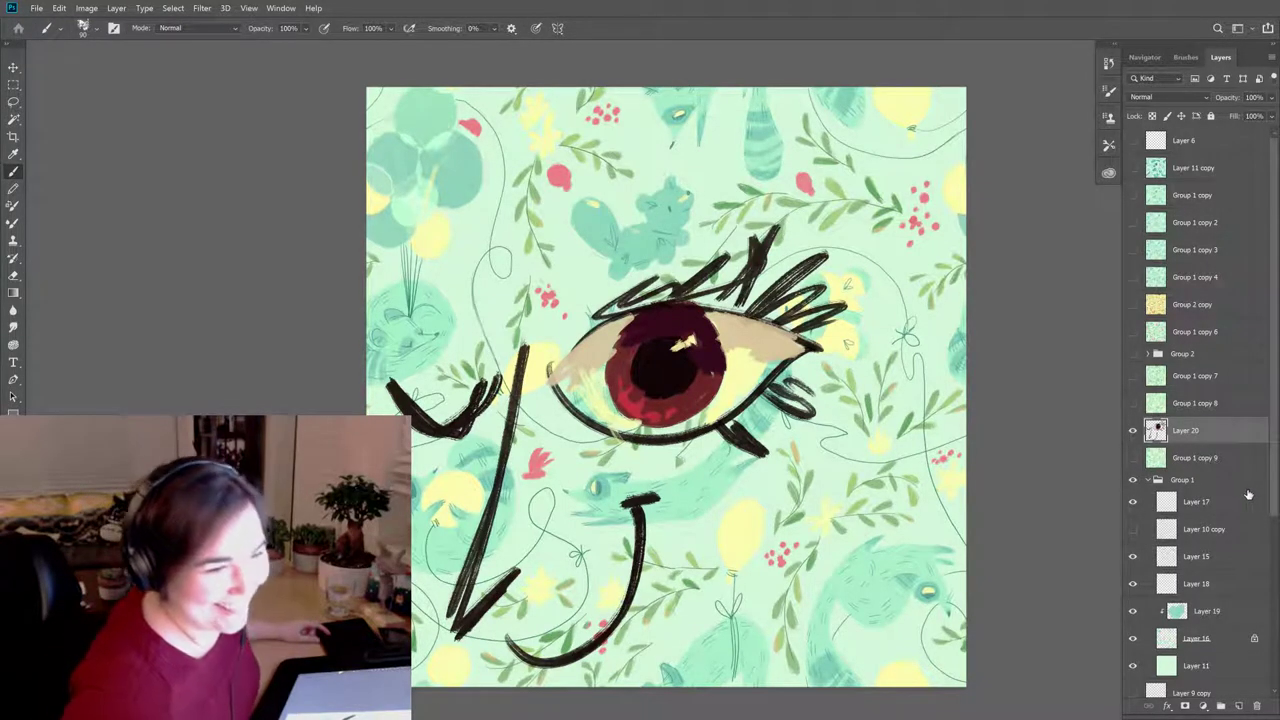
Step: Delete the eye drawing's Layer 20 and reselect clipped Layer 19
click(1256, 708)
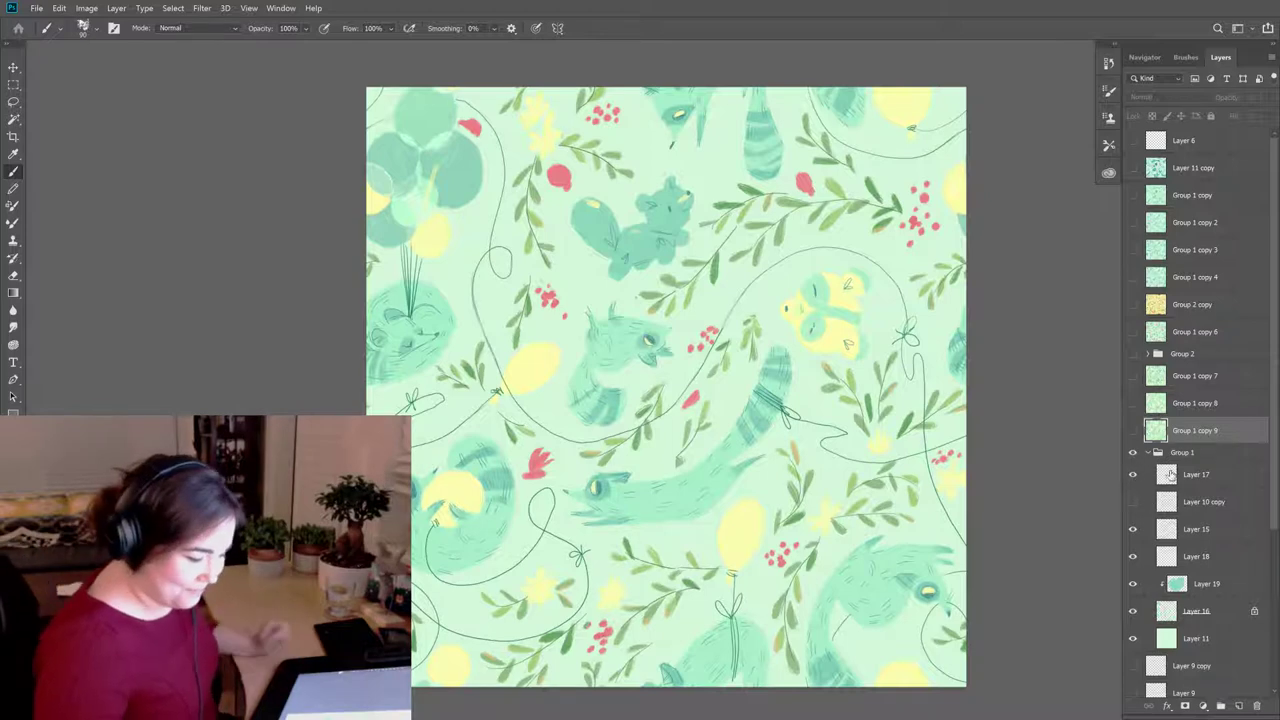
click(1176, 584)
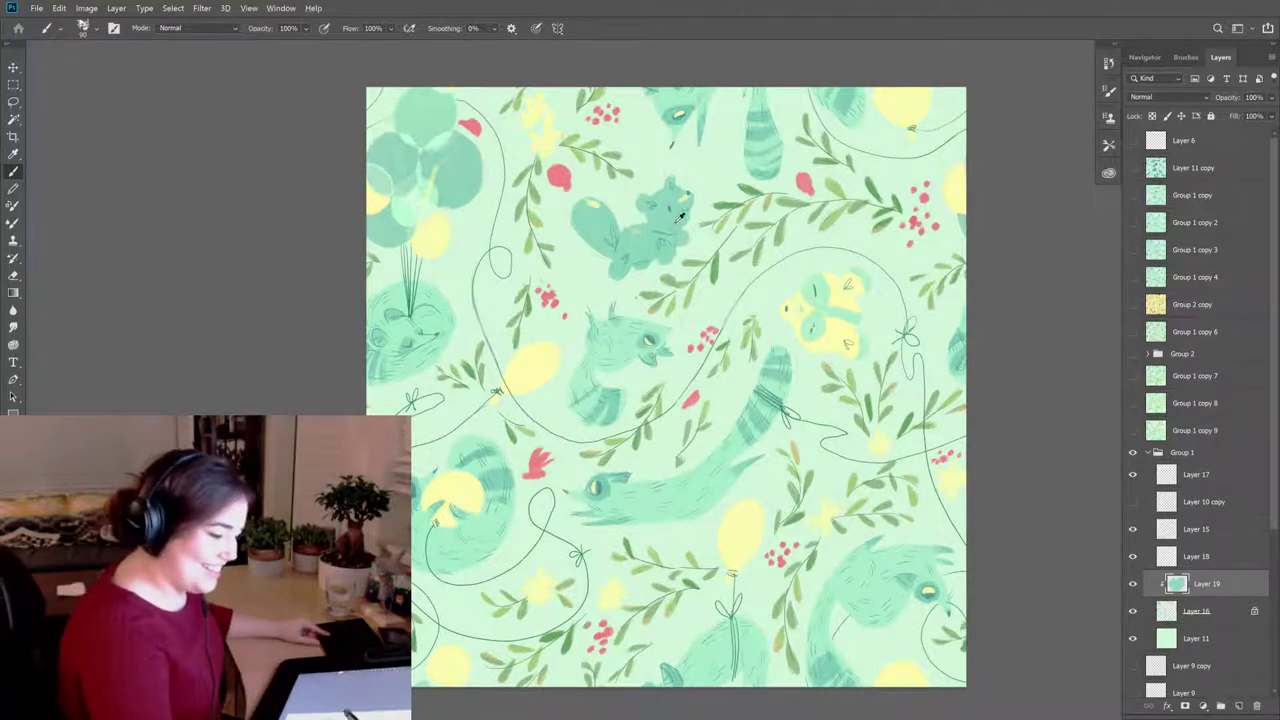
Step: Touch up the teal raccoon's tail and cover the yellow raccoon head with darker teal, comparing the result with Layer 19 hidden
drag(578, 236, 600, 246)
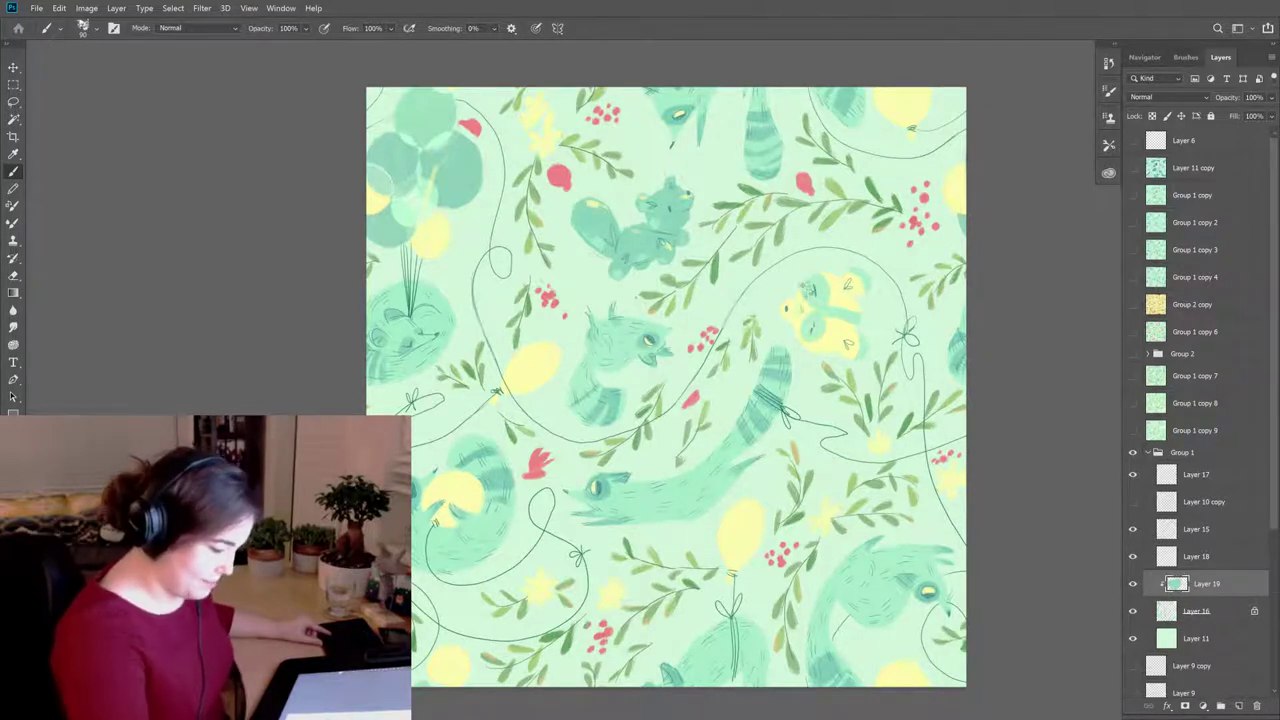
mouse_move(808, 344)
mouse_down()
mouse_move(814, 360)
mouse_move(846, 342)
mouse_up()
mouse_move(847, 285)
mouse_down()
mouse_move(835, 325)
mouse_move(860, 285)
mouse_move(872, 305)
mouse_up()
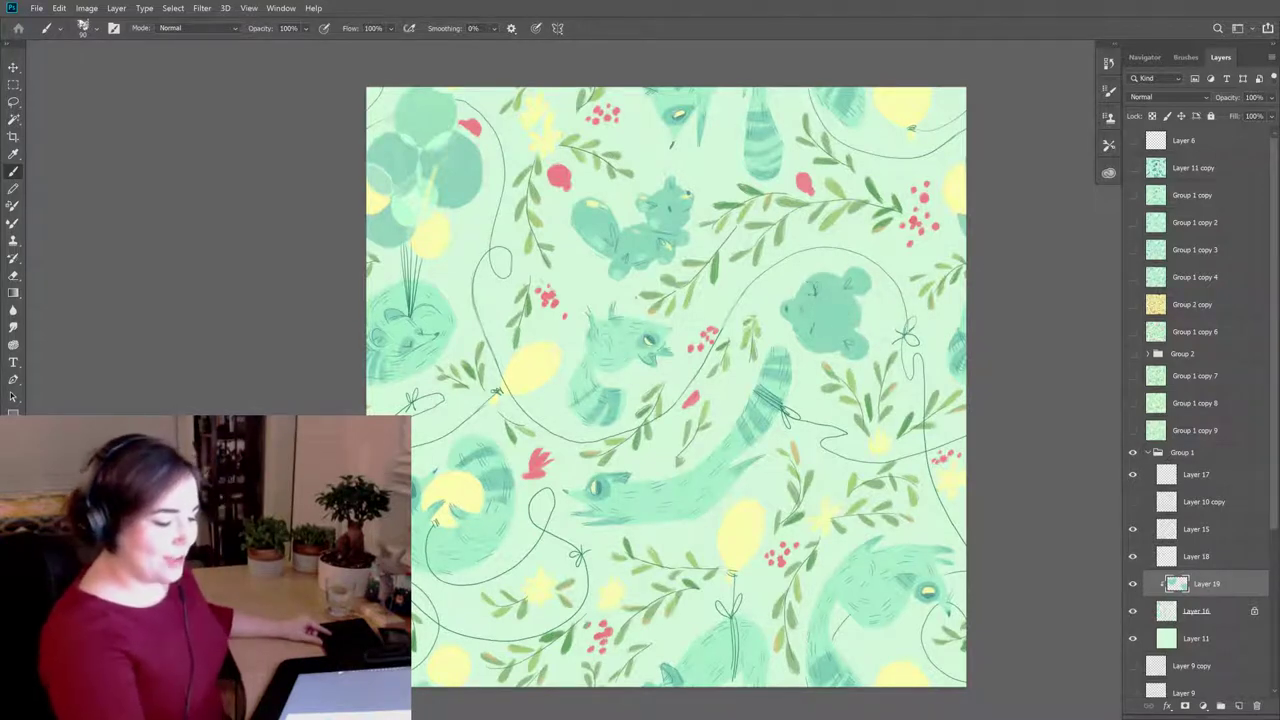
click(1133, 583)
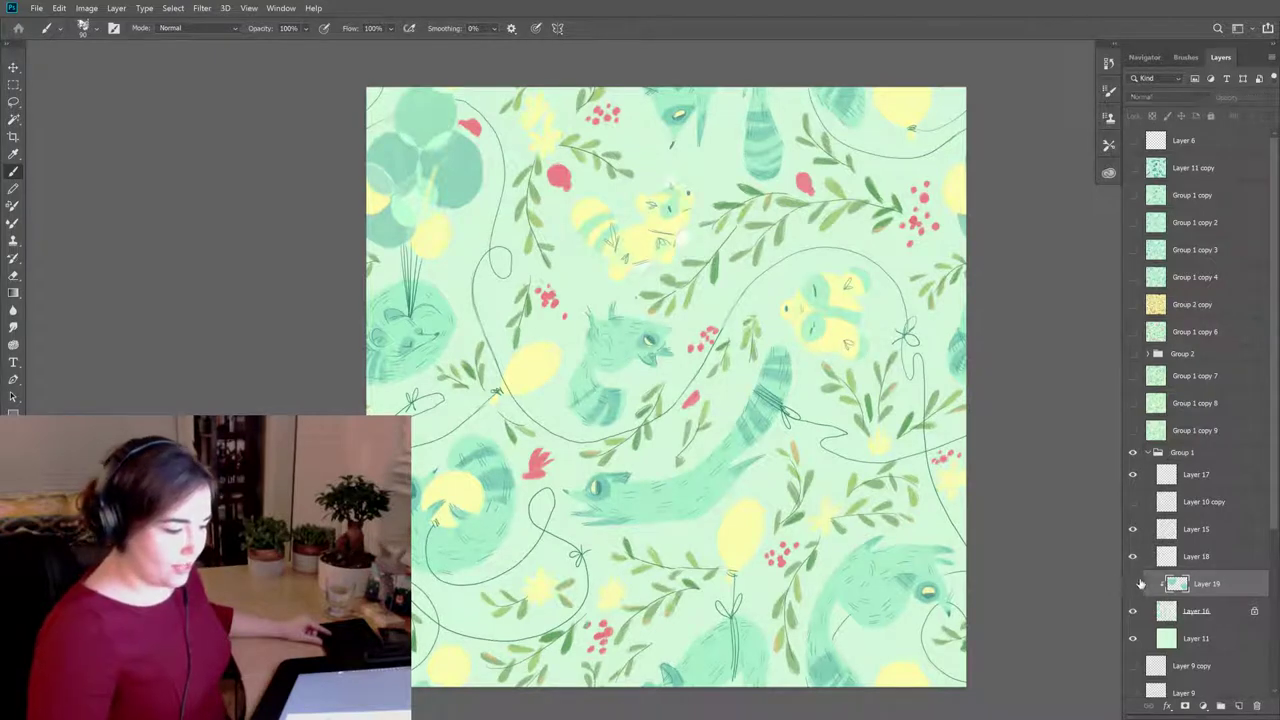
click(1133, 583)
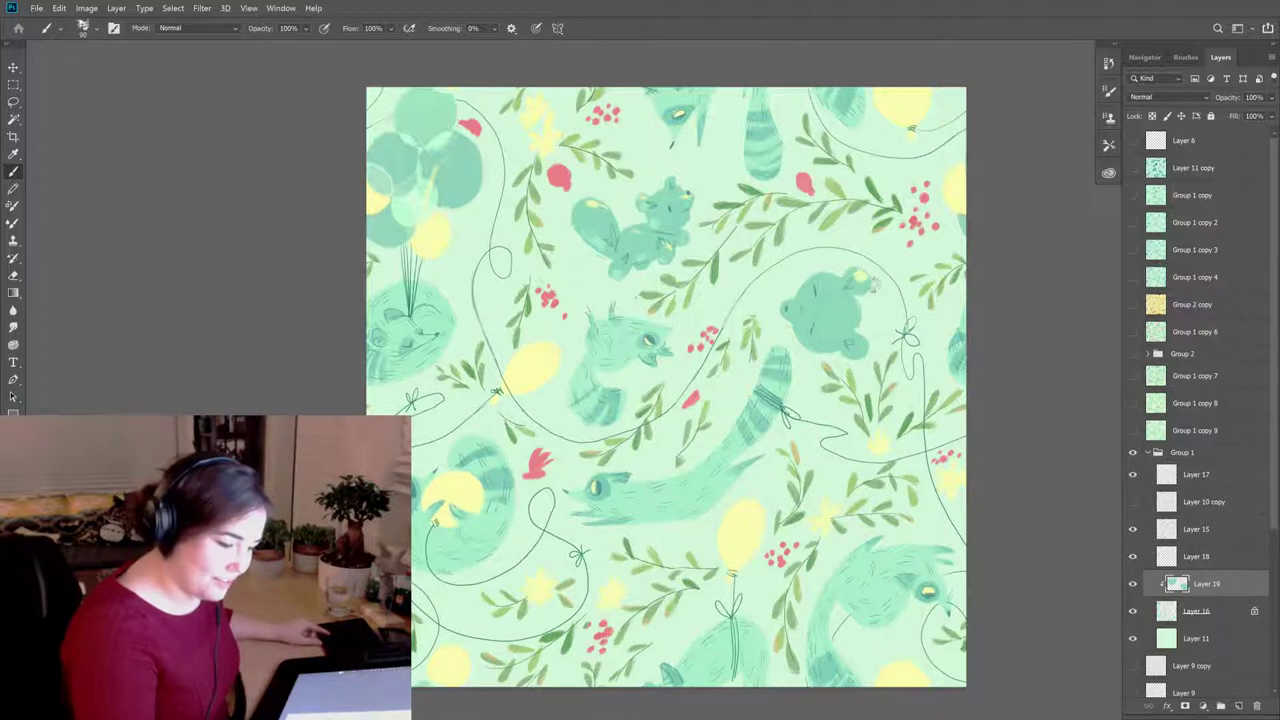
Step: Reduce the yellow patches on the curled dark teal raccoon to small pale yellow accents along its ears, back and paws
drag(856, 276, 860, 273)
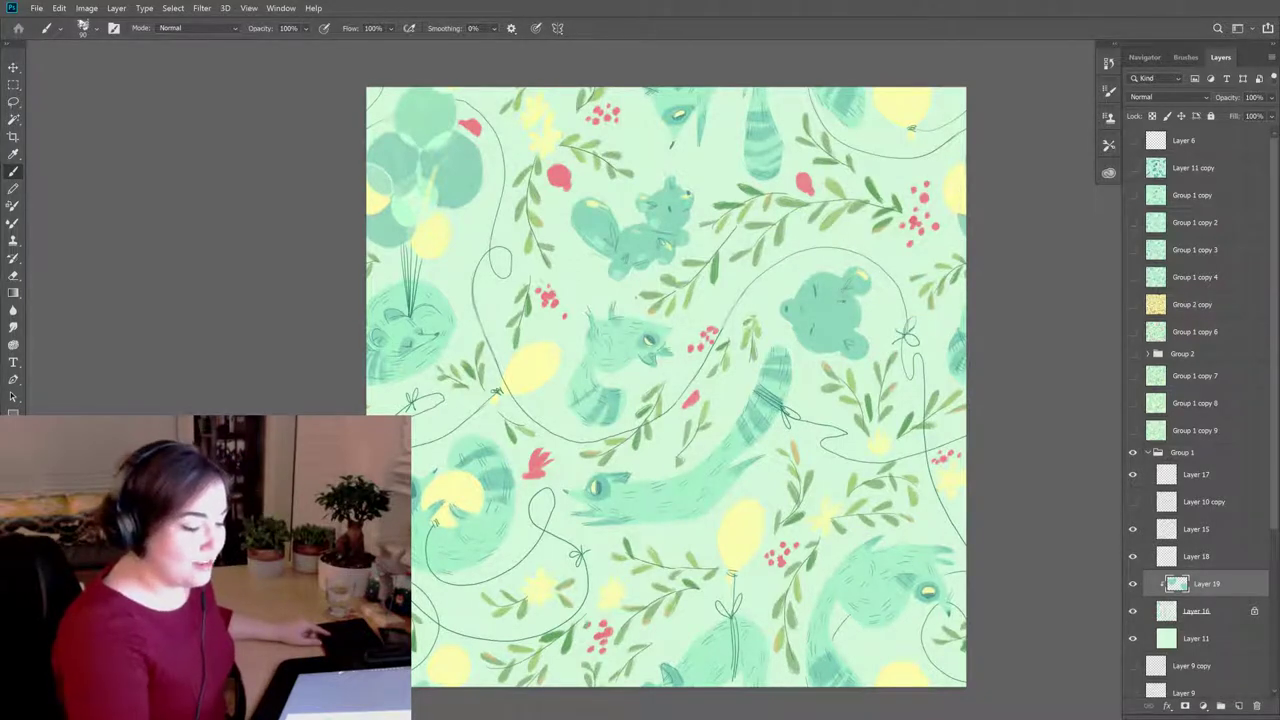
drag(850, 305, 852, 307)
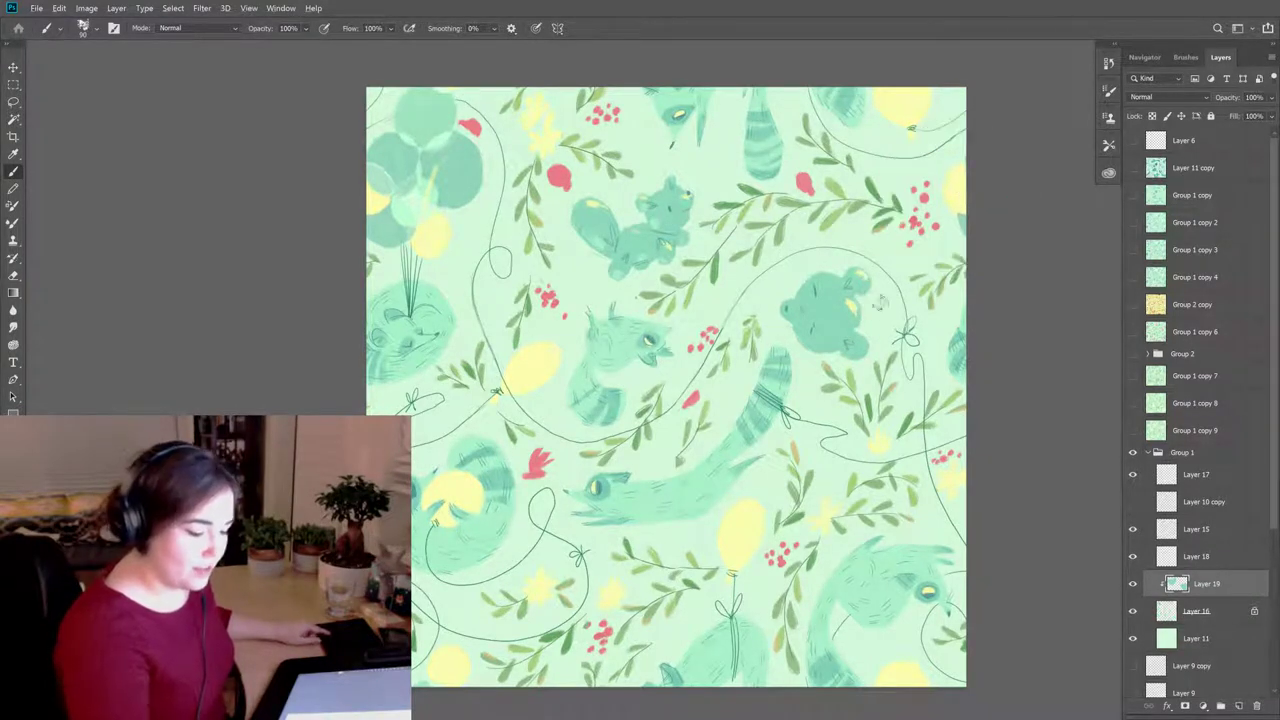
drag(855, 340, 857, 346)
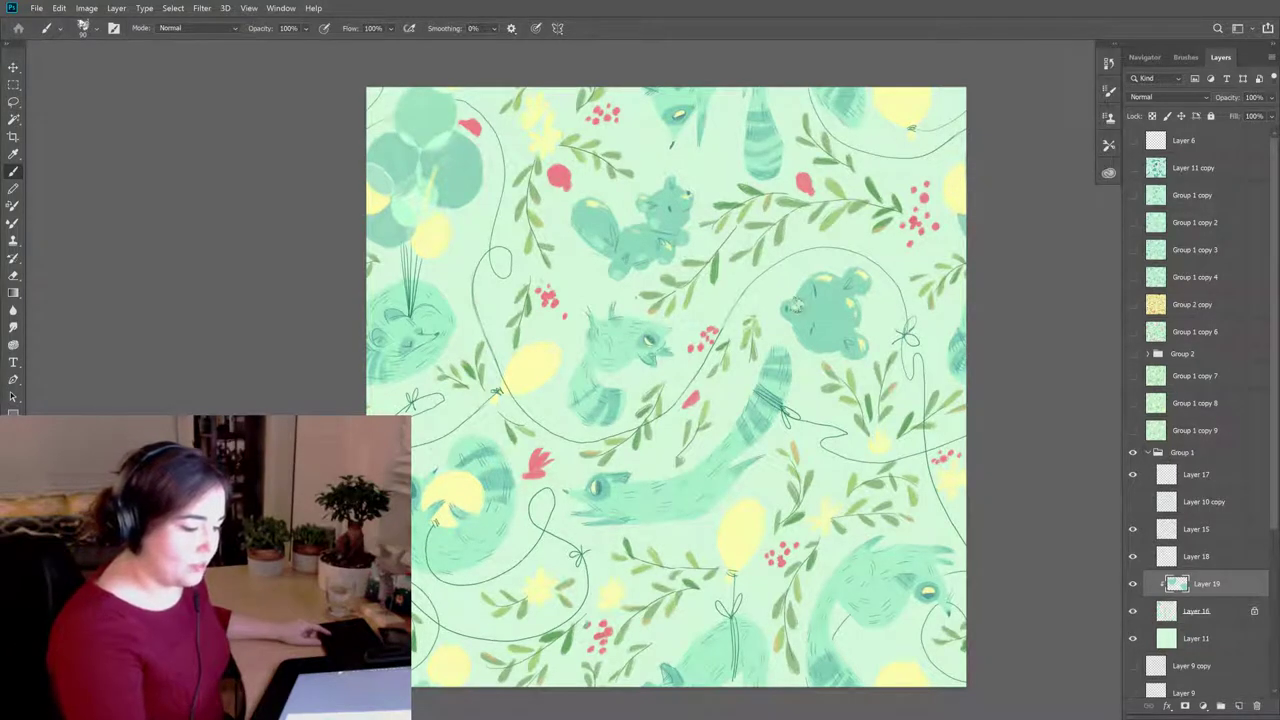
drag(796, 300, 792, 306)
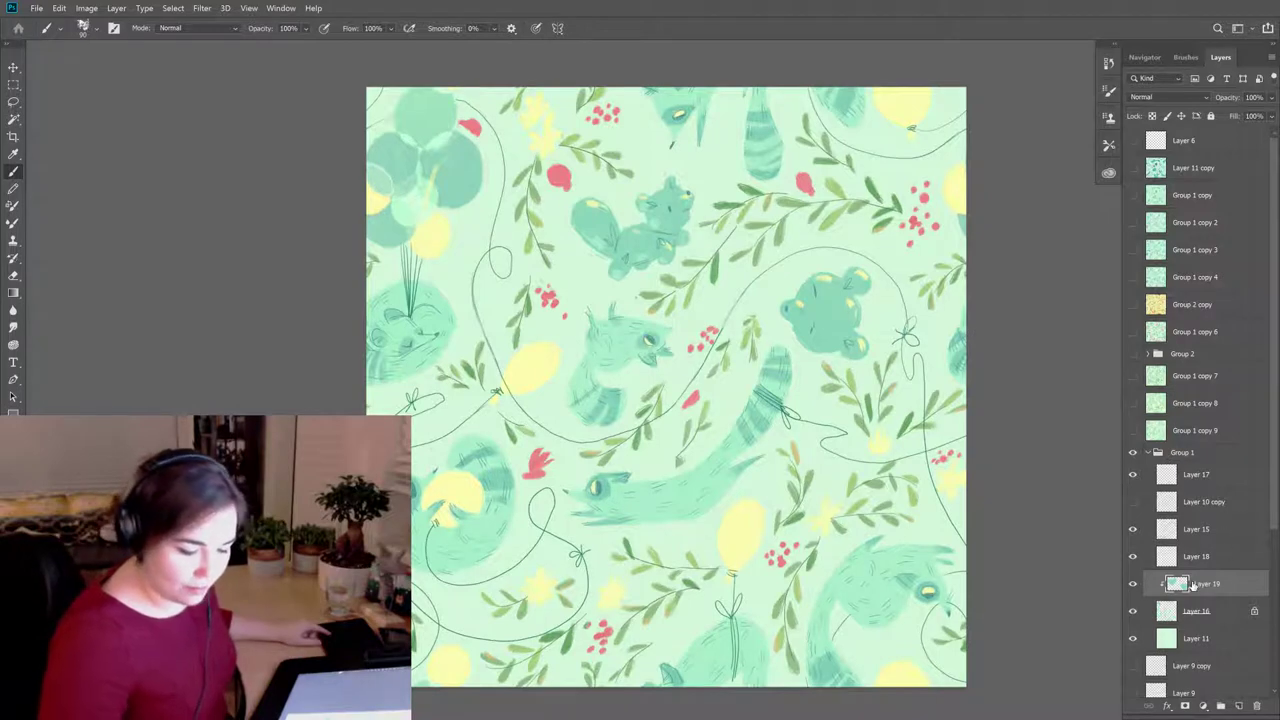
Step: Unlock Layer 16, compare the pattern with Layer 19 hidden and shown, and reselect Layer 19
click(1170, 612)
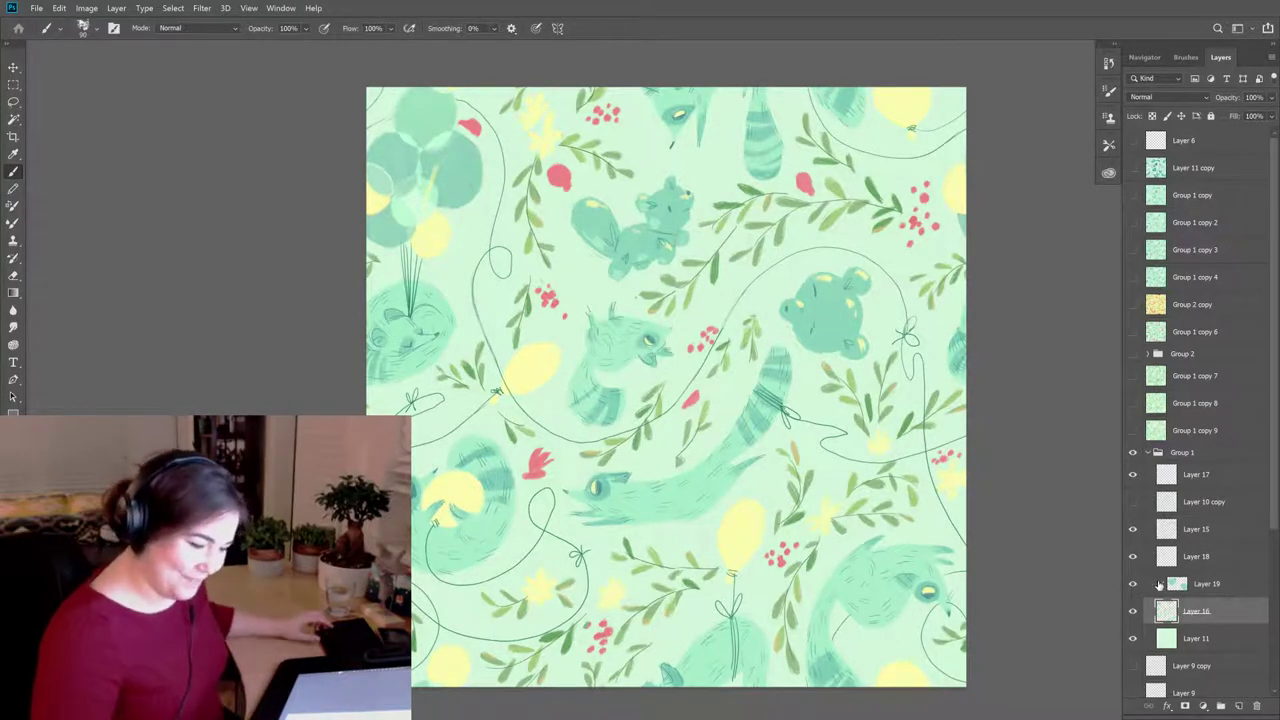
click(1133, 584)
click(1133, 584)
click(1183, 590)
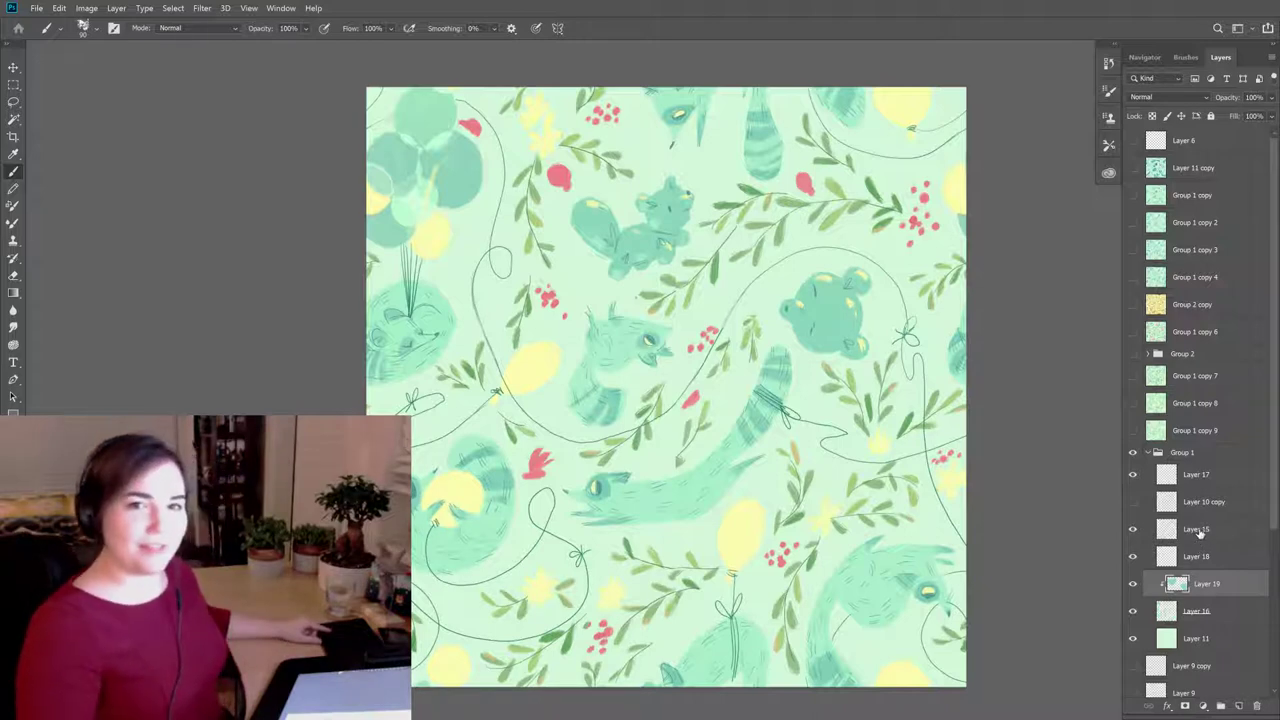
click(1134, 583)
click(1134, 583)
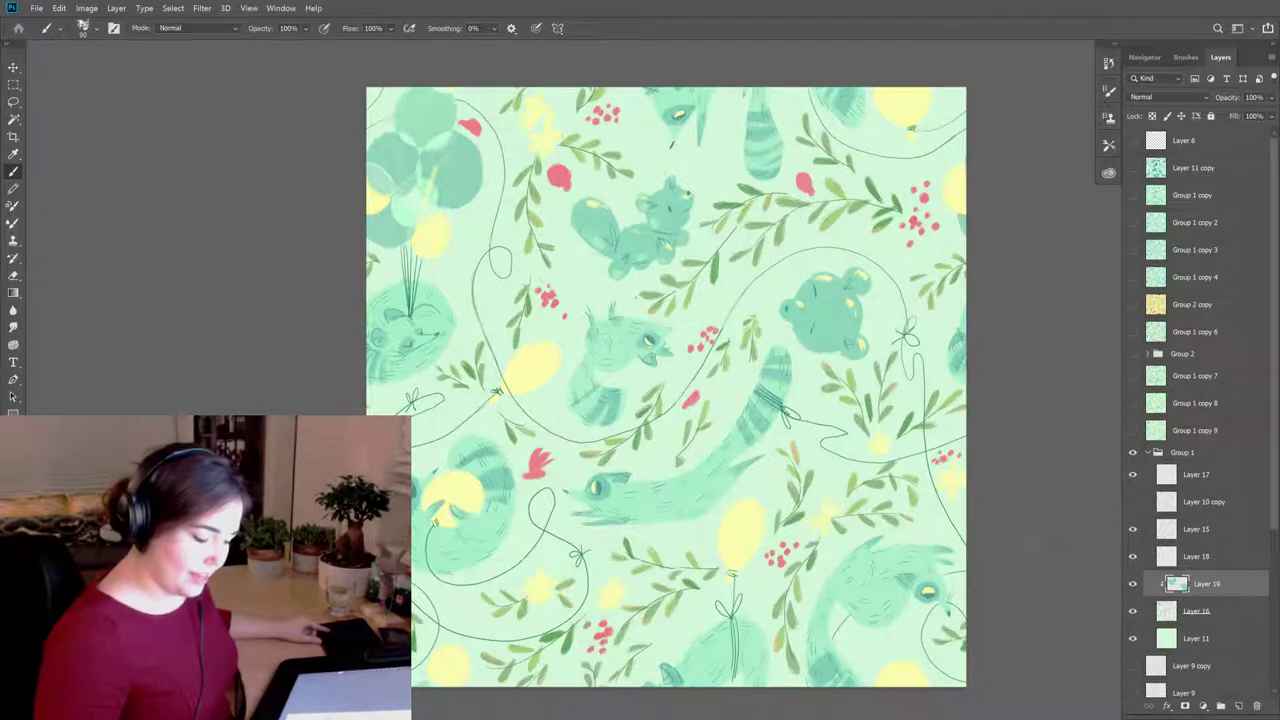
Step: Mix a darker, bluer teal and paint tail stripes and body shading on the two dark teal raccoons, sampling their existing tones
key(super)
key(super)
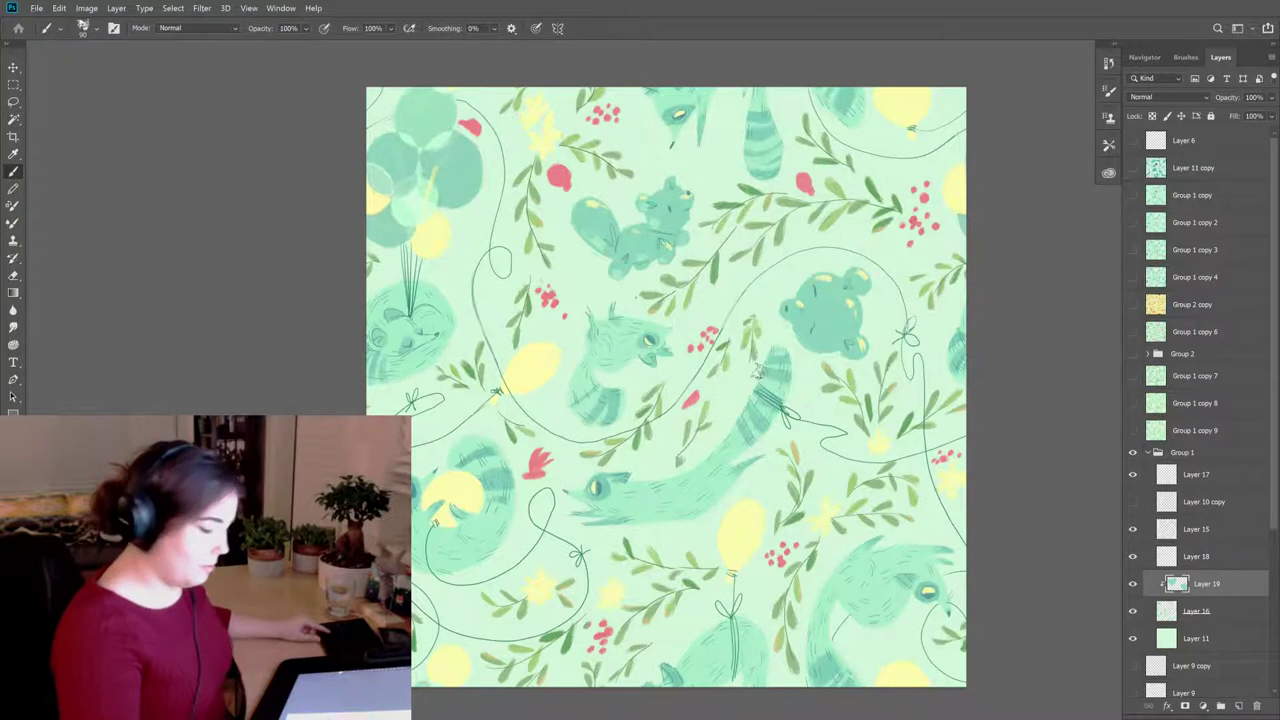
key(F6)
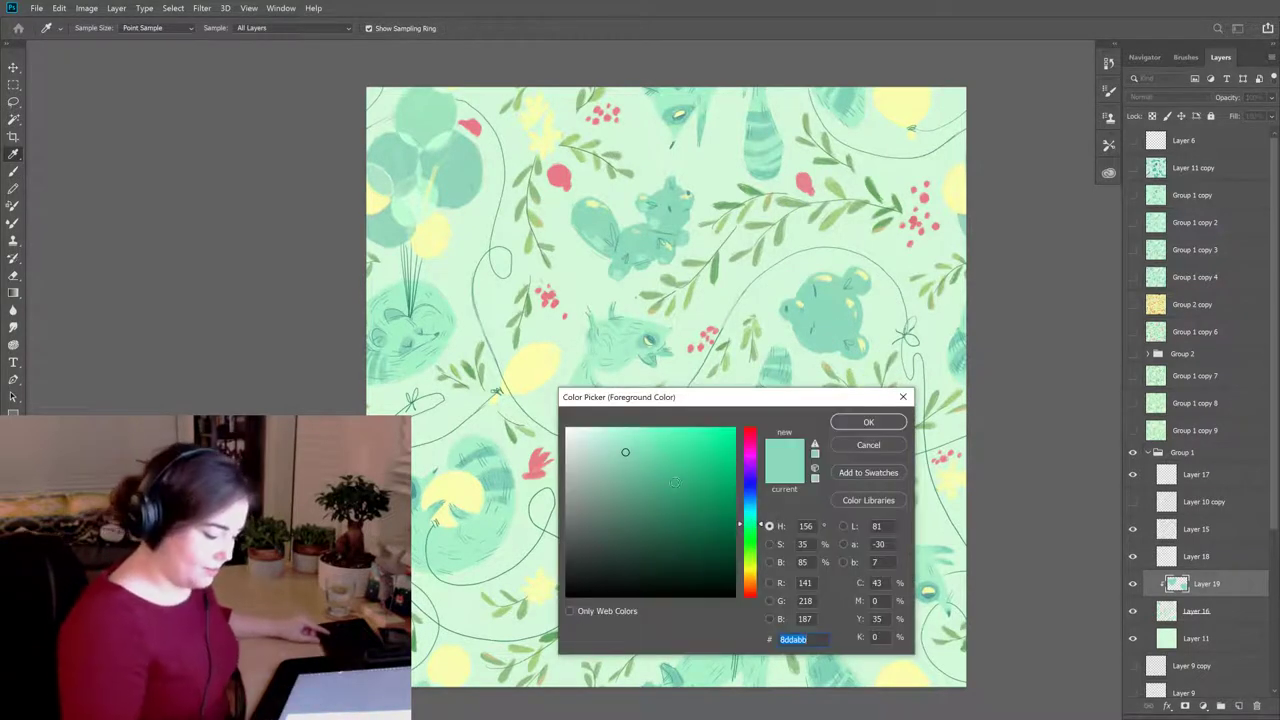
click(645, 465)
drag(765, 520, 762, 514)
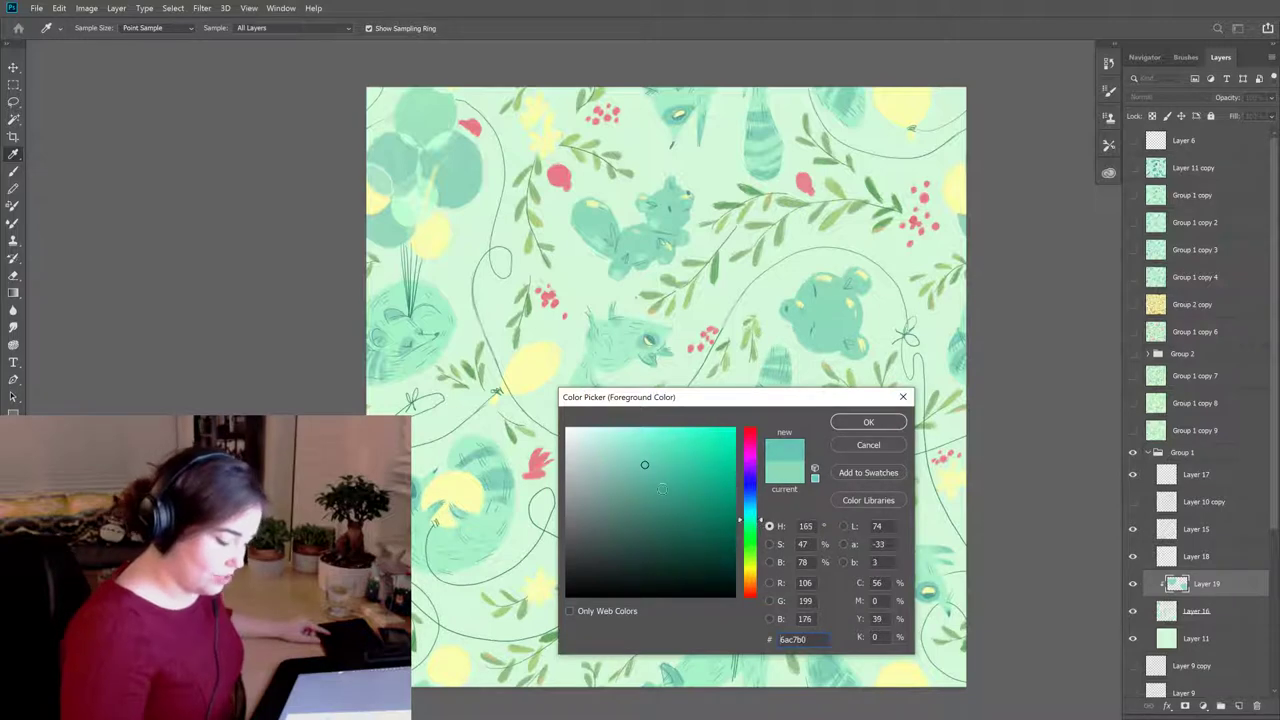
click(653, 478)
click(856, 422)
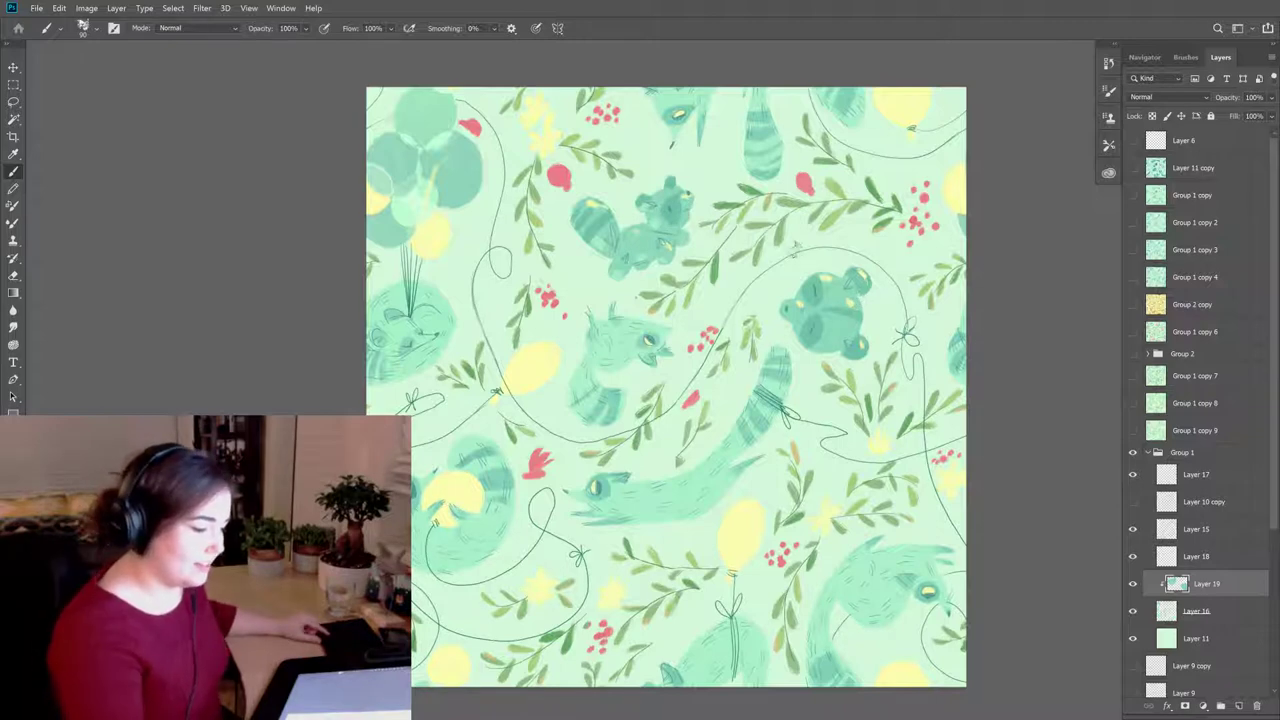
alt+click(651, 226)
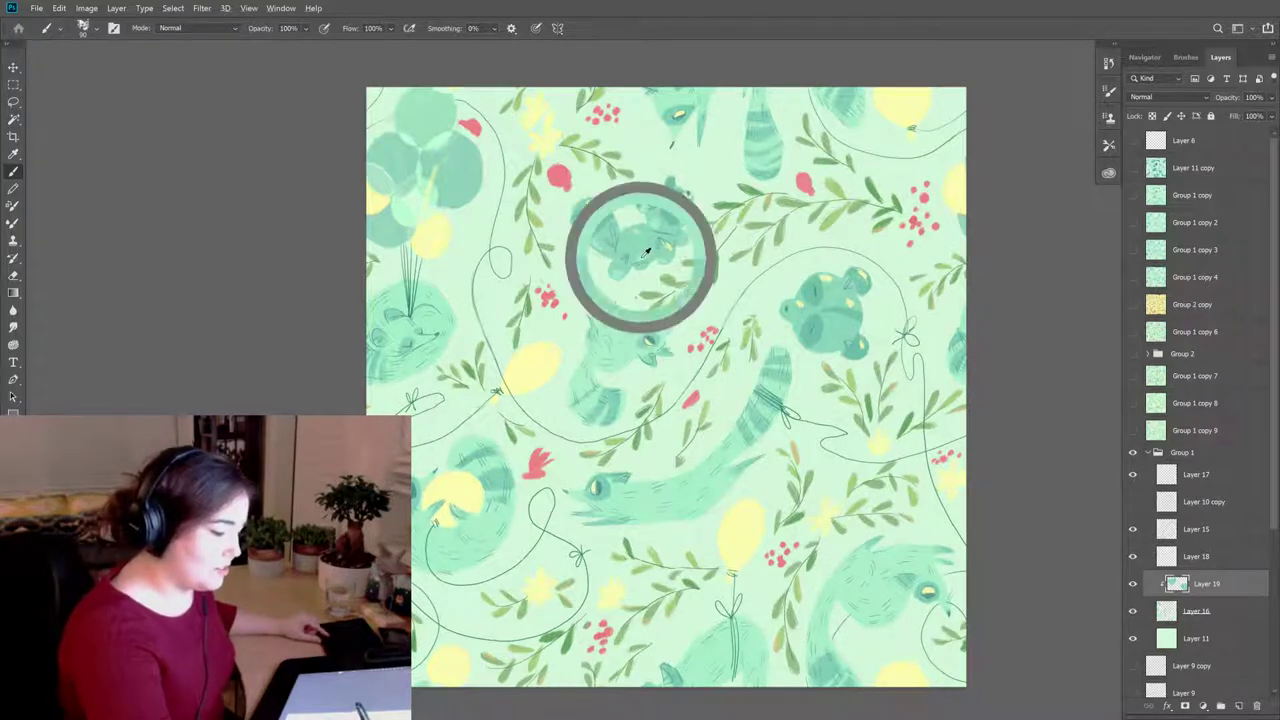
alt+click(629, 239)
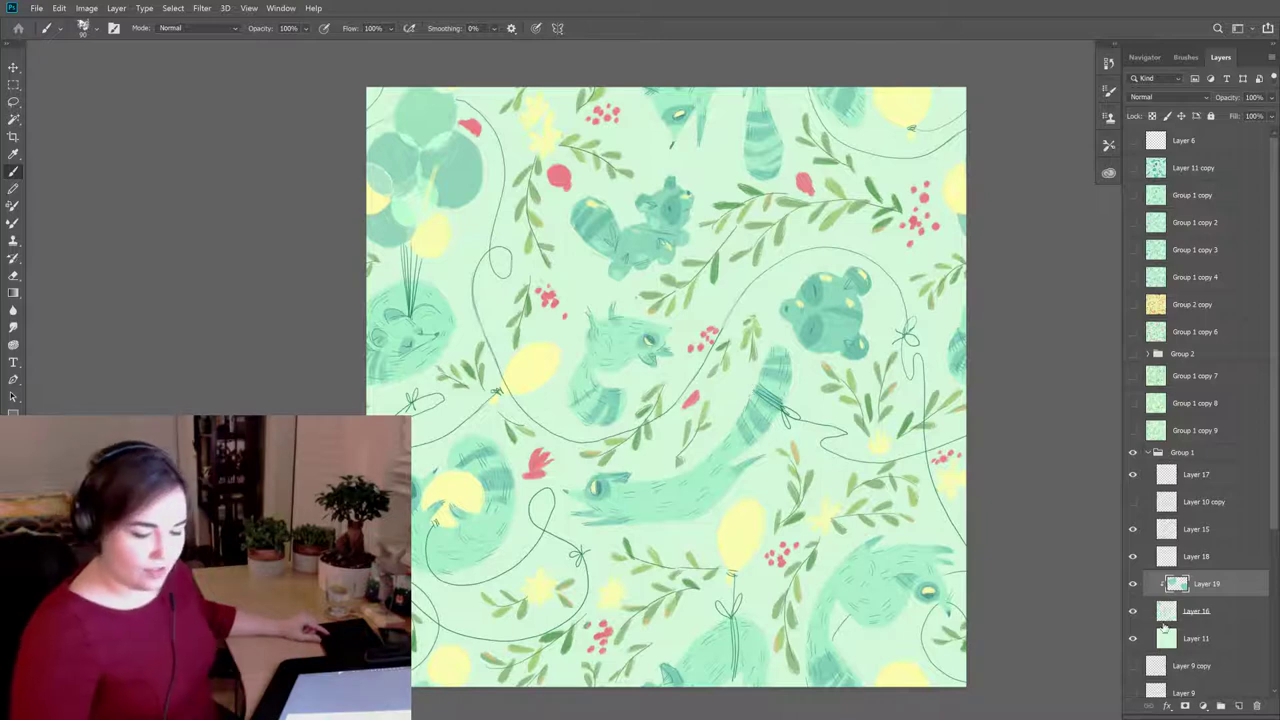
Step: Select Layer 16 and compare the artwork with Layer 19 and Layer 16 each hidden and shown
click(1196, 611)
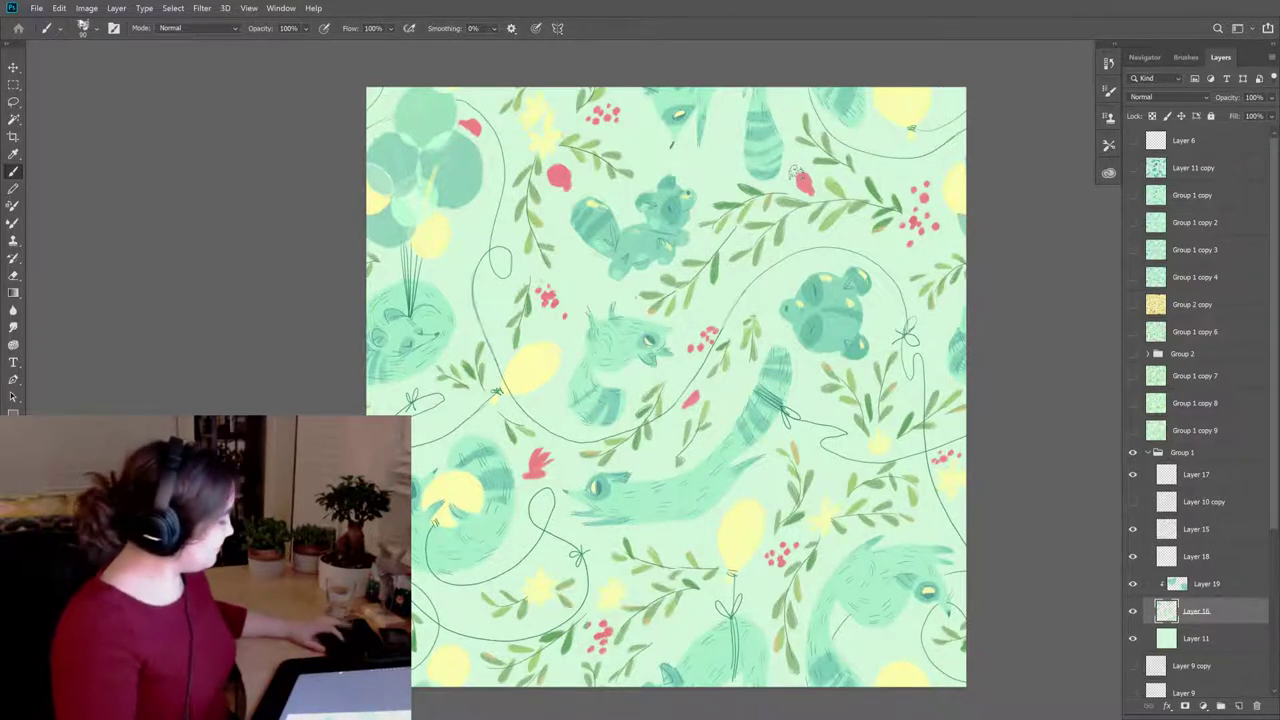
click(1133, 585)
click(1133, 585)
click(1133, 611)
click(1133, 611)
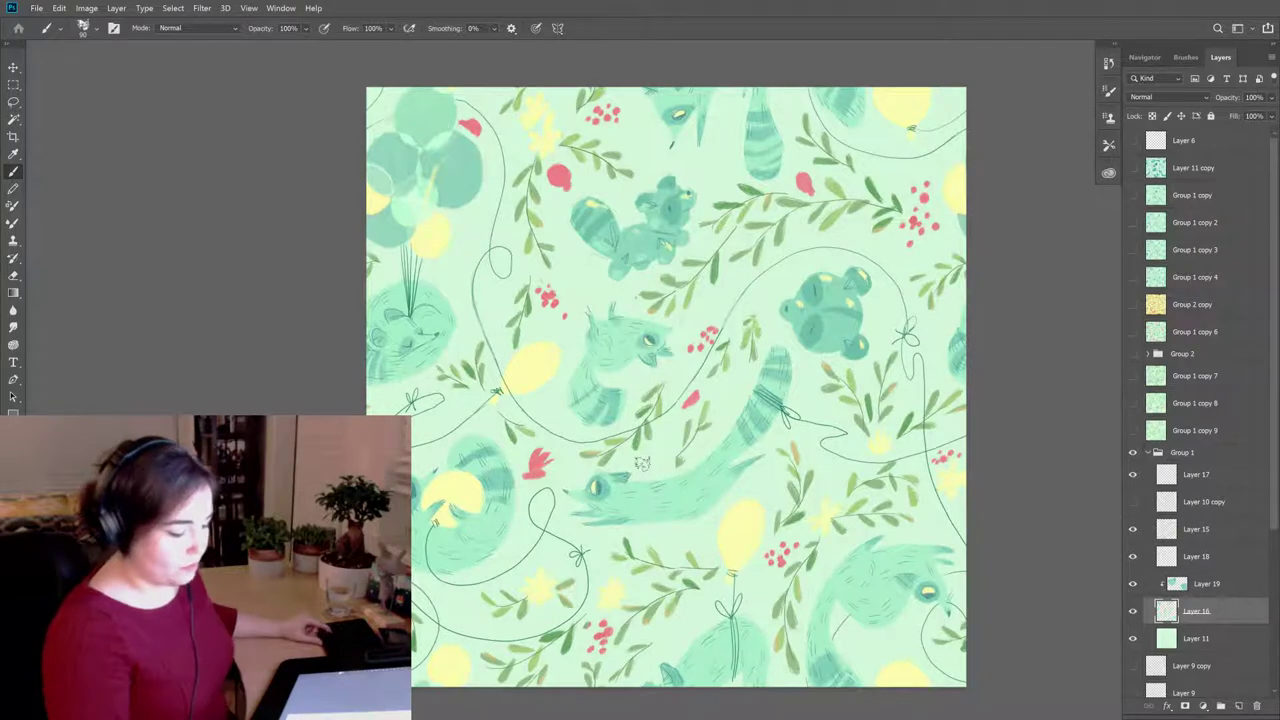
Step: Refine the small upper raccoon's silhouette by erasing and repainting edges on Layer 16, touching up its color on Layer 19
key(e)
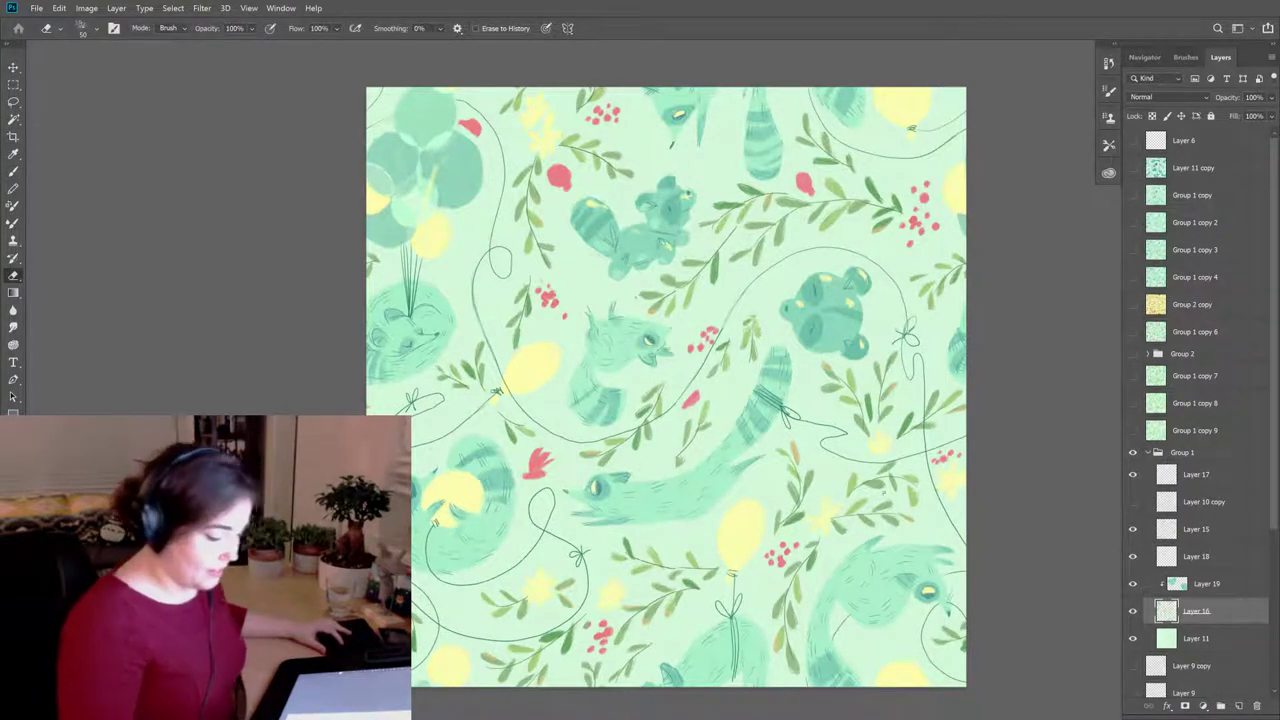
key(b)
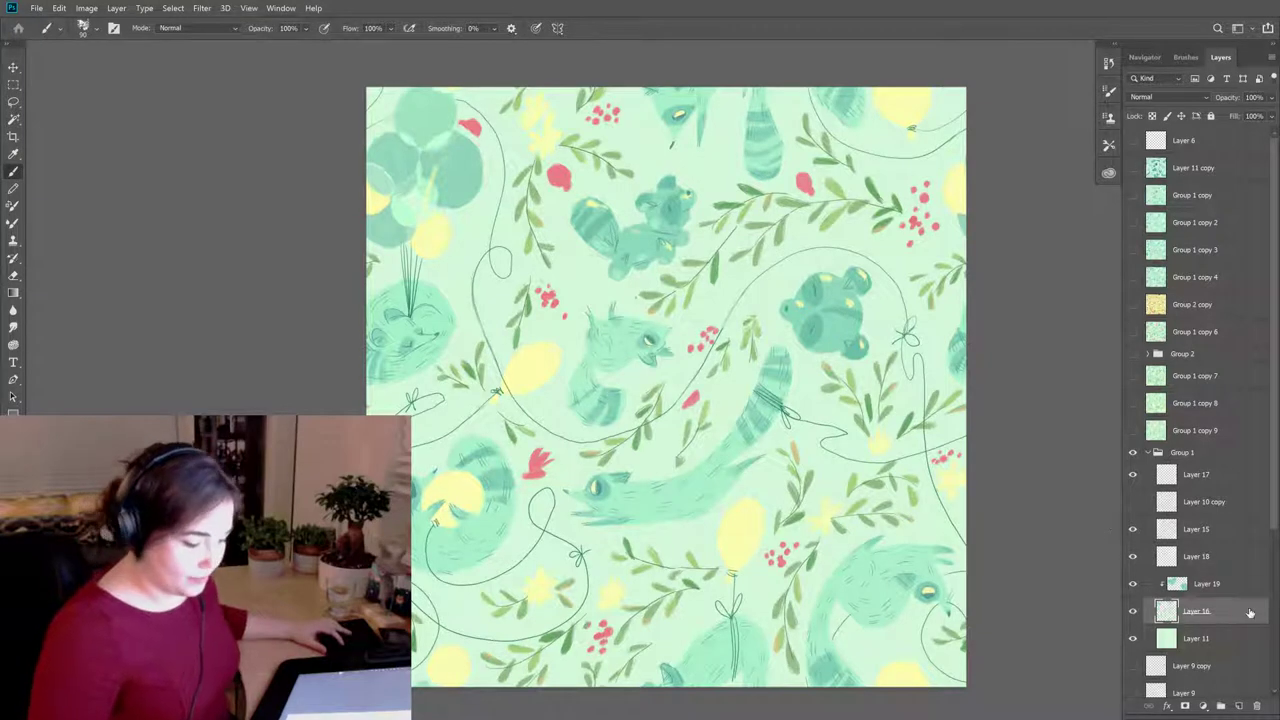
click(1204, 588)
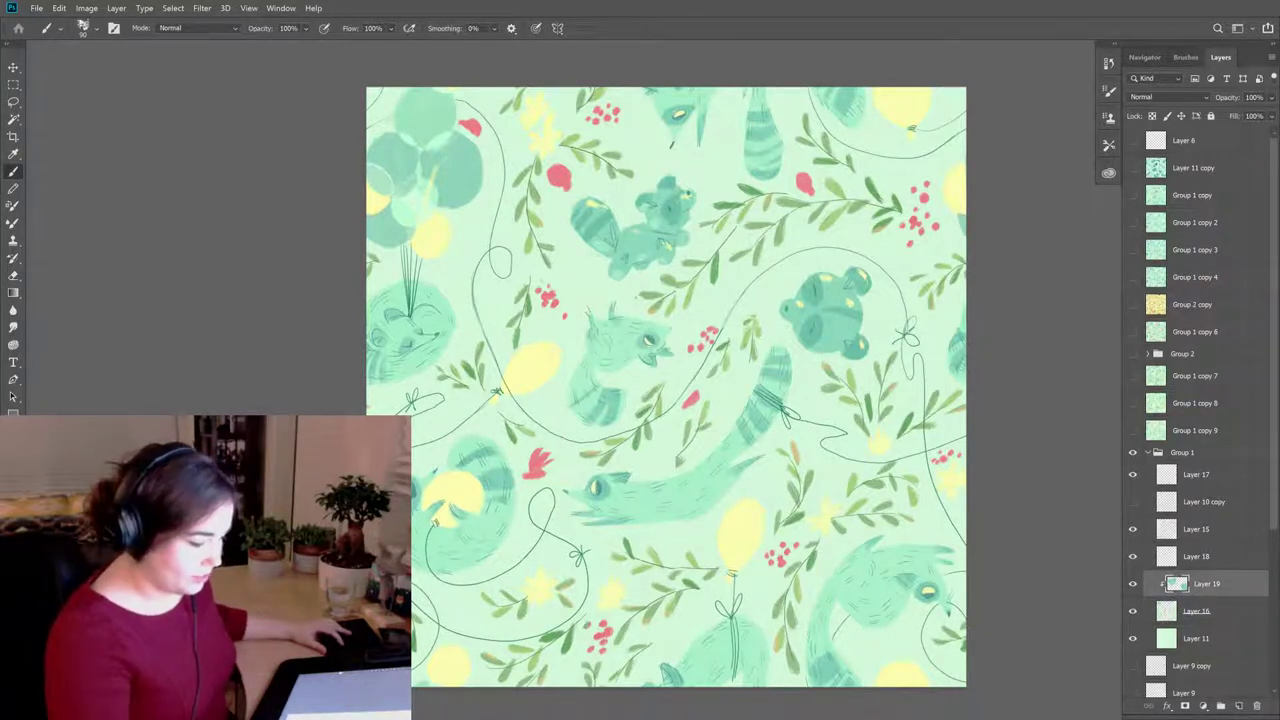
click(1196, 611)
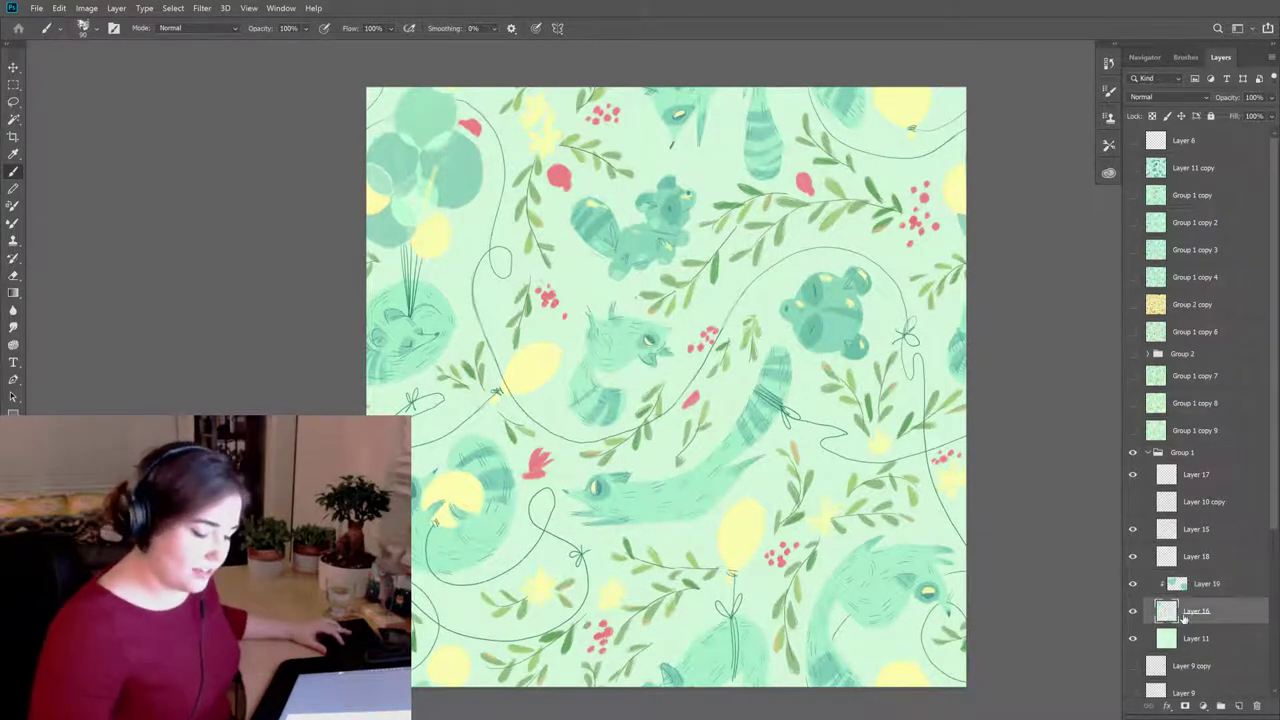
key(e)
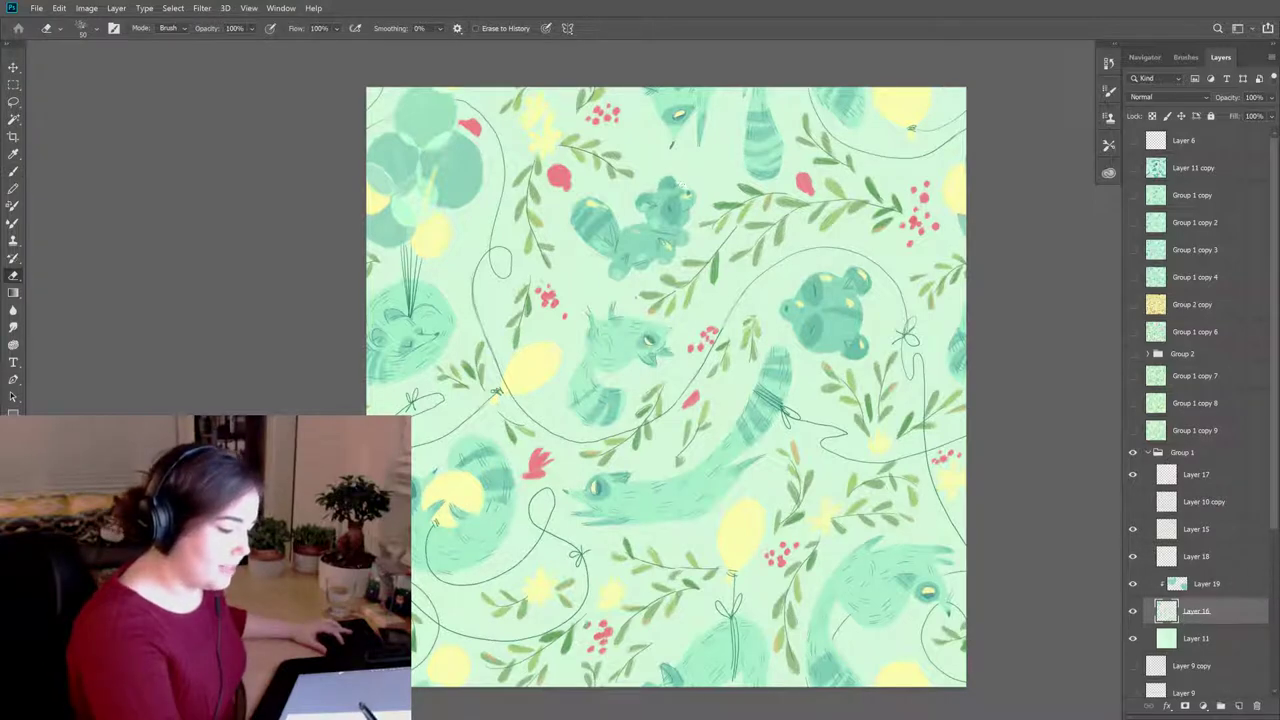
key(b)
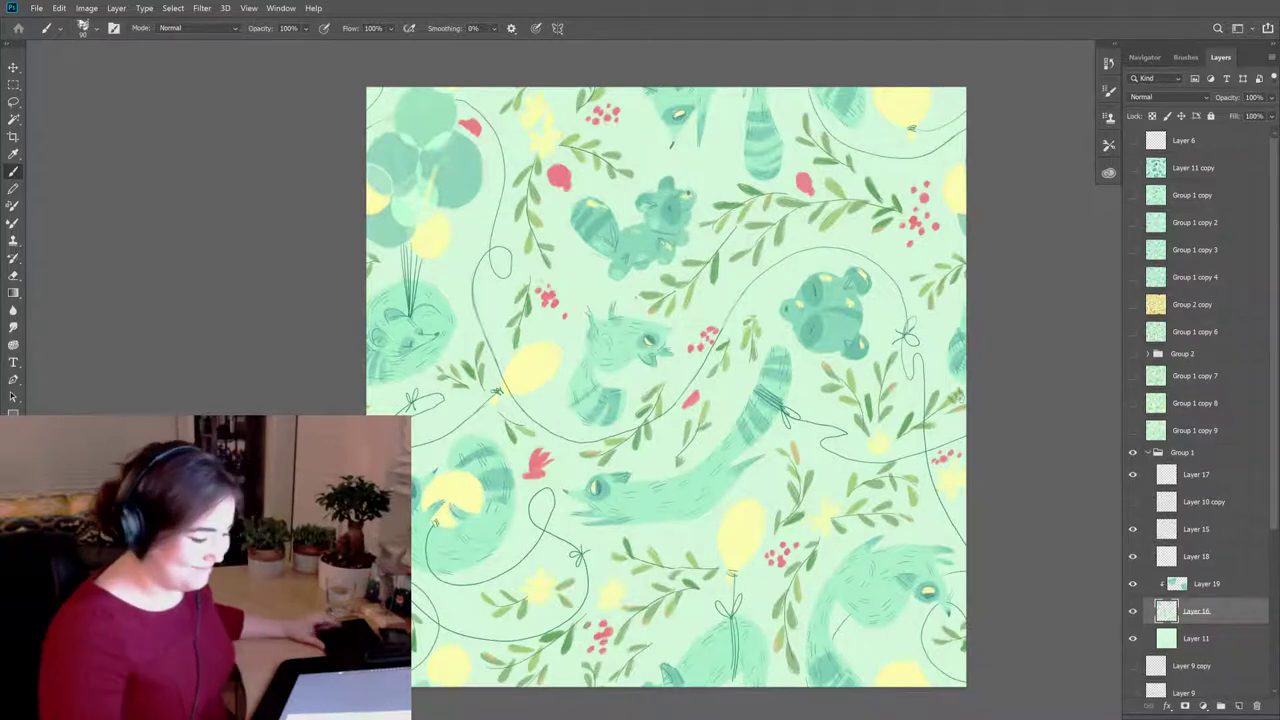
Step: Reshape the small upper raccoon's ears and snout with eraser and brush on Layer 16, retouching the face on Layer 19
key(e)
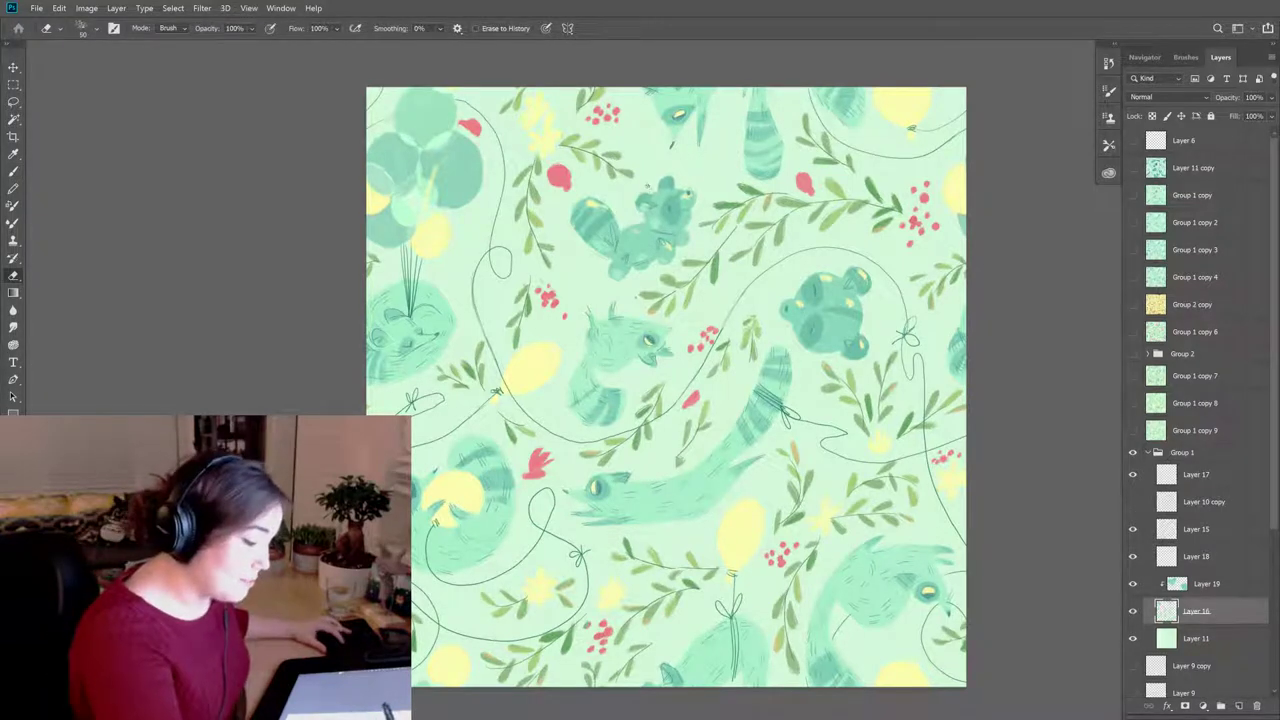
key(b)
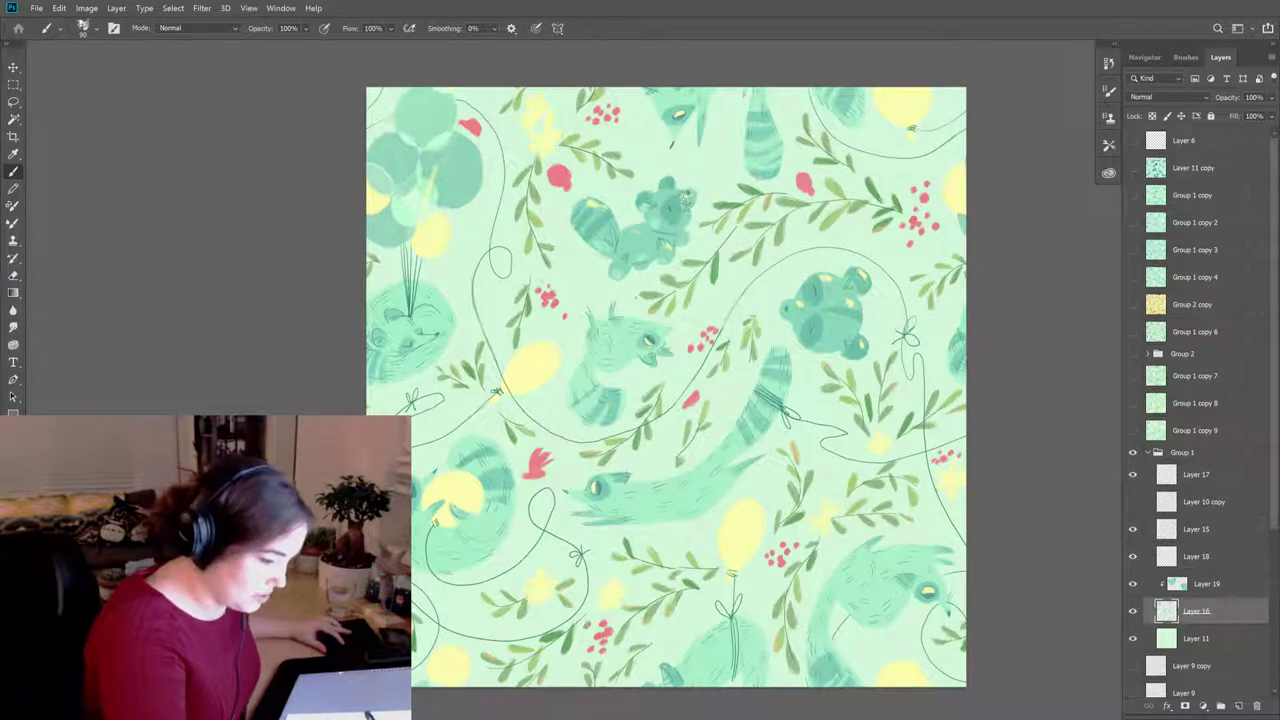
key(alt+bracketright)
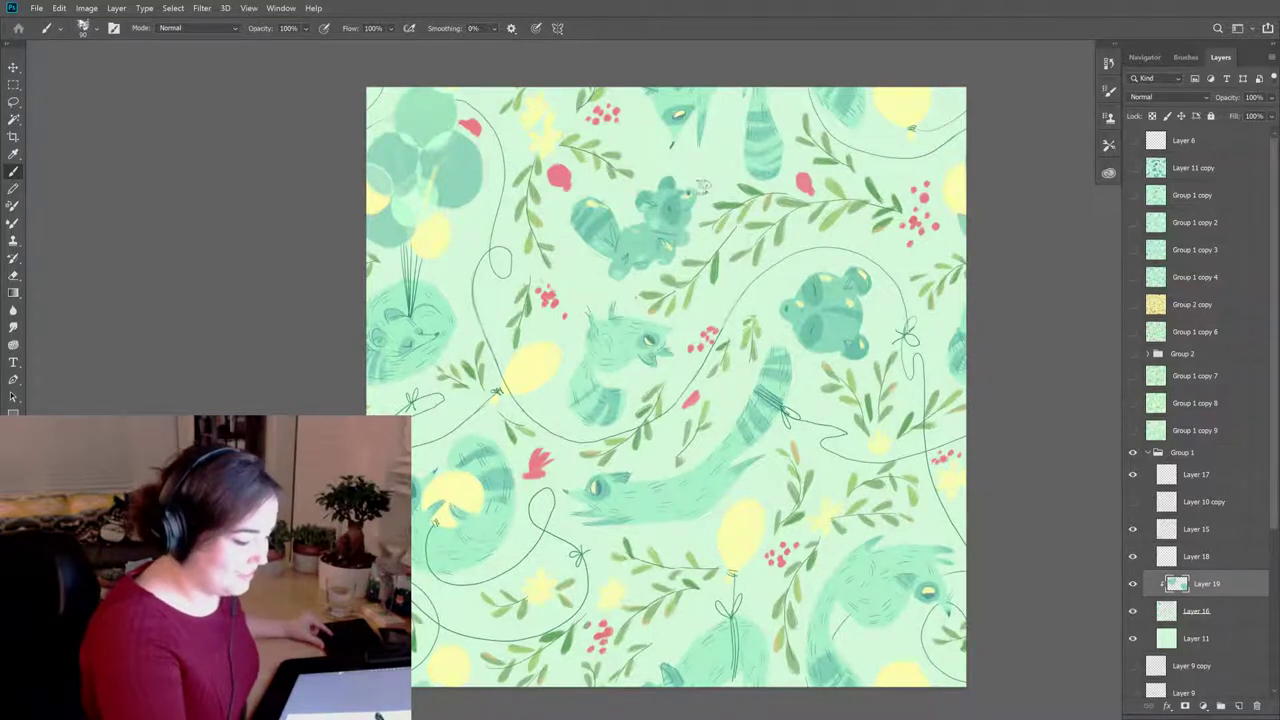
click(1168, 608)
key(e)
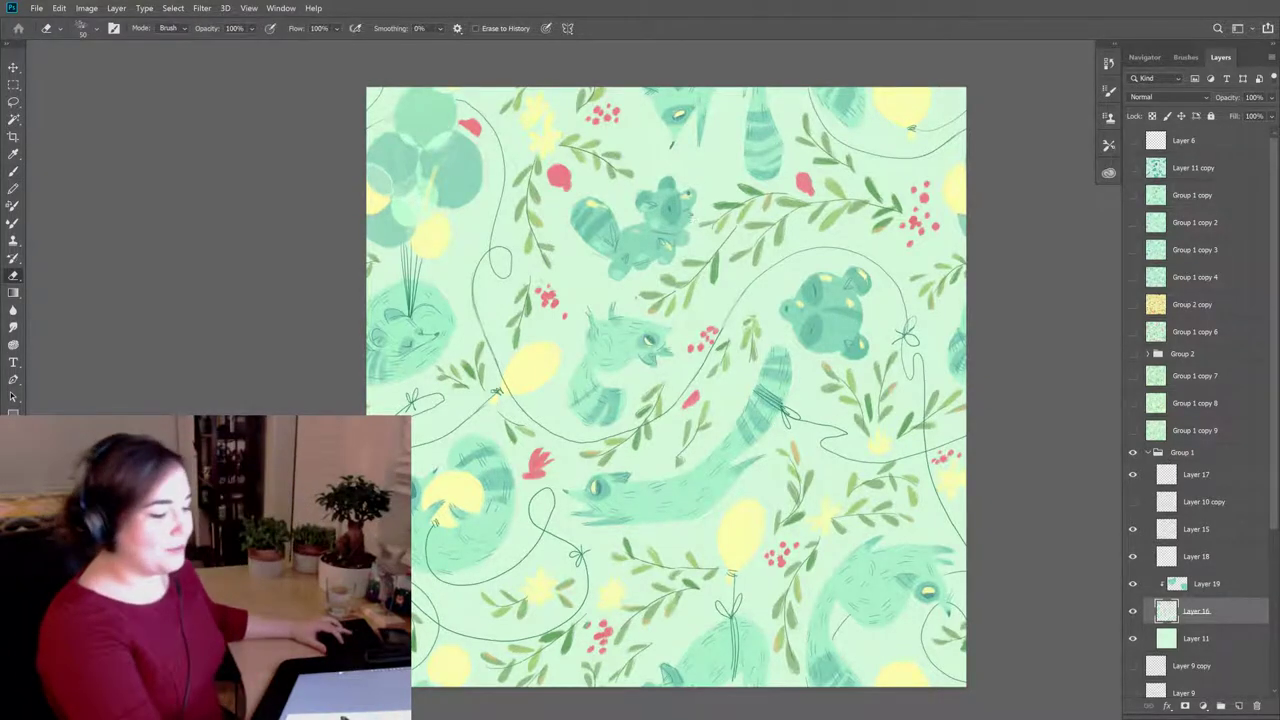
key(b)
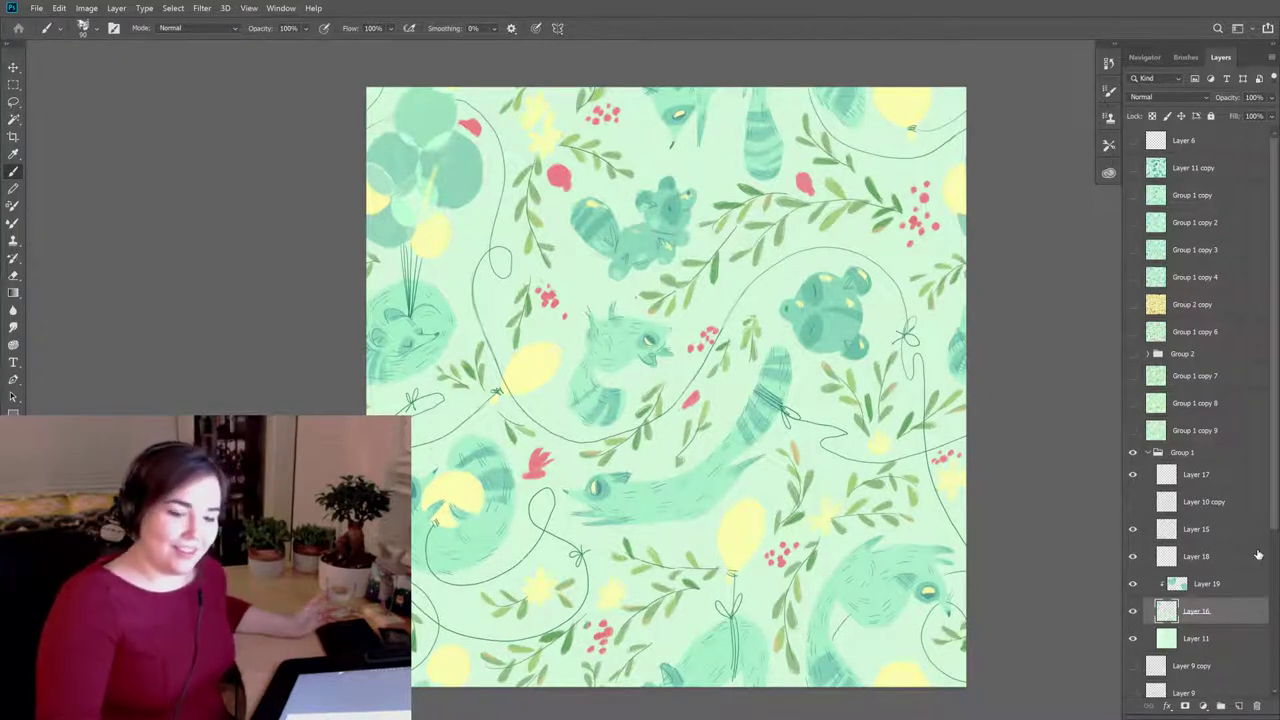
Step: Reselect Layer 19 and compare the repainted raccoons with their original yellow version by hiding and showing the layer
click(1177, 586)
click(1133, 583)
click(1133, 583)
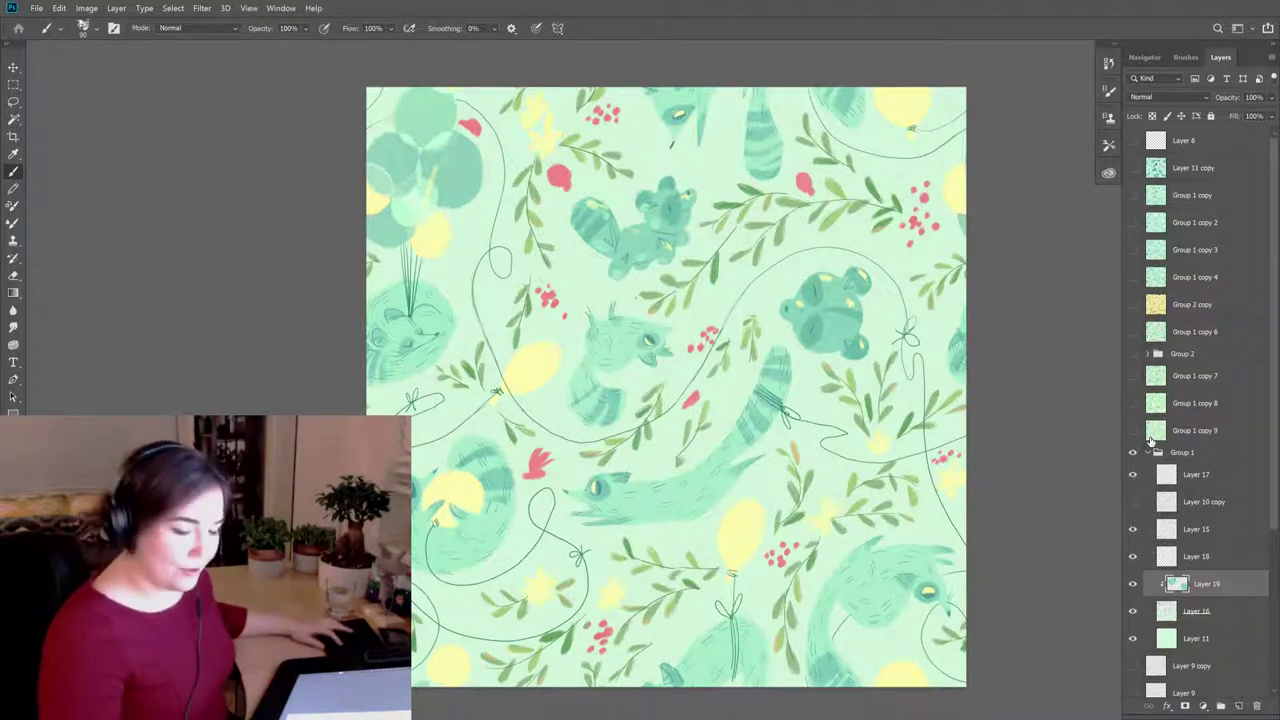
click(1133, 583)
click(1133, 583)
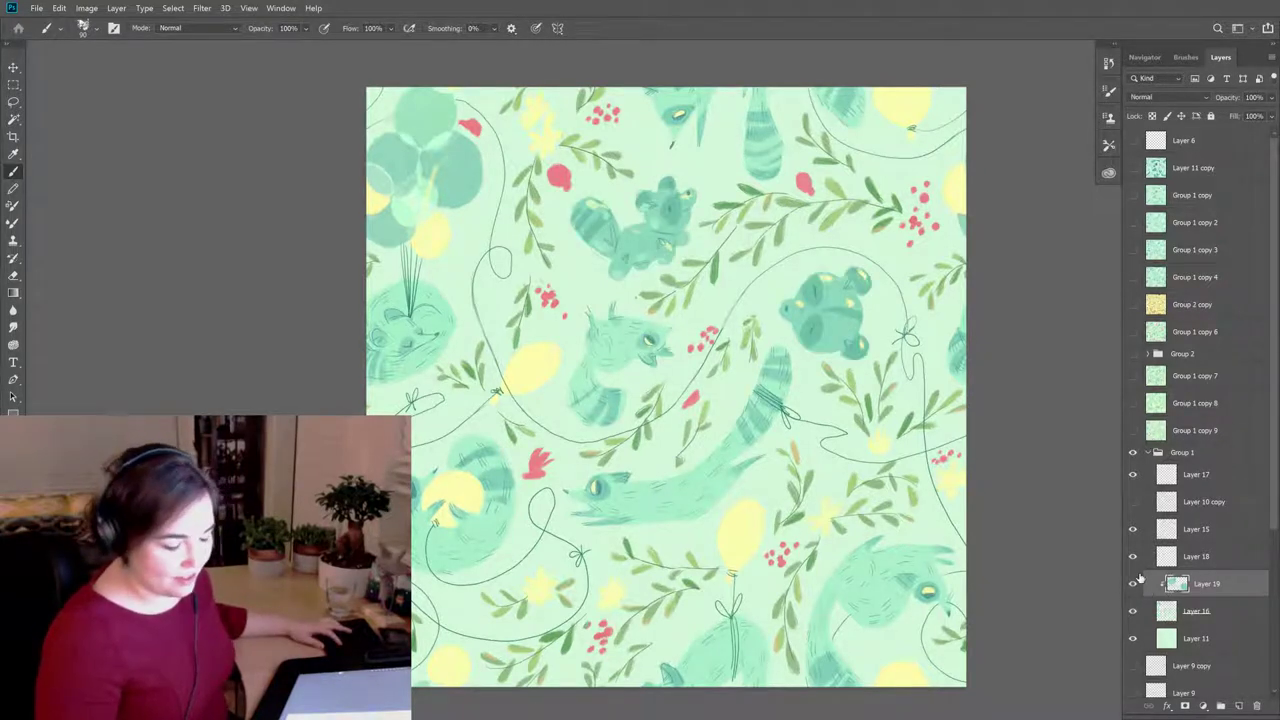
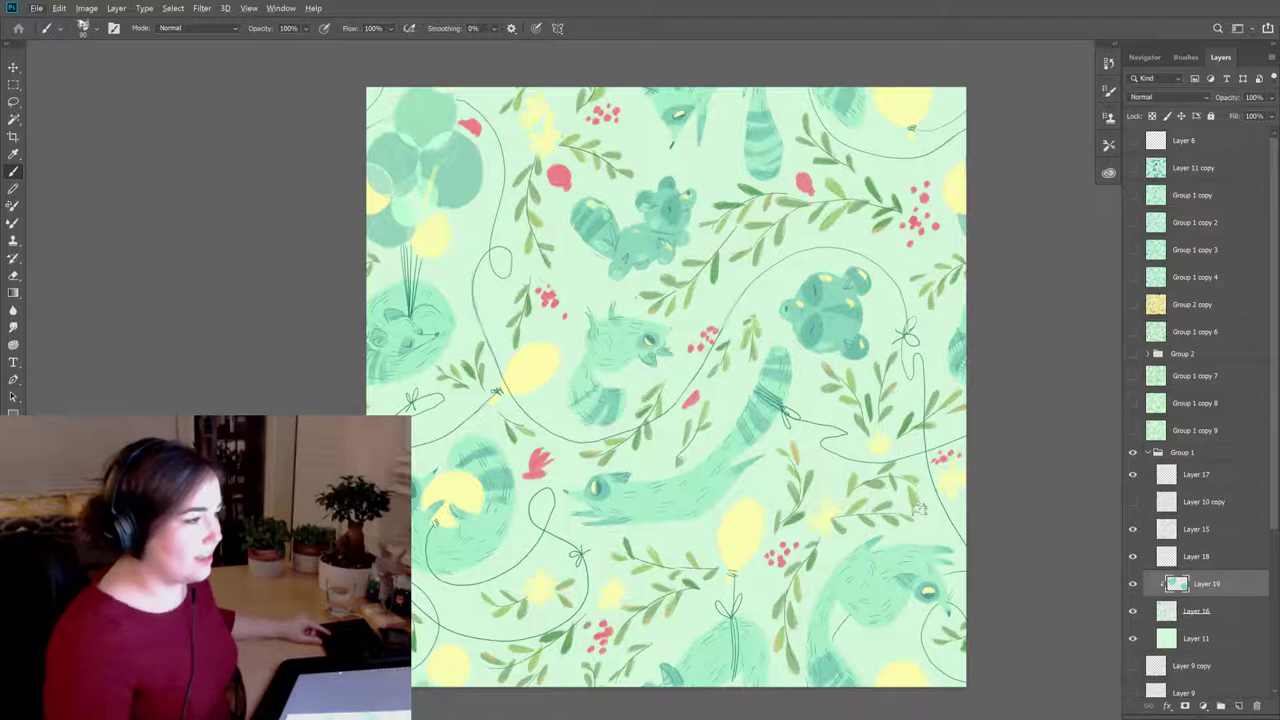
click(1133, 585)
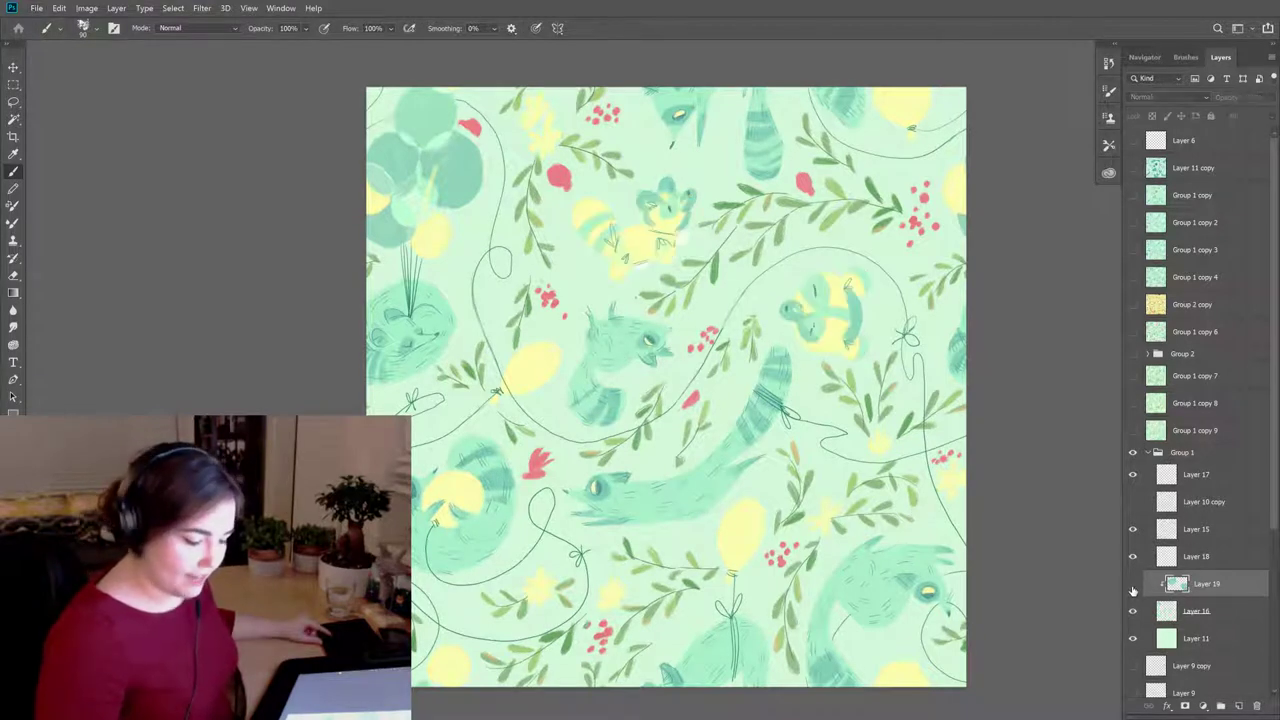
click(1132, 589)
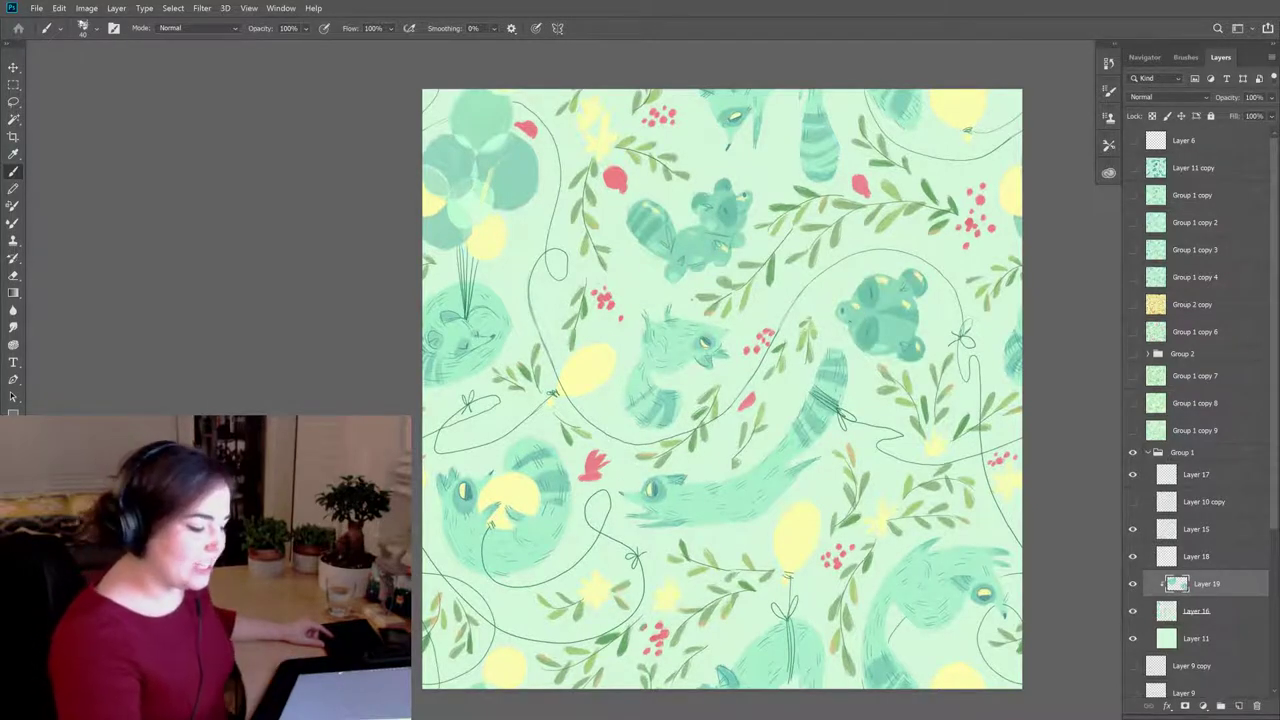
Step: Touch up the painted shapes on Layer 16, alternately erasing and repainting their edges
key(e)
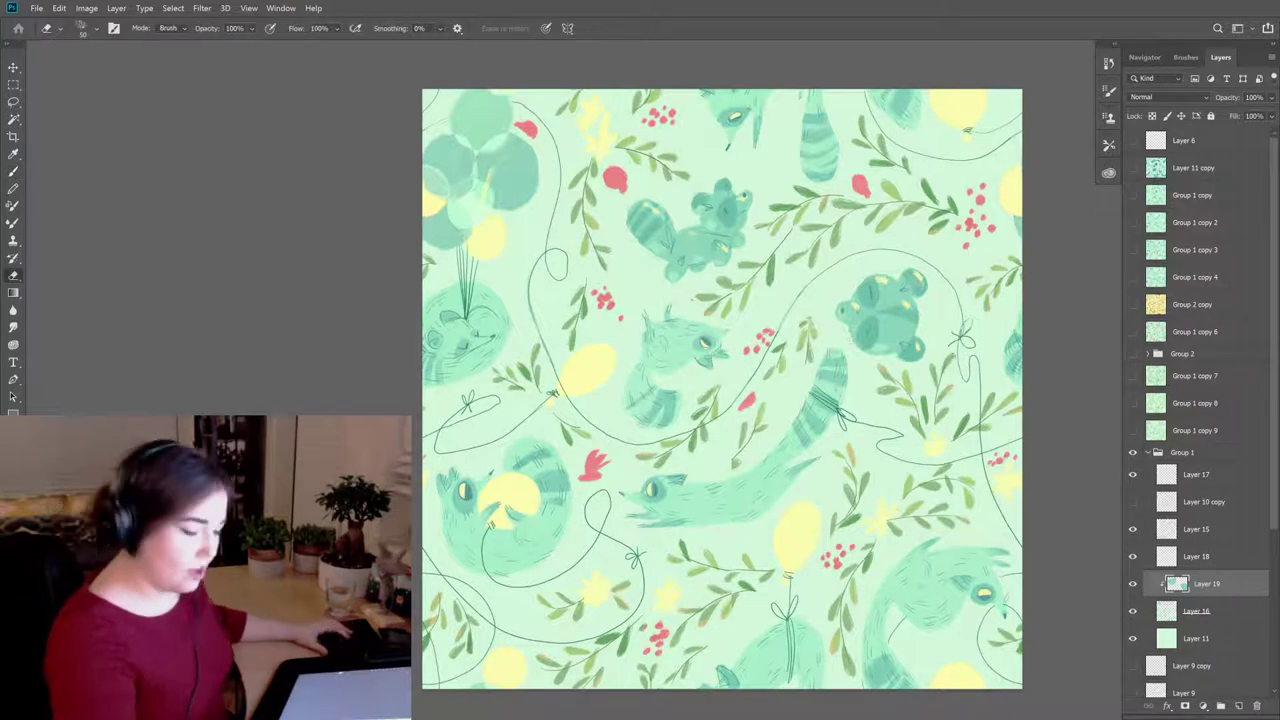
click(1172, 616)
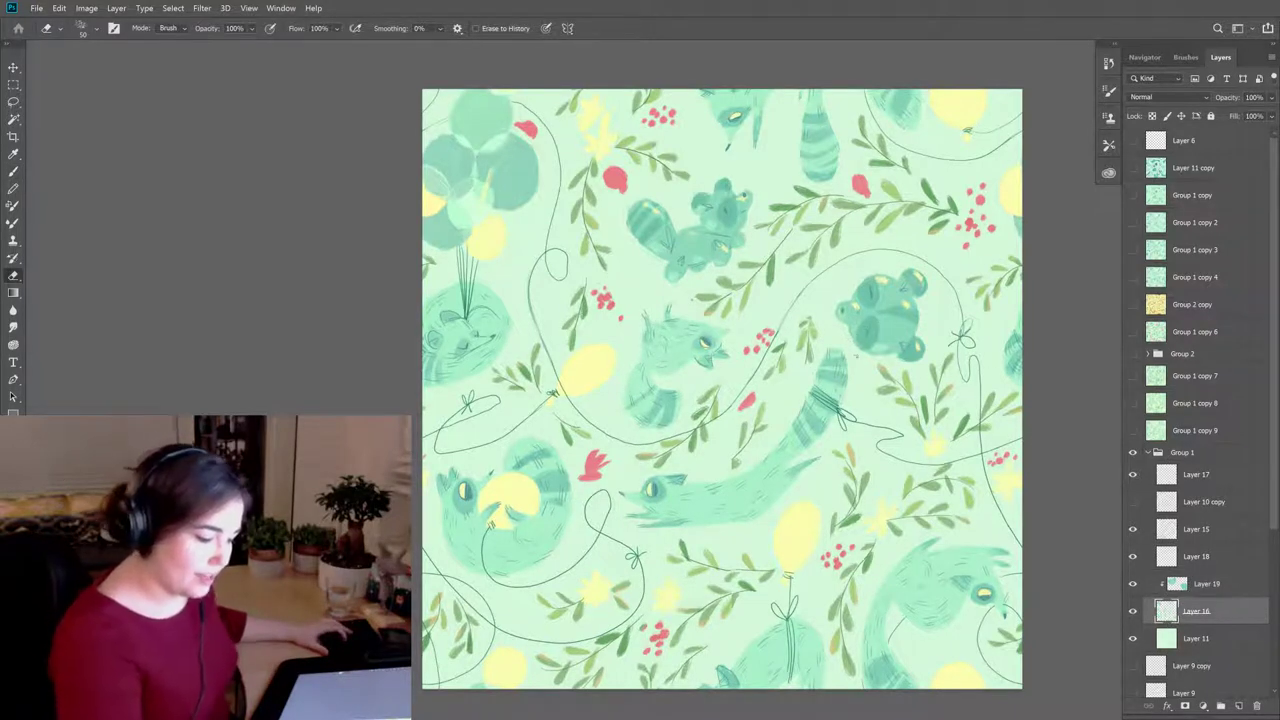
key(b)
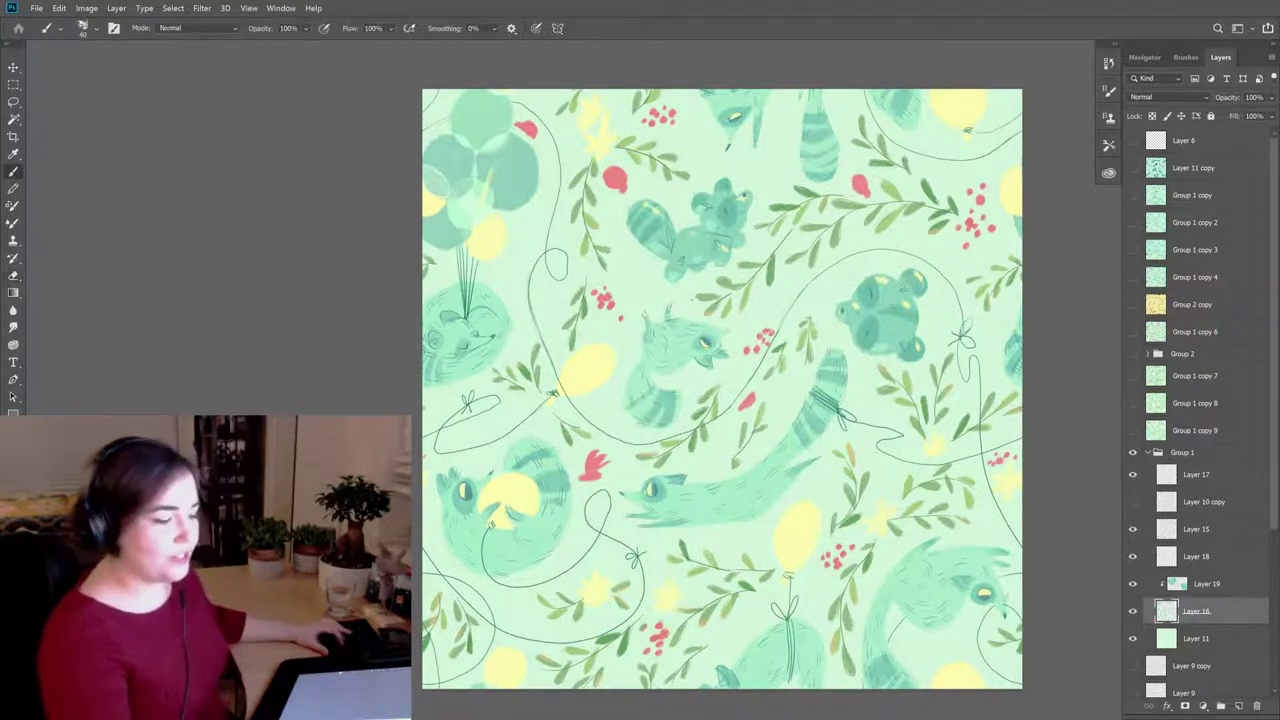
key(e)
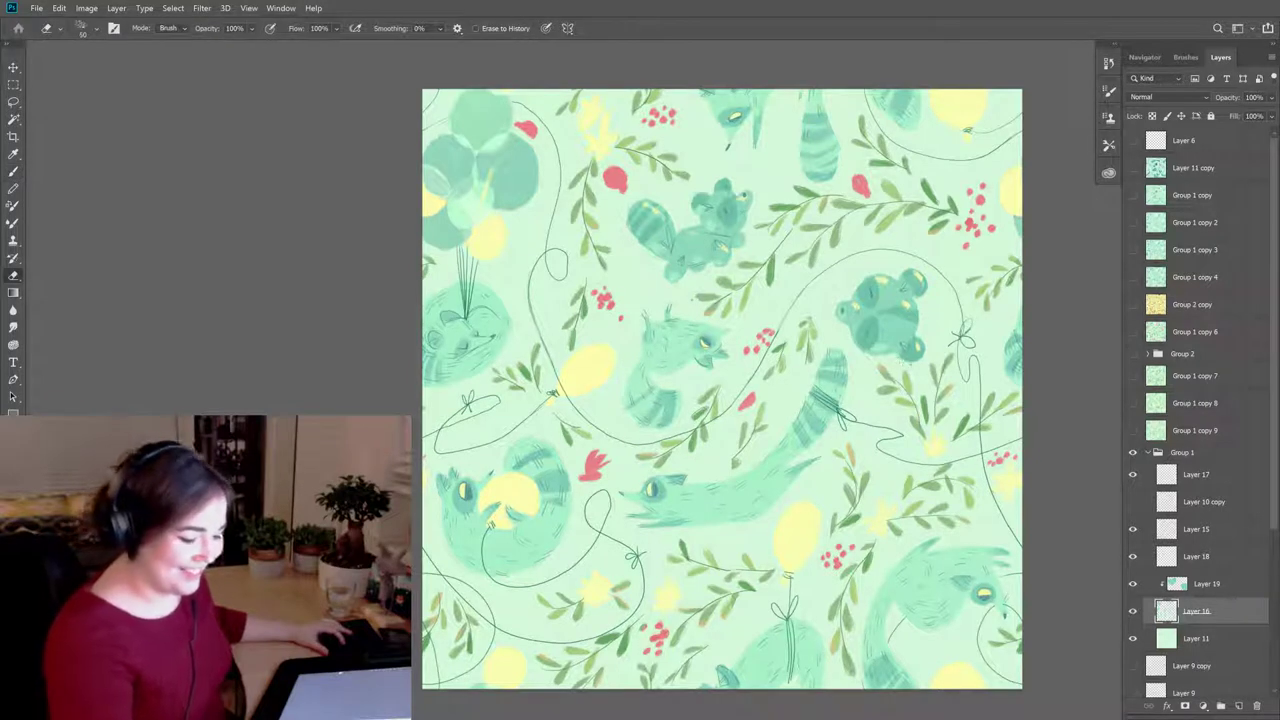
key(b)
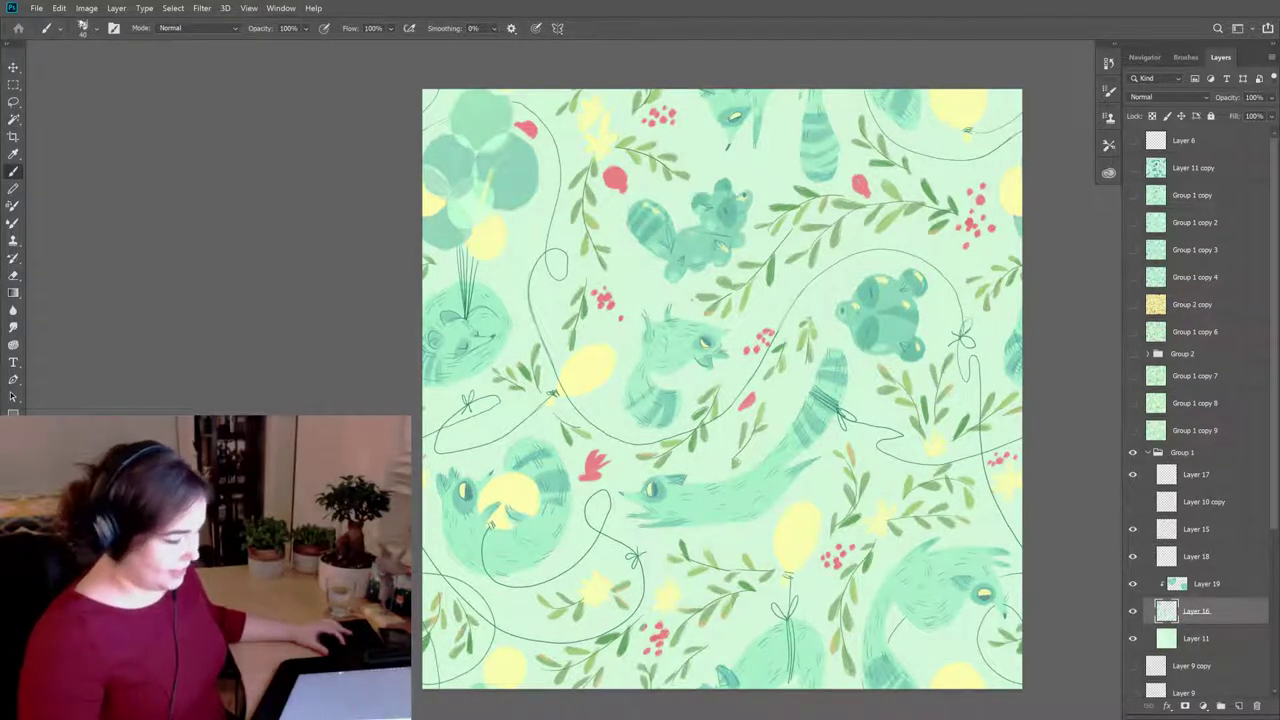
key(e)
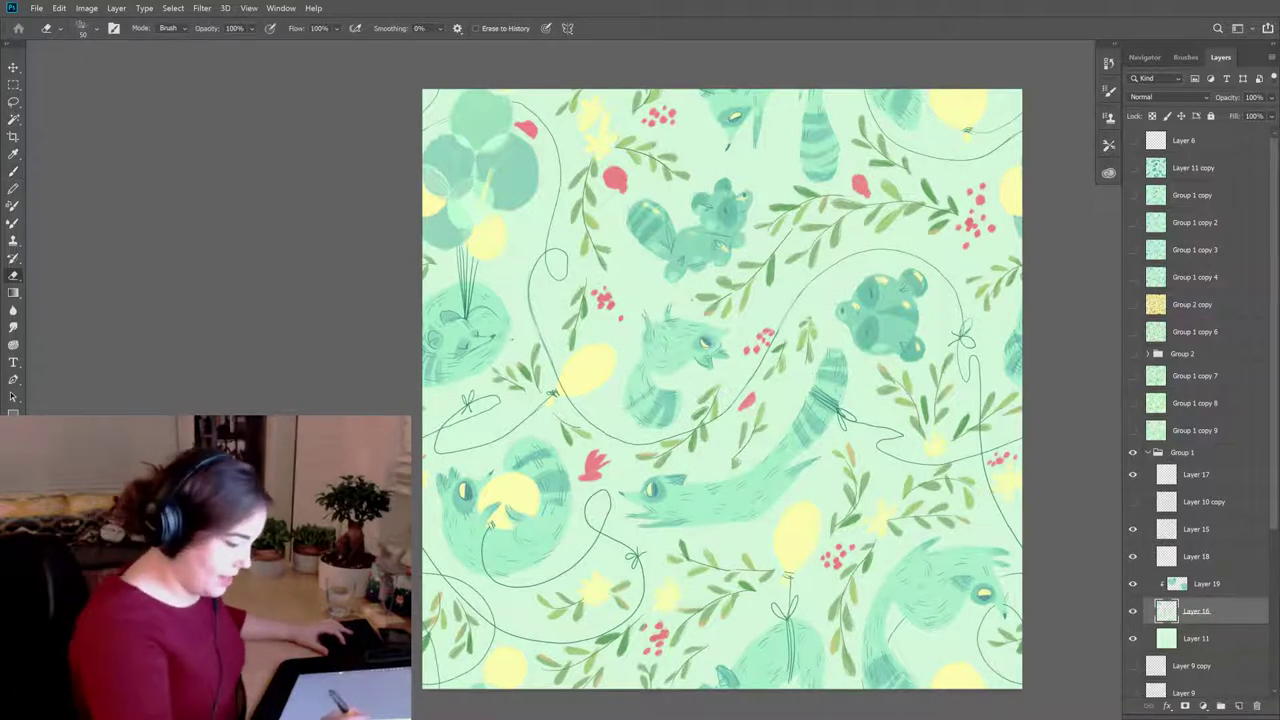
key(b)
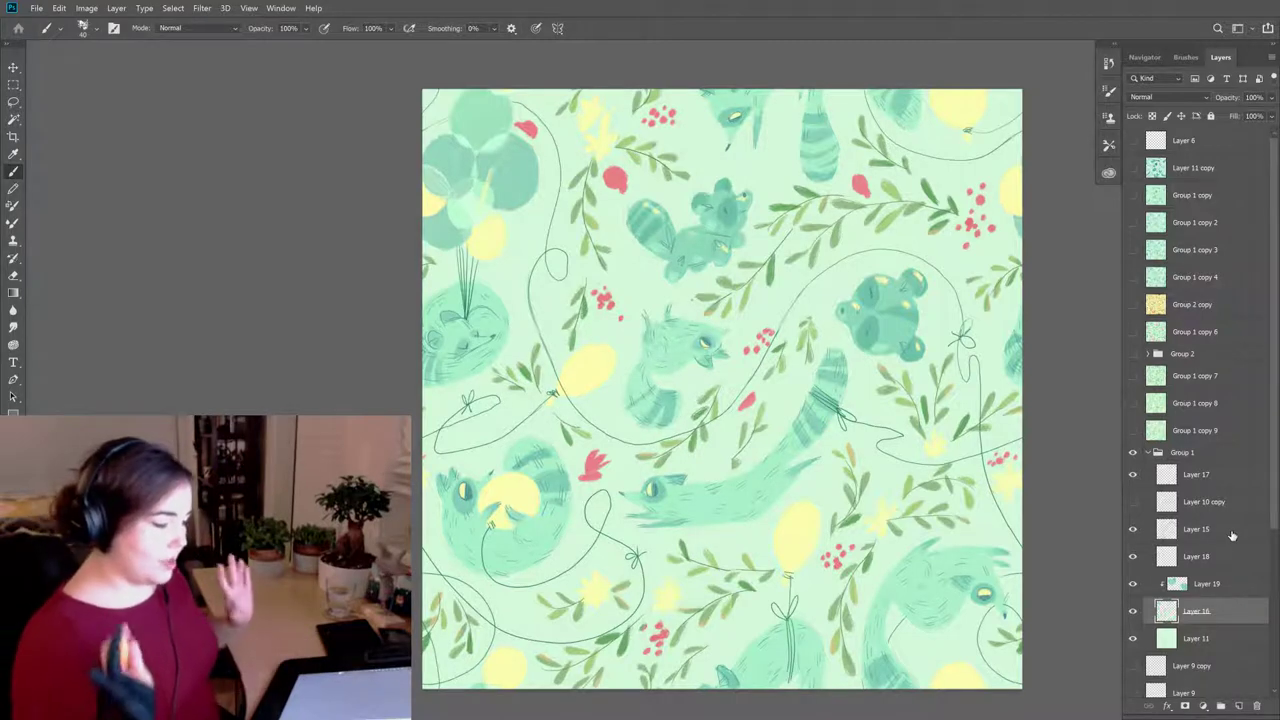
Step: Select Layer 18 and choose the Kyle's Drawing Box HB Pencil brush from the favs group
click(1200, 584)
click(1178, 606)
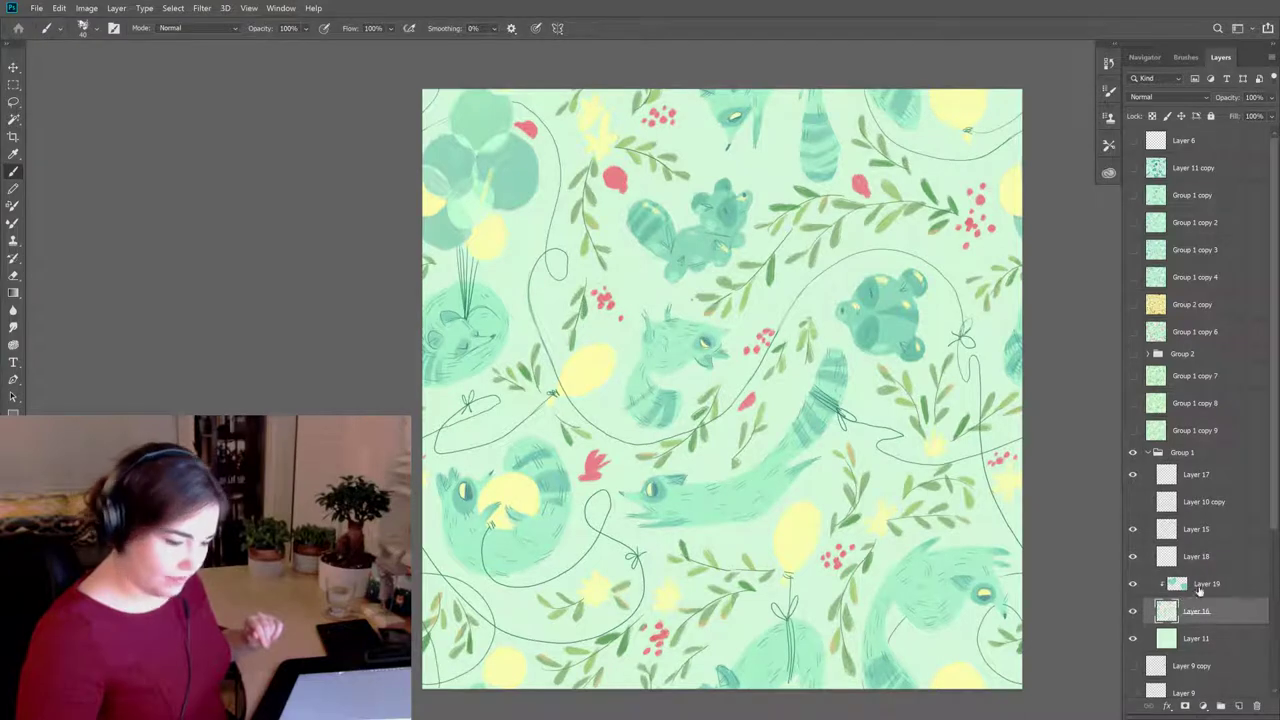
click(1192, 585)
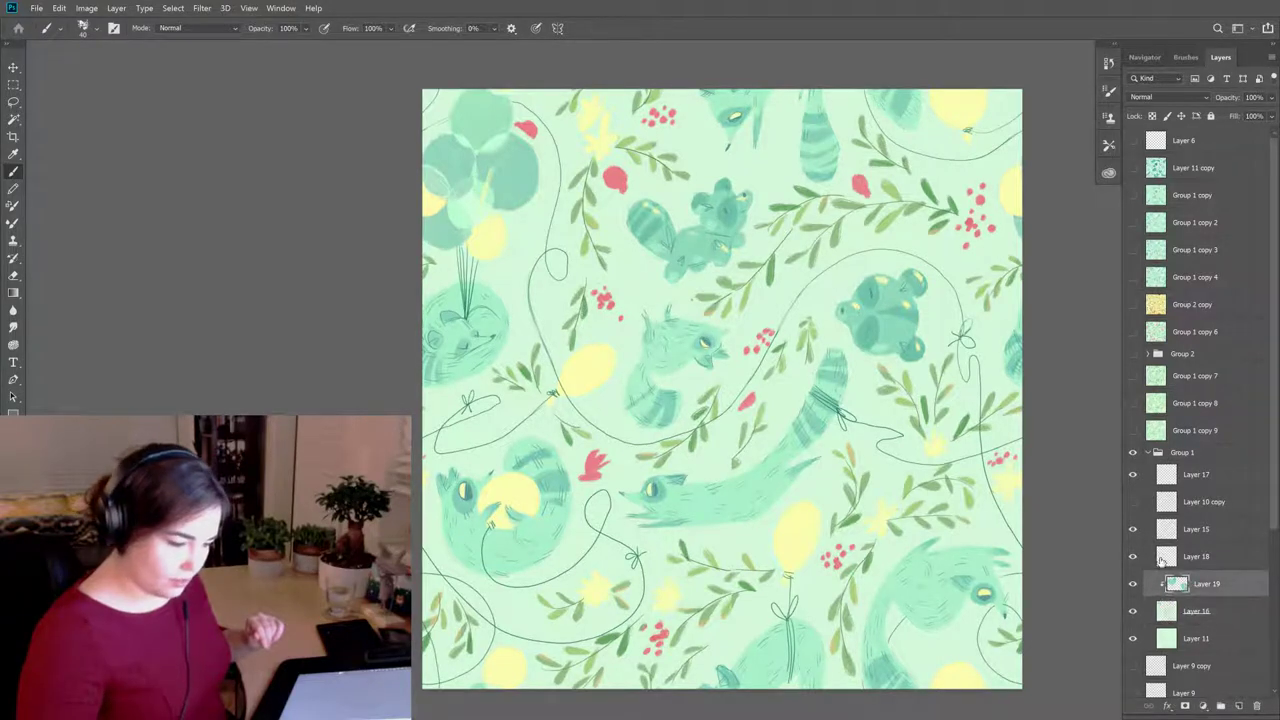
click(1196, 556)
click(1186, 57)
click(1190, 190)
click(1224, 57)
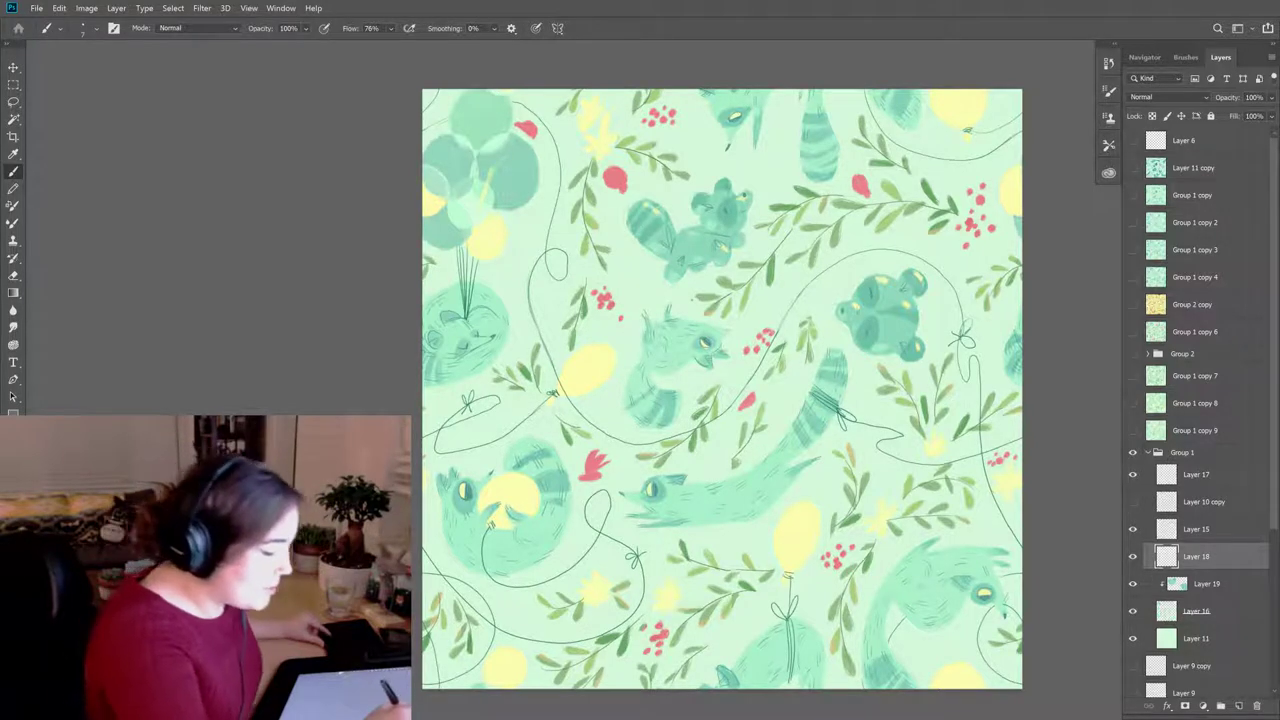
Step: Refine the pale outlines where the balloons in the upper cluster overlap, alternating pencil and eraser on Layer 18
key(e)
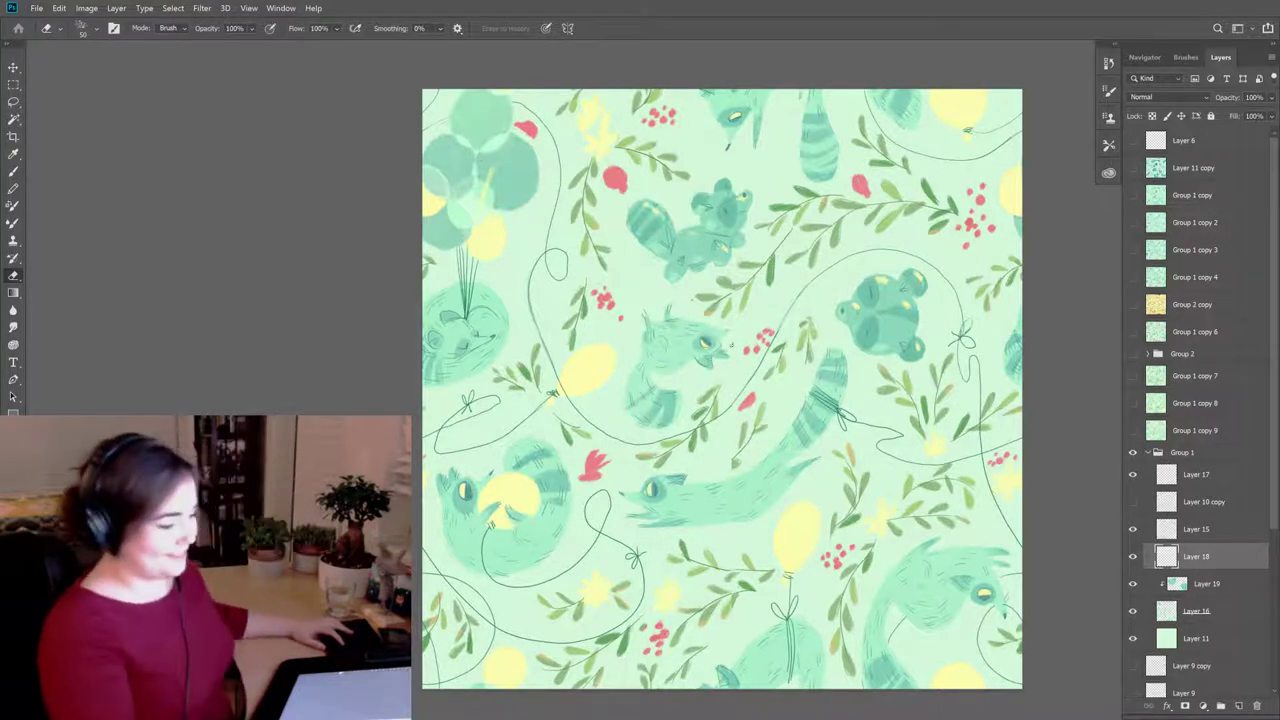
key(b)
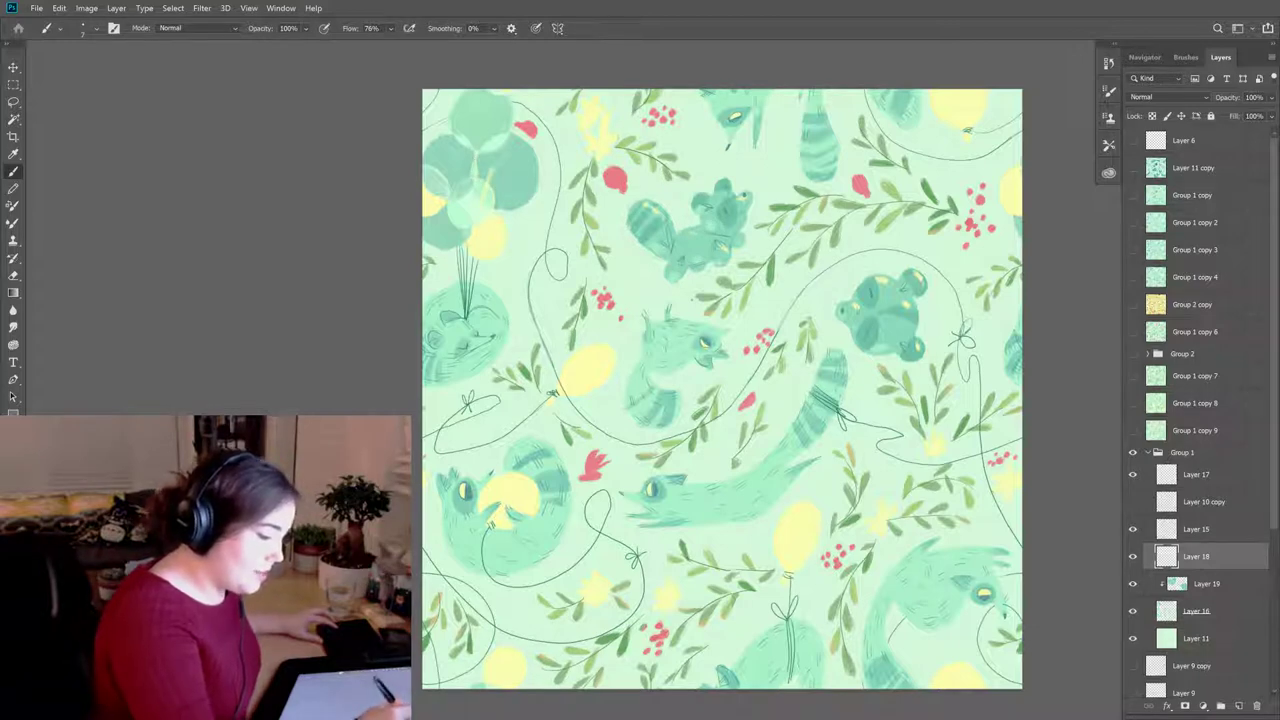
key(e)
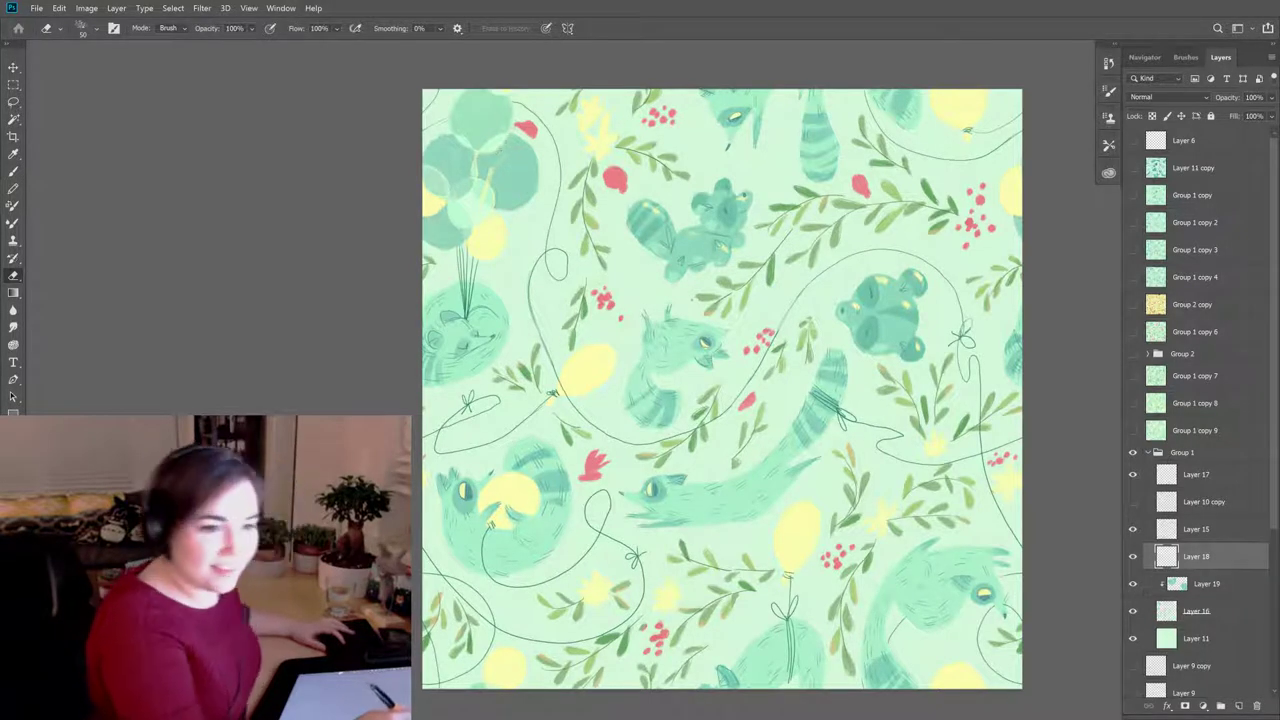
key(b)
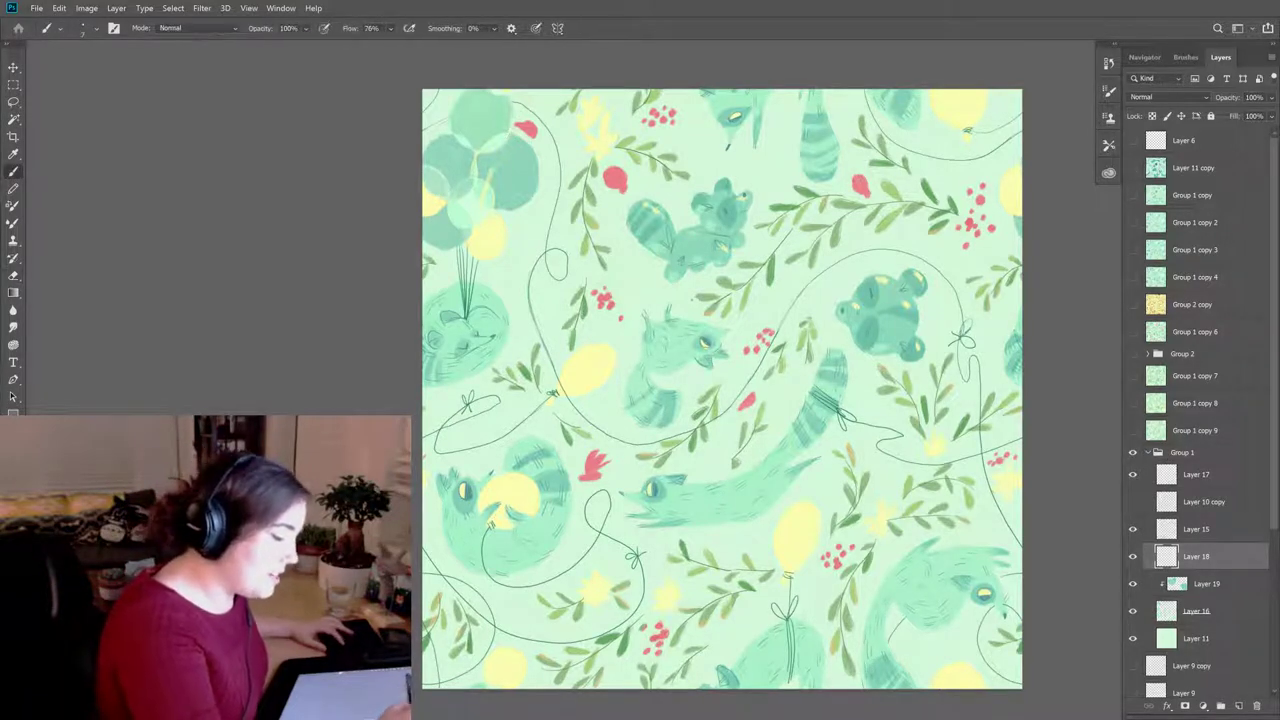
key(e)
key(b)
key(e)
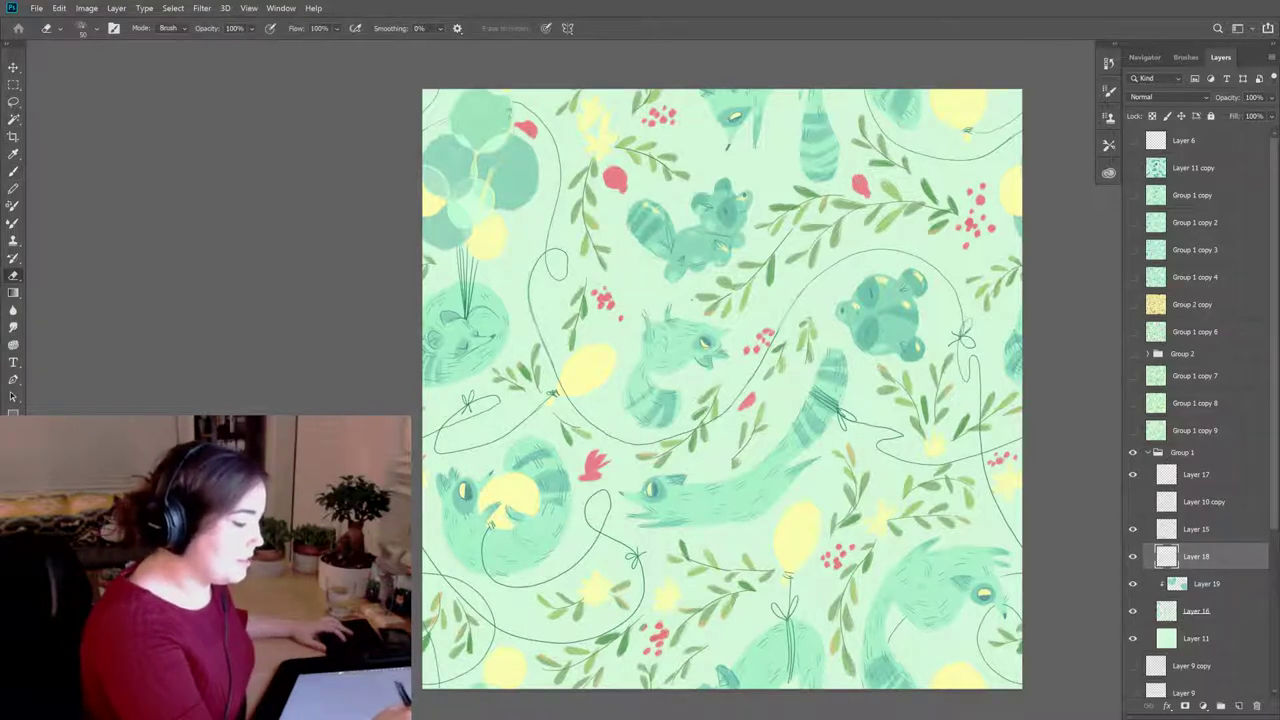
key(b)
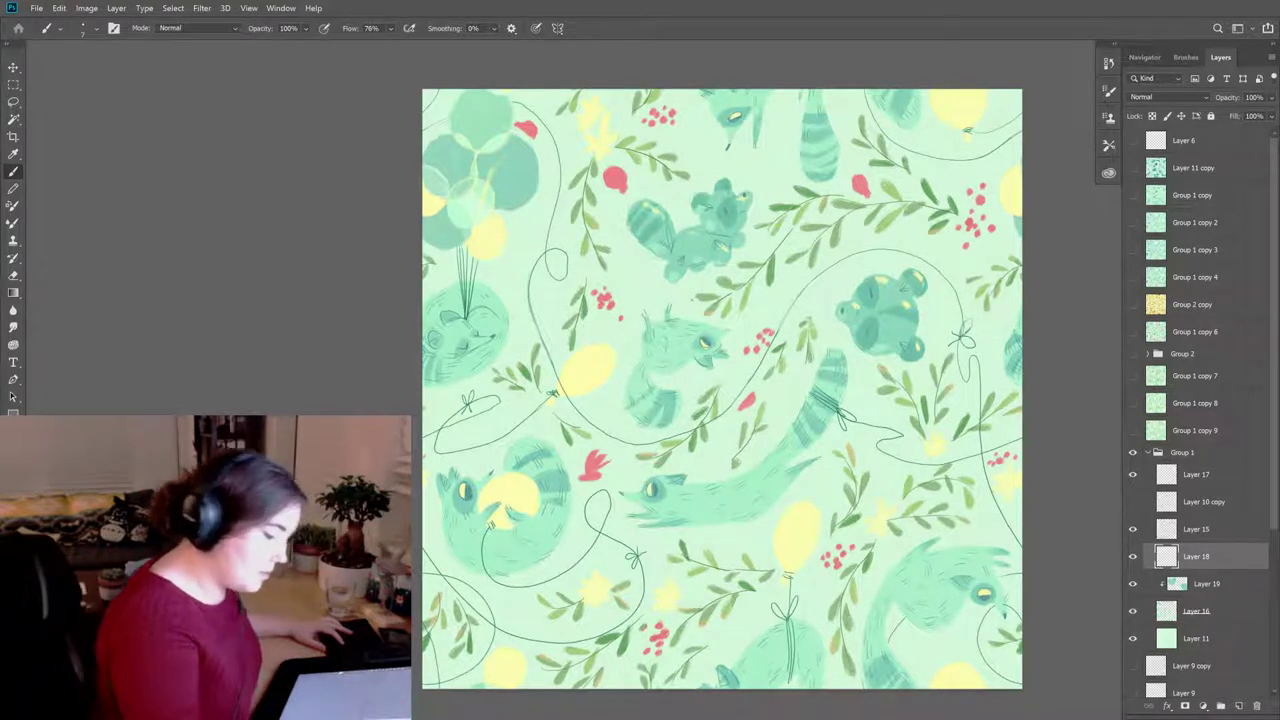
Step: Lock Layer 16's transparent pixels and repaint the balloon cluster's teal overlaps with the Bristle Bomb brush
click(1203, 602)
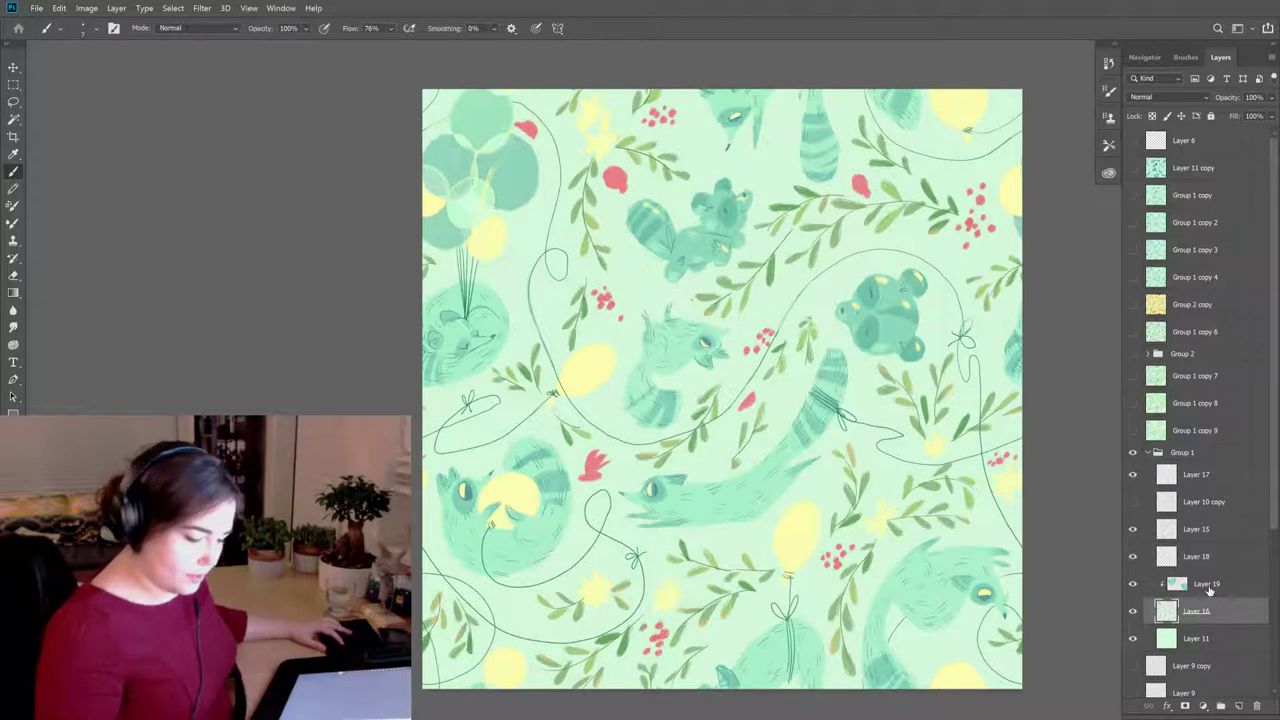
click(1136, 610)
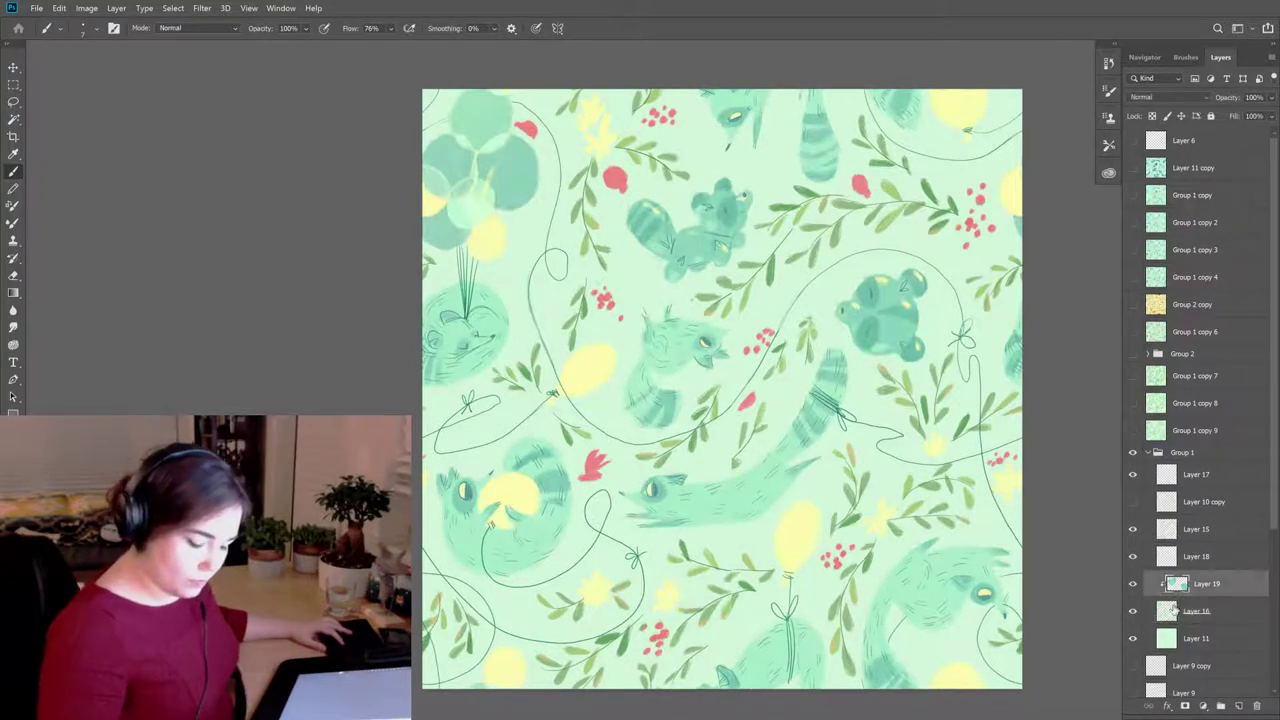
key(slash)
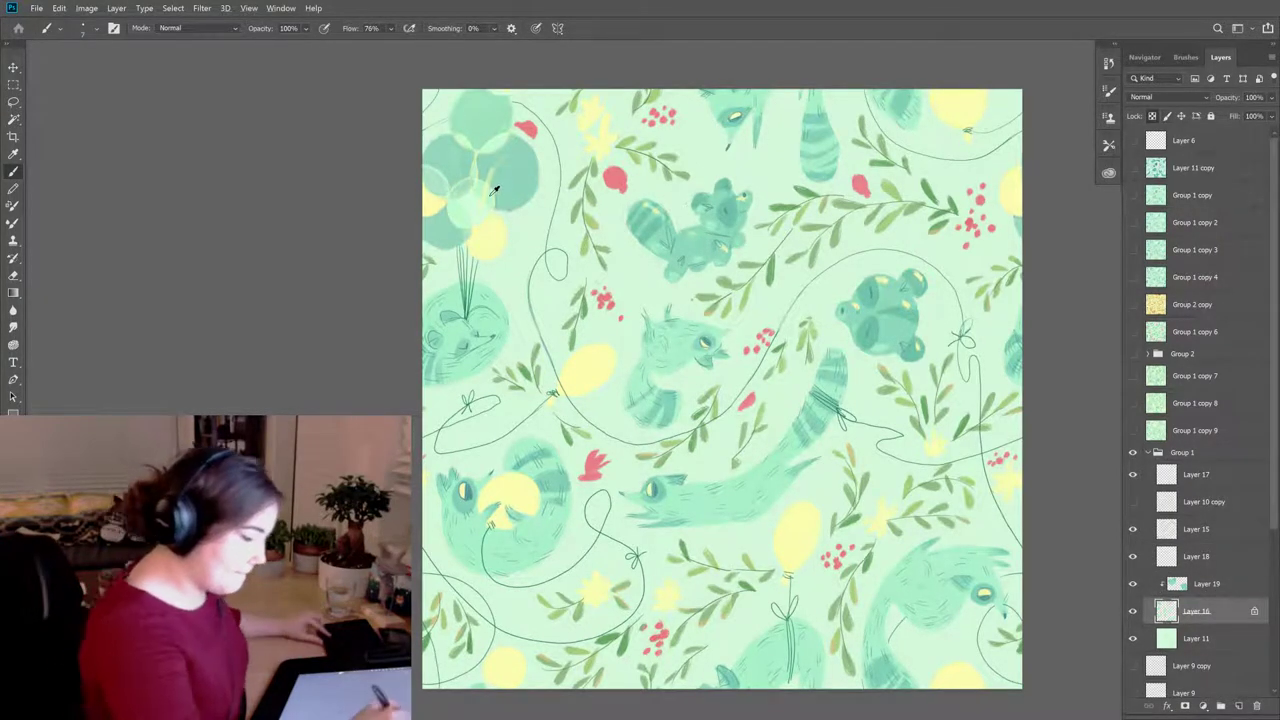
click(1190, 60)
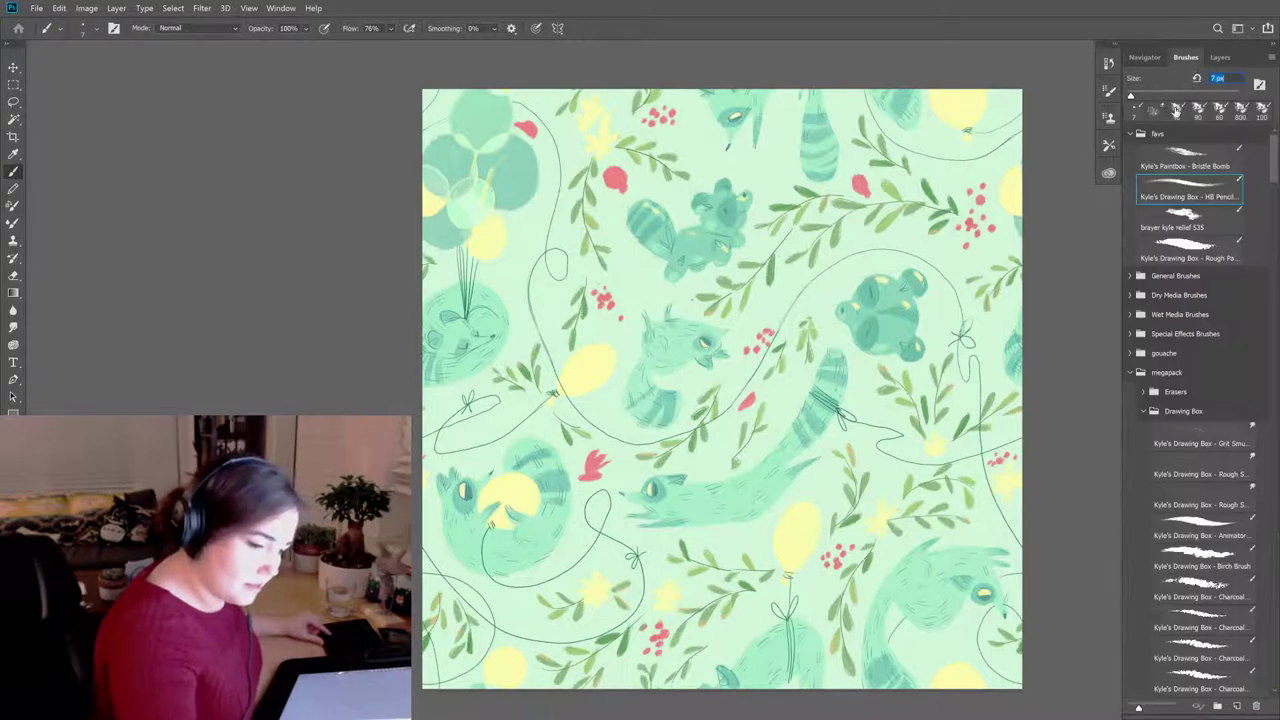
click(1218, 150)
click(1219, 57)
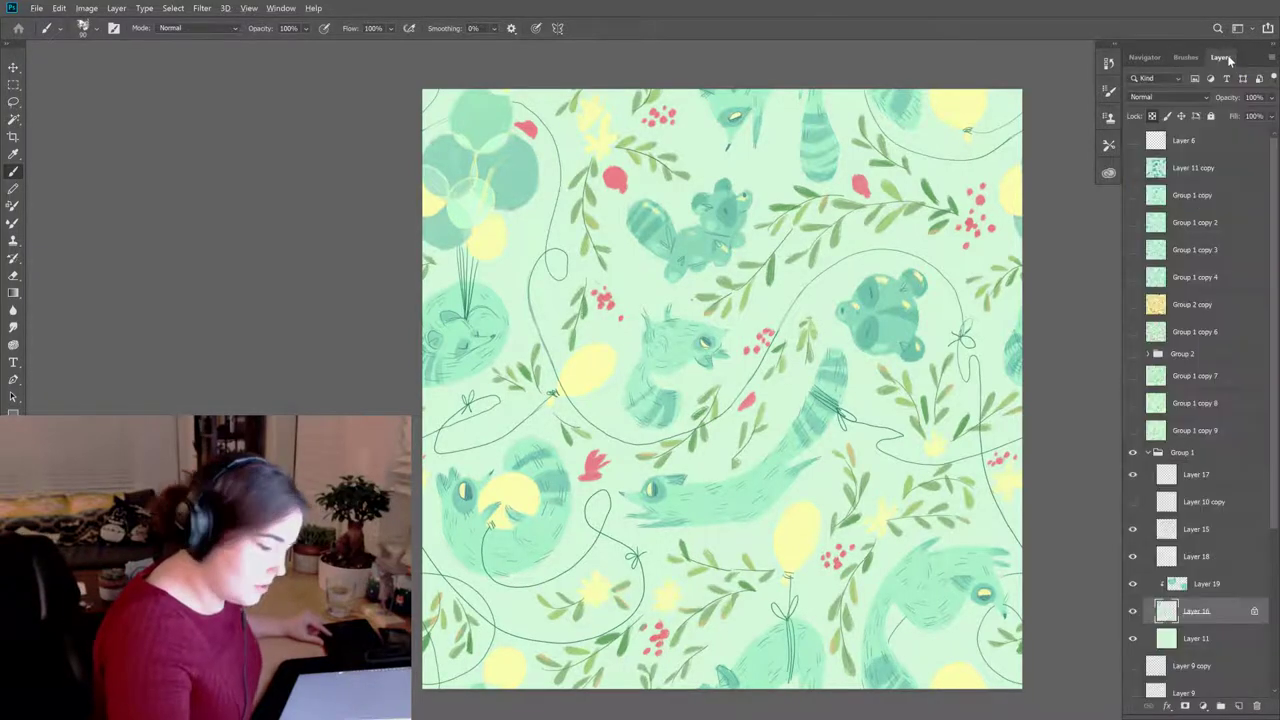
mouse_move(488, 196)
mouse_down()
mouse_move(518, 160)
mouse_move(473, 200)
mouse_move(478, 210)
mouse_move(500, 197)
mouse_up()
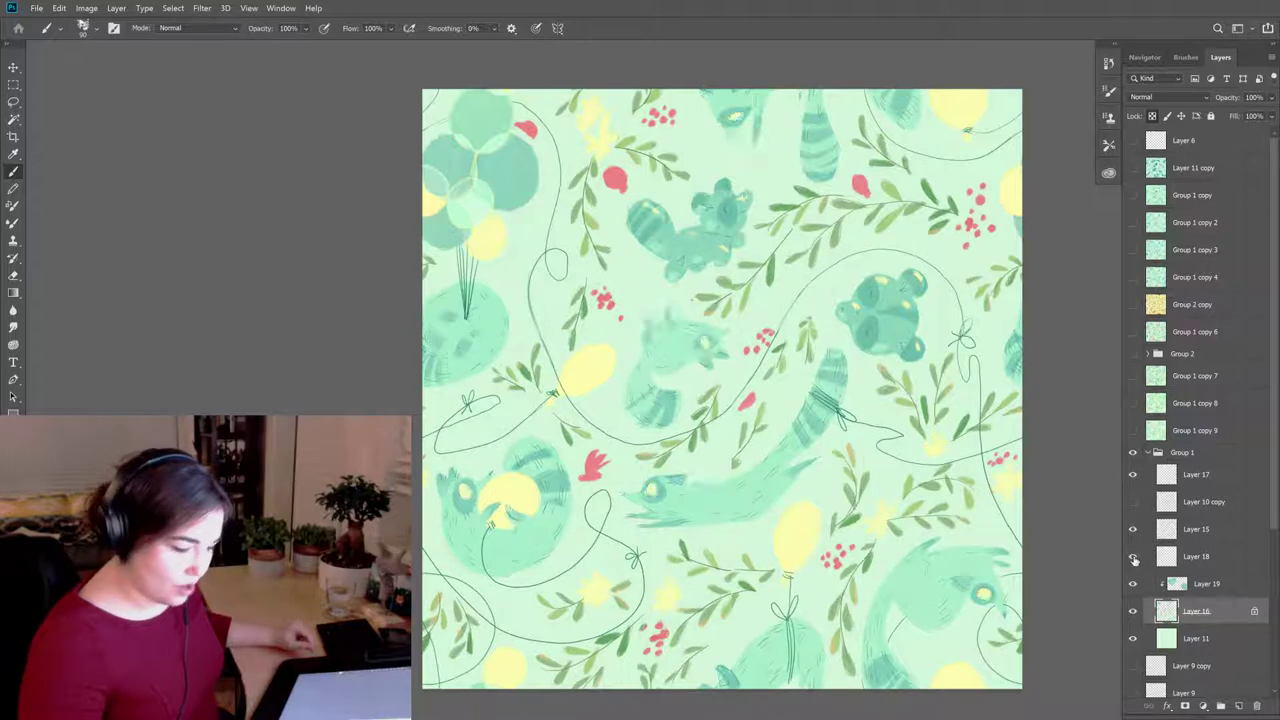
Step: Select Layer 18 and clean up its line details with the eraser
click(1170, 556)
key(e)
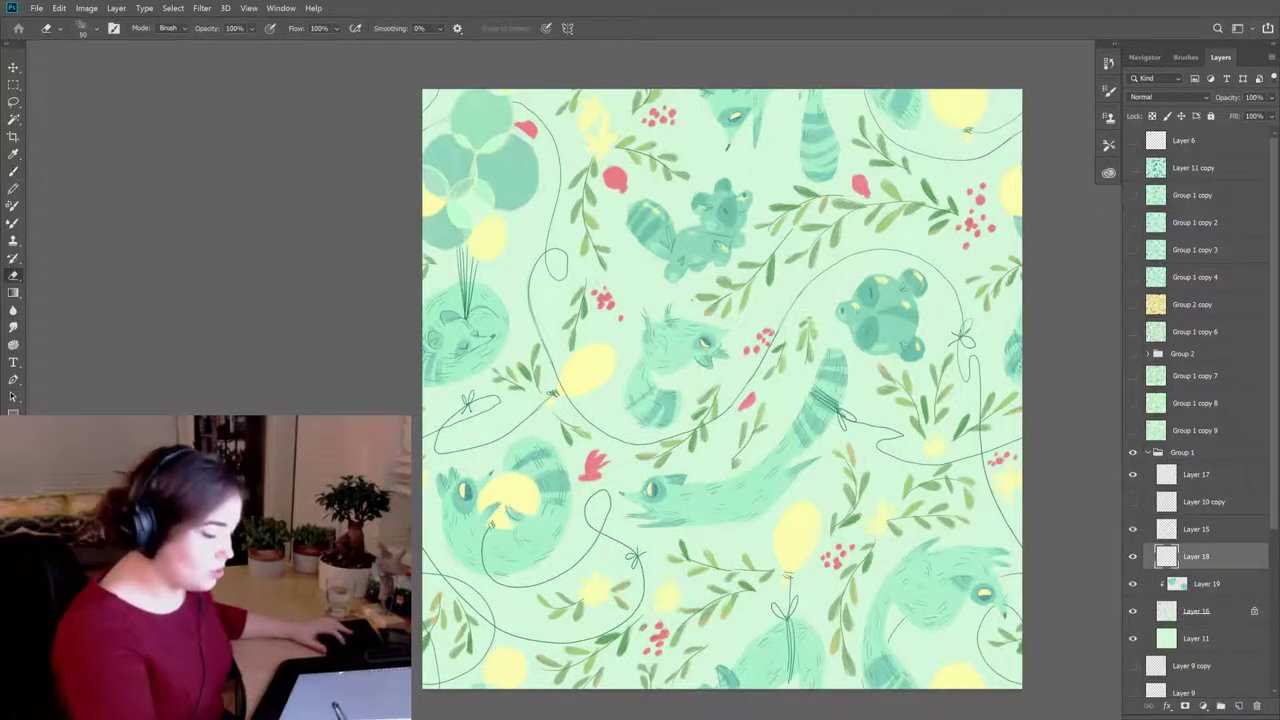
key(b)
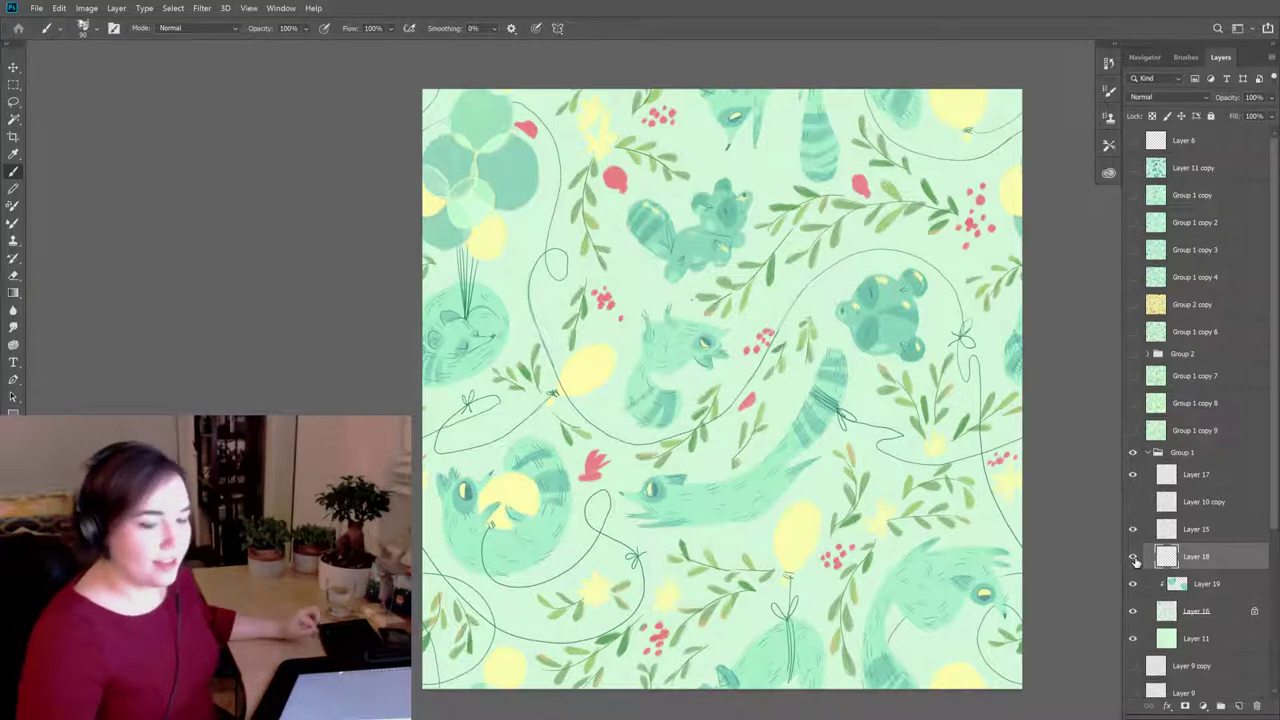
Step: Compare the pattern with Layer 18 and Layer 19 each hidden and shown
click(1133, 557)
click(1133, 557)
click(1133, 584)
click(1133, 584)
click(1133, 584)
click(1133, 584)
click(1133, 584)
click(1133, 584)
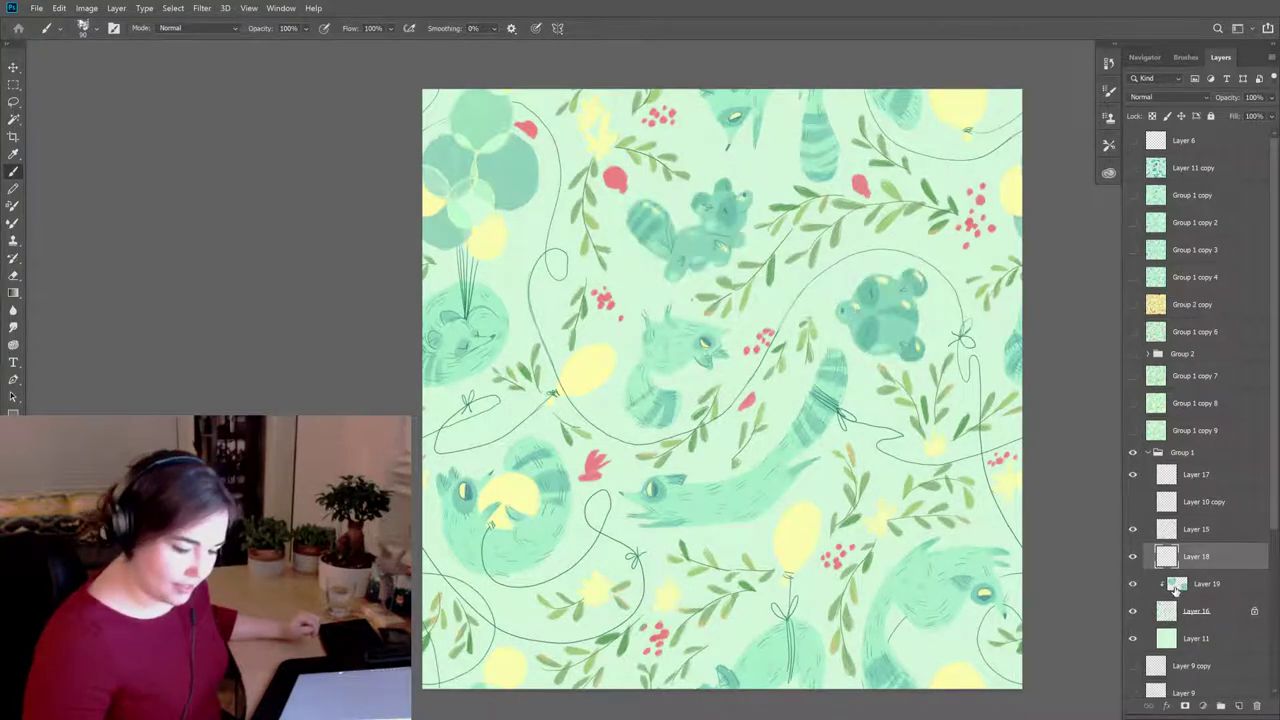
Step: Add a new layer clipped above Layer 19 and paint red accents on the lower yellow balloon and the balloon cluster
click(1176, 586)
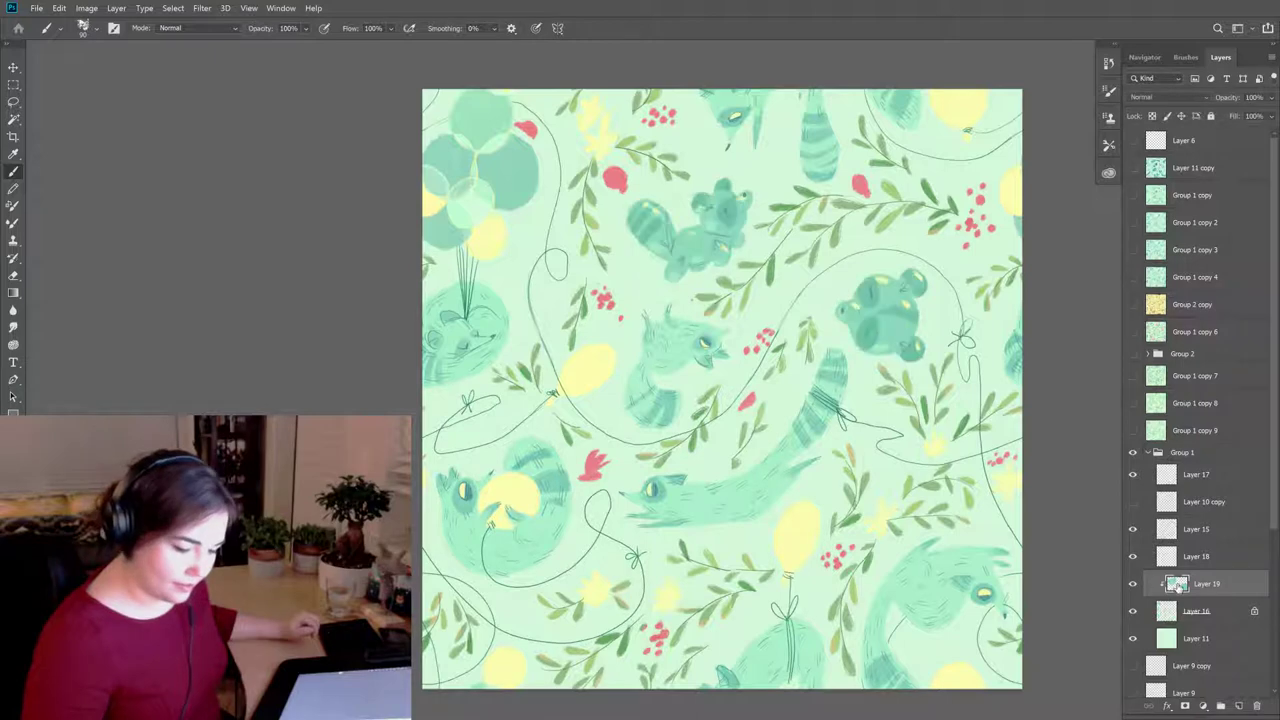
click(1238, 706)
alt+click(1210, 597)
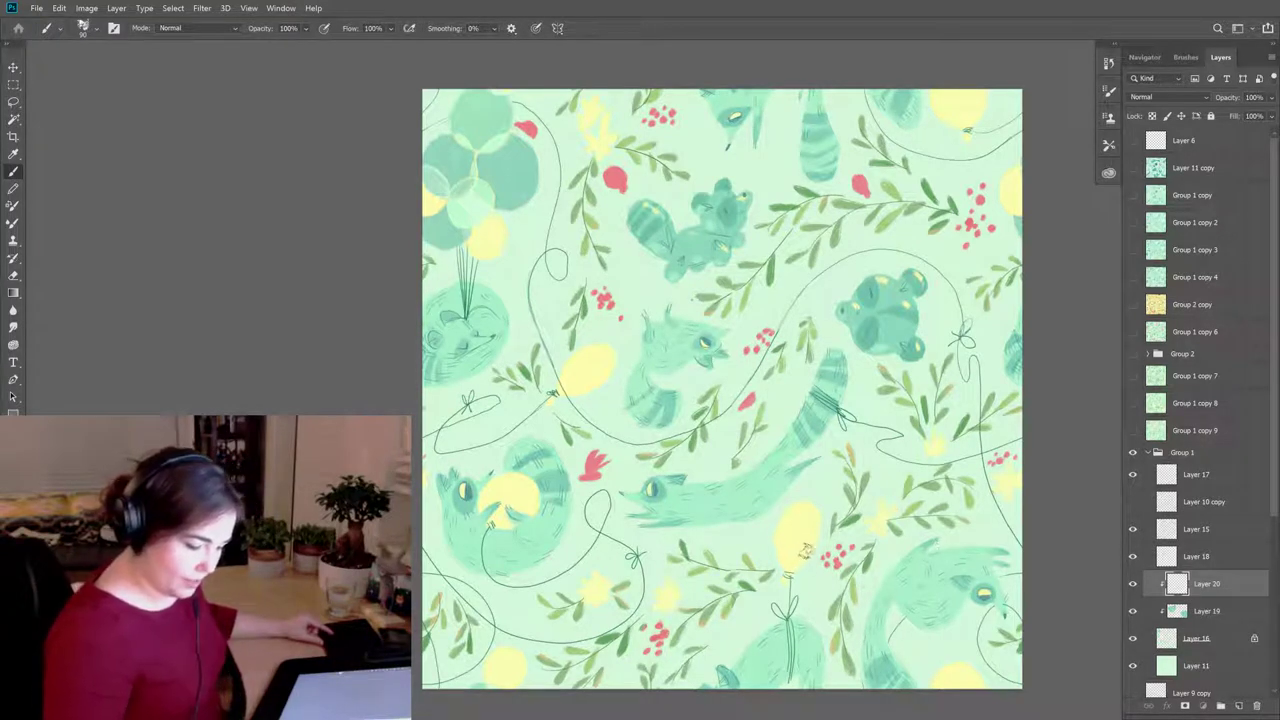
drag(800, 558, 800, 555)
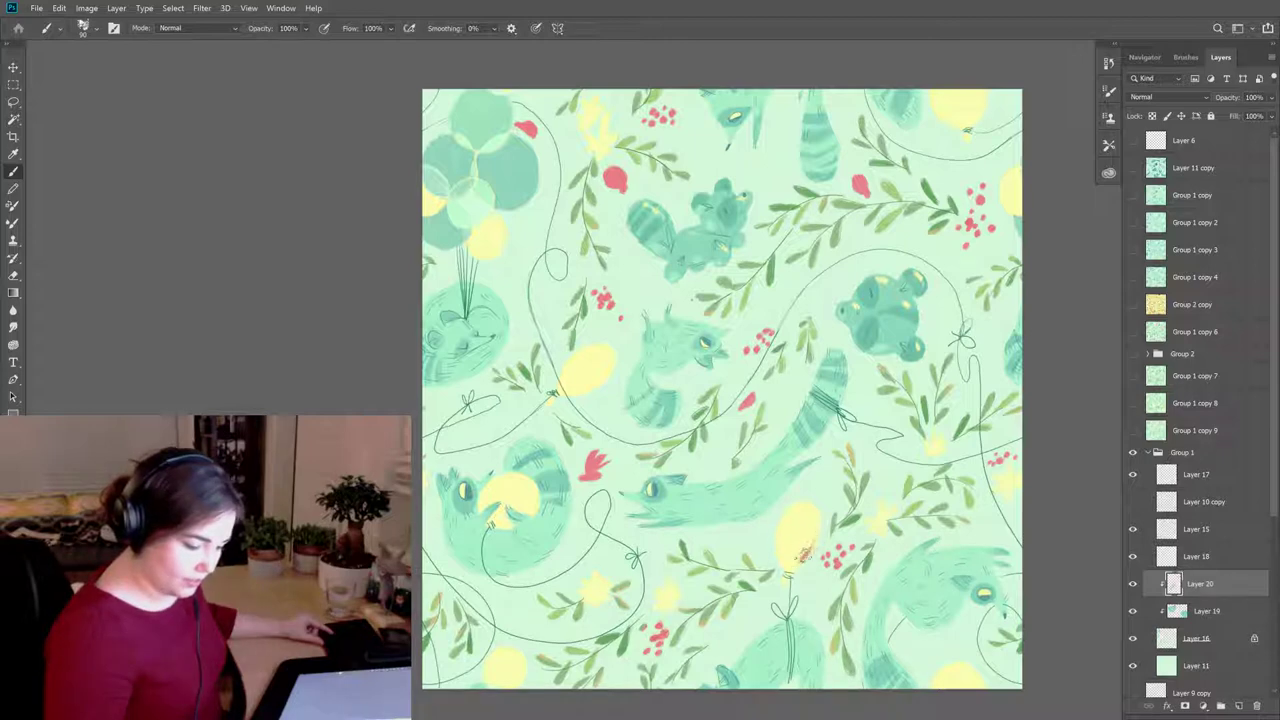
drag(800, 555, 805, 543)
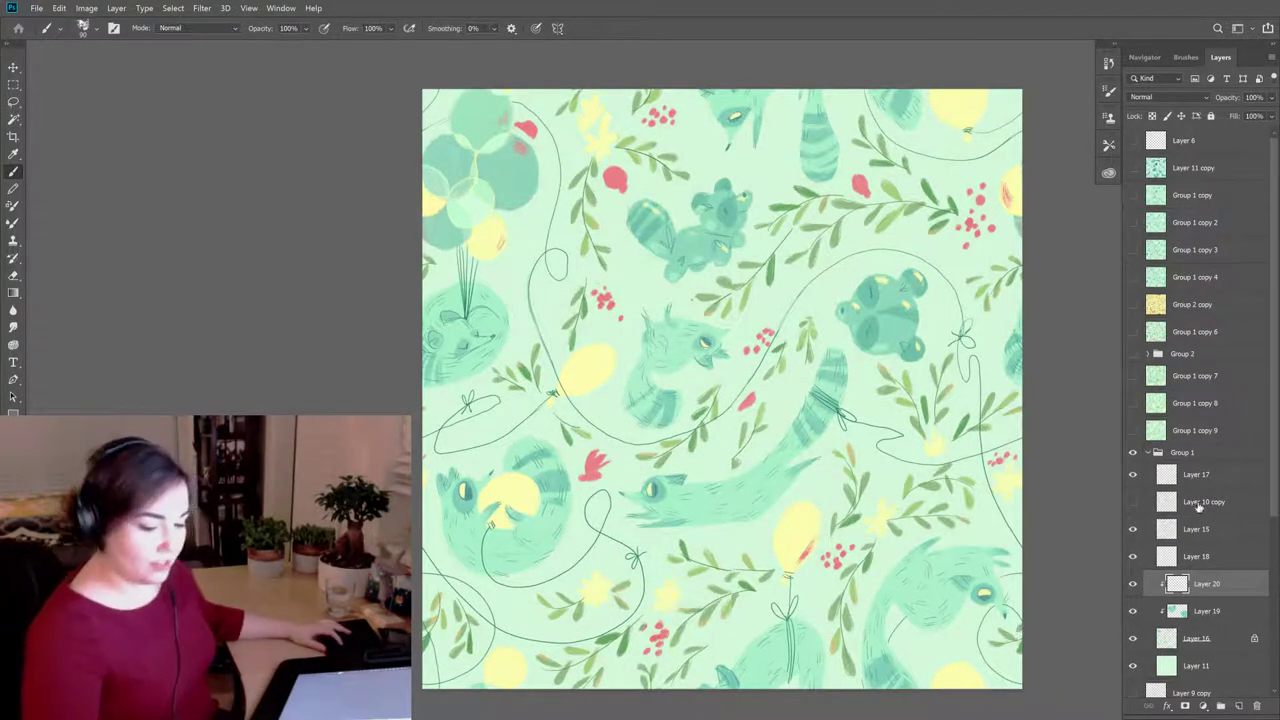
Step: Paint red-orange accents on Layer 20 over the curled raccoon's balloon, the tilted central balloon and the upper yellow balloon
click(1133, 585)
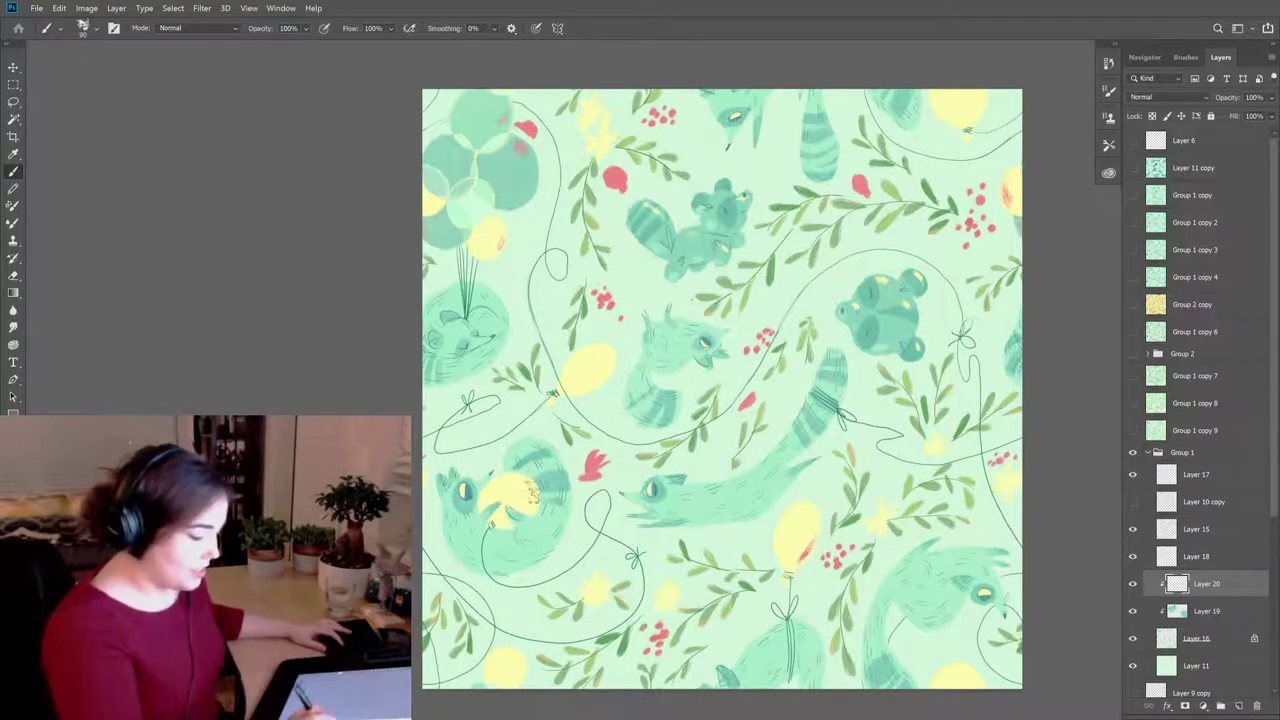
drag(527, 490, 533, 505)
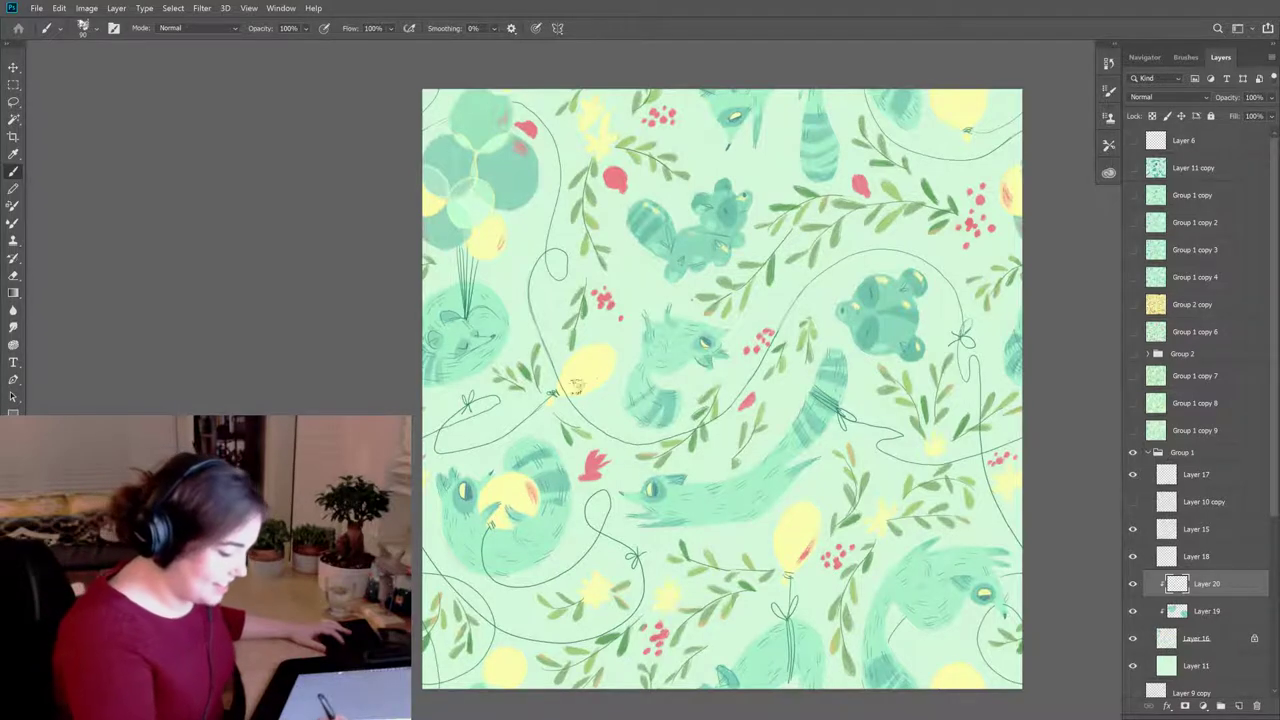
mouse_move(606, 370)
mouse_down()
mouse_move(571, 388)
mouse_move(604, 374)
mouse_up()
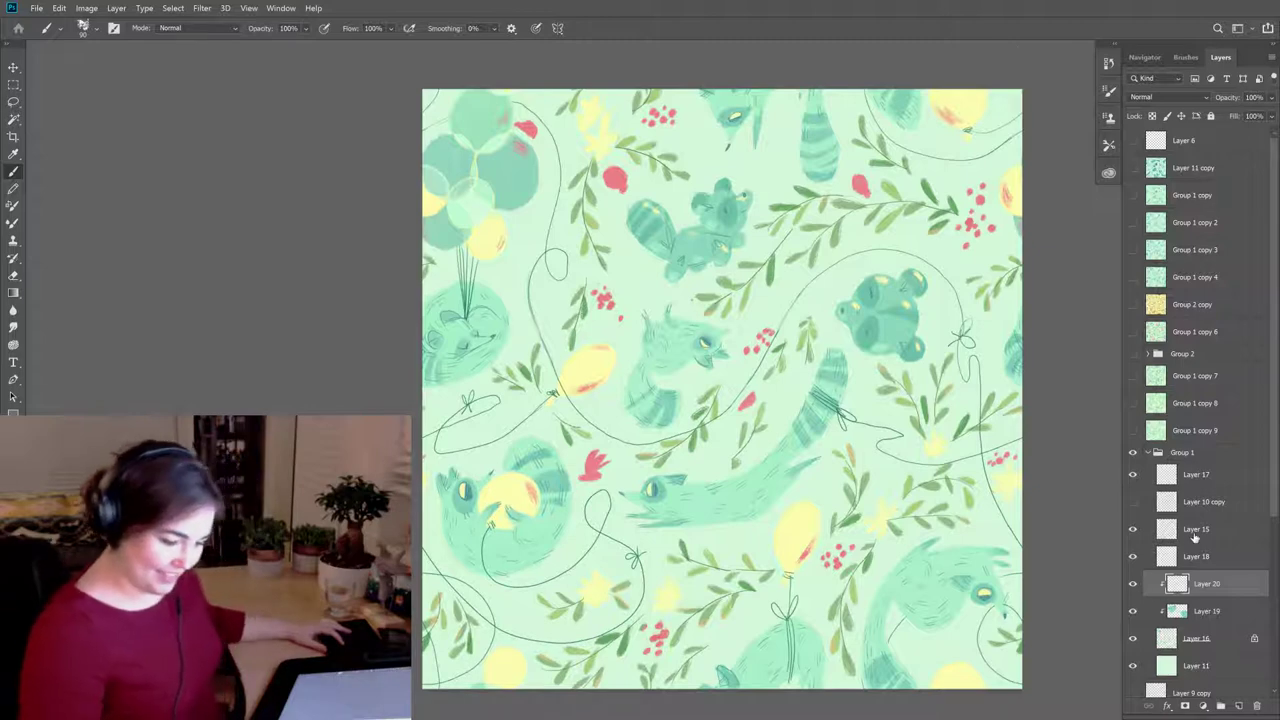
Step: Compare the whole pattern at reduced size with Layer 20's red accents hidden and shown
key(ctrl+minus)
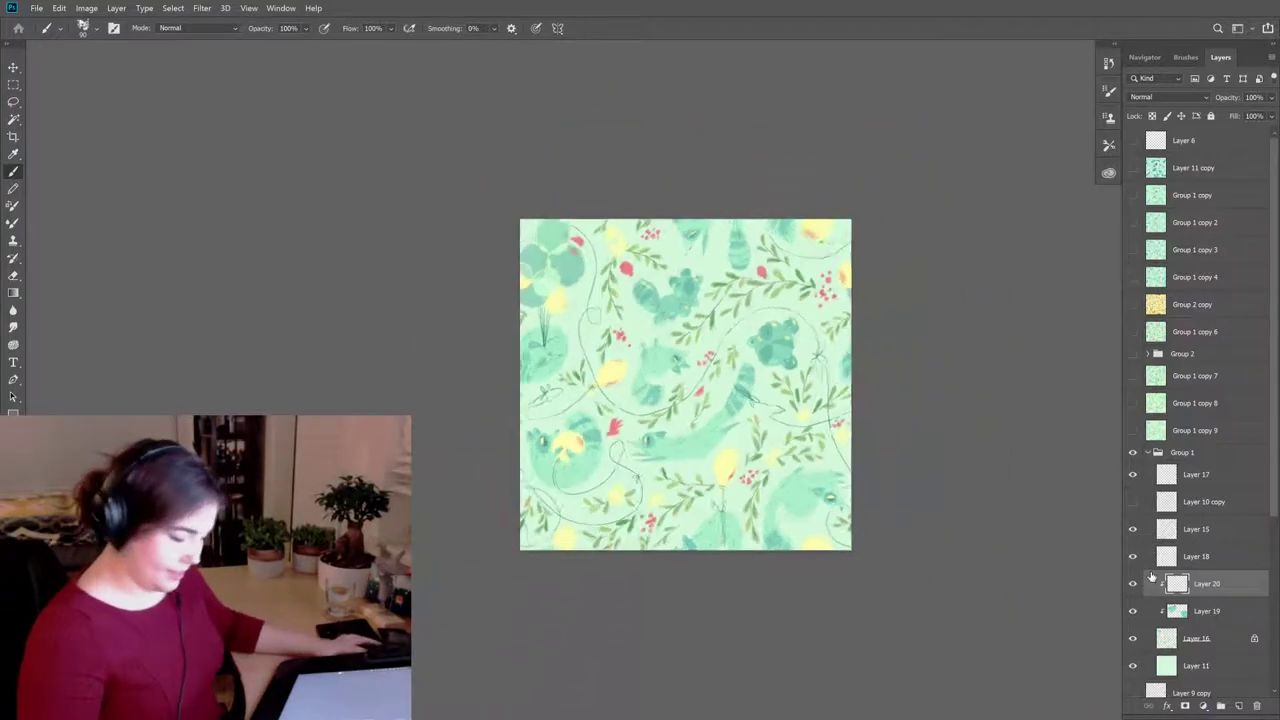
drag(826, 577, 931, 597)
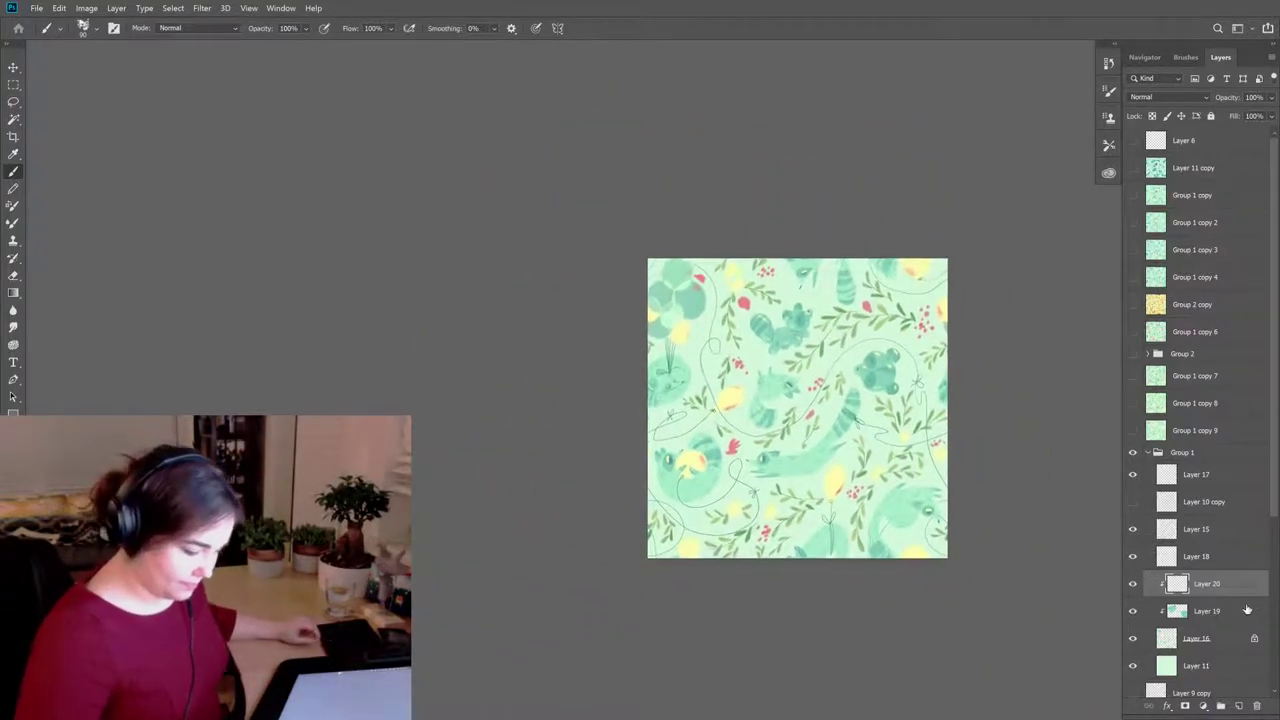
click(1133, 585)
click(1133, 585)
click(1133, 585)
click(1134, 587)
click(1134, 587)
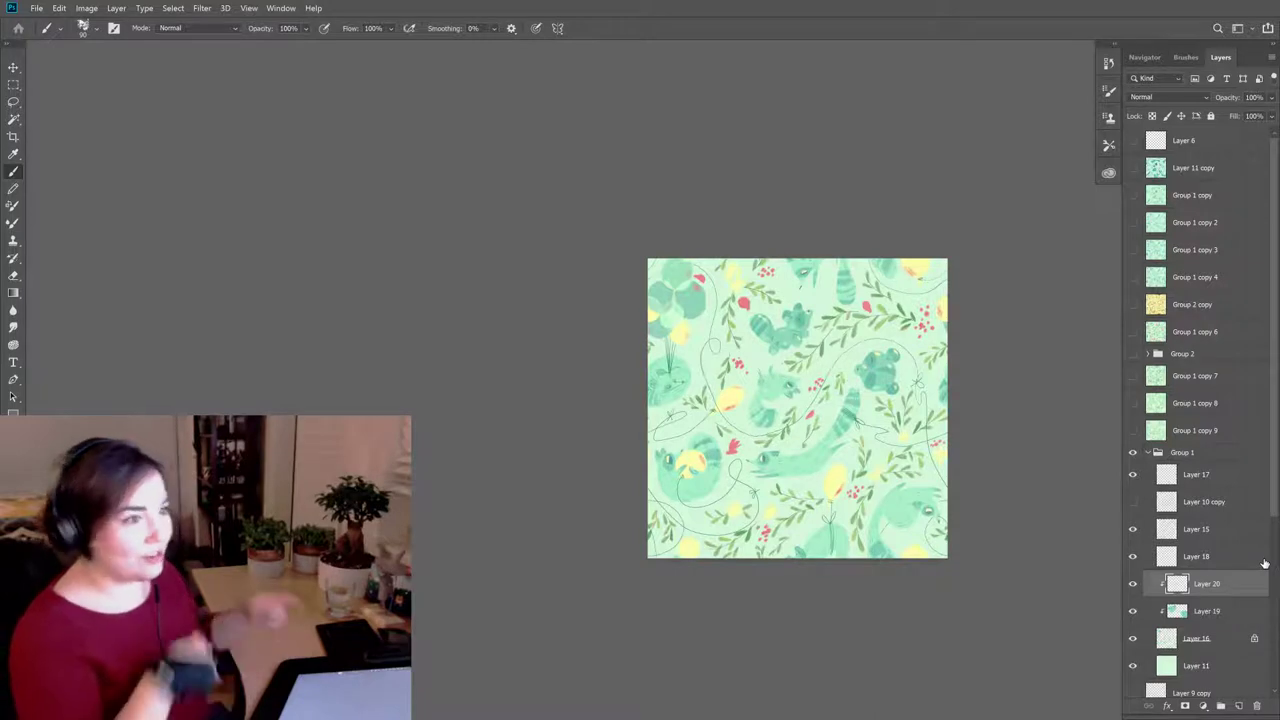
Step: Examine the distribution of red accents on the balloons across the whole pattern at a larger view
click(1133, 586)
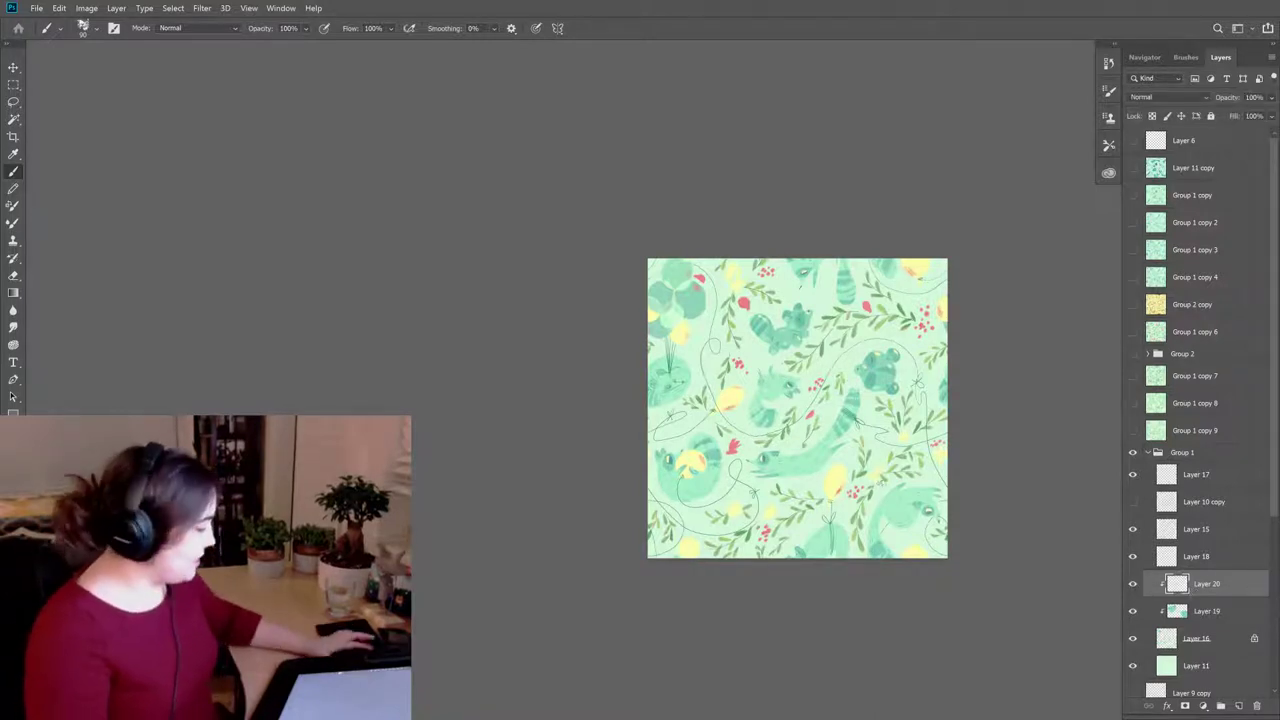
key(ctrl+plus)
drag(876, 422, 764, 406)
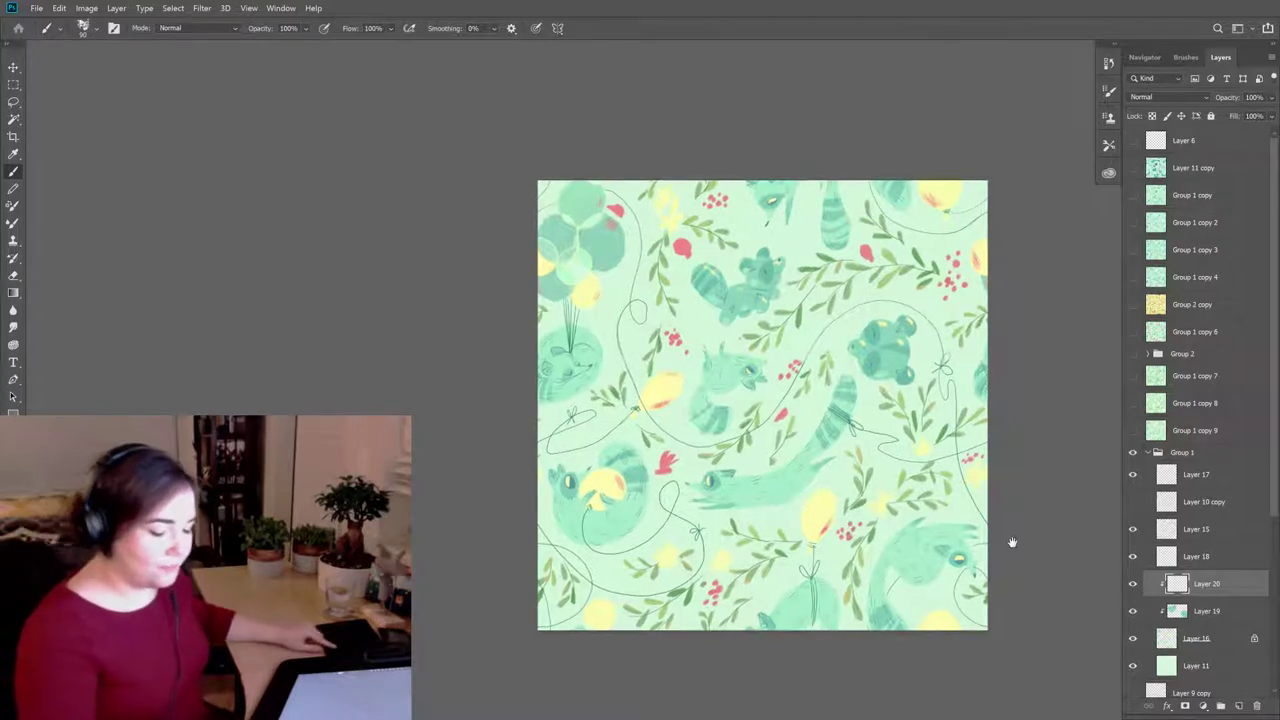
drag(1011, 543, 977, 540)
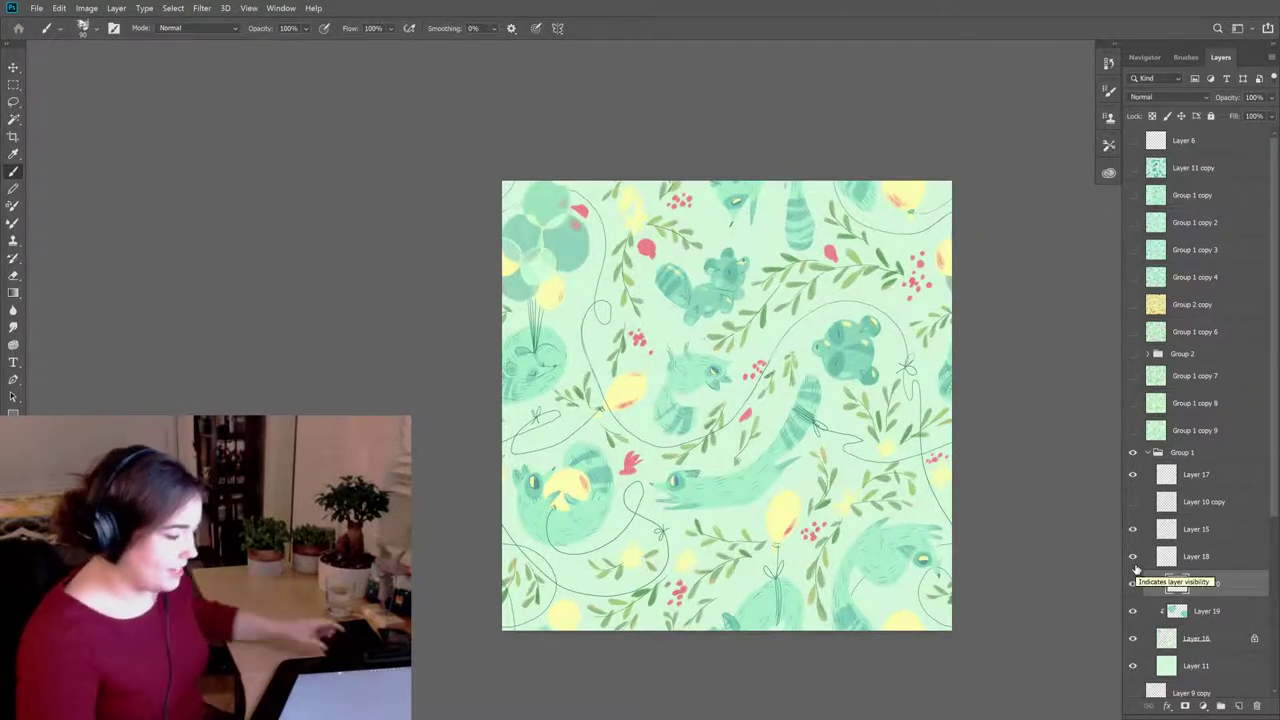
drag(874, 512, 888, 568)
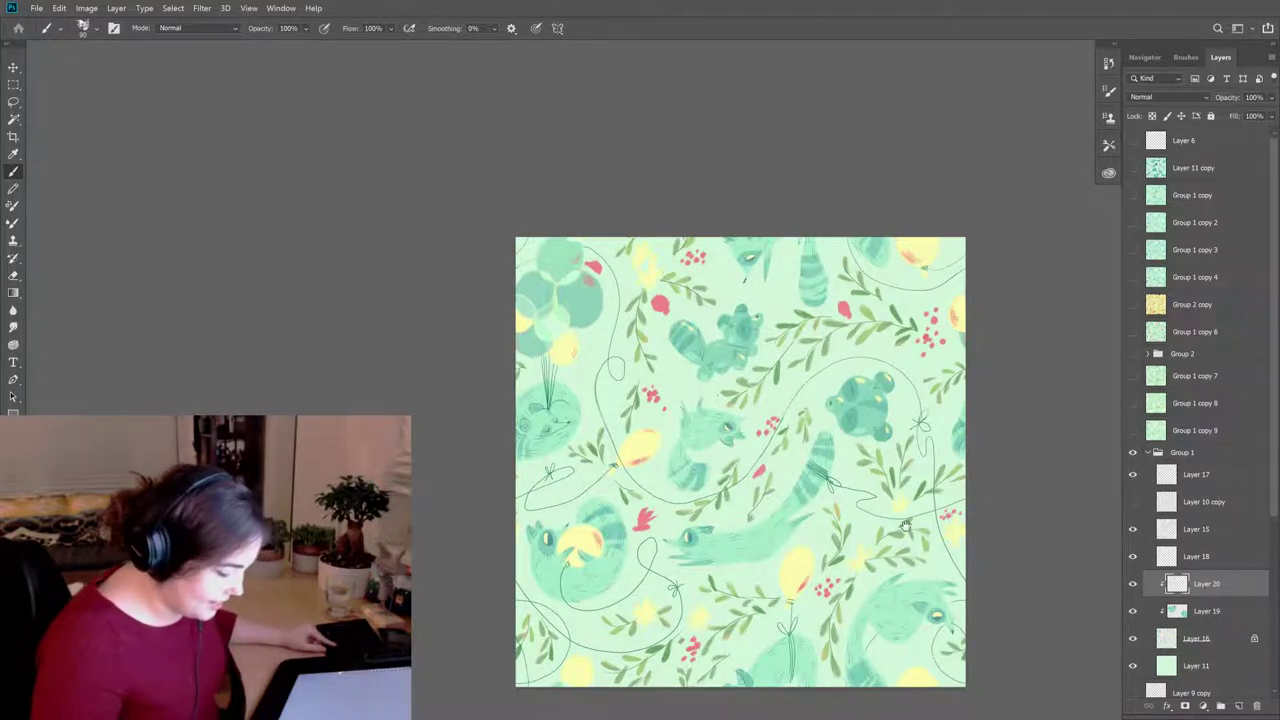
drag(997, 491, 1052, 472)
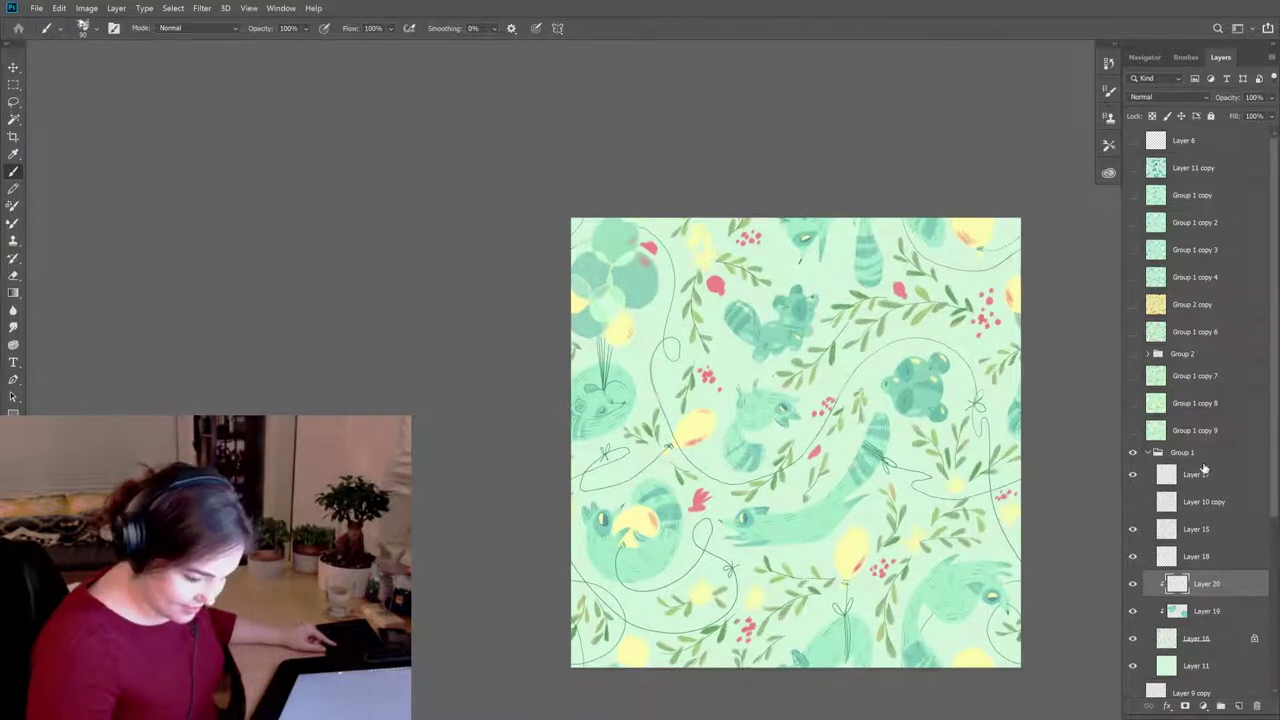
drag(1073, 527, 977, 549)
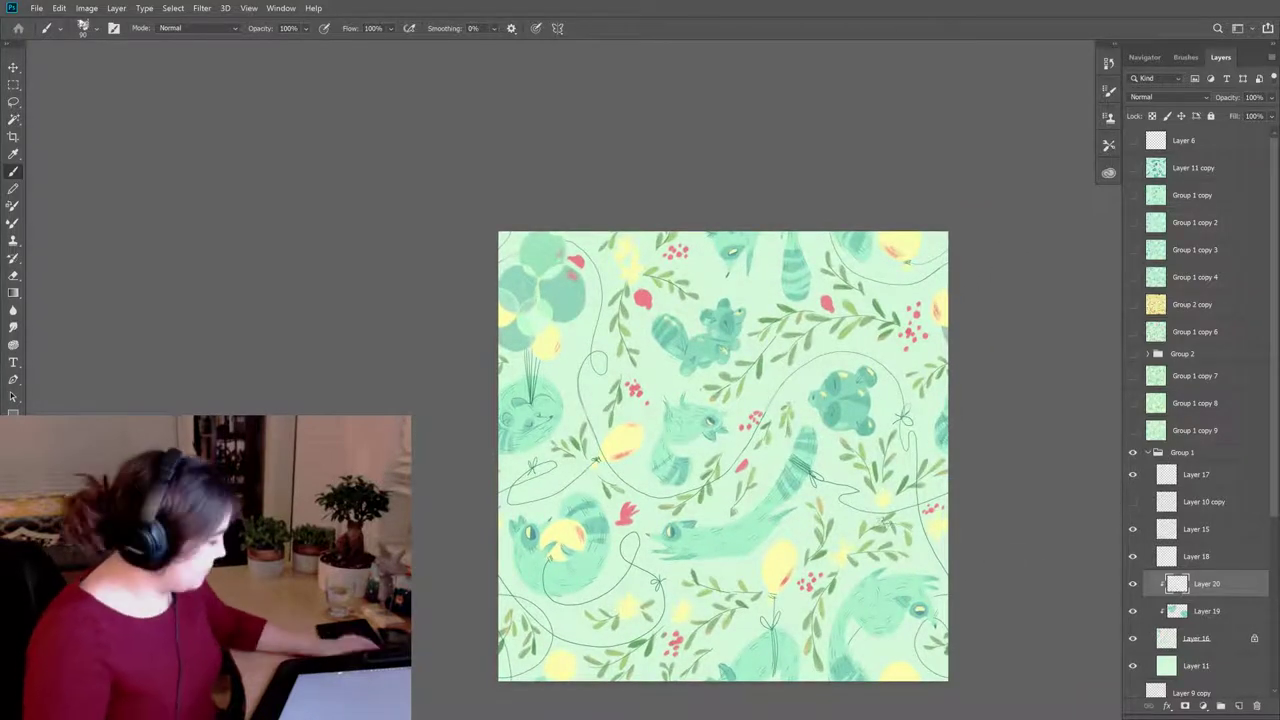
Step: Add a new layer directly above Layer 15 and clip it to that layer
scroll(894, 523, up, 2)
drag(984, 604, 868, 507)
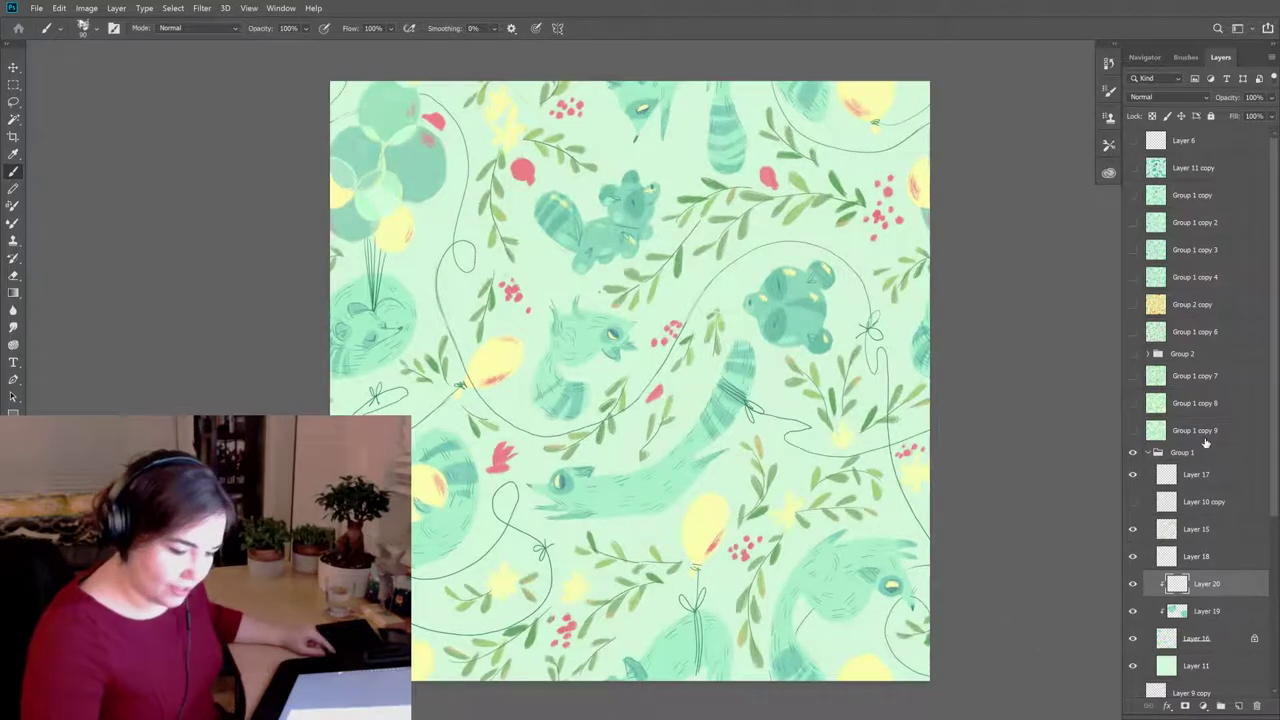
click(1148, 556)
click(1146, 557)
click(1167, 531)
click(1239, 705)
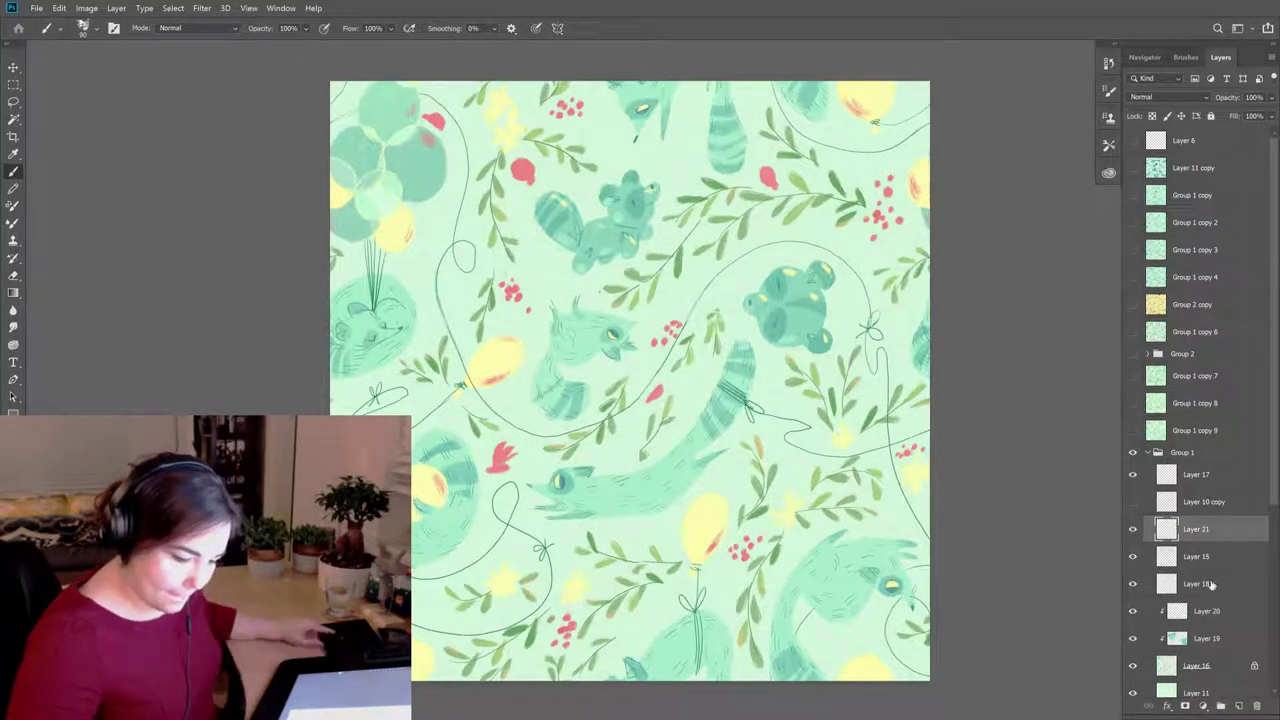
alt+click(1208, 537)
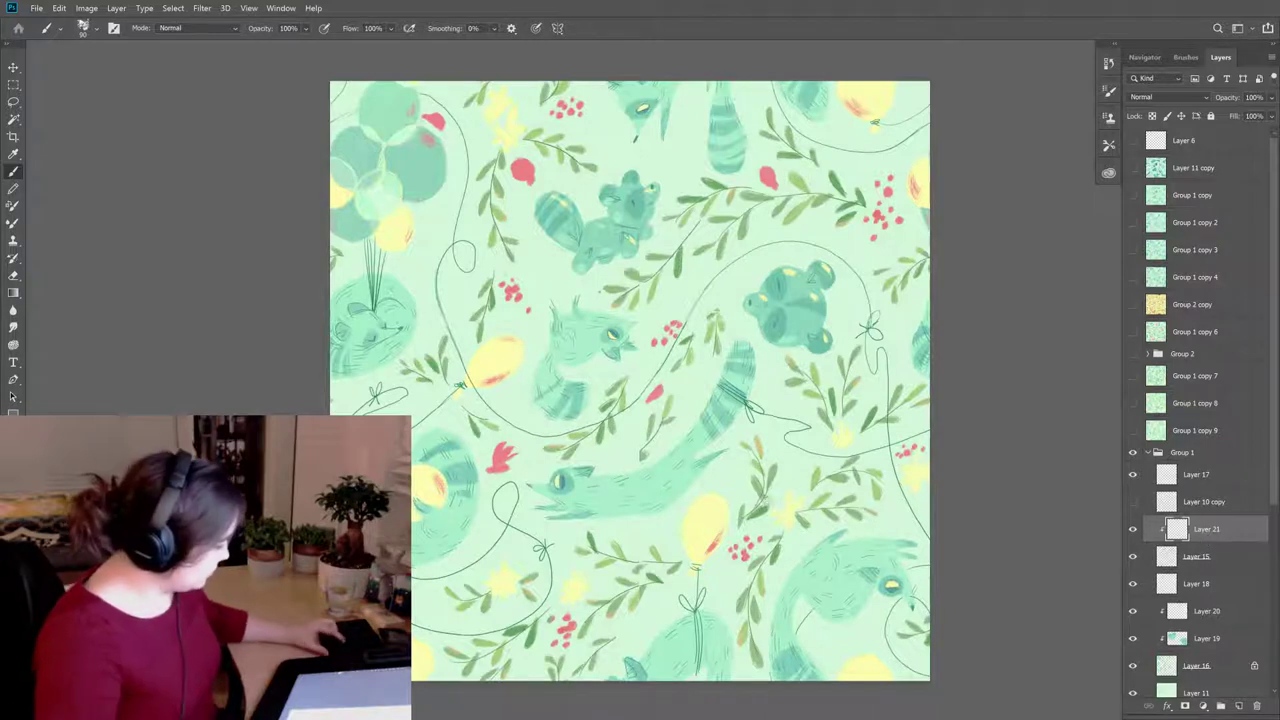
Step: Paint small red centres on the yellow flowers in the lower half of the pattern with a smaller brush
key(bracketleft)
key(bracketleft)
key(bracketleft)
key(bracketleft)
key(bracketleft)
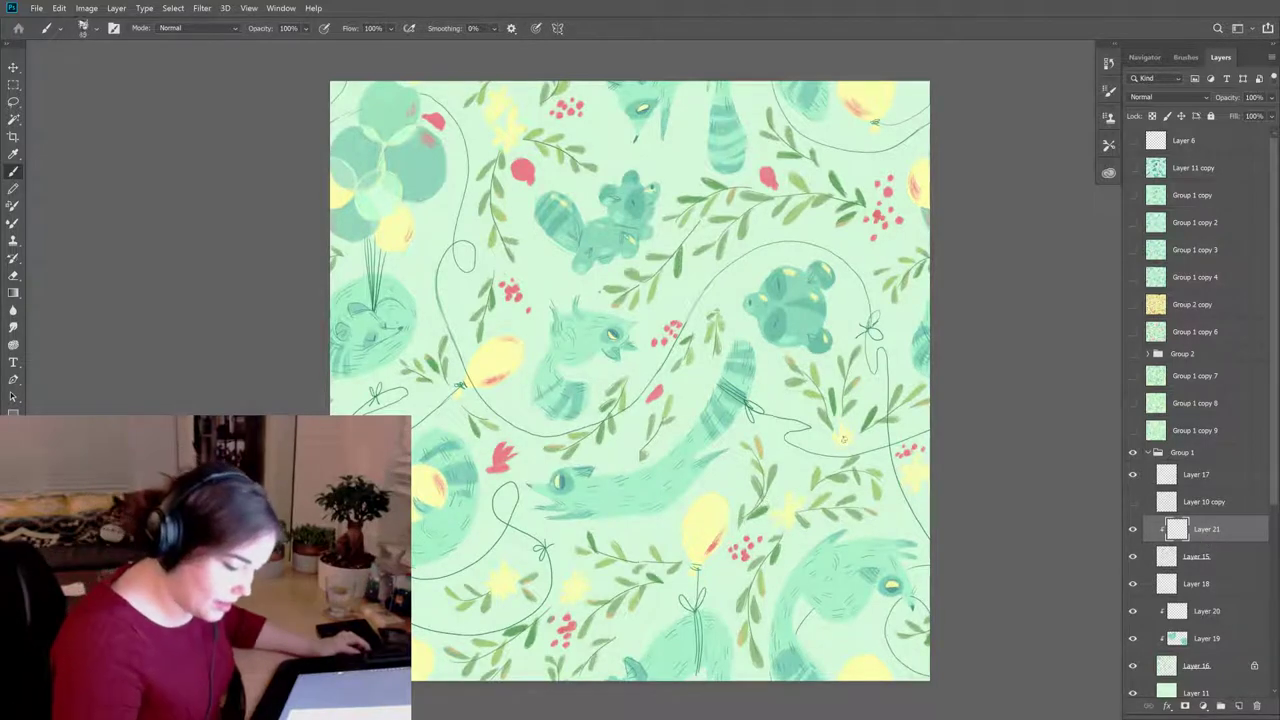
click(788, 514)
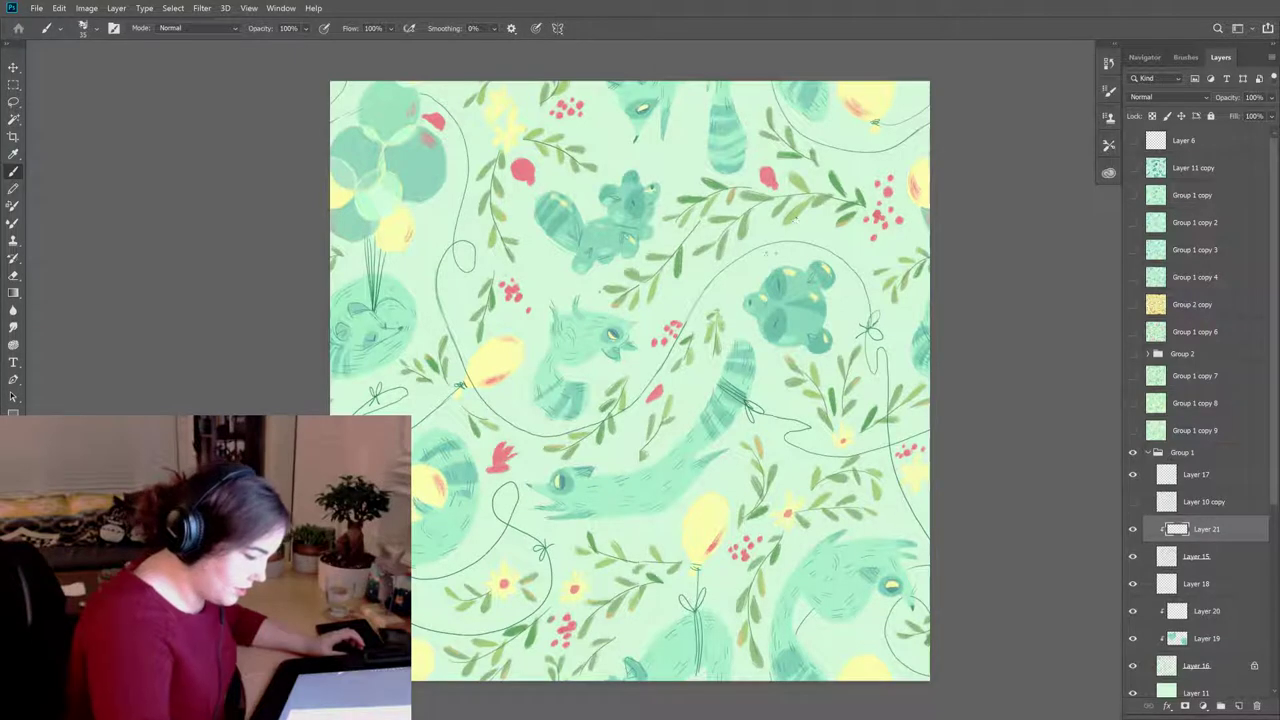
Step: Paint and clean up red centres on the yellow flowers beside the balloon cluster and at the pattern's right edge
click(505, 135)
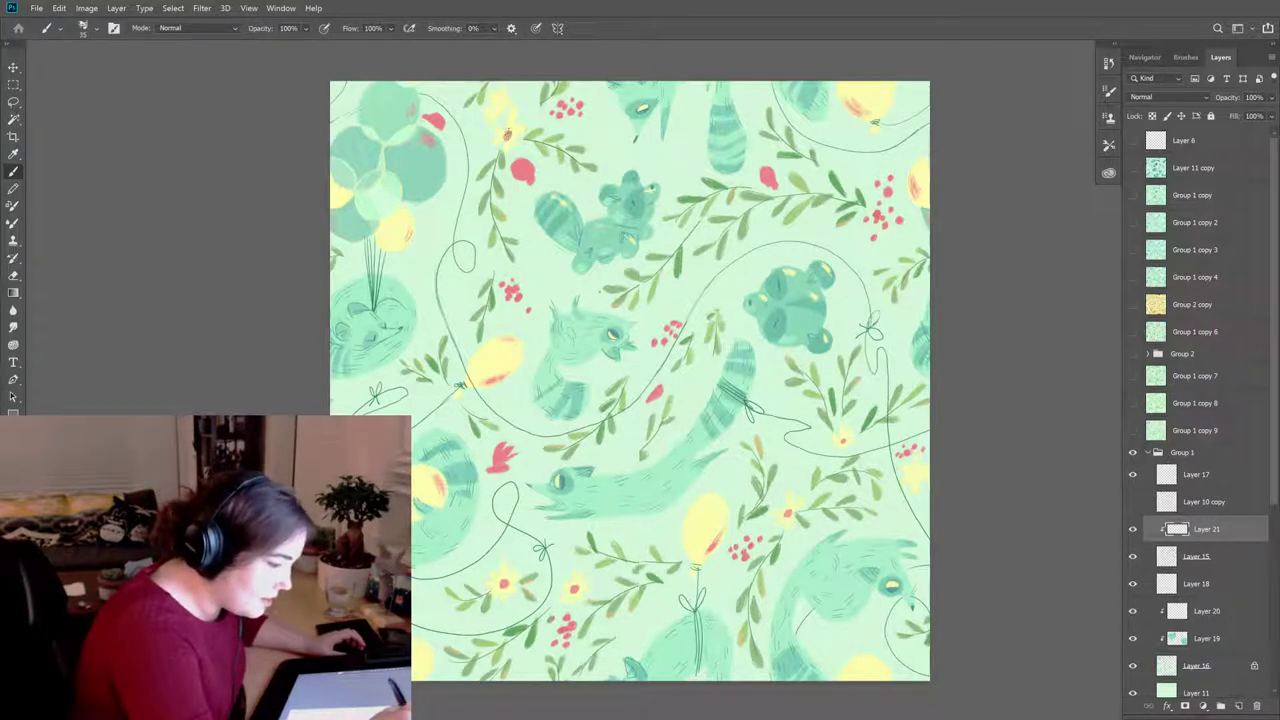
key(e)
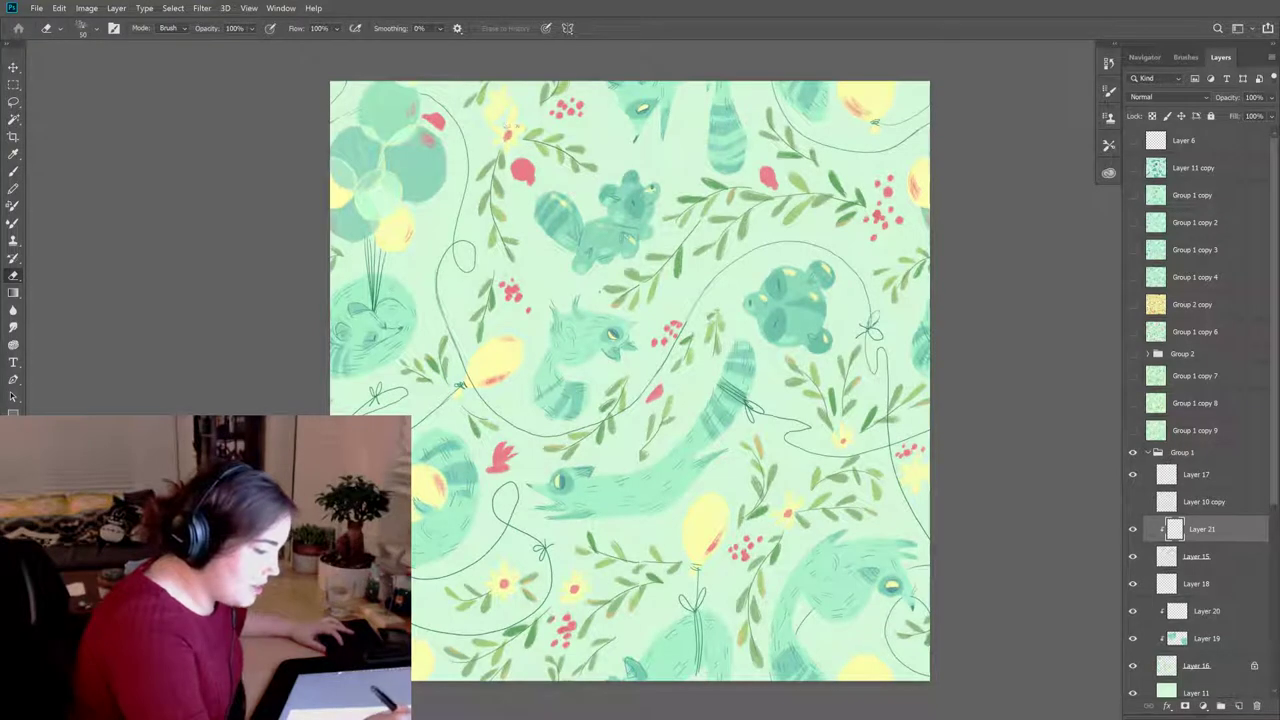
key(b)
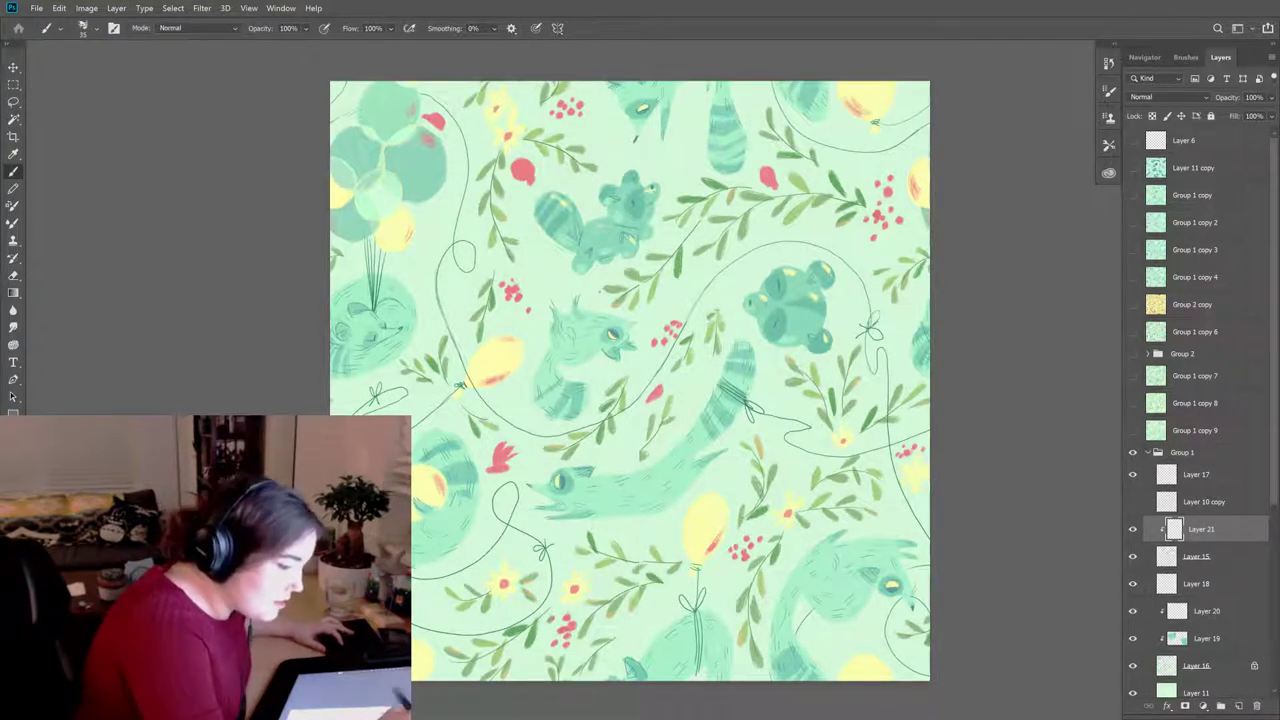
drag(630, 380, 610, 318)
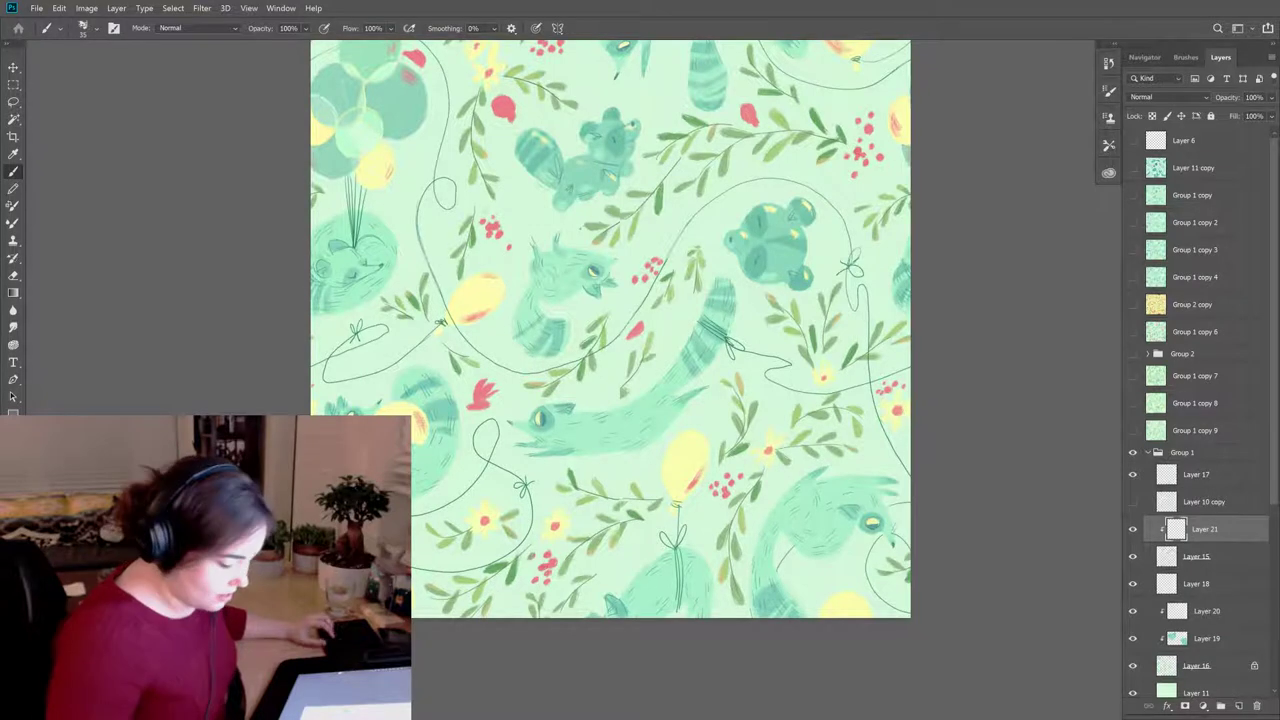
drag(868, 563, 893, 586)
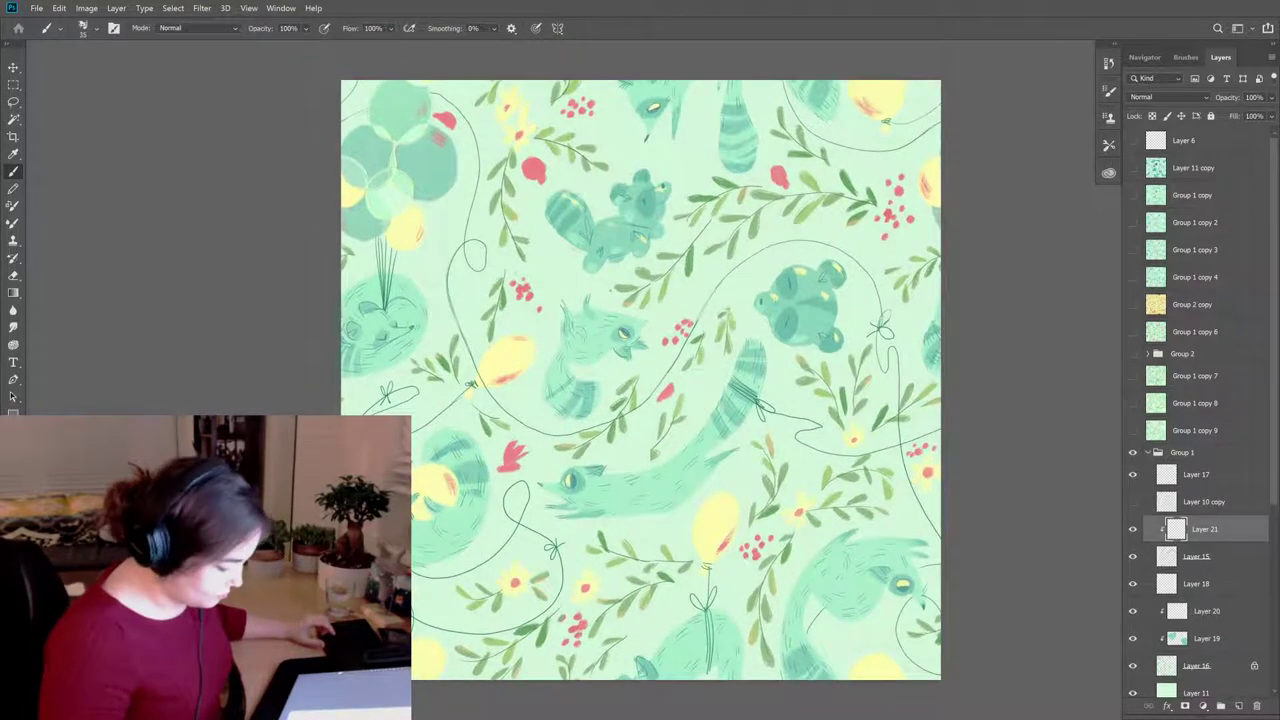
Step: Compare the pattern with Layer 21's red flower centres hidden and shown, and review it at reduced size
click(1133, 530)
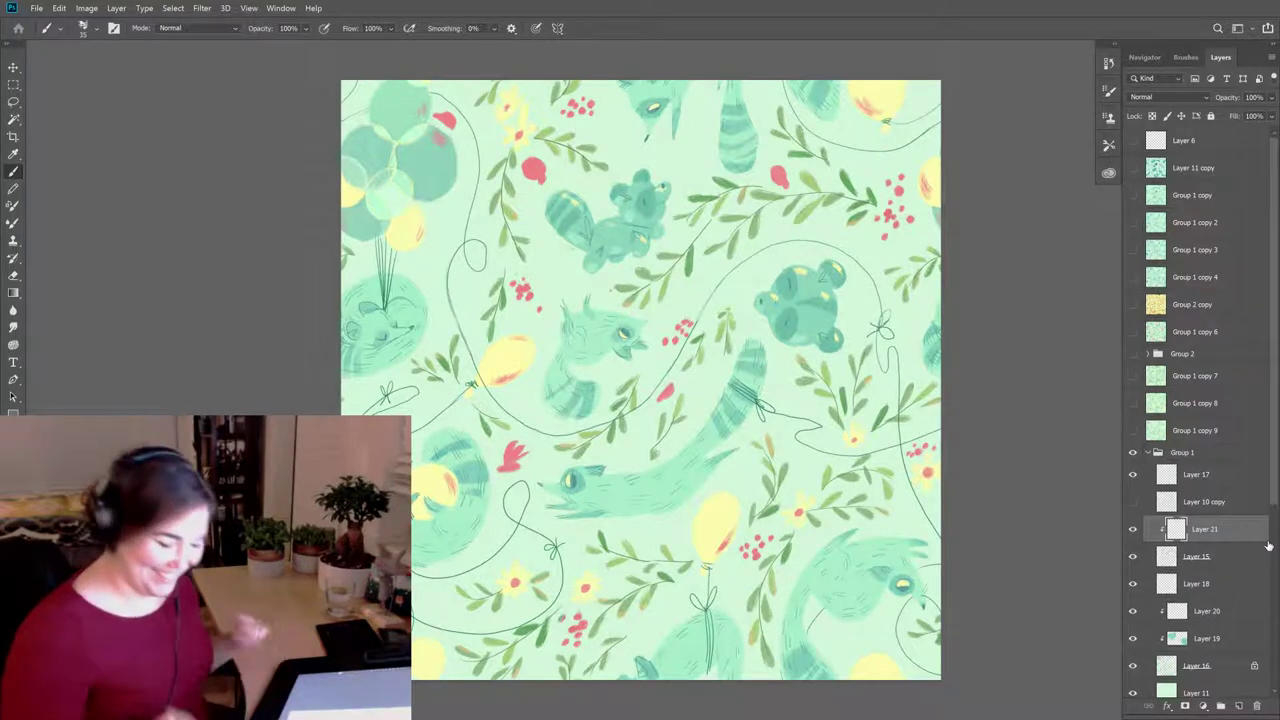
click(1133, 529)
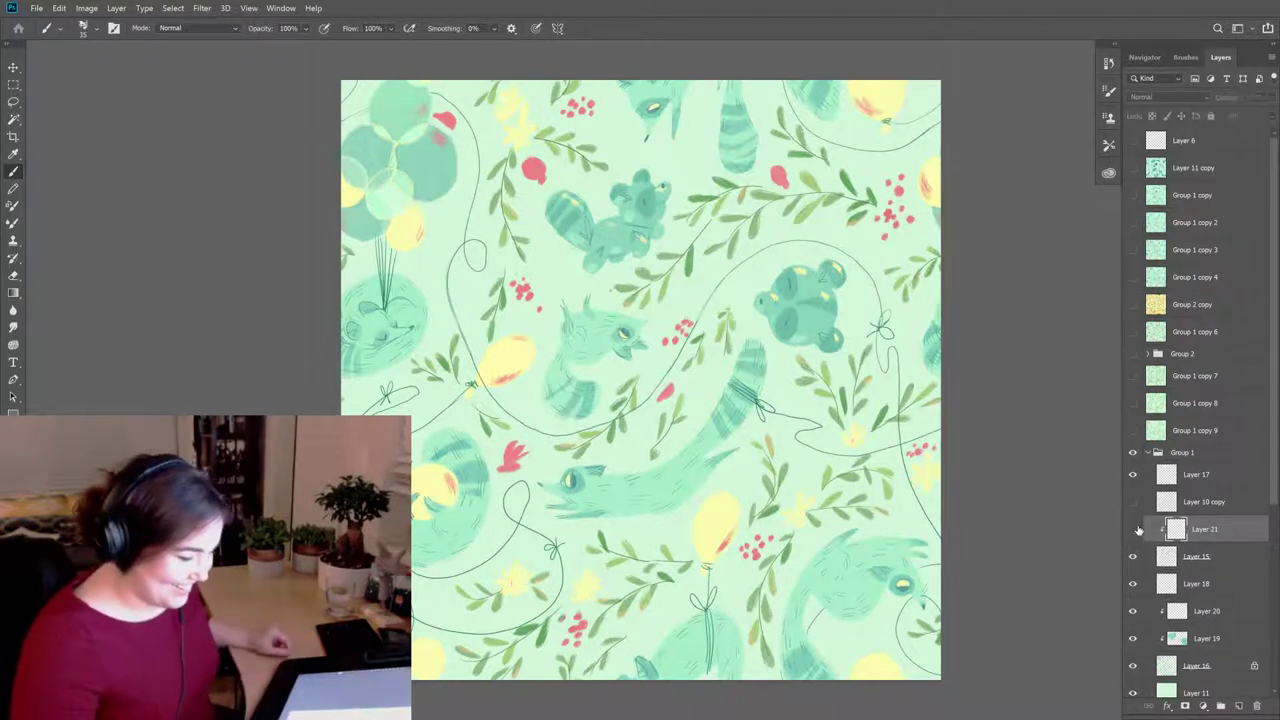
key(ctrl+minus)
key(ctrl+minus)
key(ctrl+minus)
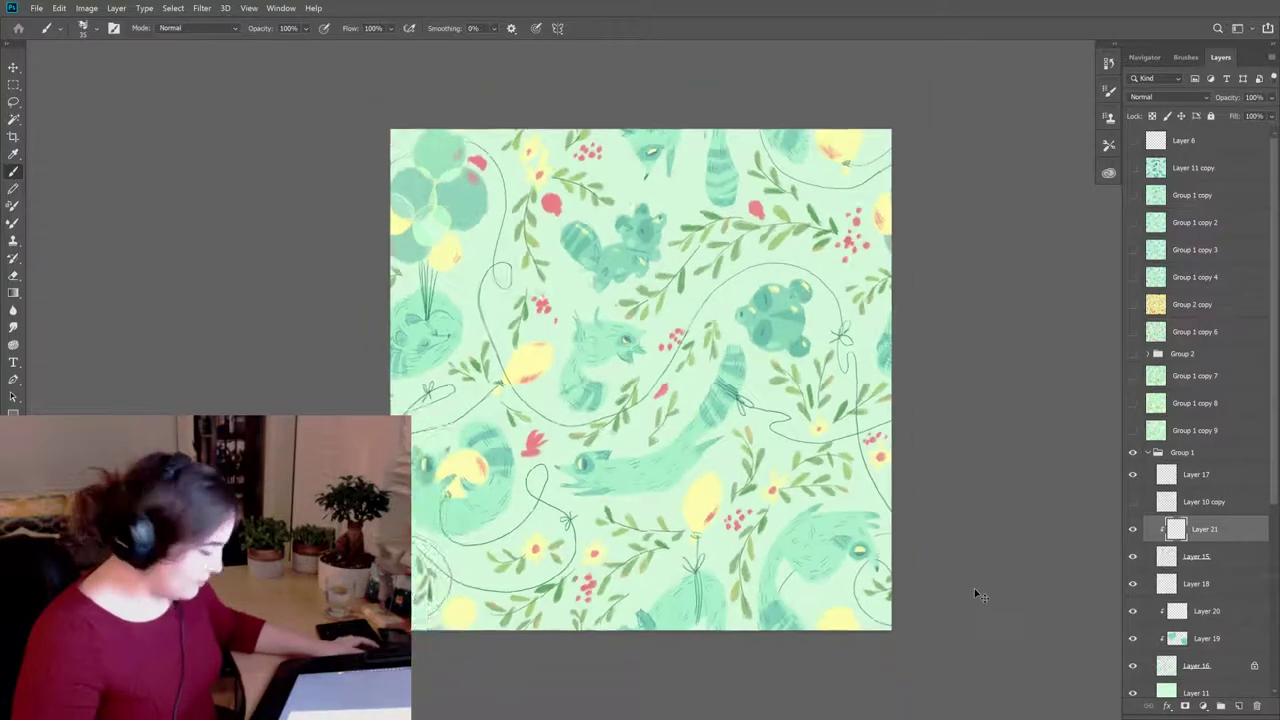
Step: Compare the artwork with and without the details on Layer 21 and Layer 17
click(1134, 530)
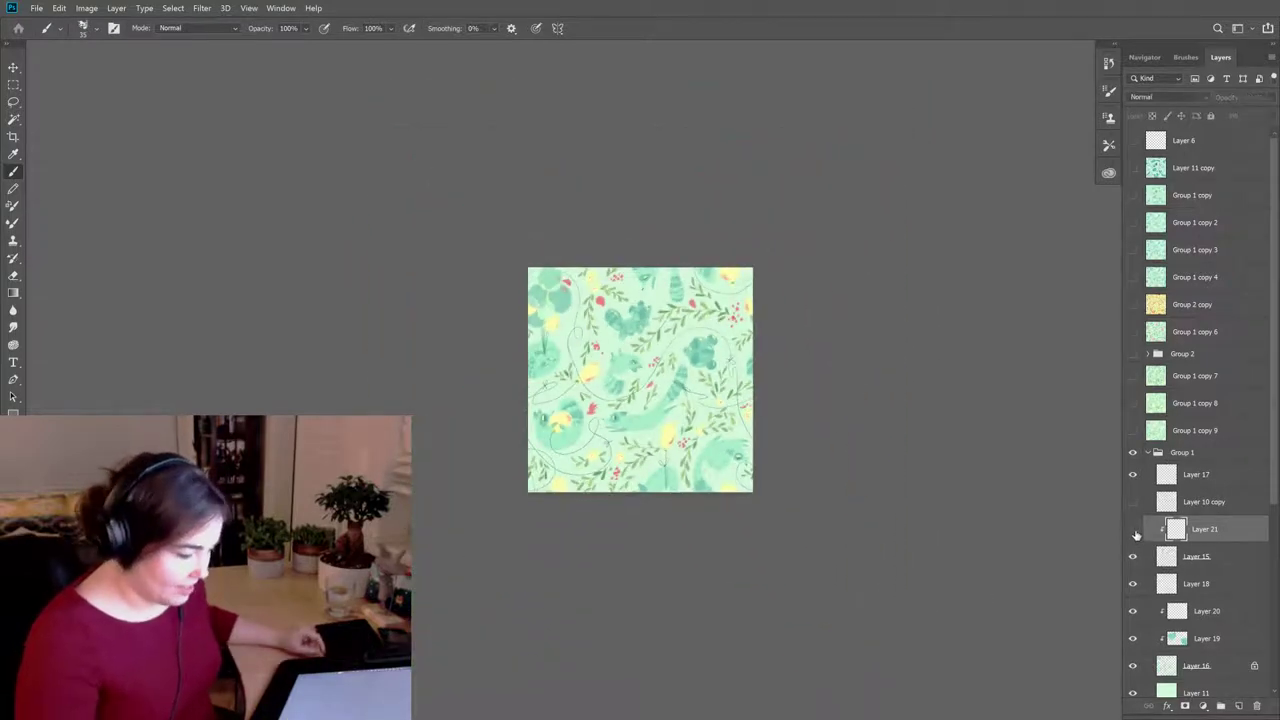
click(1135, 530)
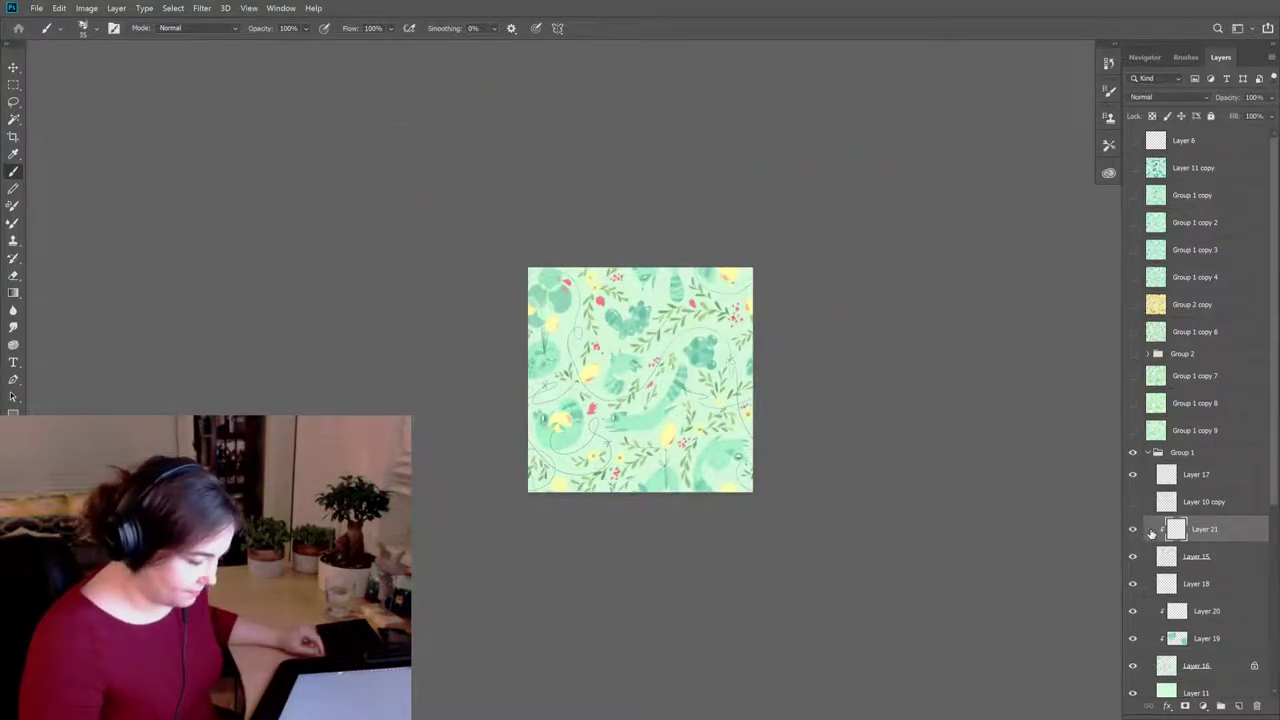
key(ctrl+0)
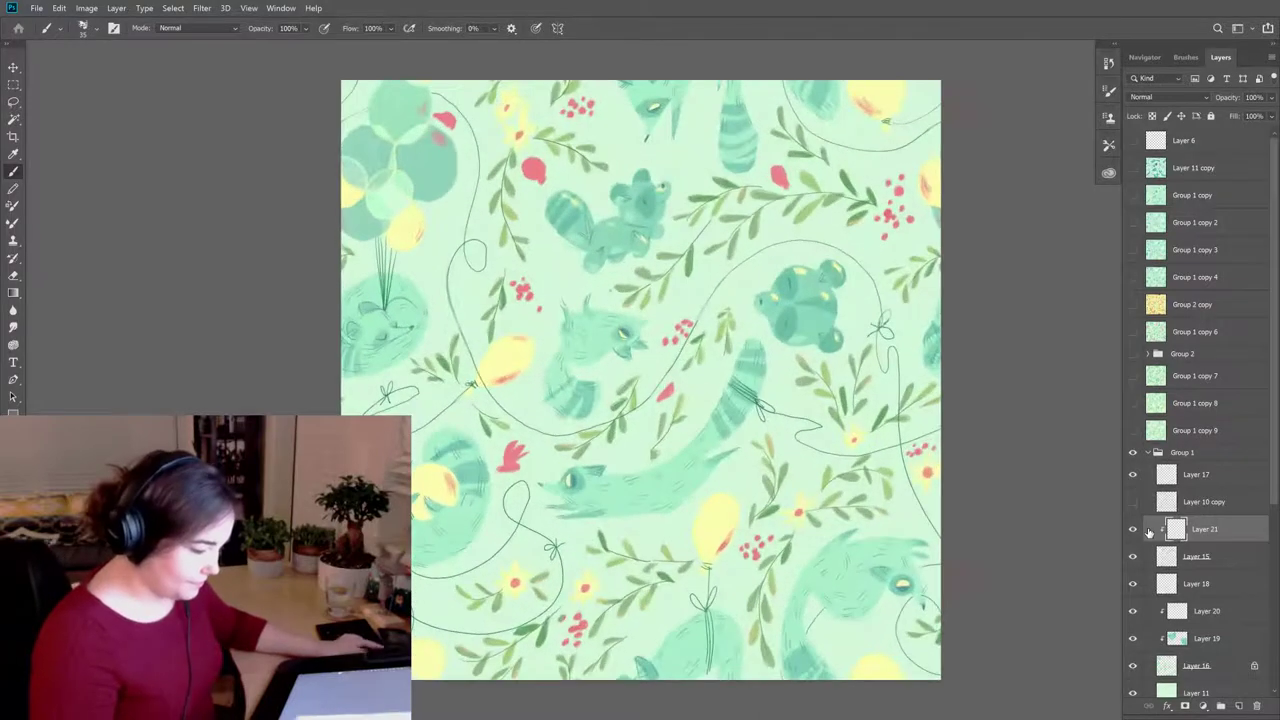
mouse_move(878, 628)
mouse_down()
mouse_move(880, 692)
mouse_move(862, 617)
mouse_up()
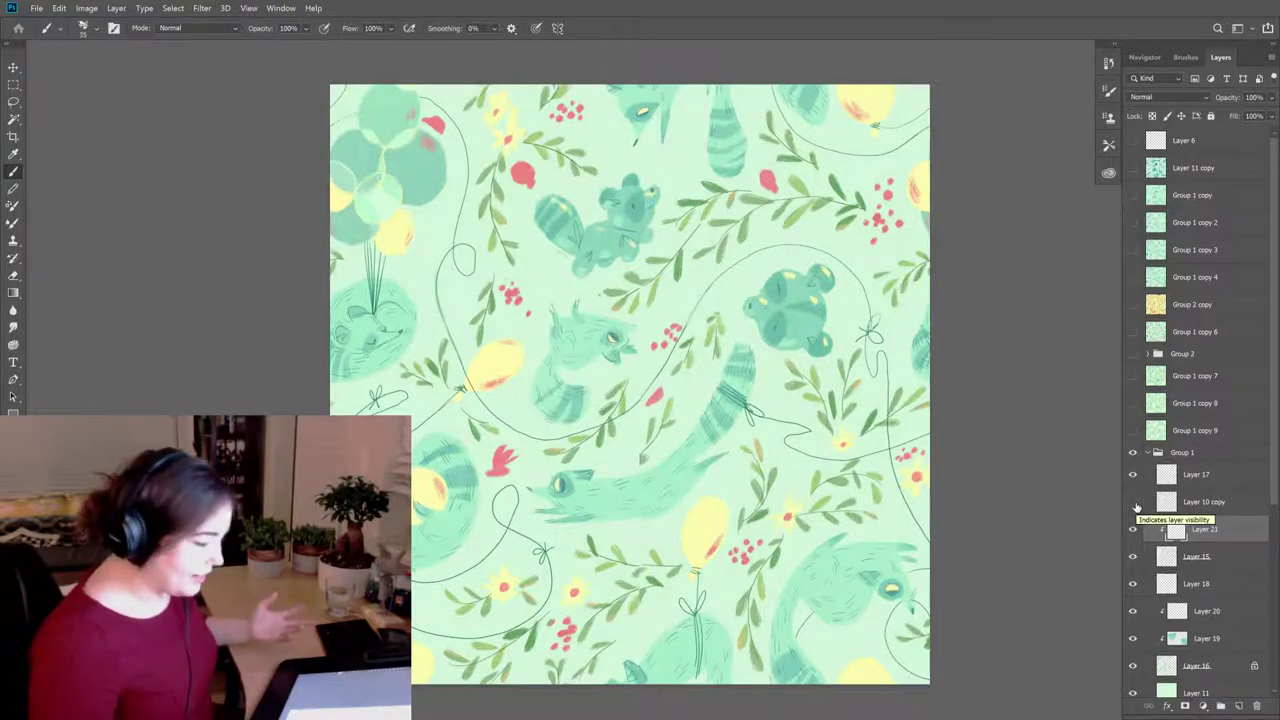
drag(1172, 516, 1166, 508)
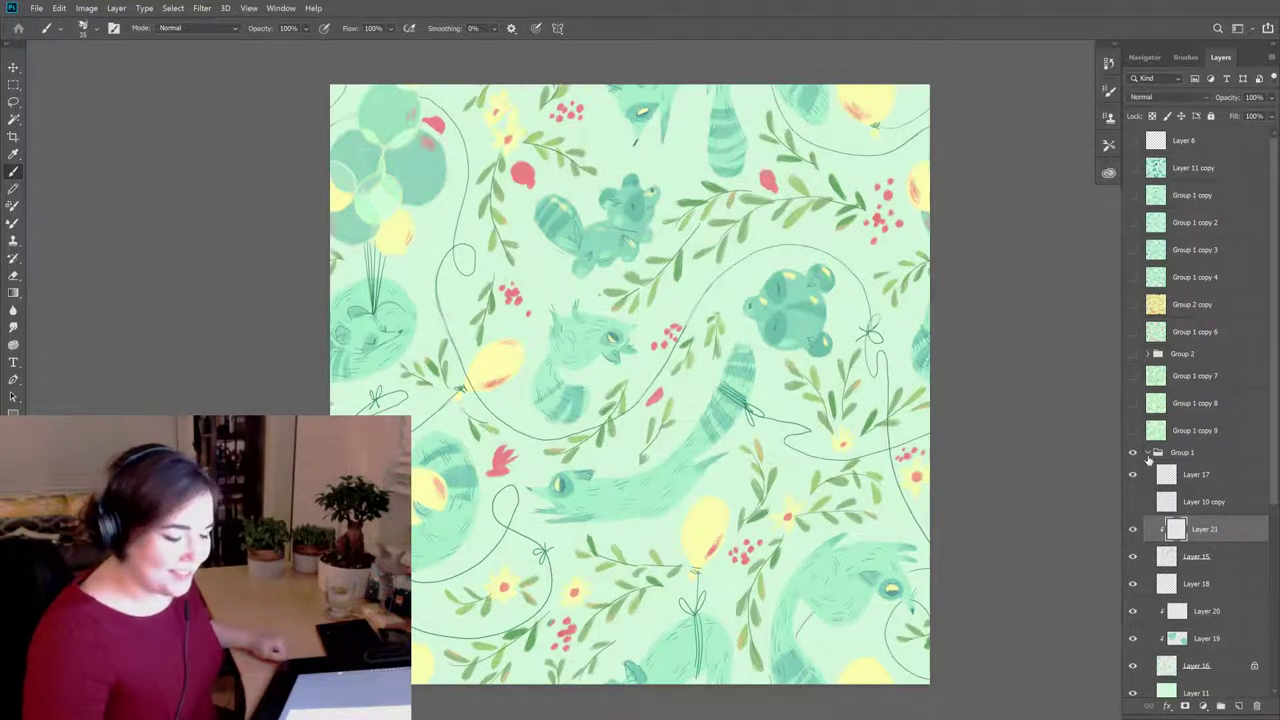
click(1133, 476)
click(1133, 476)
click(1133, 476)
click(1133, 476)
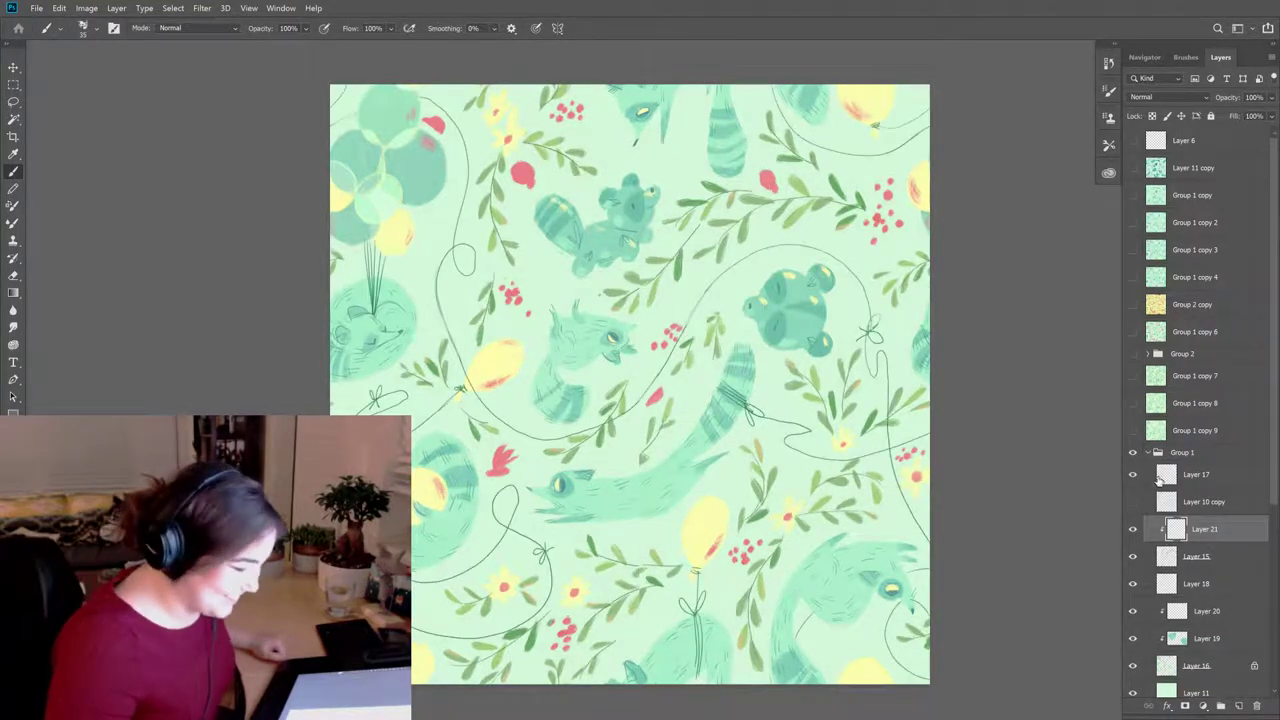
Step: Select Layer 17 in Group 1 and choose a finer brush preset for line details
click(1160, 480)
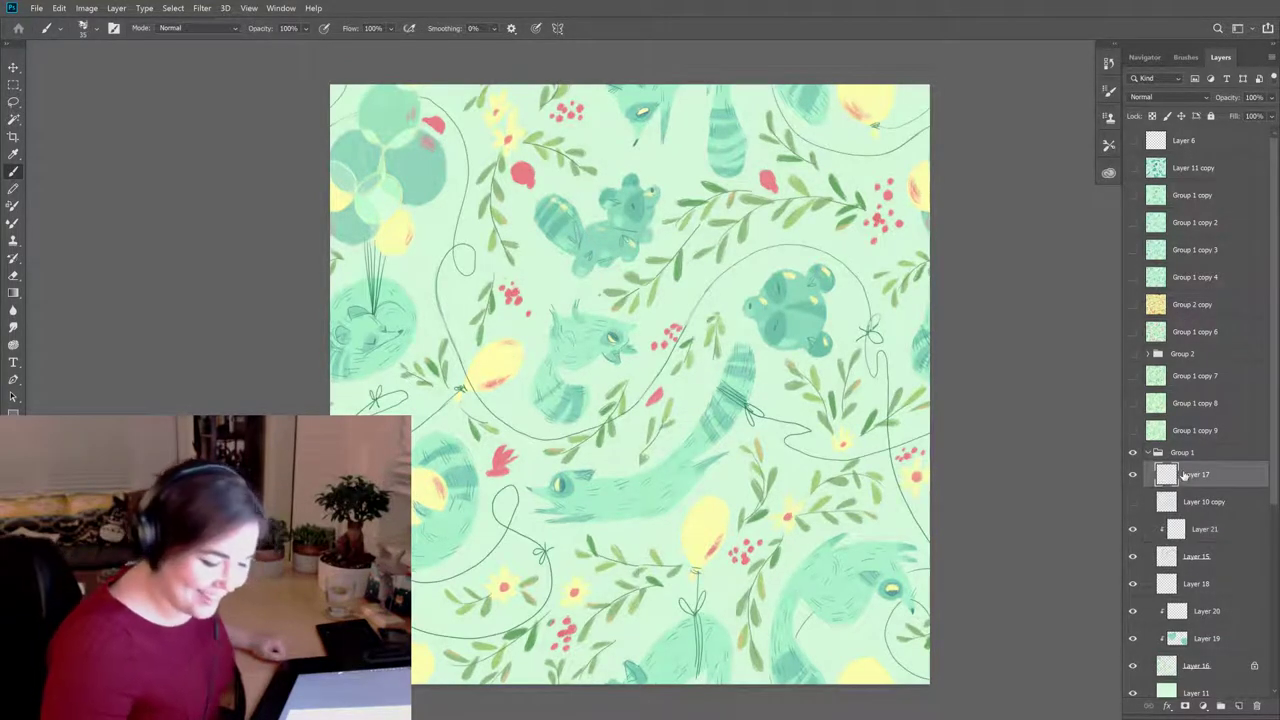
click(1183, 57)
click(1182, 190)
click(1221, 57)
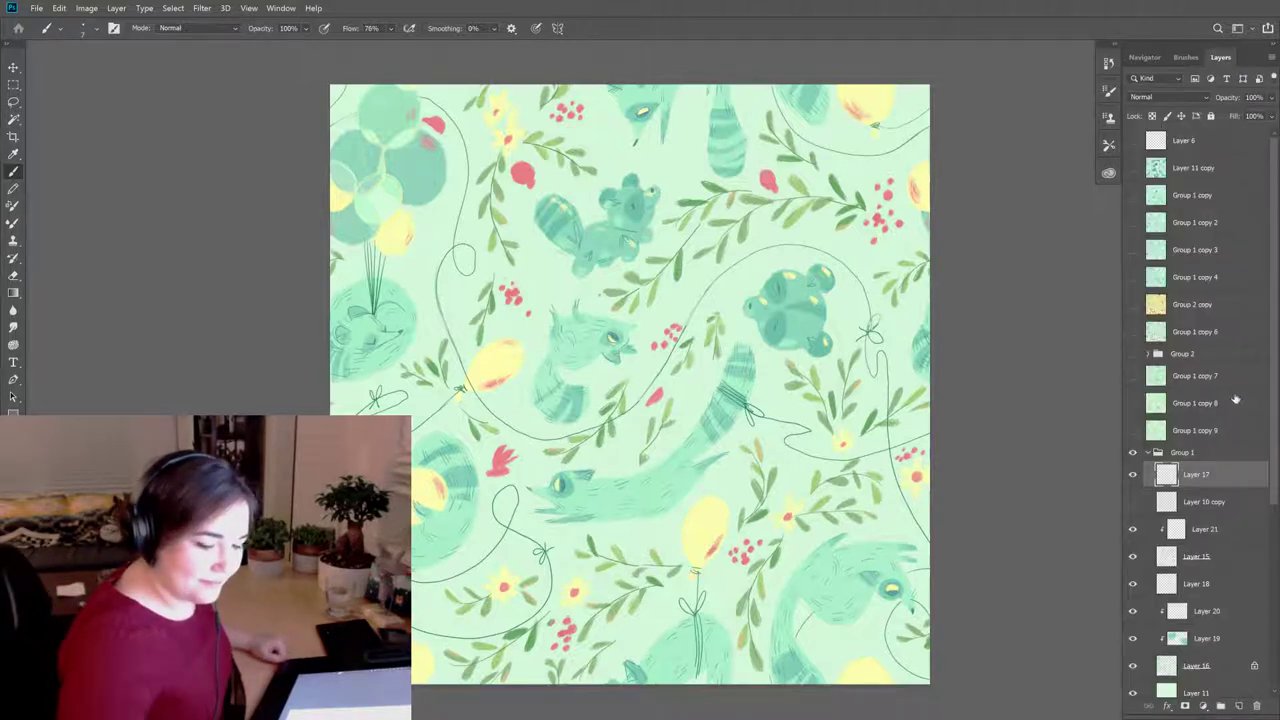
Step: Draw dark red legs and body lines on the red bugs, showing the Layer 10 copy sketch as a guide and hiding it again
click(1132, 503)
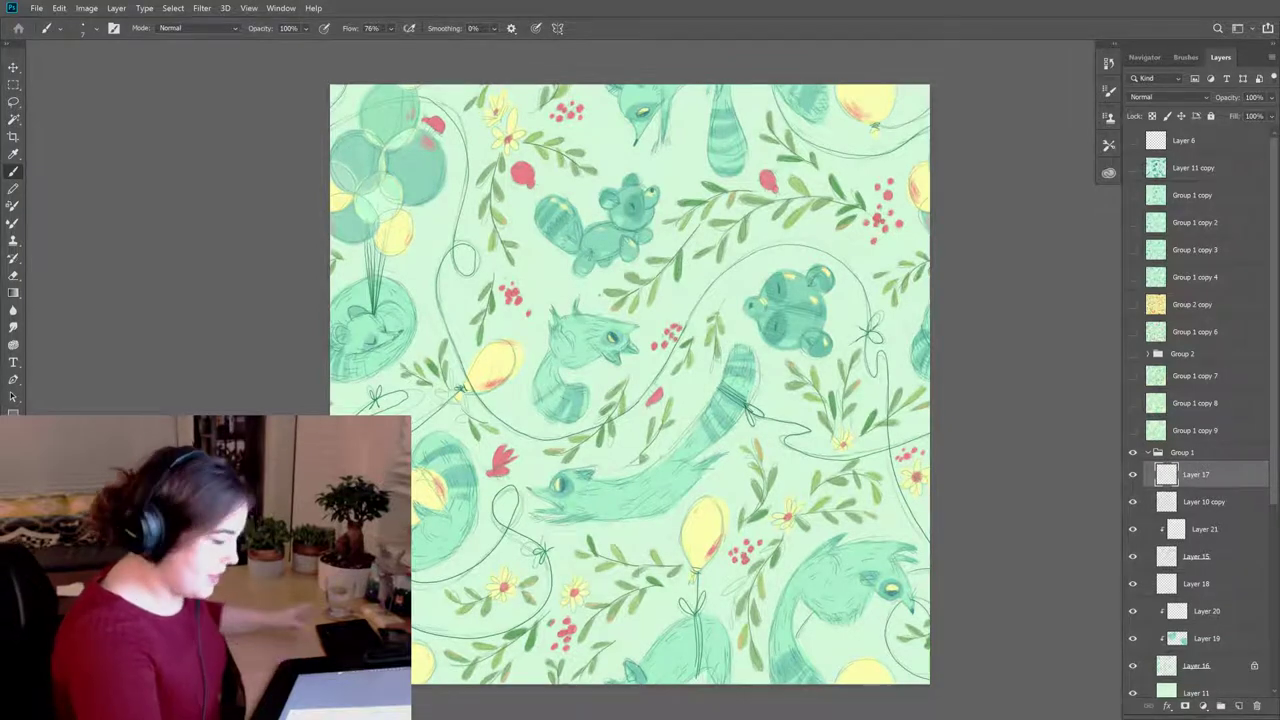
click(14, 428)
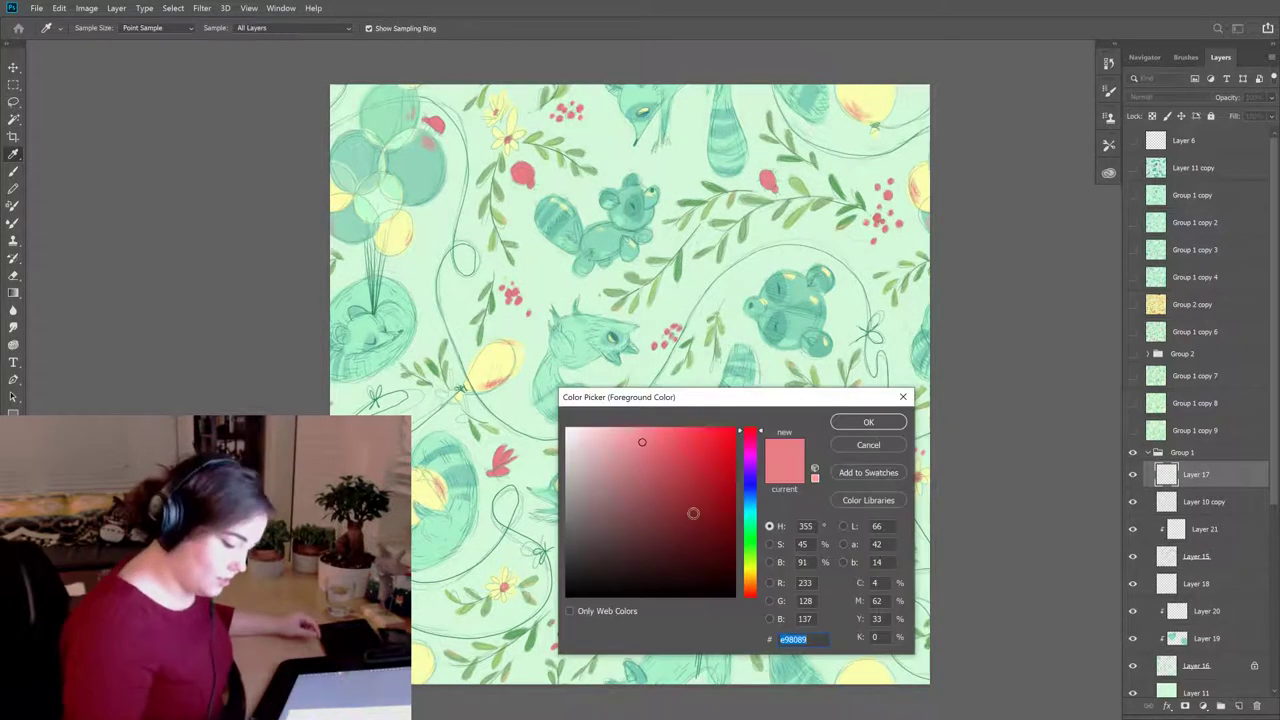
click(868, 422)
key(b)
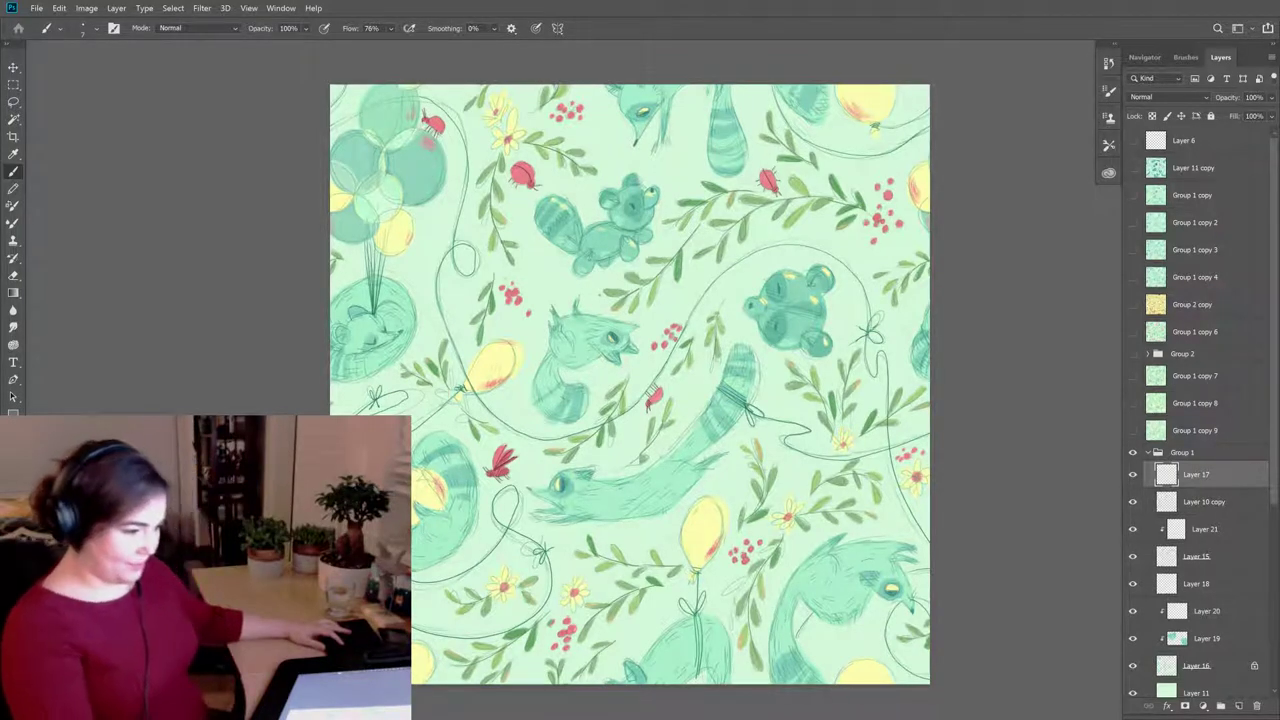
click(1134, 501)
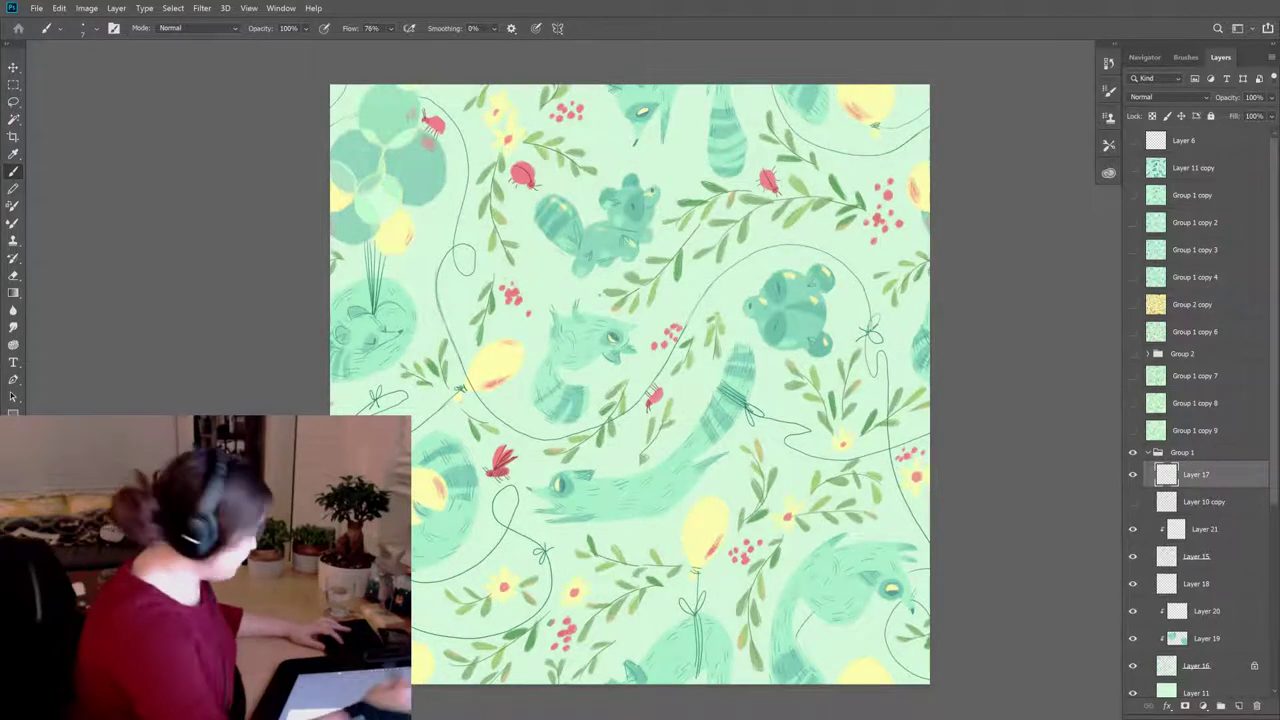
Step: Return to the standard screen mode and save playingwithpatterns_sketches.psd
key(f)
key(f)
key(f)
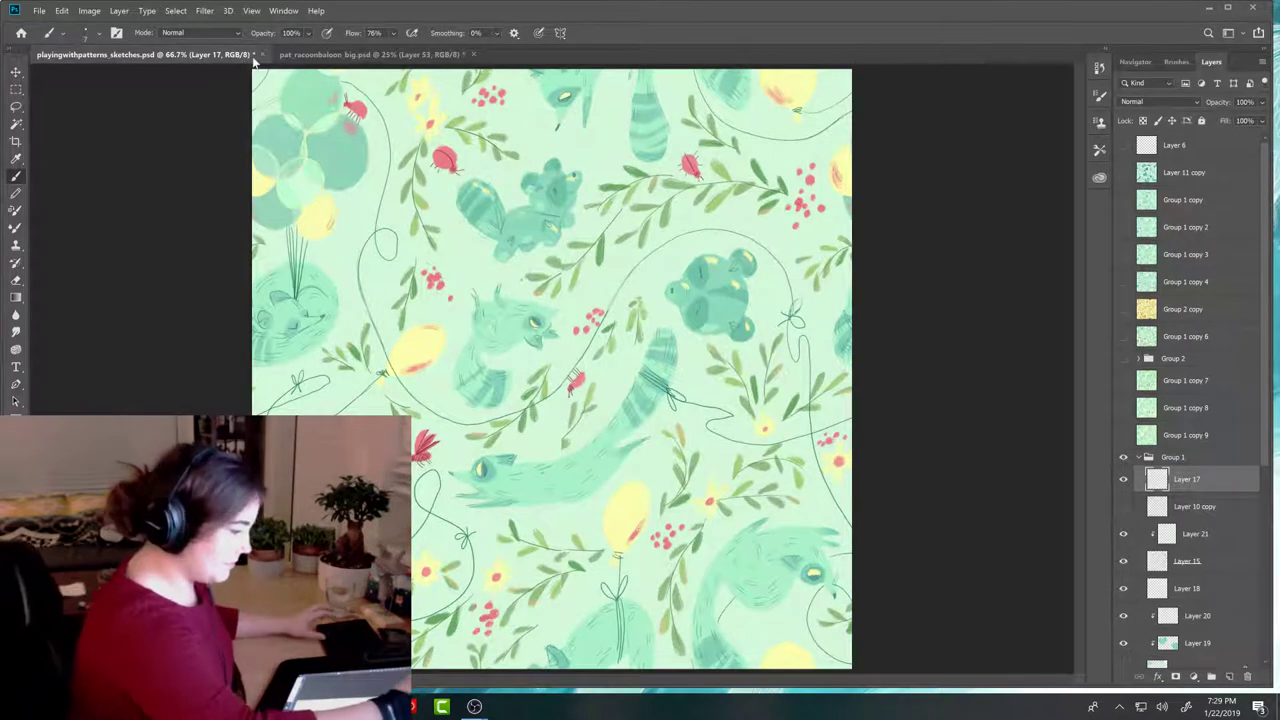
key(ctrl+s)
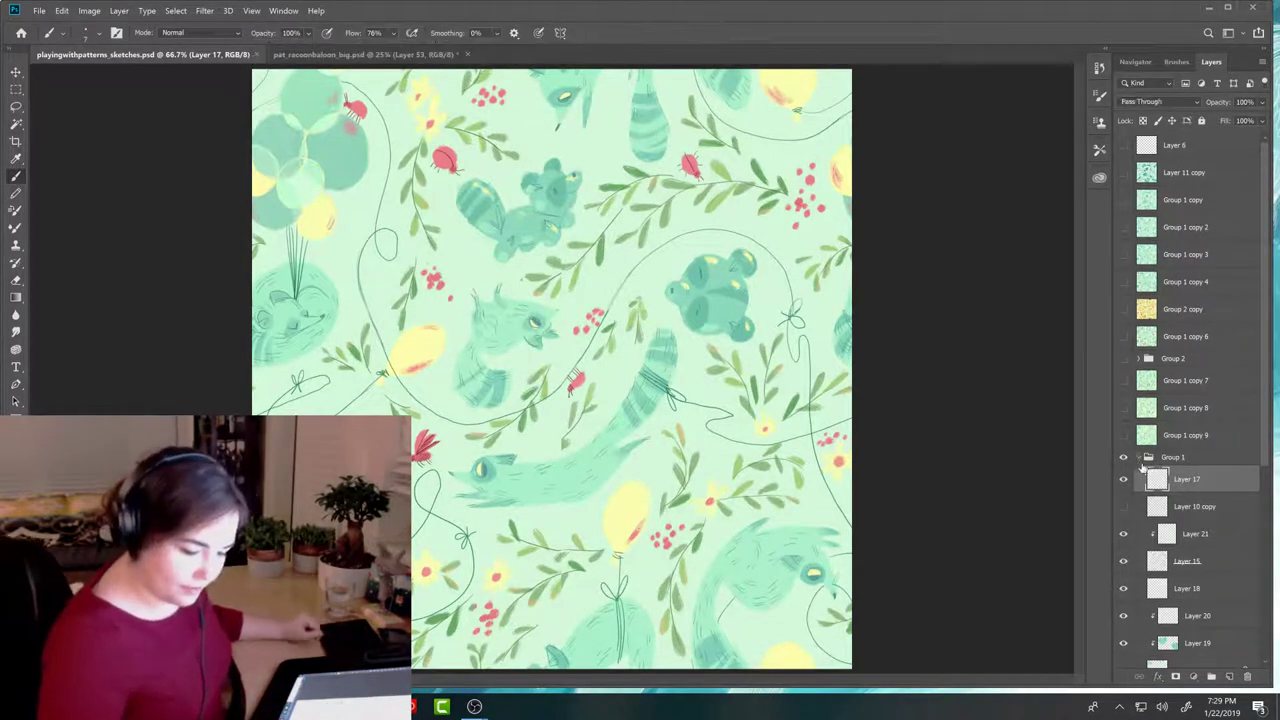
Step: Collapse Group 1, duplicate it and merge the duplicate into a single layer
click(1146, 457)
key(ctrl+j)
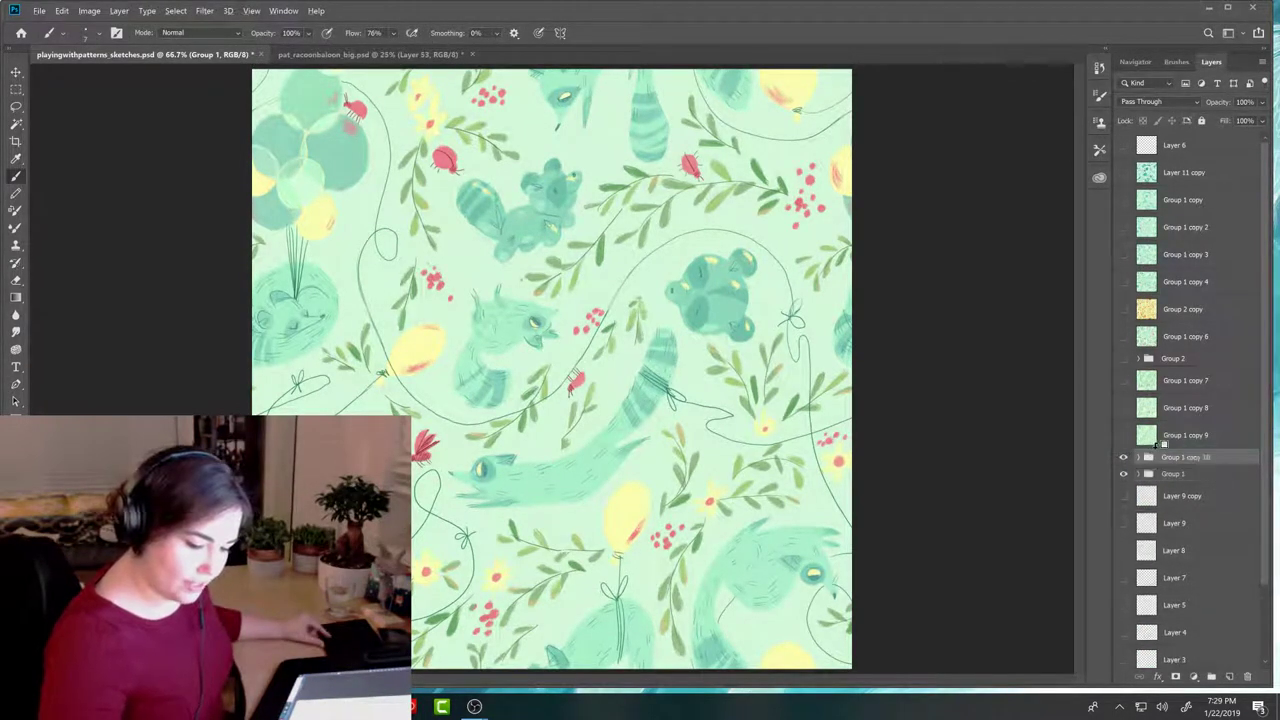
key(ctrl+e)
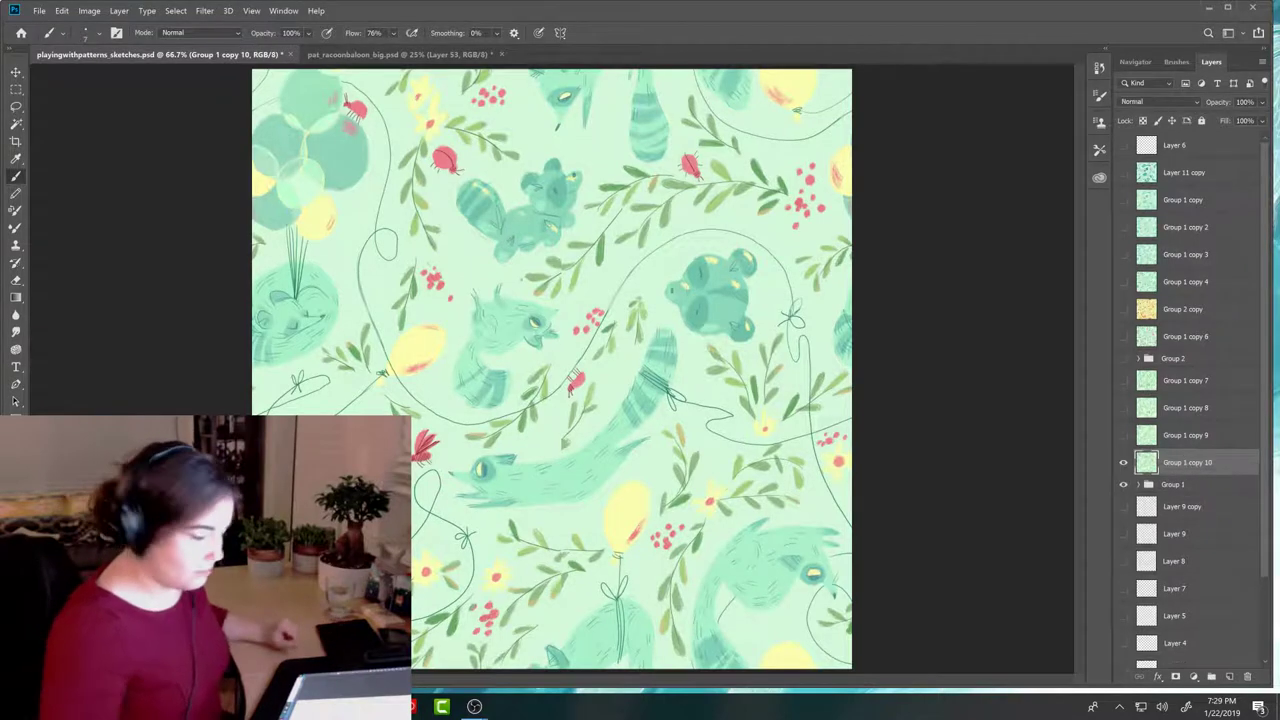
Step: Define the merged artwork tile as a pattern named xfb
click(61, 10)
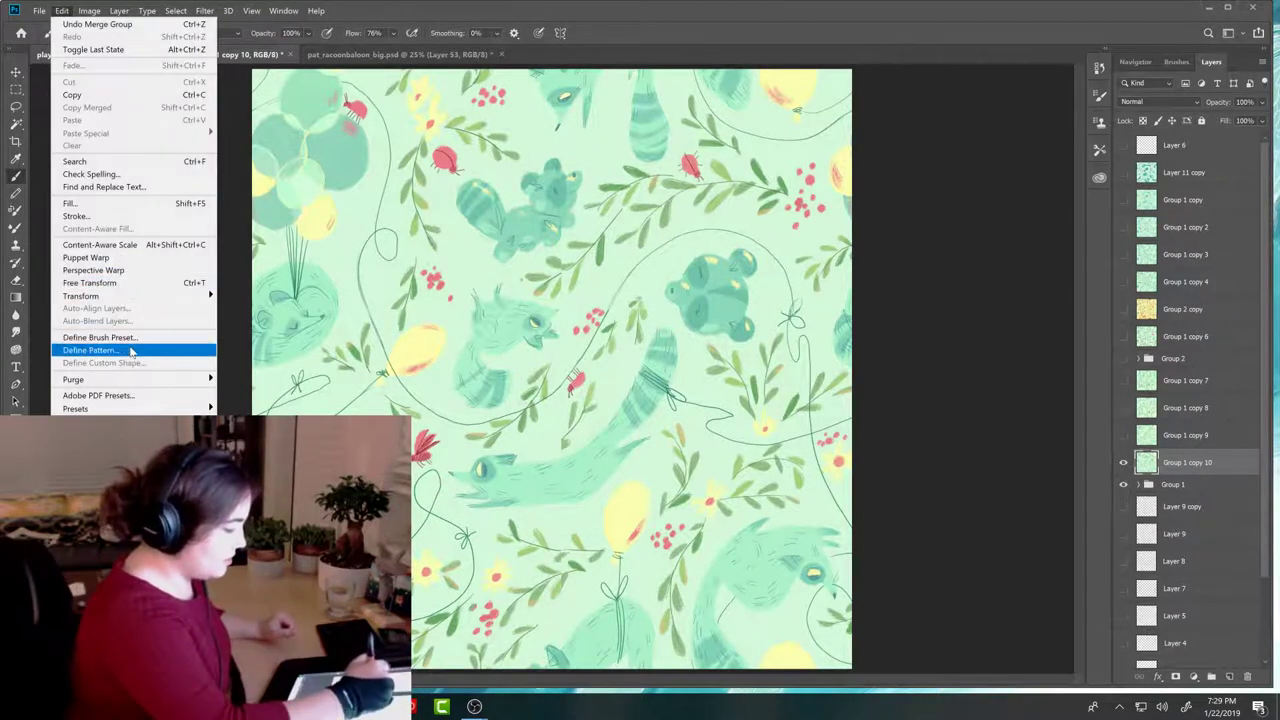
click(161, 350)
text(xfb)
click(684, 373)
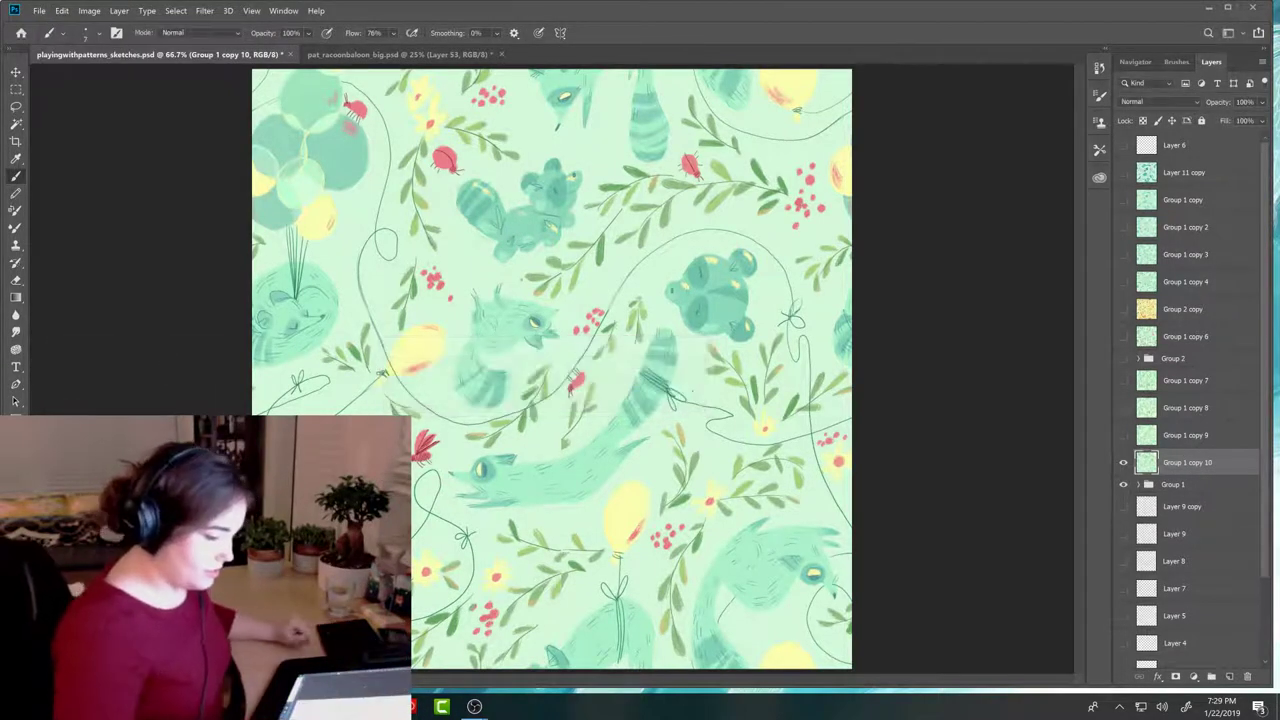
Step: In pat_racoonbaloon_big.psd, add a new layer above Layer 53 and fill it with the newly defined pattern
click(480, 56)
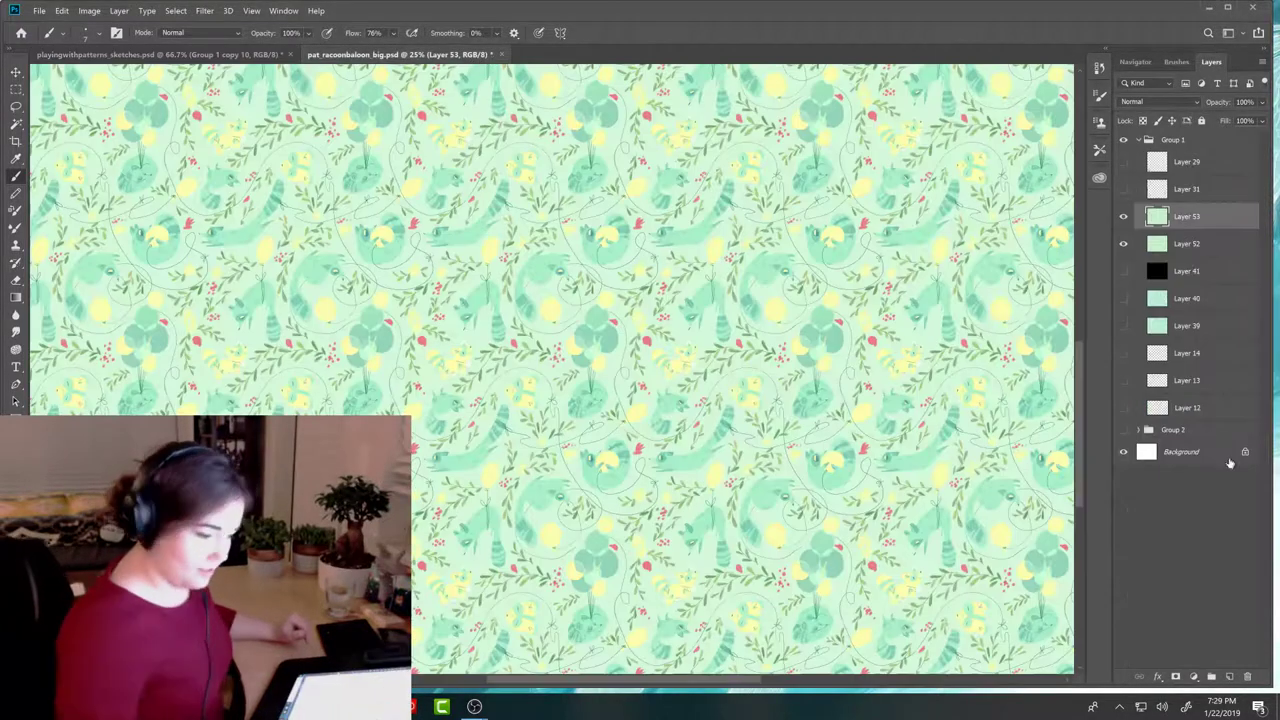
key(ctrl+minus)
key(ctrl+minus)
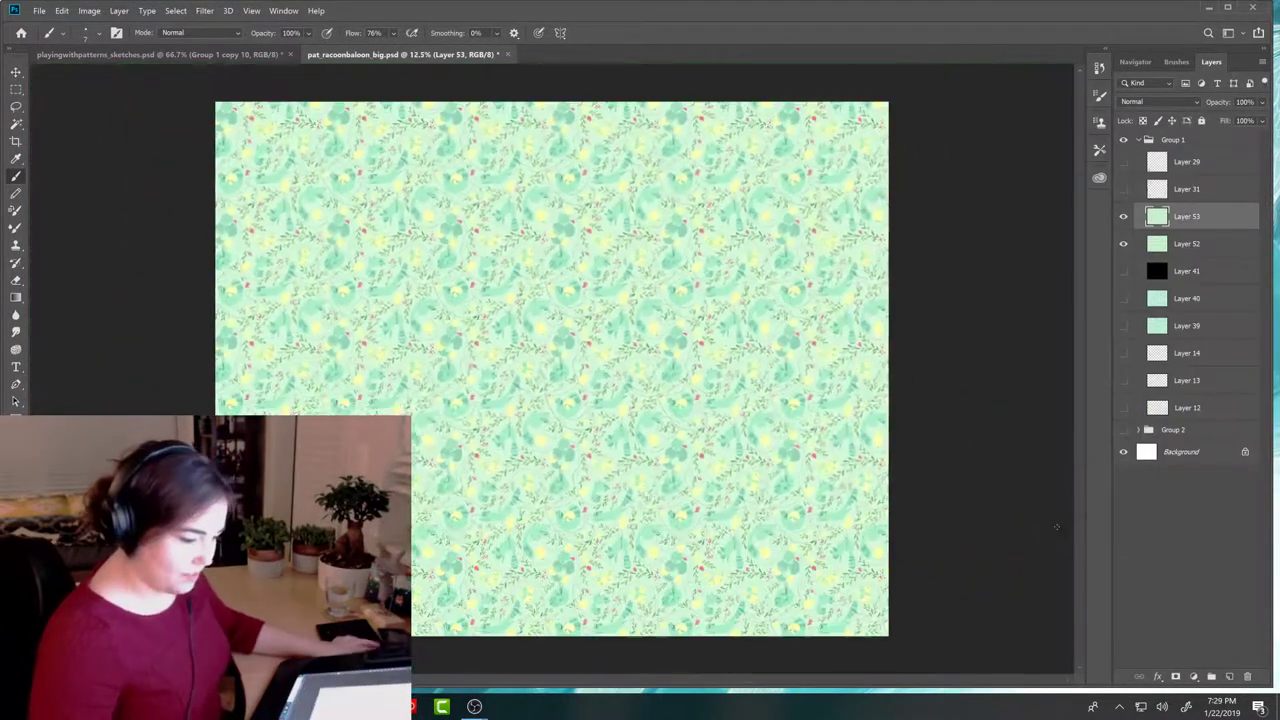
click(1229, 676)
click(57, 12)
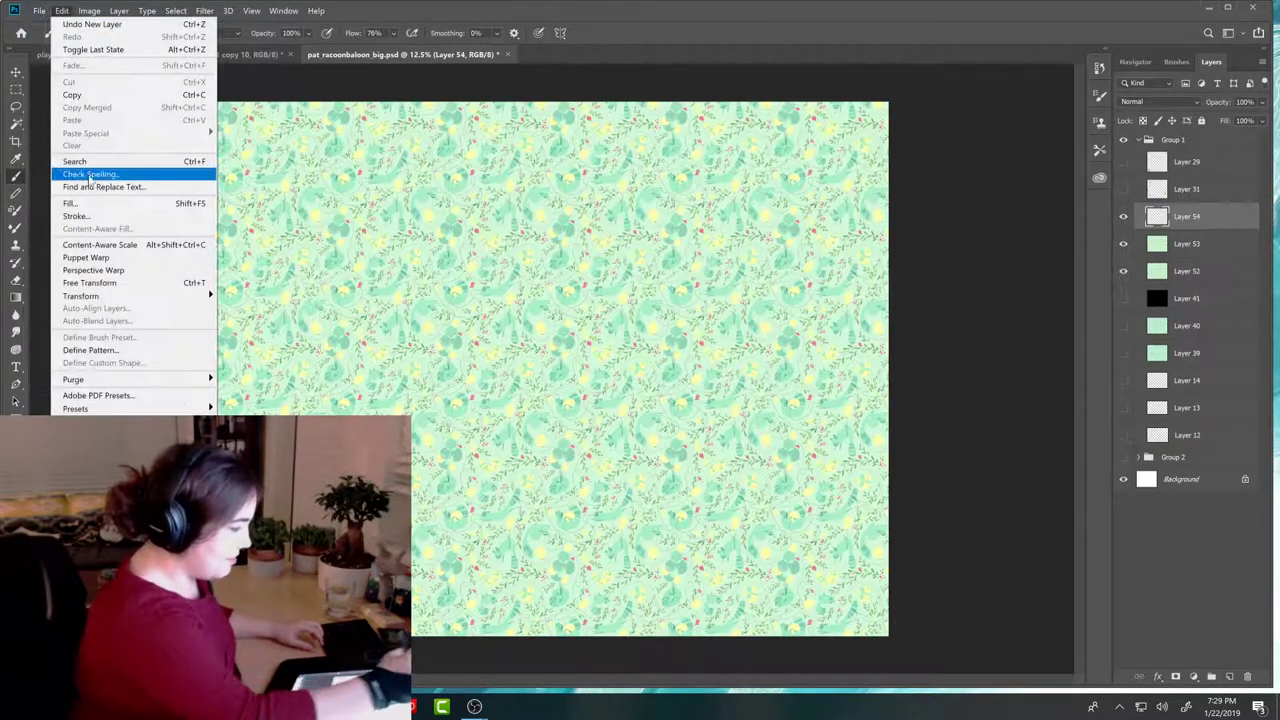
click(95, 205)
click(224, 313)
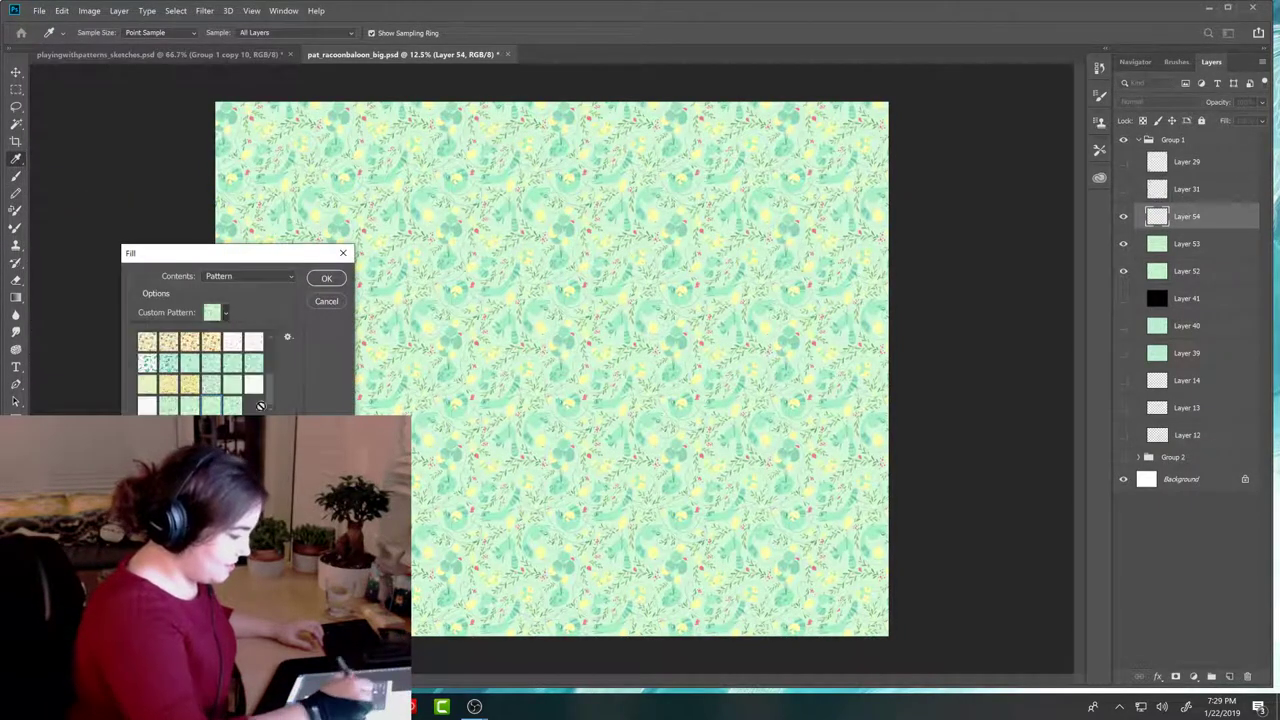
key(Return)
key(Return)
key(b)
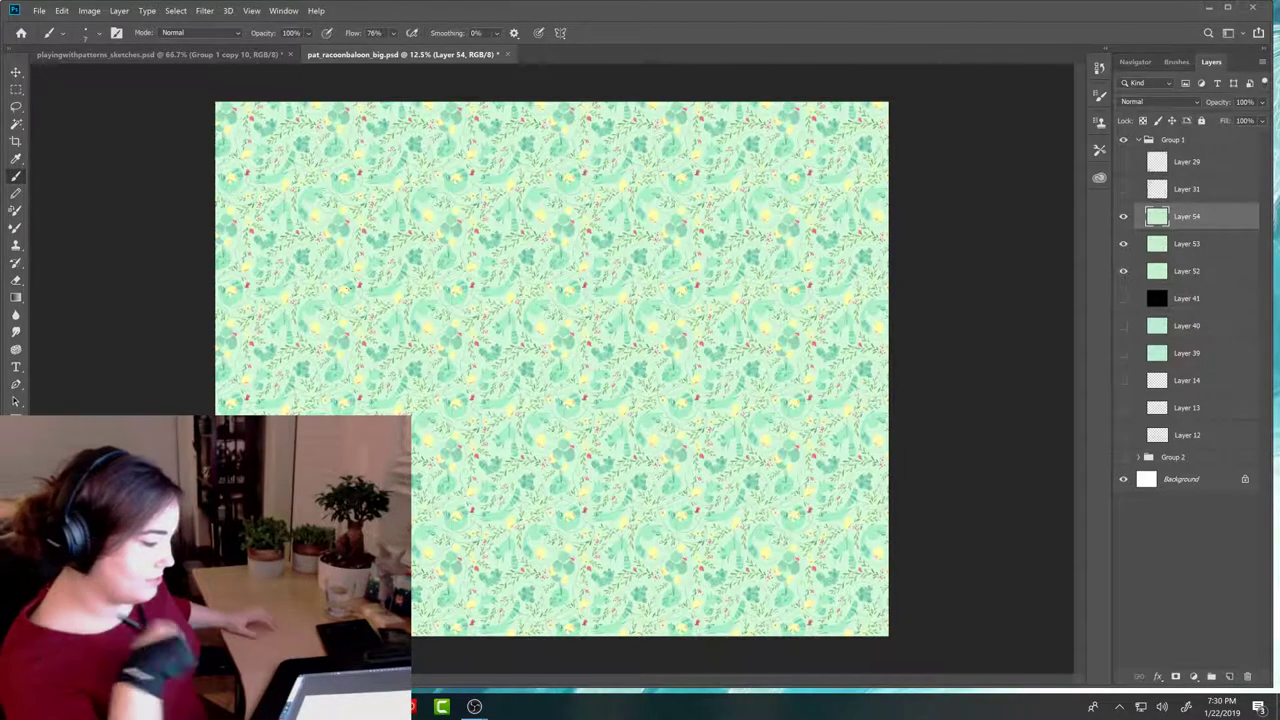
Step: Compare the repeating pattern with and without the new fill layer at 25% zoom
key(ctrl+plus)
key(ctrl+plus)
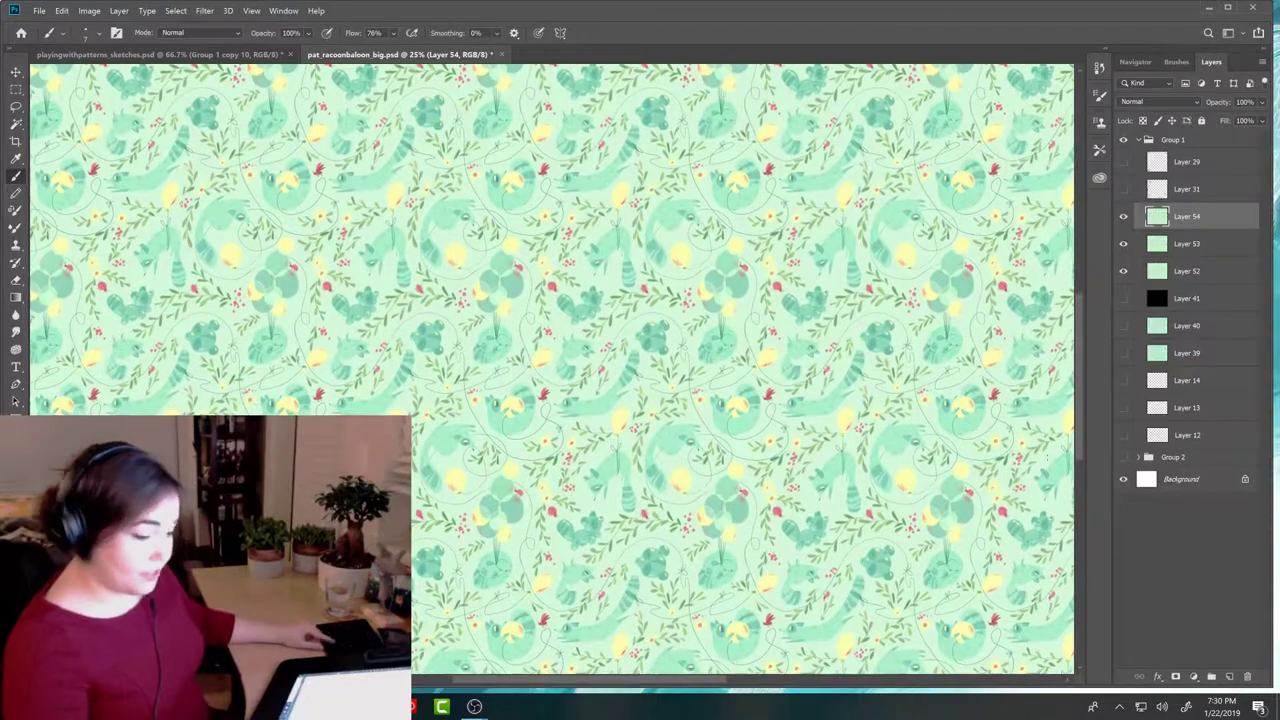
click(1123, 217)
click(1123, 217)
click(1123, 217)
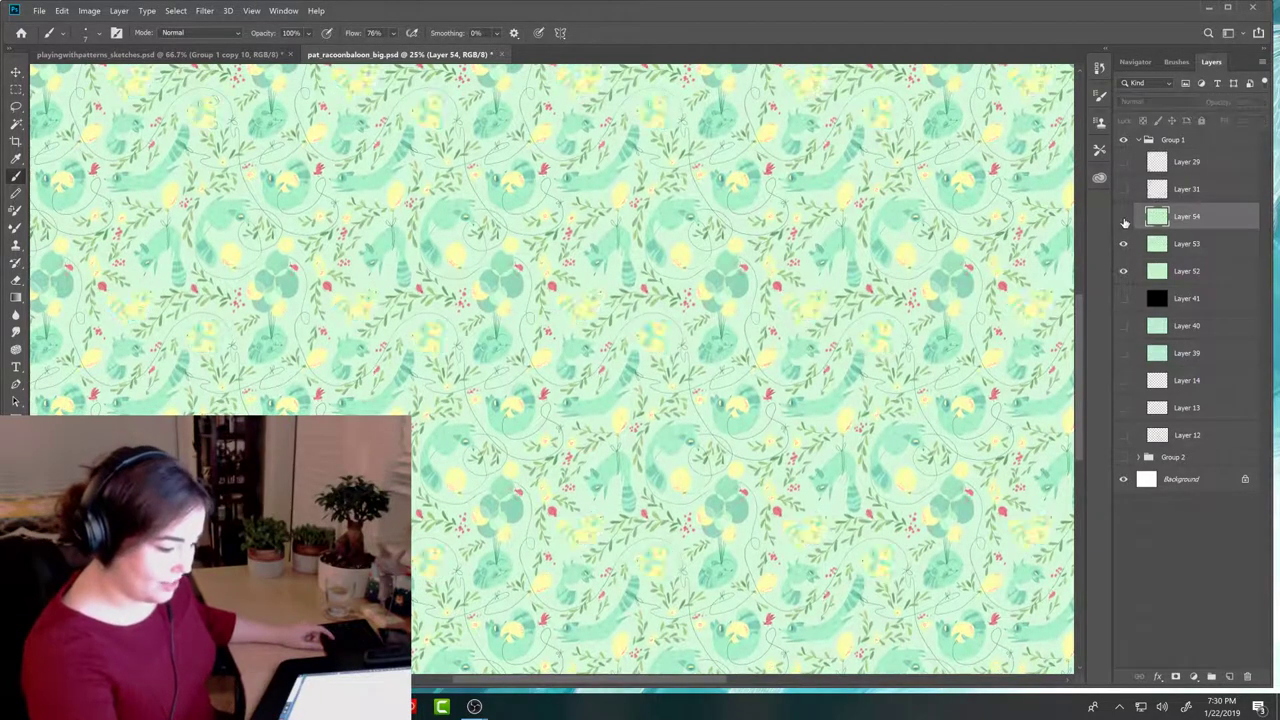
click(1123, 217)
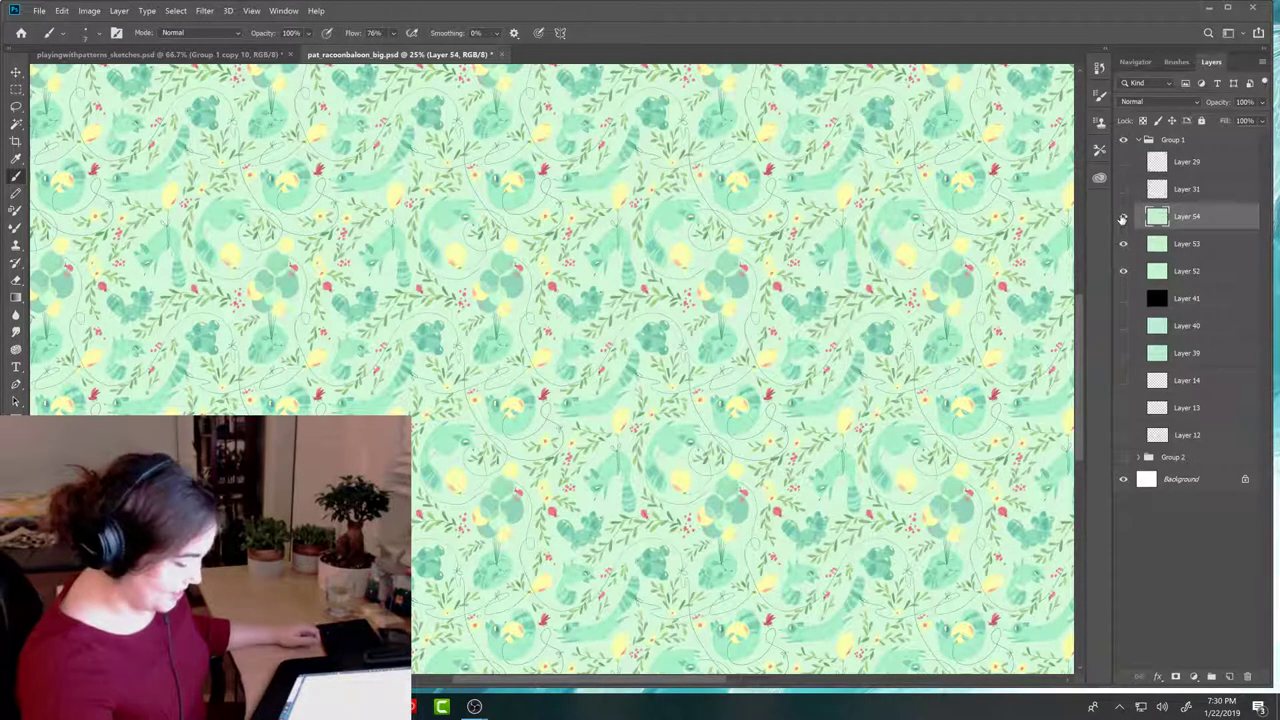
click(1122, 218)
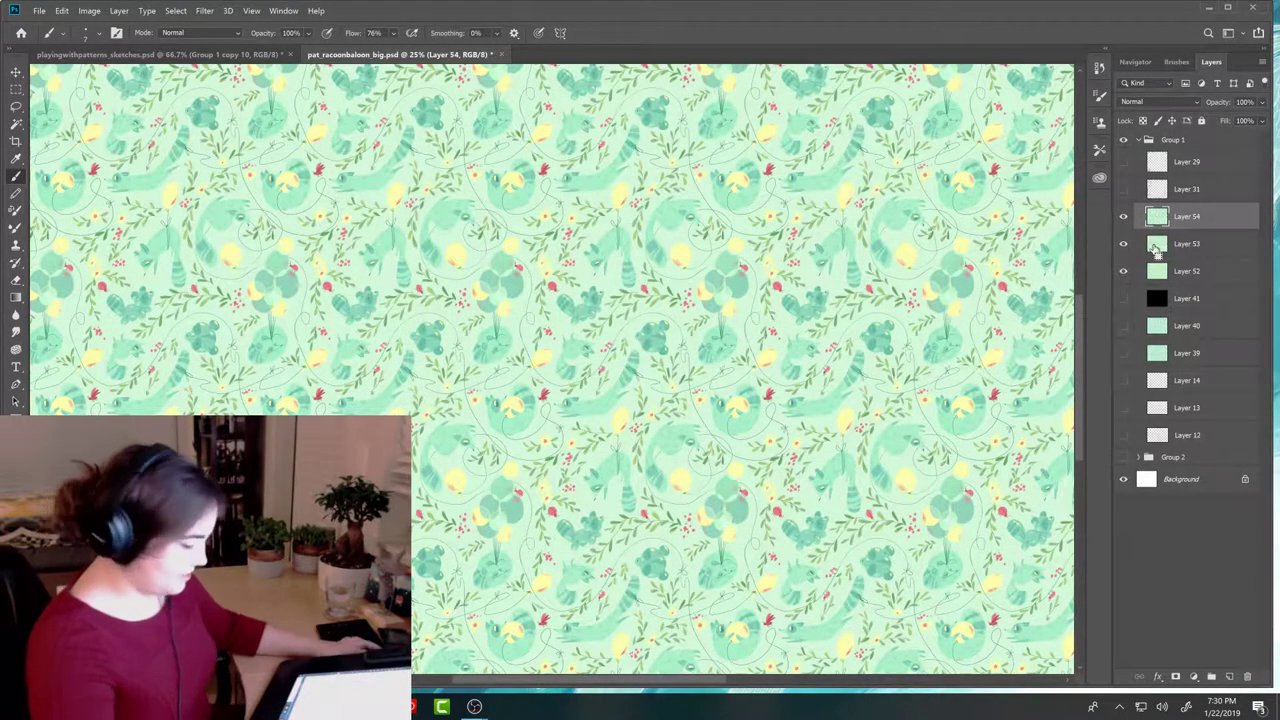
Step: Examine the repeat across the canvas at 50% and 25% zoom and compare it with the single tile in playingwithpatterns_sketches.psd
key(ctrl+plus)
key(ctrl+plus)
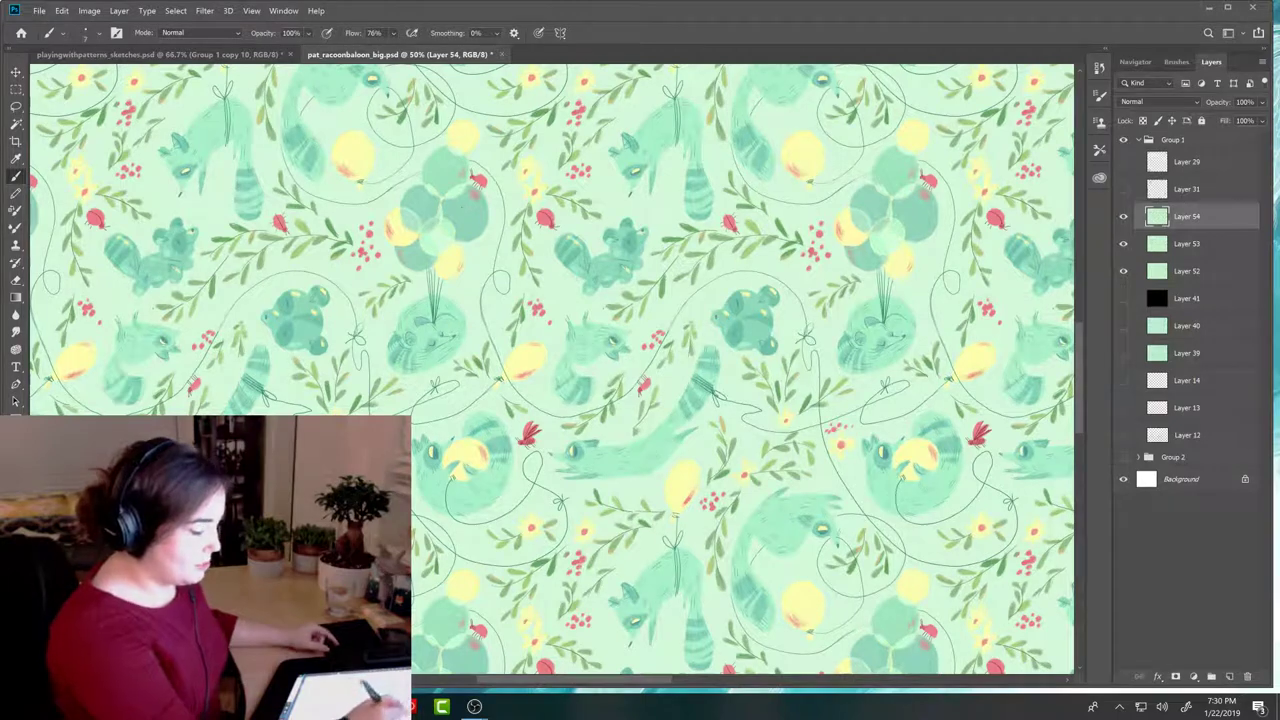
drag(922, 414, 742, 612)
scroll(742, 612, up, 5)
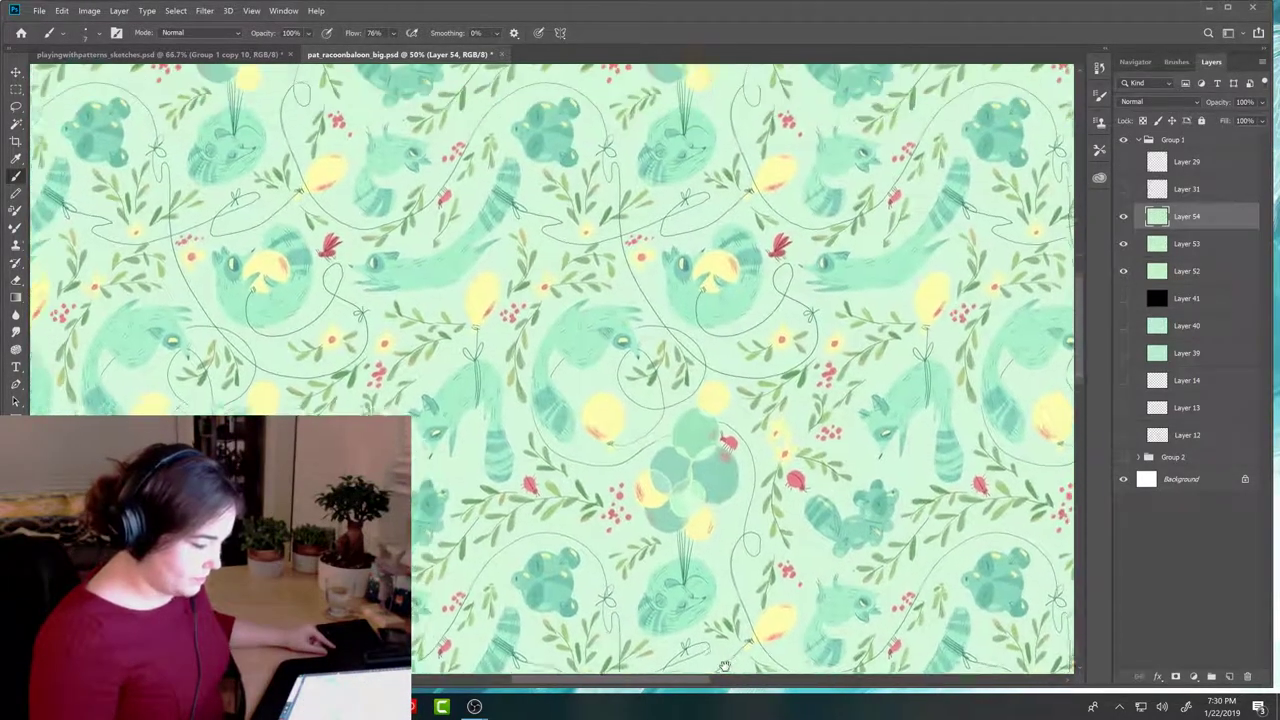
drag(737, 609, 747, 649)
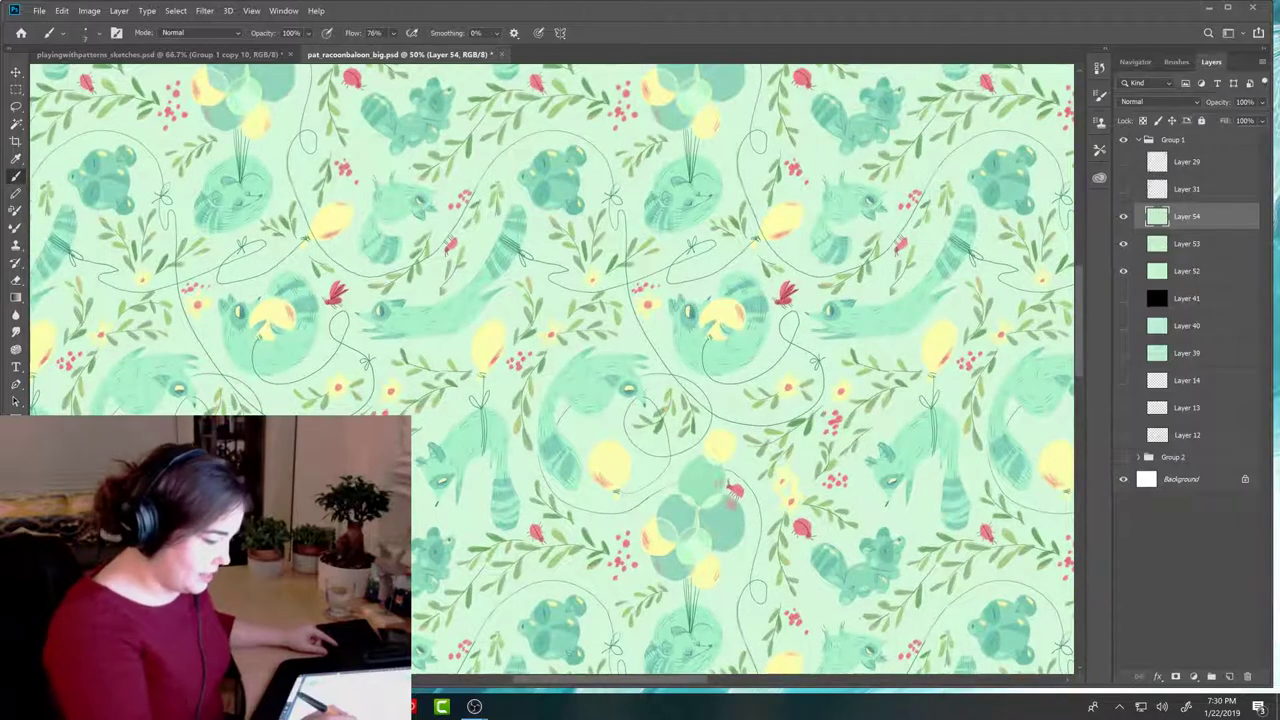
drag(658, 517, 800, 400)
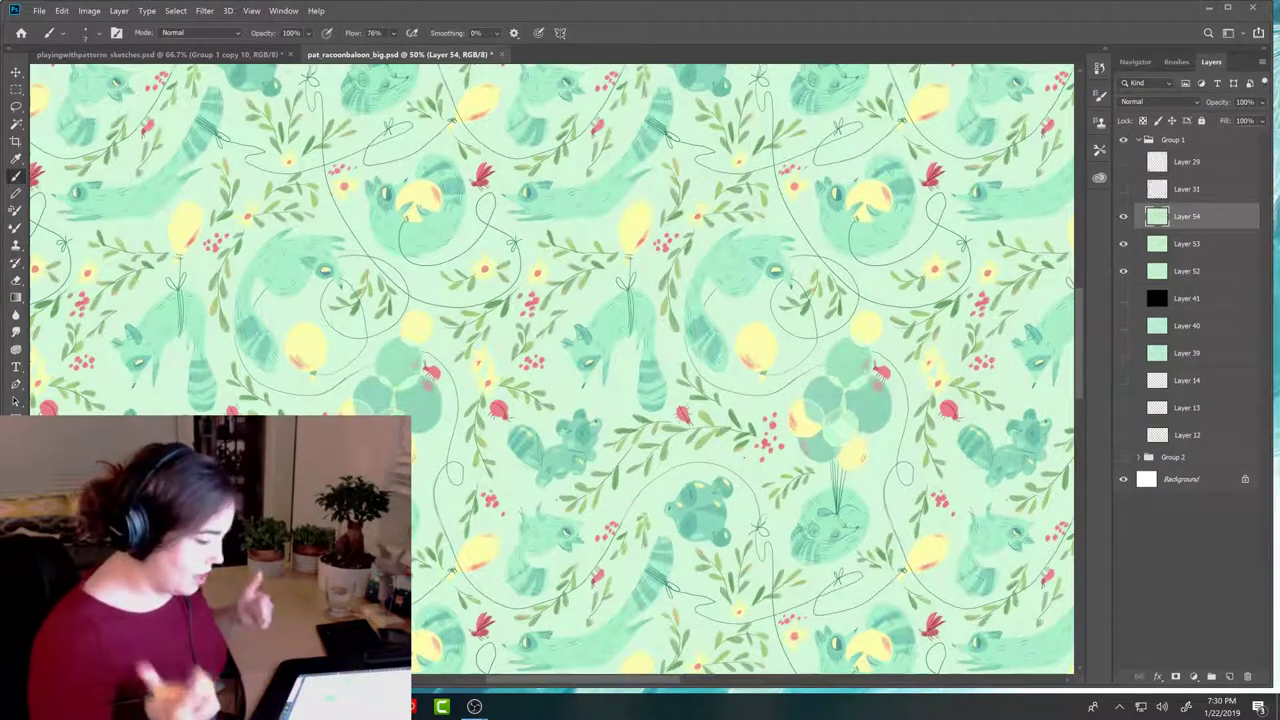
key(ctrl+minus)
key(ctrl+minus)
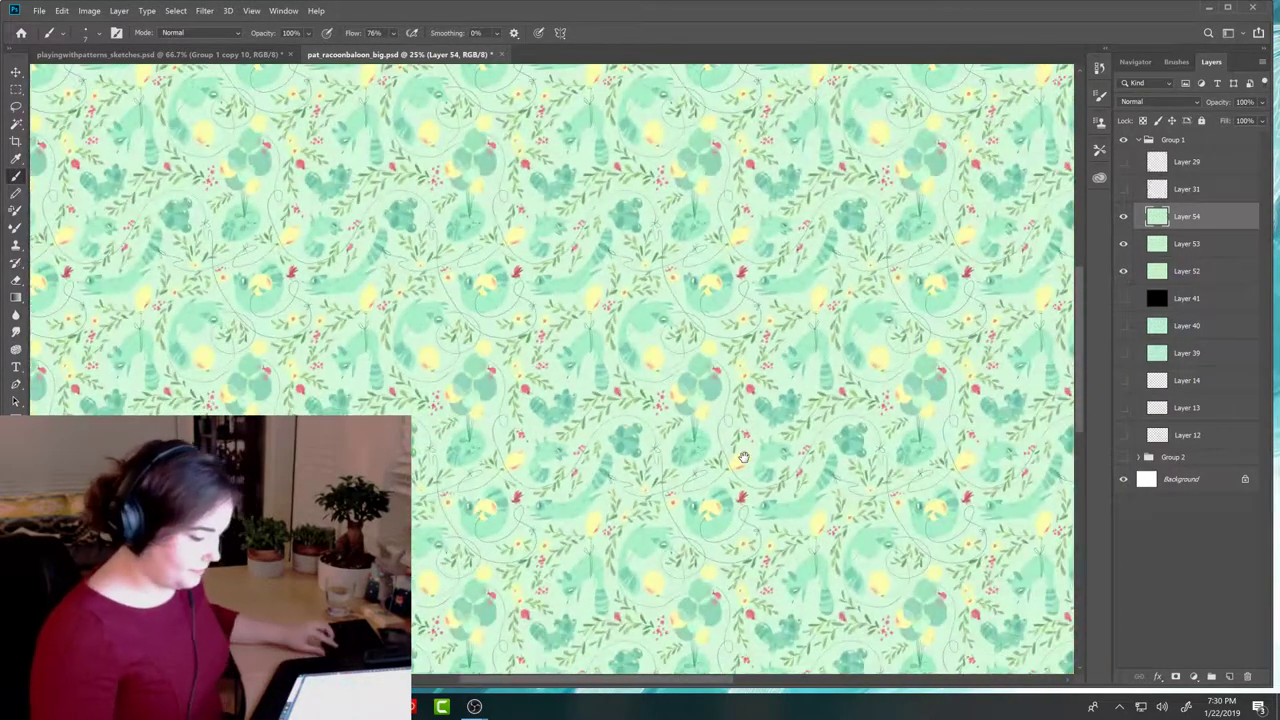
drag(743, 457, 775, 383)
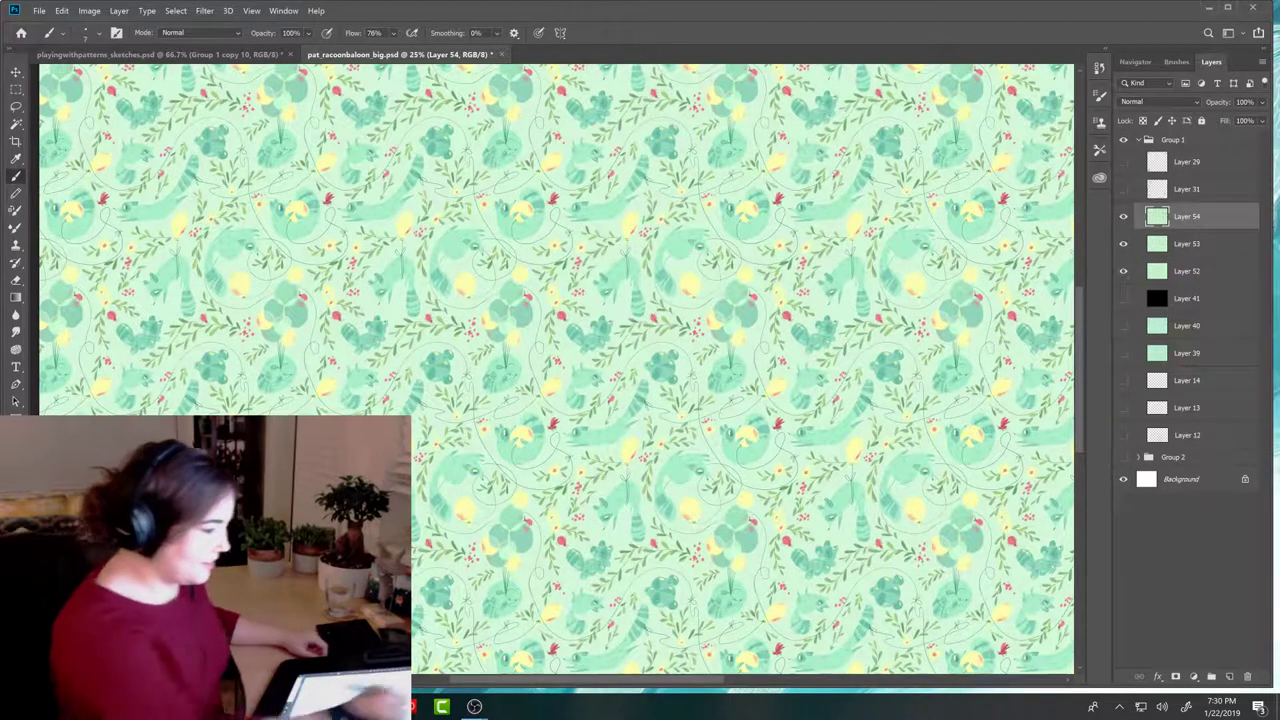
key(ctrl+Tab)
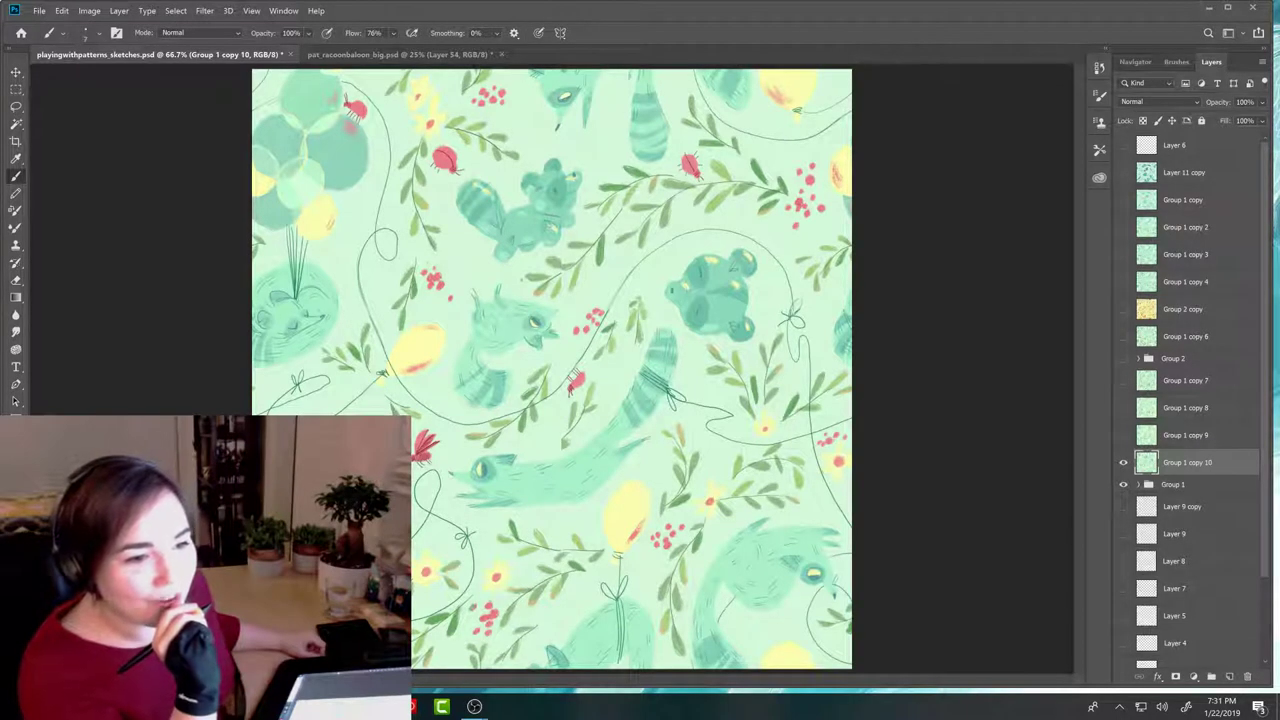
key(ctrl+Tab)
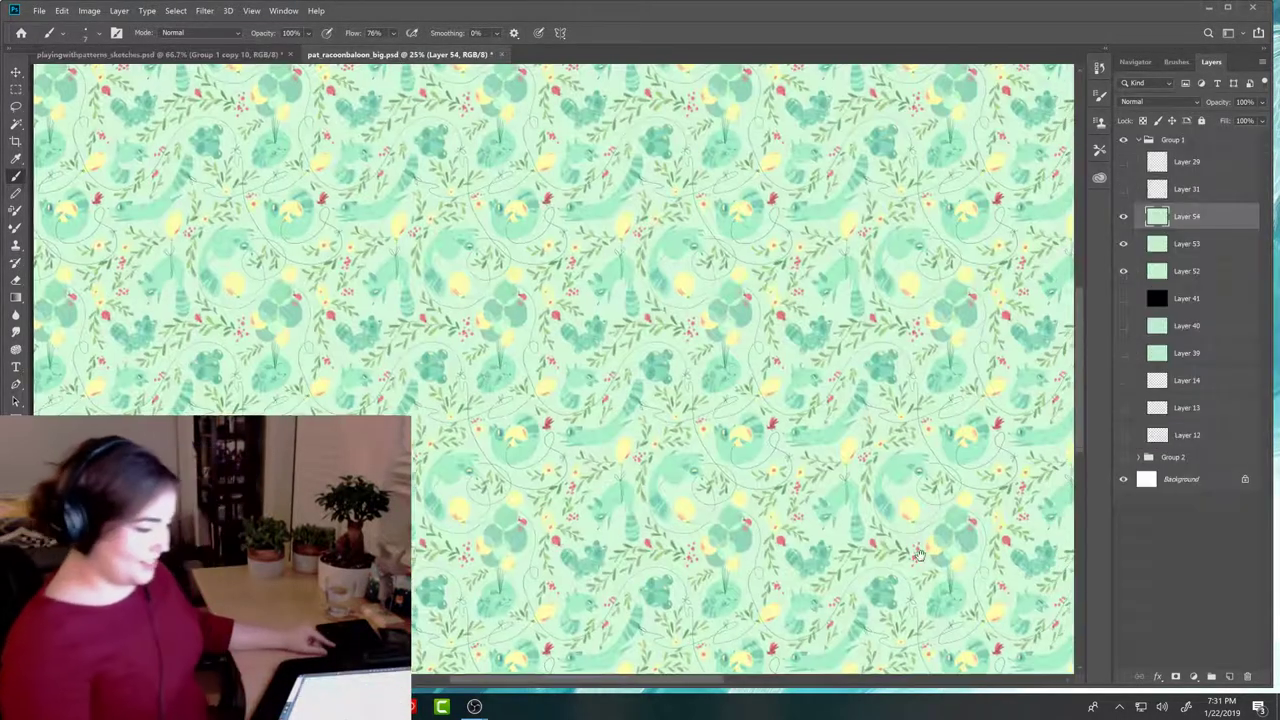
Step: In playingwithpatterns_sketches.psd, hide the merged layer Group 1 copy 10 and expand Group 1
drag(918, 555, 846, 528)
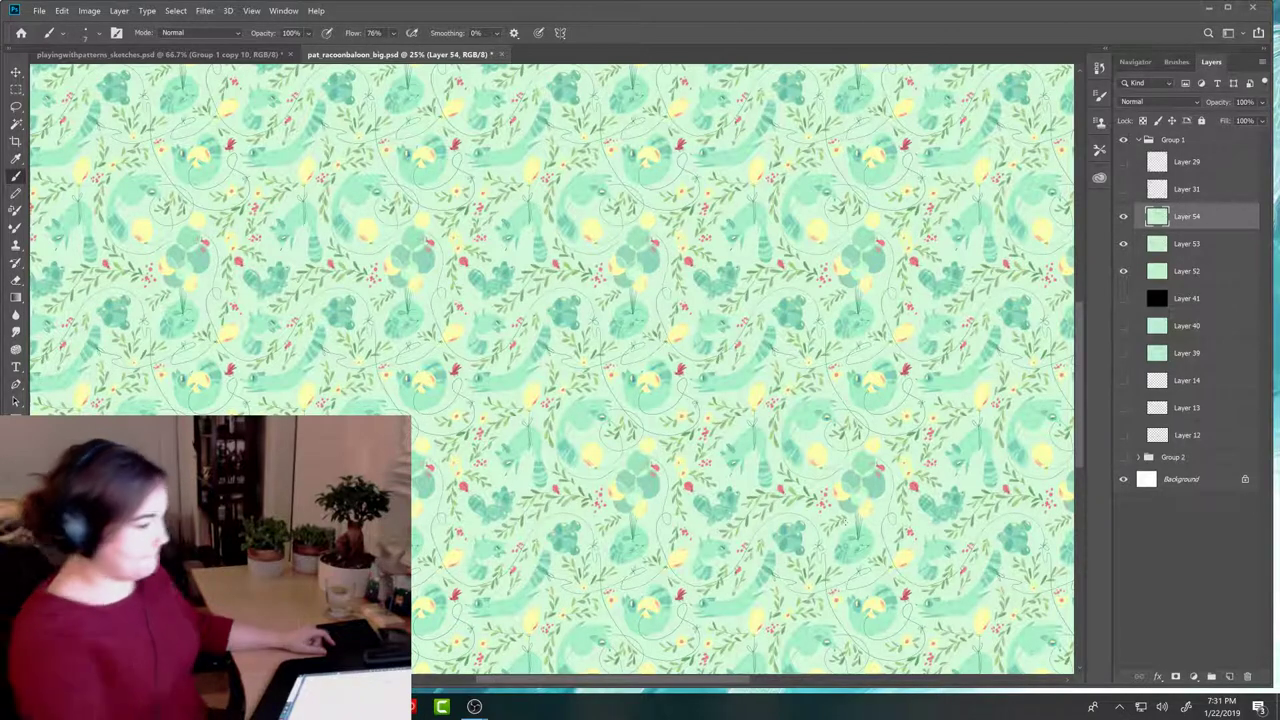
click(200, 54)
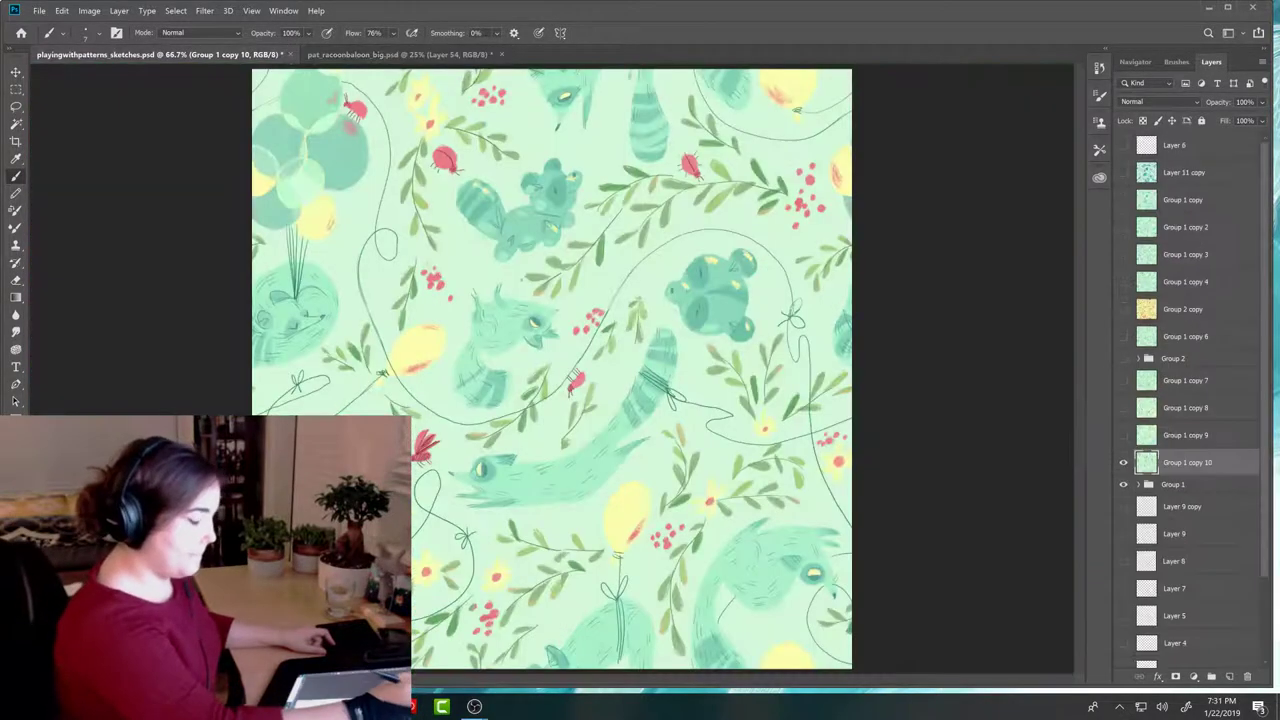
click(1165, 485)
click(1138, 485)
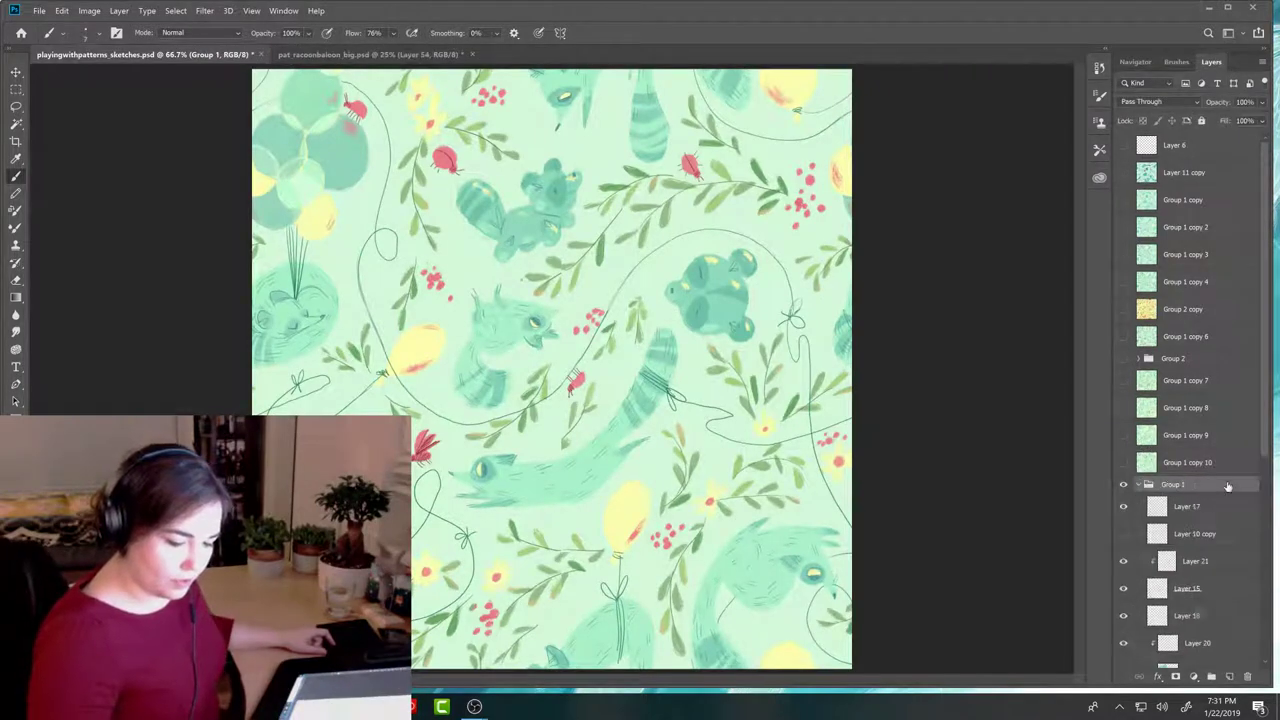
Step: Load Layer 19's pixels as a selection and add a clipped Levels adjustment above it with input levels 5, 1.14 and 242
click(1197, 537)
scroll(1250, 500, down, 6)
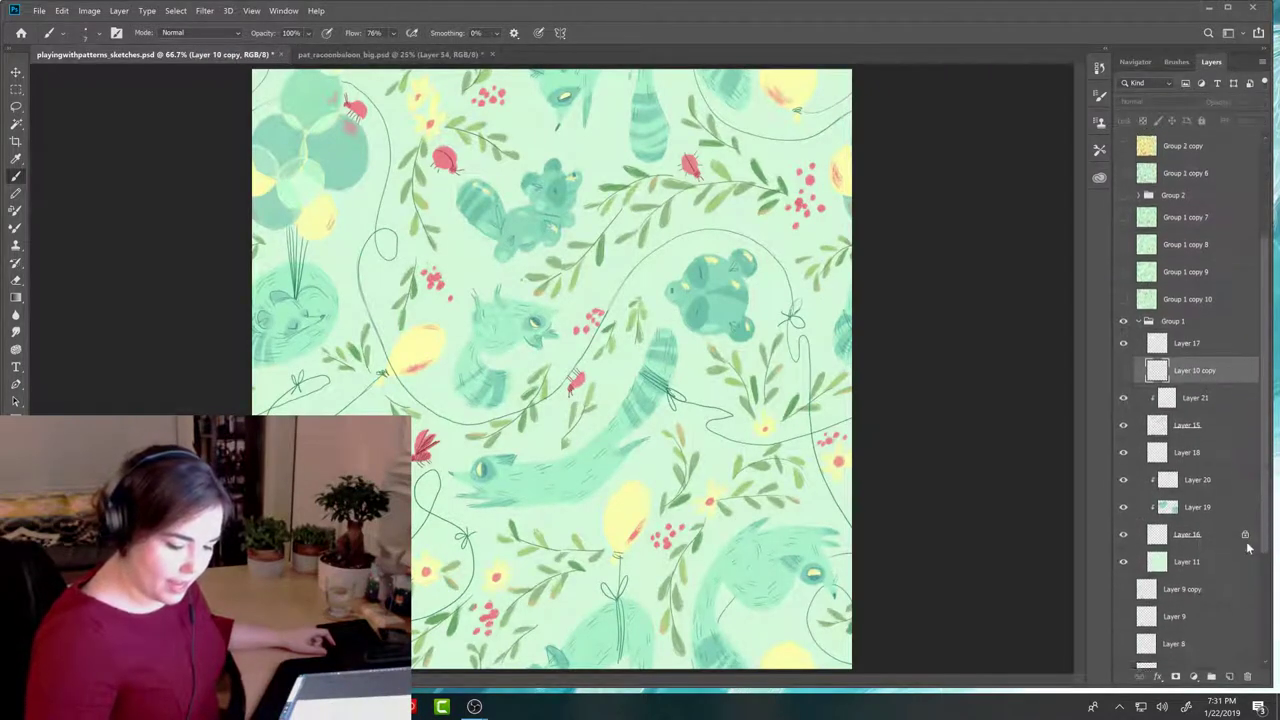
click(1198, 508)
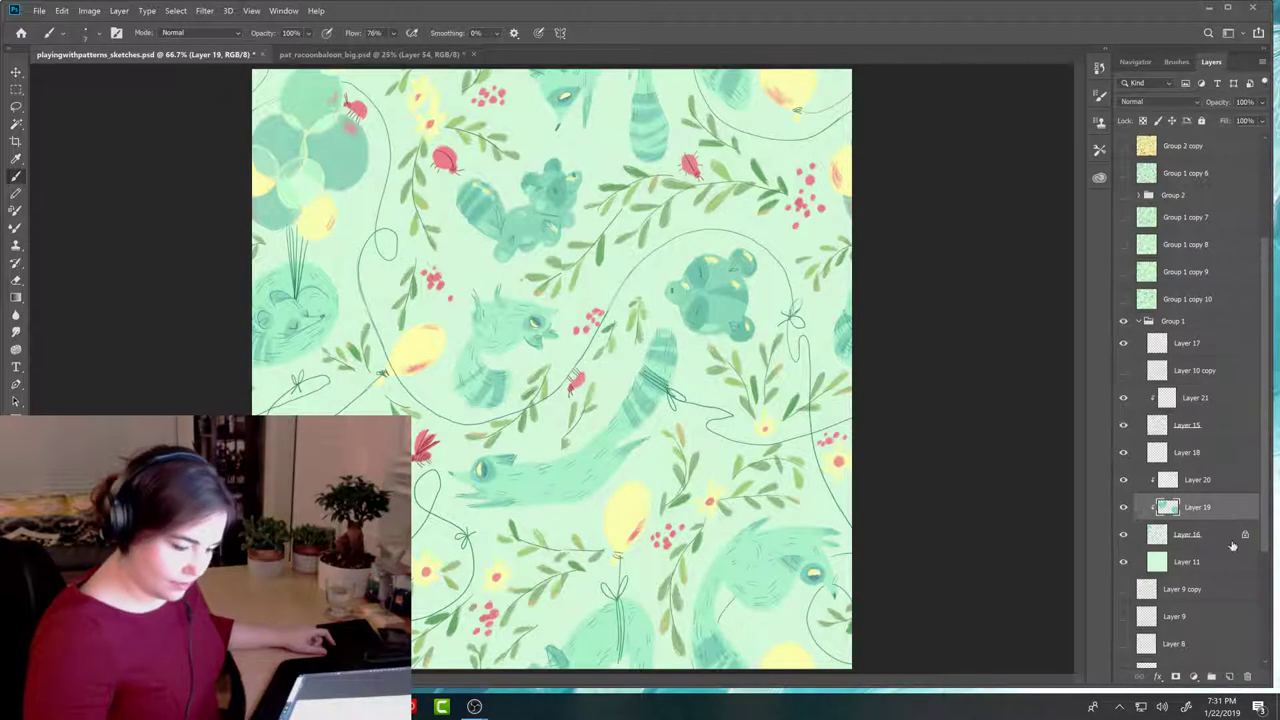
ctrl+click(1168, 510)
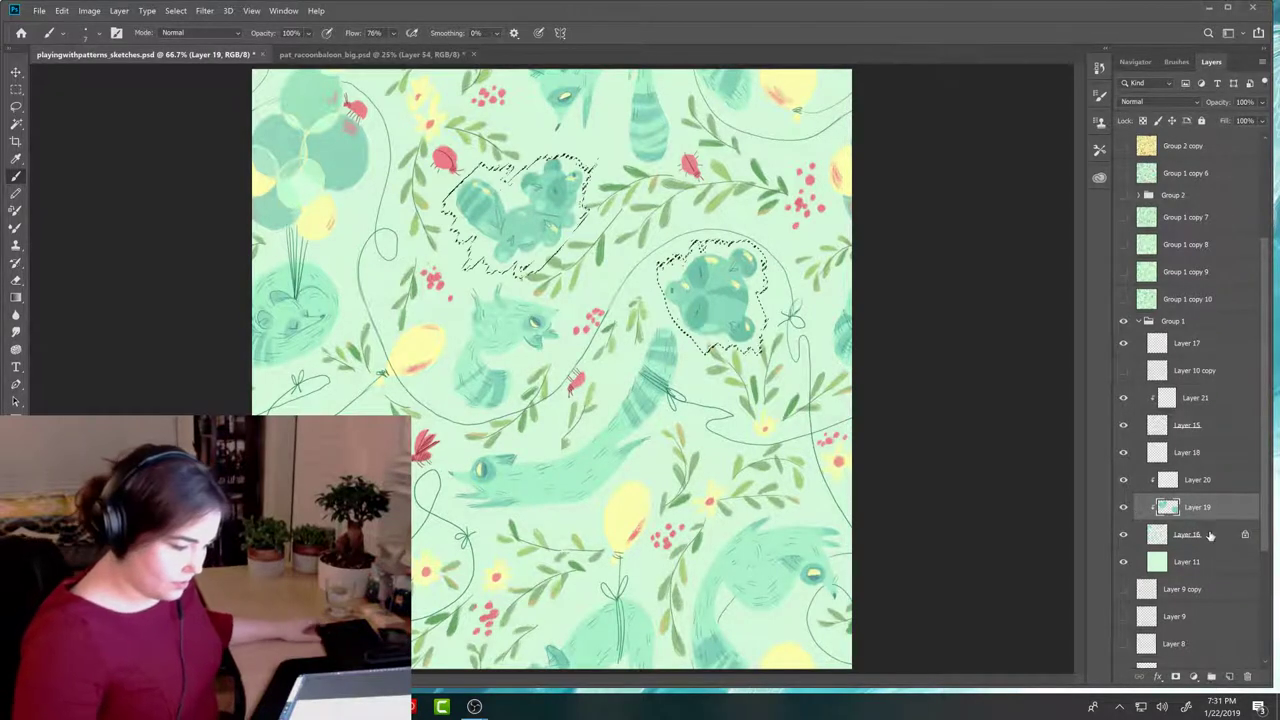
click(1193, 677)
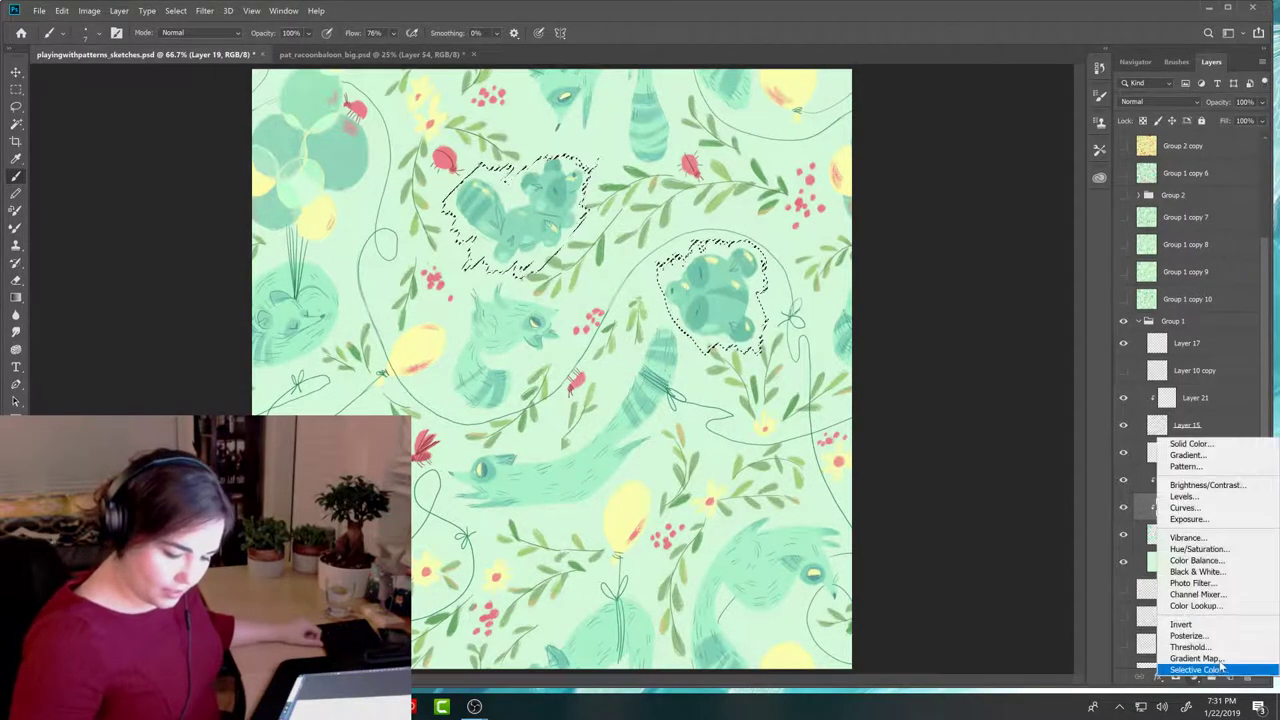
click(1185, 496)
drag(1006, 246, 1051, 248)
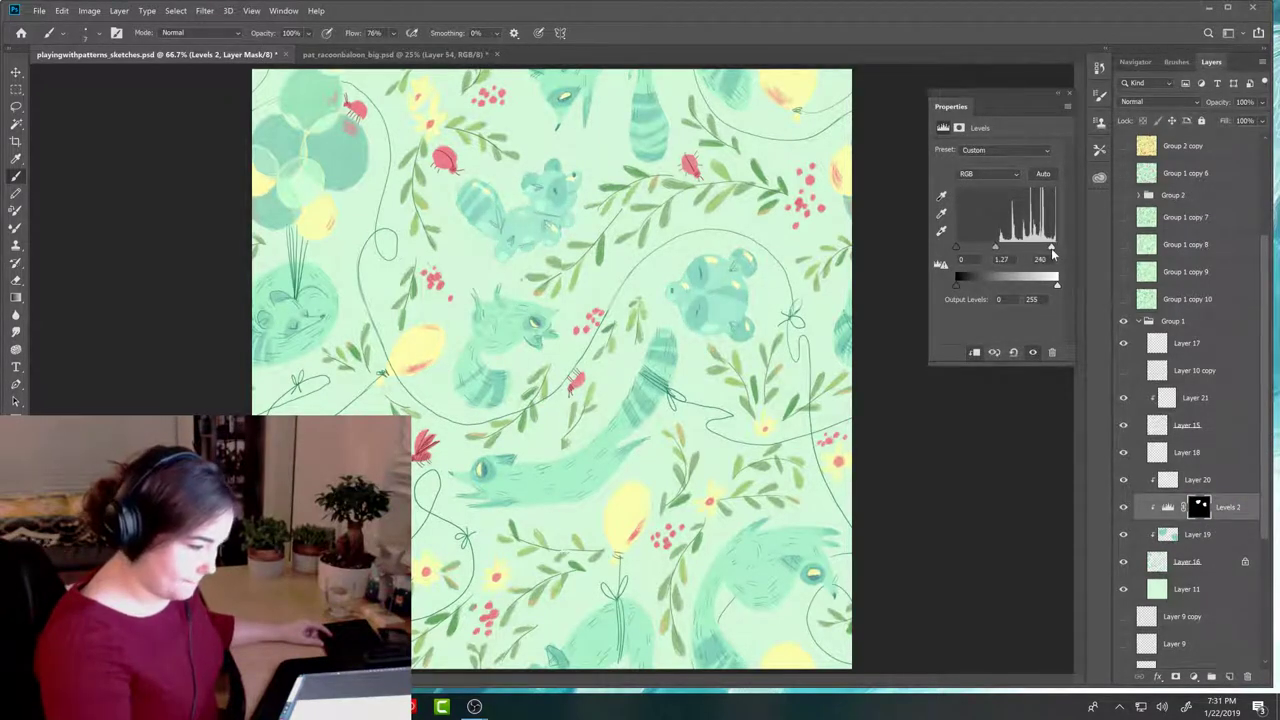
drag(962, 246, 1004, 249)
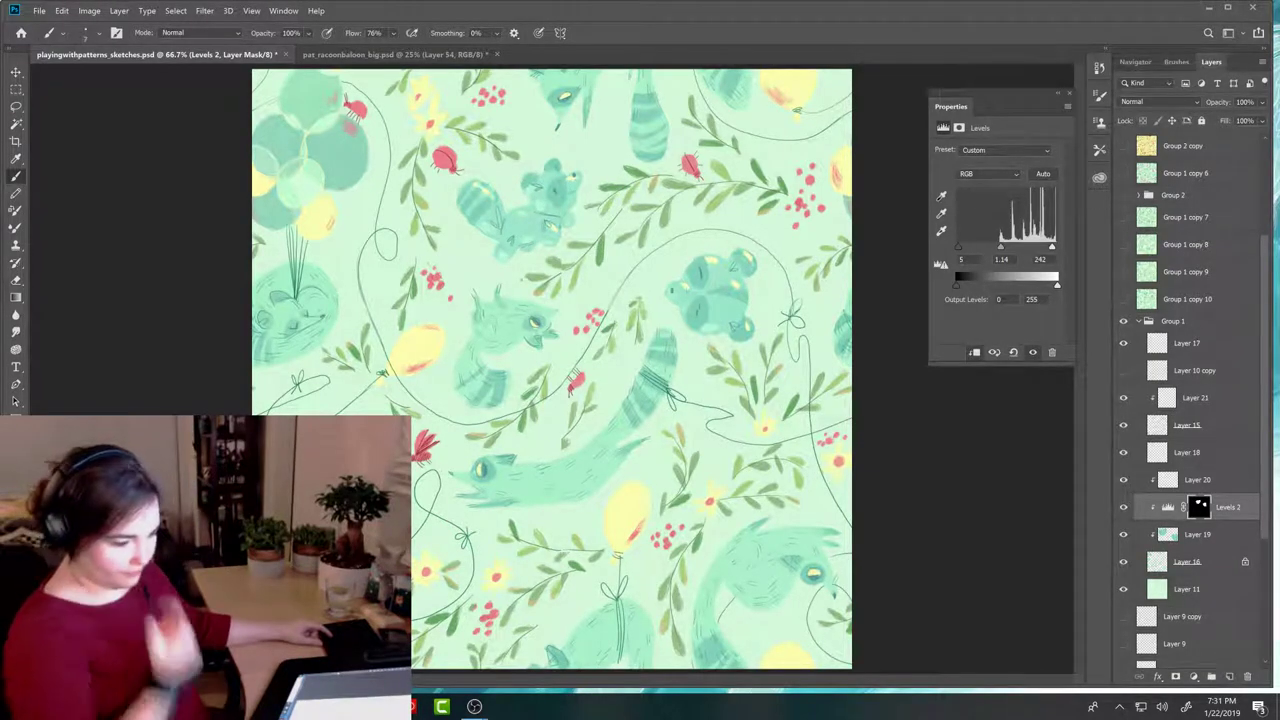
Step: Add a Hue/Saturation adjustment for the same two raccoons above Levels 2, with hue about -19, saturation +9 and lightness +7
key(ctrl+h)
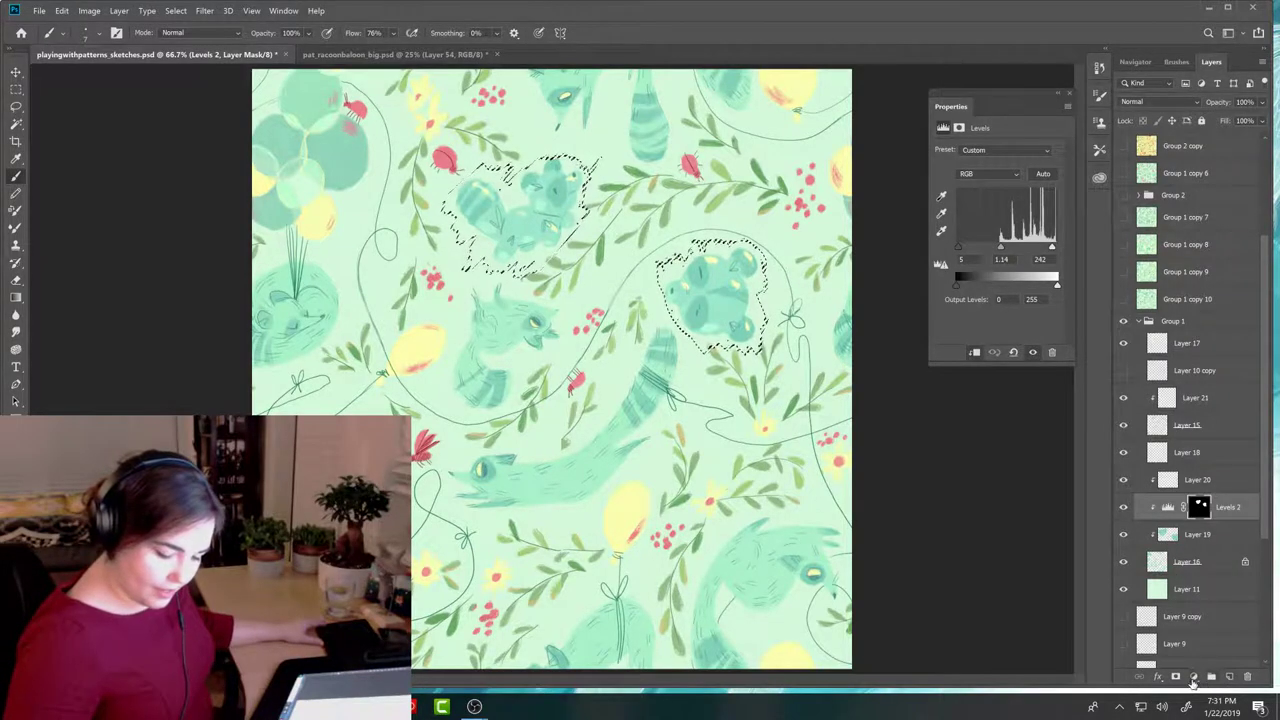
click(1200, 678)
click(1198, 549)
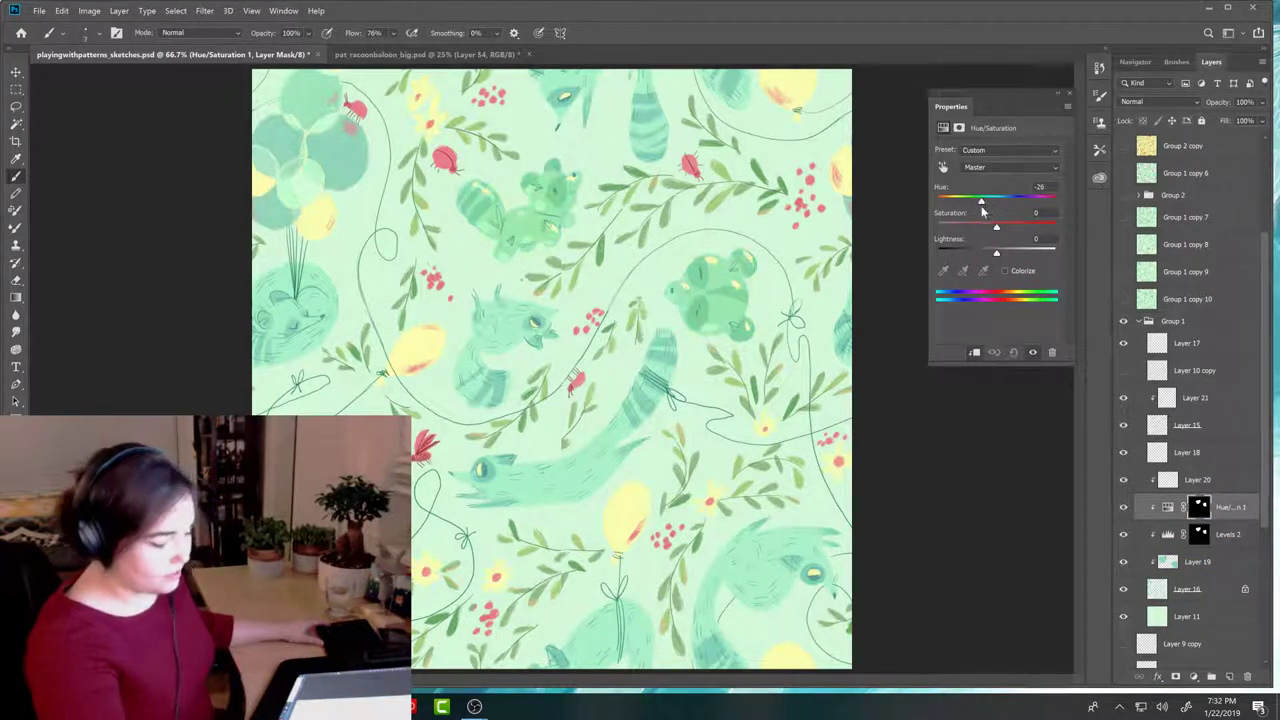
drag(1003, 206, 1001, 252)
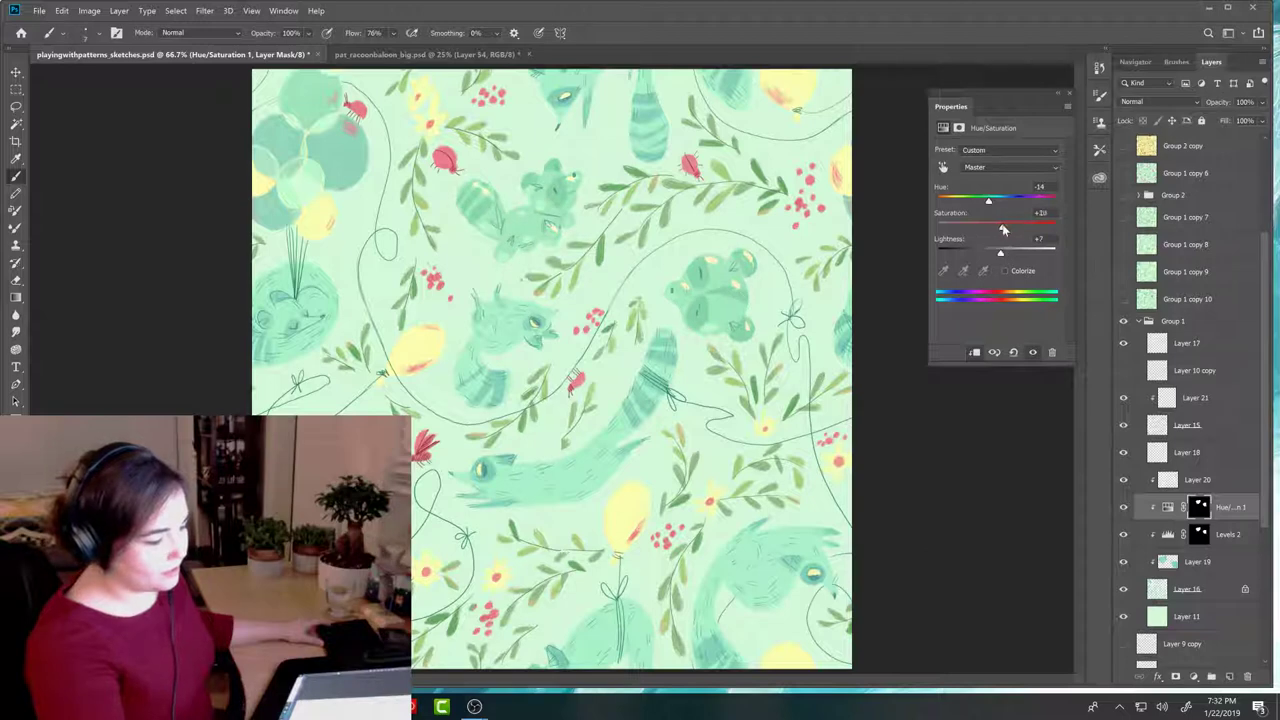
mouse_move(989, 202)
mouse_down()
mouse_move(932, 213)
mouse_move(985, 207)
mouse_up()
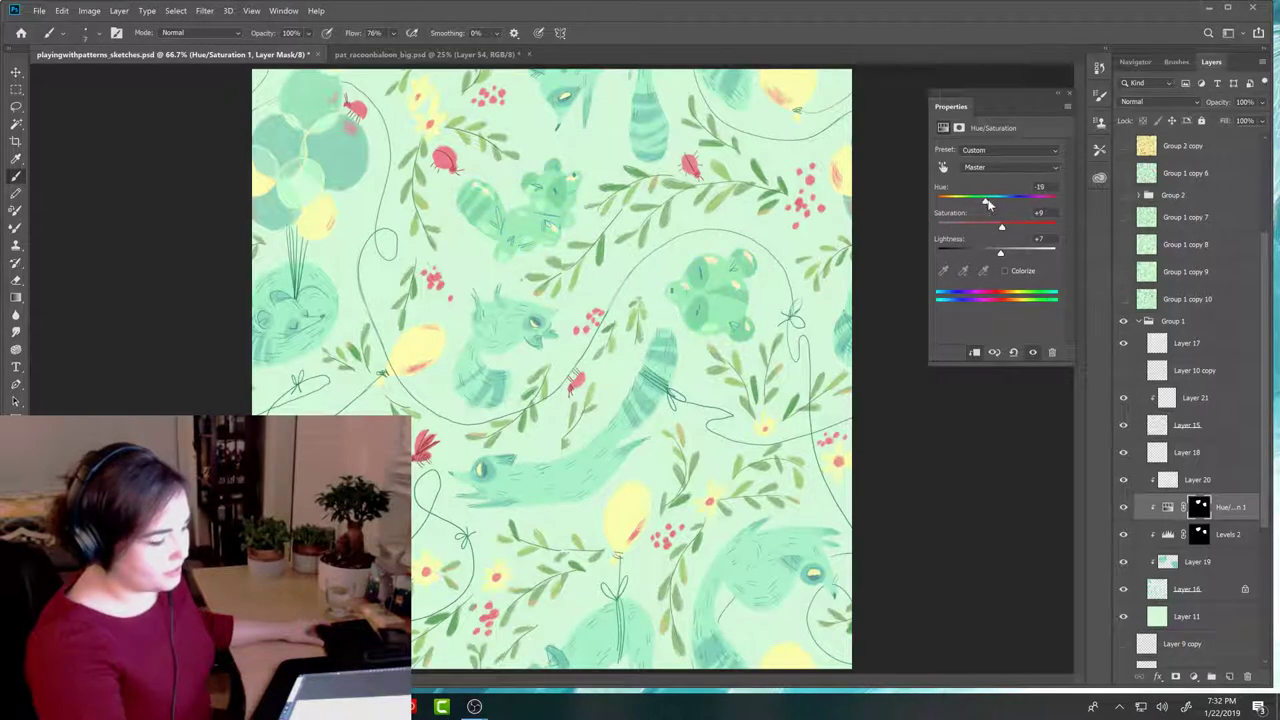
click(1090, 303)
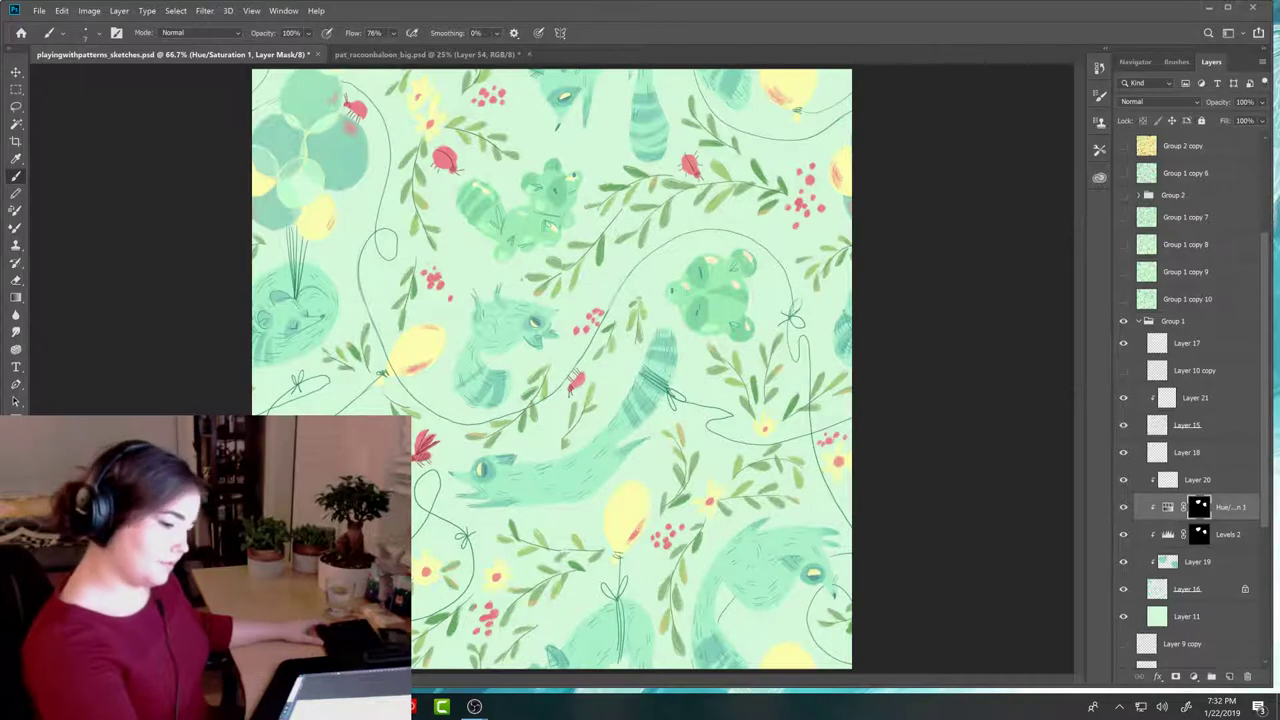
Step: Compare the two raccoons with and without the Hue/Saturation and Levels adjustments, and against the repeat in pat_racoonbaloon_big.psd
click(1123, 512)
click(1126, 512)
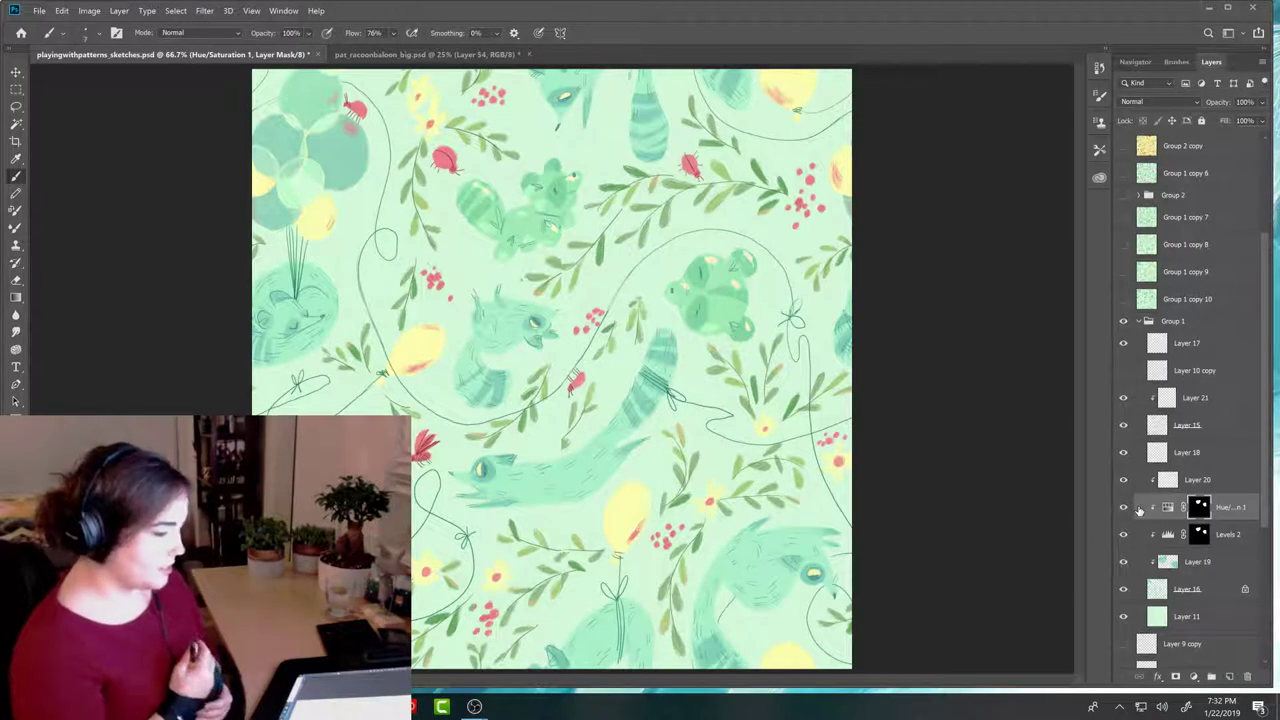
click(1124, 508)
click(1124, 536)
click(1123, 536)
click(1124, 536)
click(1124, 536)
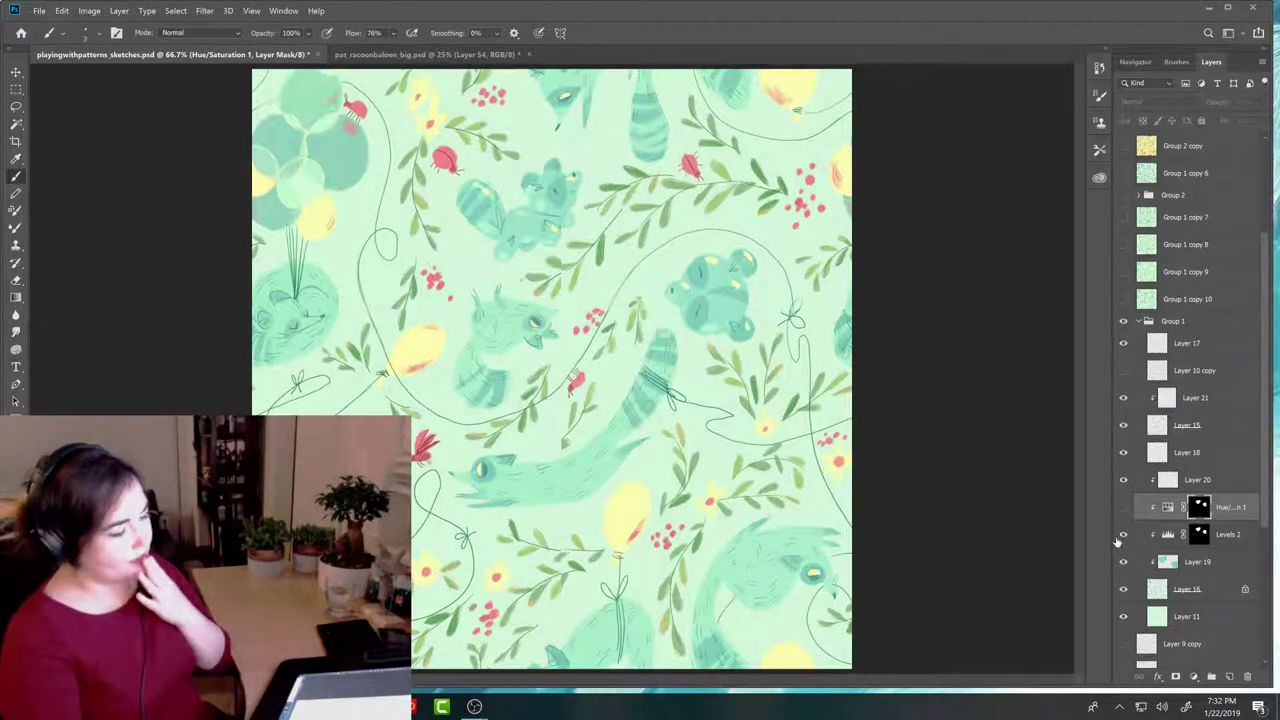
click(428, 56)
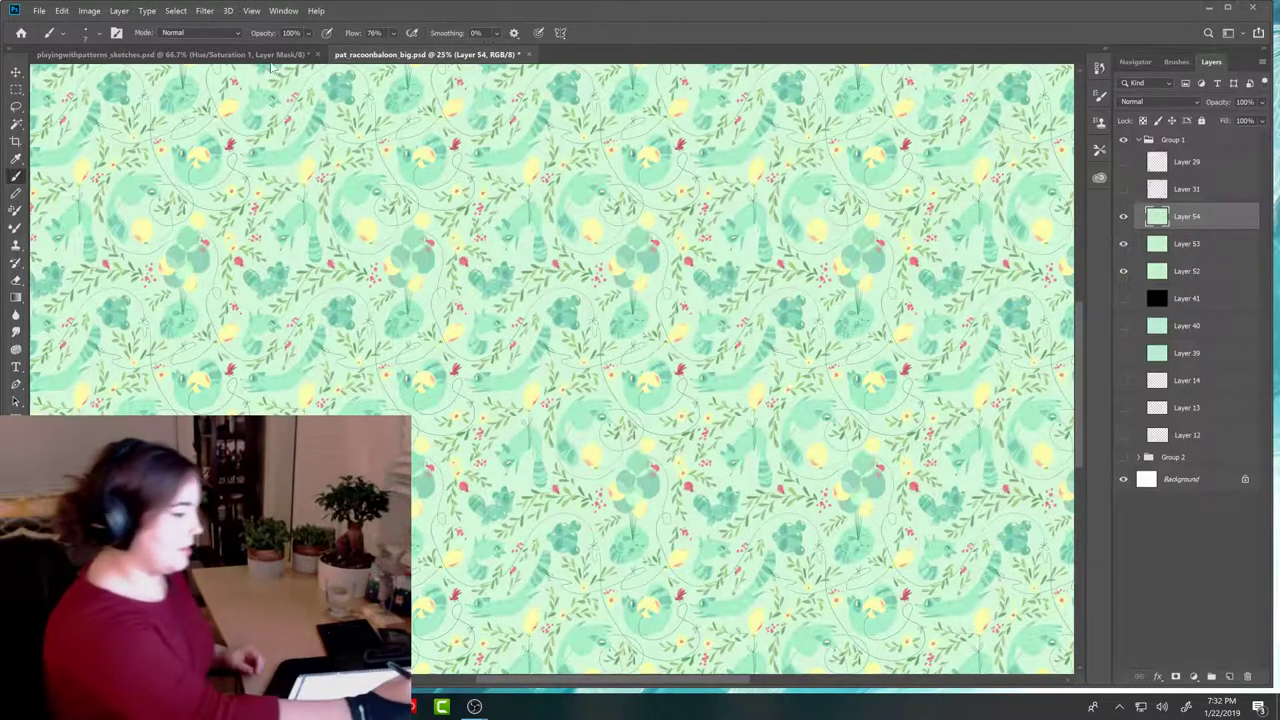
key(ctrl+Tab)
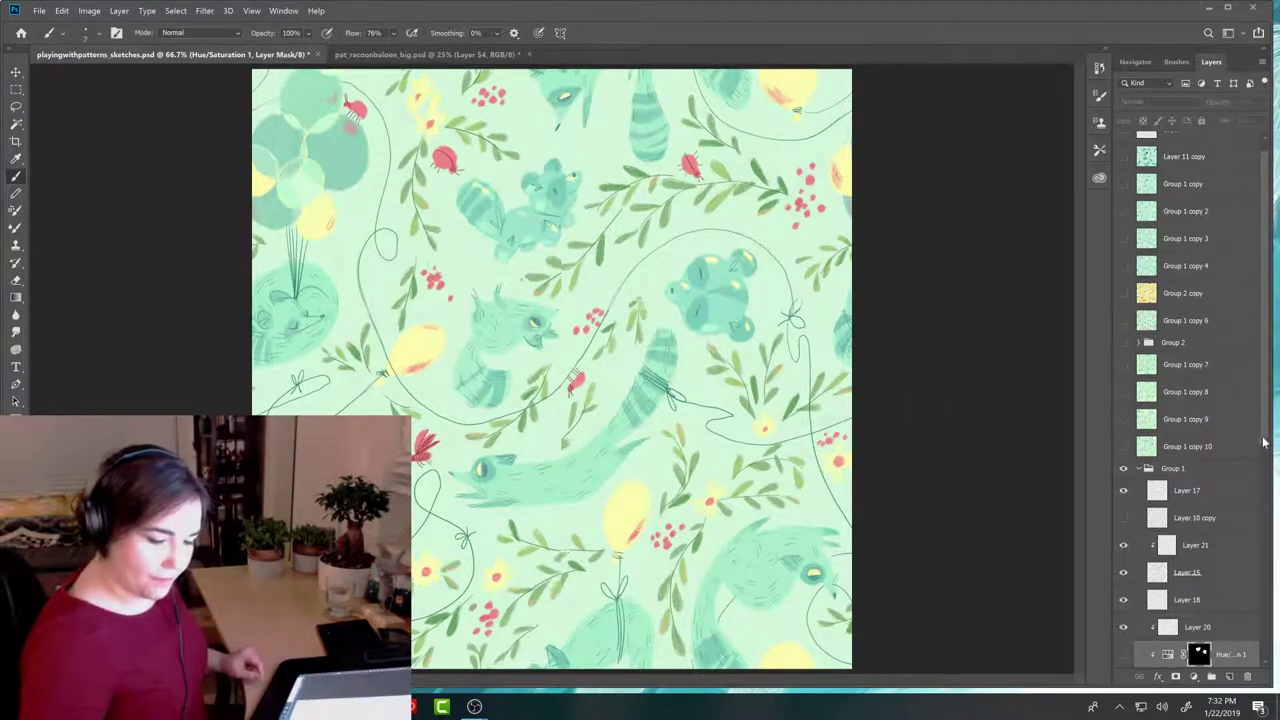
Step: Delete the Hue/Saturation 1 and Levels 2 adjustment layers above Layer 19, together with their masks
scroll(1263, 441, down, 3)
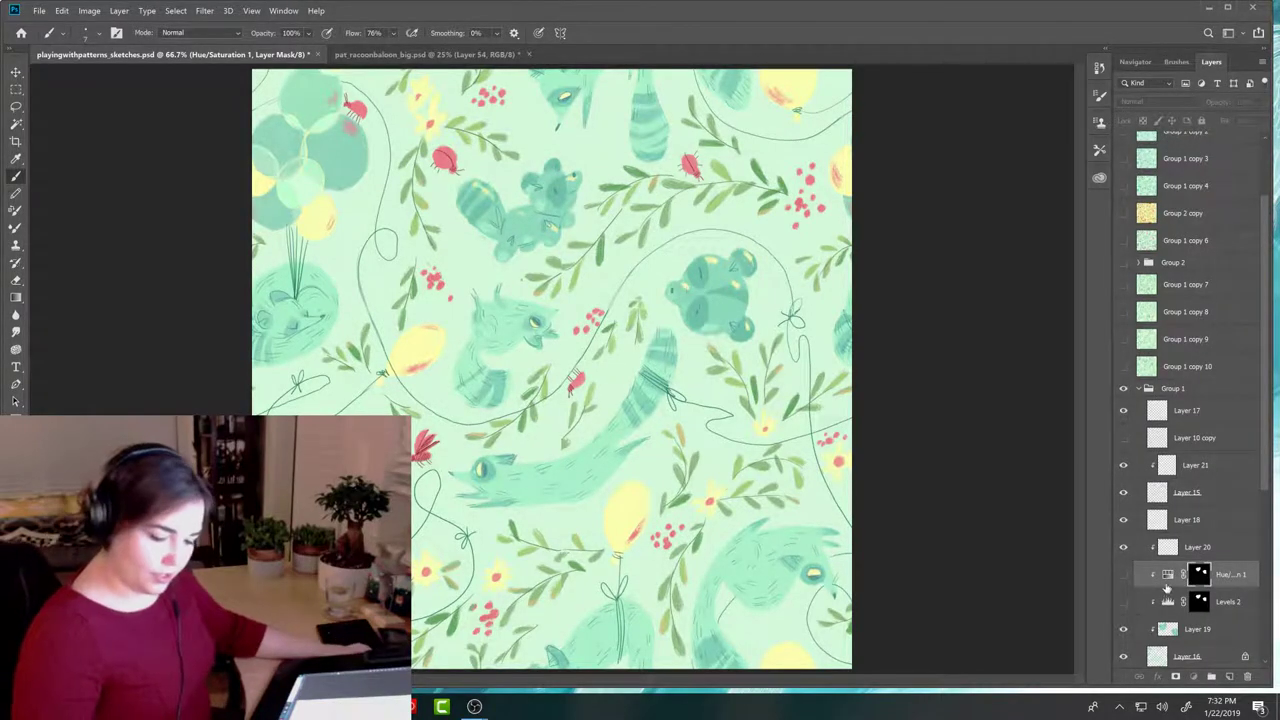
drag(1234, 578, 1248, 677)
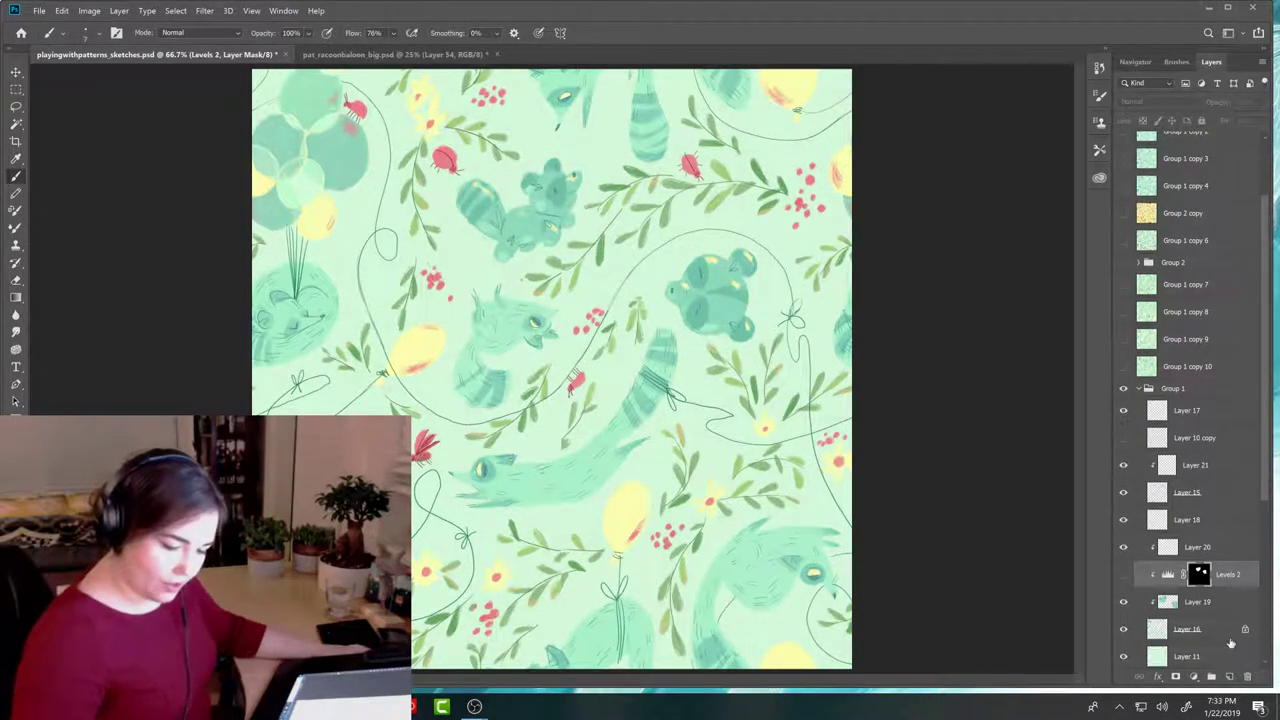
click(1248, 677)
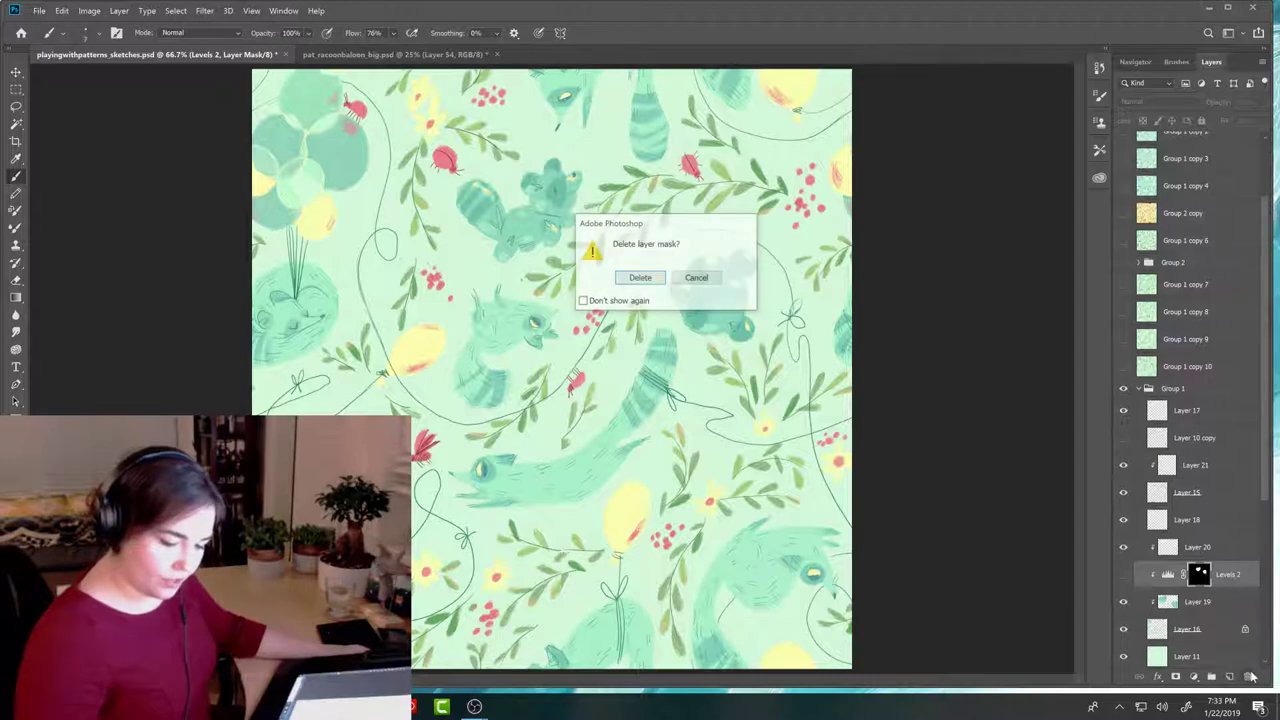
click(699, 277)
drag(1190, 575, 1248, 677)
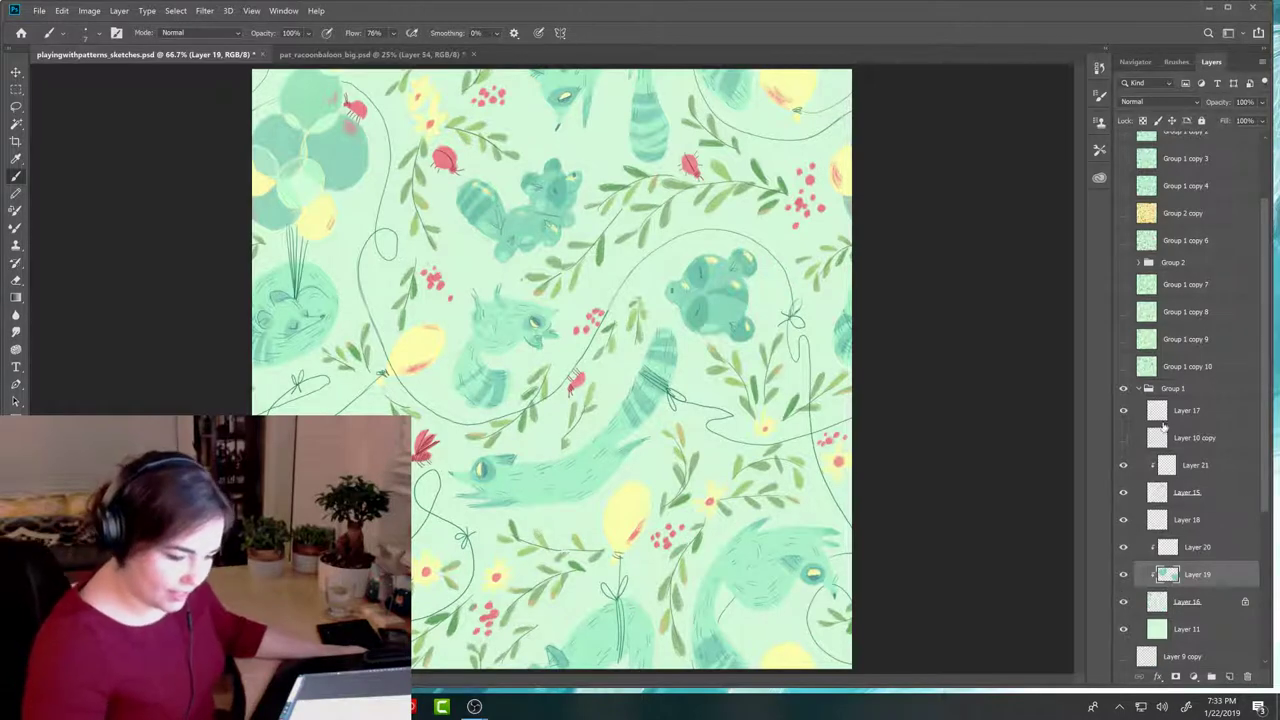
Step: Select Layer 20 and choose a size 90 brush preset with 100% flow
click(1170, 550)
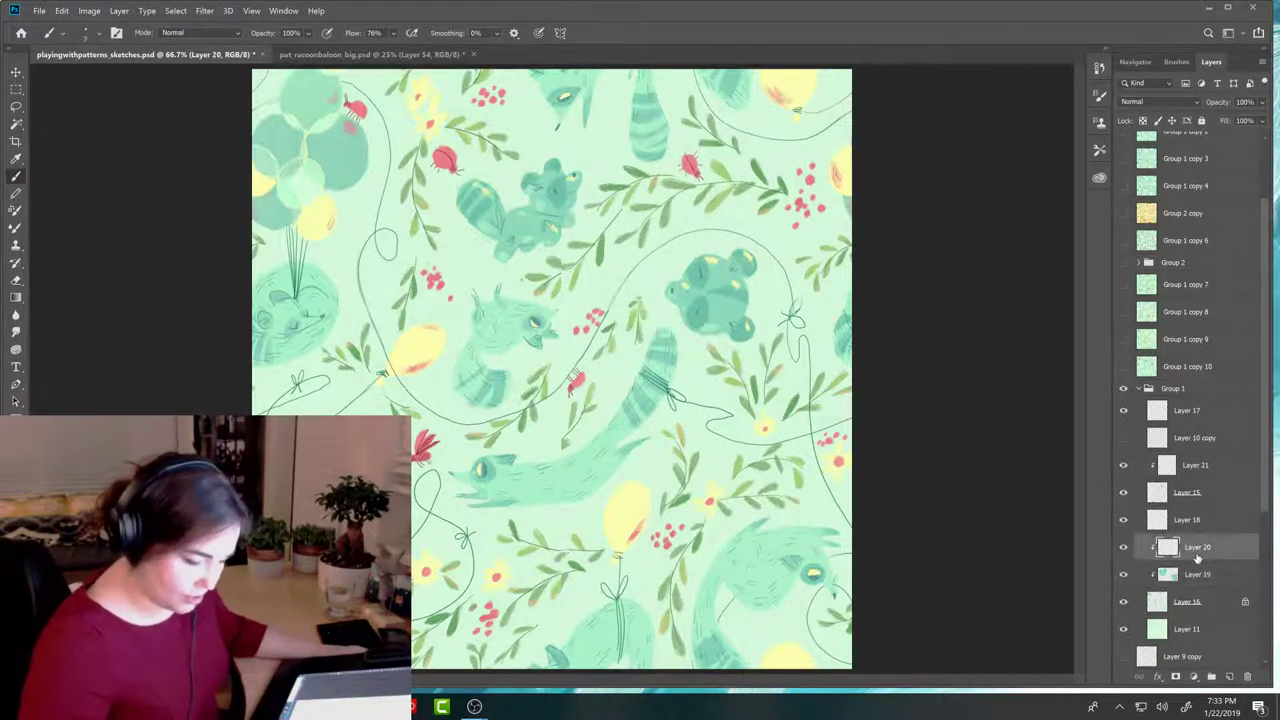
key(F5)
click(1181, 172)
click(1212, 62)
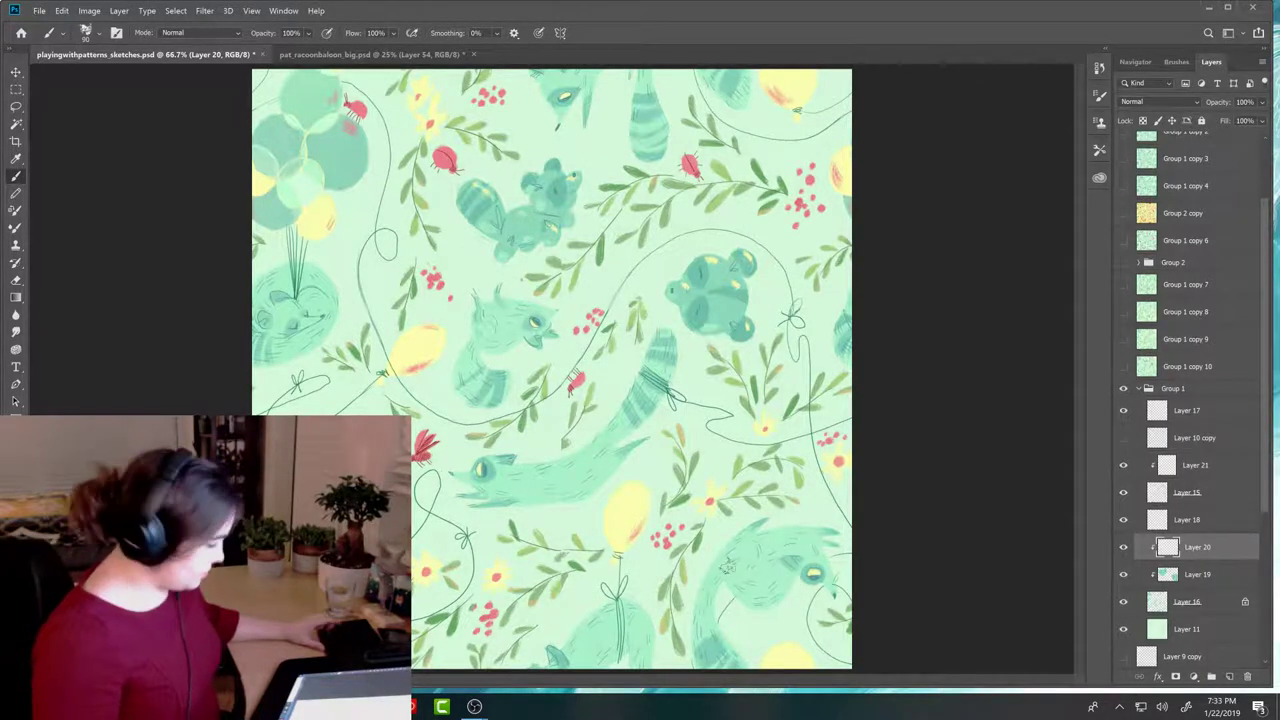
Step: Switch to full-screen view with the menu bar, select Layer 18 and choose the fine brush preset with 76% flow
key(f)
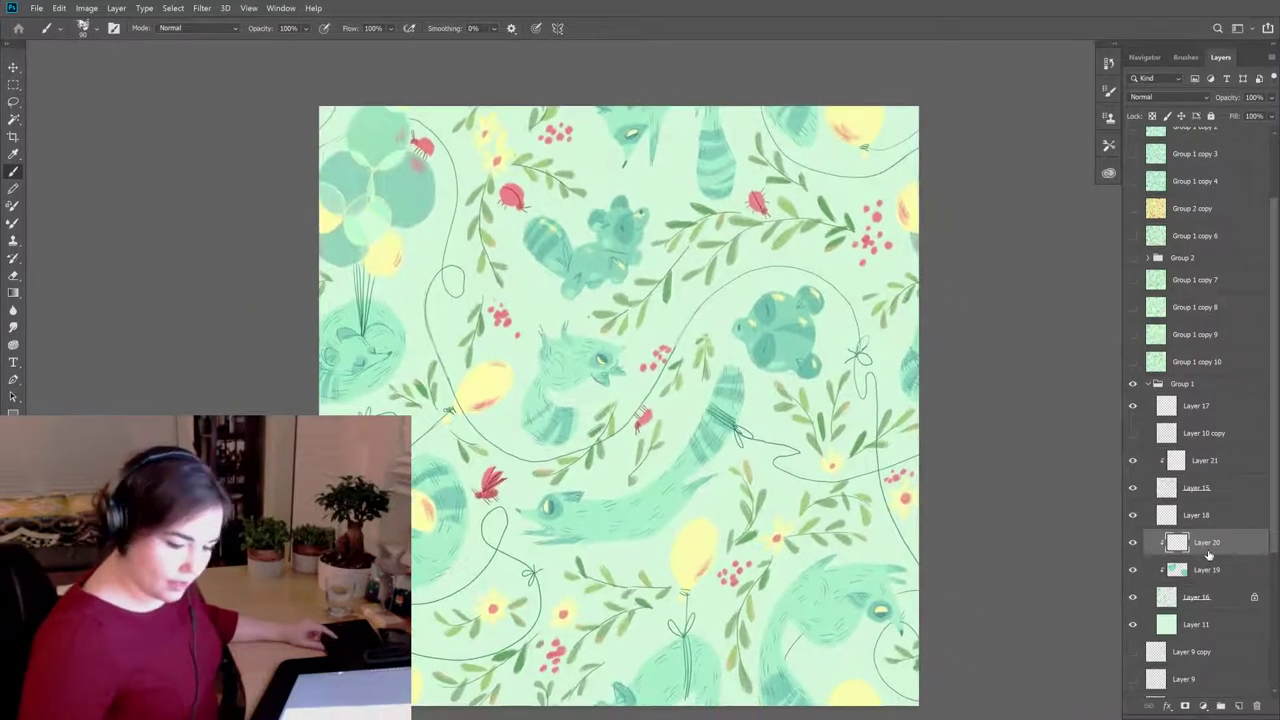
click(1175, 516)
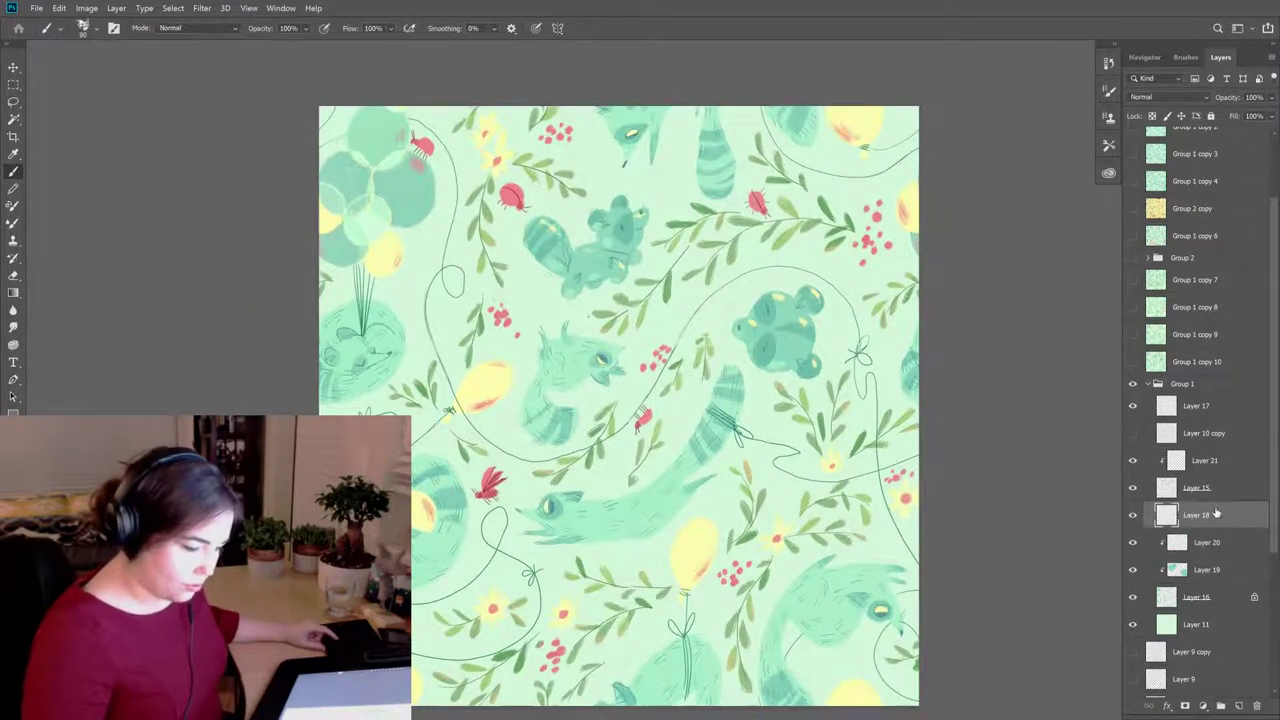
click(1187, 57)
click(1190, 168)
click(1224, 58)
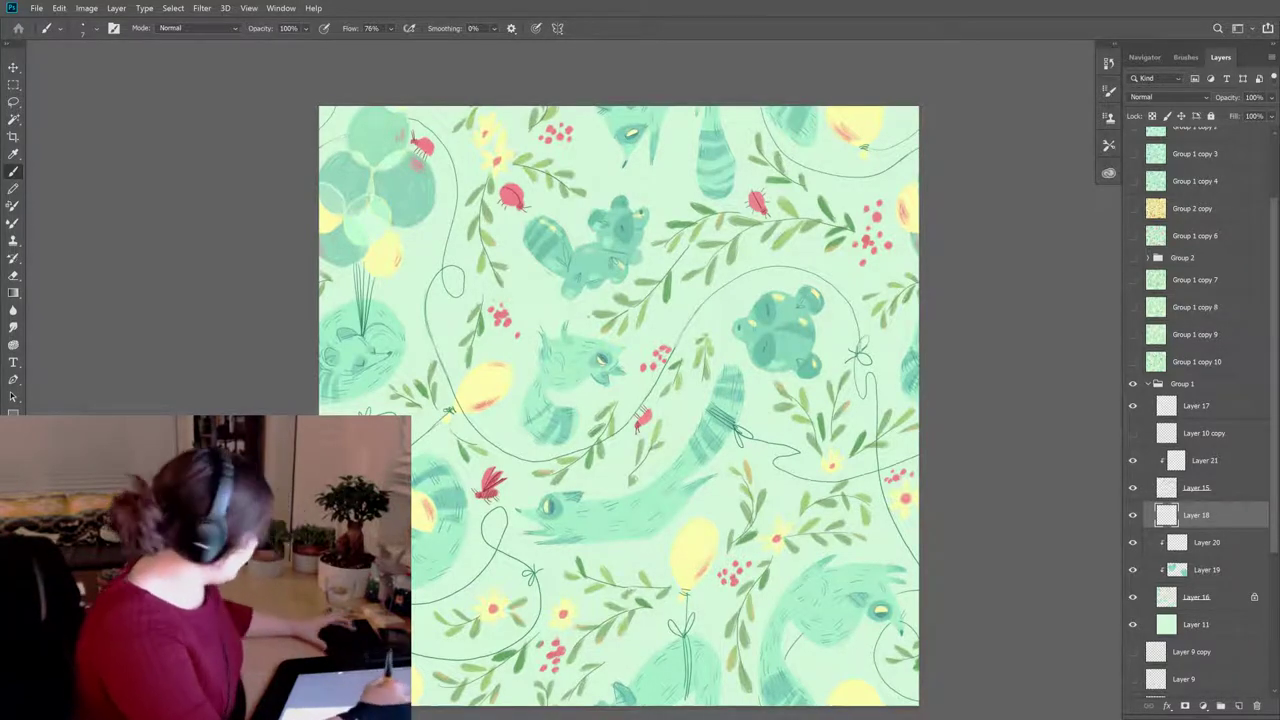
Step: Add fine line details to the tile on Layer 18, alternating thin brush strokes with eraser corrections
key(e)
key(b)
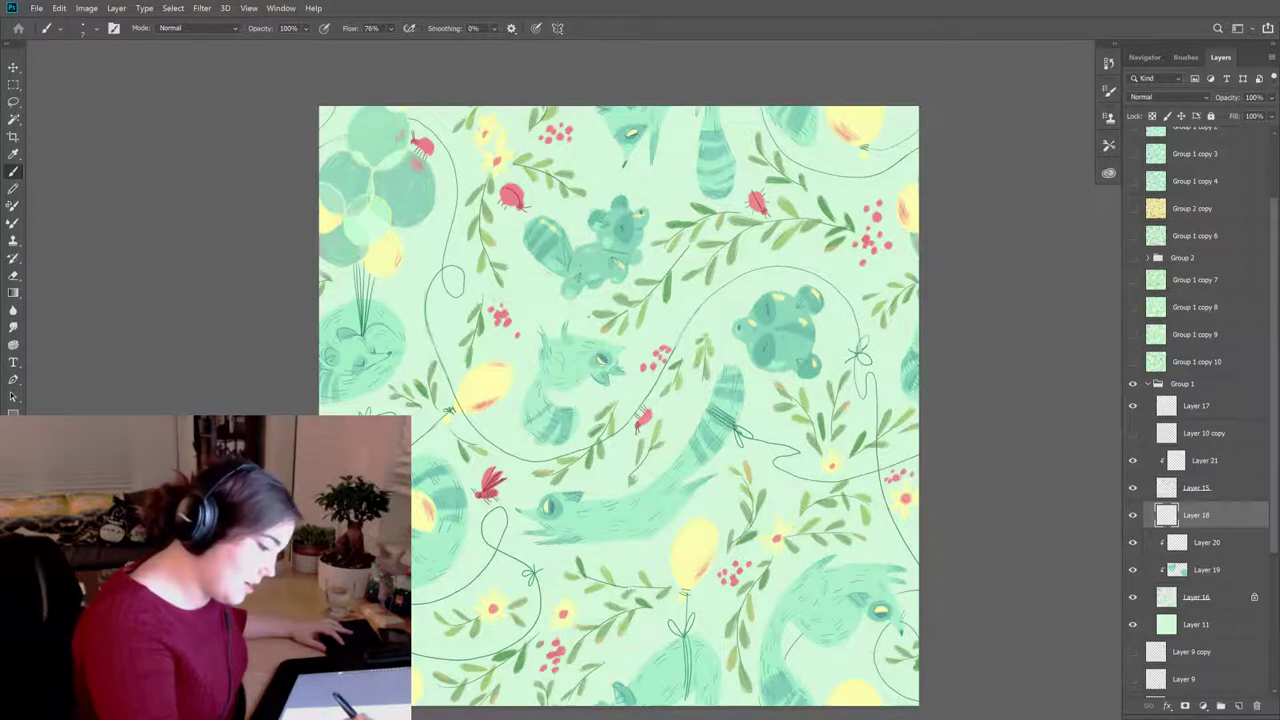
key(e)
key(b)
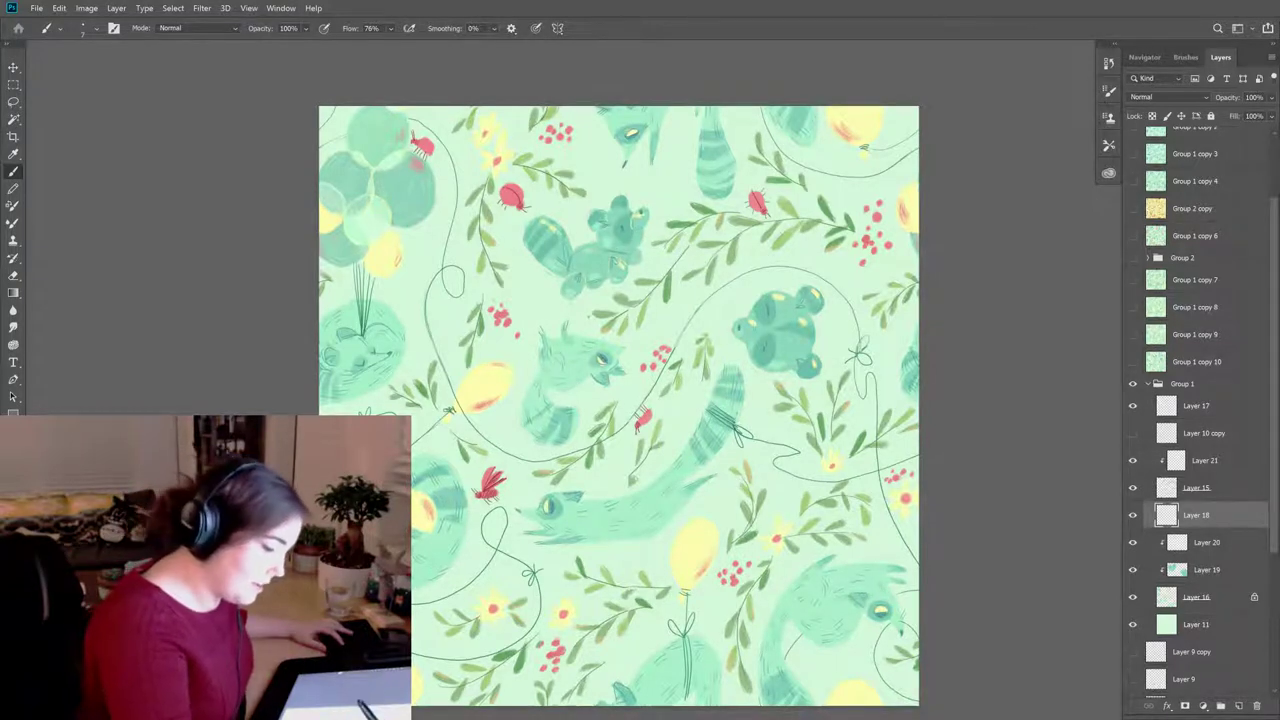
key(e)
key(b)
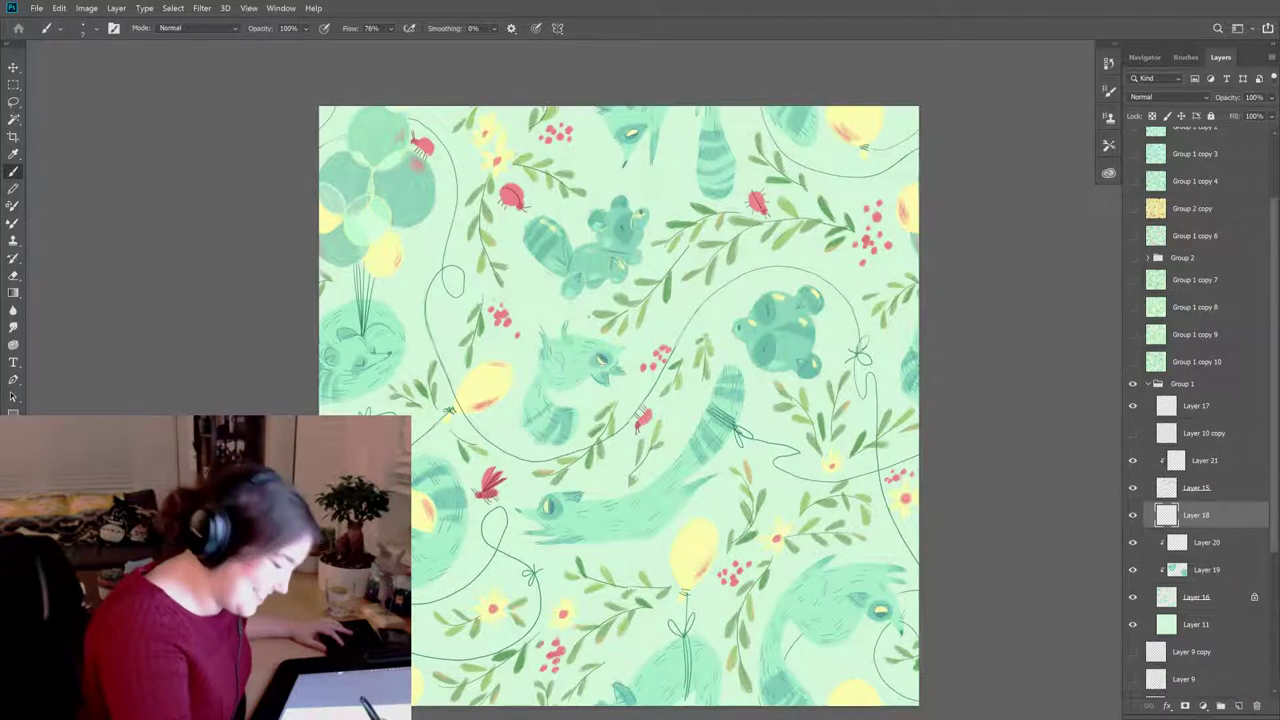
key(e)
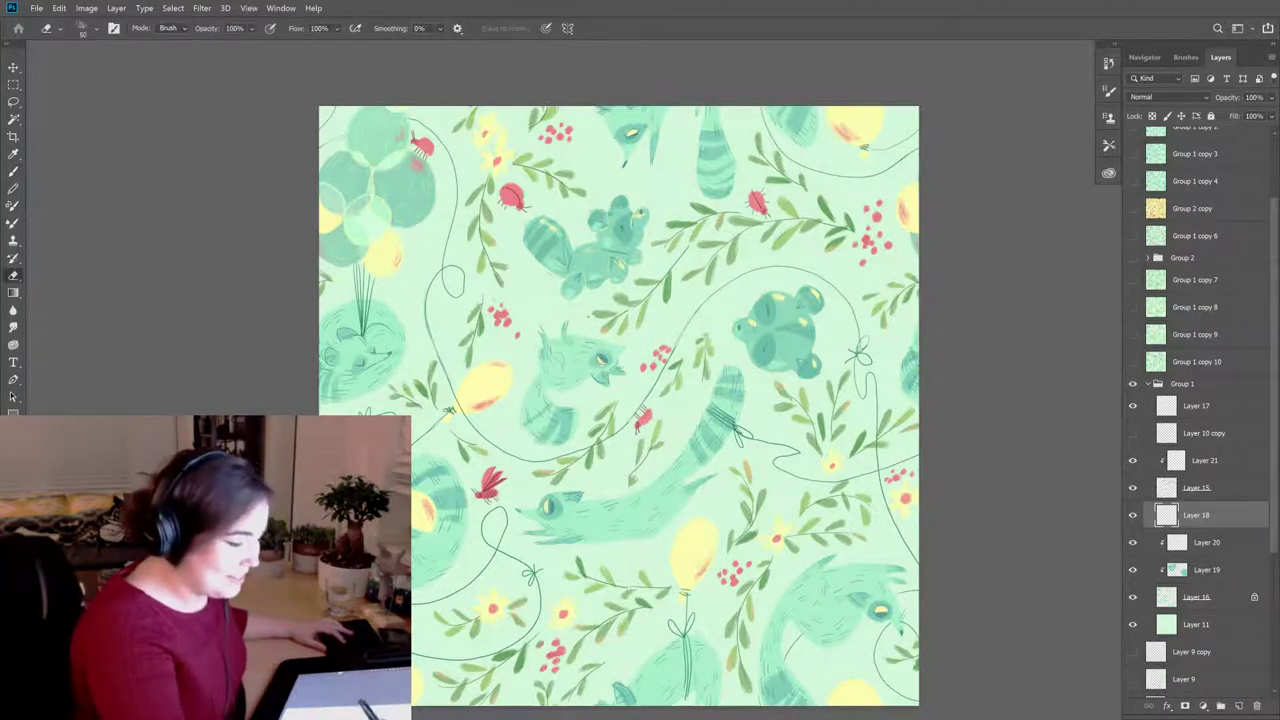
key(b)
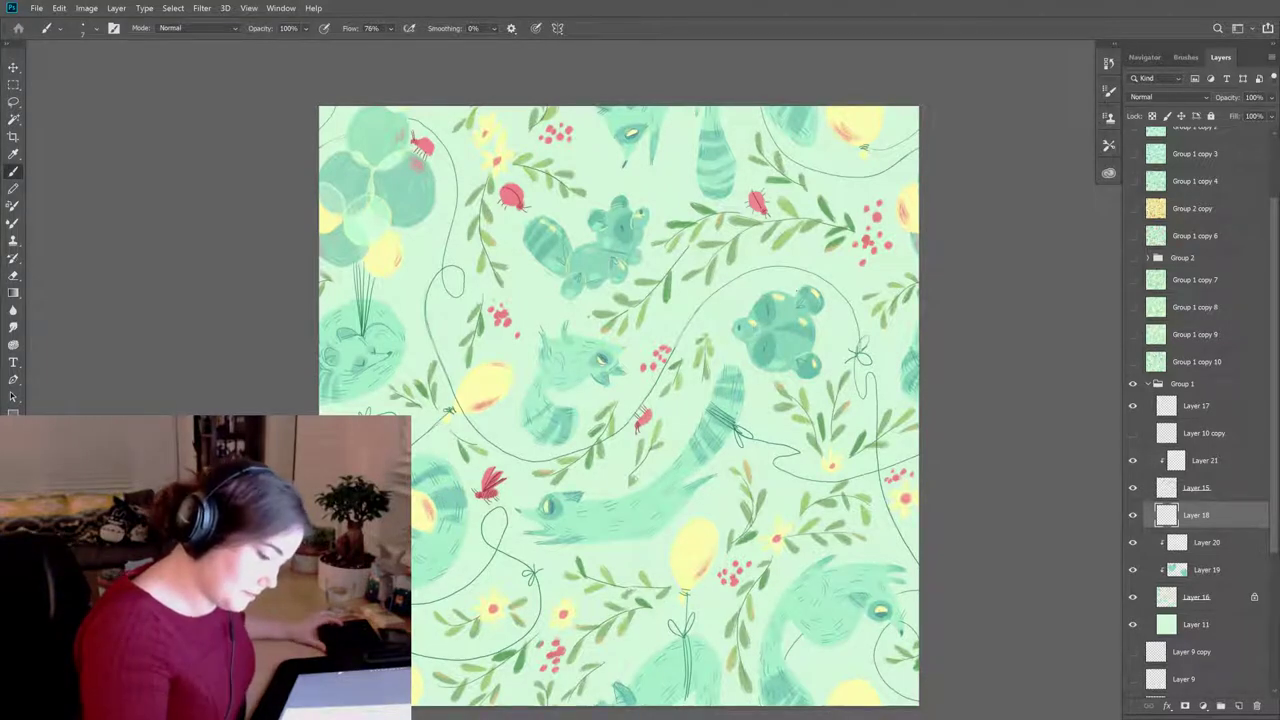
Step: Continue refining the line details on Layer 18 with the fine brush at 76% flow, cleaning up strokes with the eraser
drag(618, 405, 660, 392)
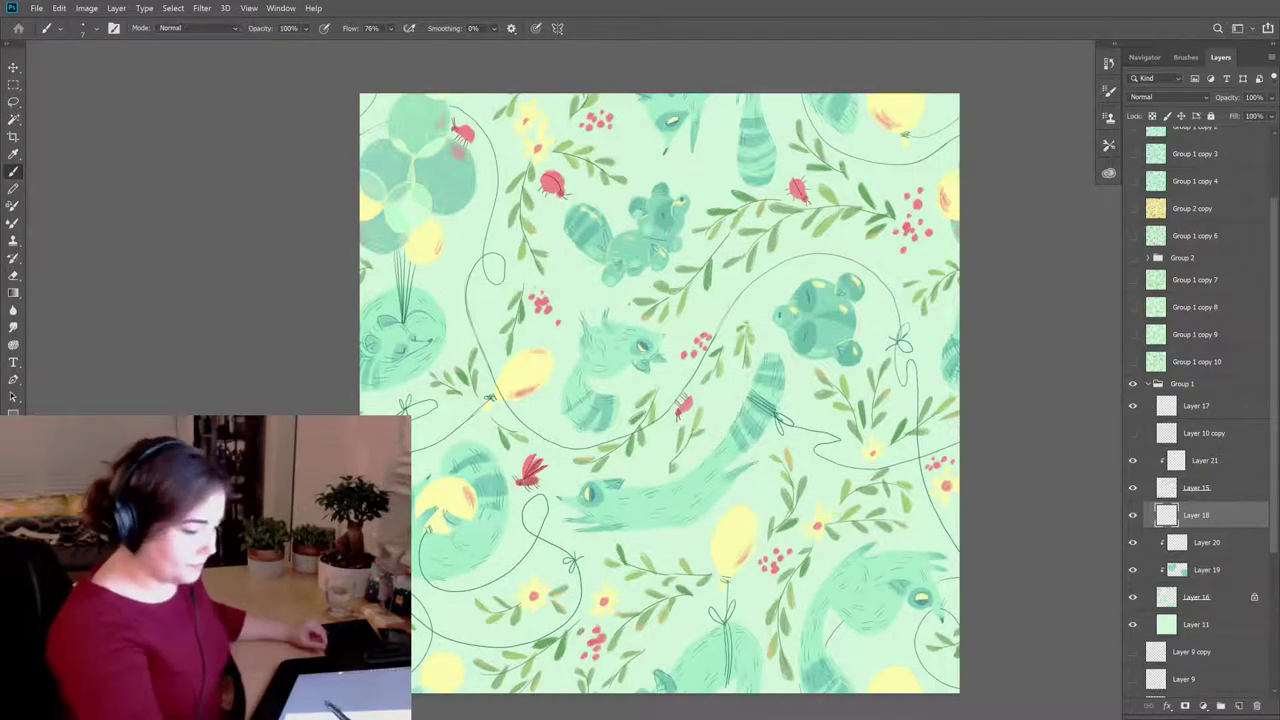
drag(830, 612, 785, 626)
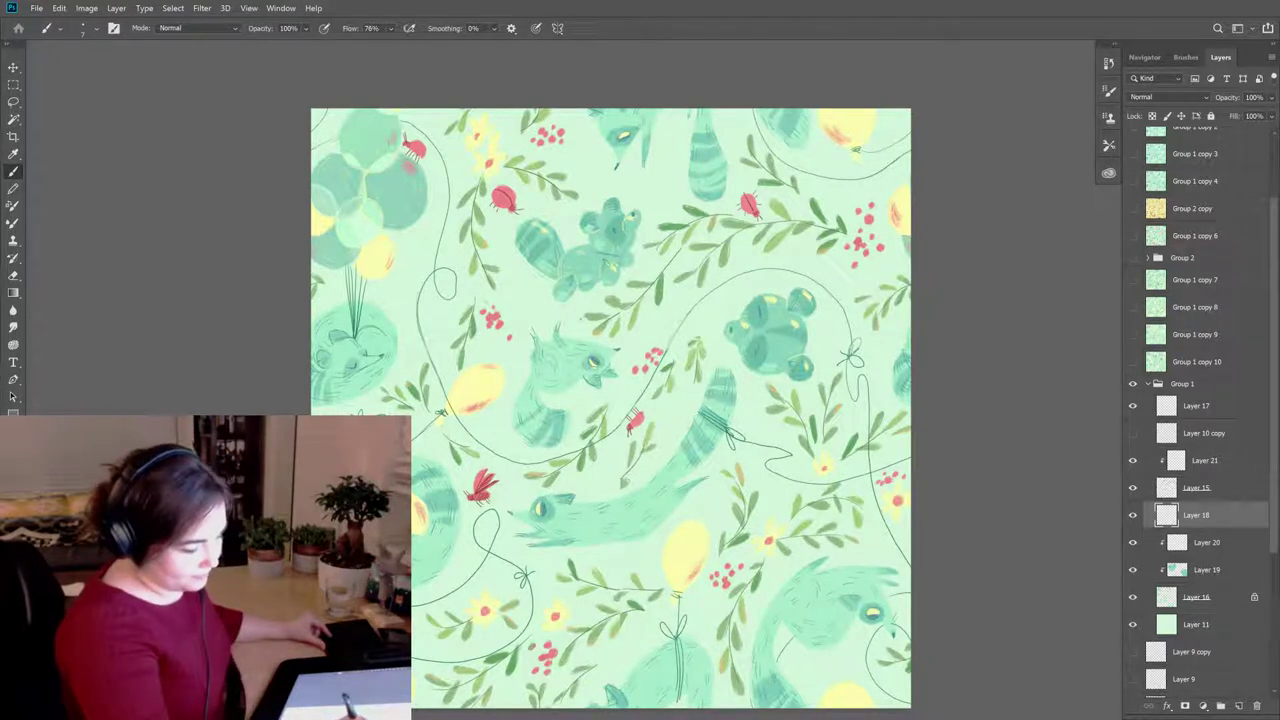
key(e)
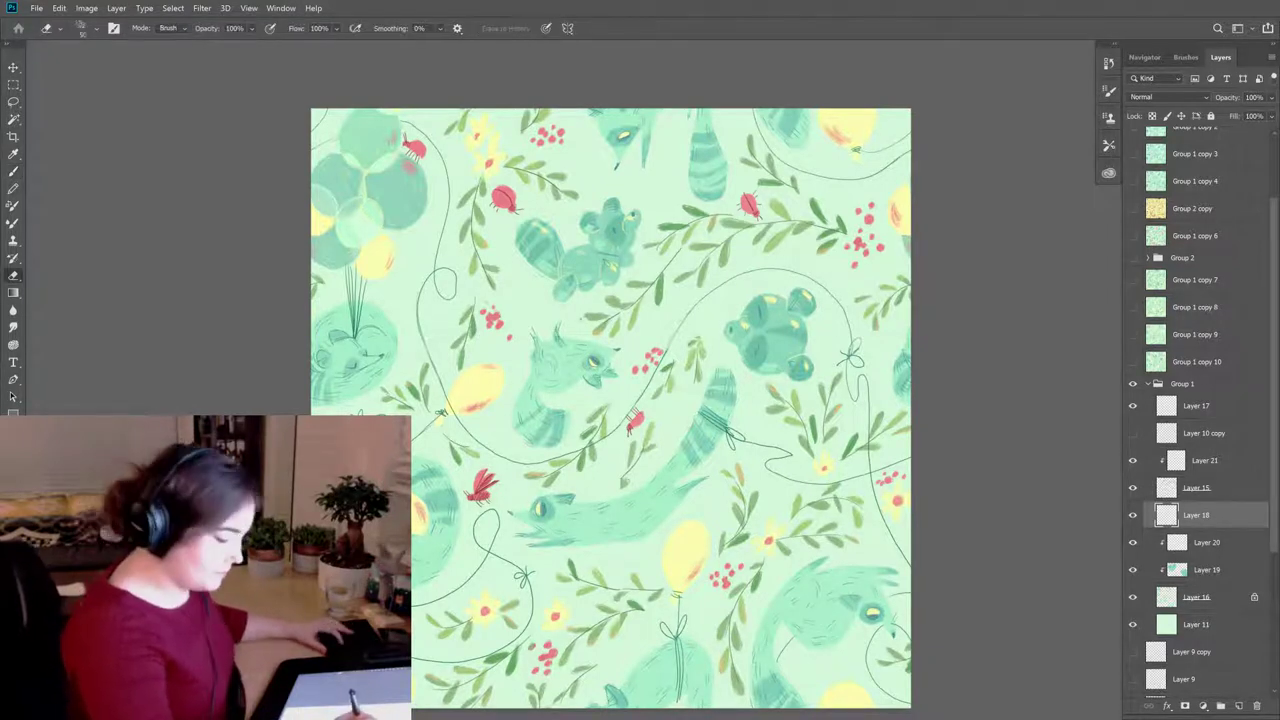
key(b)
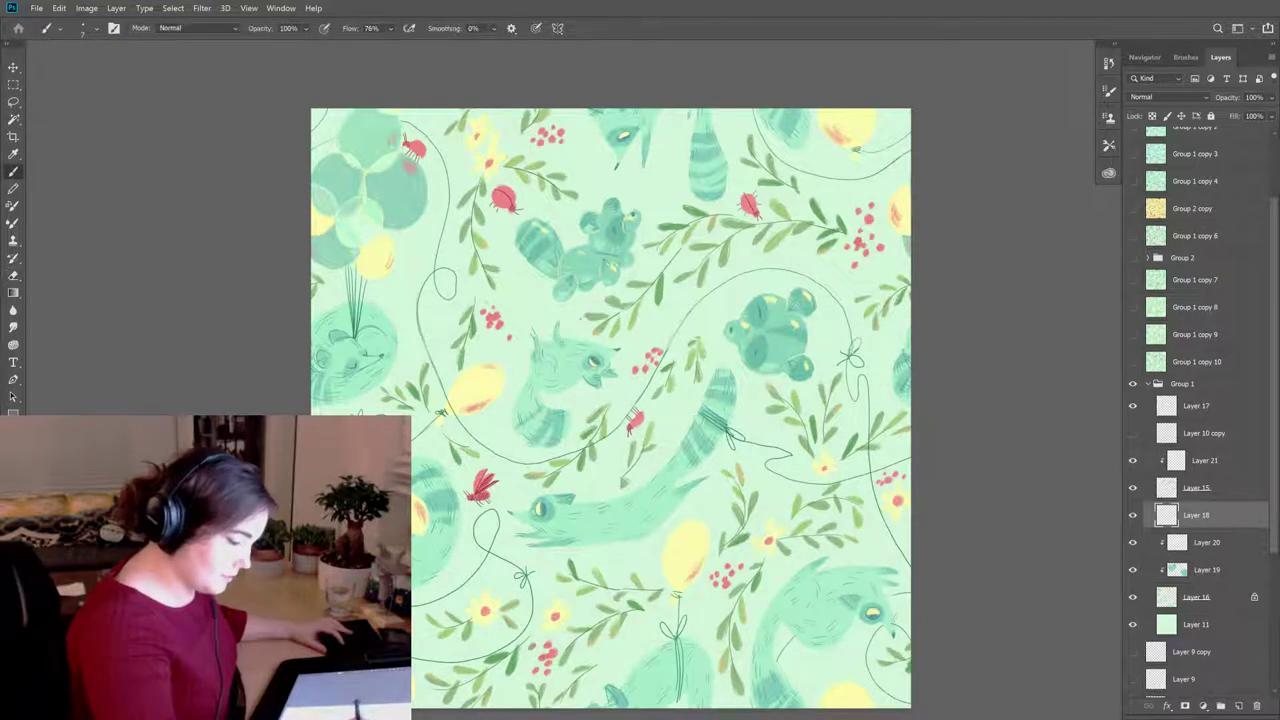
key(e)
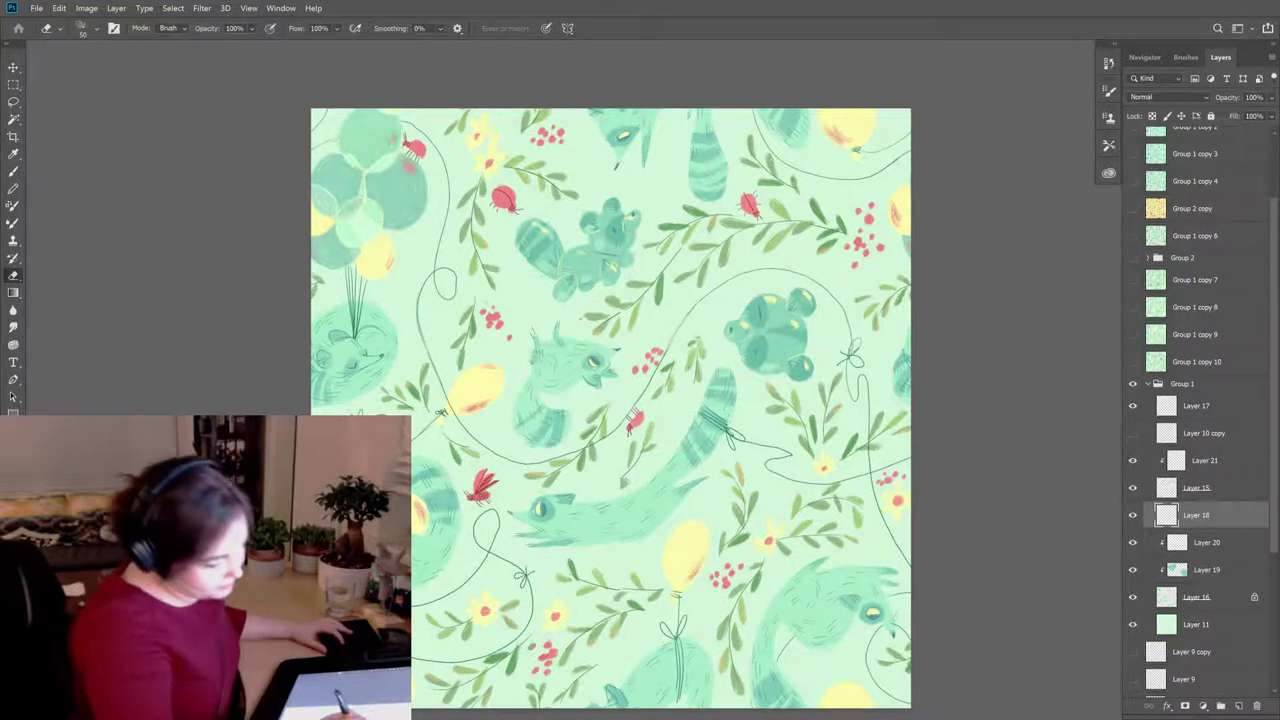
key(b)
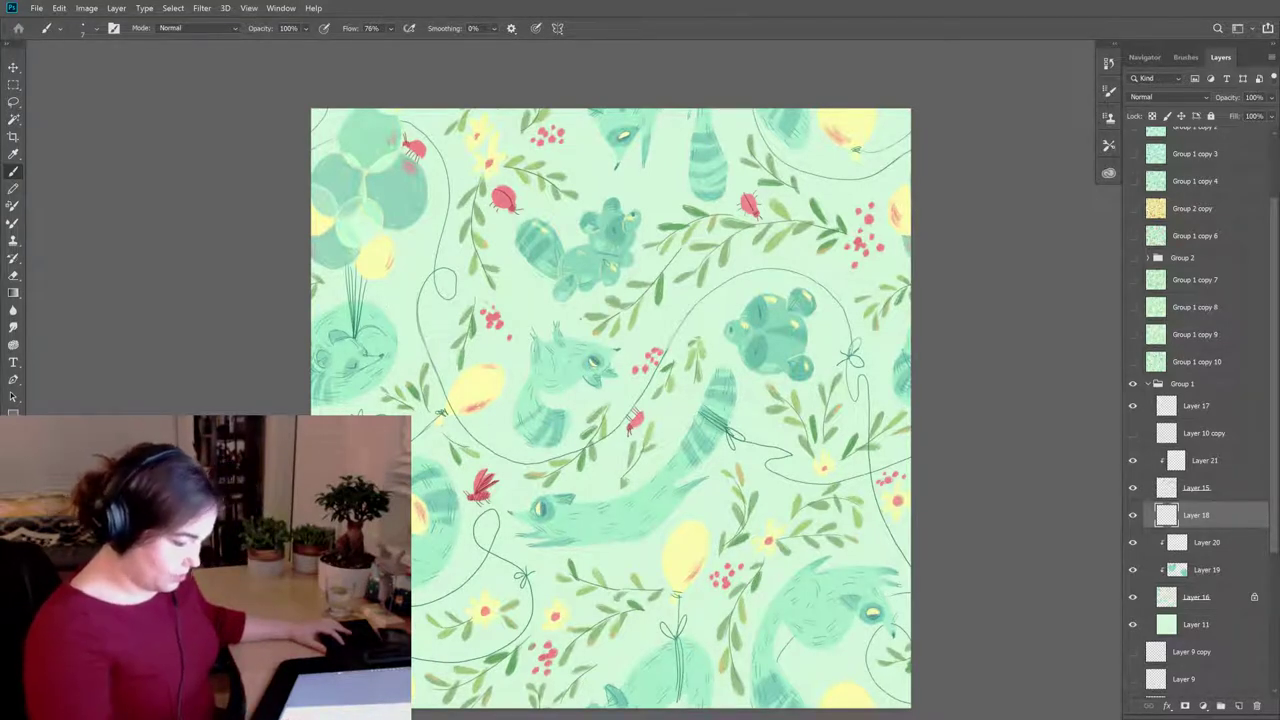
Step: Check Layer 16, then return to Layer 18 and touch up its remaining fine lines with the brush and eraser
click(1228, 597)
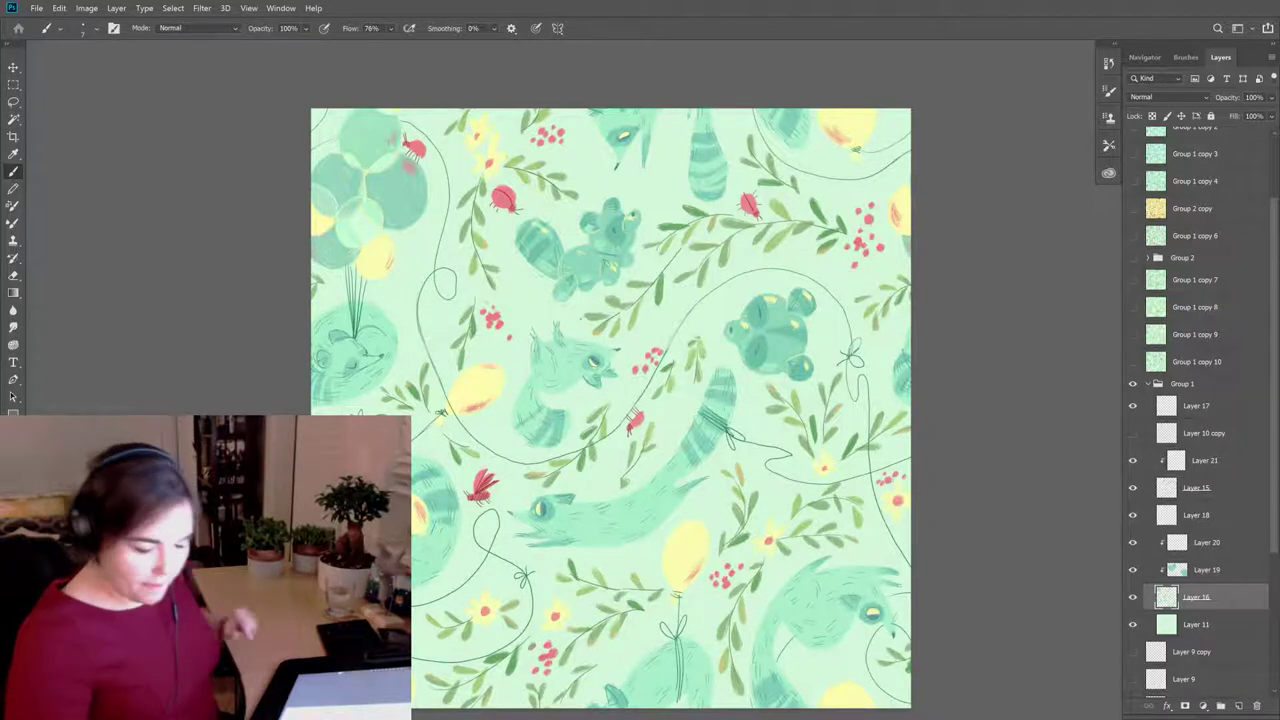
click(1166, 515)
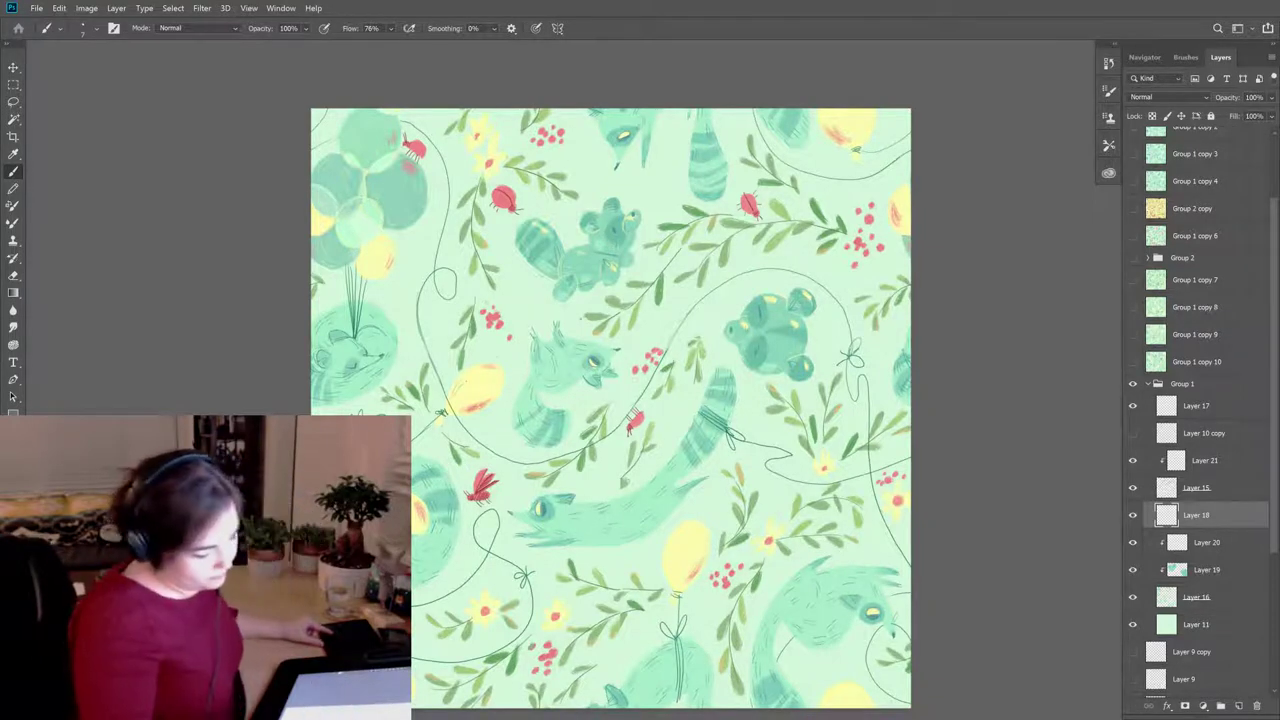
key(e)
key(b)
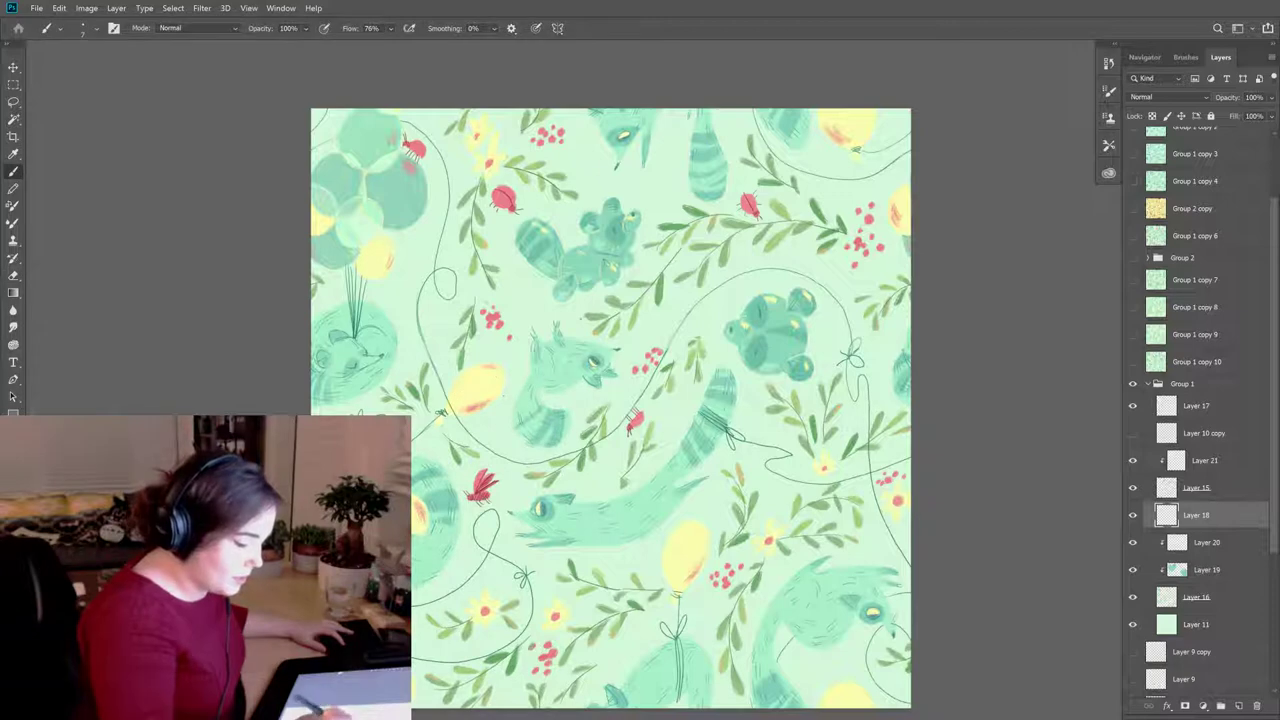
key(e)
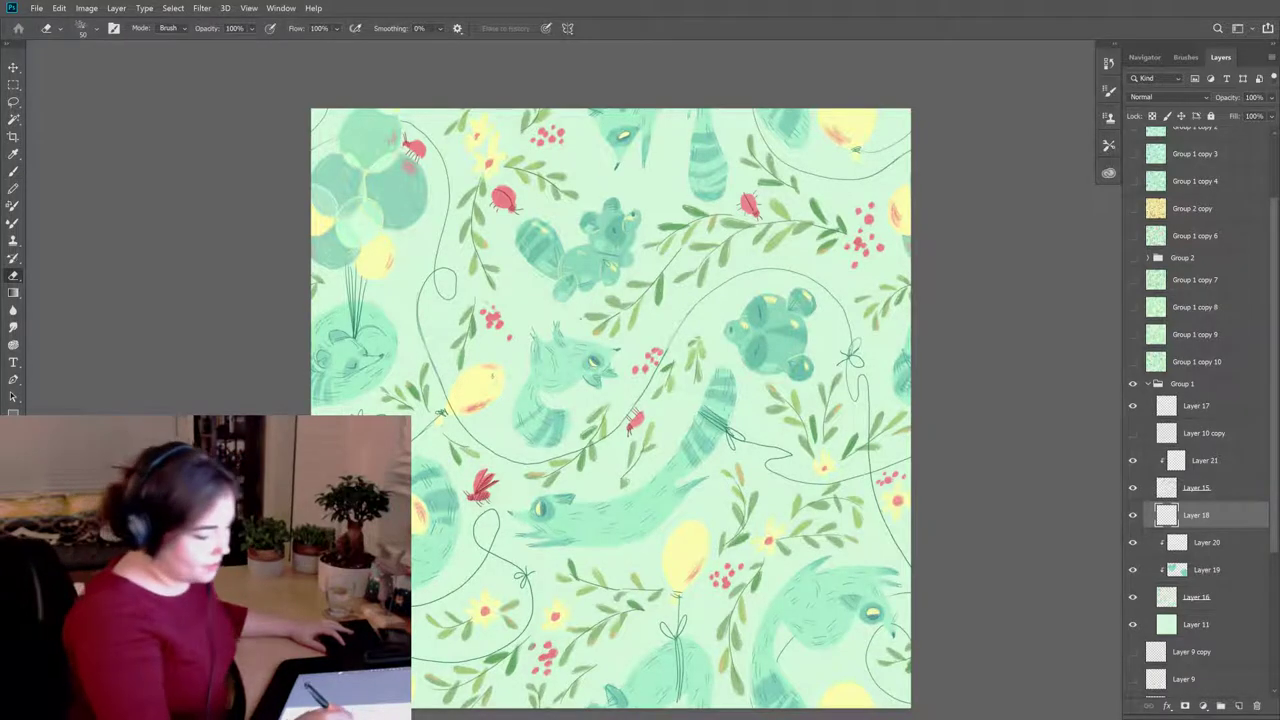
key(b)
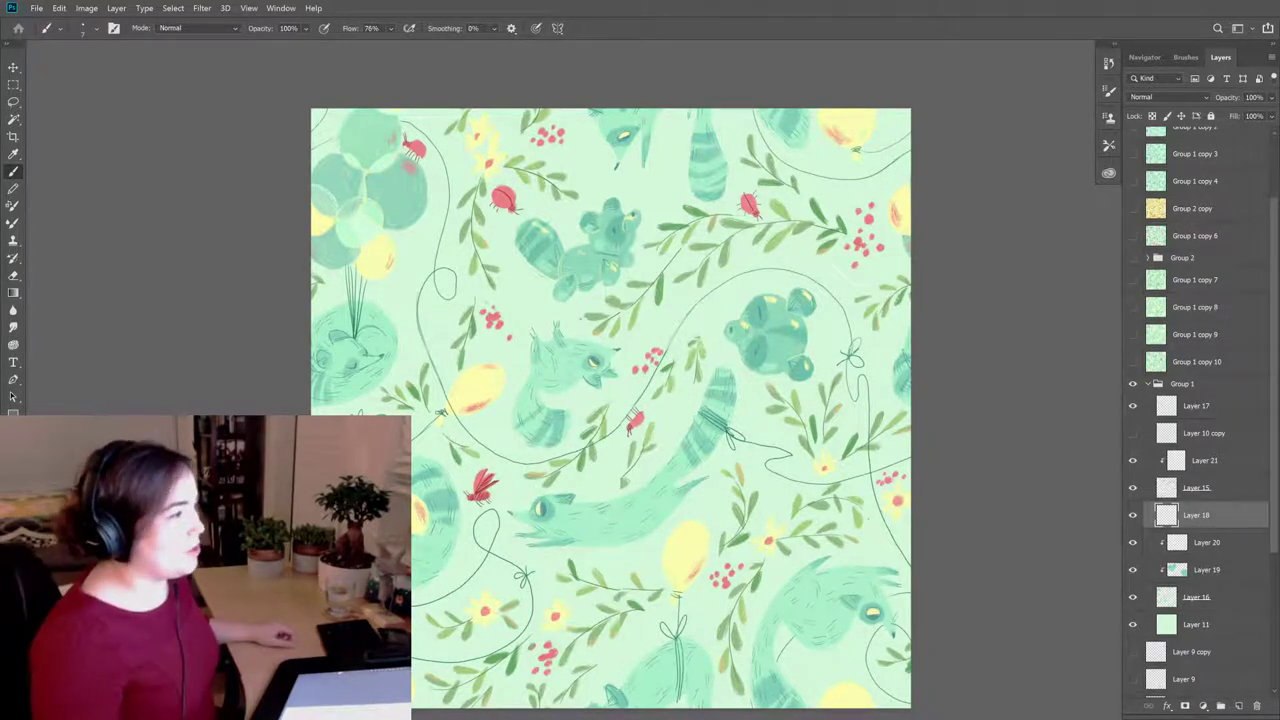
Step: Compare the artwork with and without Layer 18, Layer 17 and Layer 15 to identify what each contains
click(1134, 514)
click(1136, 516)
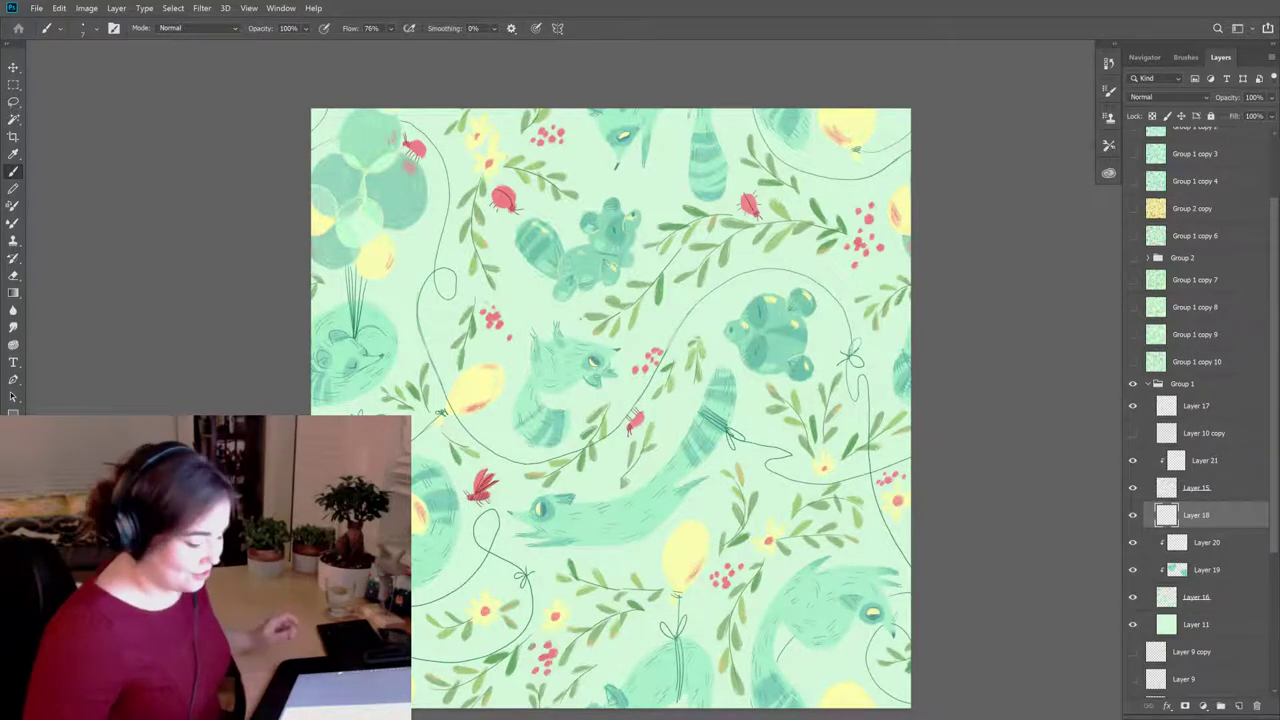
click(1134, 433)
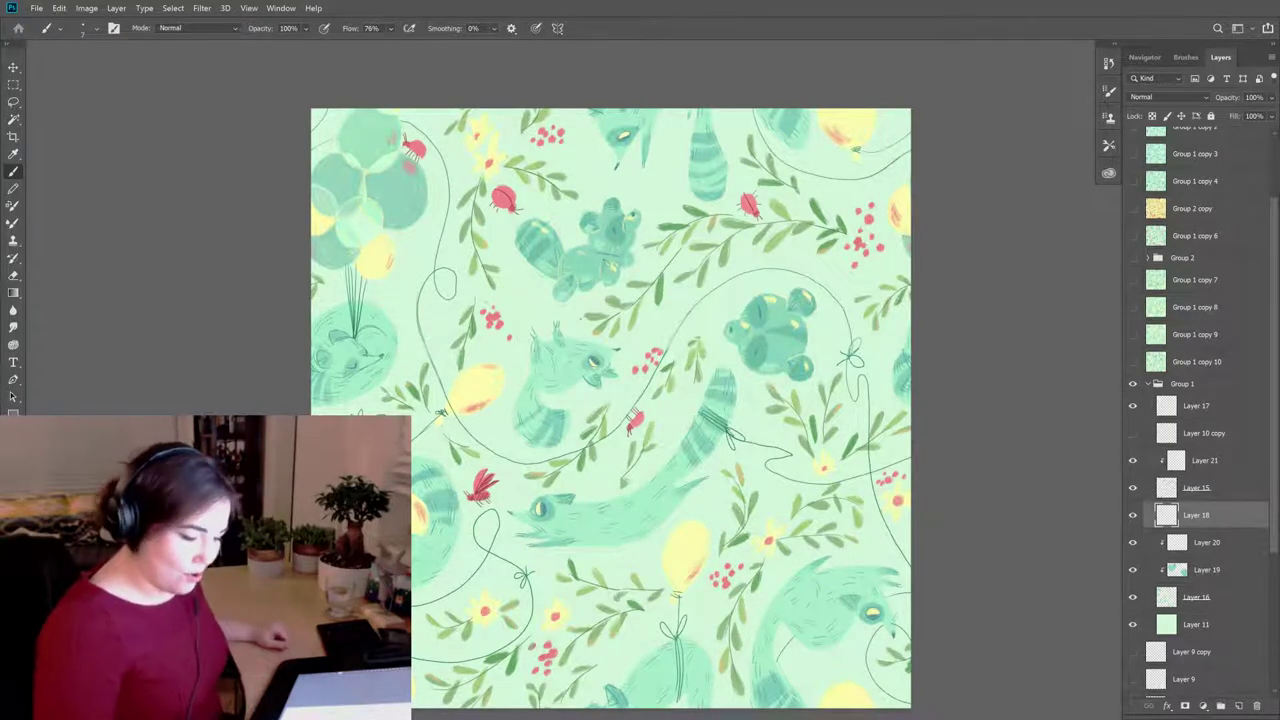
click(1133, 405)
click(1133, 405)
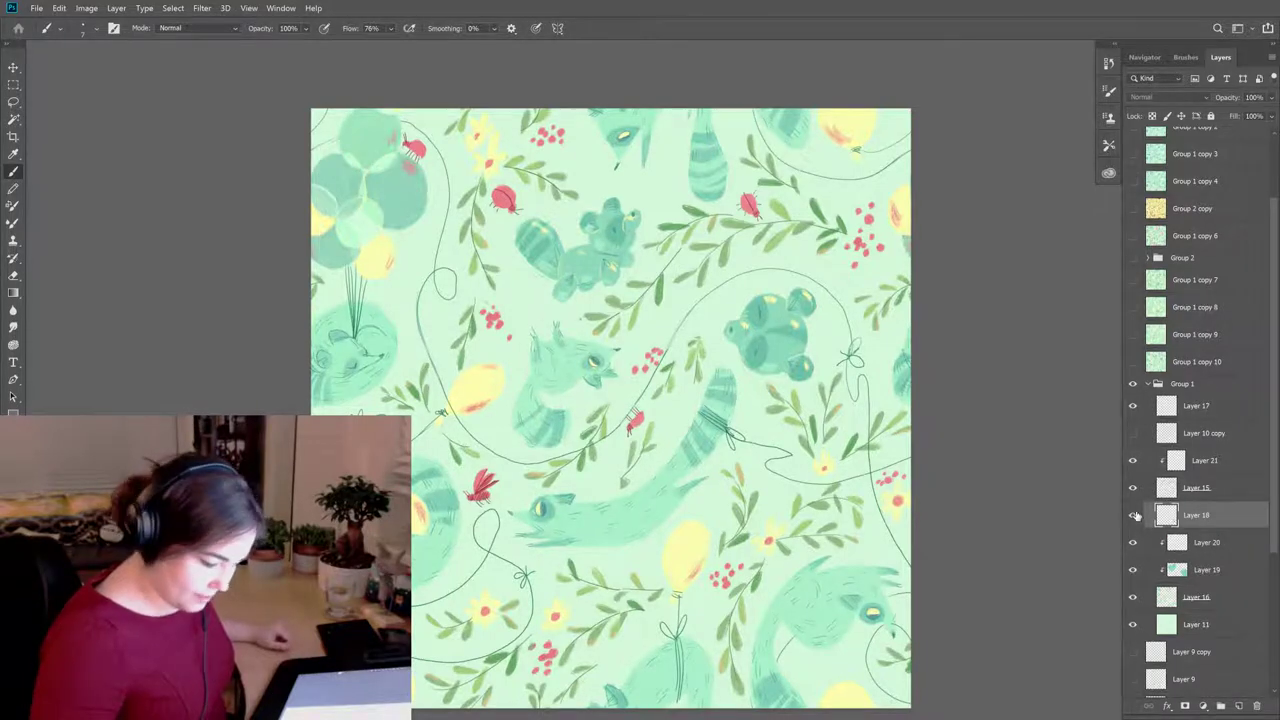
click(1133, 487)
click(1133, 487)
Step: Select Layer 15 and choose the Kyle's Paintbox - Bristle Bomb brush at 90 px
click(1196, 487)
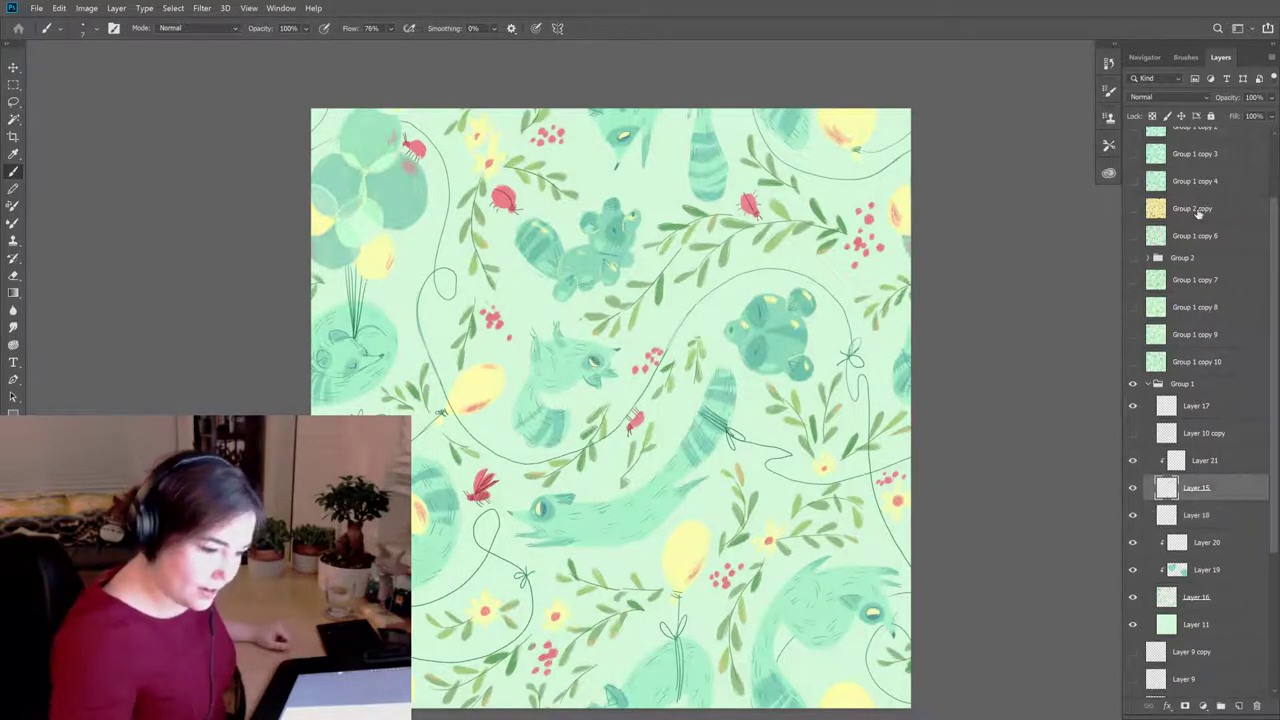
click(1186, 57)
click(1190, 164)
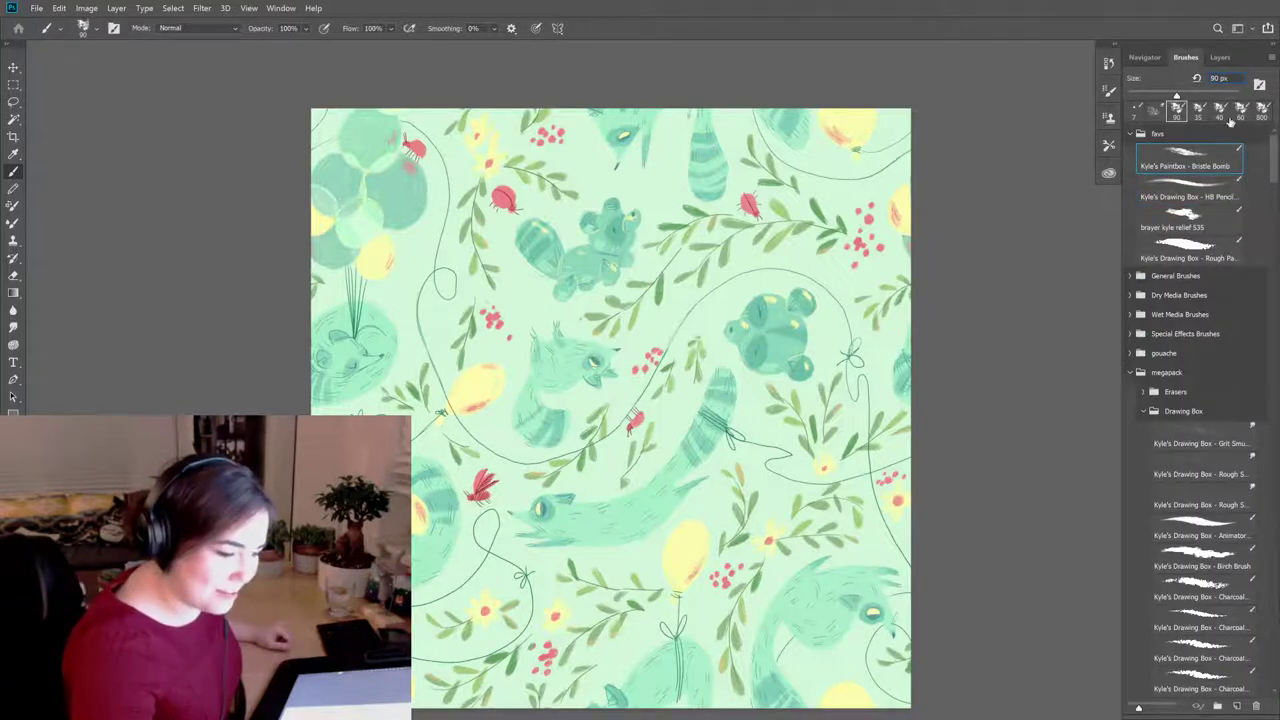
click(1222, 57)
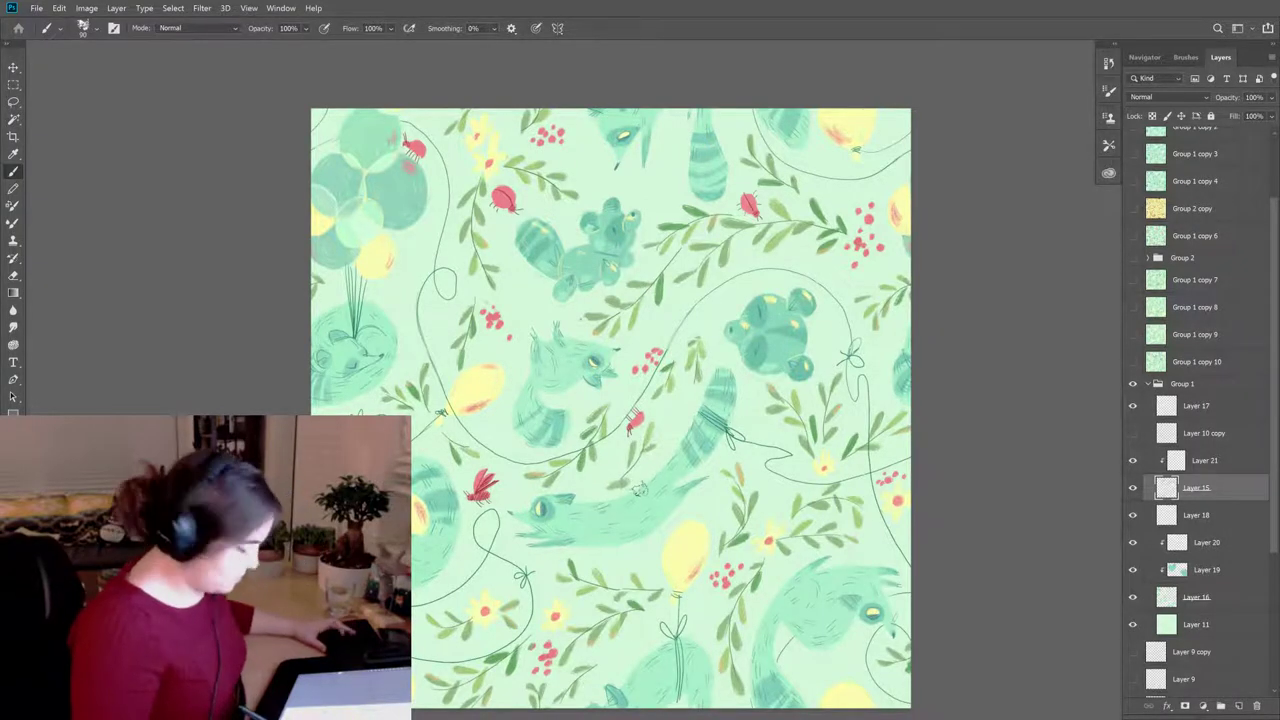
Step: Retouch the leafy vines around the central raccoons on Layer 15, sampling a leaf colour and correcting with the eraser
key(e)
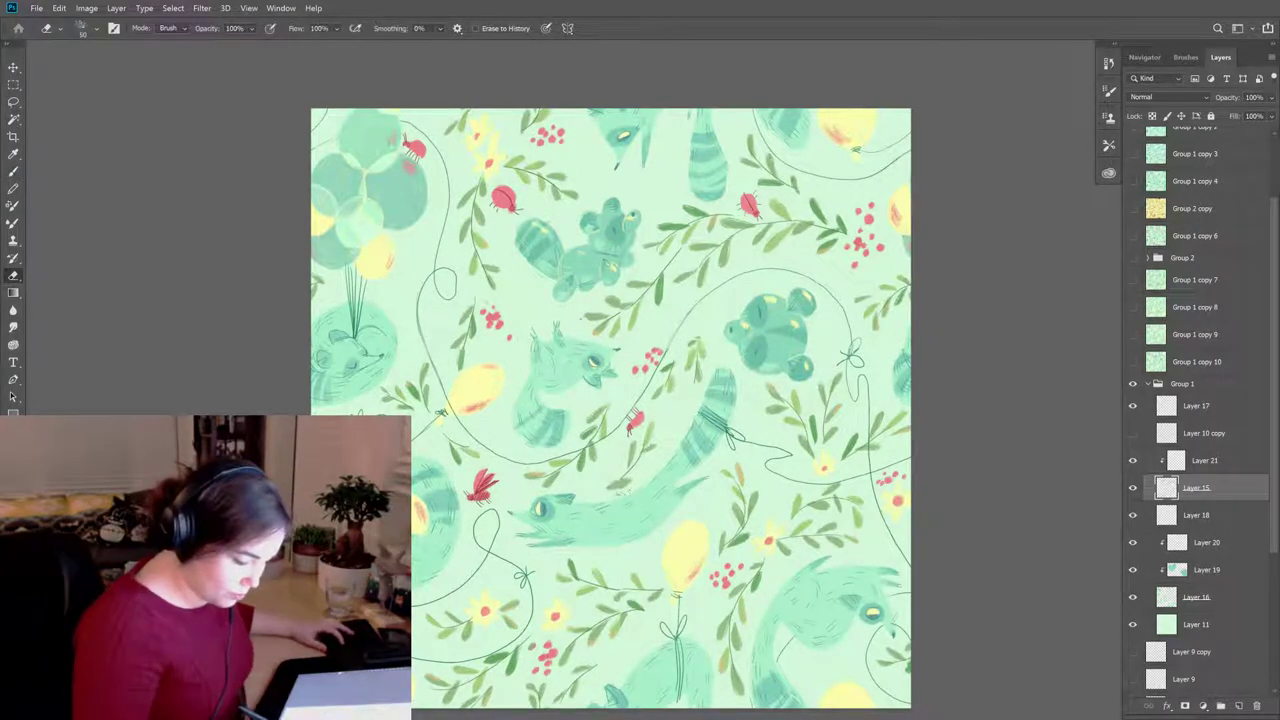
key(b)
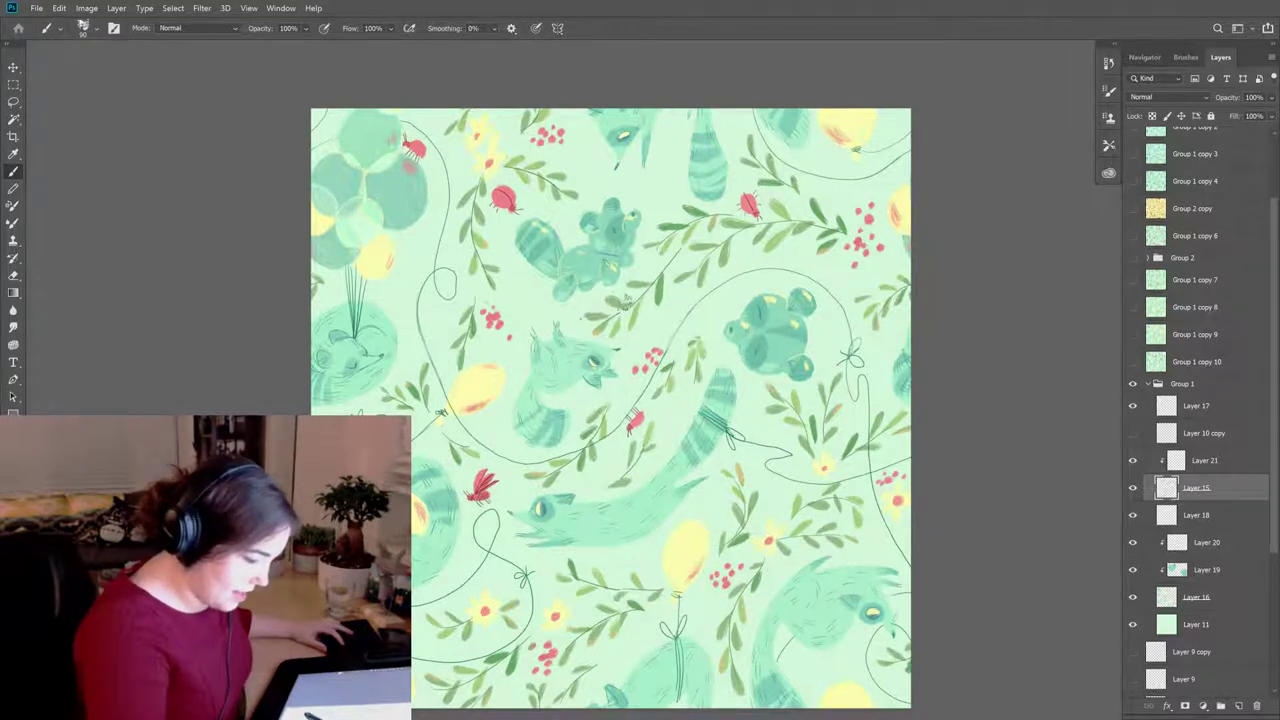
alt+click(616, 303)
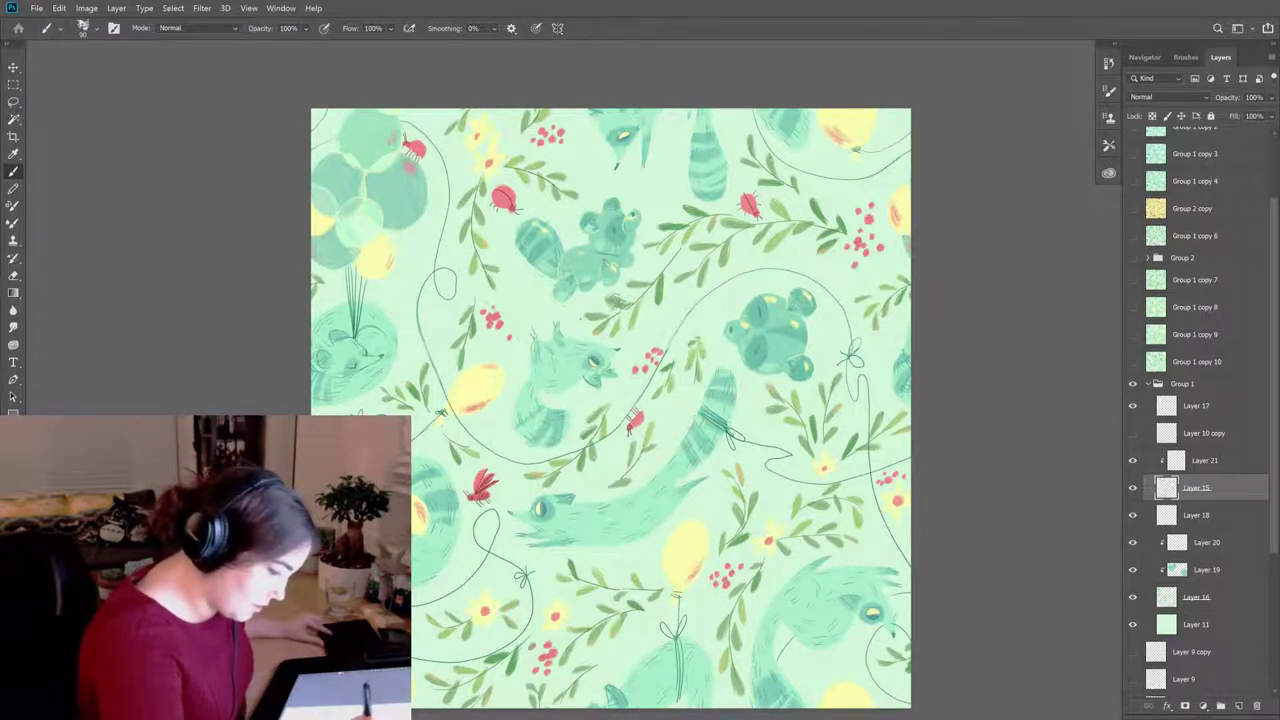
key(e)
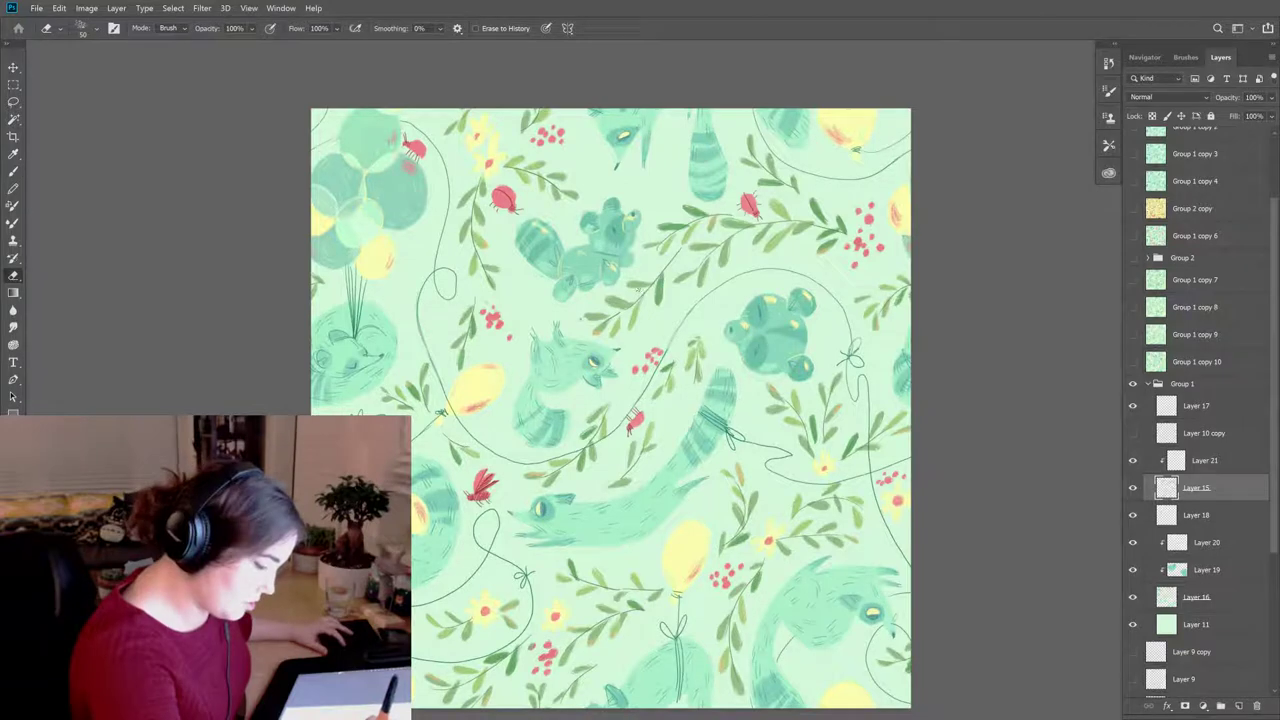
key(b)
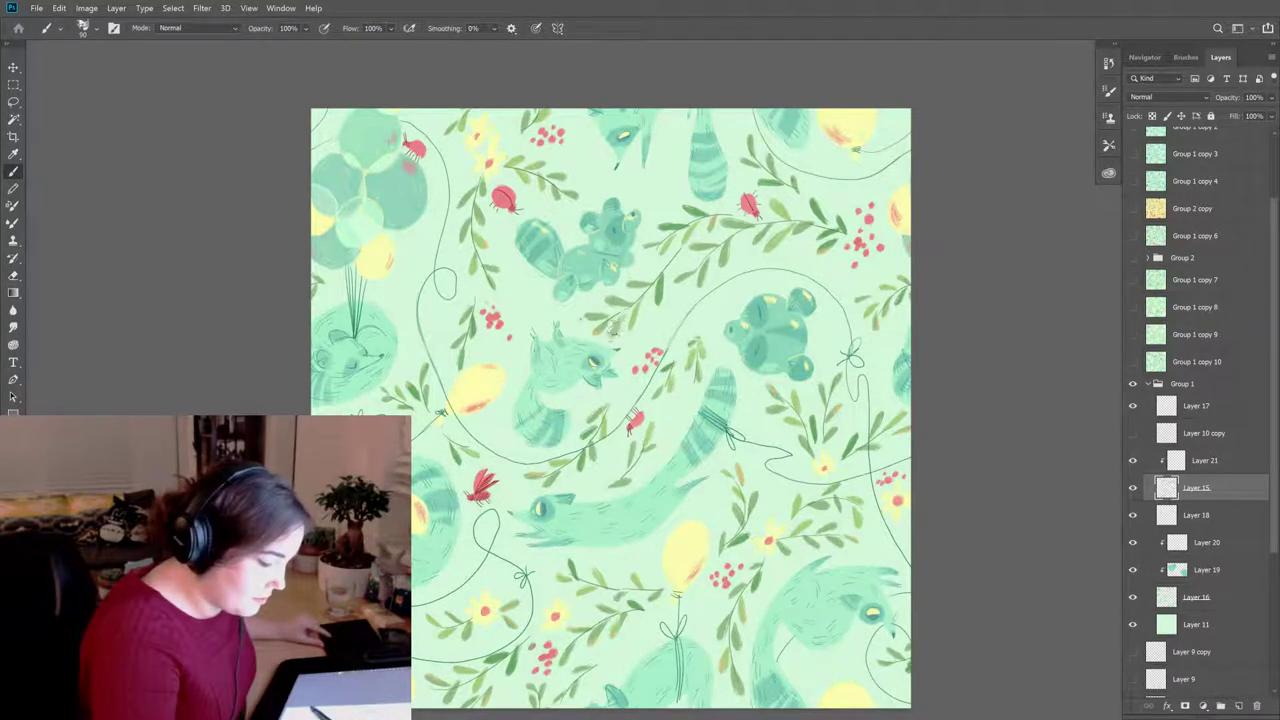
key(e)
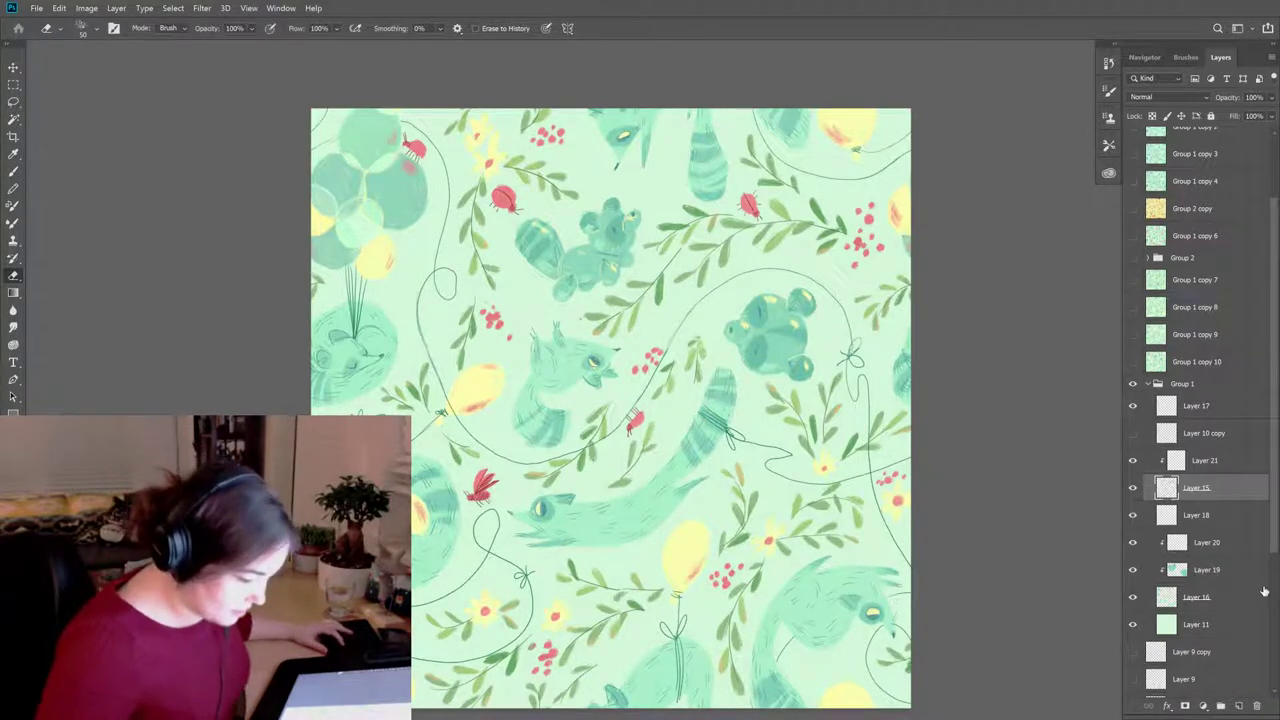
Step: Check Layer 20, Layer 16 and Layer 18, then return to Layer 15 with the brush
click(1178, 568)
click(1180, 597)
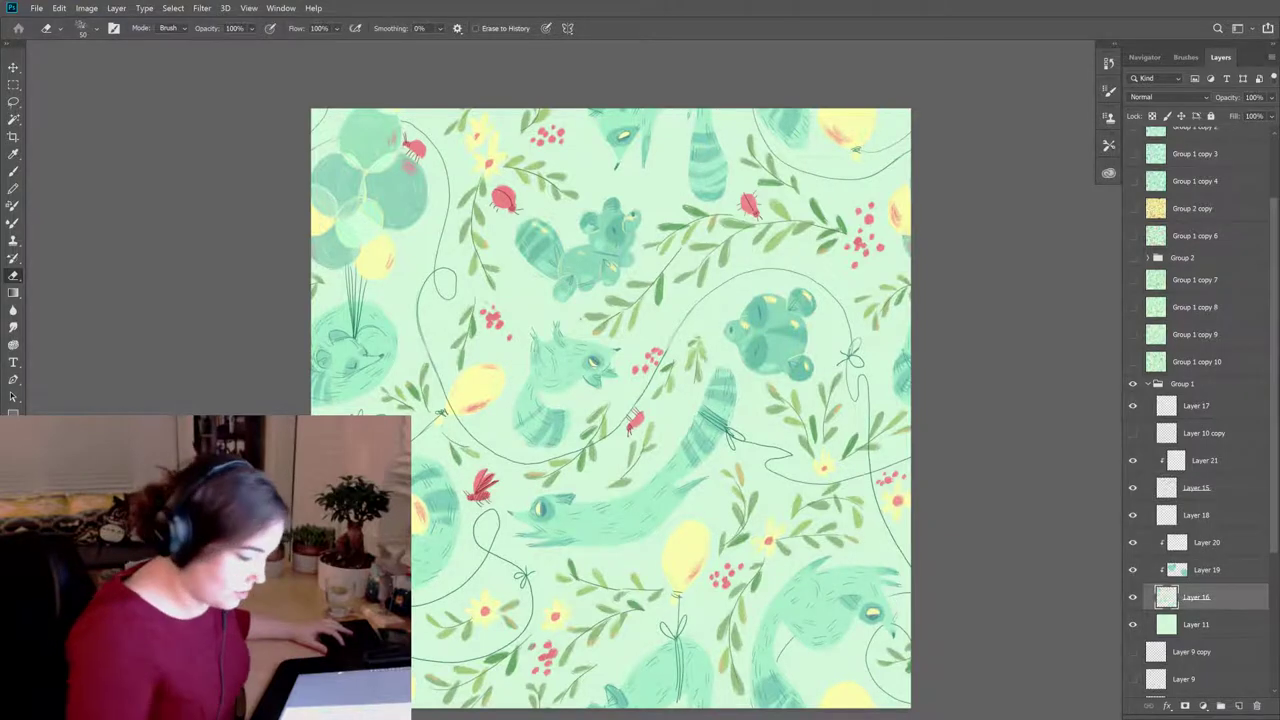
click(1168, 515)
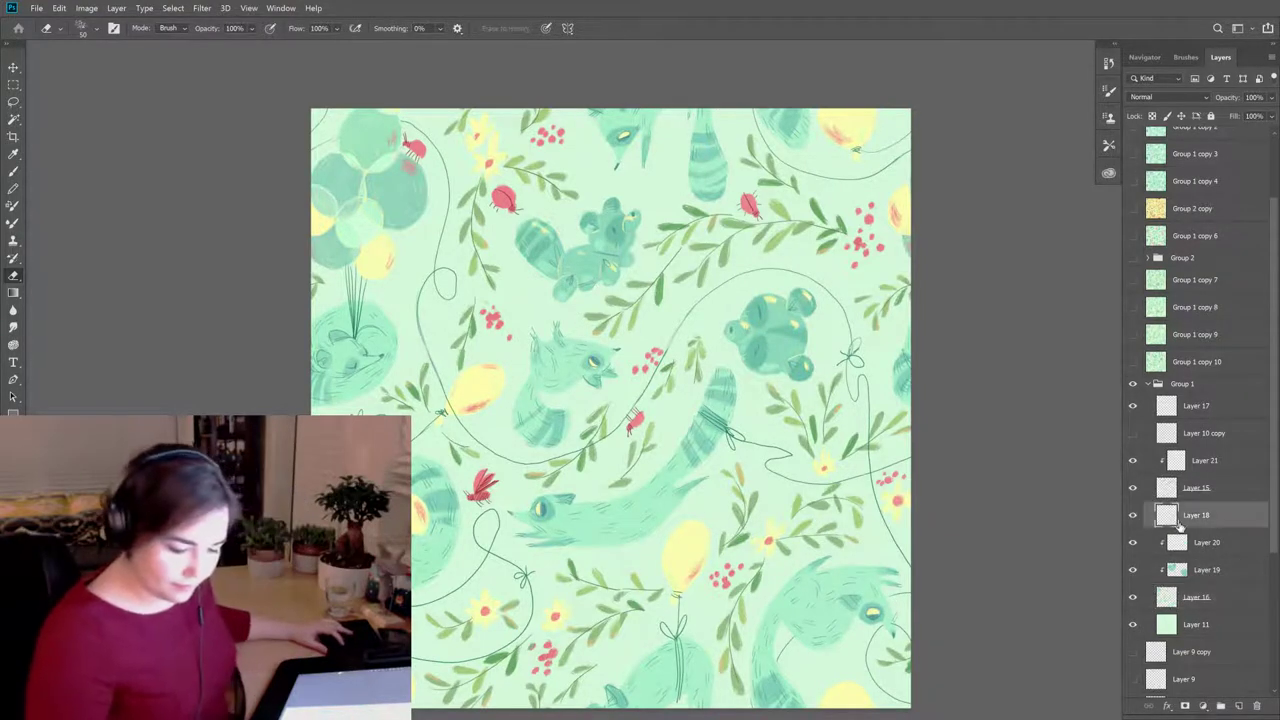
click(1168, 490)
key(b)
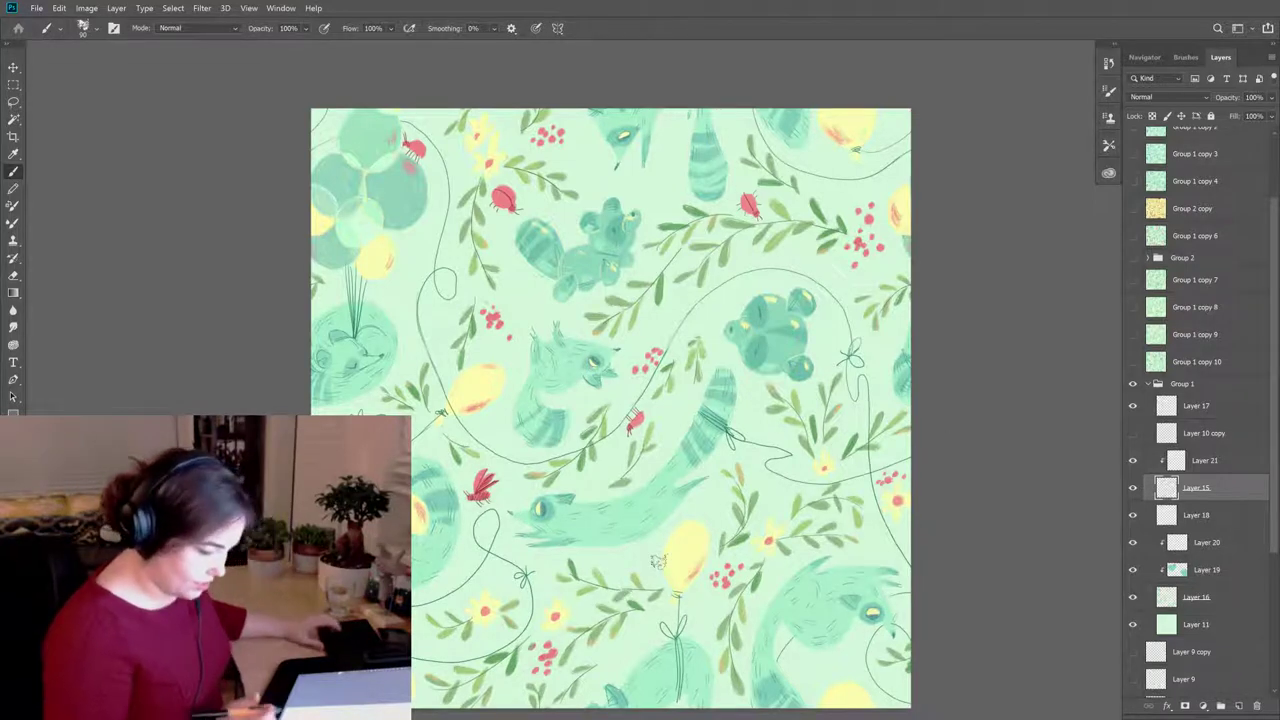
Step: Retouch the leaves of the vines across the tile on Layer 15, alternating the brush with the eraser
key(e)
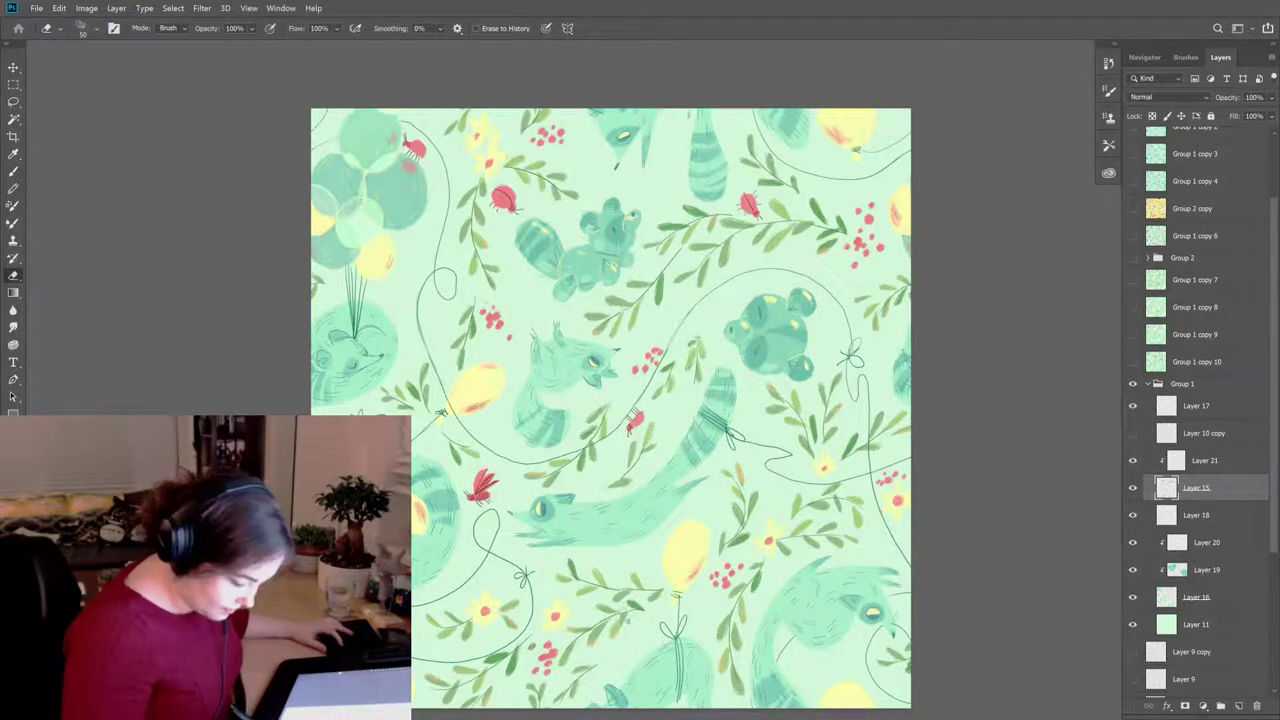
key(b)
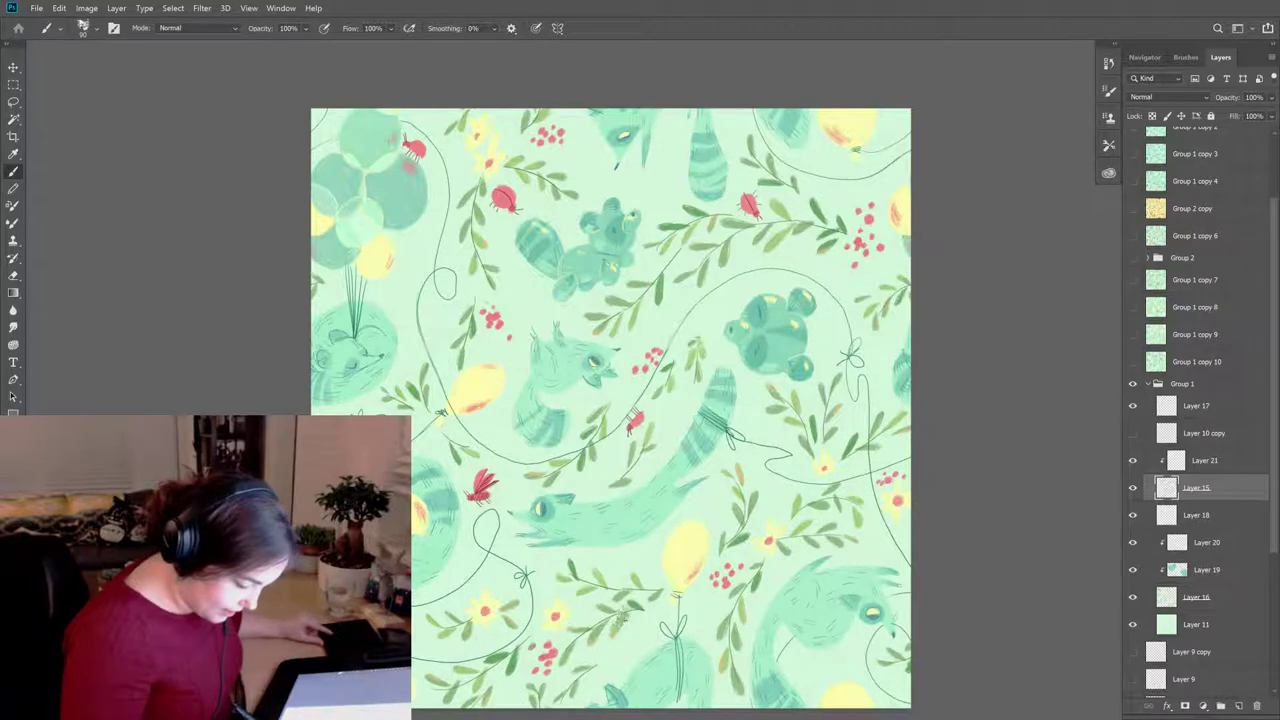
key(e)
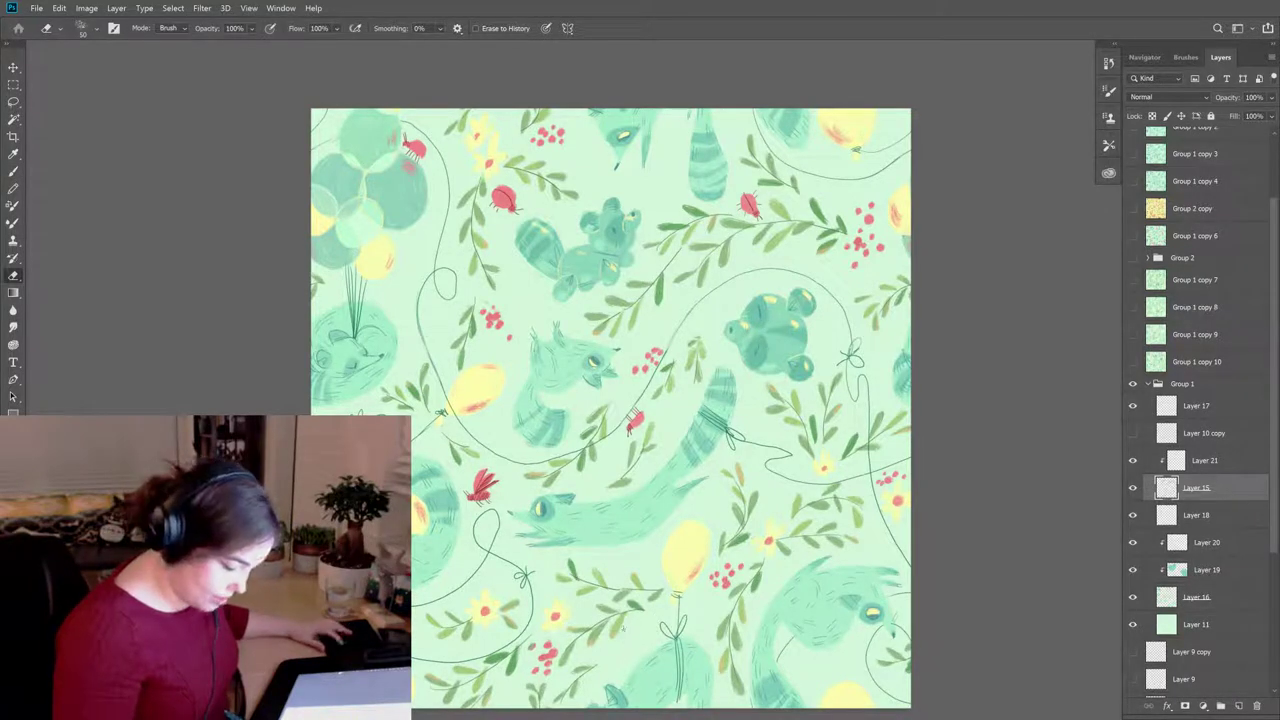
key(b)
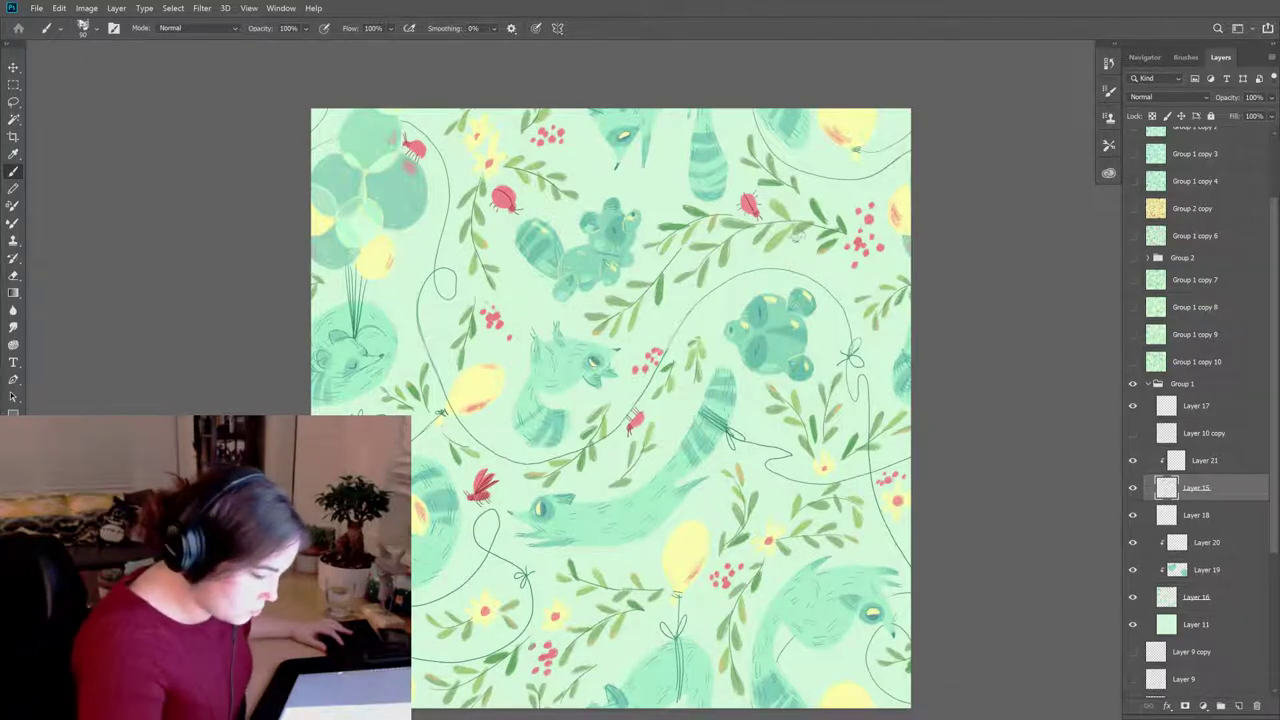
key(e)
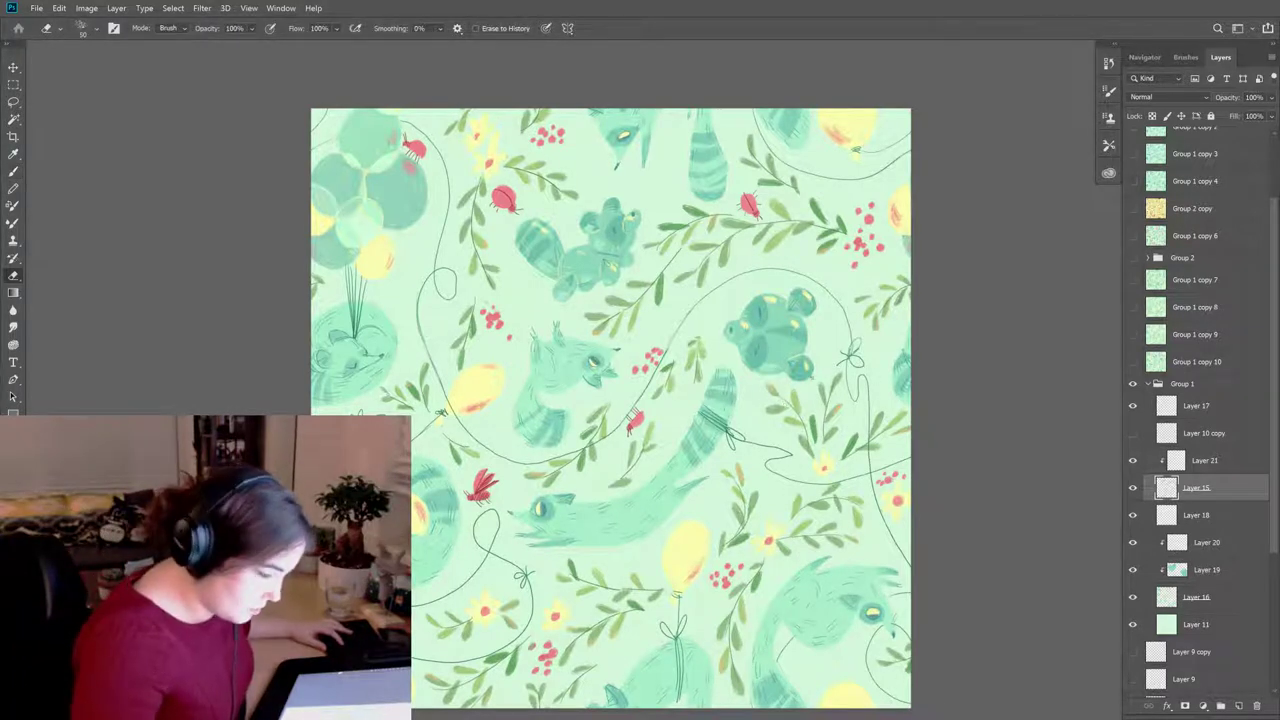
key(b)
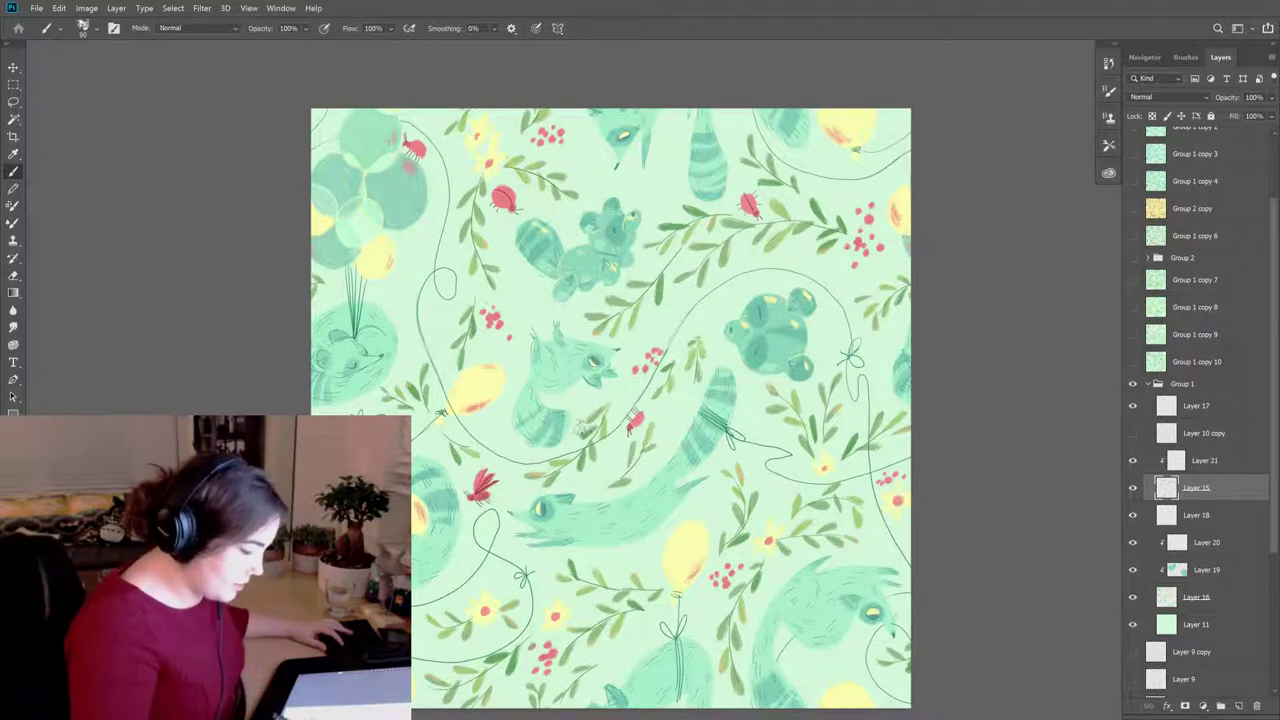
key(e)
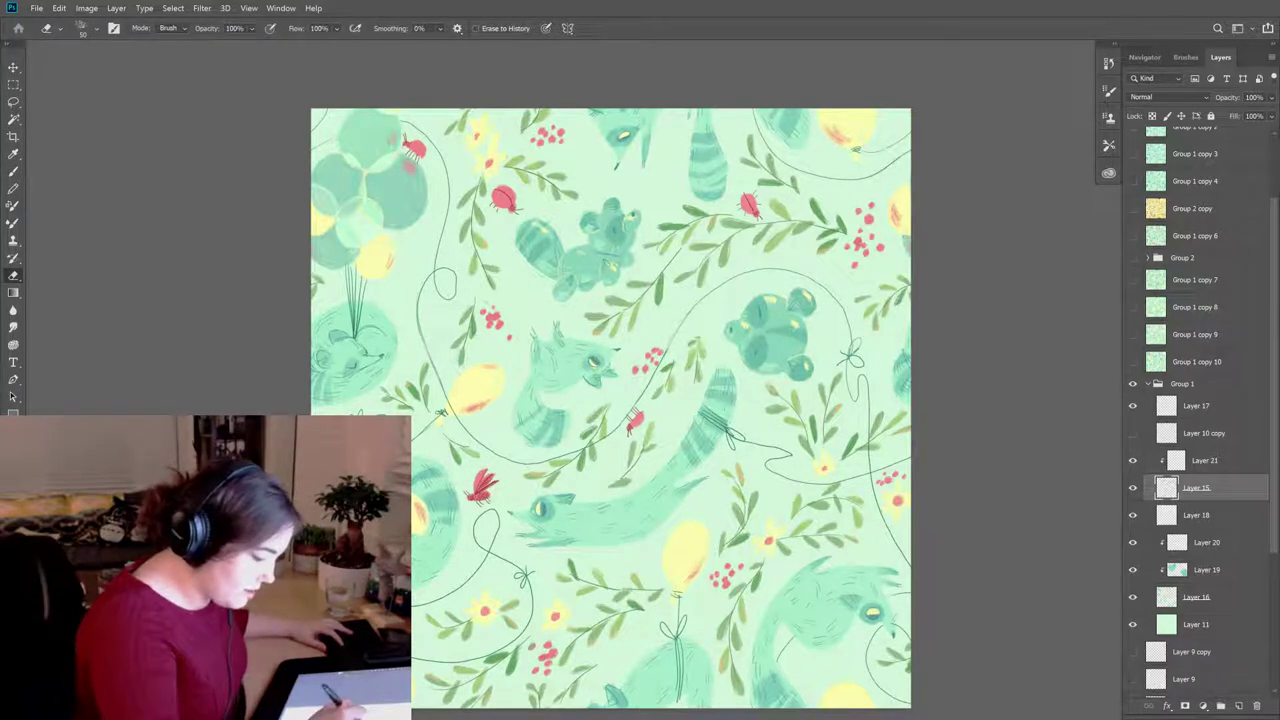
key(b)
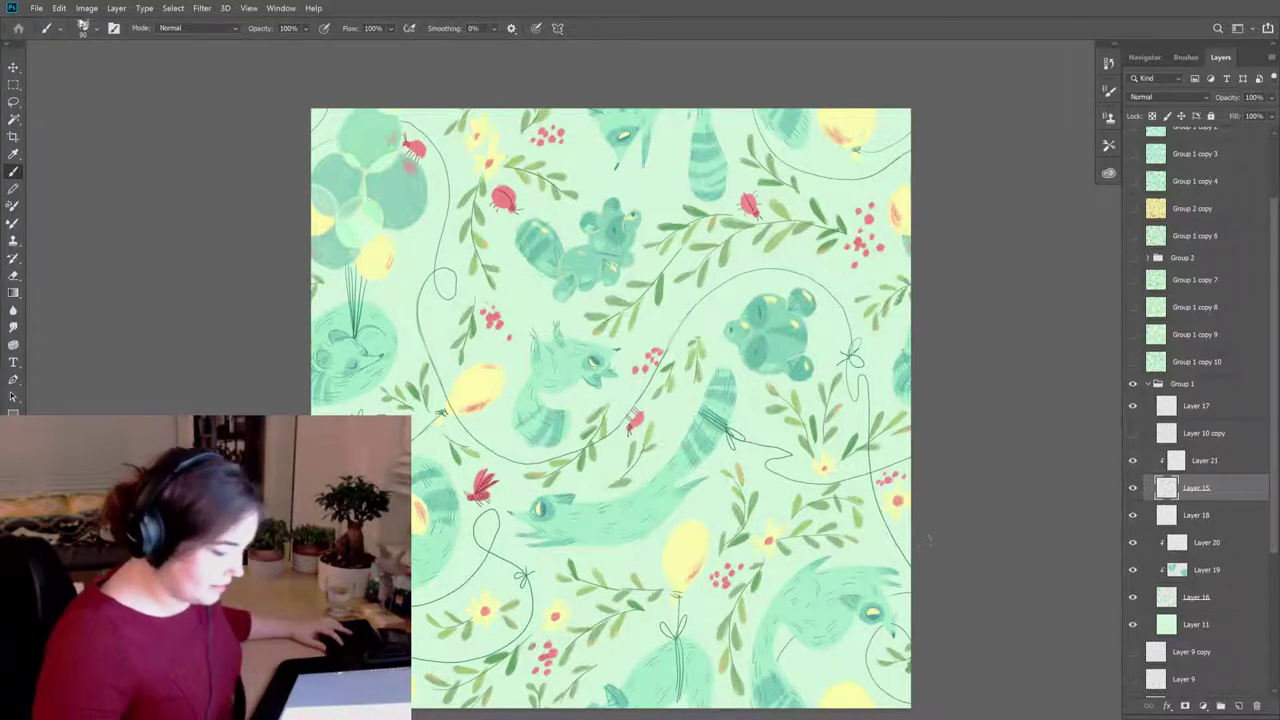
Step: Select Layer 17 and choose the Kyle's Drawing Box - HB Pencil brush at 7 px
click(1168, 410)
click(1186, 57)
click(1195, 190)
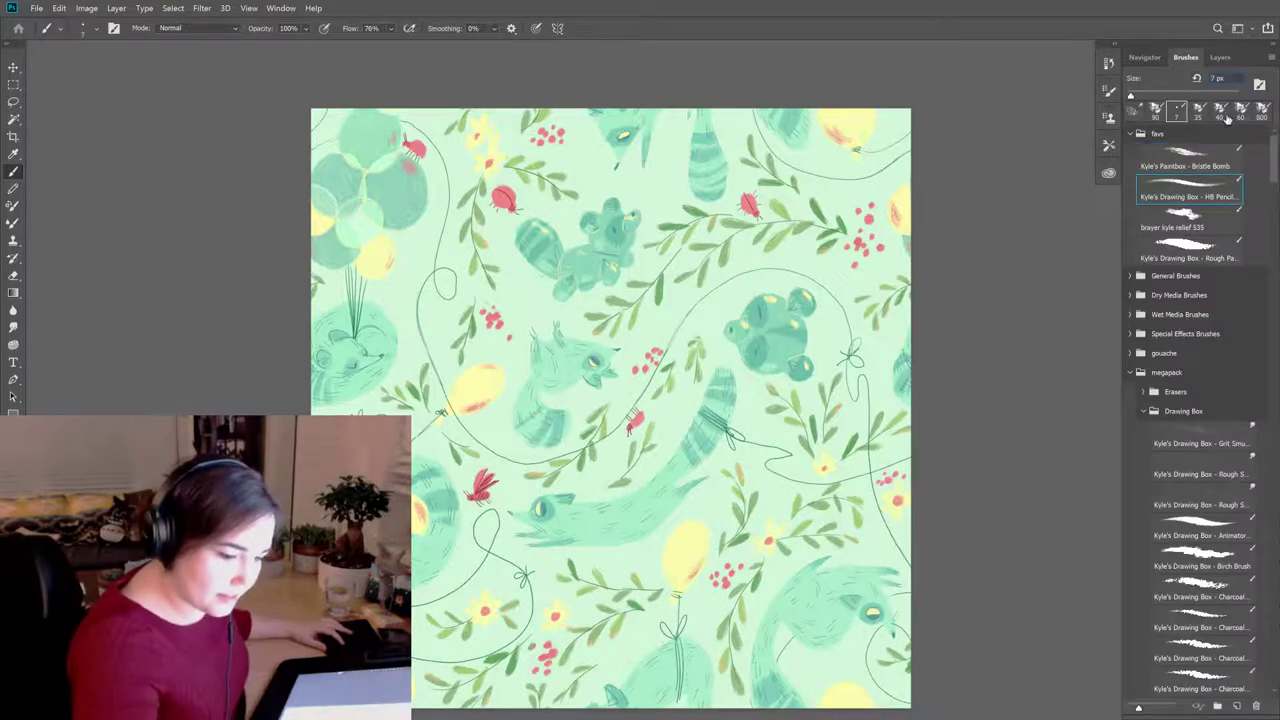
click(1220, 57)
key(e)
key(b)
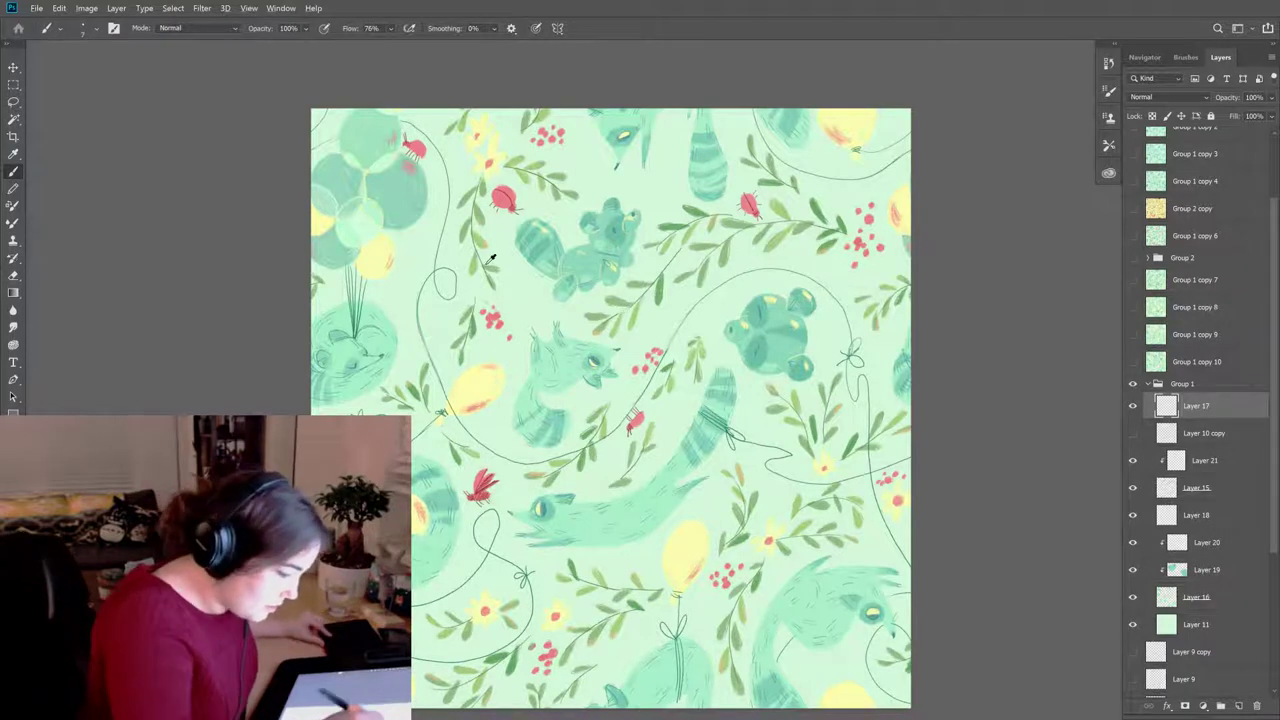
Step: Sample a leaf colour, set the foreground colour to #3F6833, and touch up the fine vine stems on Layer 17 with brush and eraser
alt+click(475, 252)
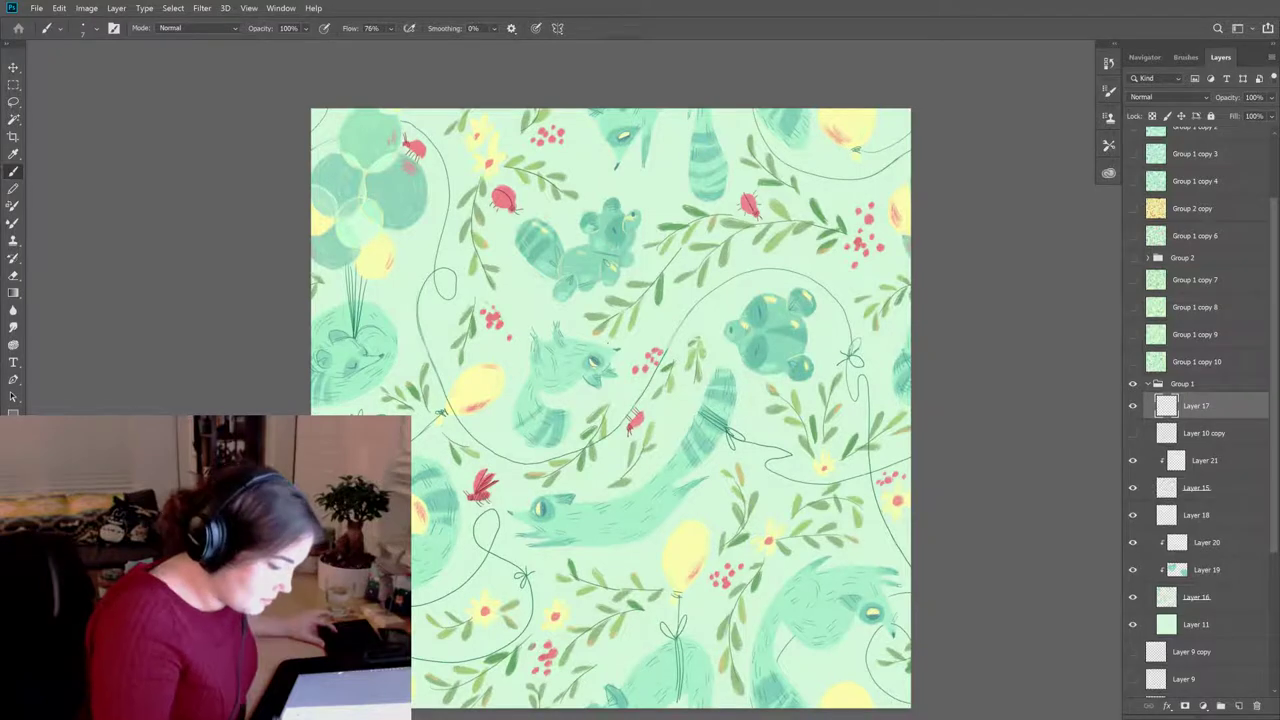
click(12, 425)
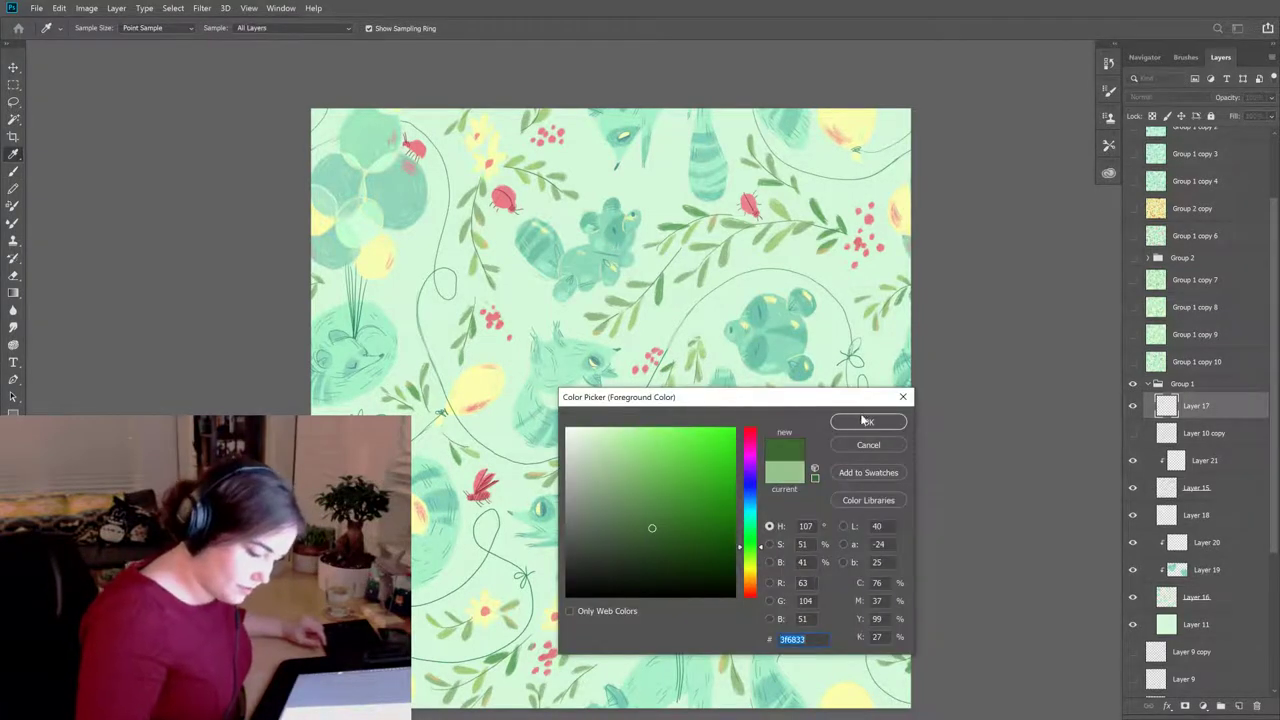
click(866, 421)
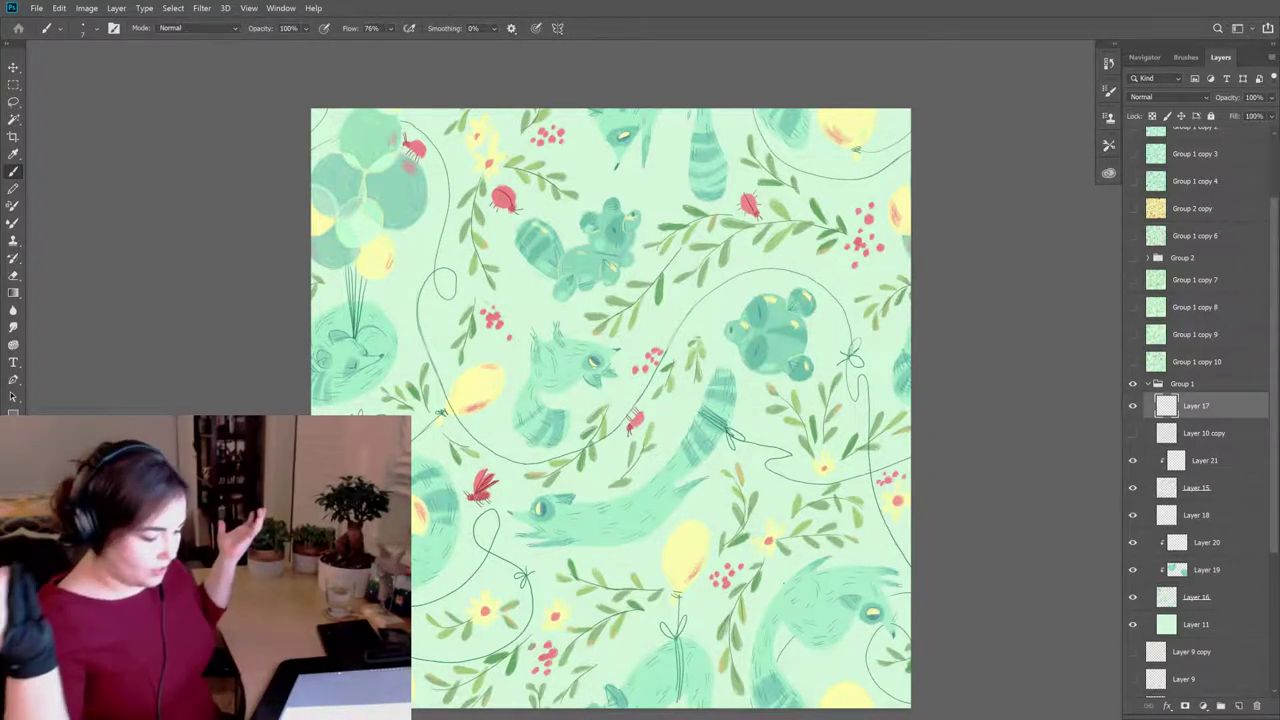
key(e)
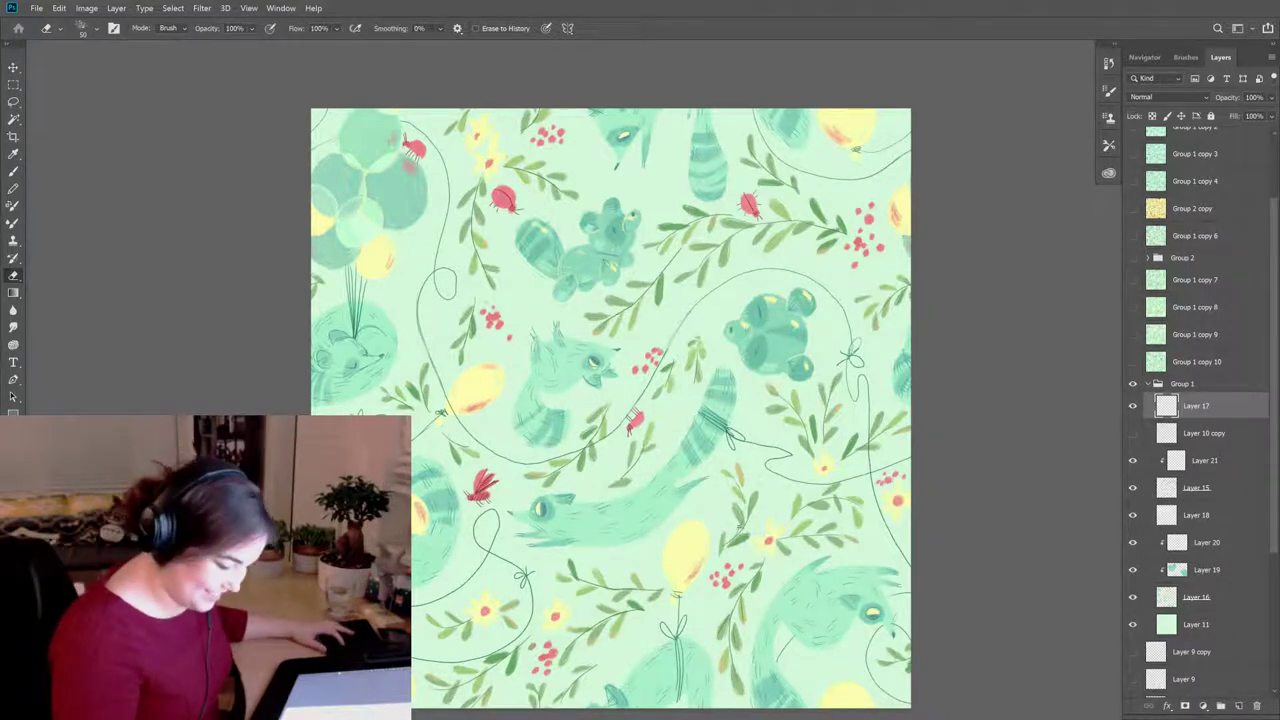
key(b)
key(e)
key(b)
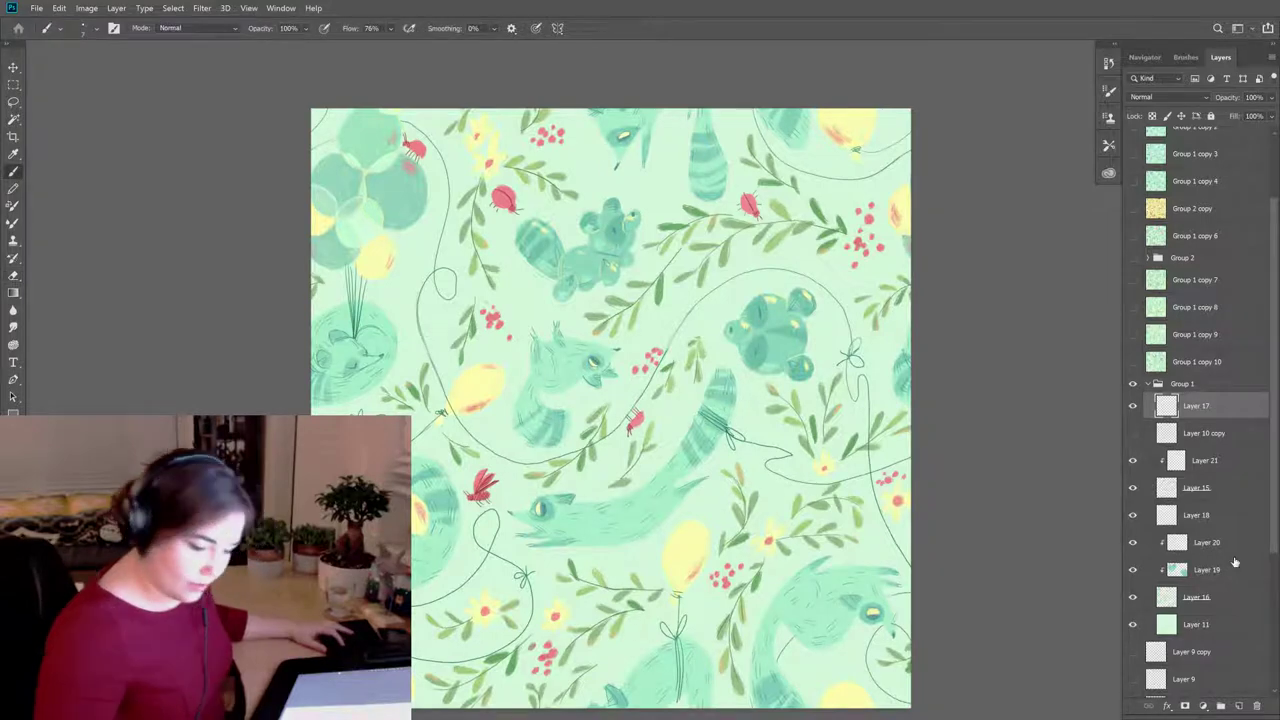
Step: Compare the artwork with and without Layer 17 to identify its fine lines
key(slash)
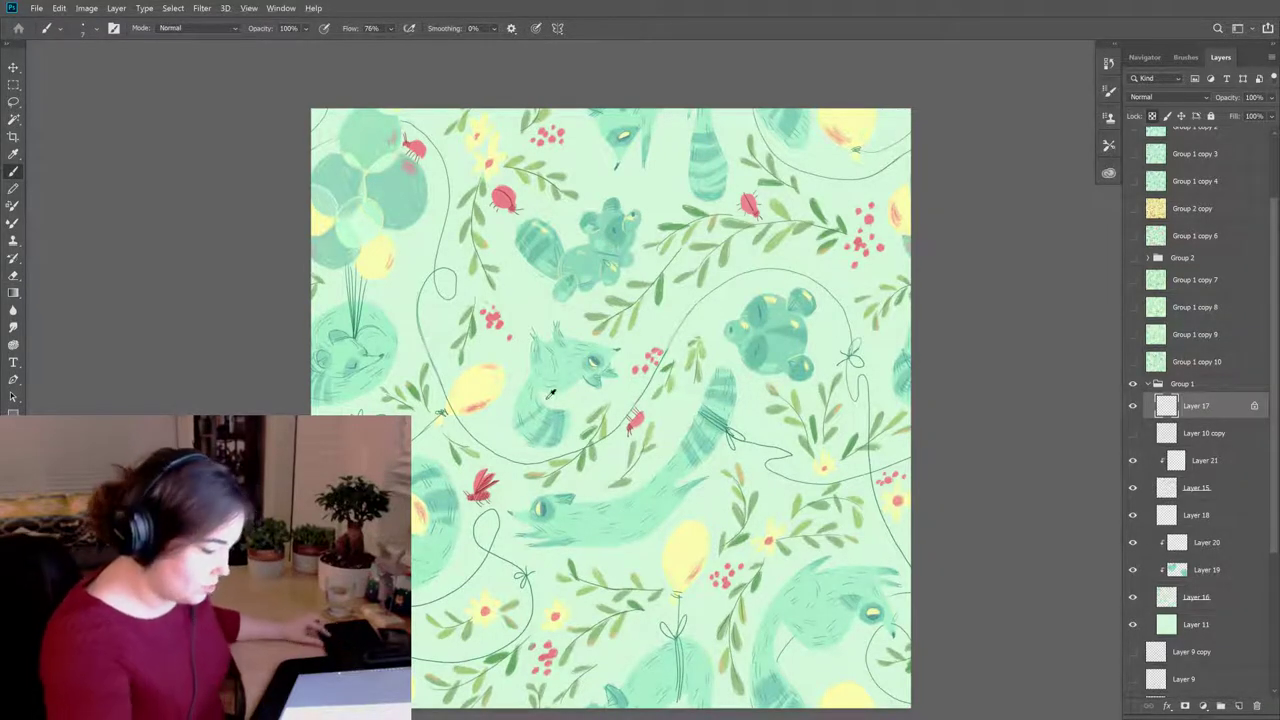
key(ctrl+comma)
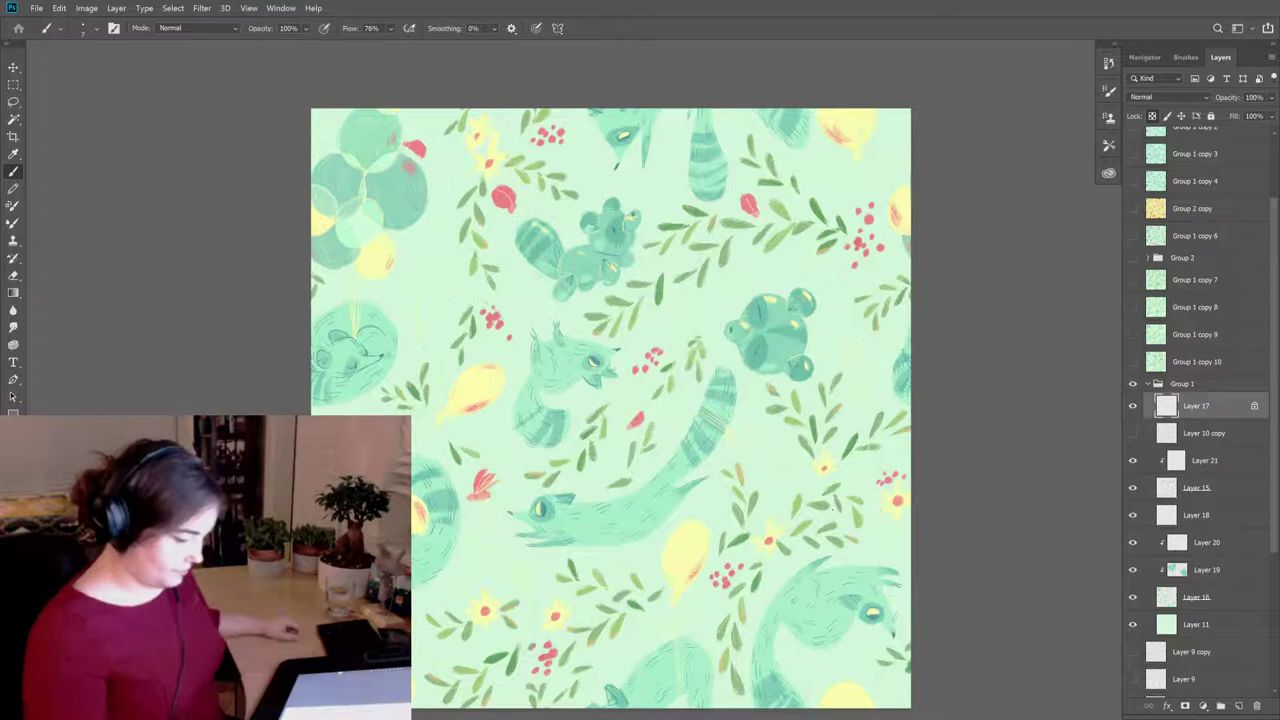
key(ctrl+comma)
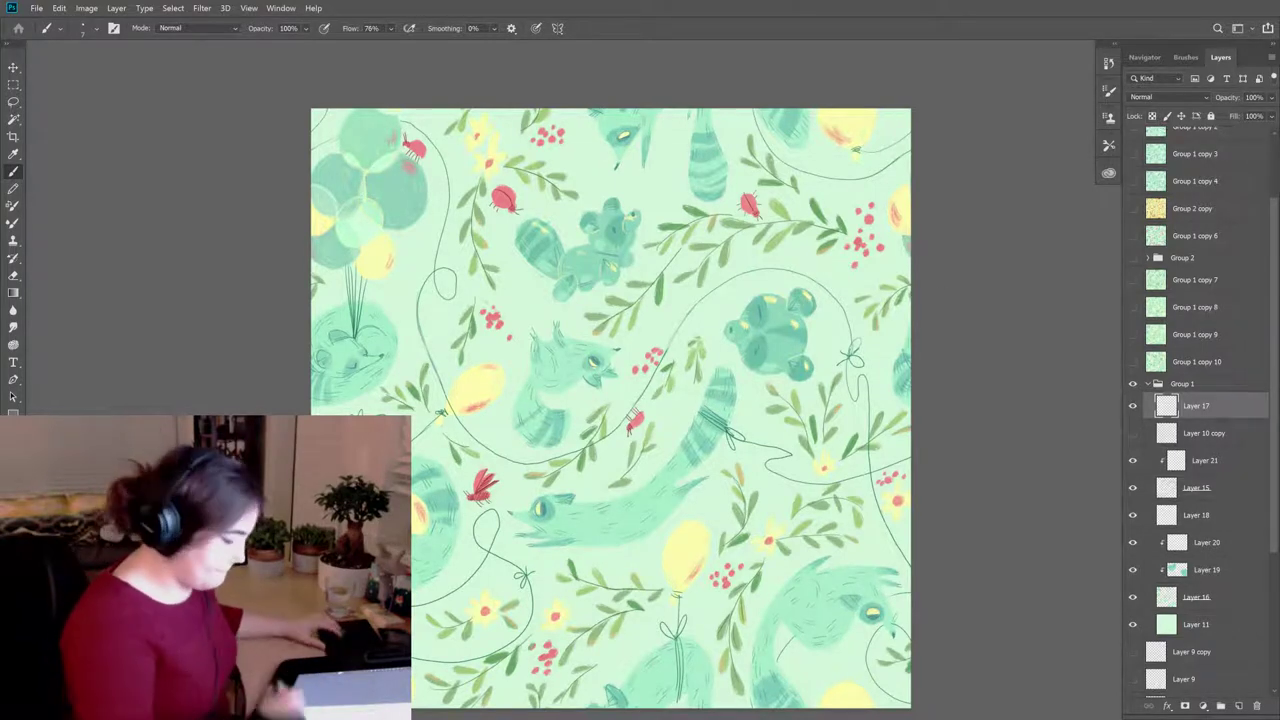
Step: Sample a green from the vine below the central yellow balloon and touch up the Layer 17 lines with brush and eraser
alt+click(462, 457)
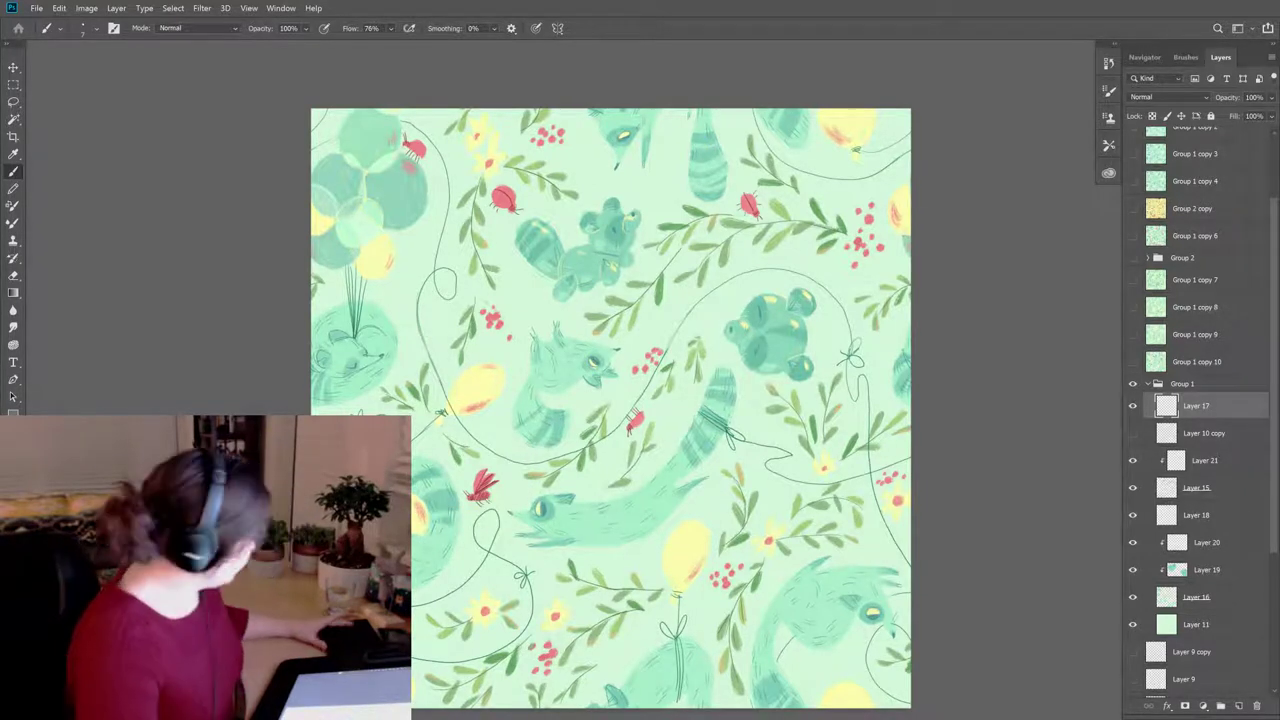
key(e)
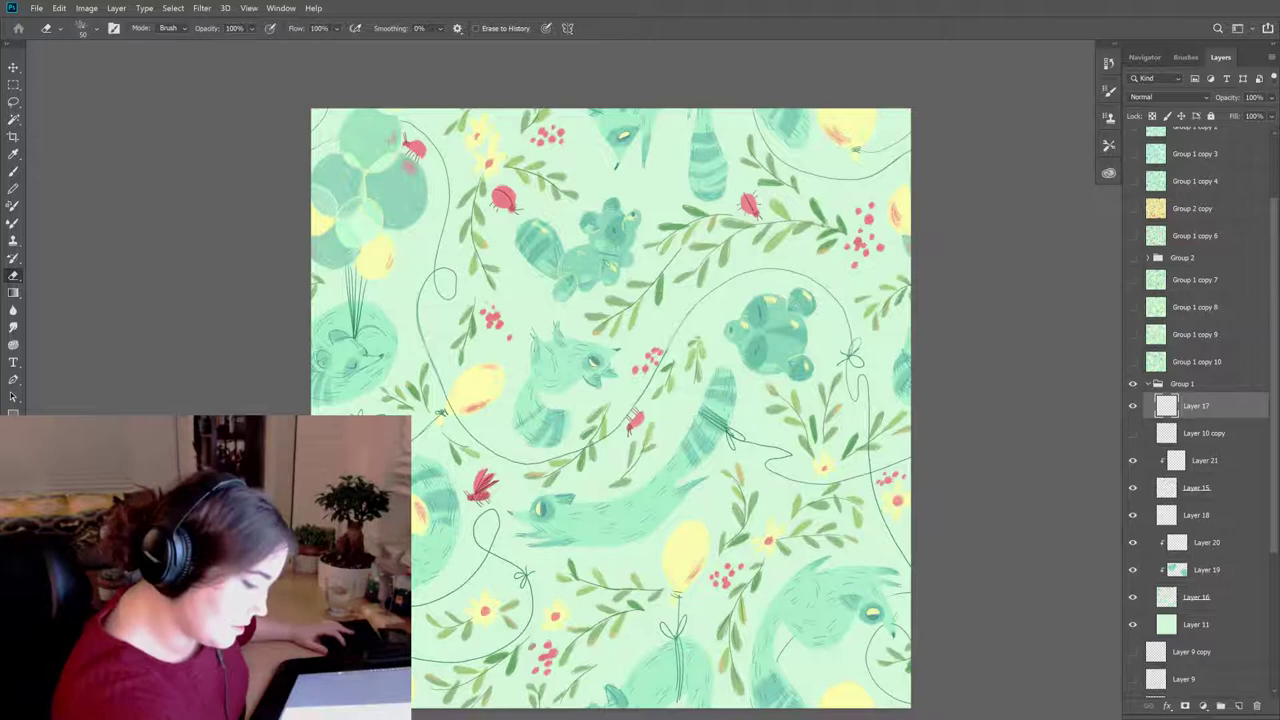
key(b)
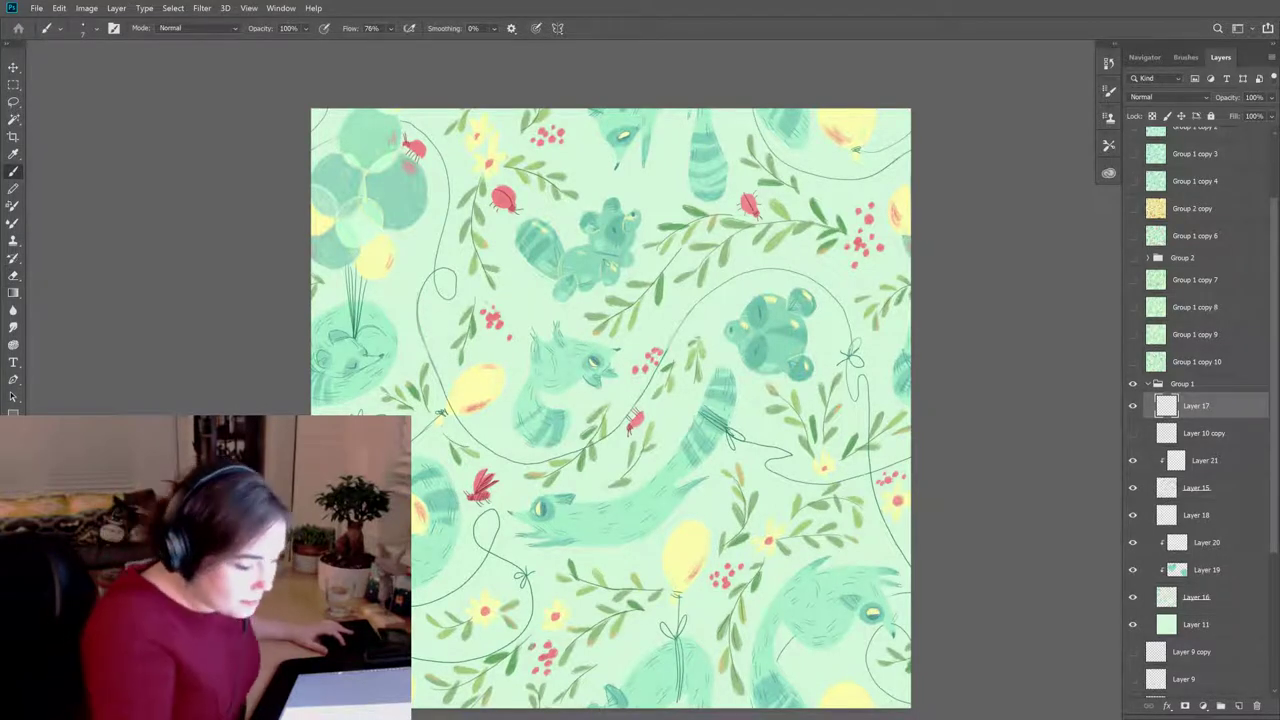
key(e)
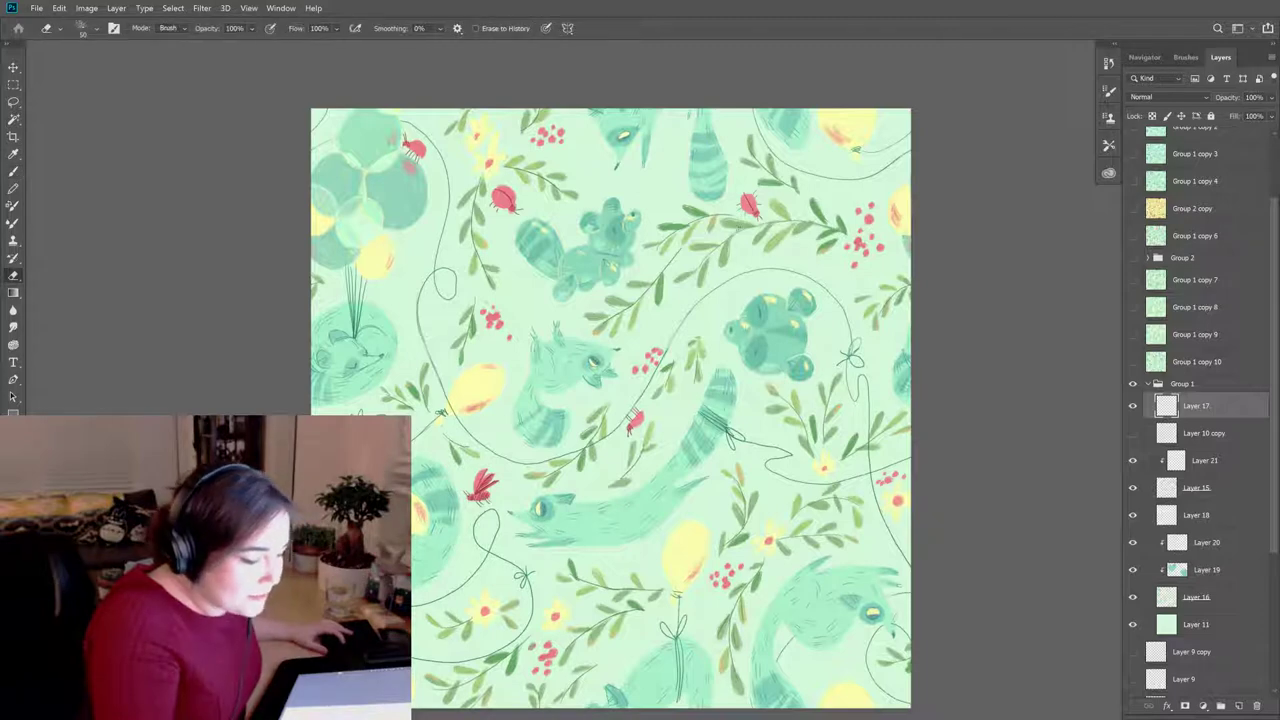
key(b)
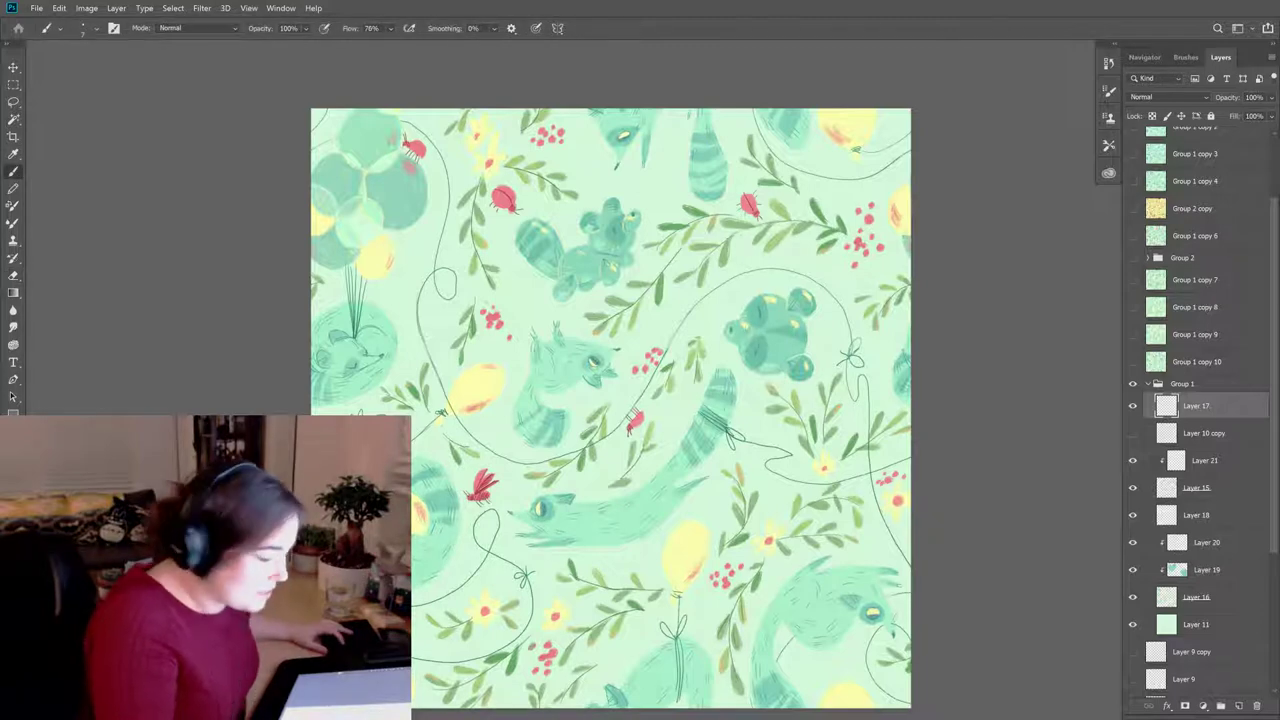
Step: Set a dark green foreground colour and refine the thin stems of the vines on Layer 17, correcting strokes with the eraser
click(12, 435)
click(654, 529)
key(Return)
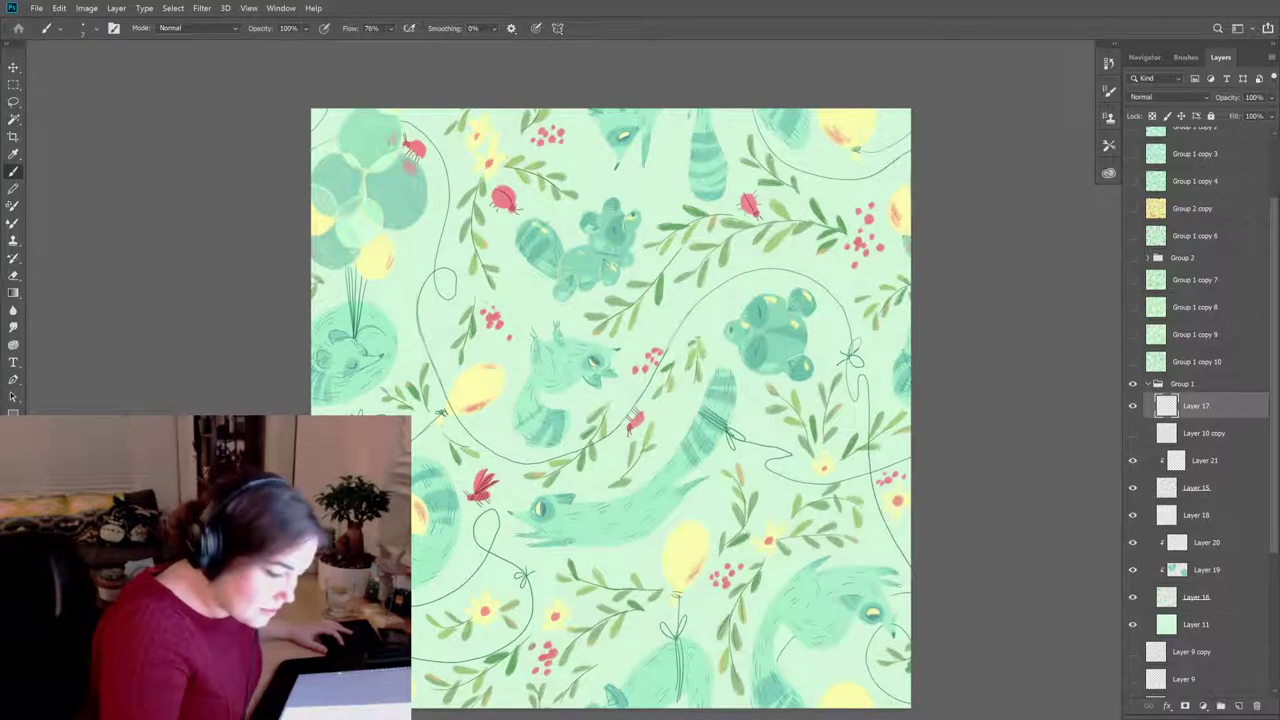
key(e)
key(b)
key(e)
key(b)
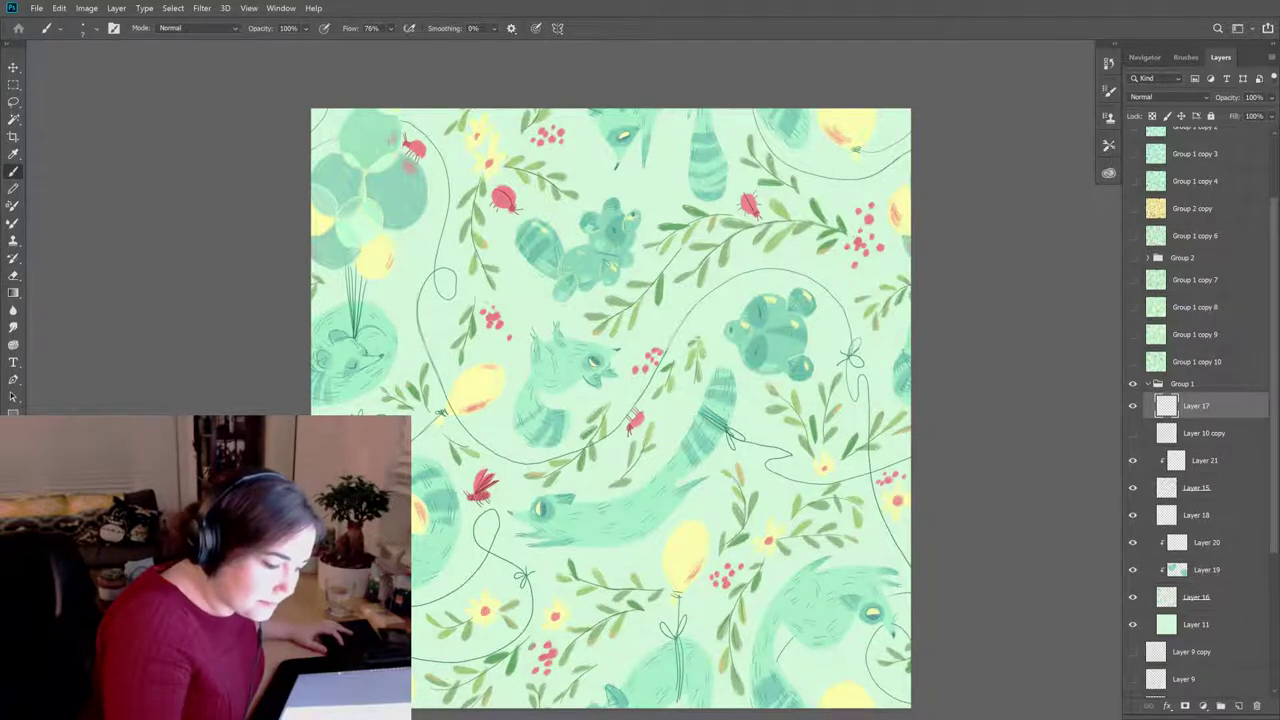
key(e)
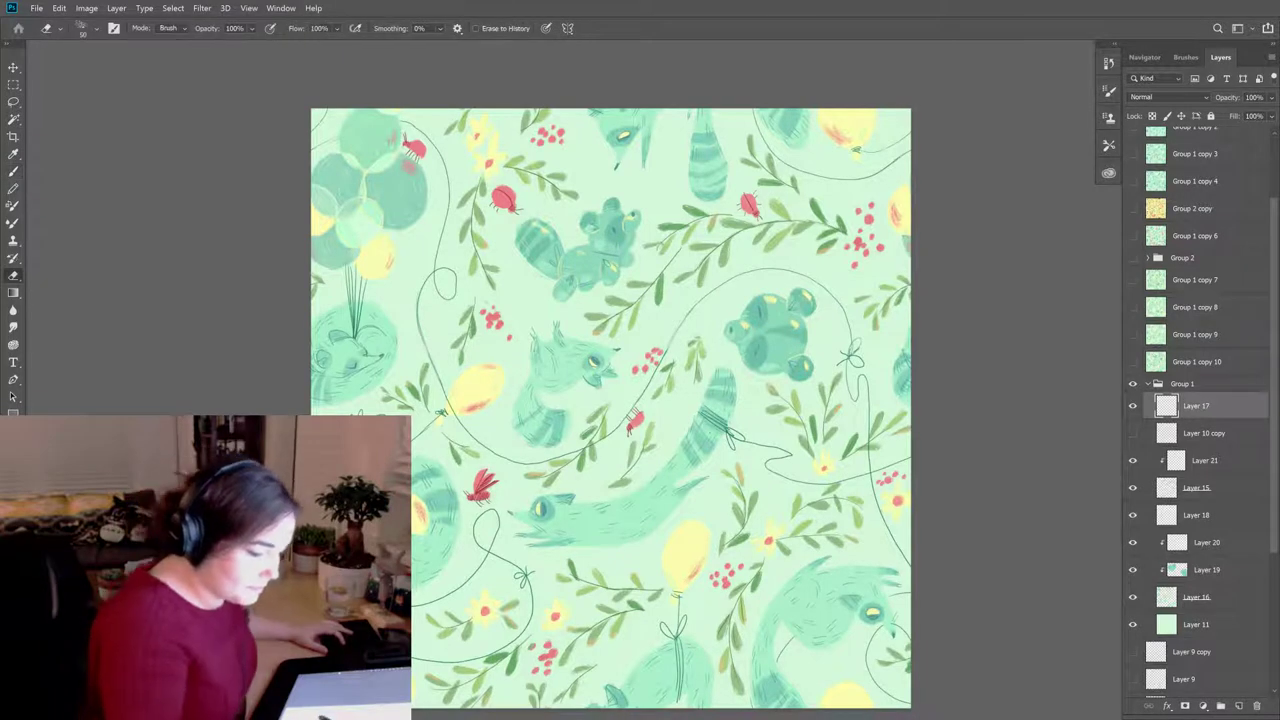
key(b)
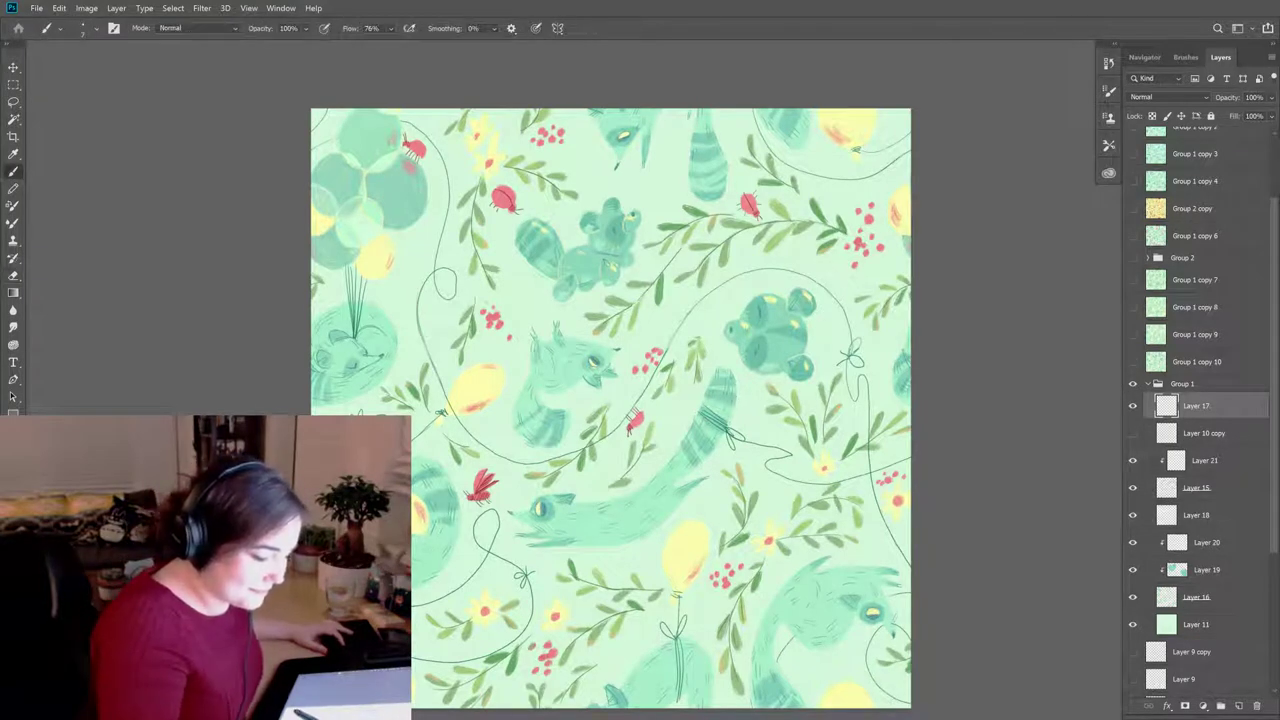
key(e)
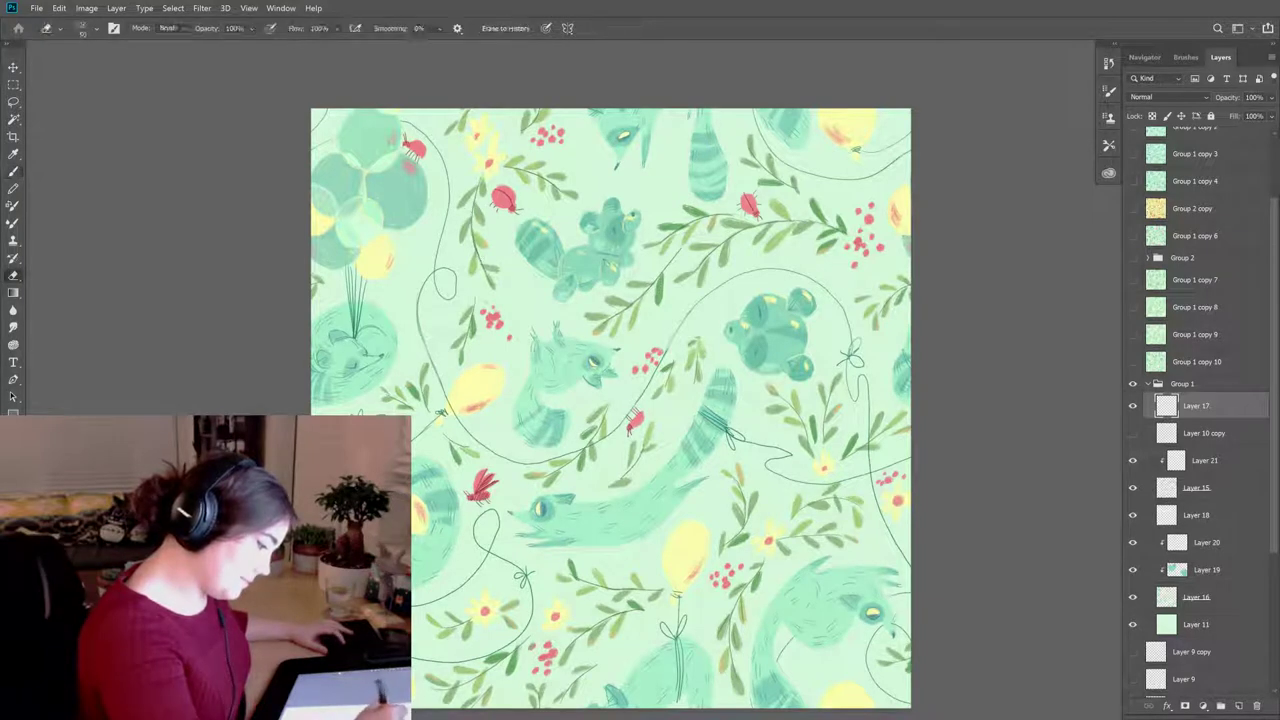
key(b)
key(e)
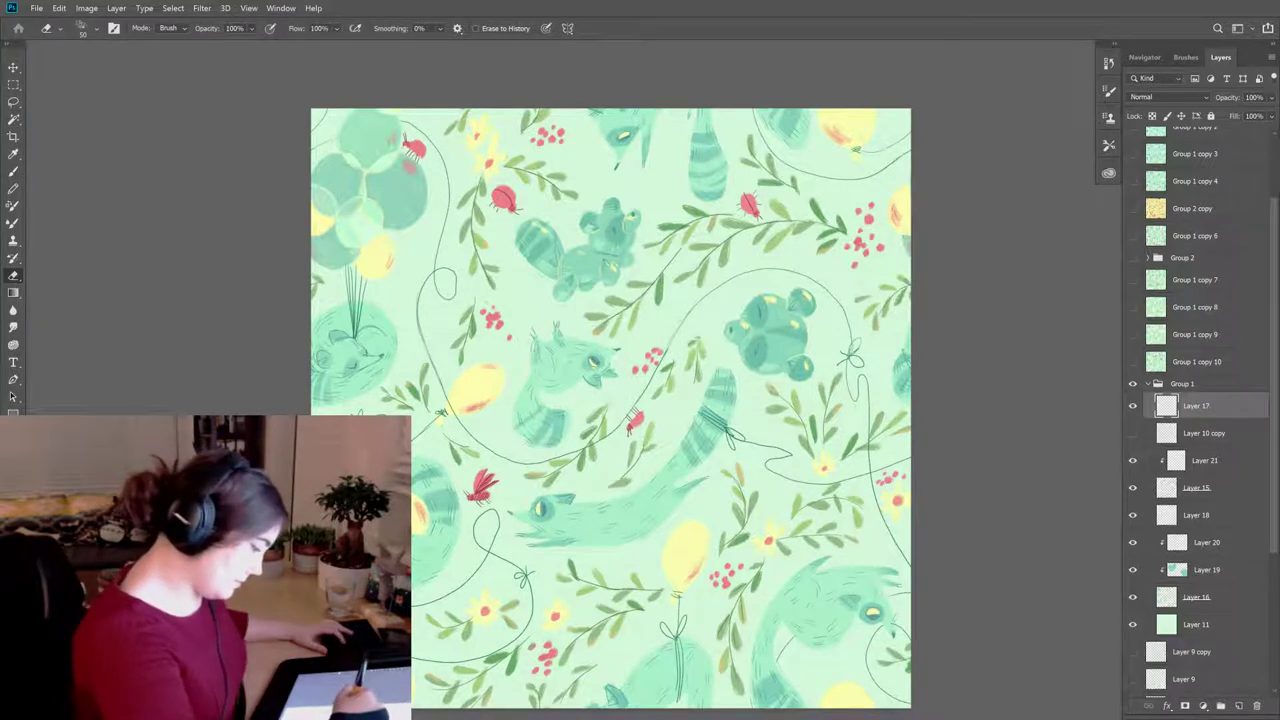
key(b)
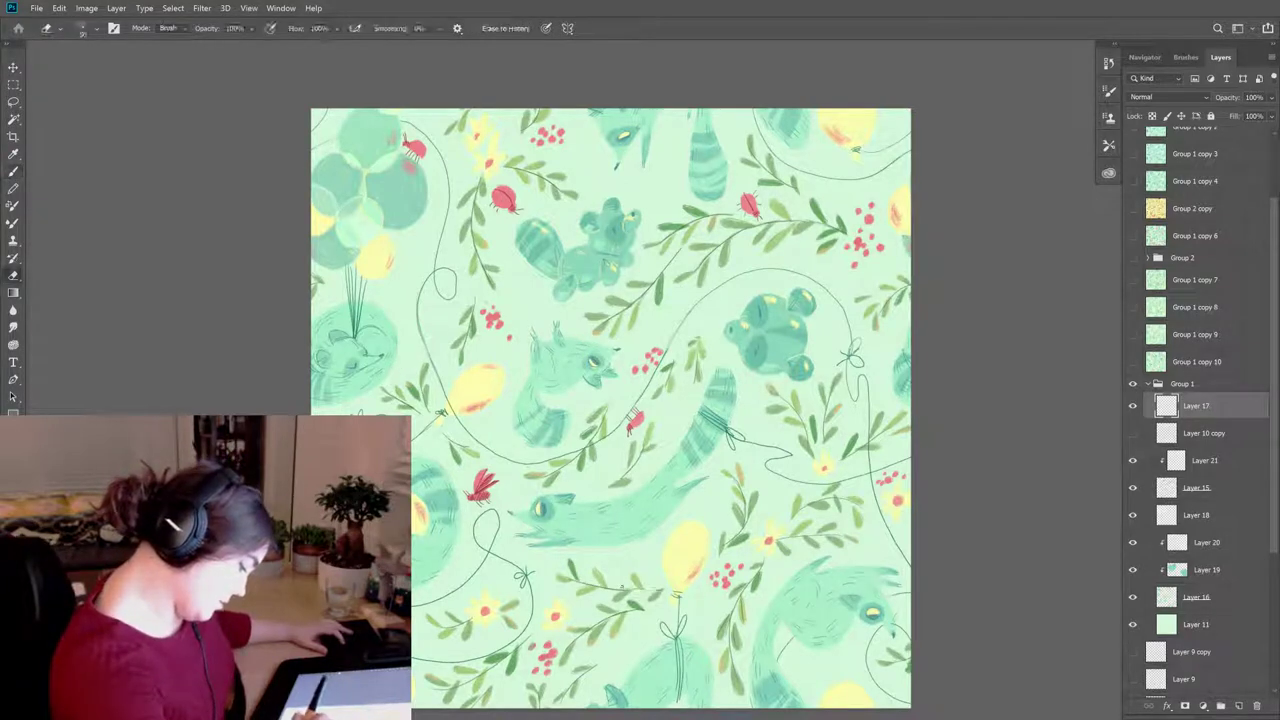
key(e)
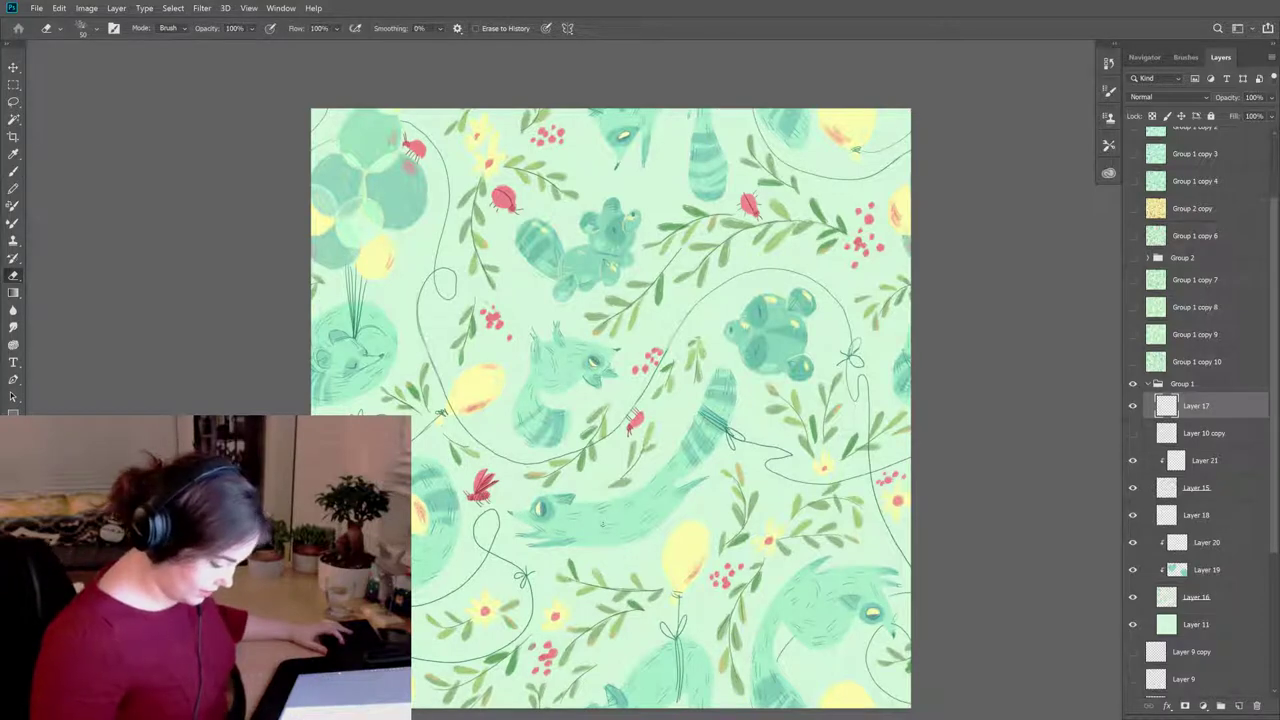
key(b)
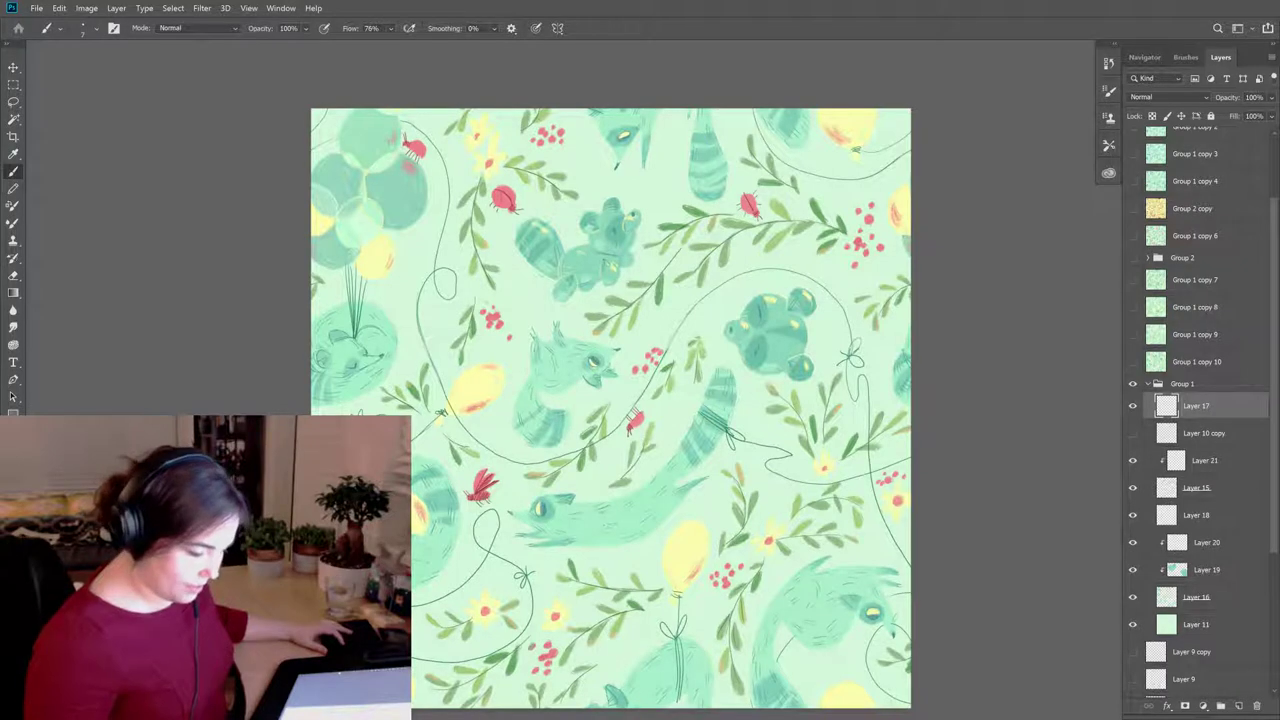
Step: Refine the fine stem lines of the leafy vines on Layer 17 with brush and eraser, and compare the artwork with and without that layer
key(e)
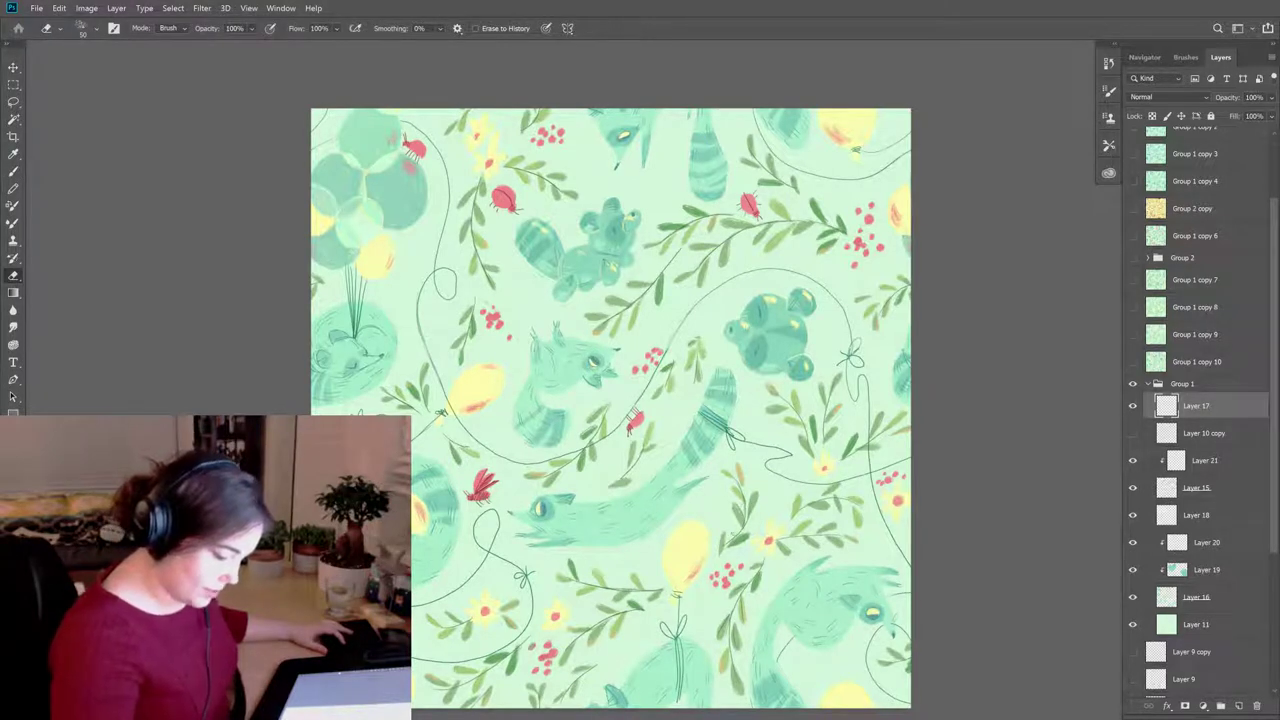
key(b)
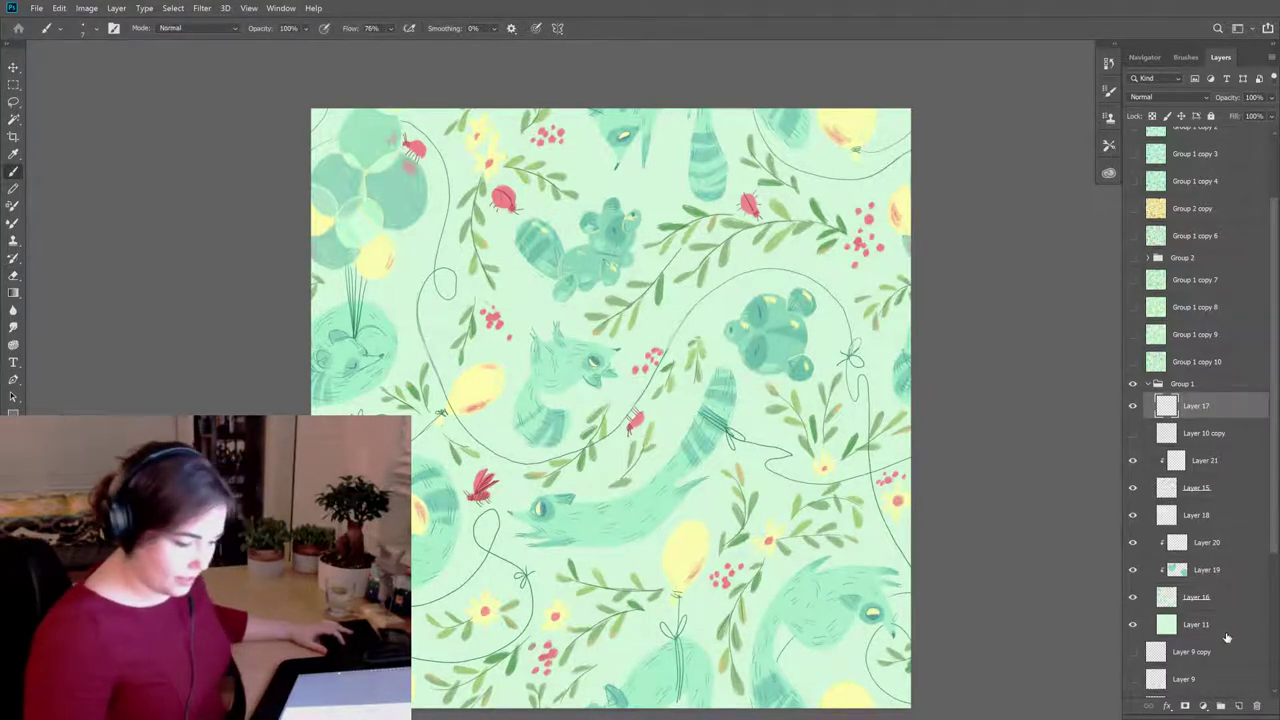
key(e)
key(b)
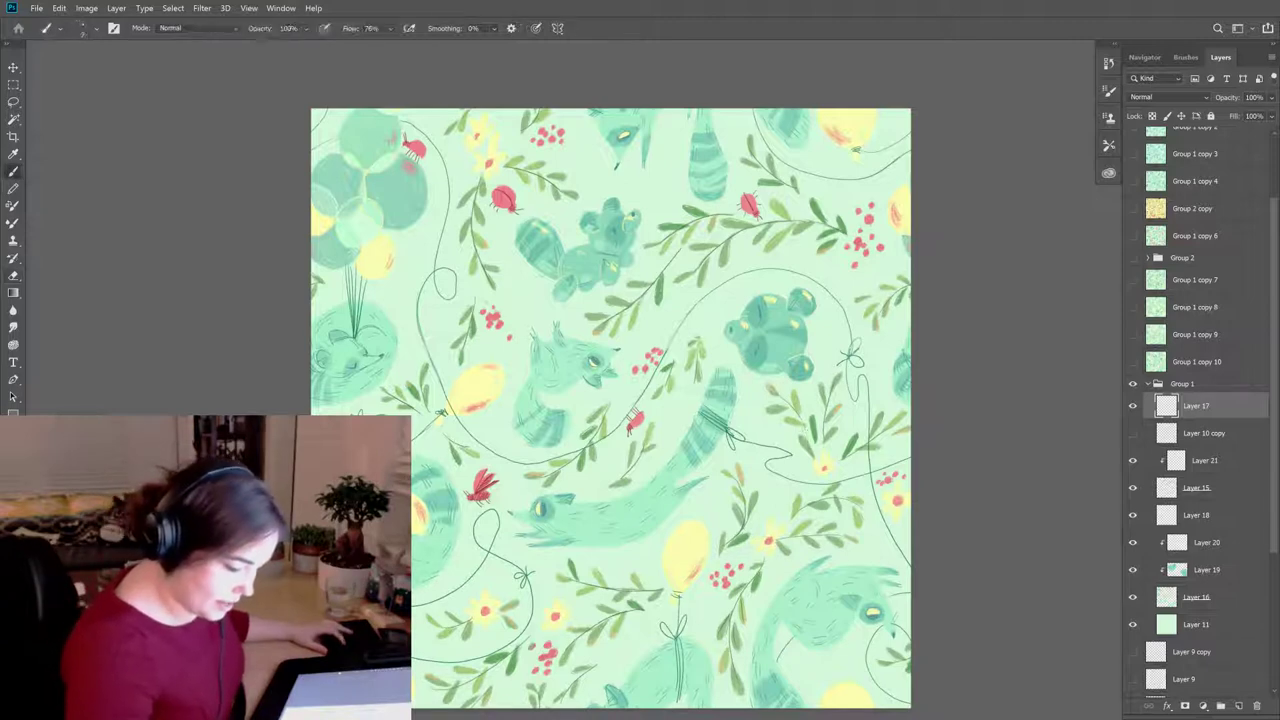
key(e)
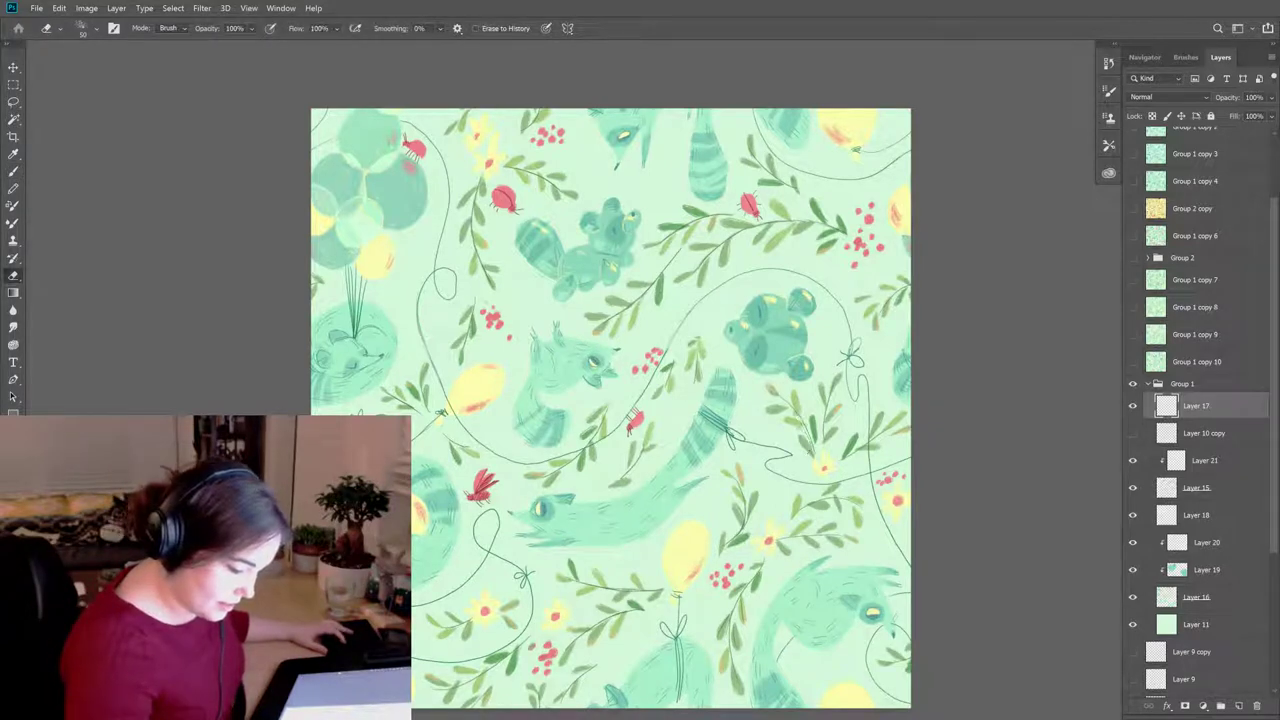
key(b)
key(e)
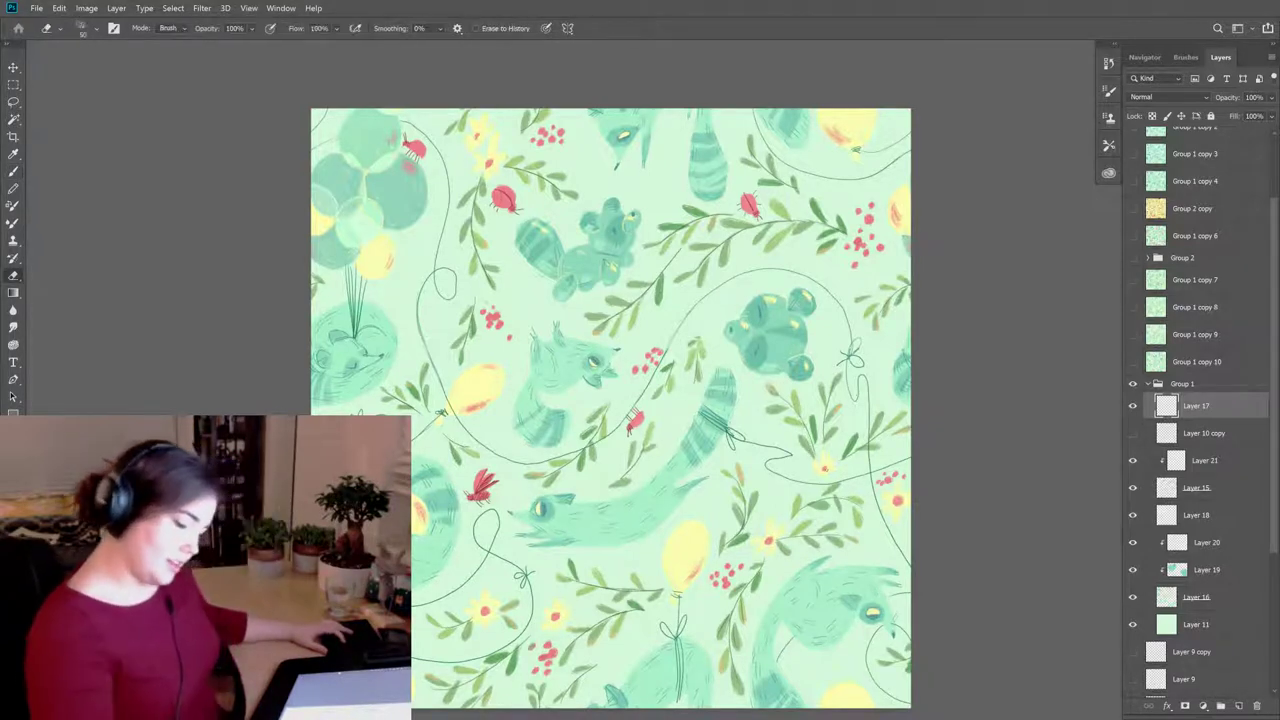
key(b)
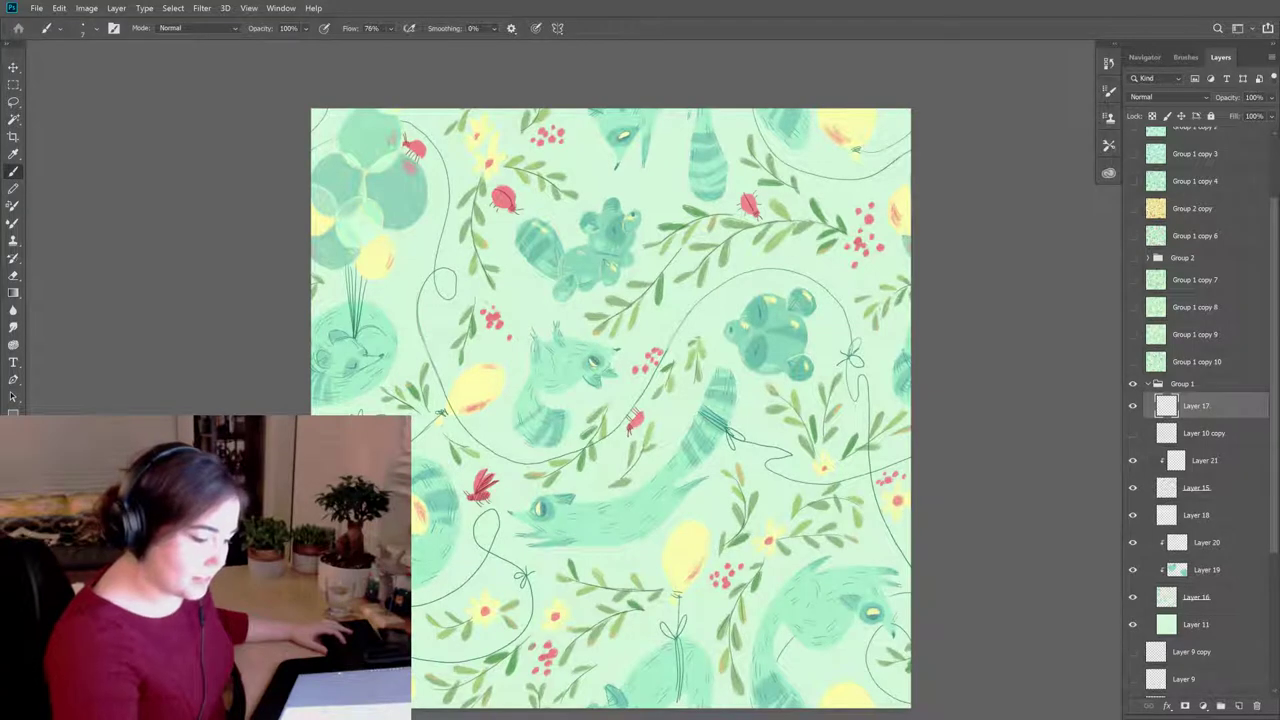
key(e)
key(b)
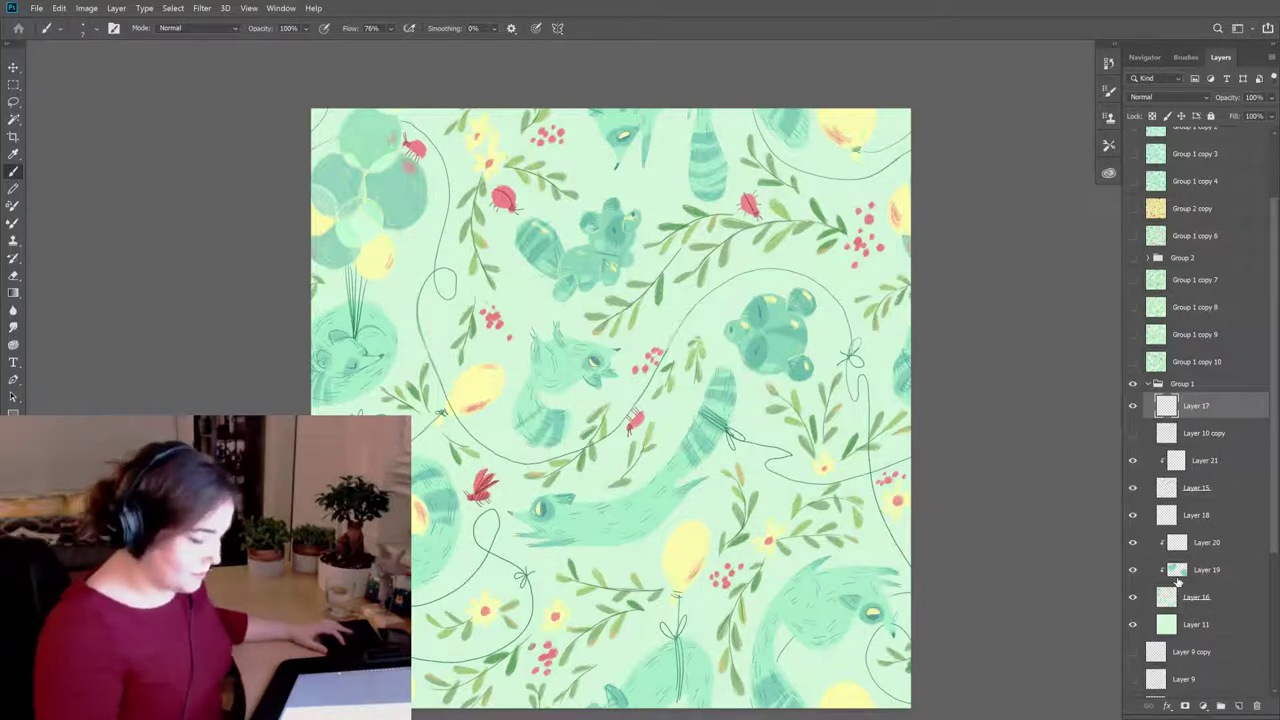
key(e)
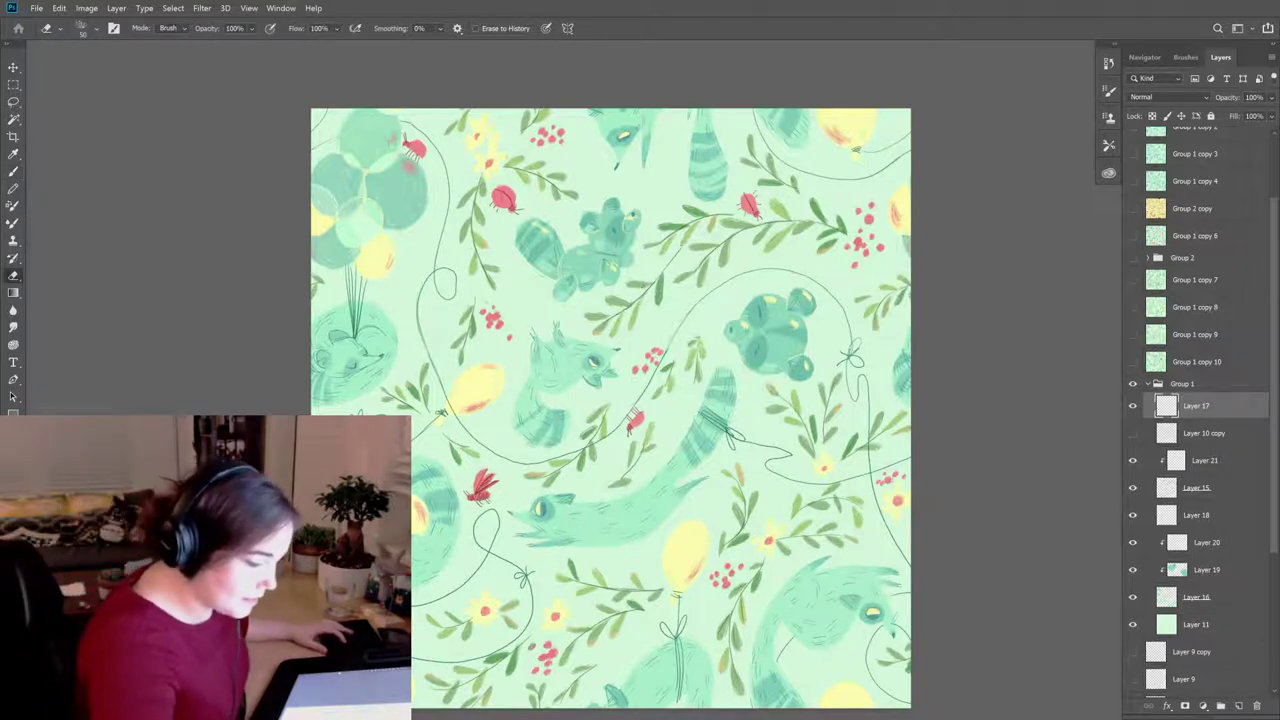
key(b)
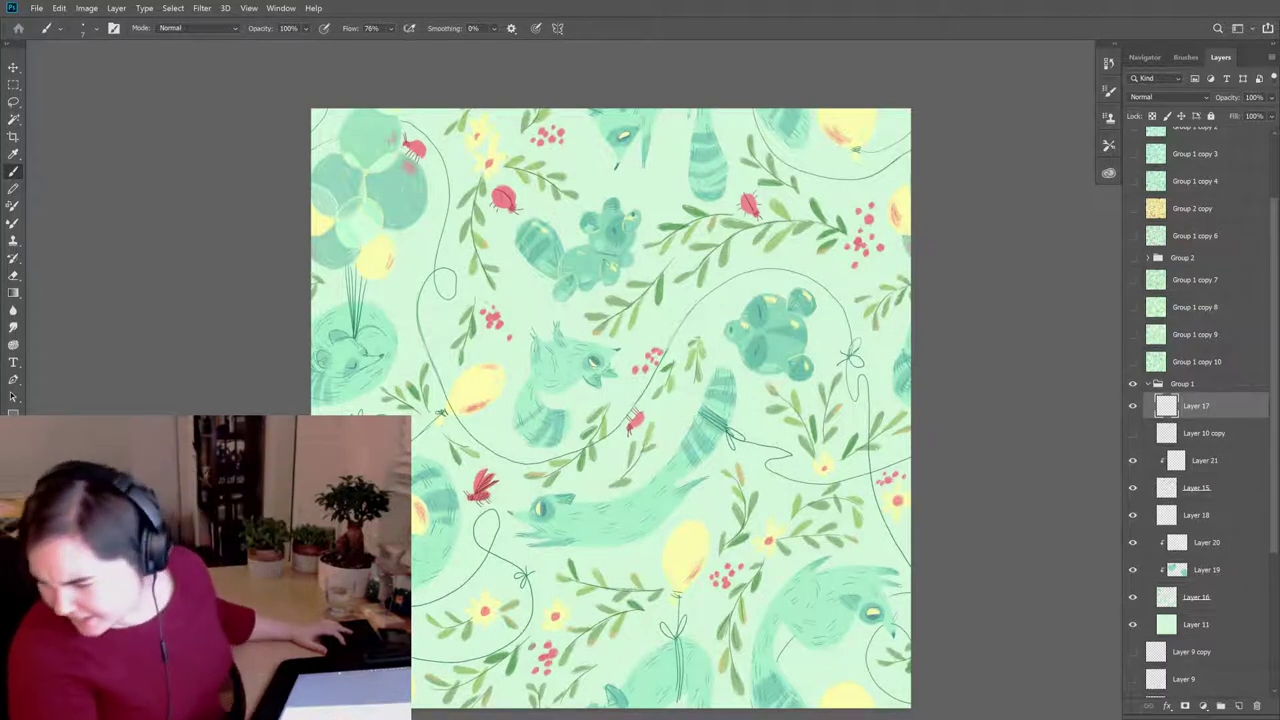
key(e)
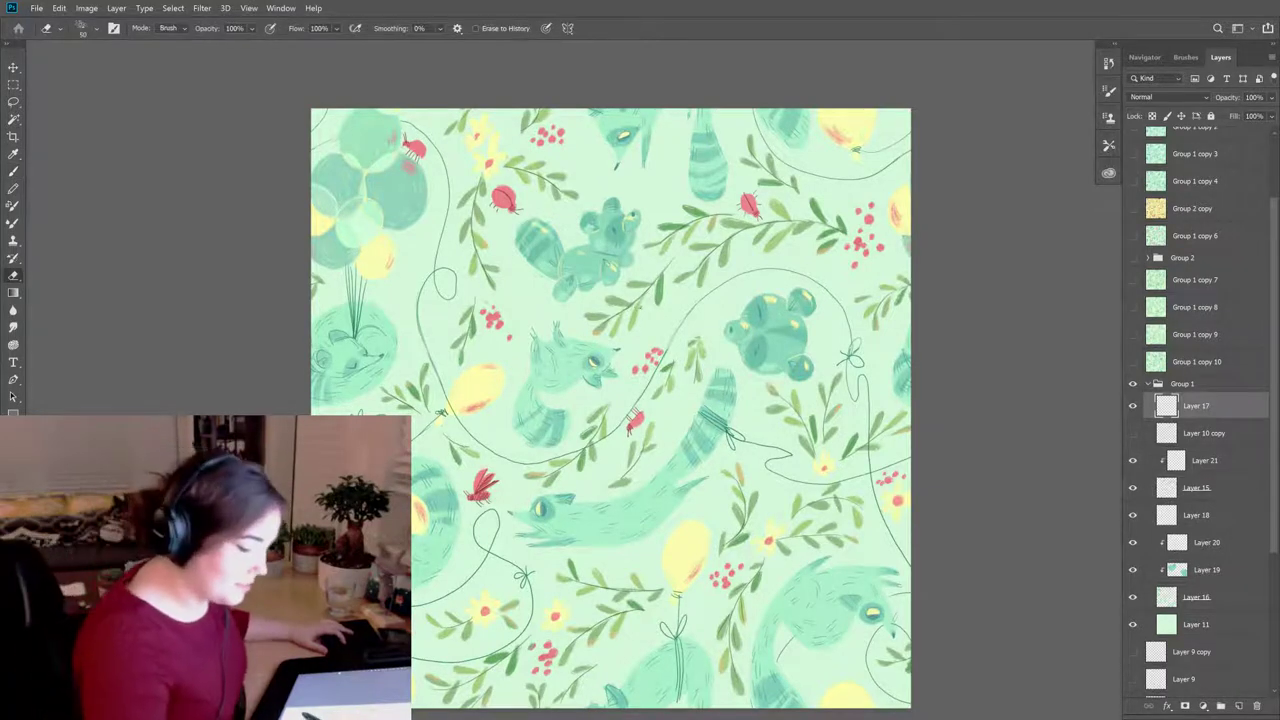
key(b)
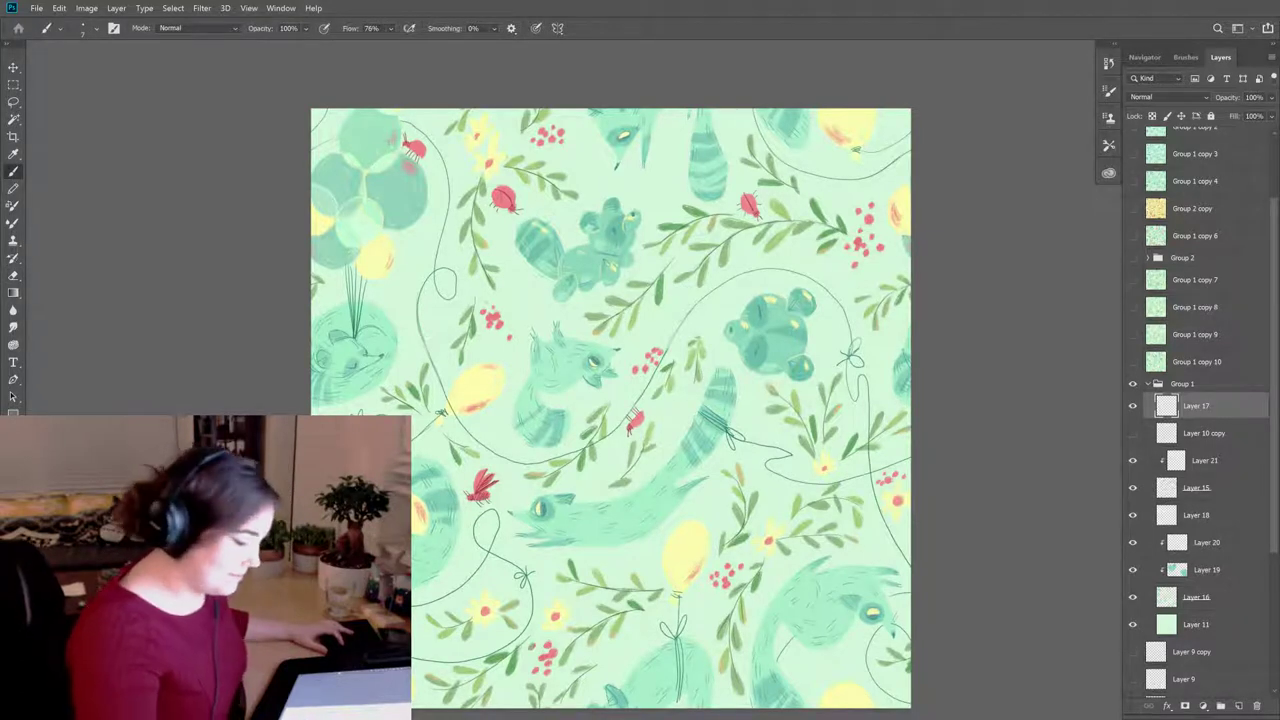
key(e)
key(b)
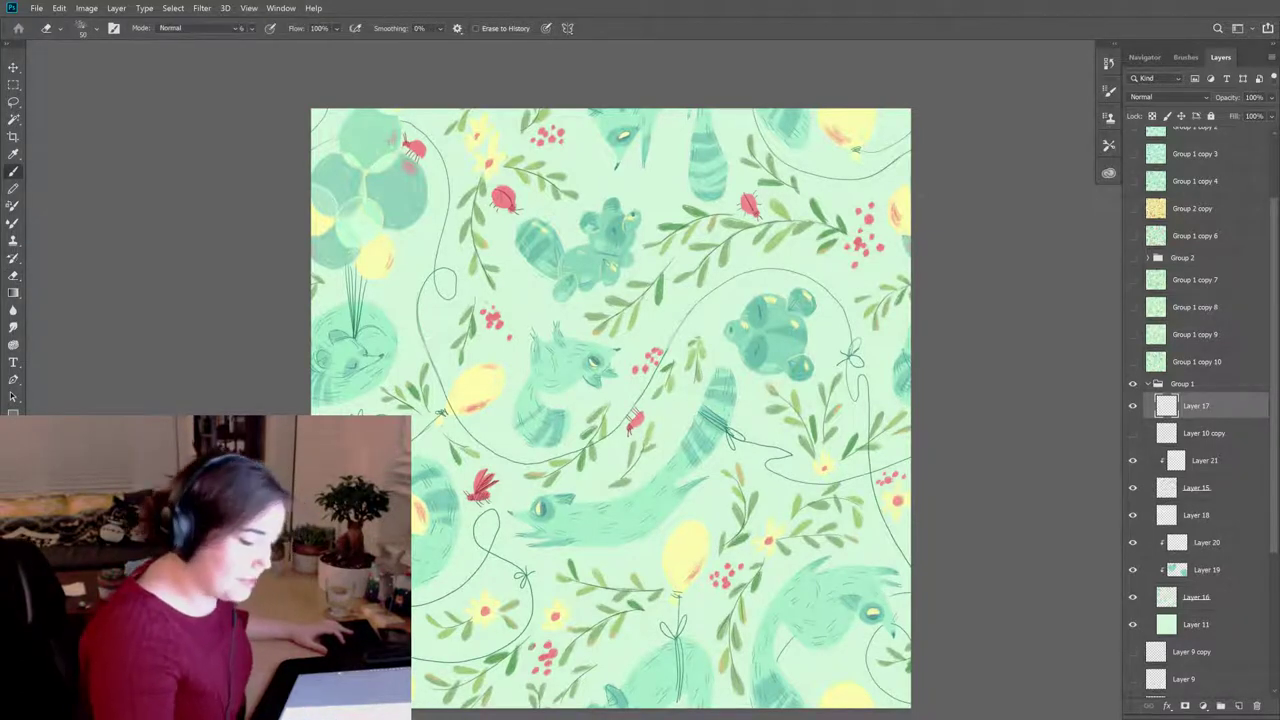
key(e)
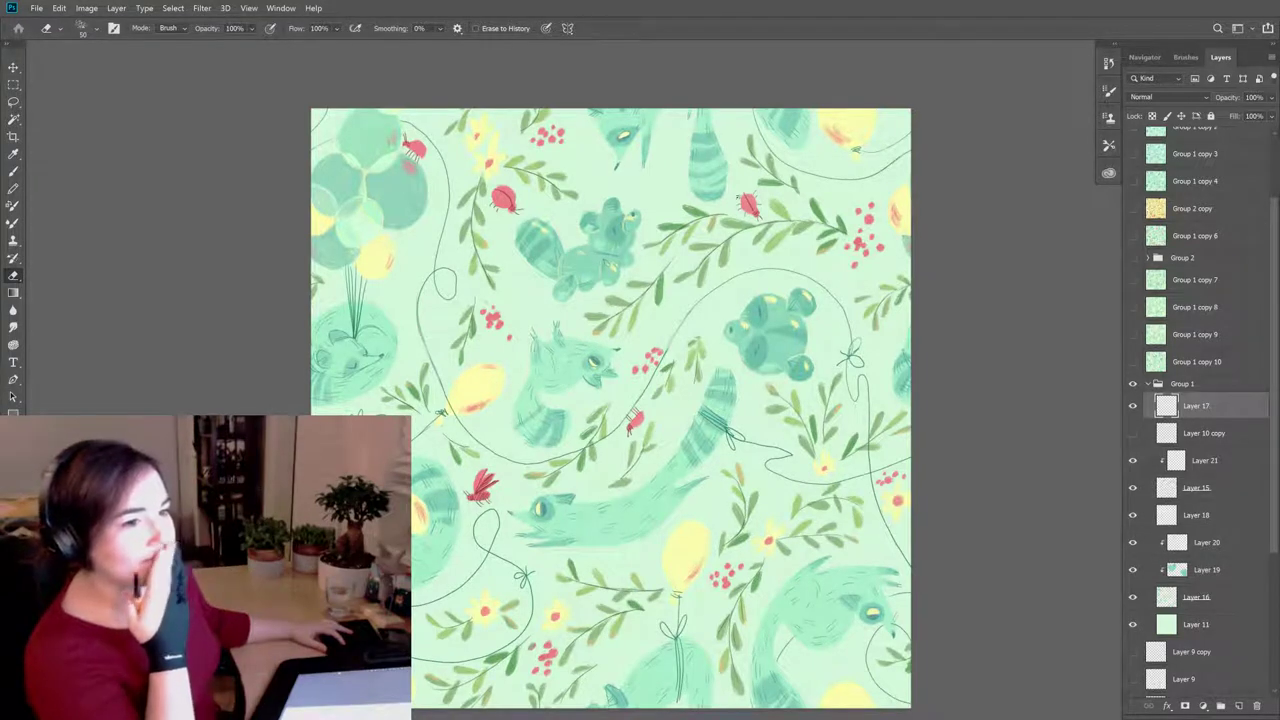
key(b)
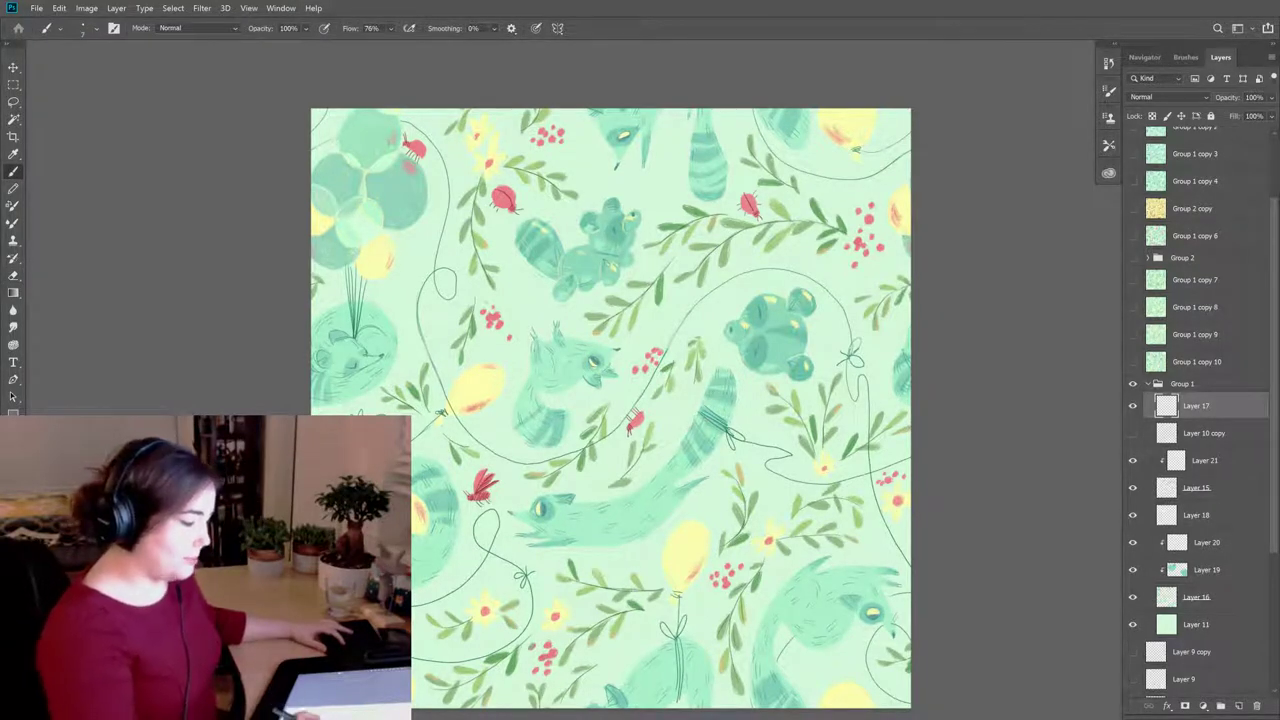
key(e)
key(b)
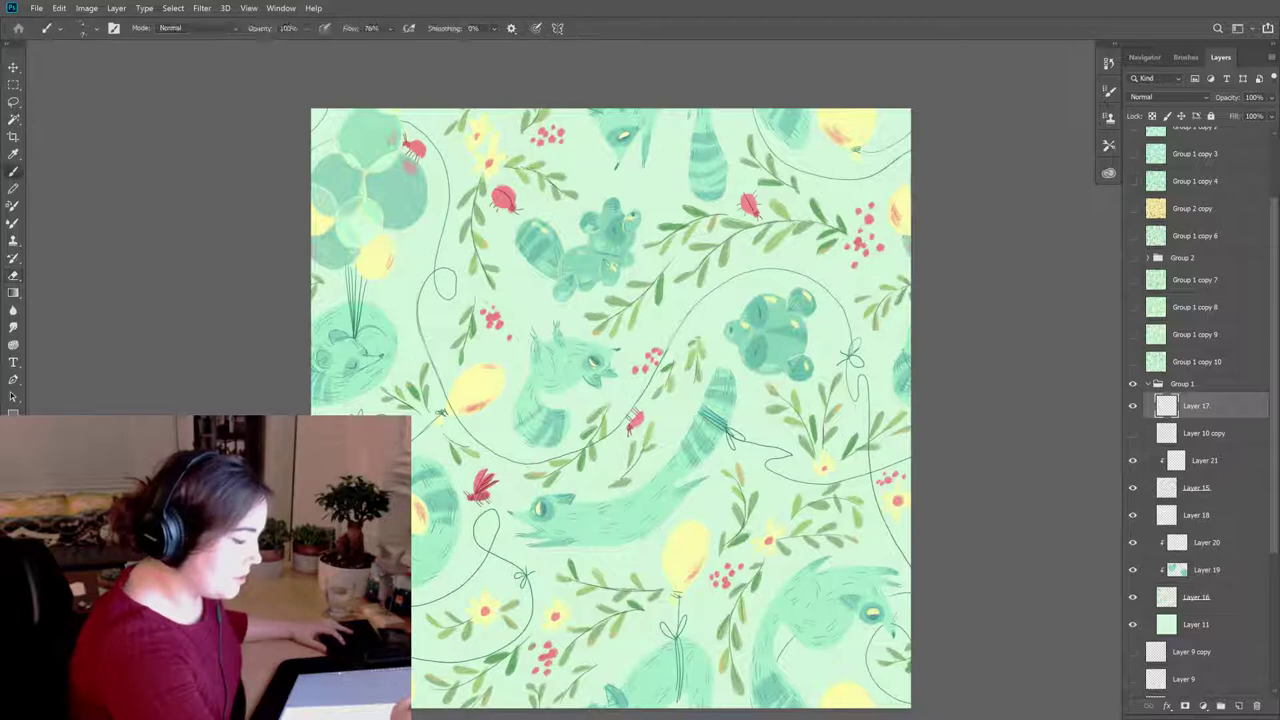
key(e)
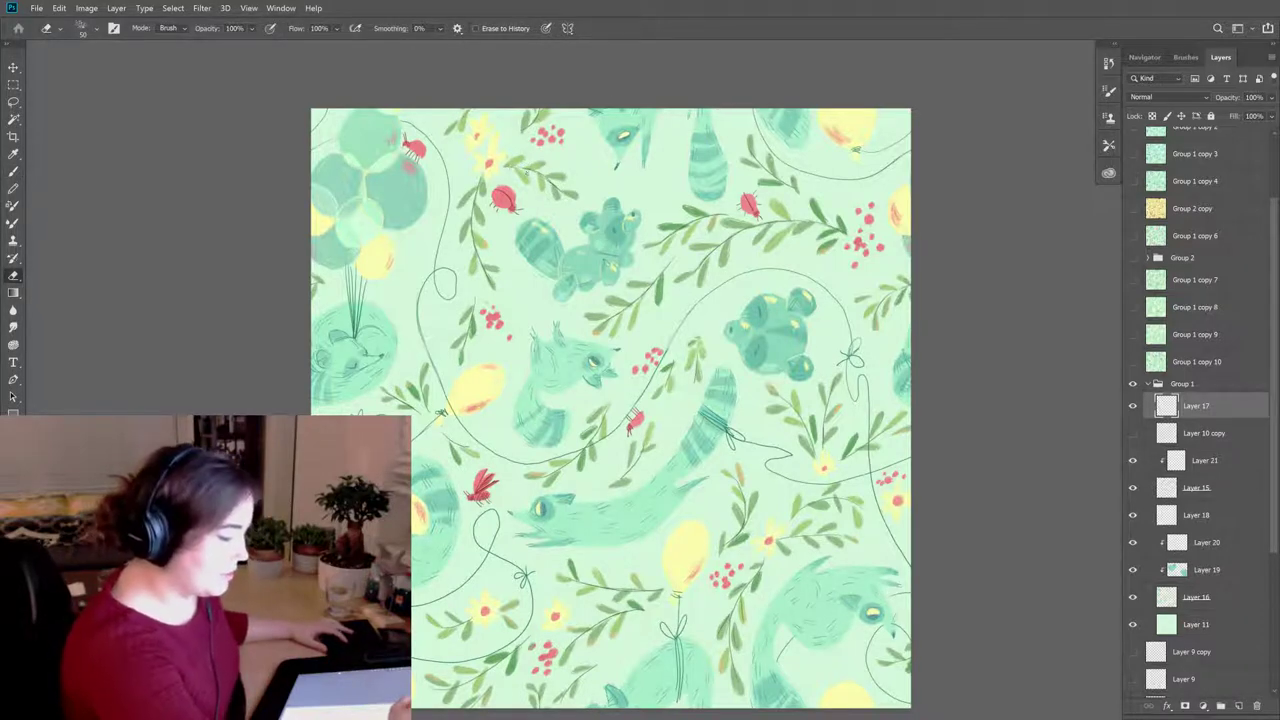
key(b)
key(e)
key(b)
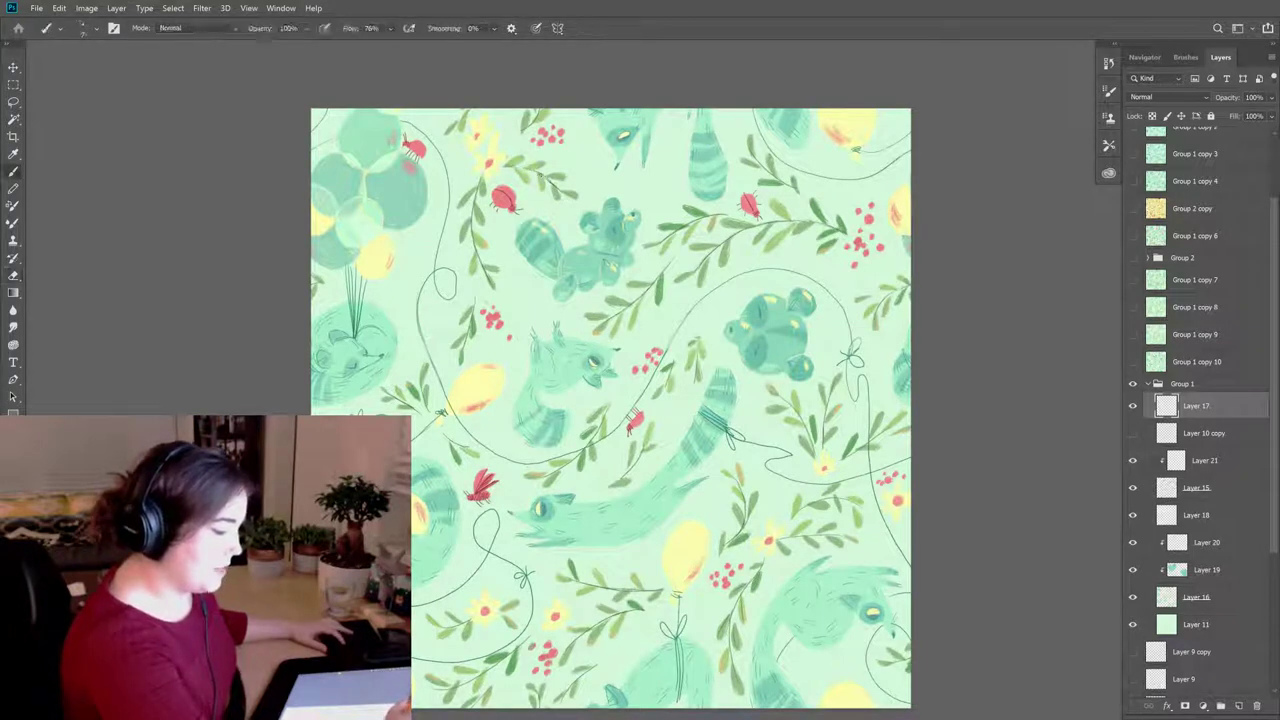
key(e)
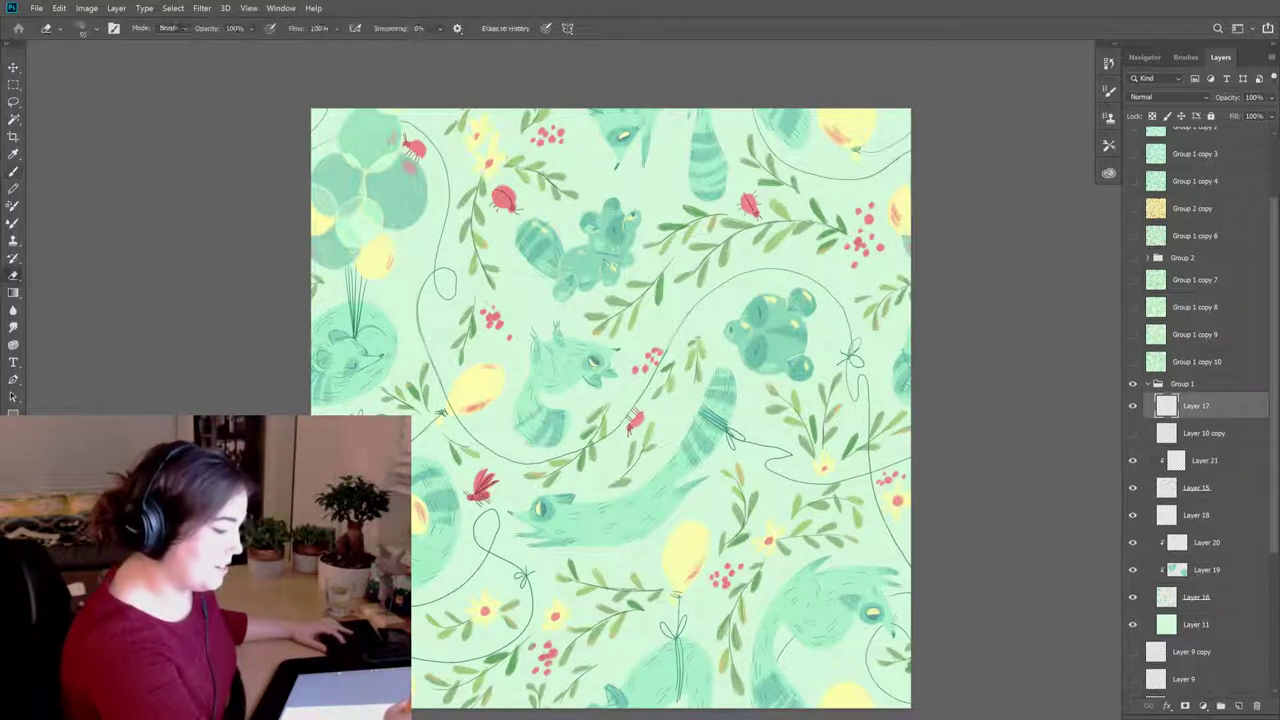
key(b)
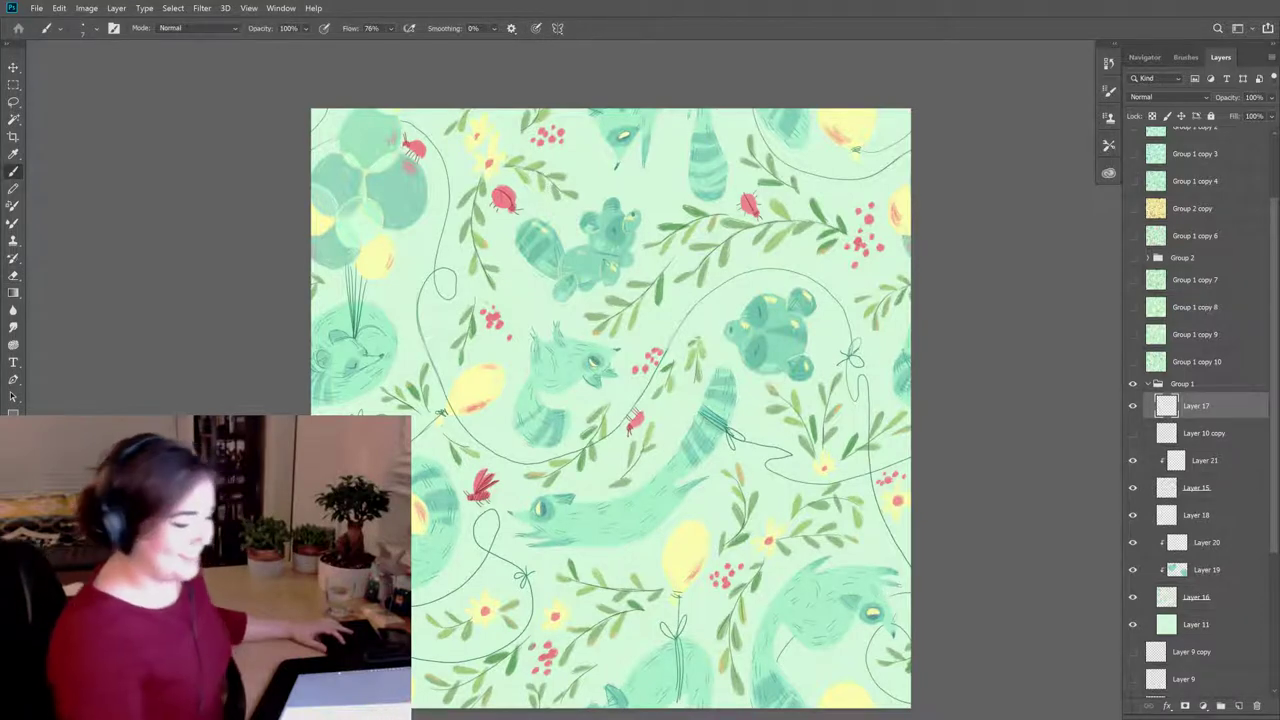
key(e)
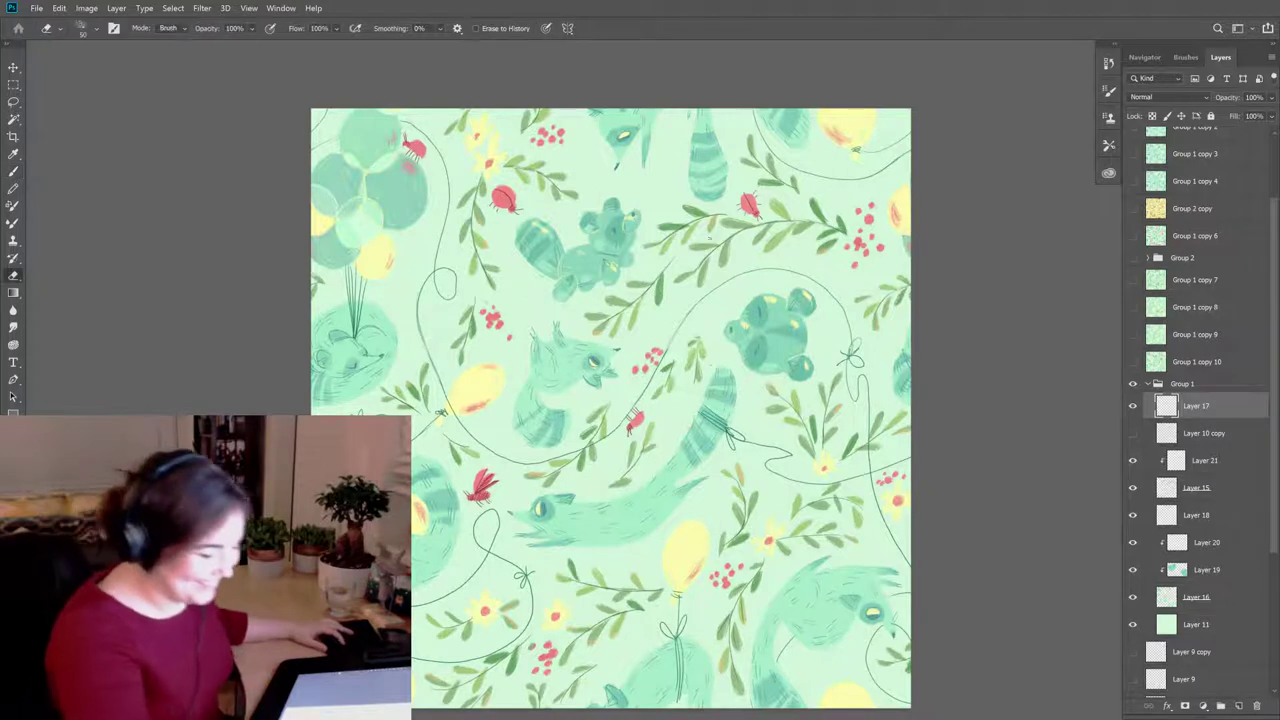
key(b)
key(e)
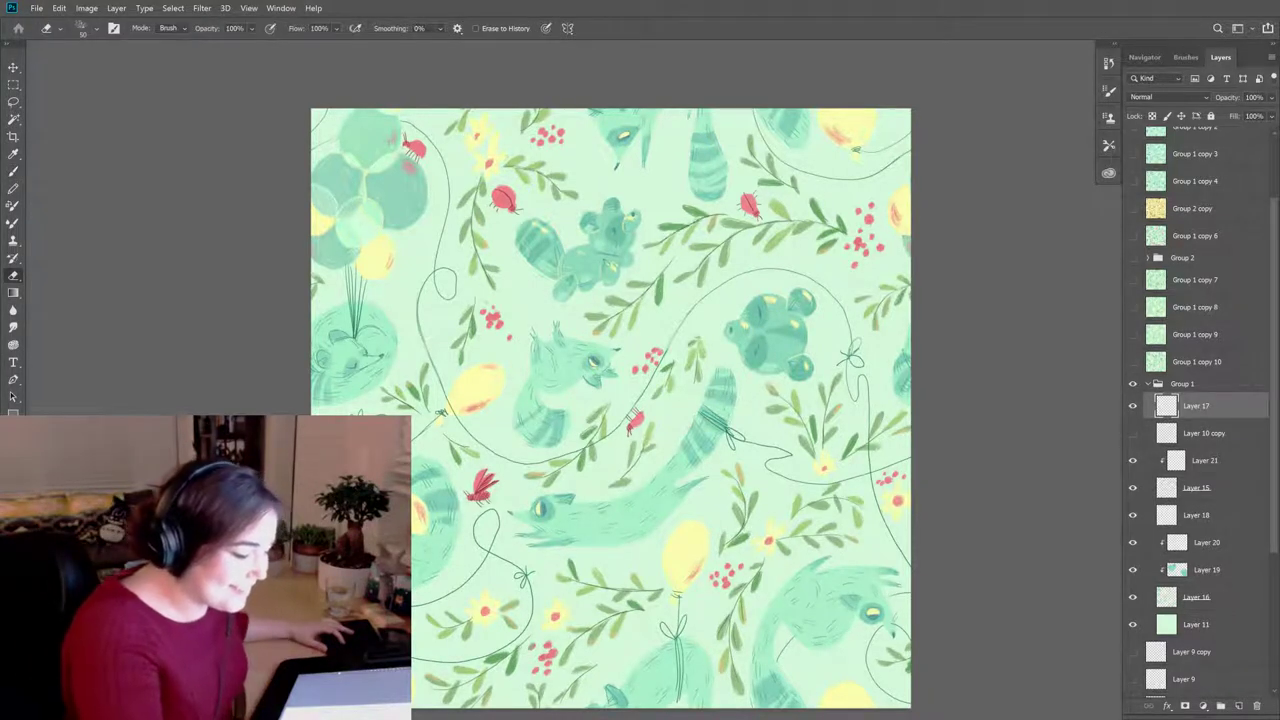
key(b)
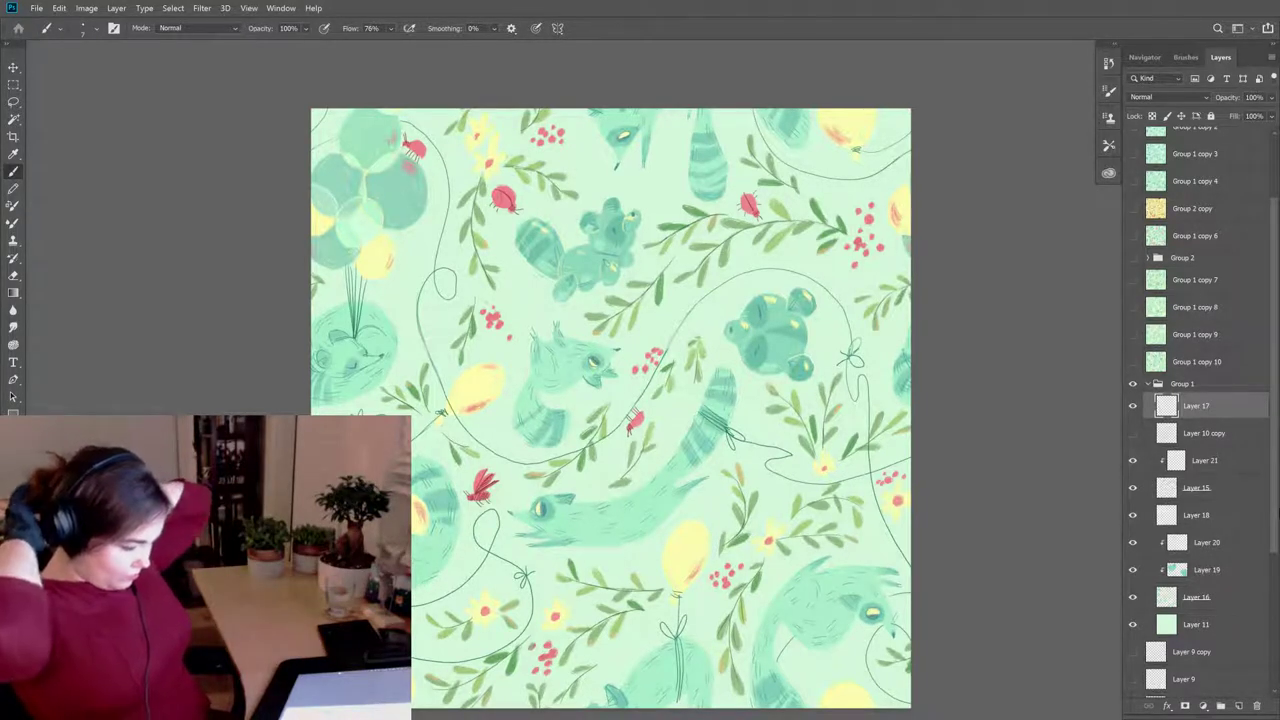
click(1133, 405)
click(1133, 405)
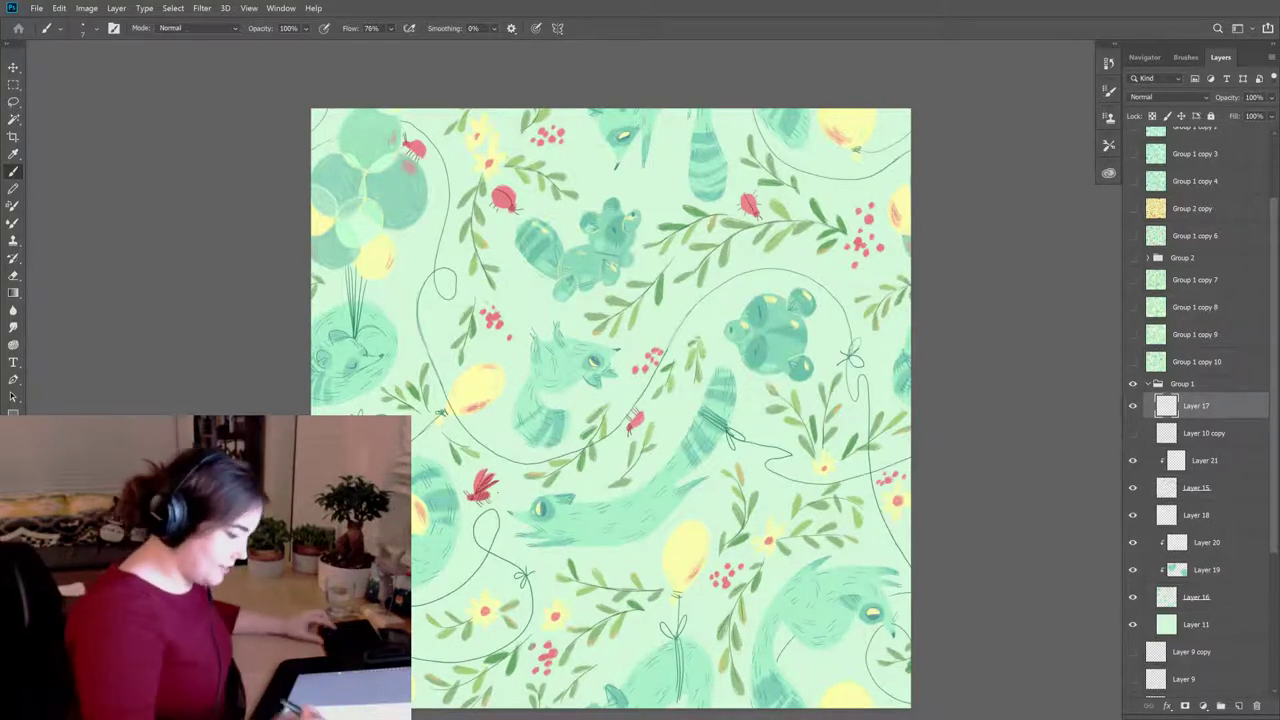
Step: Set a light orange foreground colour and draw fine petal outlines on the yellow flowers across the tile on Layer 17
click(12, 435)
click(619, 428)
click(750, 569)
drag(758, 577, 757, 590)
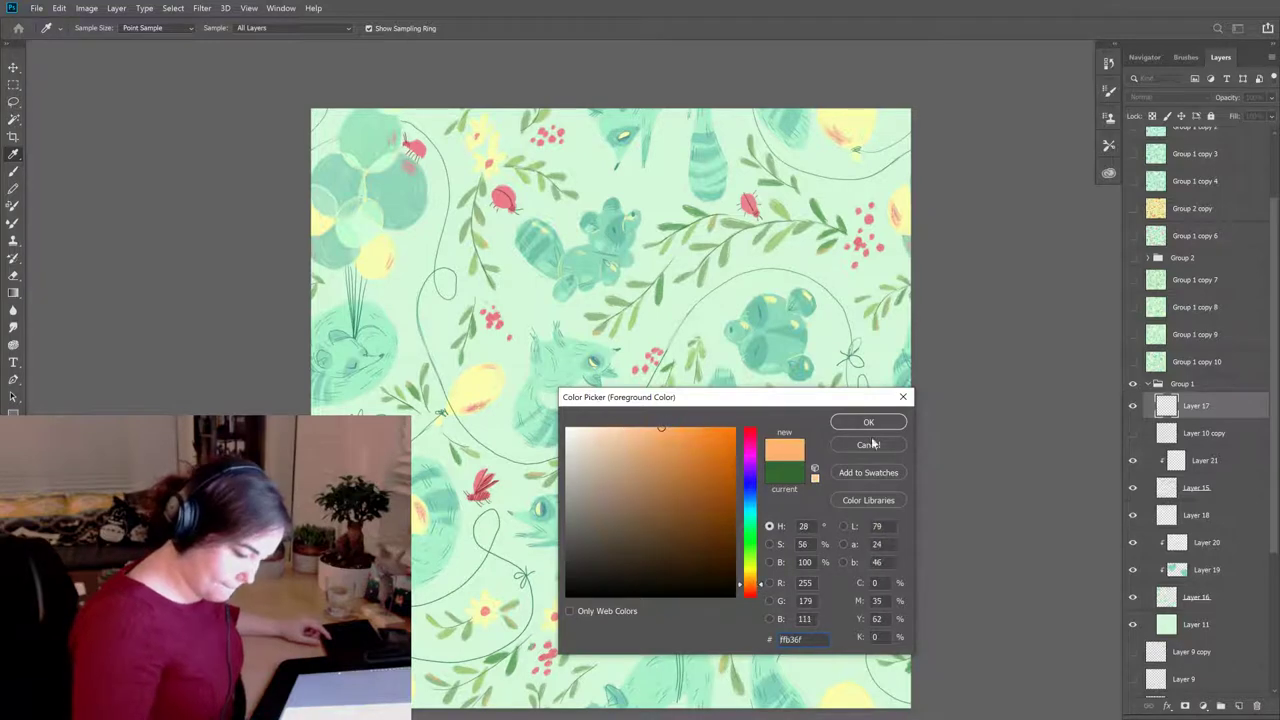
click(868, 422)
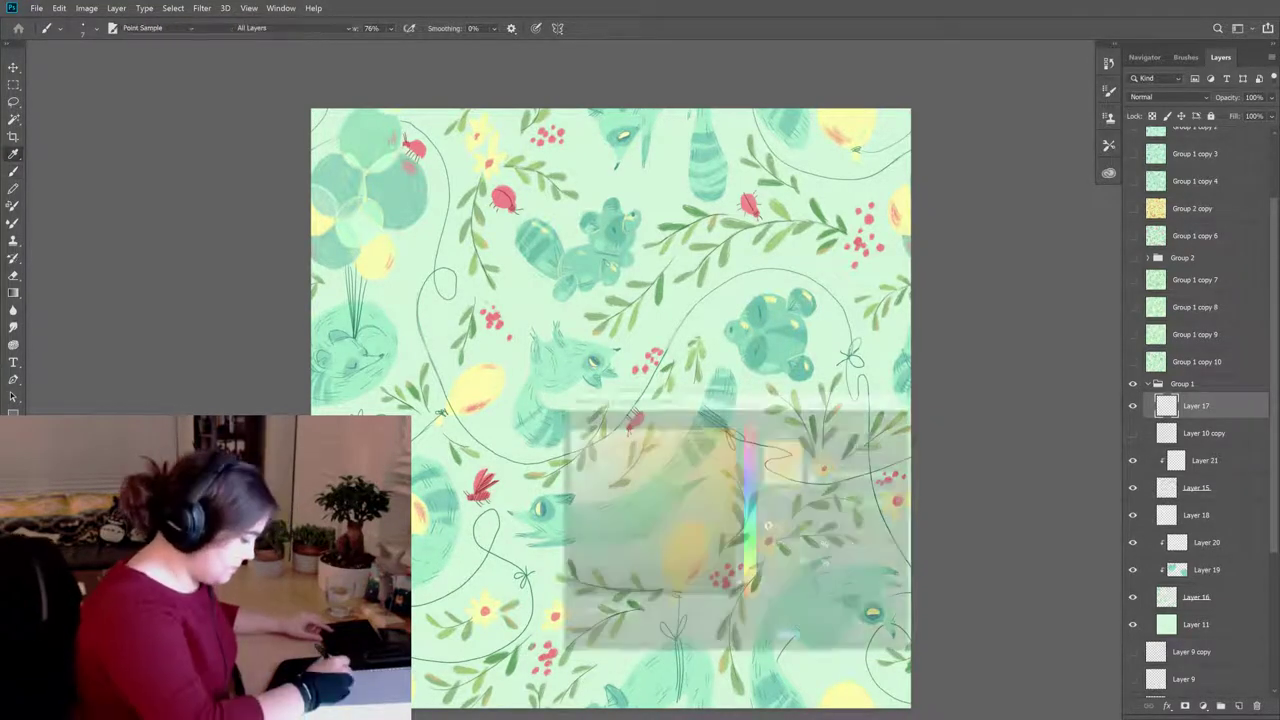
click(689, 459)
key(Return)
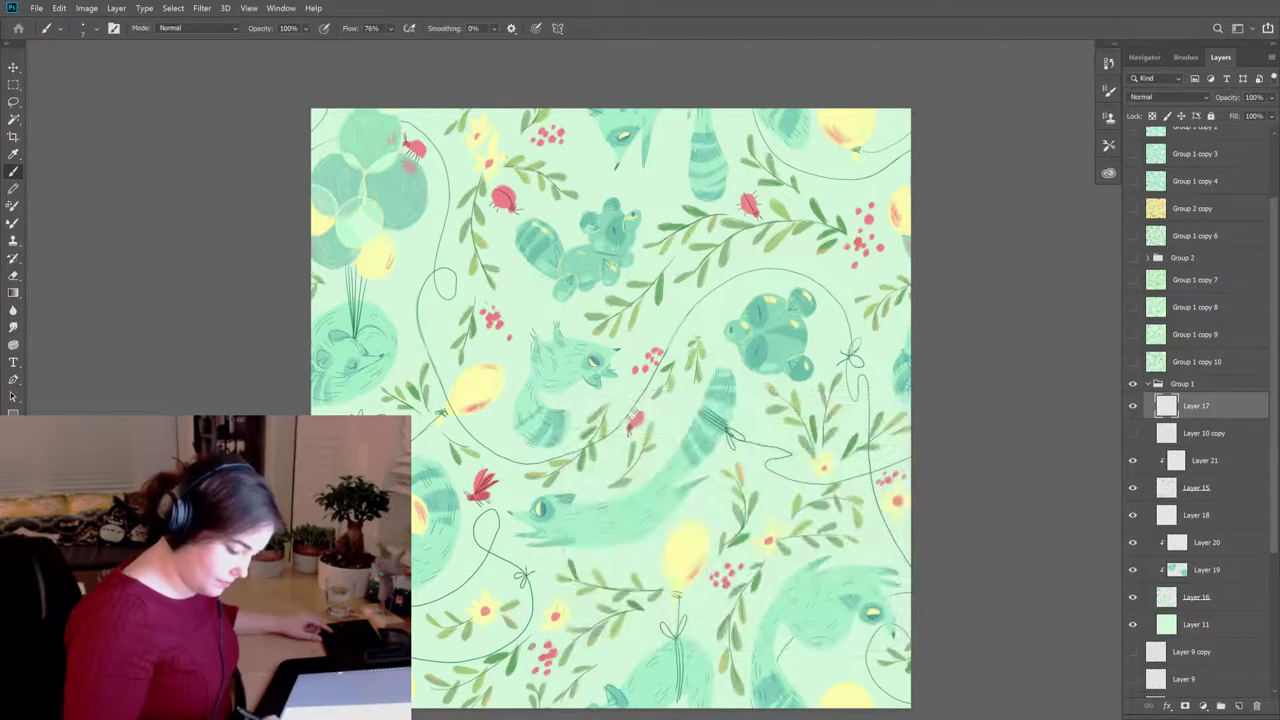
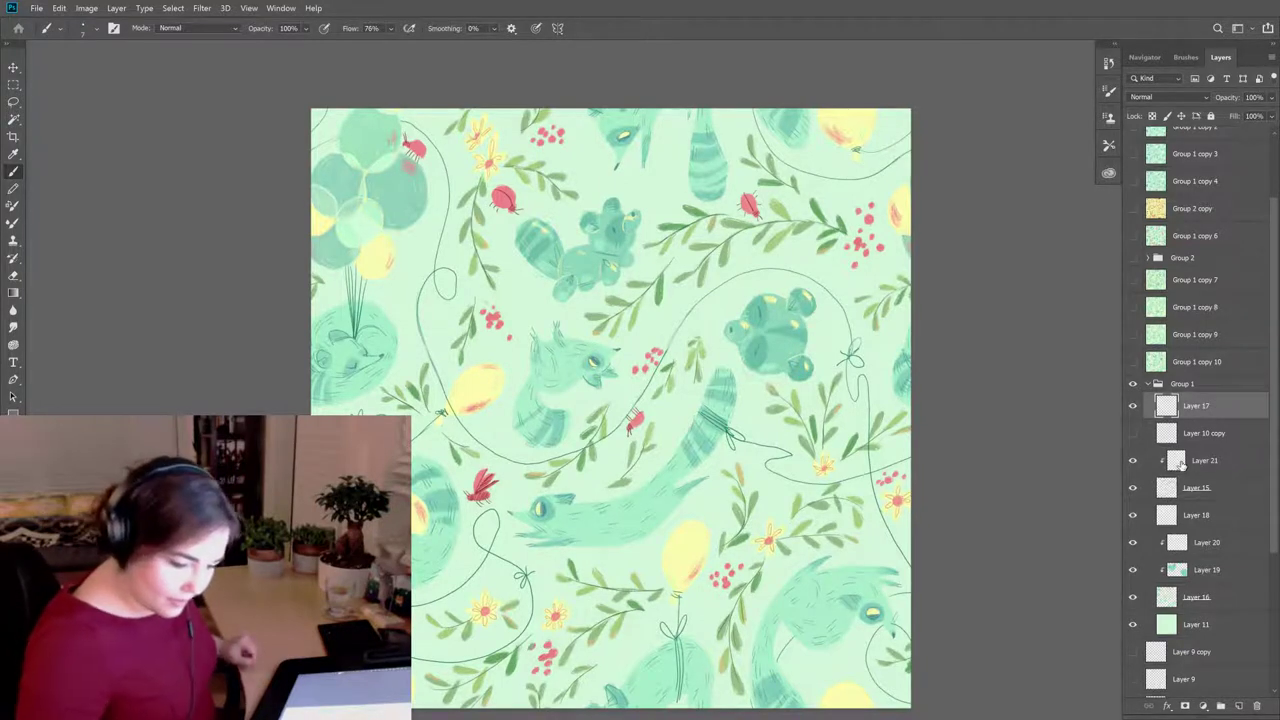
Step: Lock the transparent pixels of Layer 15
click(1180, 489)
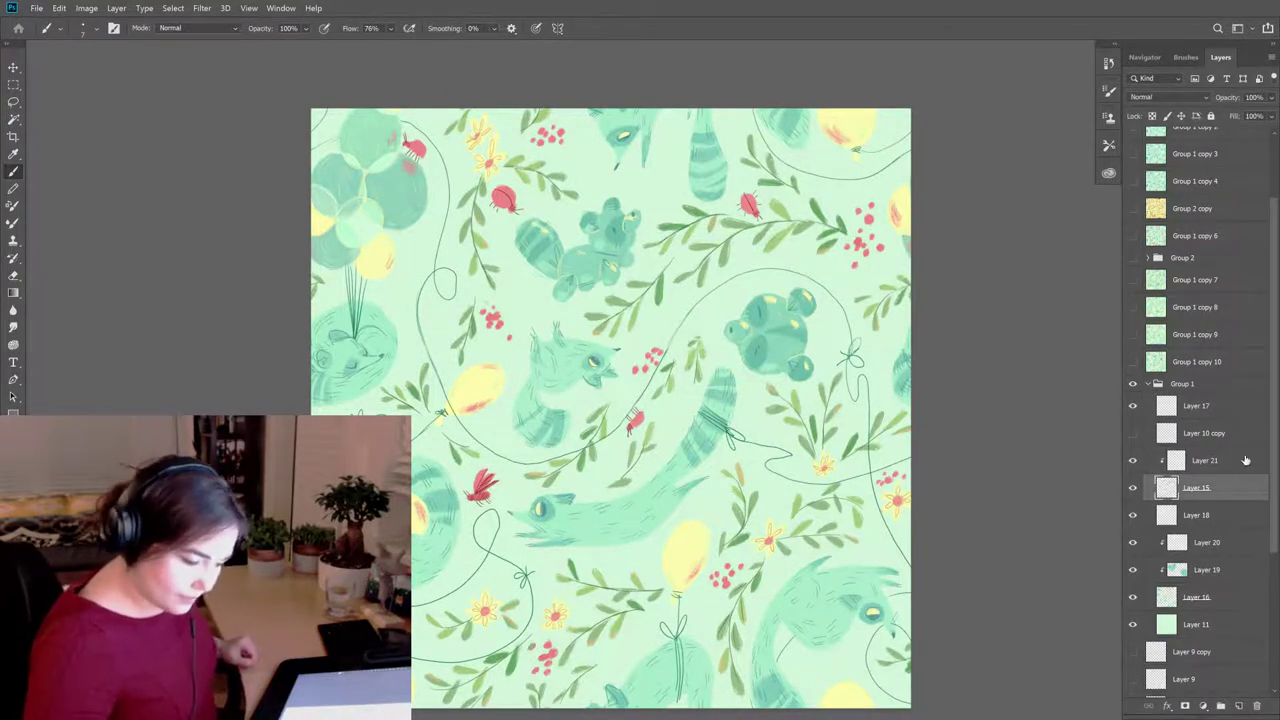
click(1153, 116)
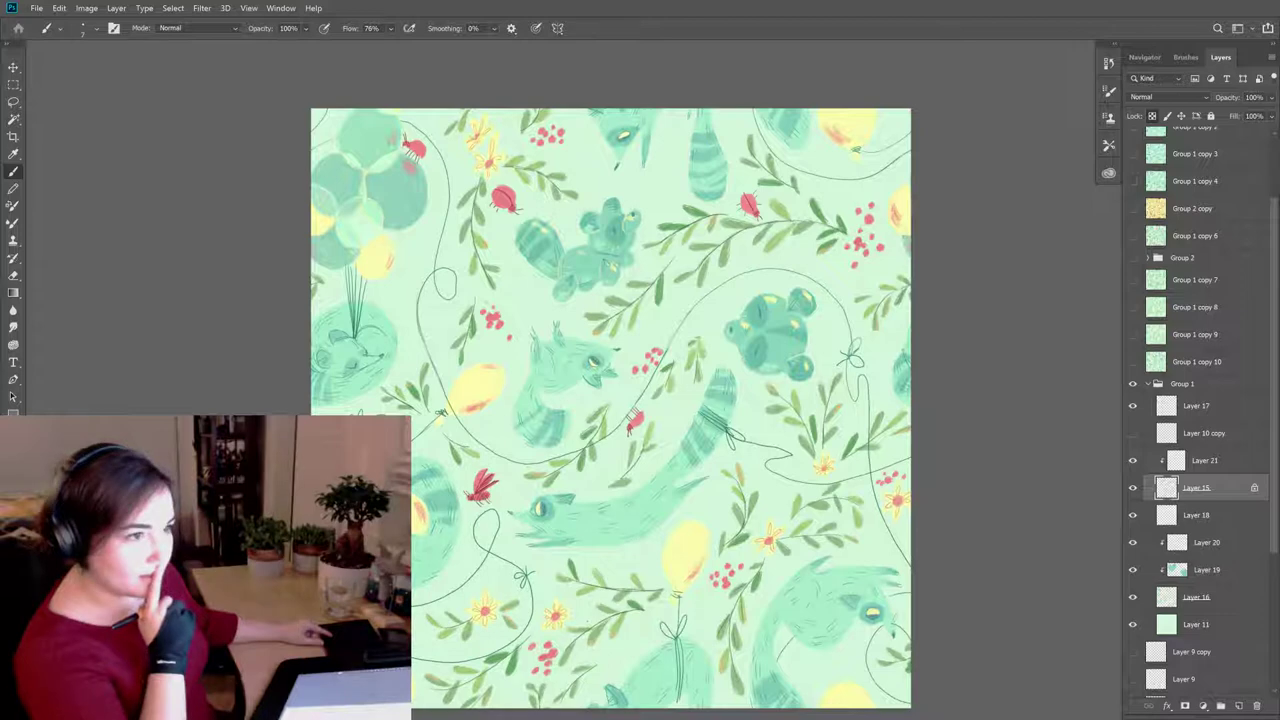
Step: Make Layer 17 active and sample the string's colour from the bow above the raccoon curled around the yellow balloon
scroll(610, 408, left, 3)
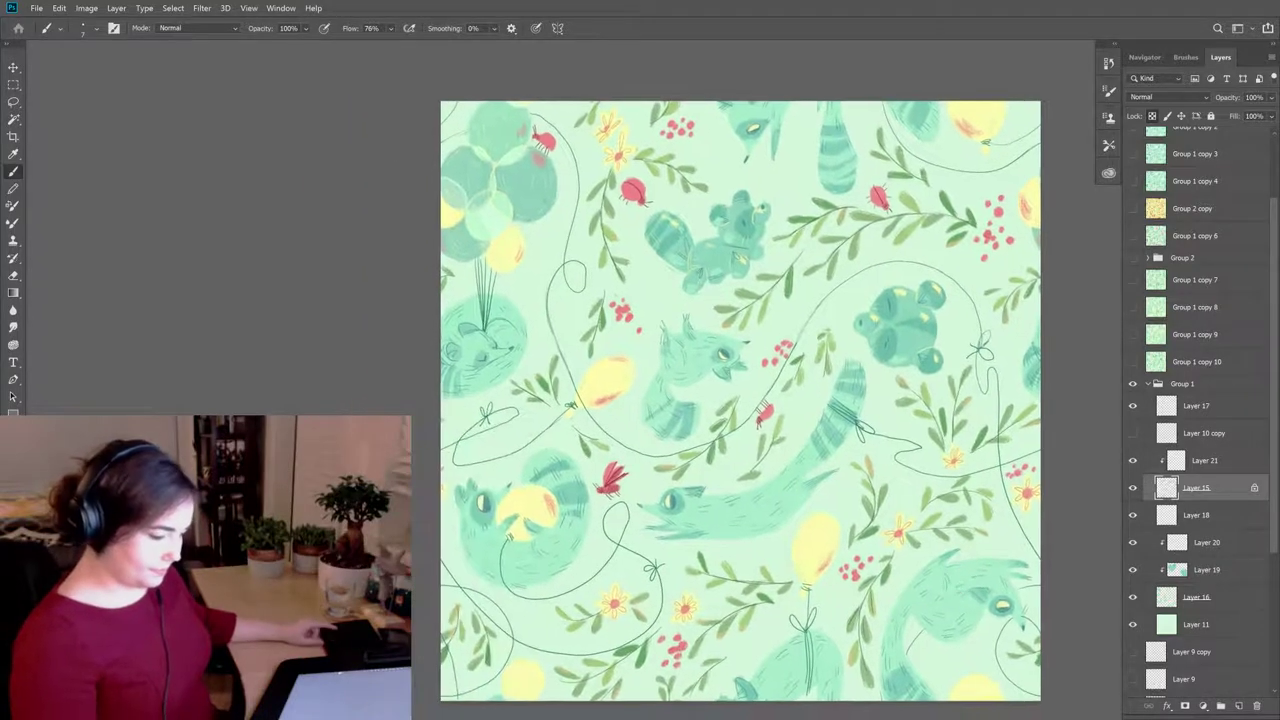
click(1133, 406)
click(1195, 406)
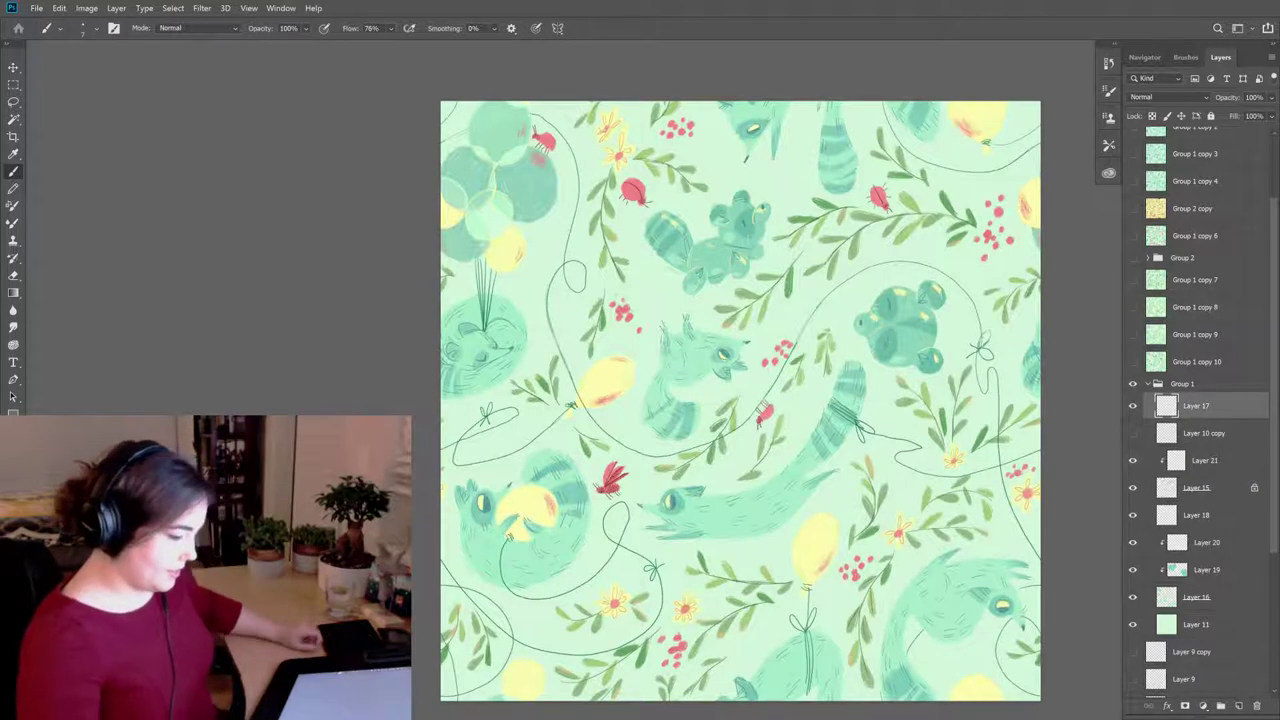
click(1134, 406)
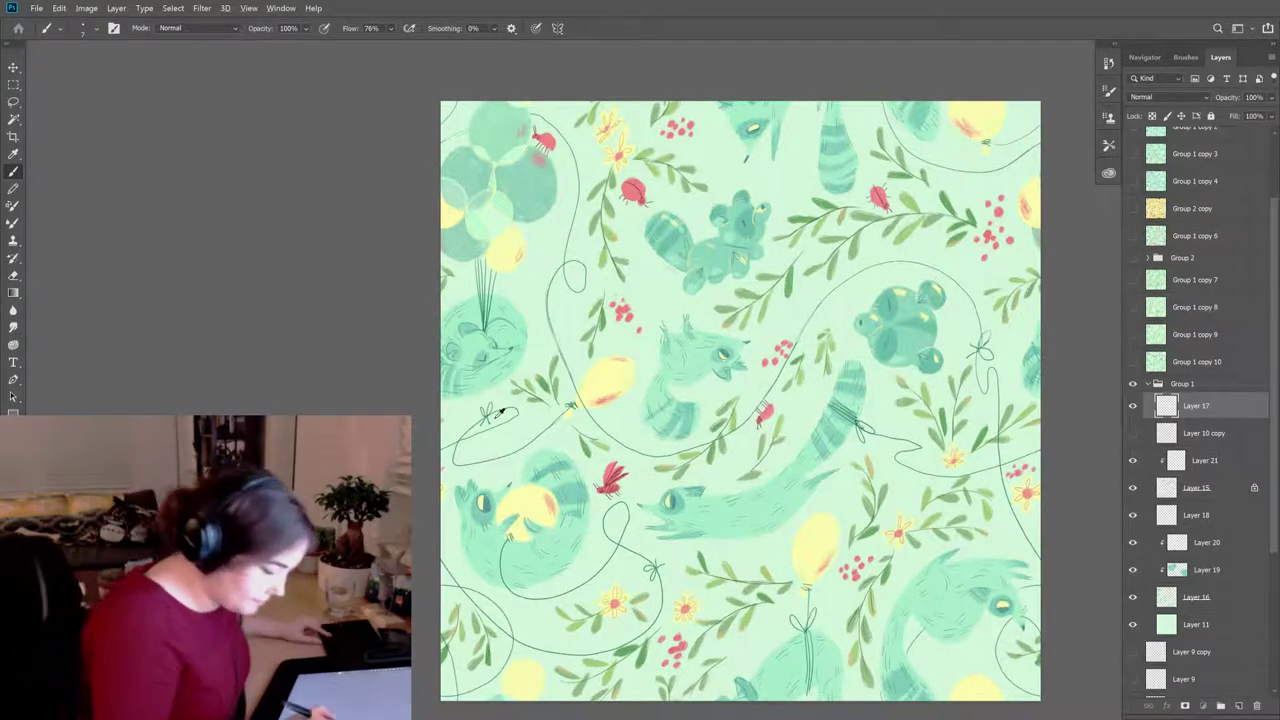
alt+click(488, 408)
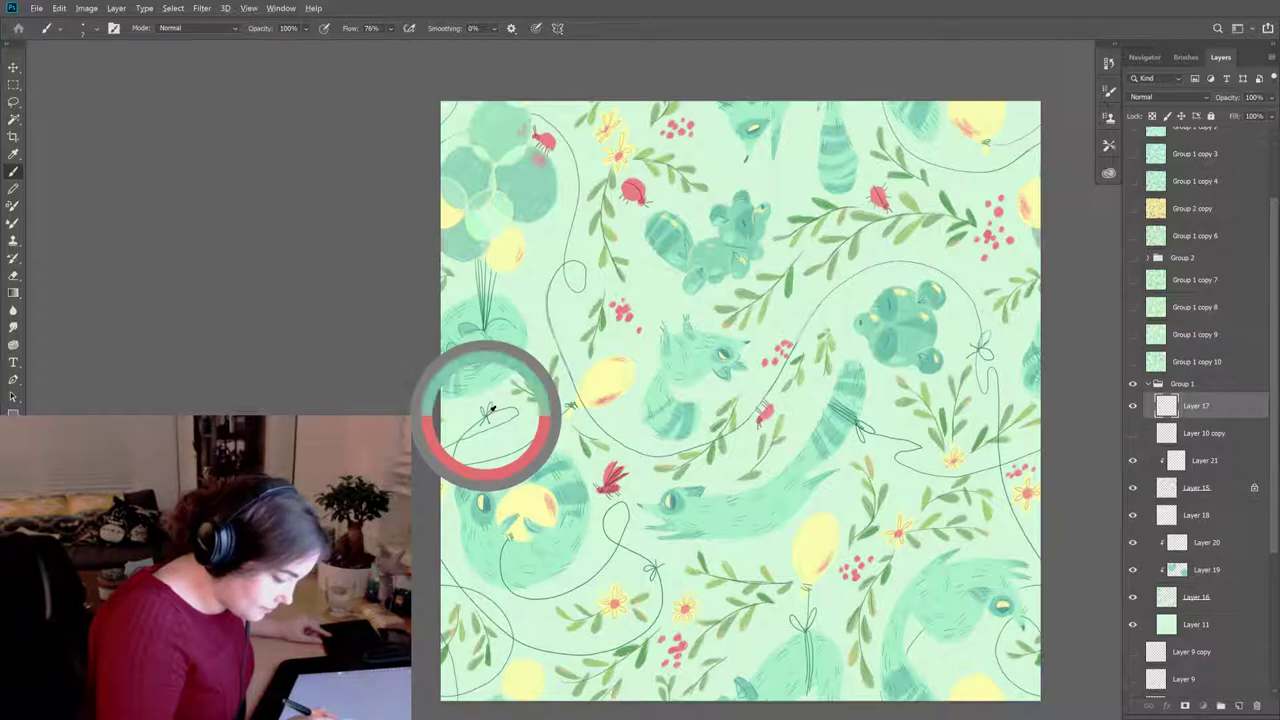
alt+click(488, 408)
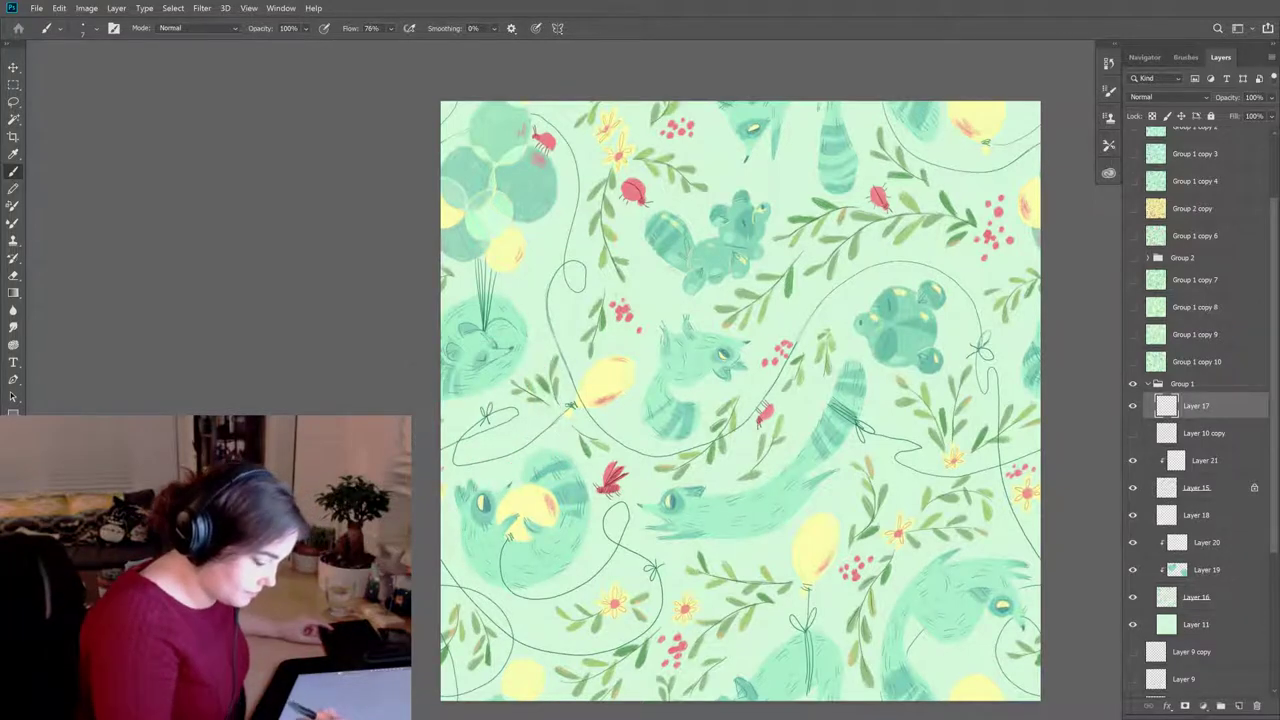
Step: Redraw the right-hand loop of the string bow above the curled raccoon on Layer 17, refining its line with brush and eraser
key(e)
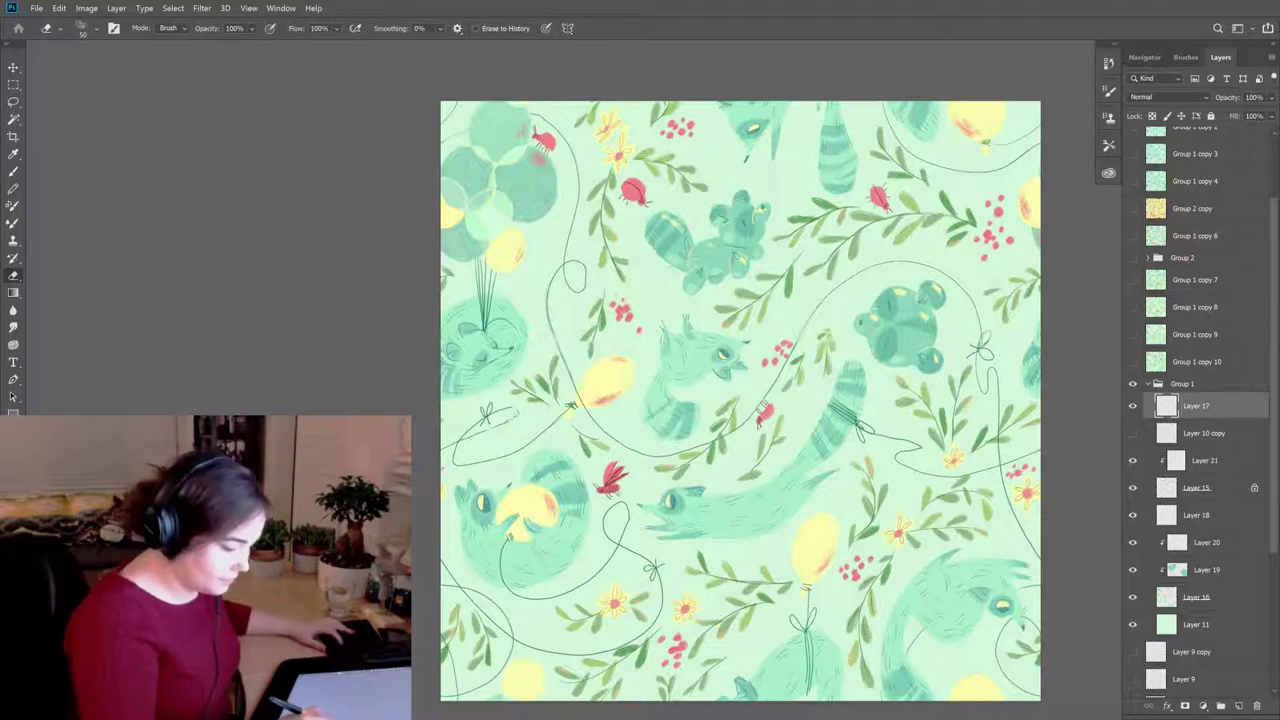
key(b)
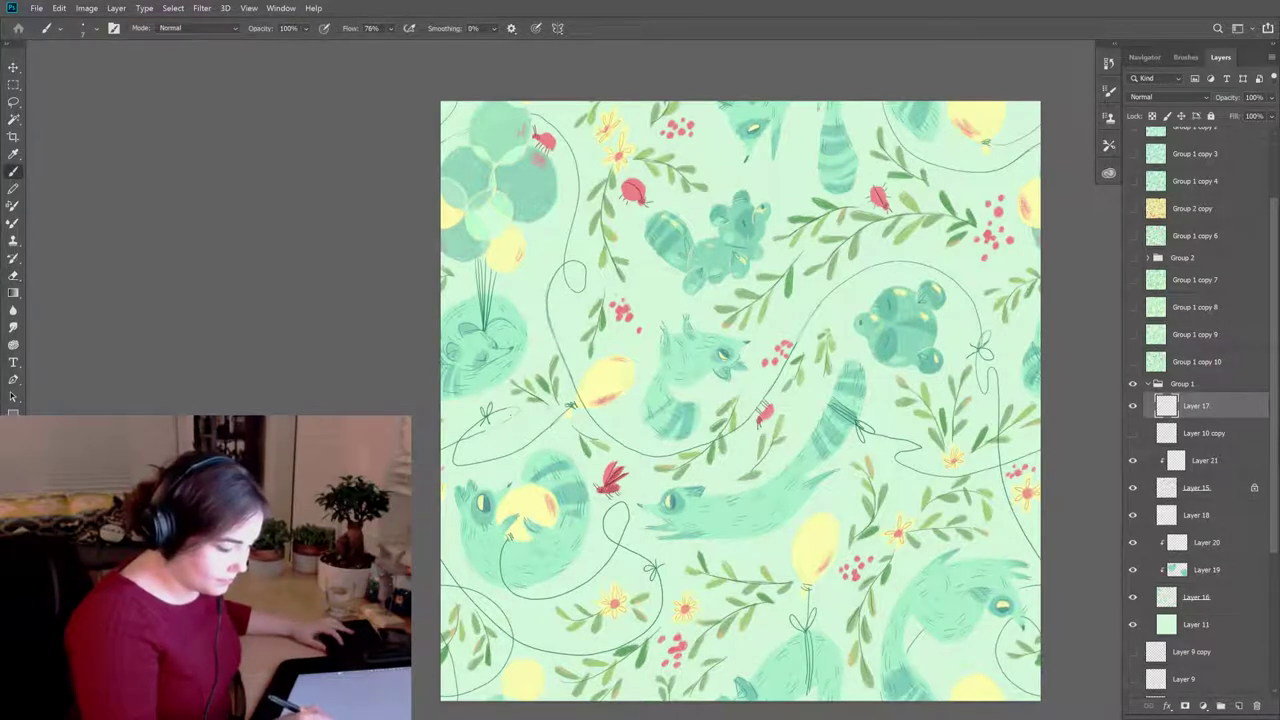
key(e)
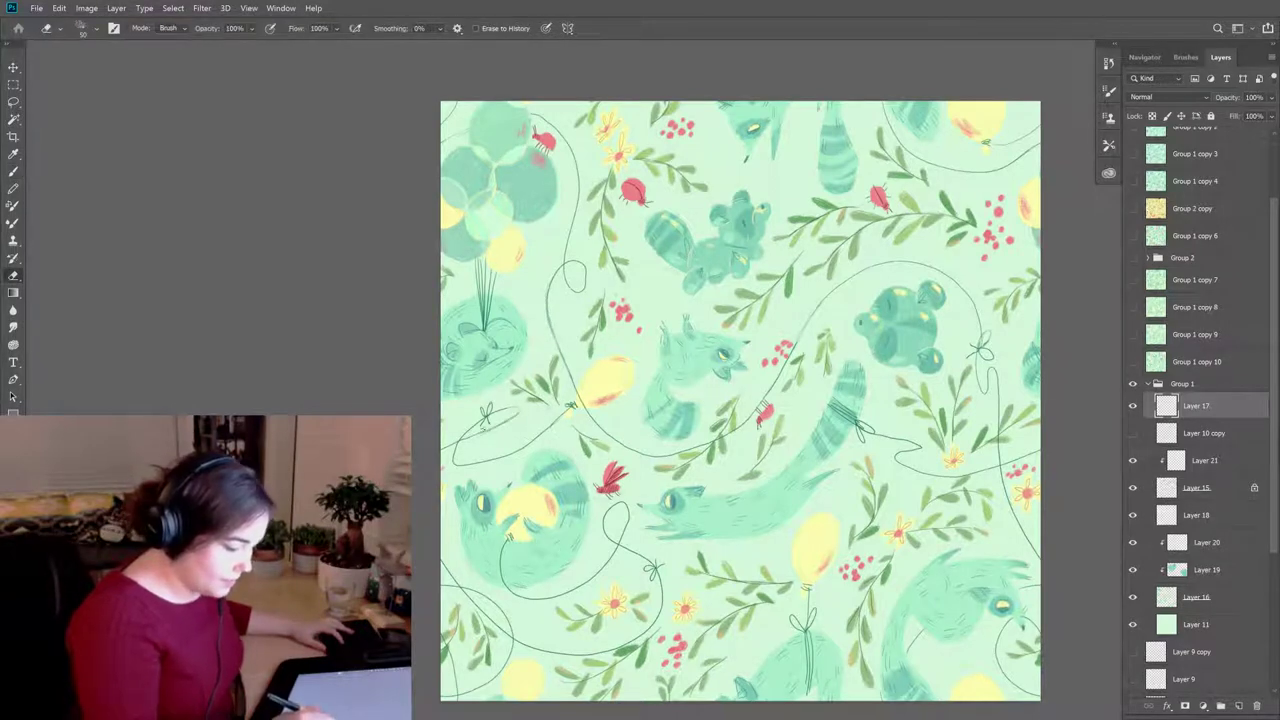
key(b)
key(e)
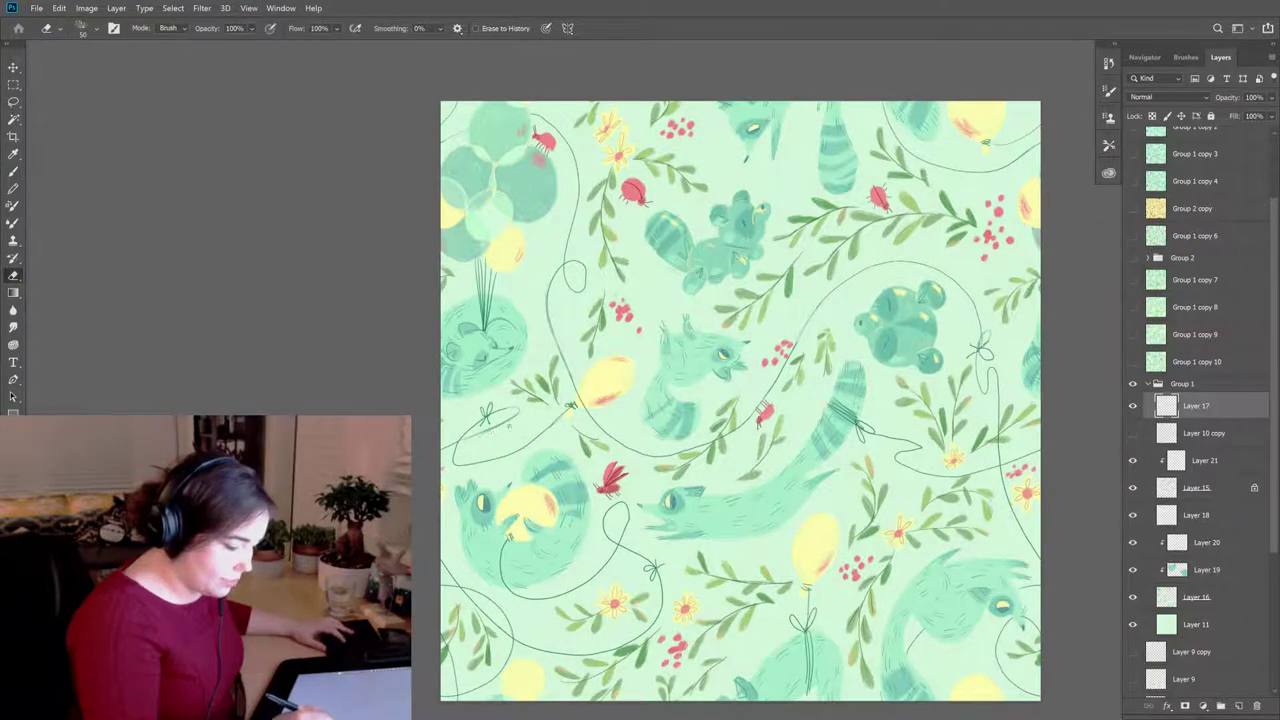
key(b)
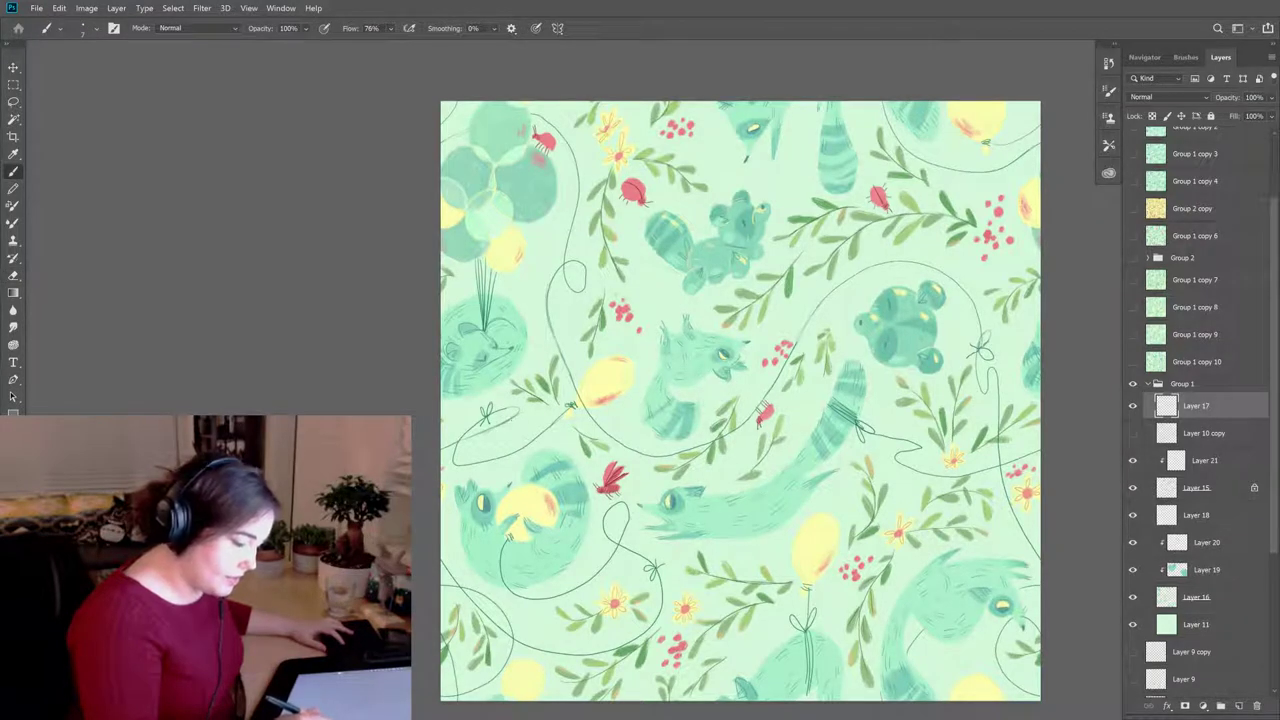
key(e)
key(b)
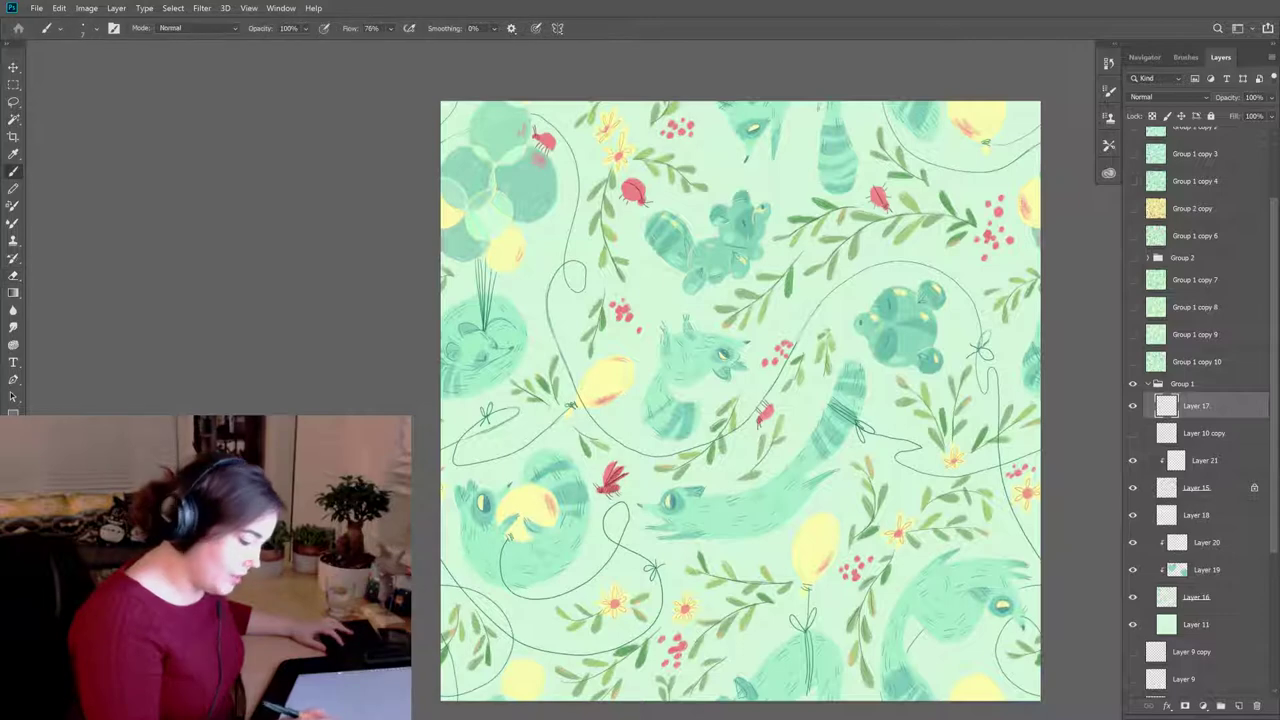
key(e)
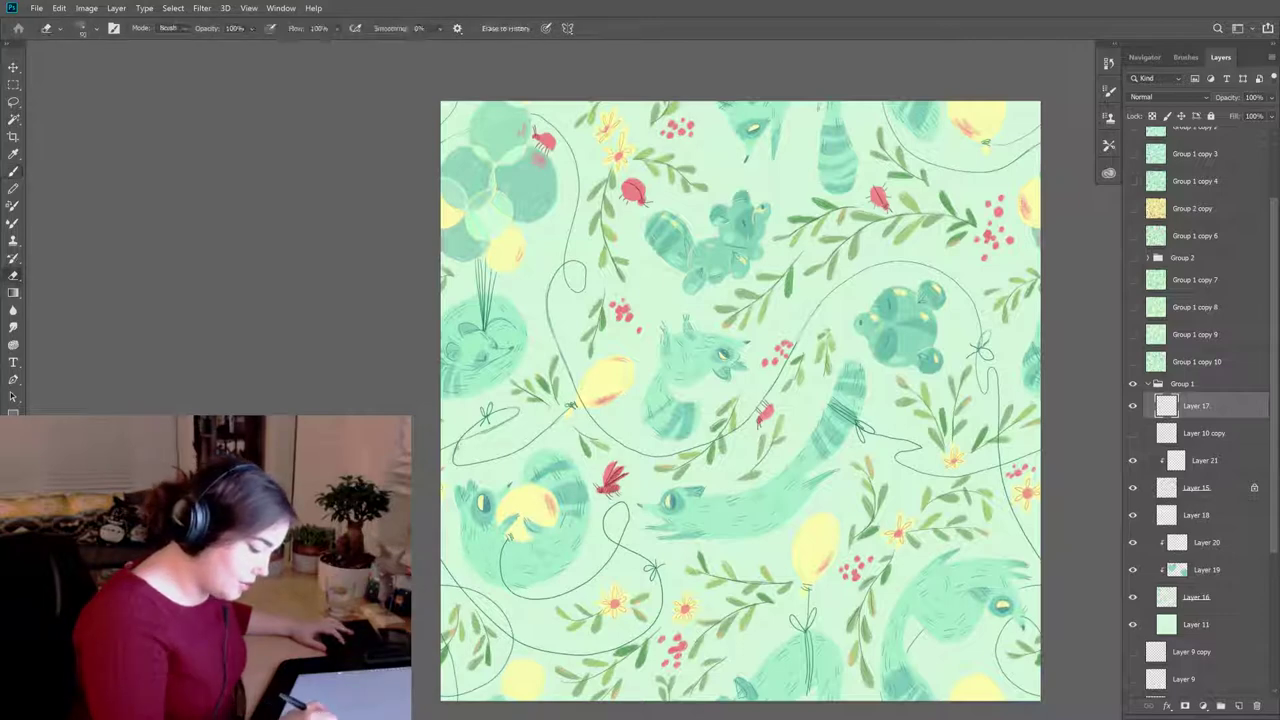
key(b)
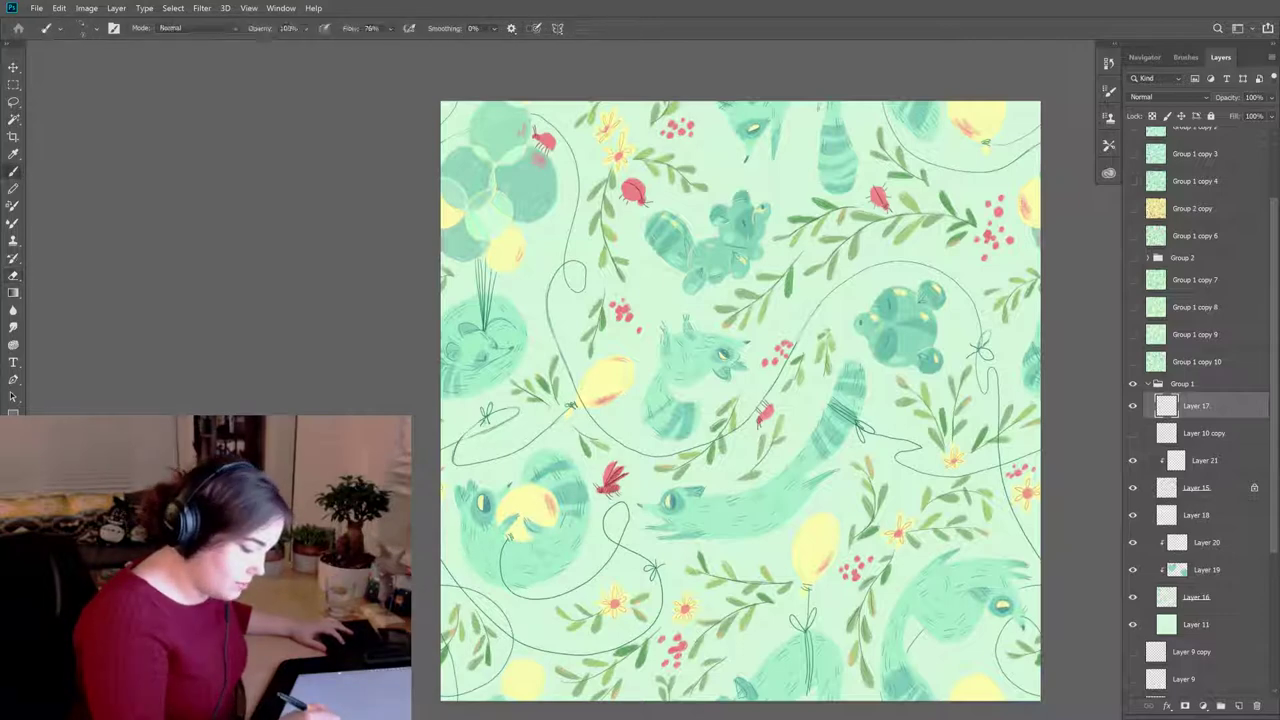
key(e)
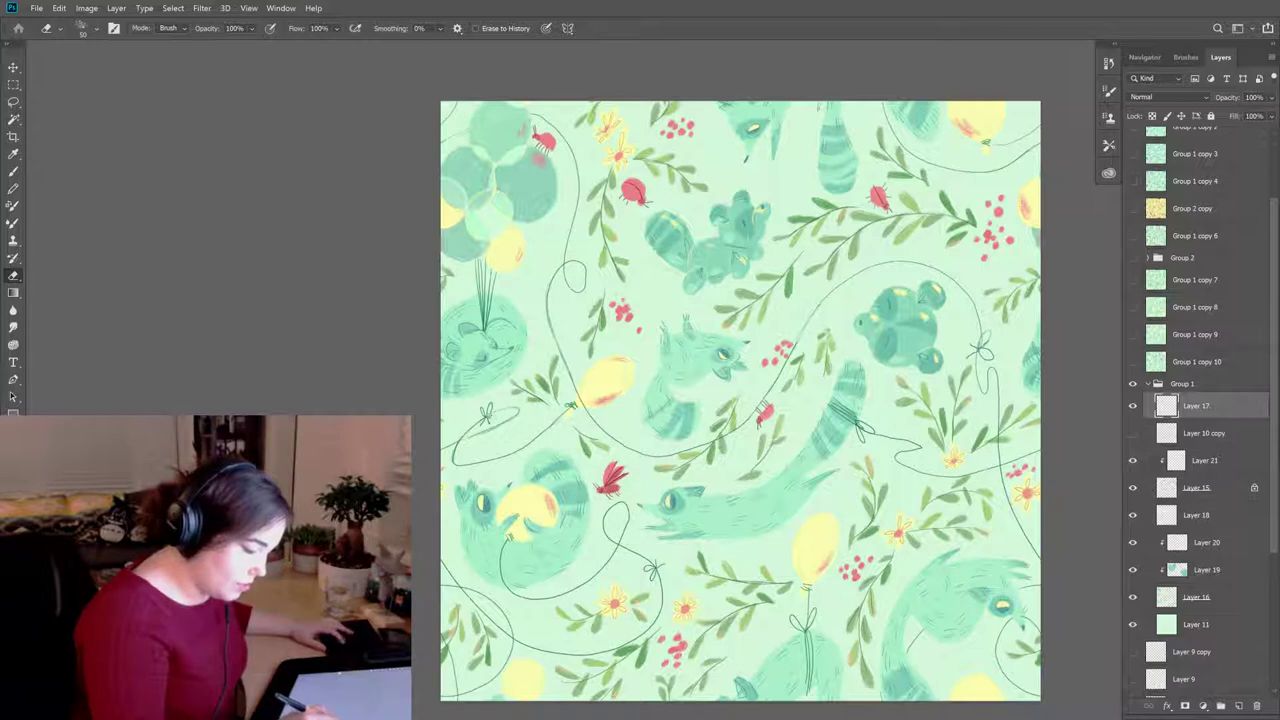
key(b)
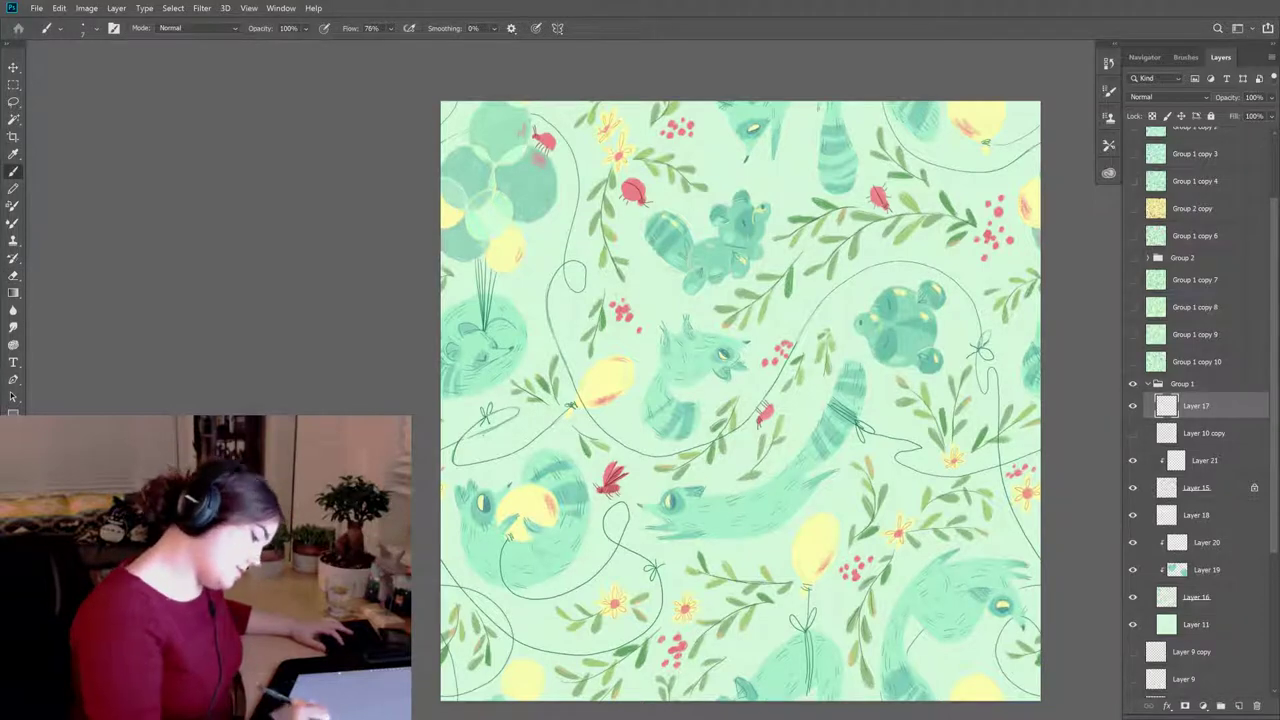
key(e)
key(b)
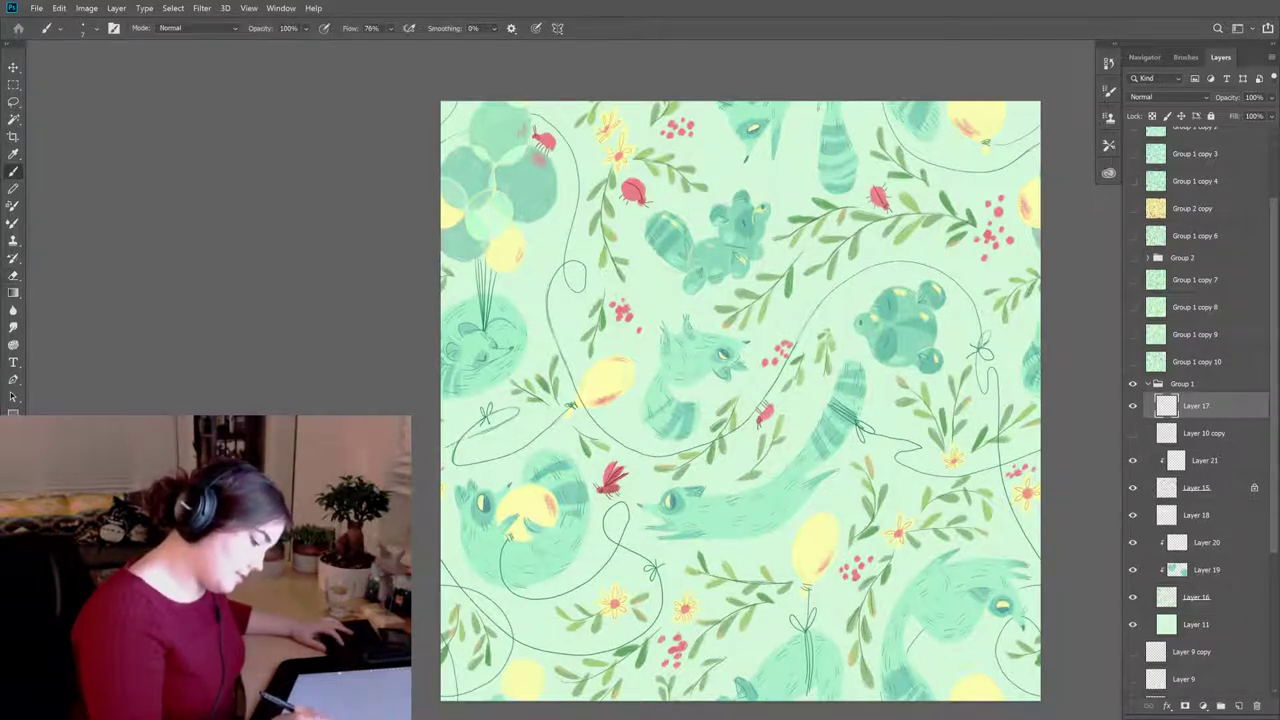
key(e)
key(b)
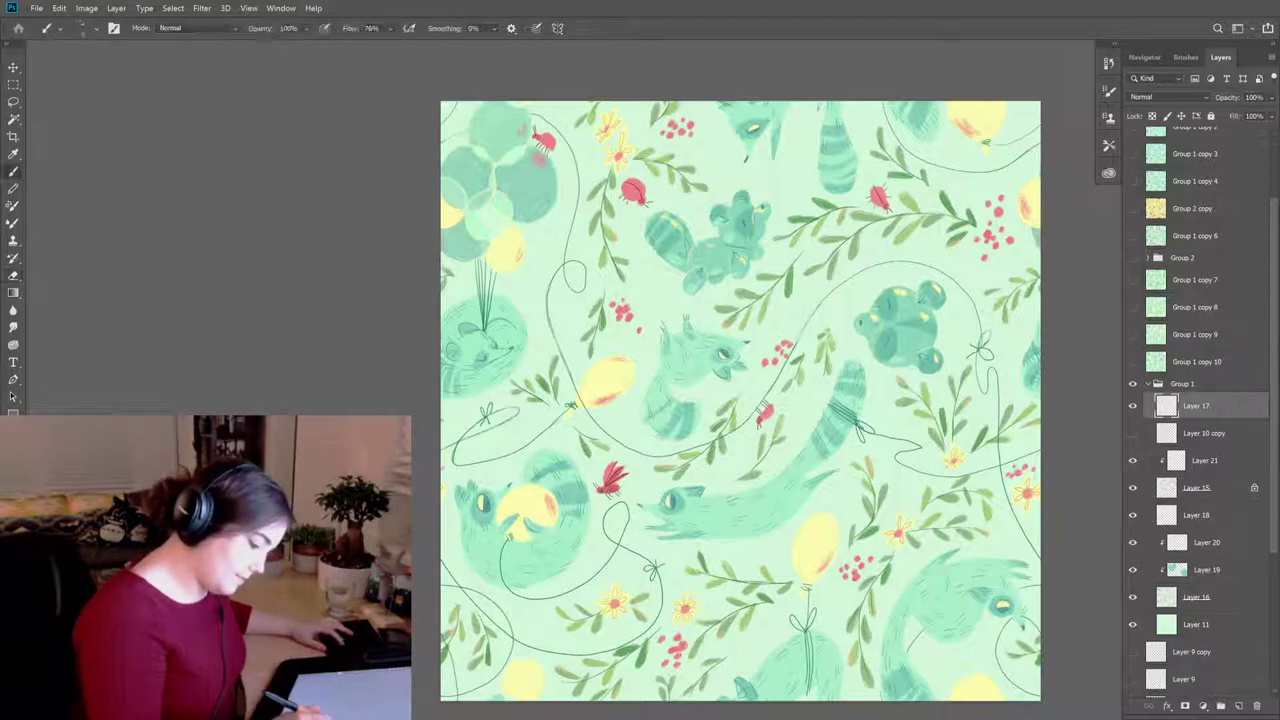
Step: Redraw the string's curved bend below the bow near the tile's left edge, cleaning up the line with the eraser
key(e)
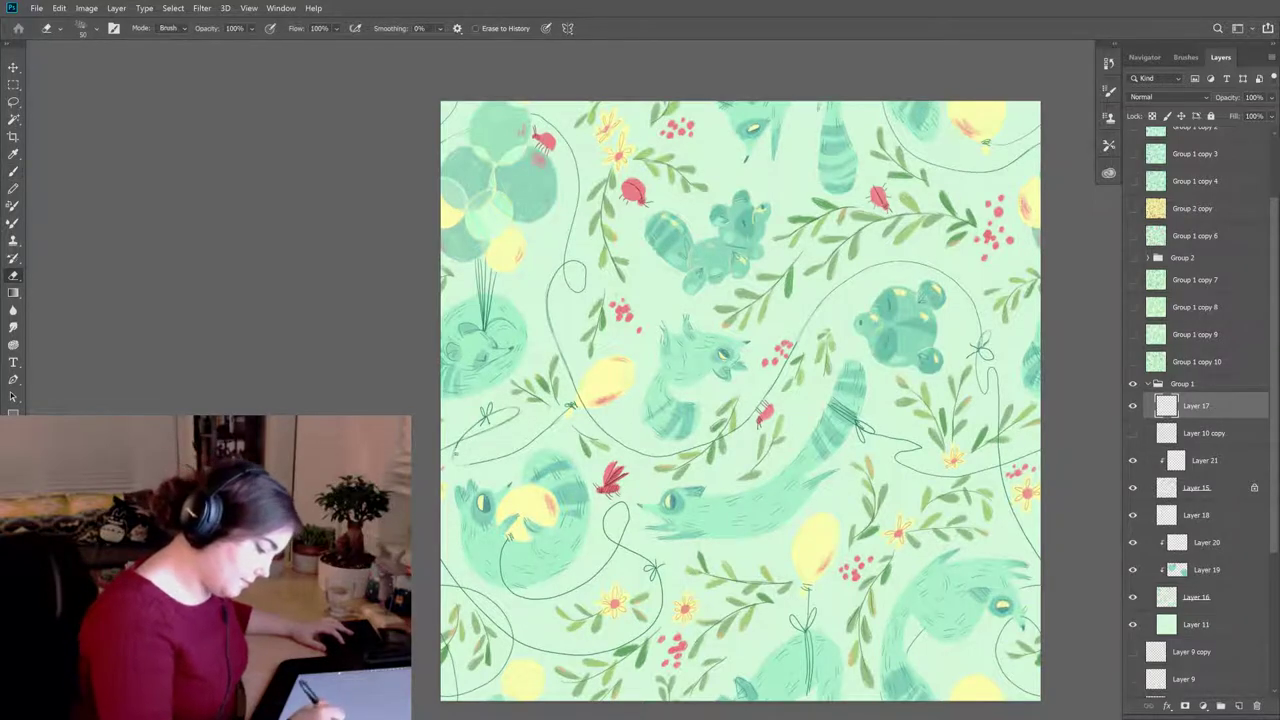
key(b)
key(e)
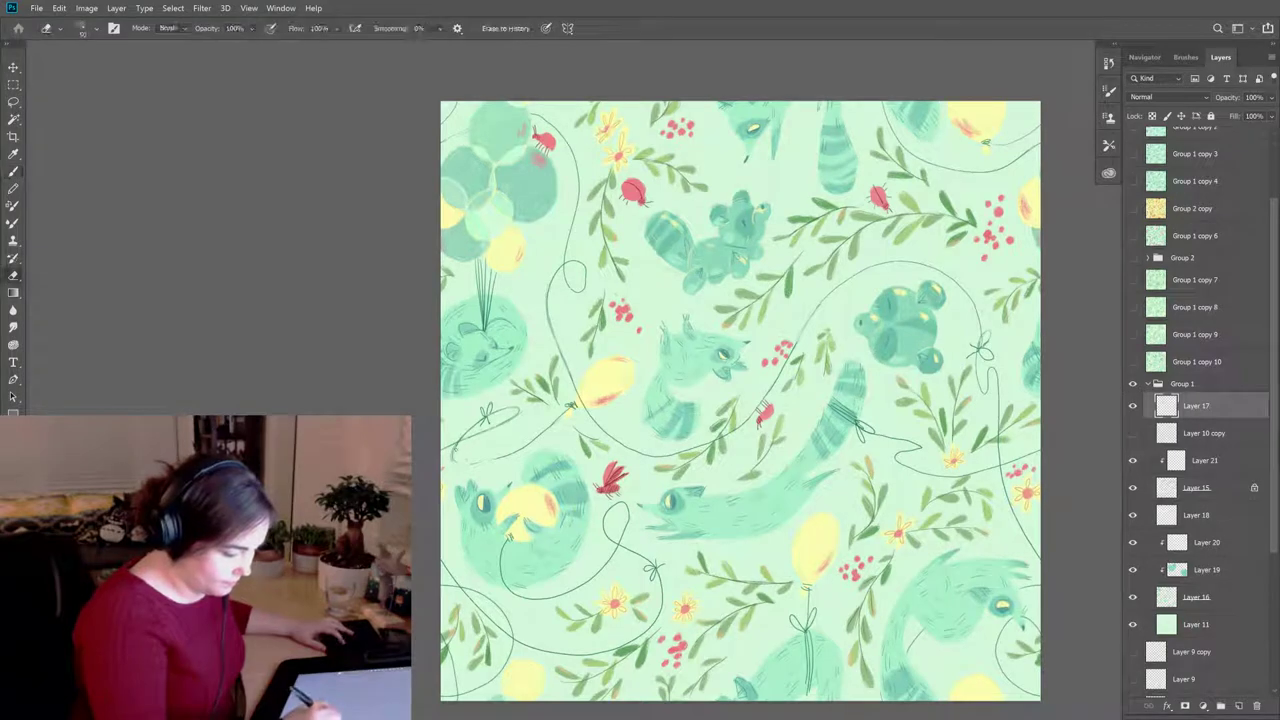
key(b)
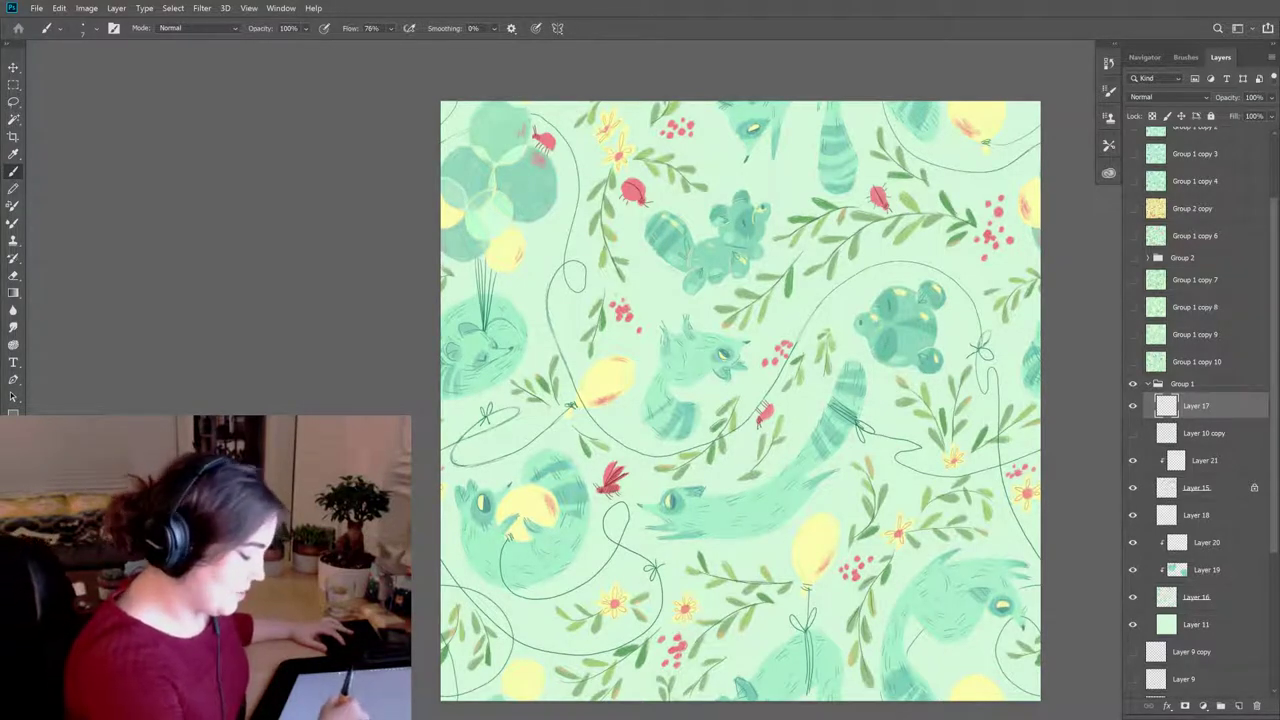
key(e)
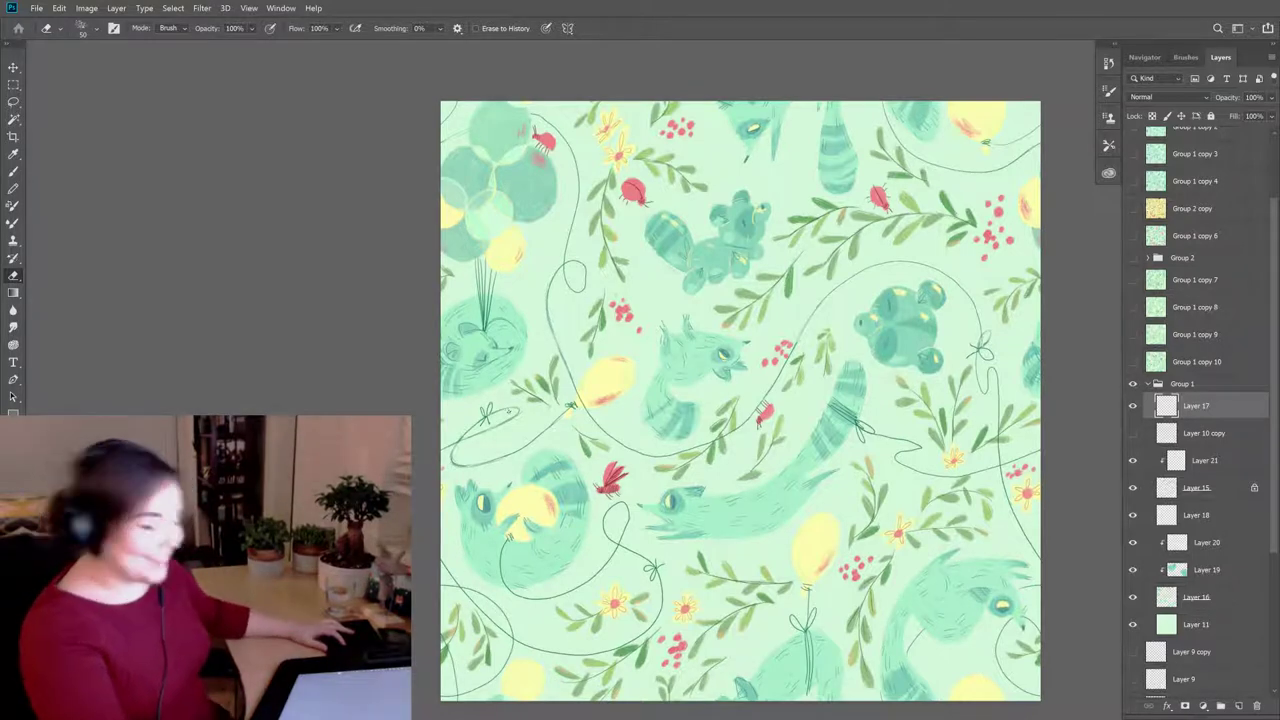
key(b)
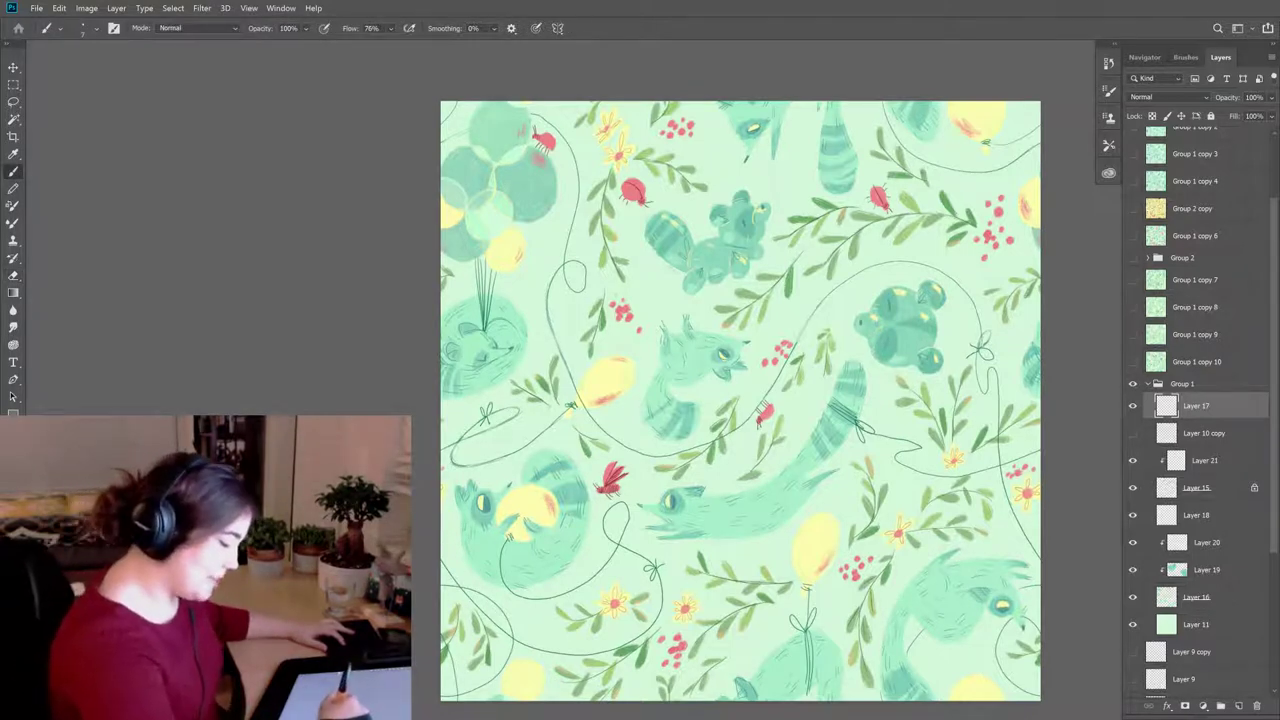
key(e)
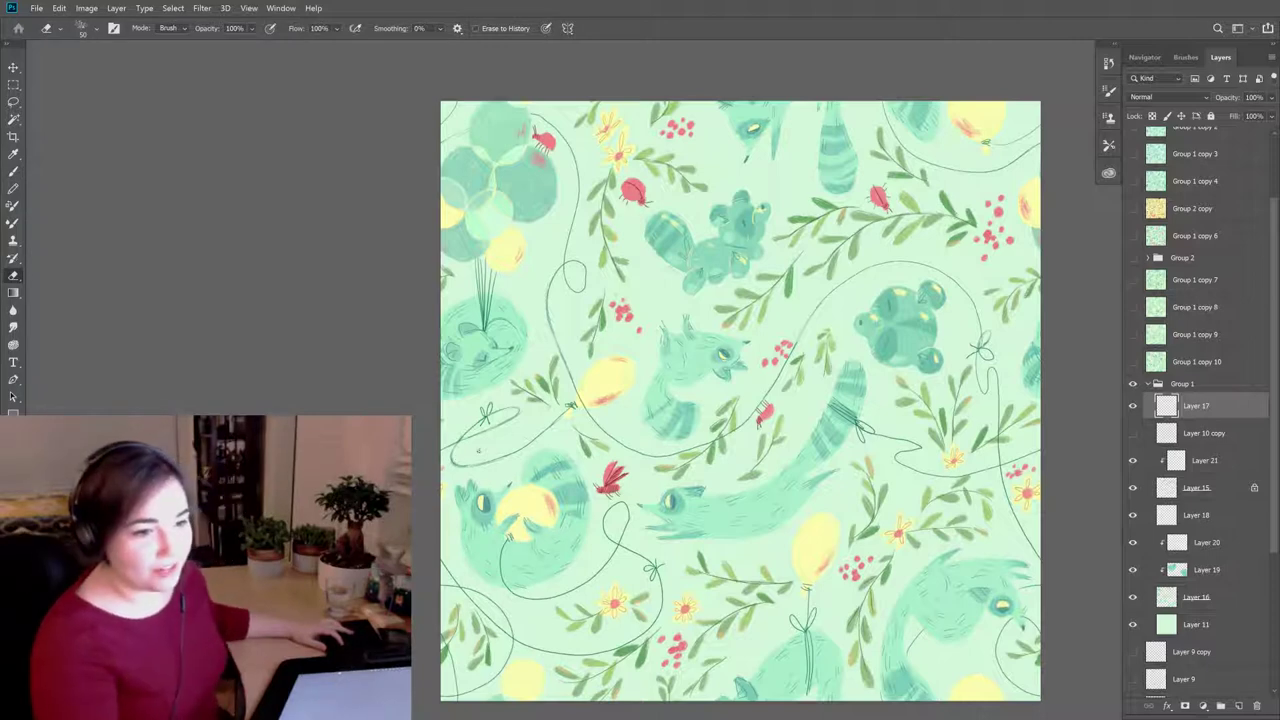
key(b)
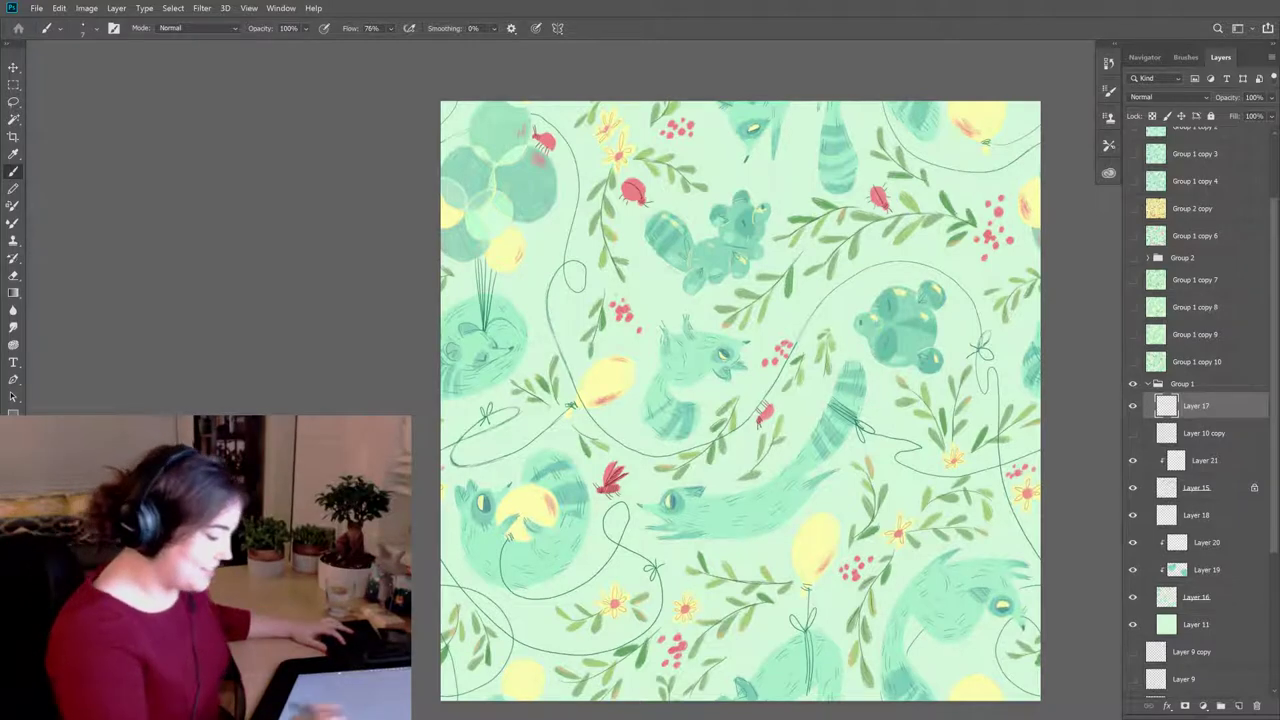
key(e)
key(b)
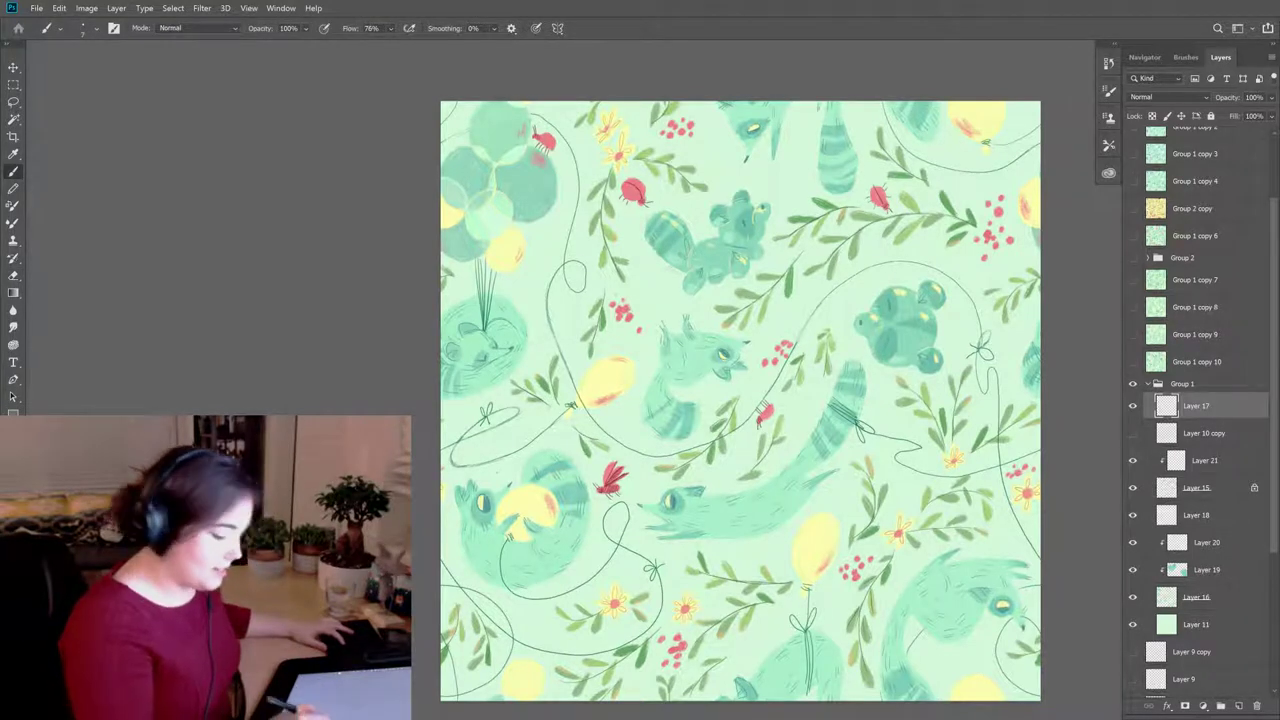
Step: Refine the string stretch running from the bend up to the tilted yellow balloon's knot, alternating brush strokes and erasing
key(e)
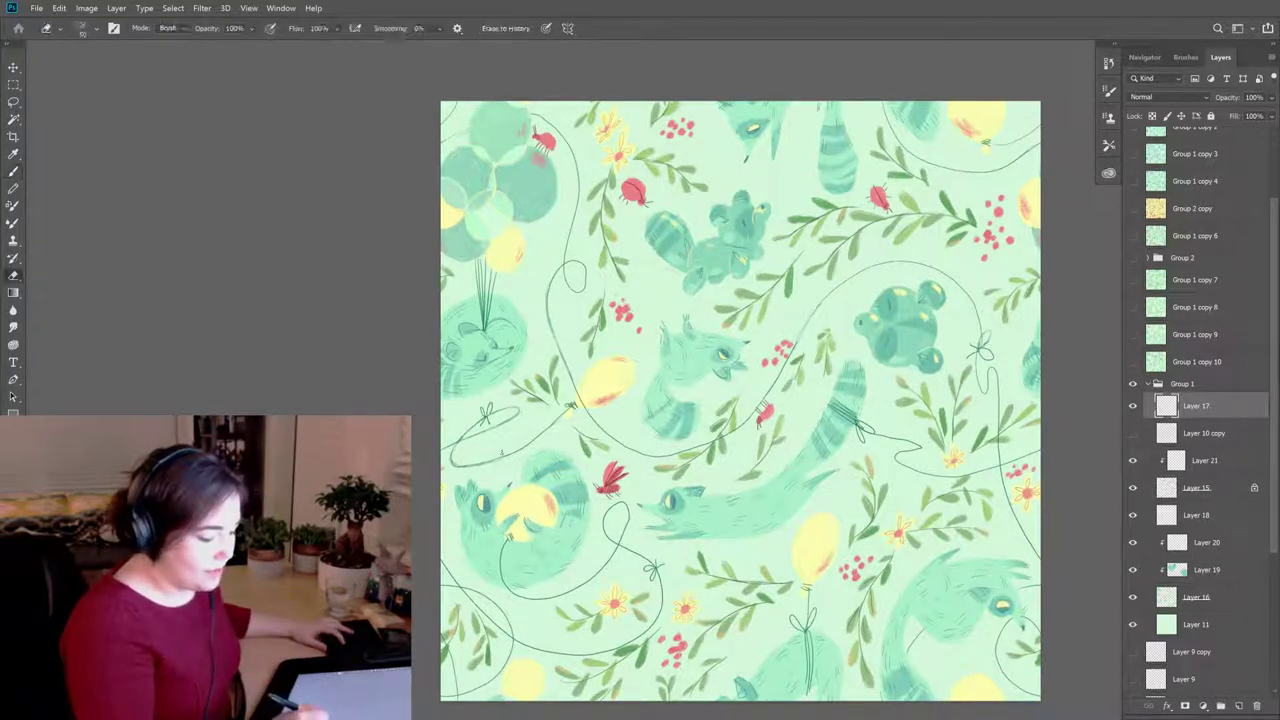
key(b)
key(e)
key(b)
key(e)
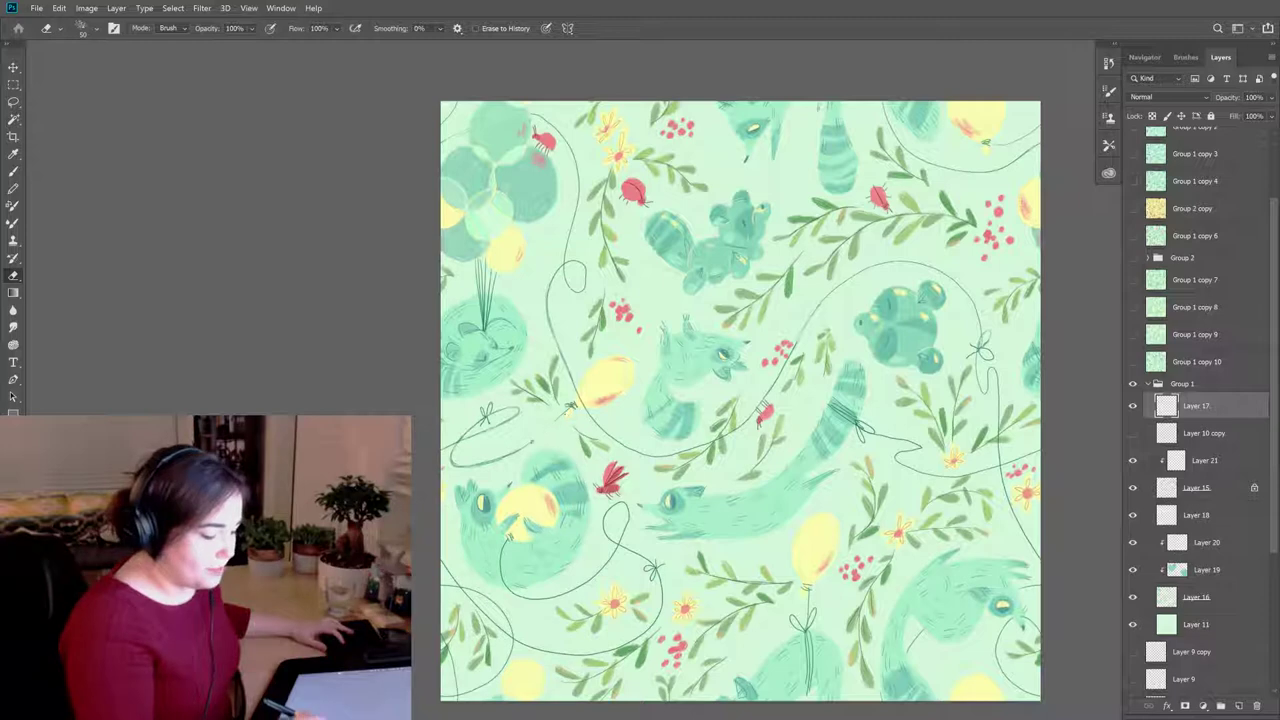
key(b)
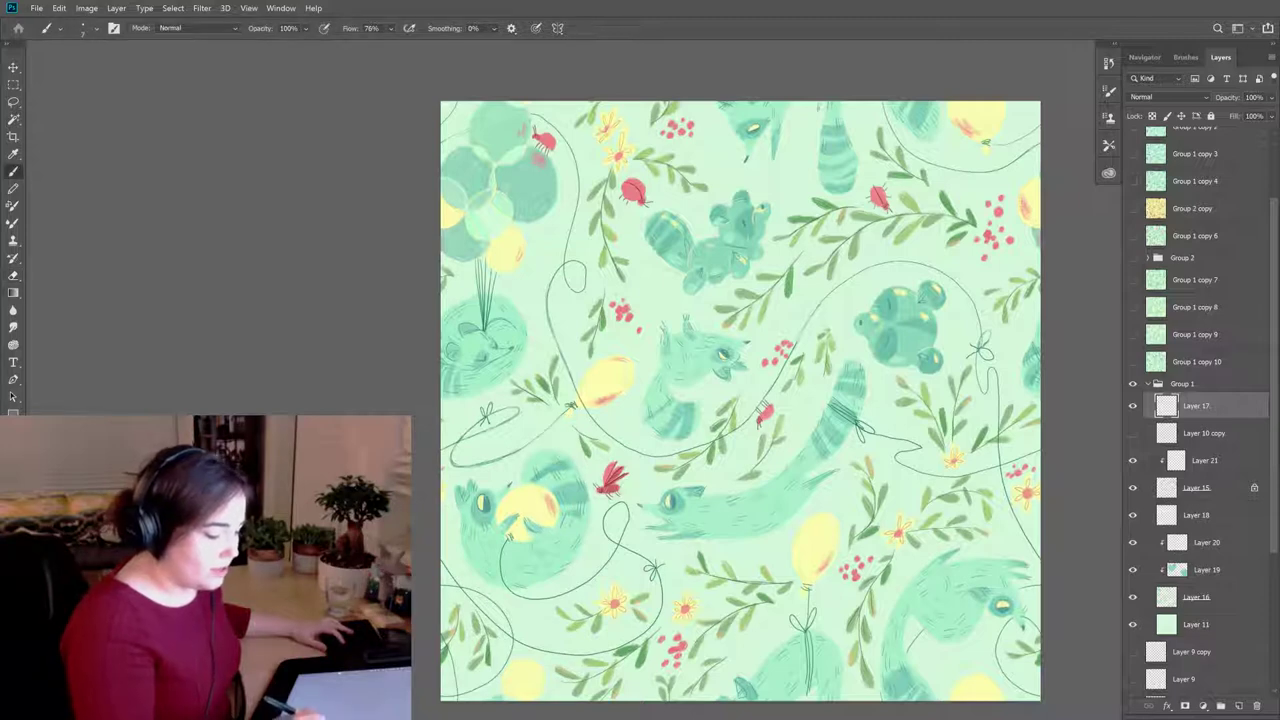
key(e)
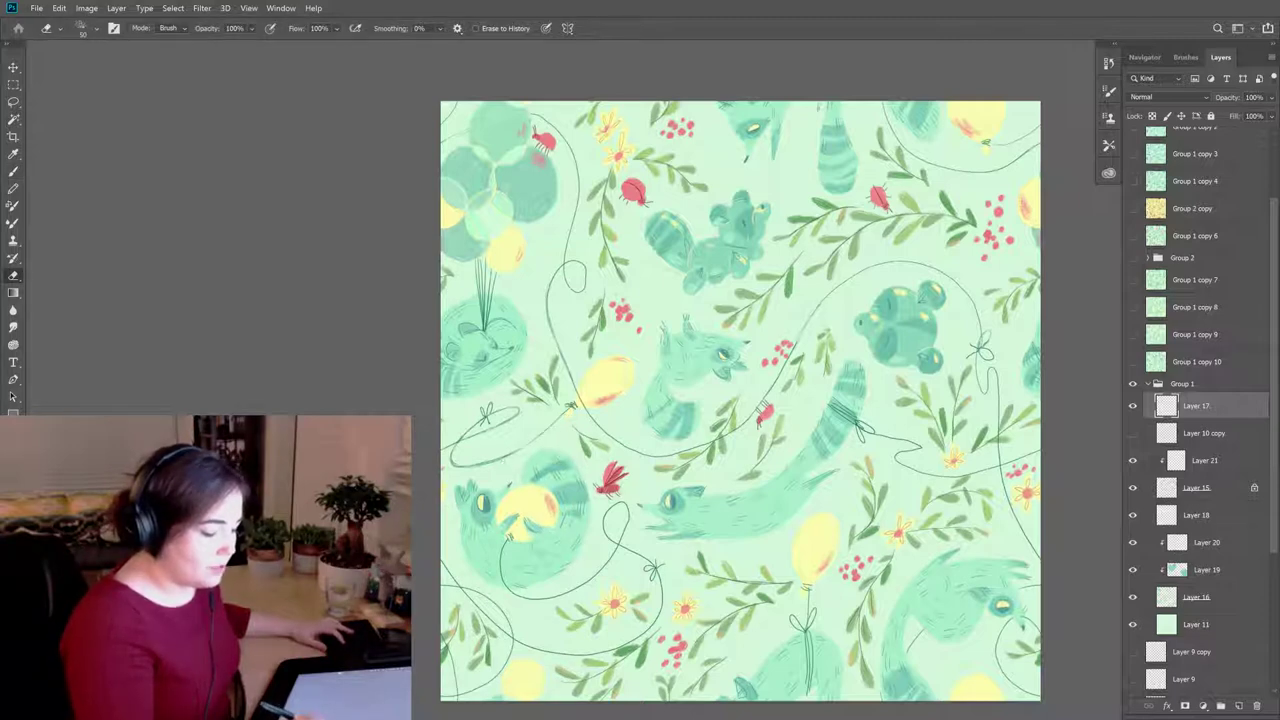
key(b)
key(e)
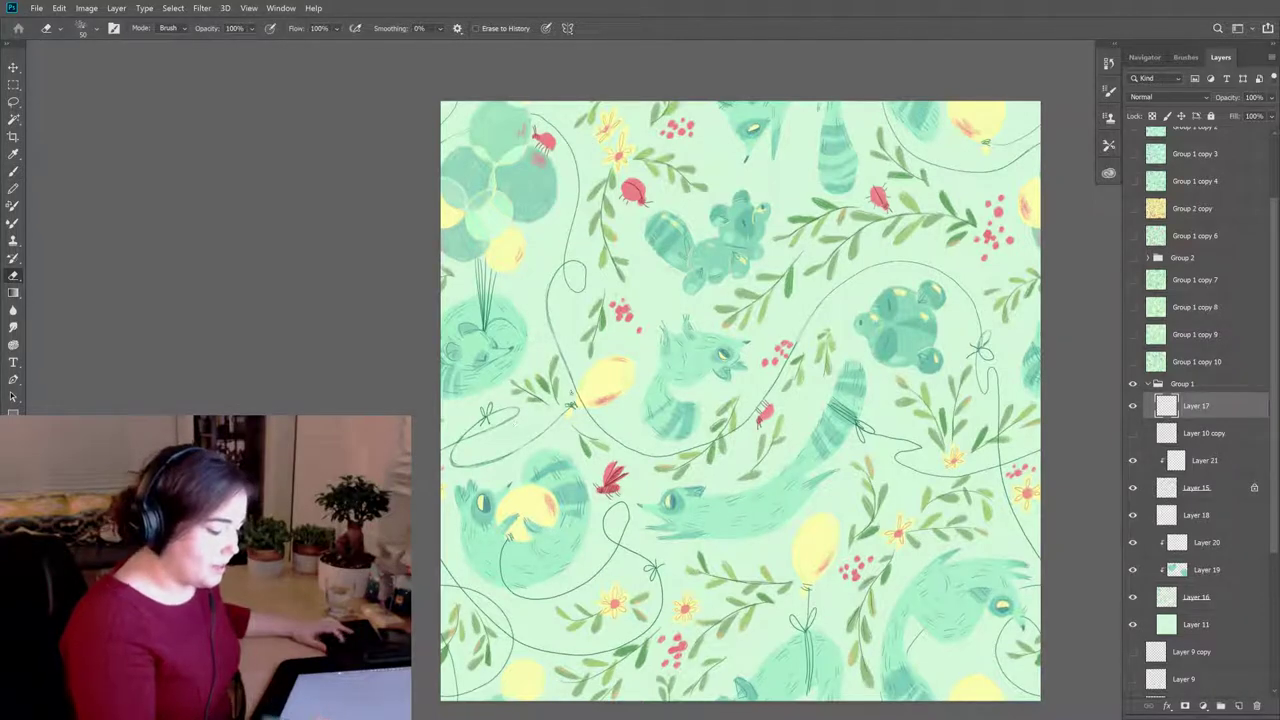
key(b)
key(e)
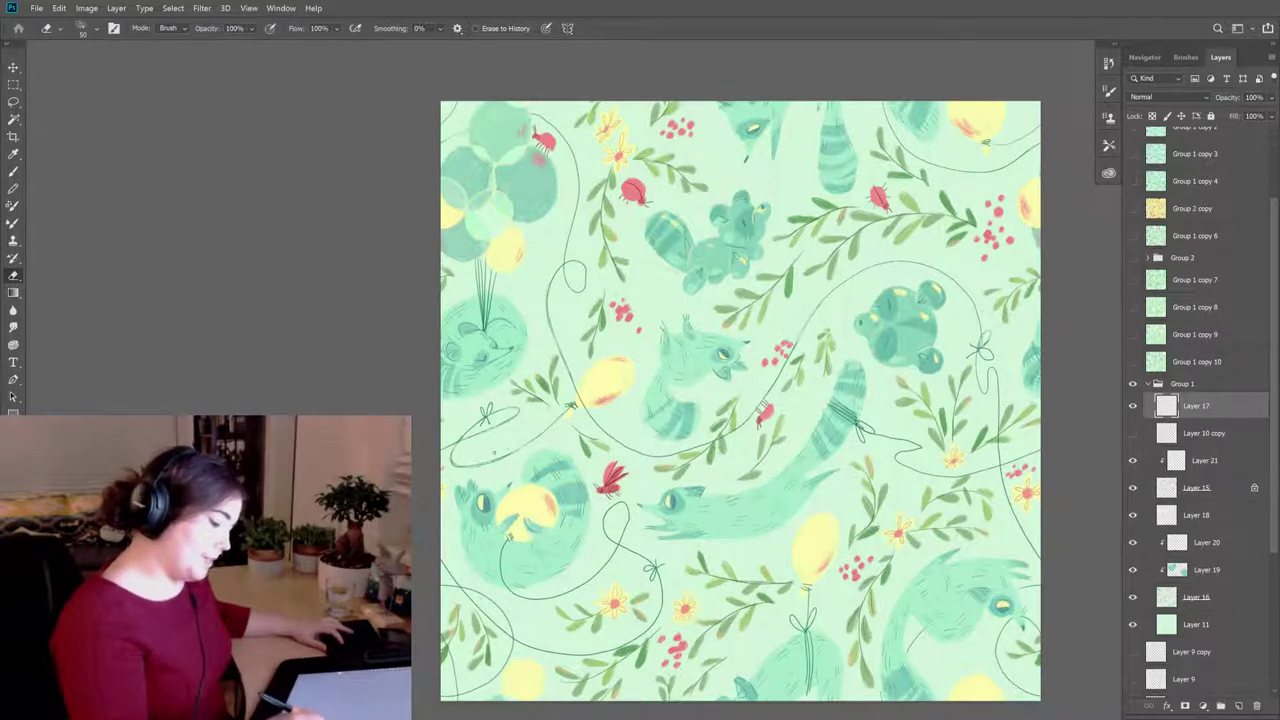
key(b)
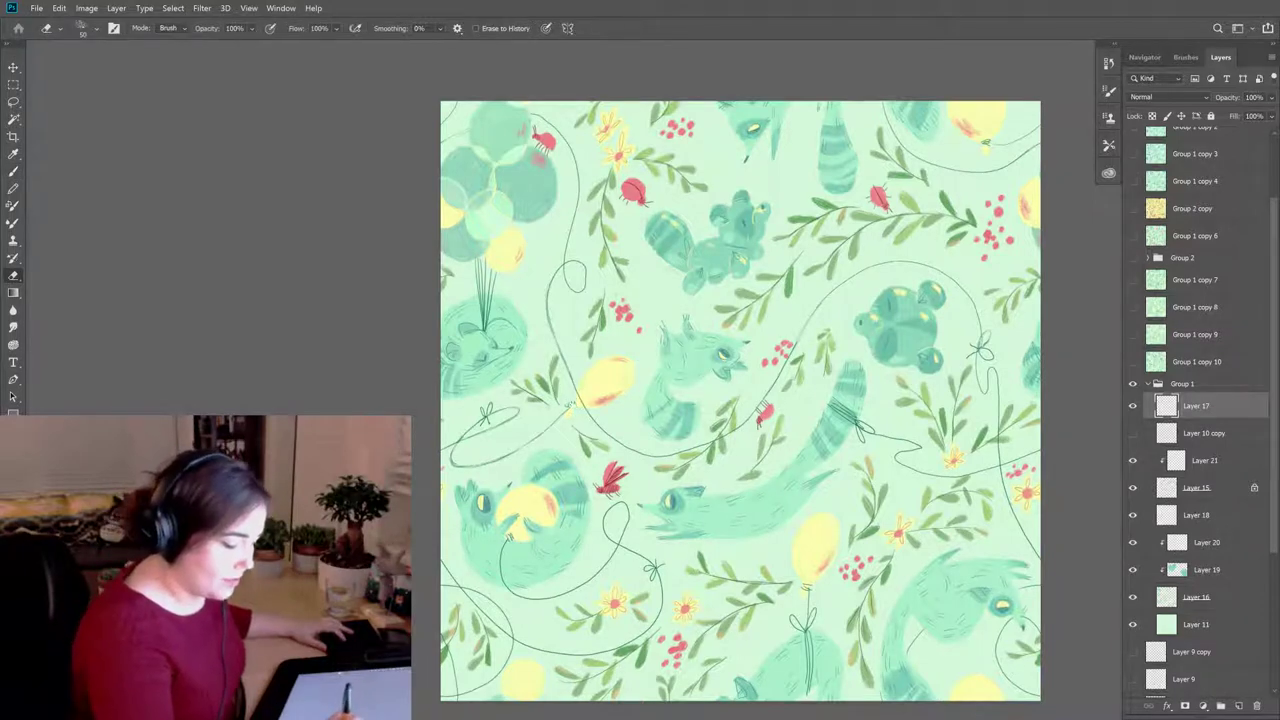
key(e)
key(b)
click(573, 407)
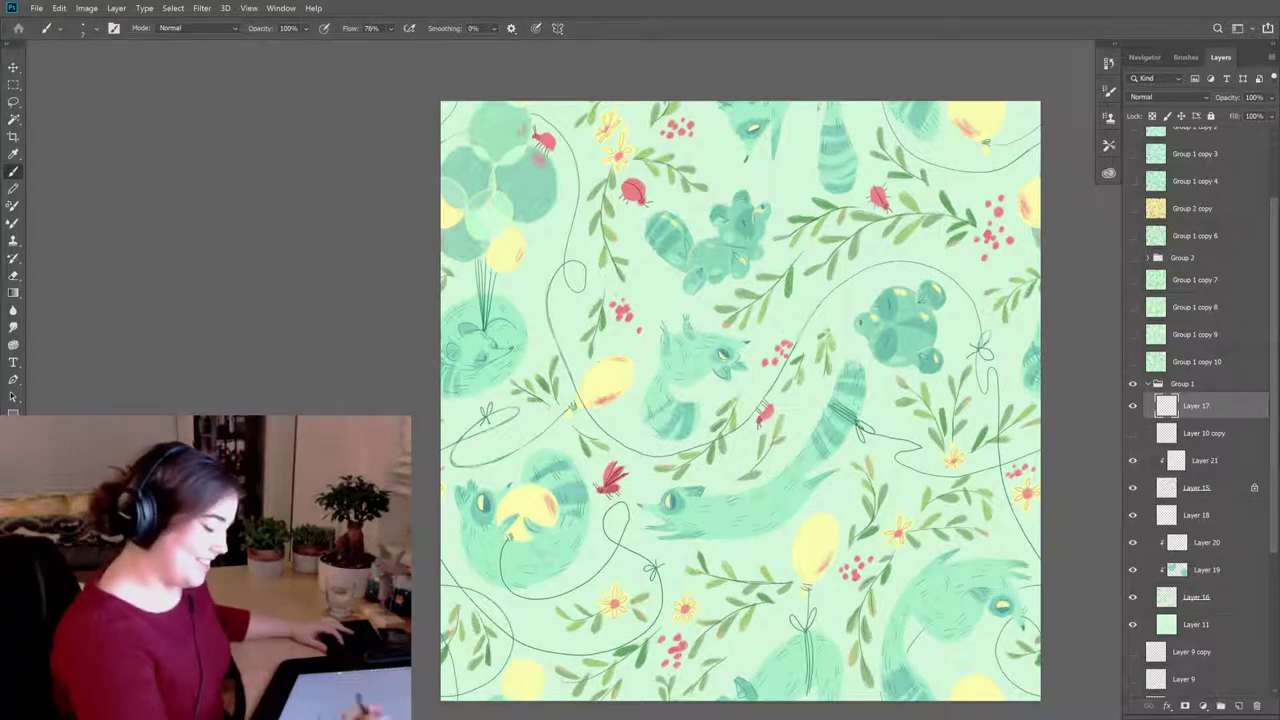
Step: Clean up the lines around the string bow above the curled raccoon, alternating eraser and brush
key(e)
drag(484, 400, 493, 414)
key(b)
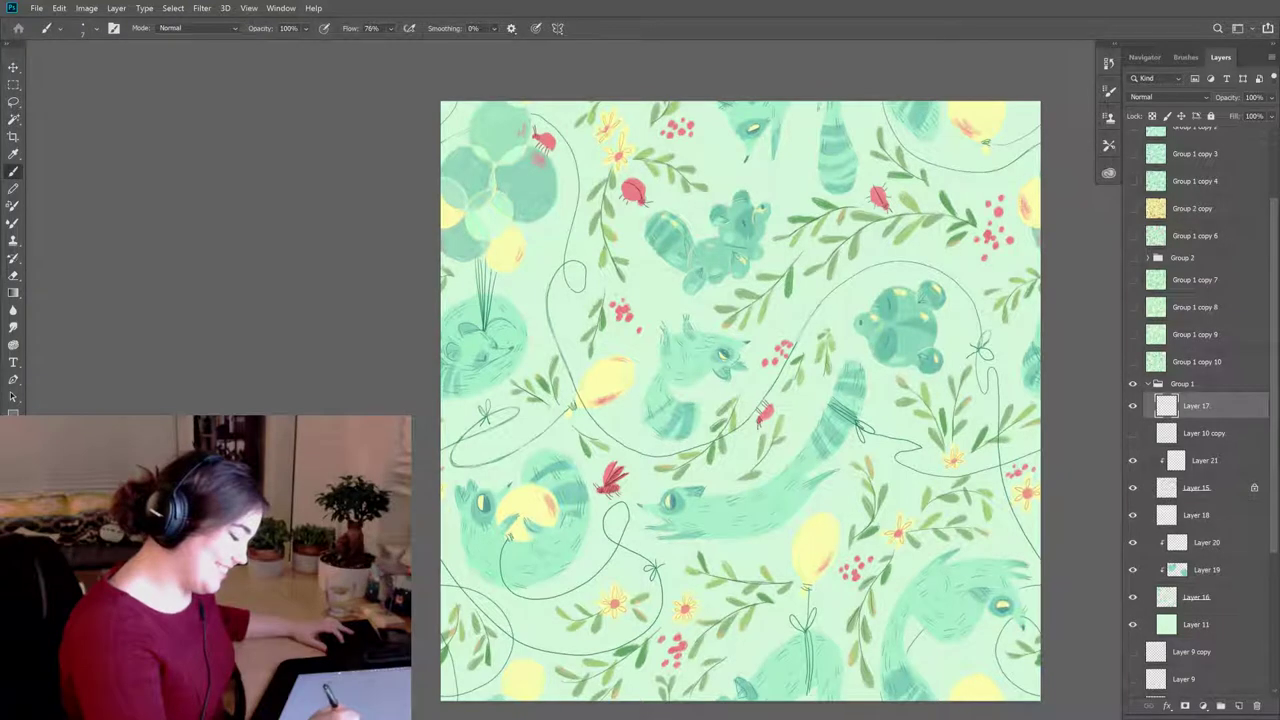
key(e)
drag(480, 416, 492, 428)
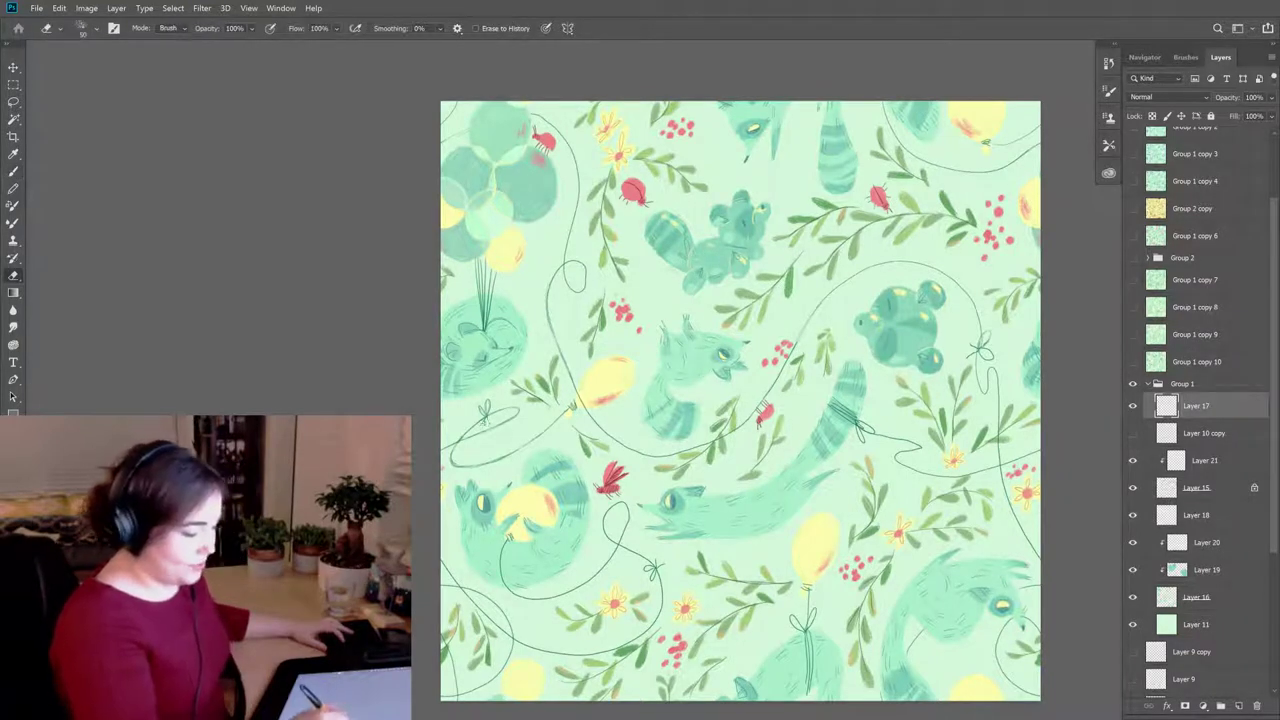
key(b)
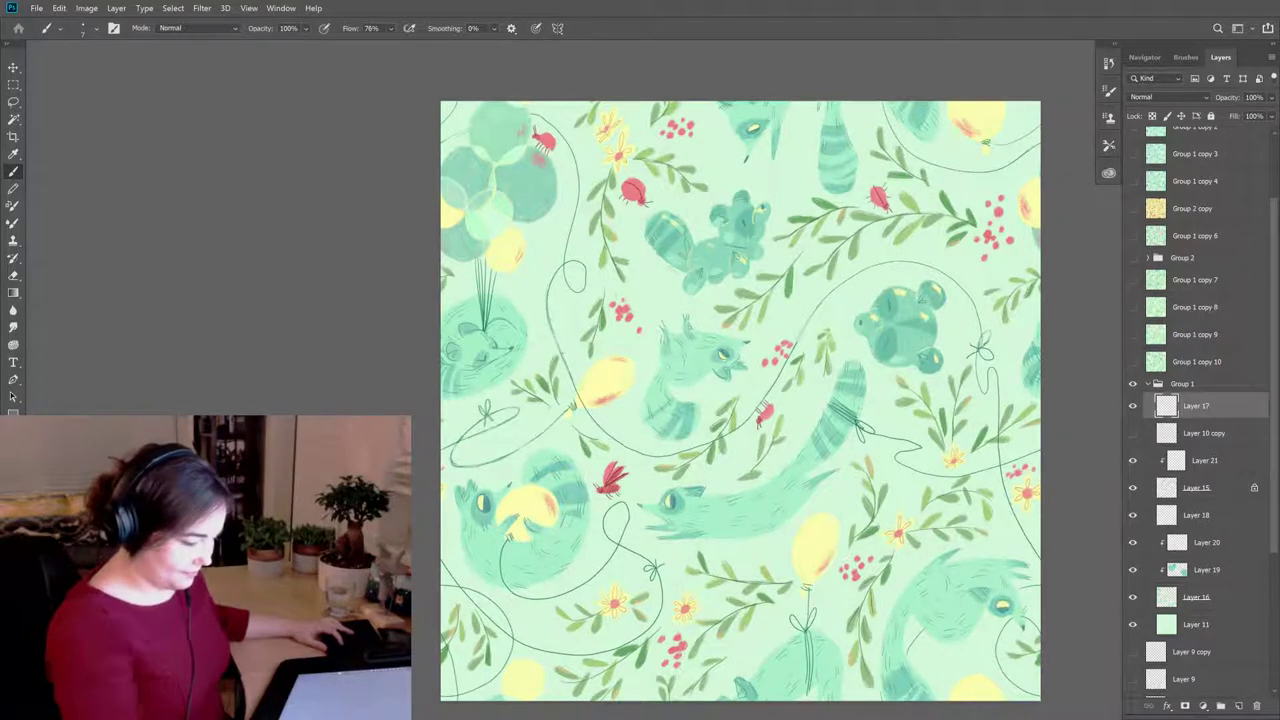
Step: Erase and redraw the string stretch running down from the small round loop toward the tilted yellow balloon
key(e)
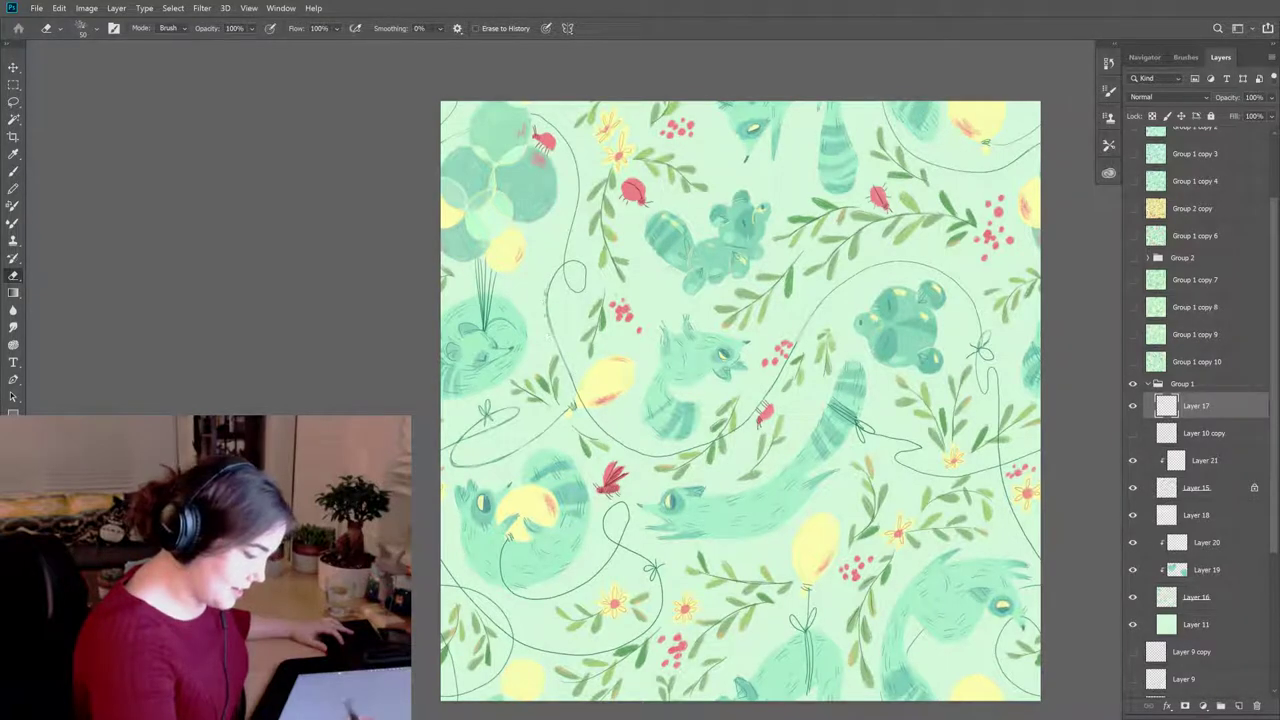
key(b)
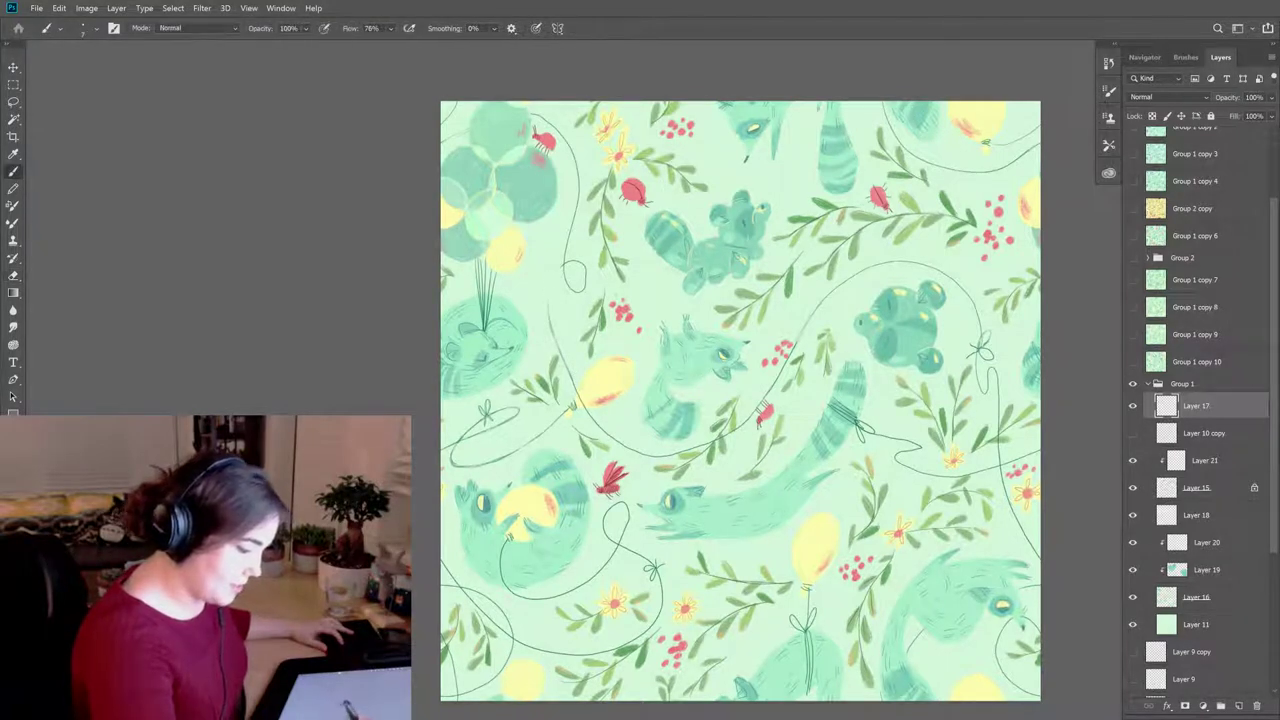
key(e)
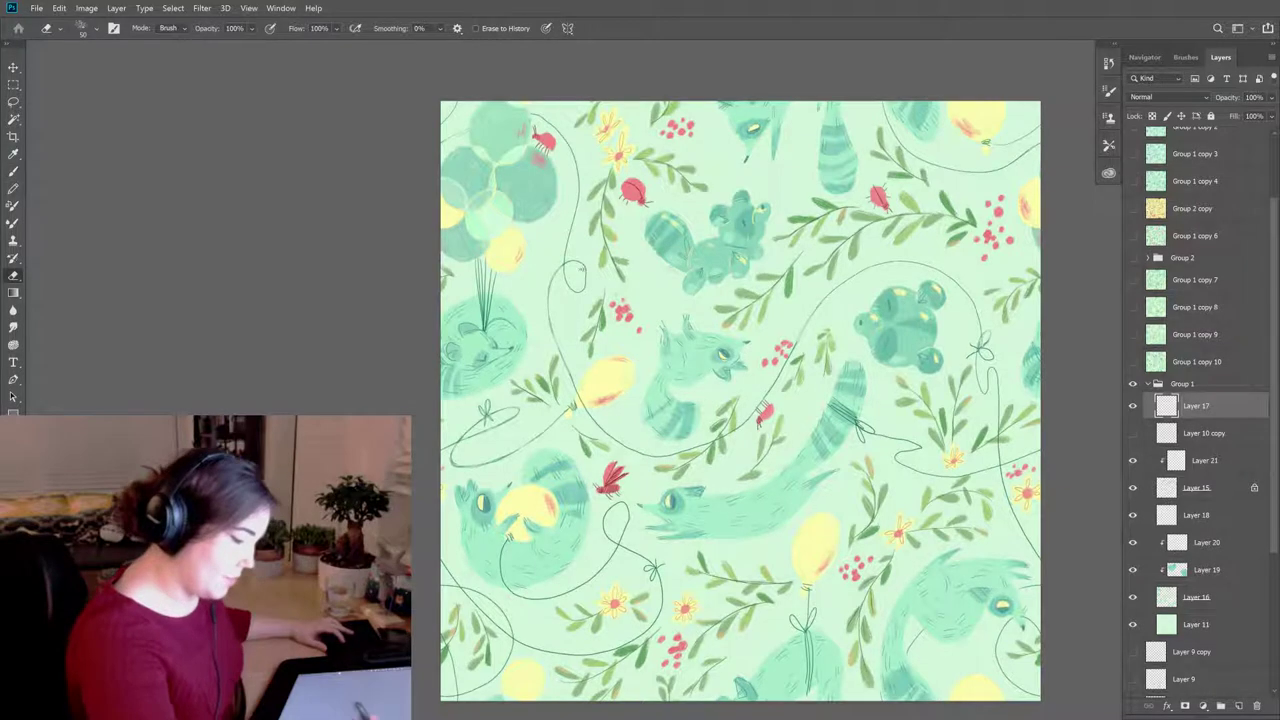
key(b)
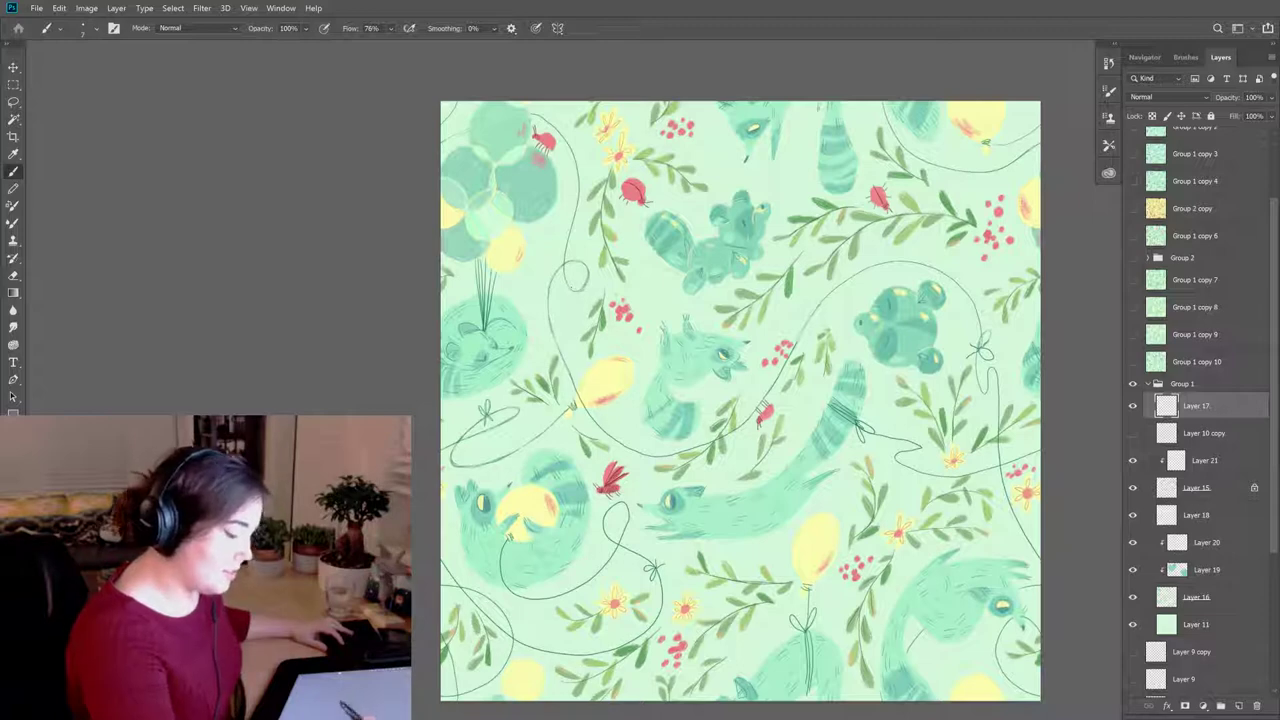
key(e)
key(b)
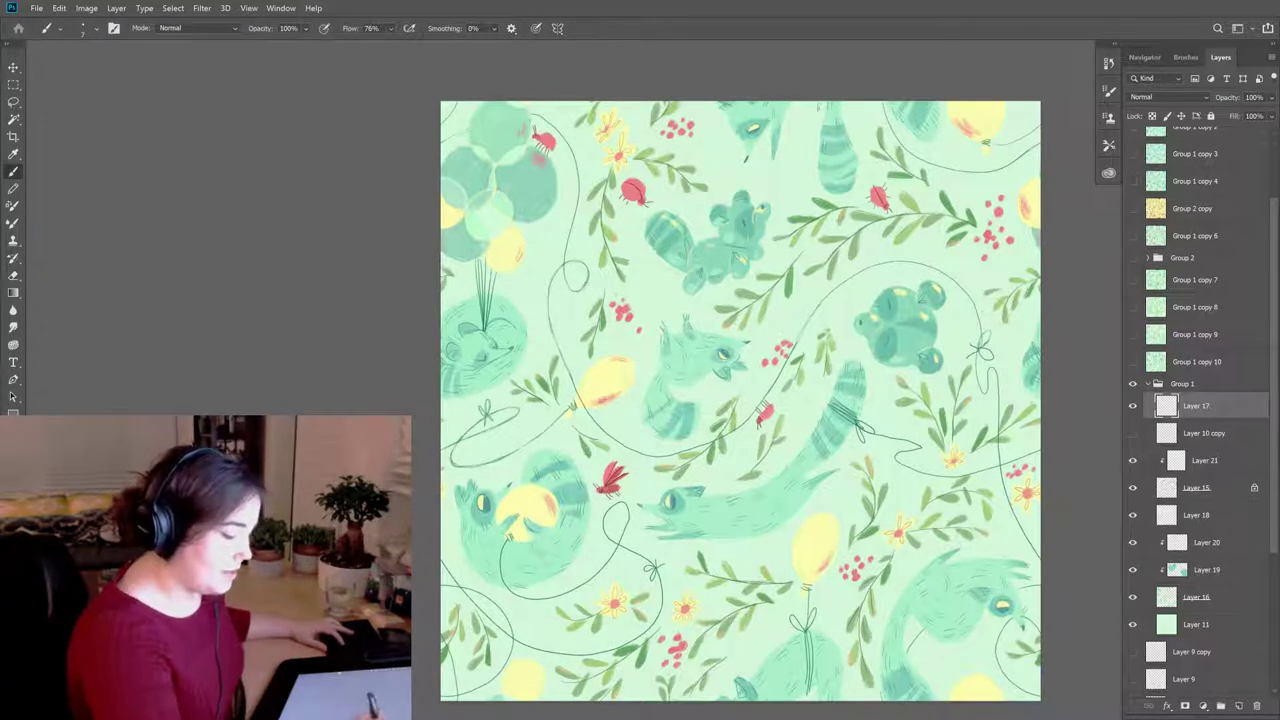
Step: Refine the join where the string enters the small round loop from above, alternating eraser and brush
key(e)
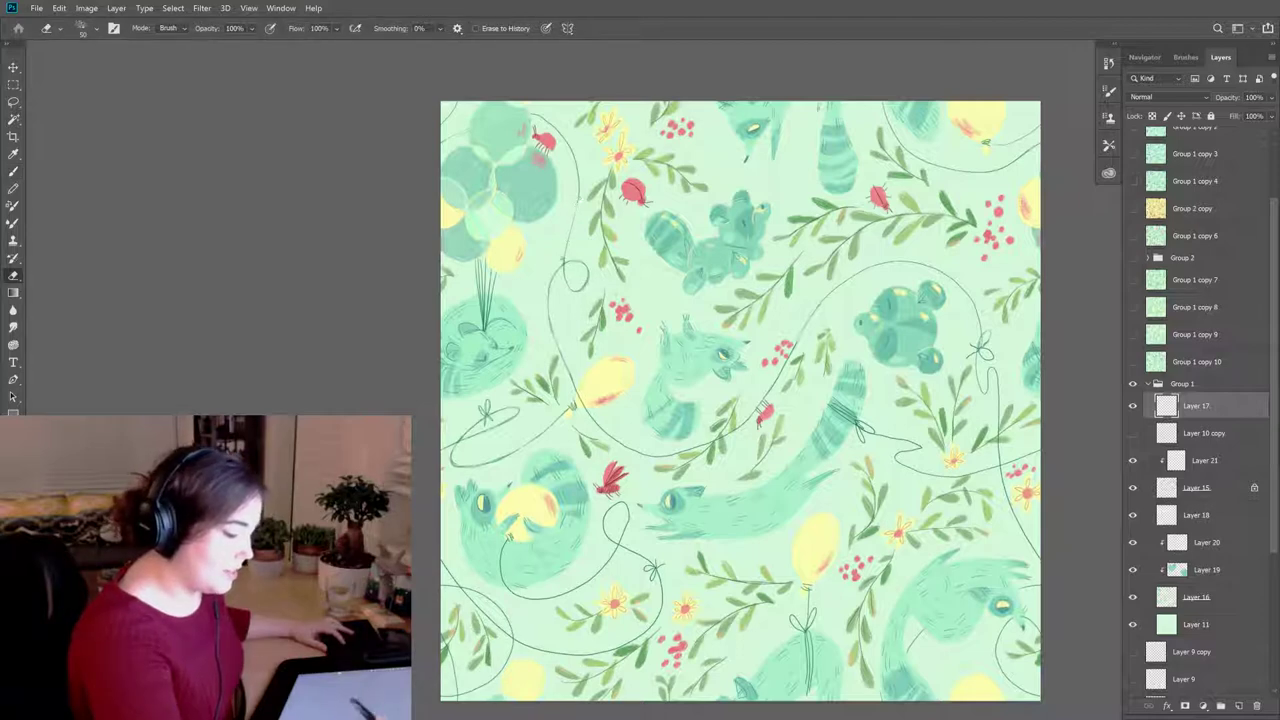
key(b)
key(e)
key(b)
key(e)
key(b)
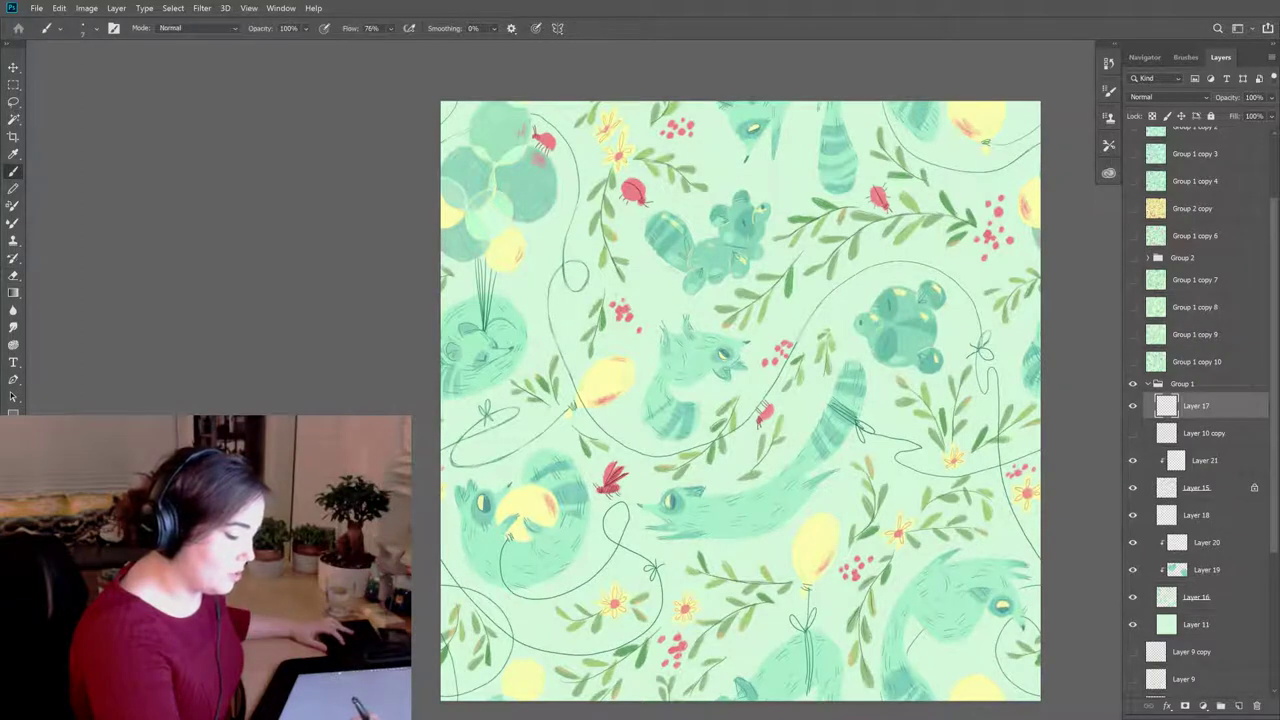
Step: Retouch the outline of the string's small round loop and darken its line with brush strokes
key(e)
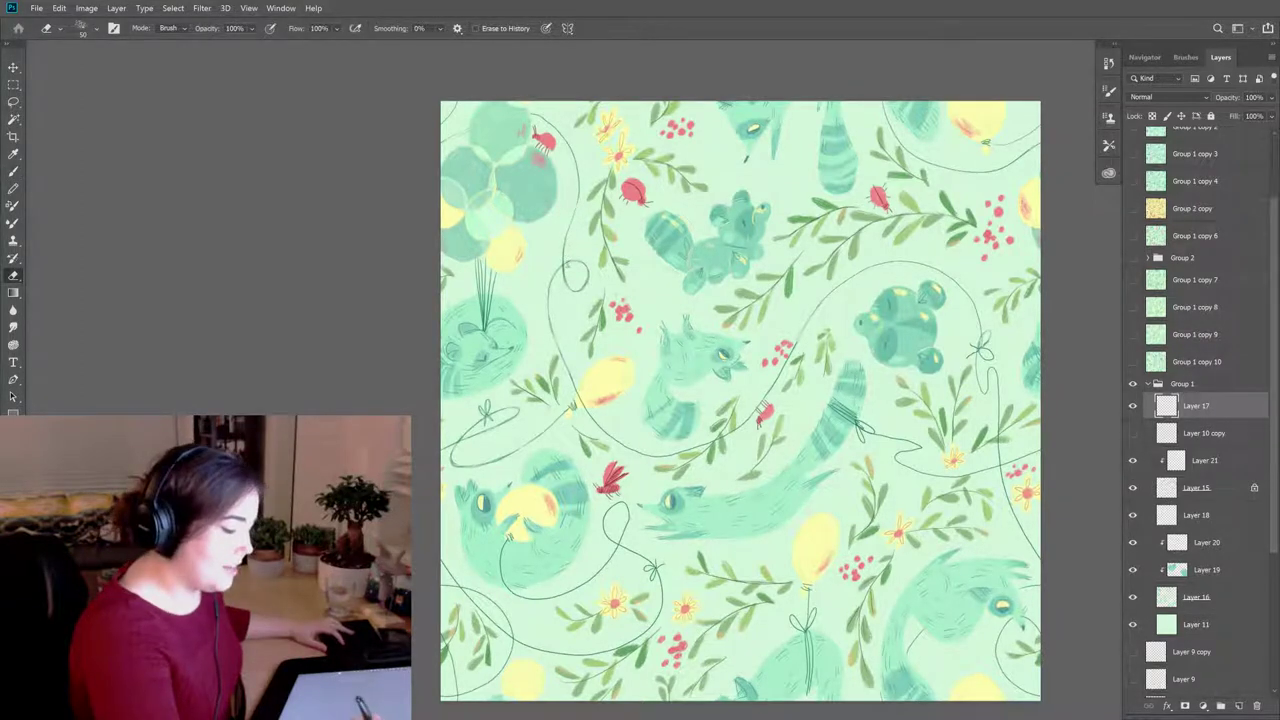
key(b)
key(e)
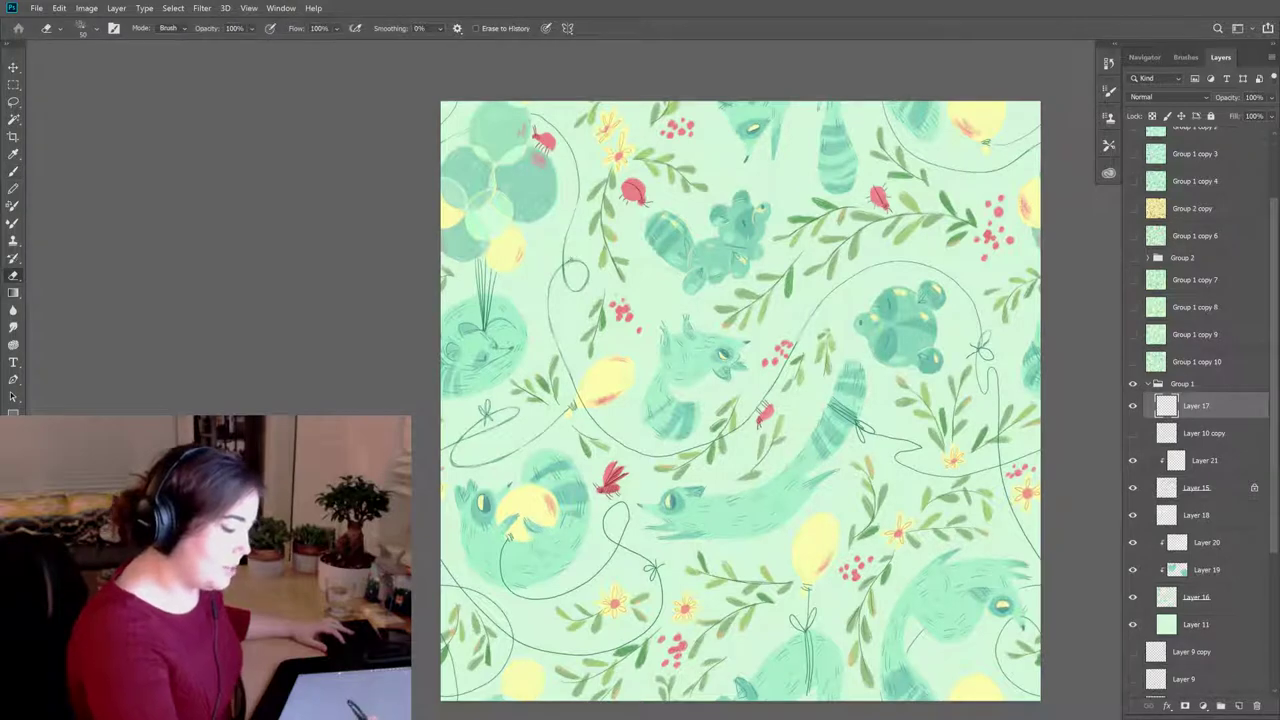
key(b)
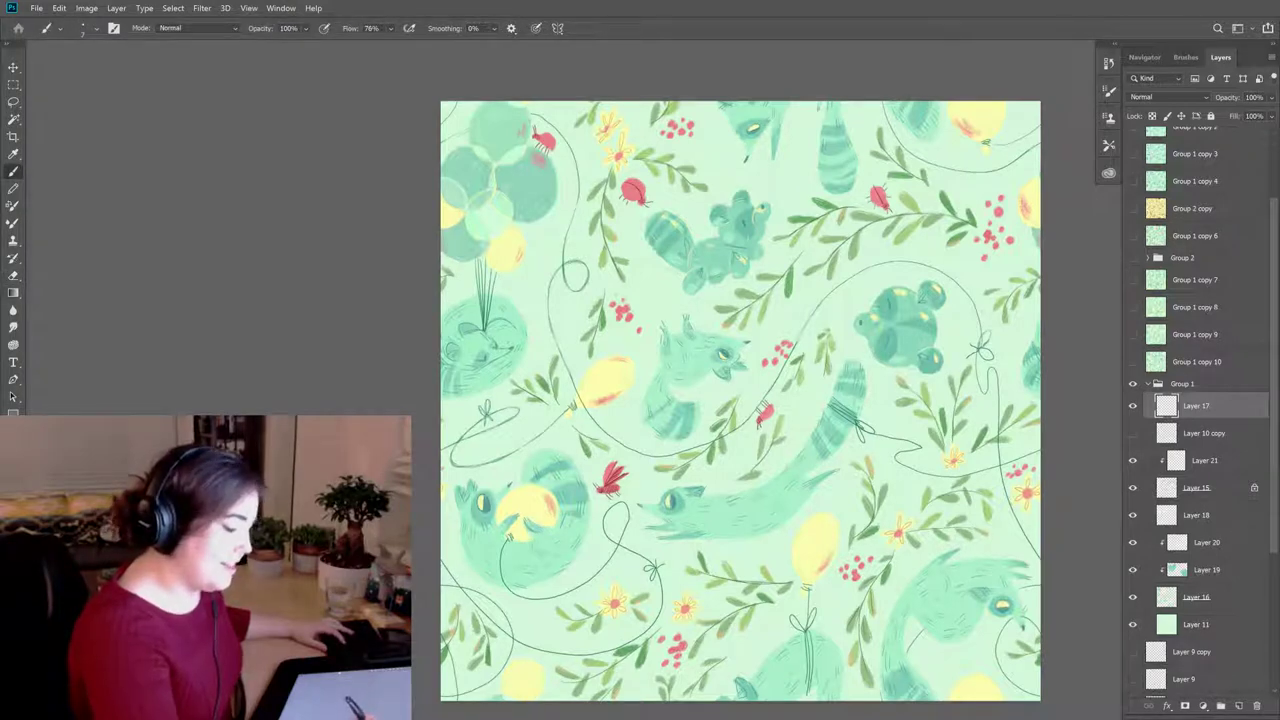
key(e)
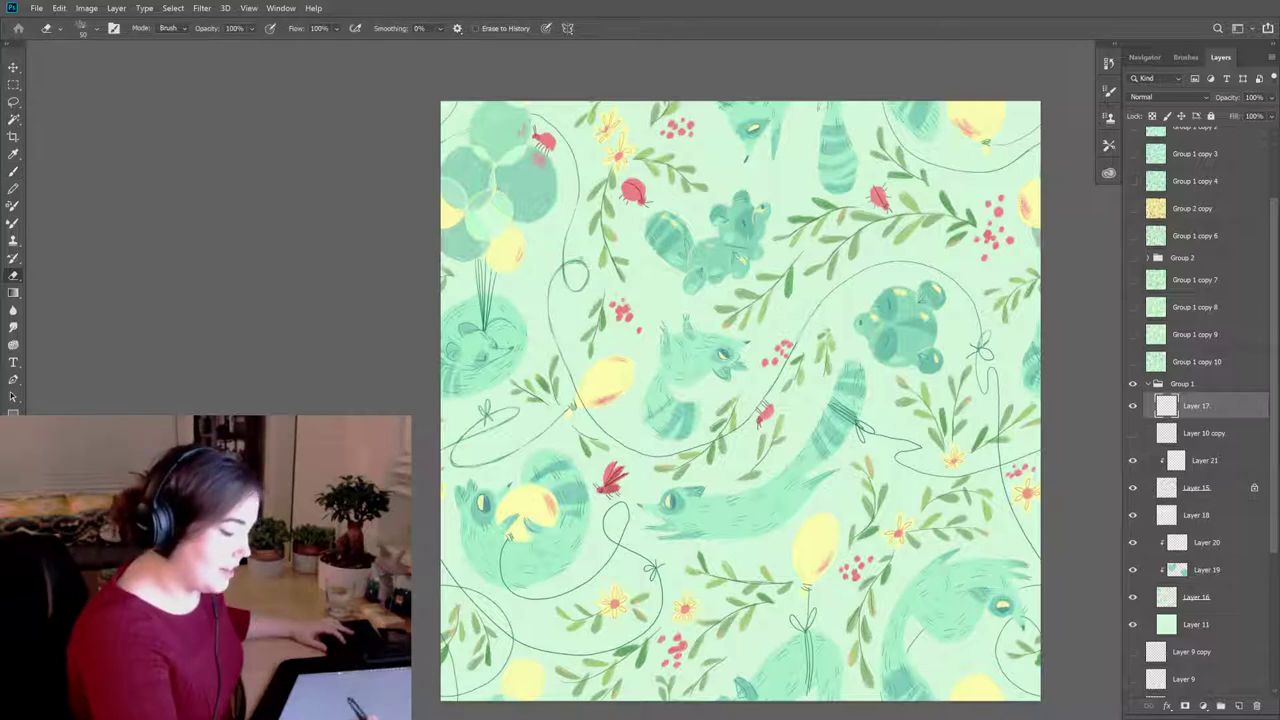
key(b)
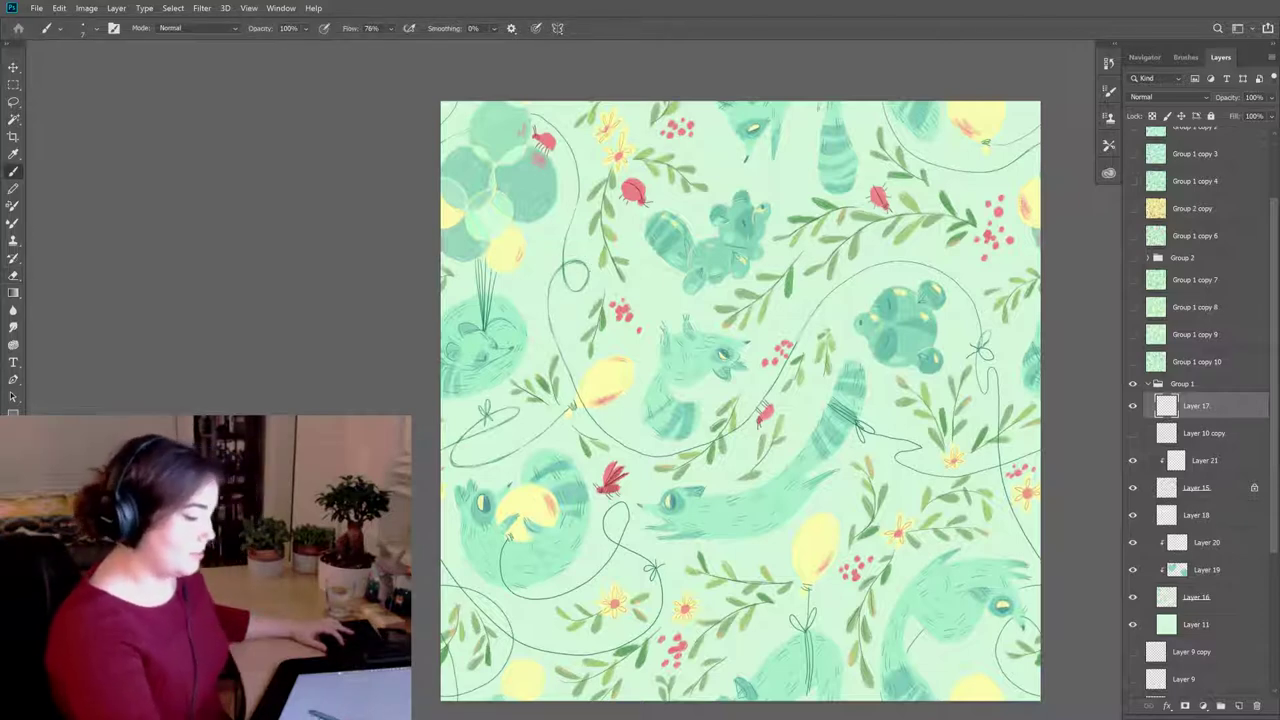
Step: Erase and redraw the string stretch from above the small loop up to the red beetle beside the balloon cluster
key(e)
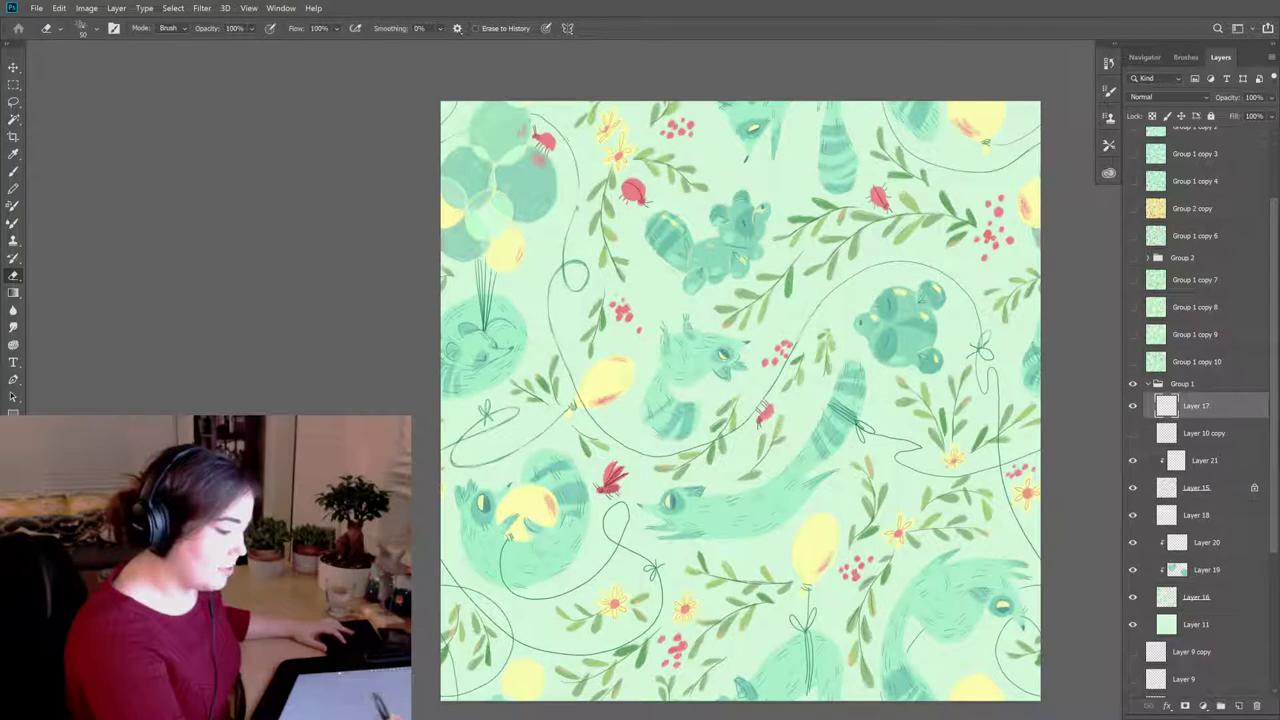
key(b)
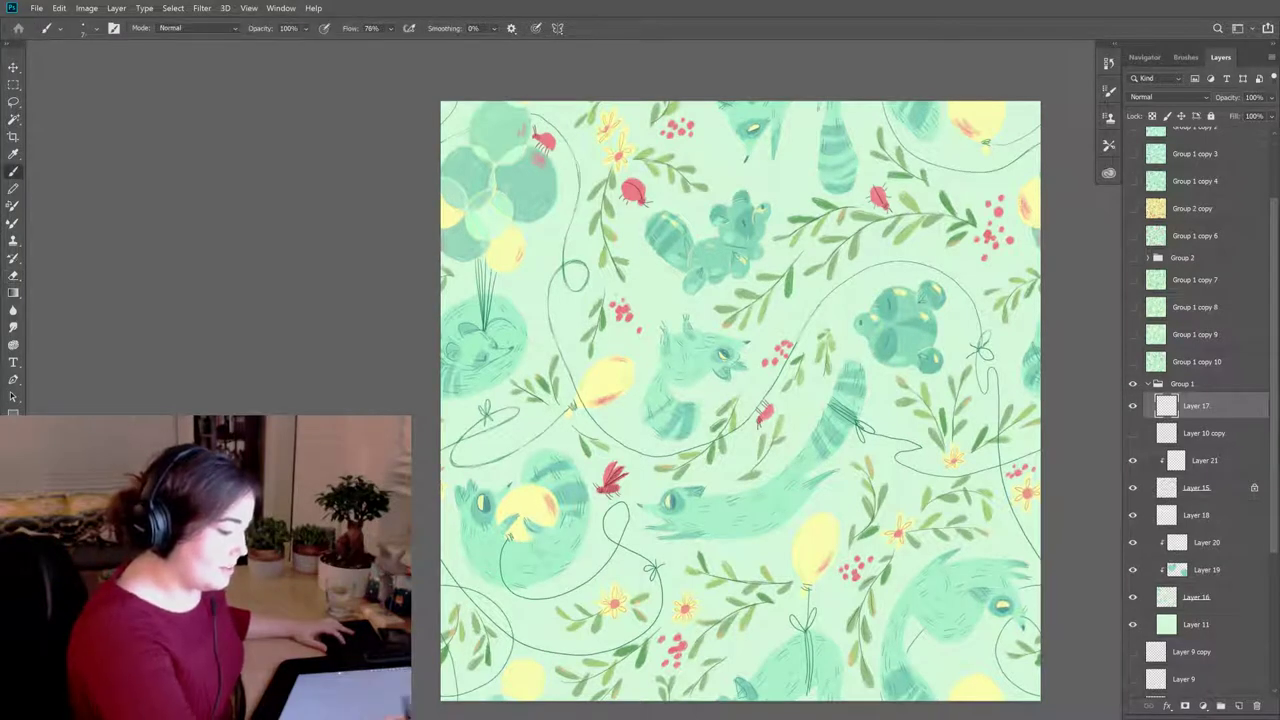
key(e)
key(b)
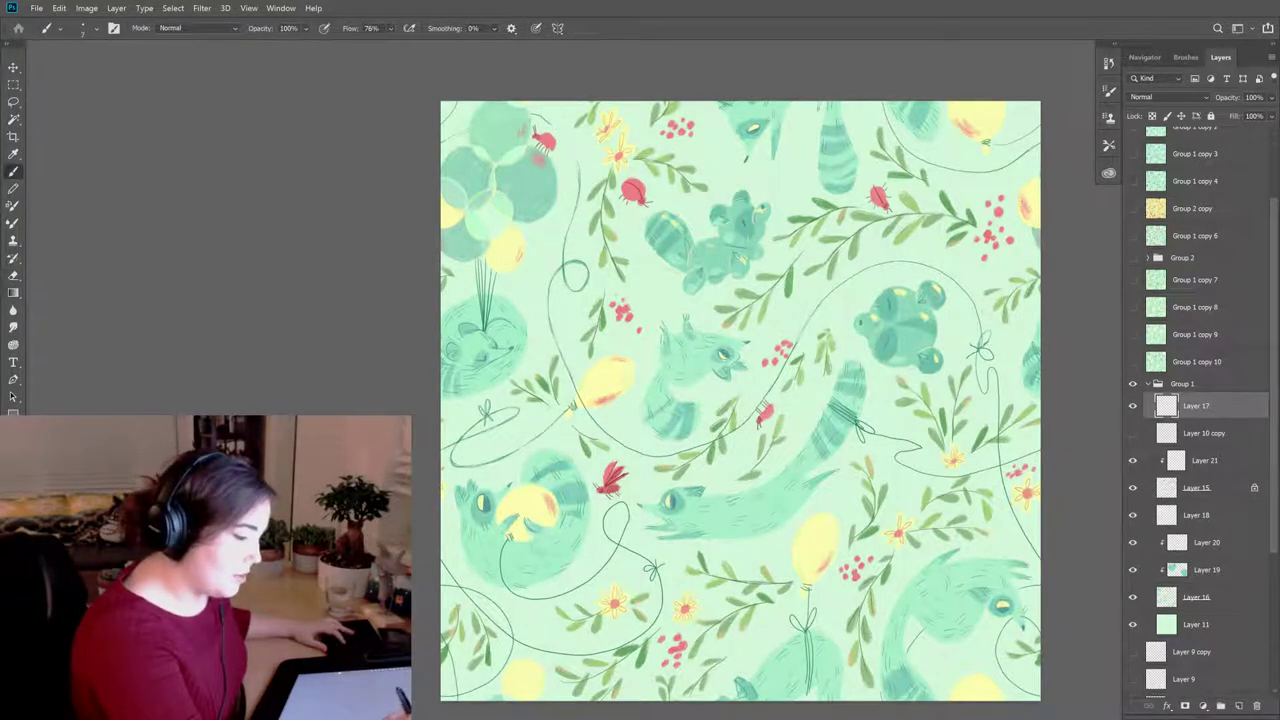
key(e)
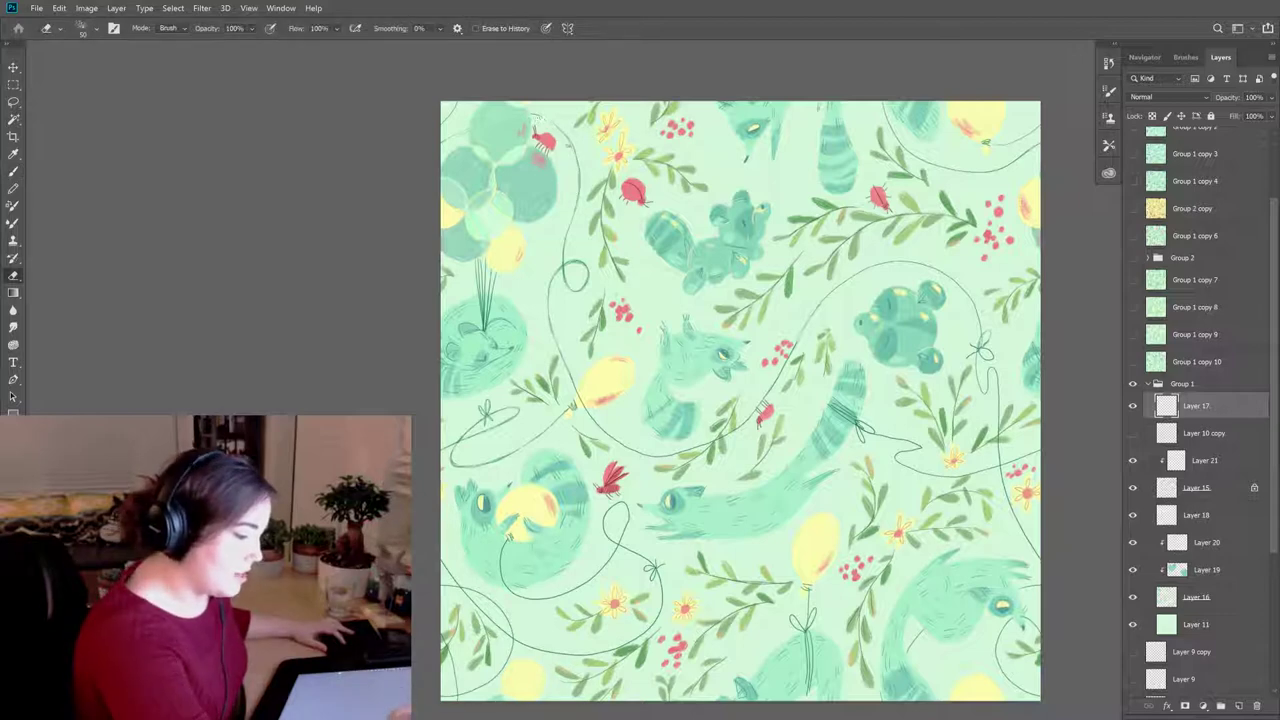
key(b)
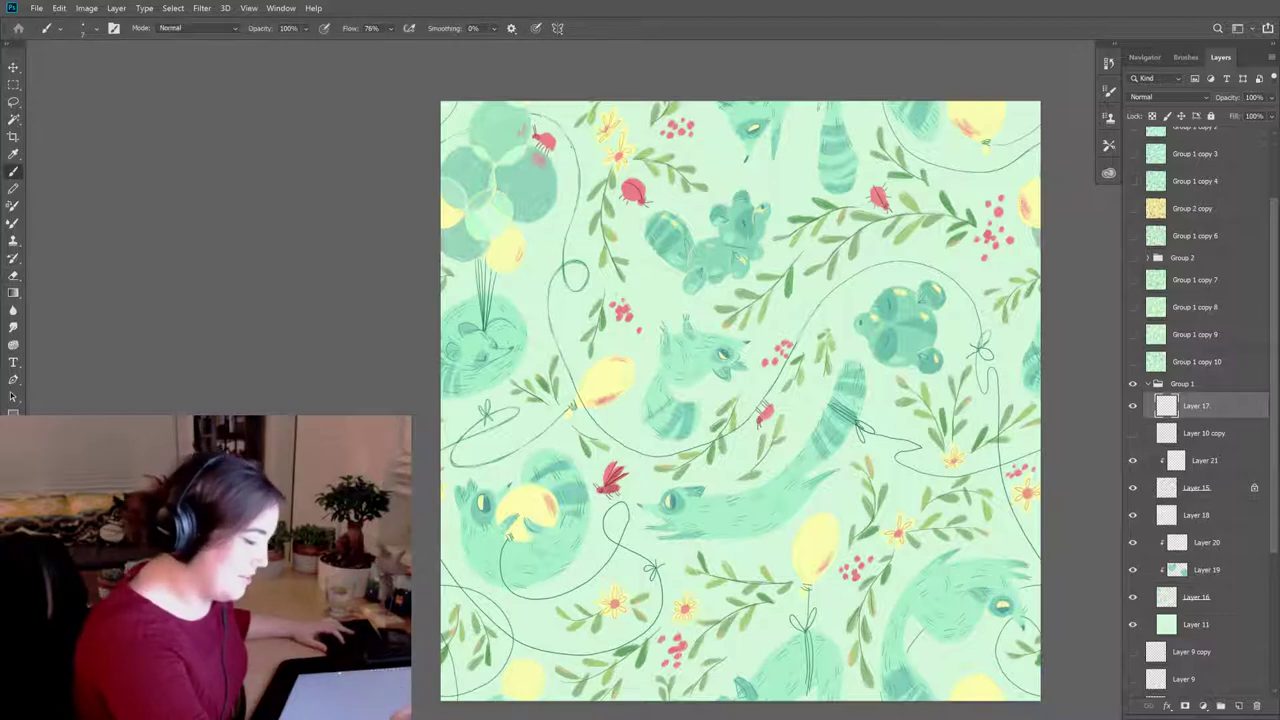
Step: Smooth the string's upper curve around the red beetle, trimming stray marks and repainting the line
key(e)
key(b)
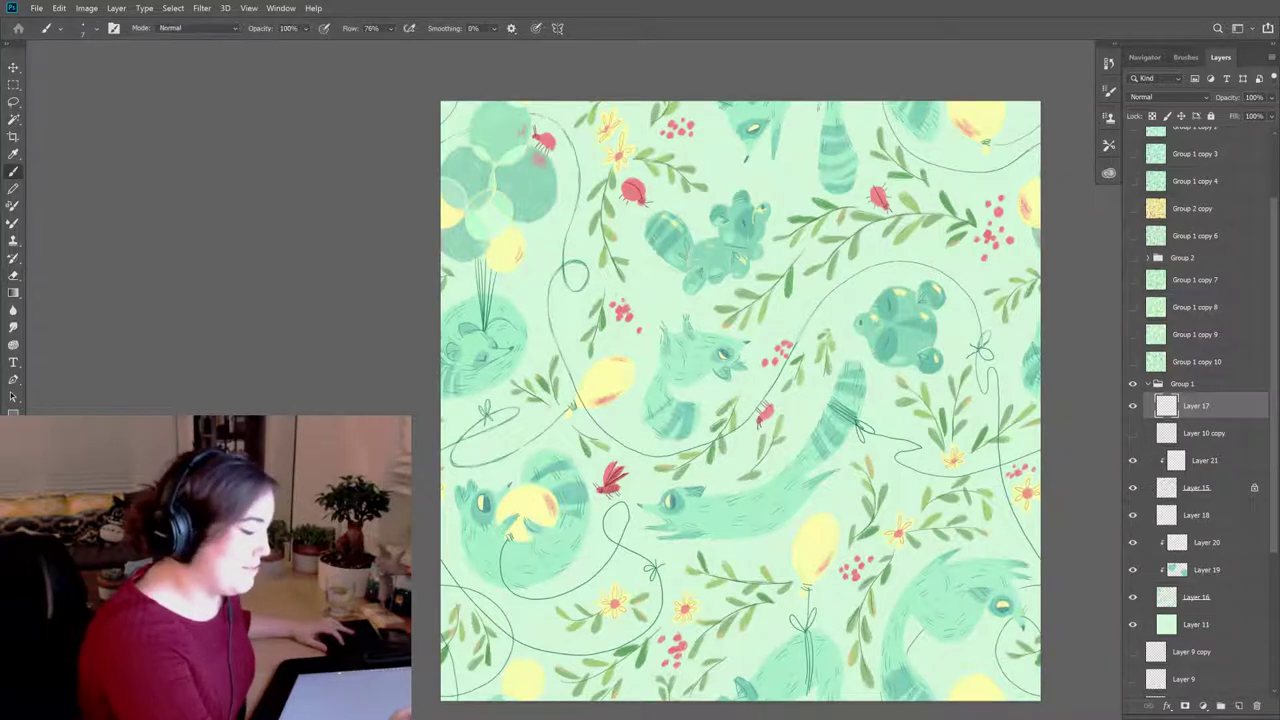
key(e)
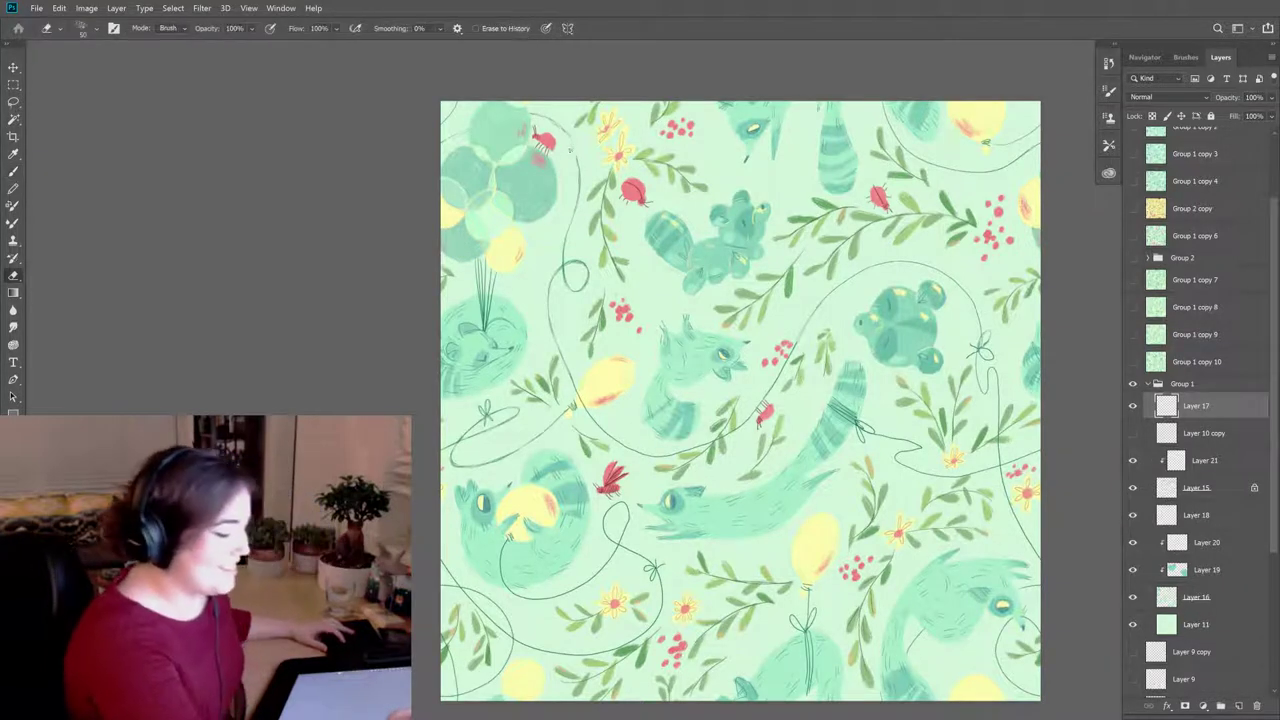
key(b)
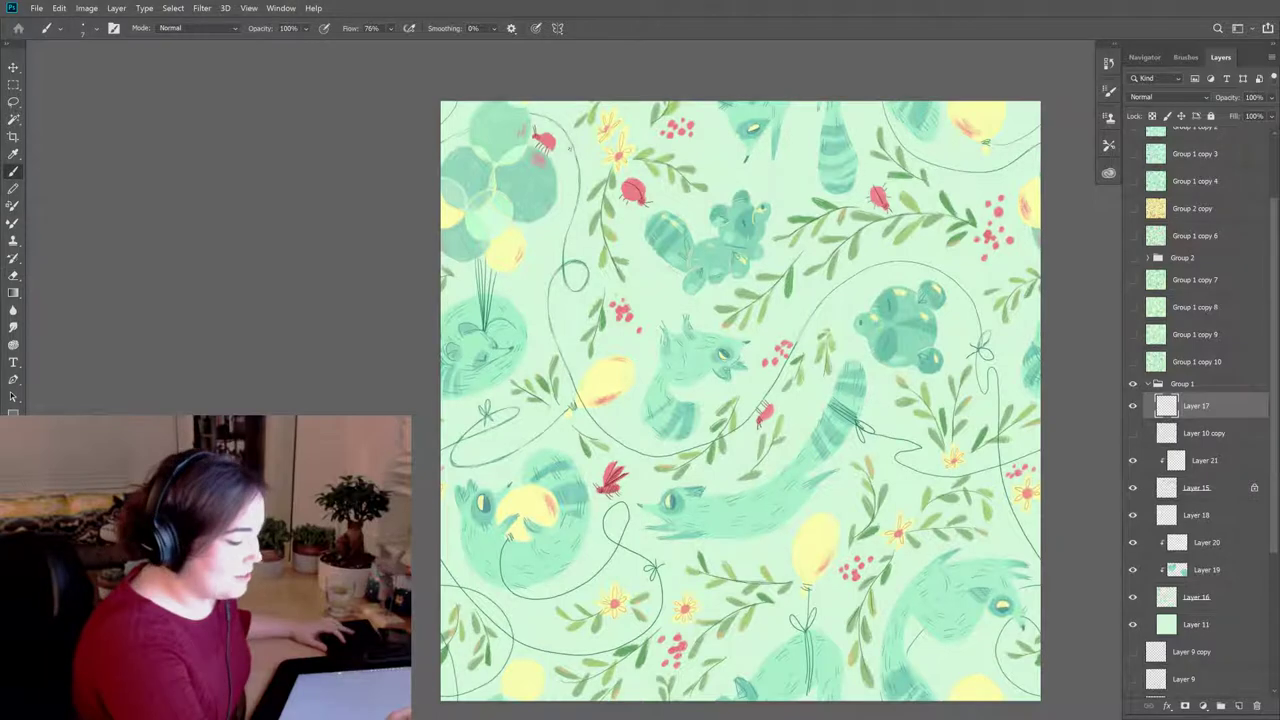
key(e)
key(b)
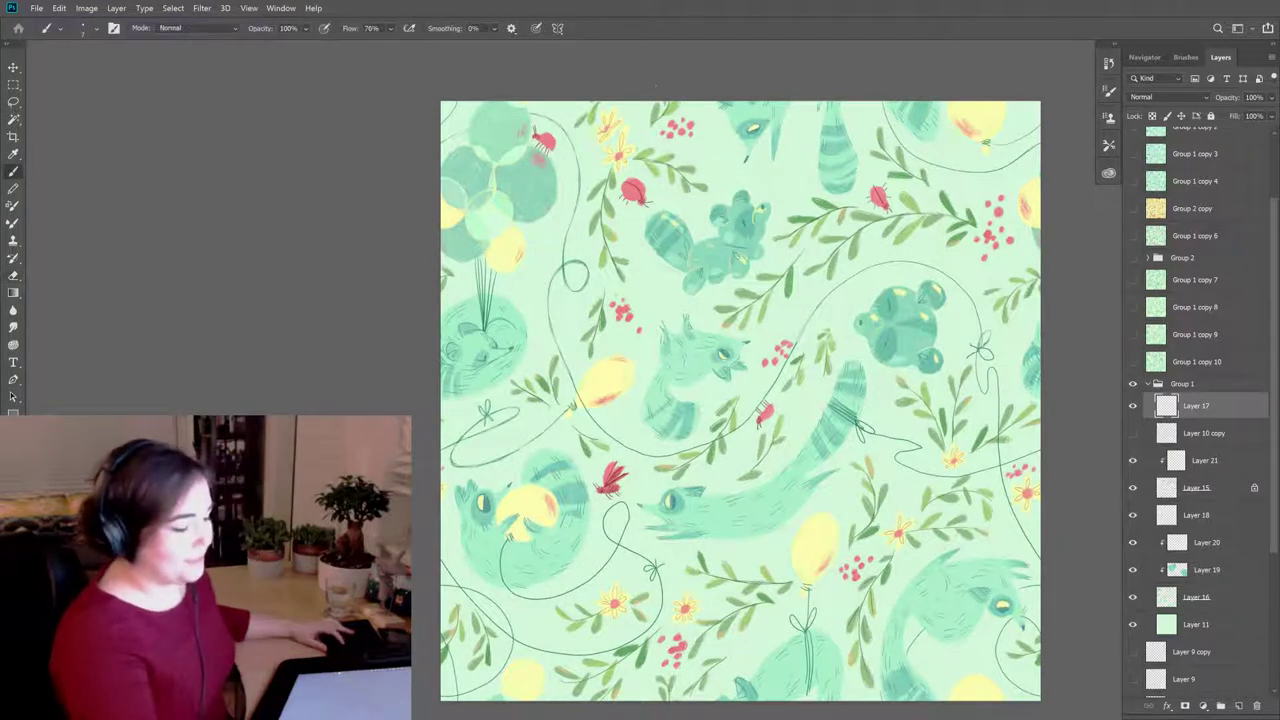
key(e)
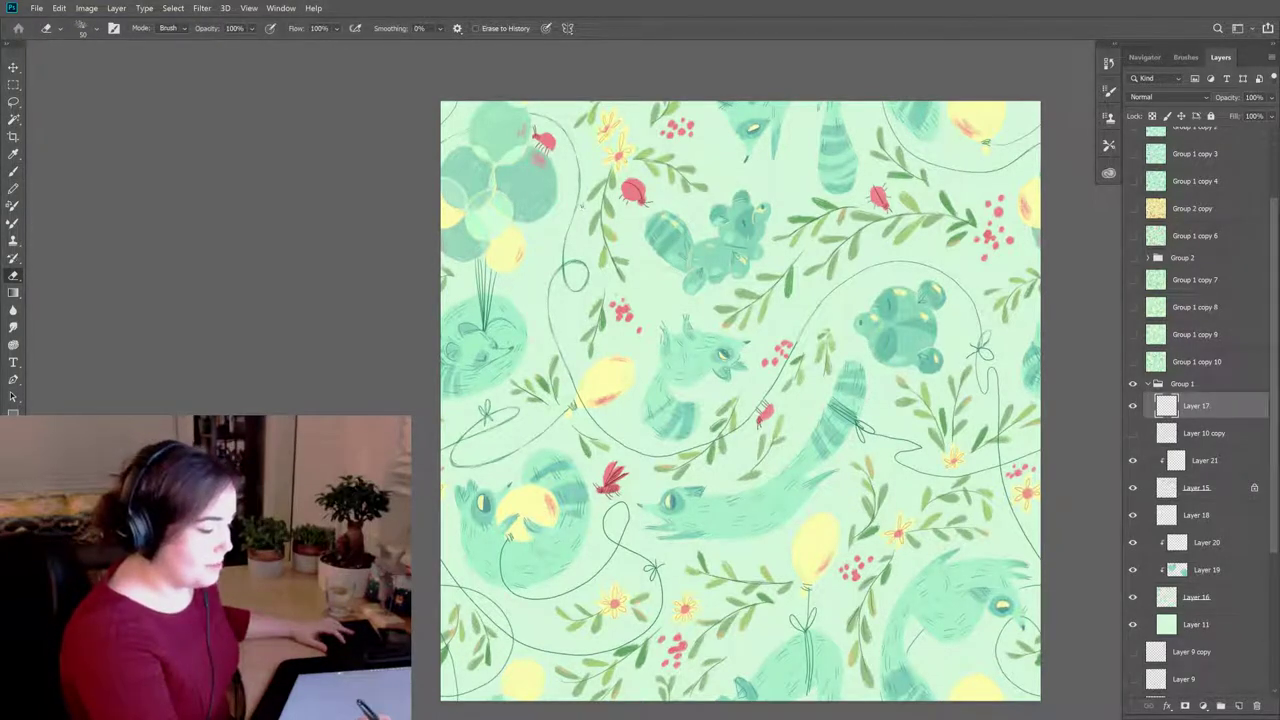
key(b)
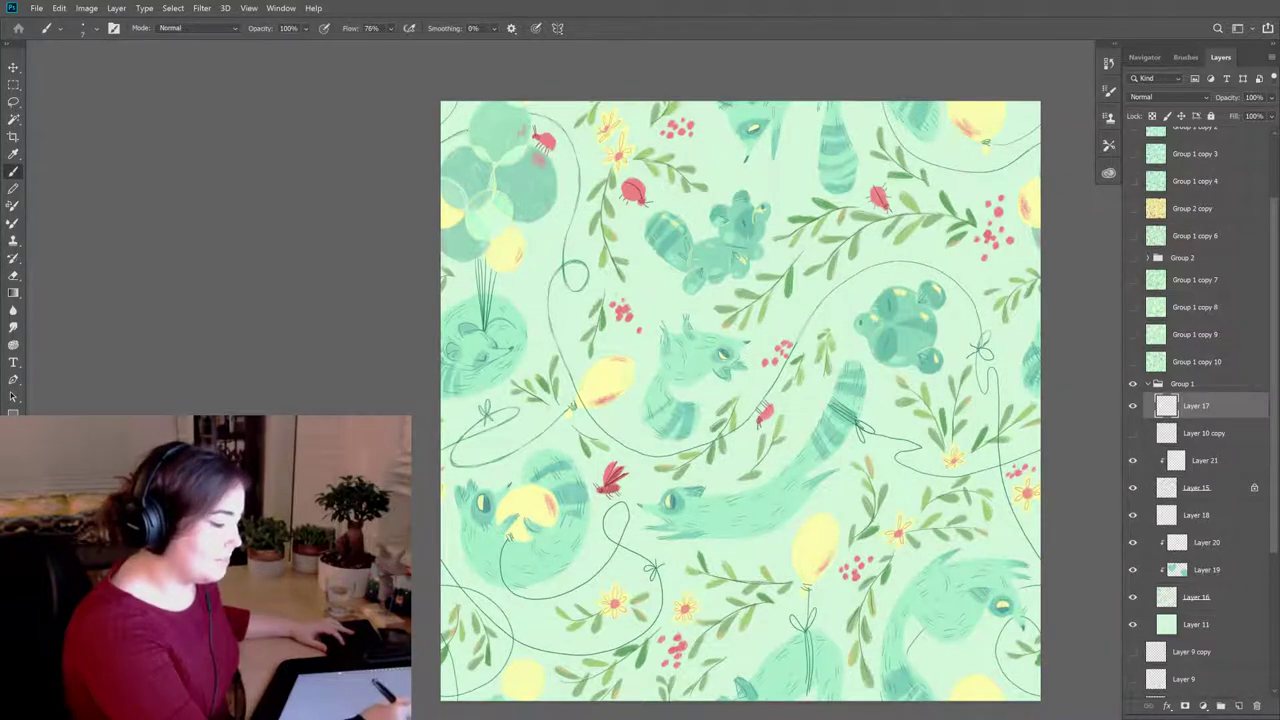
key(e)
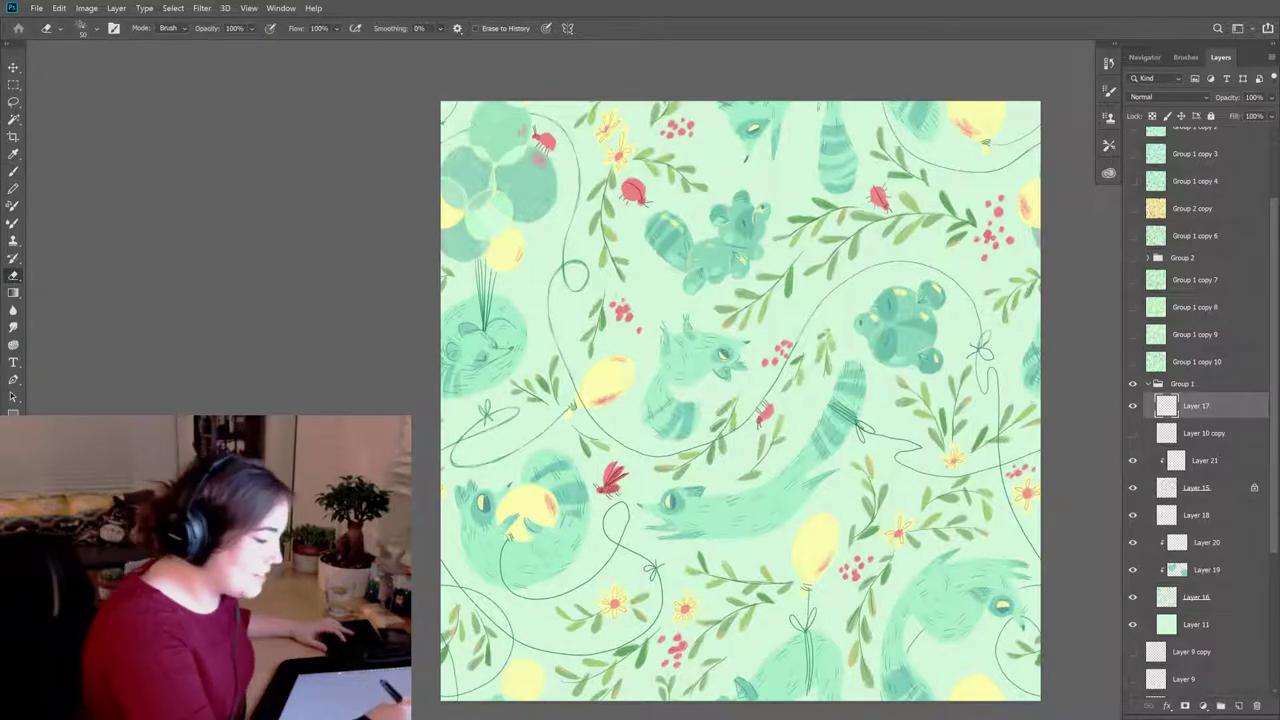
key(b)
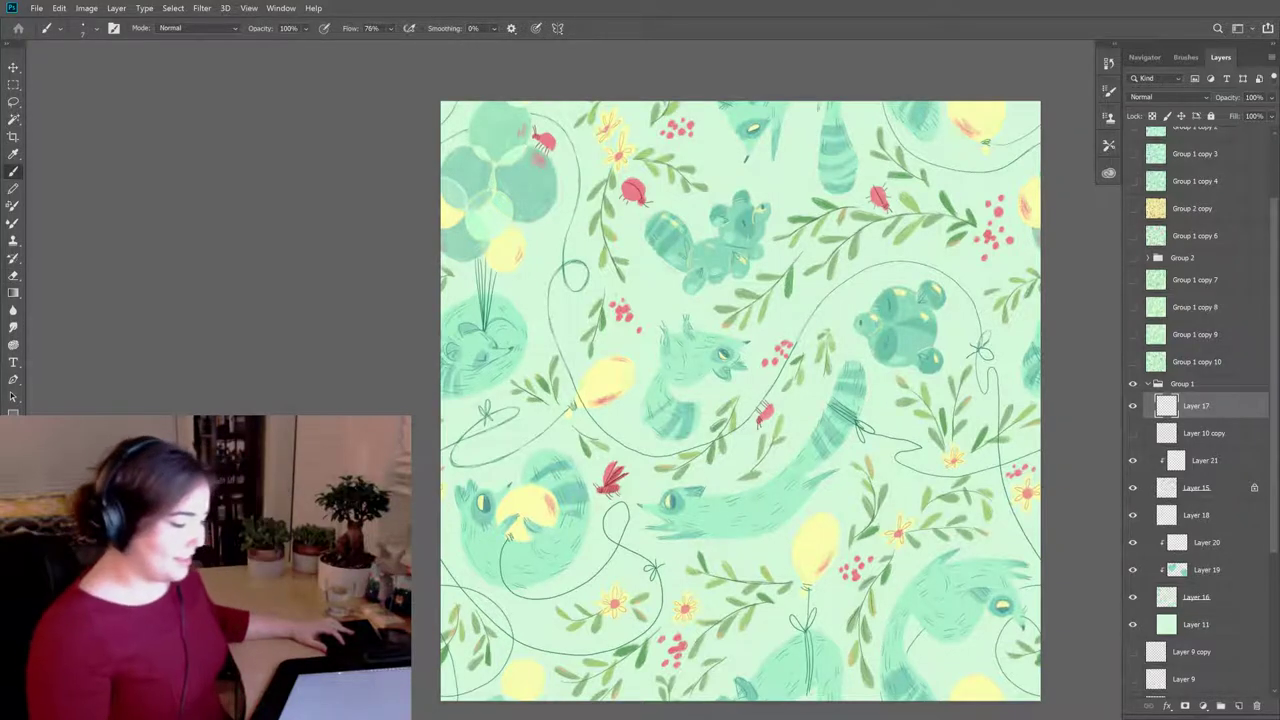
Step: Erase and redraw the string where it passes the tilted yellow balloon's knot and curves toward the leafy vine
key(e)
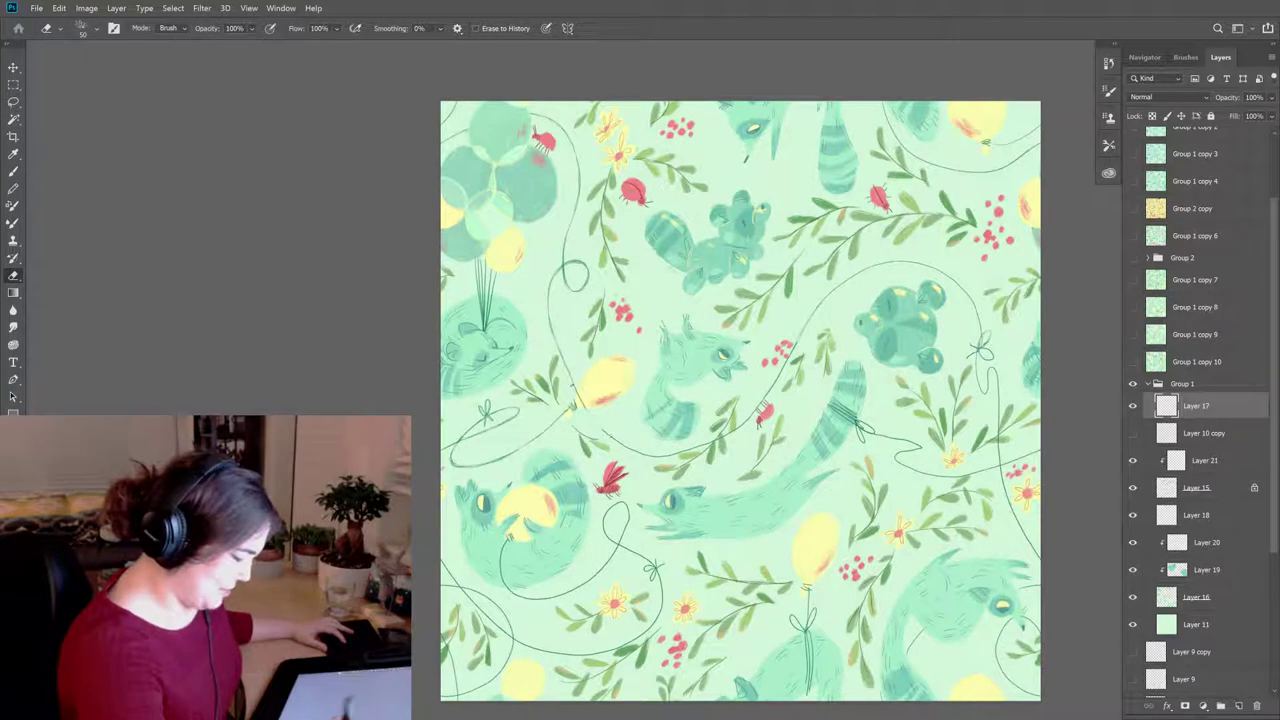
key(b)
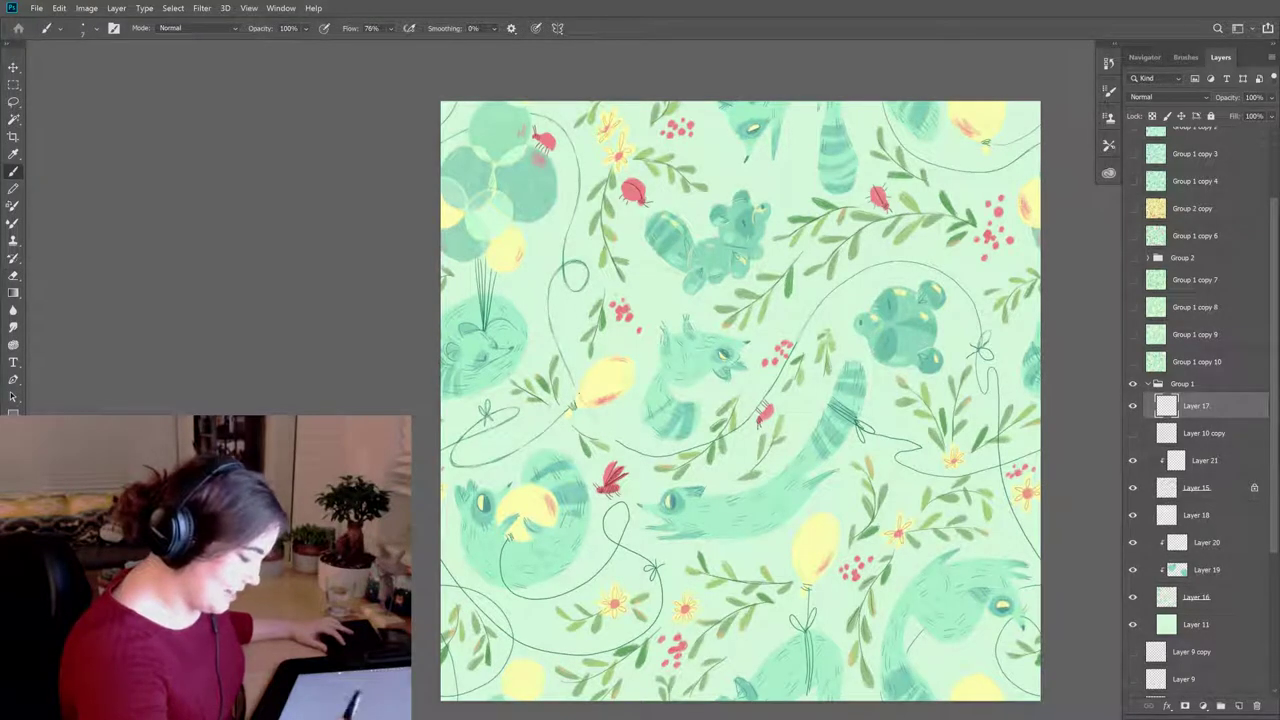
key(e)
key(b)
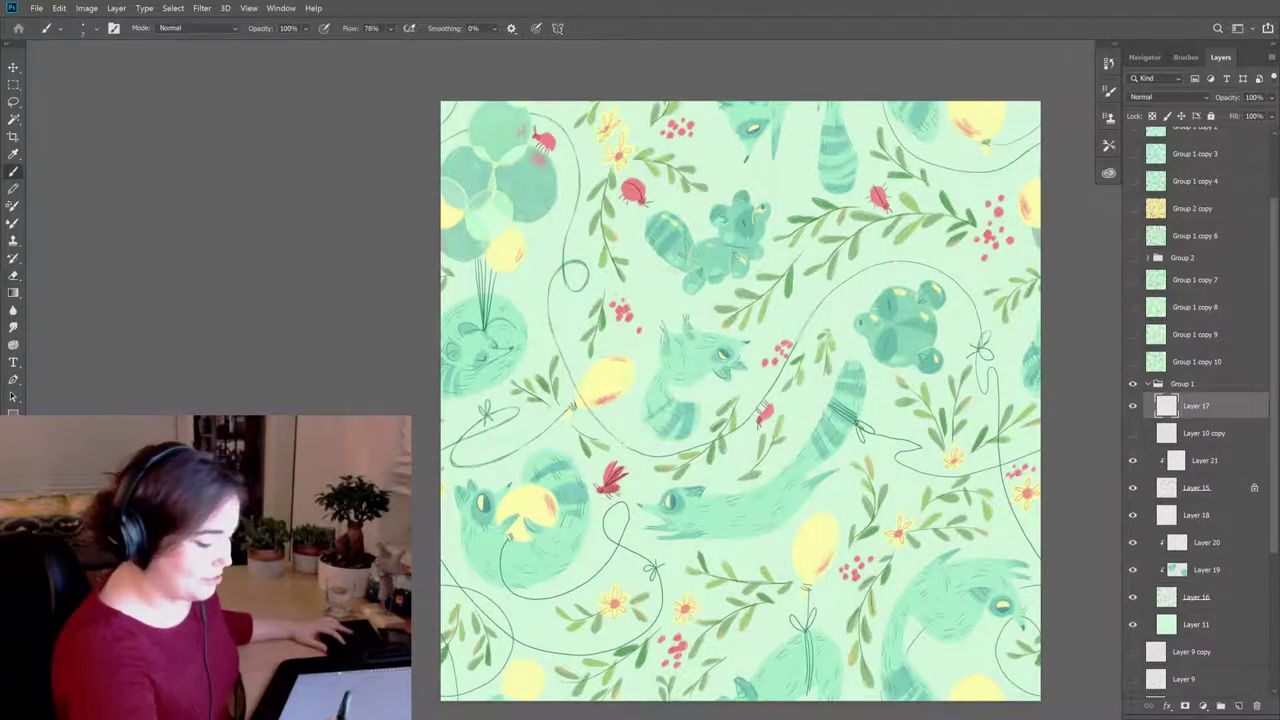
key(e)
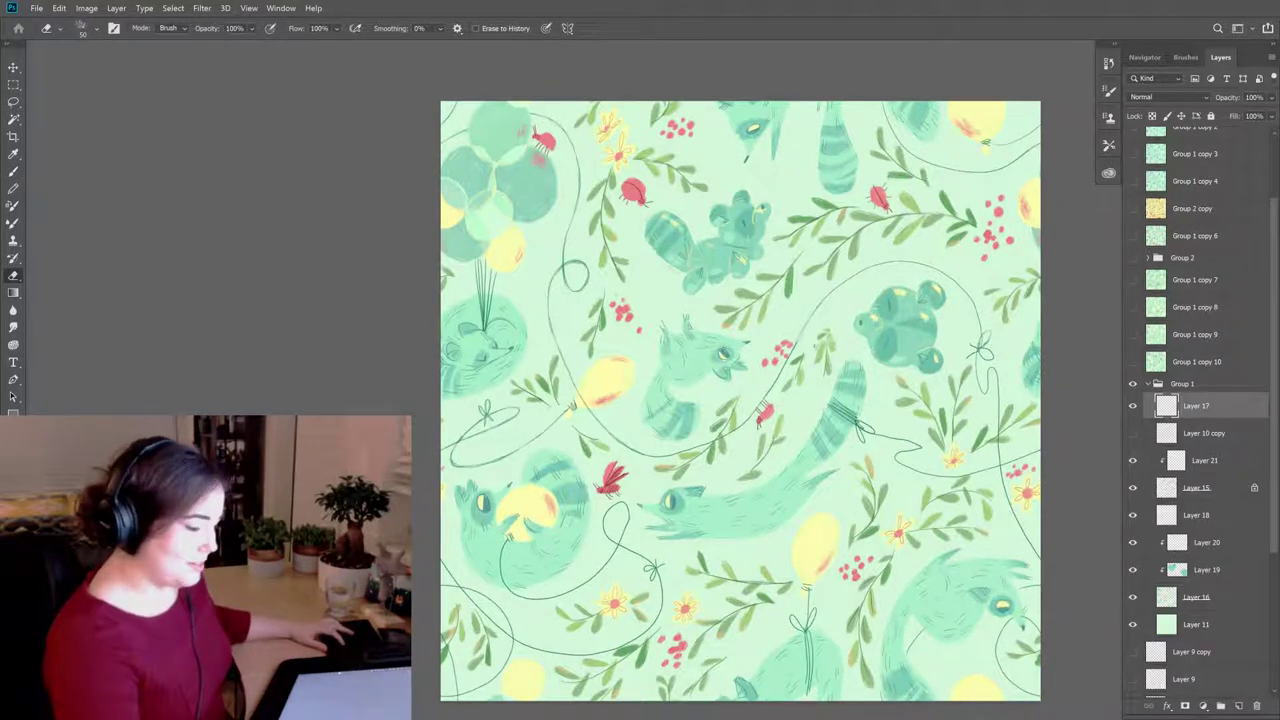
key(g)
drag(893, 372, 856, 454)
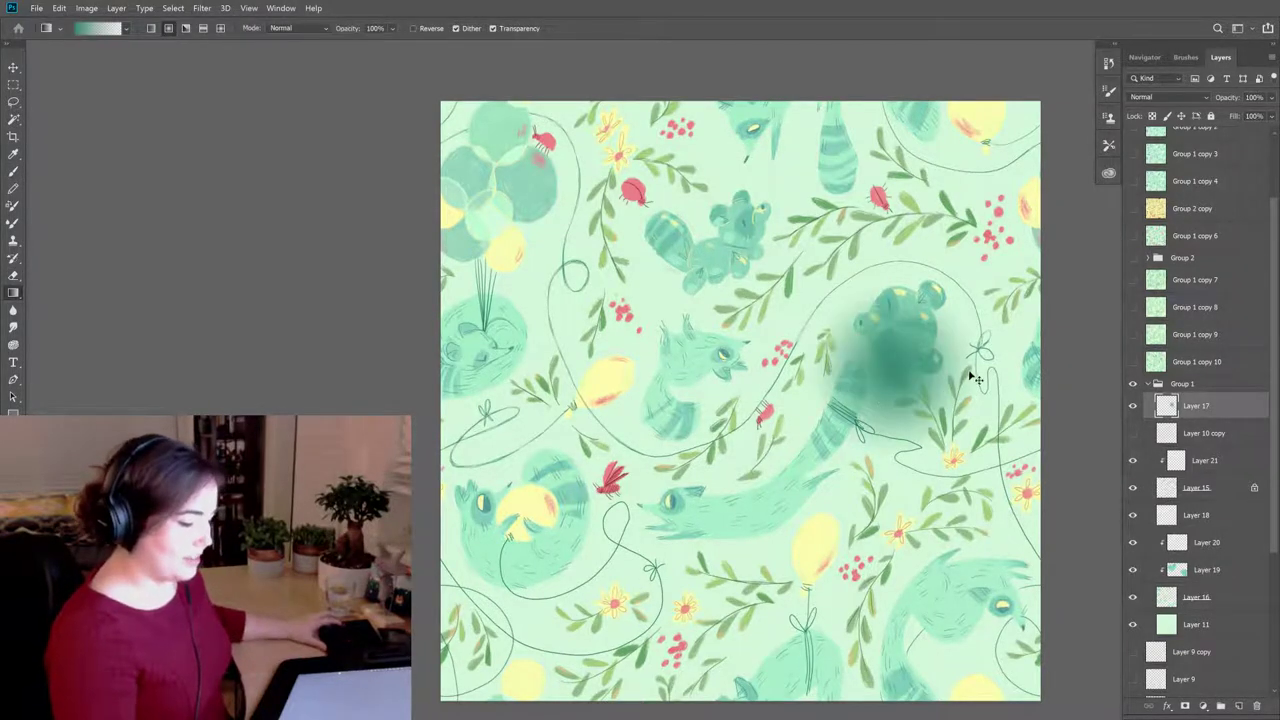
key(ctrl+z)
Step: Erase and redraw the string's bend below the tilted yellow balloon, where it curves toward the leafy vine
key(r)
mouse_move(909, 392)
mouse_down()
mouse_move(808, 443)
mouse_move(737, 371)
mouse_up()
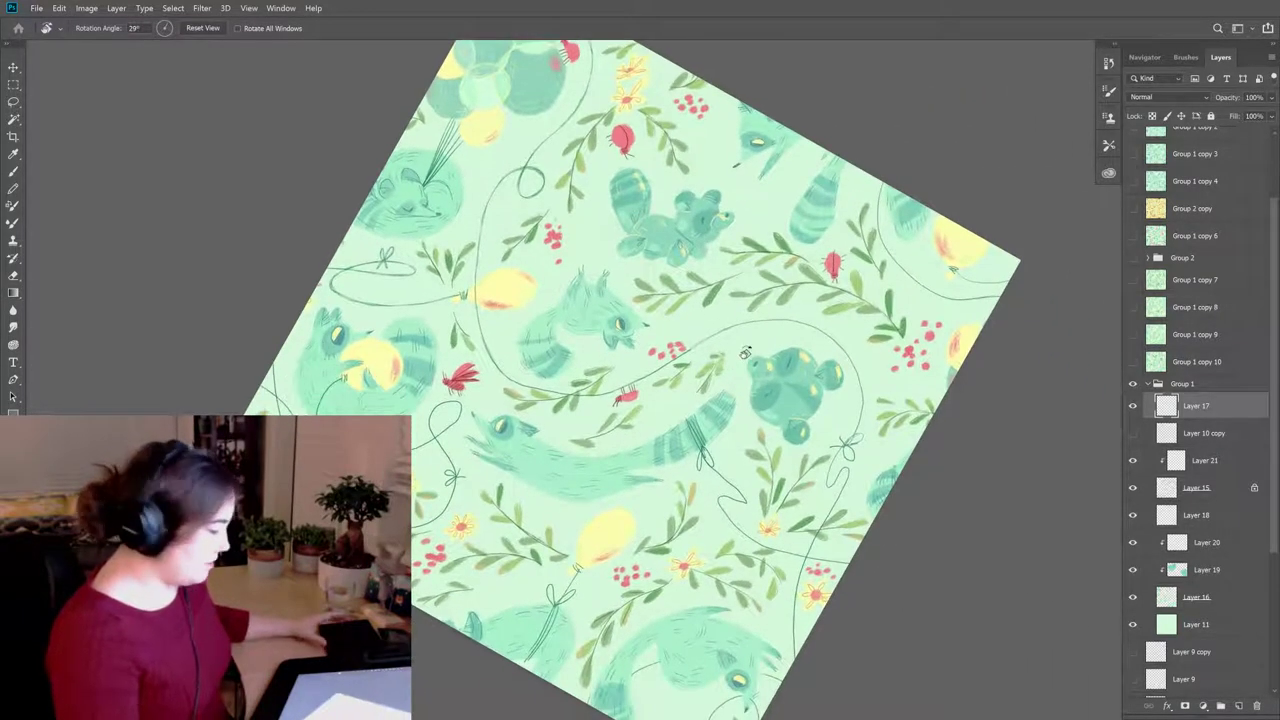
key(b)
key(e)
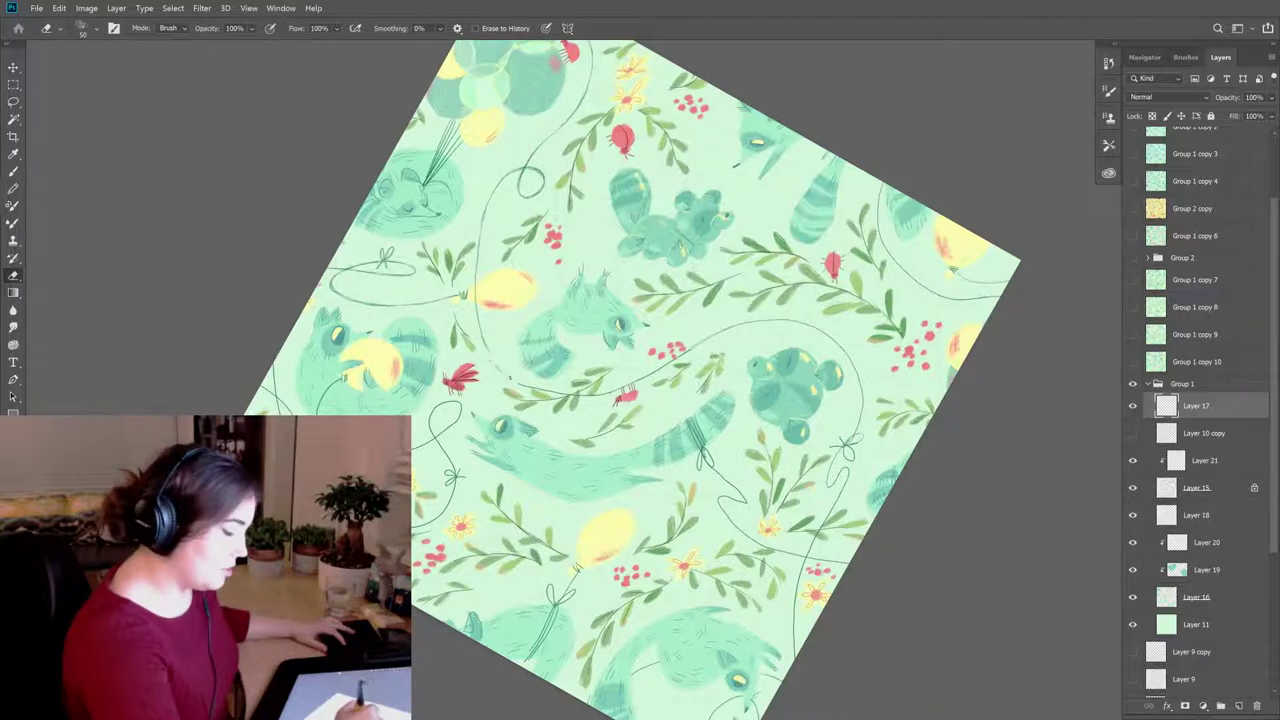
key(b)
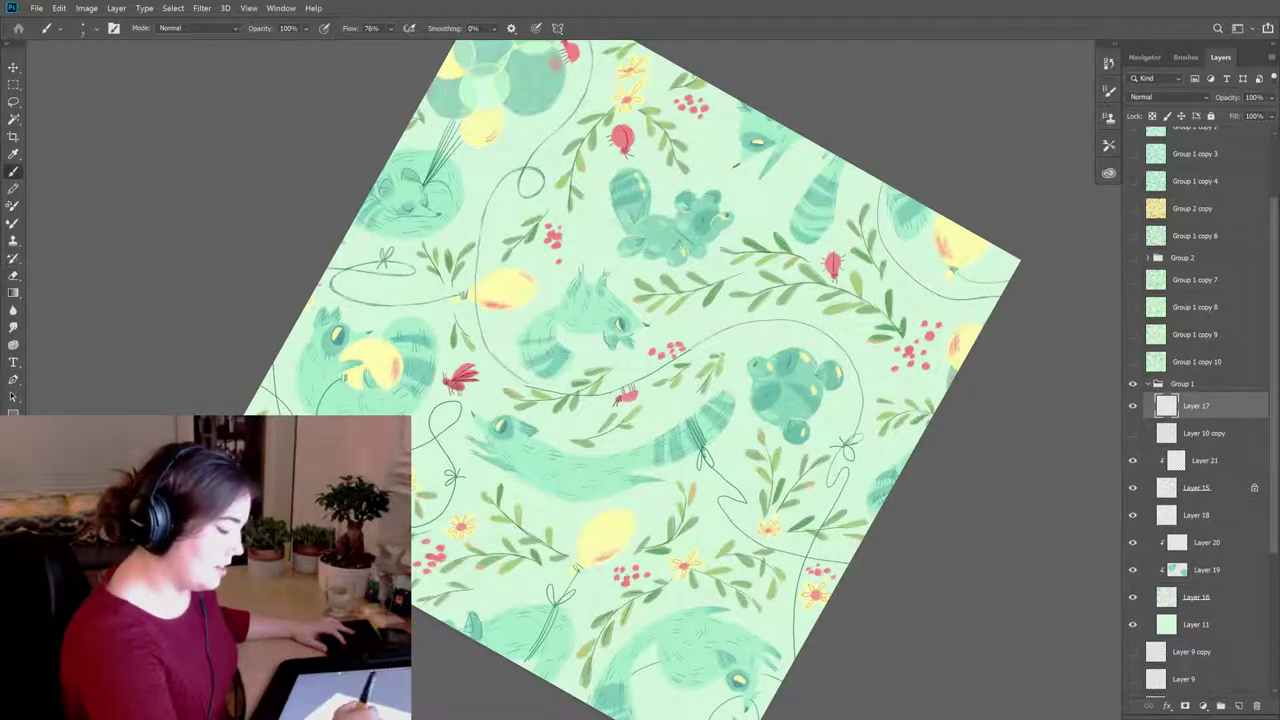
key(e)
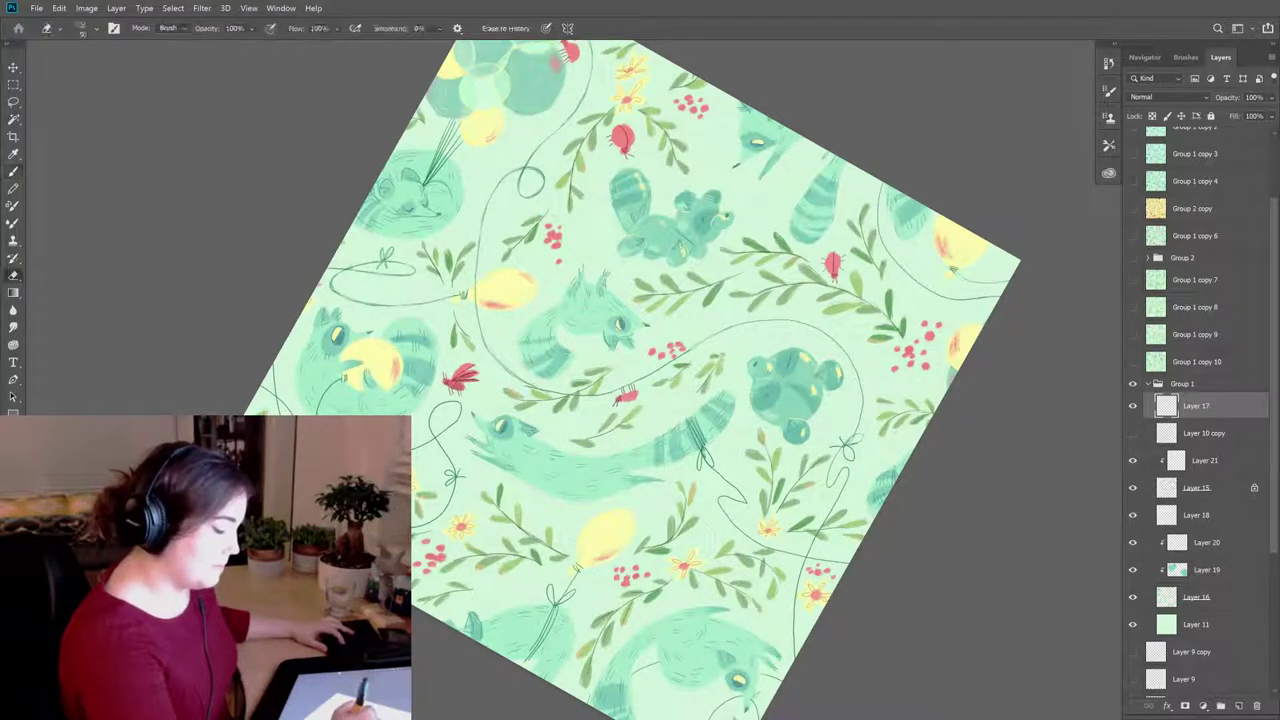
key(b)
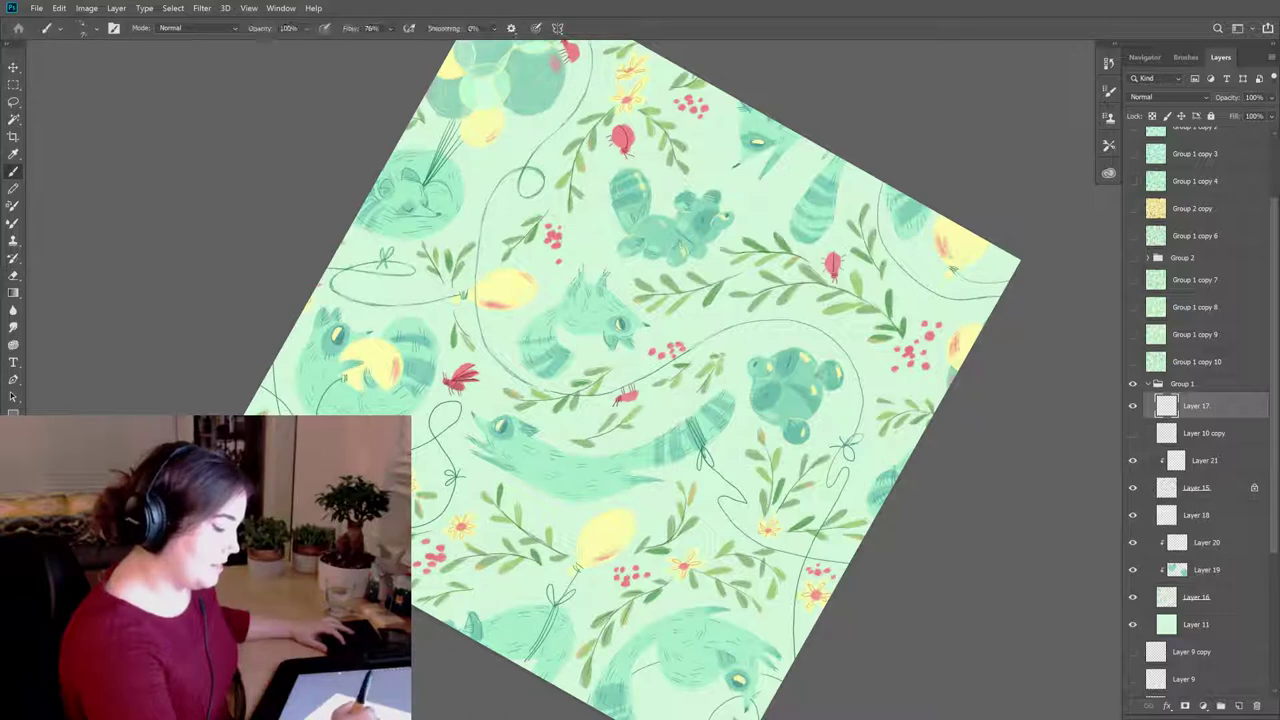
key(e)
key(b)
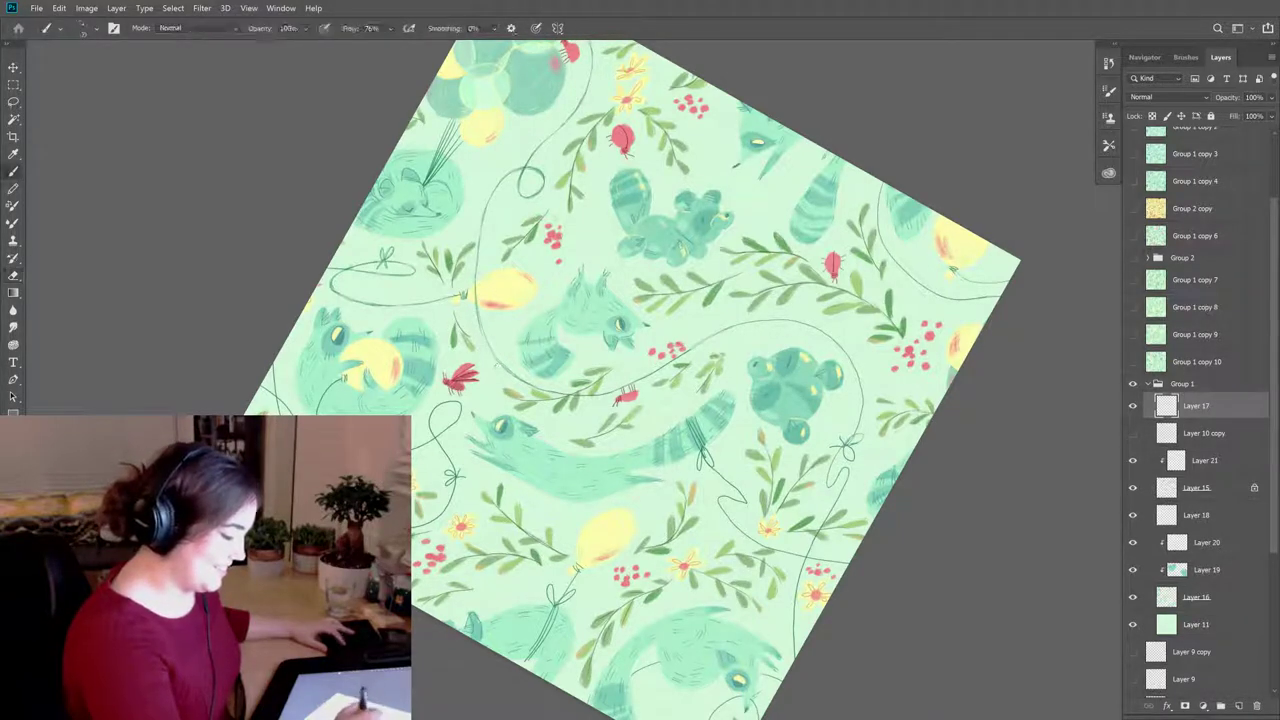
Step: Erase the string between the small round loop and the tilted yellow balloon and redraw it with a small kink
key(e)
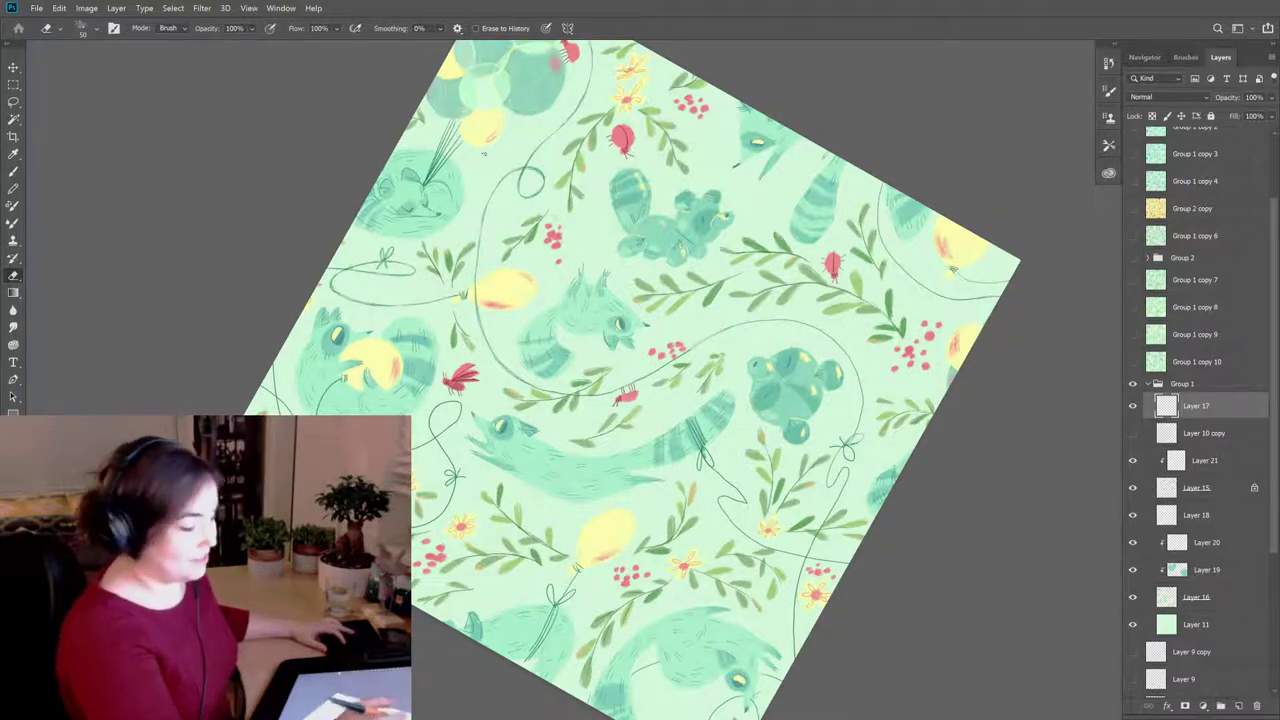
key(b)
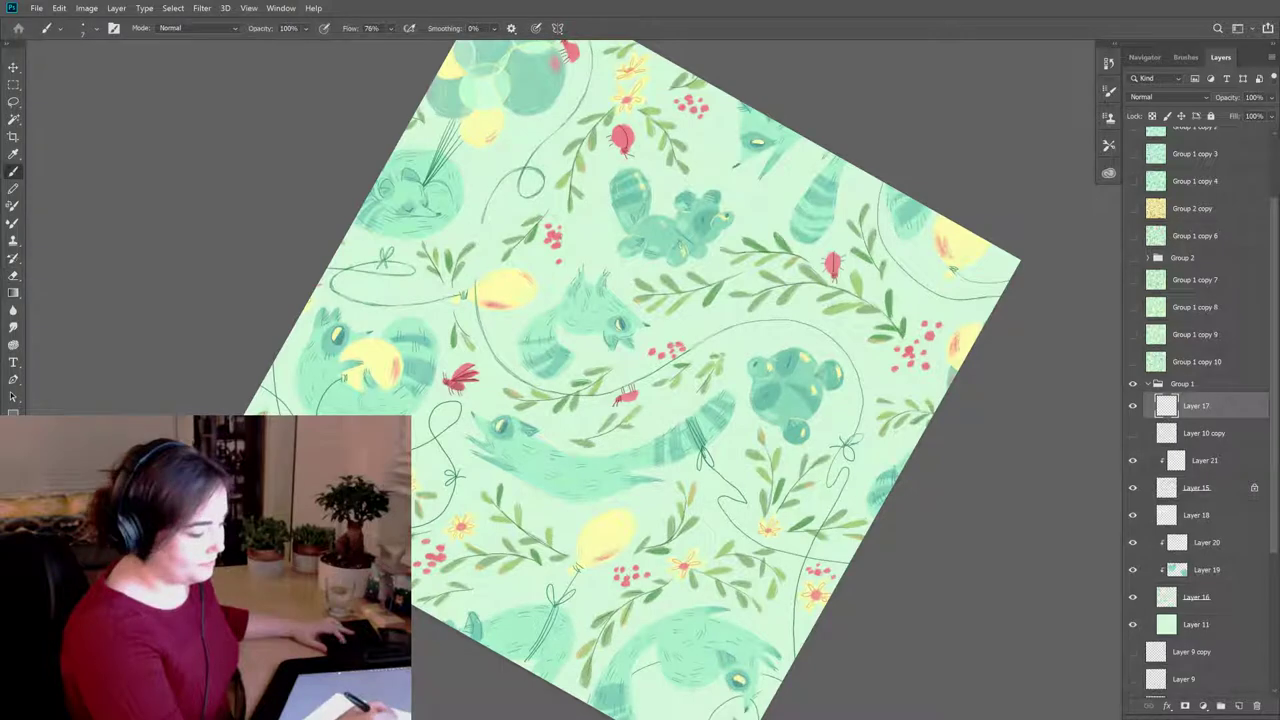
key(e)
key(b)
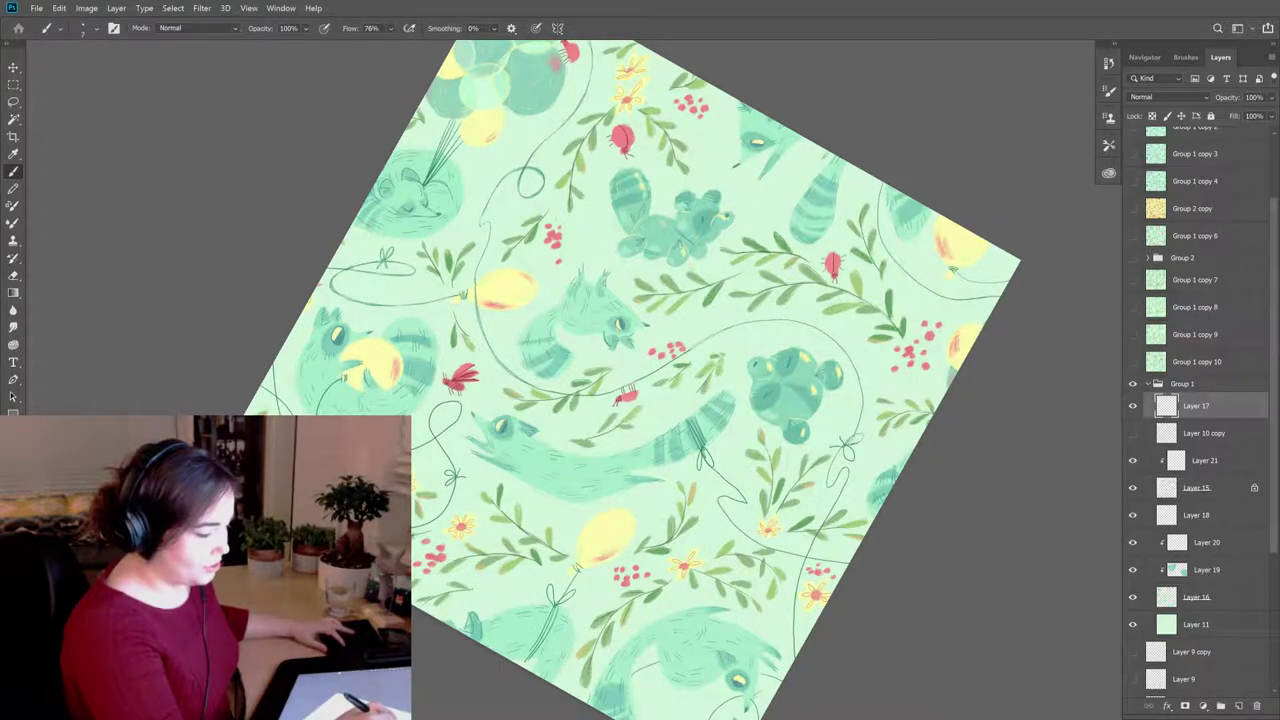
drag(490, 230, 480, 252)
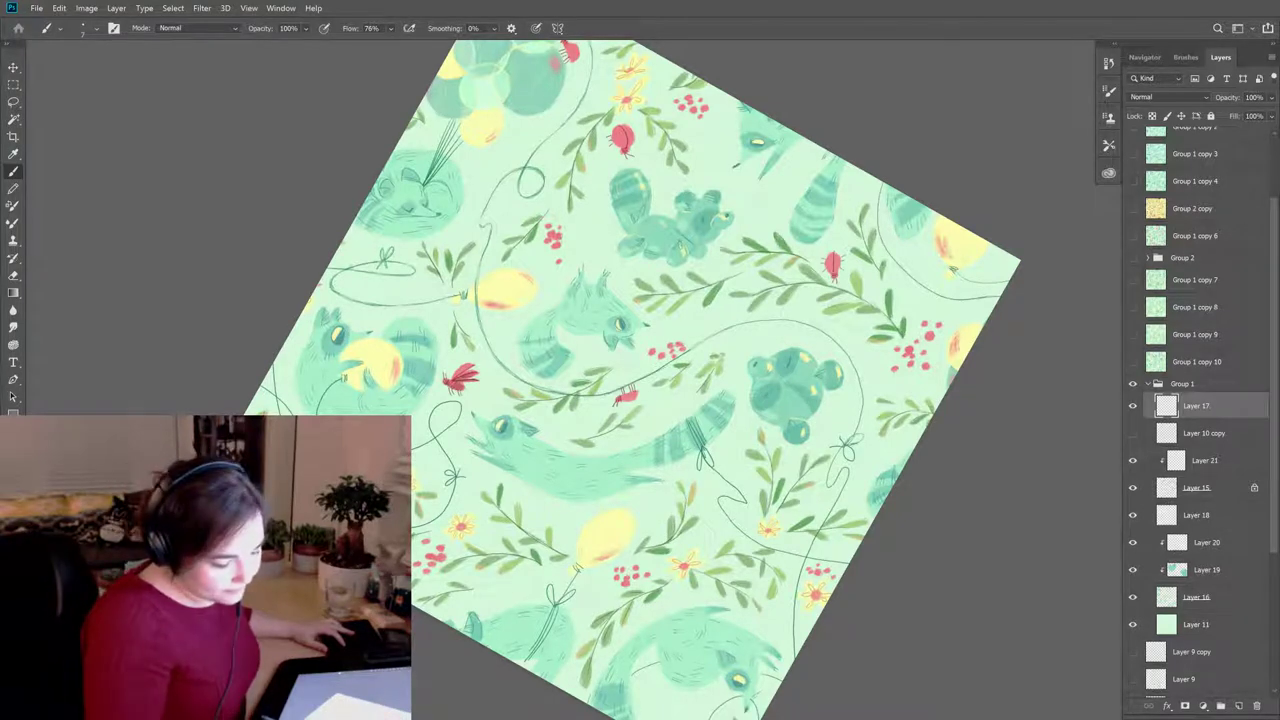
Step: Retouch the string from the tilted yellow balloon past the small red beetle toward the arc over the teal balloon animal
key(e)
key(b)
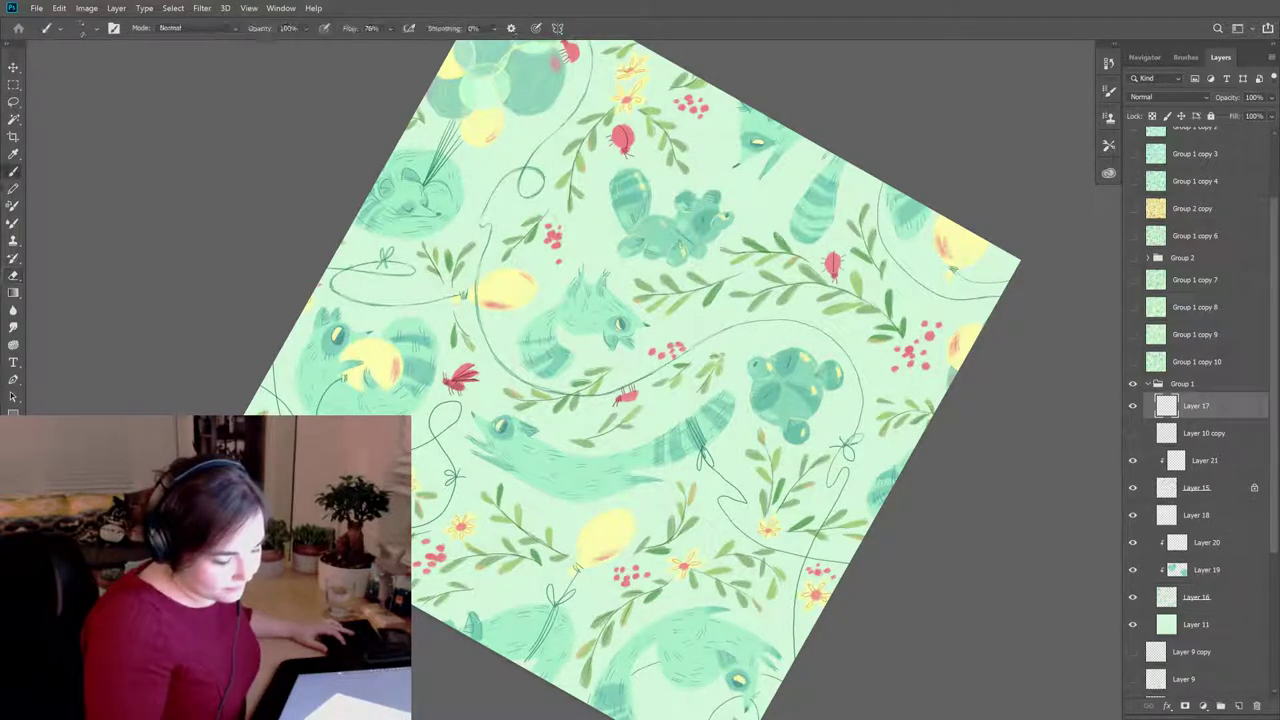
key(e)
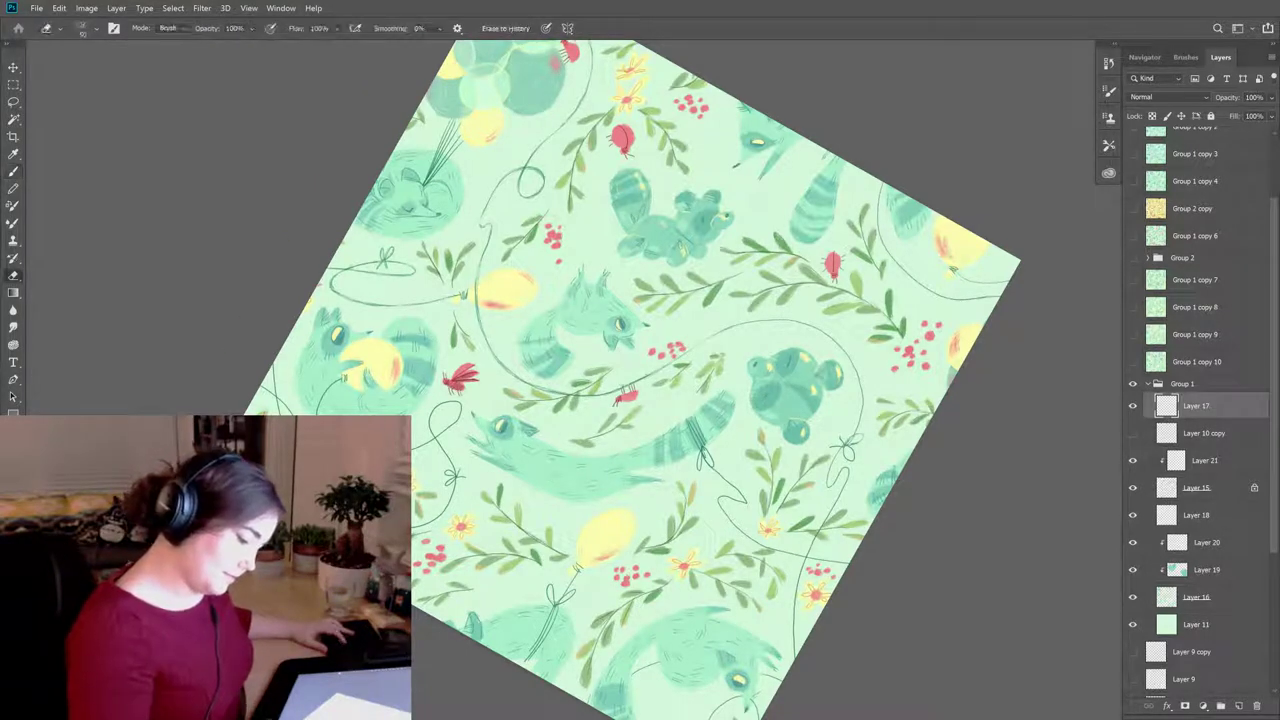
key(b)
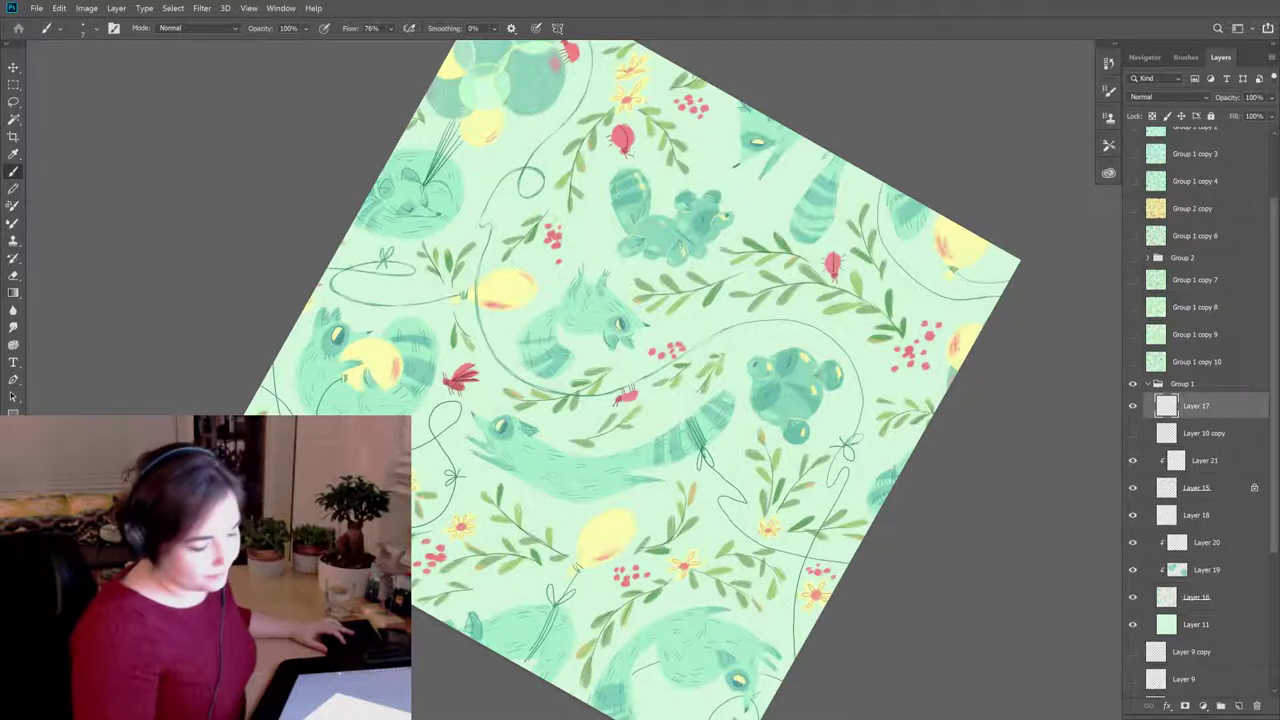
key(e)
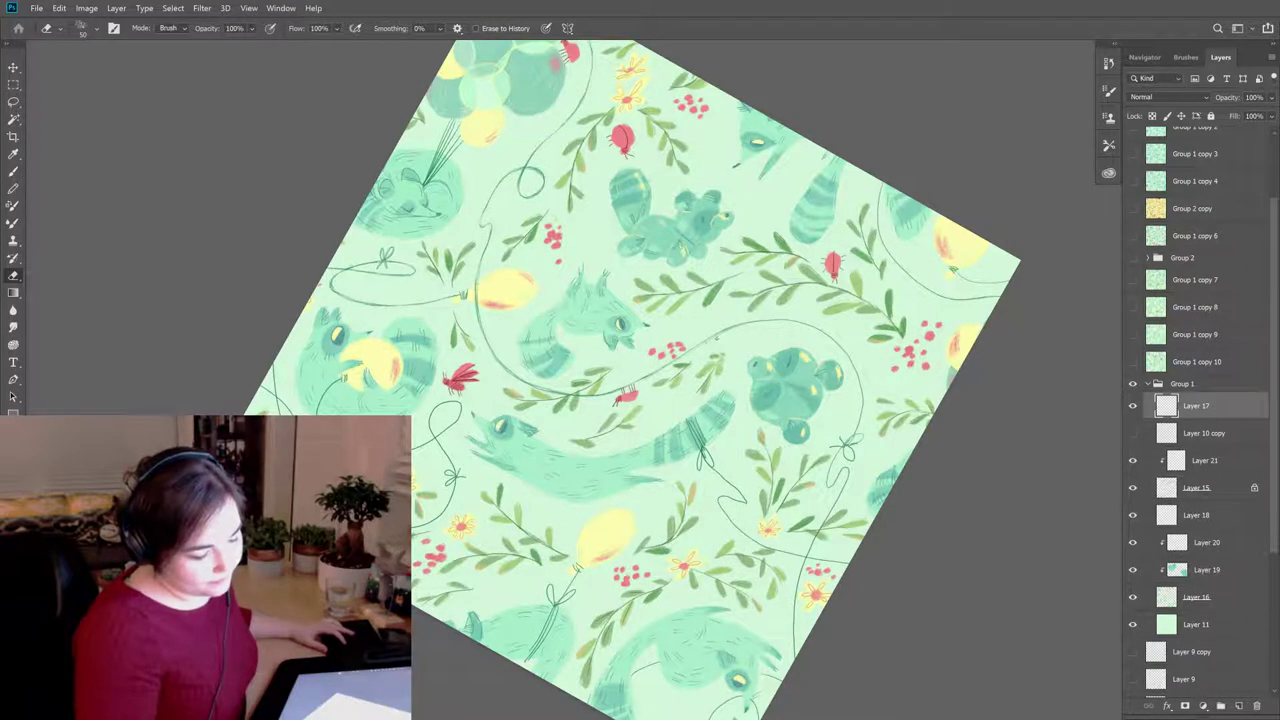
key(g)
mouse_move(700, 580)
mouse_down()
mouse_move(840, 480)
mouse_move(880, 495)
mouse_move(900, 463)
mouse_up()
key(ctrl+z)
Step: Clean up and repaint the string where it rises from the small red beetle along the side of the round teal balloon animal
key(r)
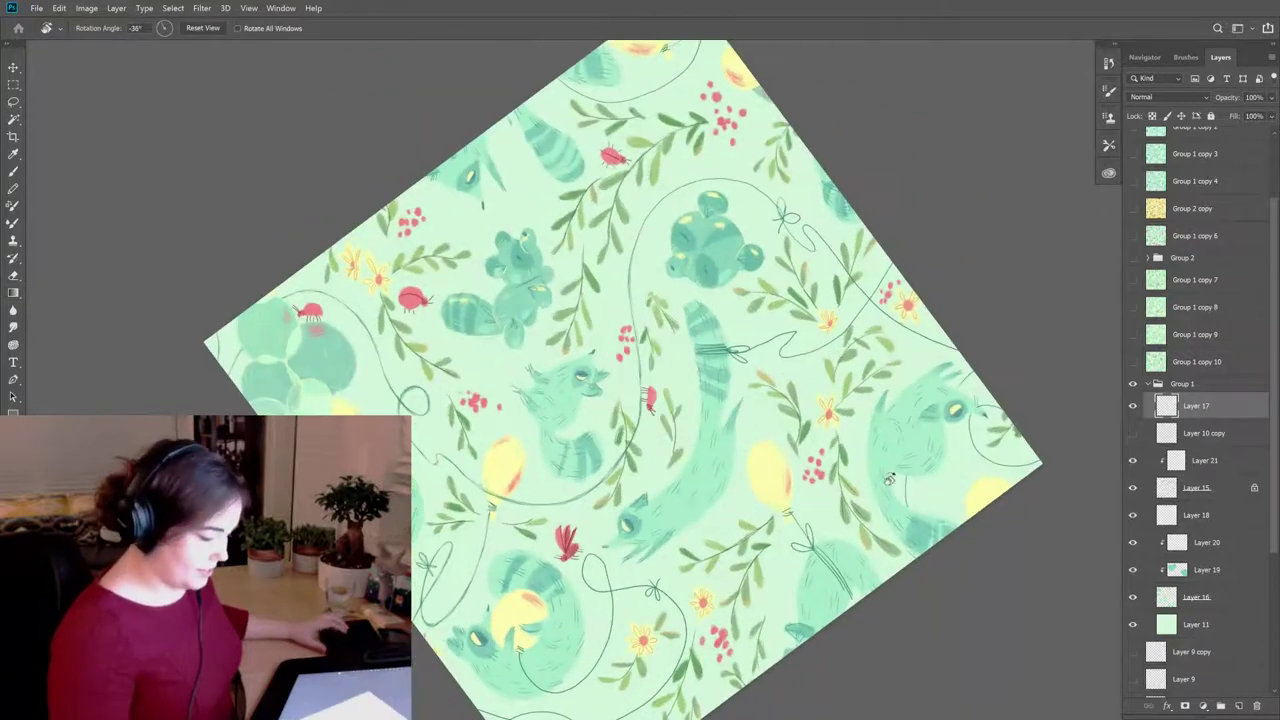
scroll(900, 463, up, 3)
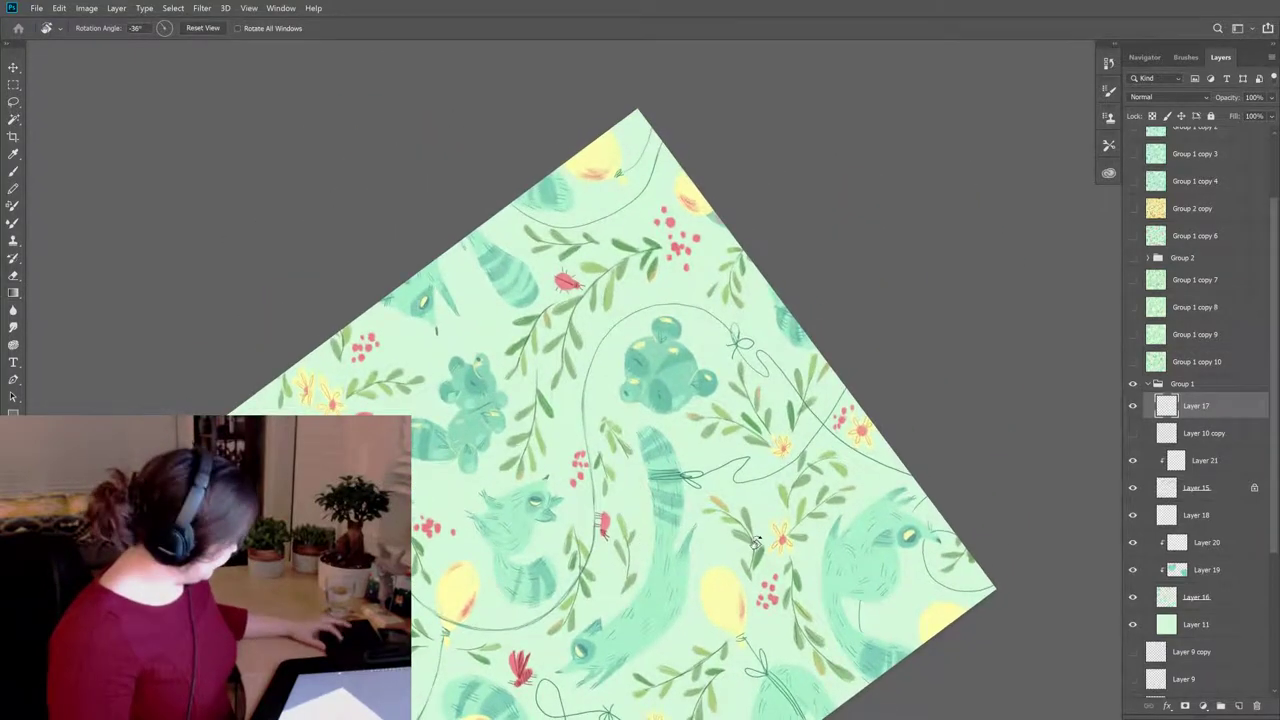
key(b)
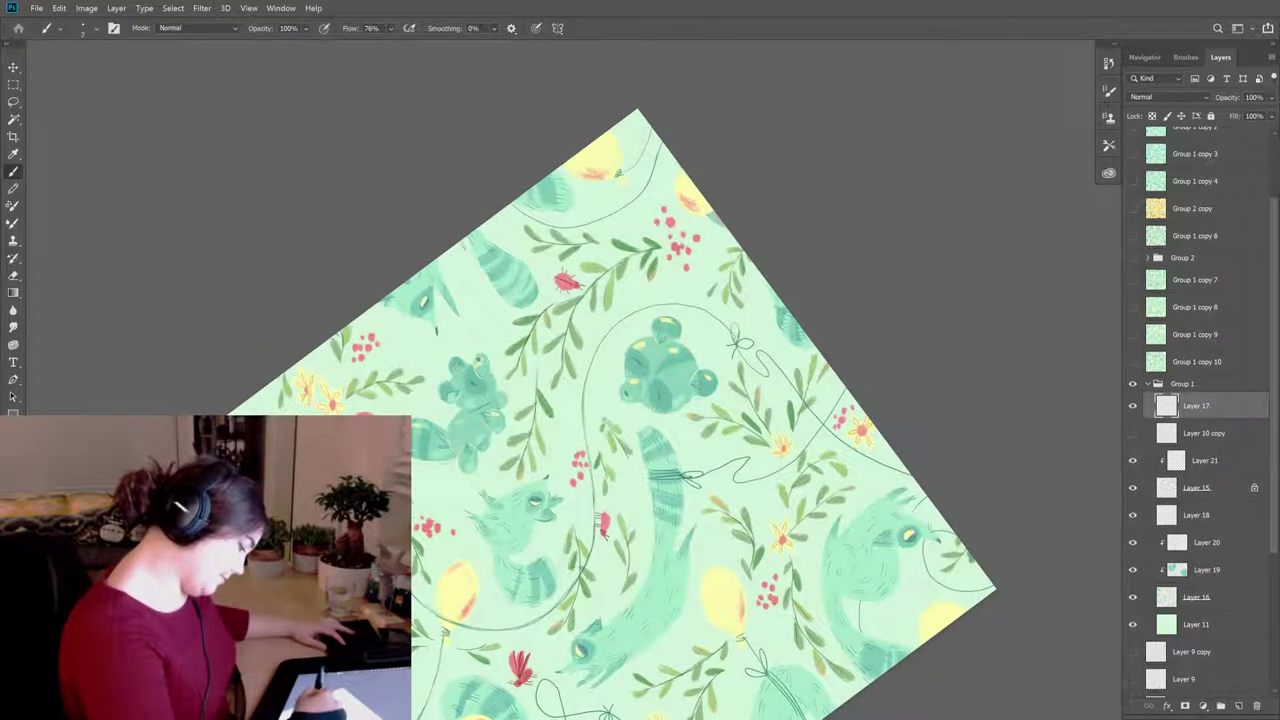
key(e)
key(b)
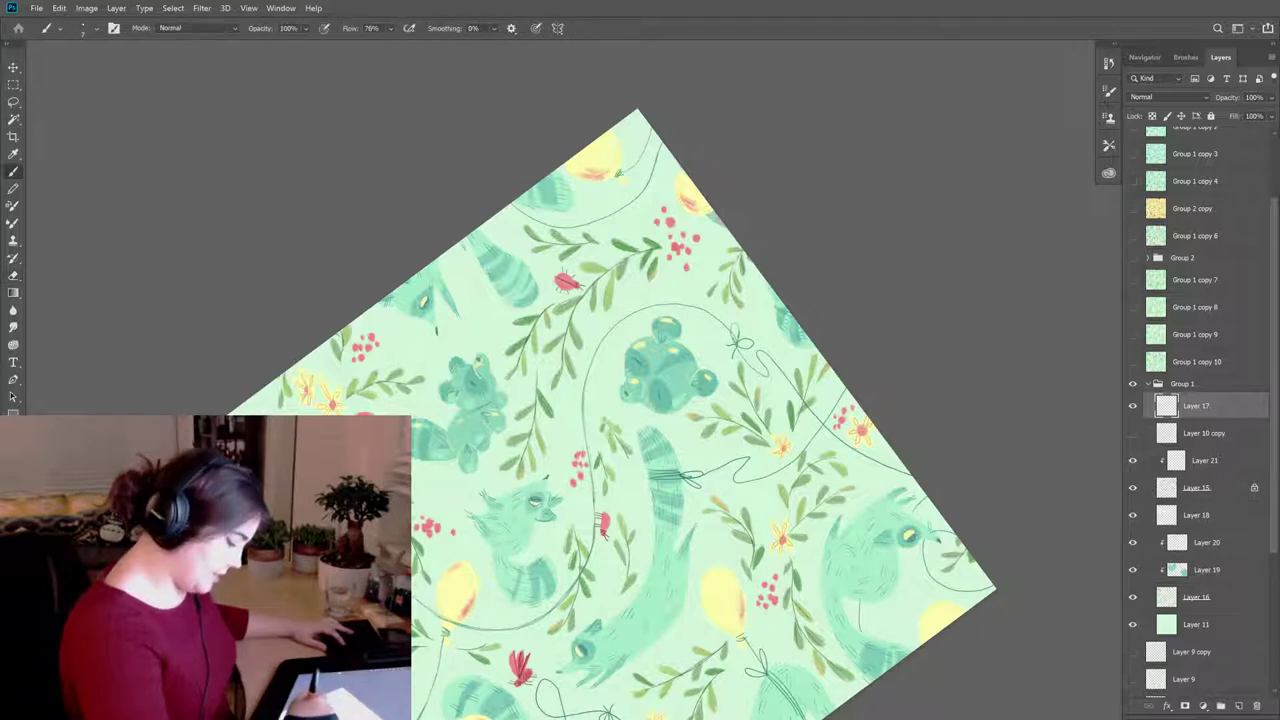
key(e)
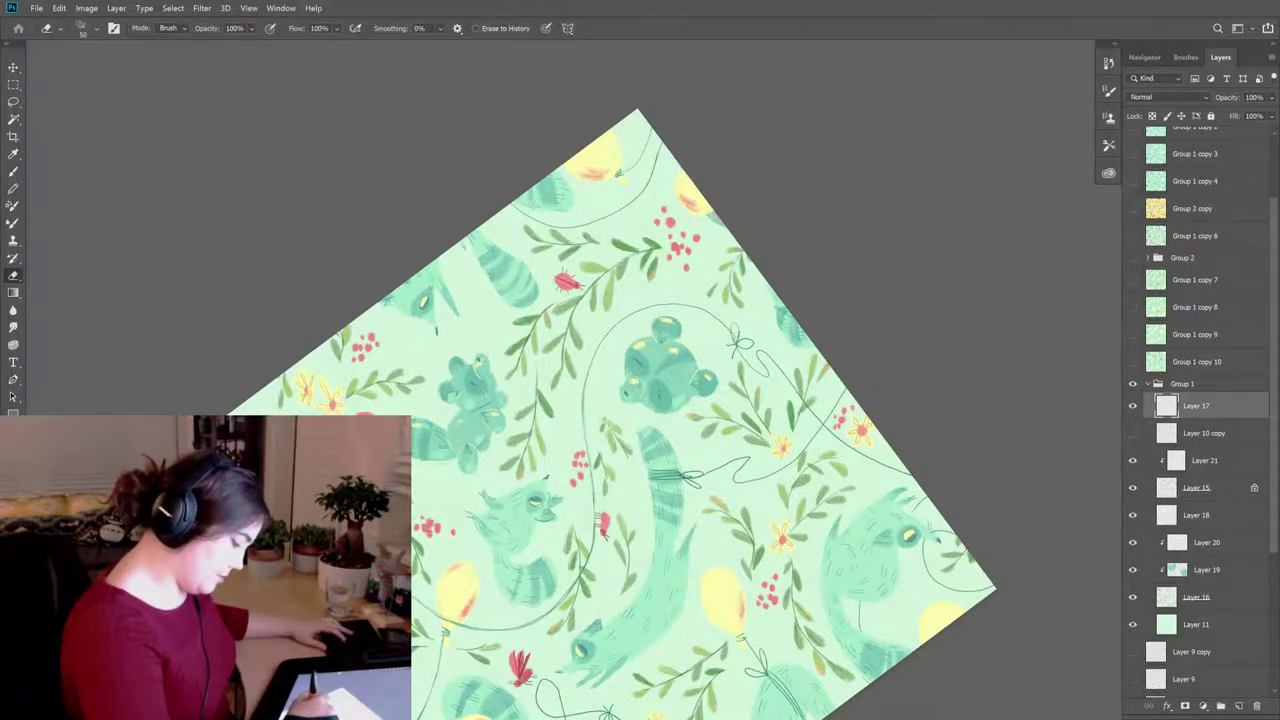
key(b)
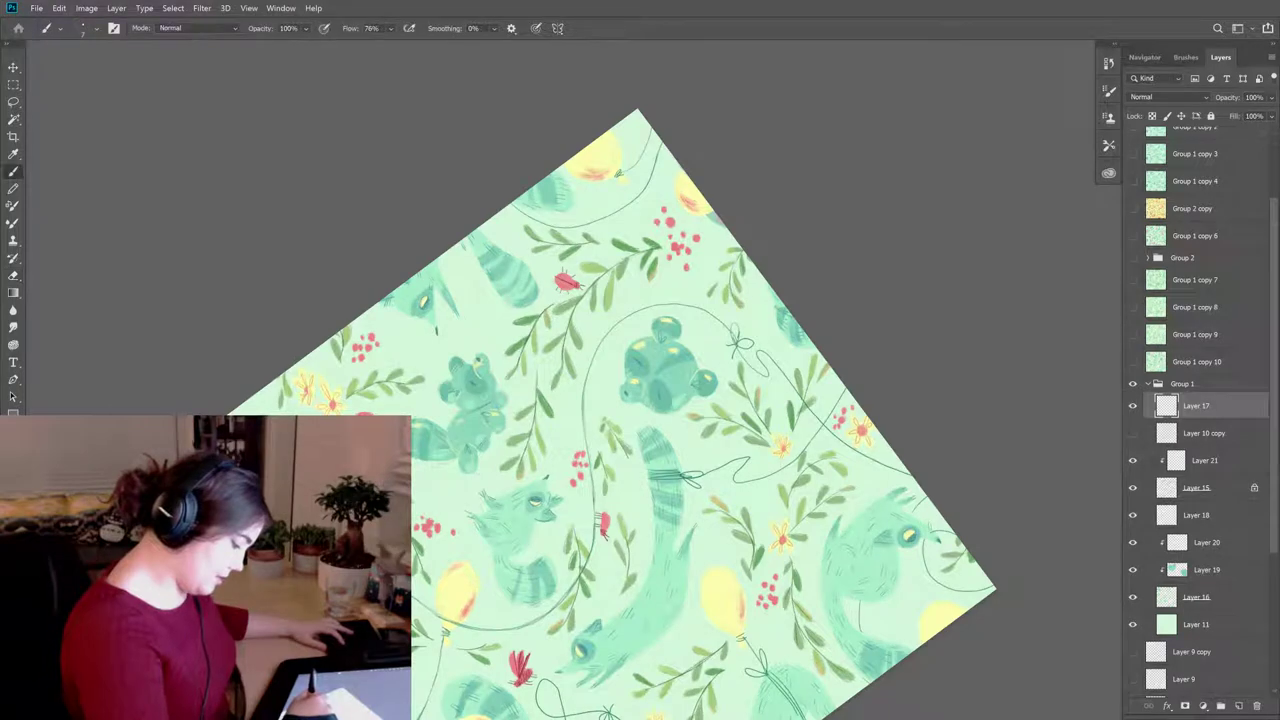
key(e)
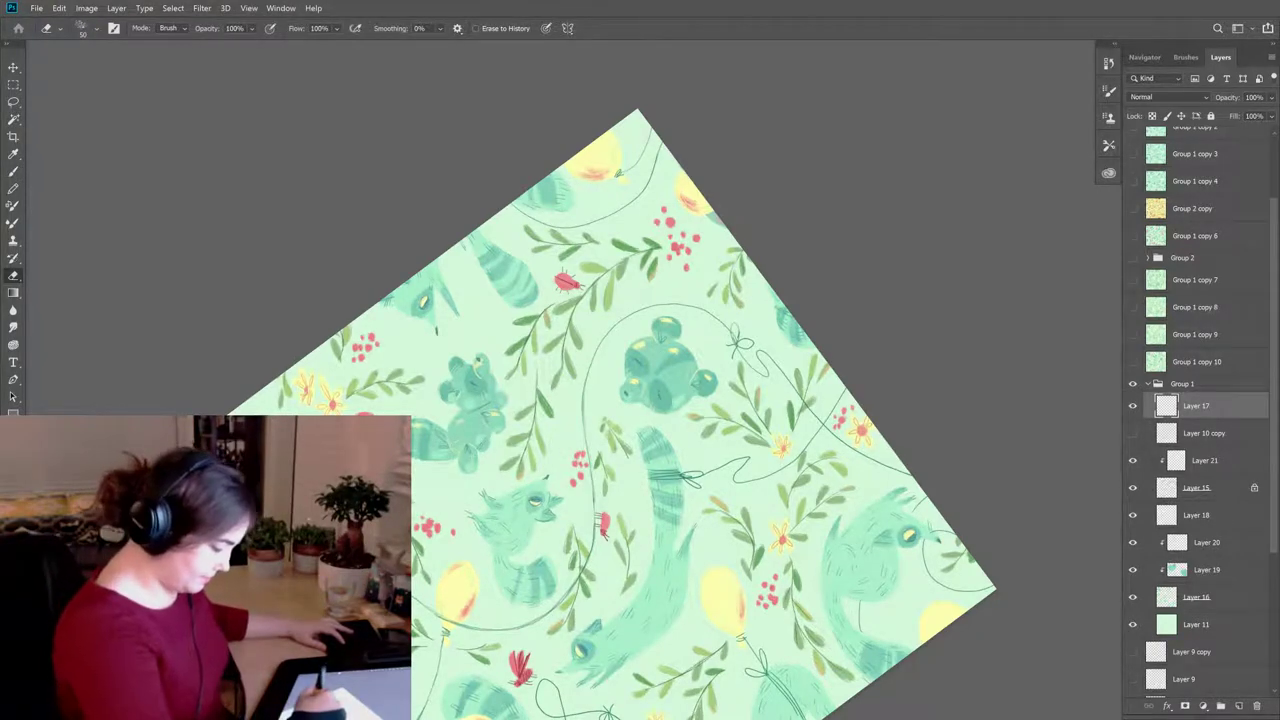
key(b)
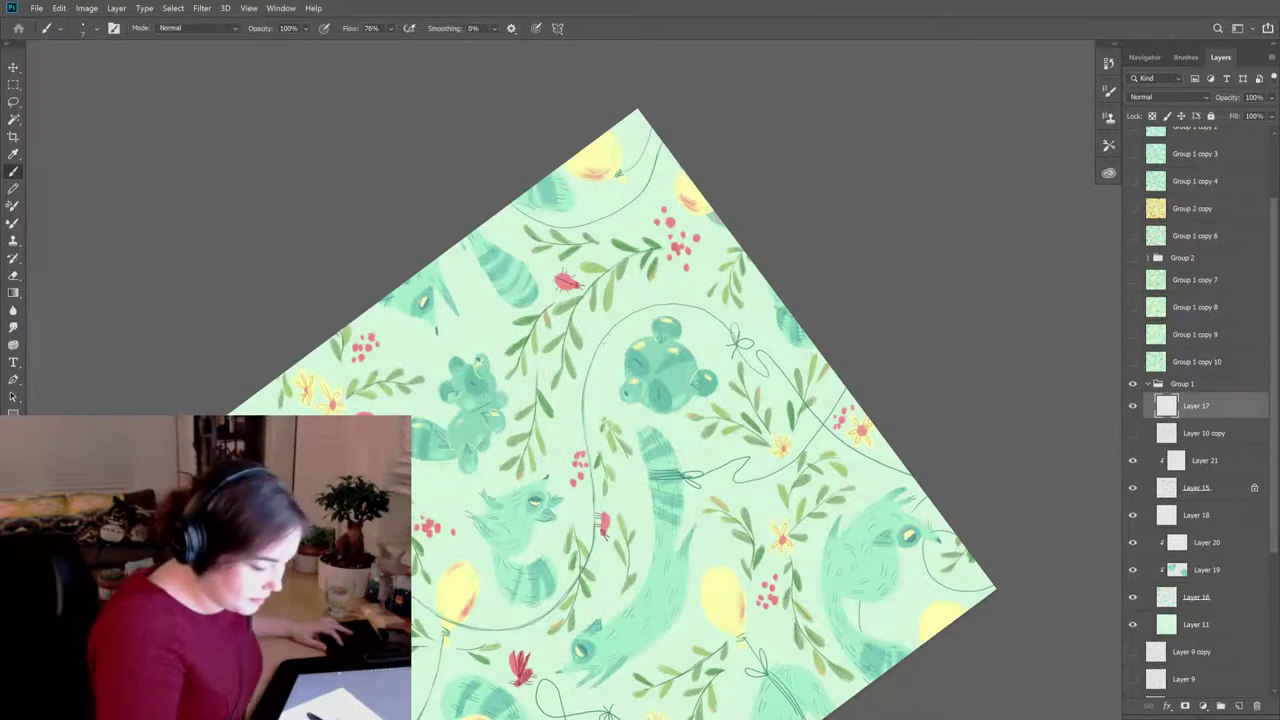
Step: Erase and redraw the string's arc over the top of the round teal balloon animal
key(e)
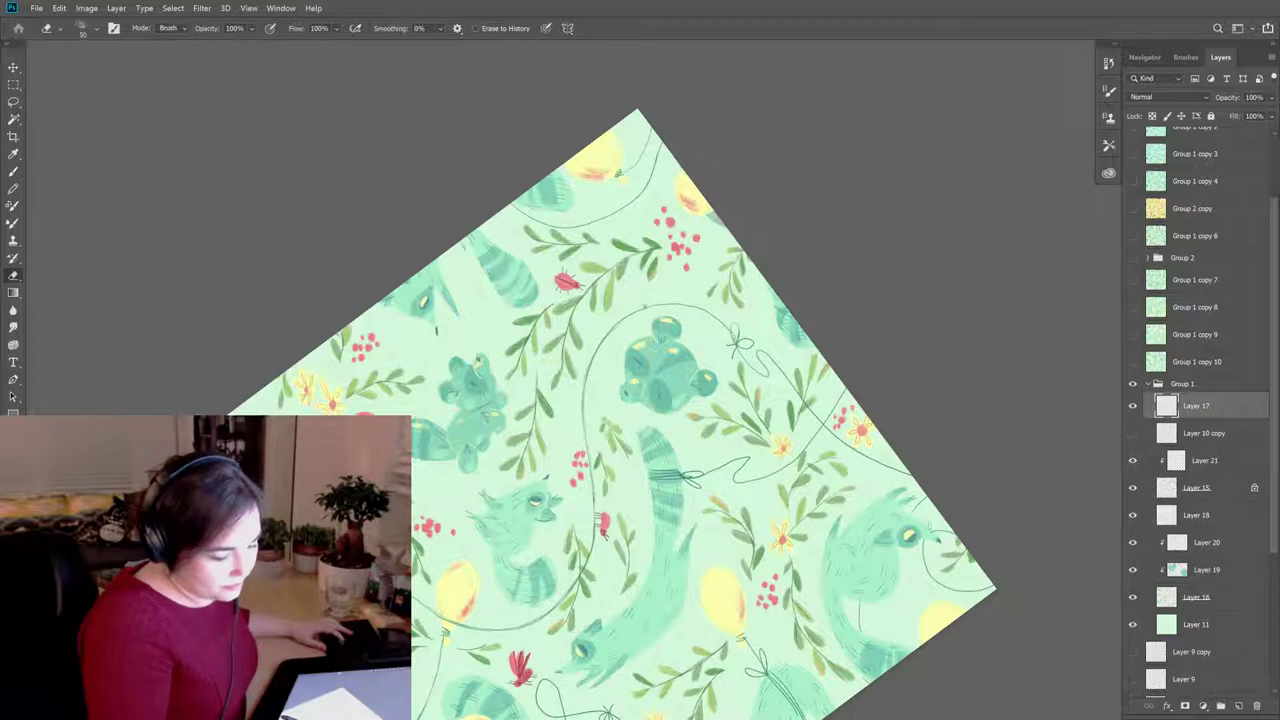
key(b)
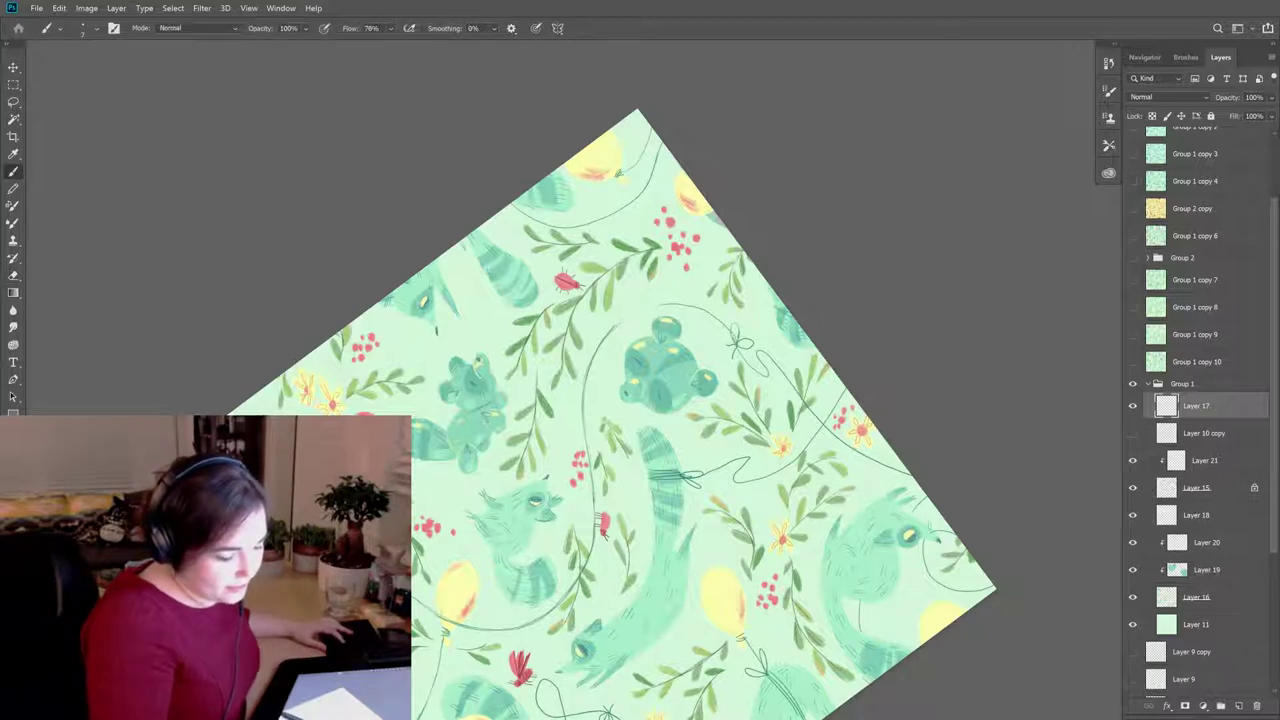
key(e)
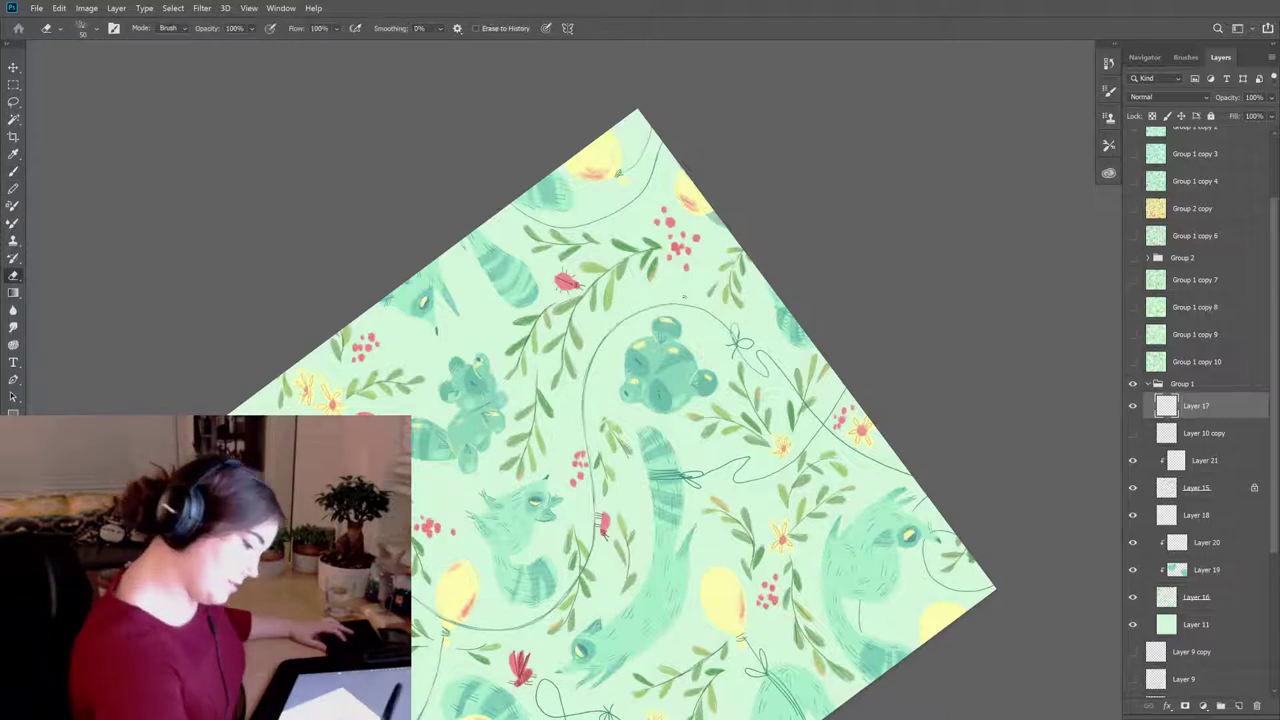
key(b)
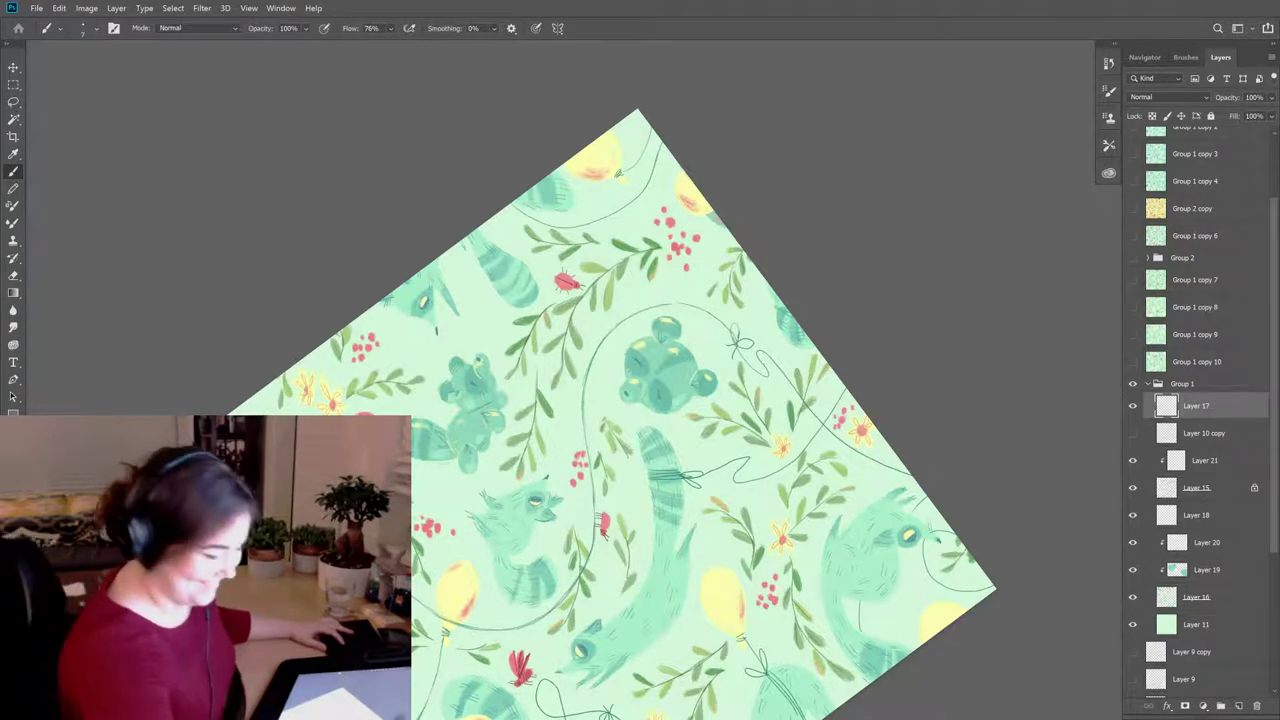
key(e)
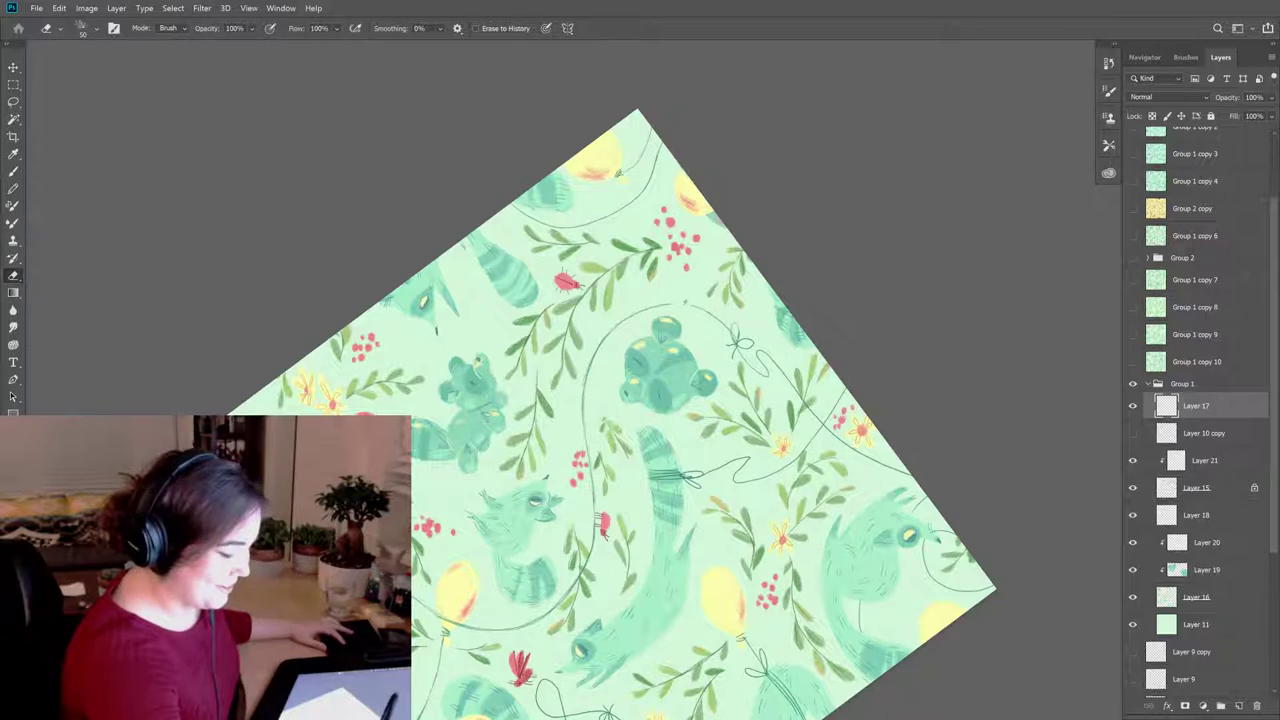
key(b)
key(e)
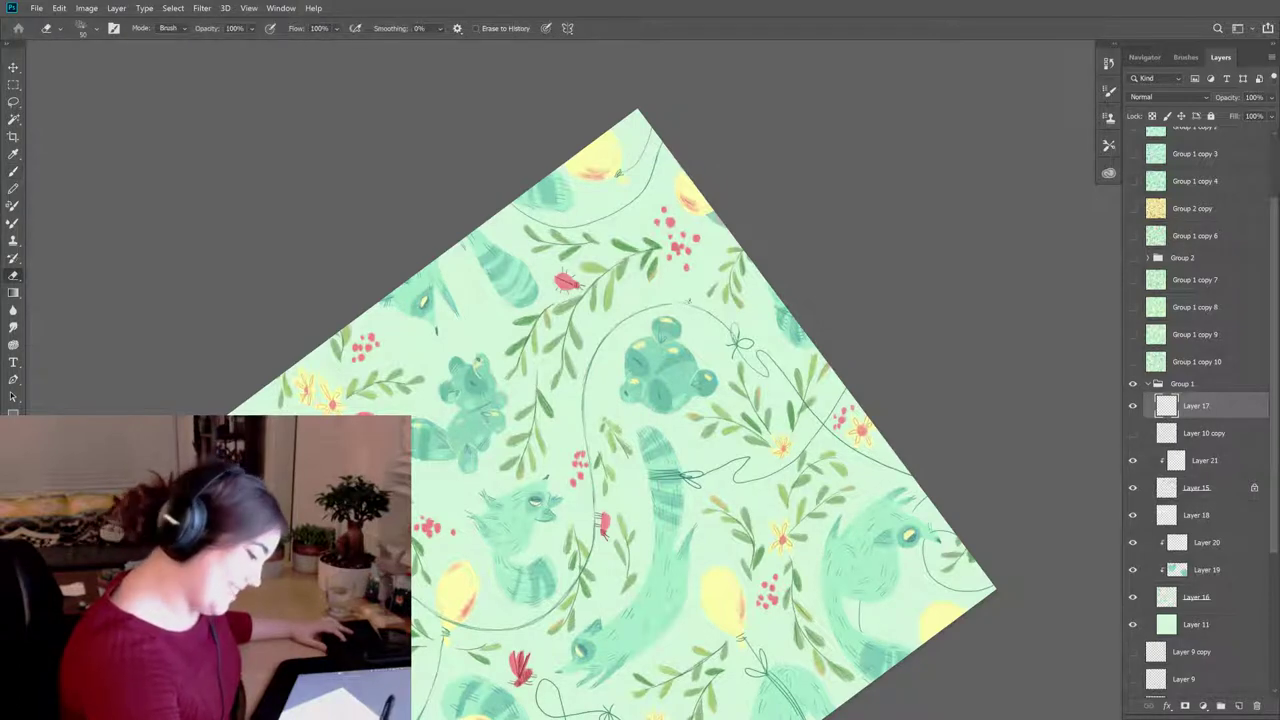
key(b)
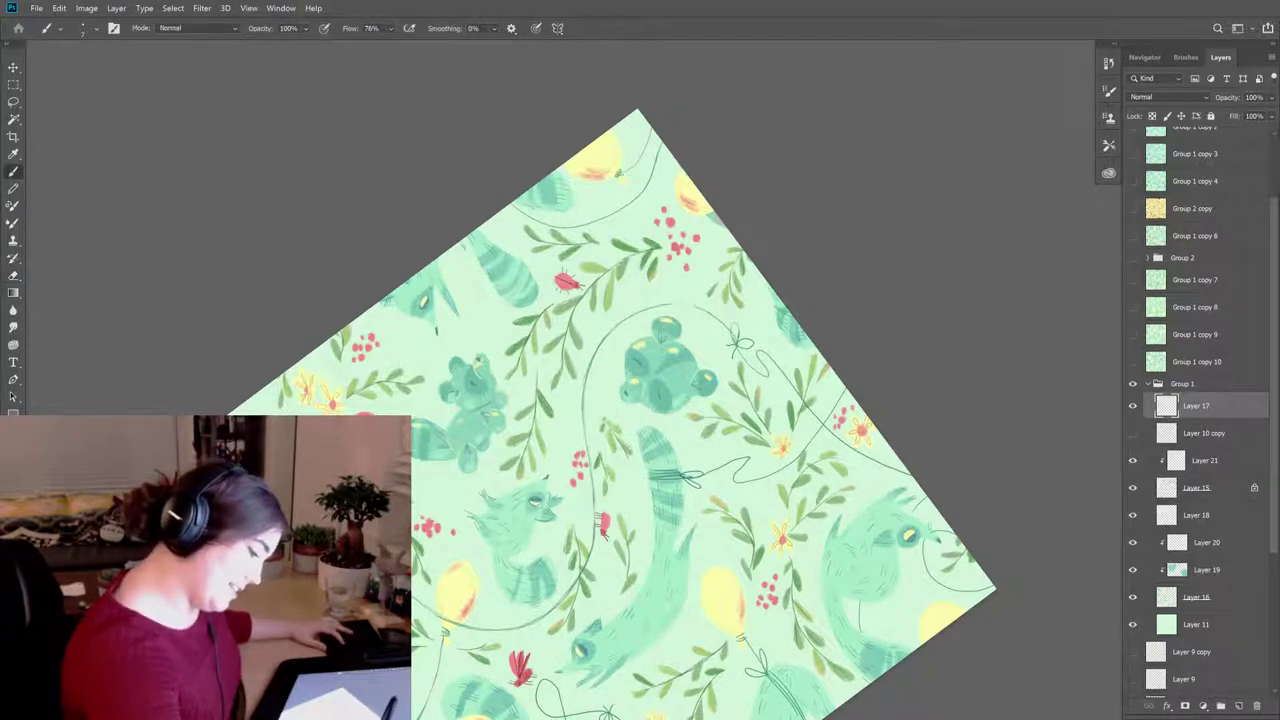
Step: Refine the string's end leading into the bow beside the teal balloon animal, and erase and redraw the bow's loops
key(e)
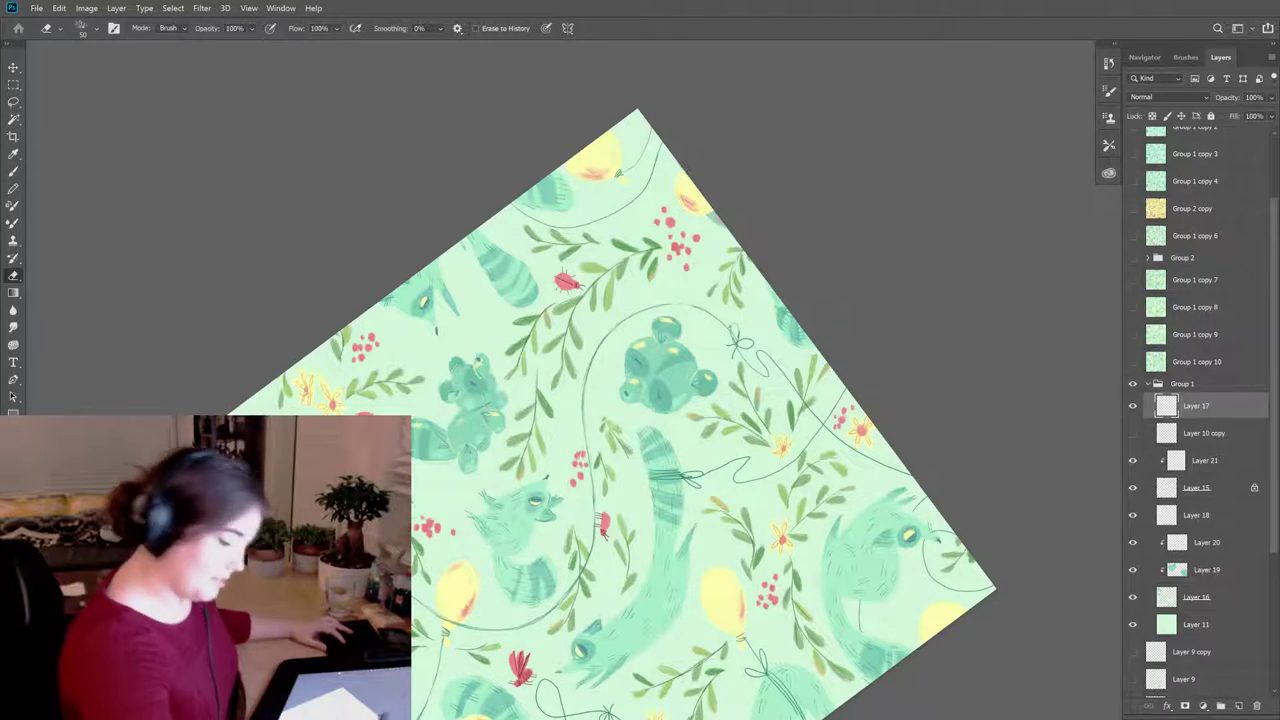
key(b)
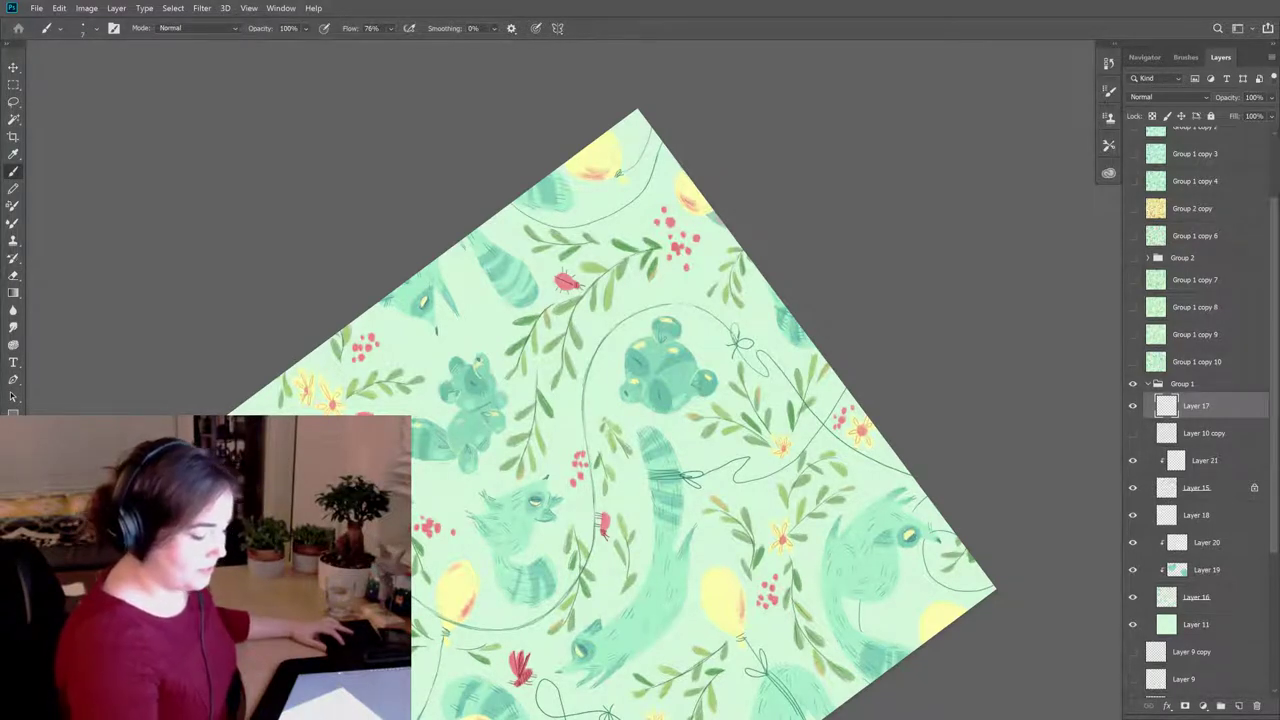
key(e)
key(b)
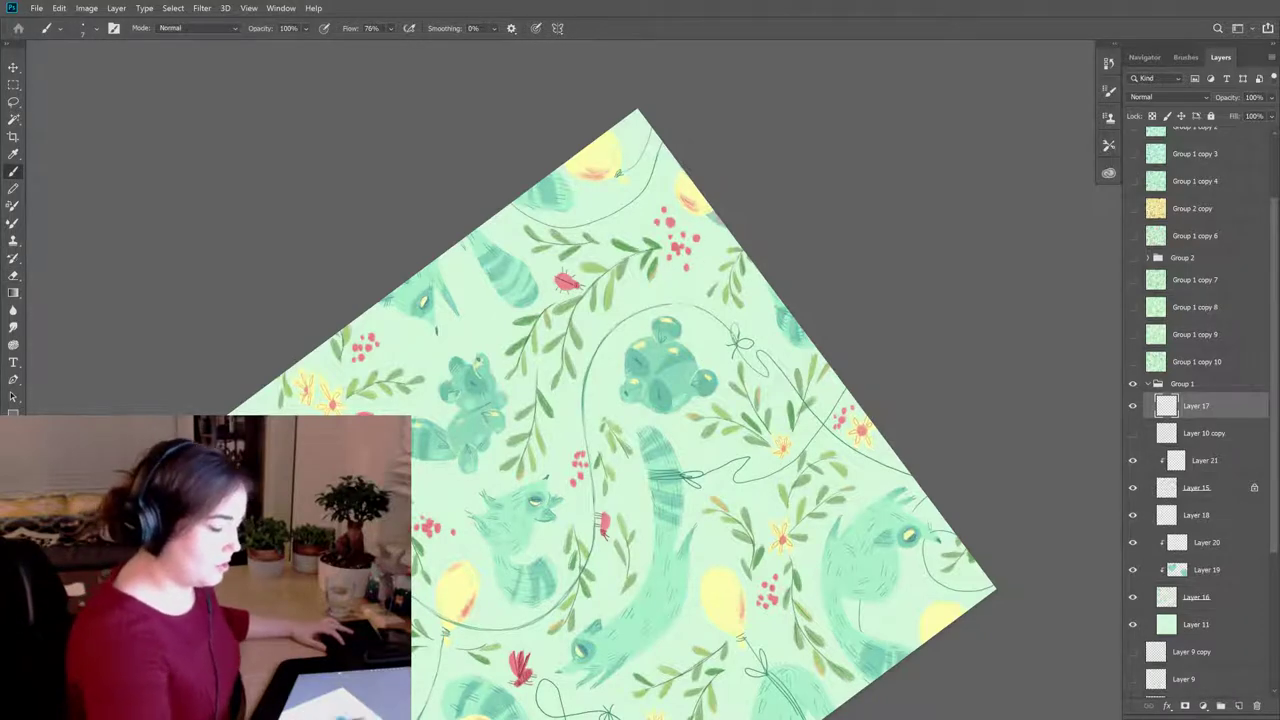
key(e)
key(b)
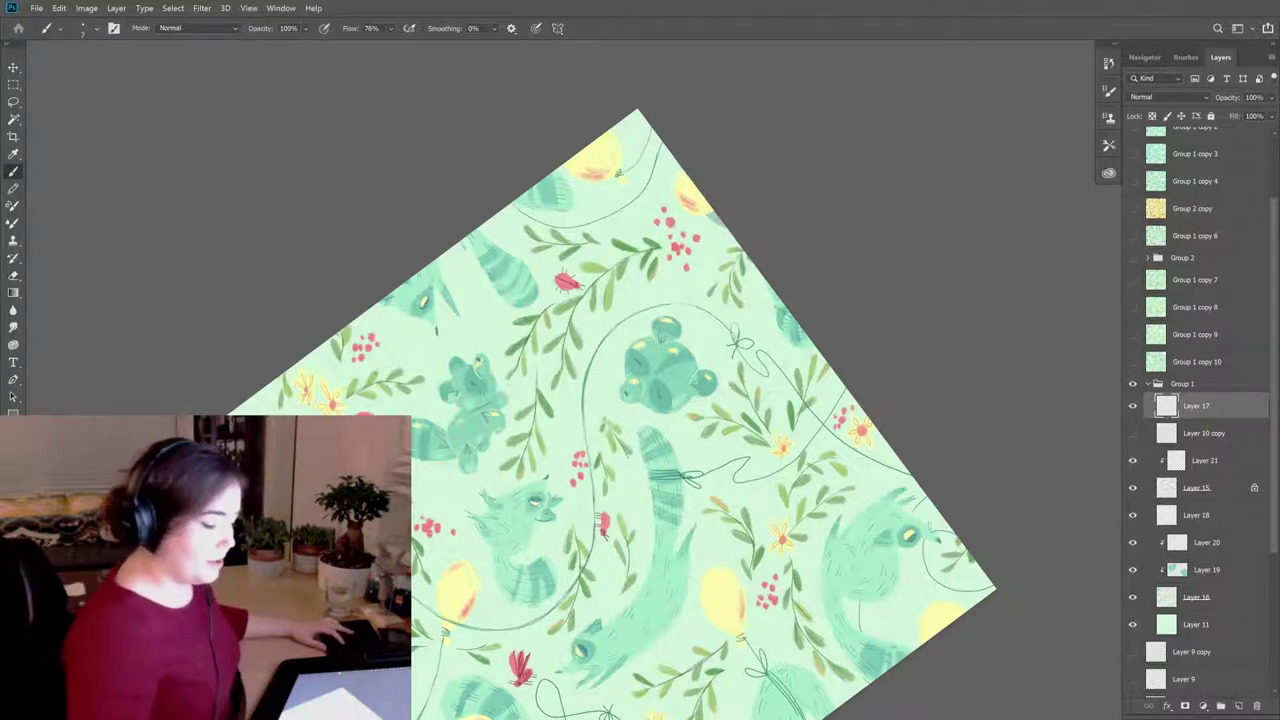
key(e)
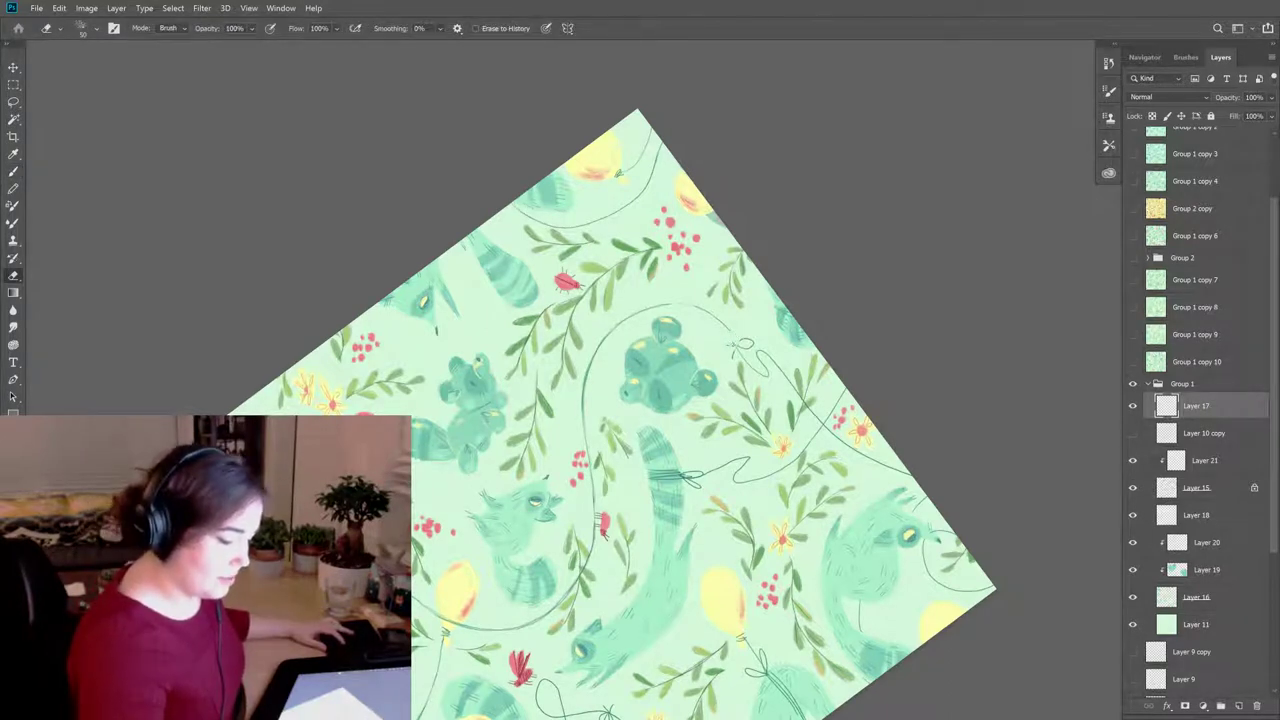
key(b)
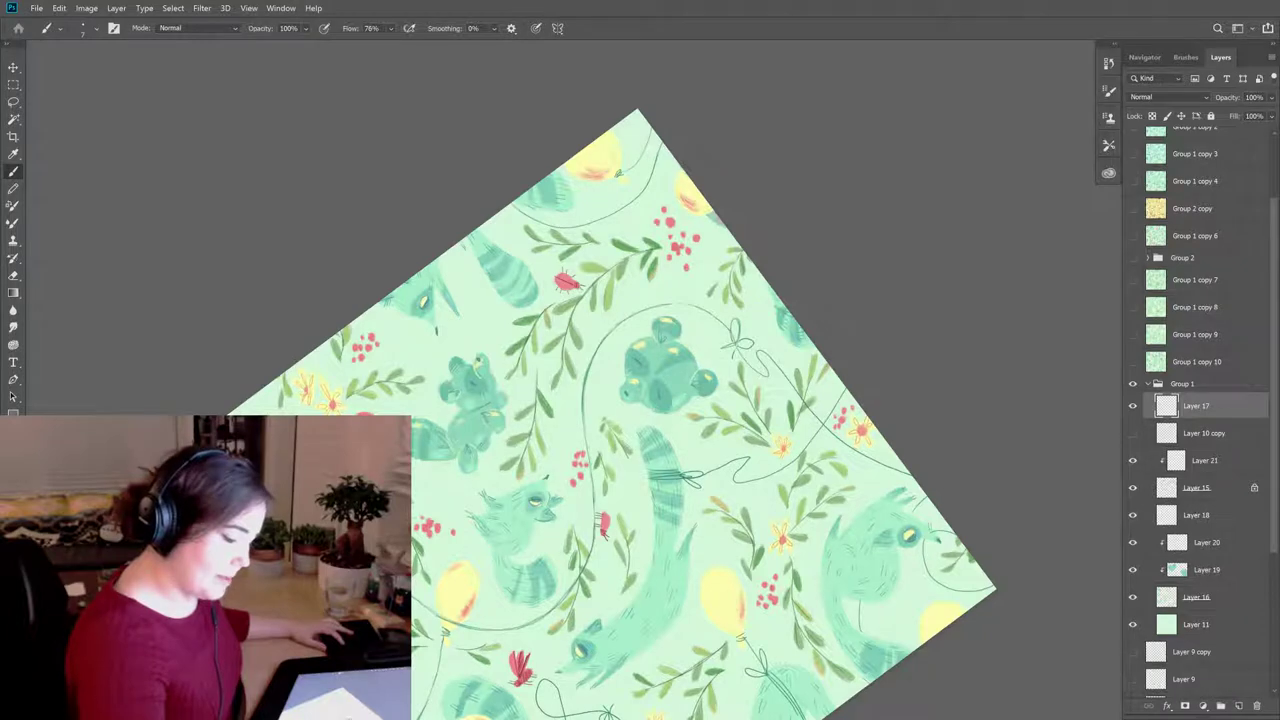
Step: Touch up the bow beside the round teal balloon animal and the string tail leaving its knot
key(e)
key(b)
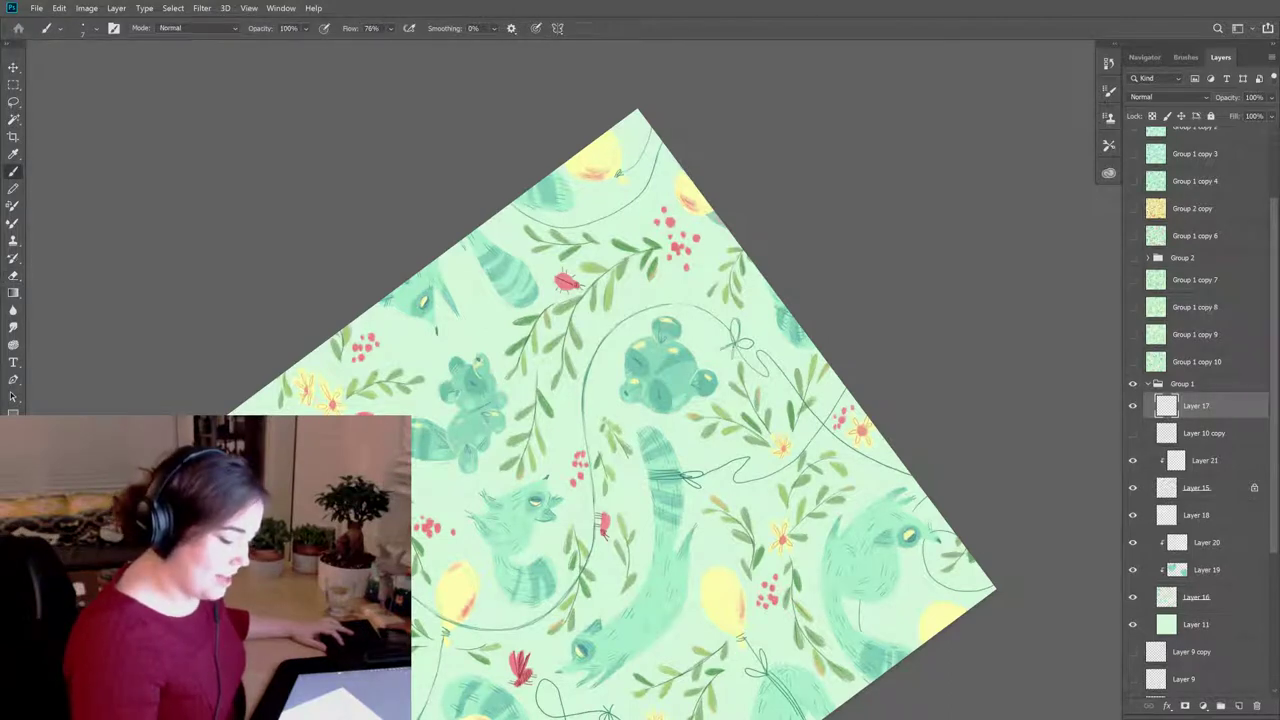
key(e)
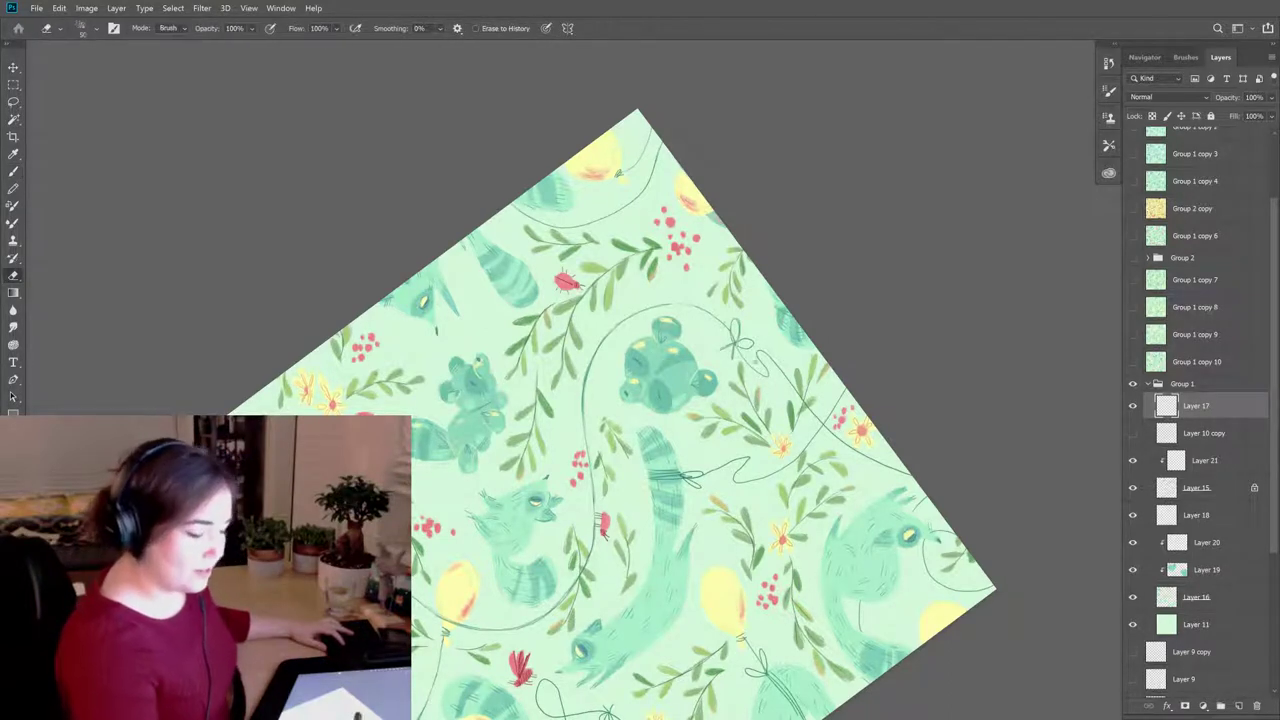
key(b)
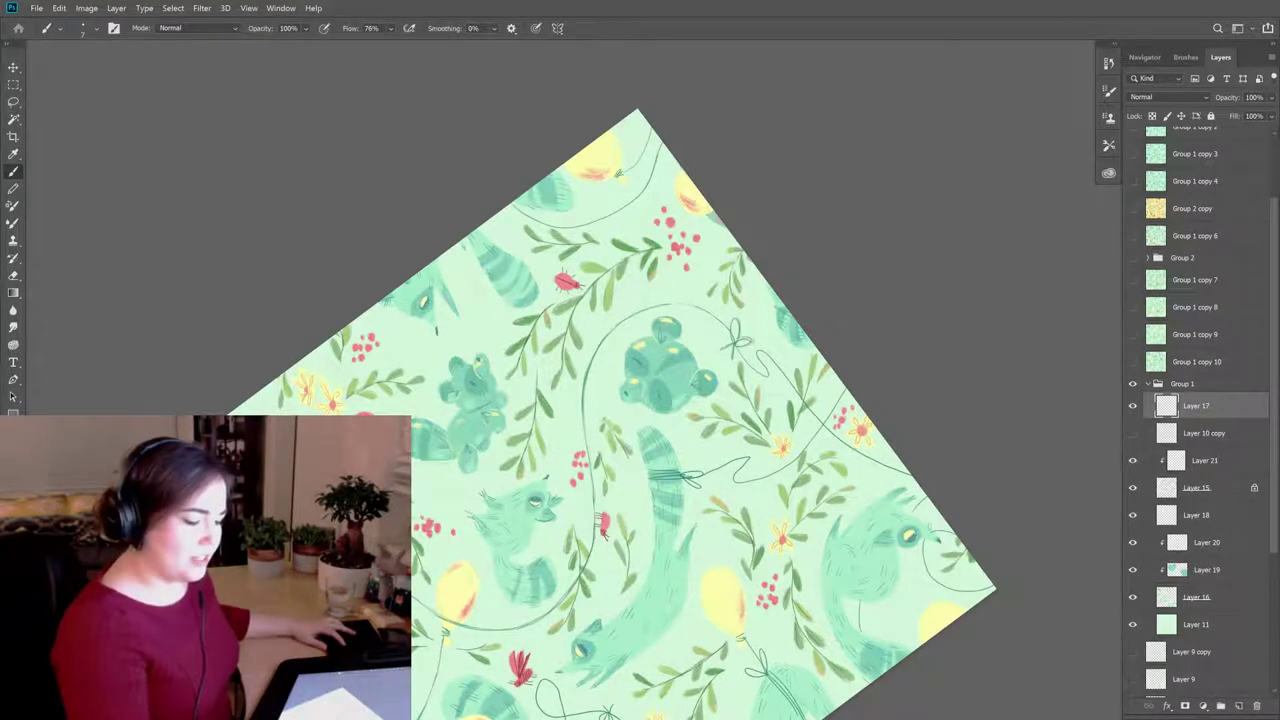
key(e)
key(b)
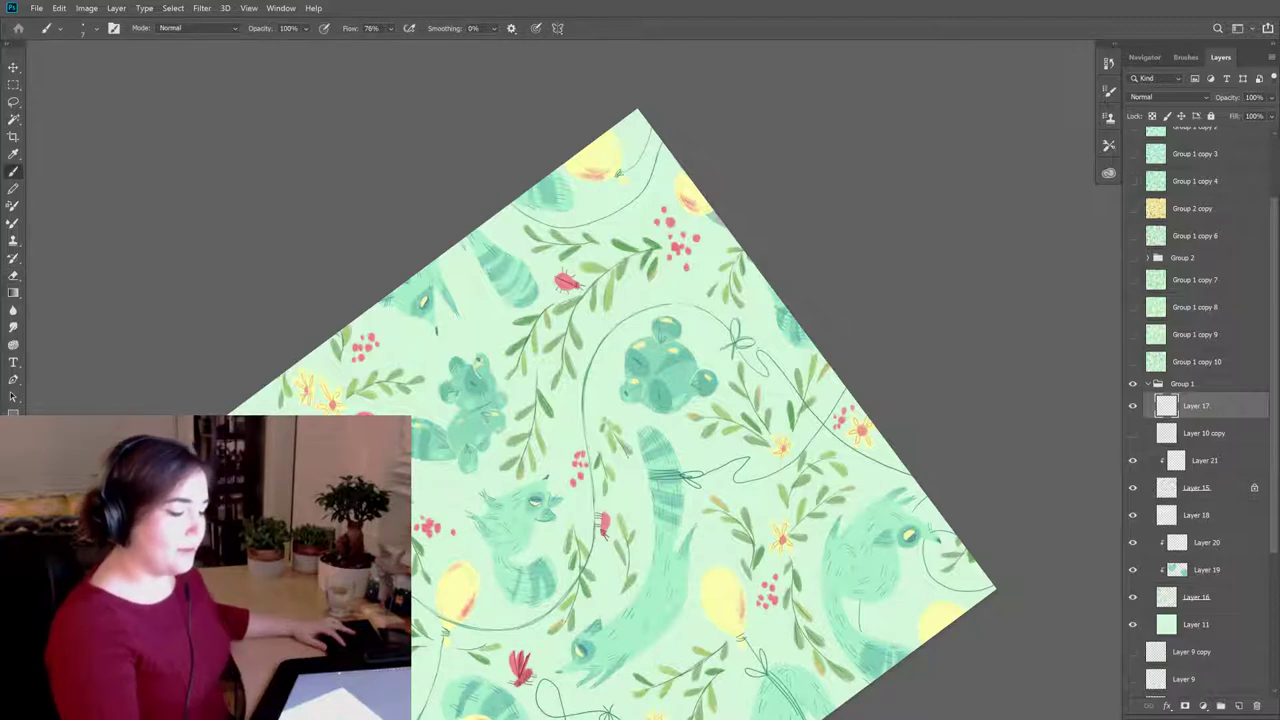
Step: Erase and redraw the small string loop hanging just below the bow beside the round teal balloon animal
key(e)
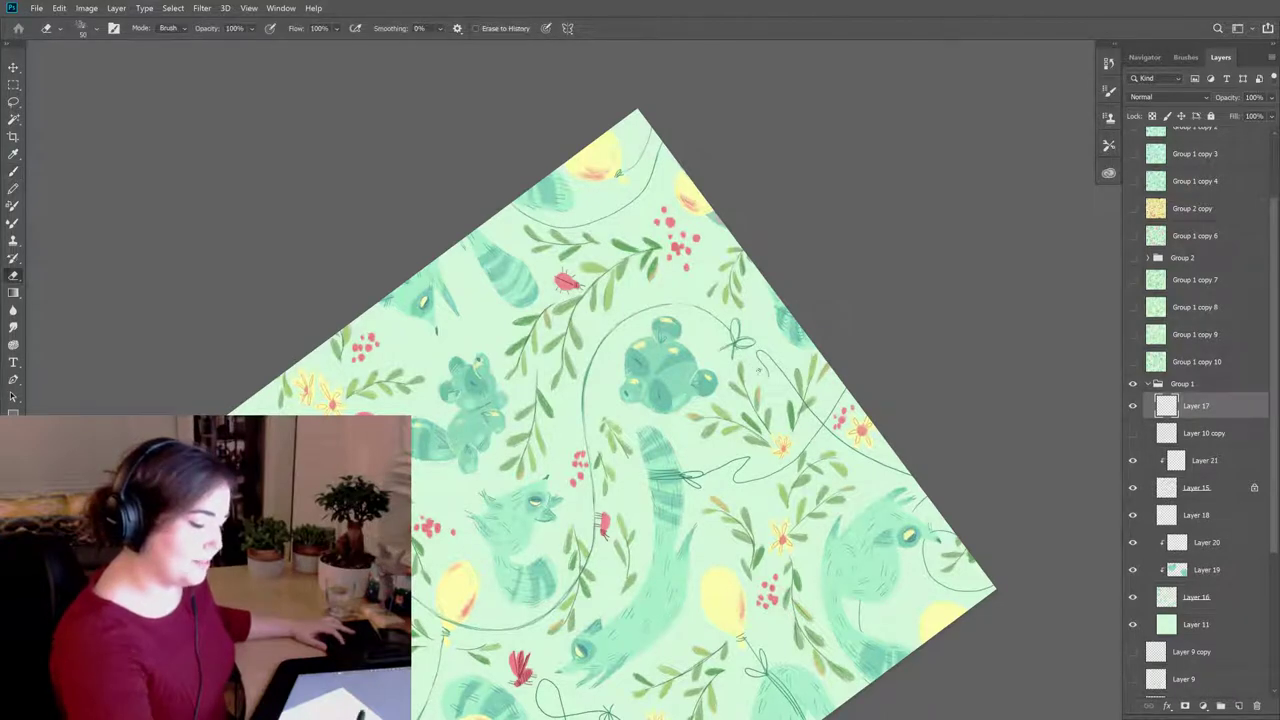
key(b)
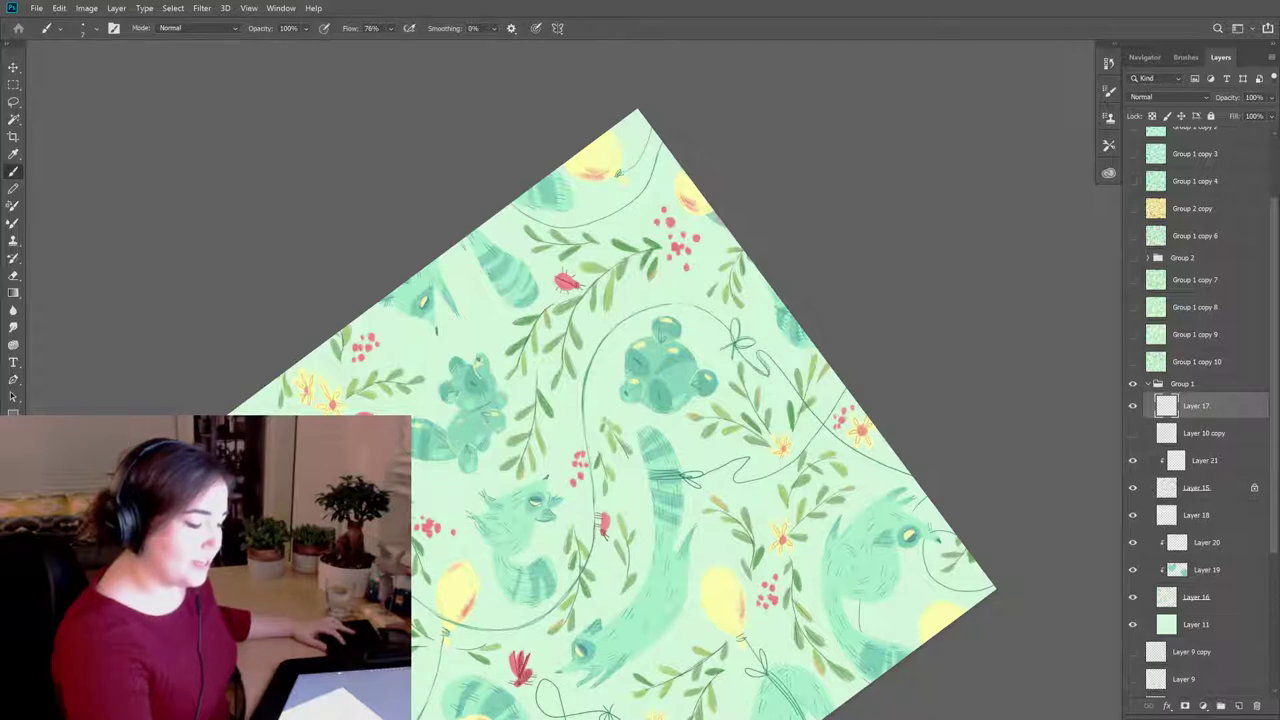
key(e)
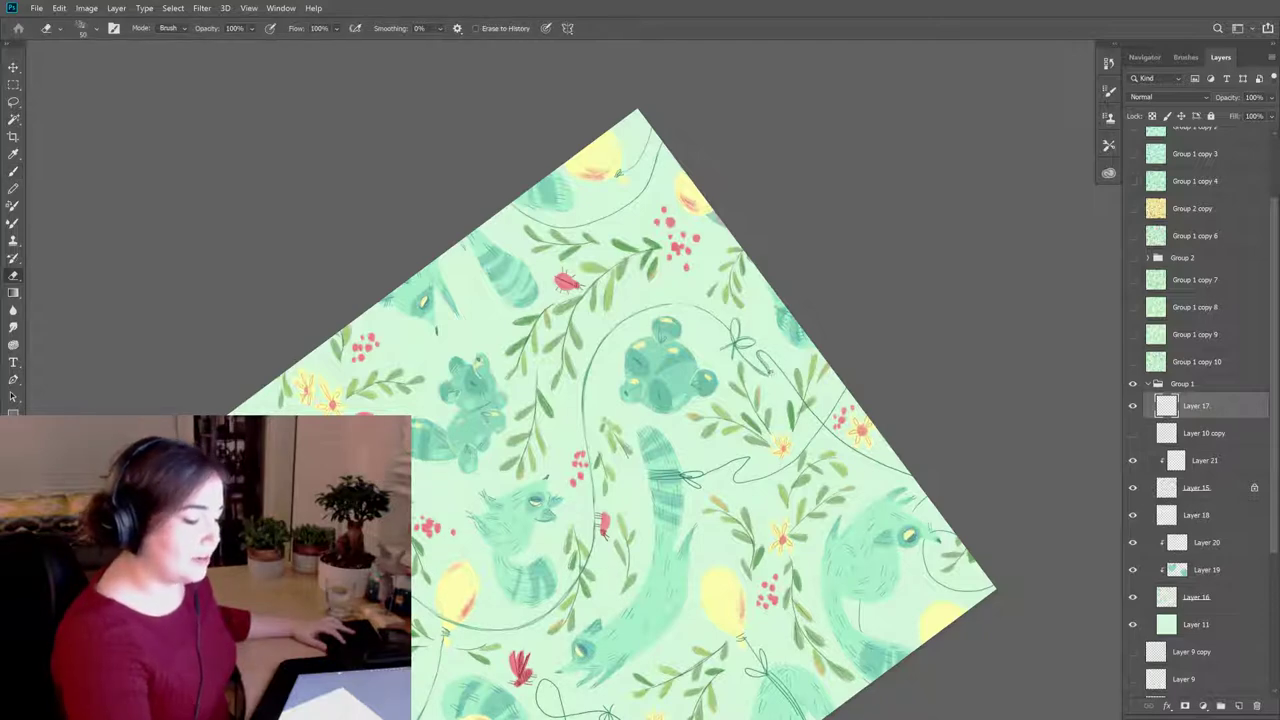
key(b)
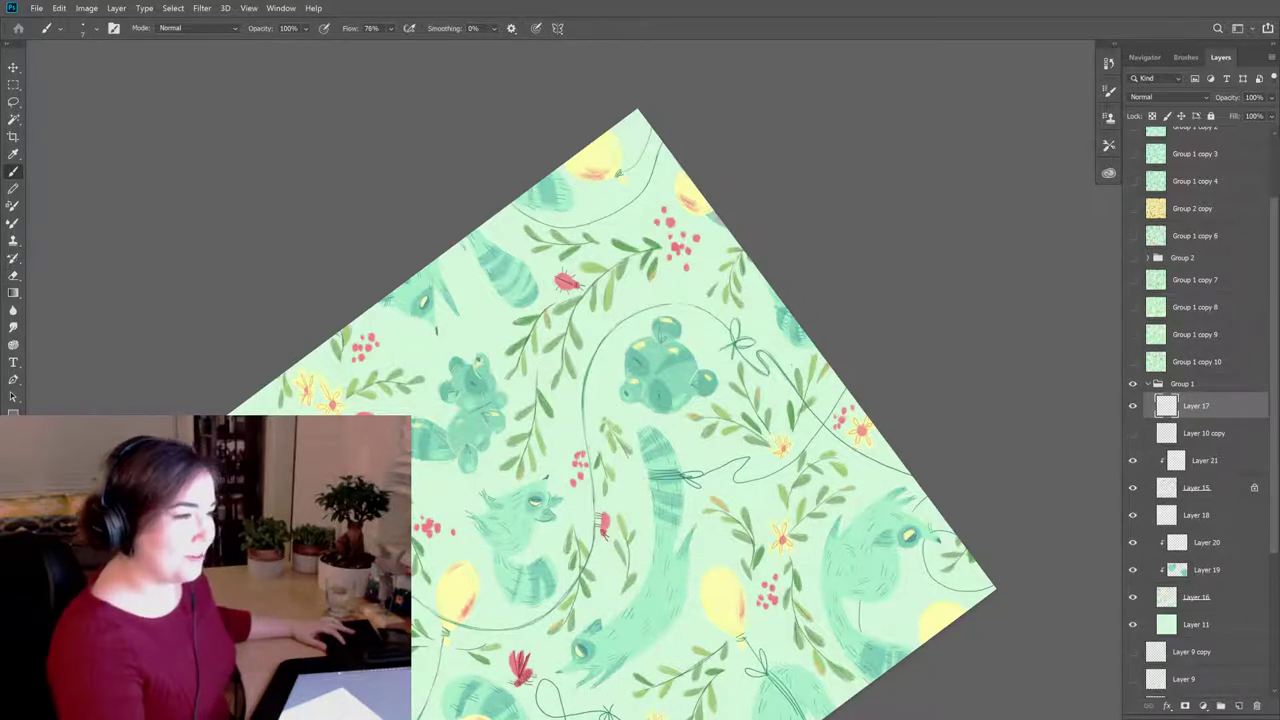
key(e)
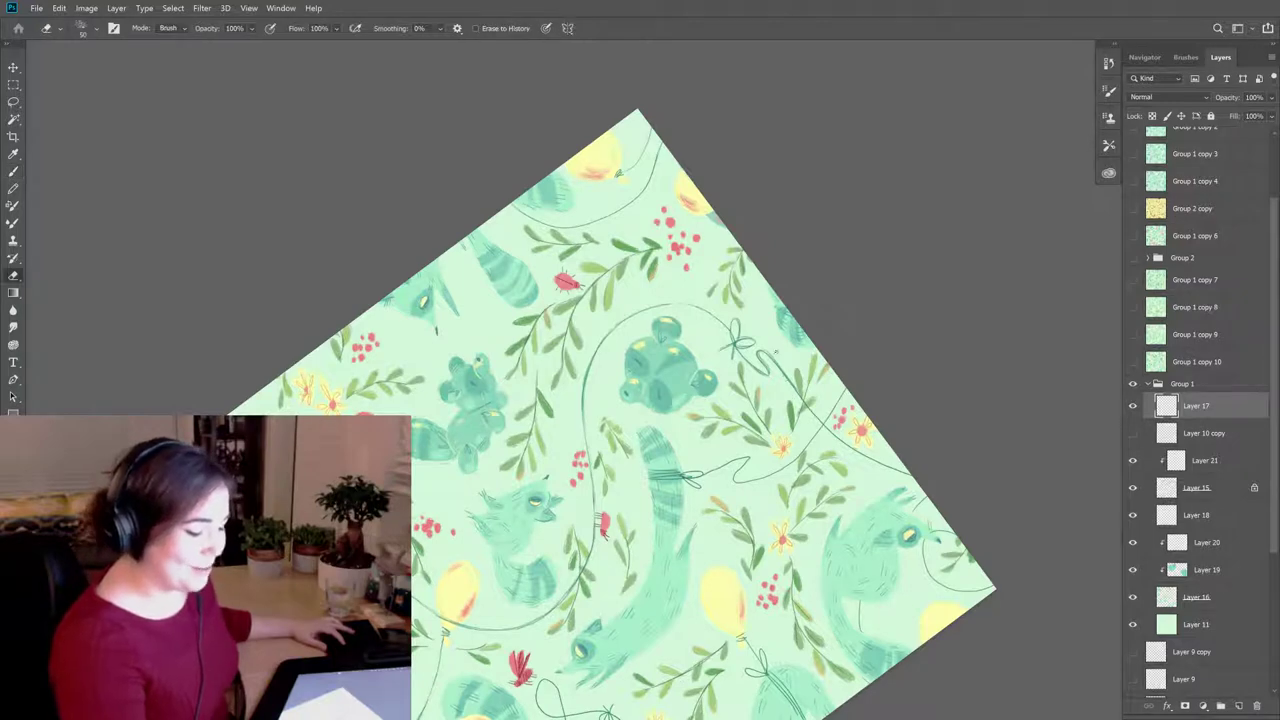
key(b)
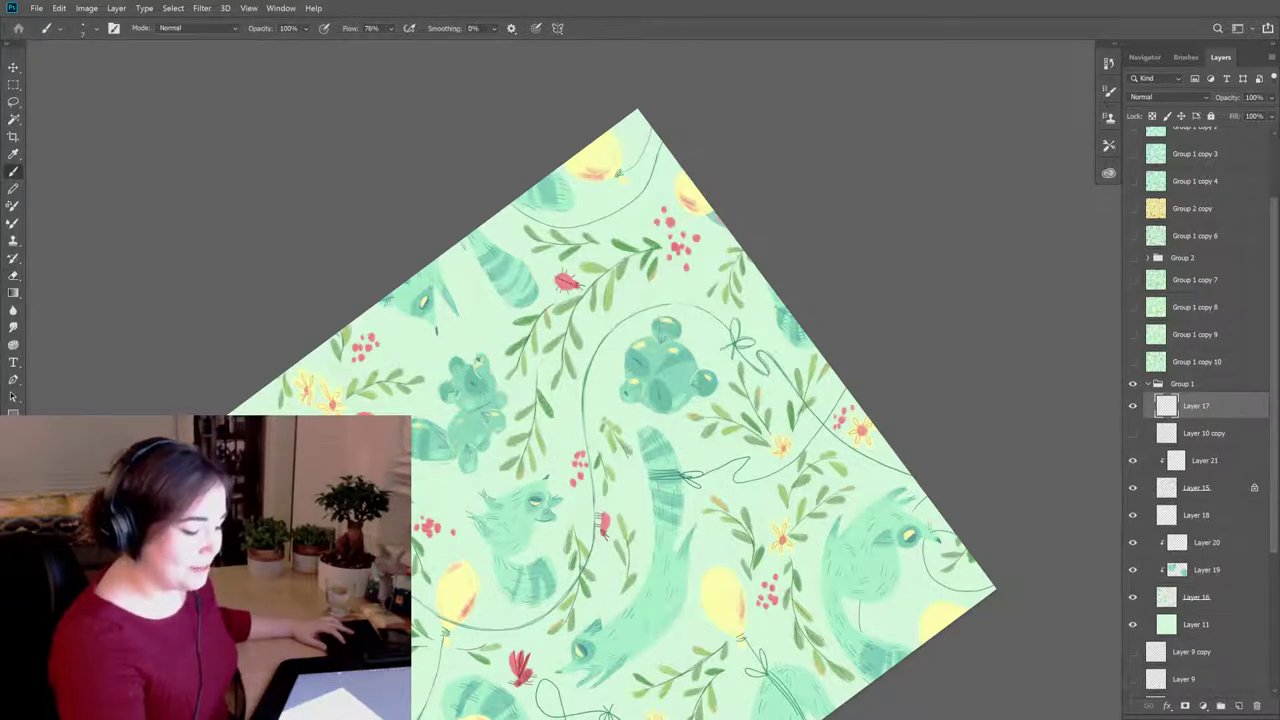
Step: Retouch the string from the small loop below the bow down to where it crosses the leafy branch
key(e)
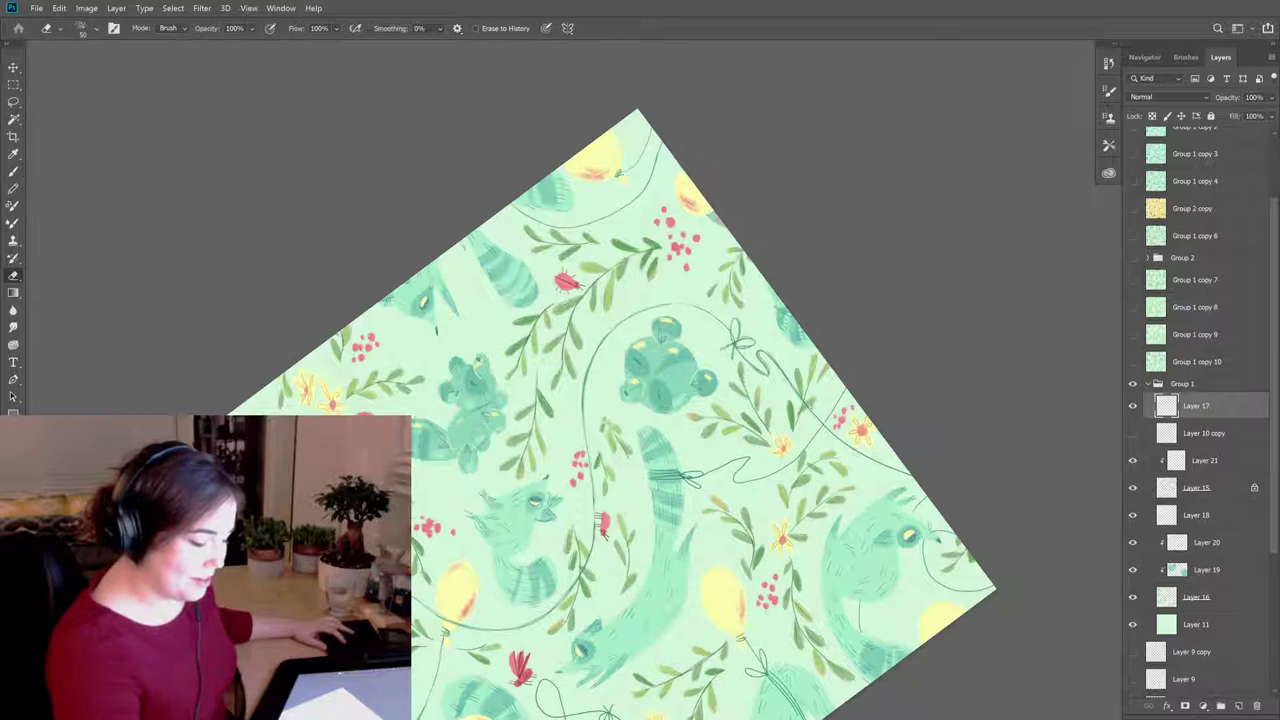
key(b)
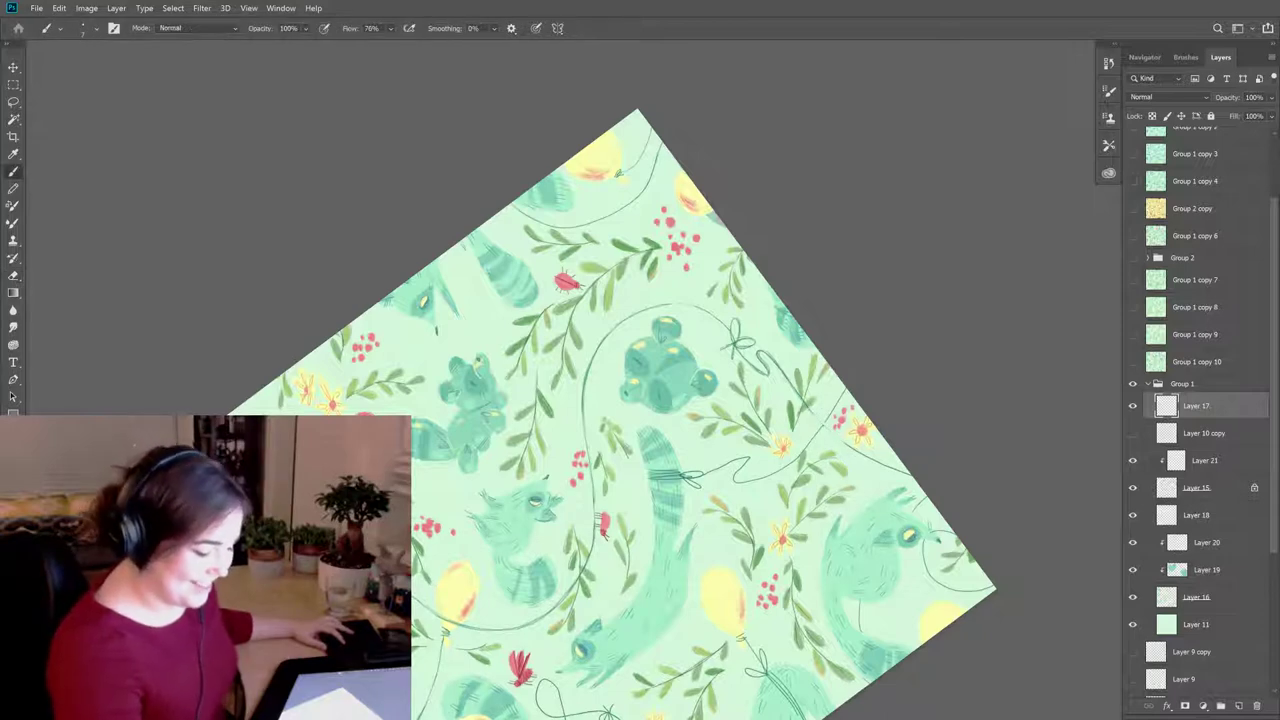
key(e)
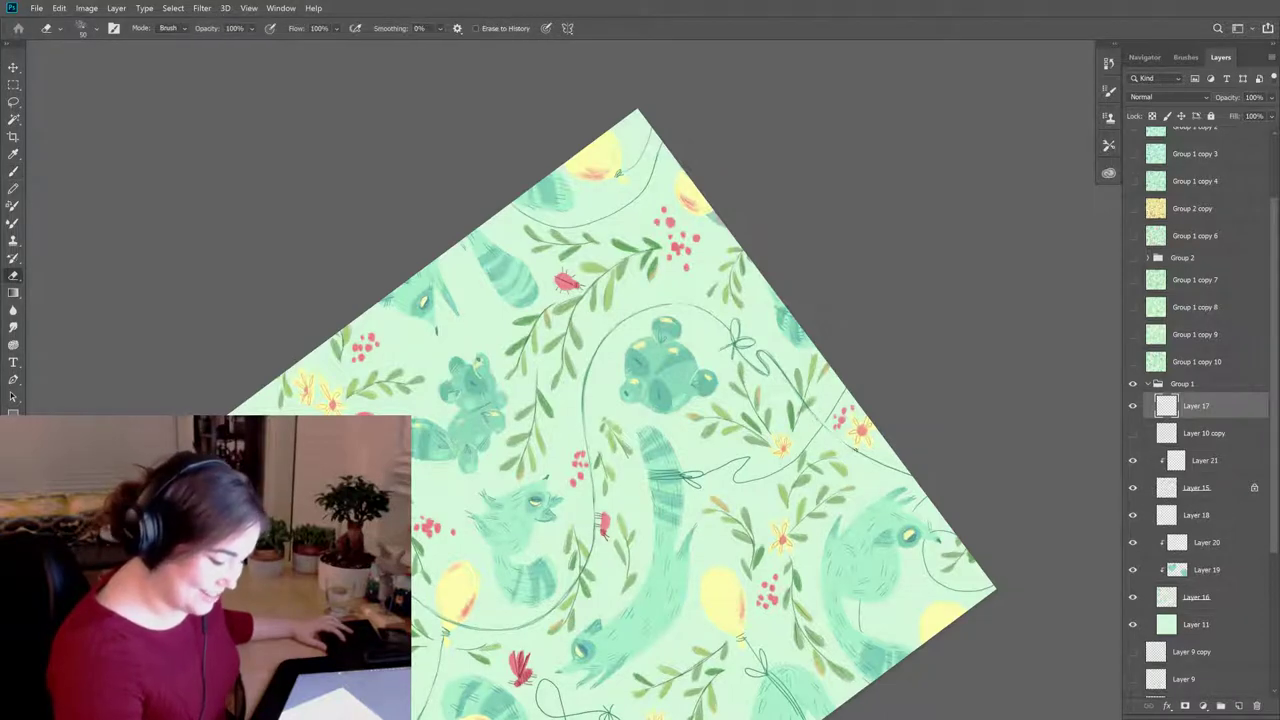
key(b)
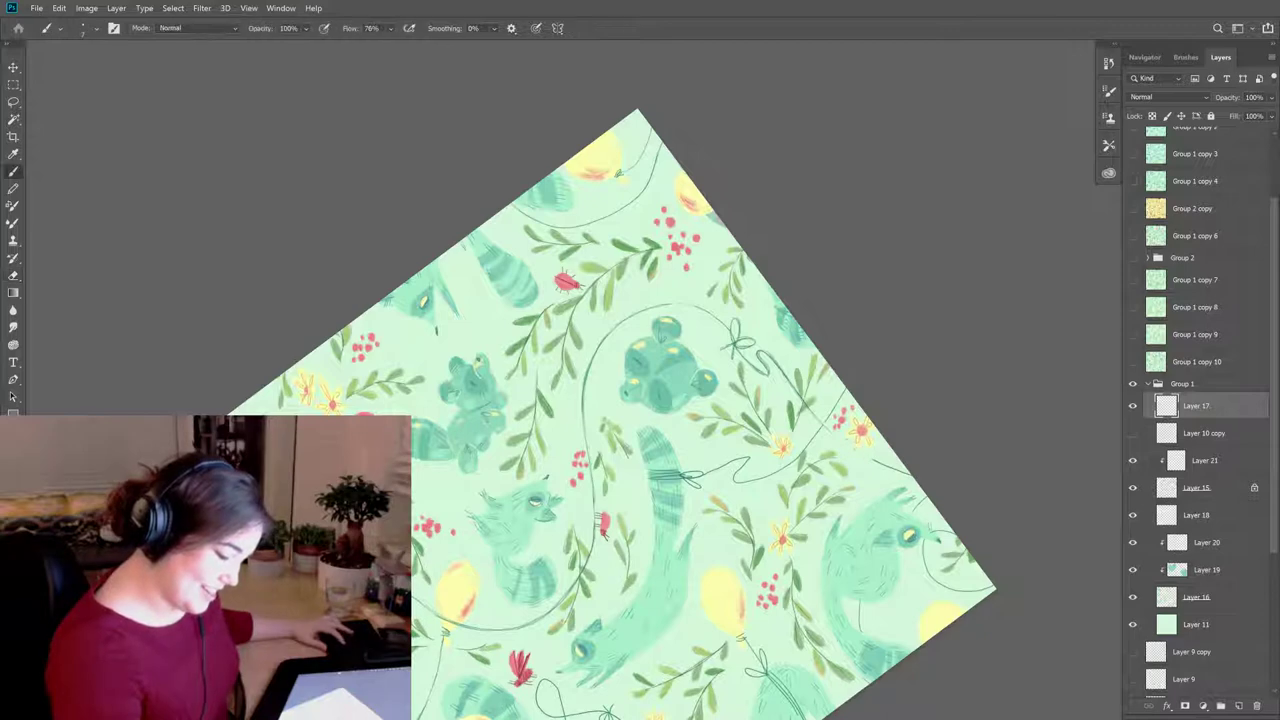
key(e)
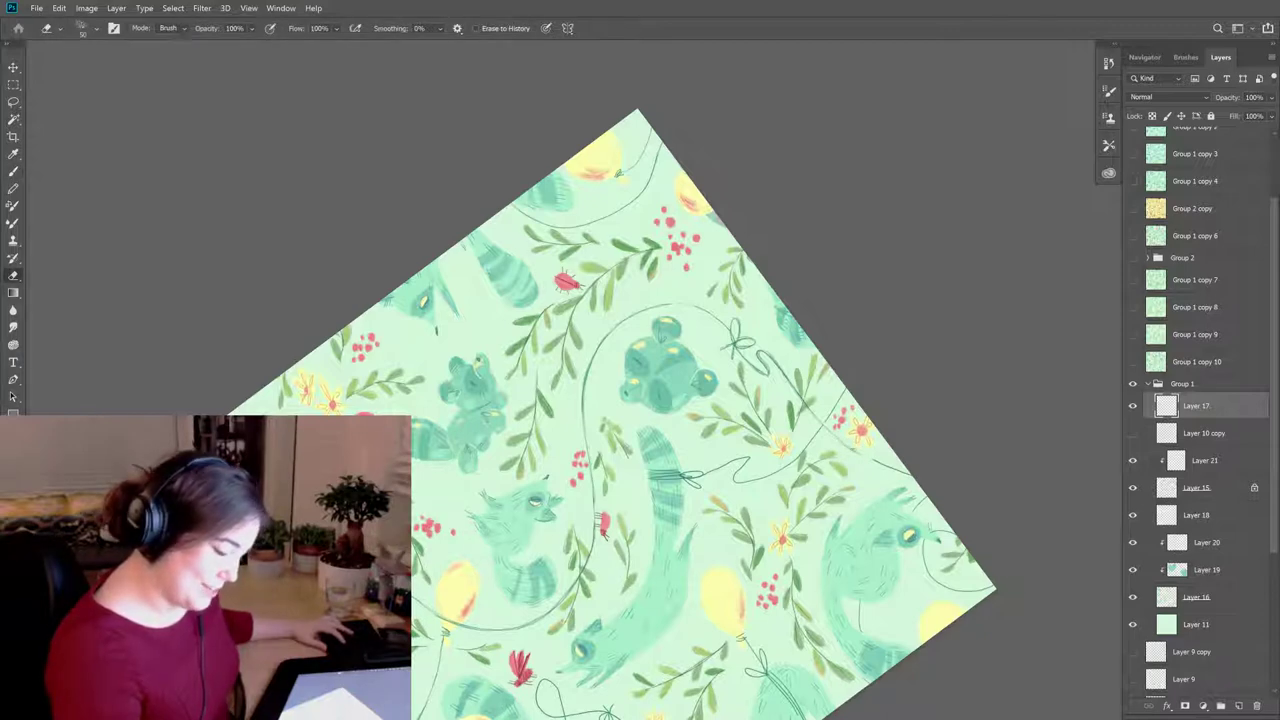
key(b)
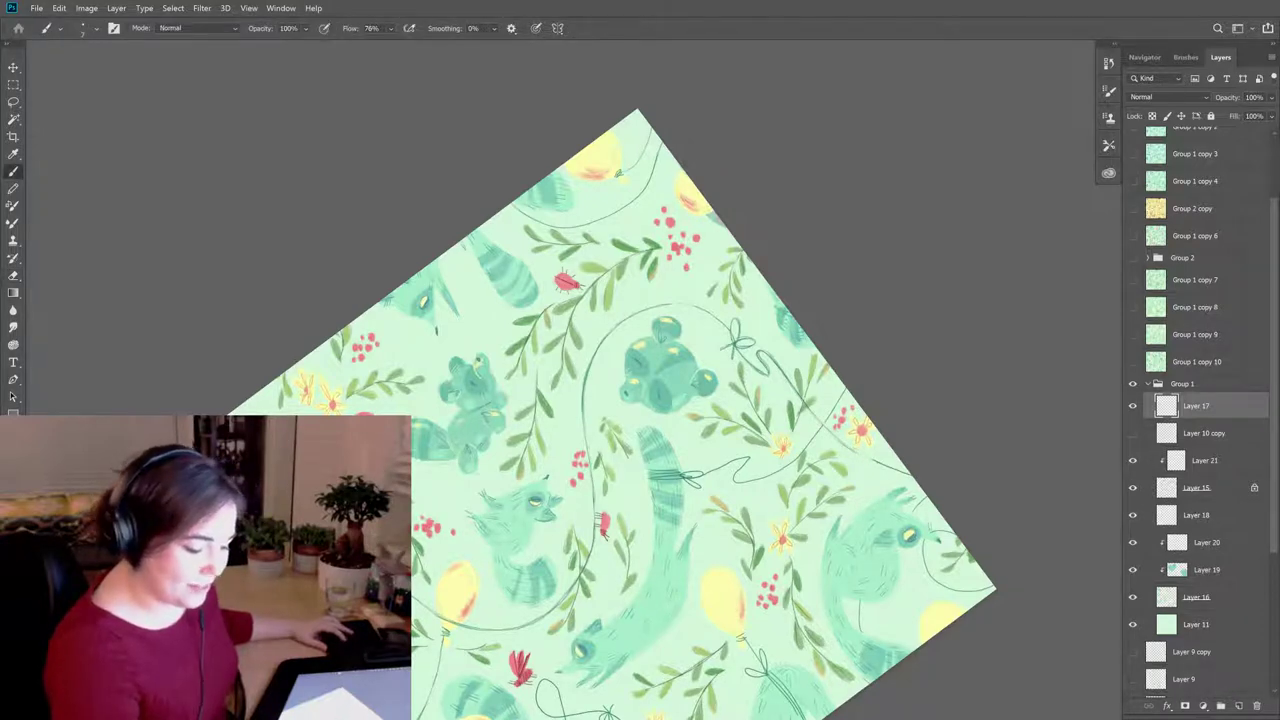
Step: Clean up and repaint the string from the leafy branch past the red berries and yellow flower near the tile's edge
key(e)
key(b)
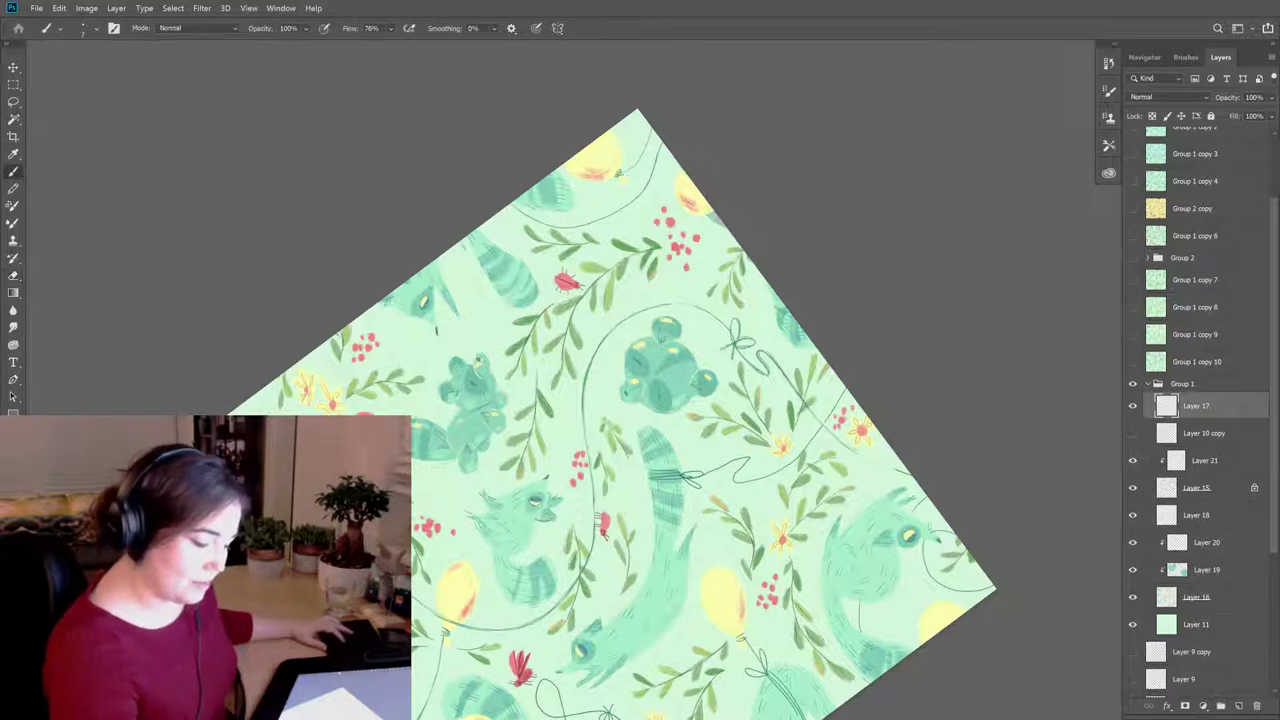
key(e)
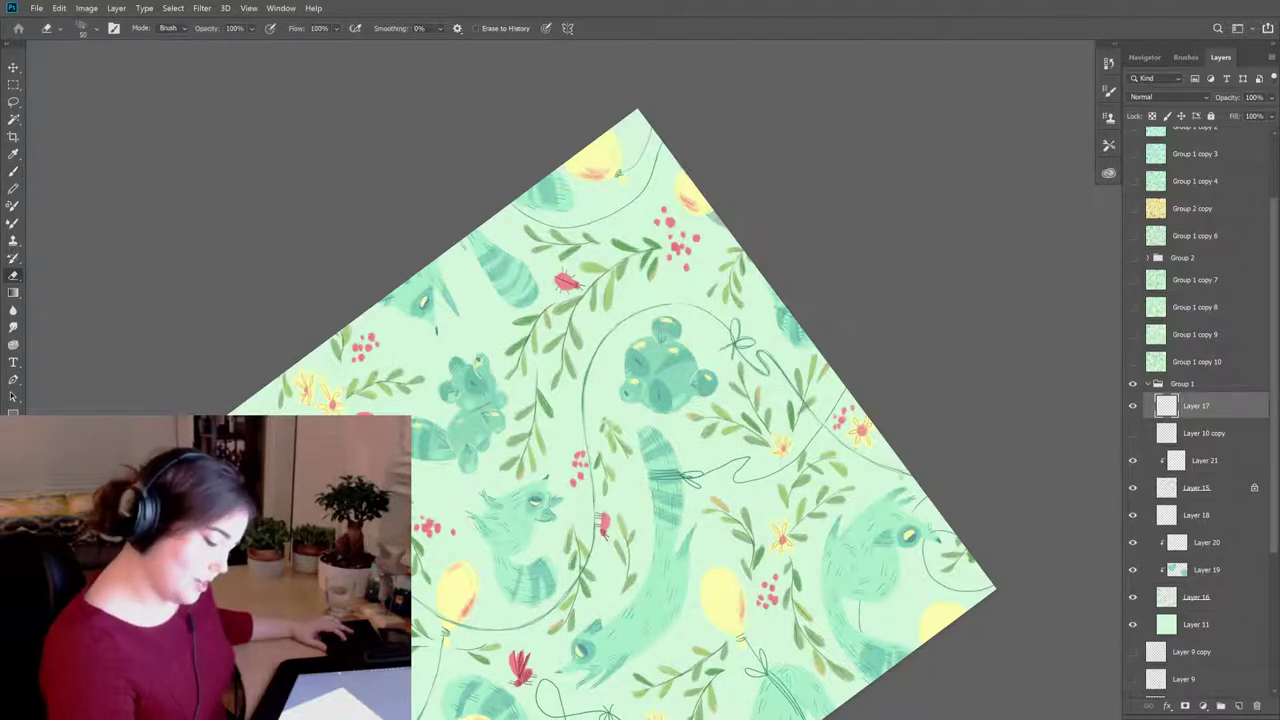
key(b)
key(e)
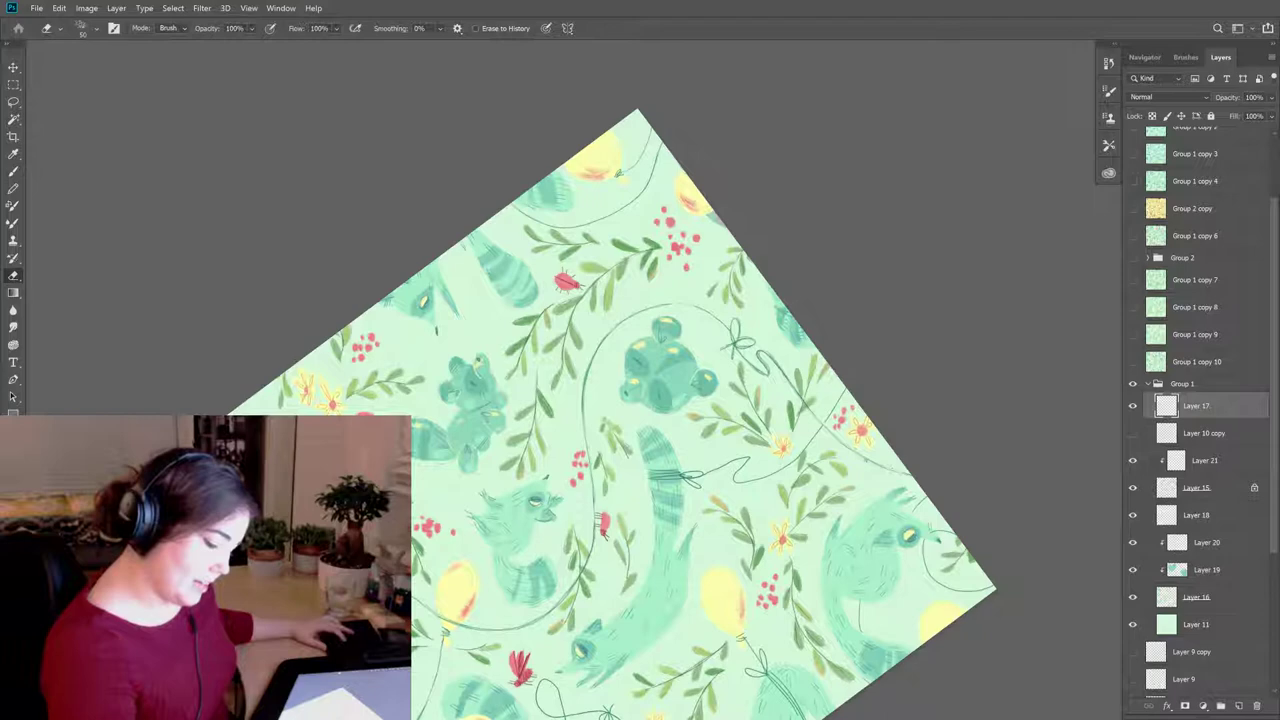
key(b)
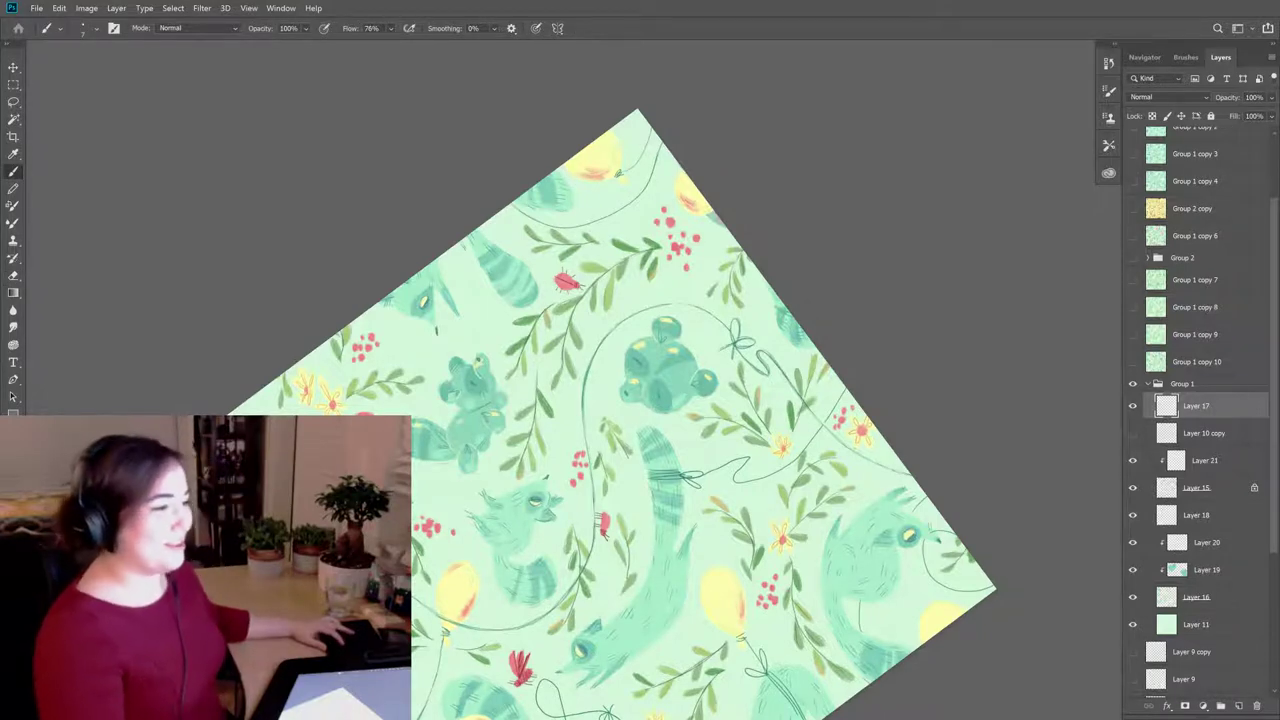
Step: Thin and smooth the string where it leaves the small loop toward the leafy branch
key(e)
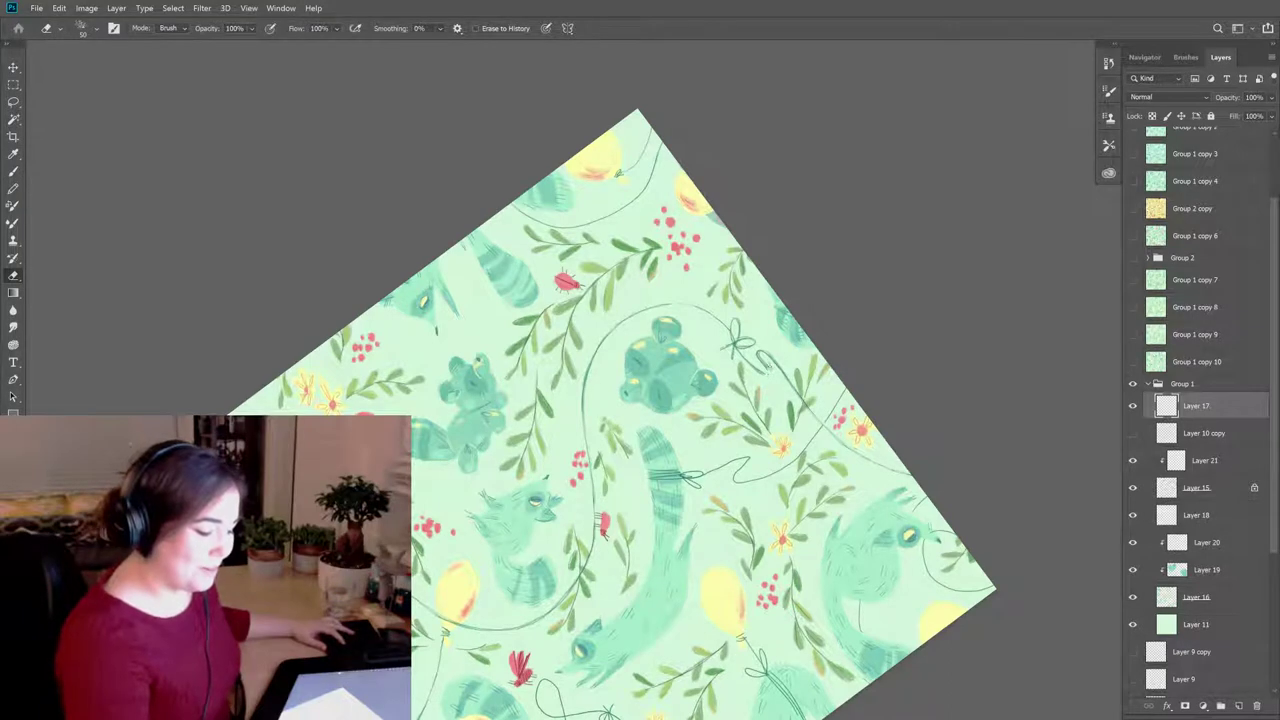
key(b)
key(e)
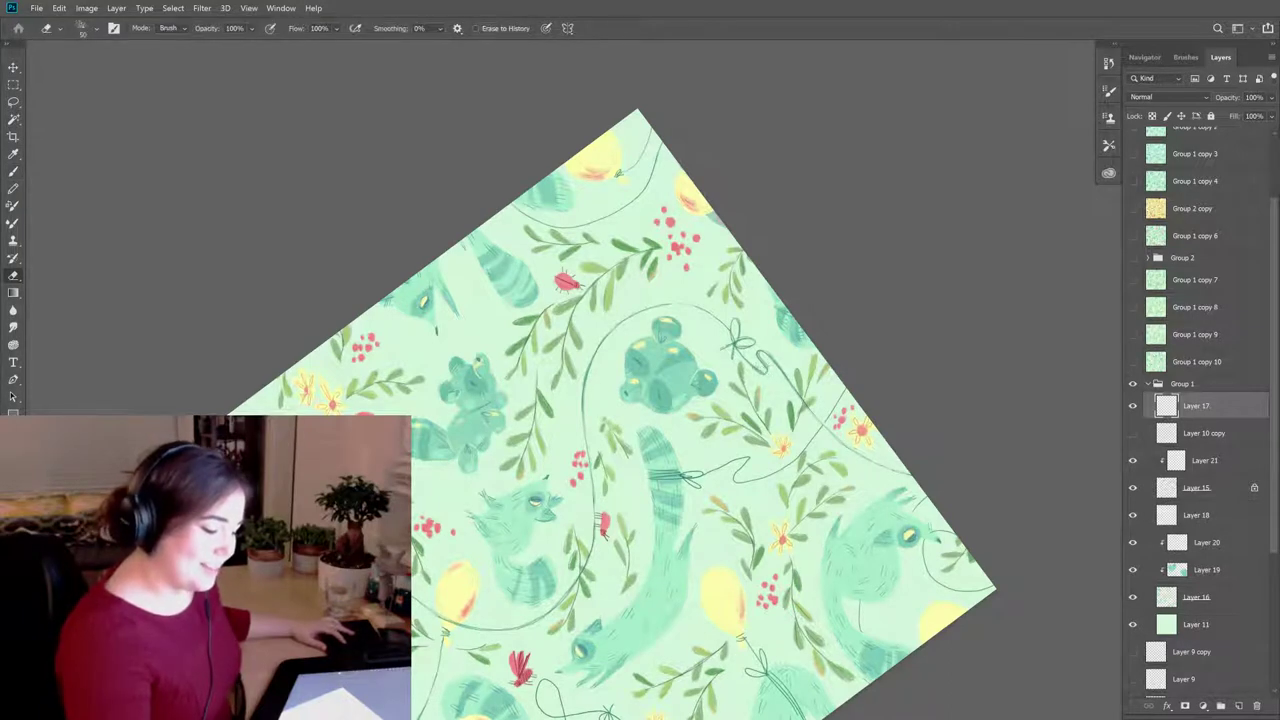
key(b)
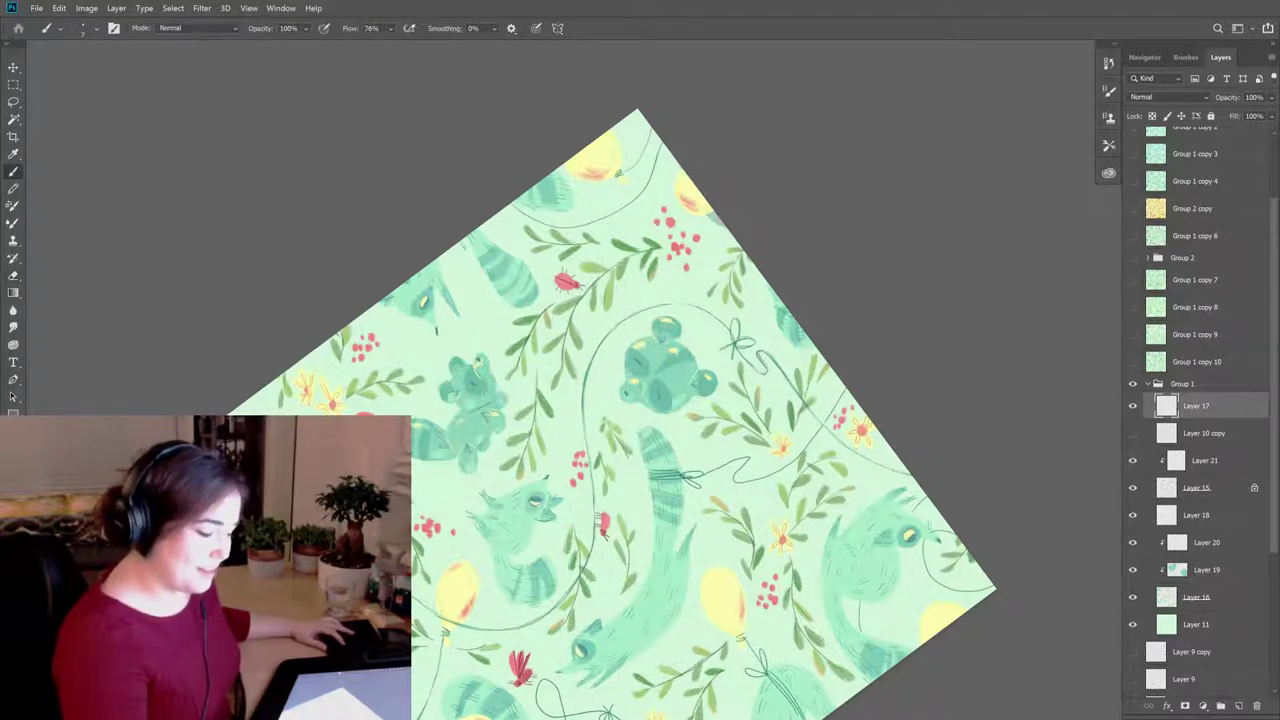
key(e)
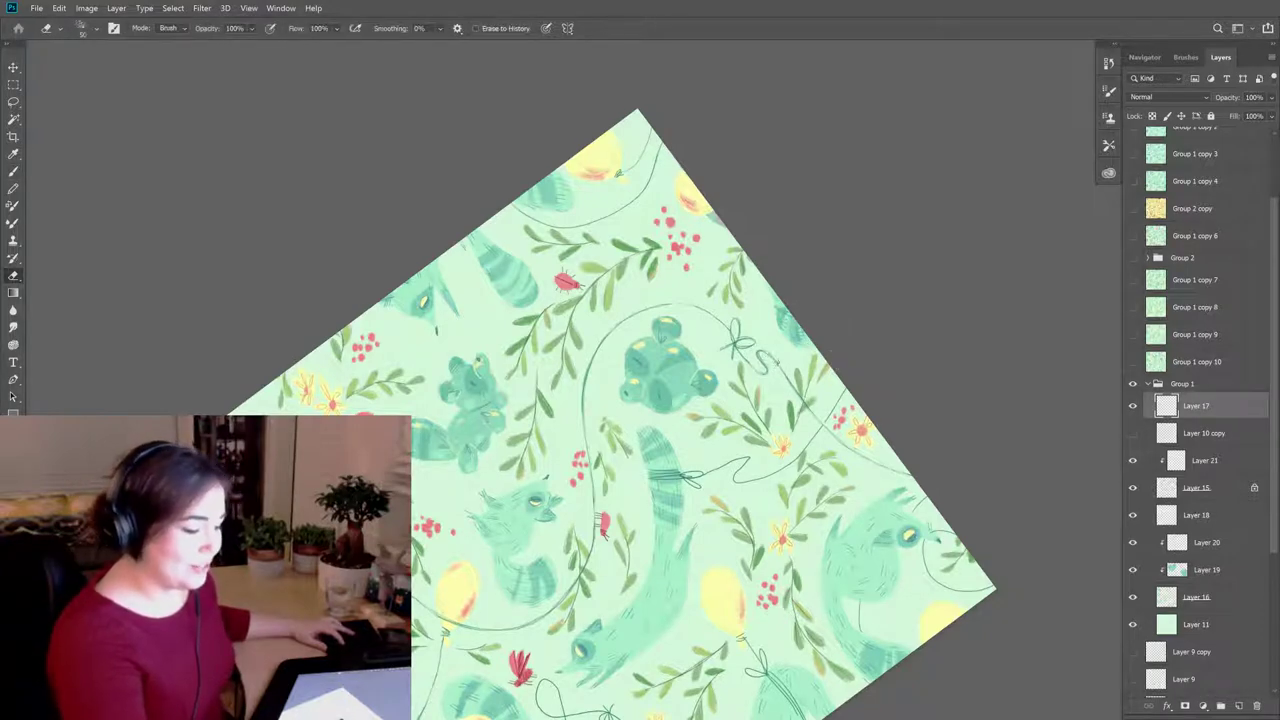
key(b)
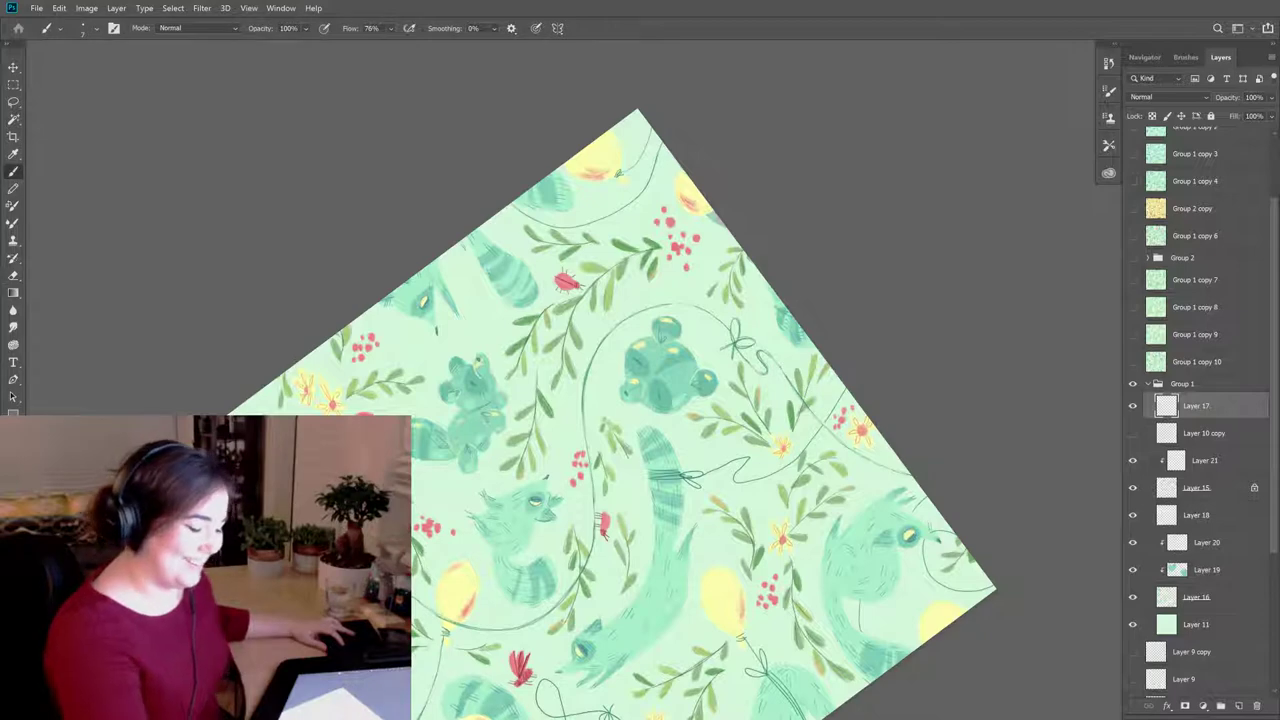
Step: Erase the wavy string below the bow on the striped raccoon tail and repaint it from the bow
key(r)
drag(963, 537, 661, 630)
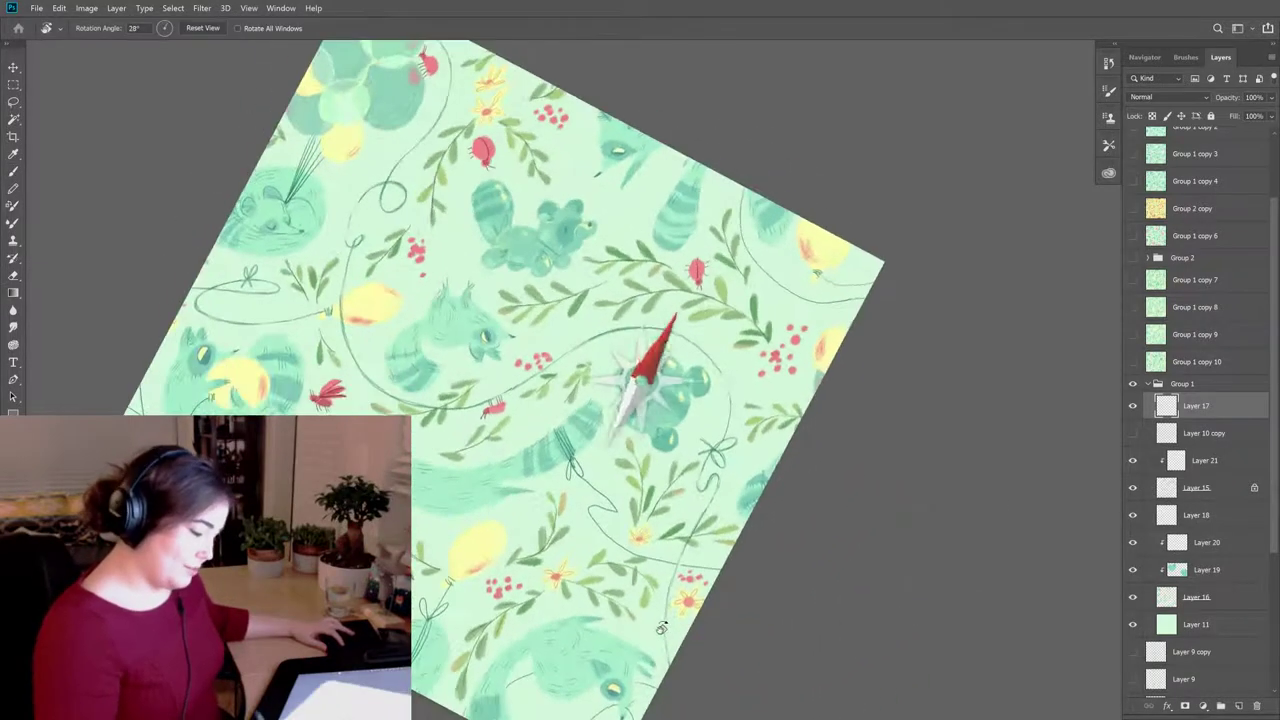
drag(804, 515, 789, 448)
key(e)
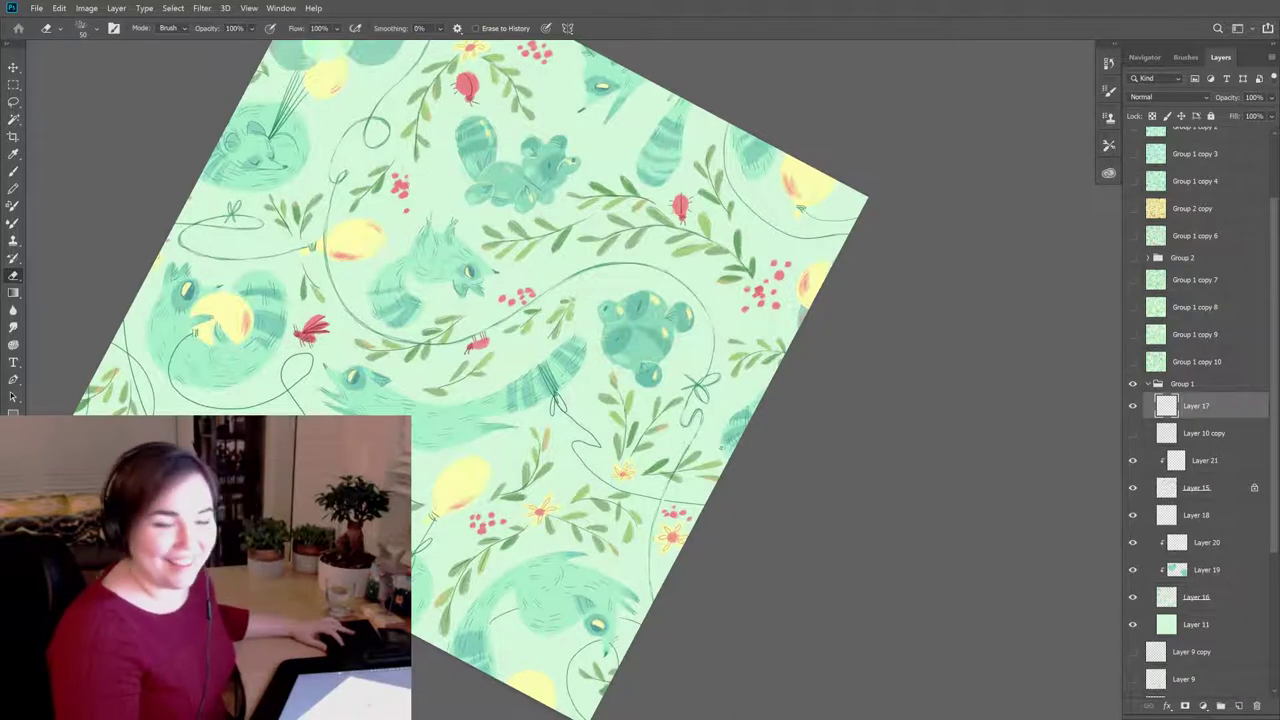
key(b)
key(e)
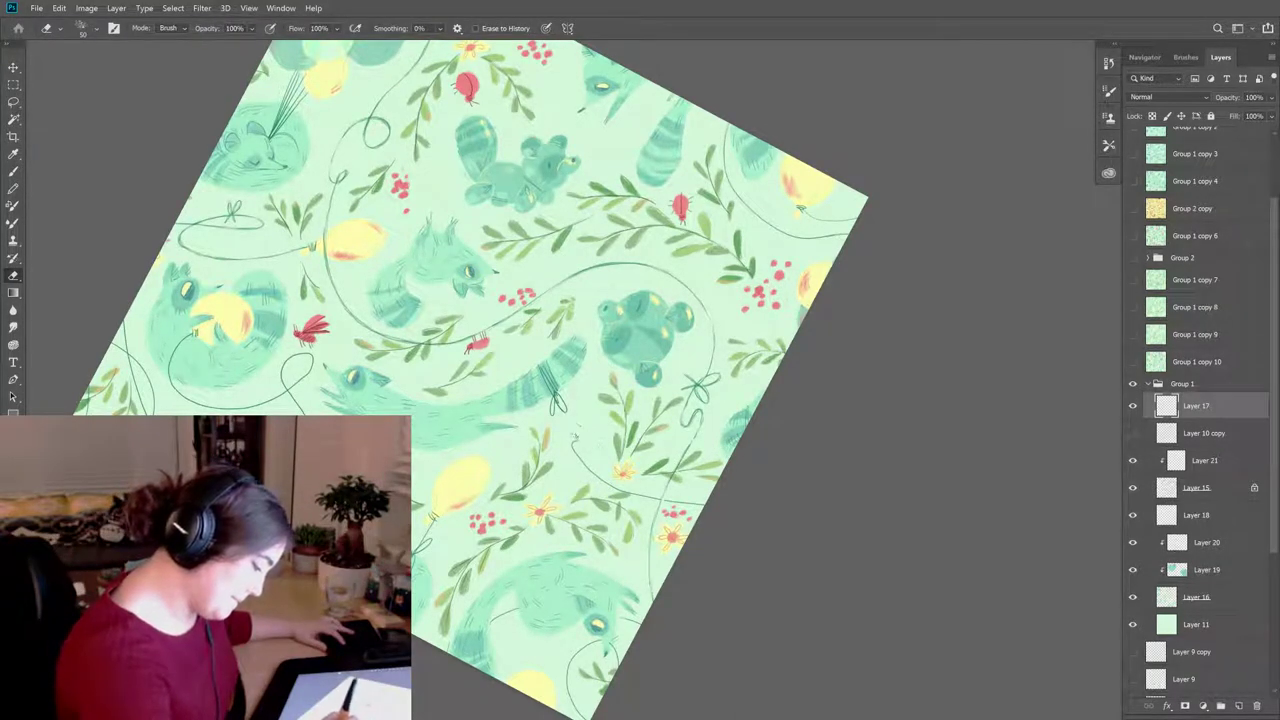
key(b)
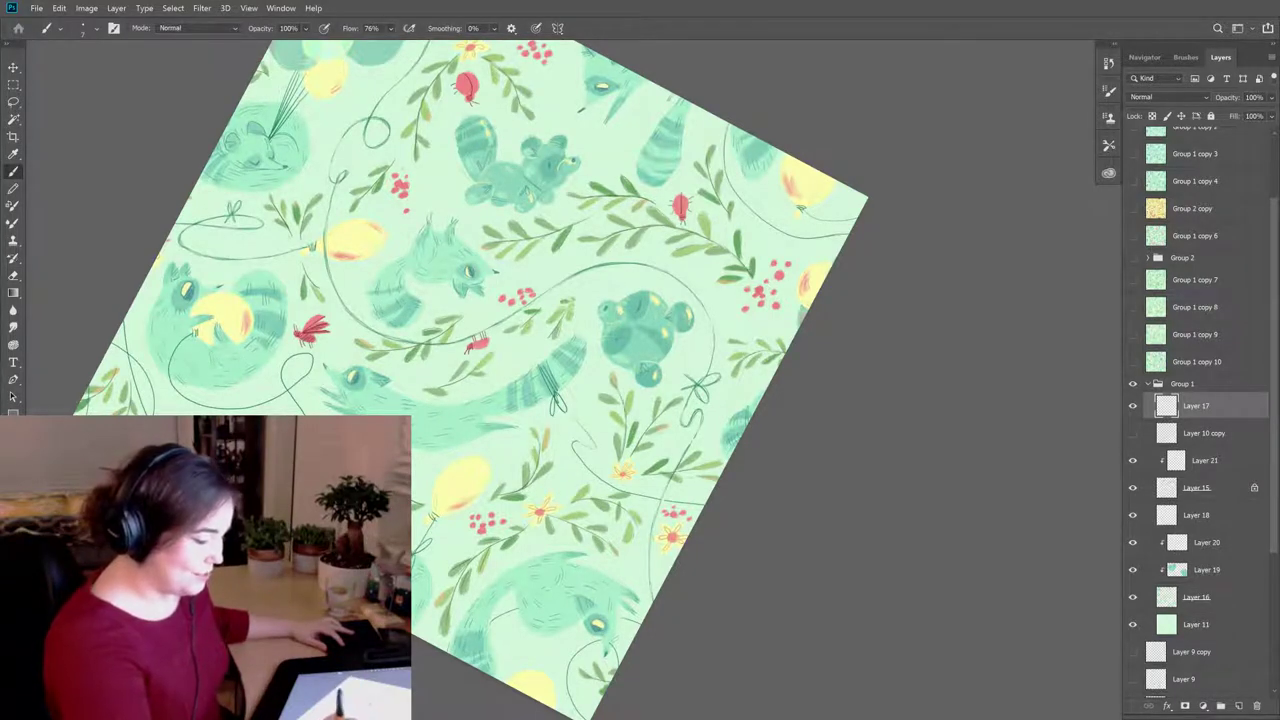
drag(576, 424, 561, 400)
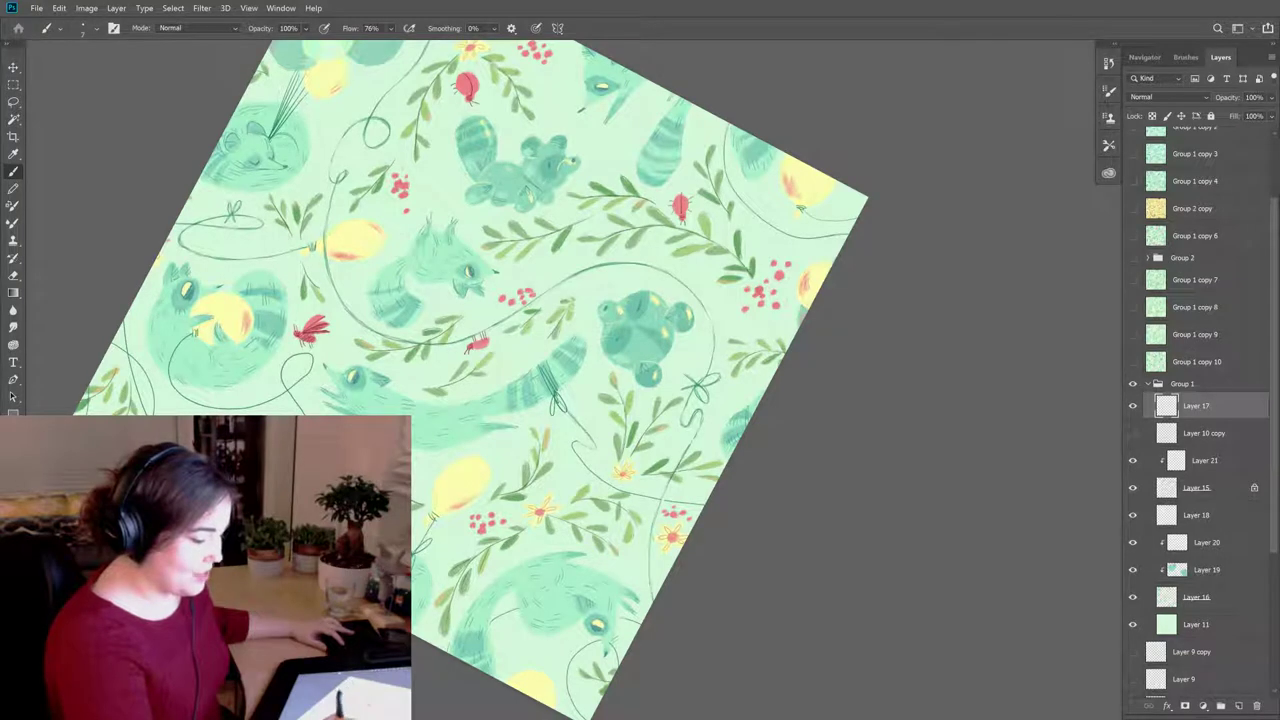
Step: Refine the bend of the wavy string between the striped tail's bow and the small yellow flower
key(e)
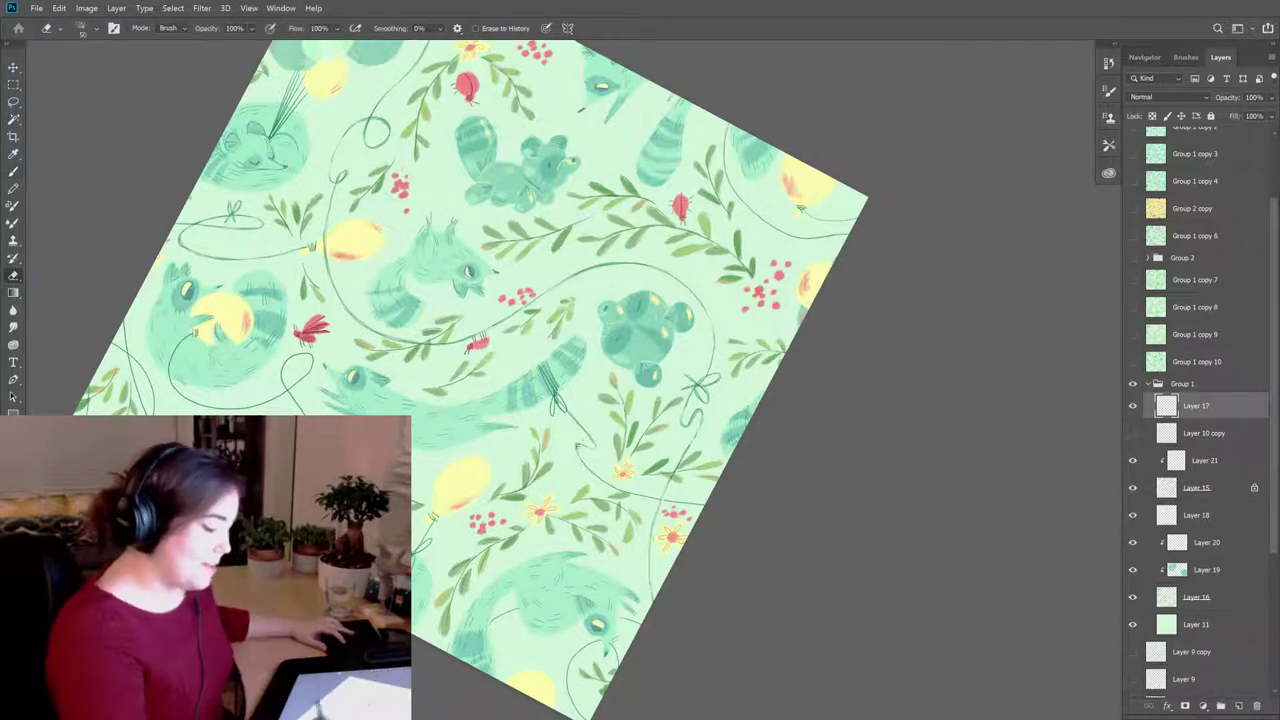
key(b)
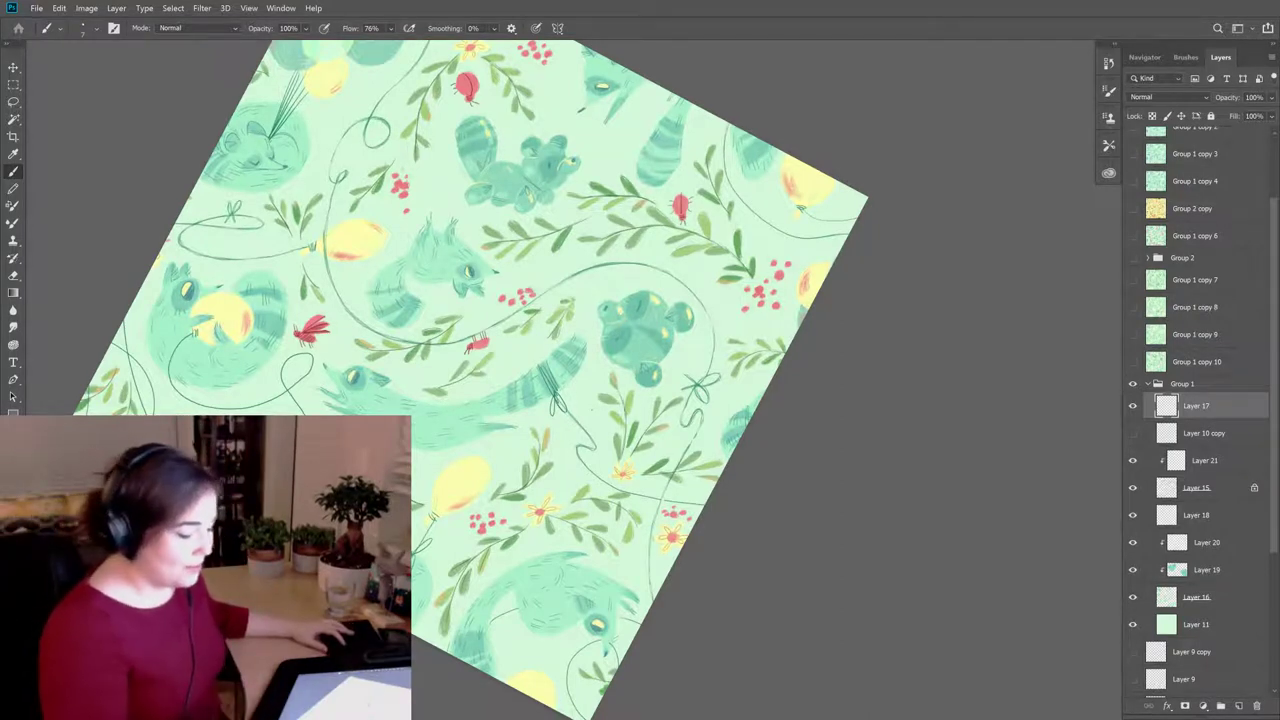
key(e)
key(b)
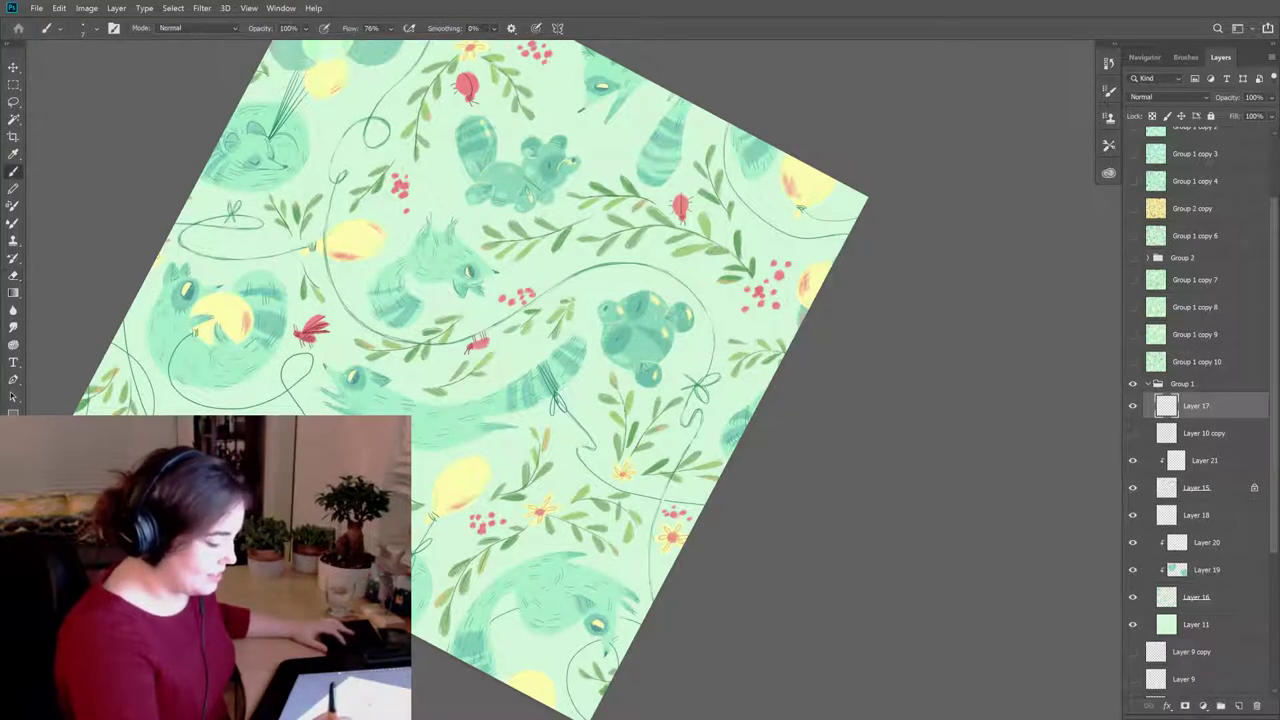
key(e)
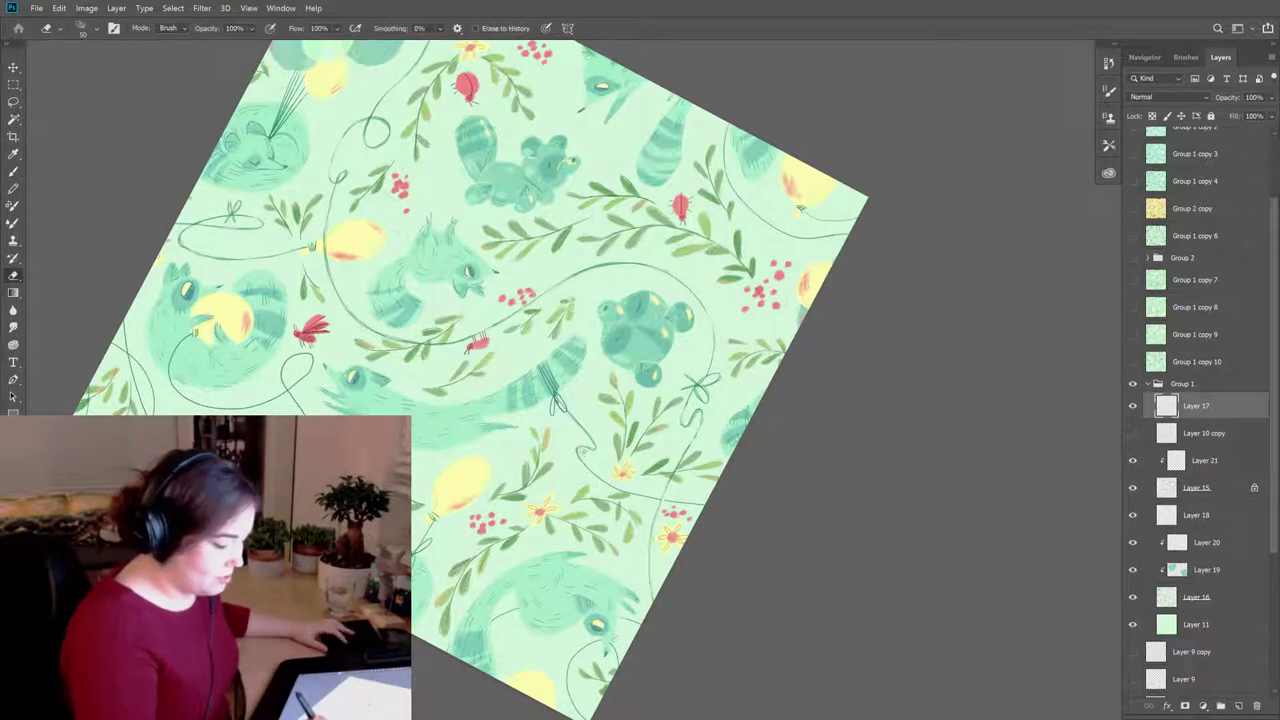
key(b)
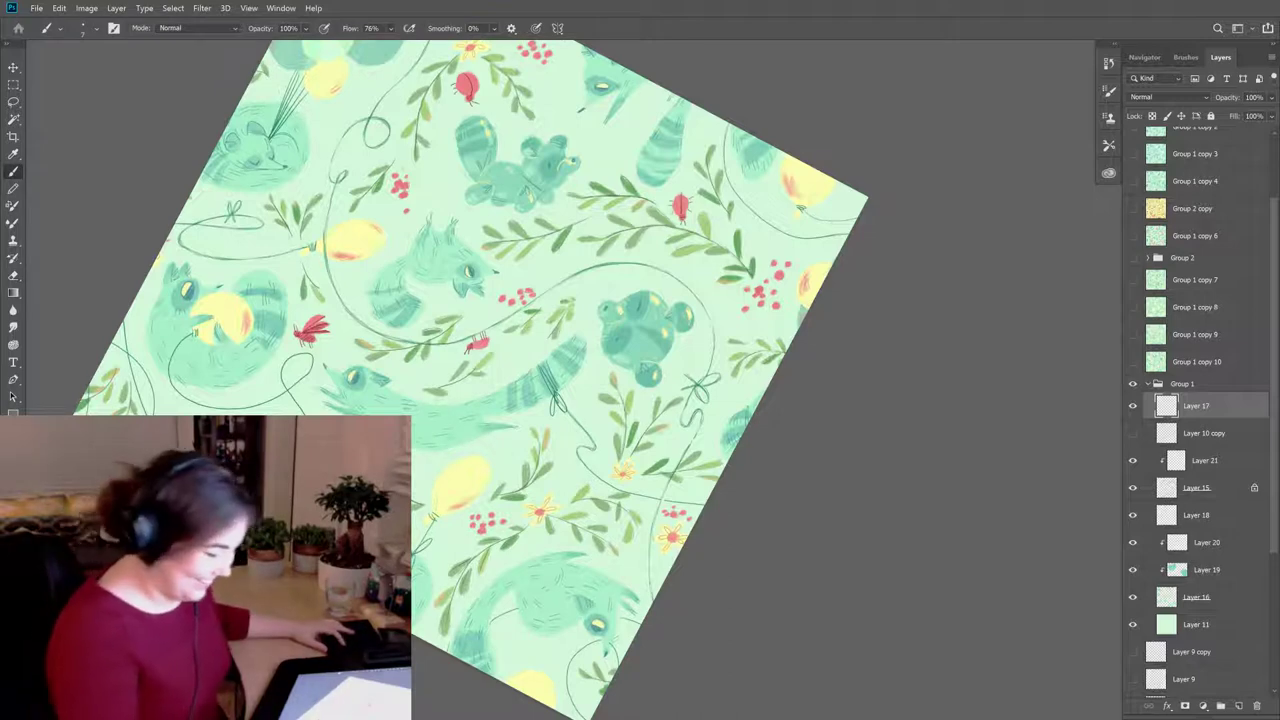
Step: Rework the string's curve just above the small yellow flower with alternating erasing and painting on Layer 17
key(e)
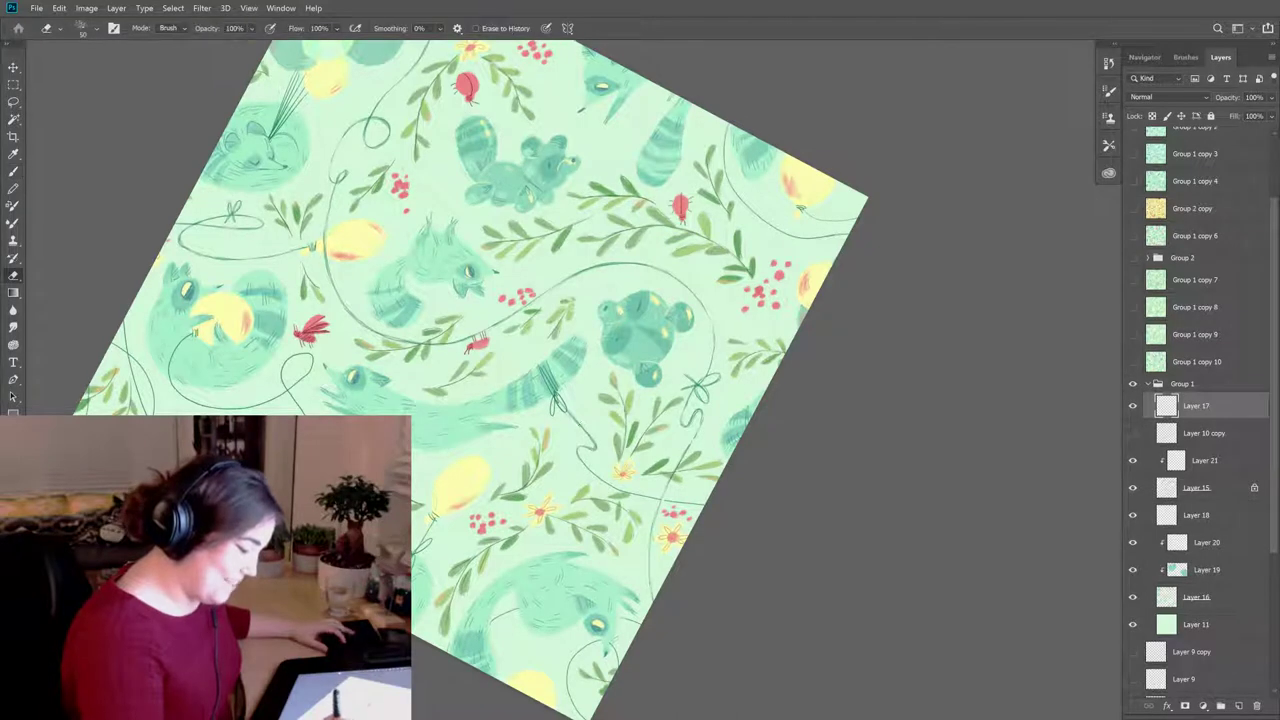
key(b)
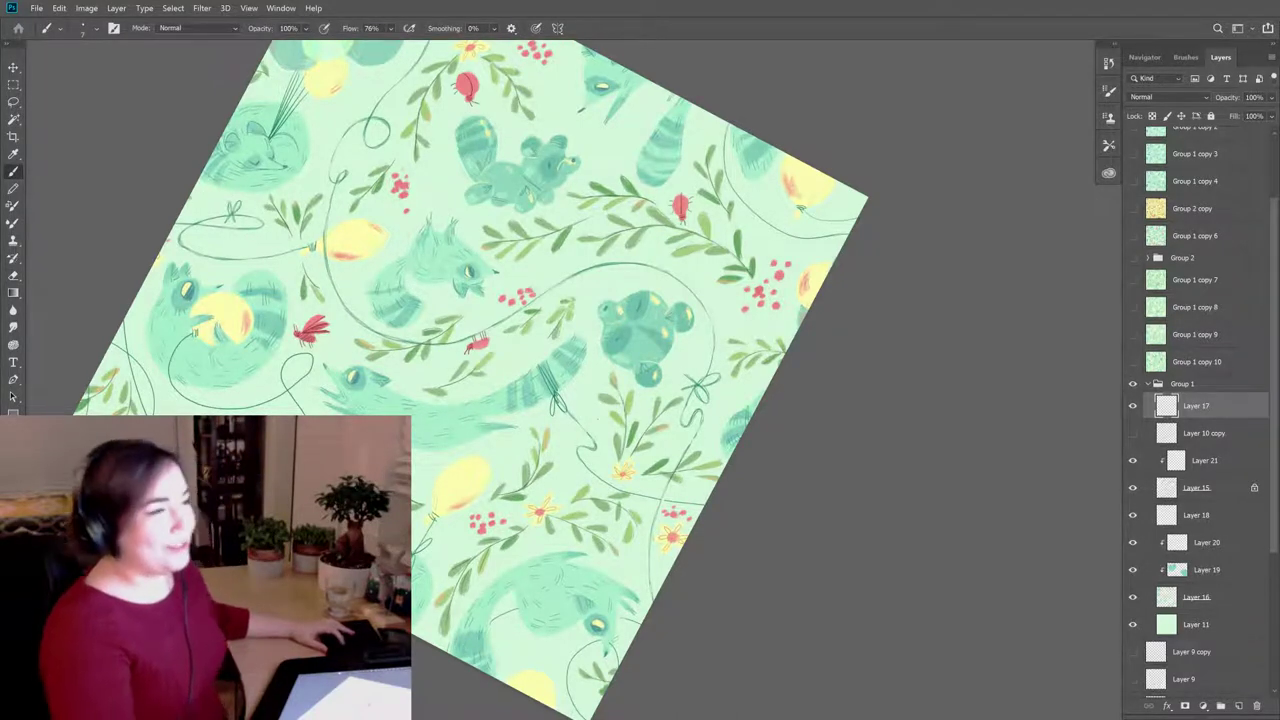
key(e)
key(b)
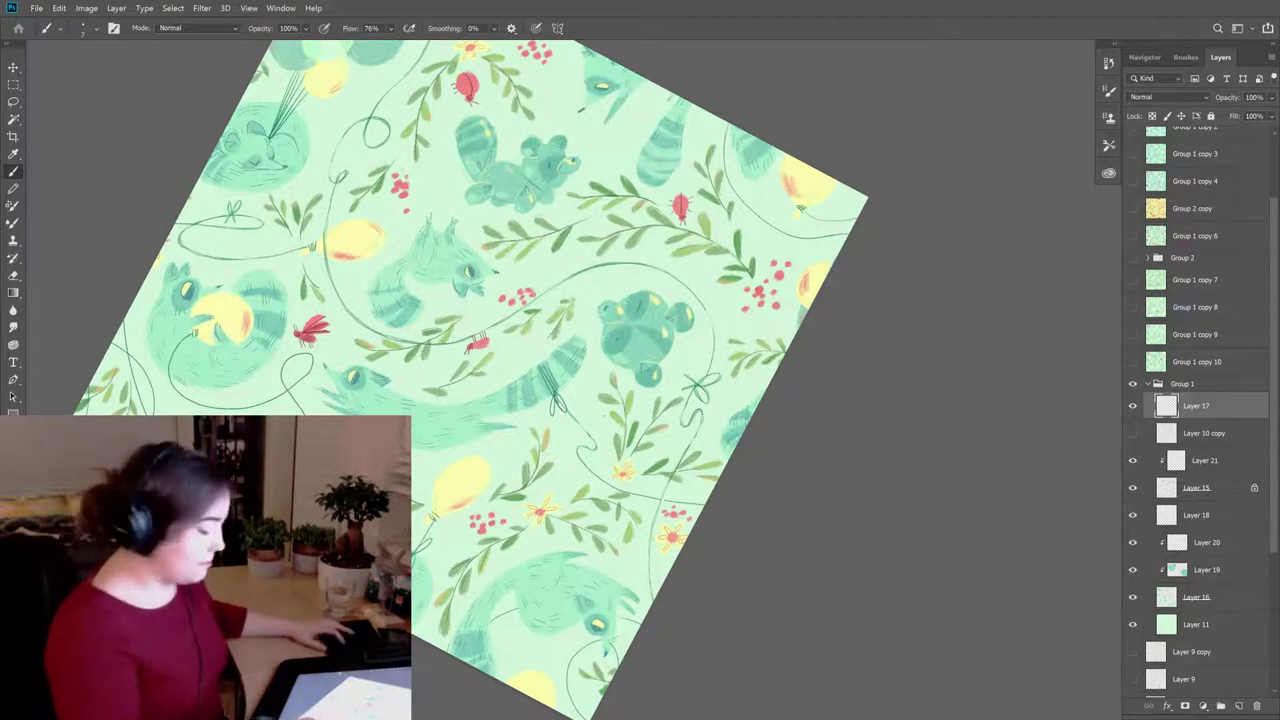
key(e)
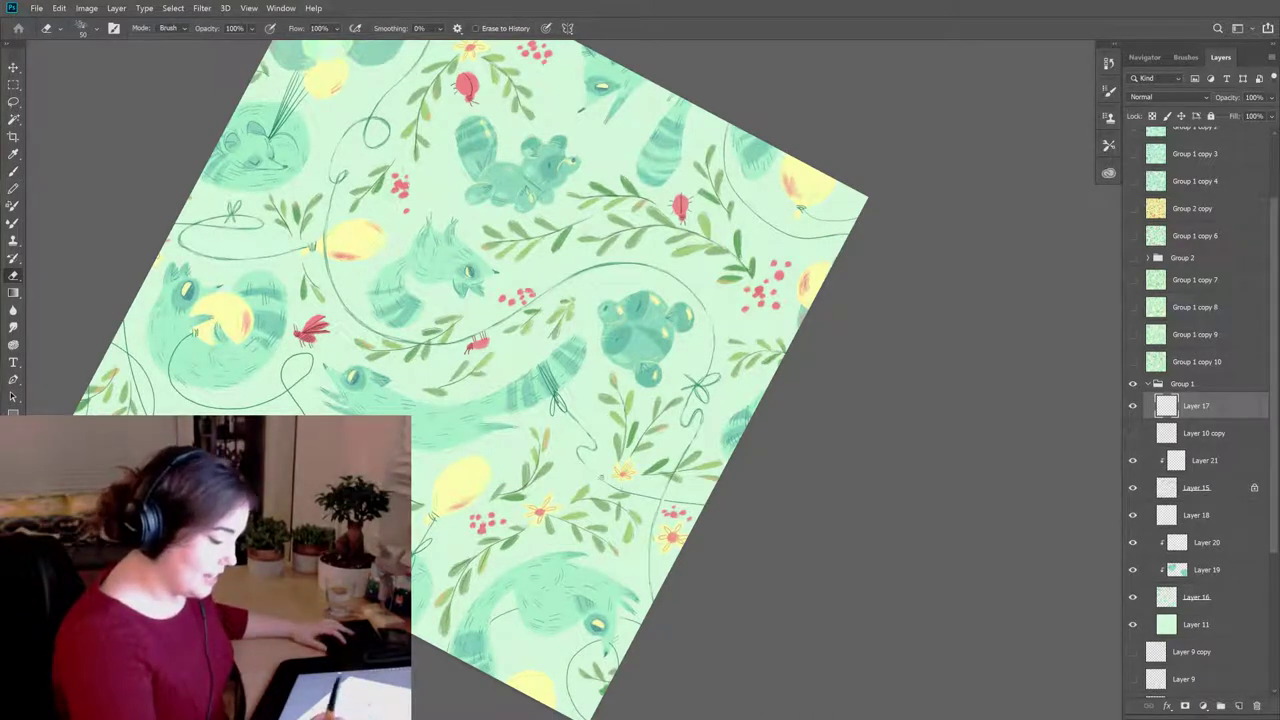
key(b)
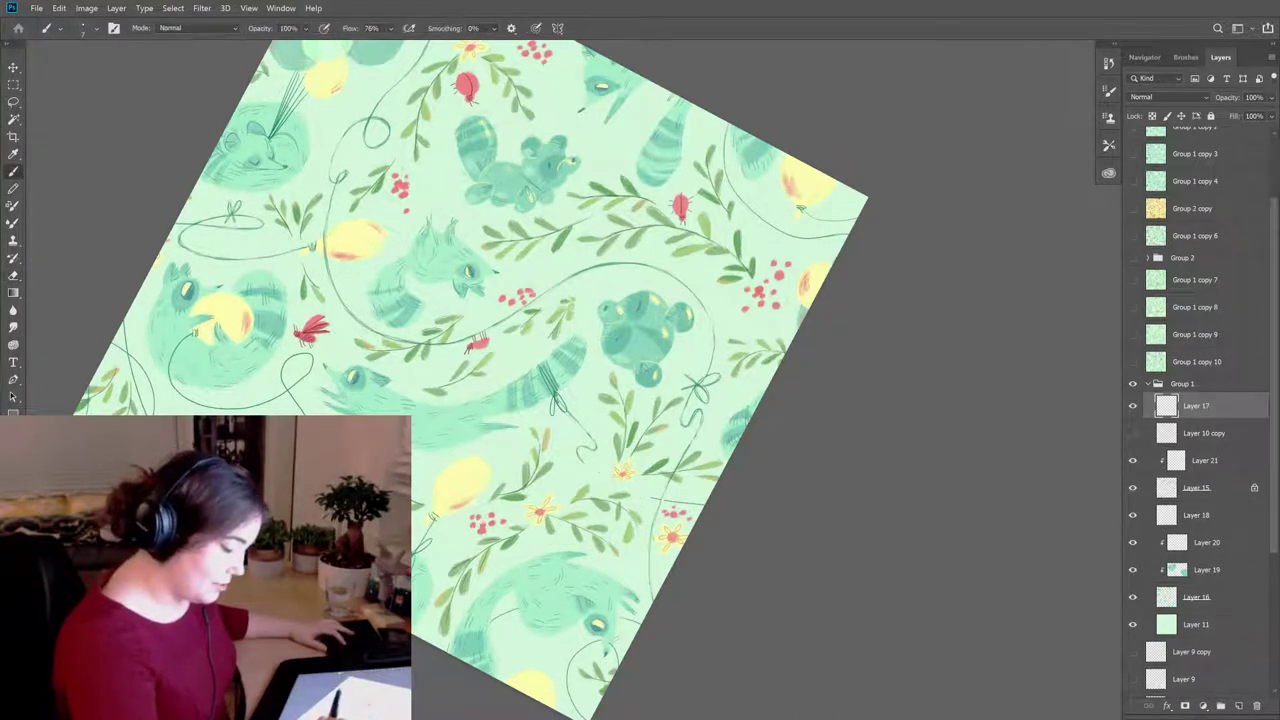
key(e)
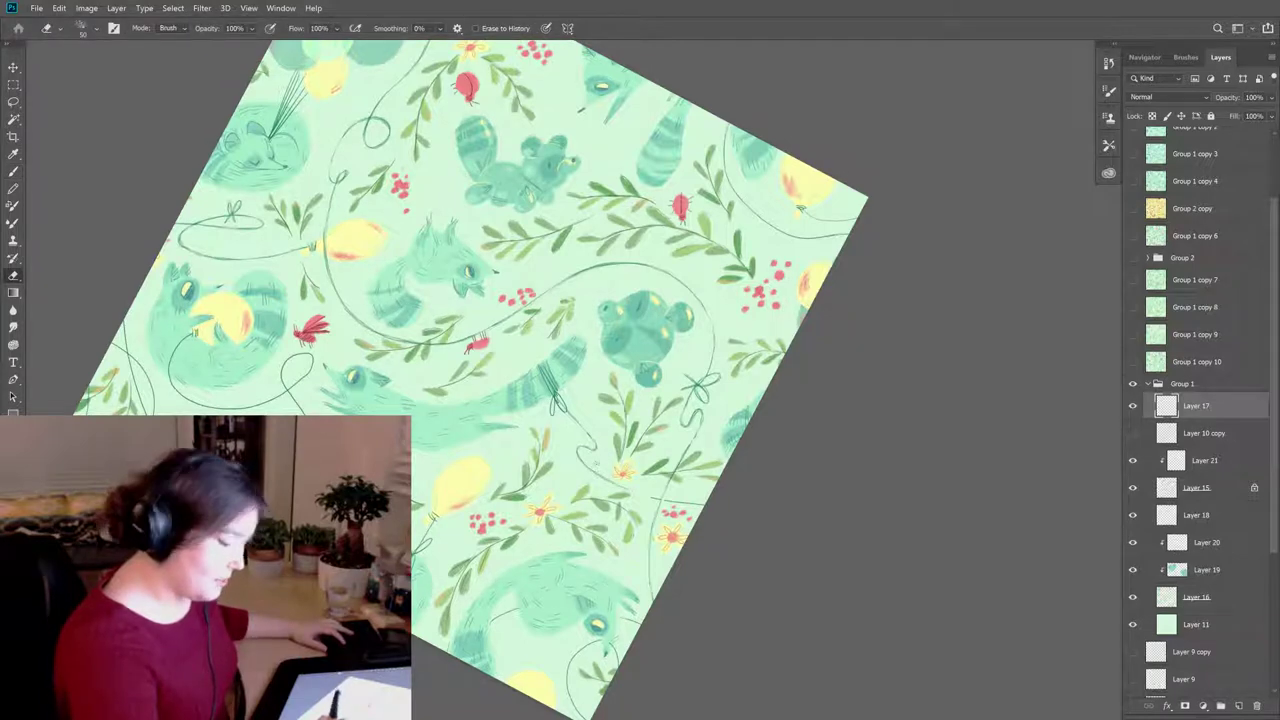
key(b)
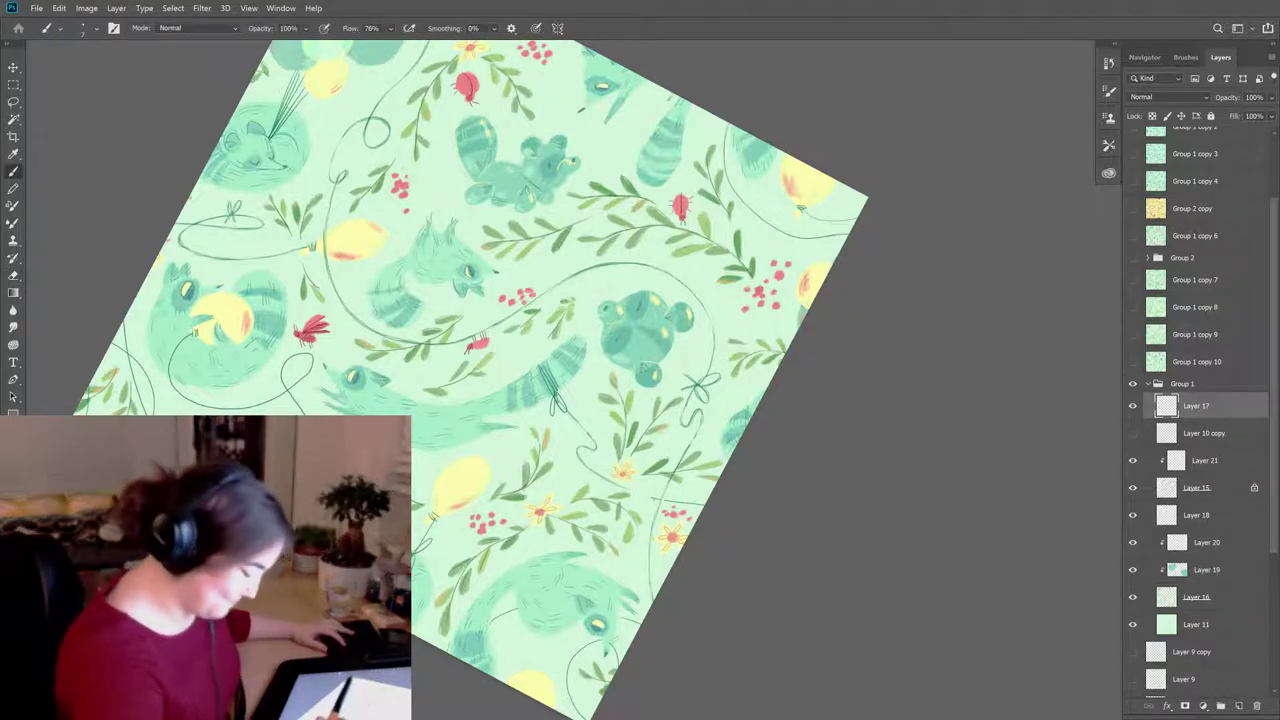
key(e)
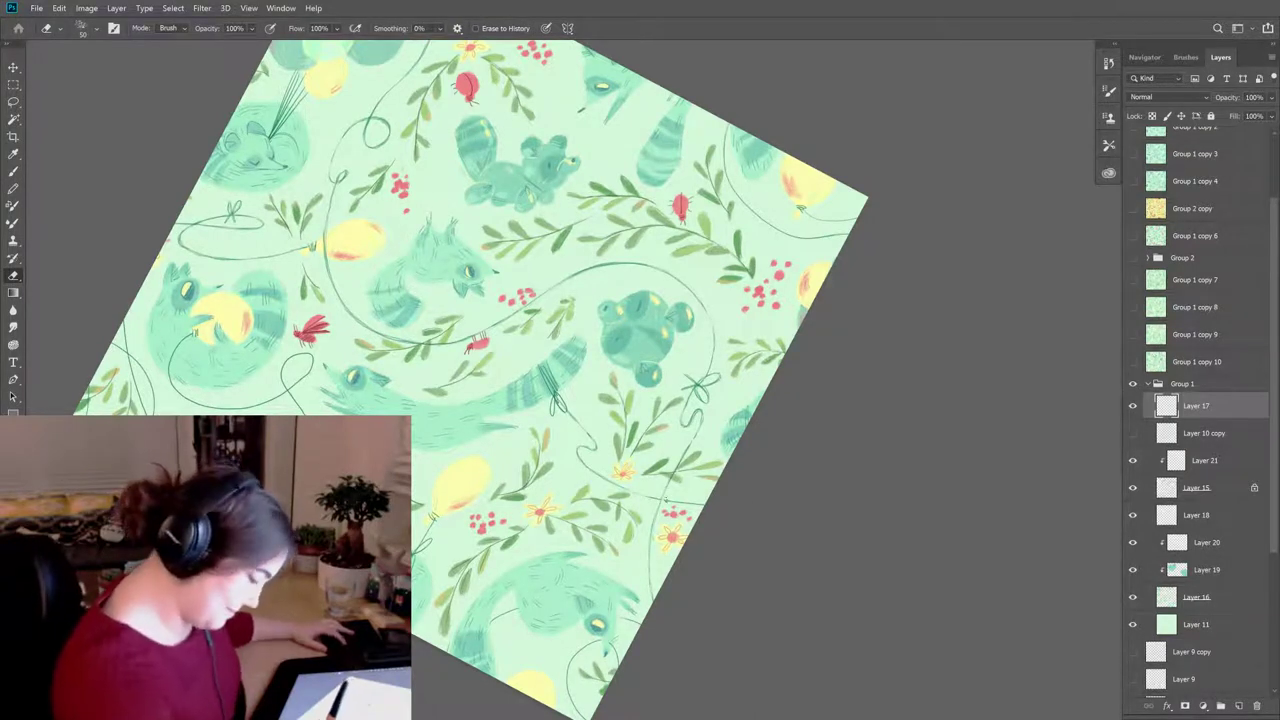
key(b)
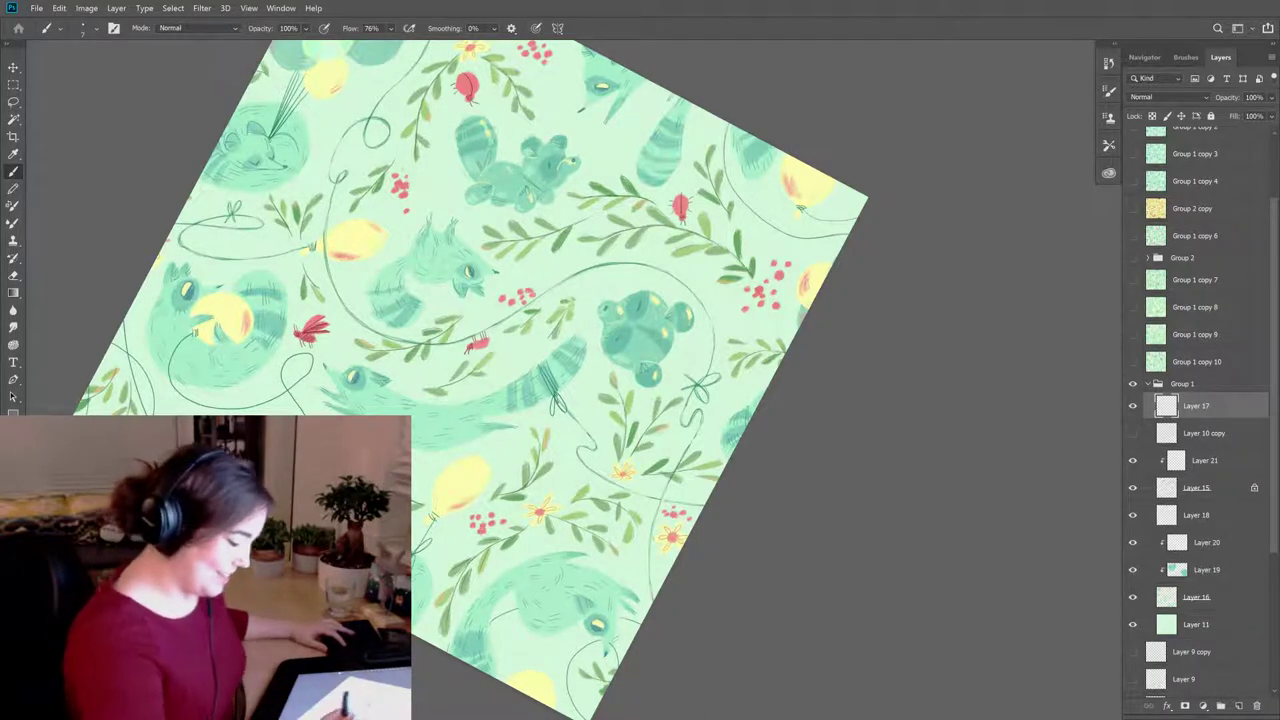
Step: Erase and repaint the strand directly beneath the bow on the striped raccoon tail
key(e)
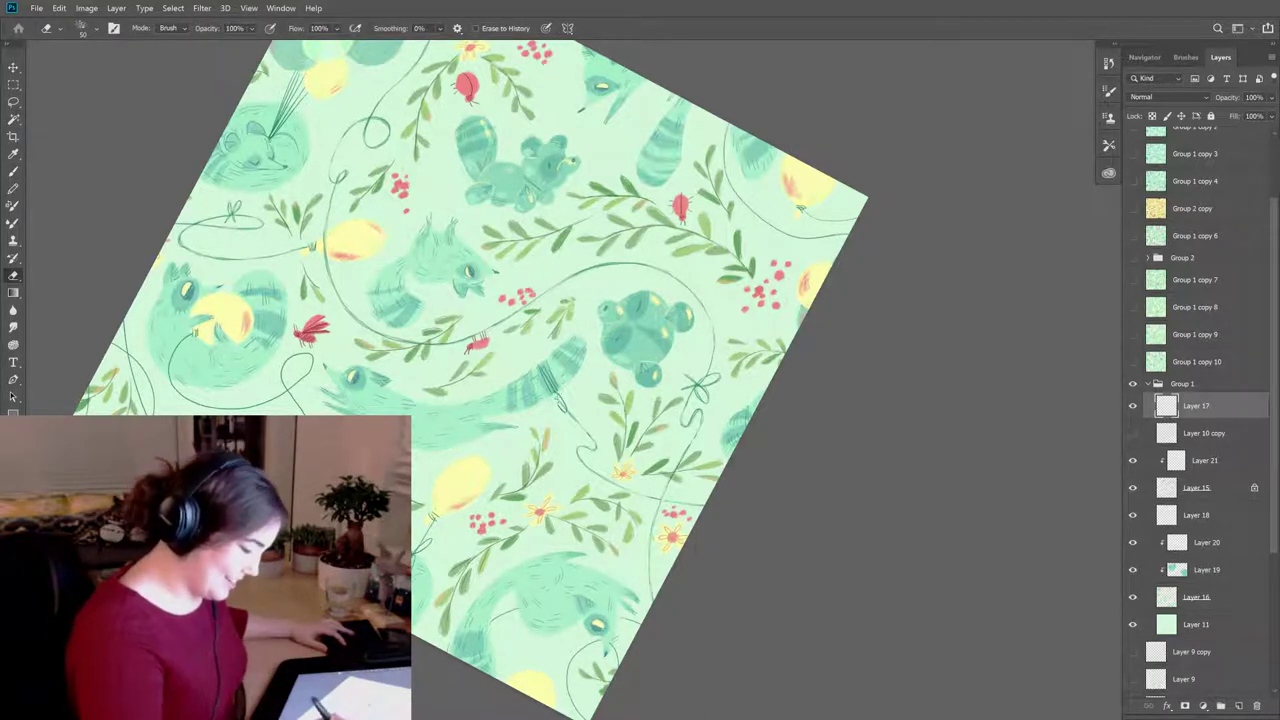
key(b)
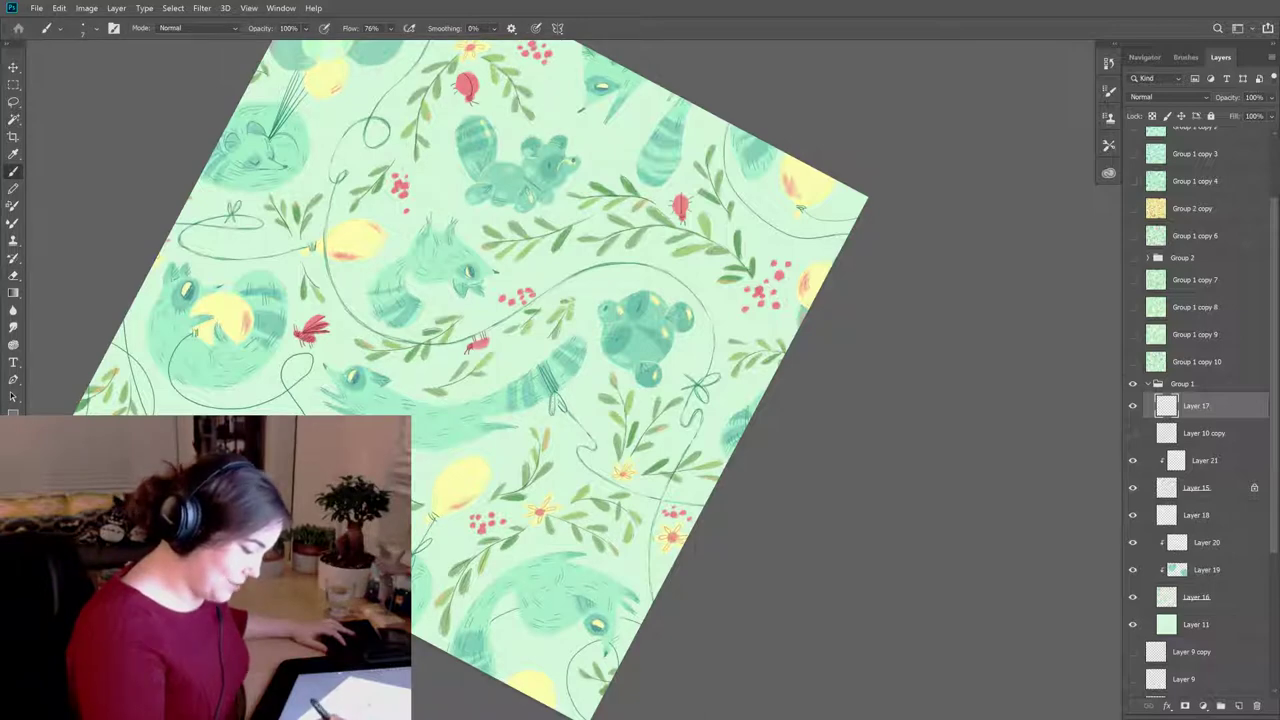
key(e)
key(b)
key(e)
key(b)
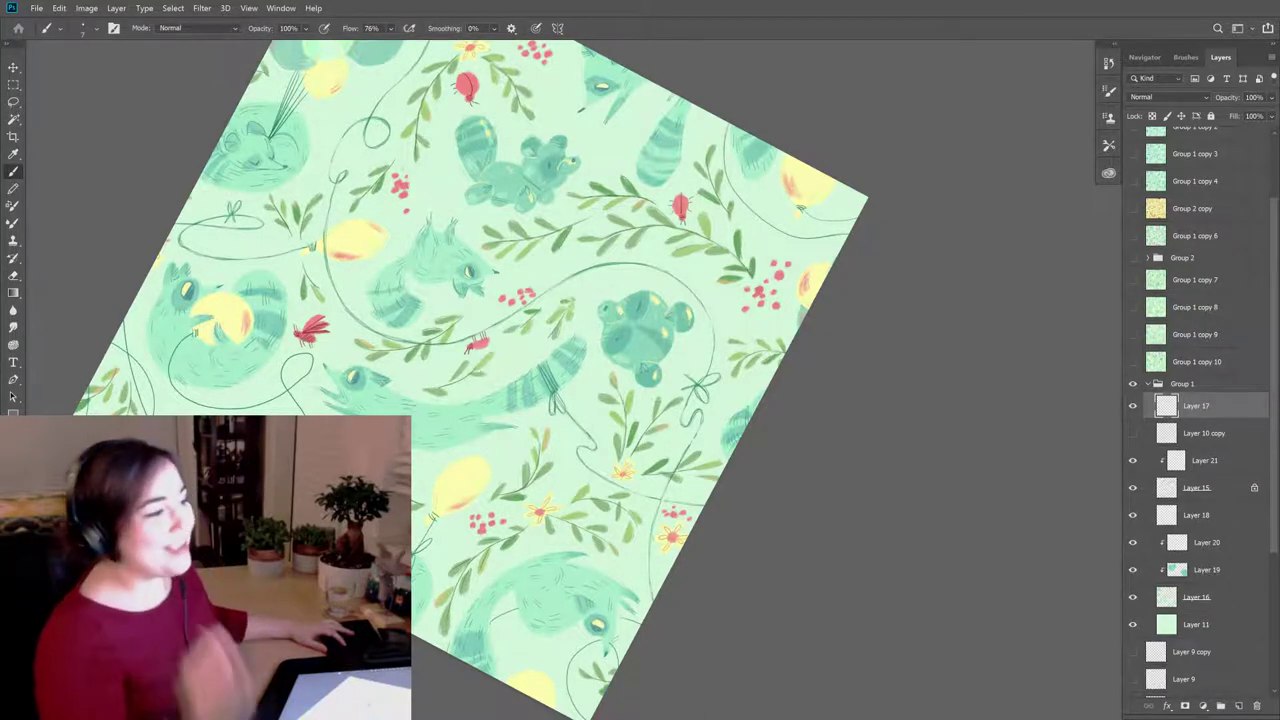
Step: Erase the string's small bend beside the yellow flower and repaint it as a smoother curve
drag(500, 380, 760, 395)
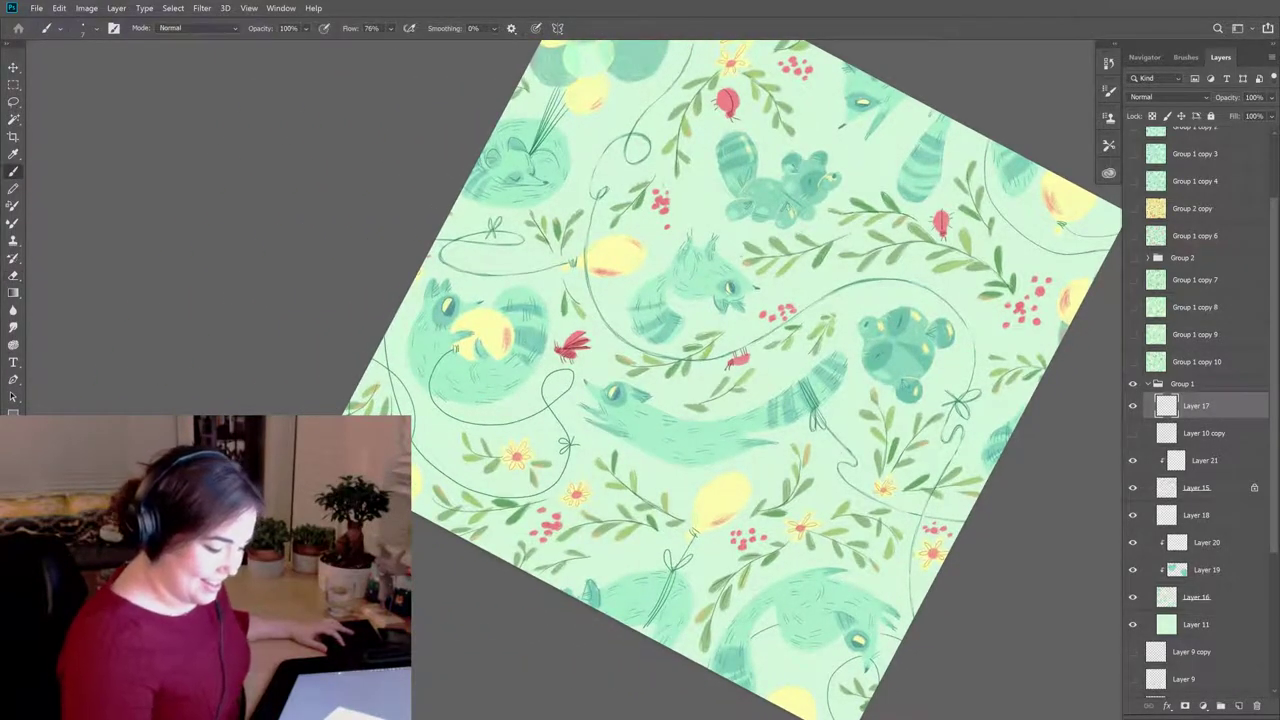
key(e)
key(b)
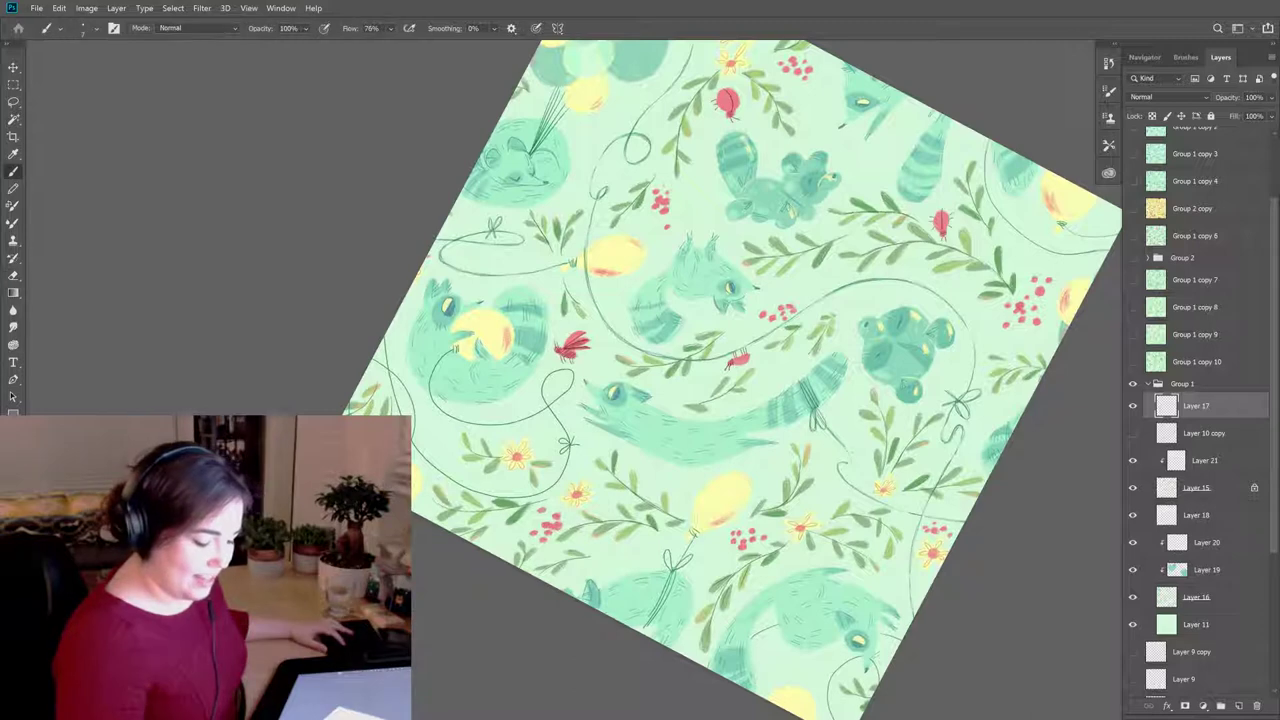
key(e)
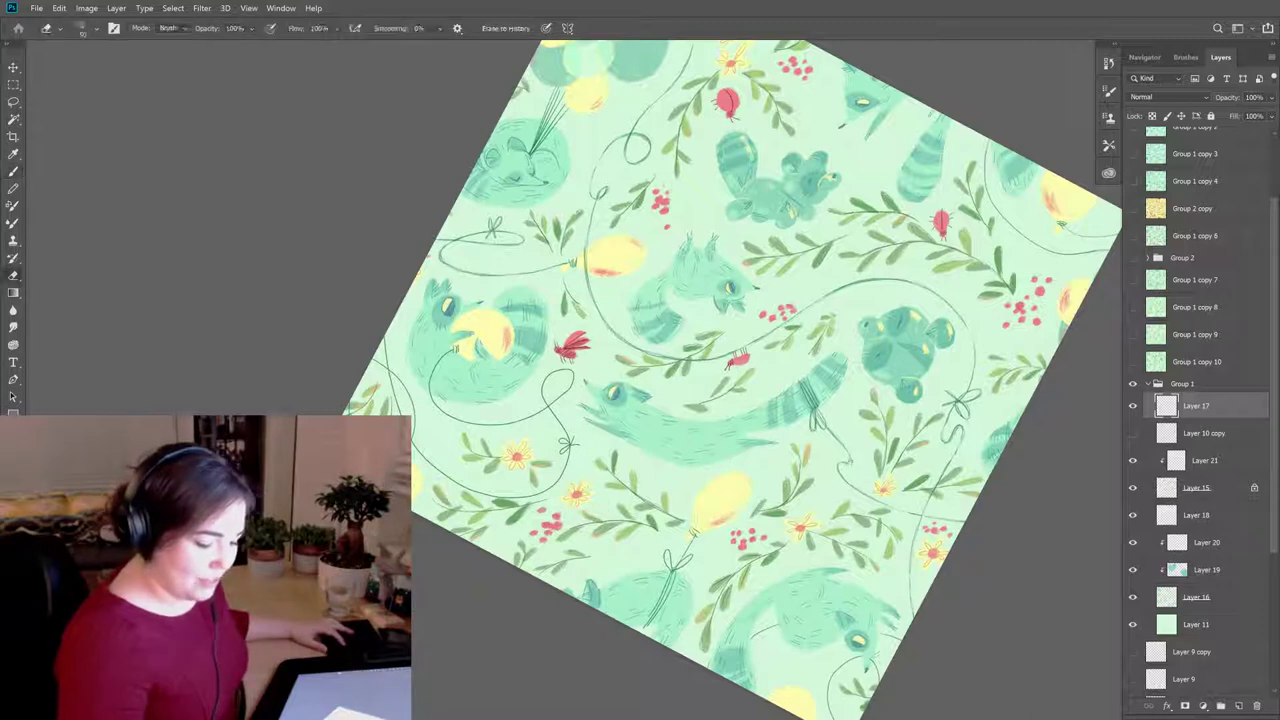
key(b)
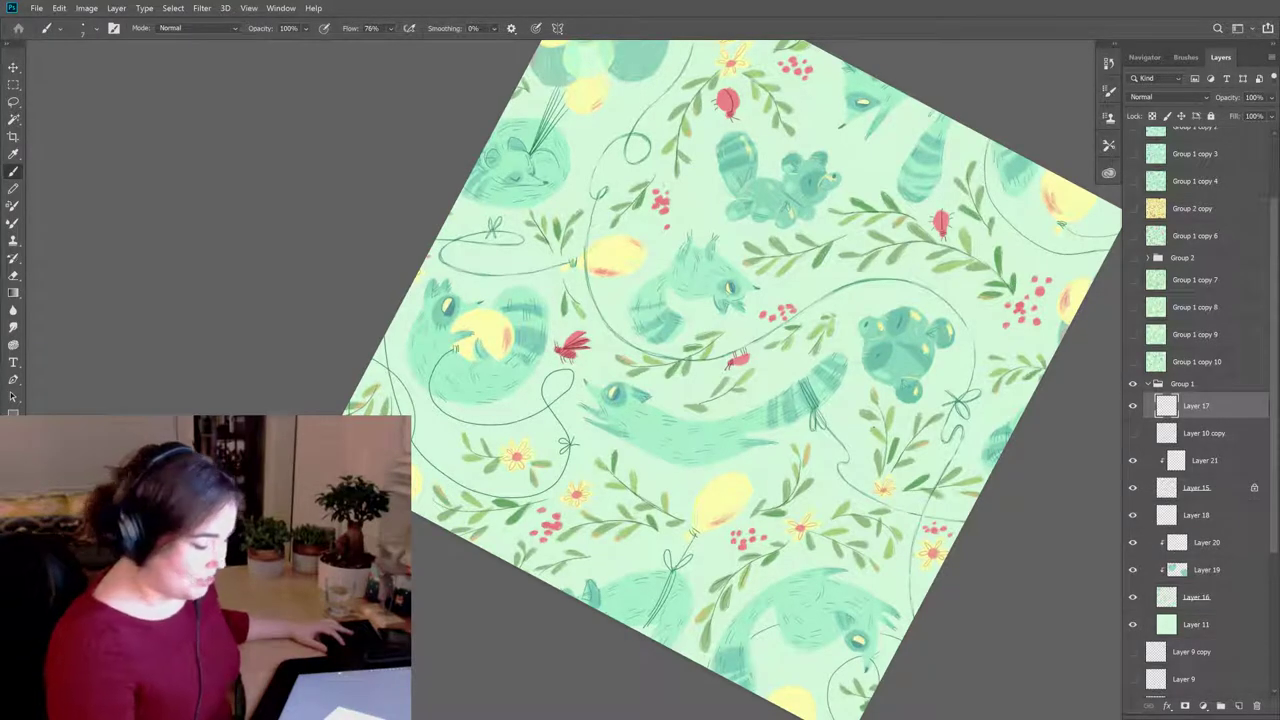
Step: Erase the string loop below the red winged bug and paint a new loop in its place
key(e)
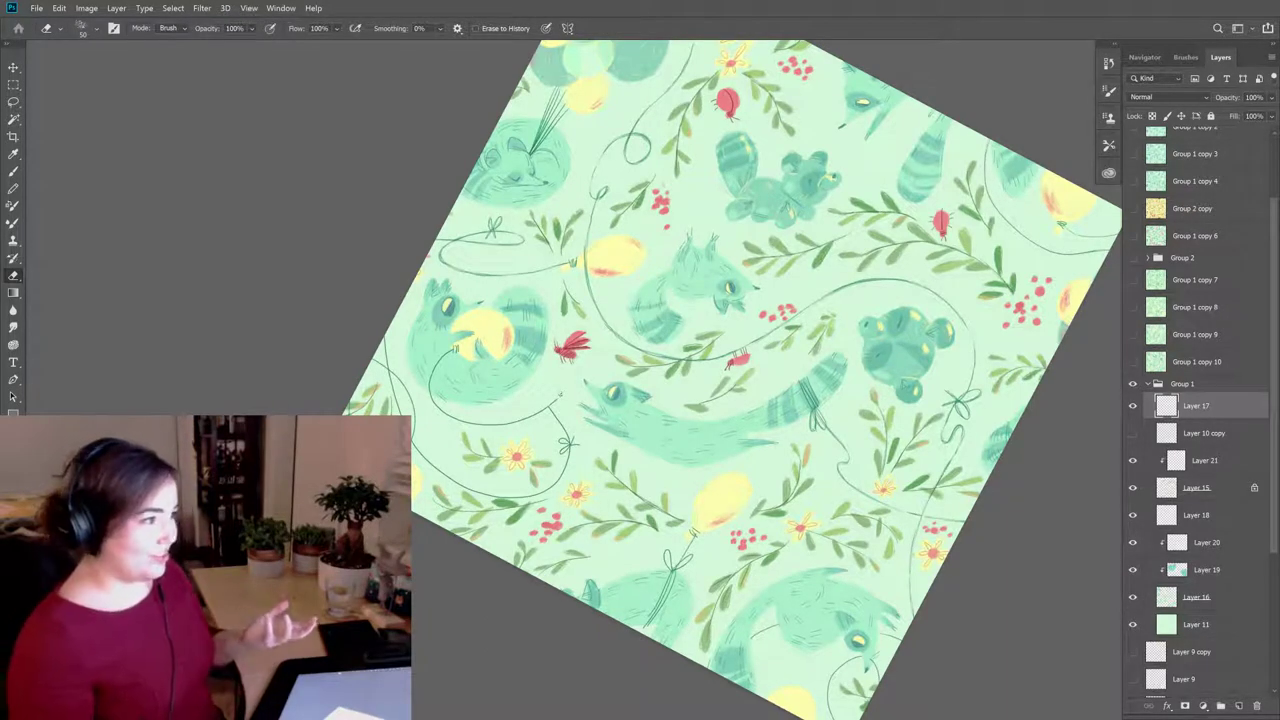
key(b)
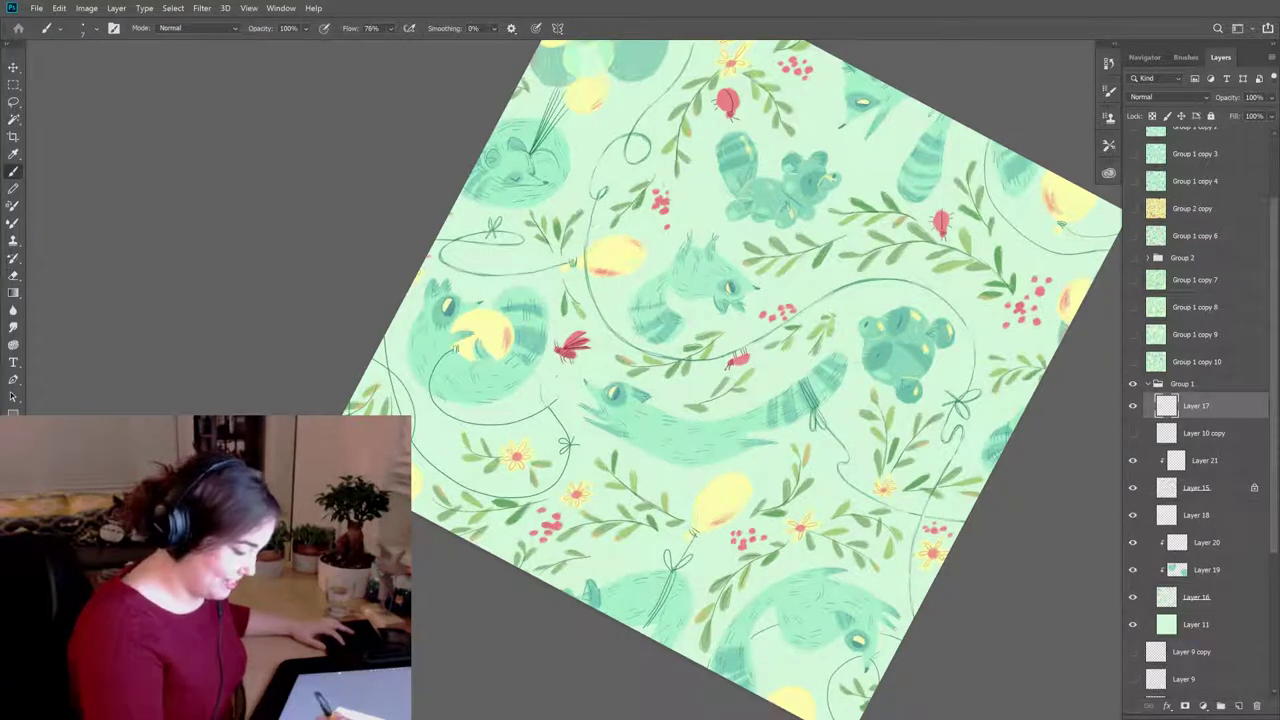
mouse_move(544, 406)
mouse_down()
mouse_move(548, 376)
mouse_move(566, 388)
mouse_up()
key(e)
key(b)
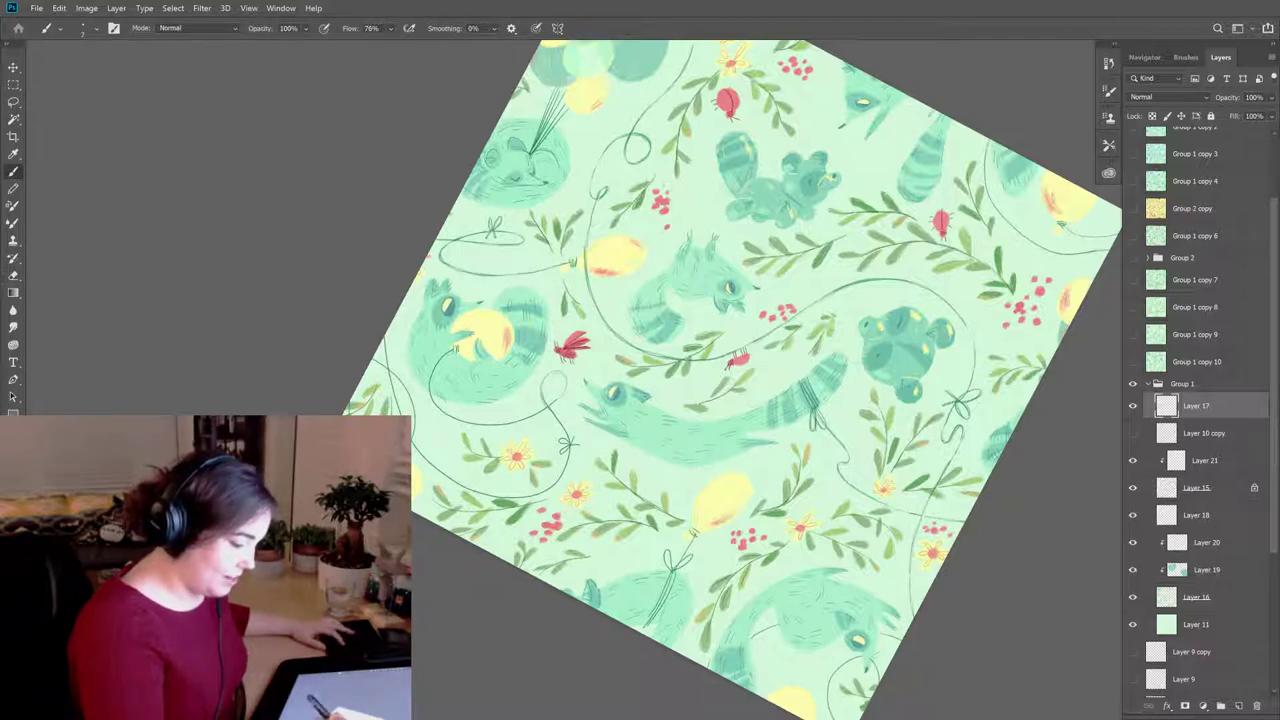
Step: Trim the side and crossing of the new string loop below the red winged bug
key(e)
key(b)
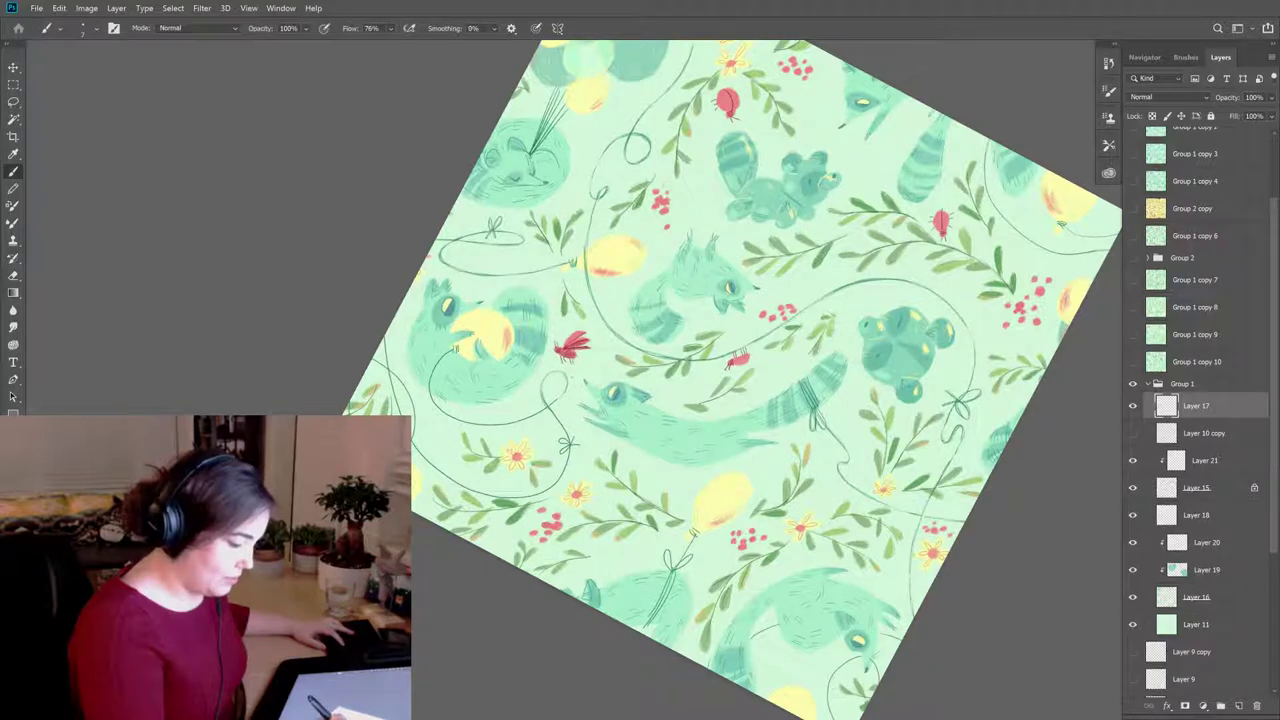
key(e)
key(b)
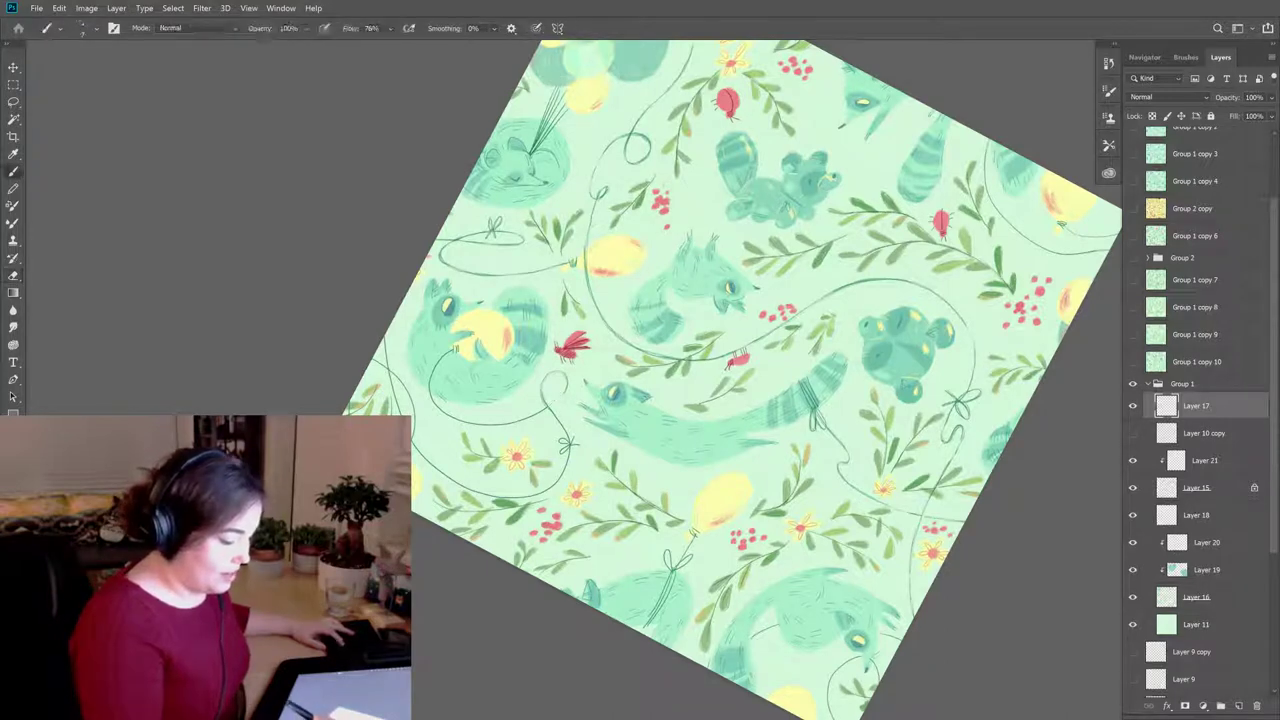
key(e)
key(b)
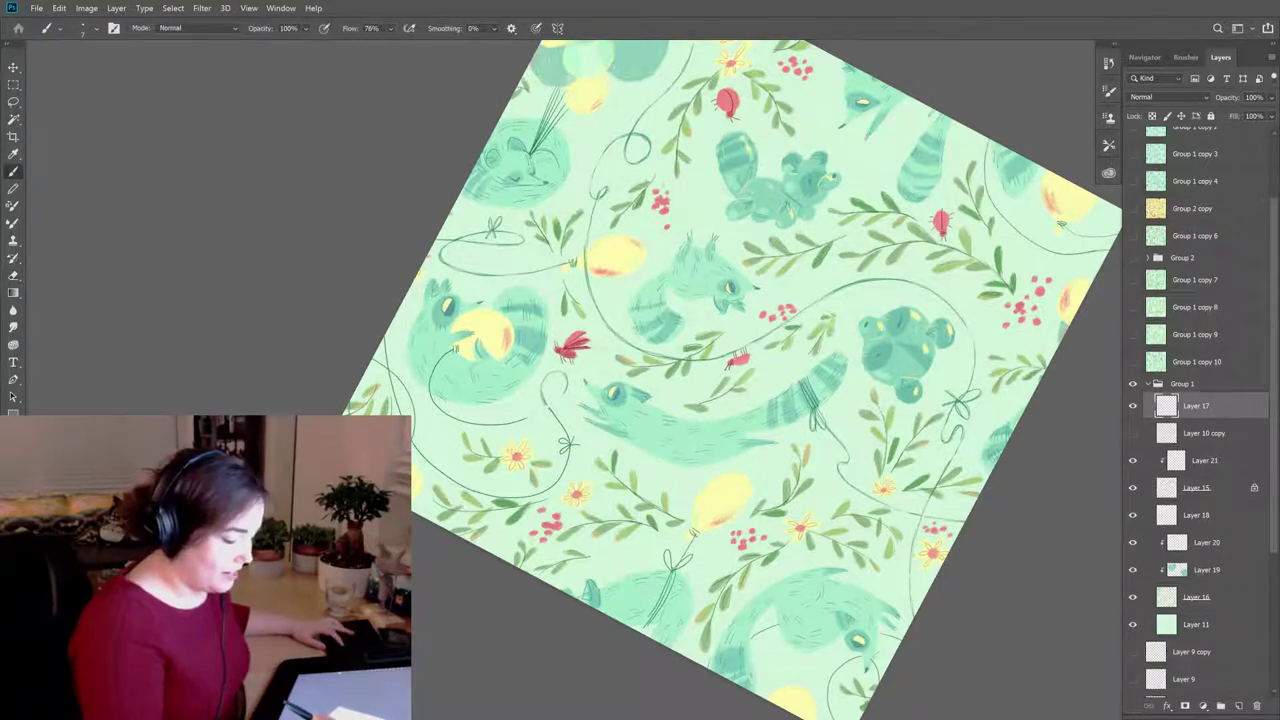
Step: Repaint the missing side of the loop below the red winged bug and clean up its crossing
mouse_move(537, 394)
mouse_down()
mouse_move(561, 413)
mouse_move(570, 398)
mouse_up()
key(e)
key(b)
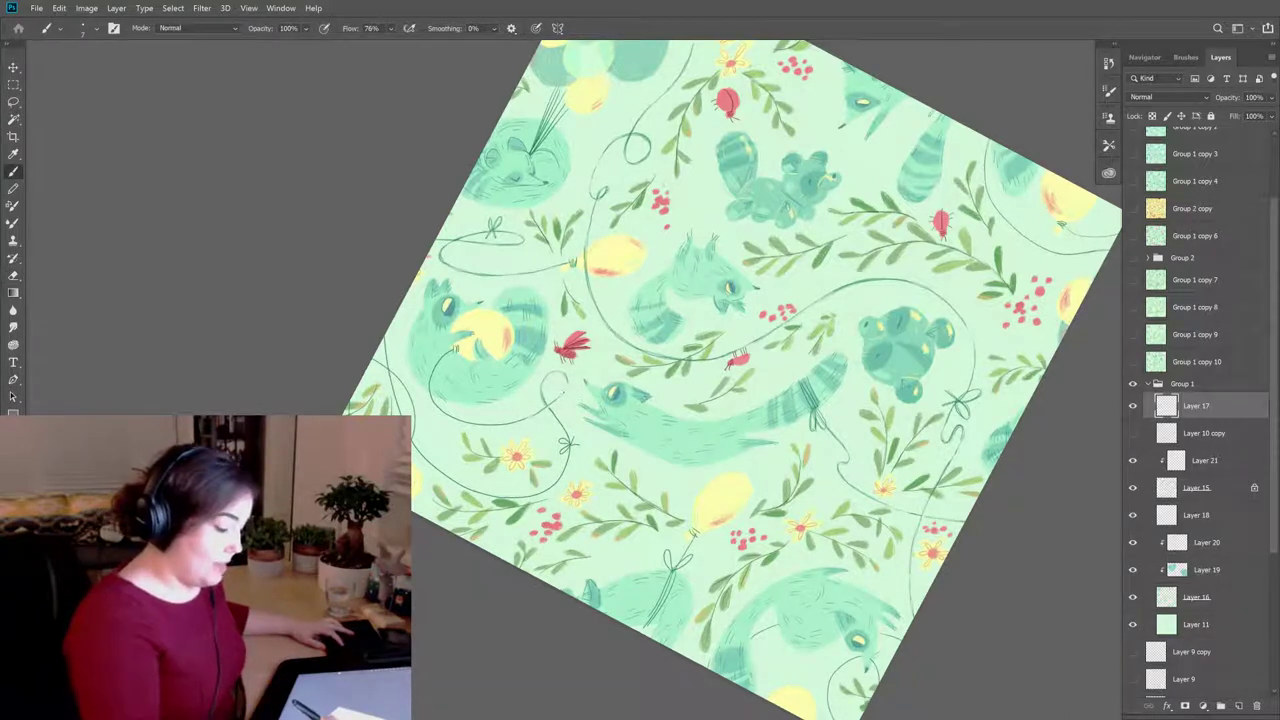
key(e)
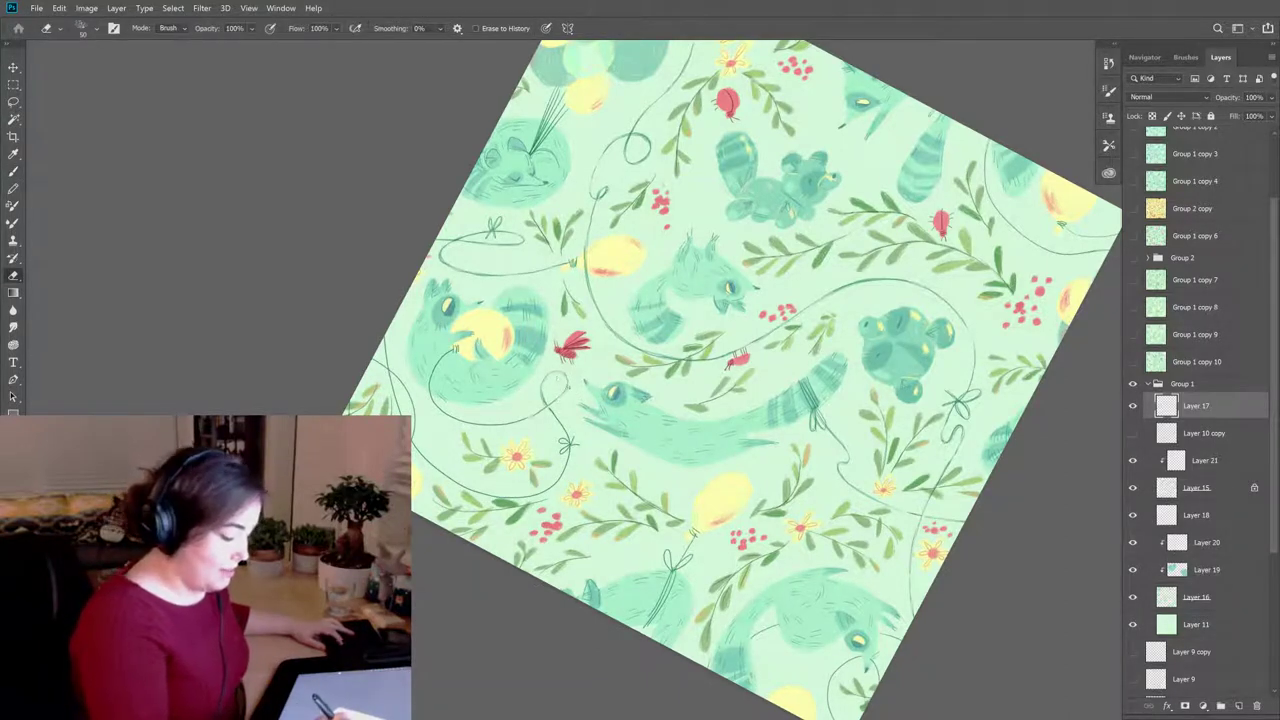
key(b)
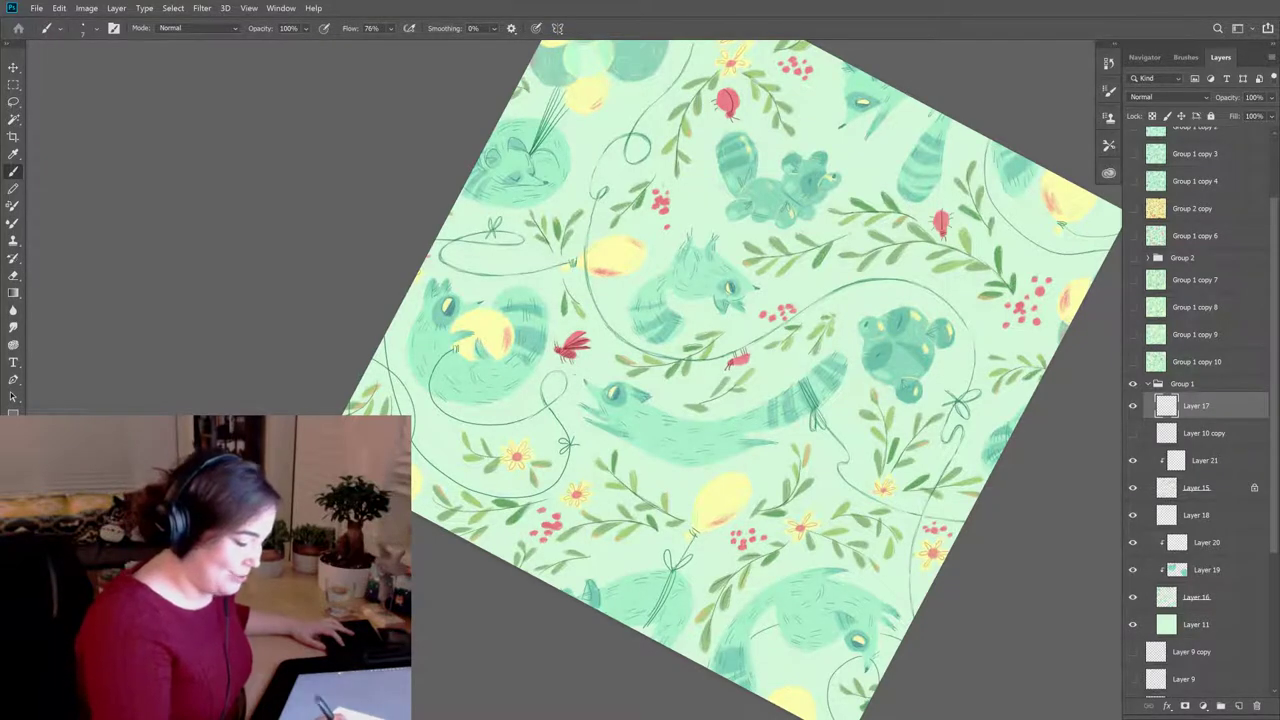
key(e)
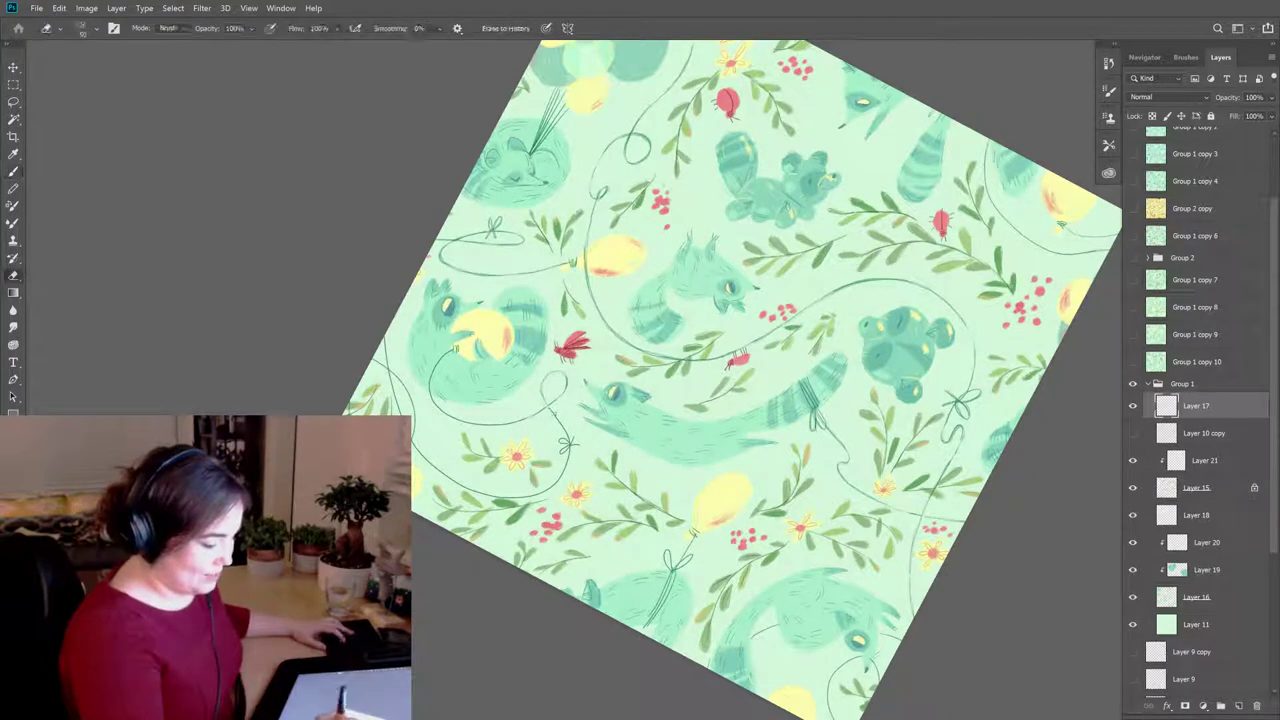
key(b)
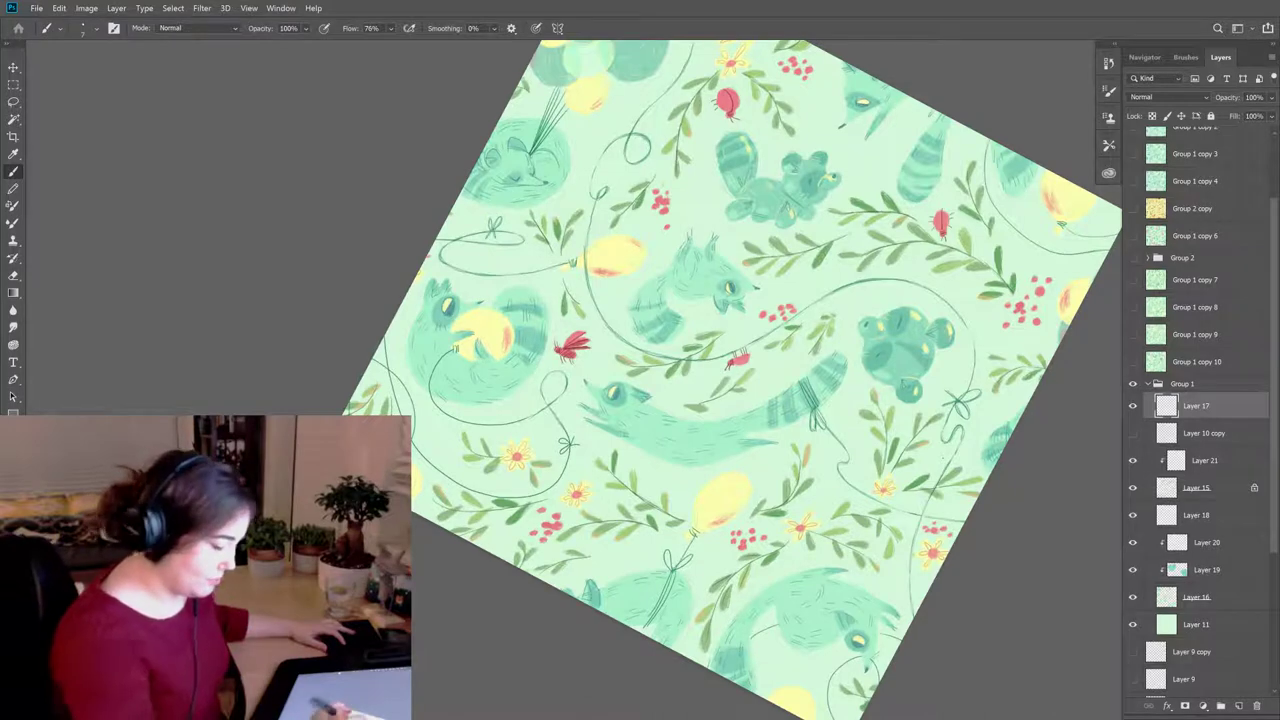
Step: Erase and repaint the string running under the curled, balloon-hugging raccoon toward the loop
key(e)
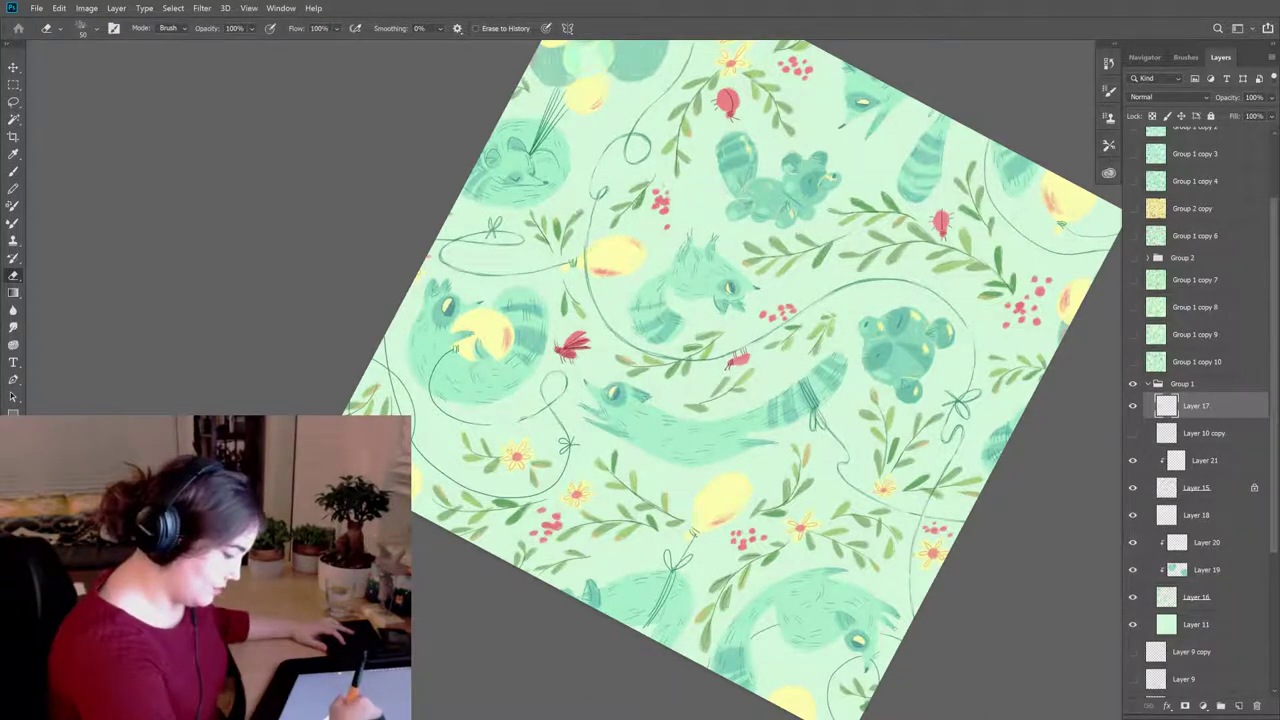
key(b)
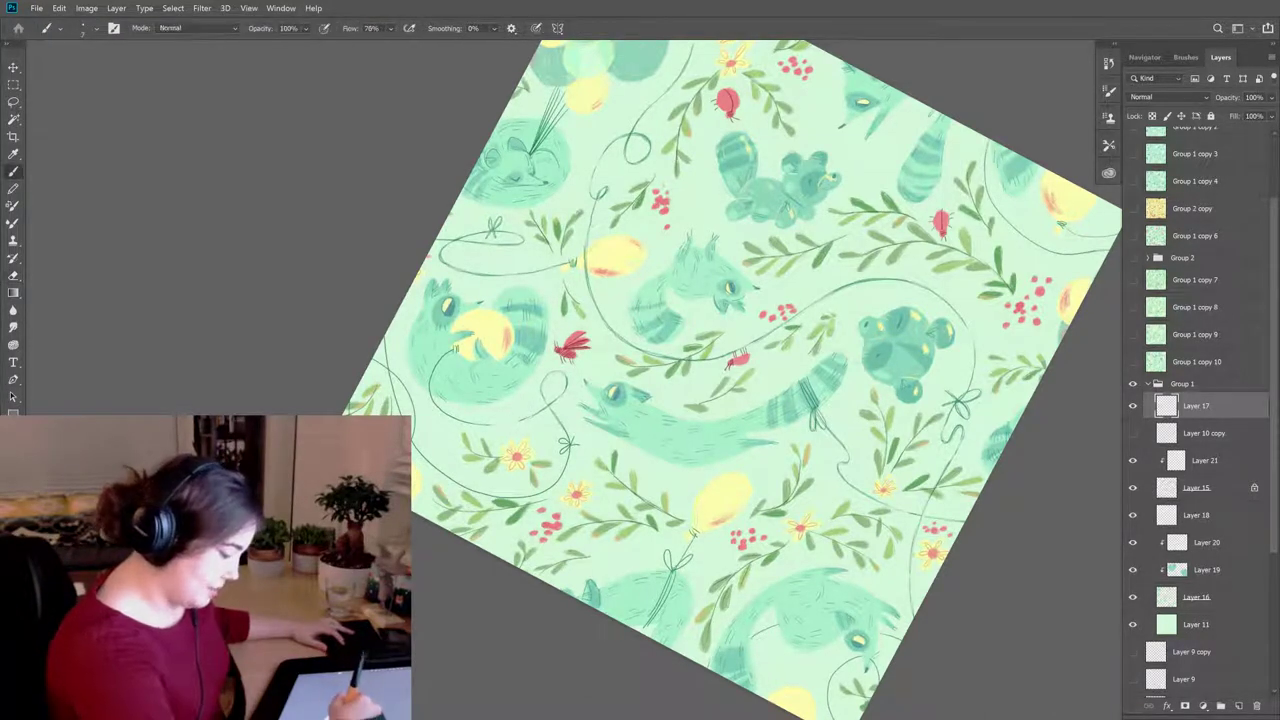
key(e)
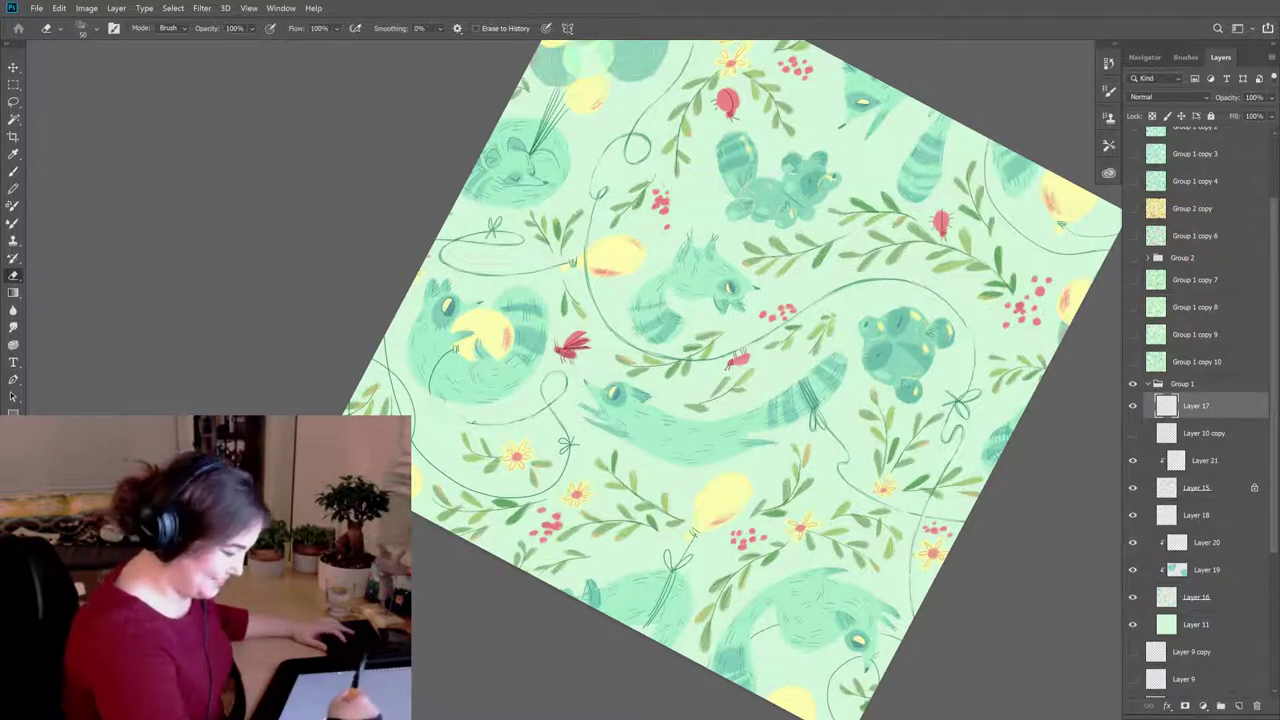
key(b)
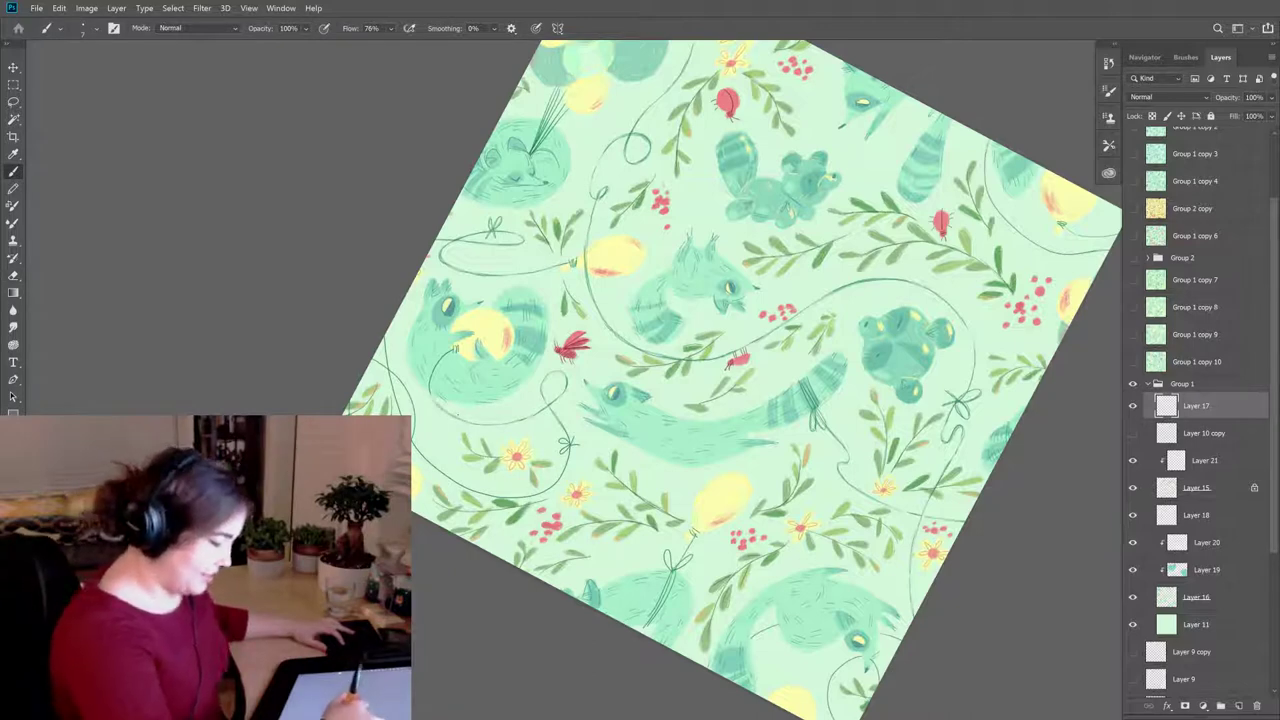
Step: Erase and repaint the string where it curves along the lower body of the curled, balloon-hugging raccoon
key(e)
key(b)
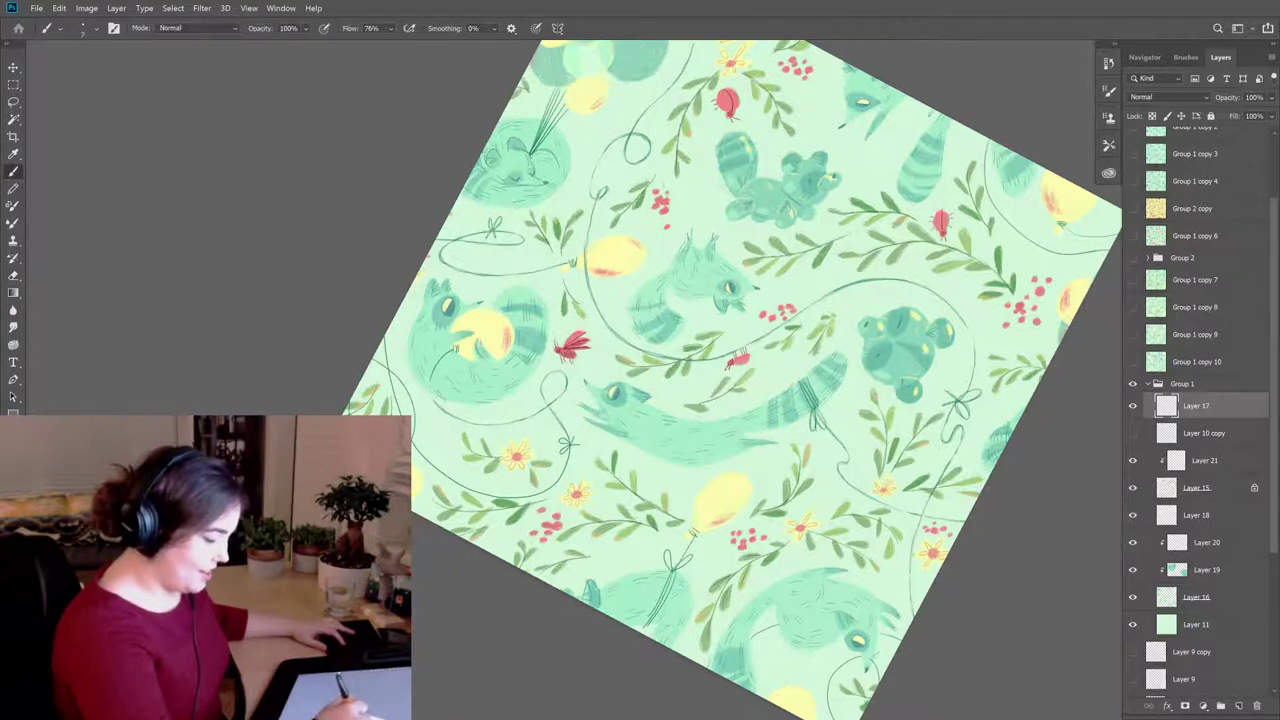
key(e)
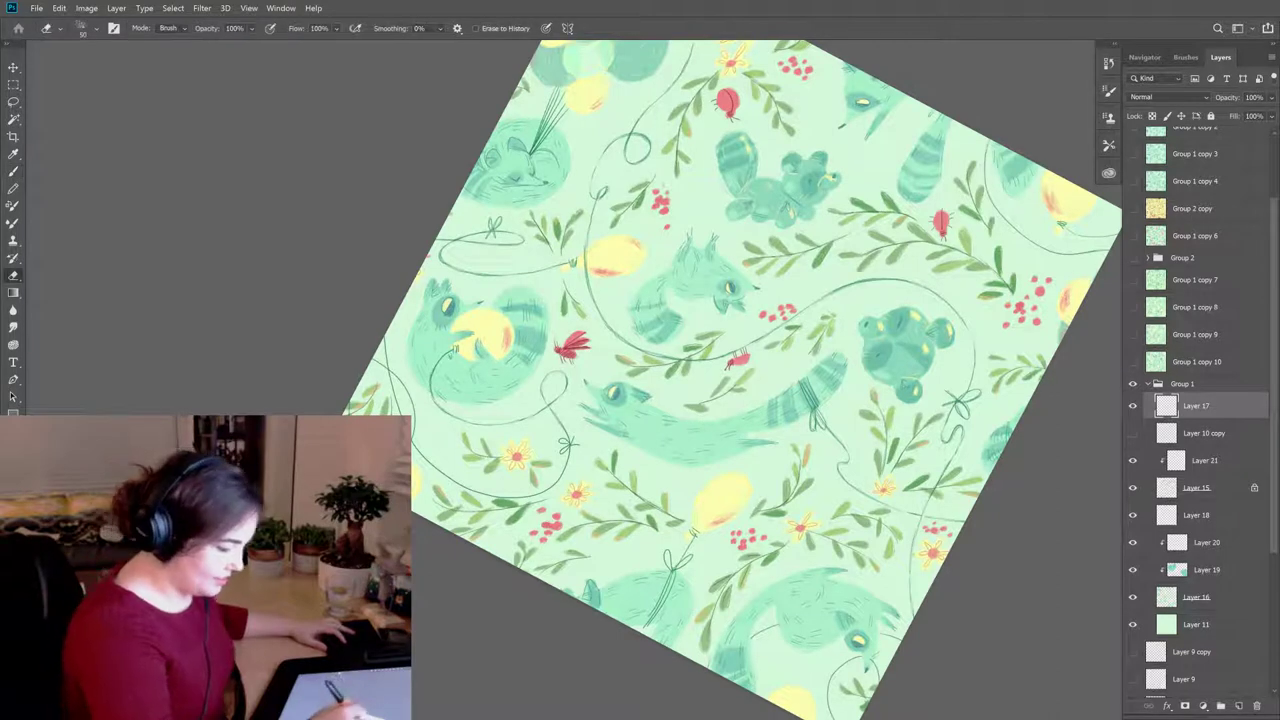
key(b)
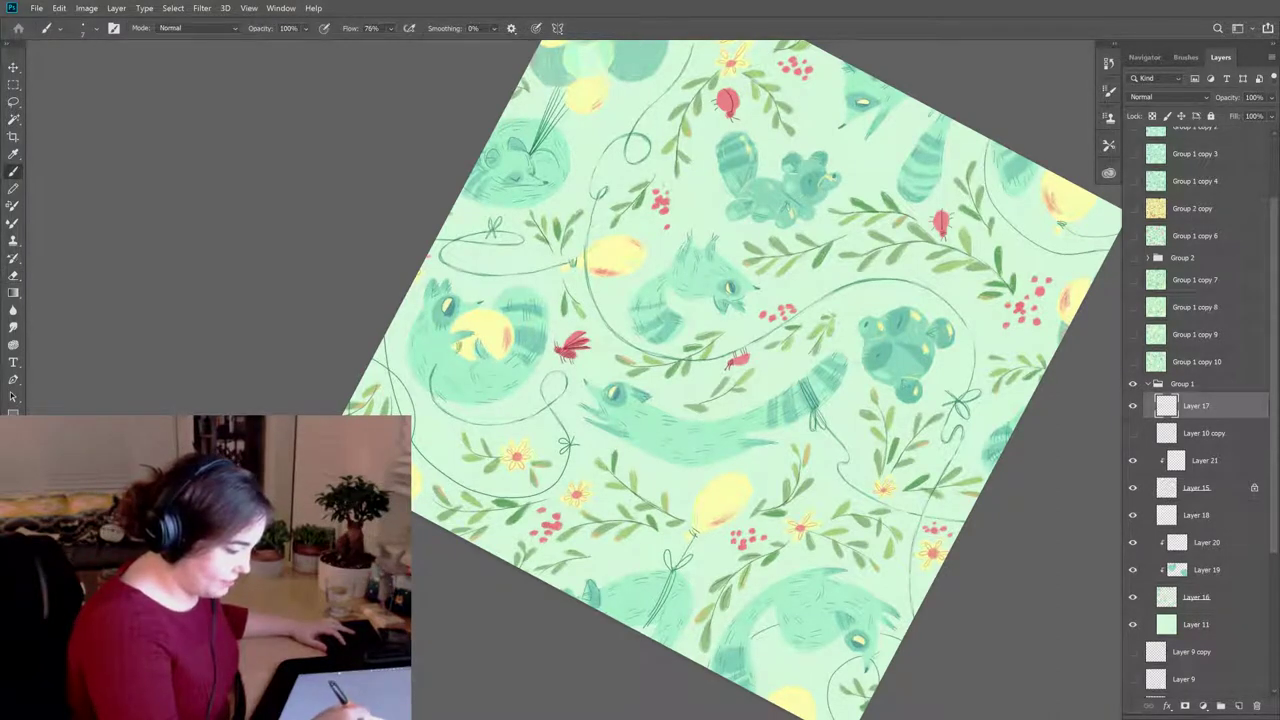
key(e)
key(b)
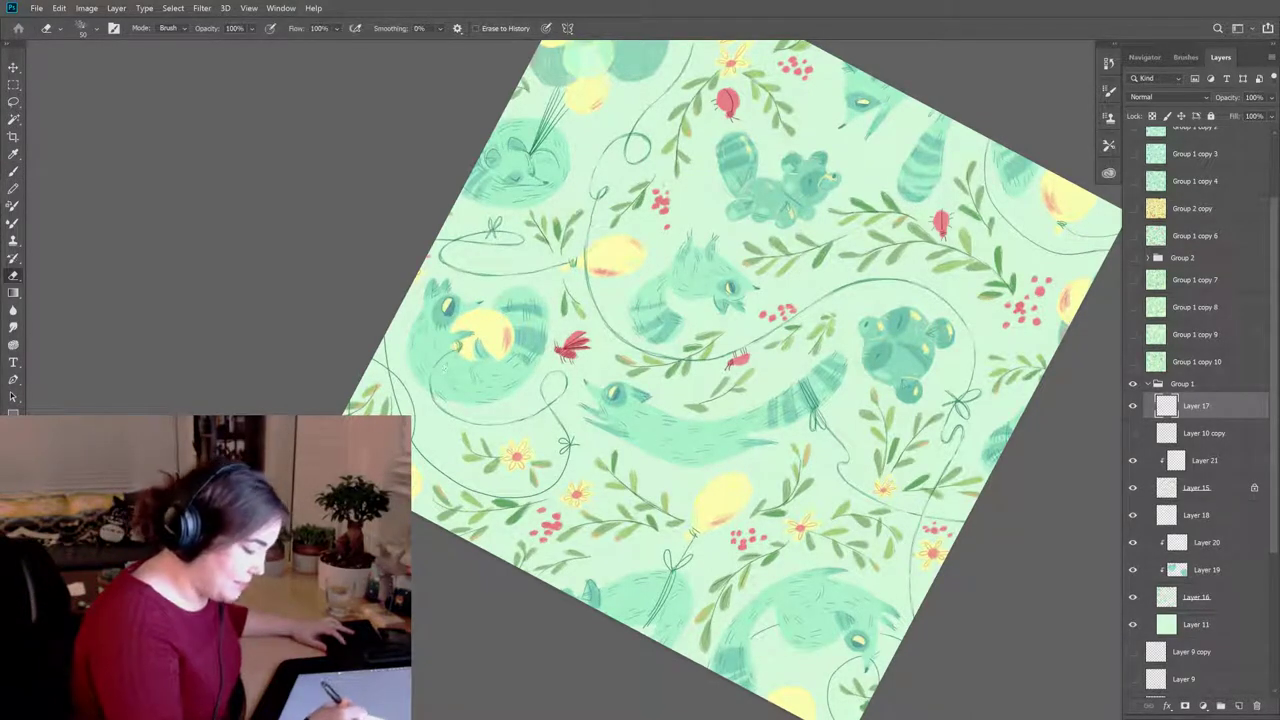
Step: Repaint the string's upper curve from the hugged balloon's knot over the raccoon's body and trim its uneven edges
key(b)
key(e)
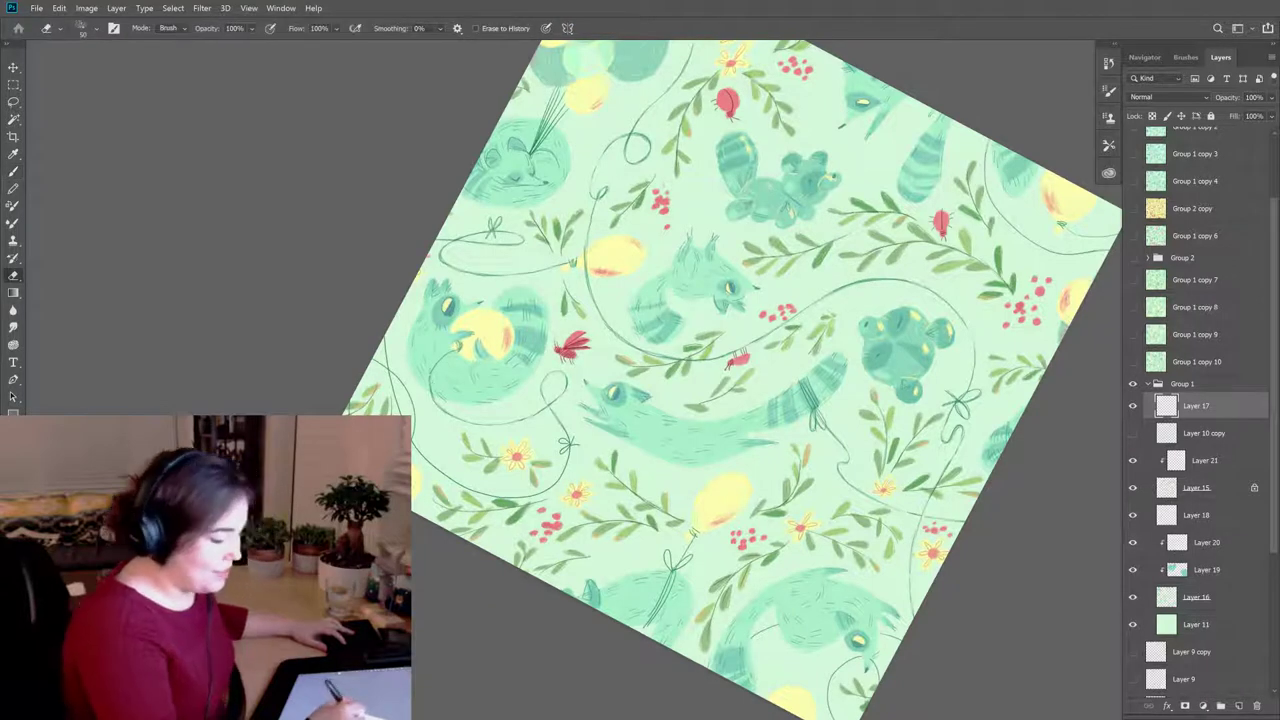
key(b)
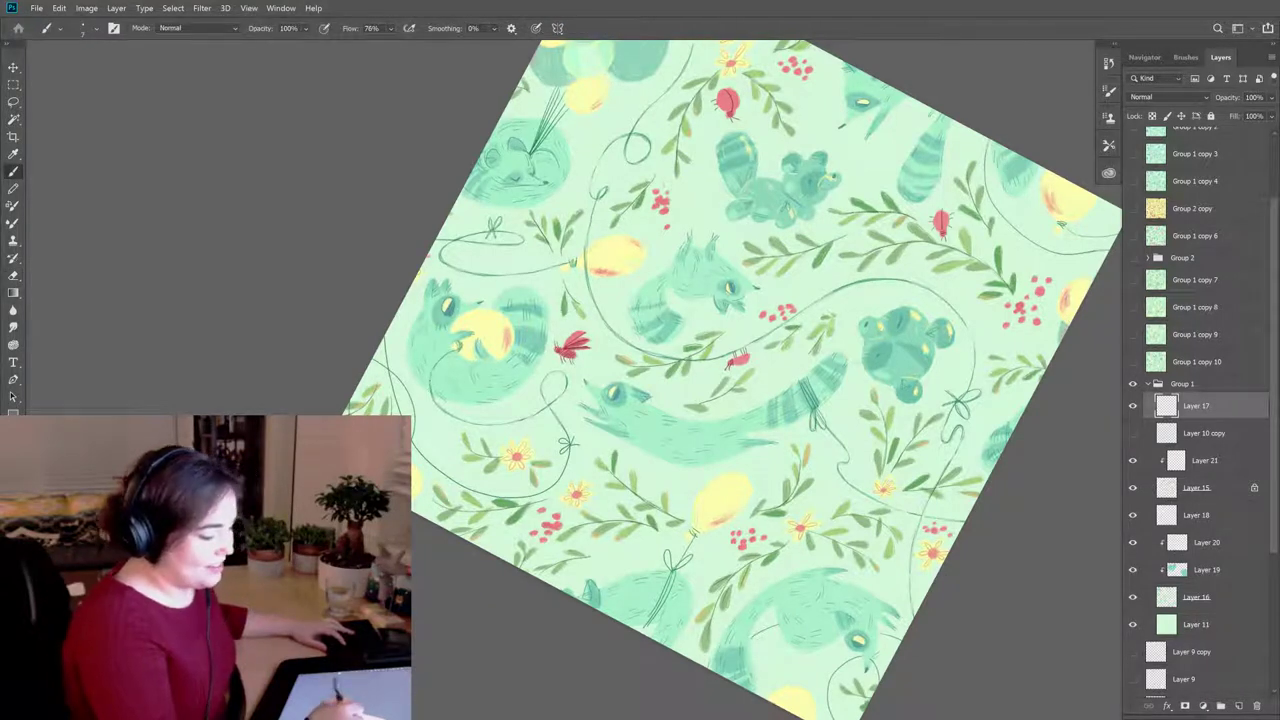
key(e)
key(b)
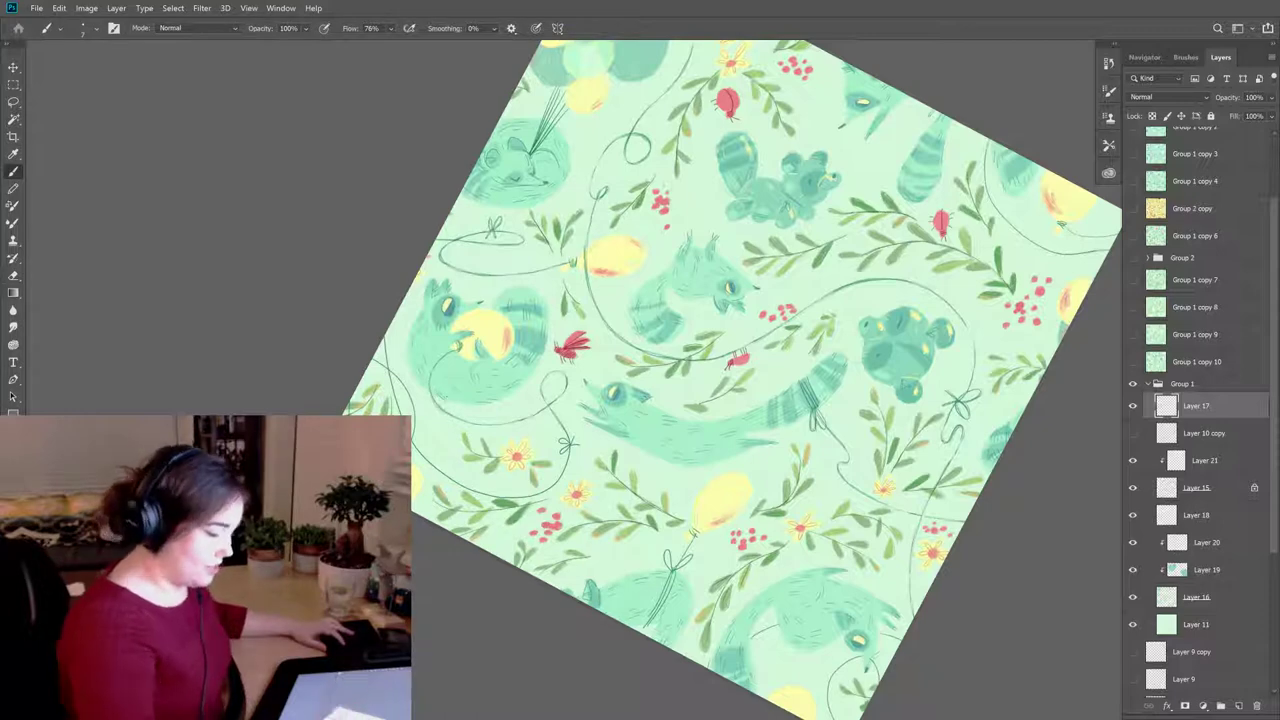
key(e)
key(b)
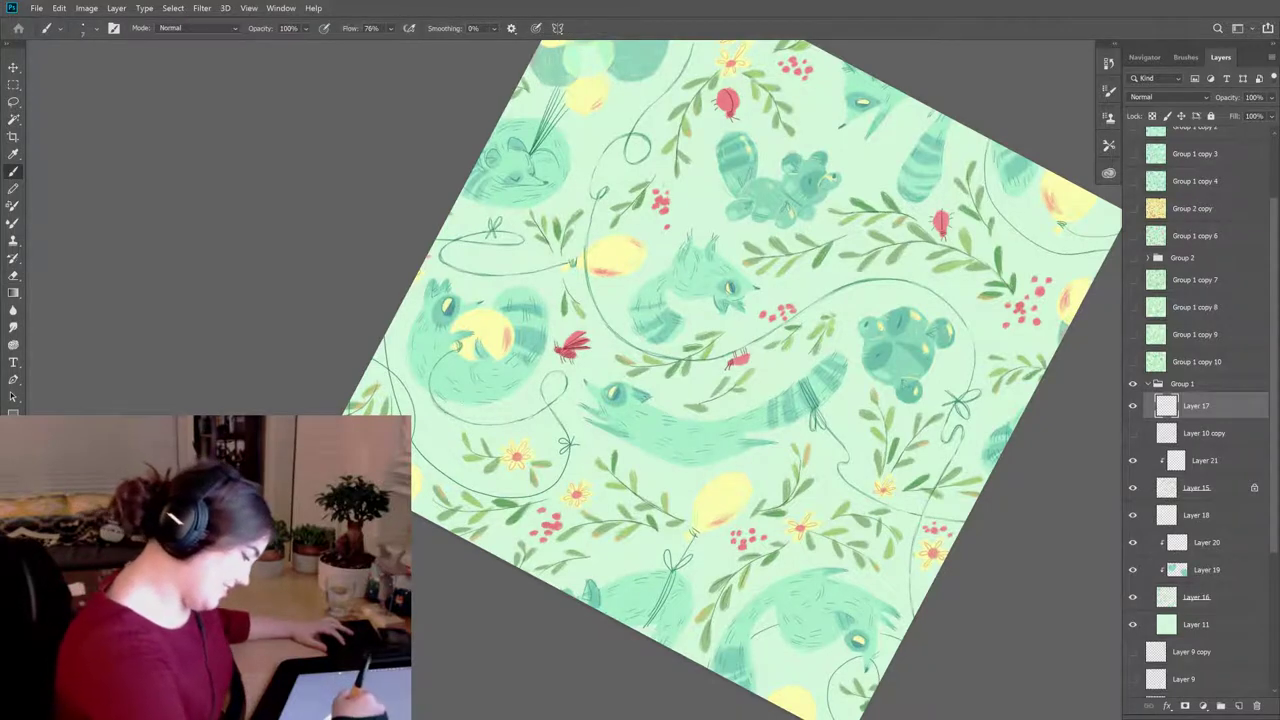
key(e)
key(b)
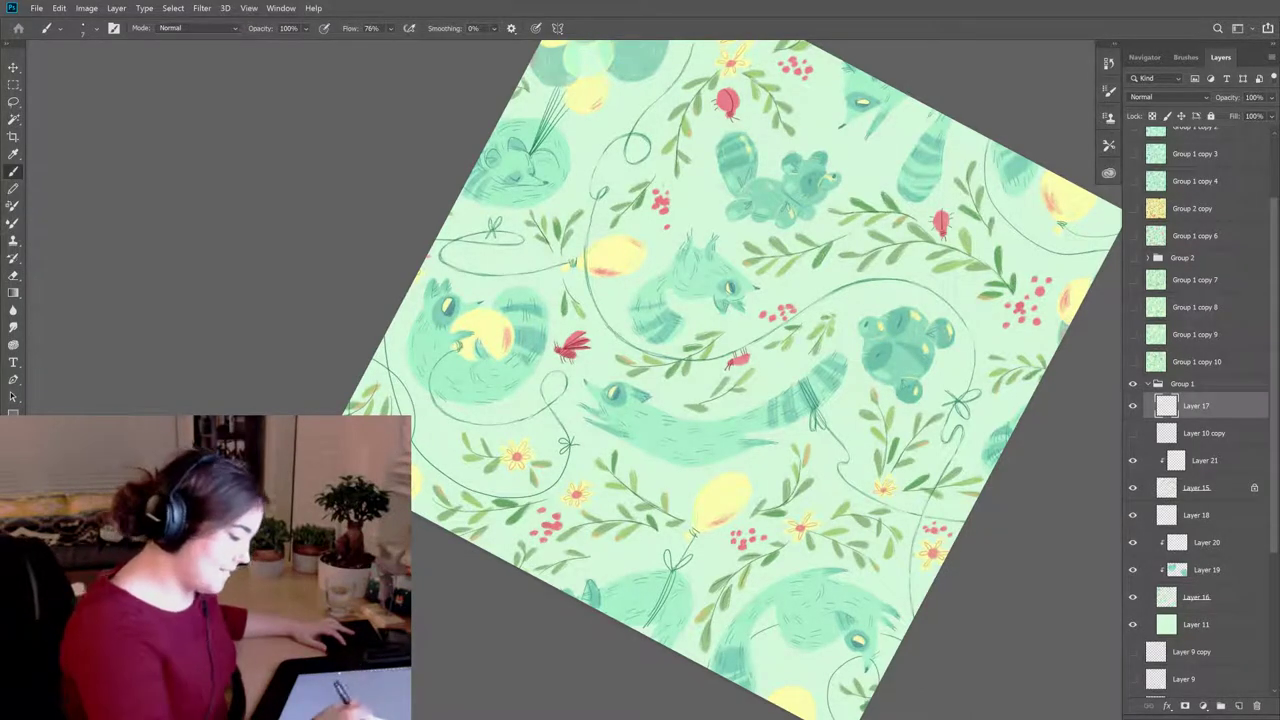
key(e)
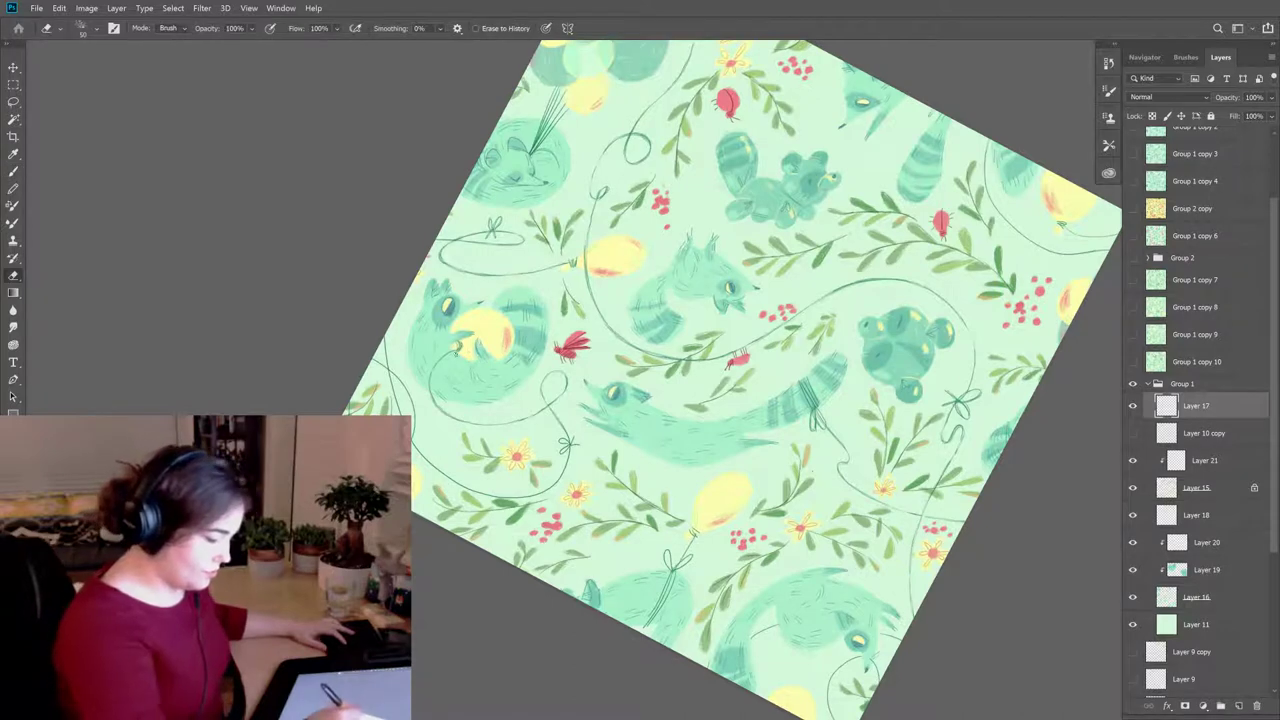
key(b)
Step: Erase and repaint sections of the long string sweeping from the tile edge beside the curled raccoon toward the yellow flowers
drag(842, 641, 830, 645)
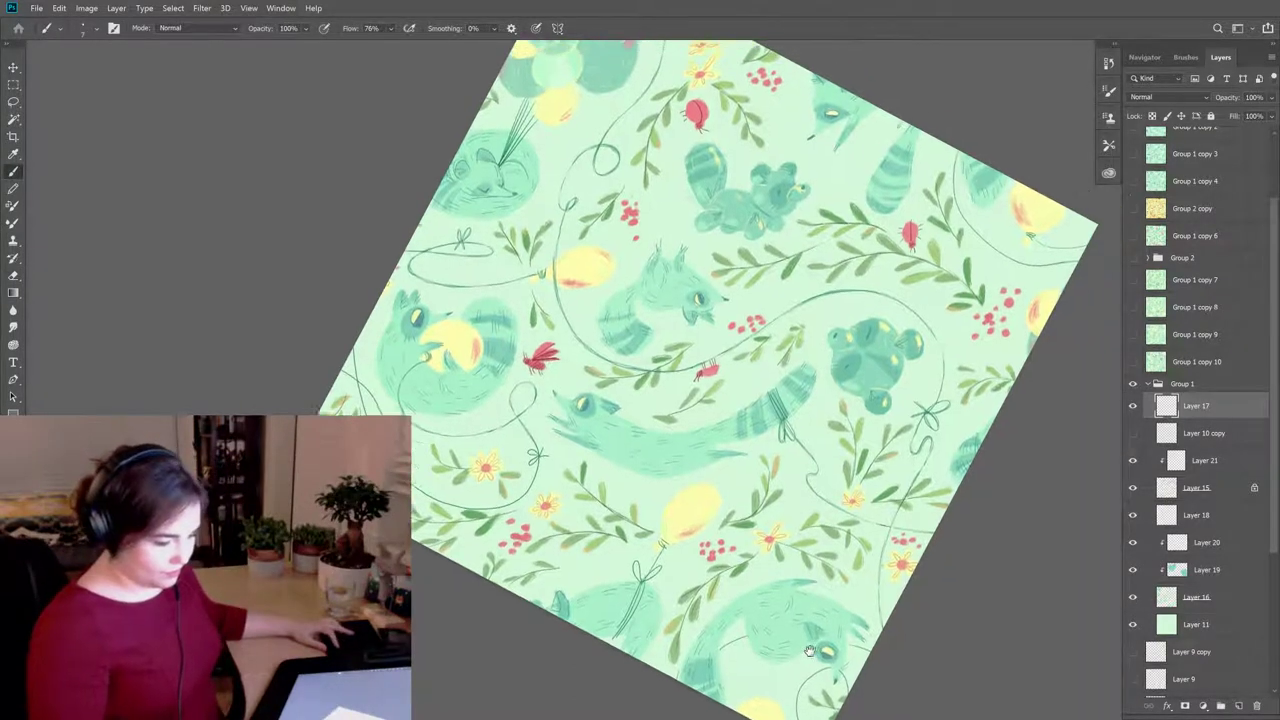
mouse_move(873, 549)
mouse_down()
mouse_move(753, 657)
mouse_move(913, 532)
mouse_up()
key(e)
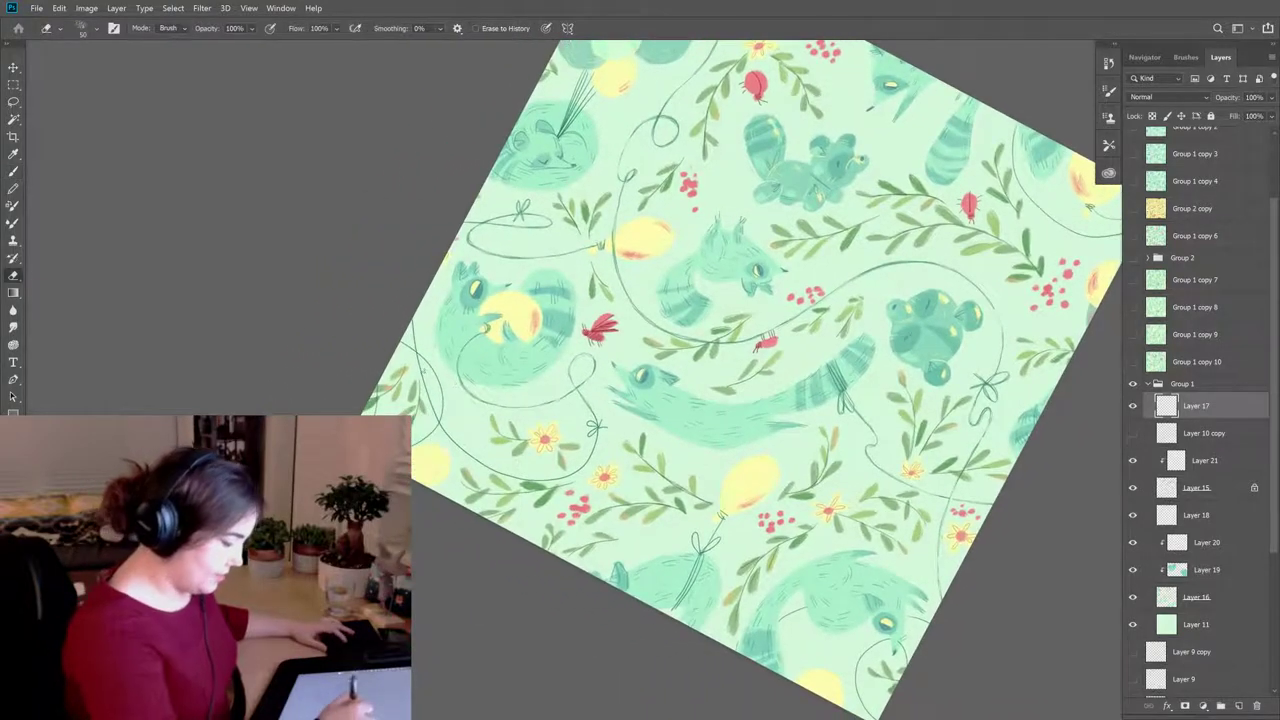
key(b)
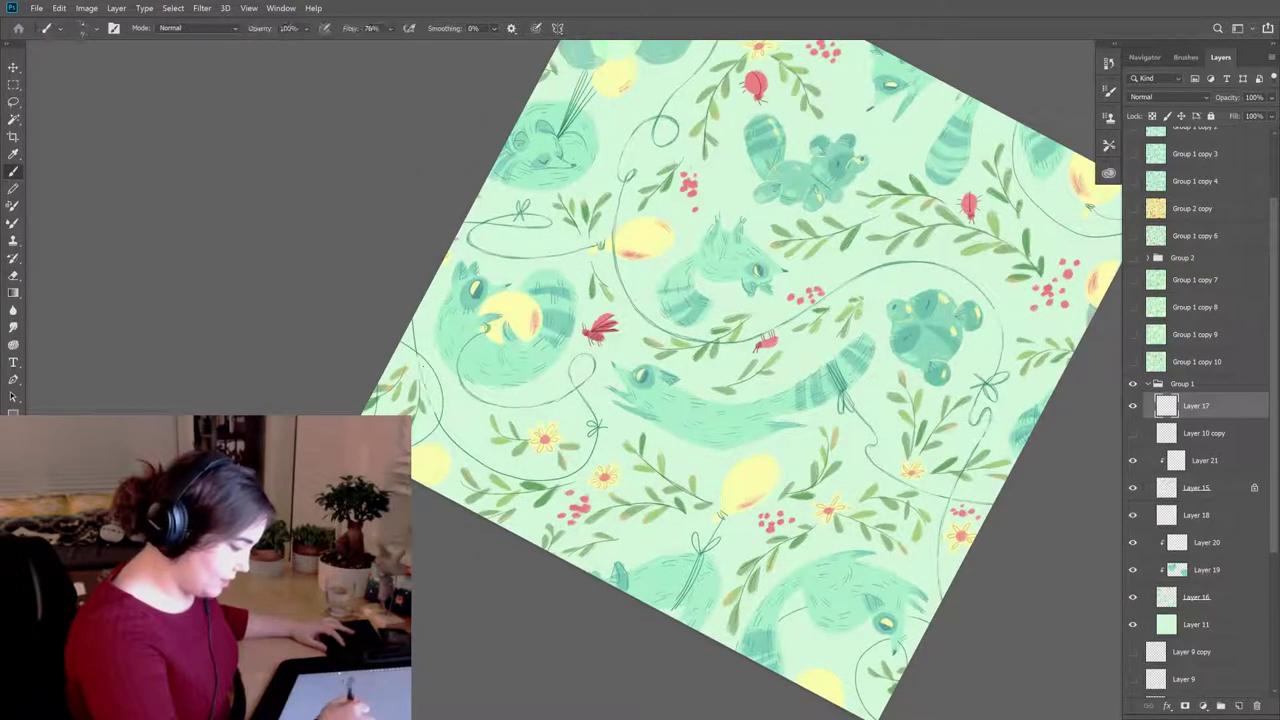
key(e)
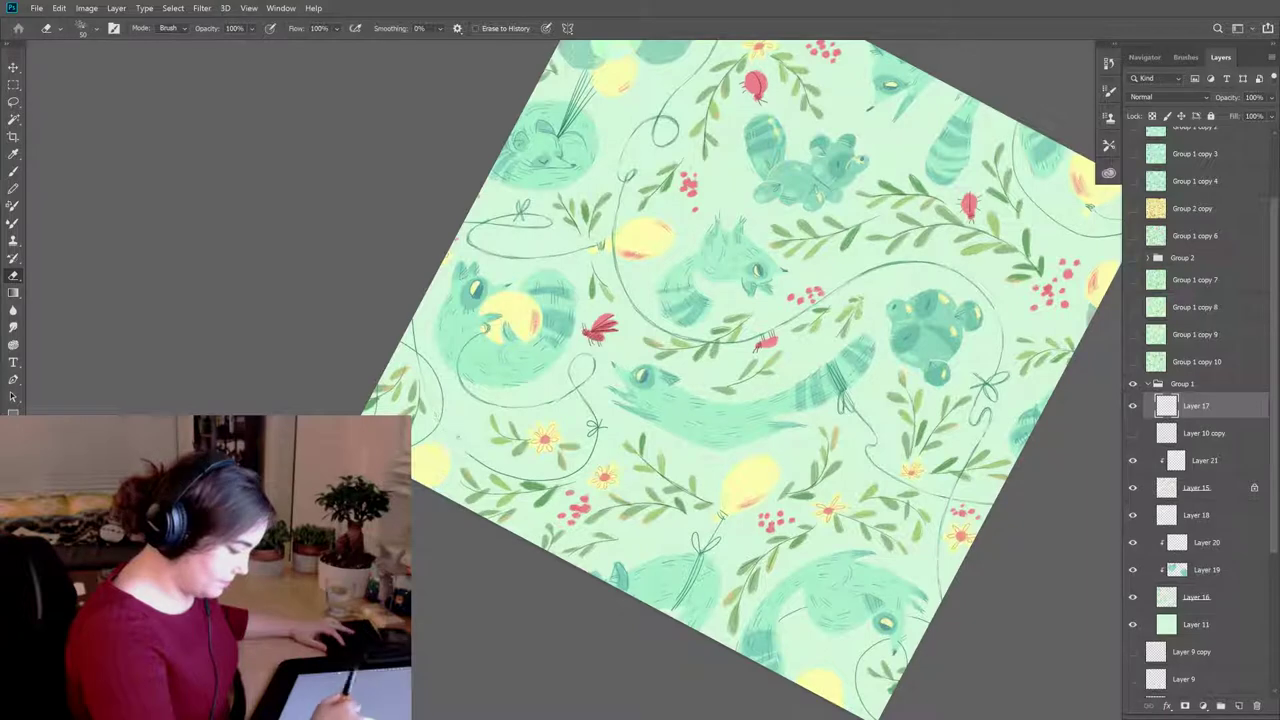
key(b)
key(e)
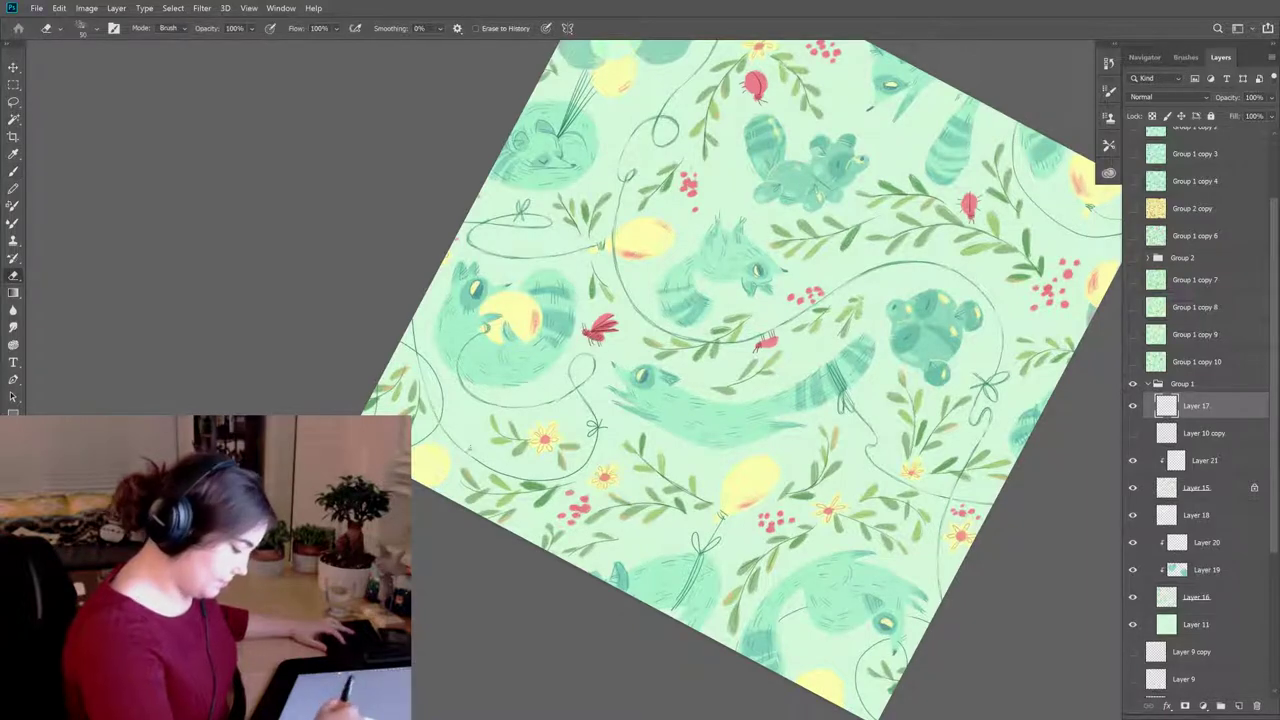
key(b)
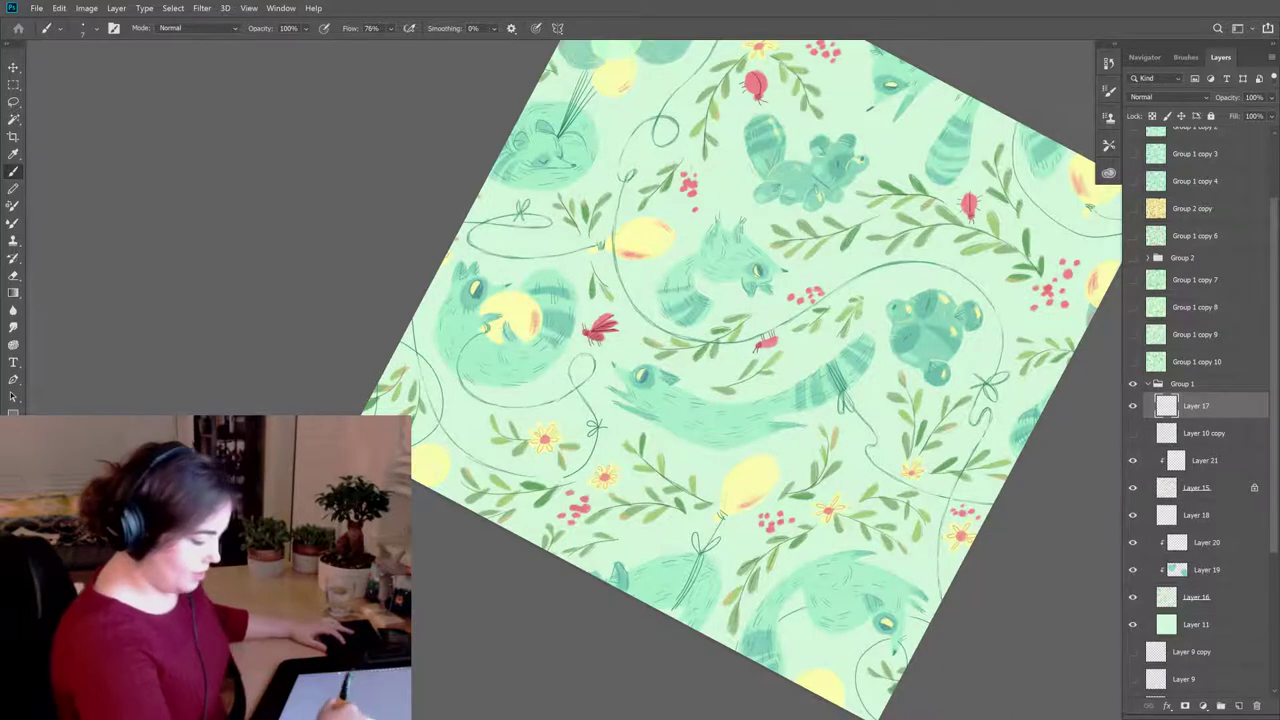
key(e)
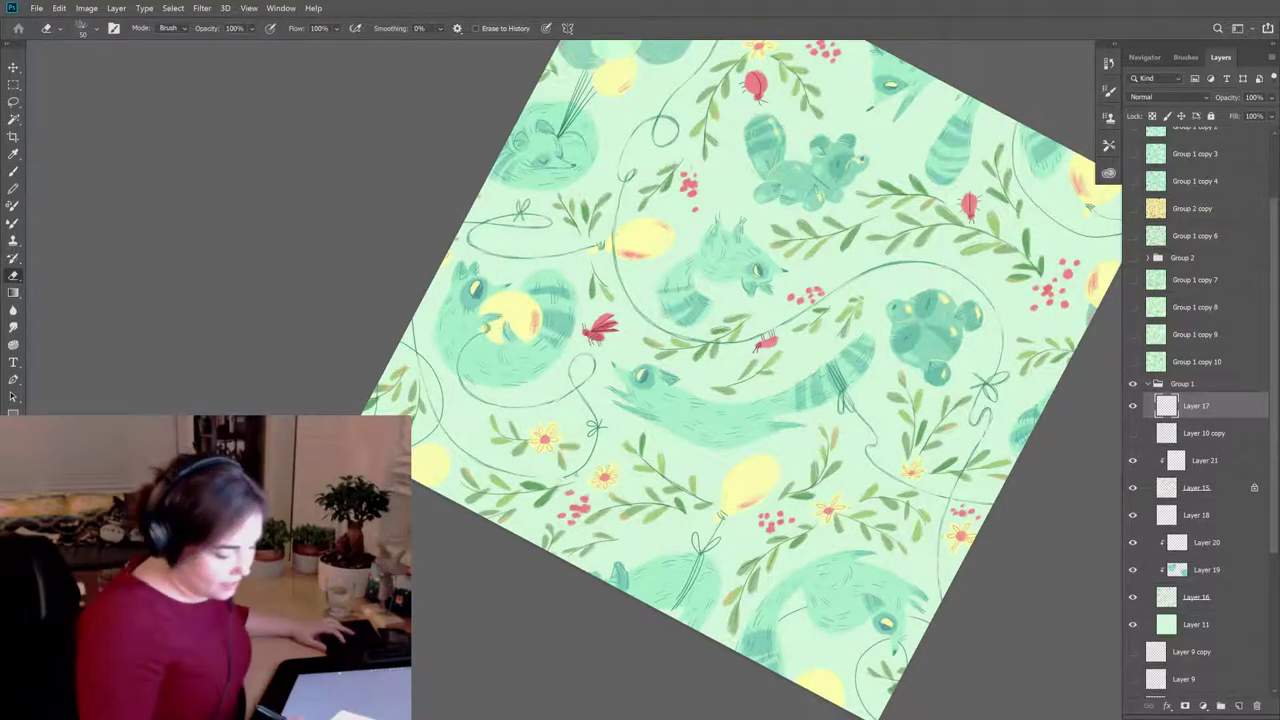
Step: Smooth the long string's curve around the yellow flowers up to its bow by erasing and repainting it
key(r)
drag(700, 250, 635, 273)
key(b)
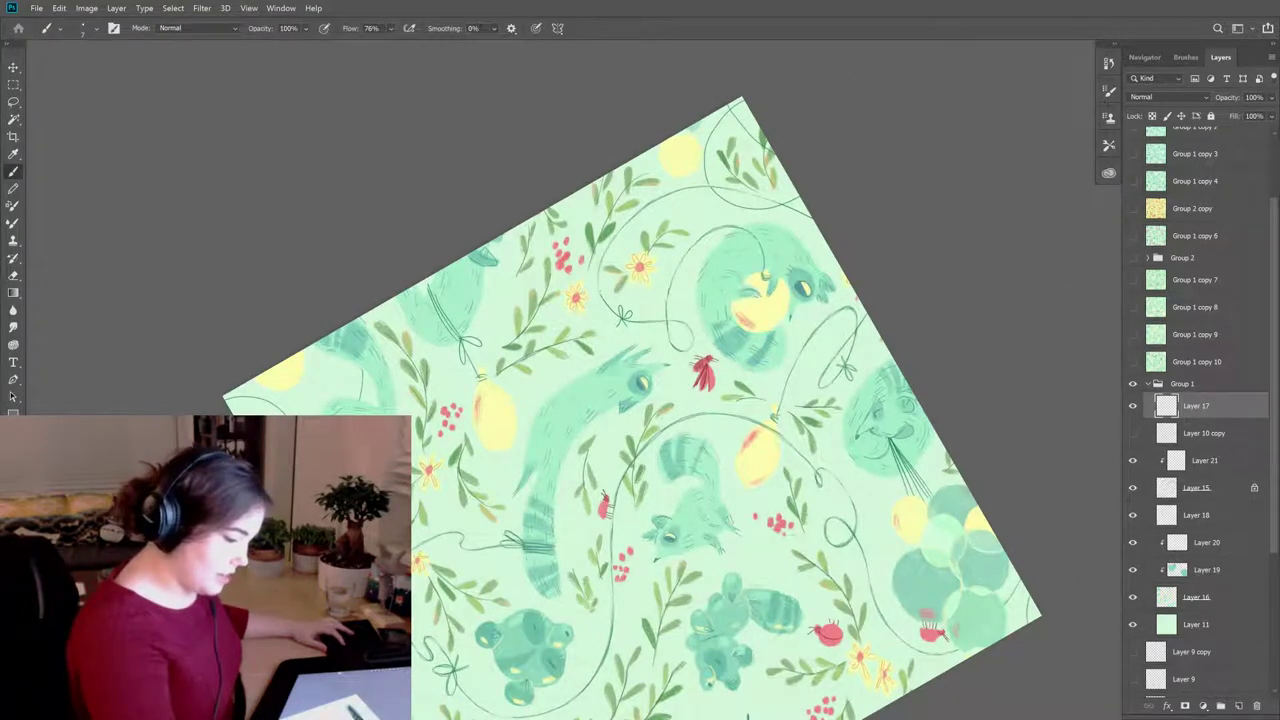
key(e)
key(b)
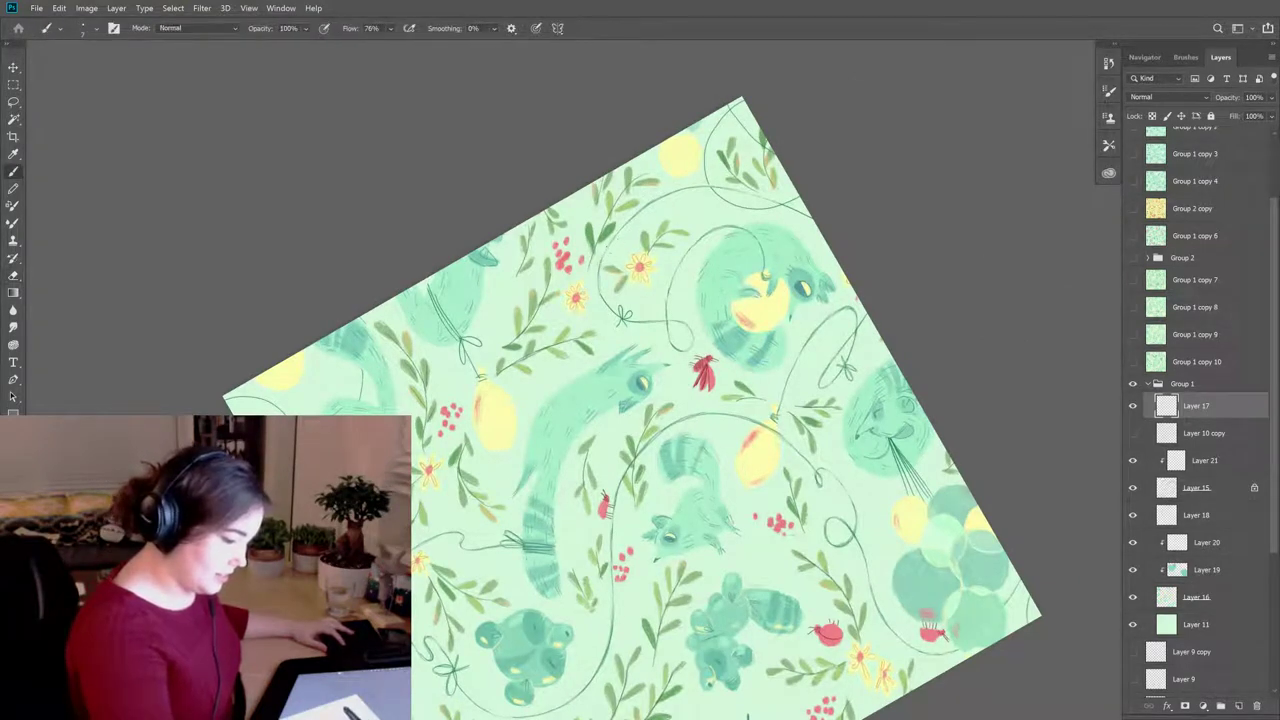
key(e)
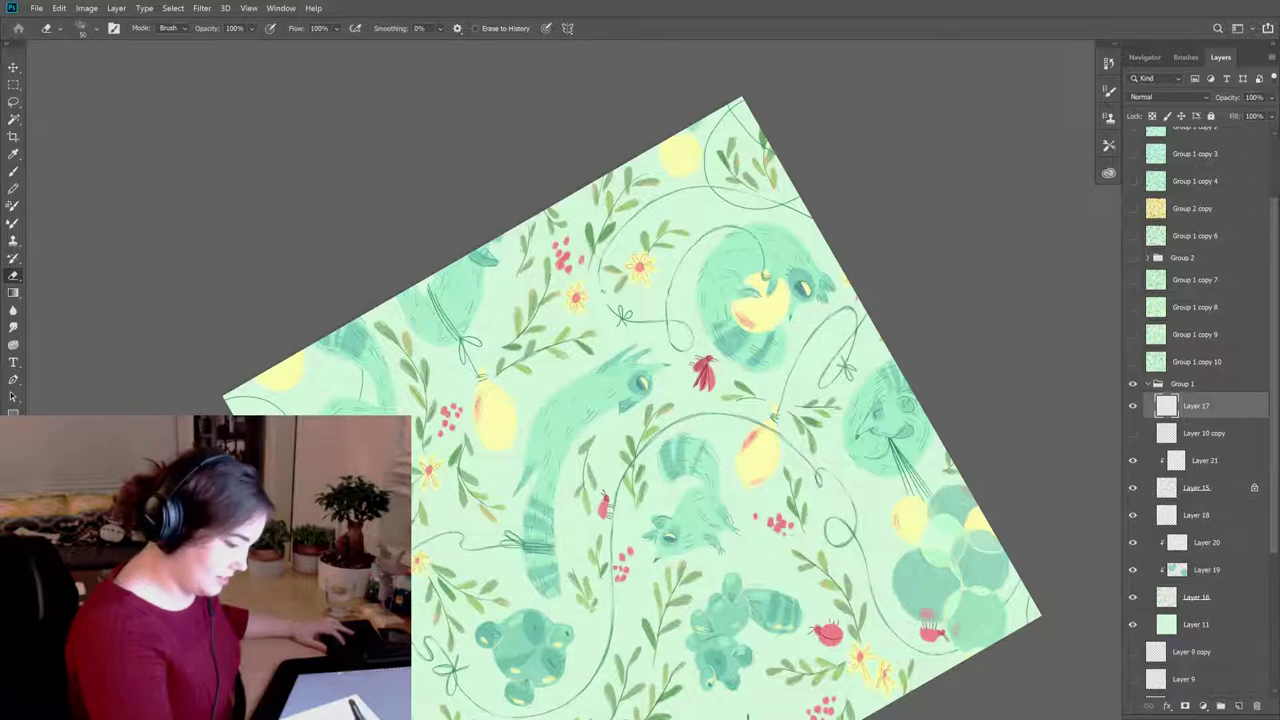
key(b)
Step: Erase the small bow between the yellow flowers and the string loop, and paint a larger bow with two loops and tails
key(e)
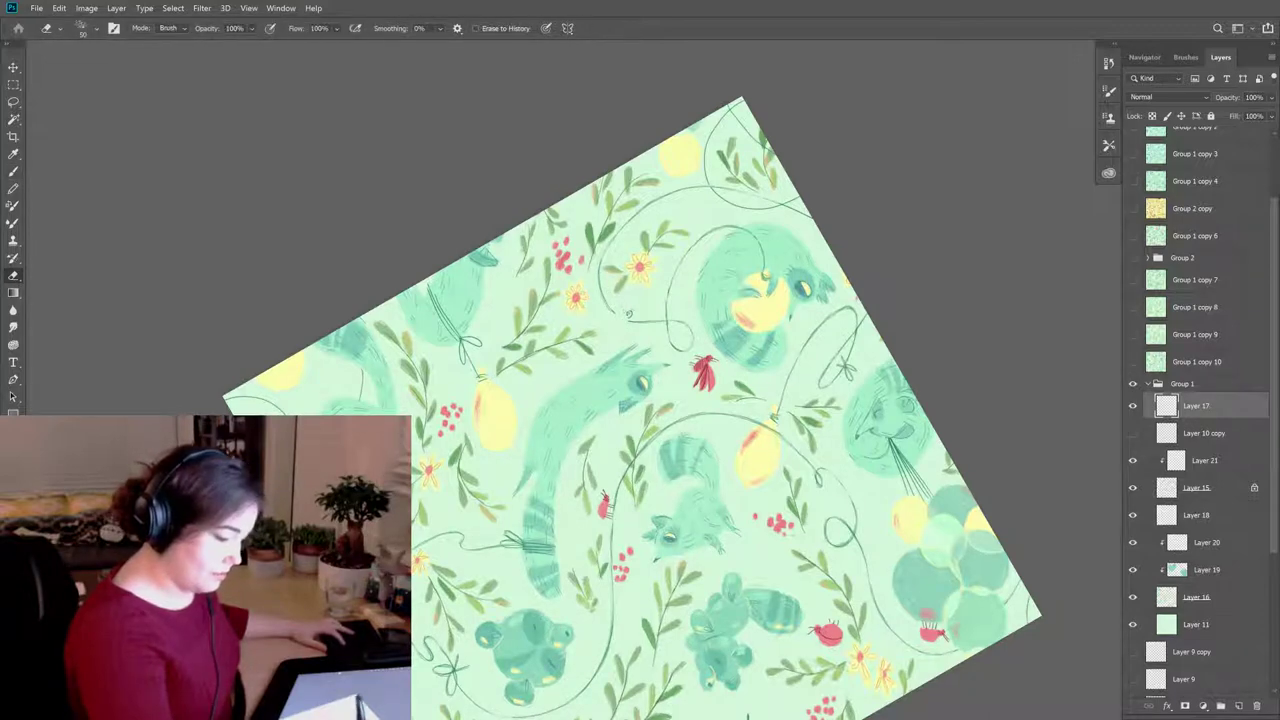
key(b)
key(e)
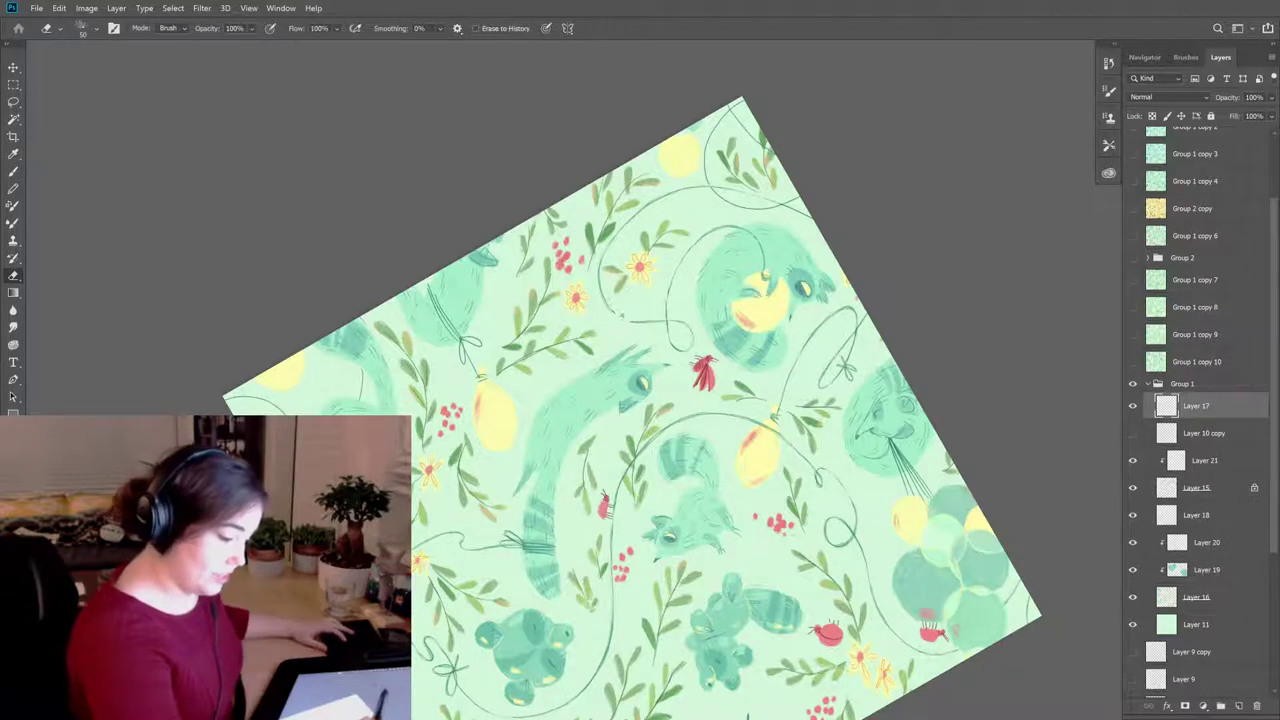
key(b)
key(e)
key(b)
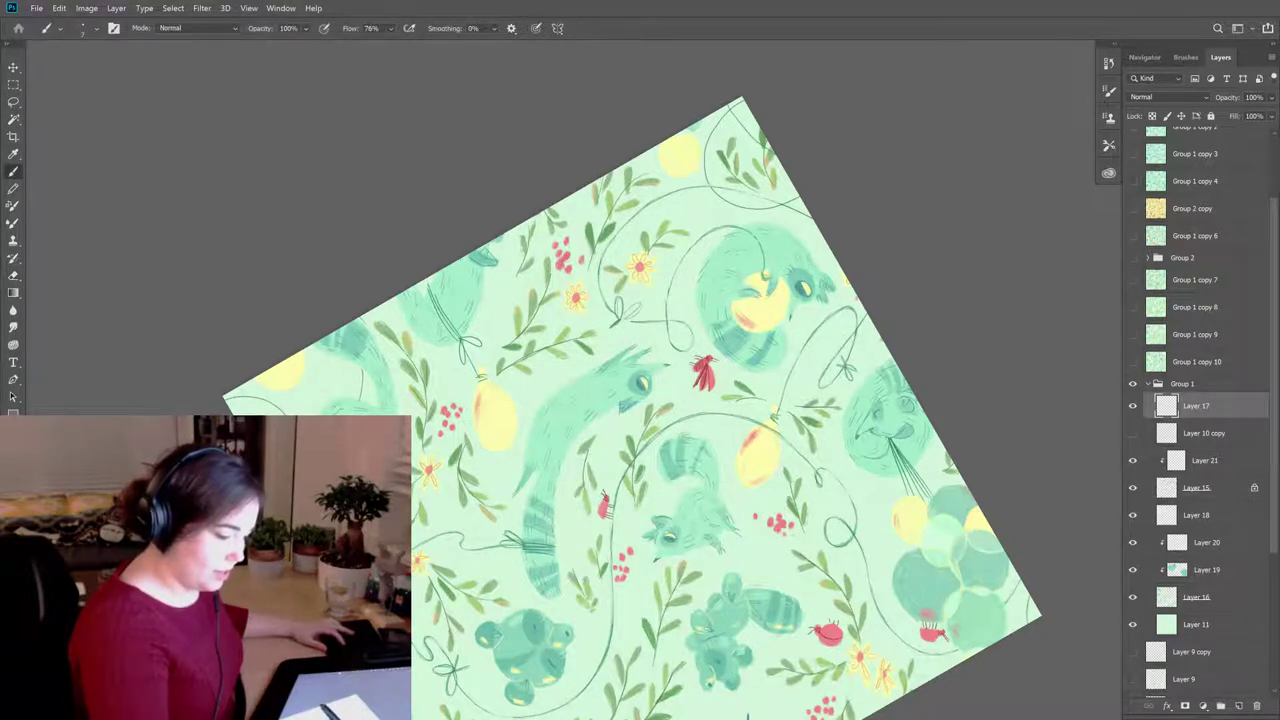
key(e)
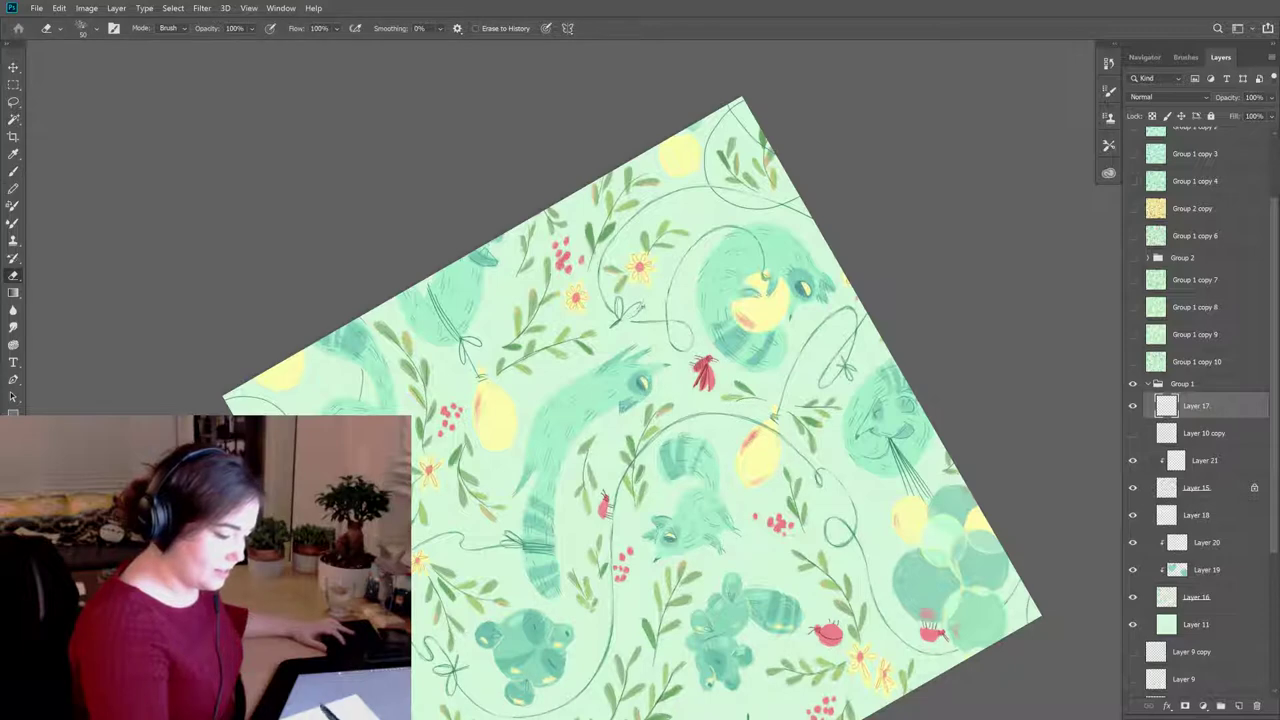
key(b)
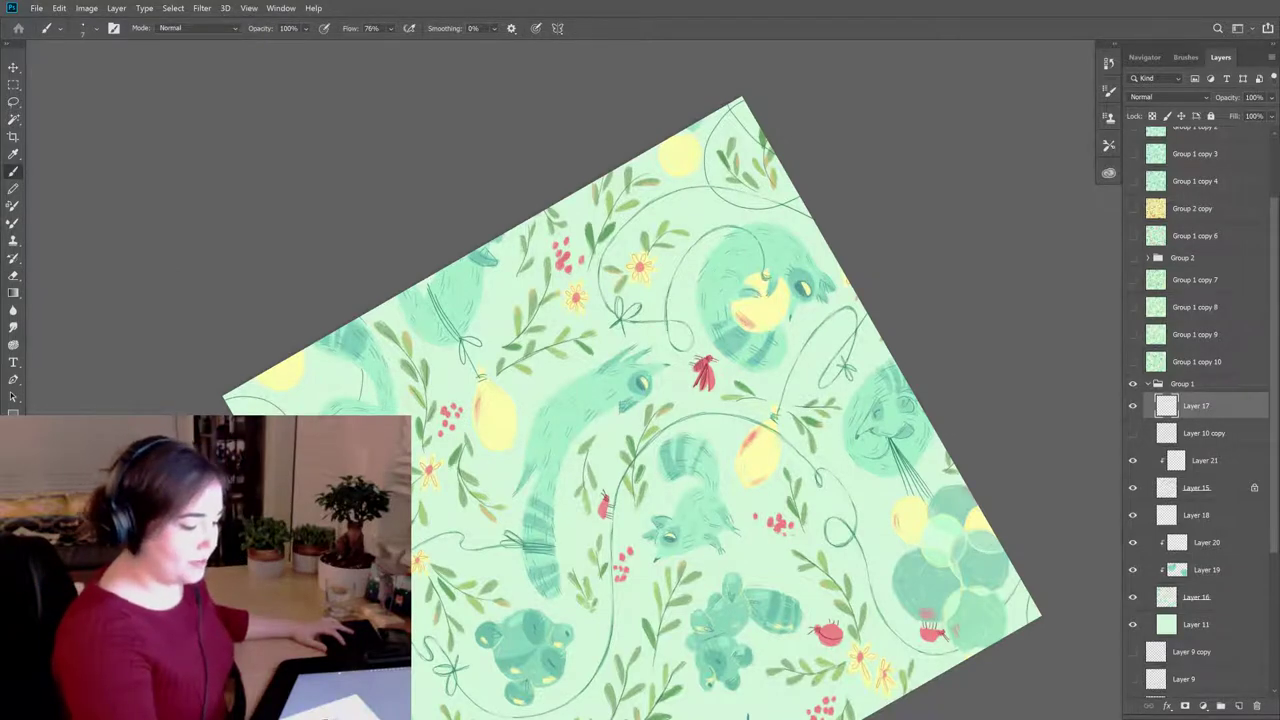
Step: Retouch the string passing between the corner leaf sprig and the curled raccoon by erasing and repainting short sections
key(r)
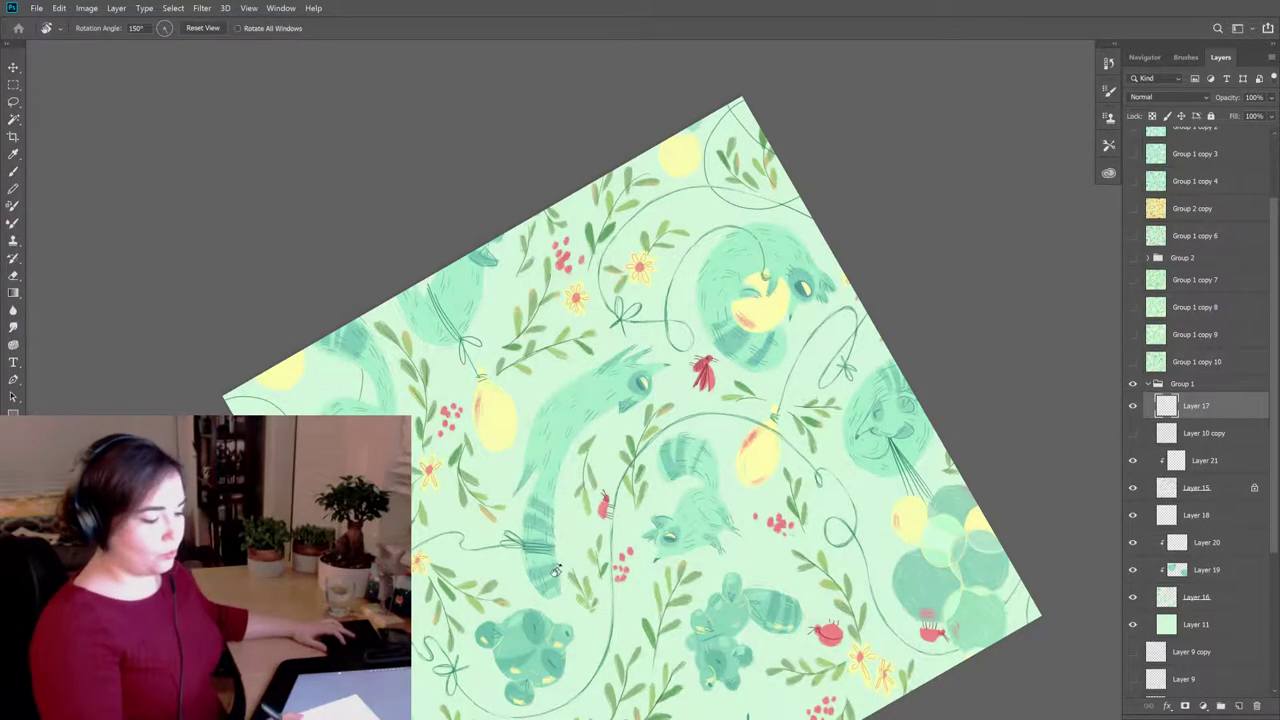
mouse_move(800, 250)
mouse_down()
mouse_move(860, 330)
mouse_move(880, 390)
mouse_up()
key(b)
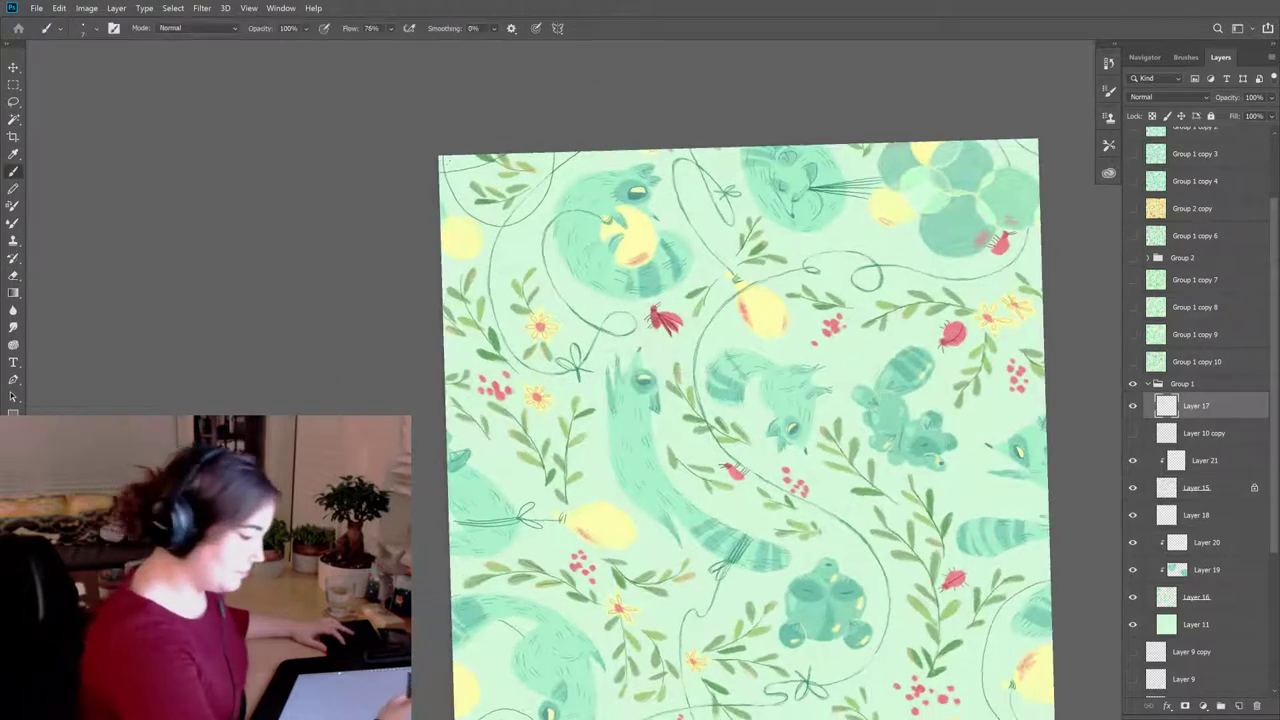
key(e)
key(b)
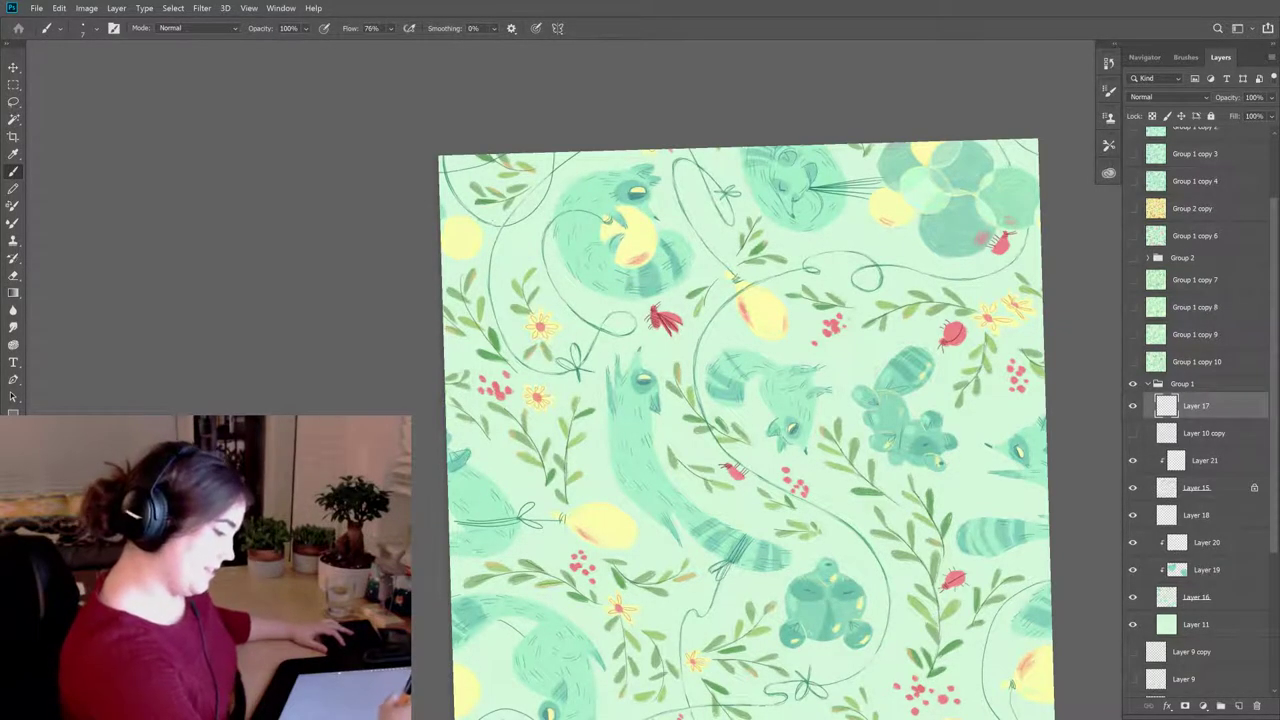
key(e)
key(b)
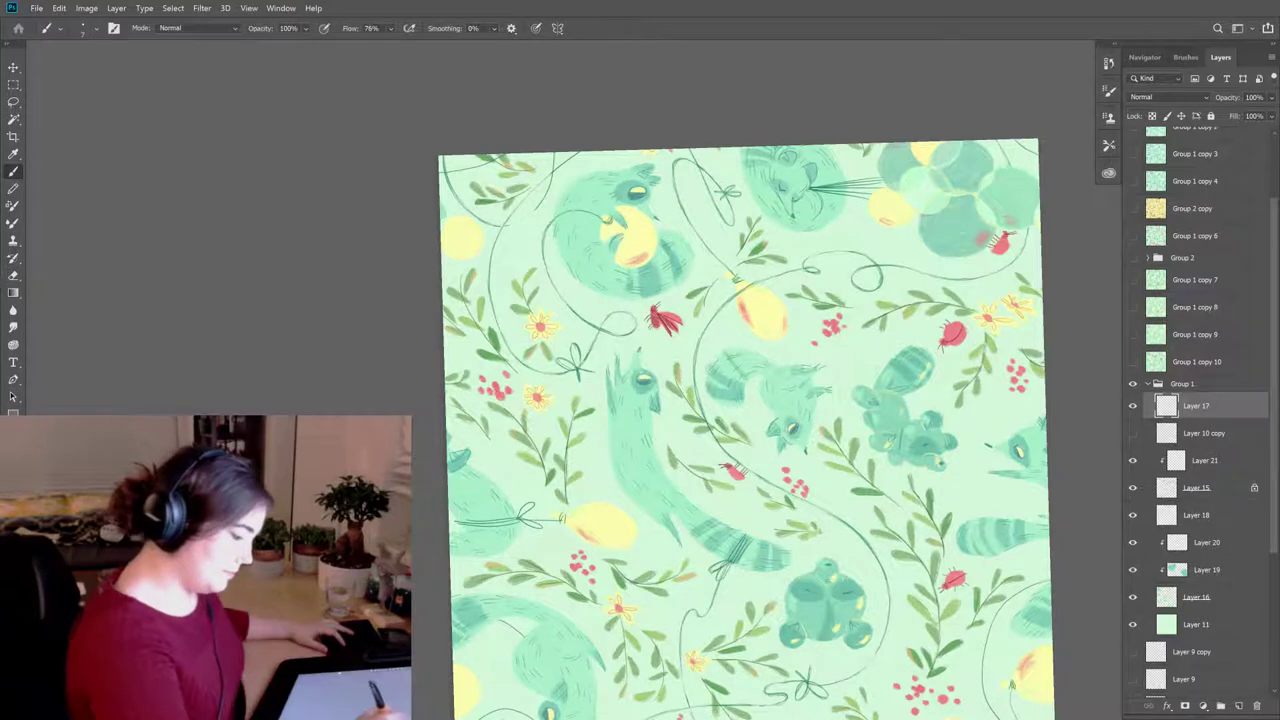
key(e)
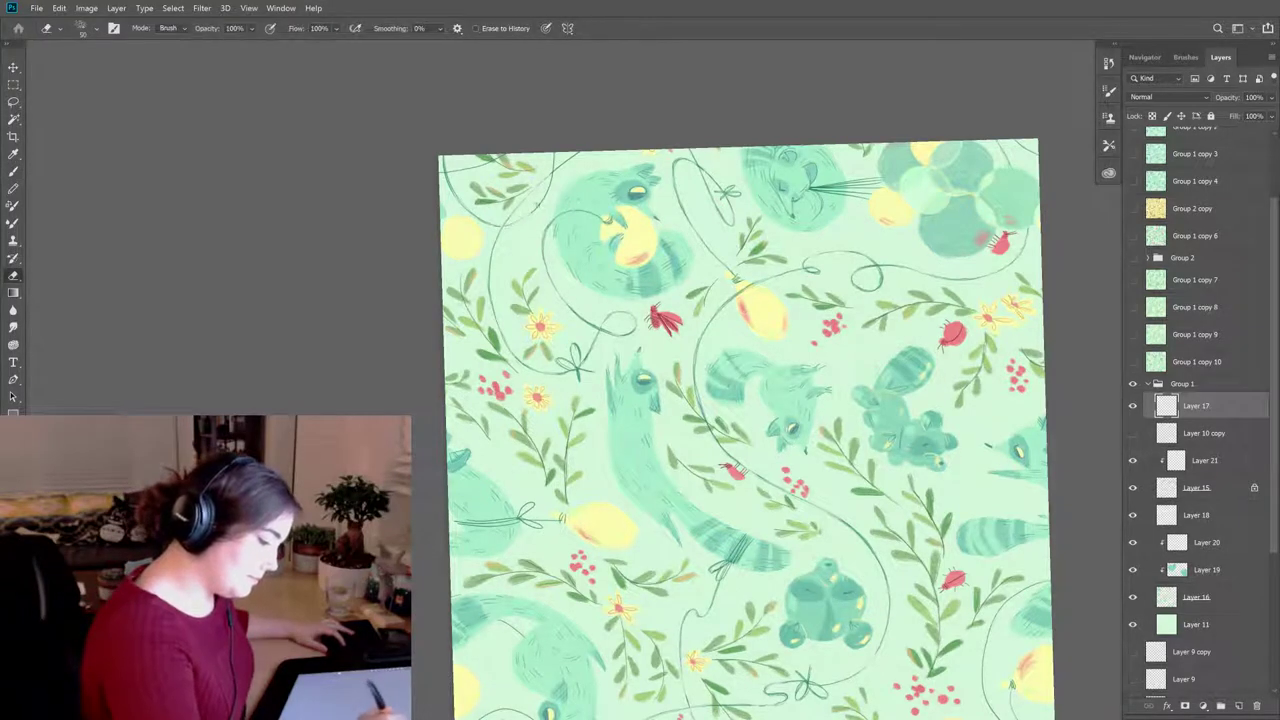
key(b)
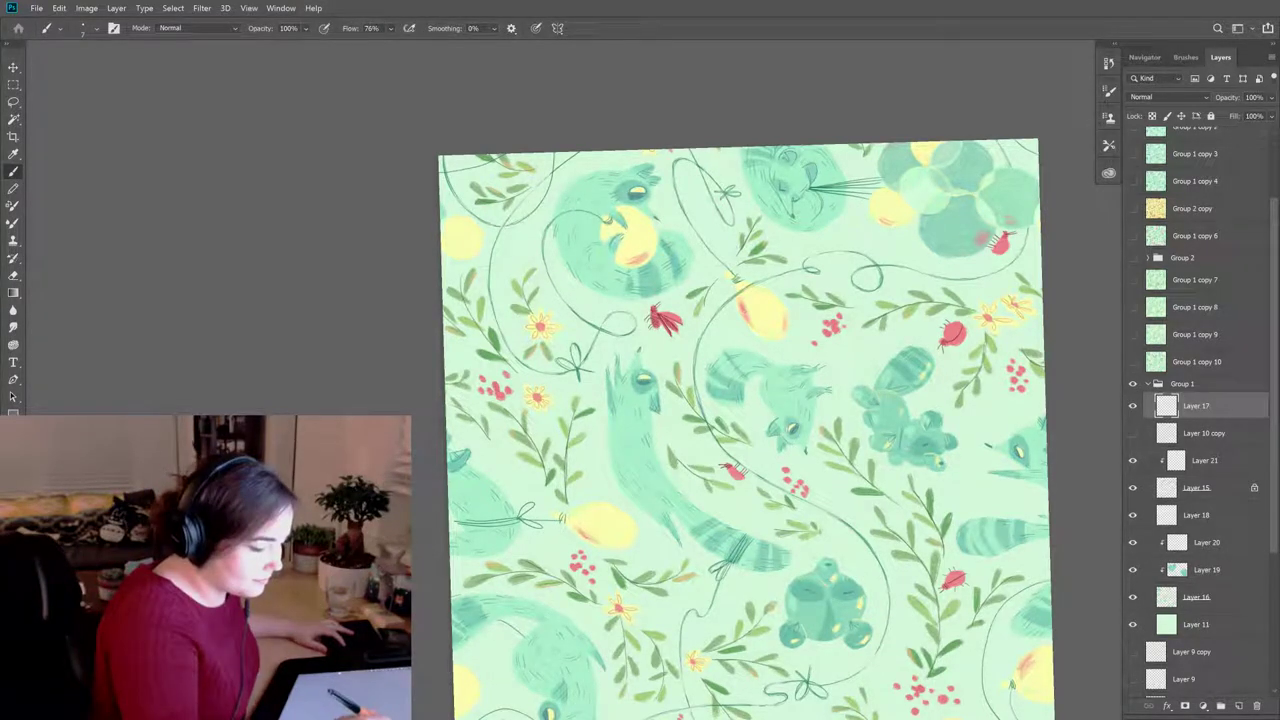
Step: Clean up the string crossing beside the curled raccoon and the plain yellow balloon at the tile edge
key(e)
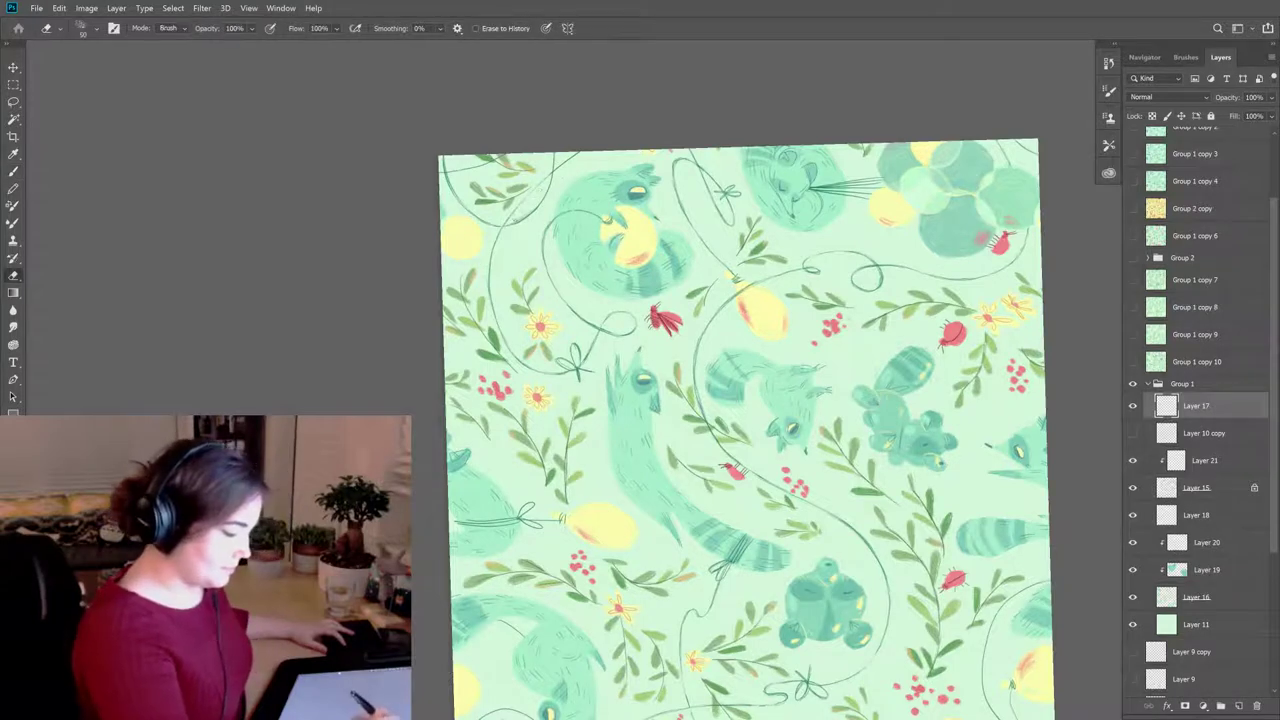
key(b)
key(e)
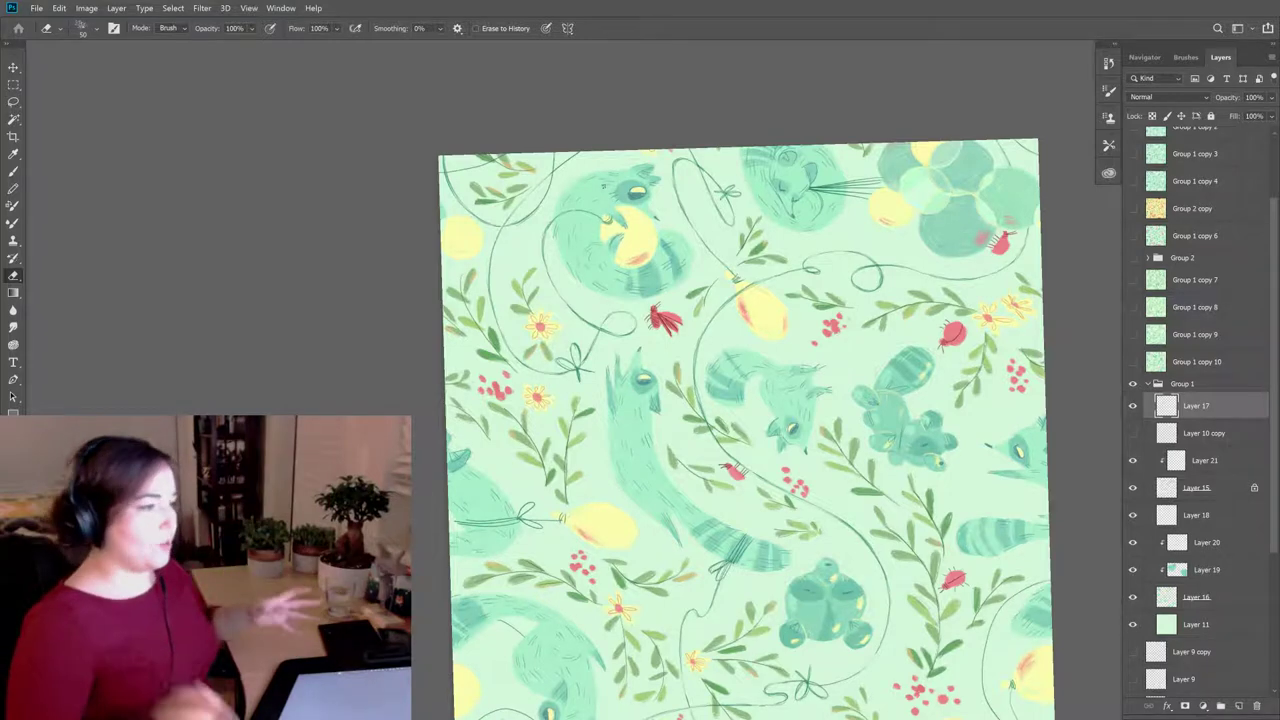
key(b)
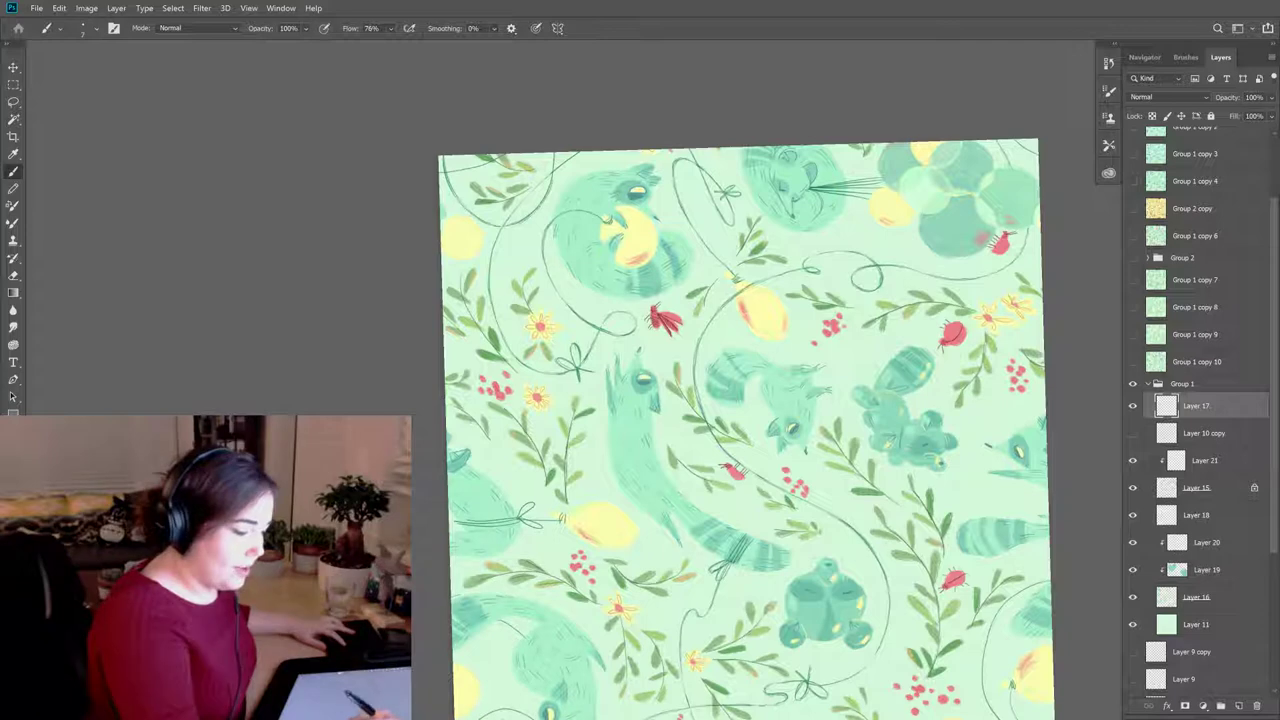
key(e)
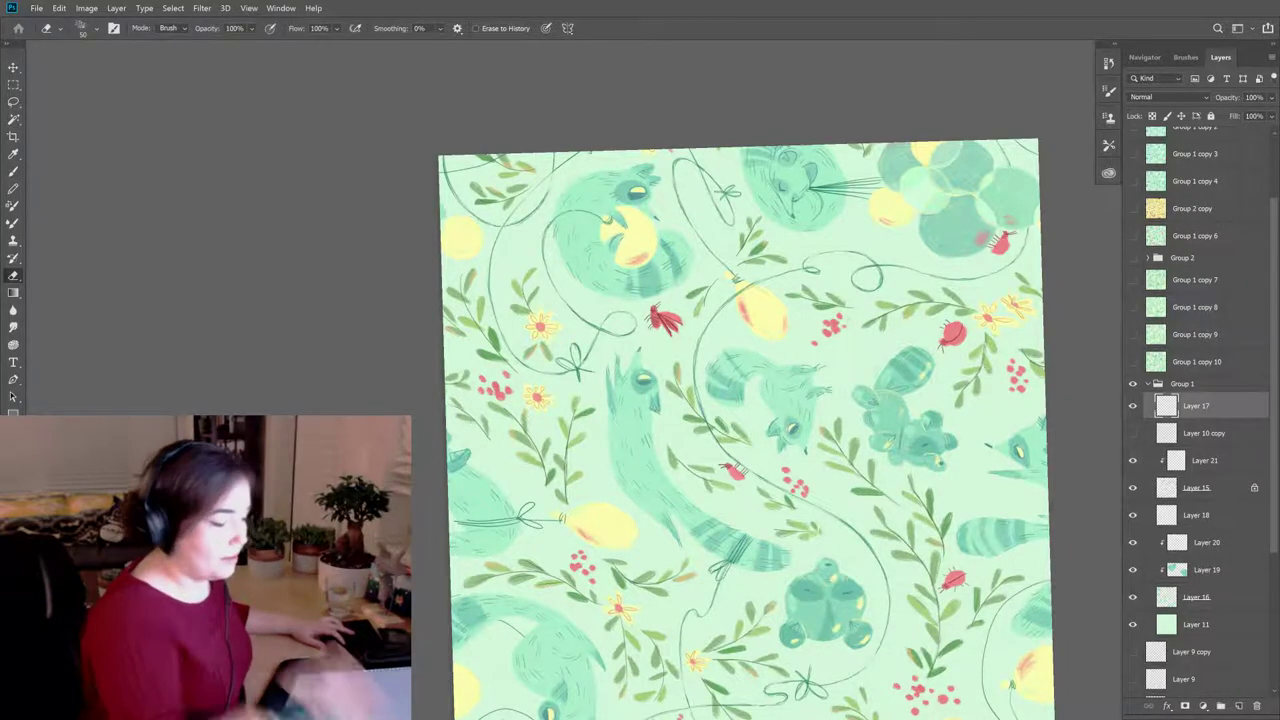
Step: Refine the string's curve between the corner leaf sprig and the balloon-hugging raccoon on Layer 17, alternately erasing and repainting small sections
key(b)
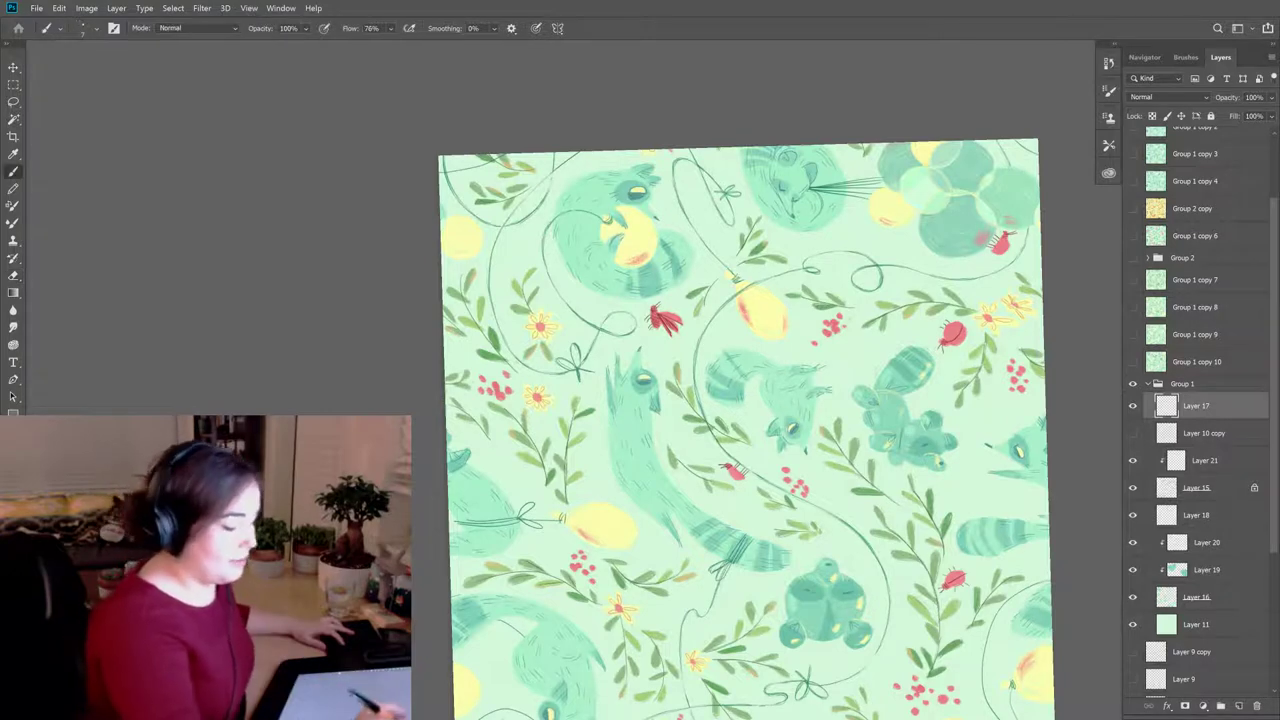
key(e)
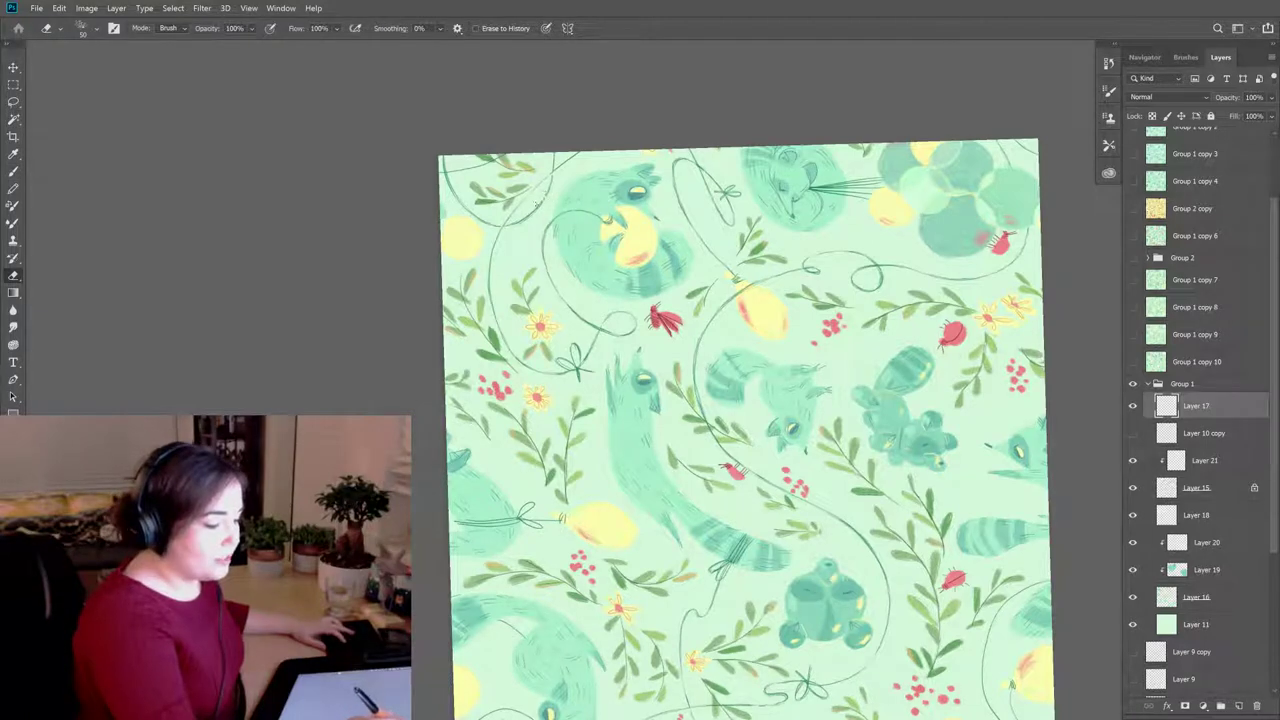
key(b)
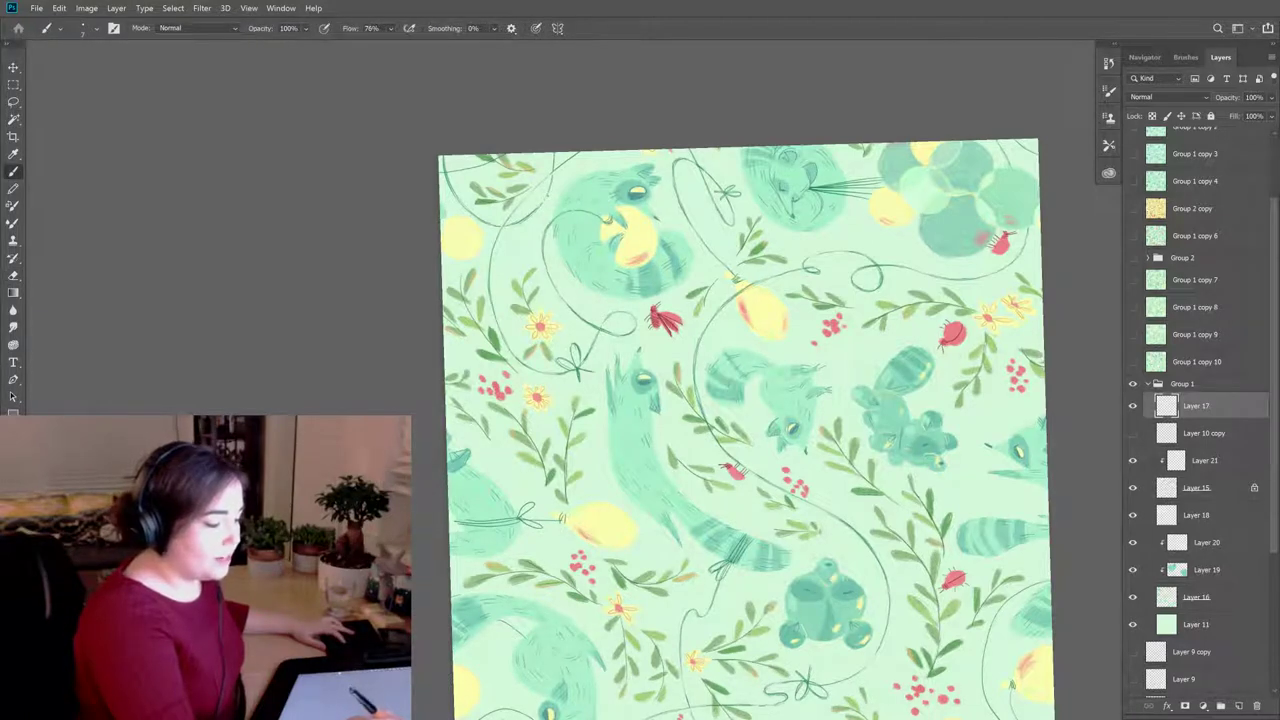
key(e)
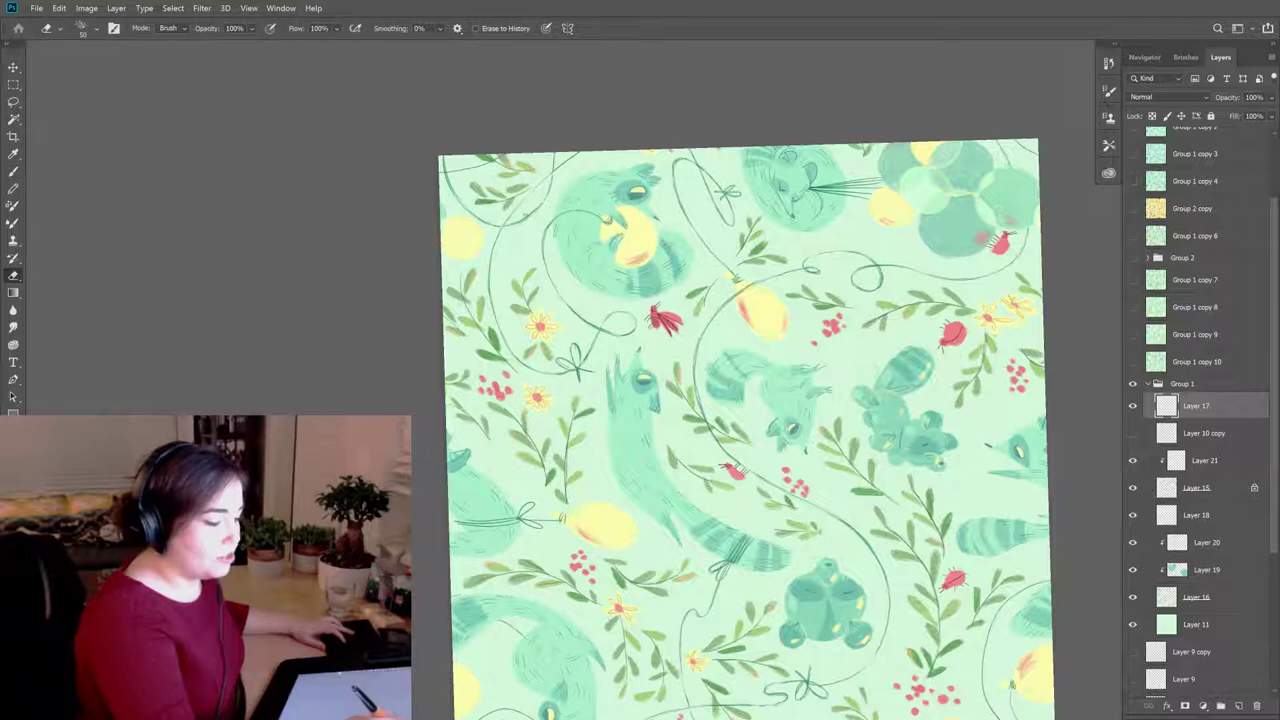
key(b)
key(e)
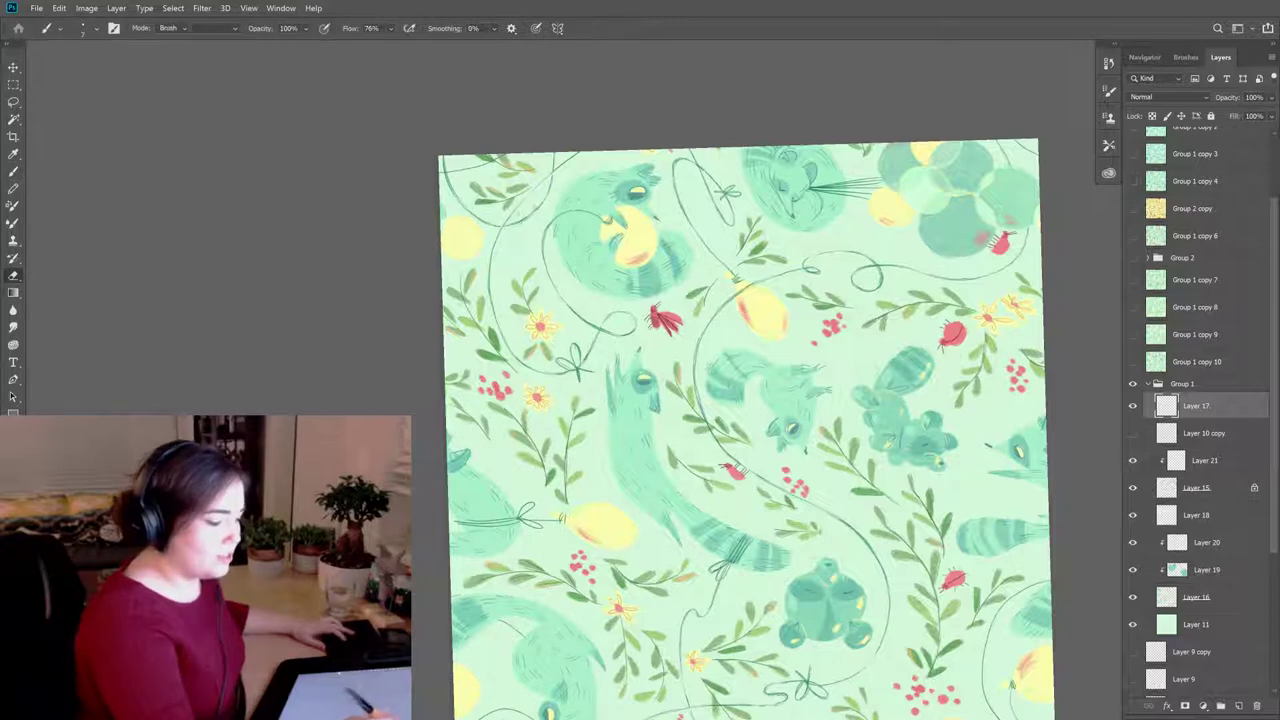
key(b)
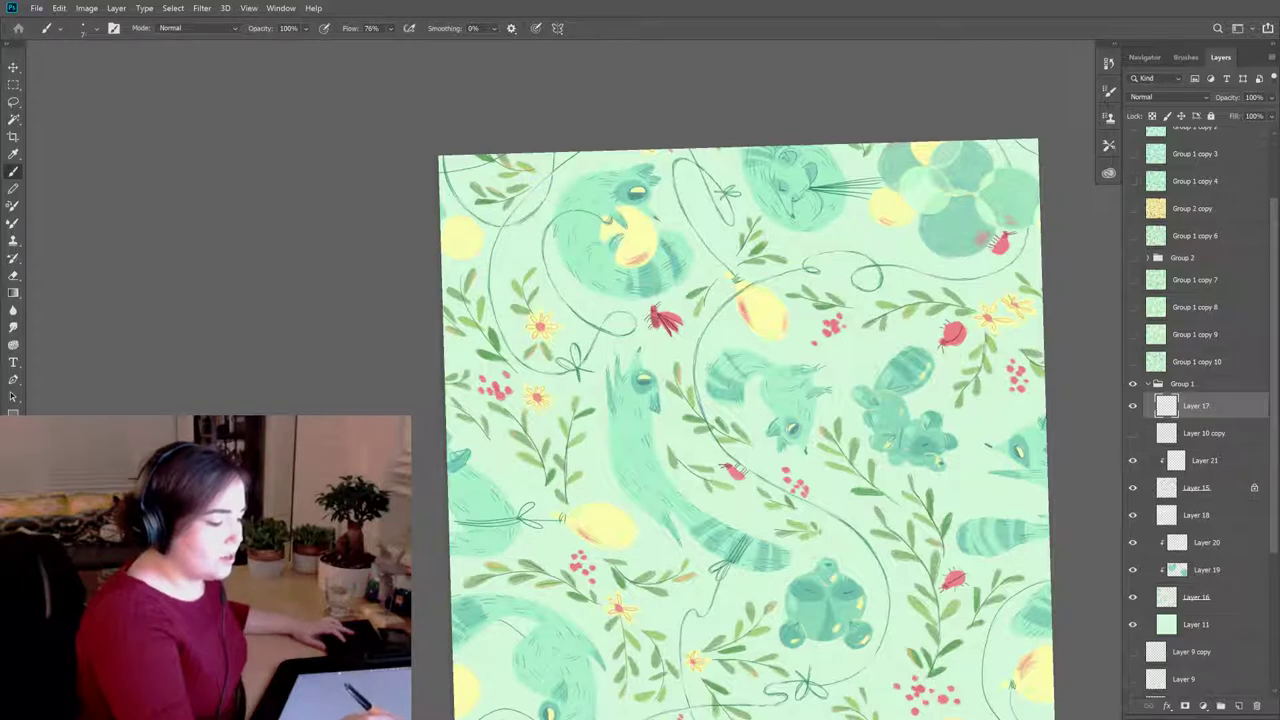
key(e)
key(b)
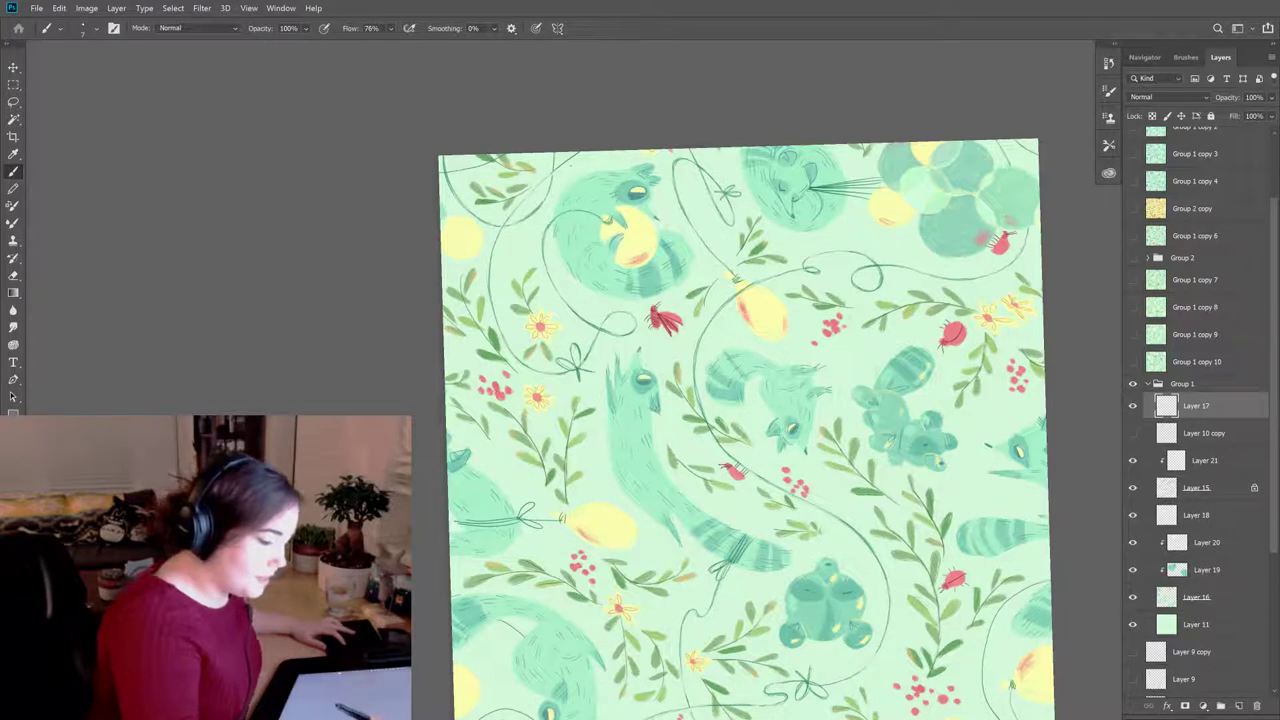
key(e)
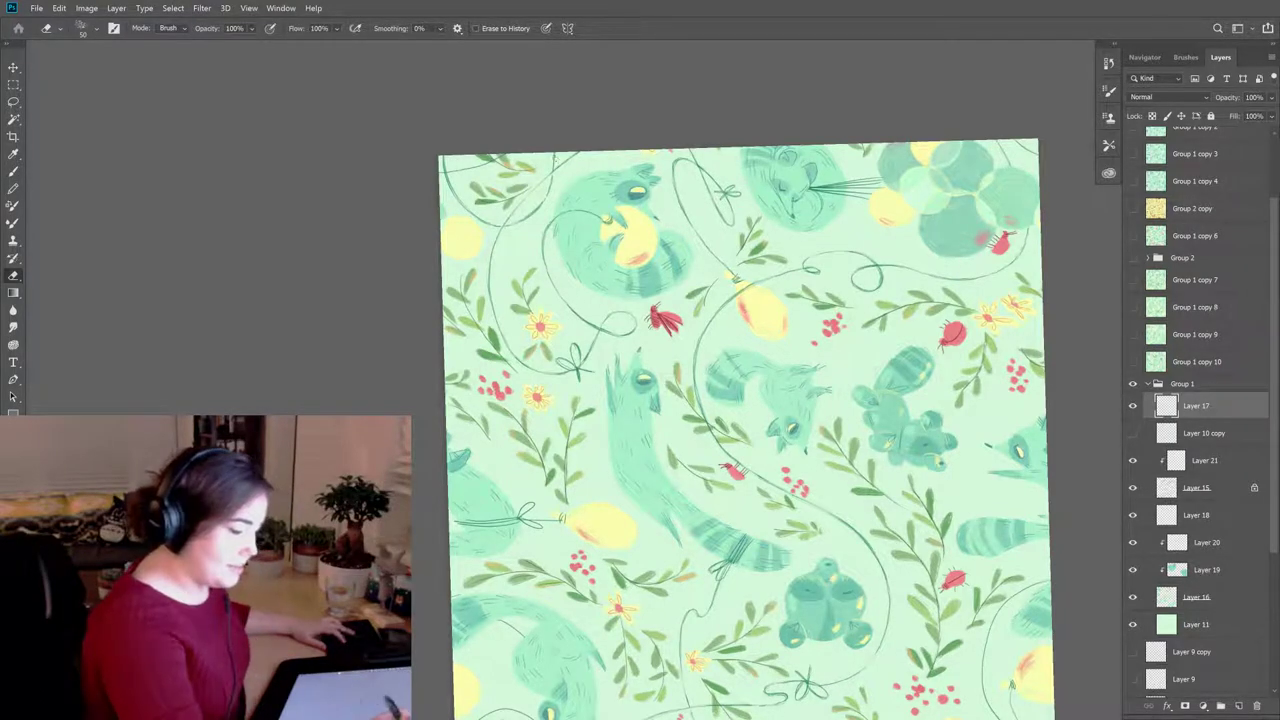
key(b)
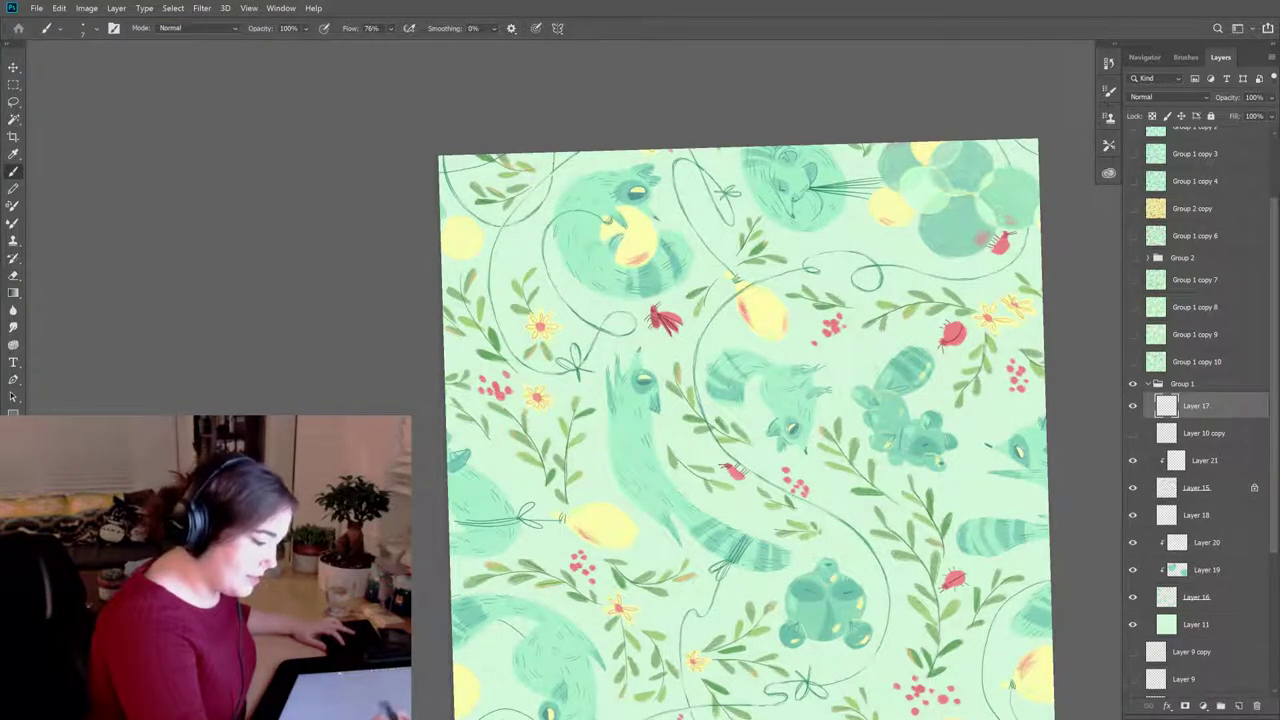
Step: Retouch the string running from the bow on the stretched raccoon's tail past the yellow flower to the tile edge
key(r)
mouse_move(720, 280)
mouse_down()
mouse_move(657, 343)
mouse_move(610, 420)
mouse_up()
key(b)
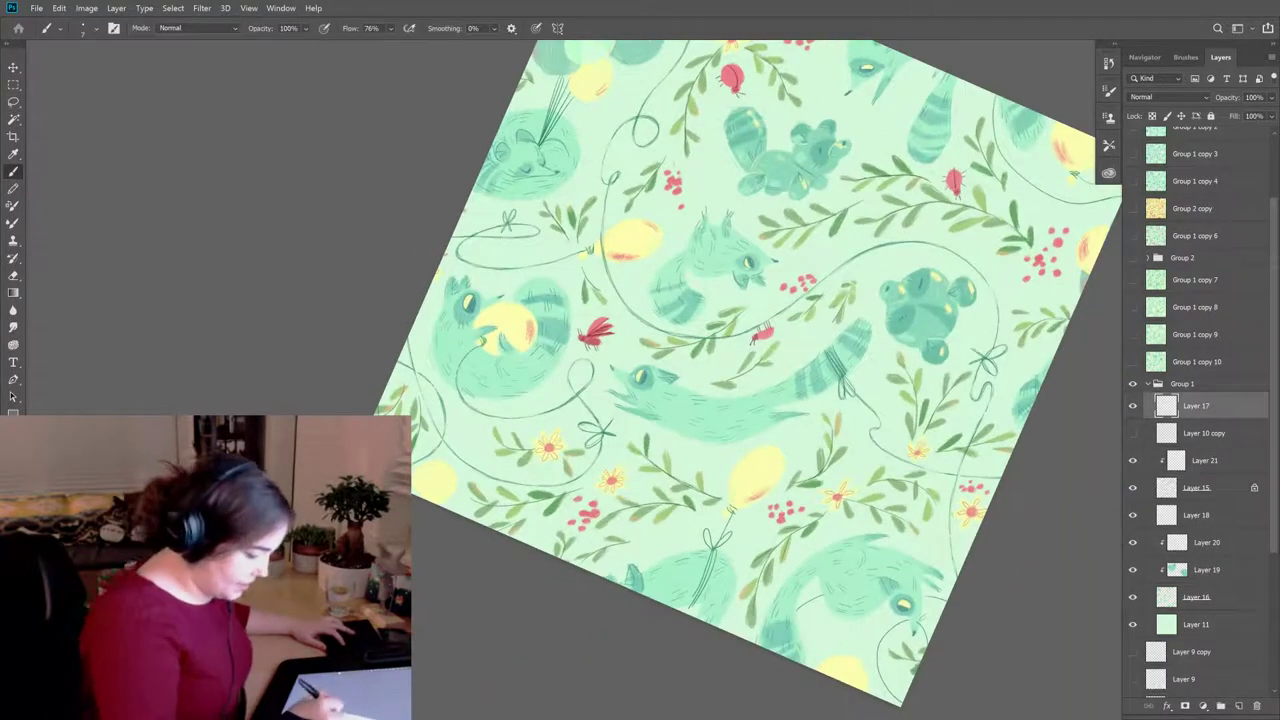
key(e)
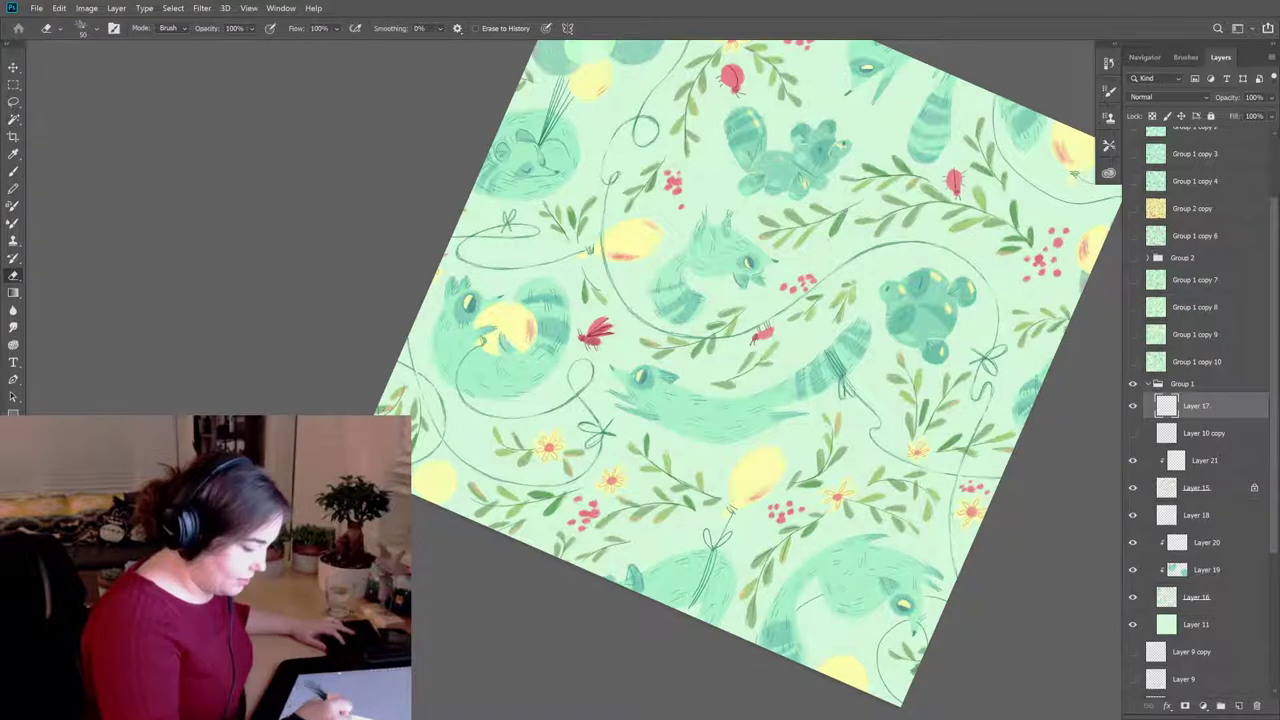
key(b)
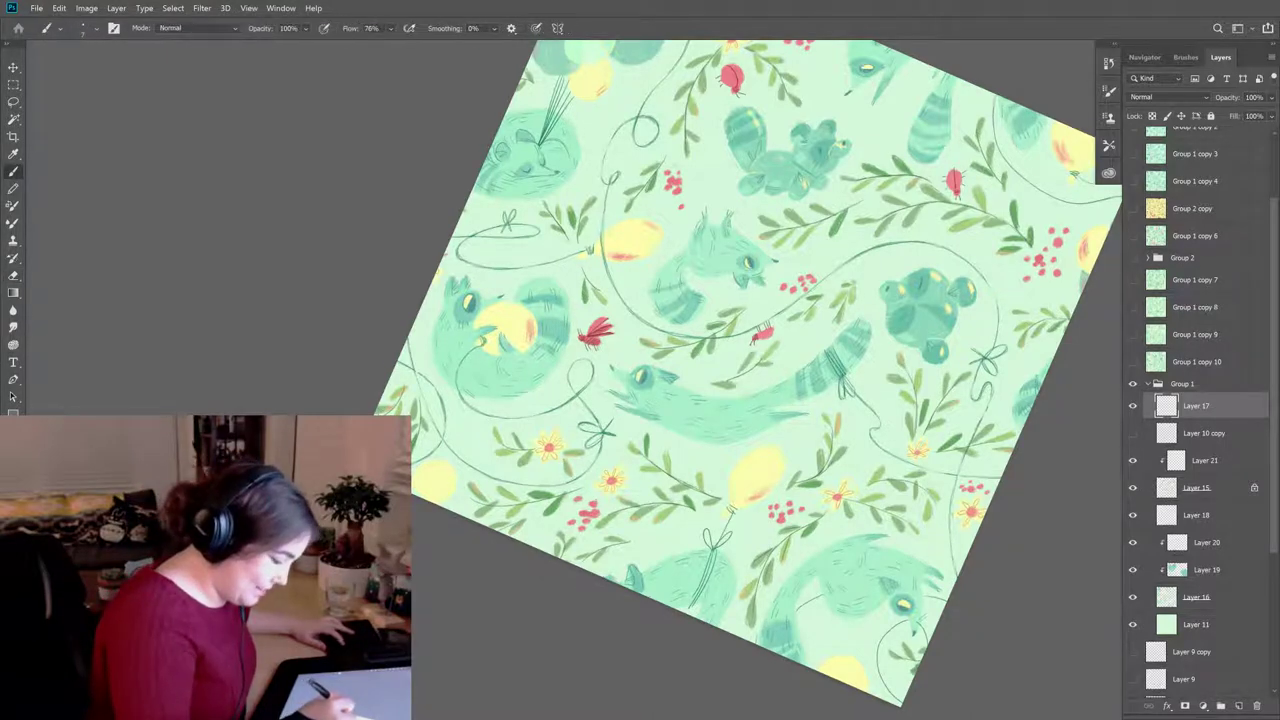
drag(966, 581, 765, 440)
key(e)
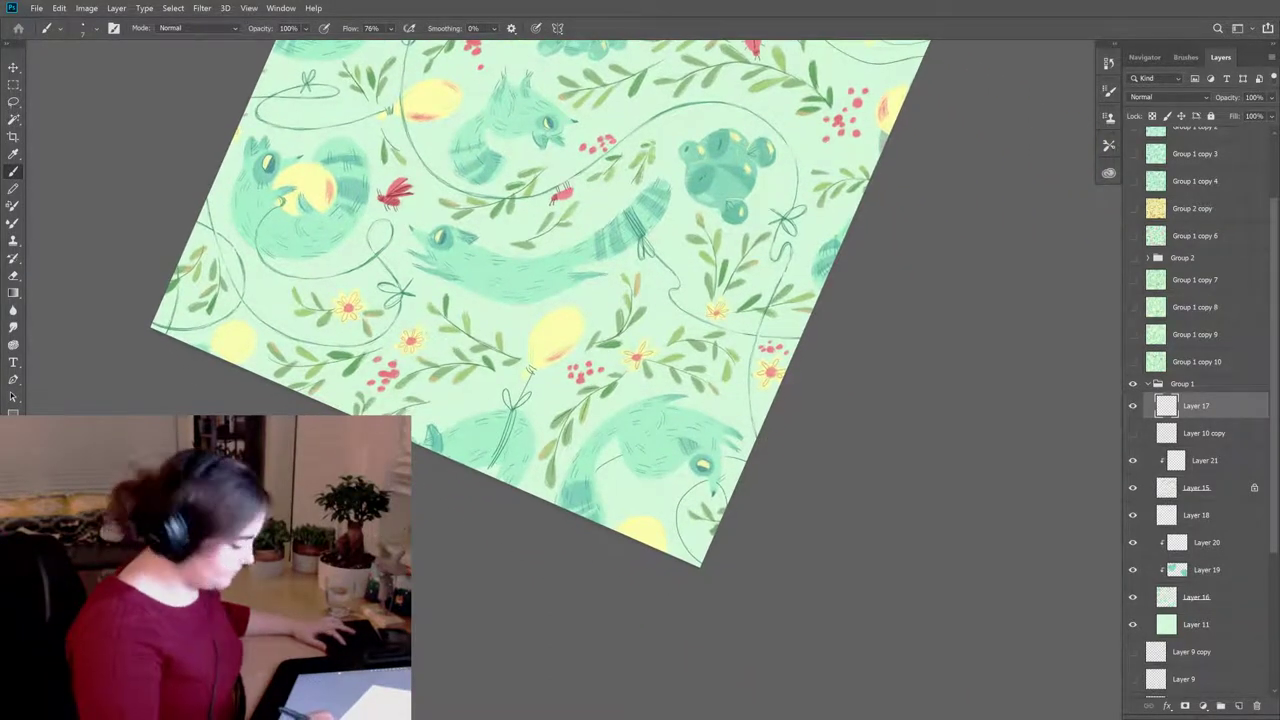
key(b)
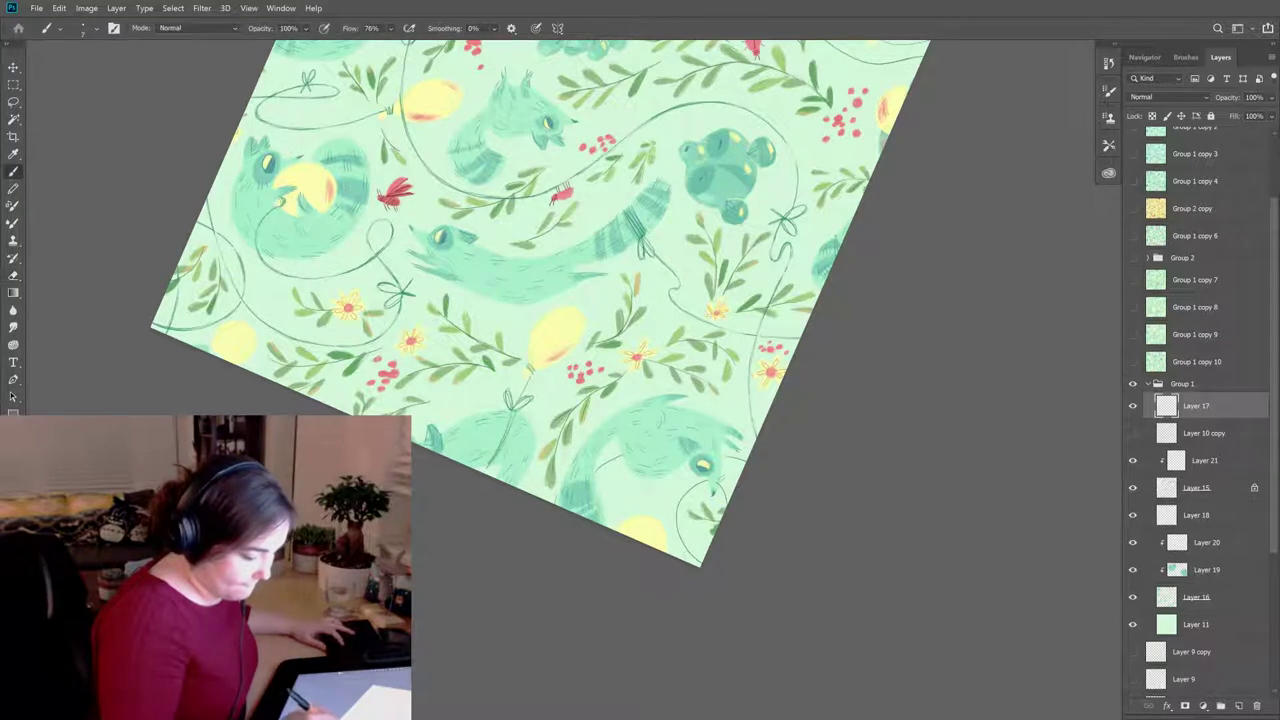
key(e)
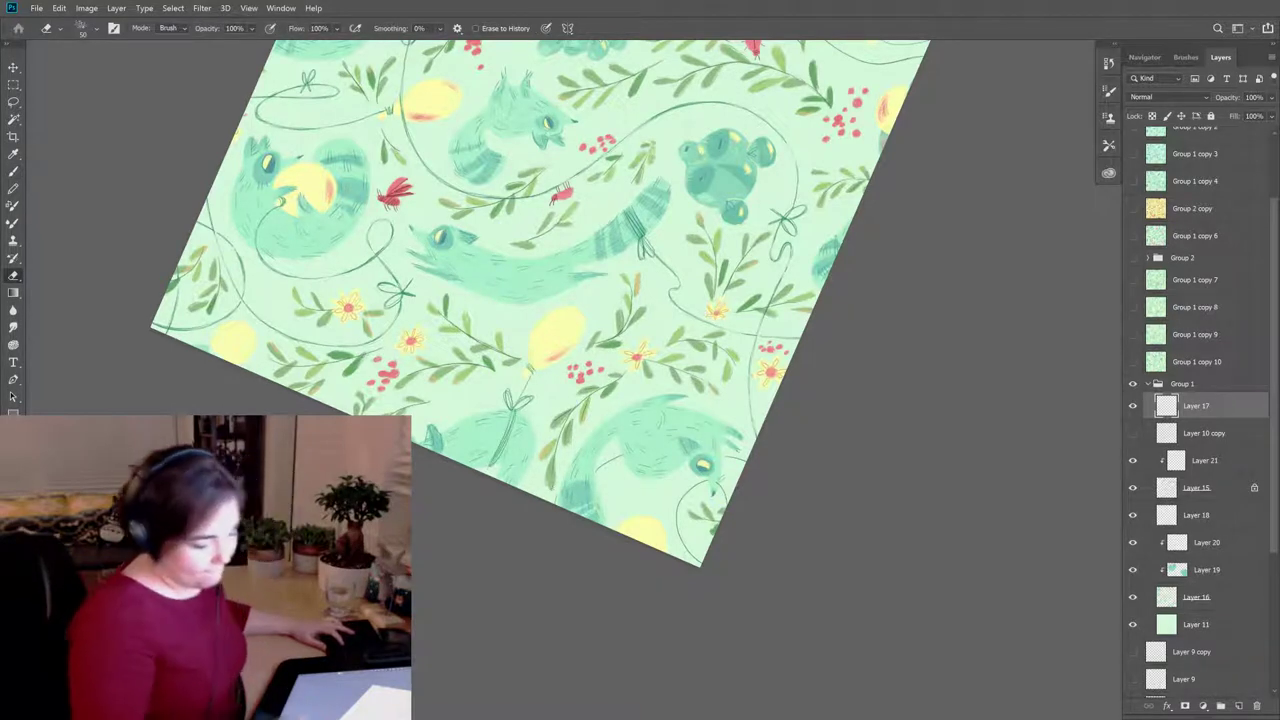
key(b)
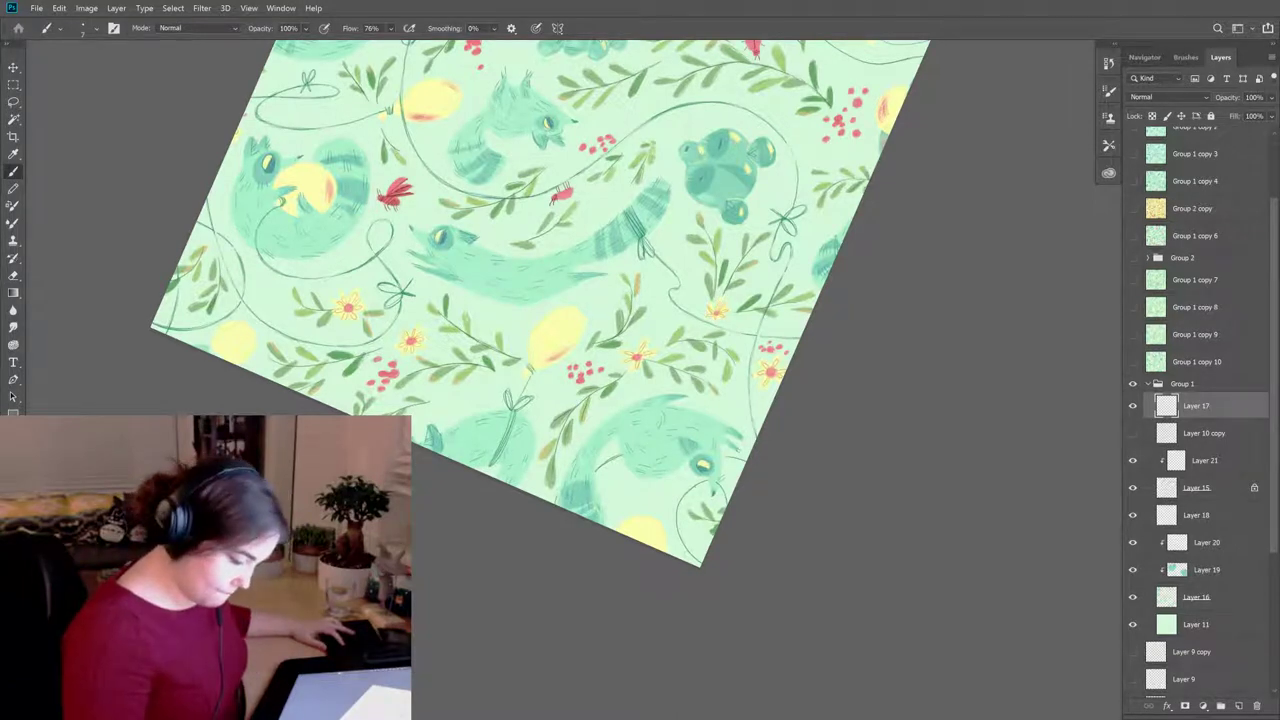
Step: Clean up the string running along the tile edge past the red berries and yellow flower toward the curled raccoon's head
key(e)
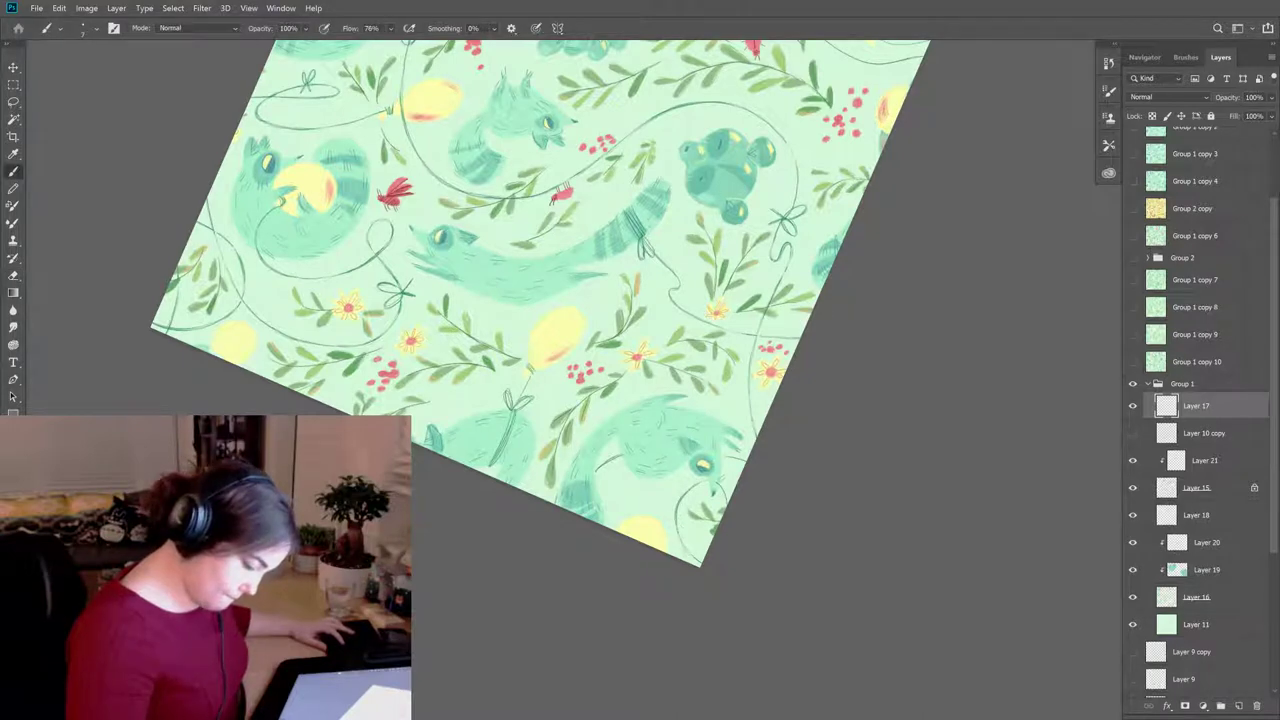
key(e)
key(b)
key(e)
key(b)
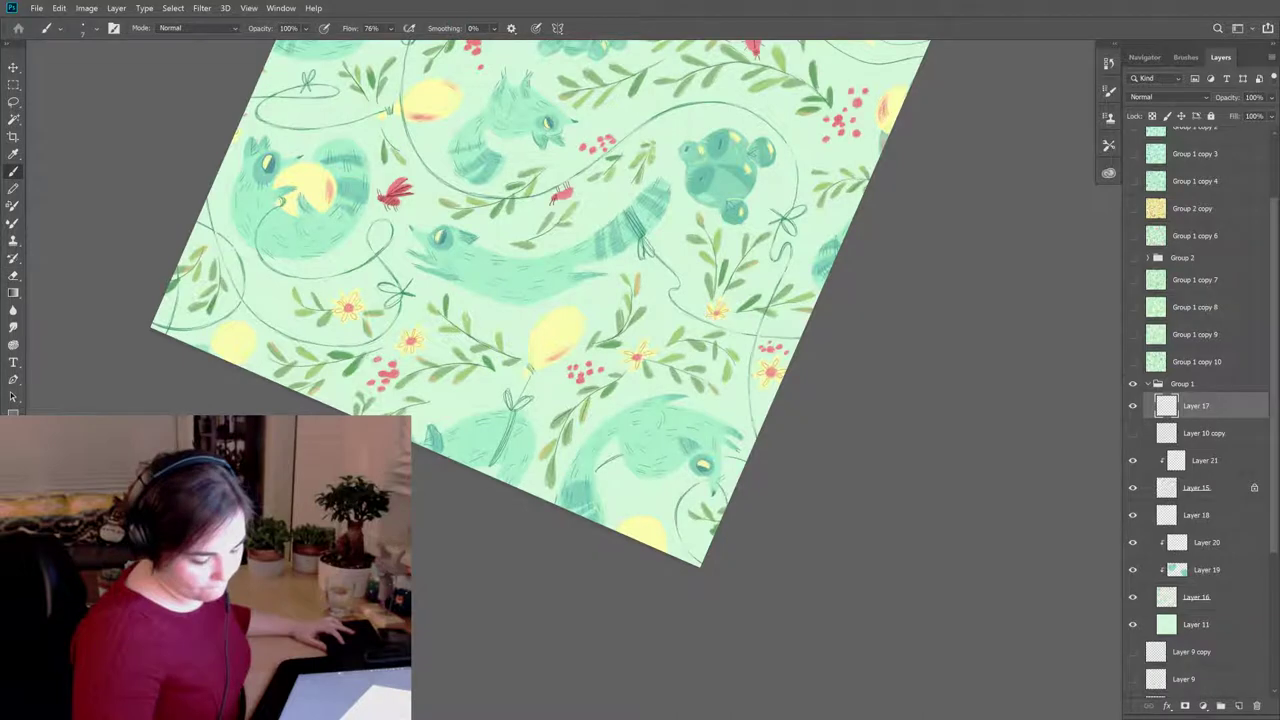
key(e)
key(b)
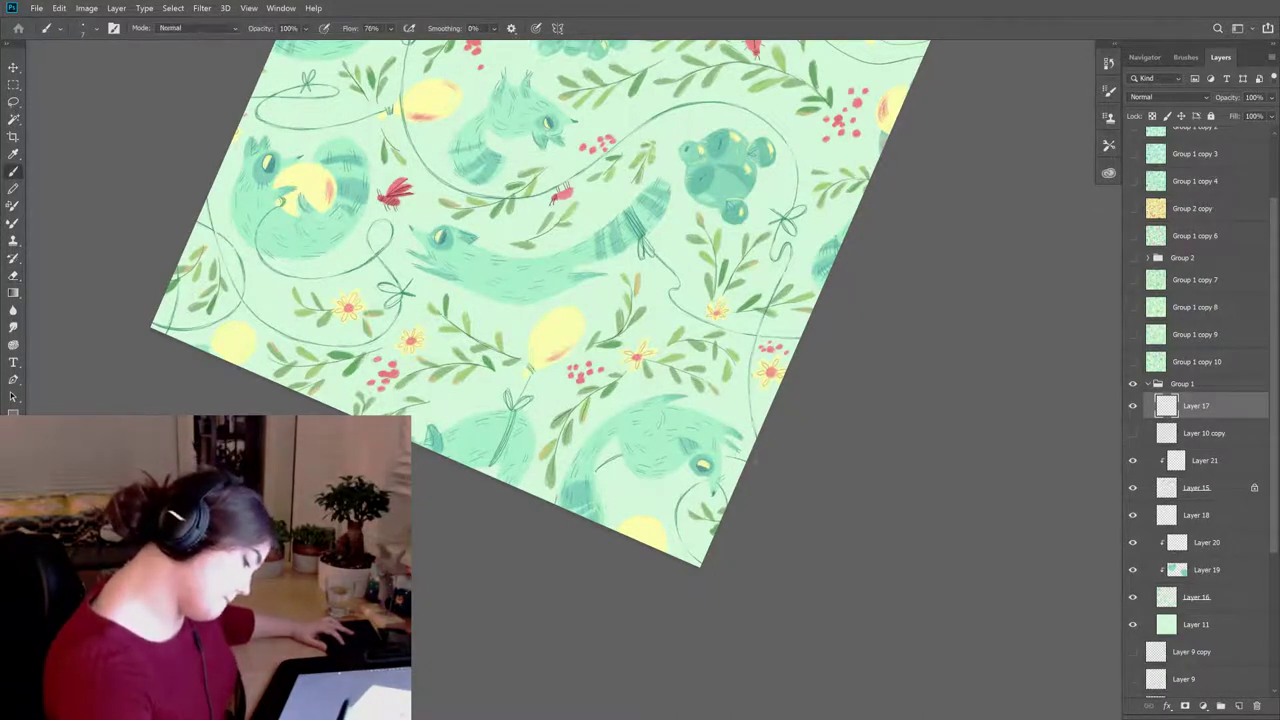
Step: Refine the string's curve as it descends beside the leafy branch near the corner balloon by erasing and repainting sections
drag(760, 420, 700, 232)
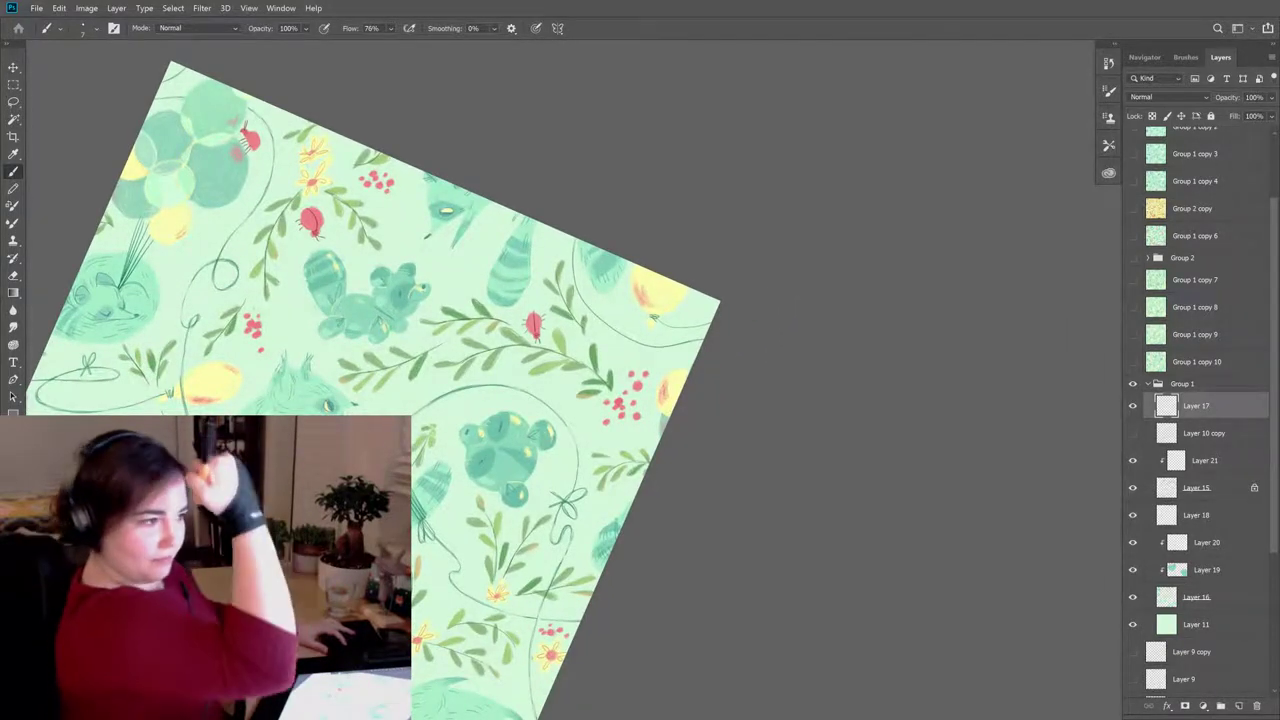
key(e)
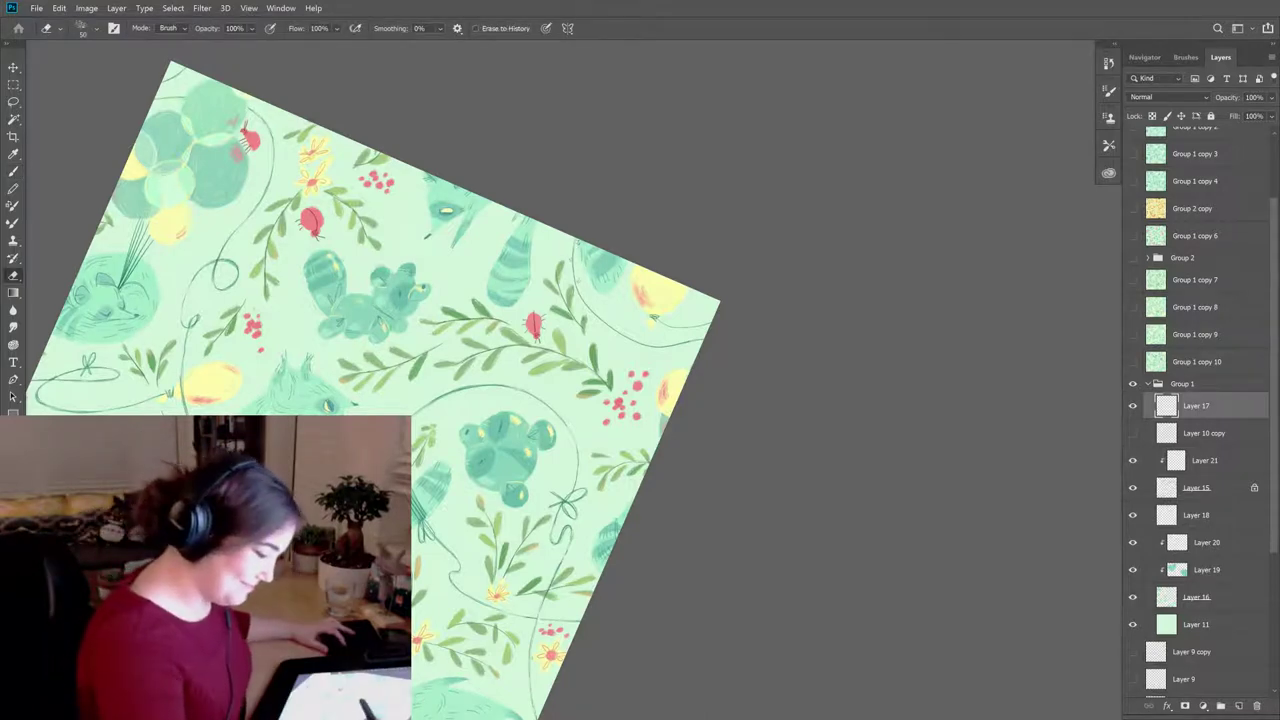
key(b)
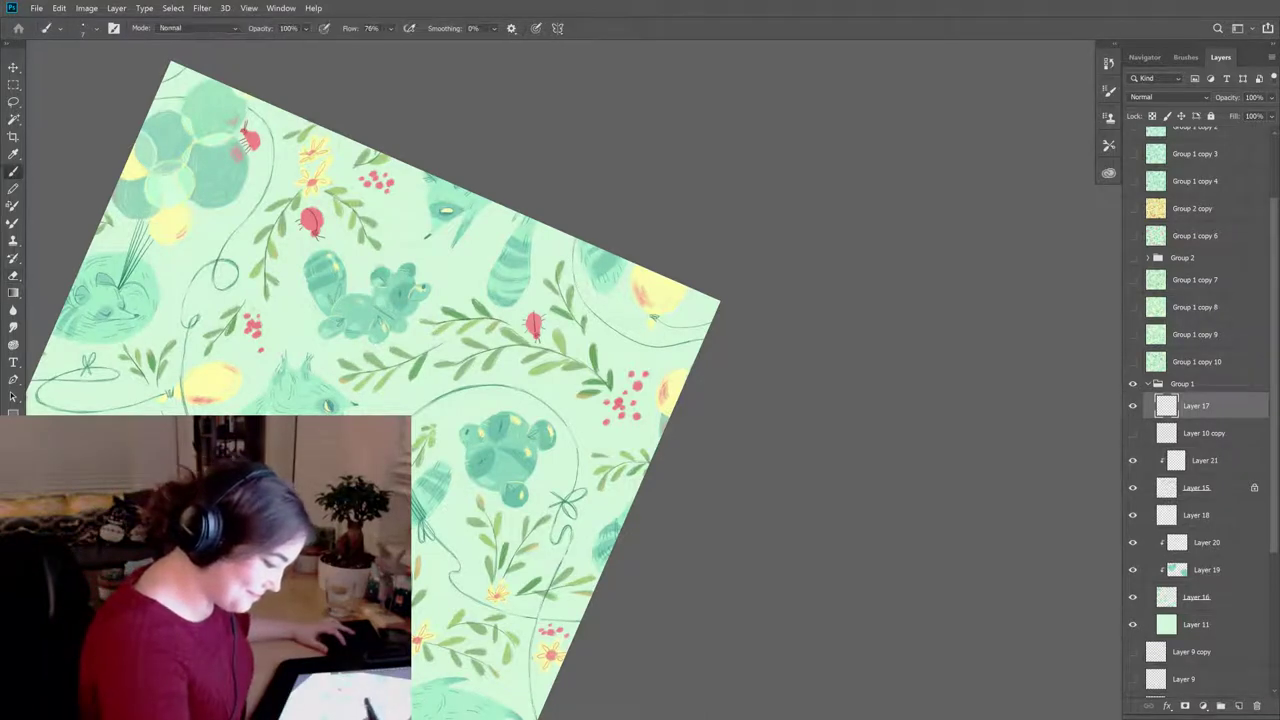
key(e)
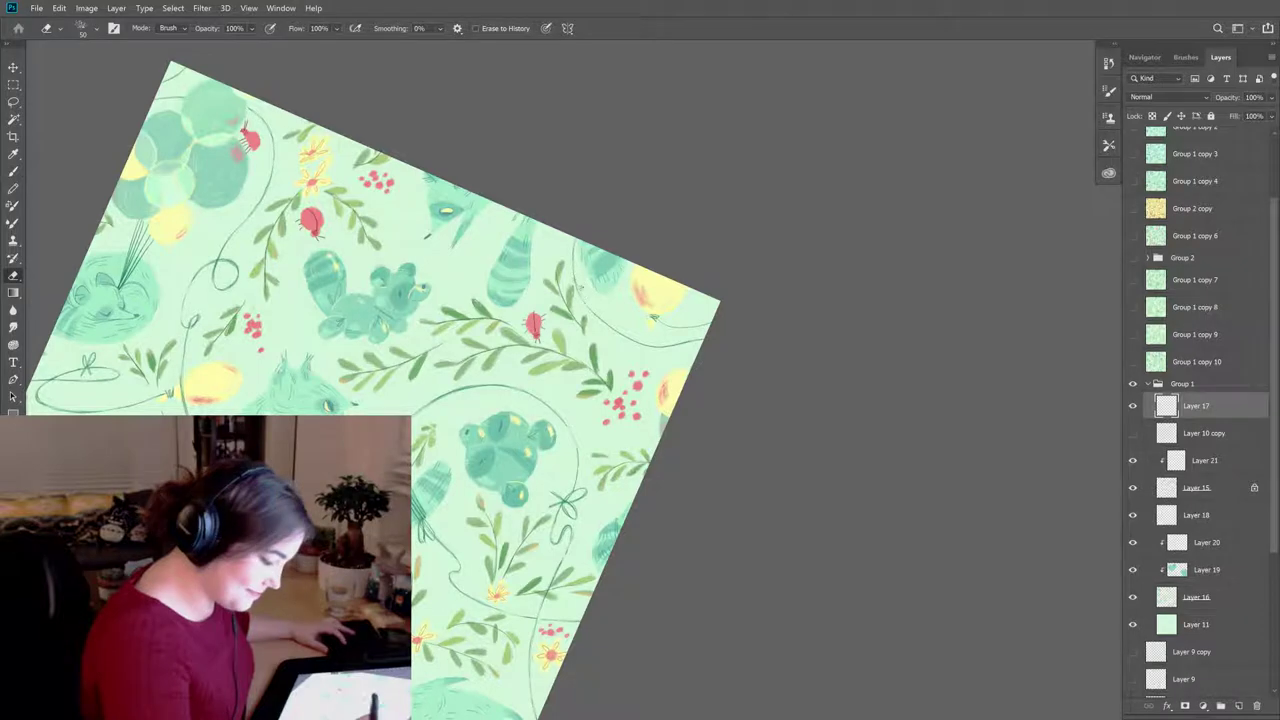
key(b)
key(e)
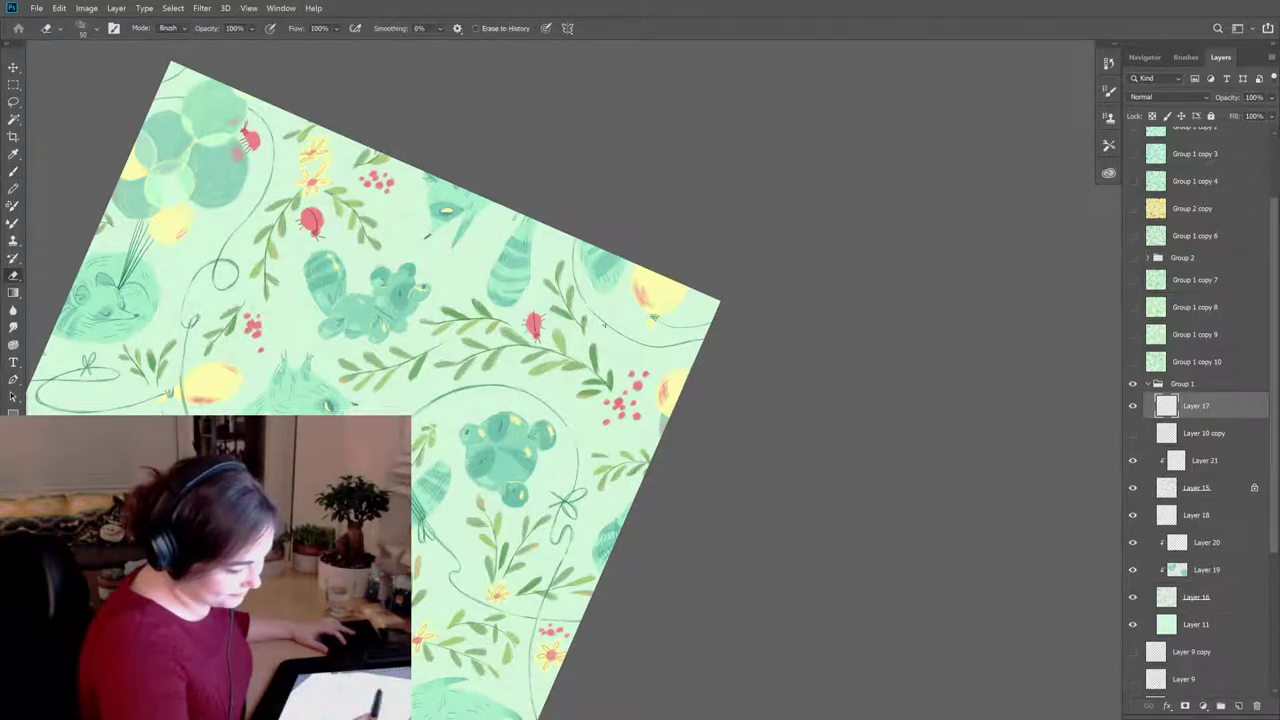
key(b)
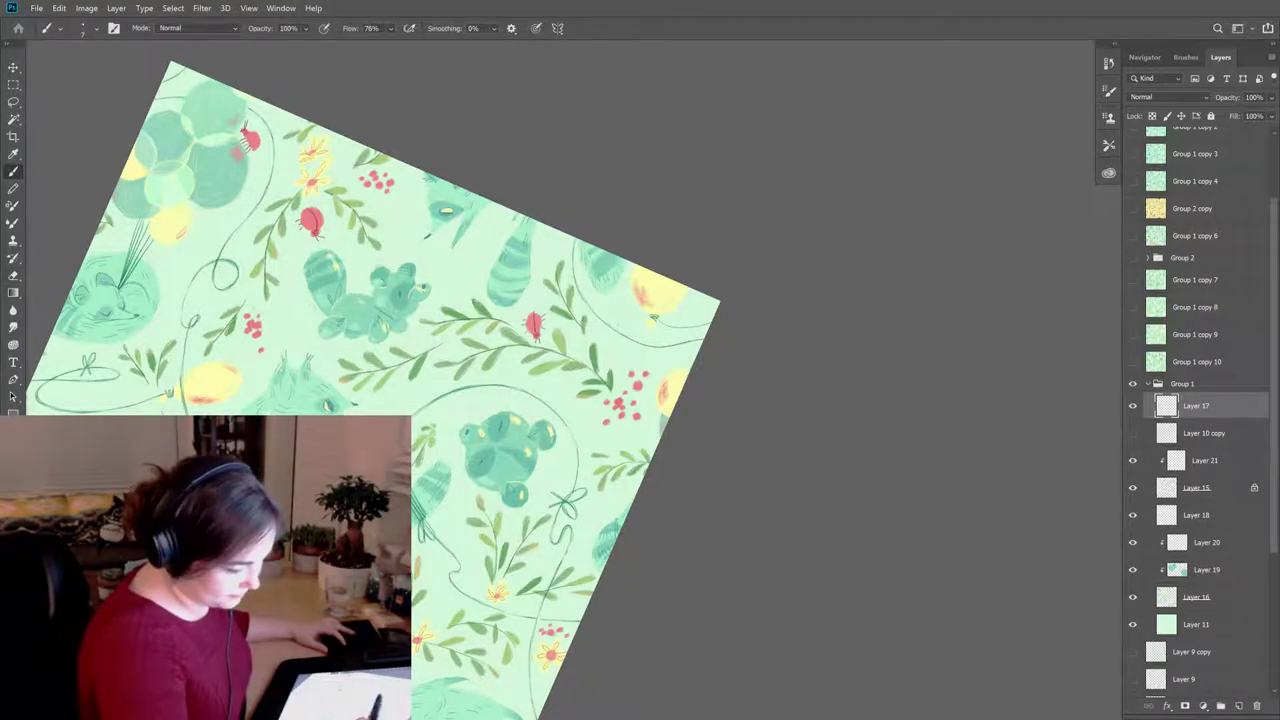
Step: Erase the string stretch beneath the corner yellow balloon and repaint it as a smooth line to the tile edge
key(e)
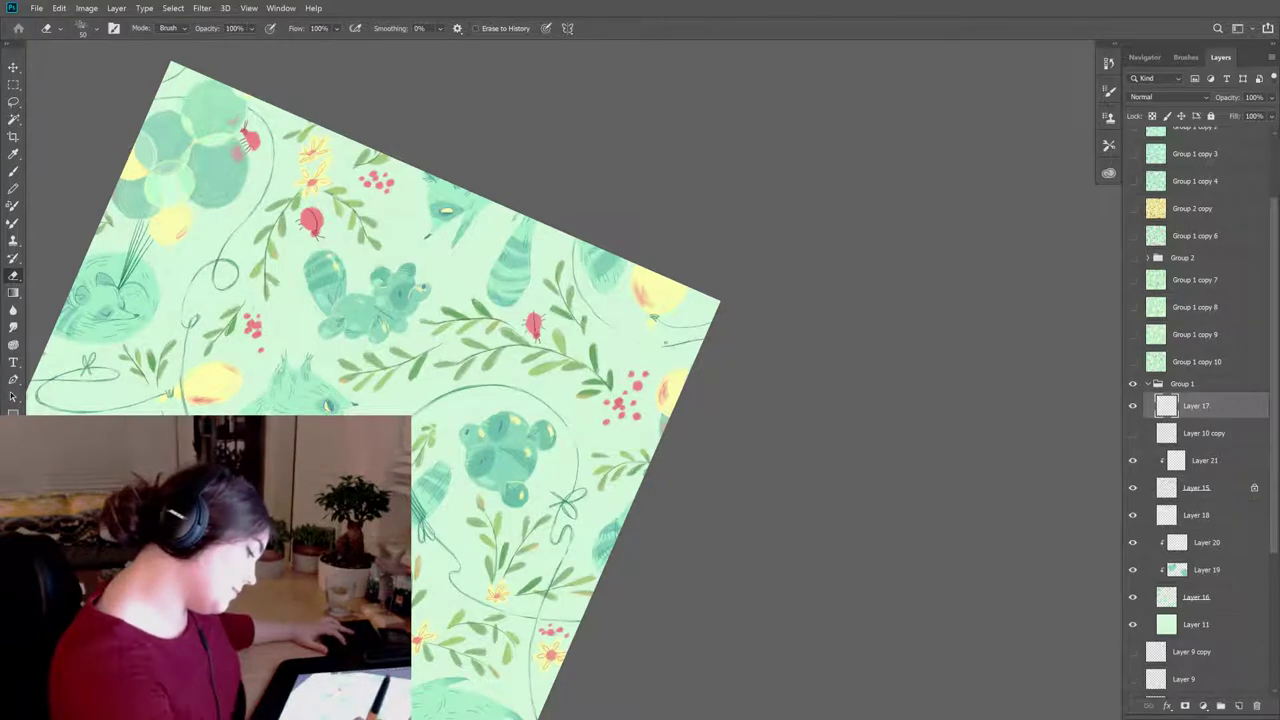
key(b)
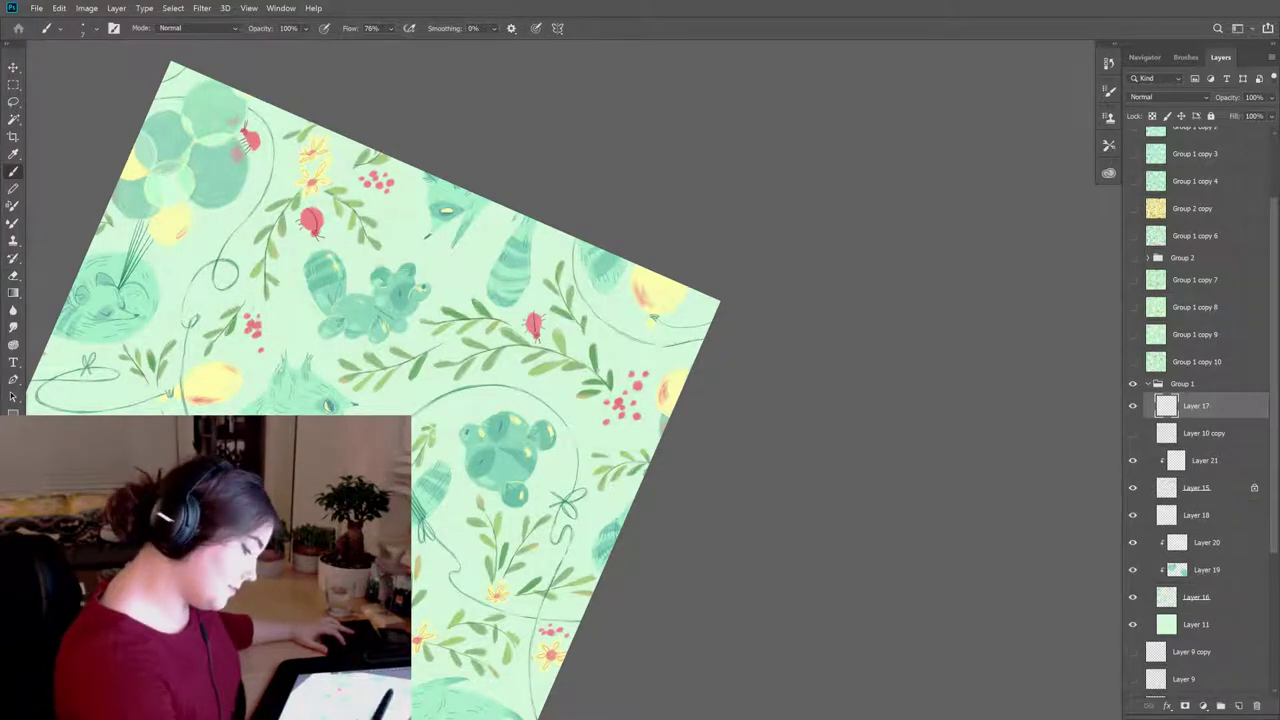
key(e)
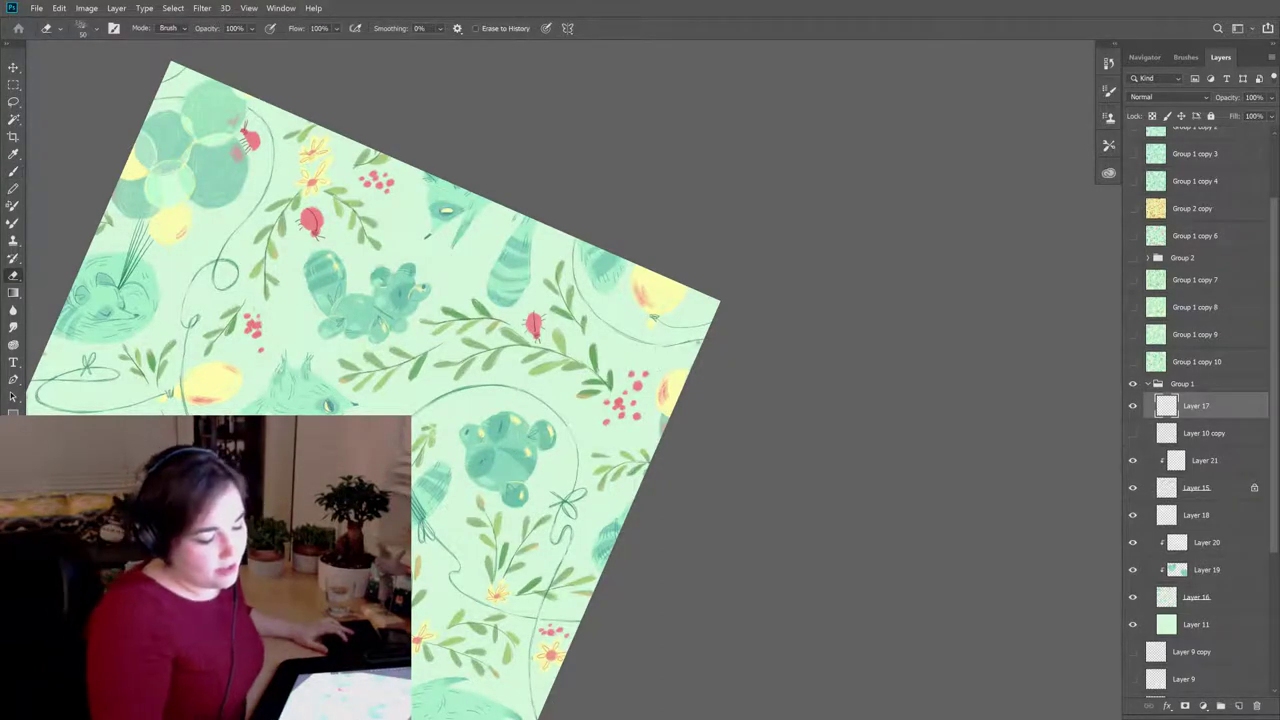
key(b)
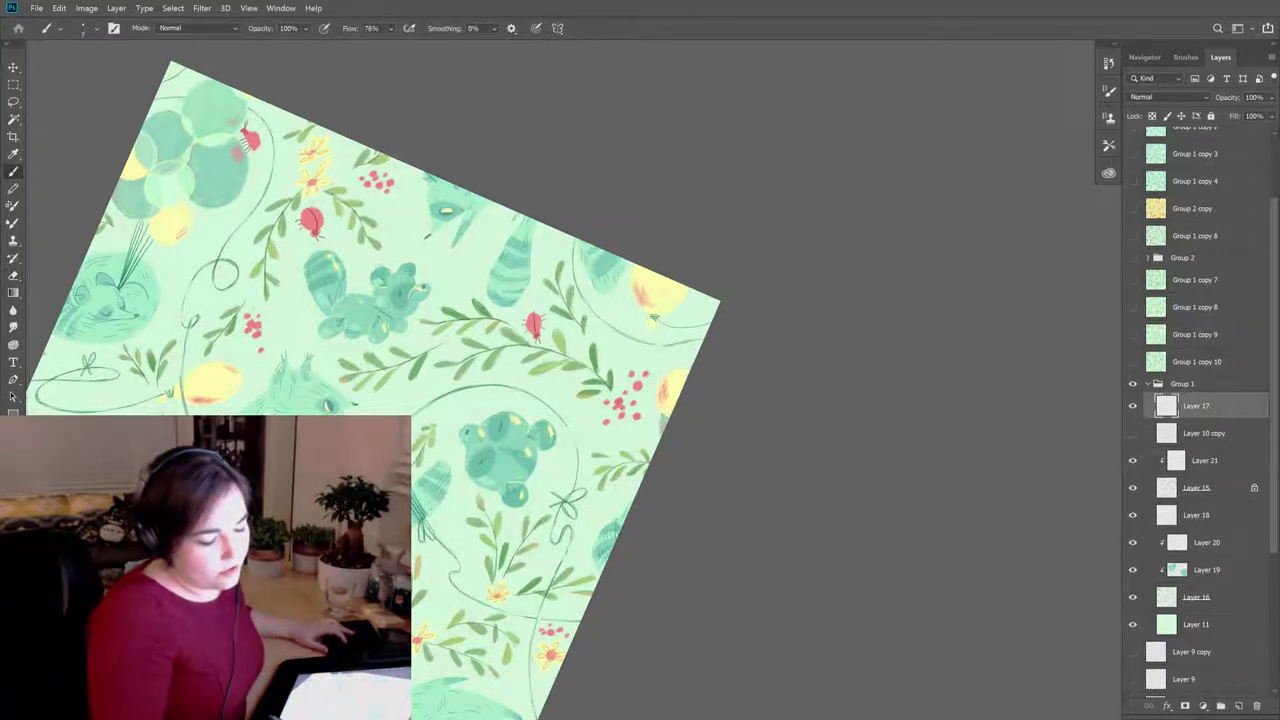
key(e)
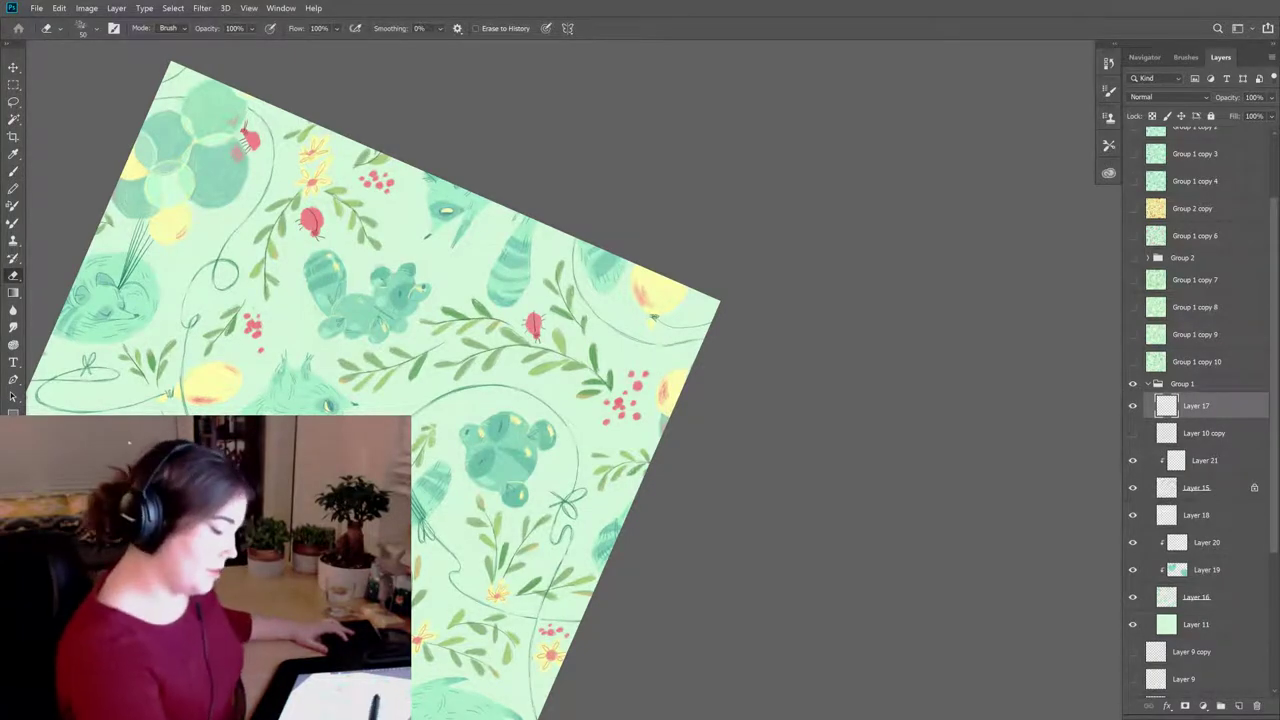
key(b)
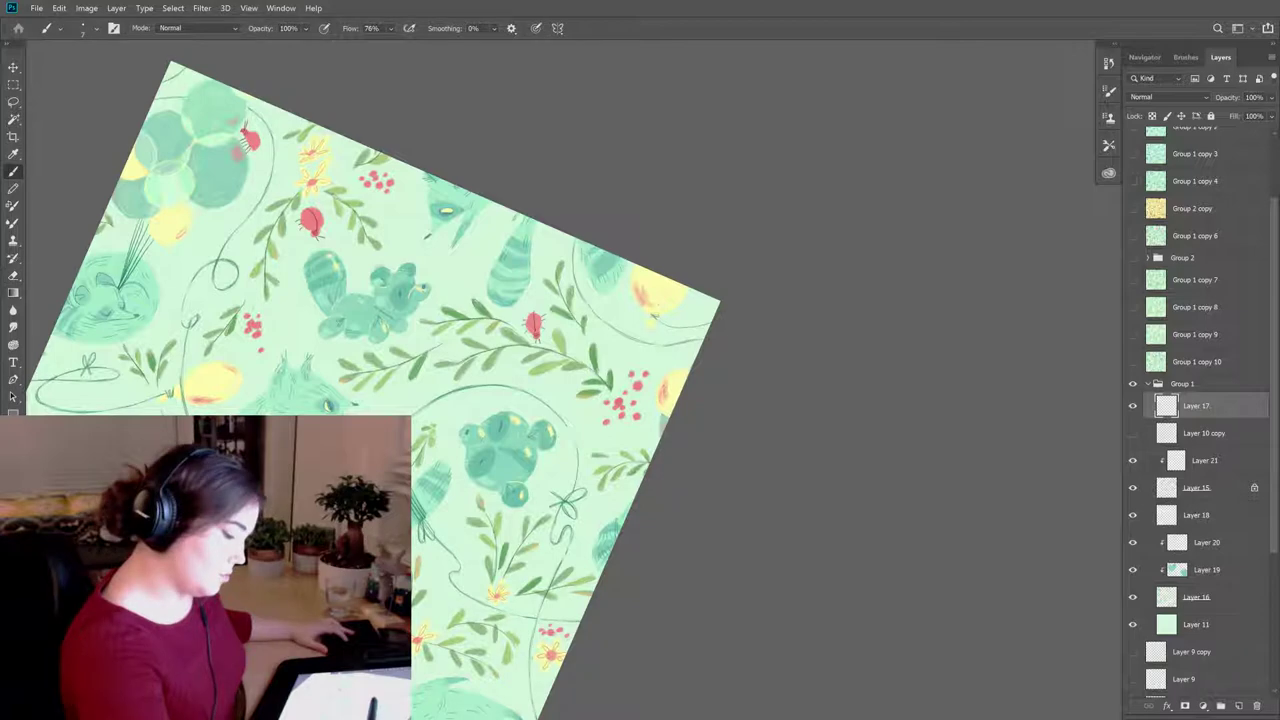
Step: Touch up the fine line details on Layer 17, alternating between the Brush and Eraser tools
key(e)
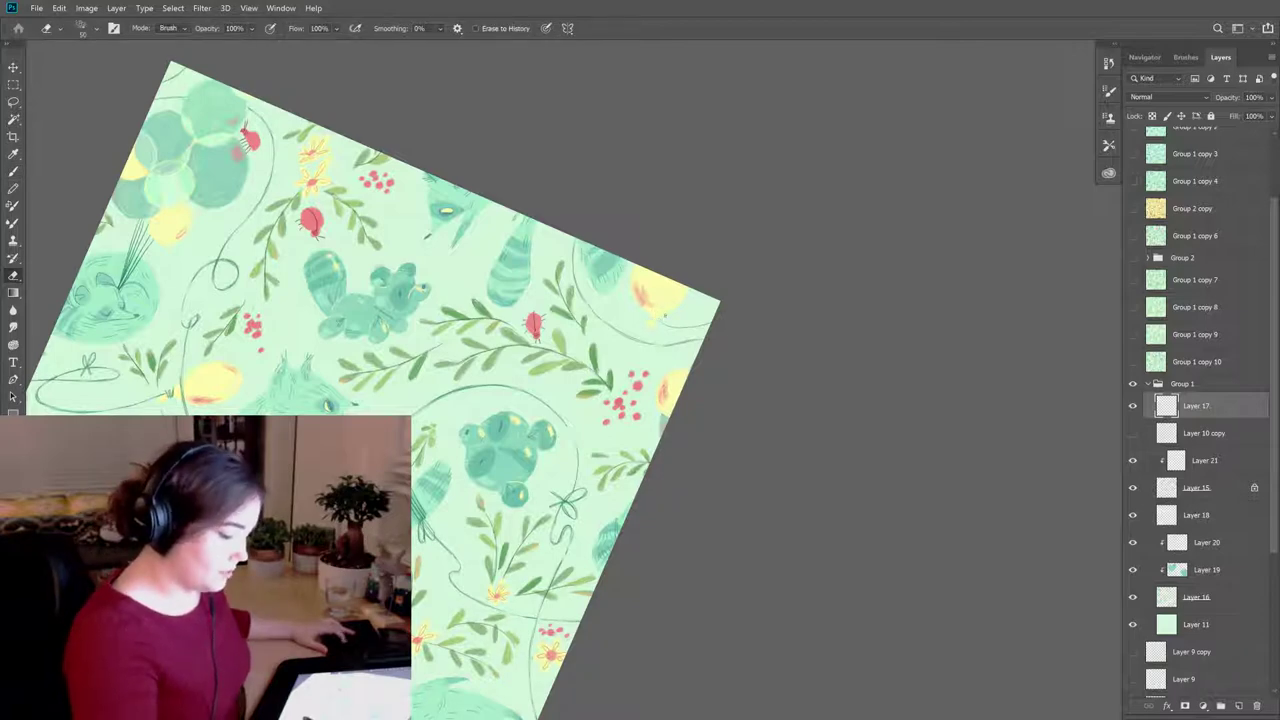
key(b)
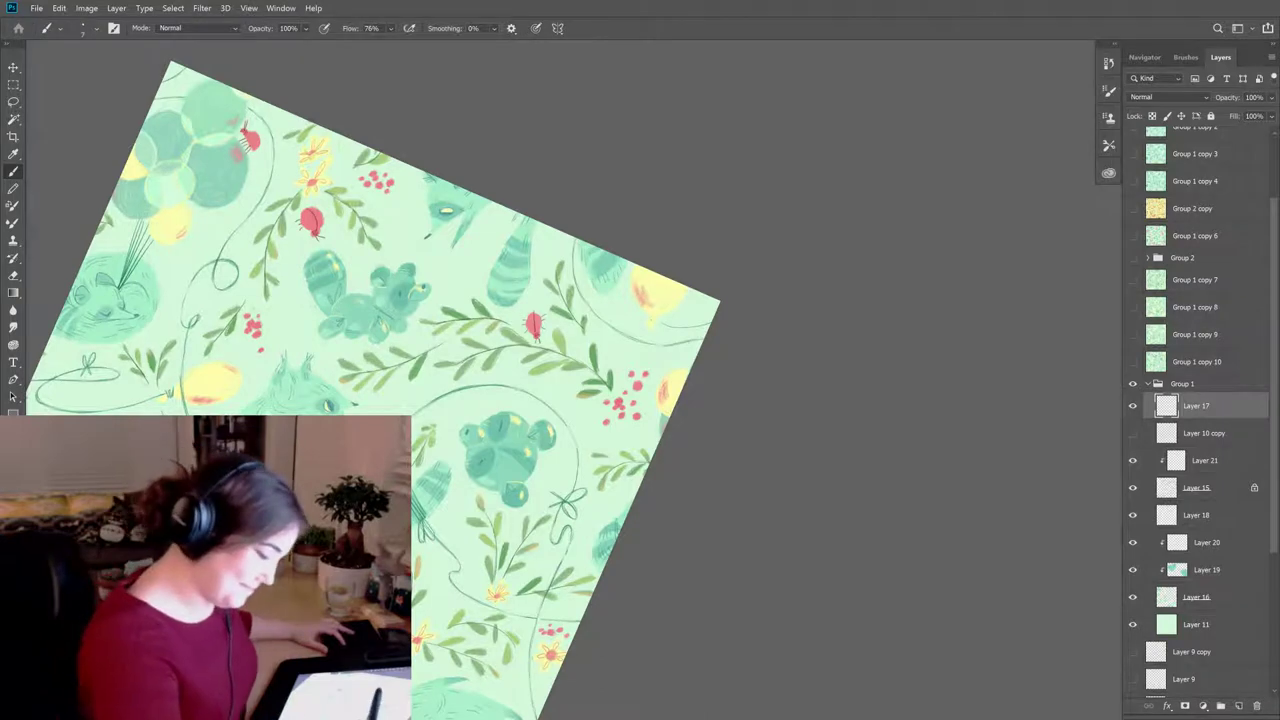
key(e)
key(b)
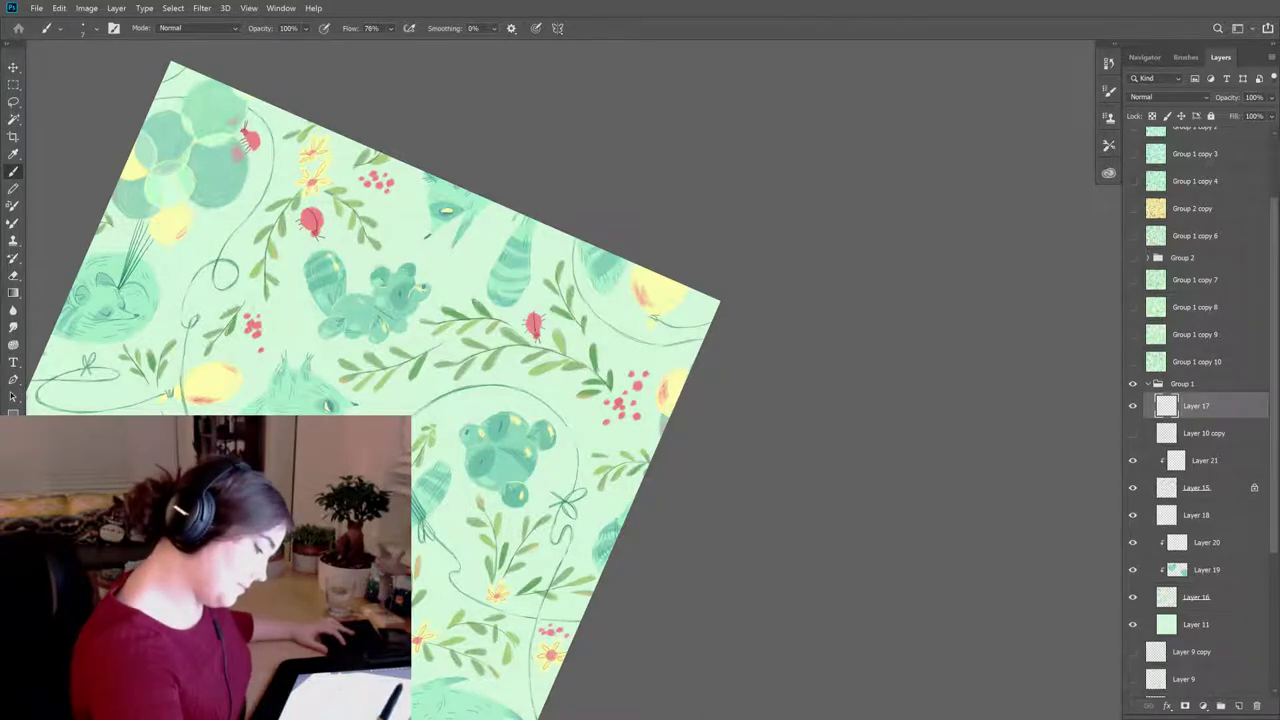
key(e)
key(b)
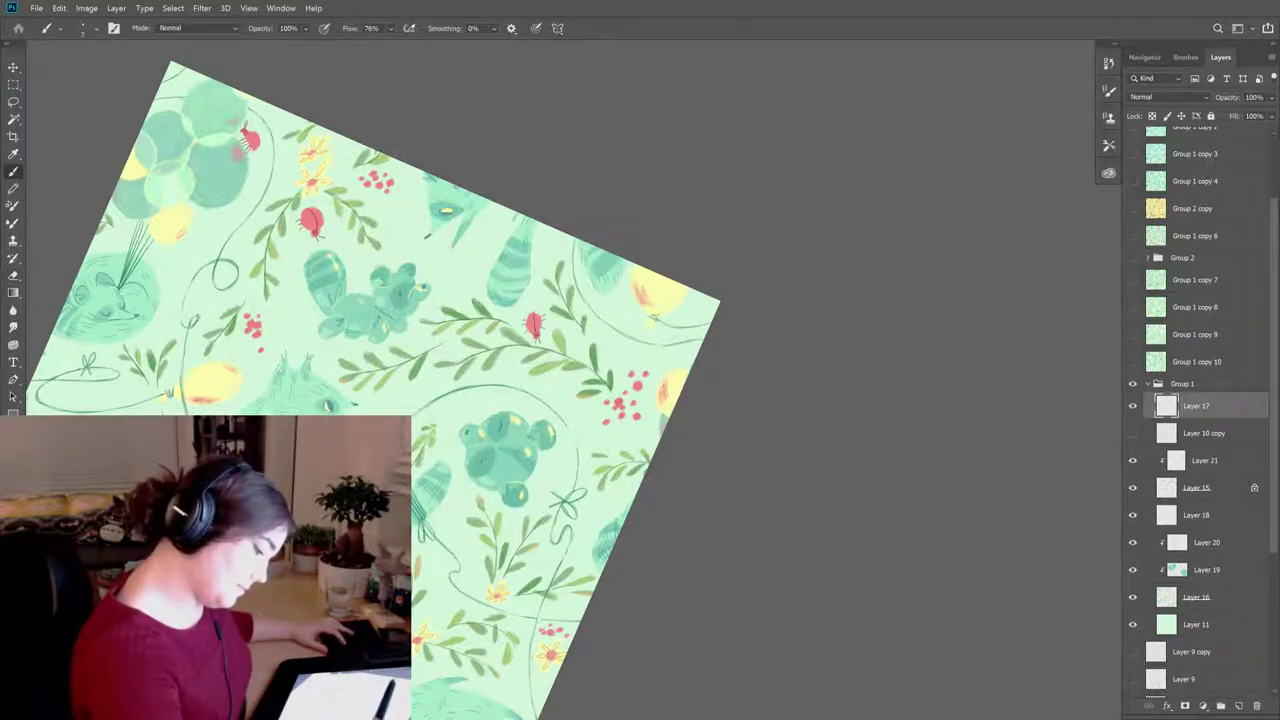
key(e)
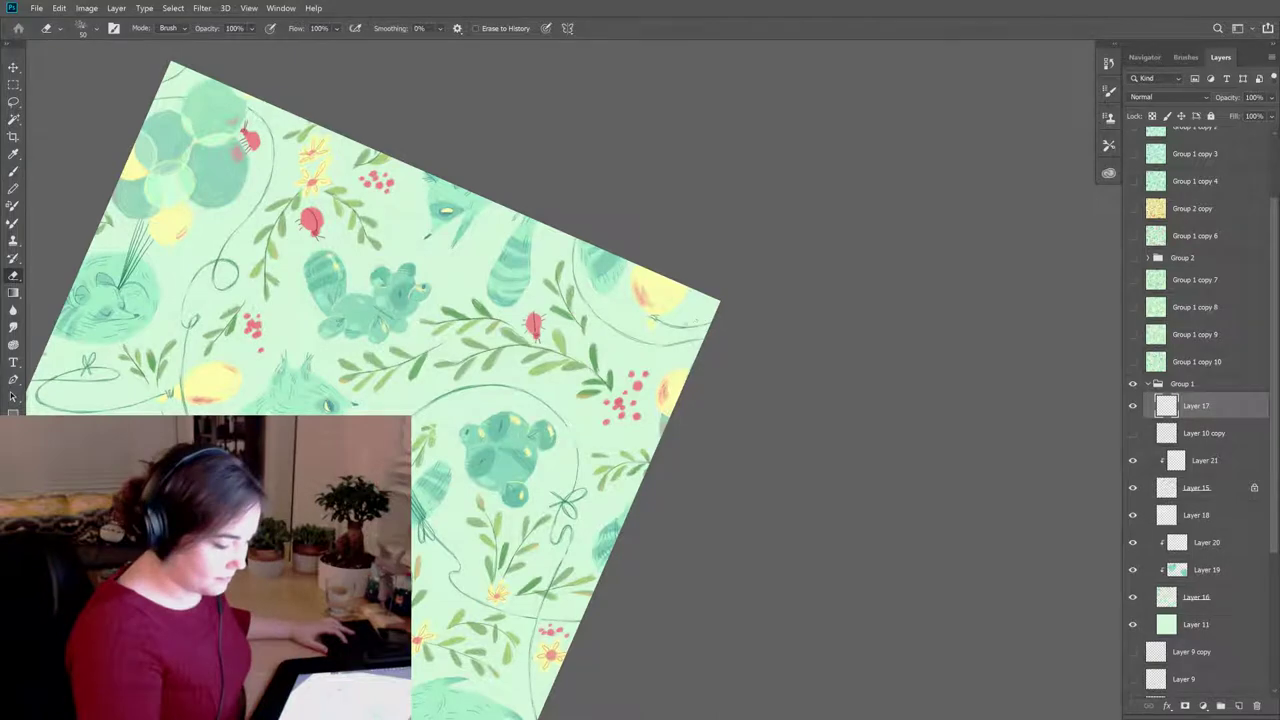
key(b)
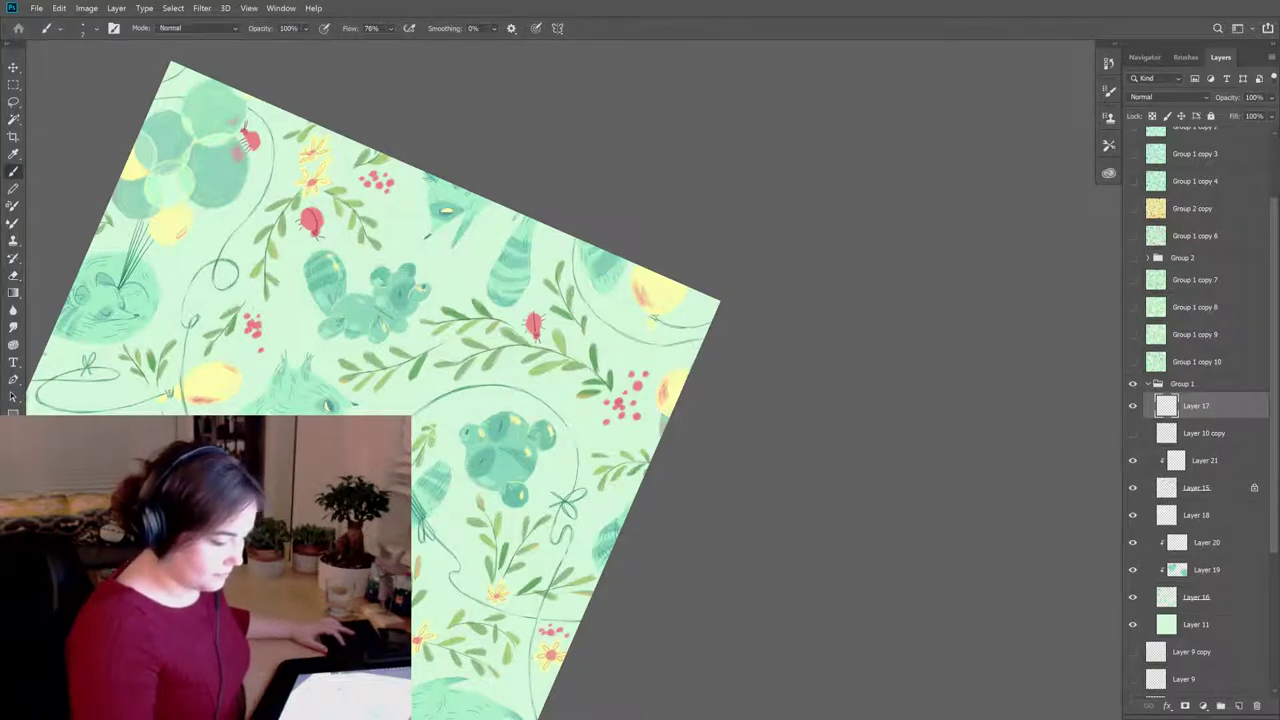
Step: Rotate the canvas view back to 0° and bring the whole pattern tile into view
drag(670, 510, 863, 573)
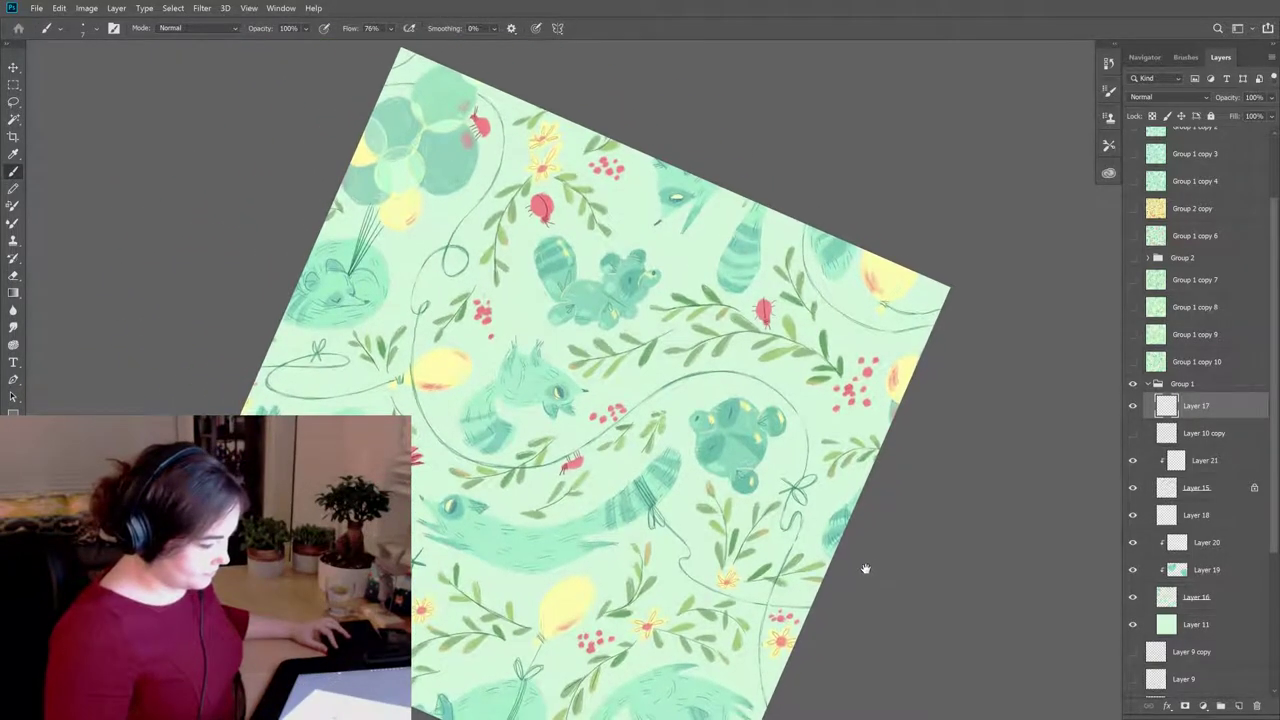
key(r)
key(Escape)
drag(507, 314, 668, 234)
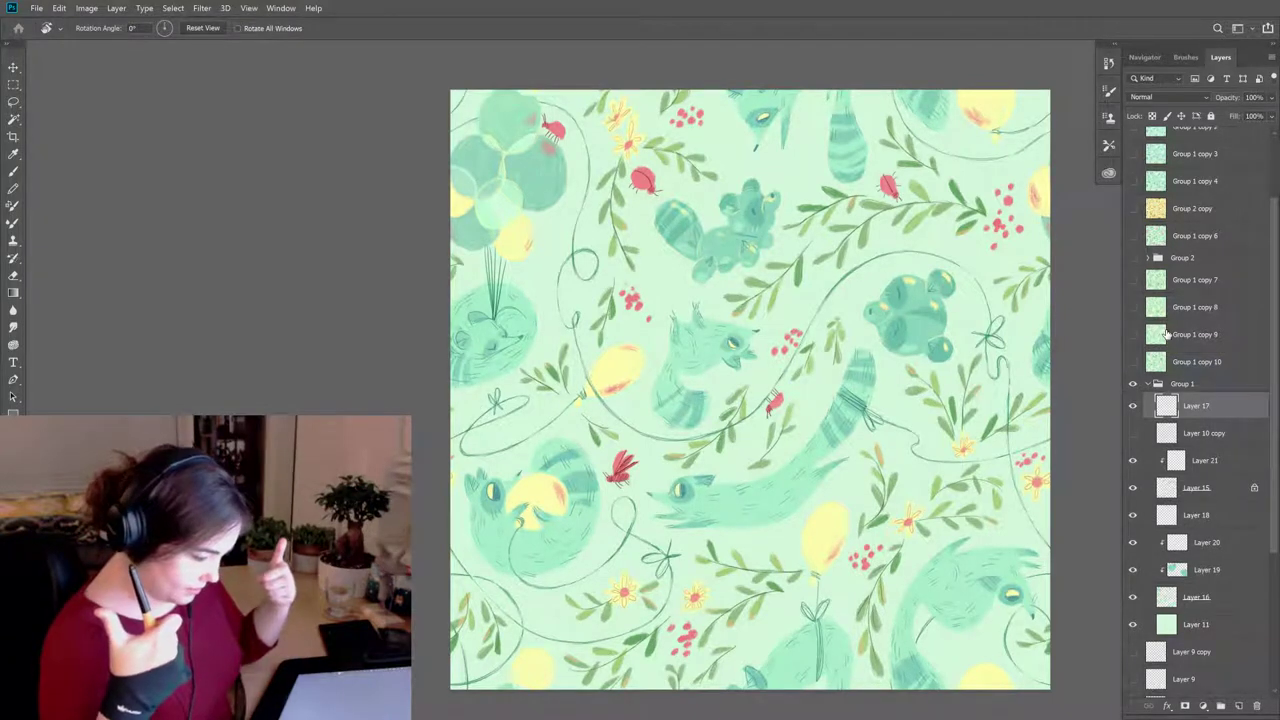
key(b)
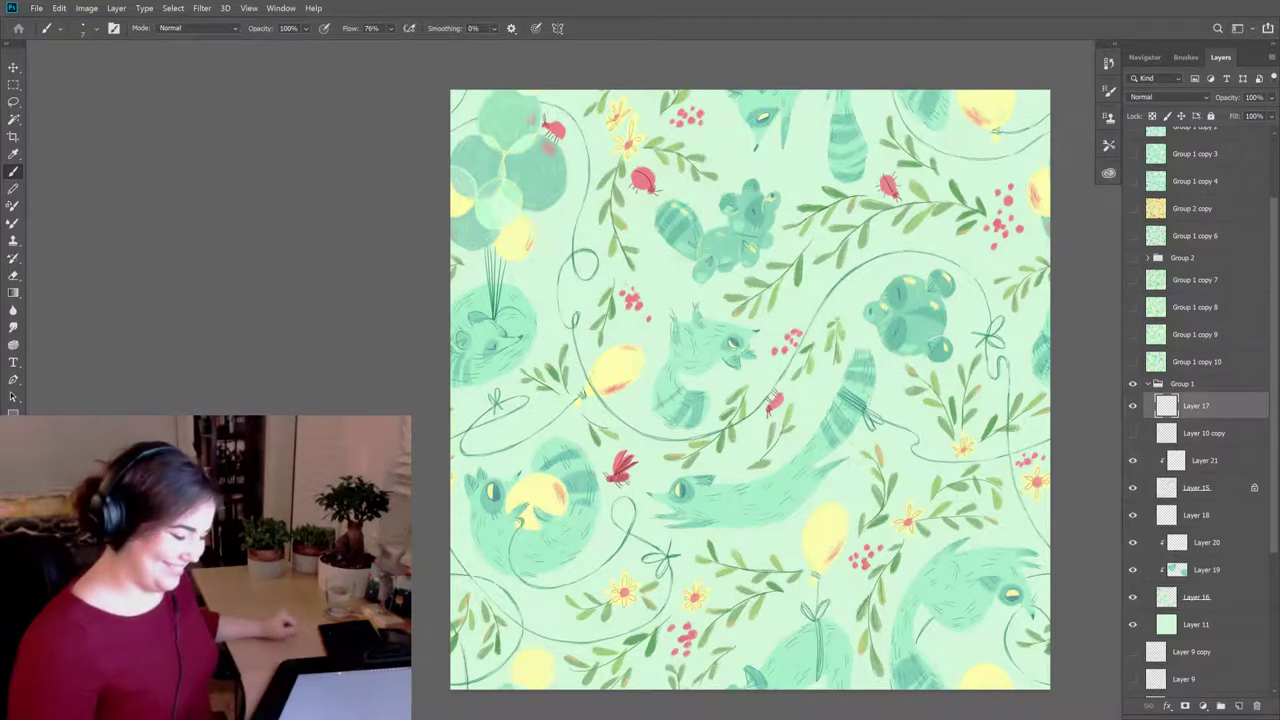
mouse_move(680, 268)
mouse_down()
mouse_move(655, 500)
mouse_move(685, 420)
mouse_move(740, 392)
mouse_move(725, 610)
mouse_move(860, 320)
mouse_move(900, 460)
mouse_move(950, 350)
mouse_move(905, 560)
mouse_up()
drag(830, 570, 1048, 462)
drag(540, 432, 1048, 263)
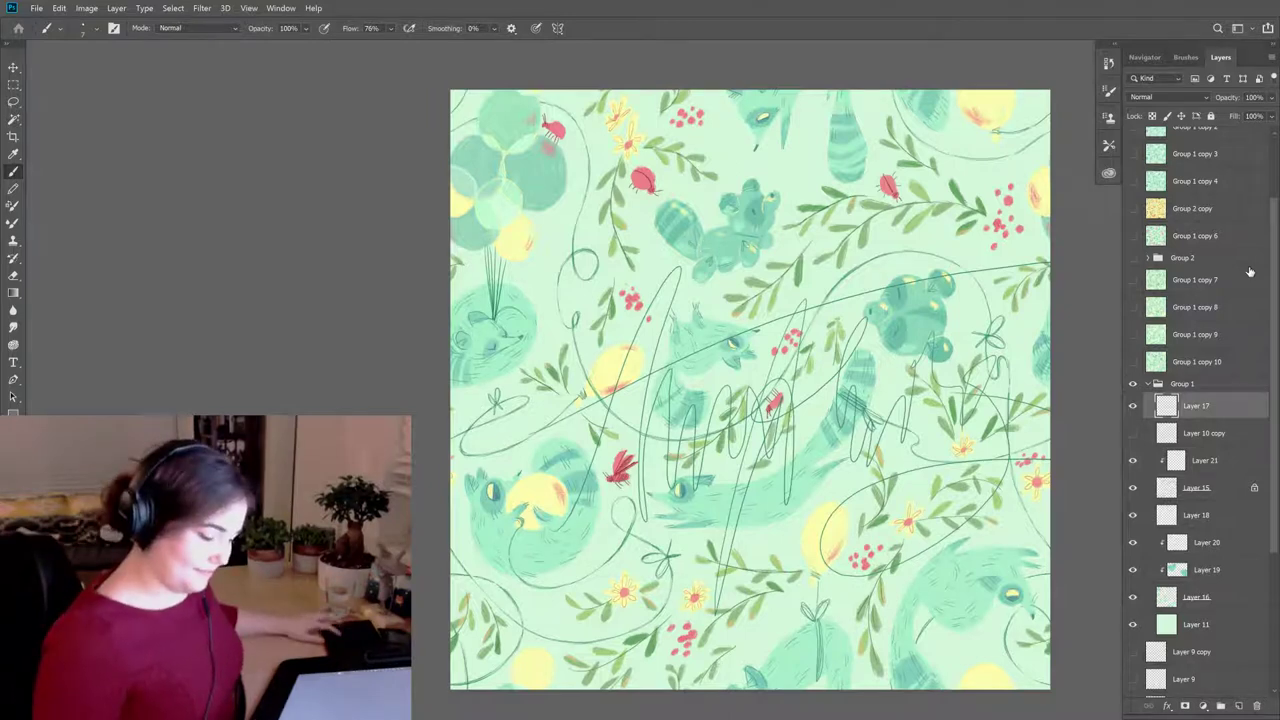
key(ctrl+z)
key(ctrl+z)
key(ctrl+z)
key(ctrl+z)
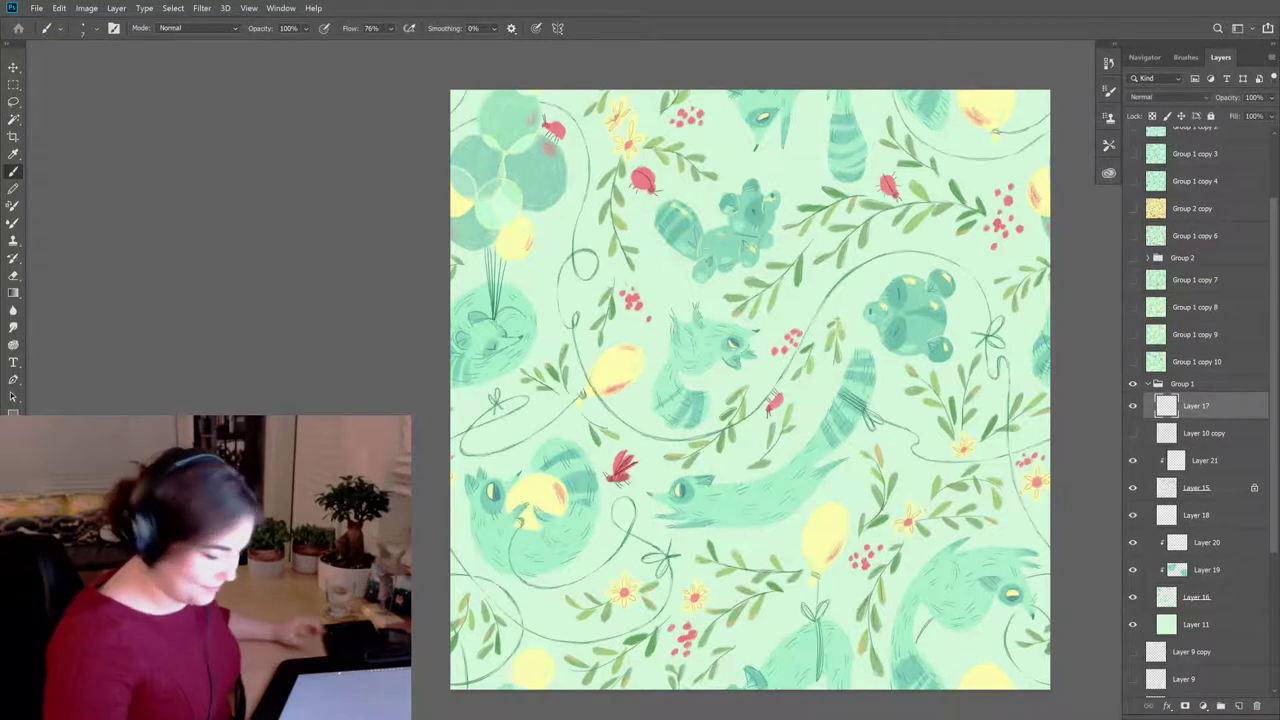
Step: Examine the complete pattern tile at a smaller zoom to judge the overall artwork
key(e)
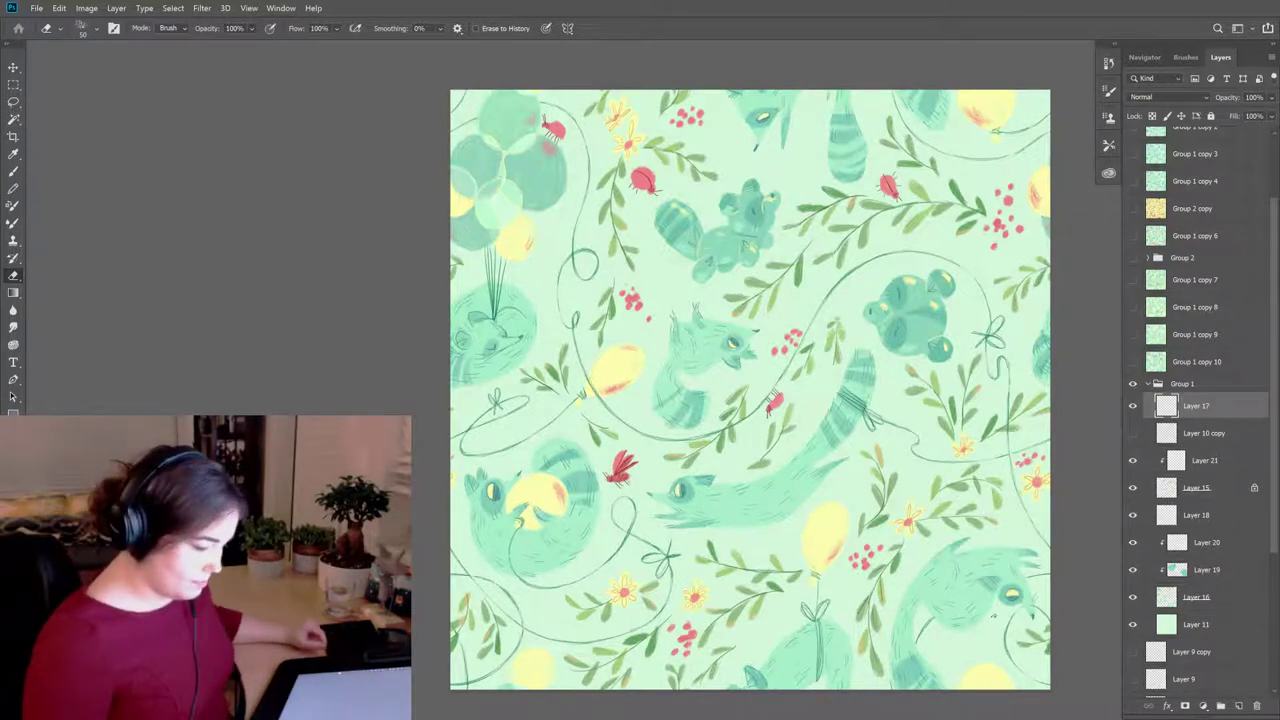
drag(963, 625, 785, 584)
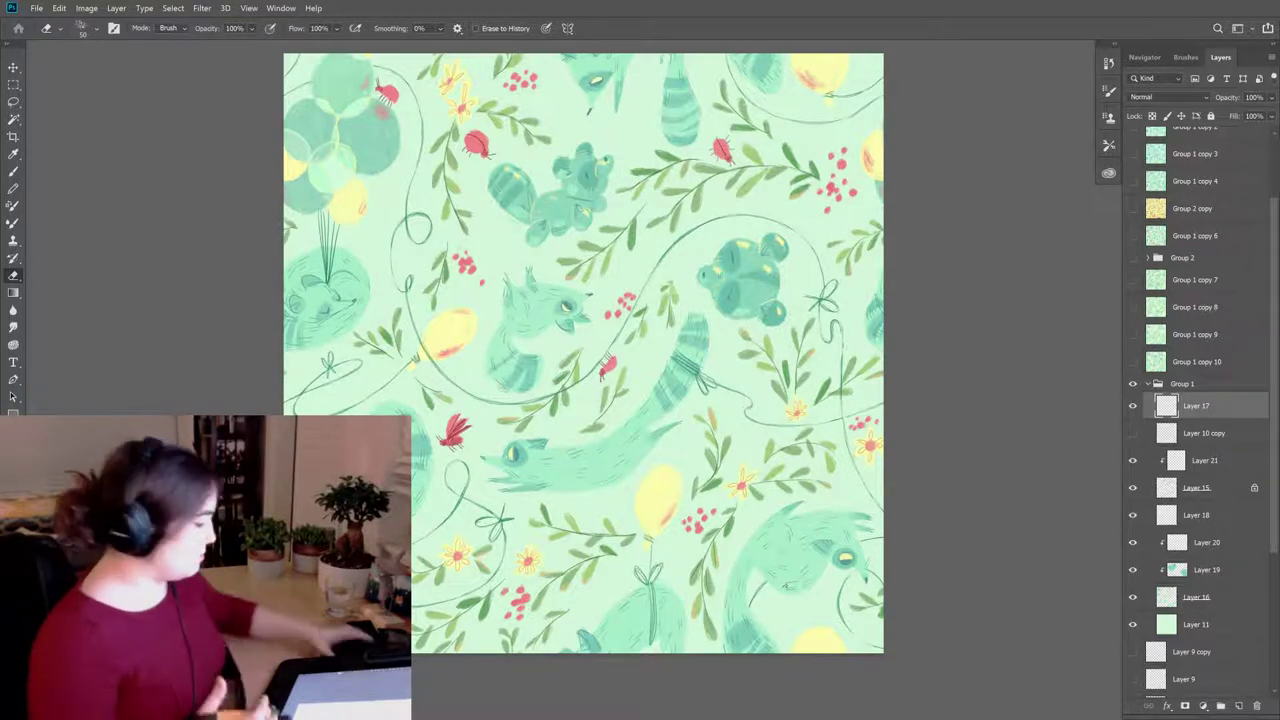
key(ctrl+plus)
key(ctrl+minus)
key(ctrl+minus)
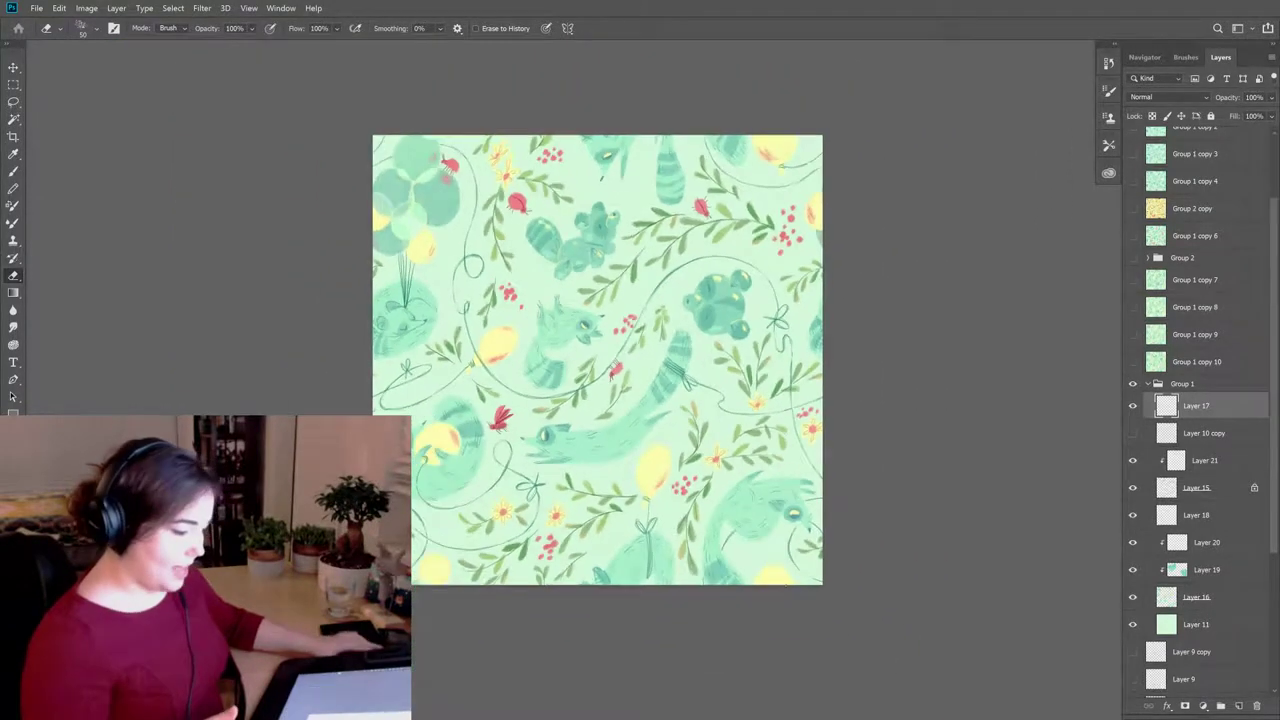
scroll(597, 360, up, 2)
scroll(597, 360, left, 2)
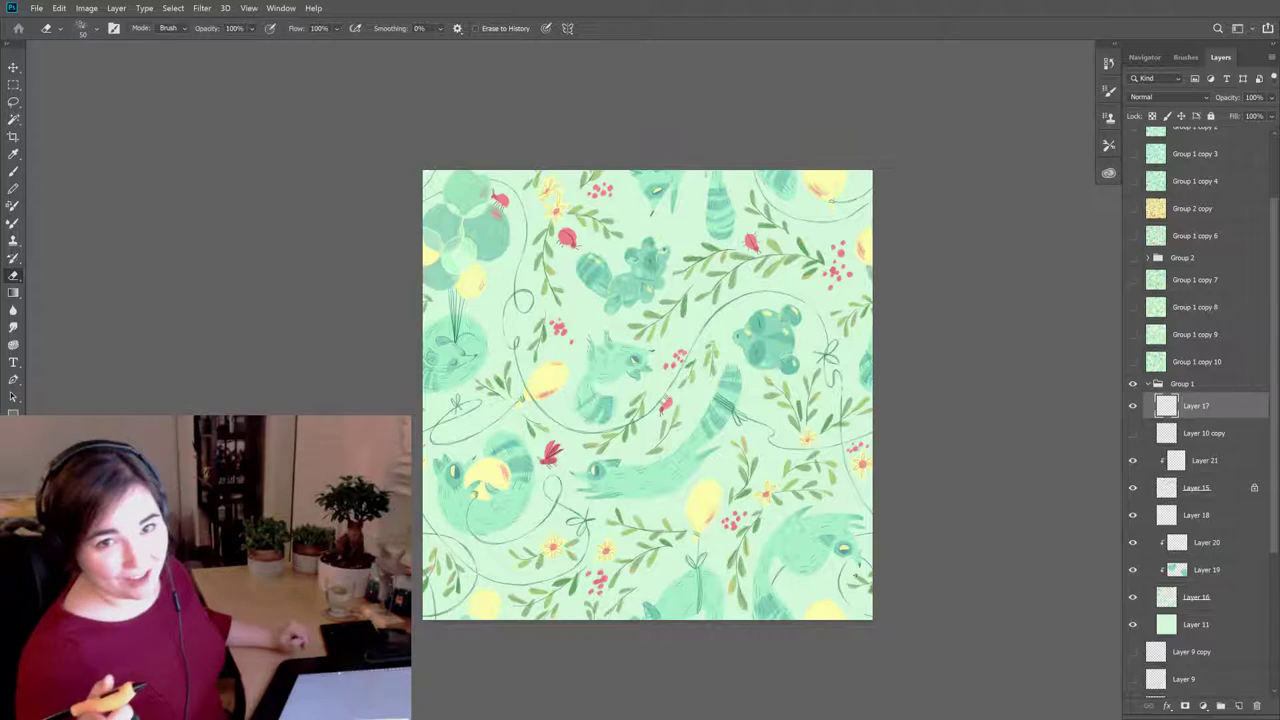
drag(794, 520, 920, 510)
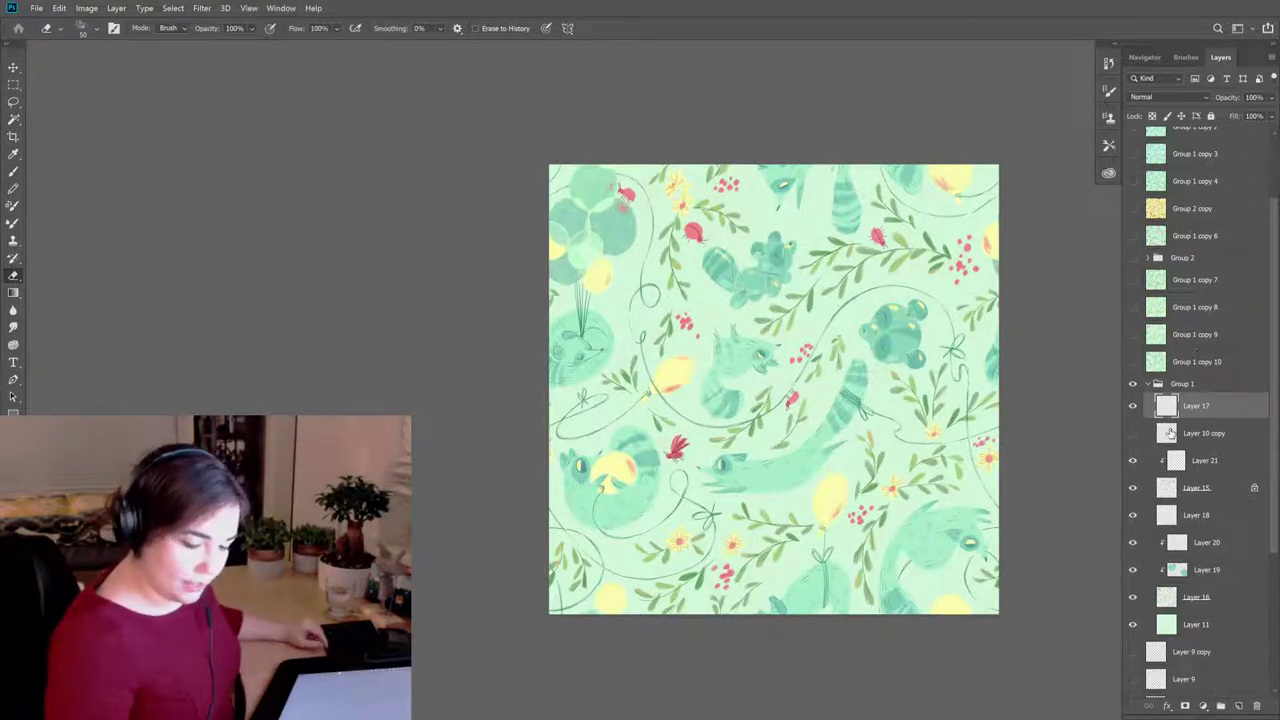
Step: Collapse Group 1, duplicate it above the original, and merge the duplicate into a single layer
click(1147, 384)
click(1140, 420)
drag(1157, 420, 1170, 412)
key(ctrl+e)
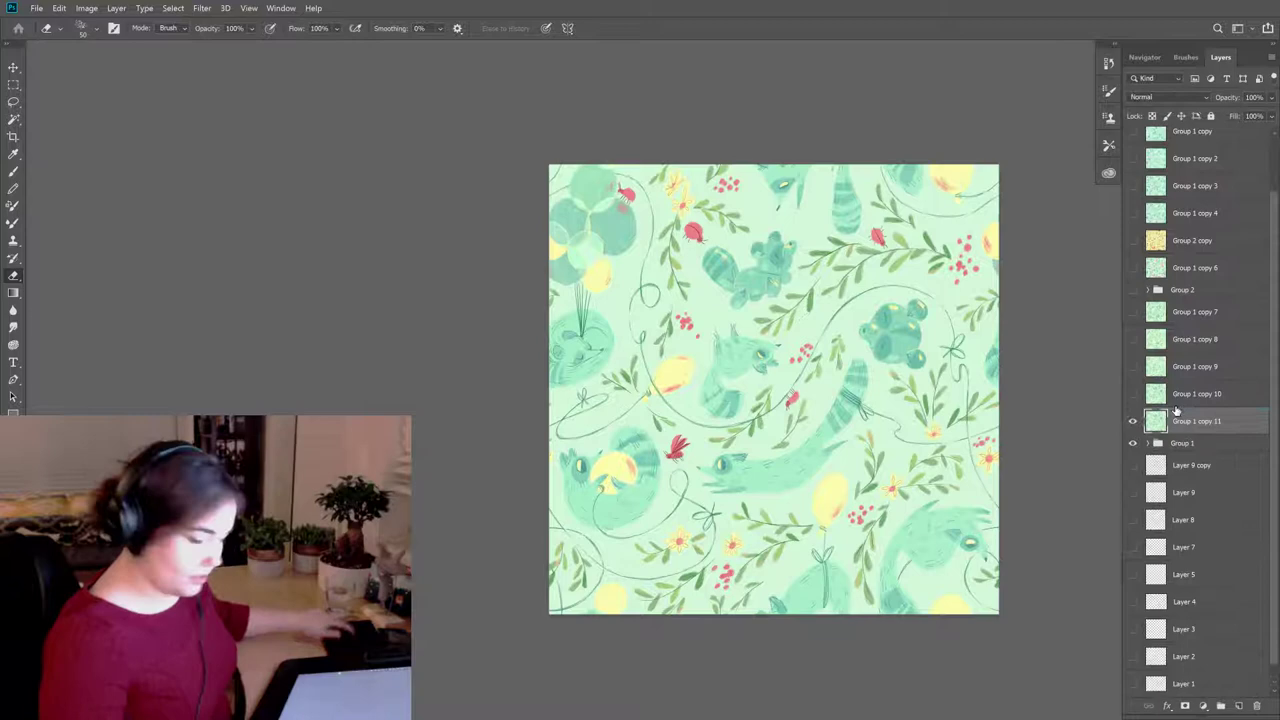
Step: Select the entire tile with the Rectangular Marquee and define it as a pattern named Jelly
key(m)
drag(546, 168, 999, 613)
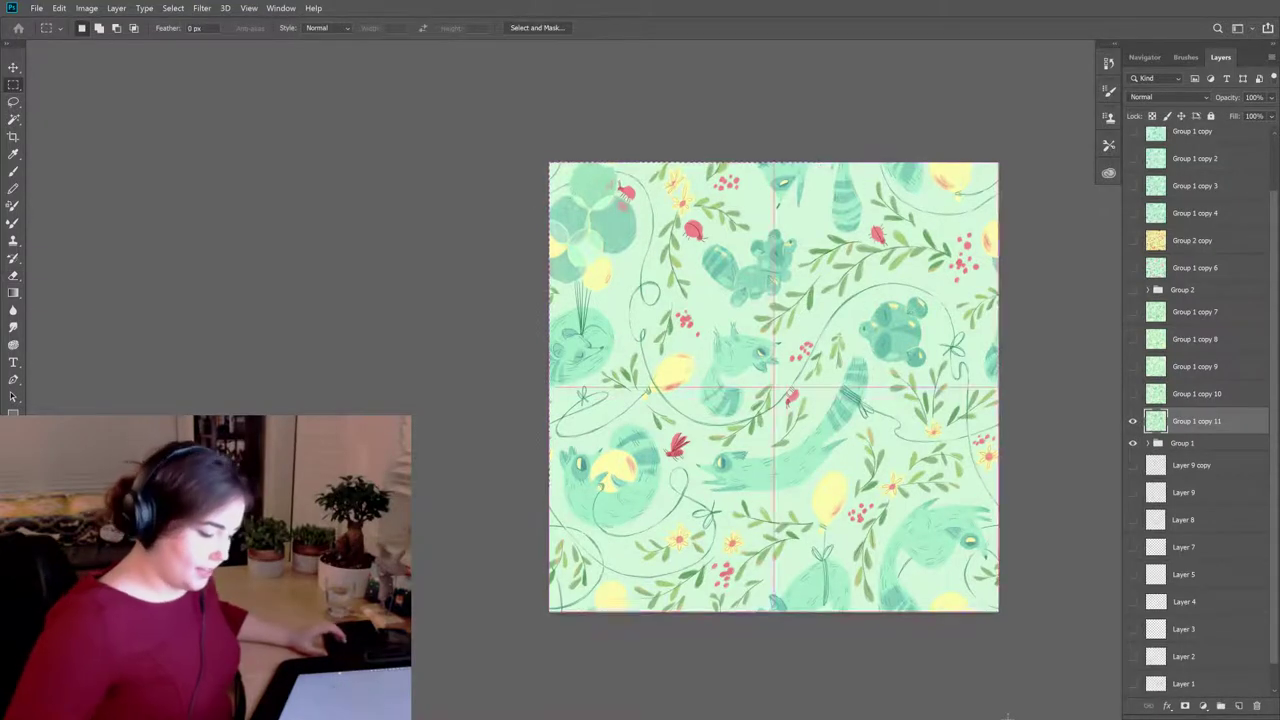
click(59, 8)
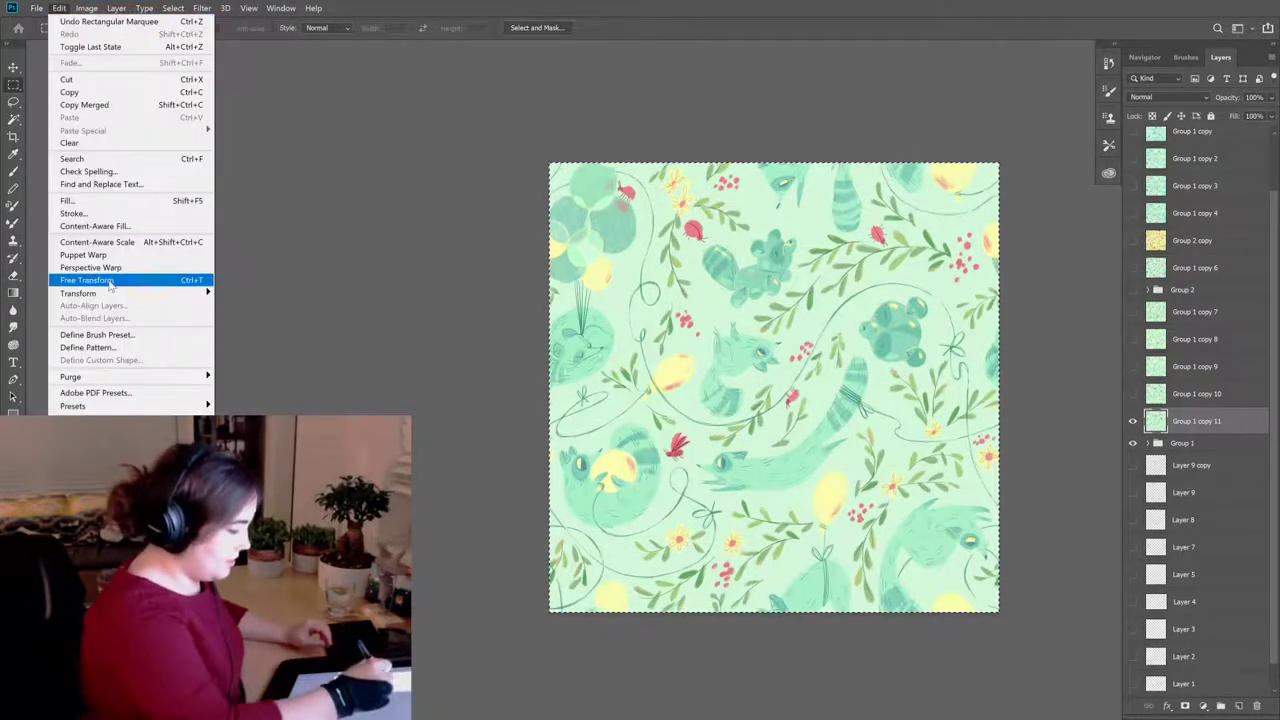
click(131, 347)
text(Jelly)
key(Return)
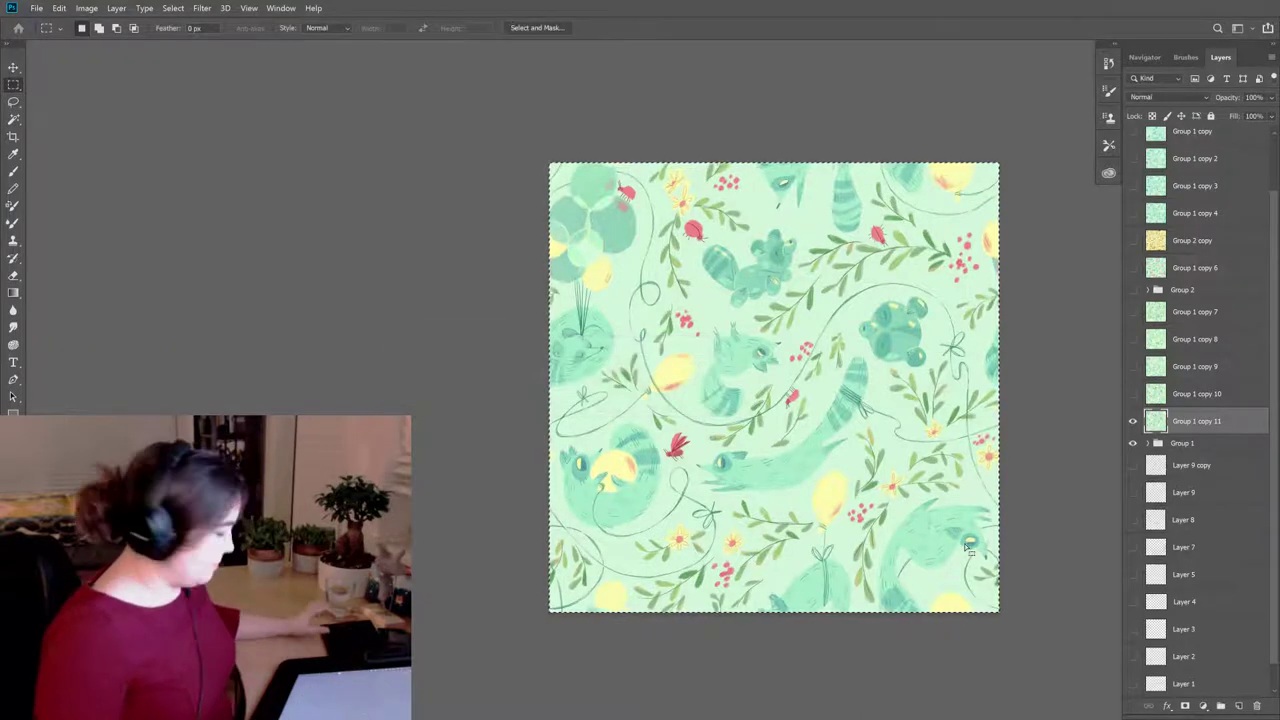
Step: In pat_racoonbaloon_big.psd, add a layer above Layer 54 and fill it with the newly defined pattern at 100% opacity in Normal mode
key(ctrl+minus)
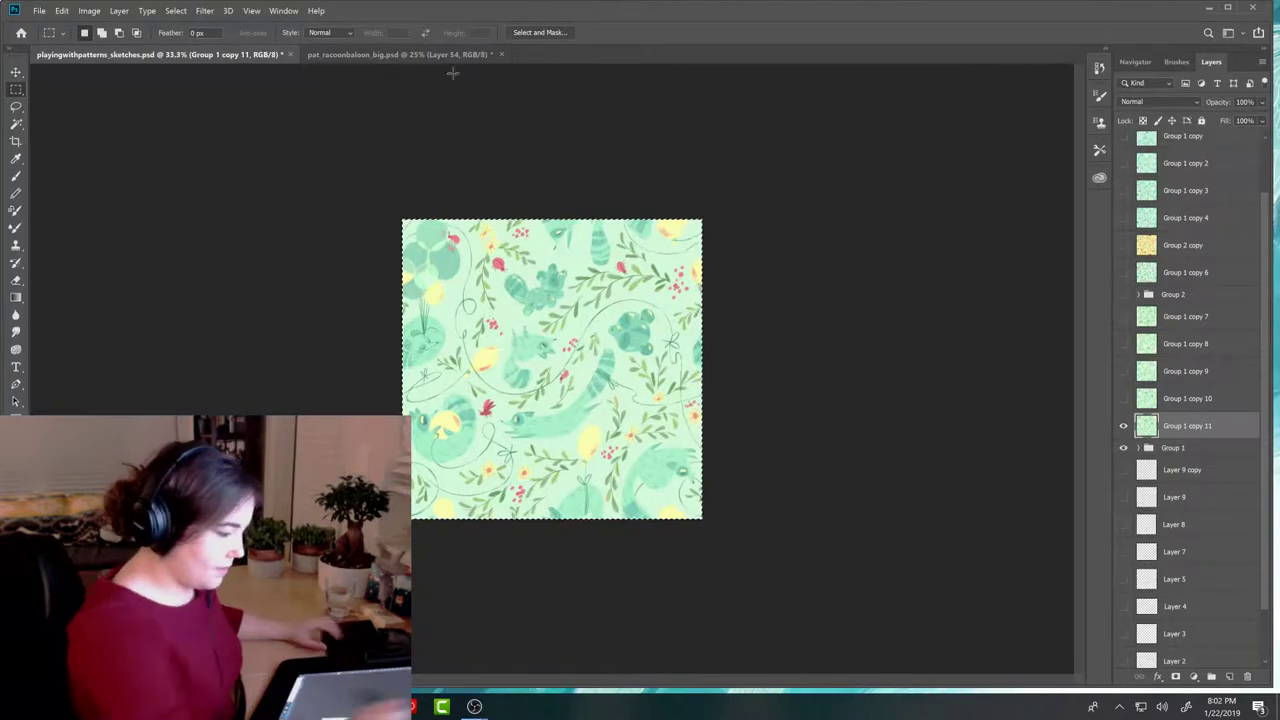
click(462, 52)
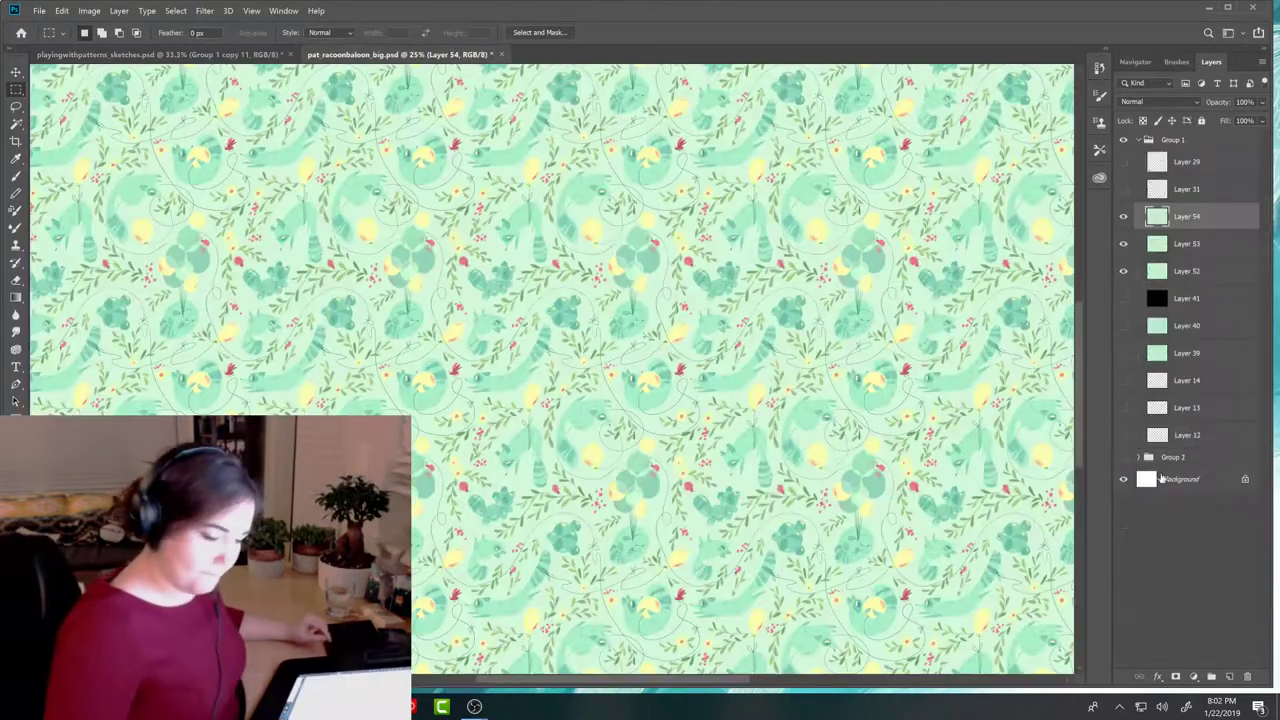
key(ctrl+minus)
key(ctrl+minus)
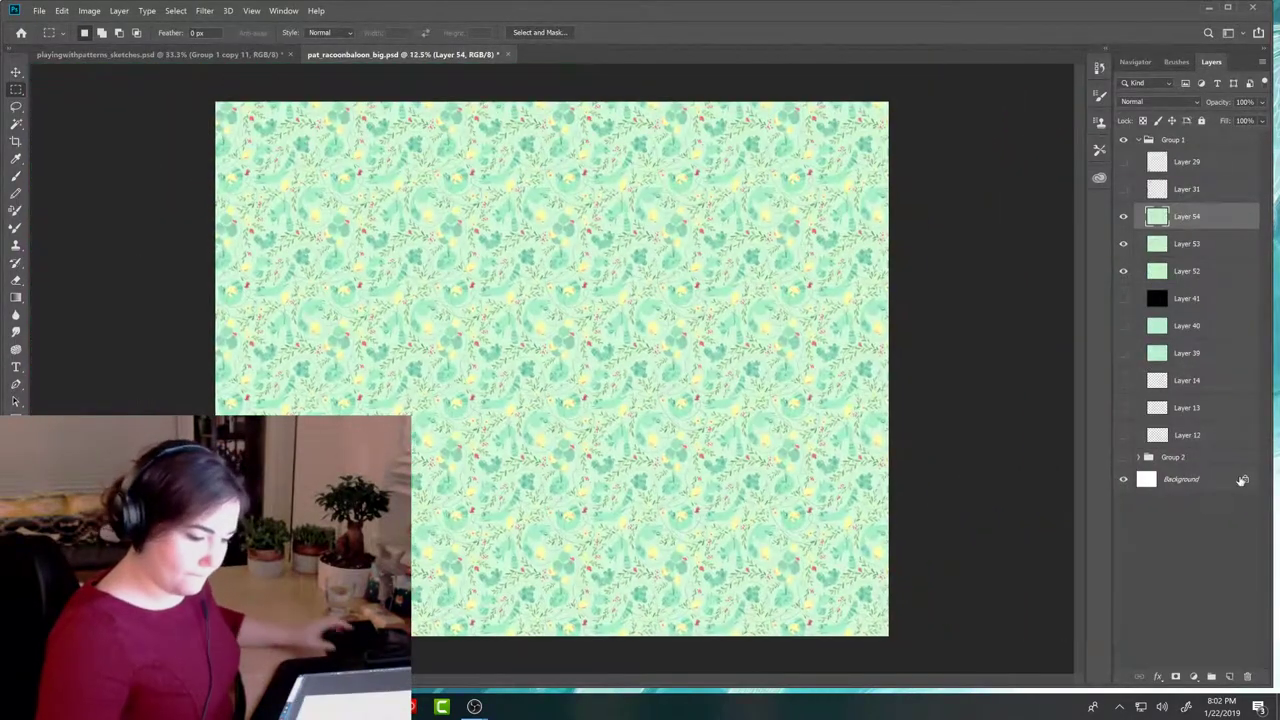
click(1229, 676)
click(61, 10)
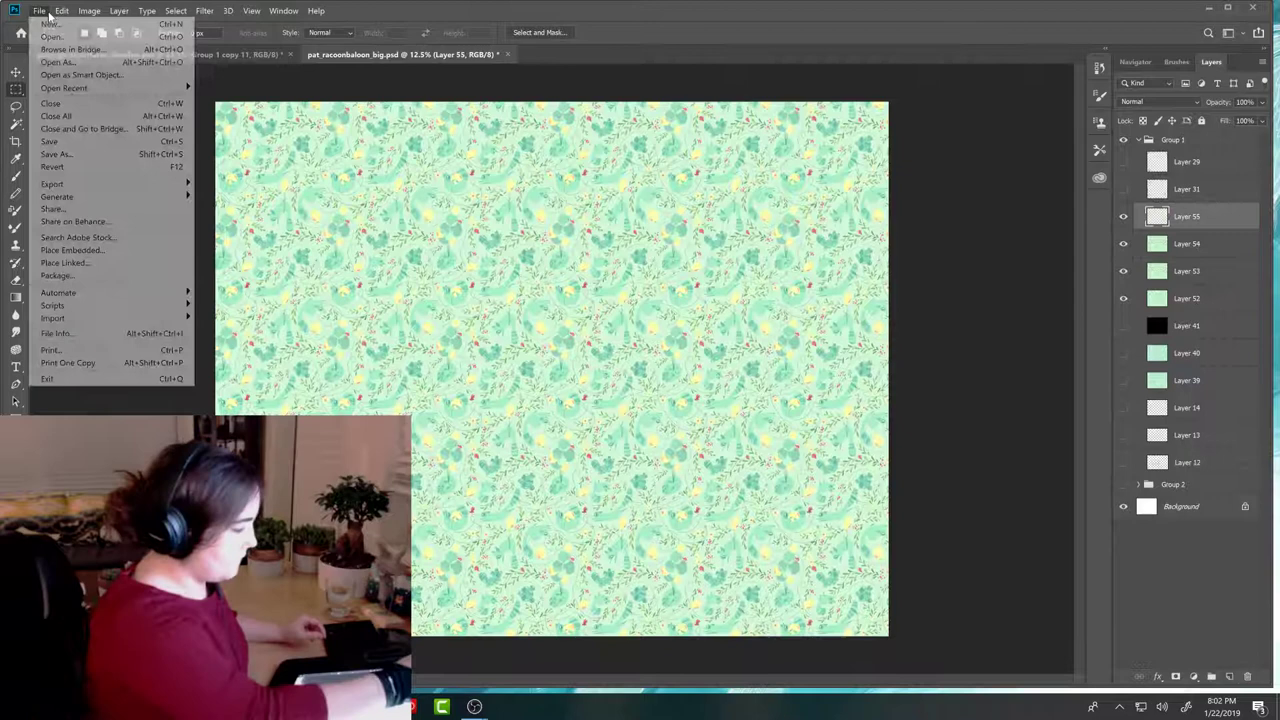
click(75, 200)
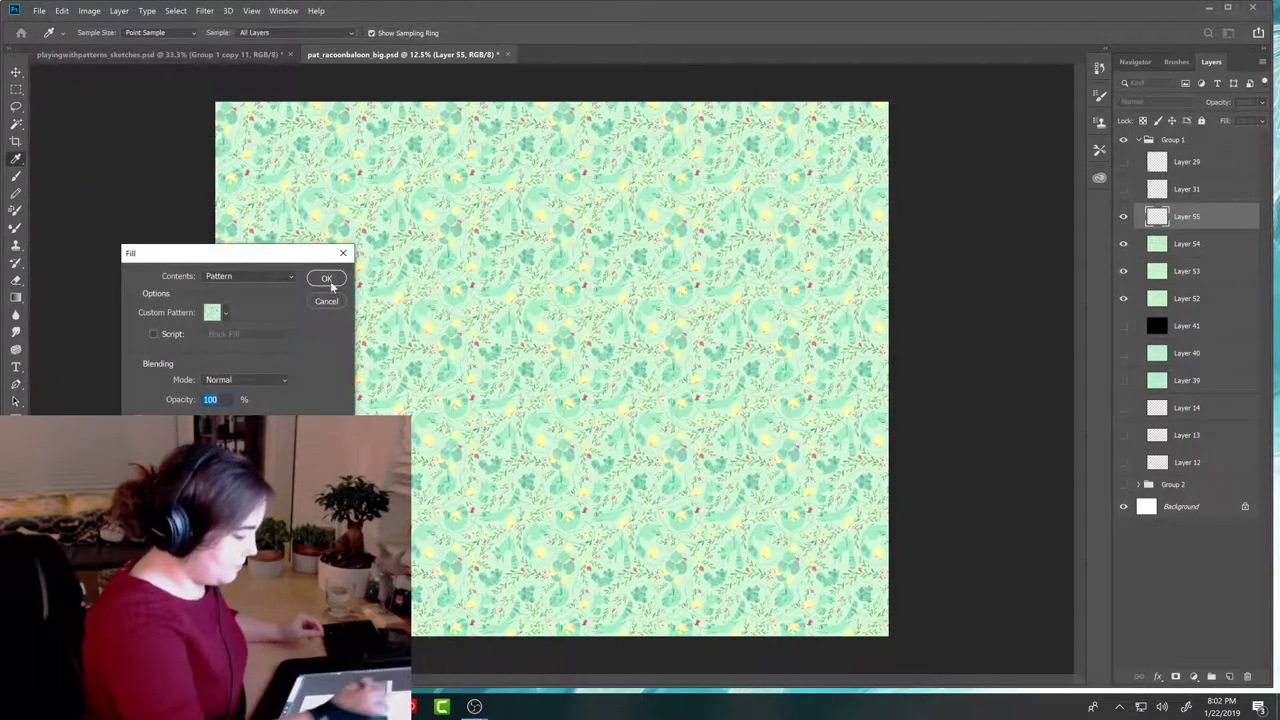
click(219, 312)
key(Return)
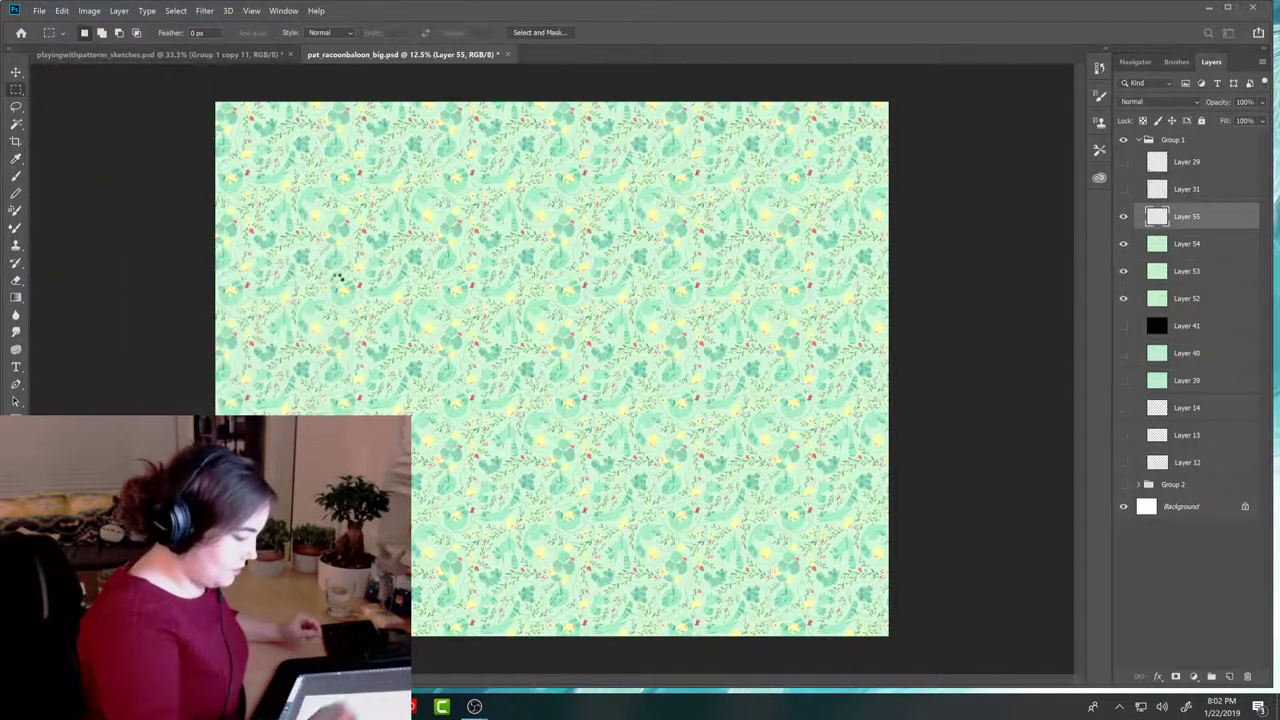
key(m)
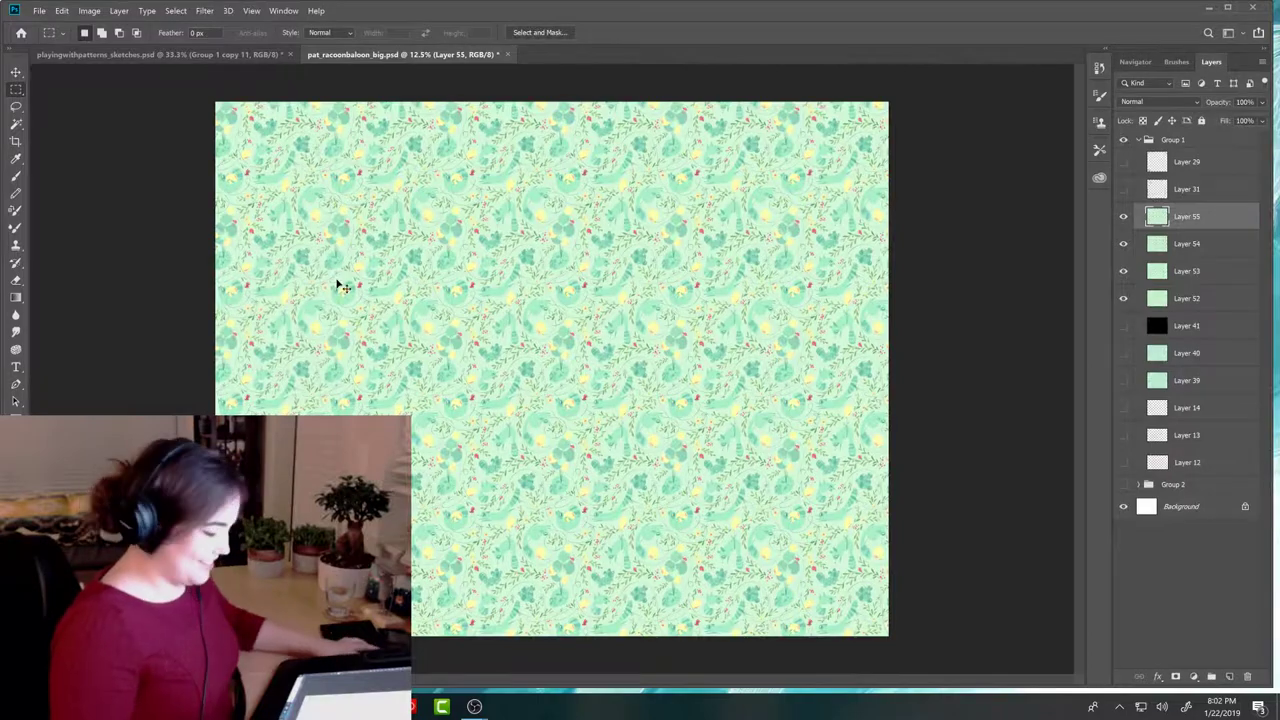
Step: Toggle the visibility of Layer 55 to compare the new pattern fill with the previous version beneath it
key(ctrl+plus)
click(1123, 217)
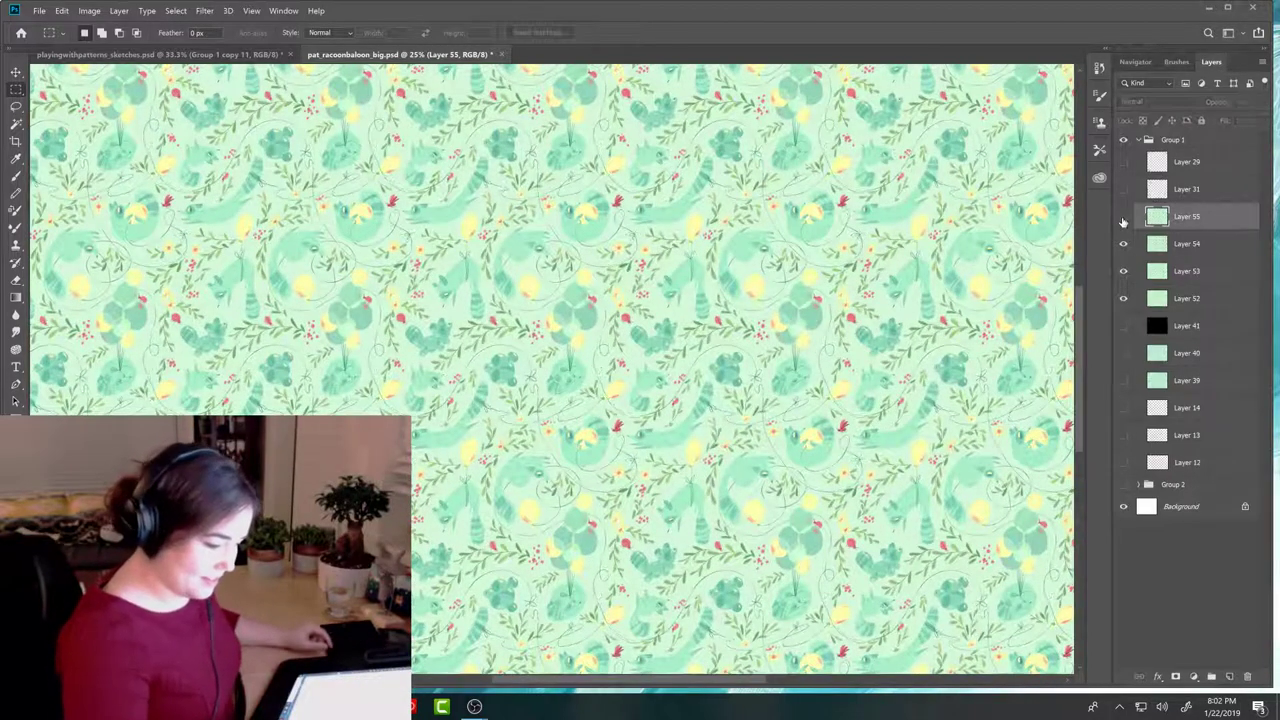
click(1123, 217)
click(1123, 217)
click(1123, 217)
drag(1015, 372, 931, 170)
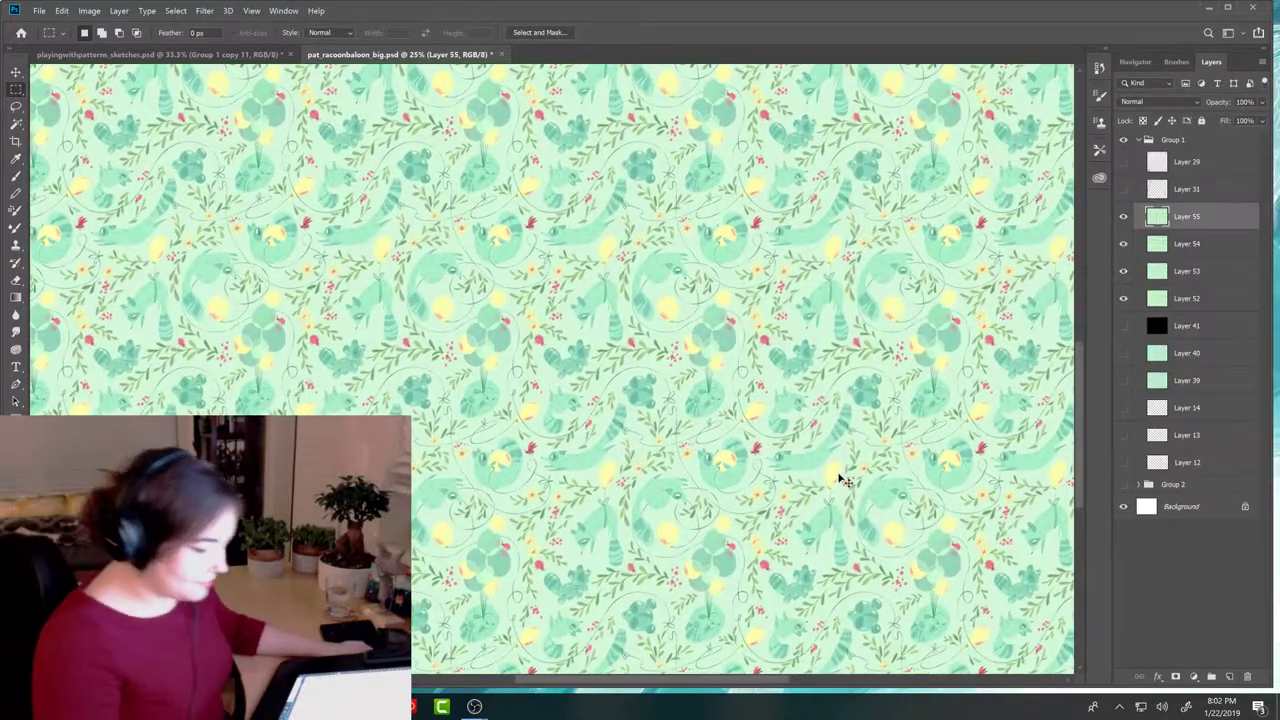
Step: Examine the repeating pattern from a distant full-canvas view to close up, in full-screen mode, checking for visible seams and uneven spots
key(ctrl+minus)
key(ctrl+minus)
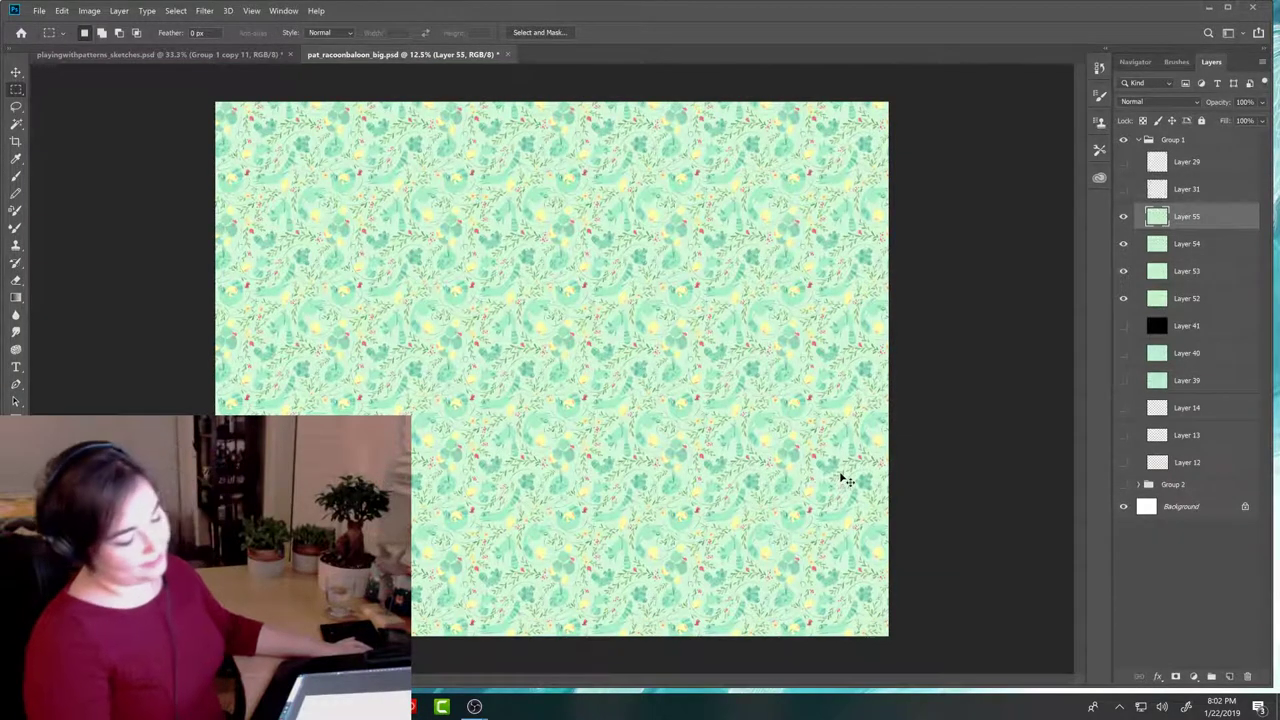
key(ctrl+minus)
key(ctrl+minus)
key(ctrl+minus)
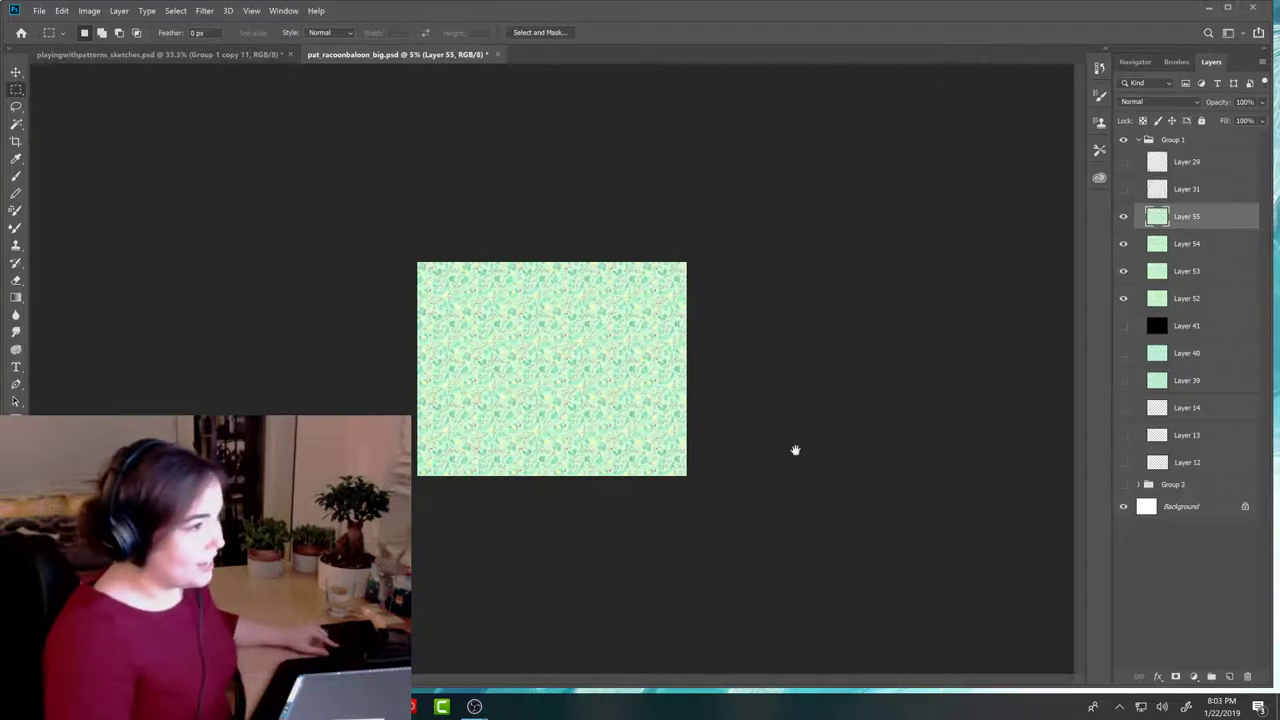
key(f)
drag(706, 449, 825, 464)
key(ctrl+plus)
key(ctrl+plus)
key(ctrl+plus)
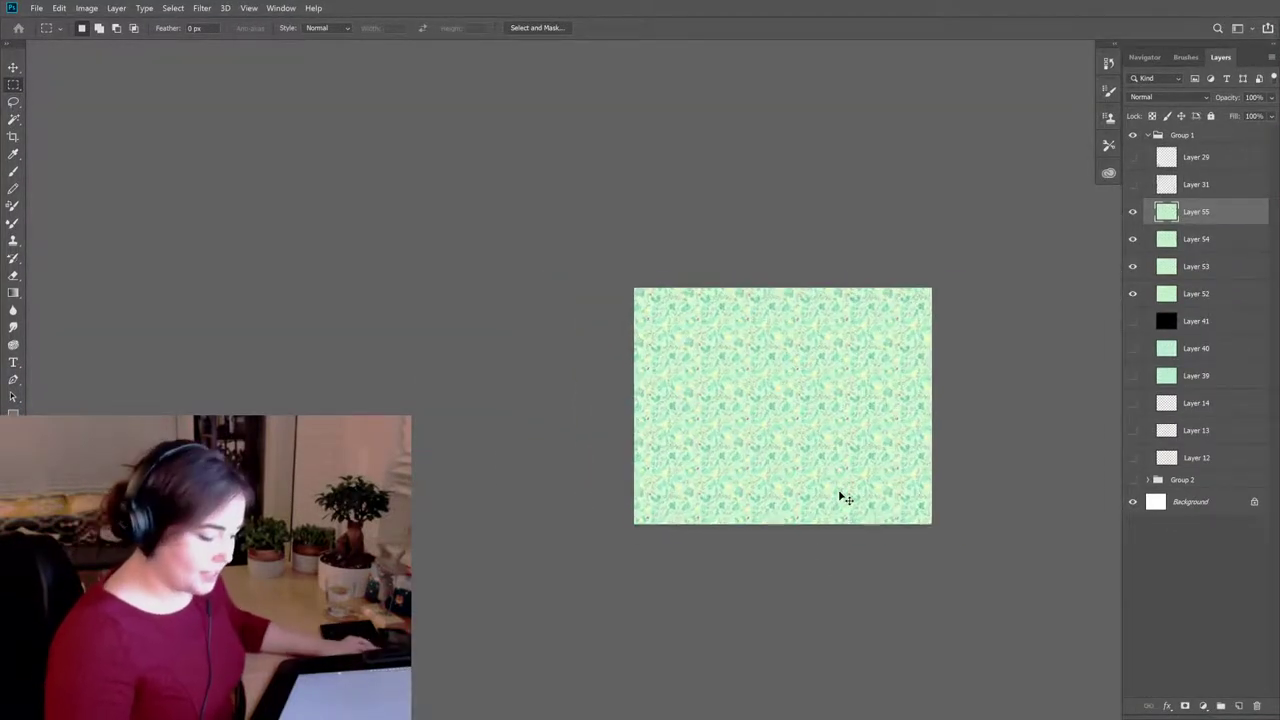
drag(1010, 568, 777, 524)
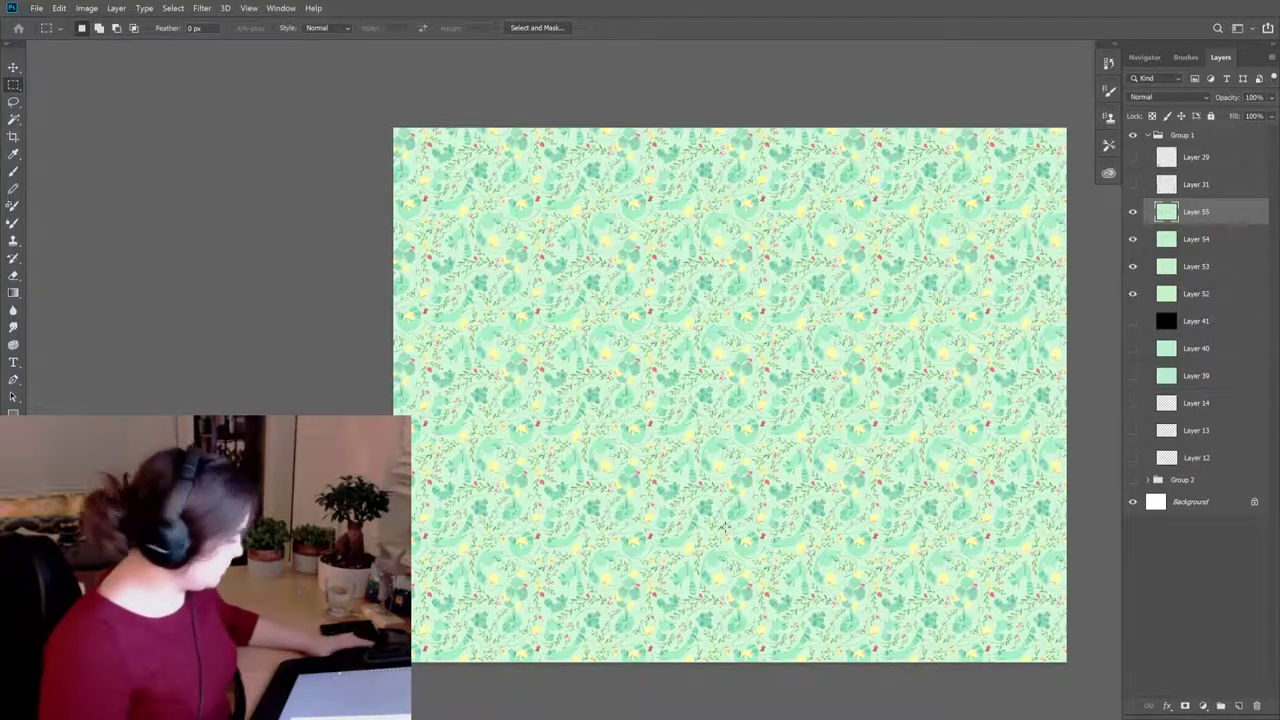
scroll(727, 531, up, 1)
scroll(727, 531, up, 1)
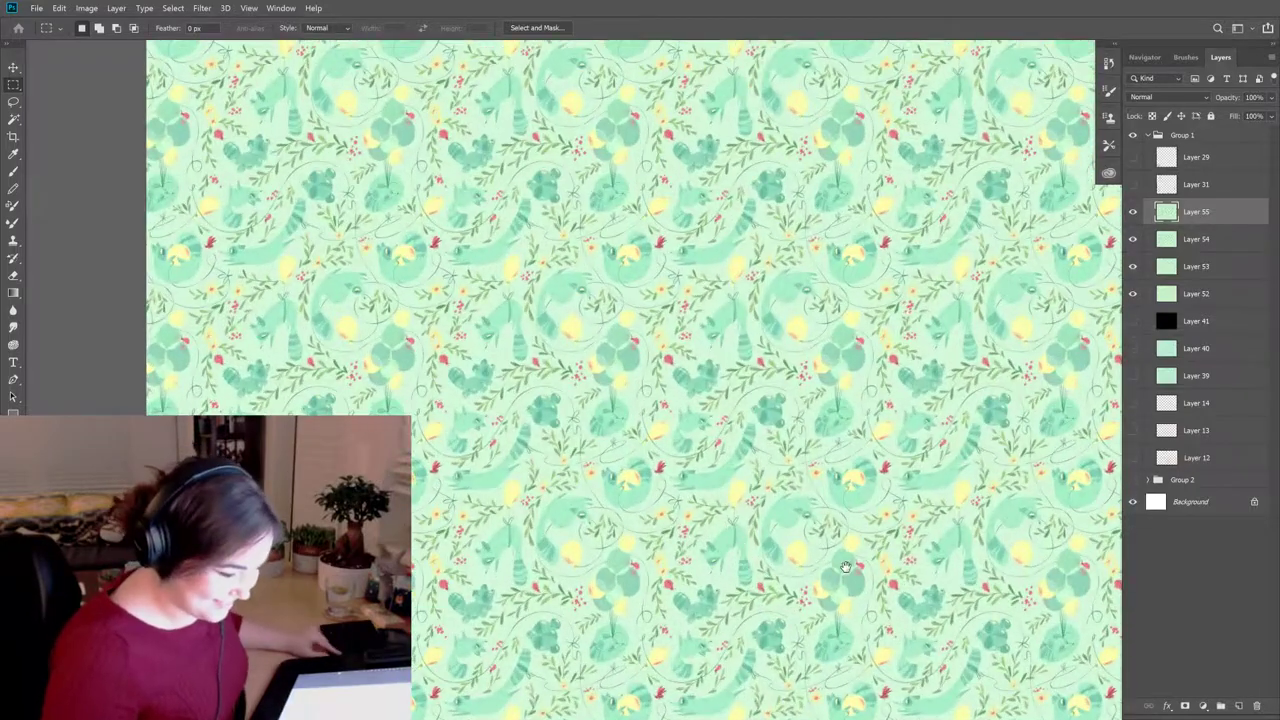
scroll(727, 531, up, 1)
drag(713, 620, 697, 650)
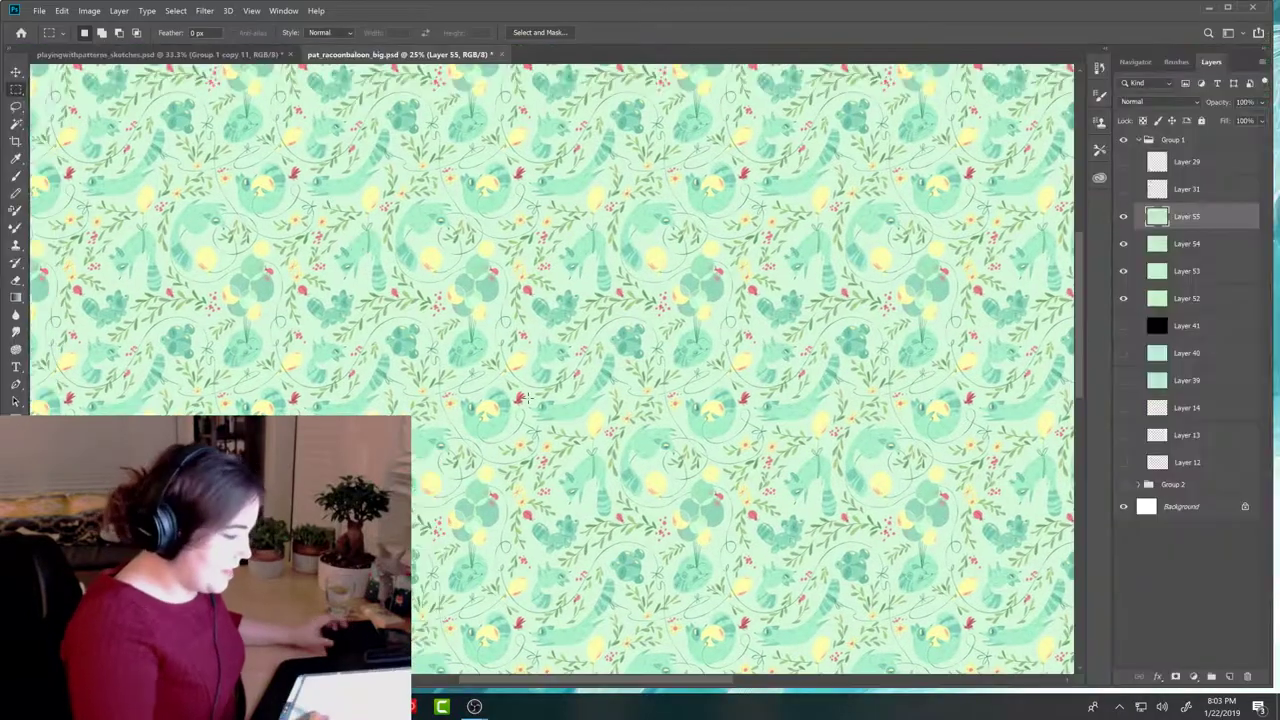
Step: Return to playingwithpatterns_sketches.psd, clear the selection, hide the merged layer Group 1 copy 11 and expand Group 1
click(266, 57)
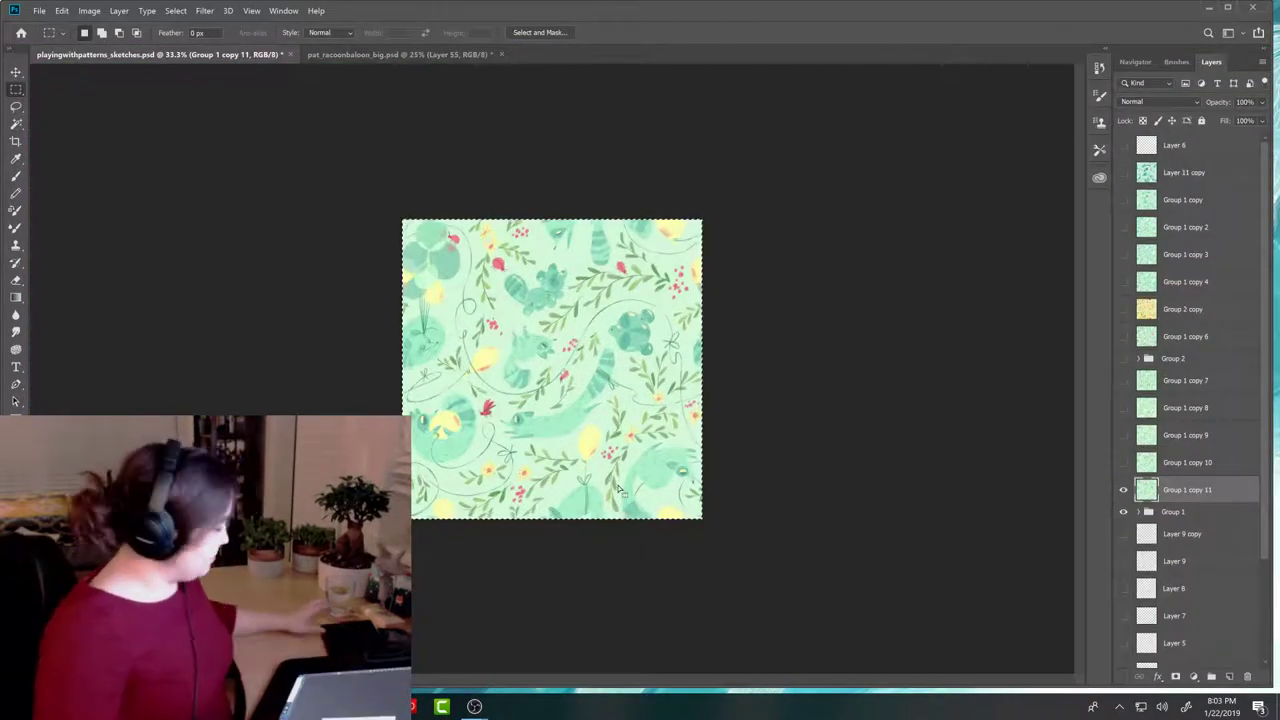
key(ctrl+d)
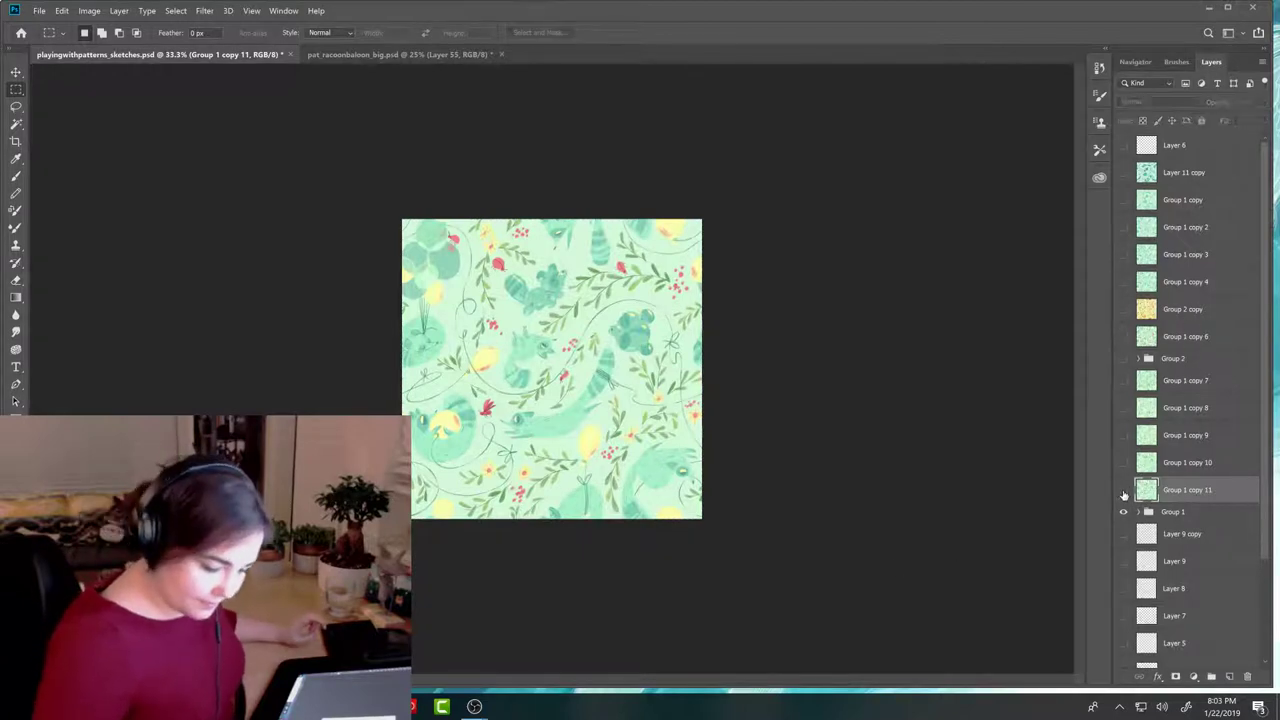
click(1123, 511)
click(1123, 511)
click(1139, 511)
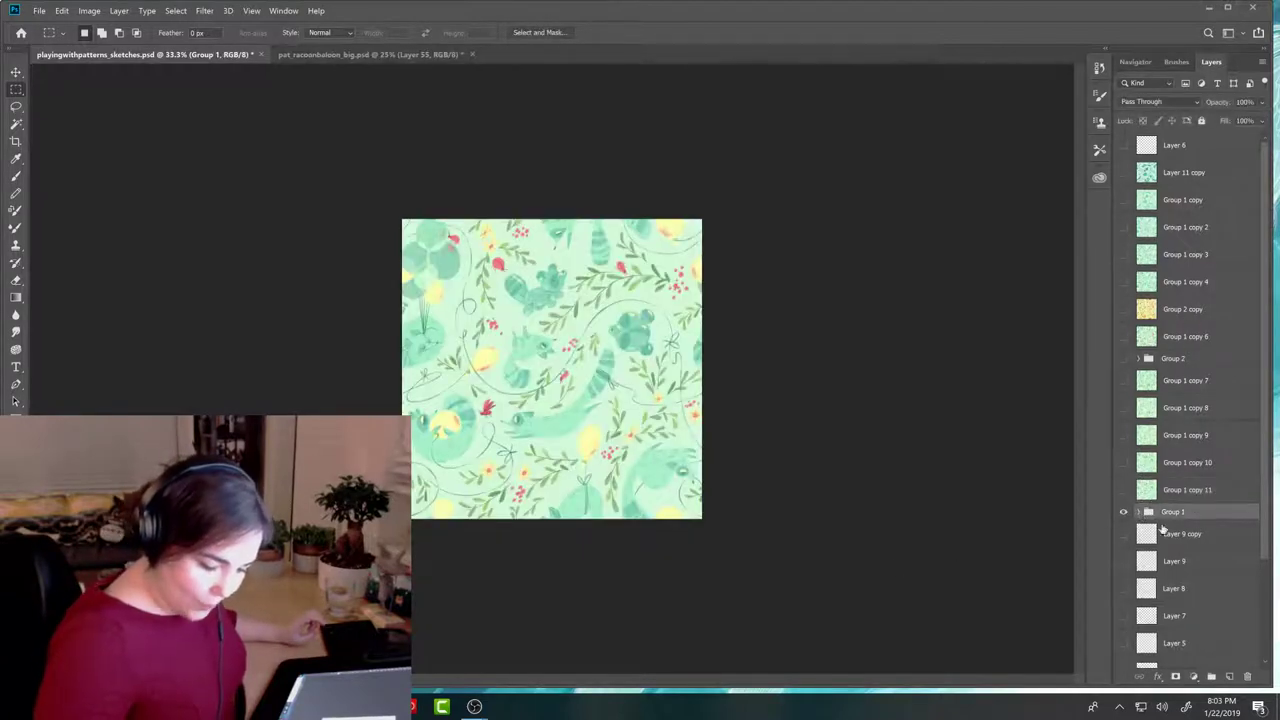
scroll(1263, 485, down, 3)
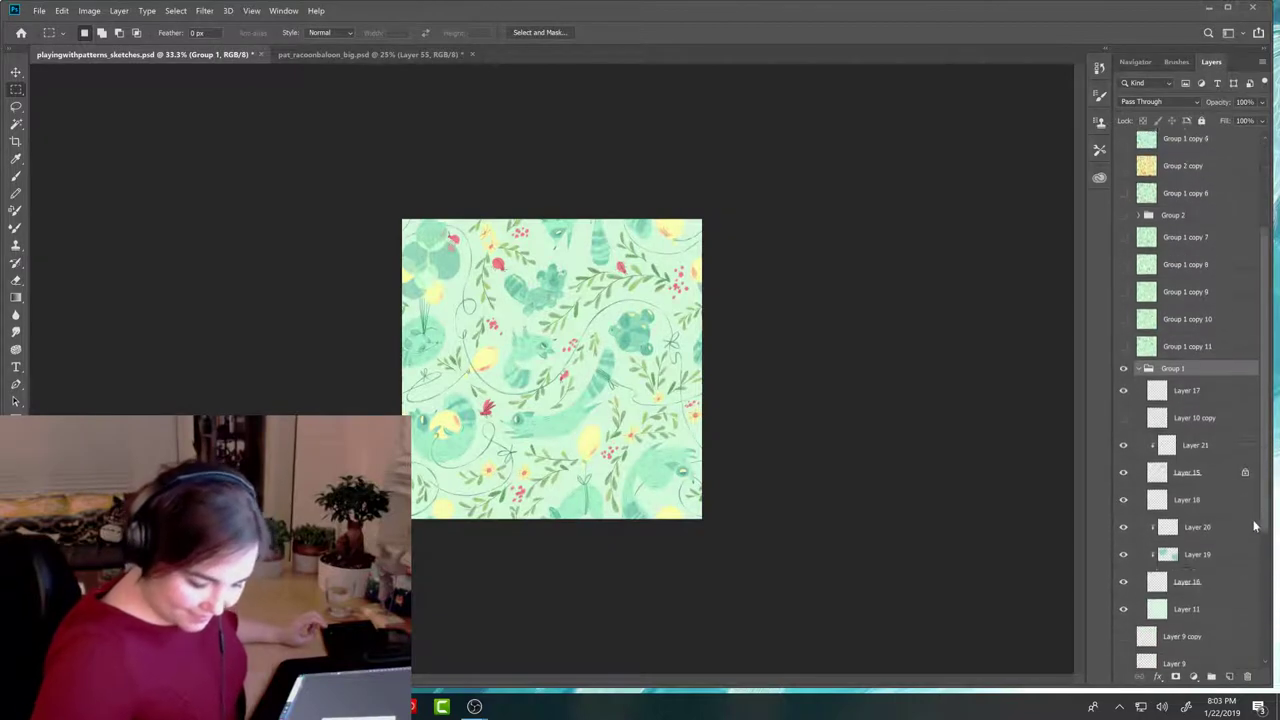
Step: Identify the artwork layers inside Group 1, then examine the raccoon tile up close in full-screen mode for empty areas
click(1179, 532)
click(1124, 533)
click(1124, 533)
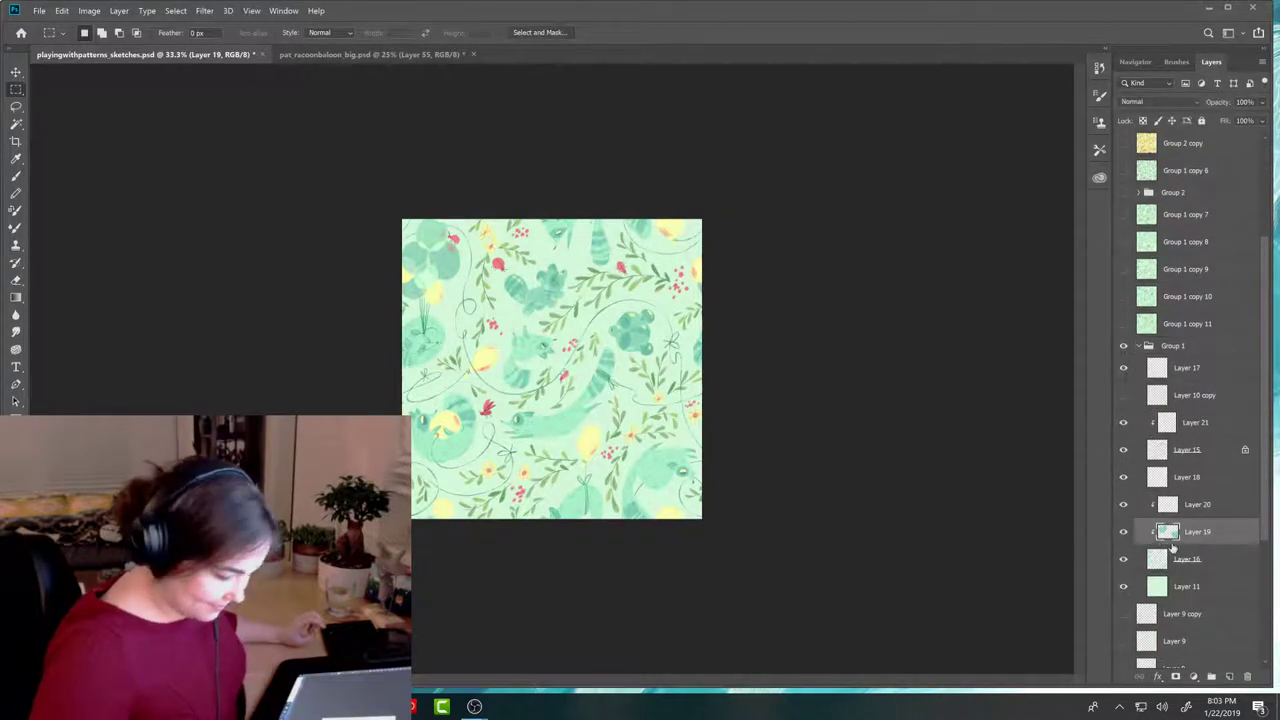
click(1168, 561)
key(ctrl+plus)
key(ctrl+plus)
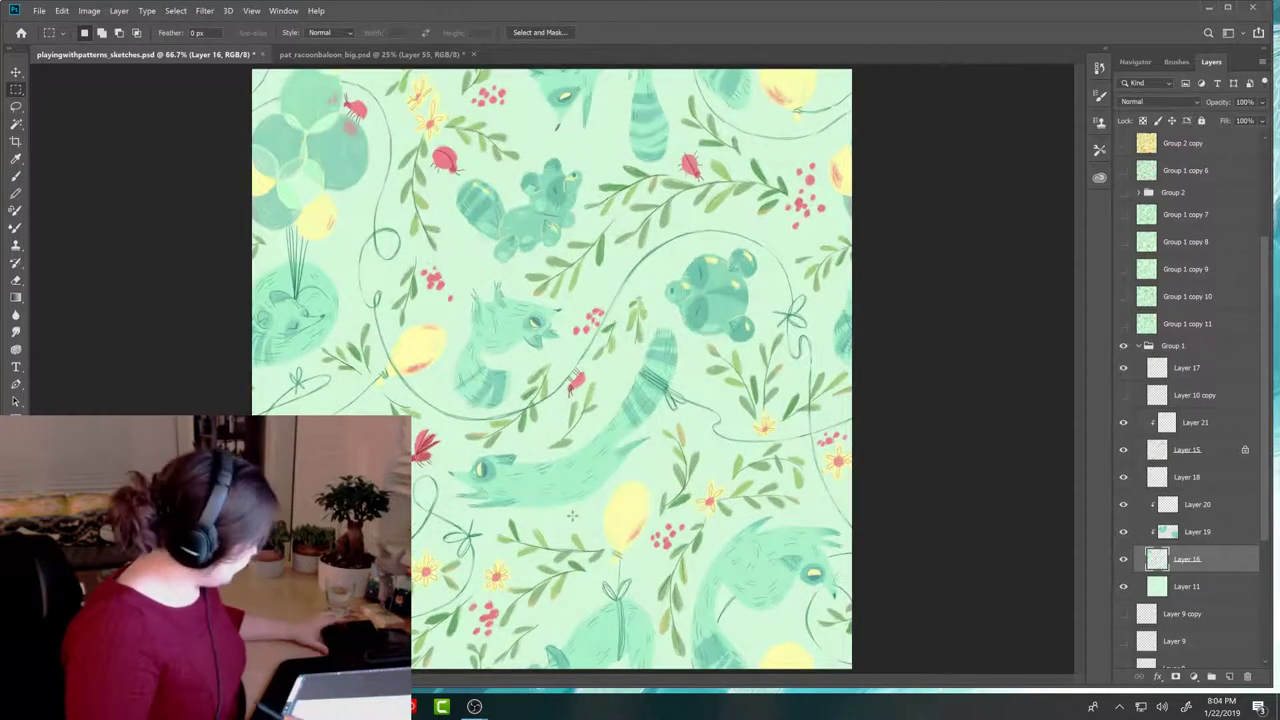
key(f)
drag(597, 553, 544, 585)
key(b)
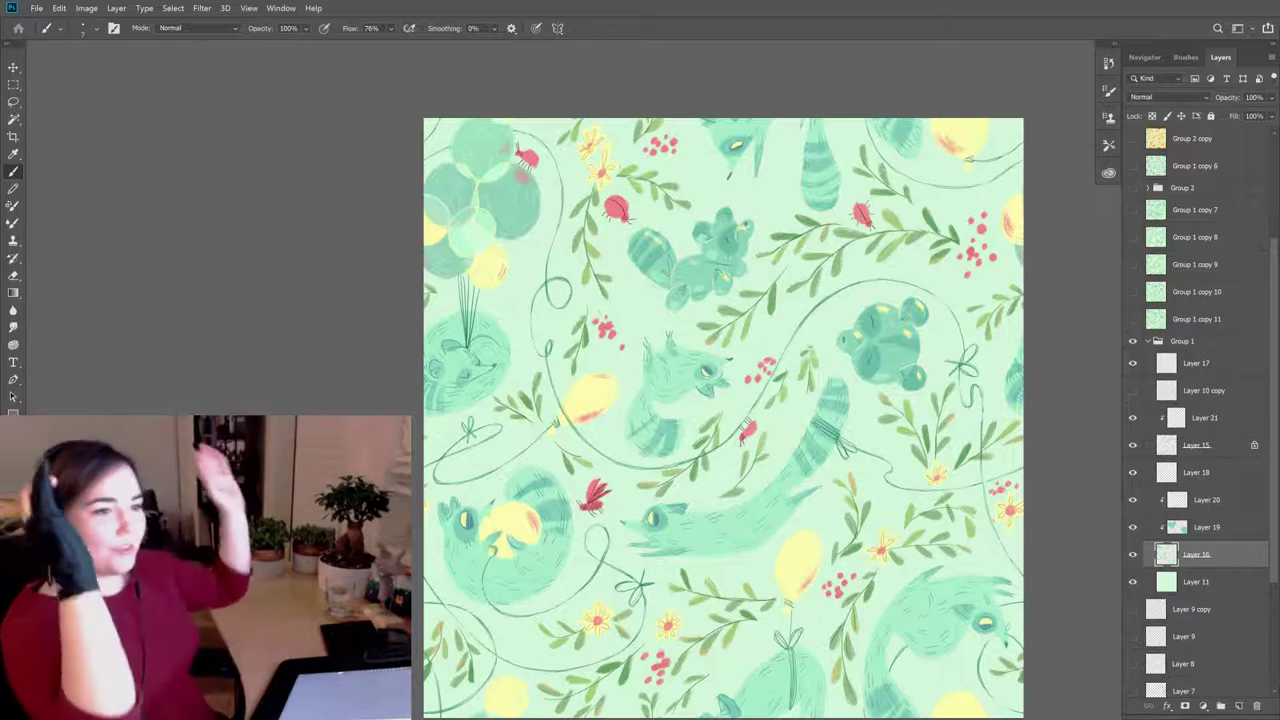
drag(907, 649, 797, 625)
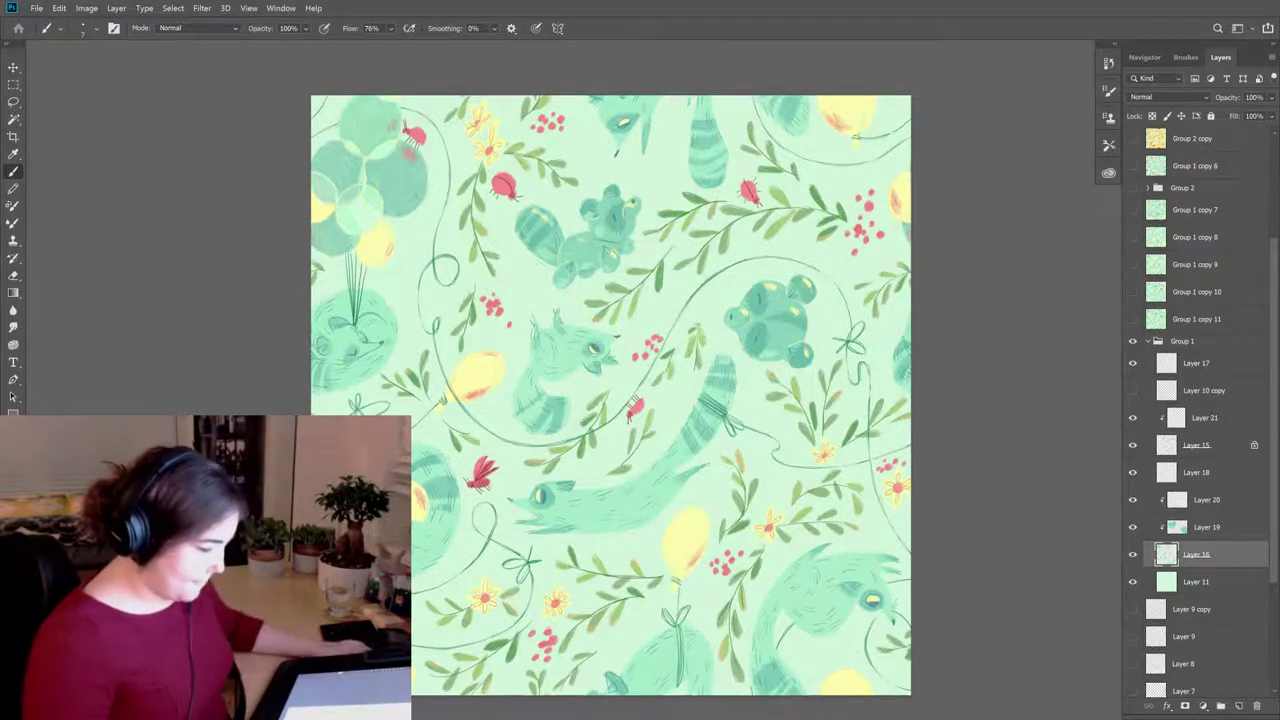
key(ctrl+minus)
key(ctrl+minus)
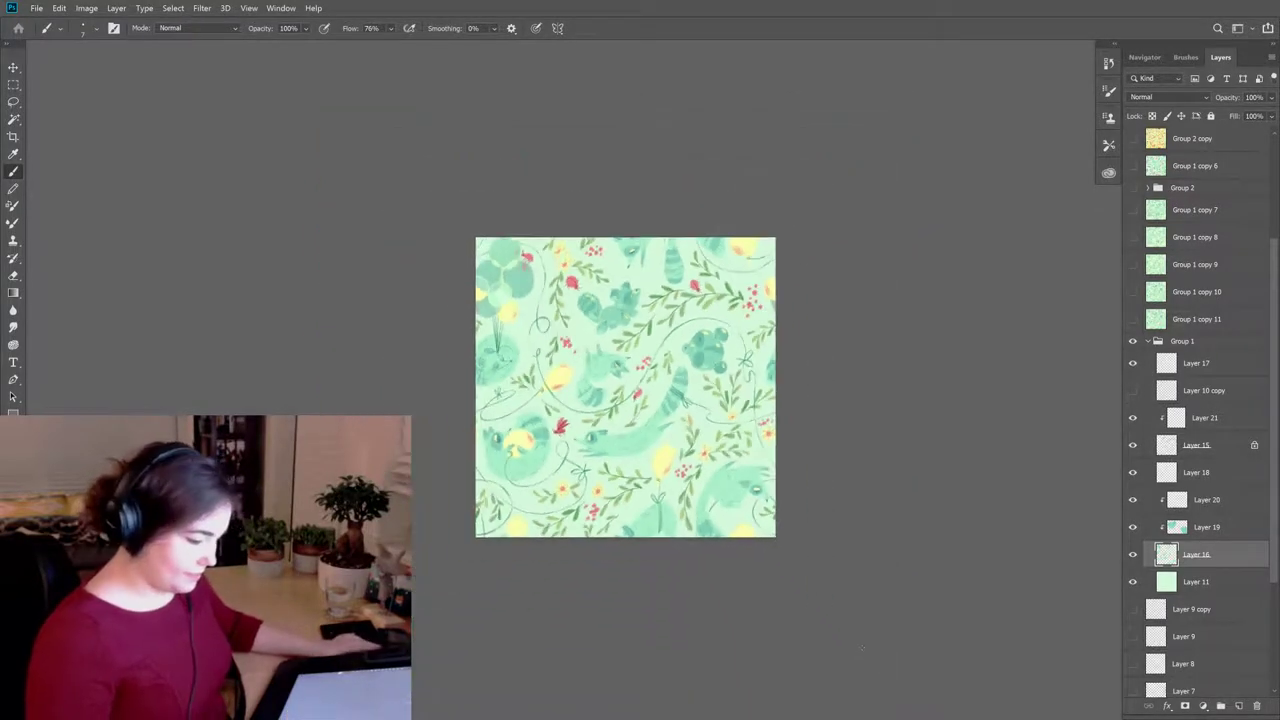
Step: Identify the foliage on Layer 15 in Group 1 and duplicate it directly beneath the original
click(1133, 445)
click(1133, 445)
click(1166, 446)
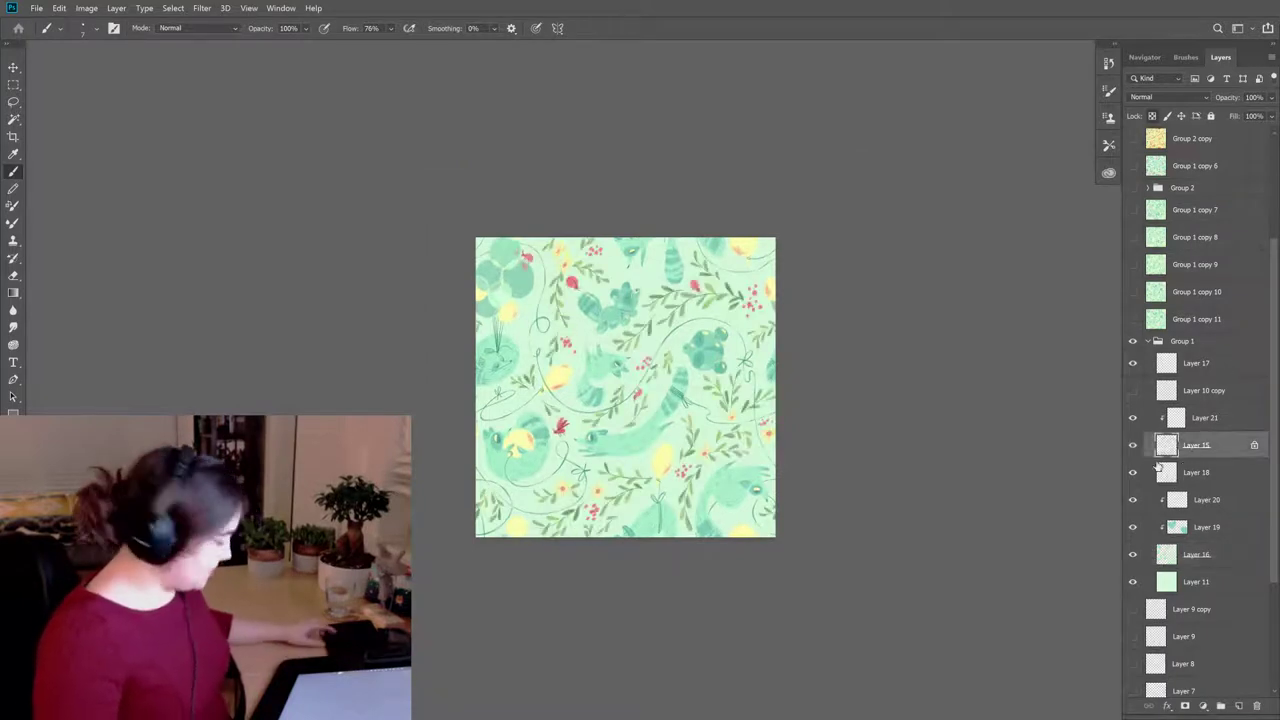
drag(1166, 452, 1170, 458)
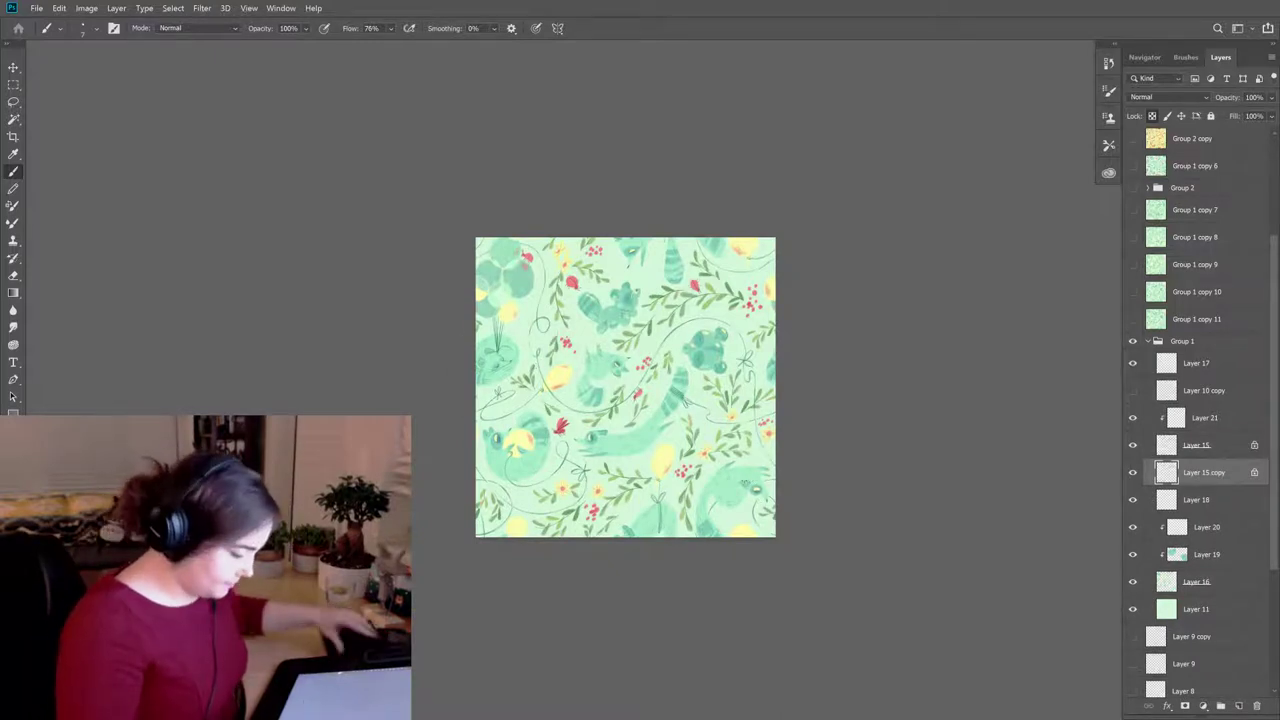
Step: Rotate Layer 15 copy by about -17° and place it between Layer 16 and Layer 11
key(ctrl+t)
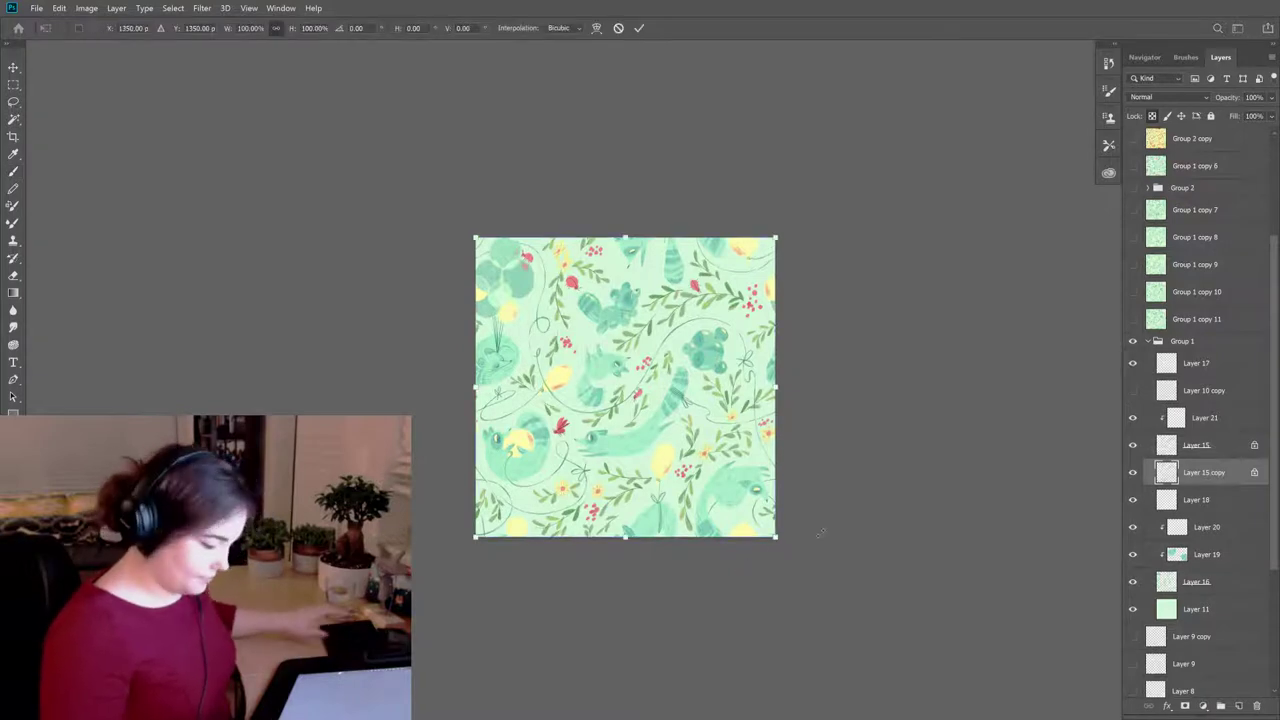
key(Escape)
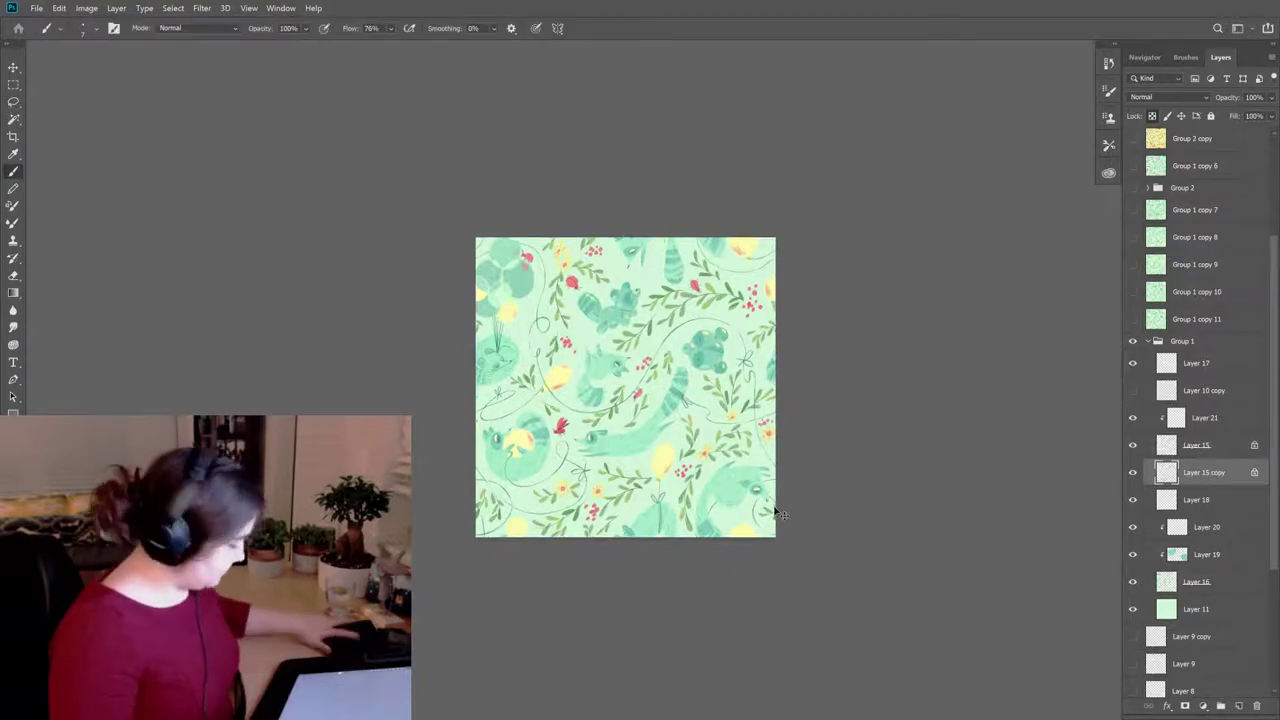
key(ctrl+t)
drag(786, 524, 823, 483)
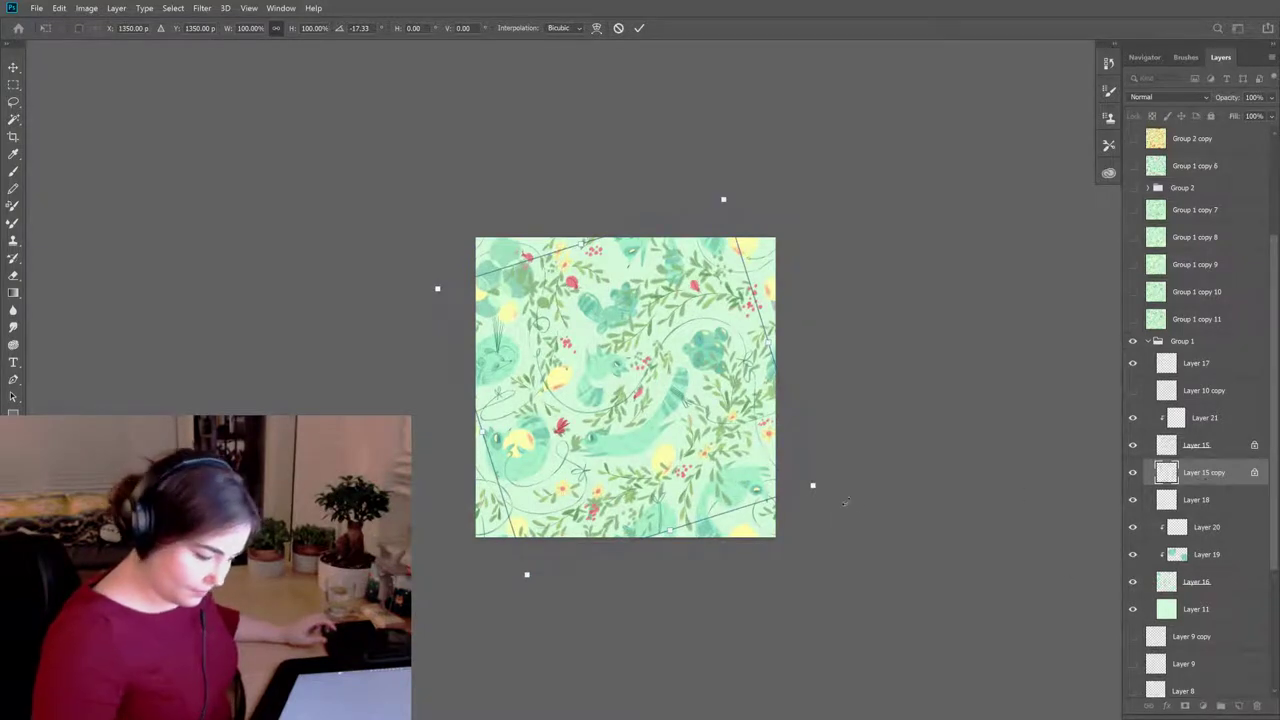
key(Return)
key(b)
drag(1202, 484, 1223, 606)
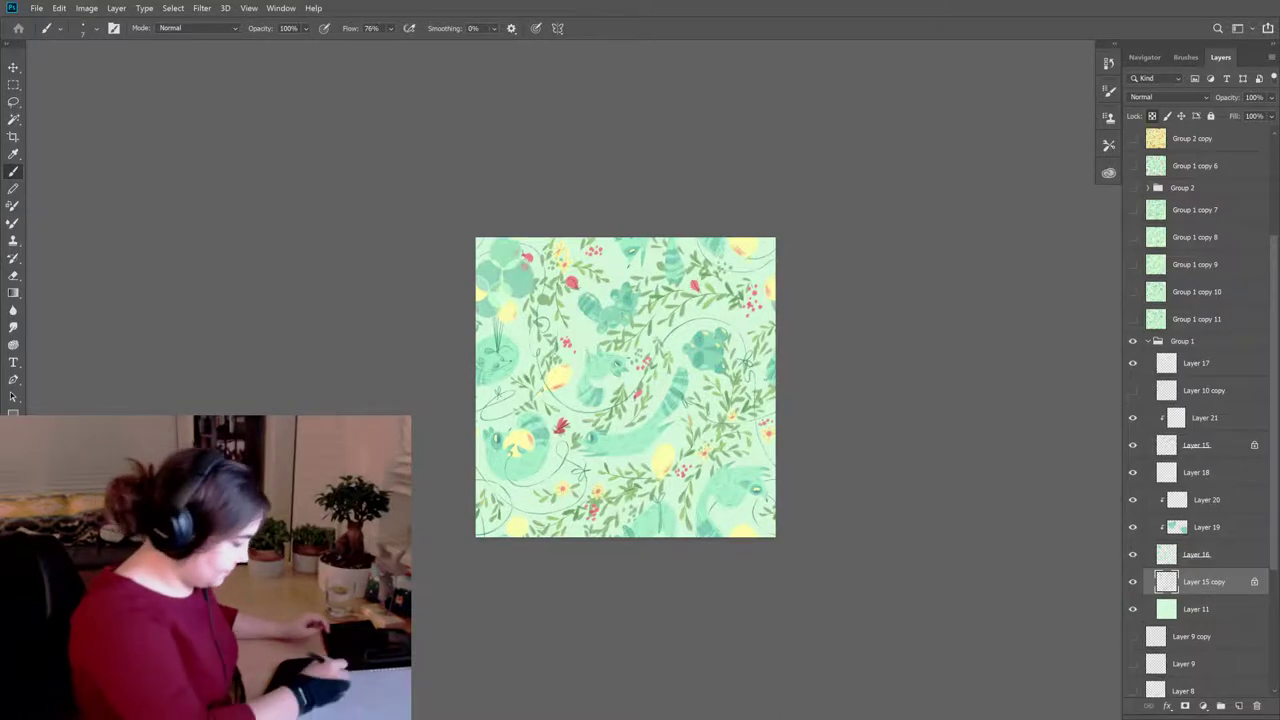
Step: Try pale and yellow-green fill colors on the foliage of Layer 15 copy
click(14, 440)
click(866, 422)
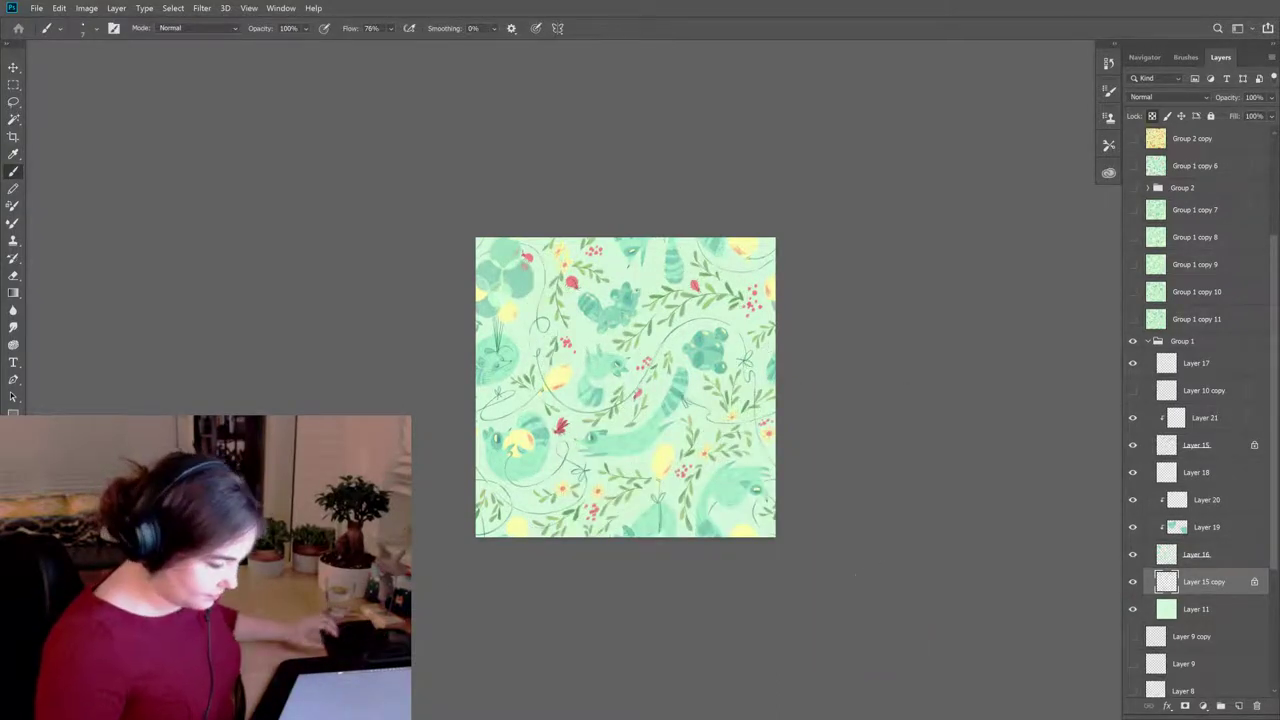
click(14, 440)
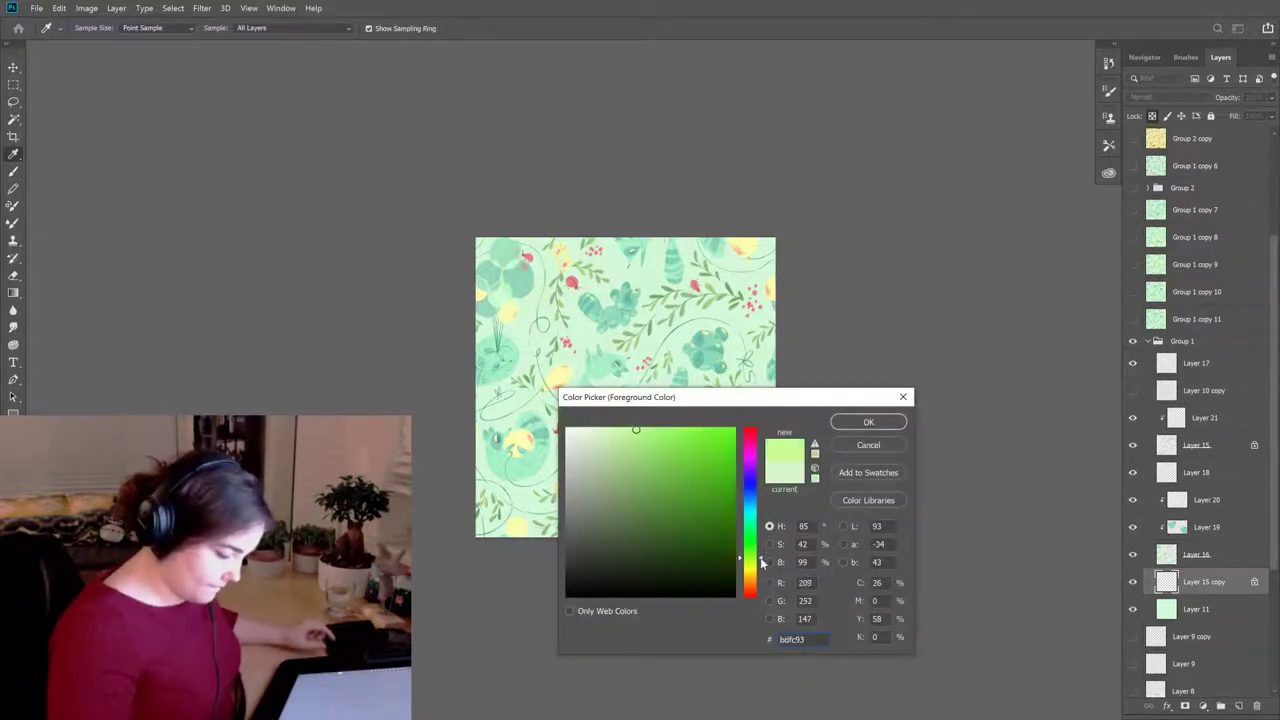
click(868, 423)
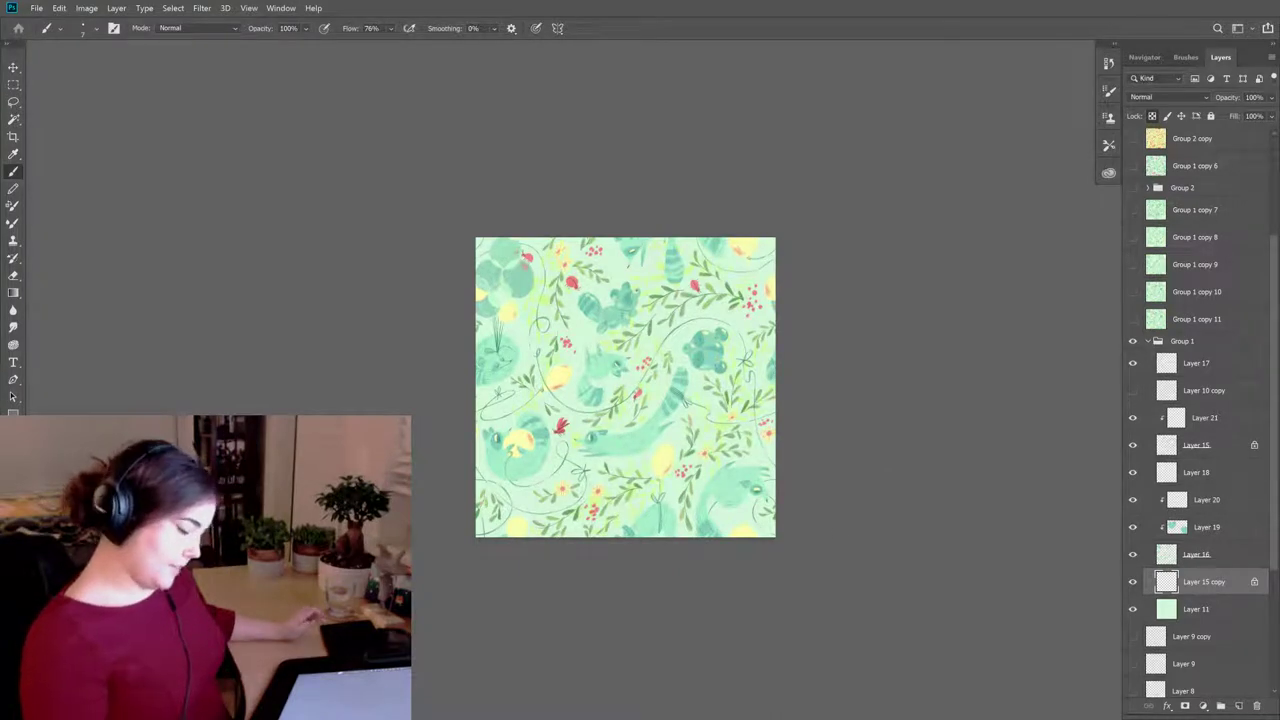
Step: Nudge the rotated foliage on Layer 15 copy slightly upward within the tile
key(v)
mouse_move(740, 534)
mouse_down()
mouse_move(715, 537)
mouse_move(743, 527)
mouse_up()
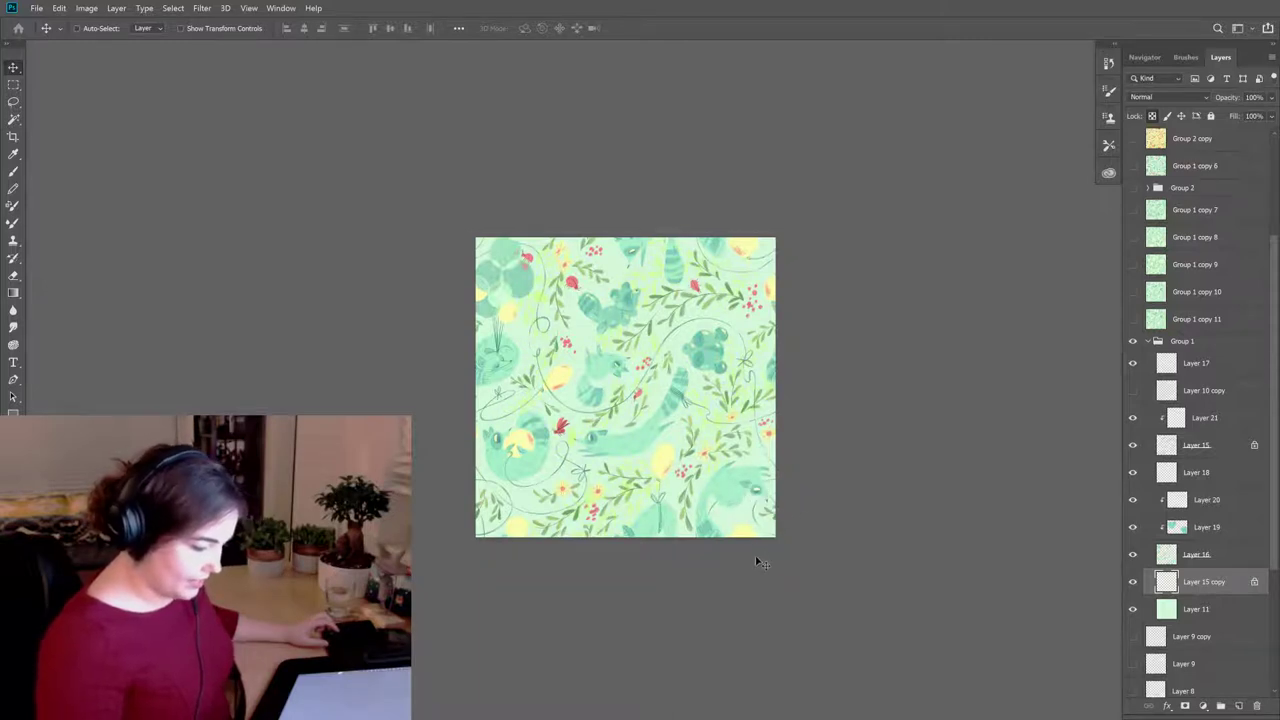
click(1173, 588)
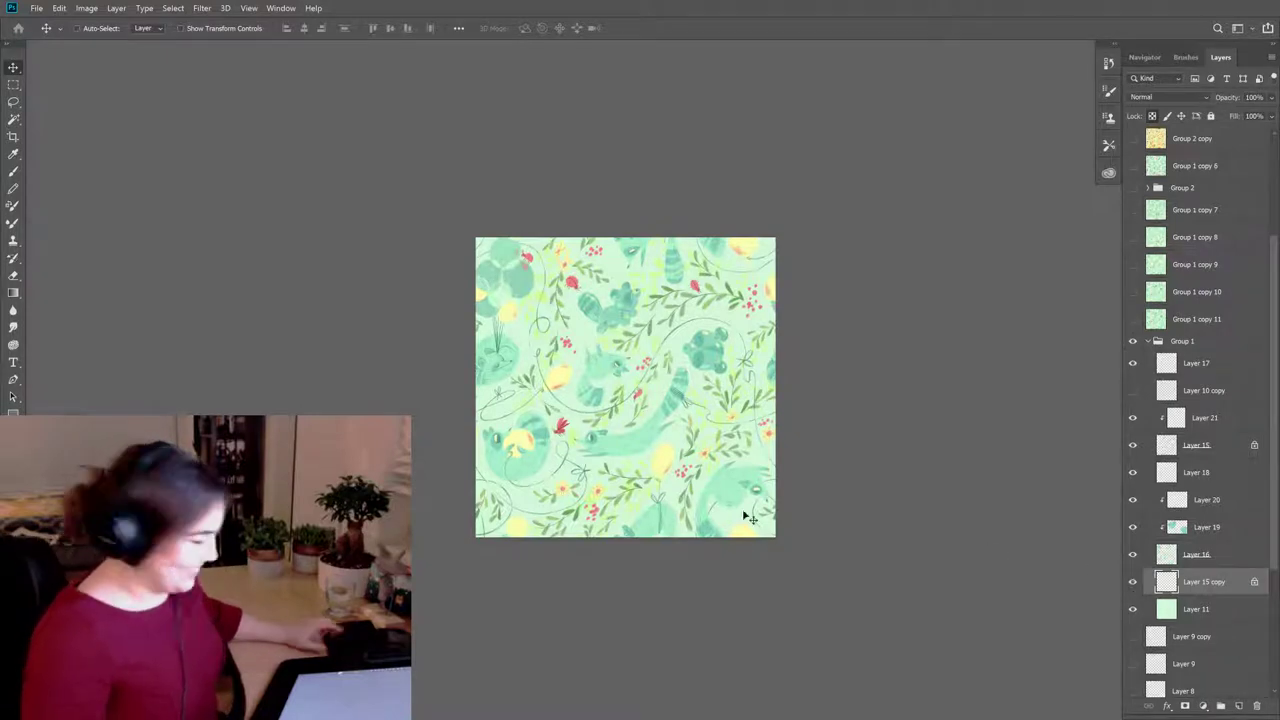
Step: Recolor the background foliage on Layer 15 copy, testing several yellow and green tones and ending with light green b5eb92
key(b)
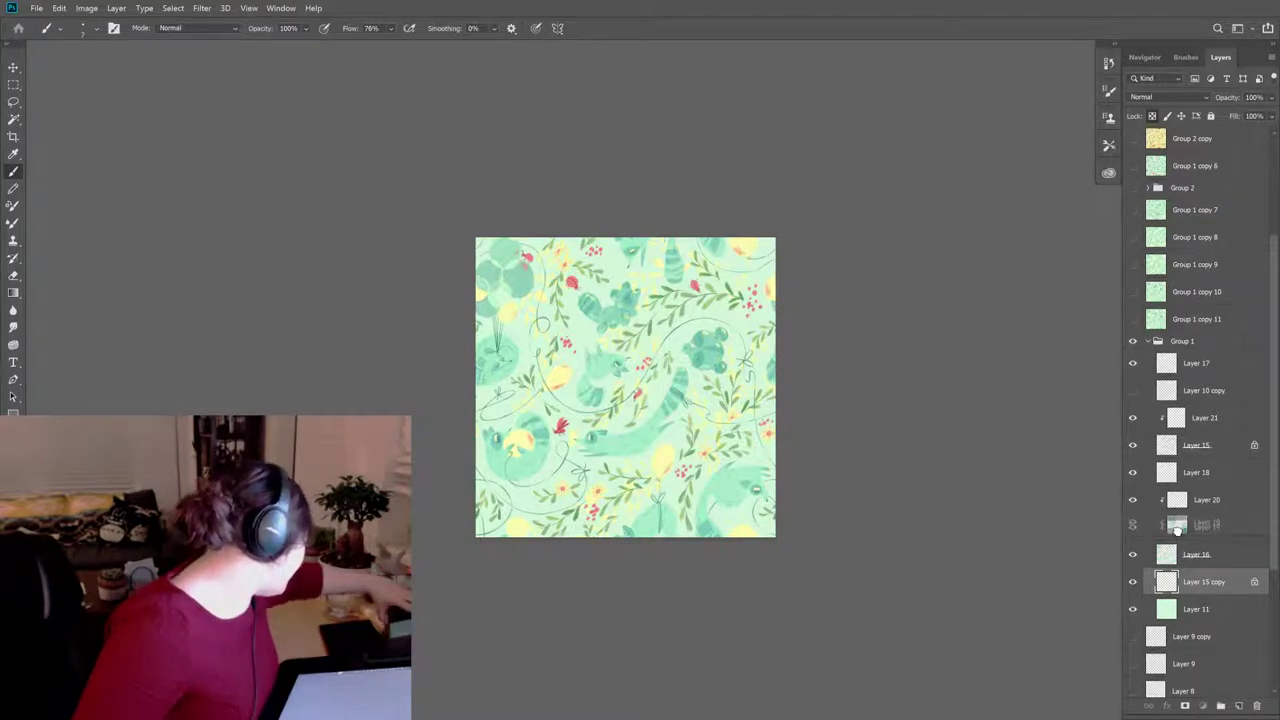
click(1177, 532)
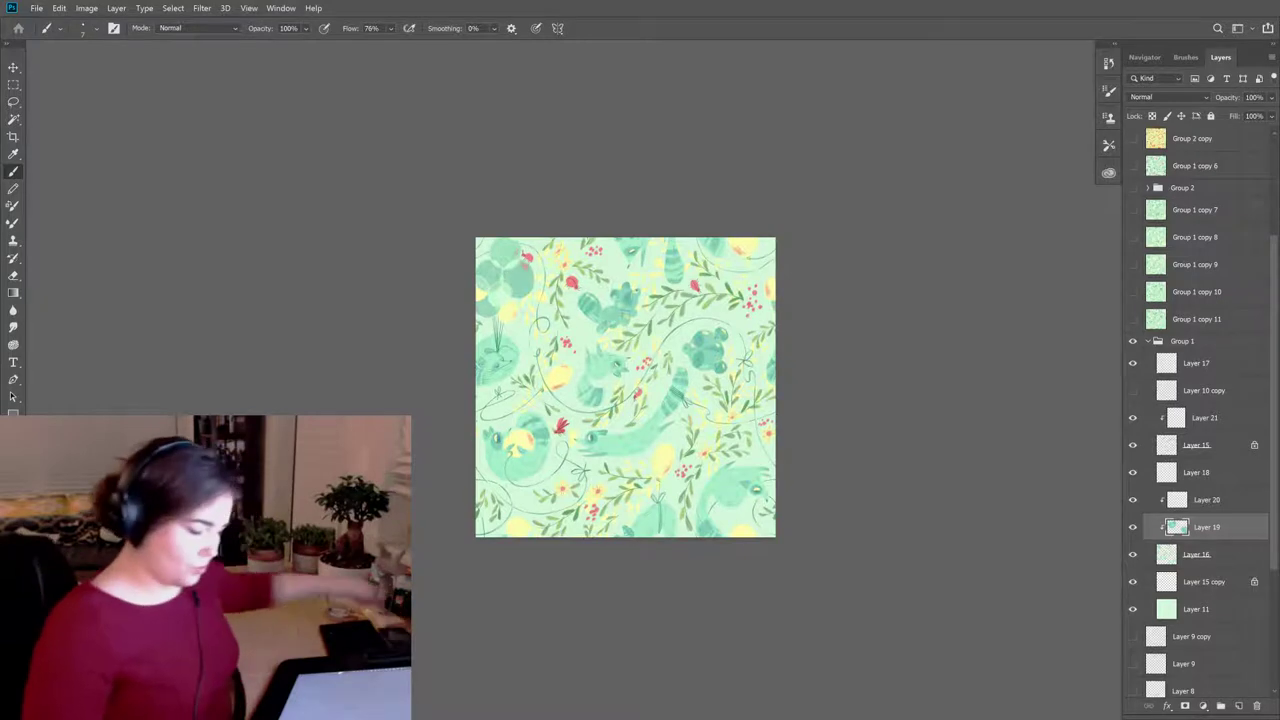
click(1185, 555)
click(1172, 581)
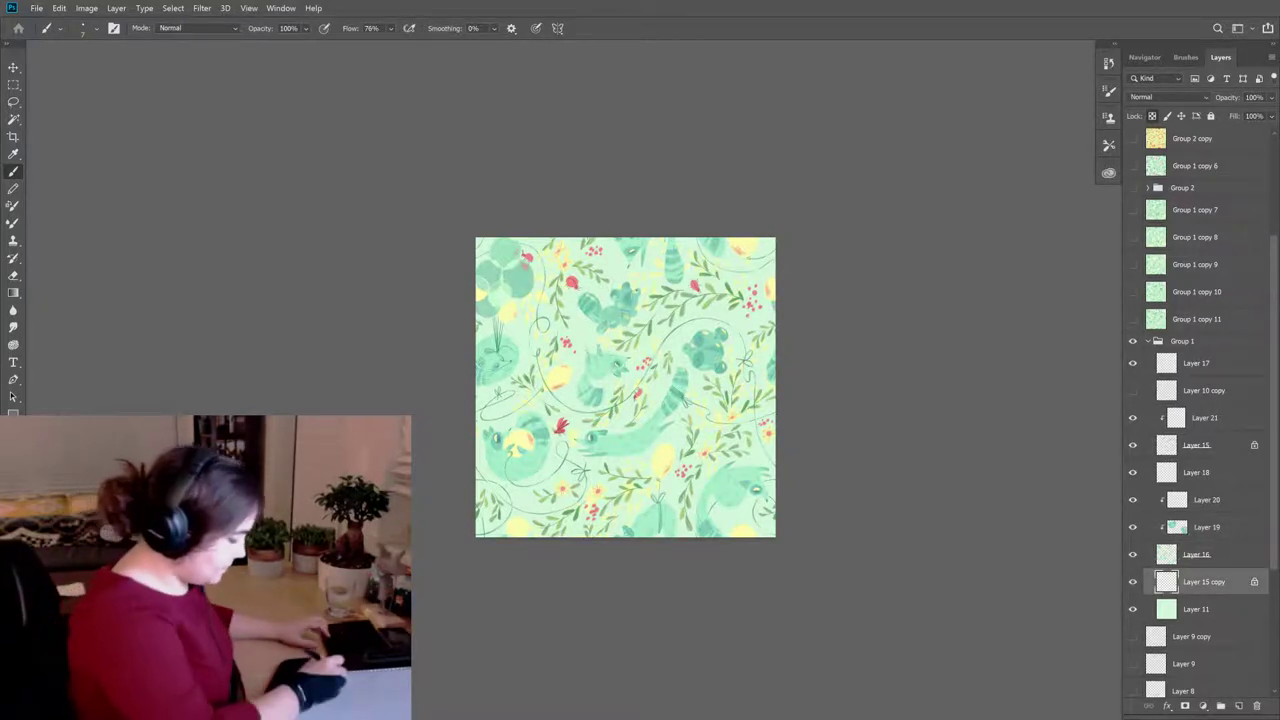
key(i)
click(762, 565)
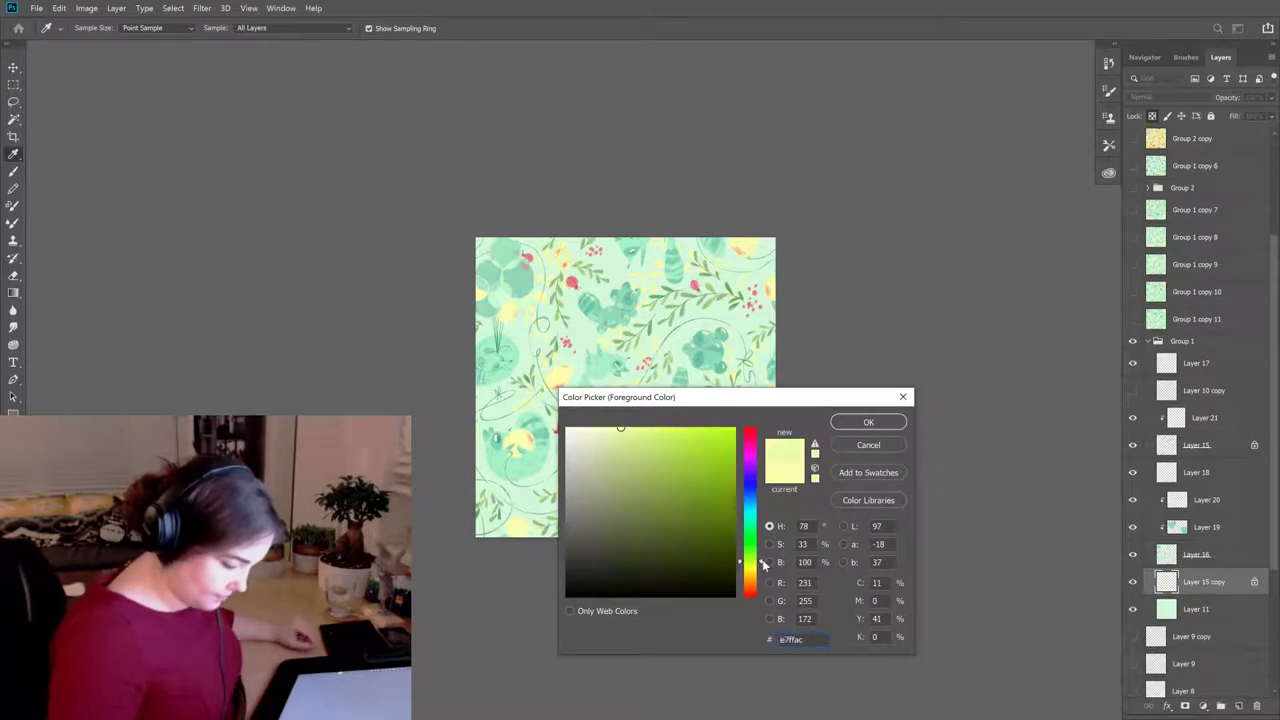
drag(662, 432, 646, 449)
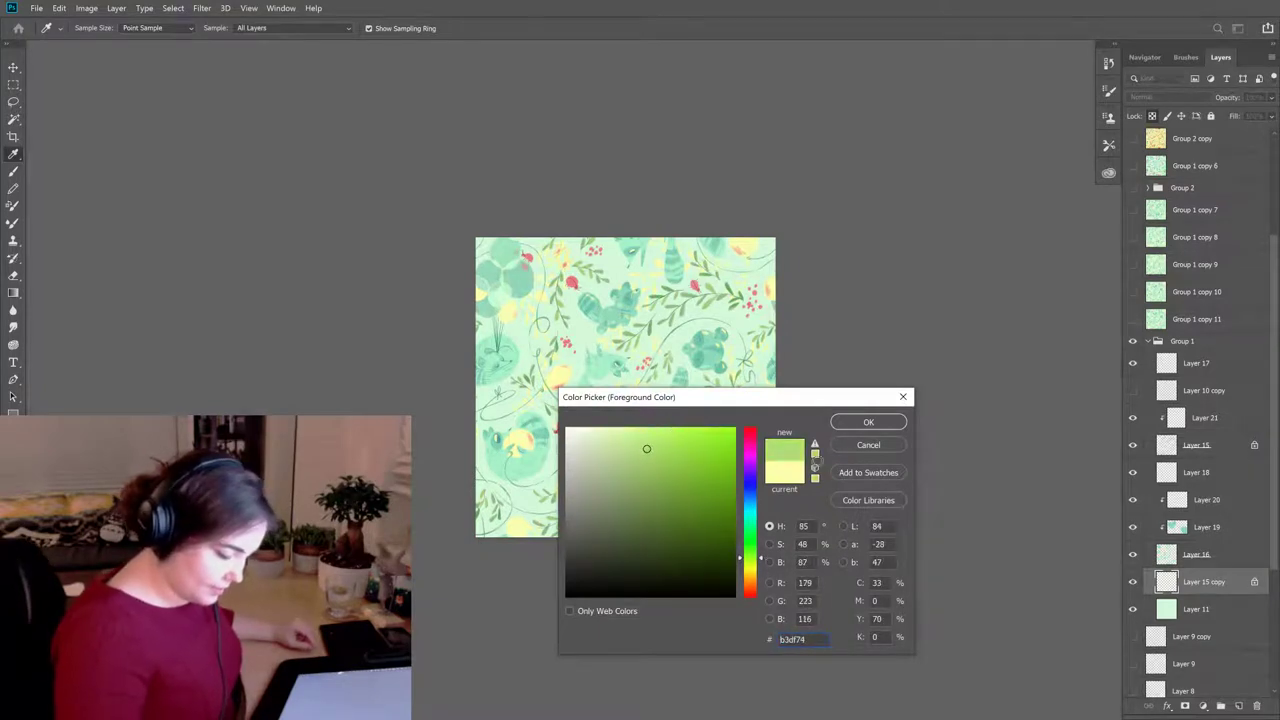
drag(760, 567, 761, 560)
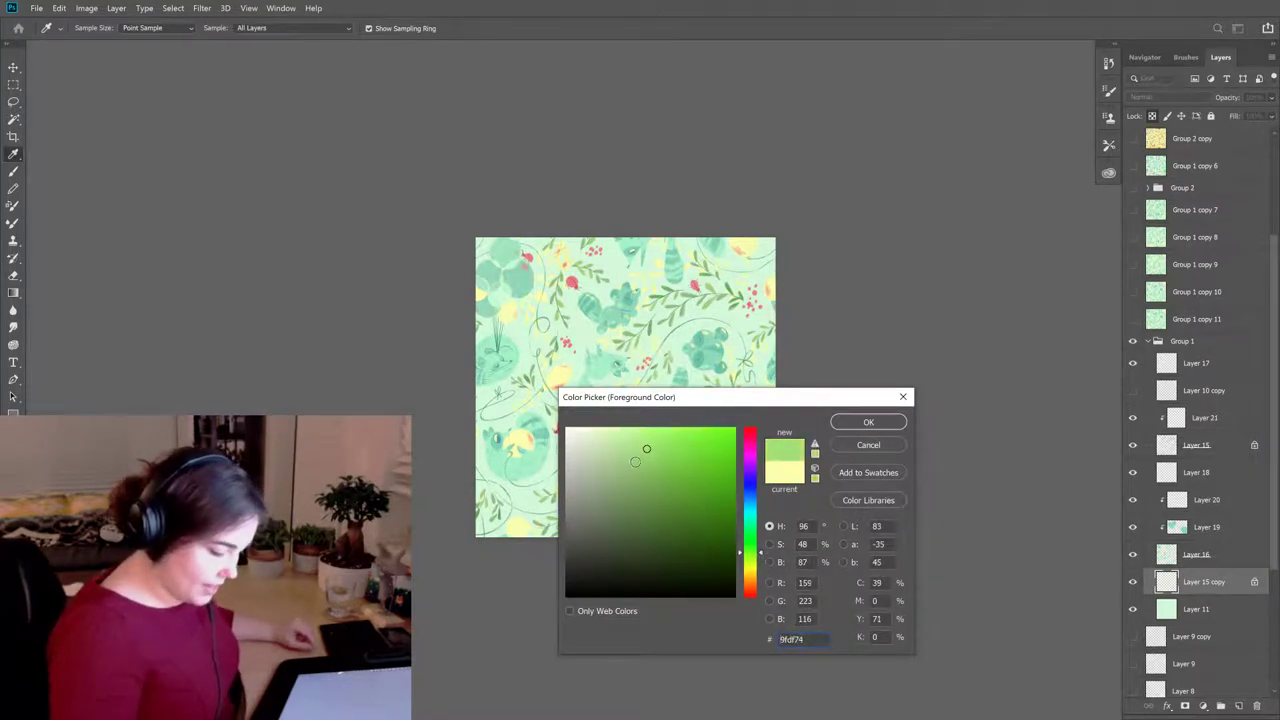
key(Return)
key(b)
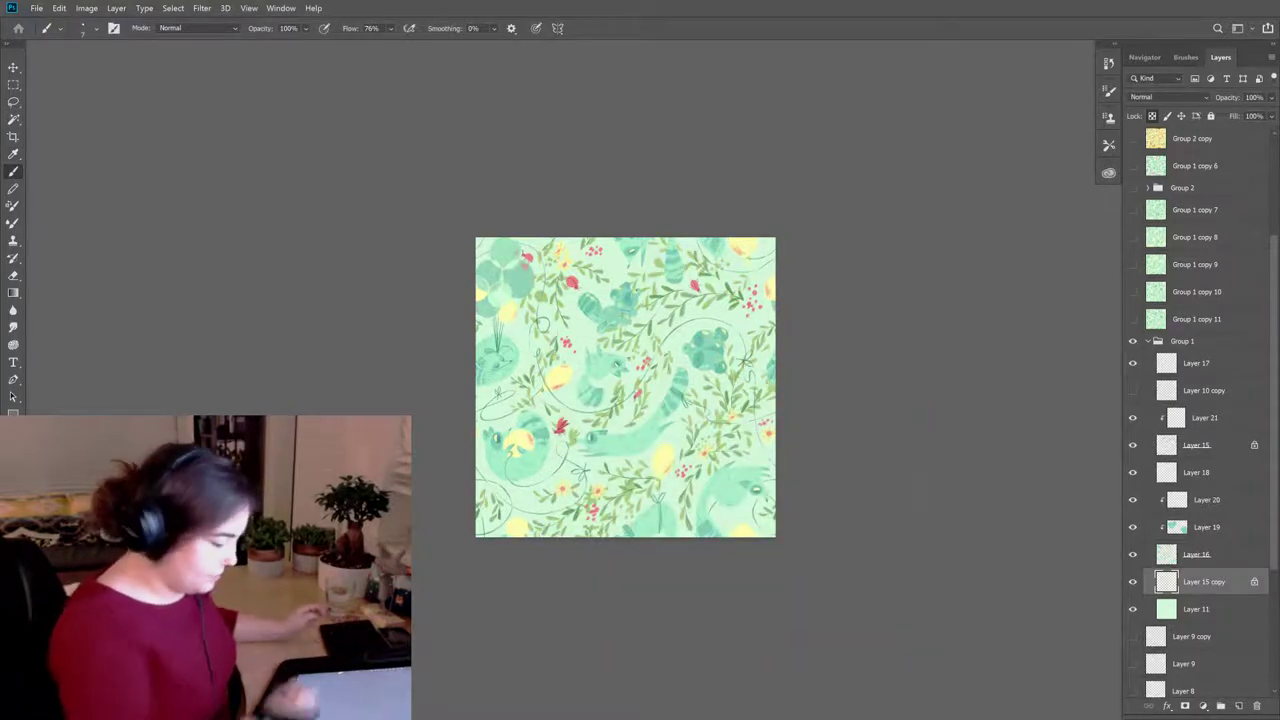
click(13, 422)
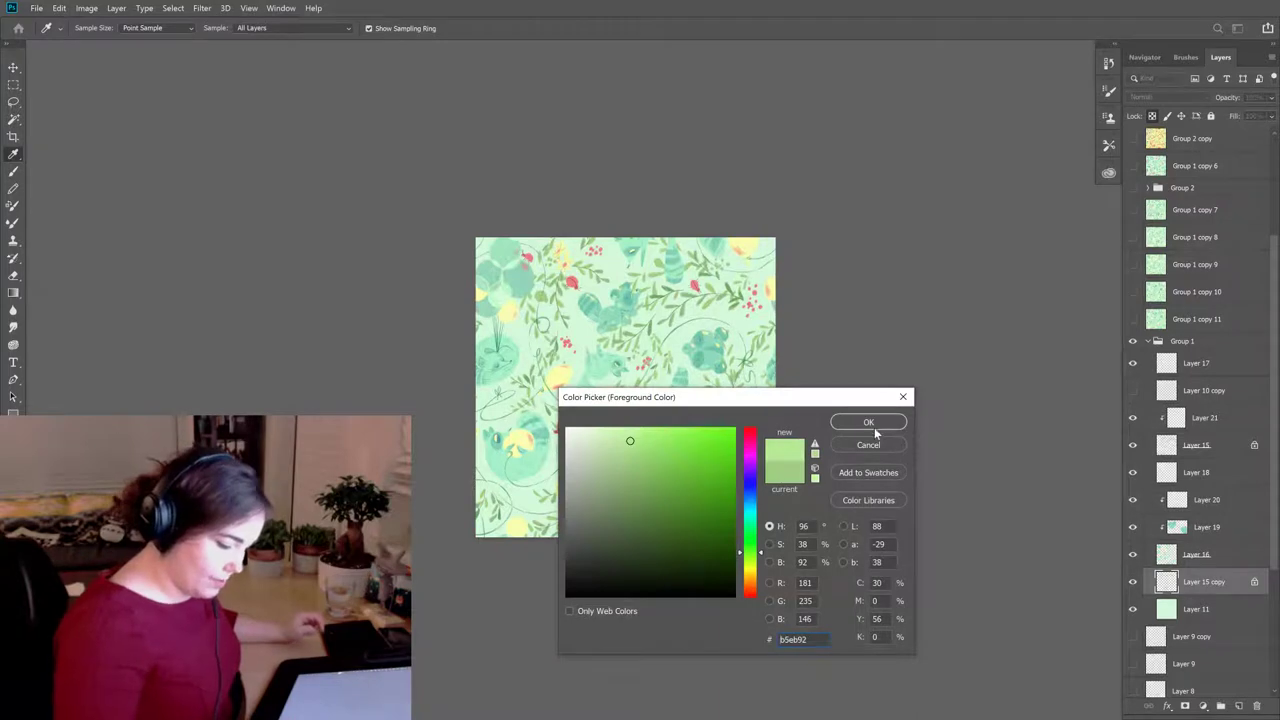
click(868, 422)
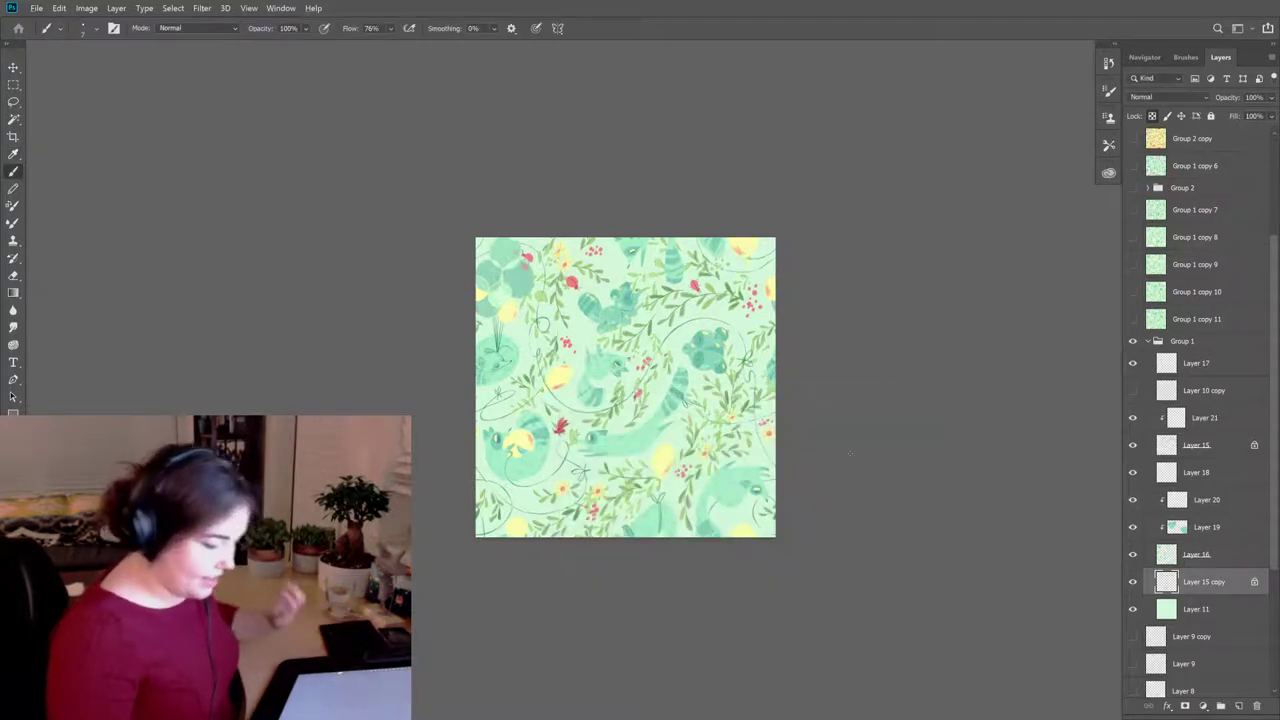
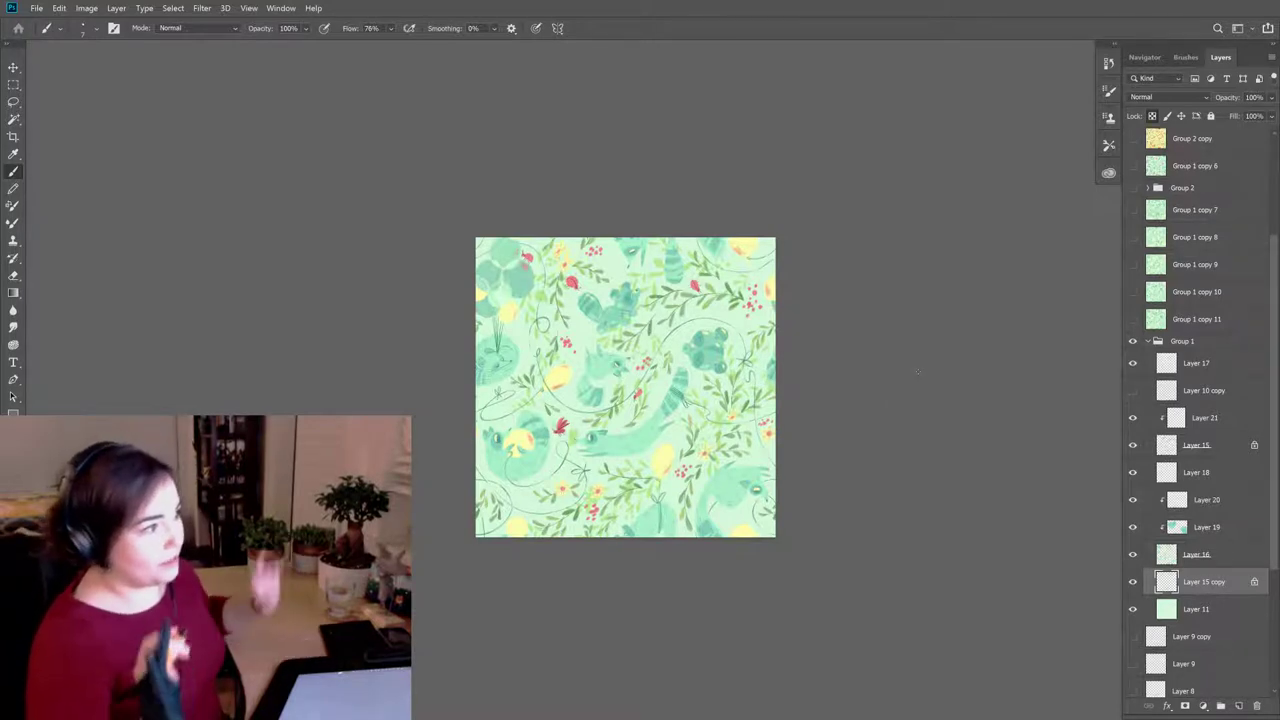
Step: Compare the tile with and without Layer 15 copy, then shift its light green foliage slightly up and to the right
click(1133, 583)
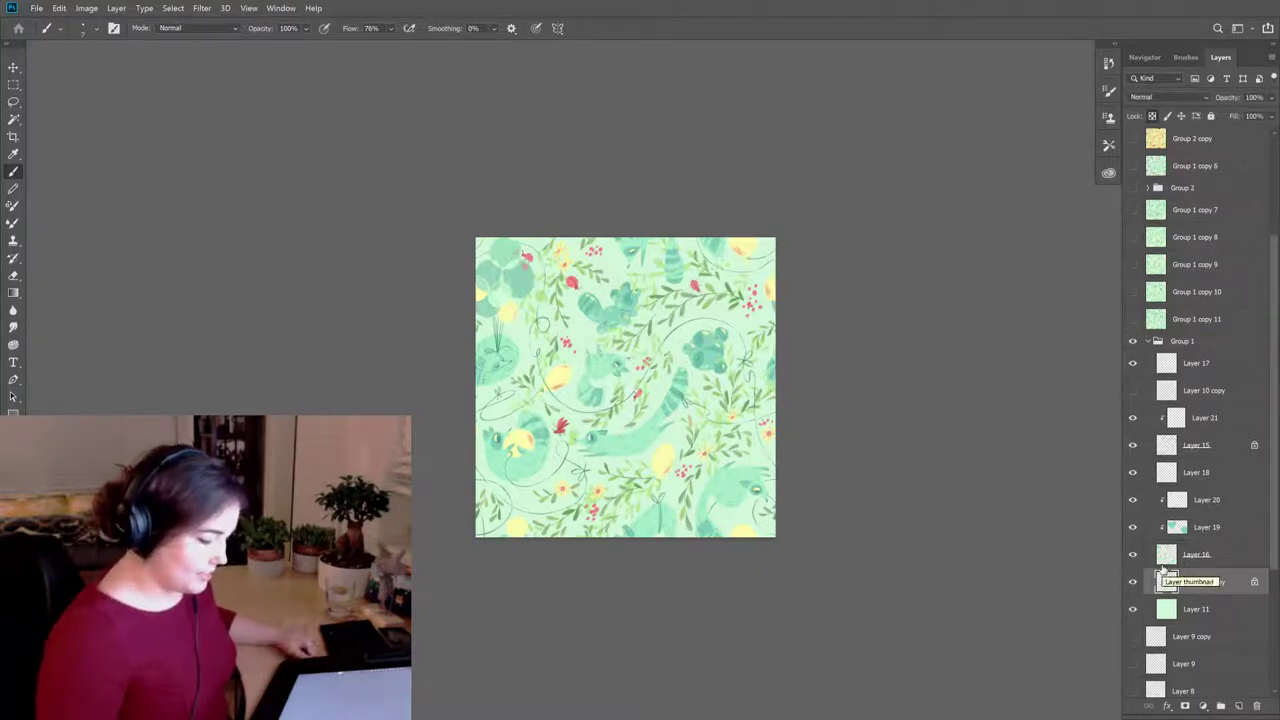
key(v)
mouse_move(712, 545)
mouse_down()
mouse_move(707, 534)
mouse_move(718, 538)
mouse_up()
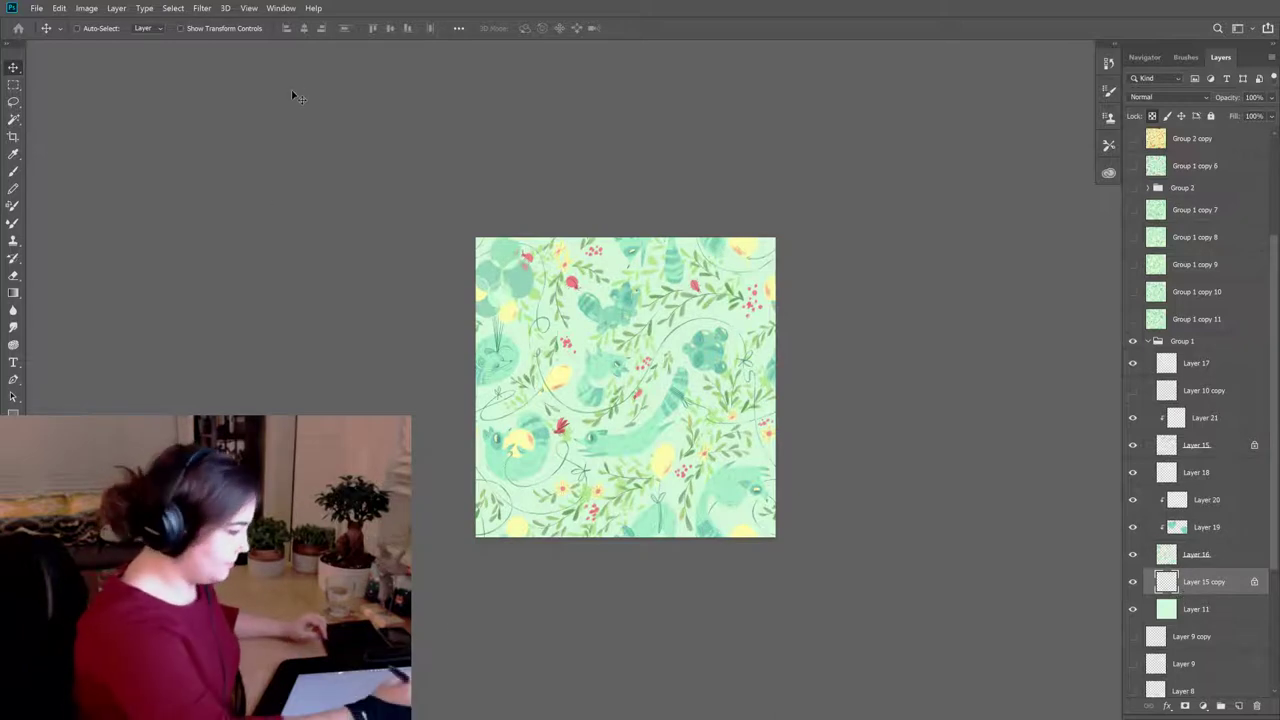
Step: Collapse Group 1, merge a duplicate of it into a single layer above the group, and activate the Rectangular Marquee
click(1147, 341)
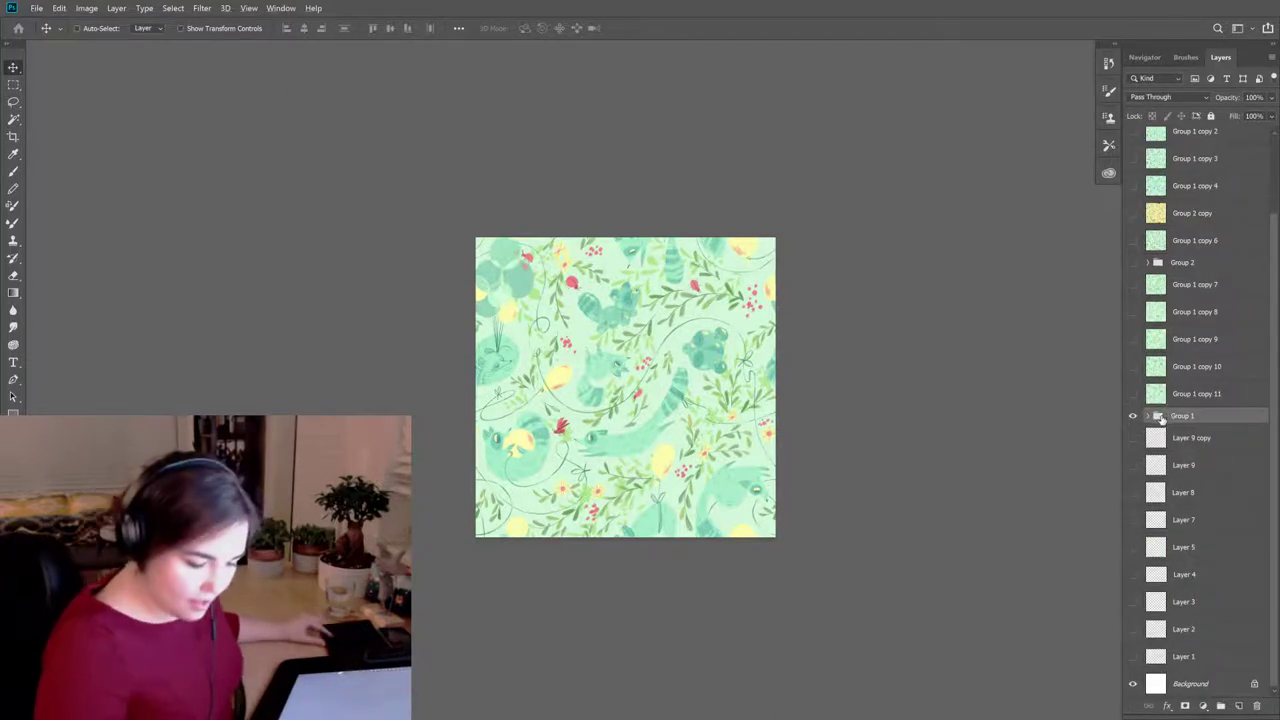
key(ctrl+j)
key(ctrl+e)
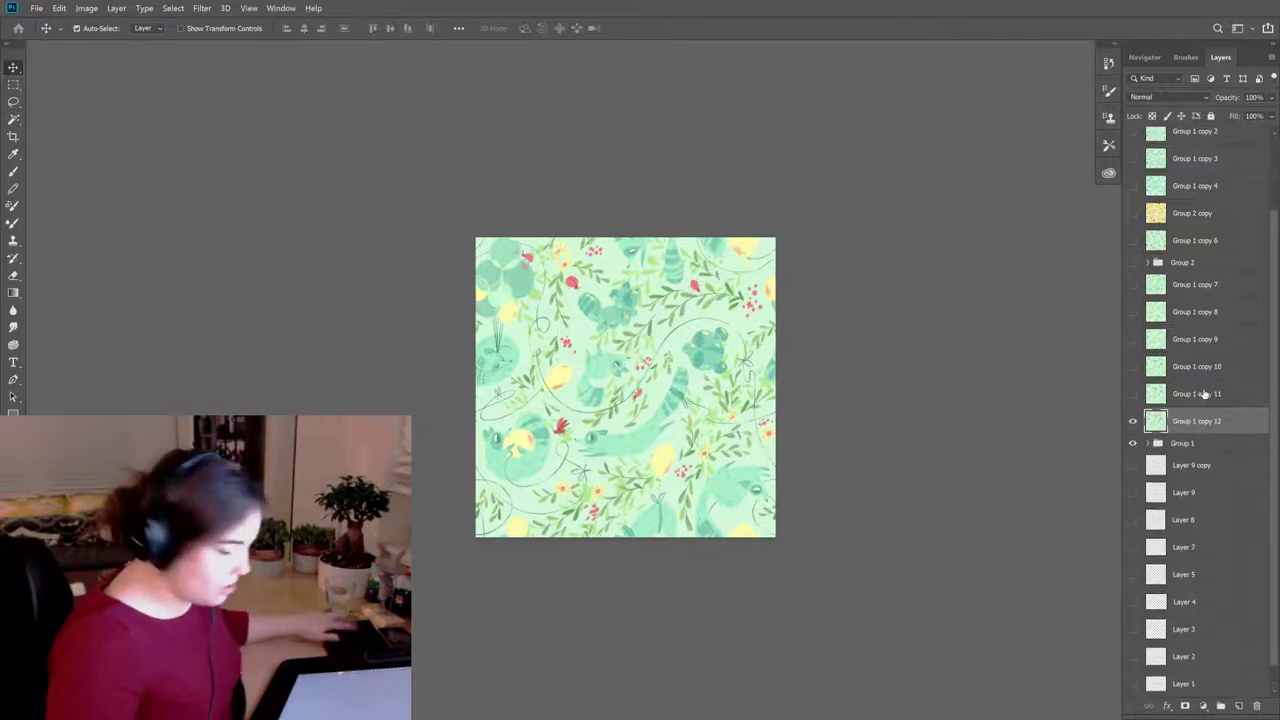
key(m)
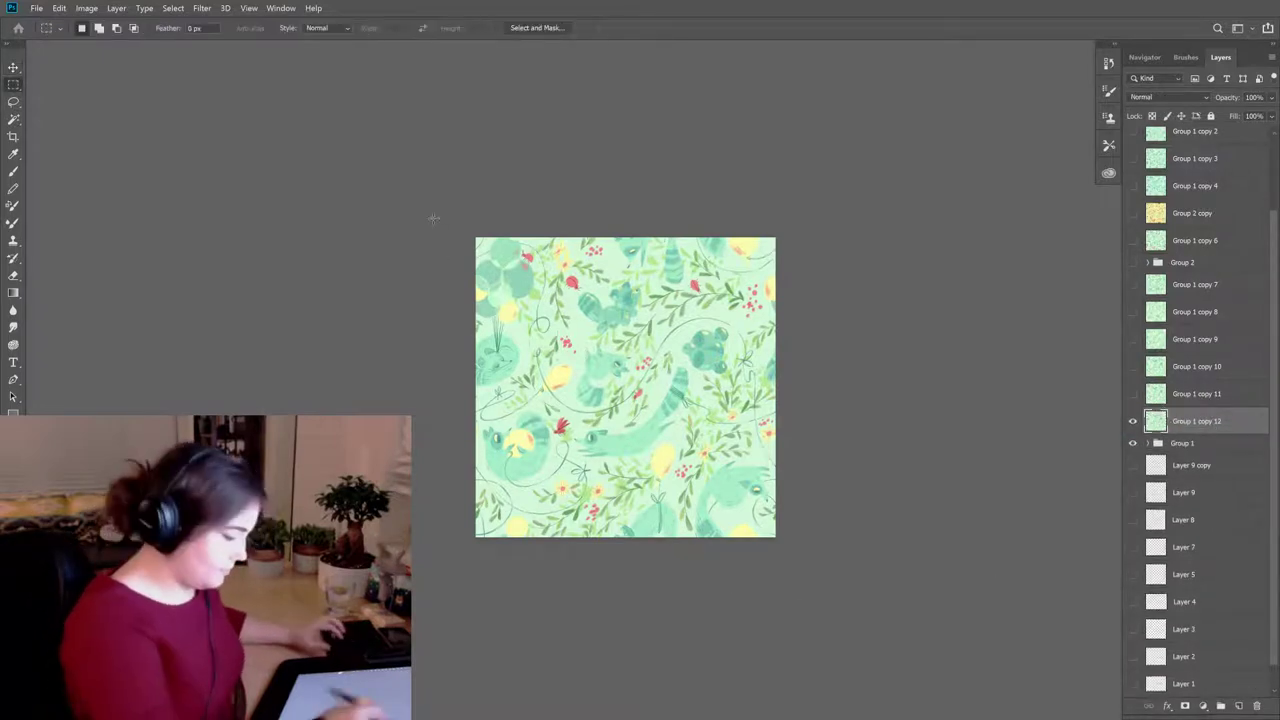
Step: Select the entire tile with the merged Group 1 copy 12 and define it as a new pattern
key(ctrl+a)
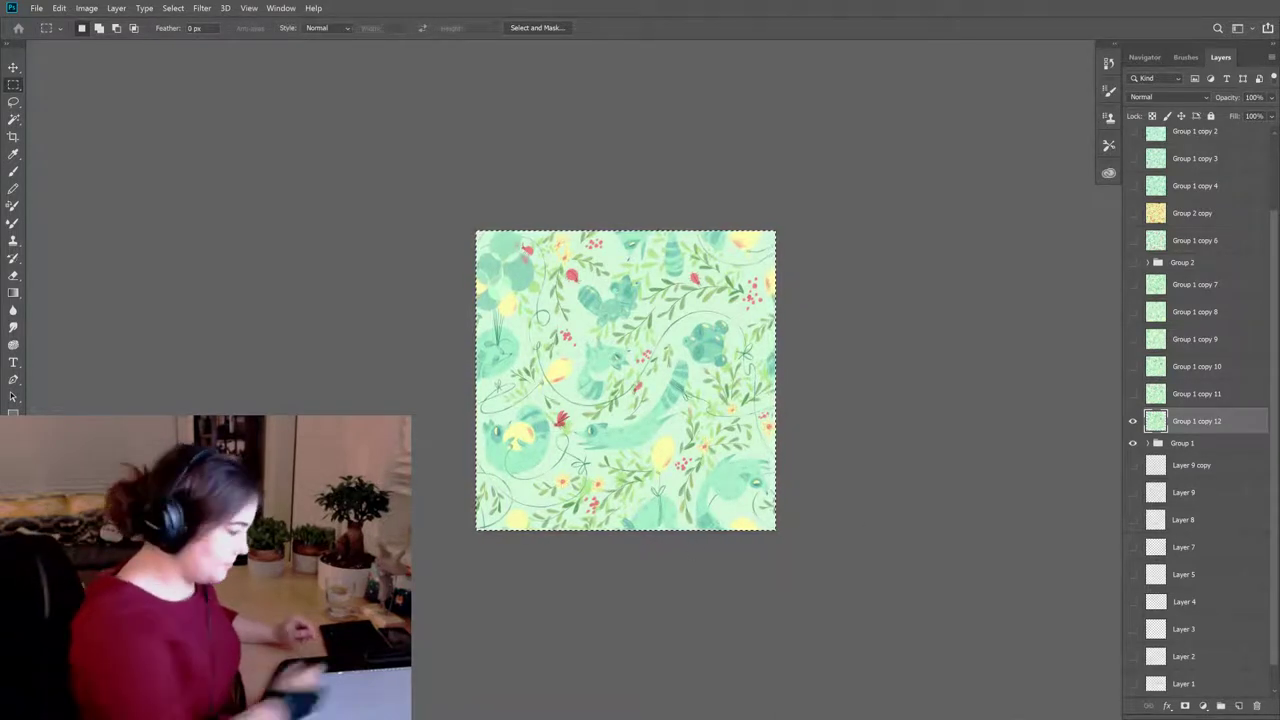
click(59, 8)
click(100, 350)
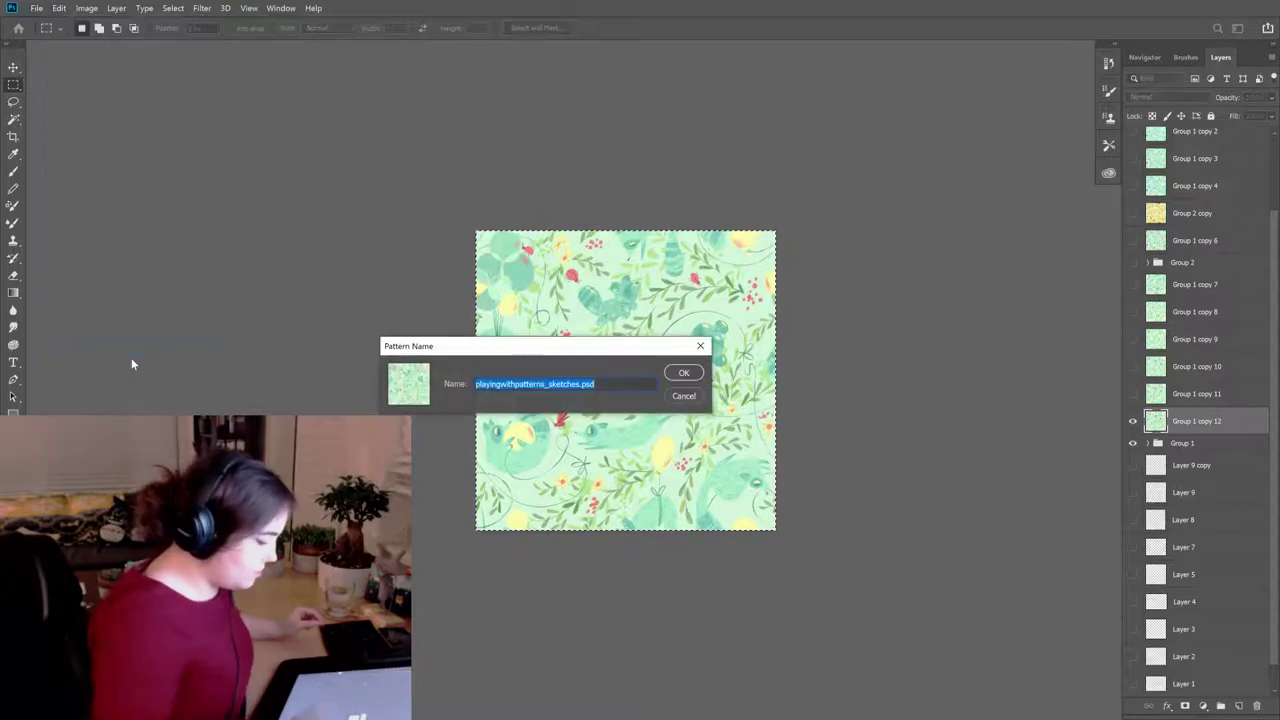
text(repeat)
click(688, 372)
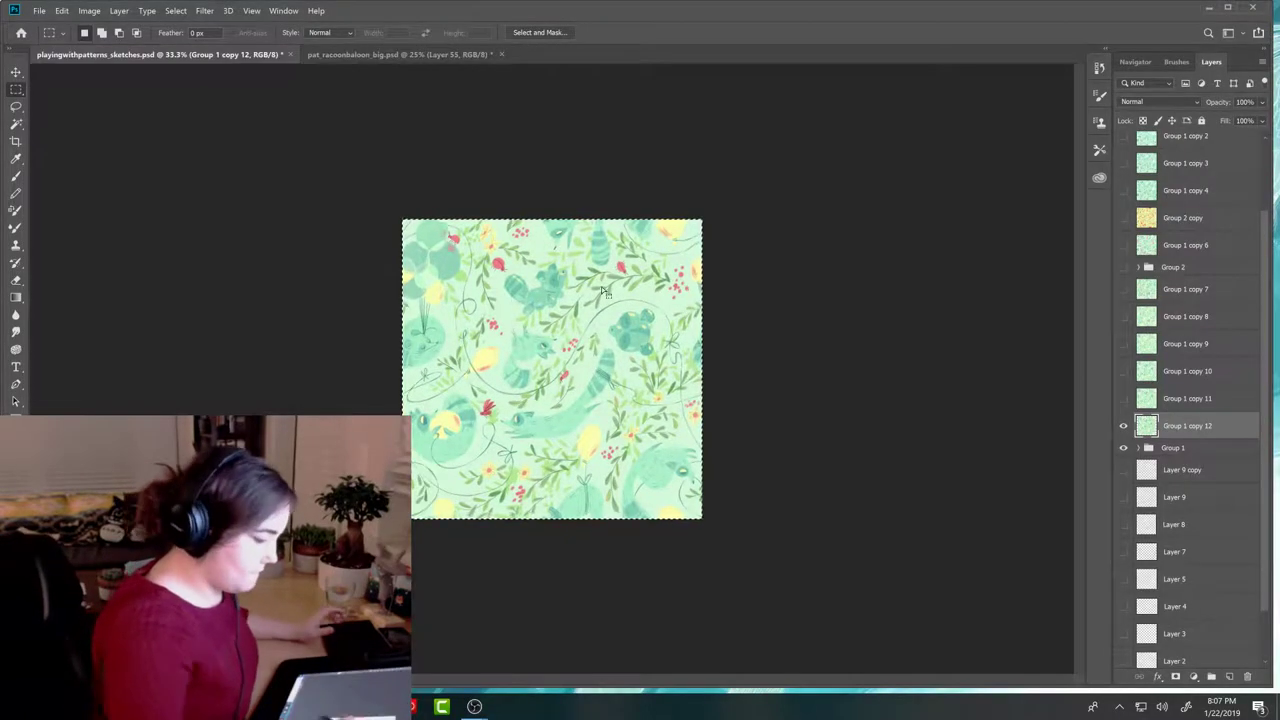
Step: Switch to pat_racoonbaloon_big.psd and add a new empty layer above Layer 55
key(ctrl+Tab)
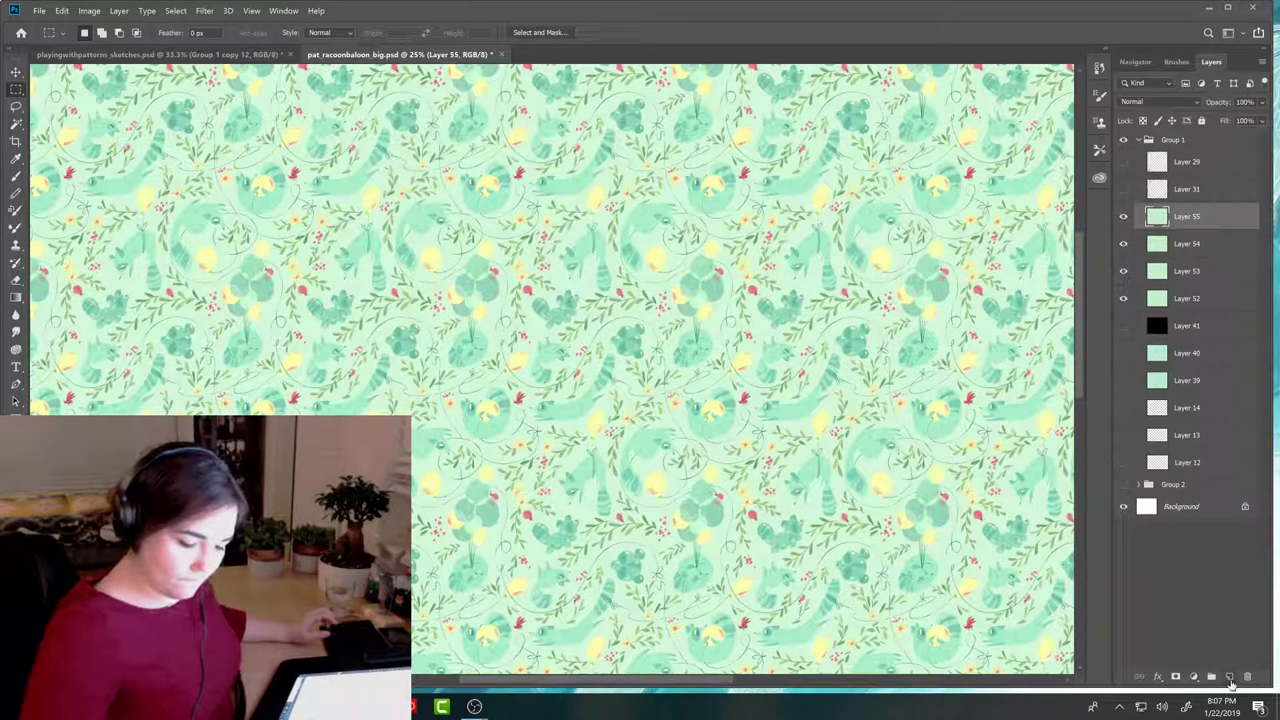
key(ctrl+shift+alt+n)
click(61, 12)
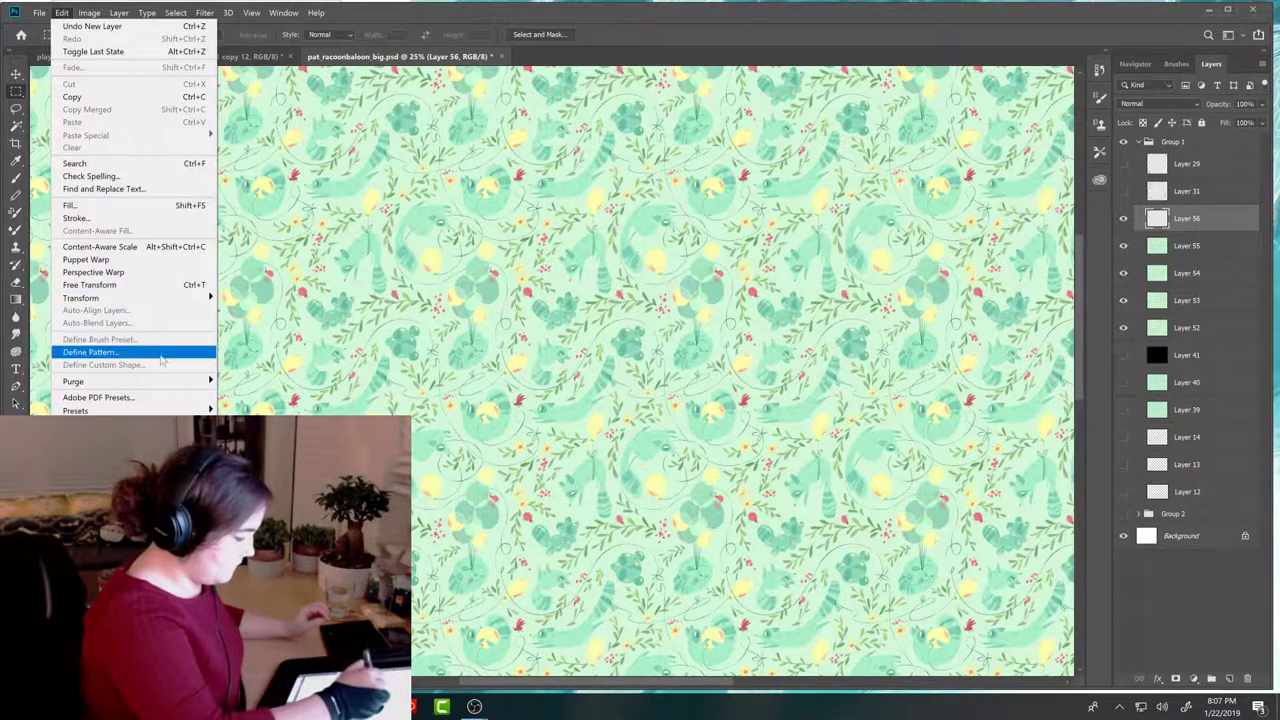
click(90, 352)
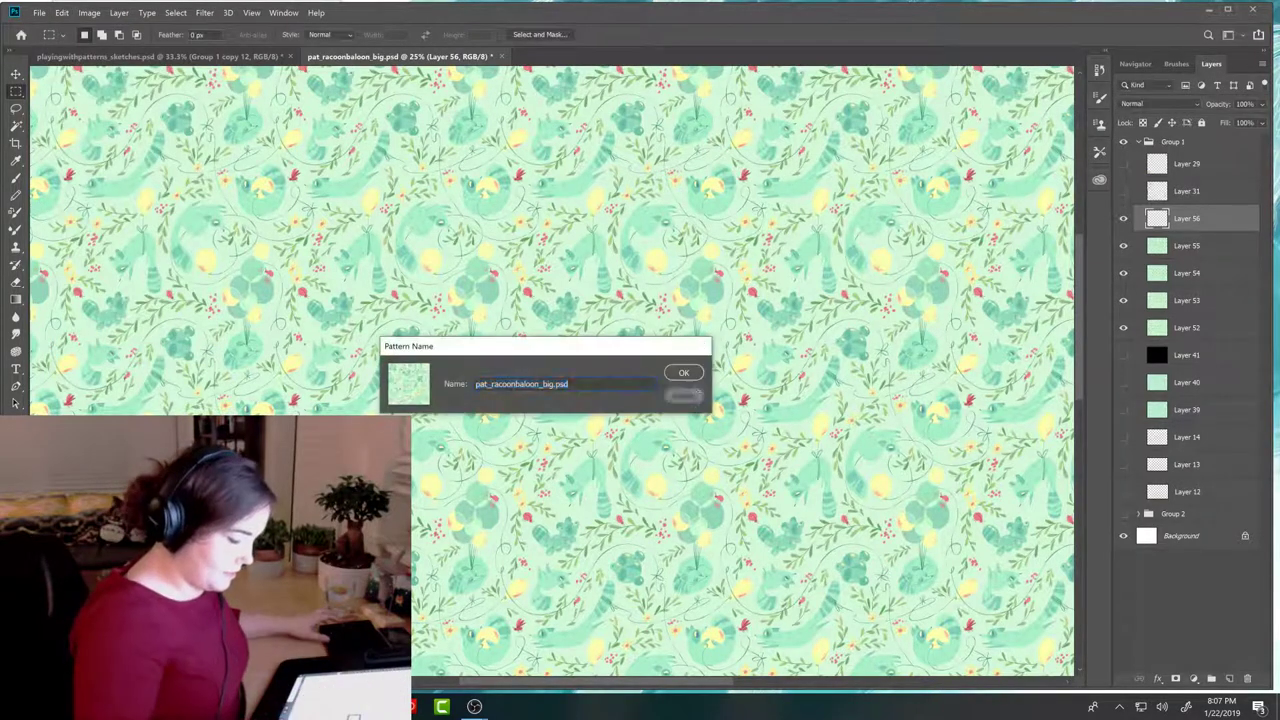
key(Return)
Step: Fill the new layer above Layer 55 with the newly defined raccoon-and-balloon pattern in Normal mode at 100% opacity
click(61, 12)
click(70, 205)
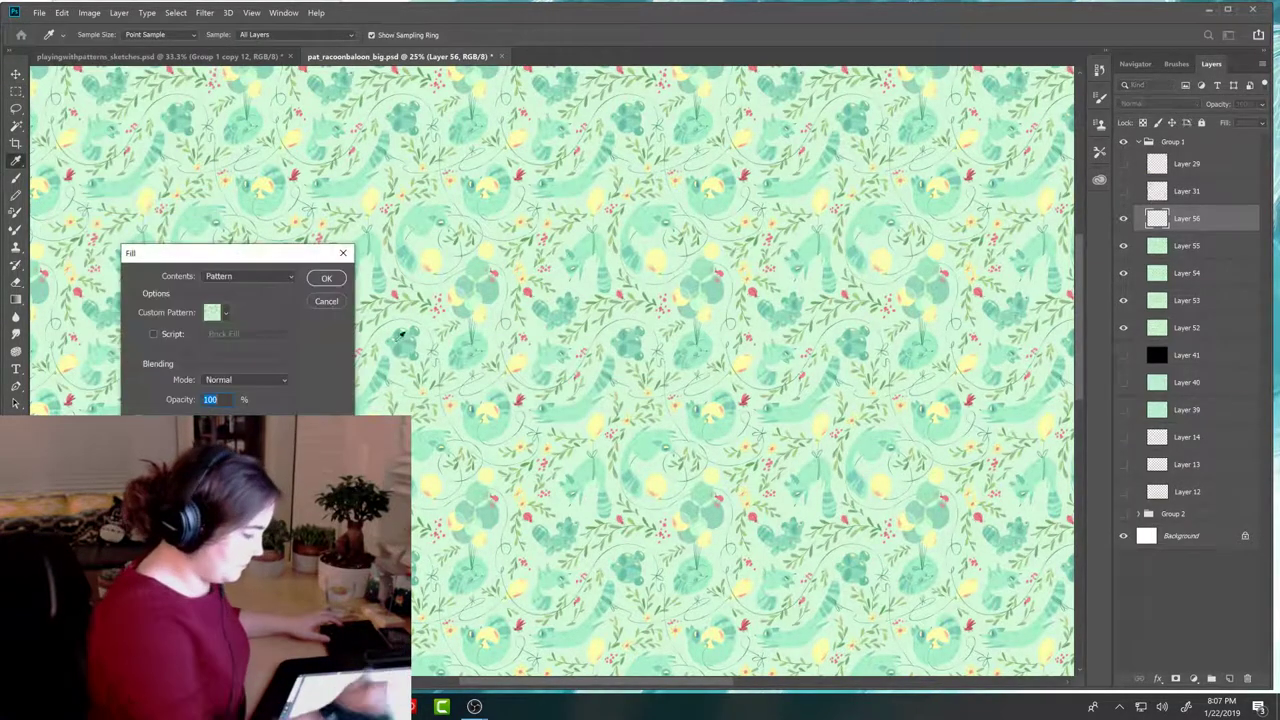
click(248, 276)
click(225, 312)
scroll(268, 404, down, 3)
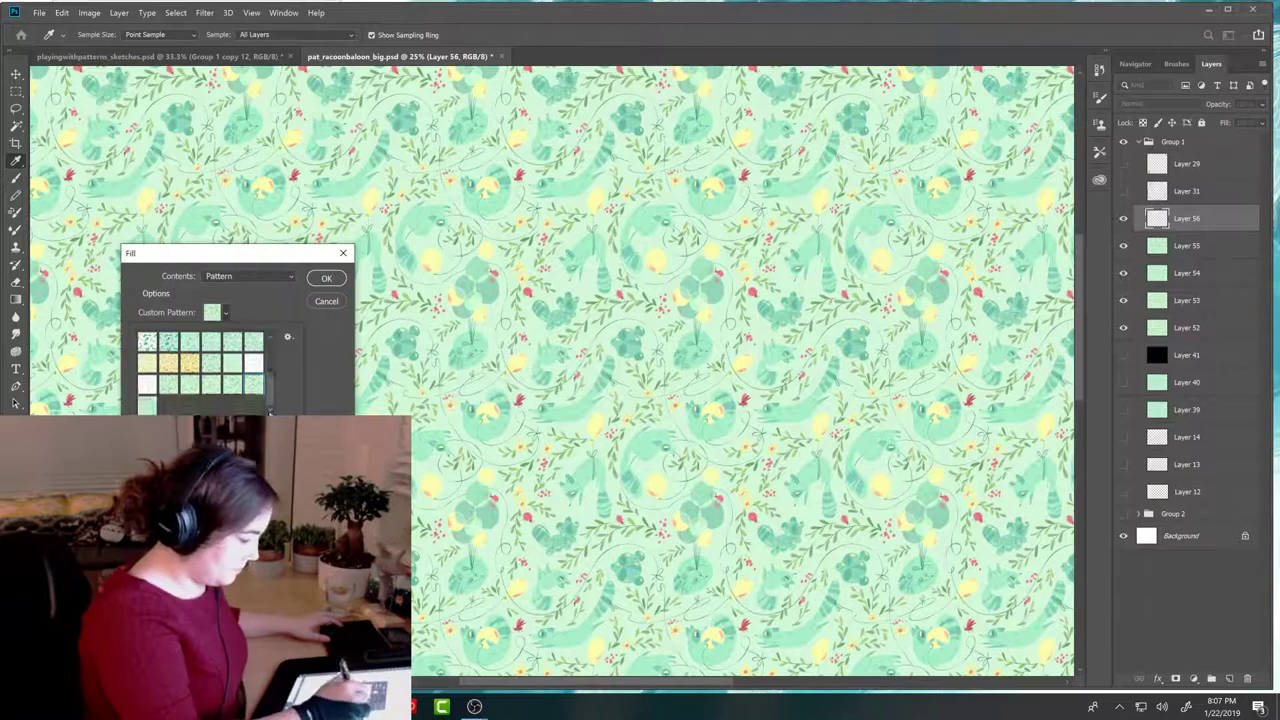
double_click(253, 400)
click(327, 280)
key(m)
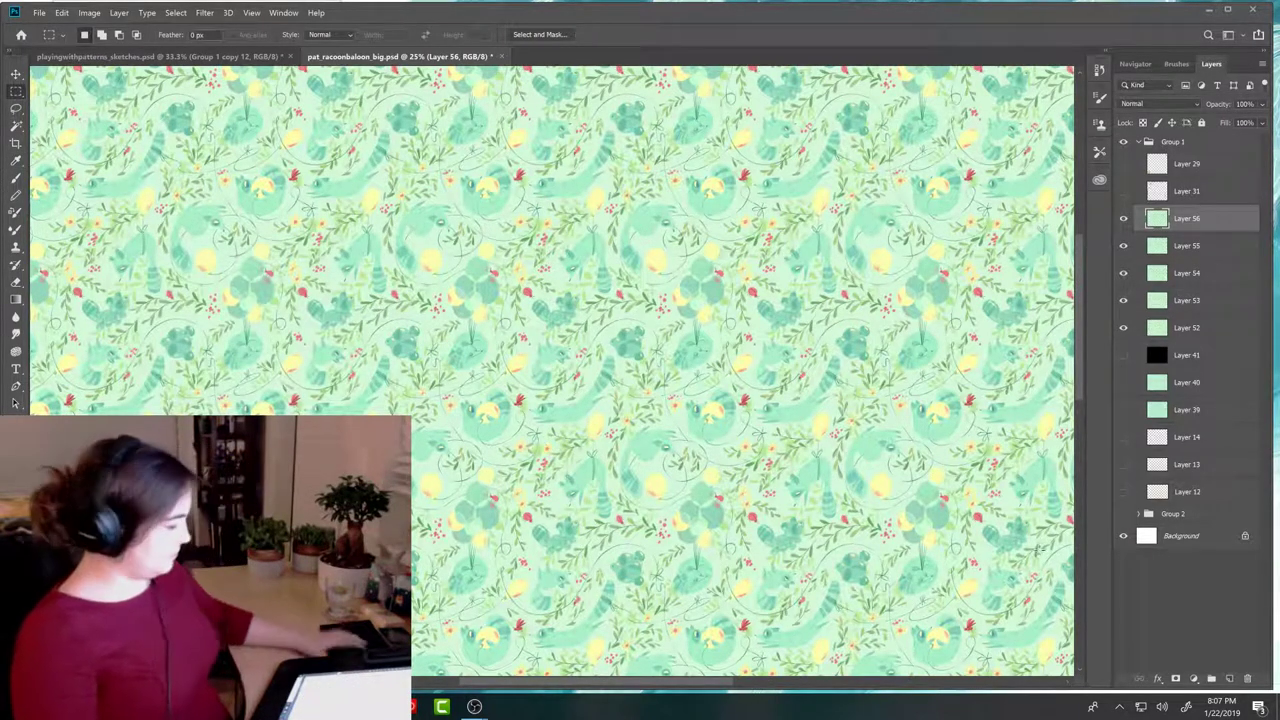
Step: Examine the Layer 56 repeat across the whole canvas and close up, checking how the added light foliage reads
key(ctrl+minus)
key(ctrl+minus)
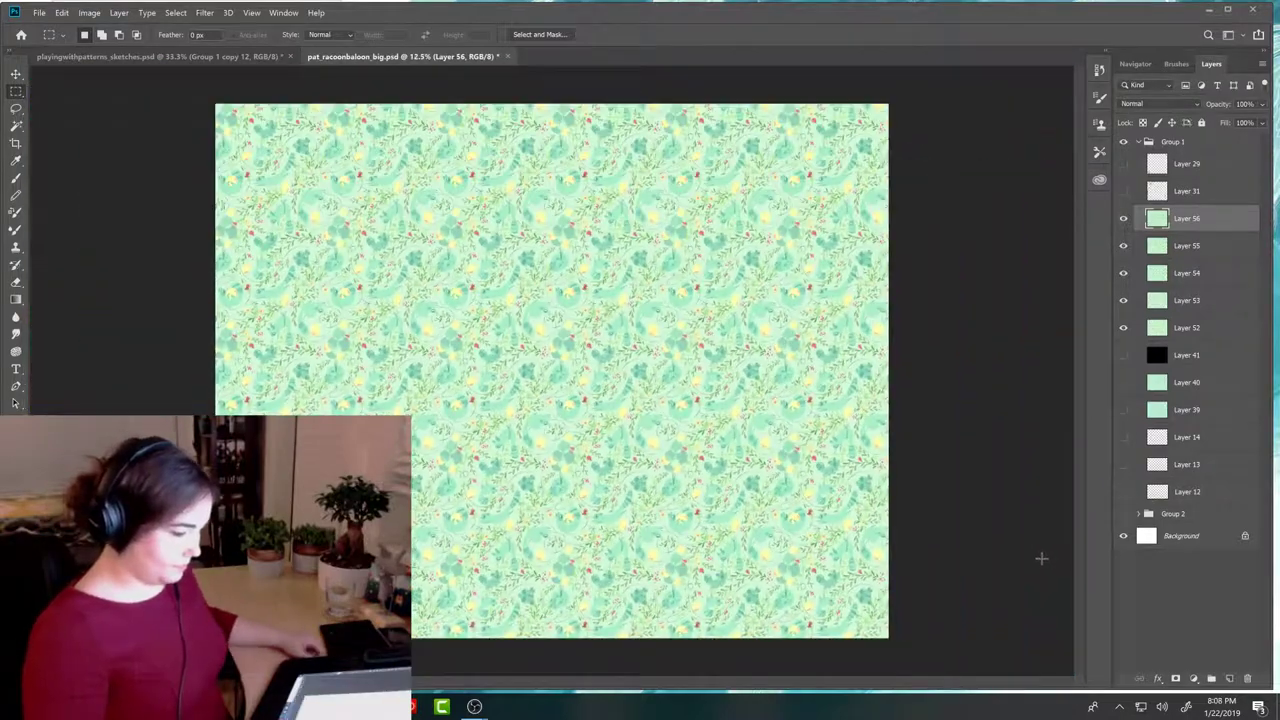
click(1123, 218)
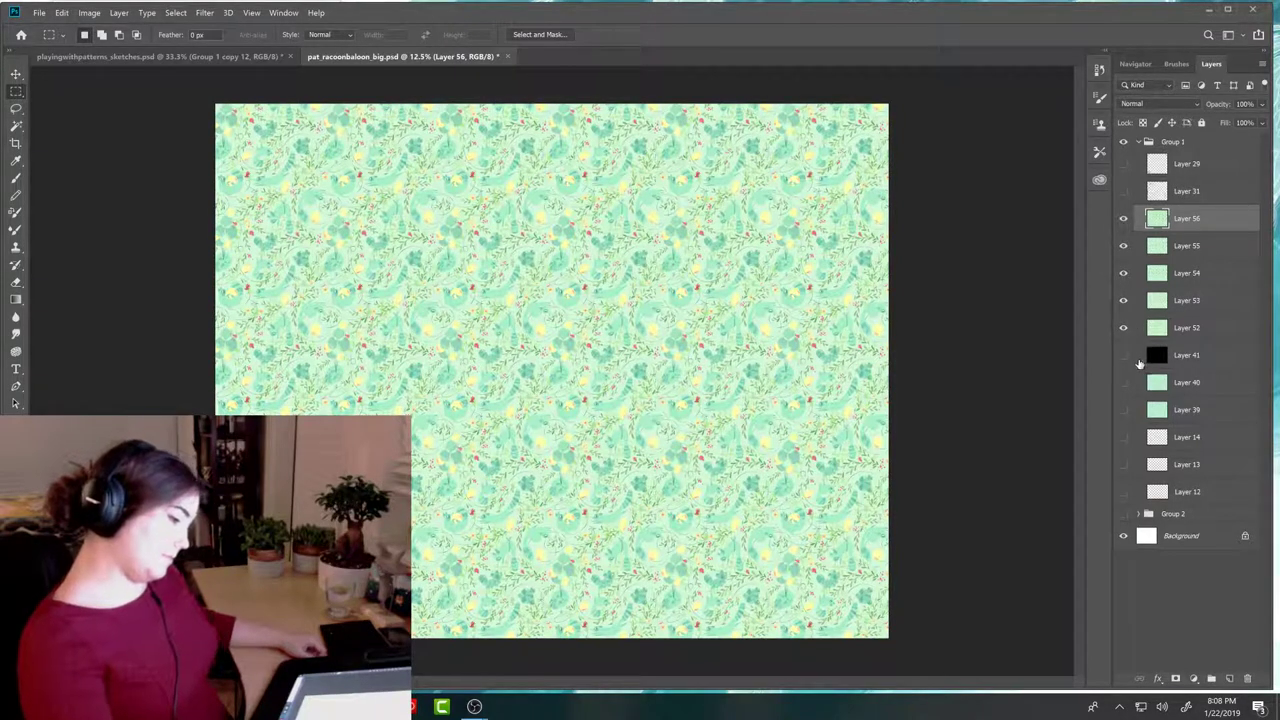
key(ctrl+plus)
key(ctrl+plus)
key(ctrl+plus)
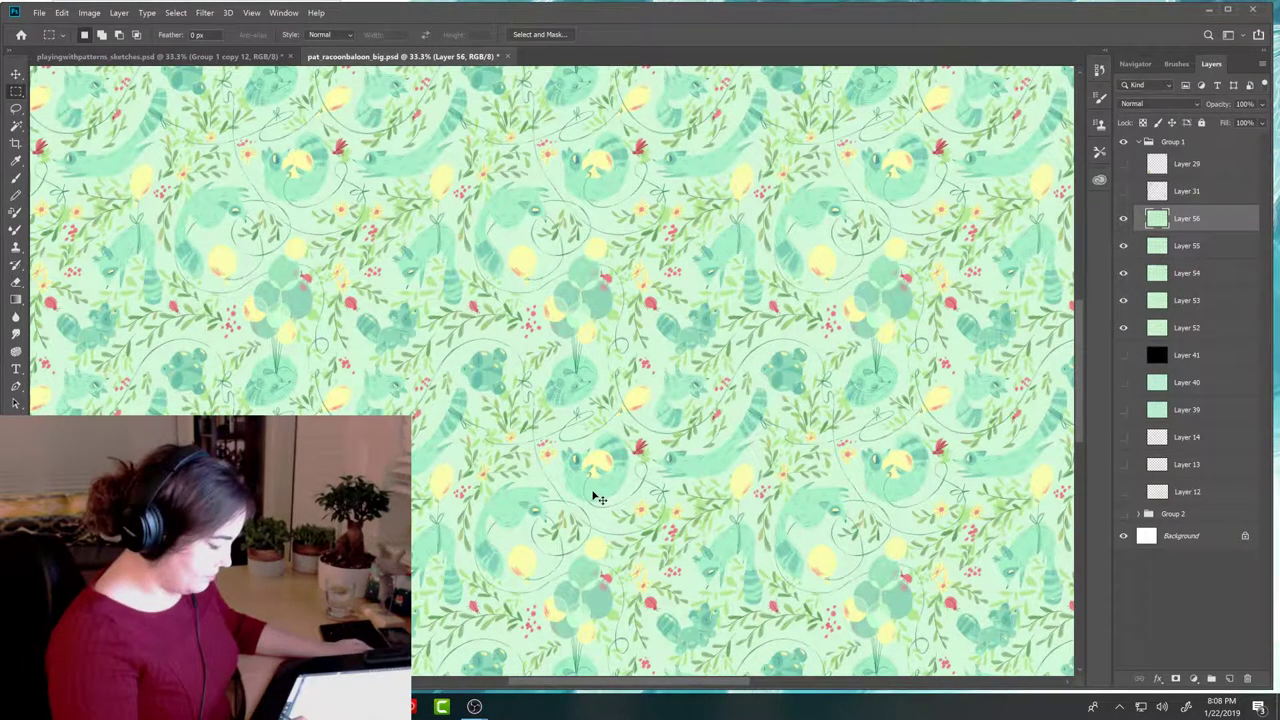
key(ctrl+minus)
key(ctrl+minus)
key(ctrl+minus)
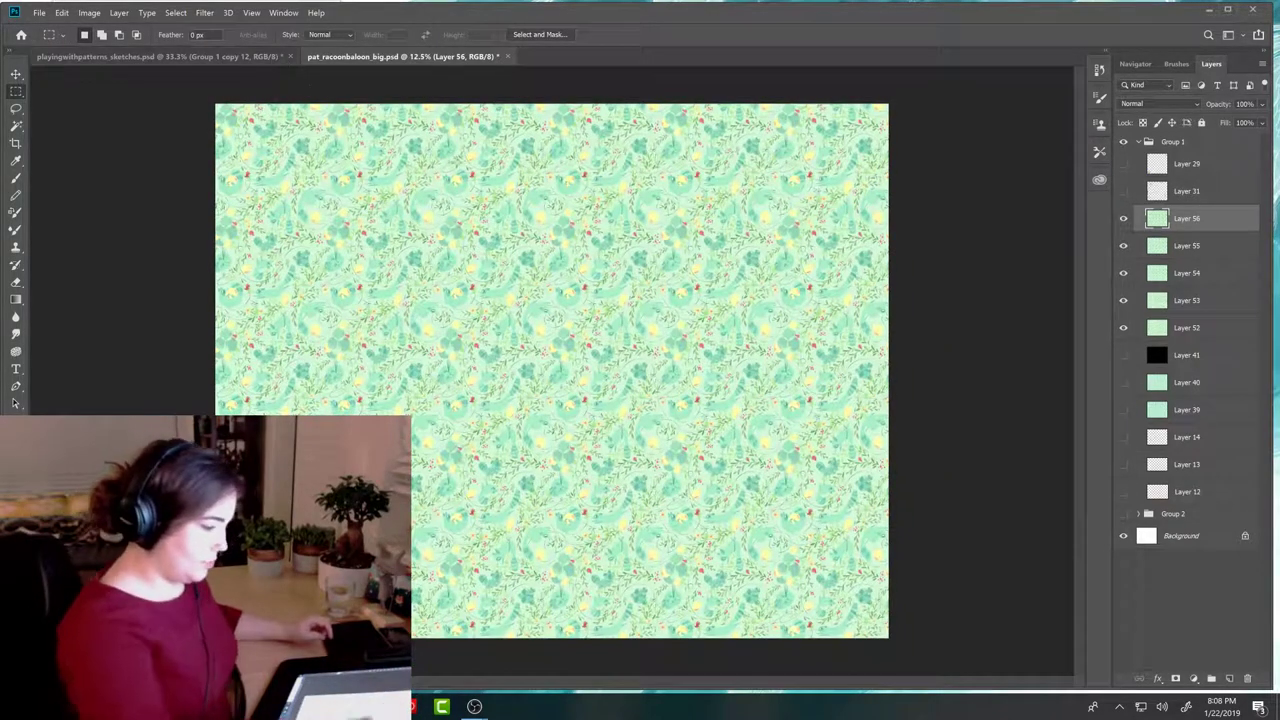
Step: Return to playingwithpatterns_sketches.psd, hide Group 1 copy 12, and select Layer 15 copy inside the expanded Group 1
click(268, 58)
key(v)
drag(680, 490, 651, 457)
click(1123, 519)
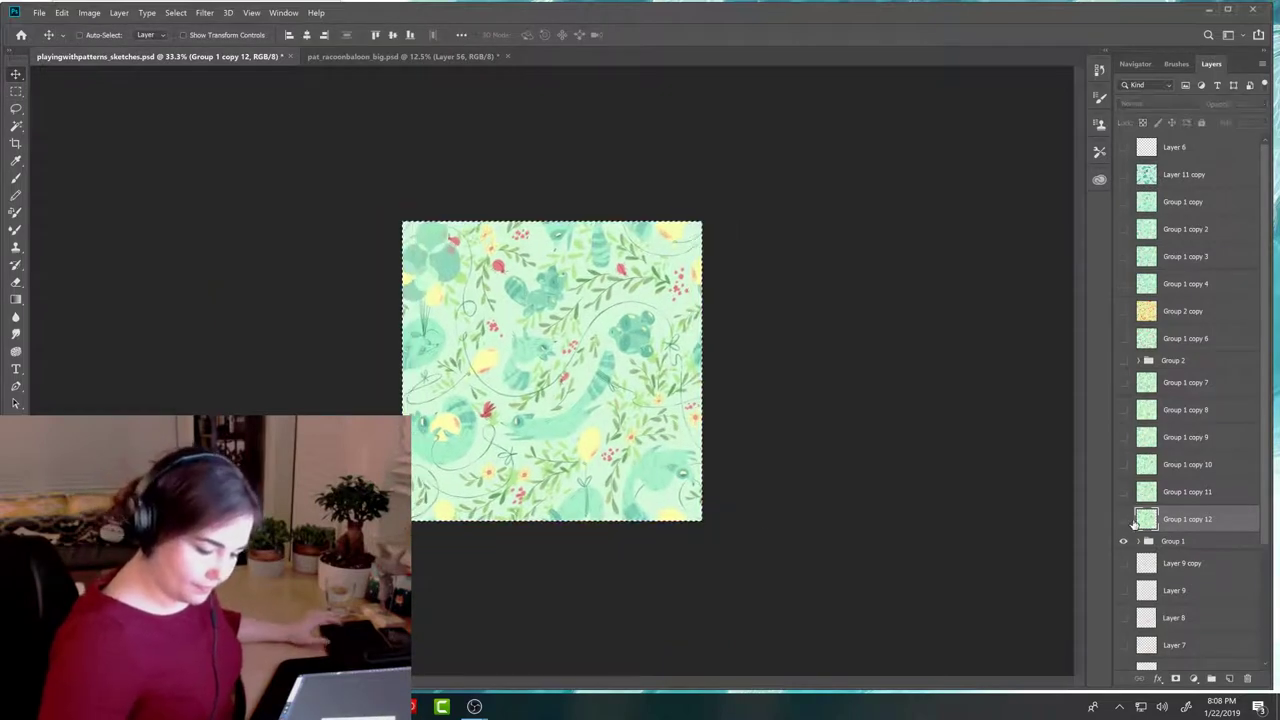
click(1139, 541)
scroll(1266, 428, down, 5)
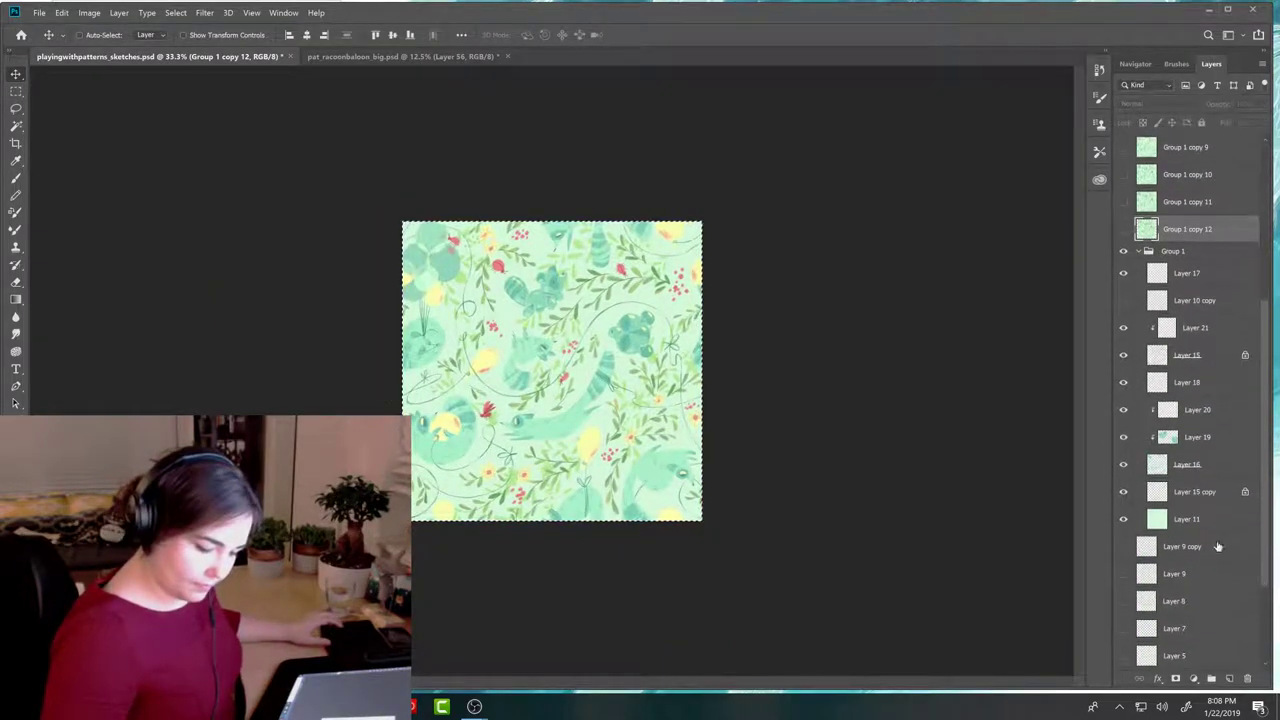
click(1168, 466)
click(1155, 492)
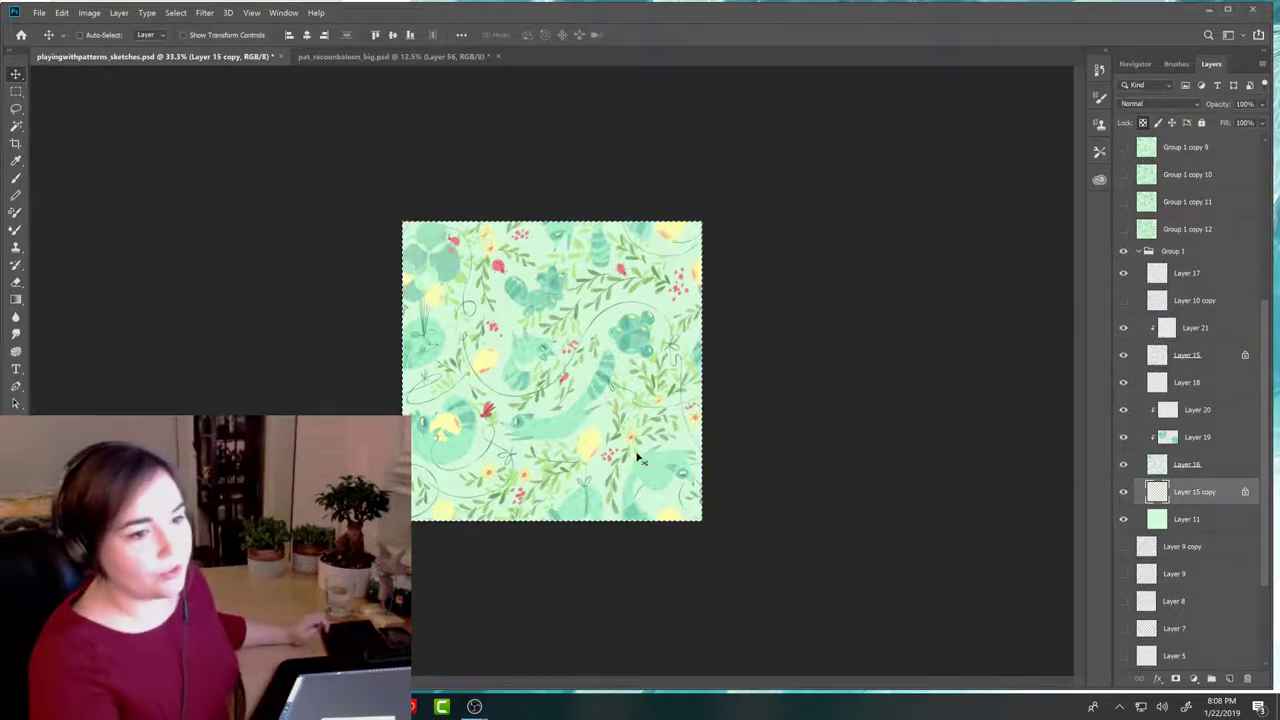
Step: Deselect the tile and shift the light green foliage on Layer 15 copy slightly behind the raccoons
drag(640, 458, 680, 466)
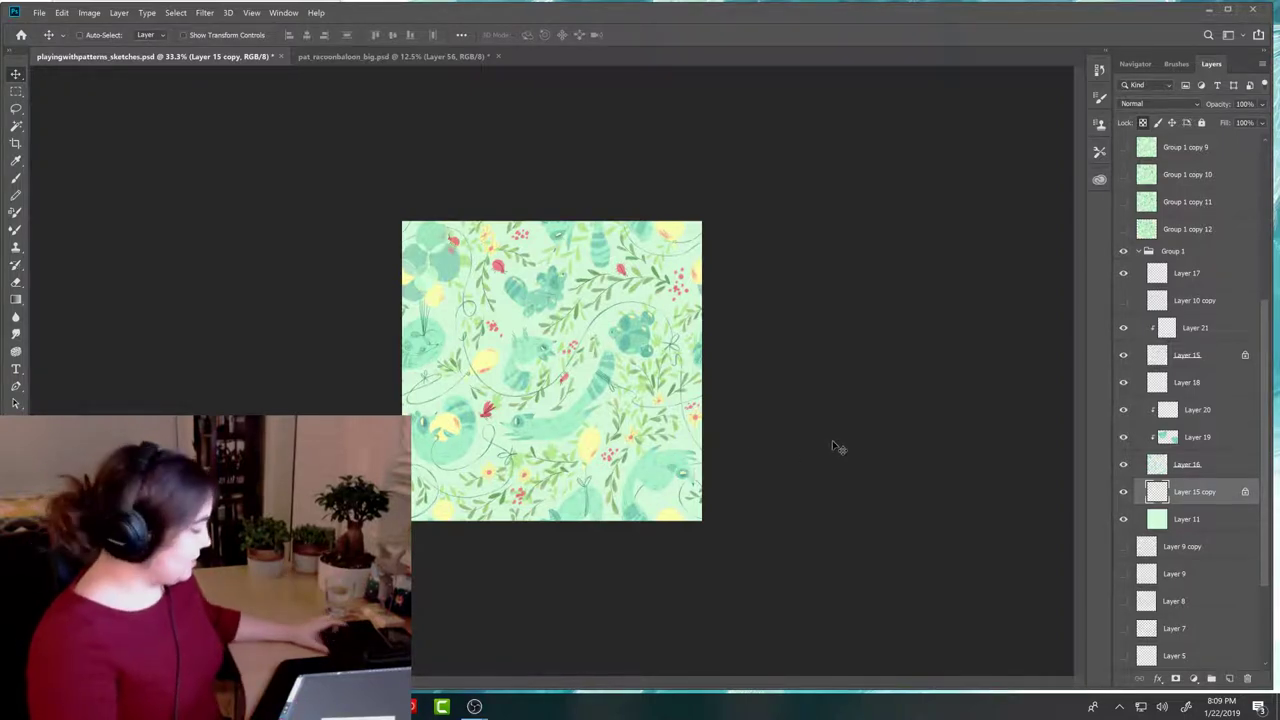
key(f)
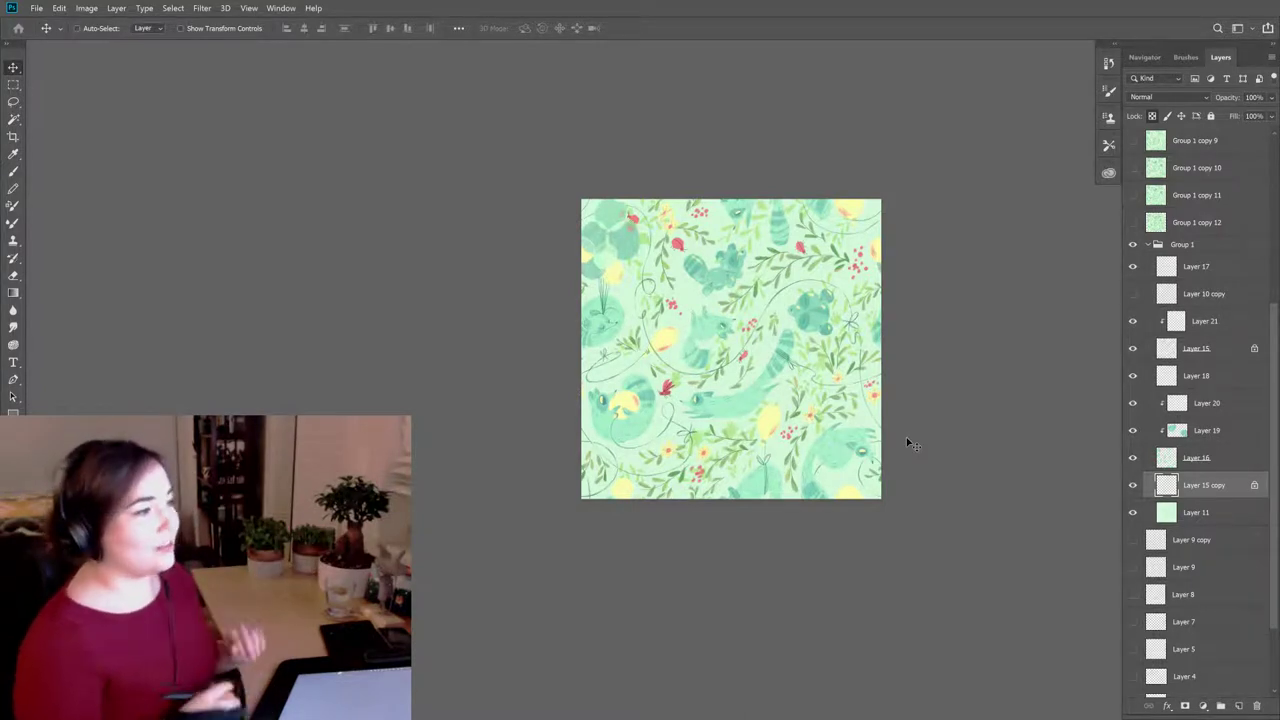
mouse_move(860, 572)
mouse_down()
mouse_move(827, 566)
mouse_move(856, 591)
mouse_up()
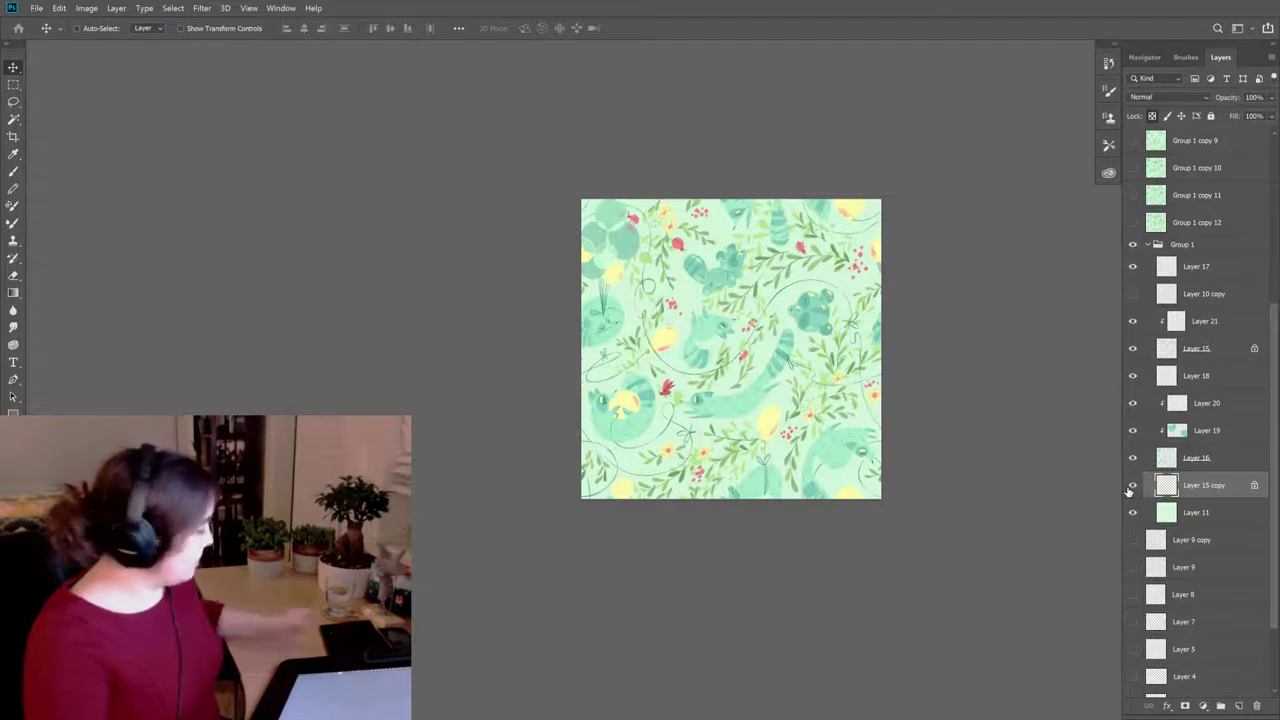
mouse_move(788, 477)
mouse_down()
mouse_move(808, 483)
mouse_move(763, 486)
mouse_move(811, 480)
mouse_move(774, 483)
mouse_move(786, 480)
mouse_up()
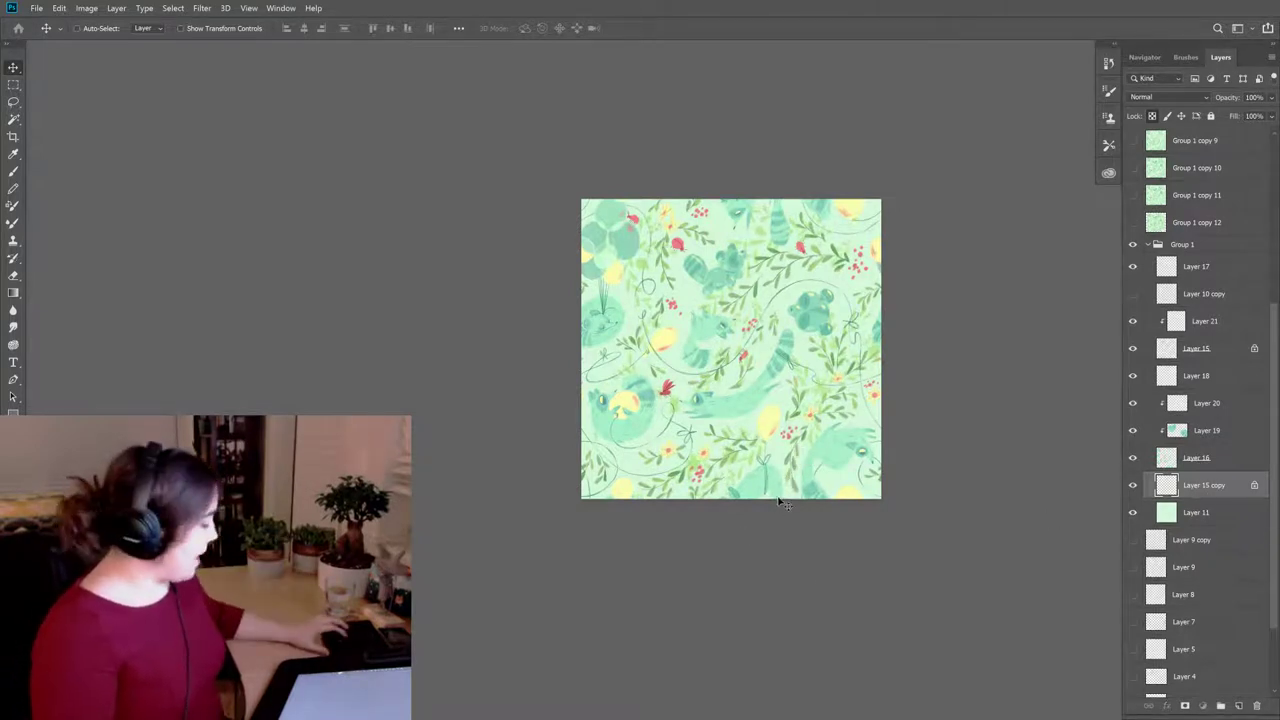
Step: Recolor the foliage on Layer 15 copy, testing pale green eaffdd and ending with near-white f8fff3
key(b)
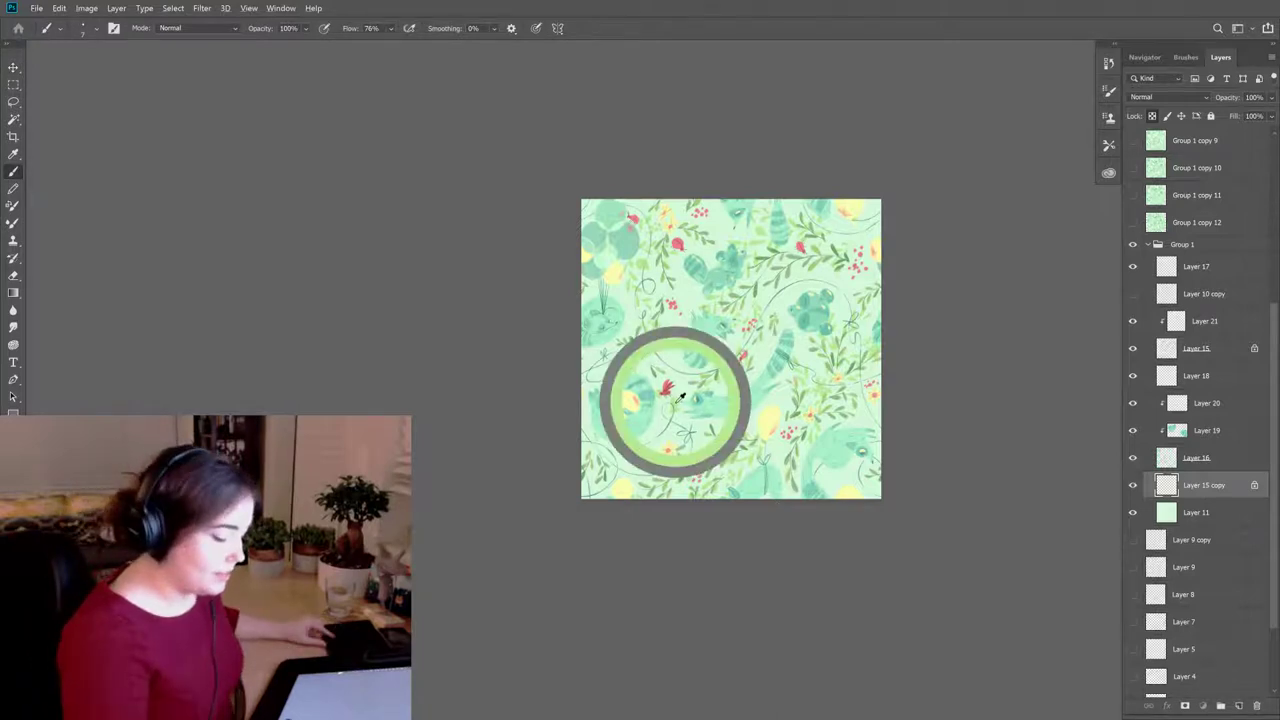
click(11, 487)
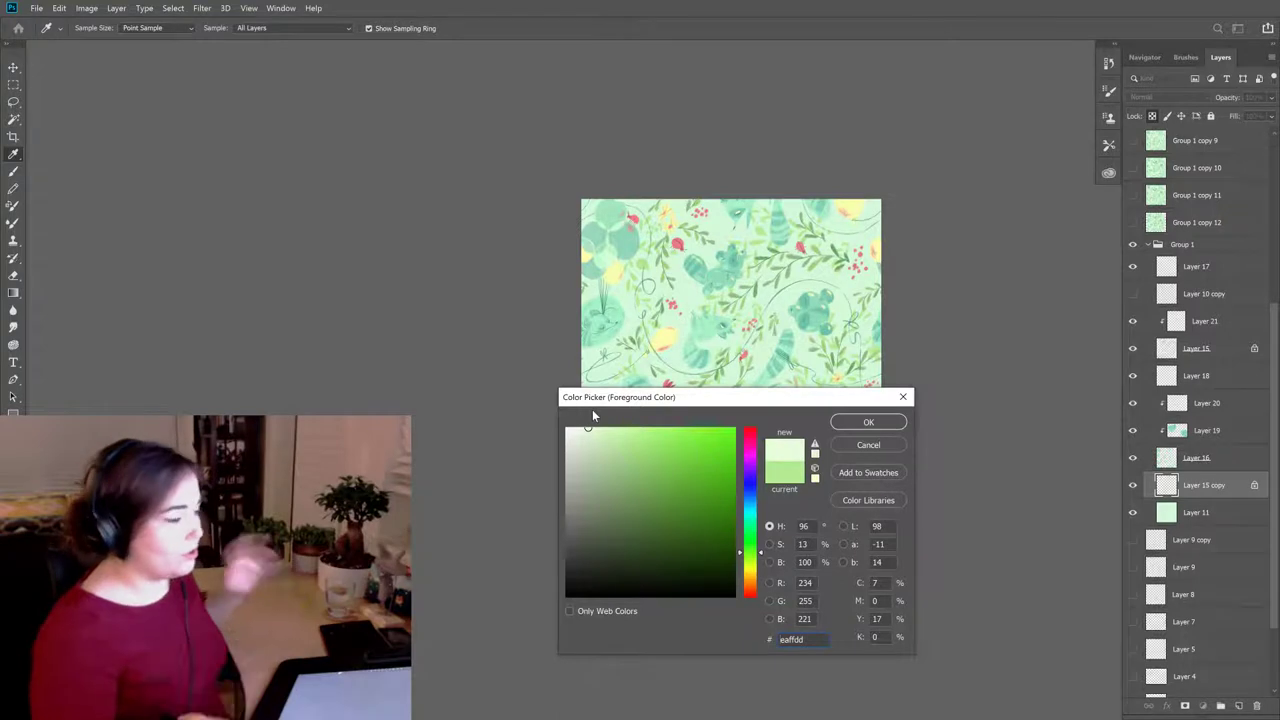
click(868, 422)
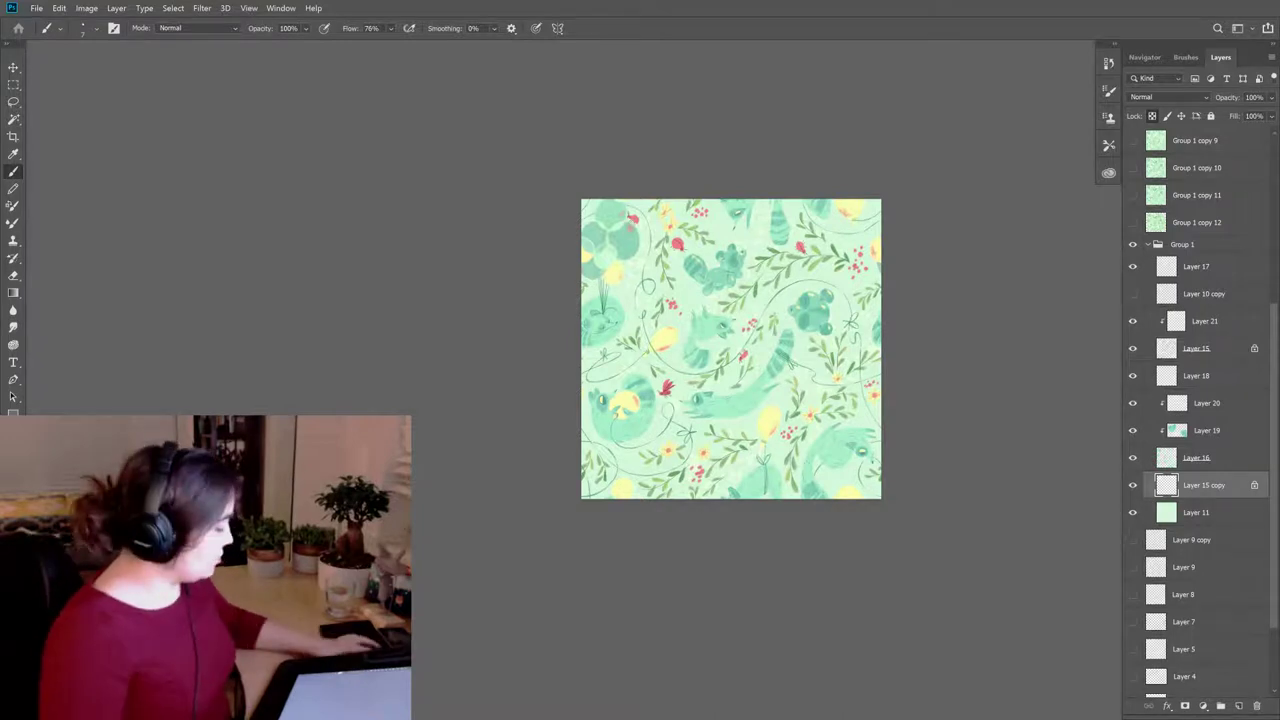
key(ctrl+plus)
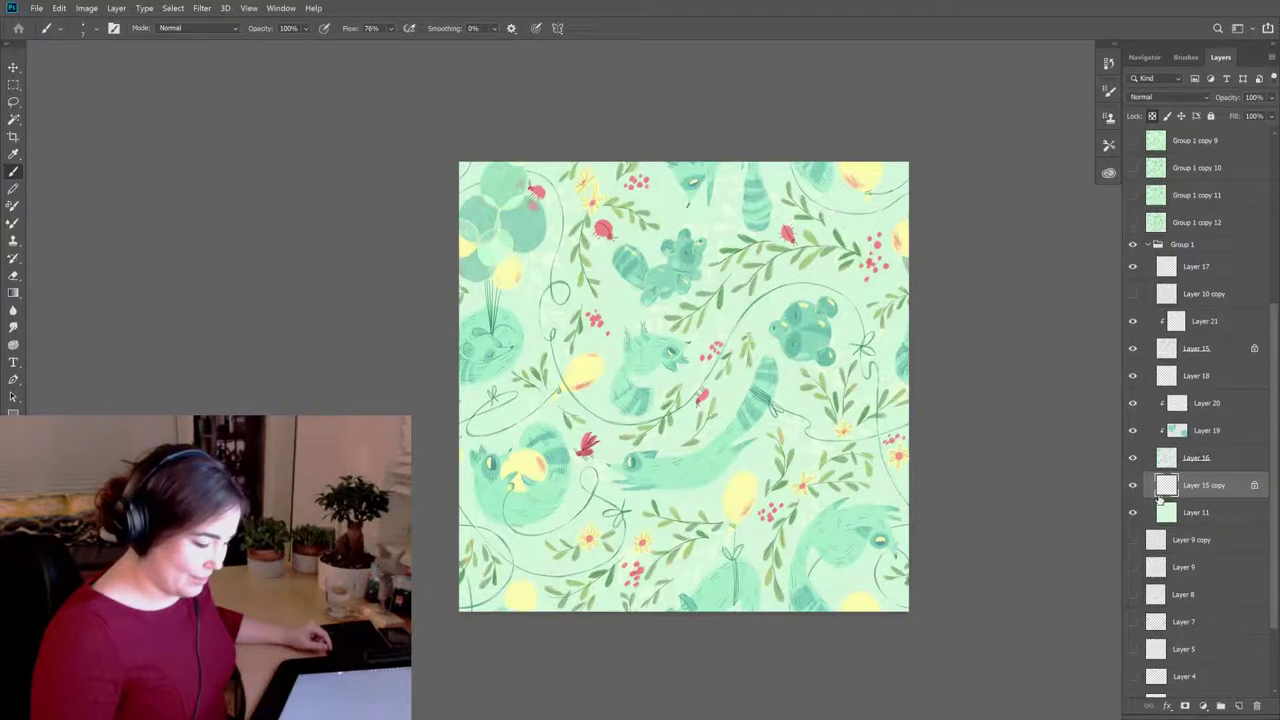
click(12, 455)
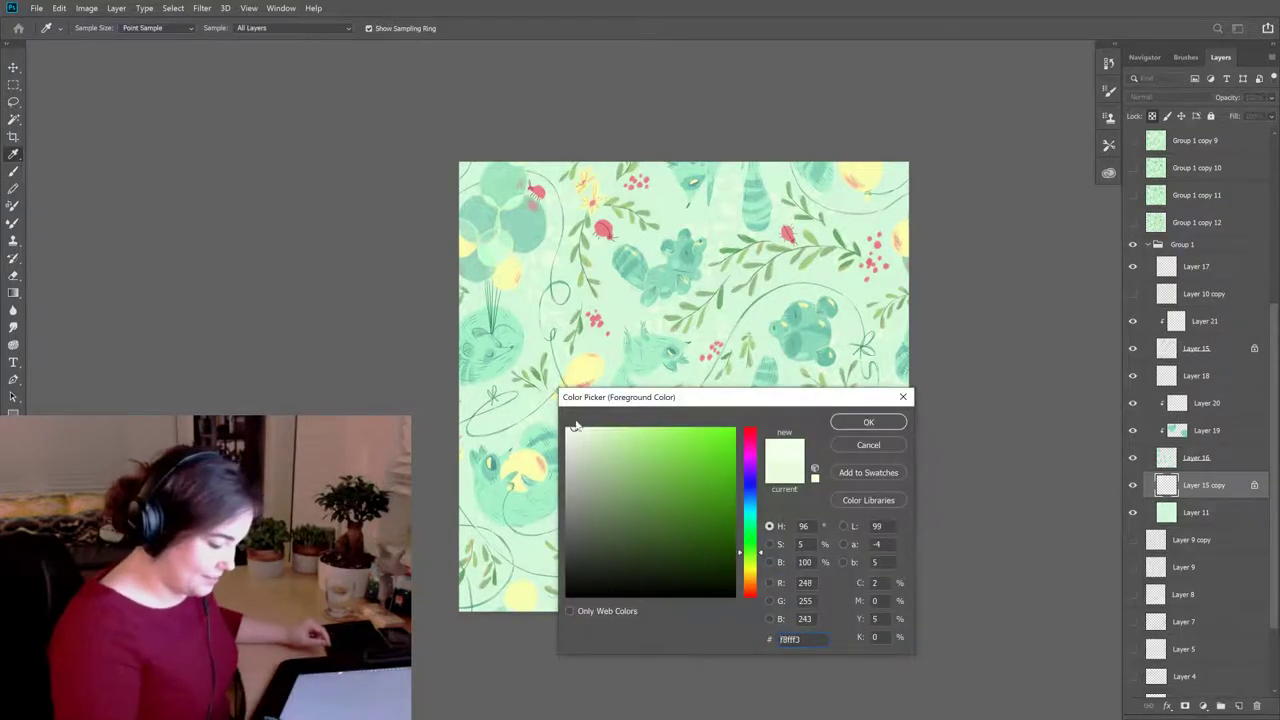
key(Return)
key(b)
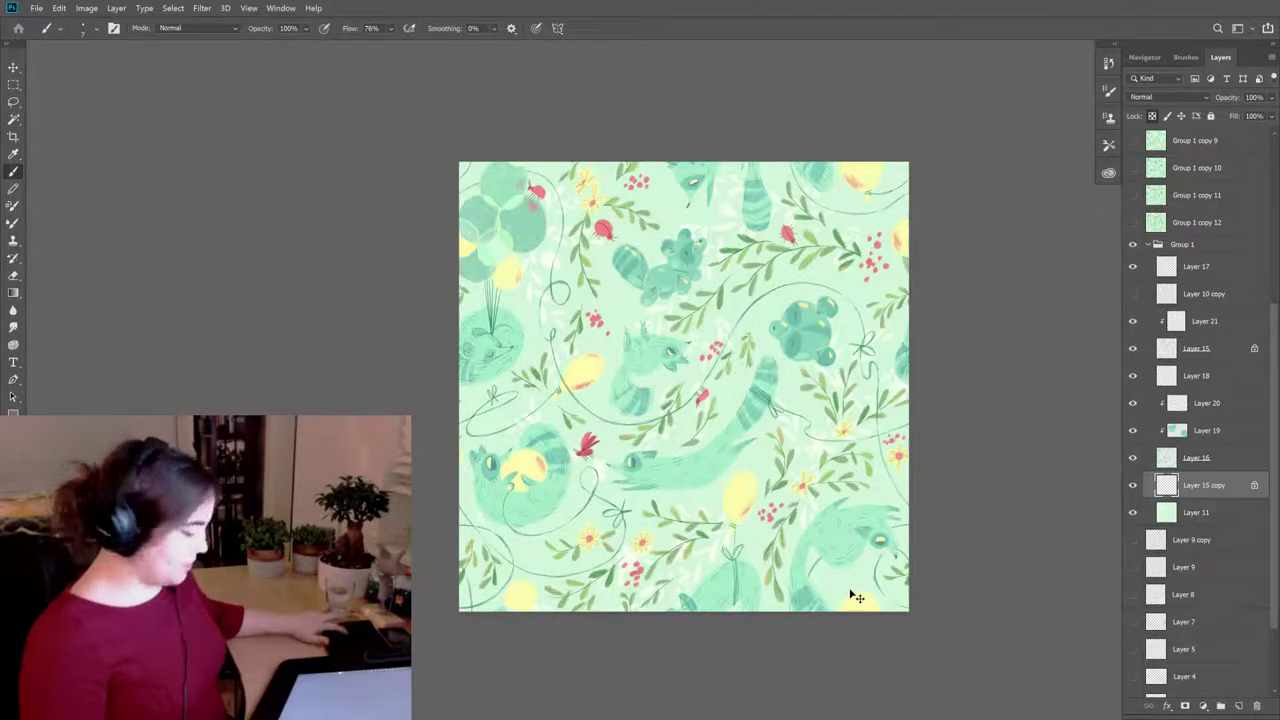
Step: Collapse Group 1, duplicate it, and merge the duplicate with the near-white foliage into a single layer
click(1147, 244)
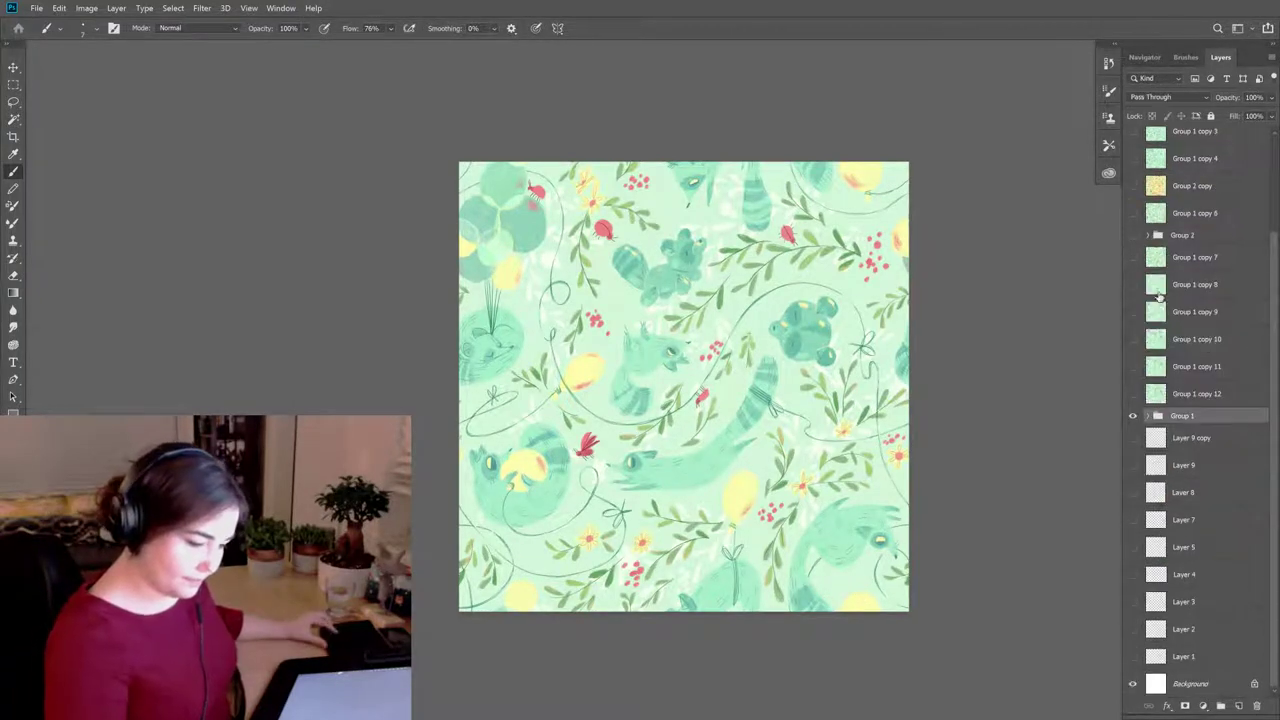
key(ctrl+j)
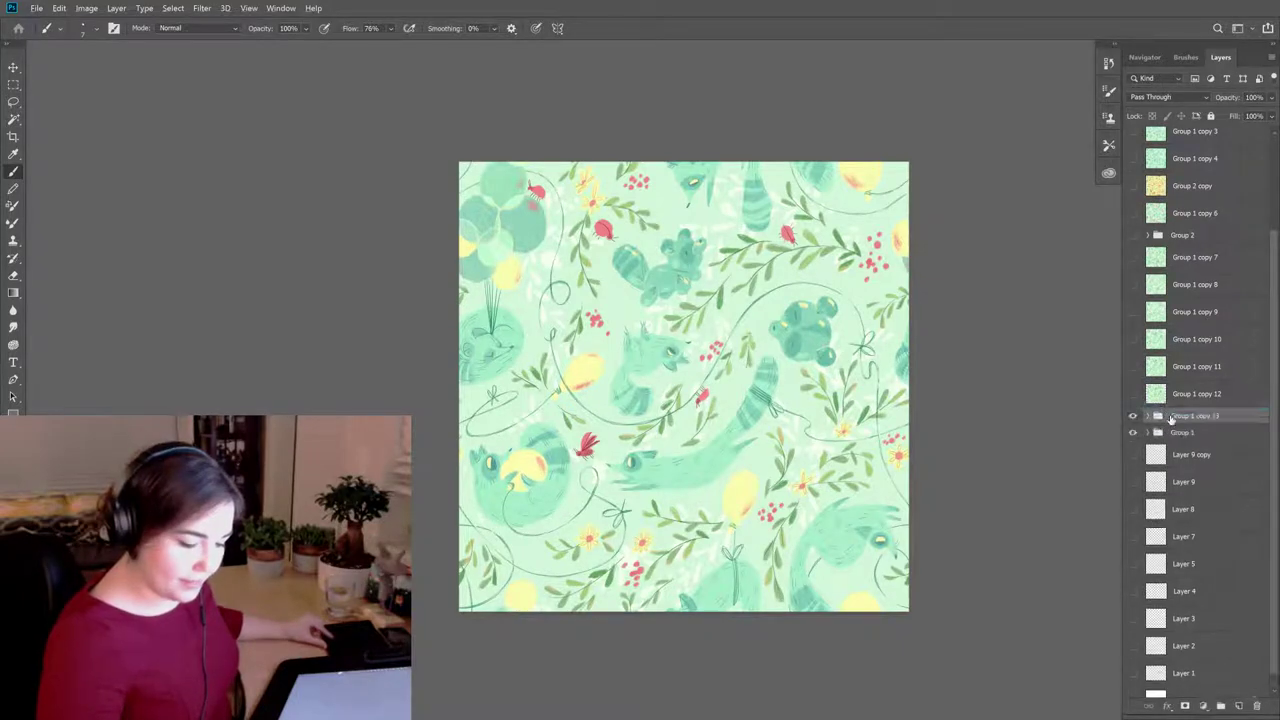
key(ctrl+e)
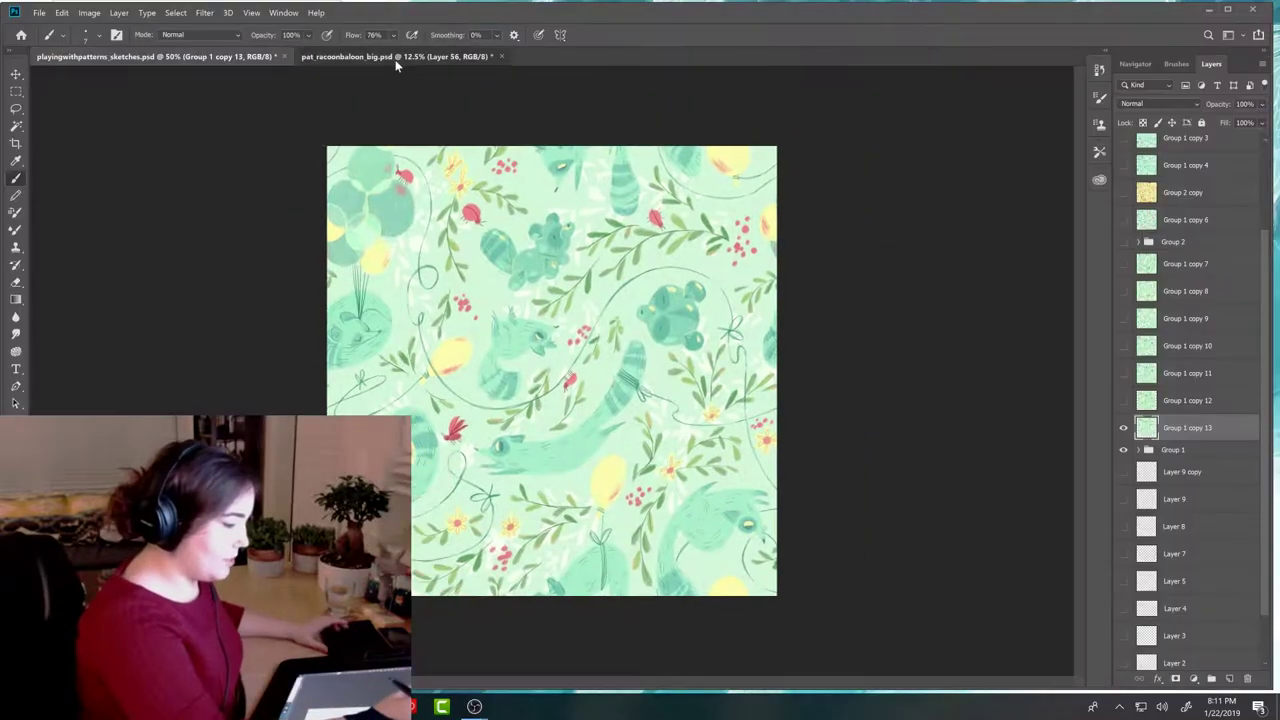
Step: Switch to pat_racoonbaloon_big.psd and add a new empty layer above Layer 56
click(395, 56)
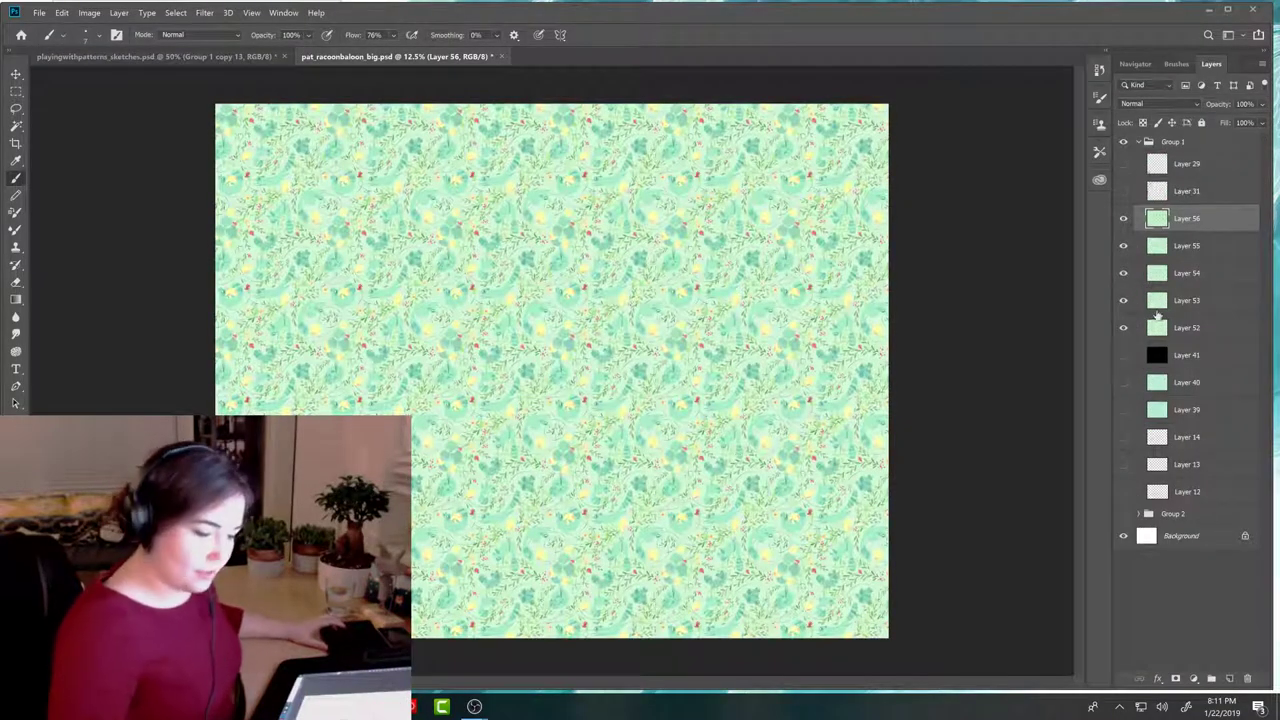
key(ctrl+v)
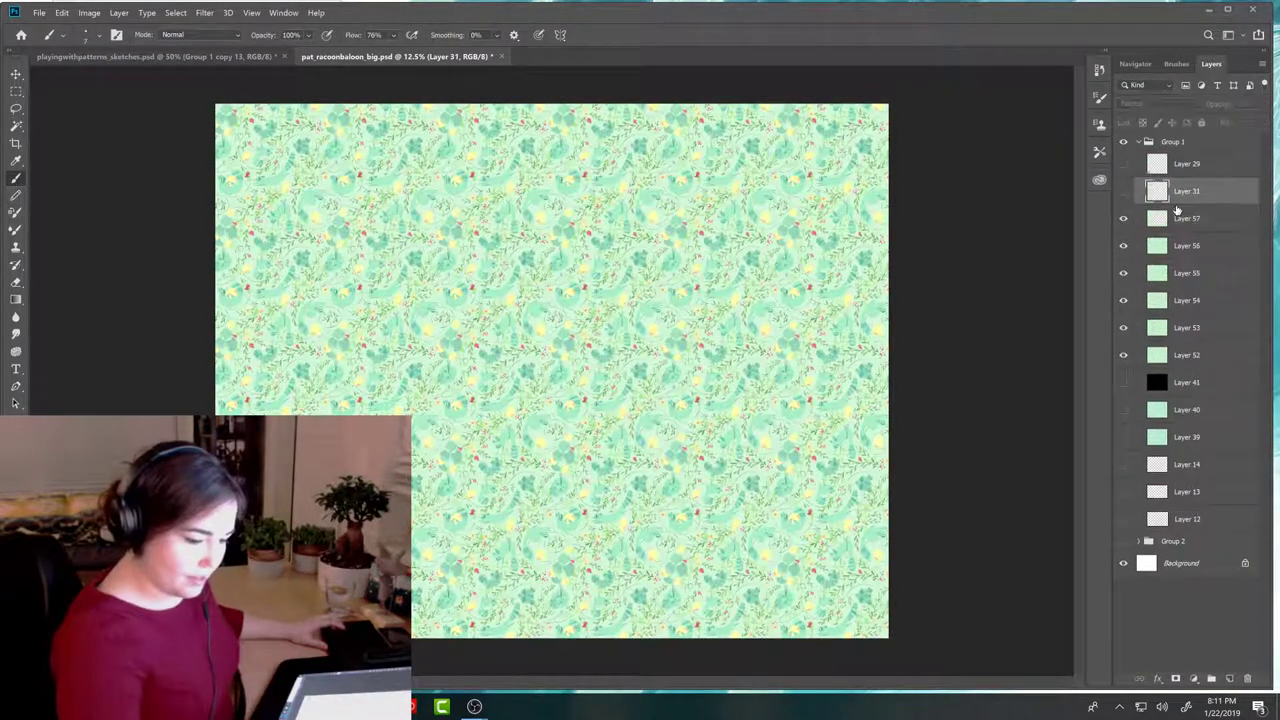
Step: Try to fill the new empty layer above Layer 56 with a custom pattern
click(90, 13)
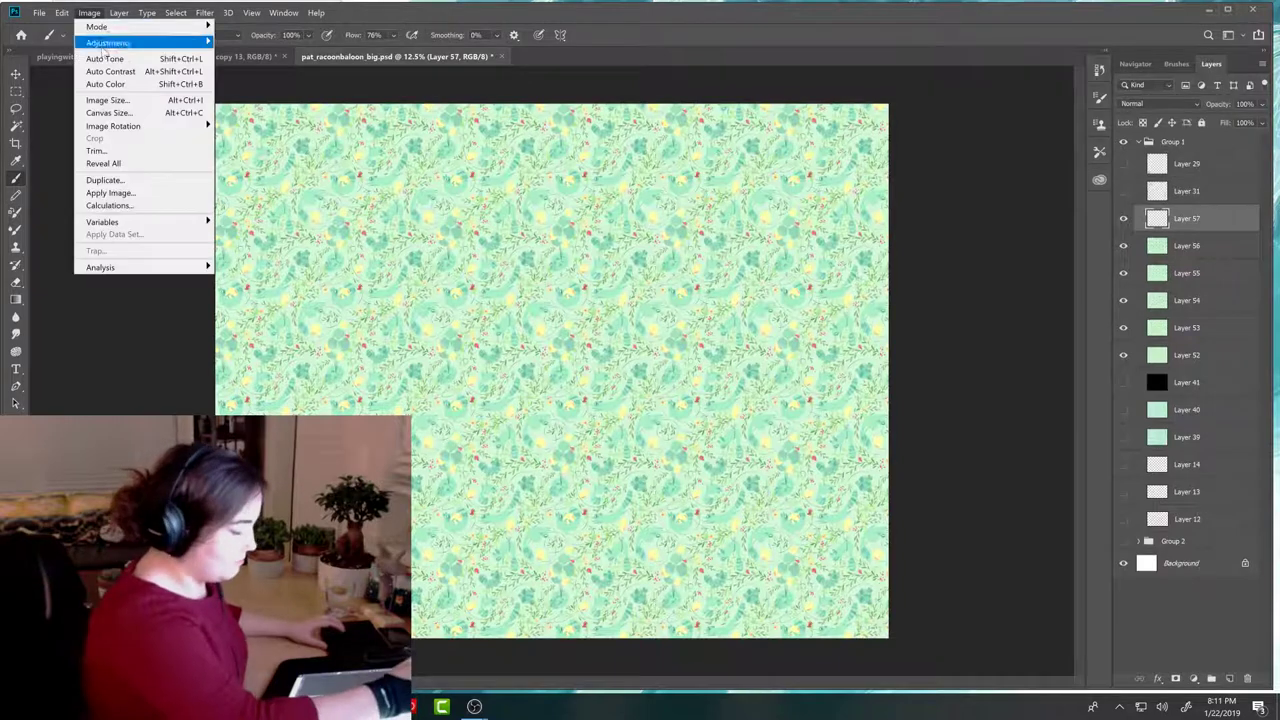
mouse_move(68, 14)
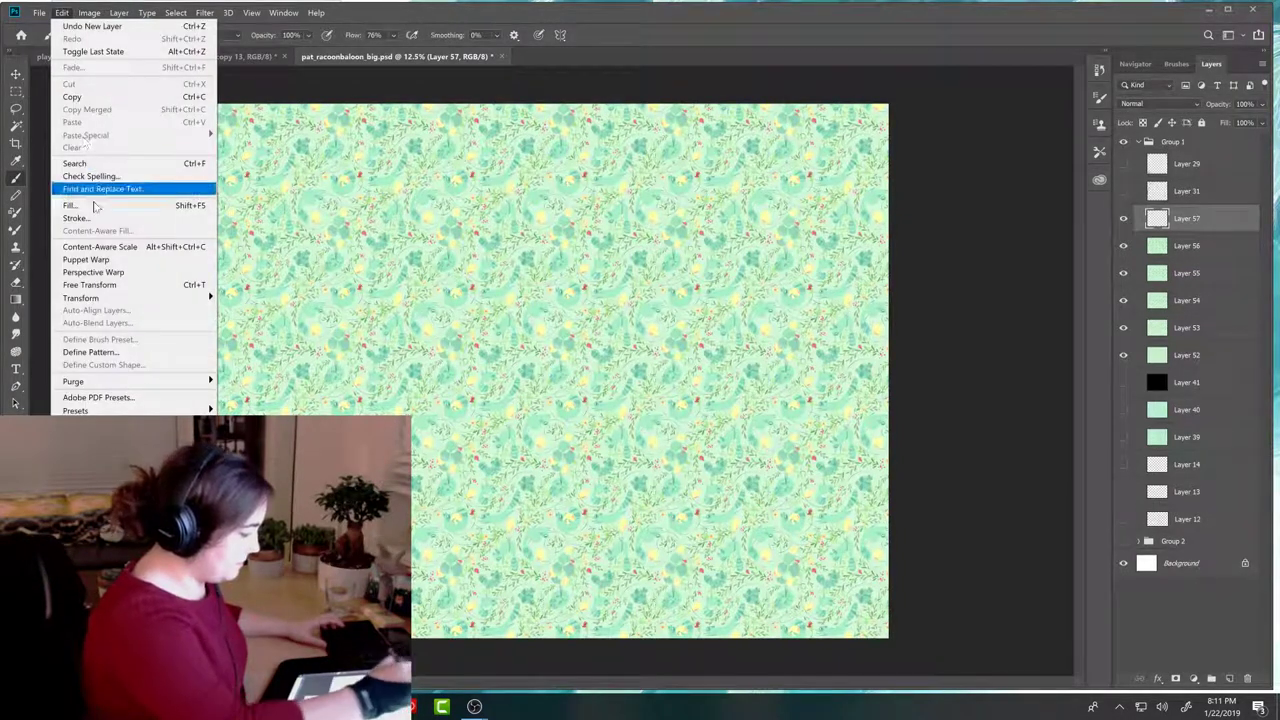
click(72, 205)
click(225, 313)
double_click(147, 404)
click(326, 278)
key(b)
Step: Define the whole merged near-white foliage tile in playingwithpatterns_sketches.psd as a new pattern named dg
click(144, 57)
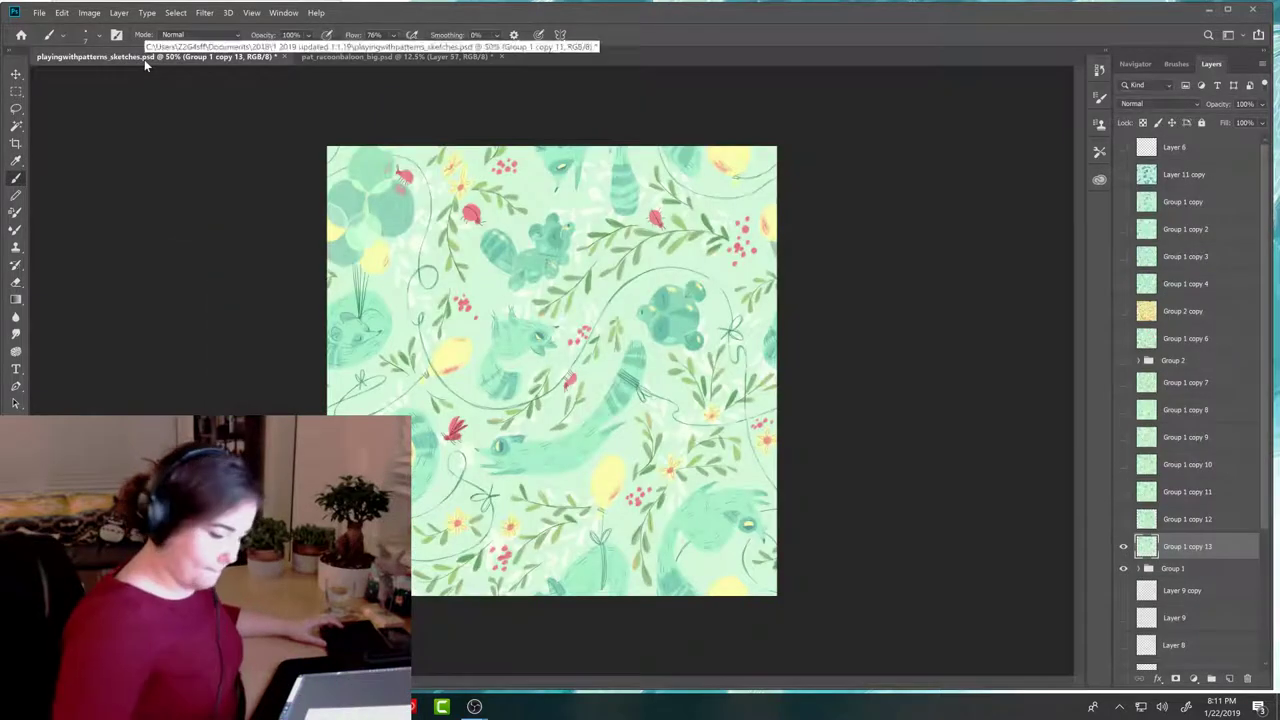
key(m)
drag(298, 126, 805, 600)
click(61, 12)
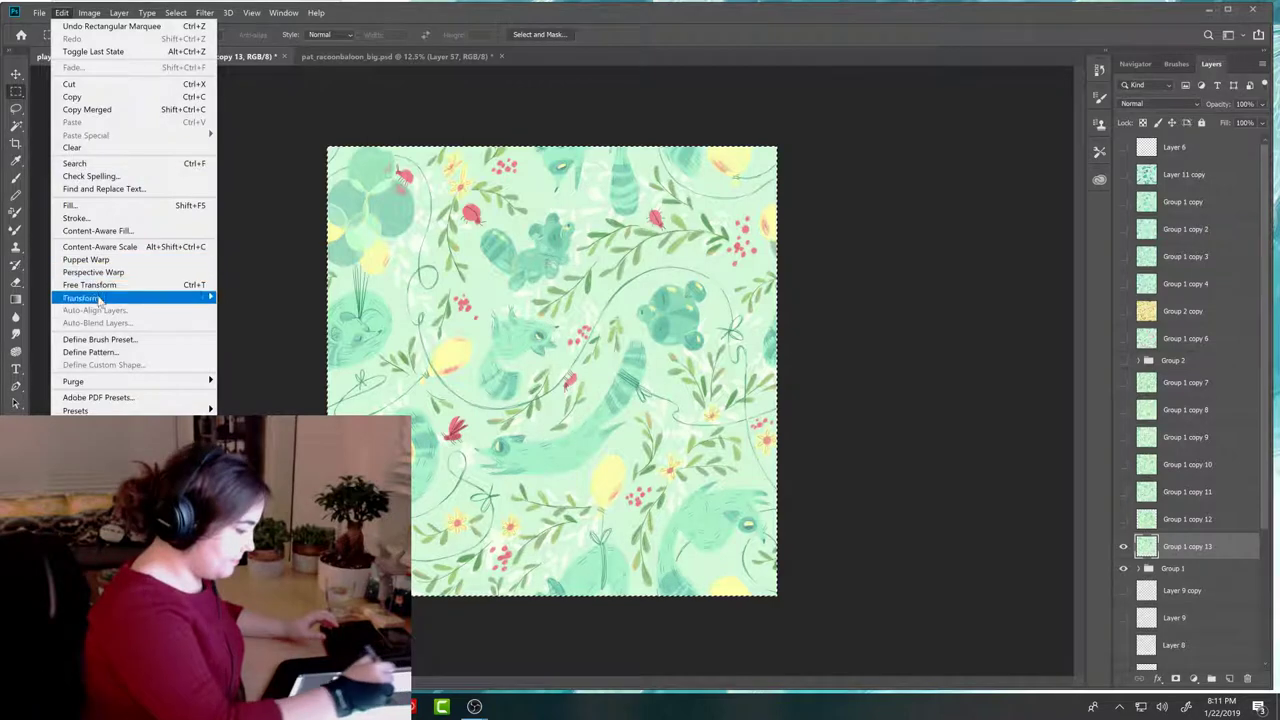
click(90, 352)
text(dg)
key(Return)
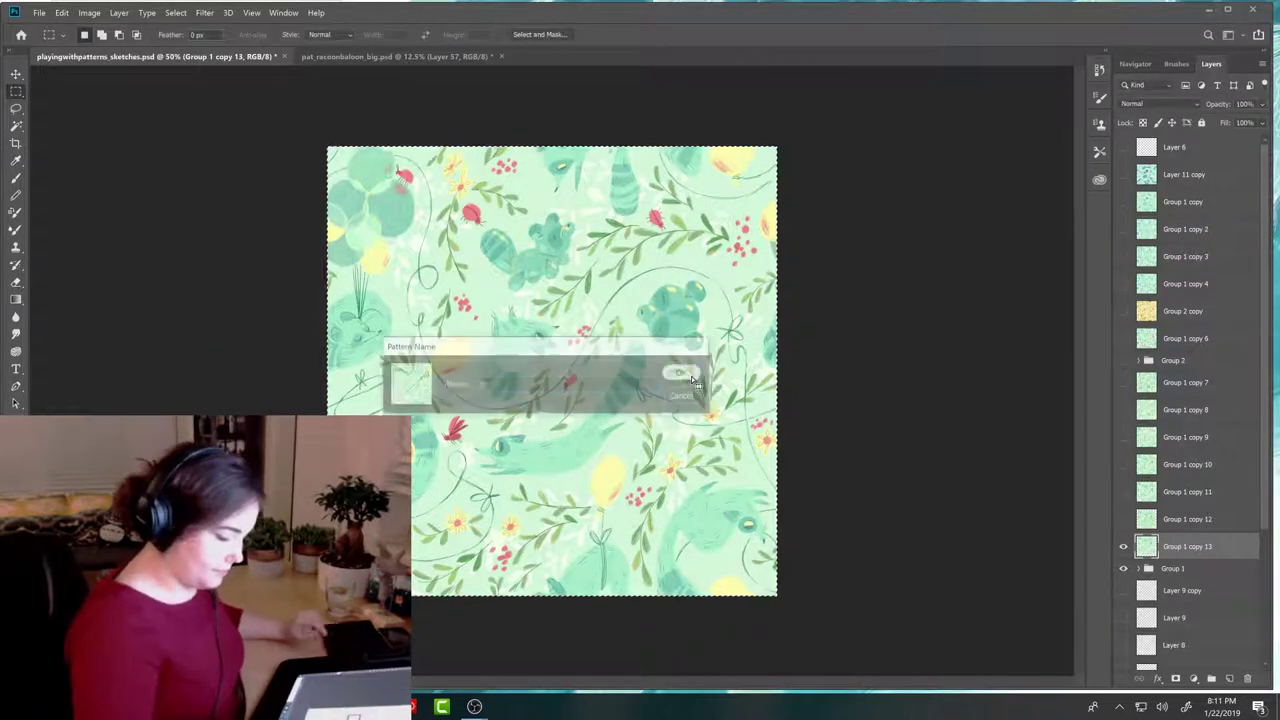
Step: Fill Layer 57 in pat_racoonbaloon_big.psd with the newly defined raccoon-and-balloon pattern
click(404, 57)
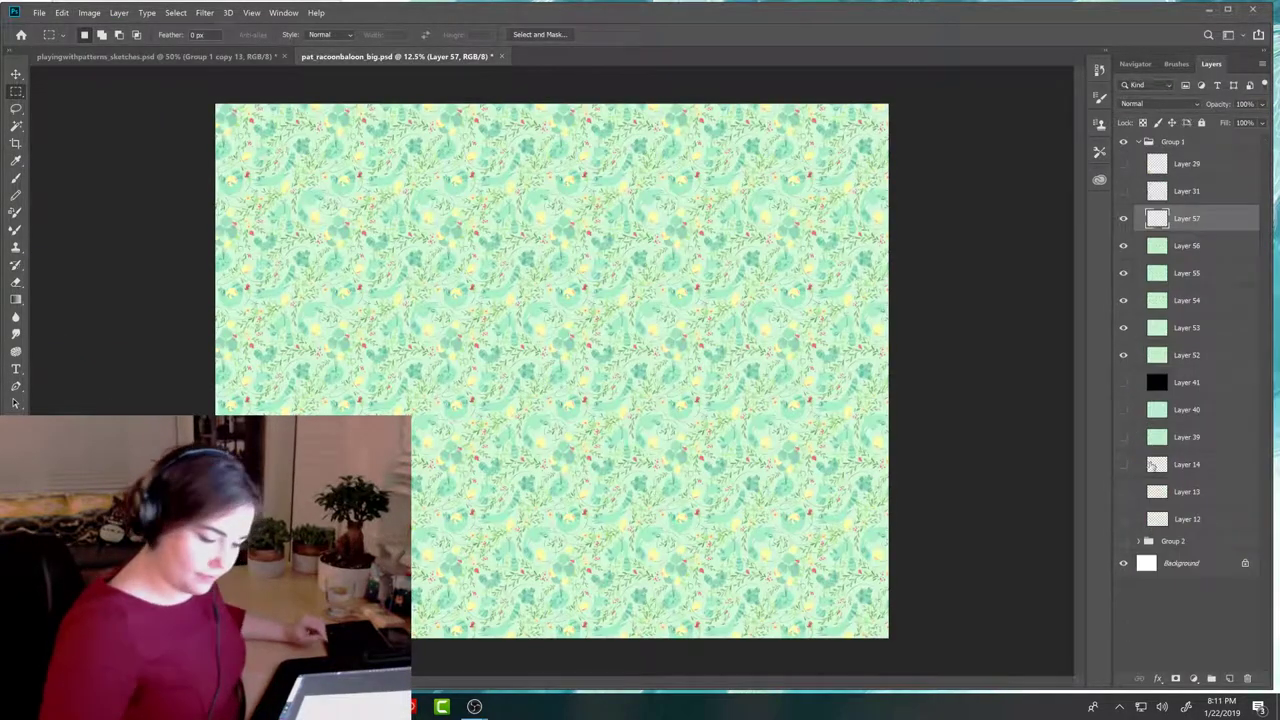
click(62, 13)
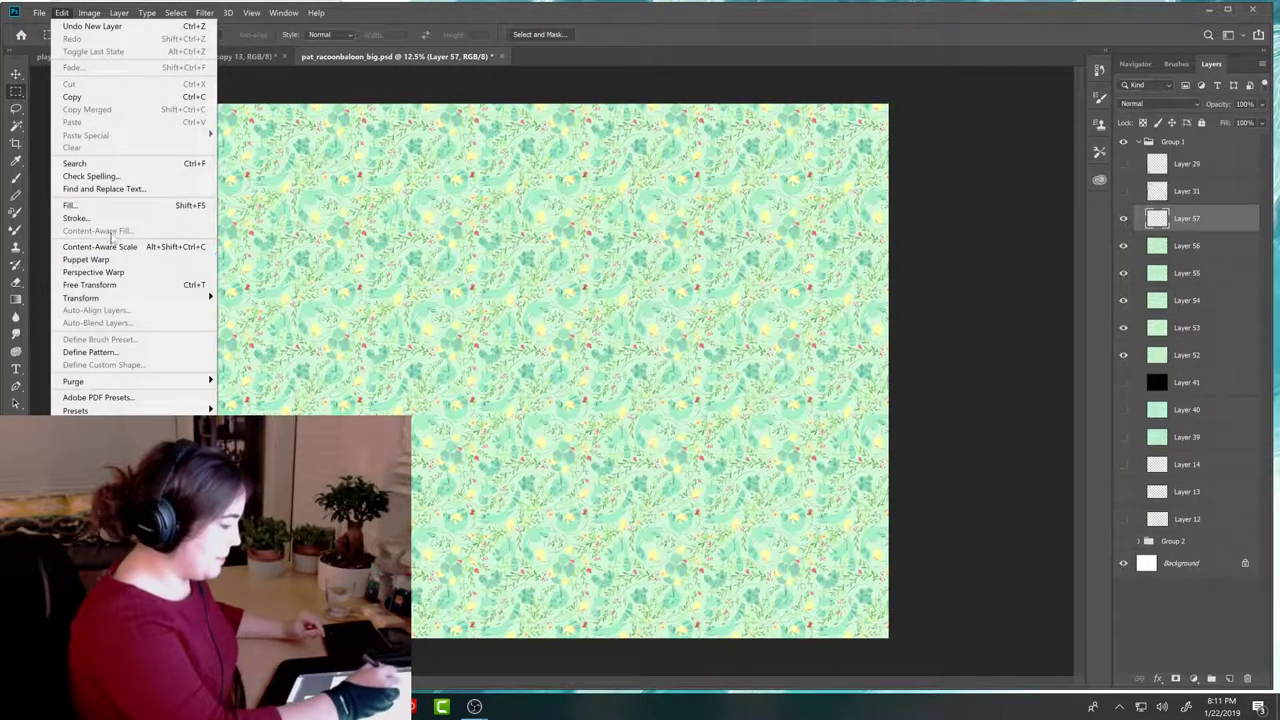
click(70, 205)
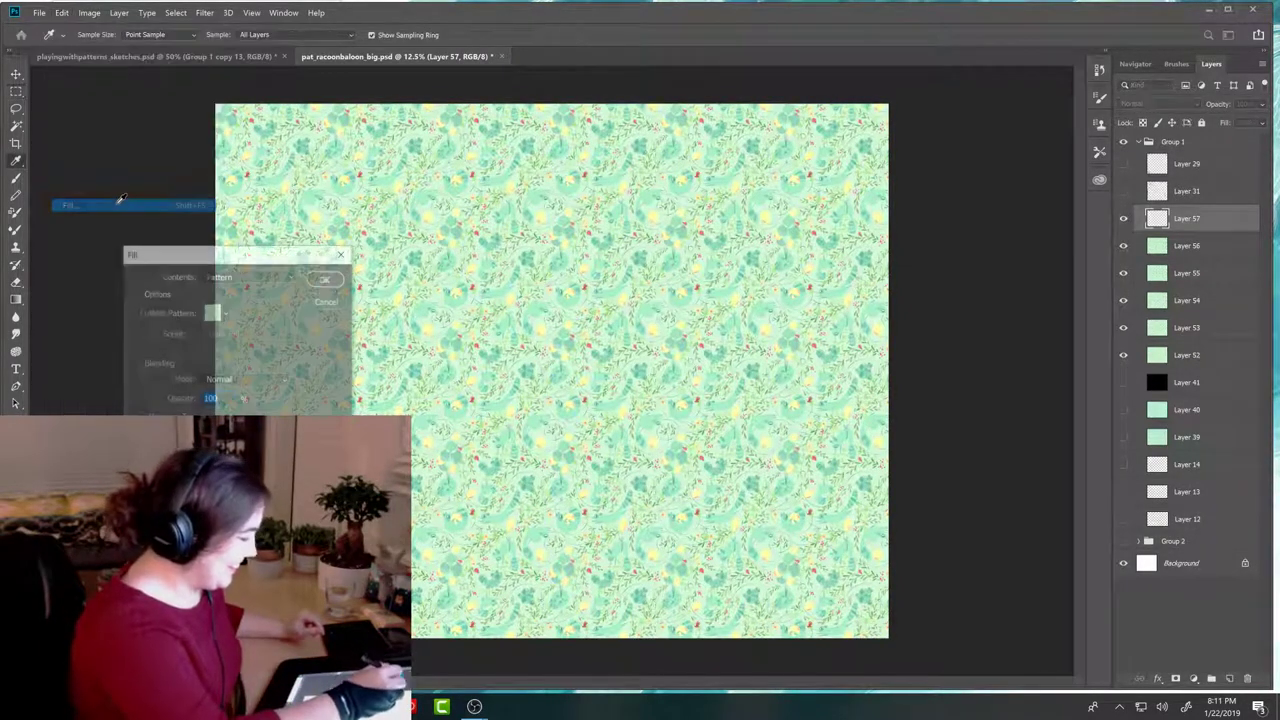
click(225, 313)
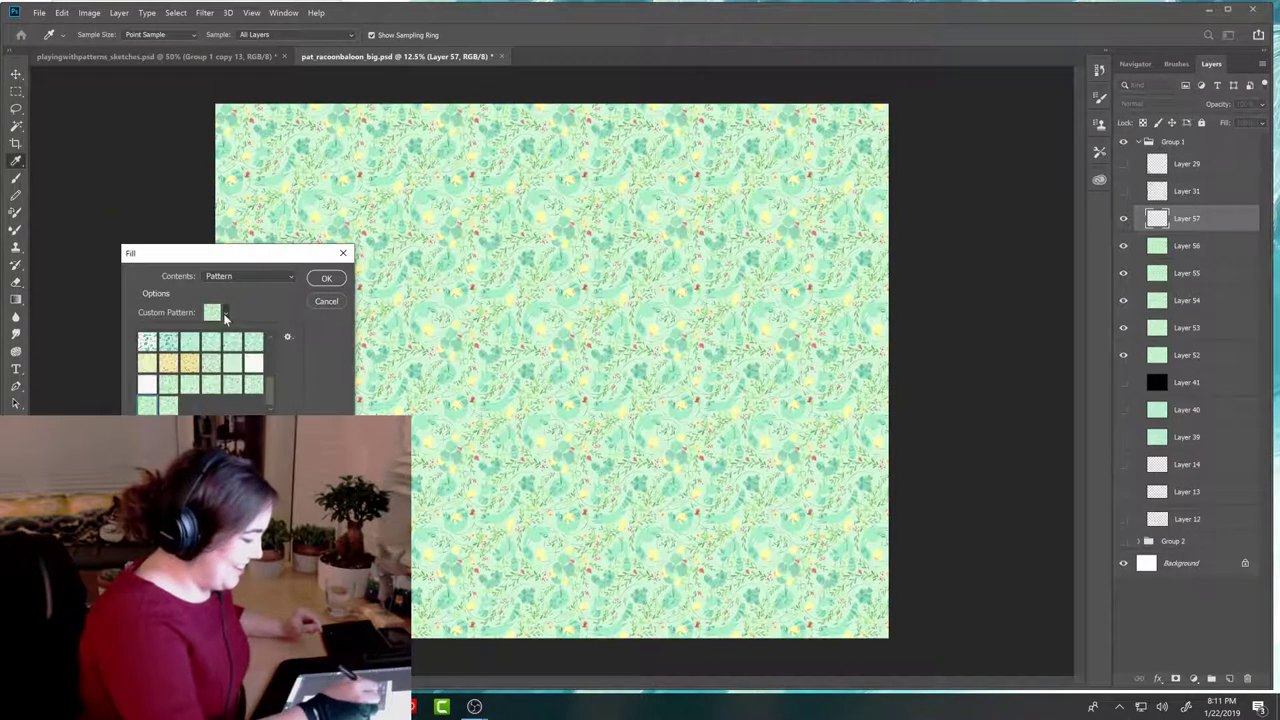
click(324, 278)
key(m)
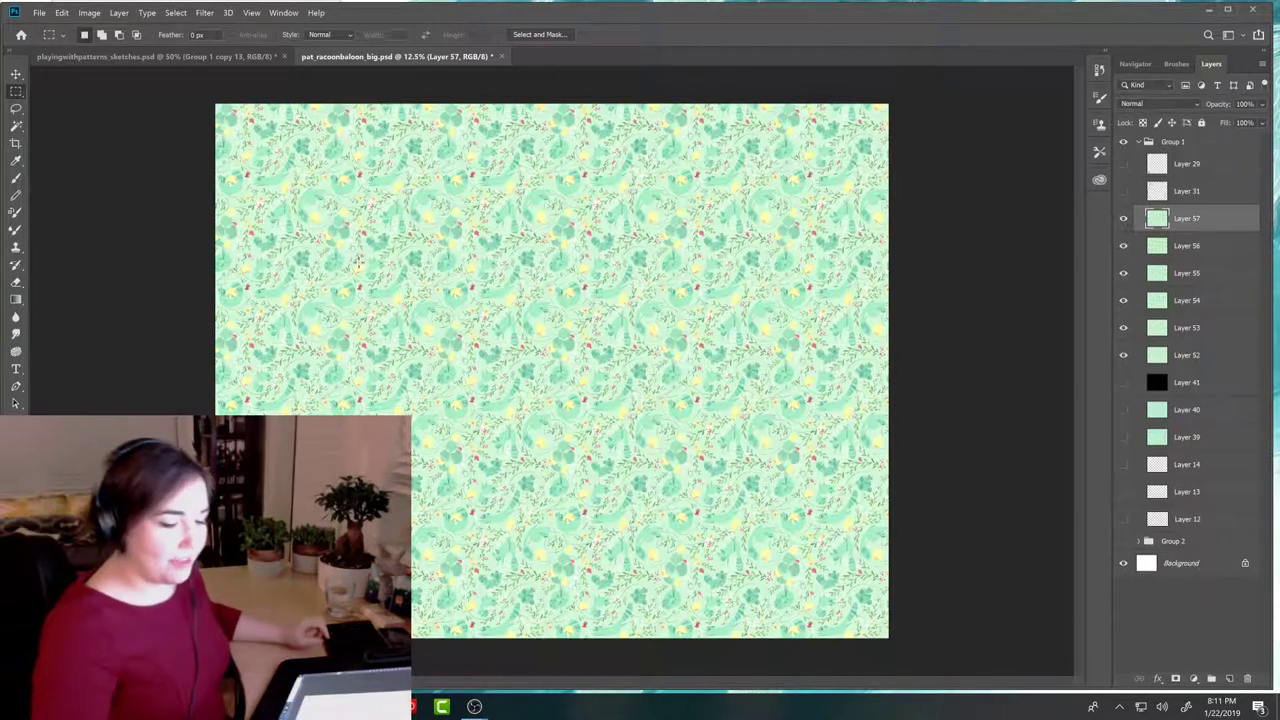
Step: Compare the repeat with Layer 57 shown and hidden, leaving Layer 57 hidden
click(1123, 221)
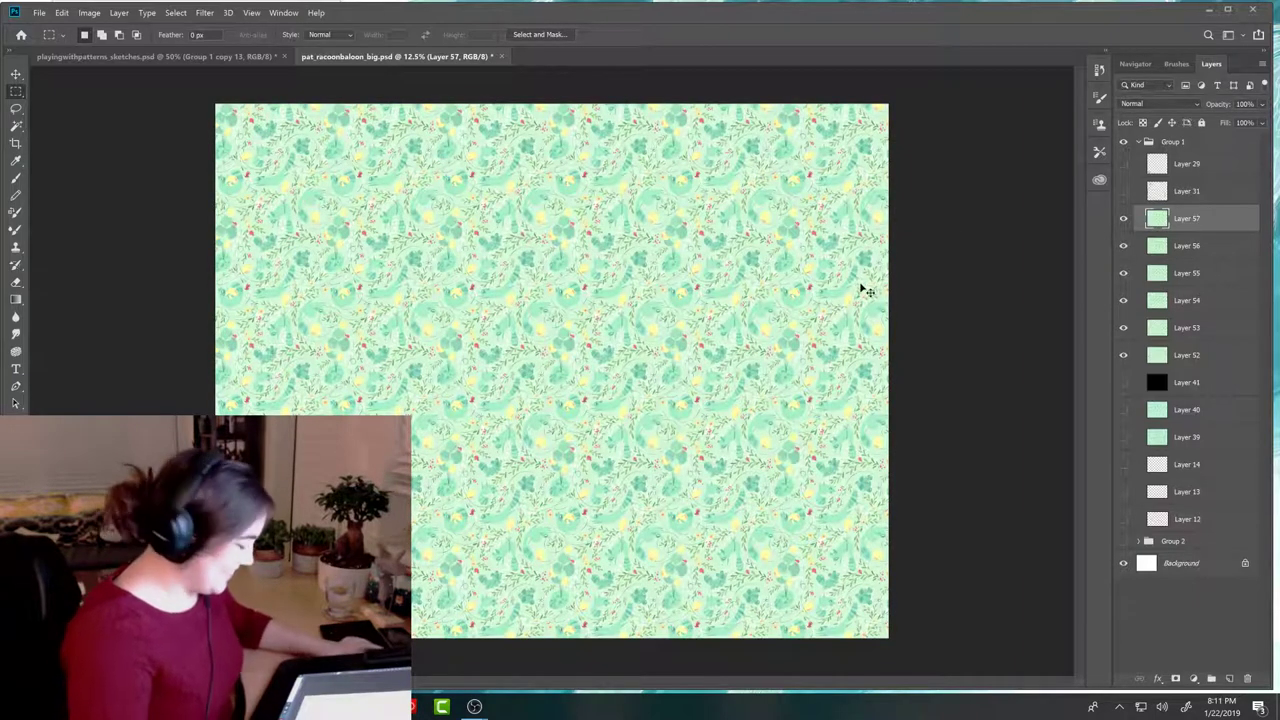
key(ctrl+BackSpace)
key(ctrl+z)
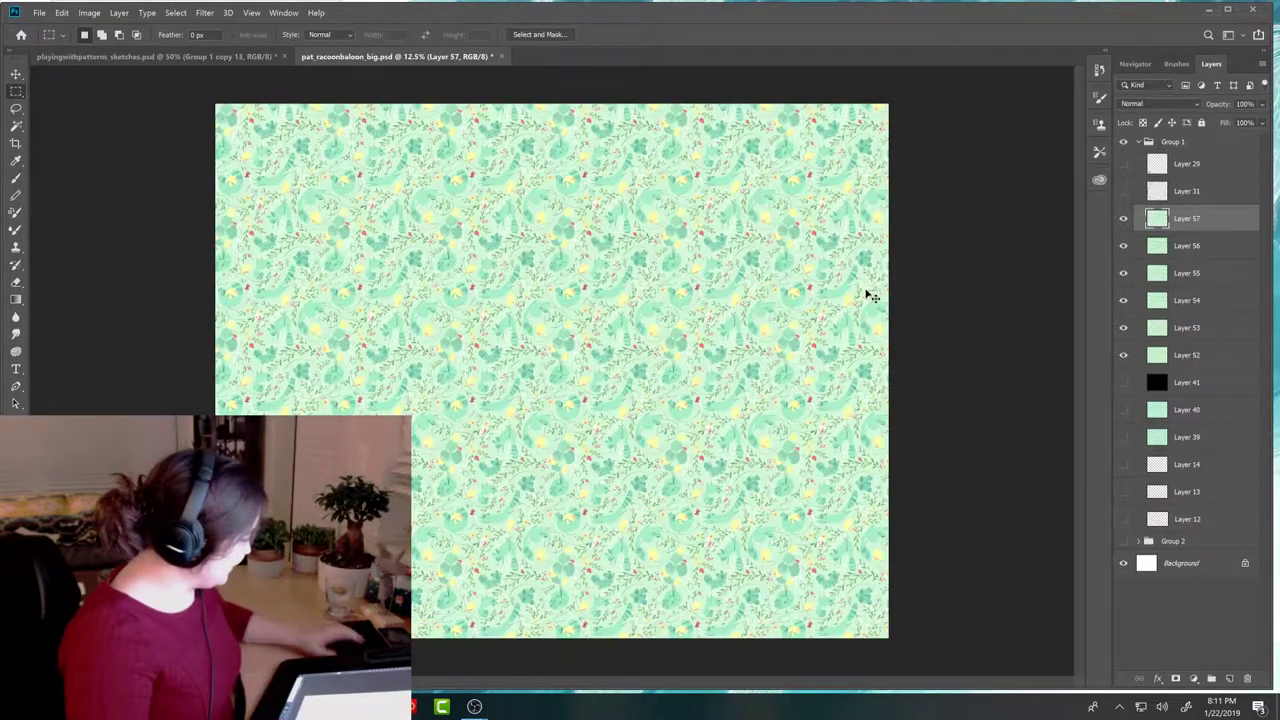
key(ctrl+plus)
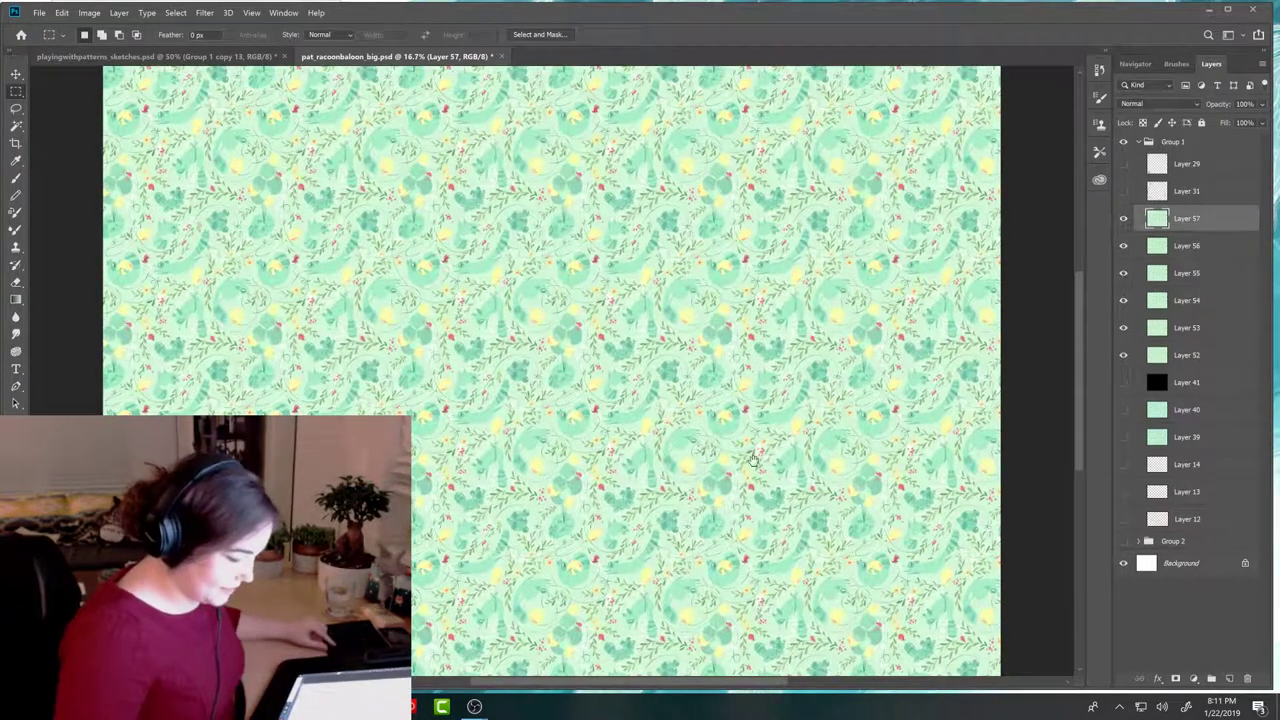
key(ctrl+plus)
click(1123, 218)
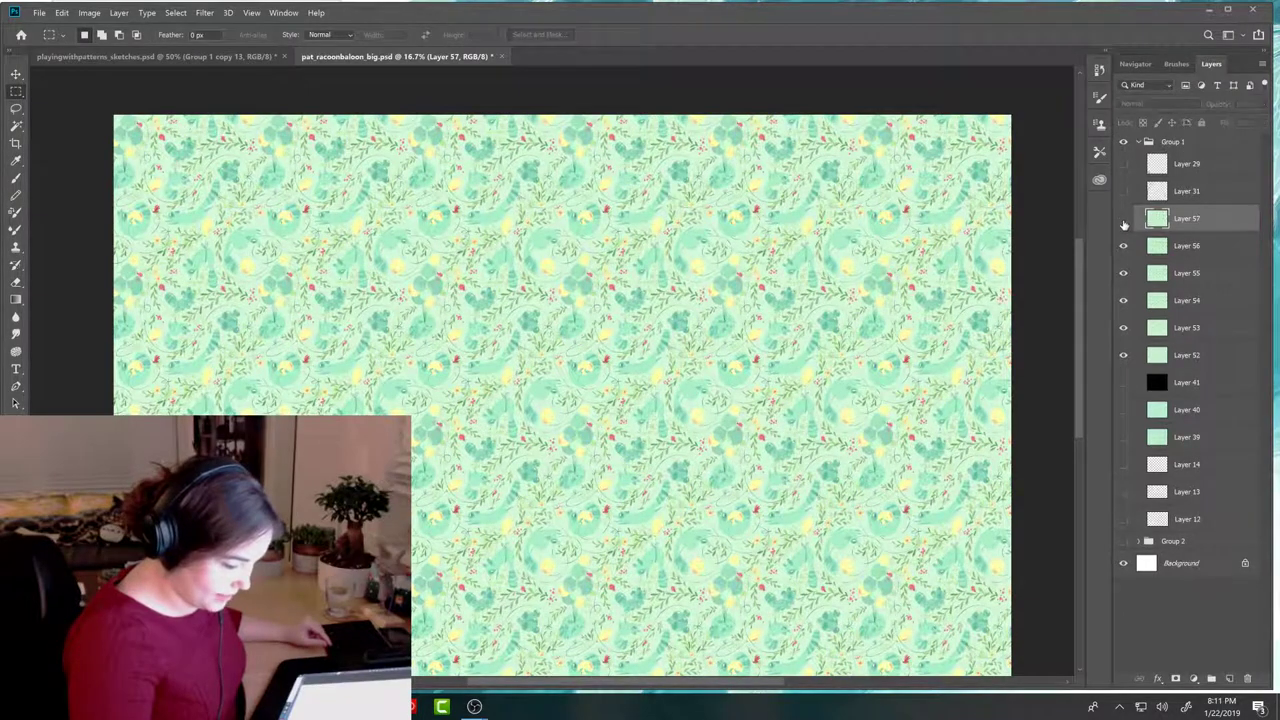
click(1123, 220)
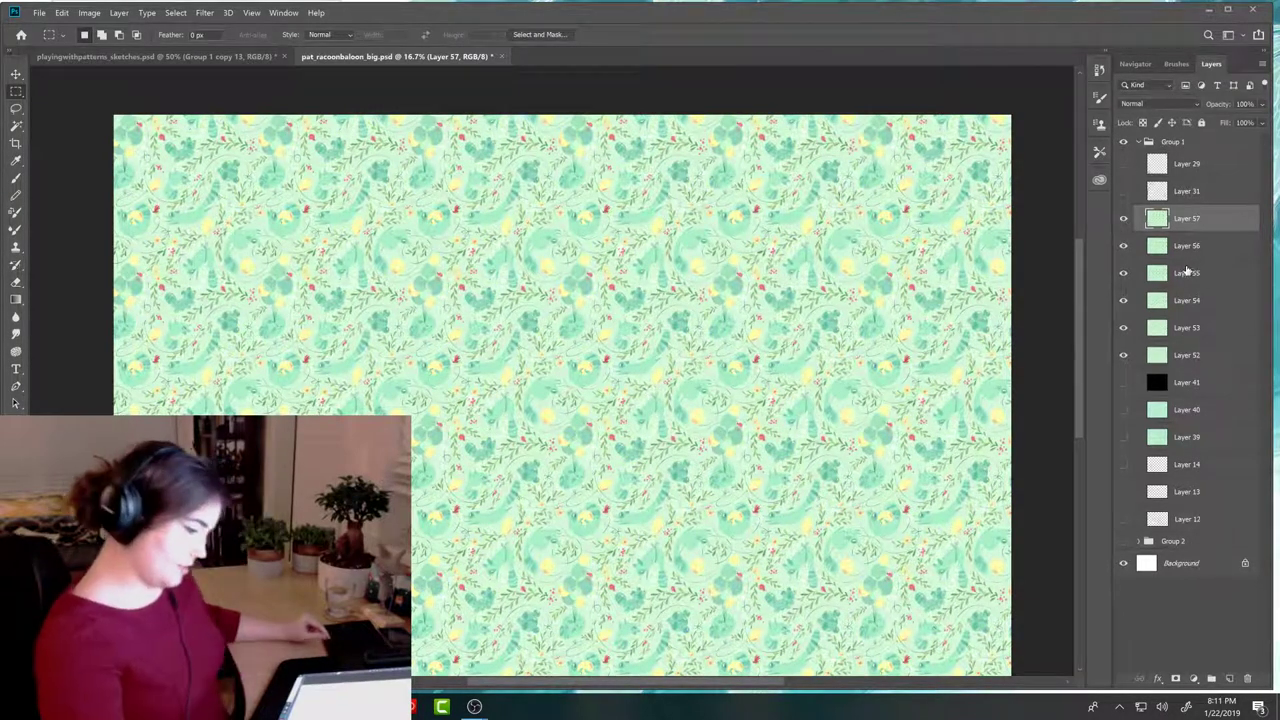
click(1123, 226)
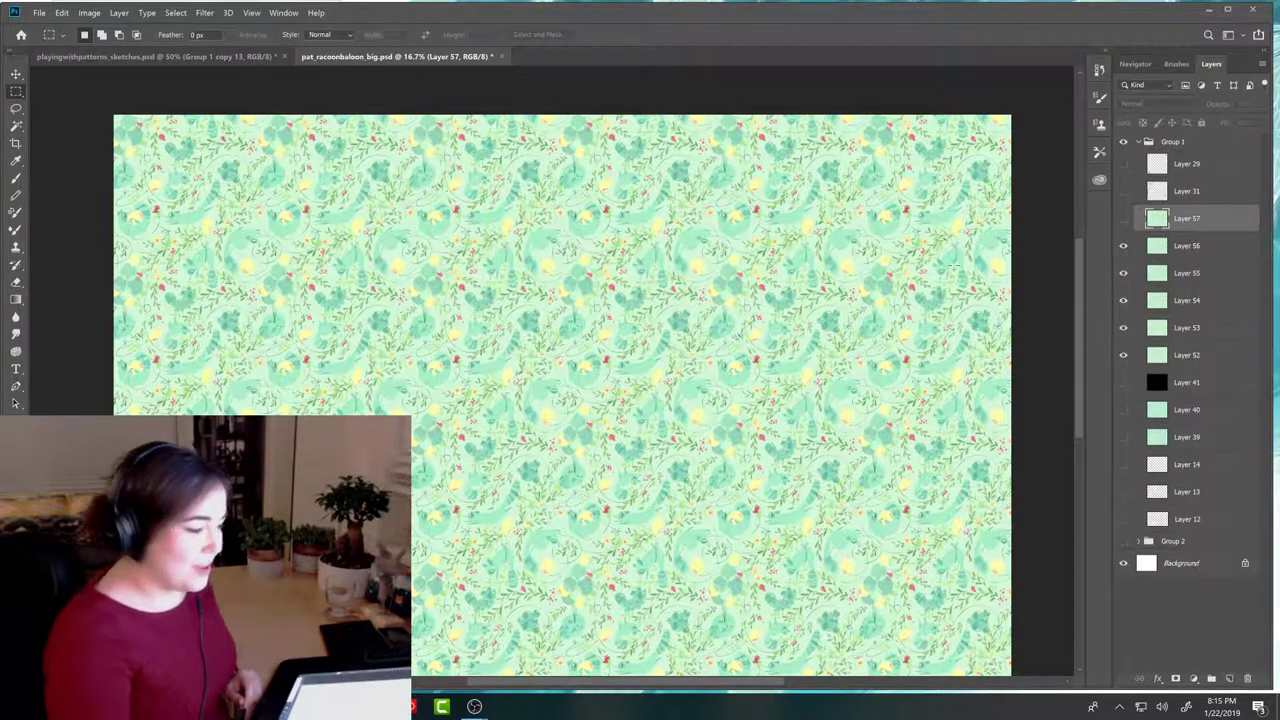
Step: Switch to playingwithpatterns_sketches.psd, hide the merged Group 1 copy 13 and expand Group 1 to show its layers
click(258, 58)
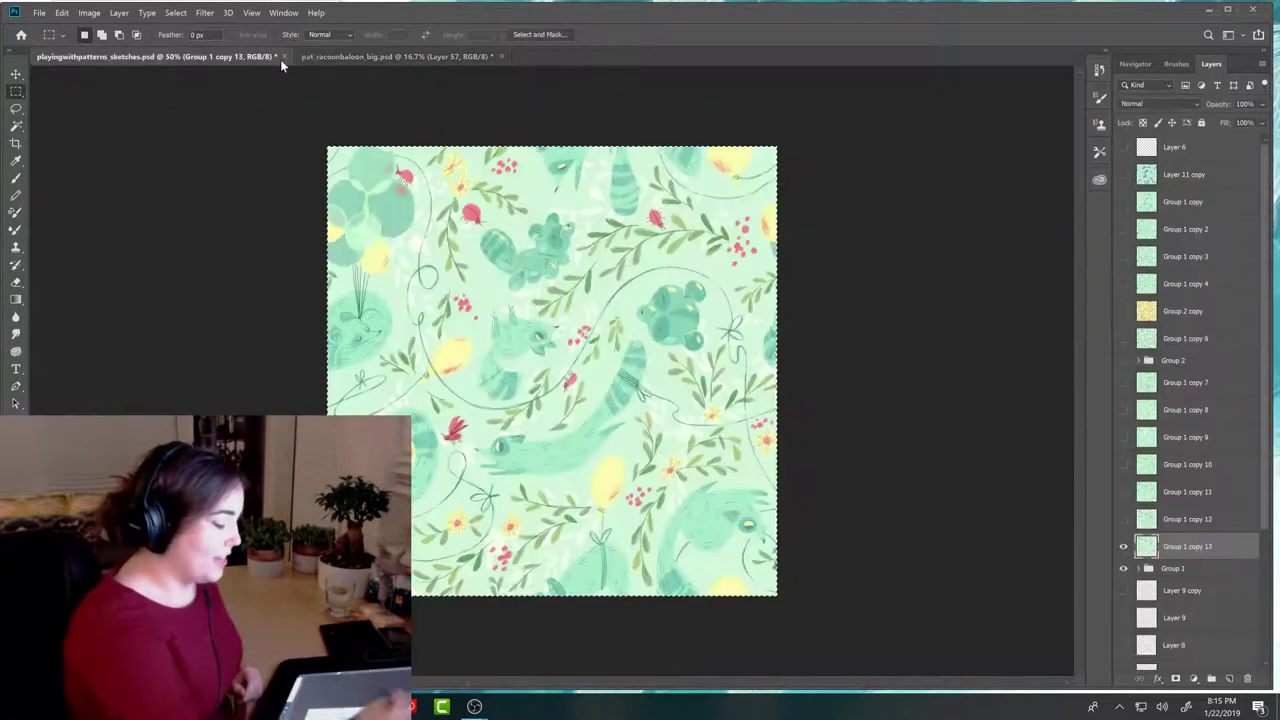
click(1124, 547)
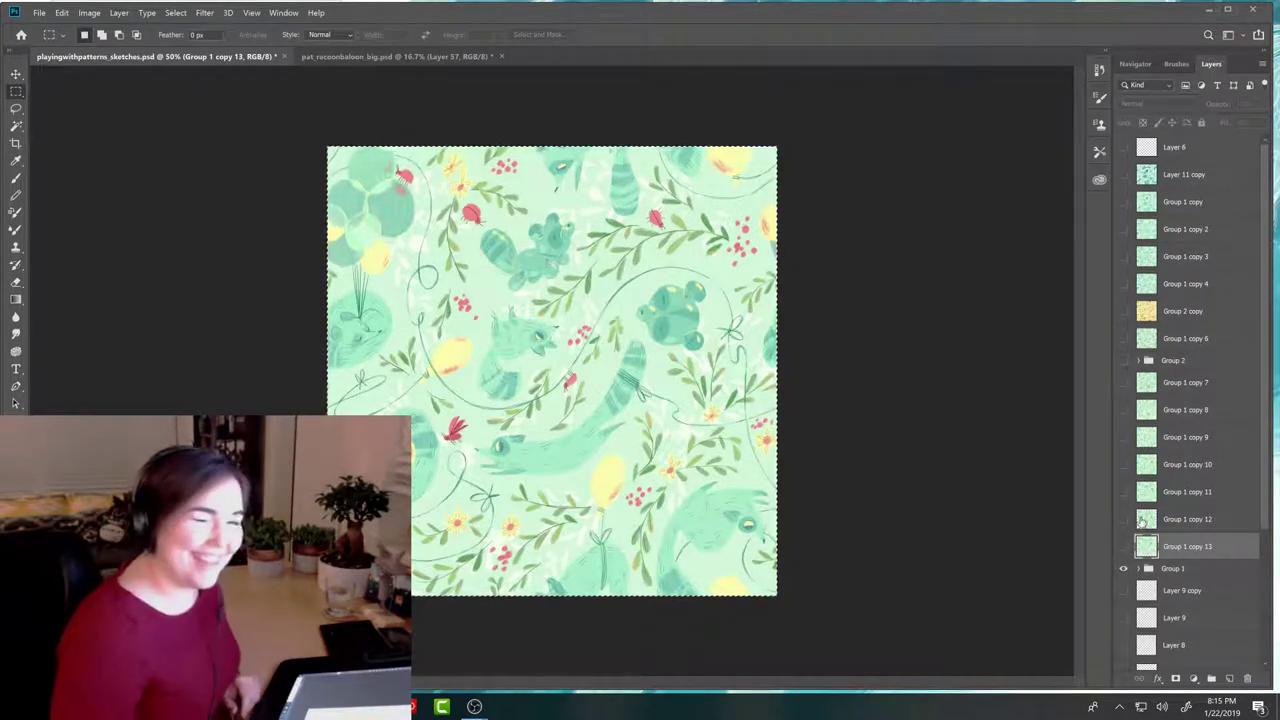
click(1124, 547)
click(1124, 547)
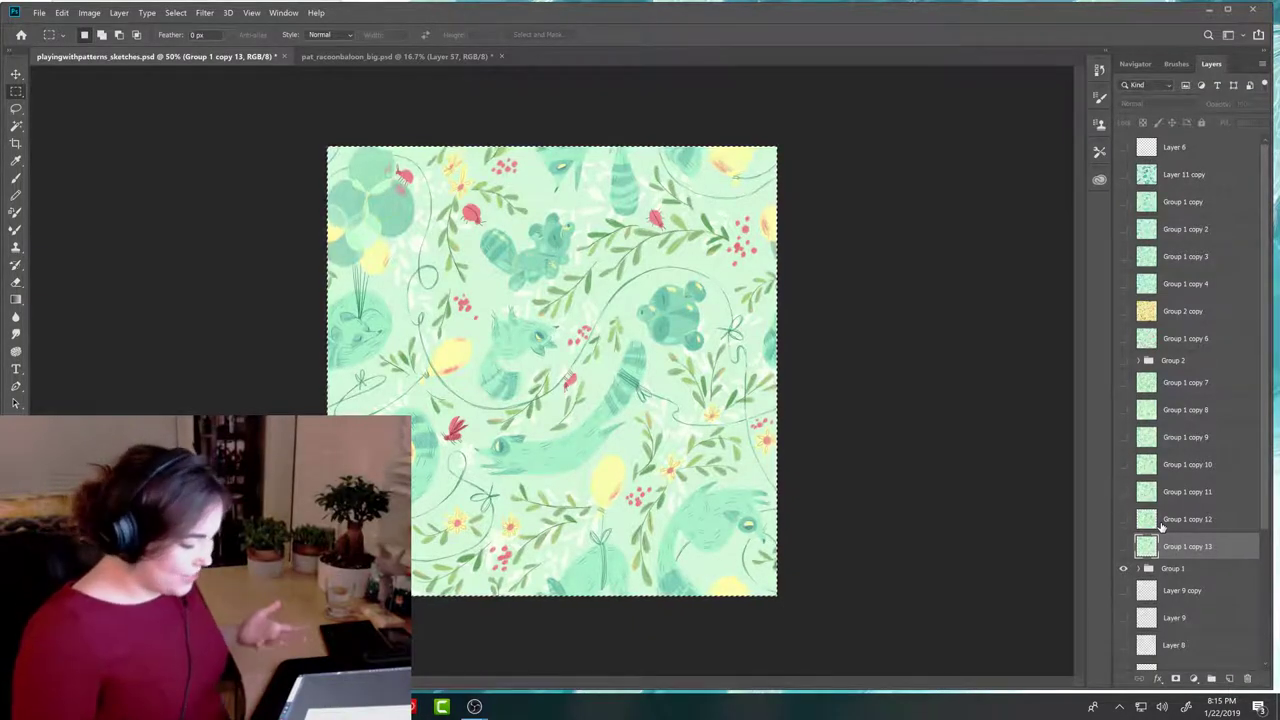
click(1140, 569)
drag(1264, 420, 1256, 538)
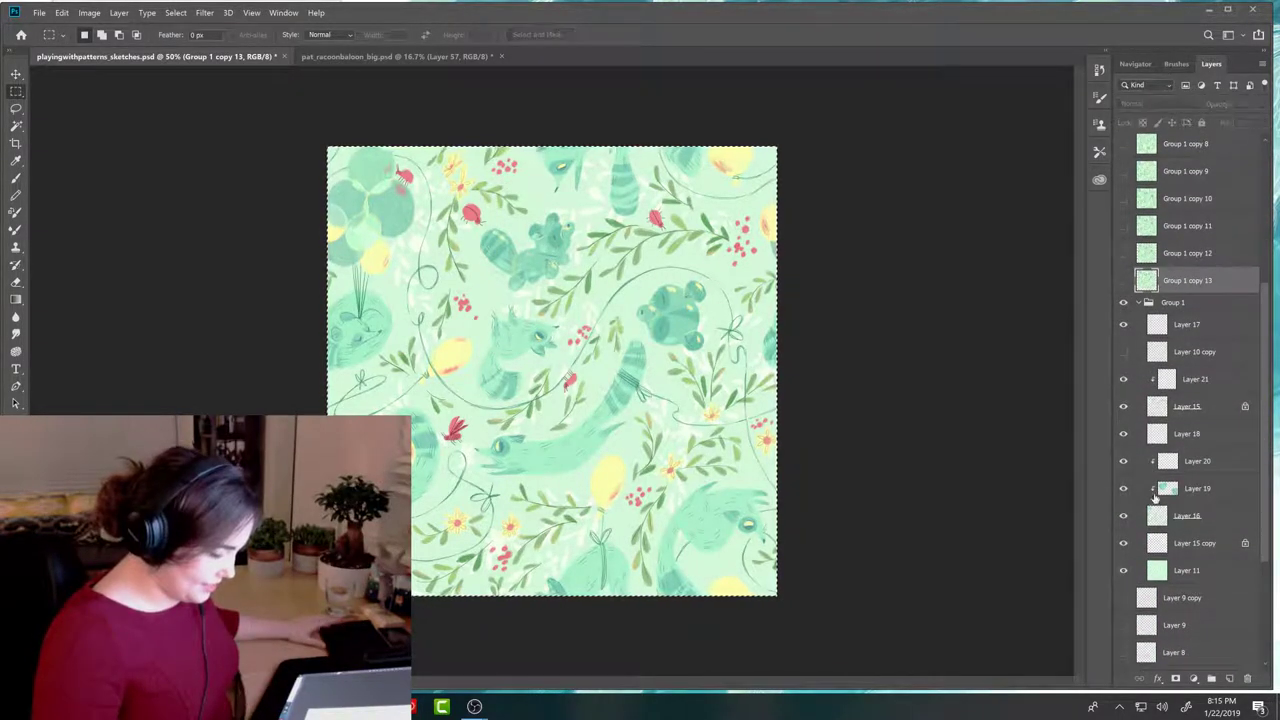
Step: Undo the merge and duplication of Group 1 and the near-white recolor of the foliage on Layer 15 copy
ctrl+click(1181, 512)
ctrl+click(1181, 510)
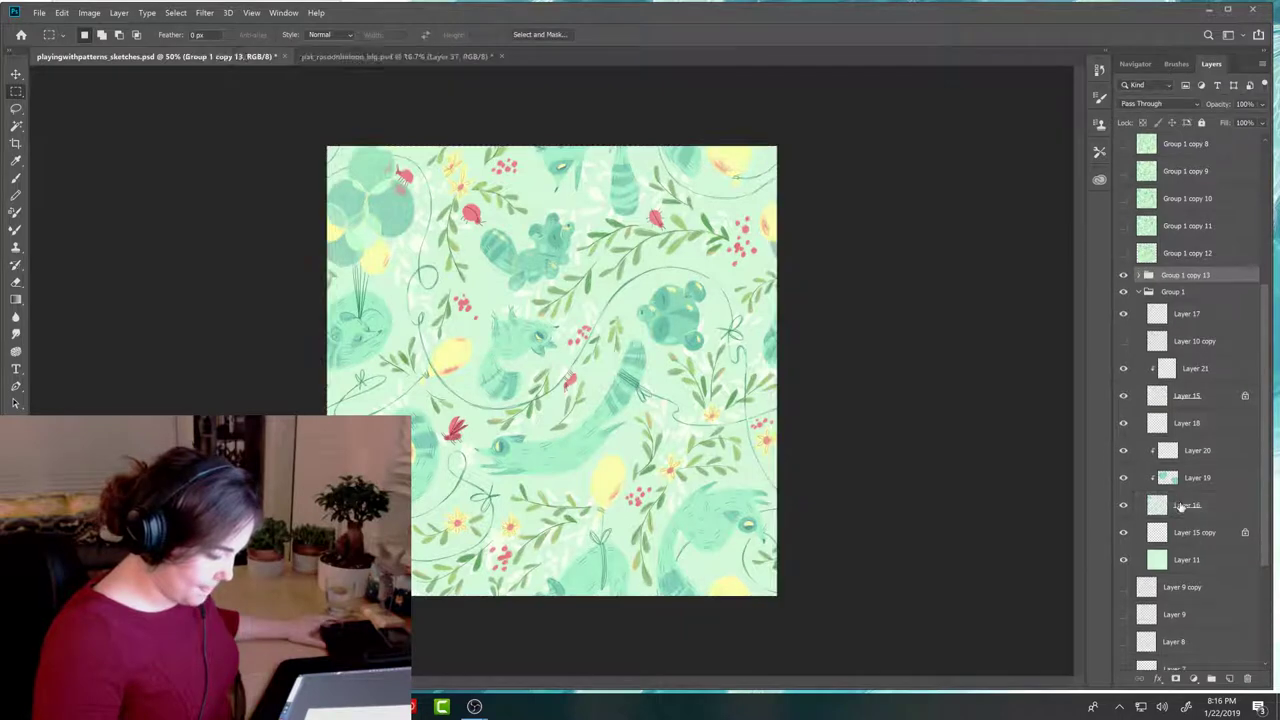
key(Delete)
click(1181, 507)
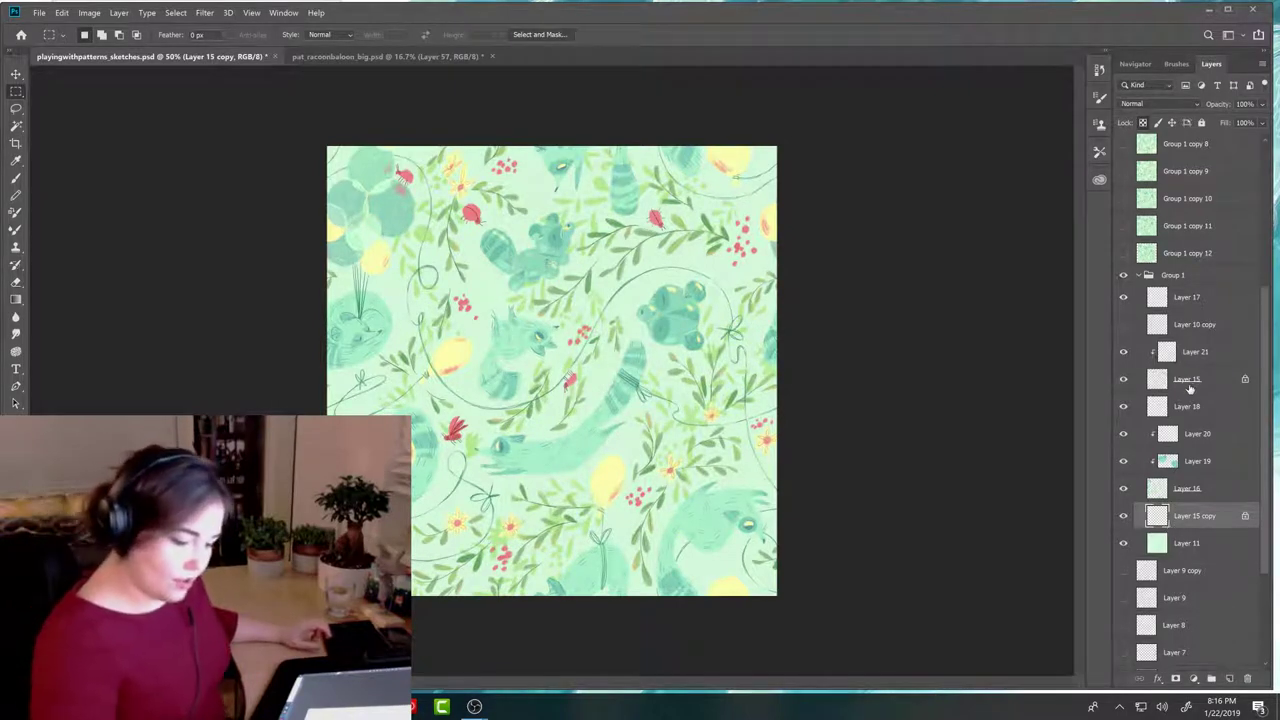
Step: Hide the background foliage on Layer 15 copy and review the tile in full-screen view before returning to the standard view
click(1123, 516)
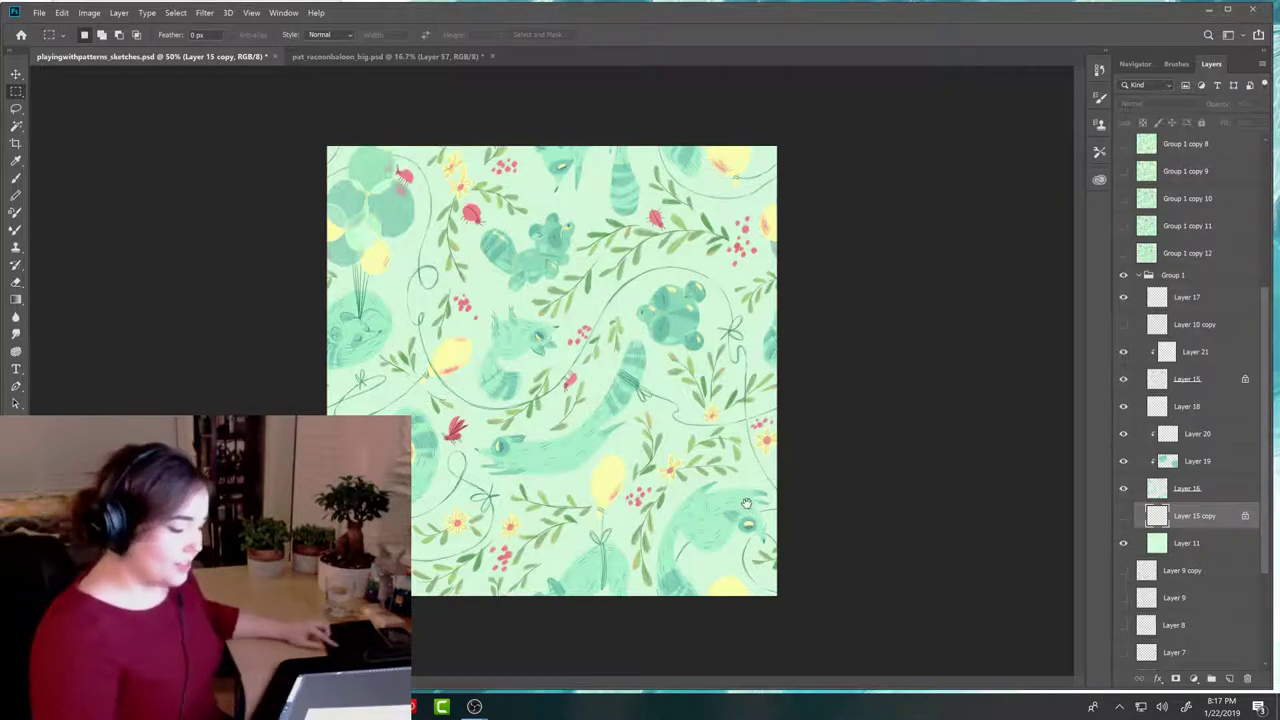
key(f)
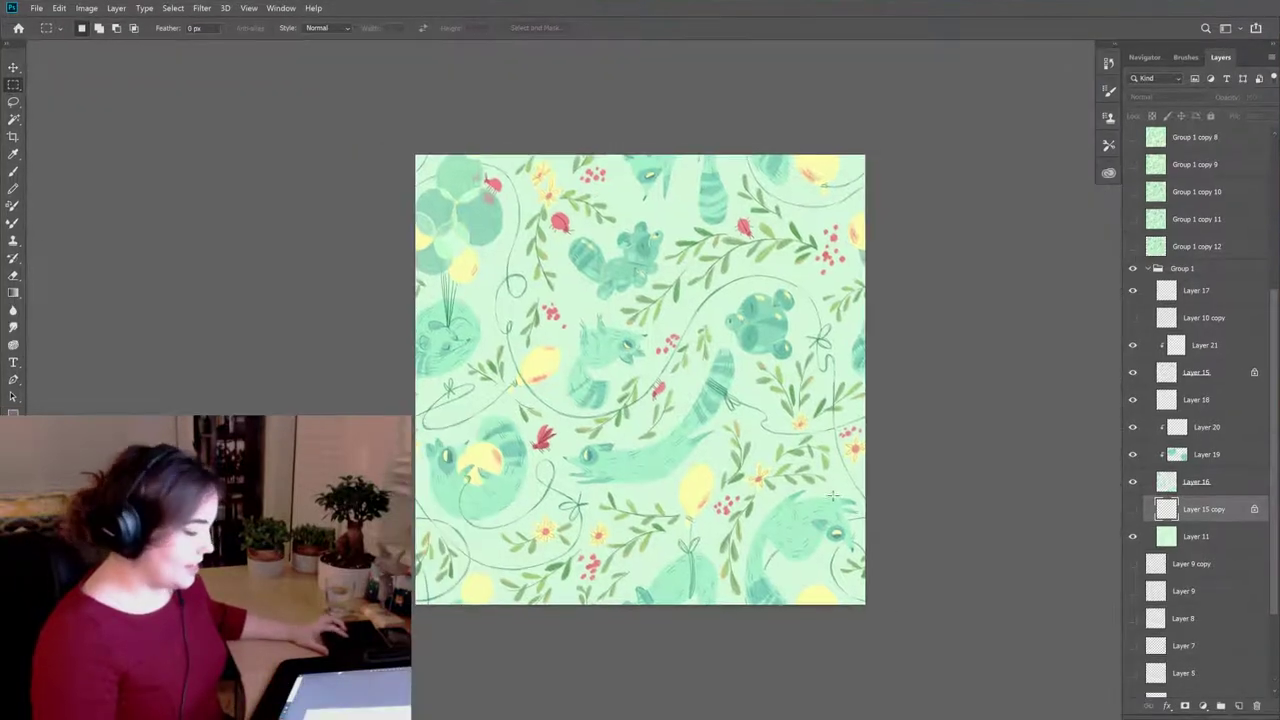
drag(832, 508, 900, 498)
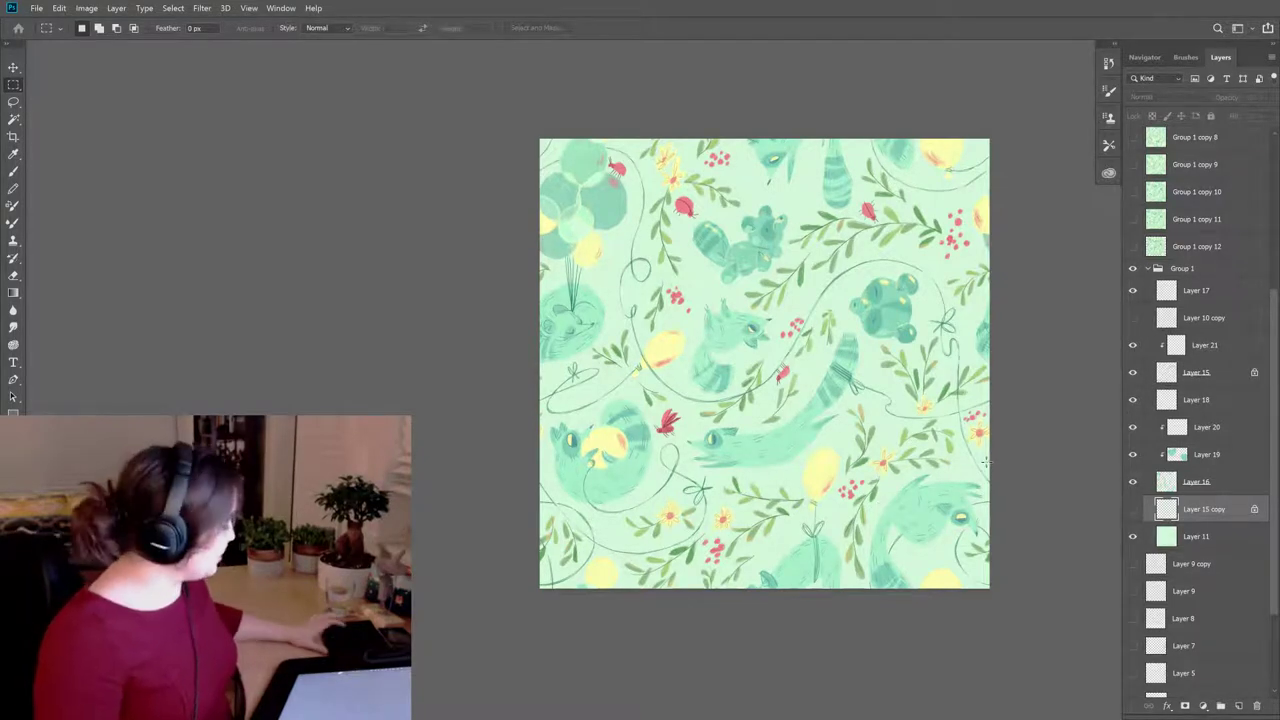
key(f)
key(f)
Step: Float and enlarge the playingwithpatterns_sketches.psd window to compare its tile with the repeat behind it, and minimize it
drag(250, 56, 507, 140)
drag(676, 140, 758, 118)
drag(822, 590, 960, 675)
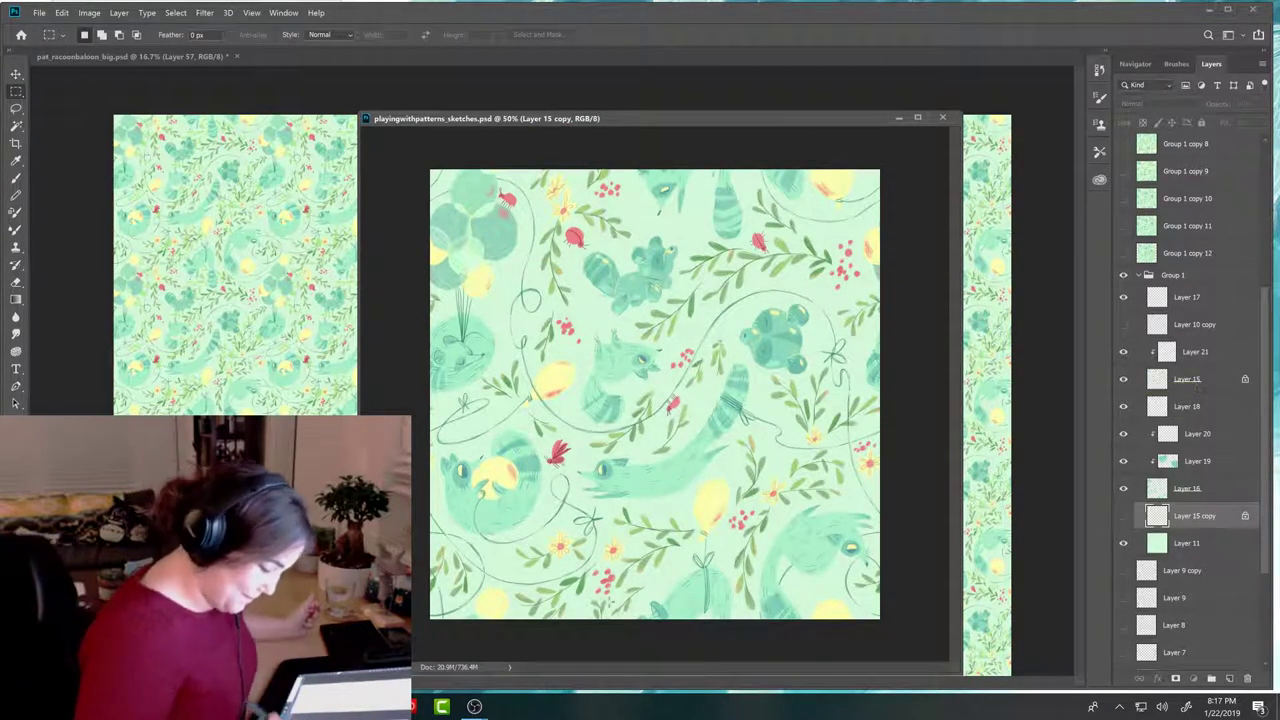
drag(800, 118, 927, 170)
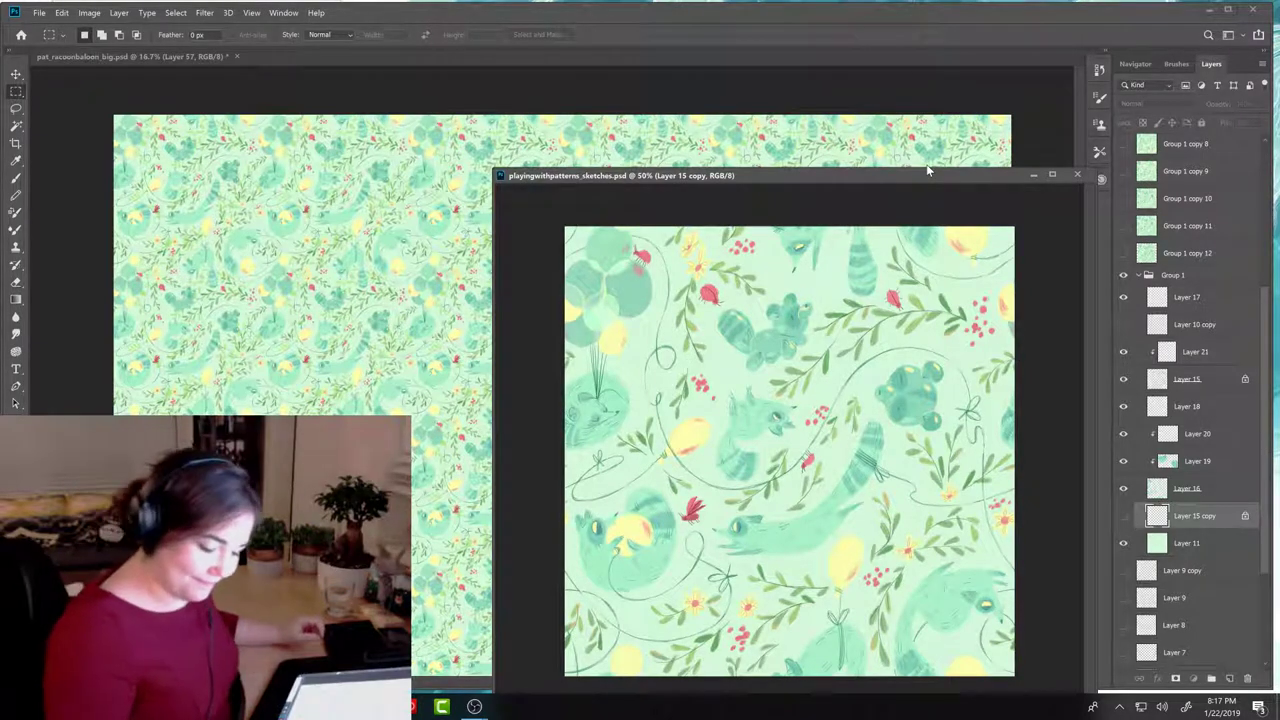
click(1123, 516)
mouse_move(960, 181)
mouse_down()
mouse_move(753, 680)
mouse_move(787, 564)
mouse_move(812, 180)
mouse_move(847, 119)
mouse_up()
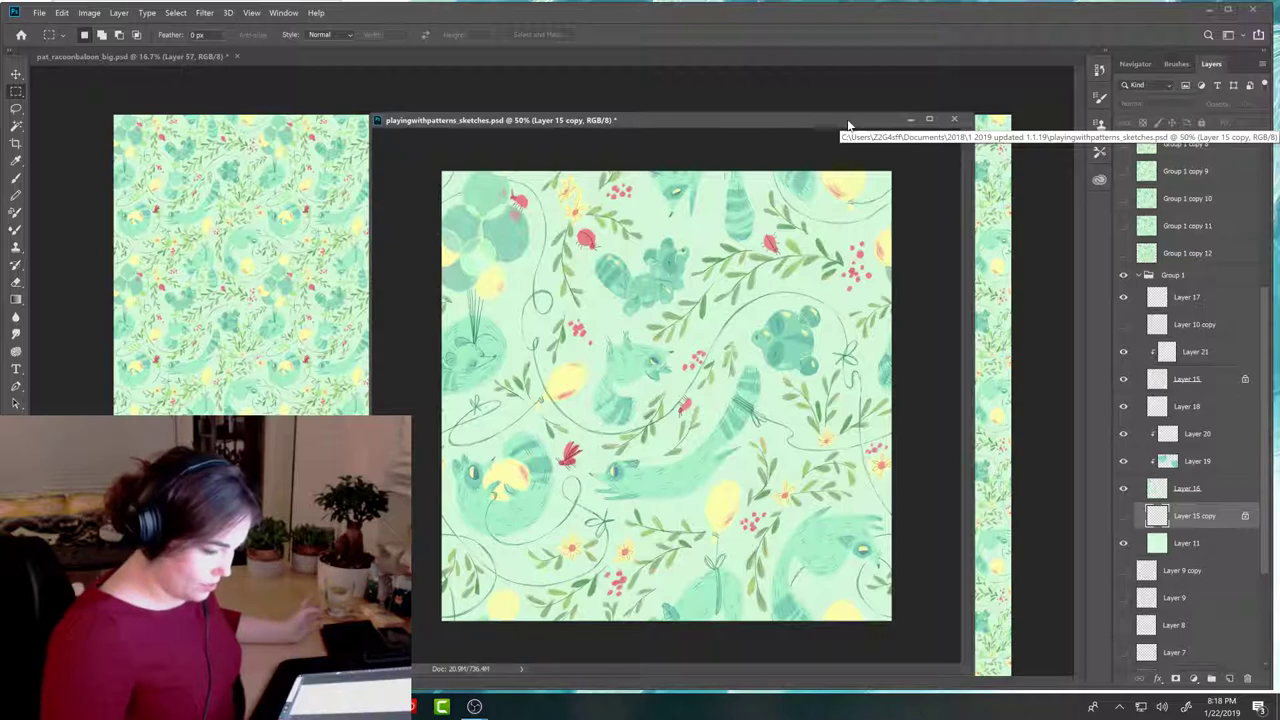
click(909, 120)
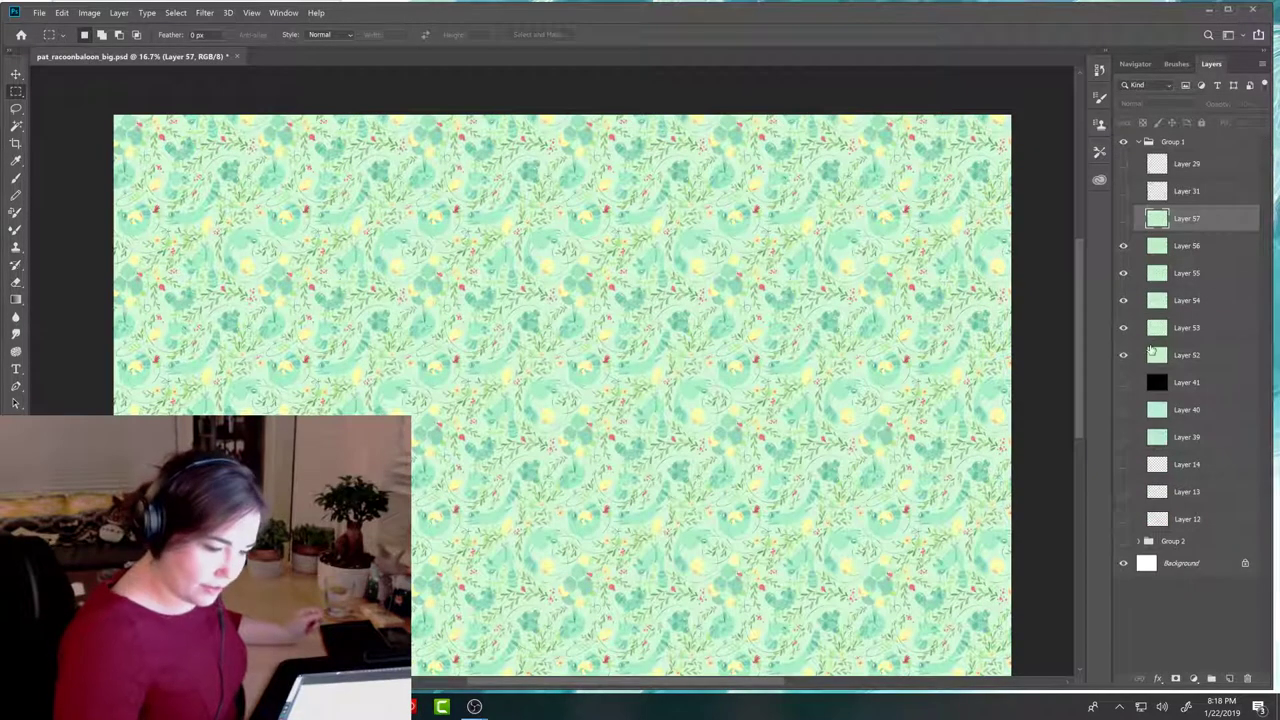
Step: Hide Layer 56, select Layer 55 and float the pat_racoonbaloon_big.psd document in its own window
click(1123, 245)
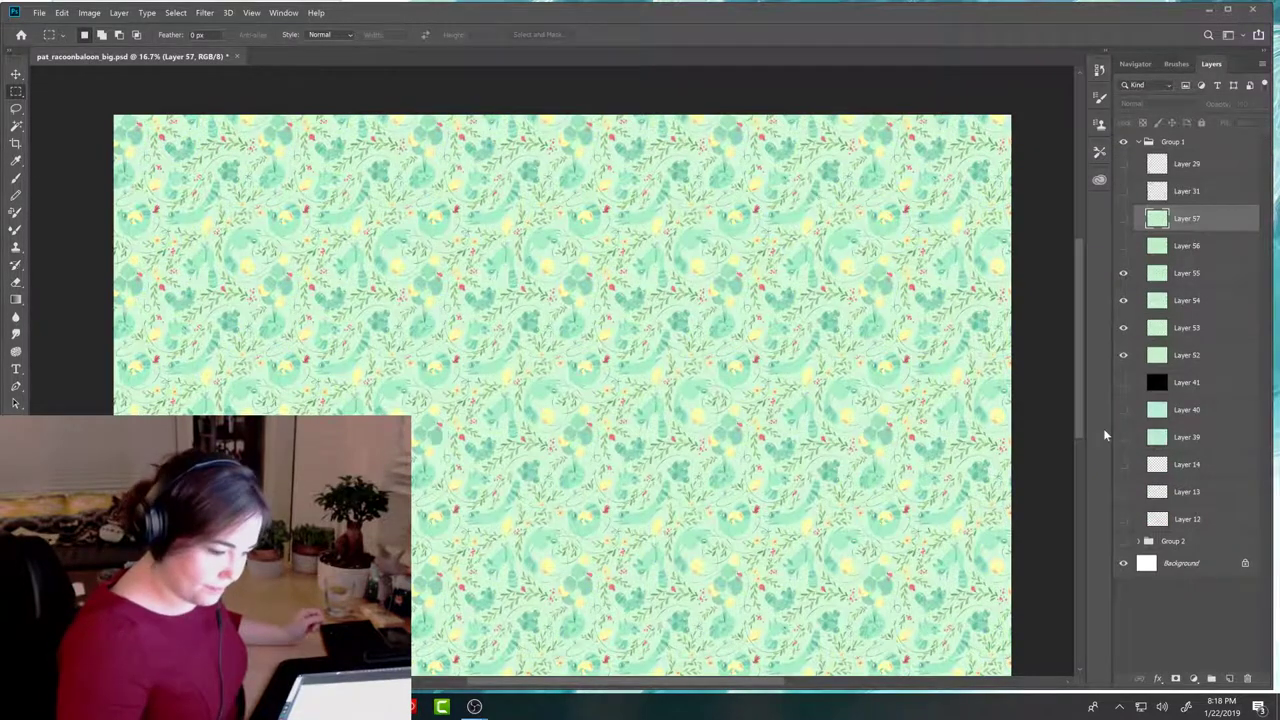
click(1181, 271)
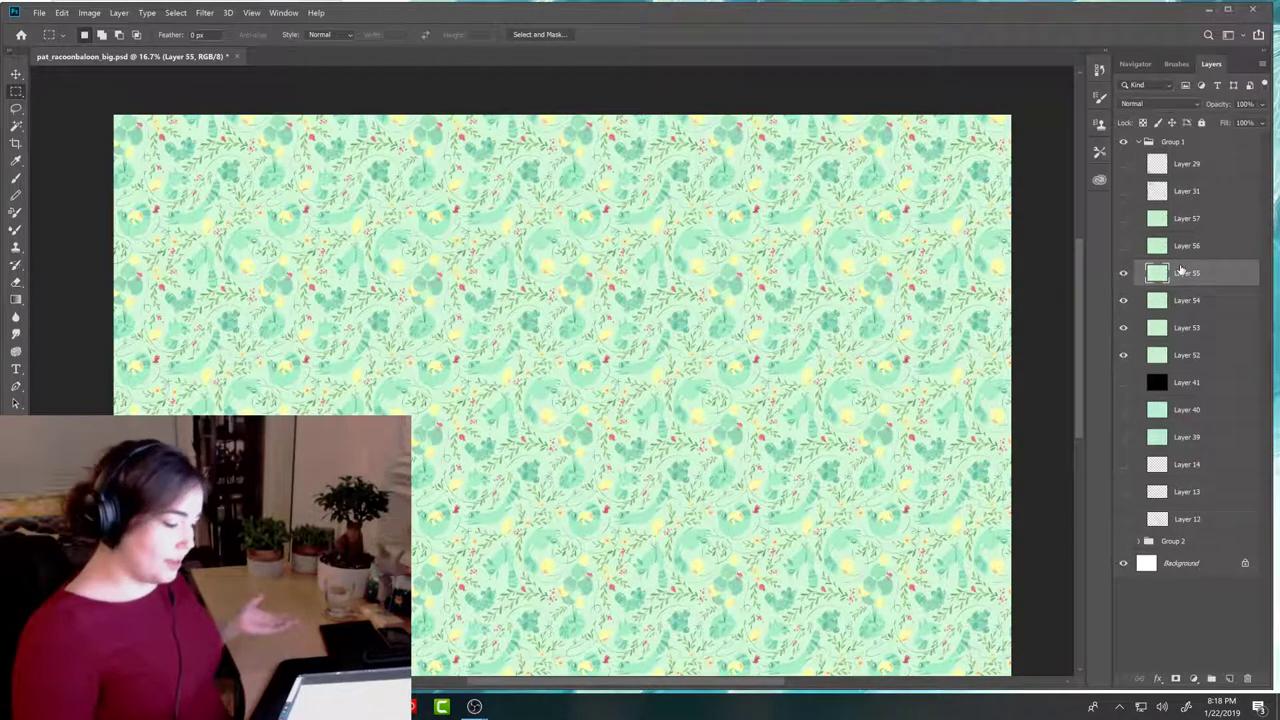
drag(186, 57, 391, 153)
drag(314, 140, 250, 49)
Step: Open Shopping Bag_MockUp_2019.psd from the patterns updated 1.1.19 folder and float it in a separate window over the repeat
click(41, 10)
click(60, 35)
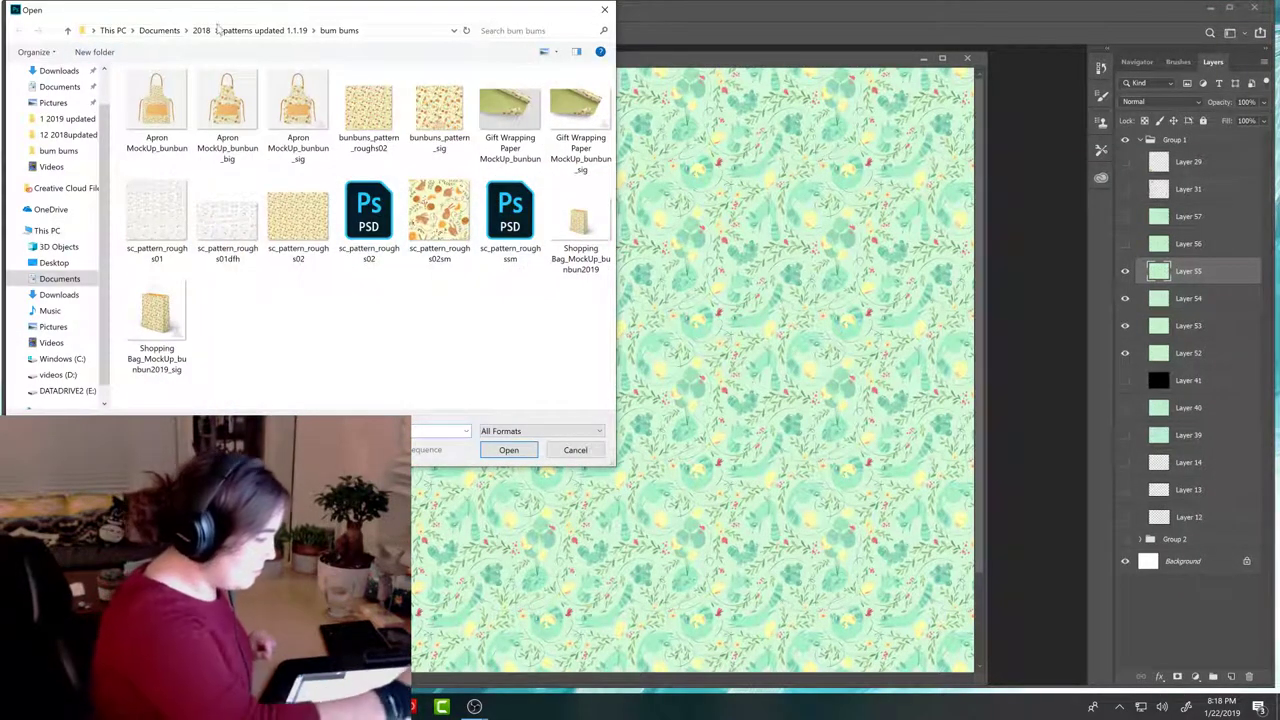
click(265, 30)
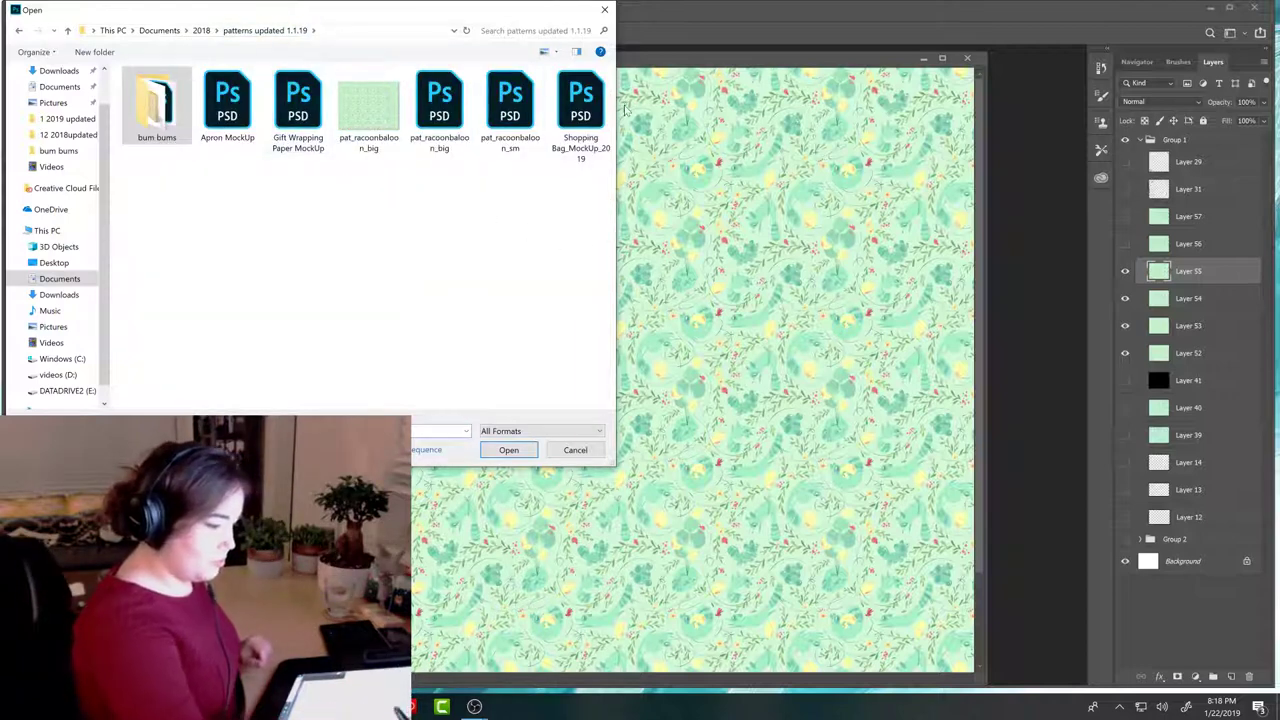
double_click(580, 105)
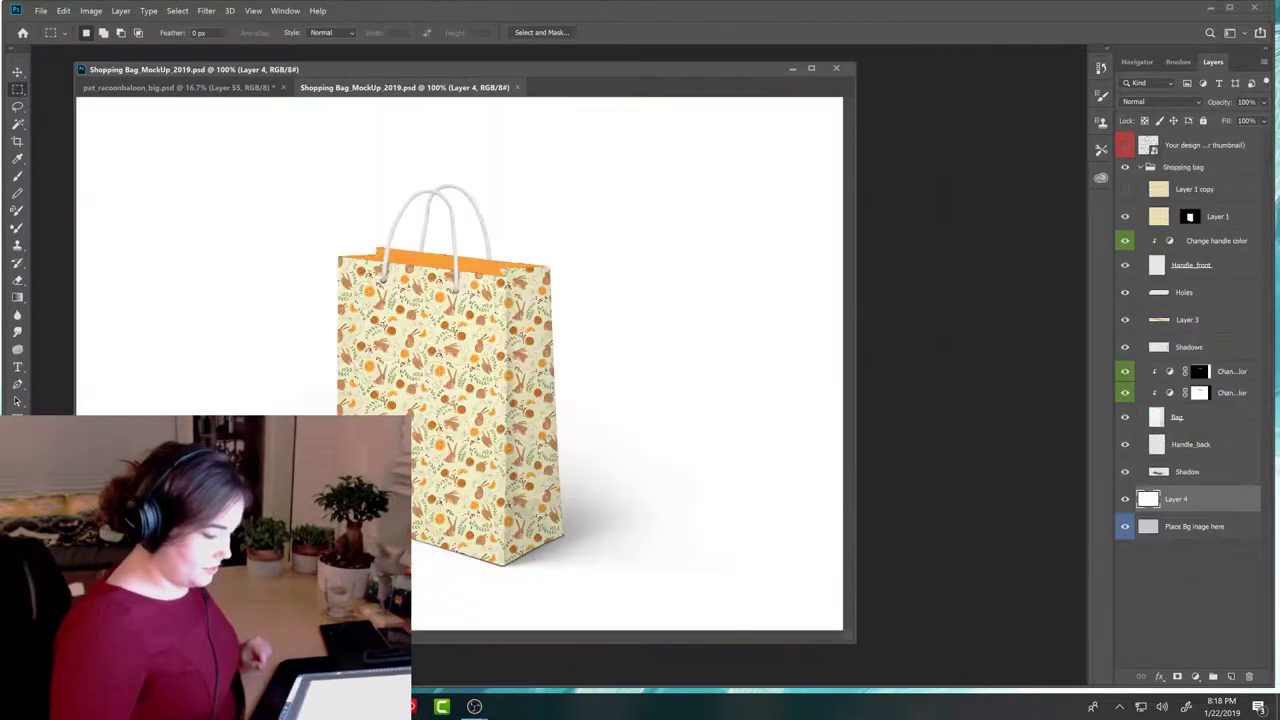
drag(400, 87, 786, 363)
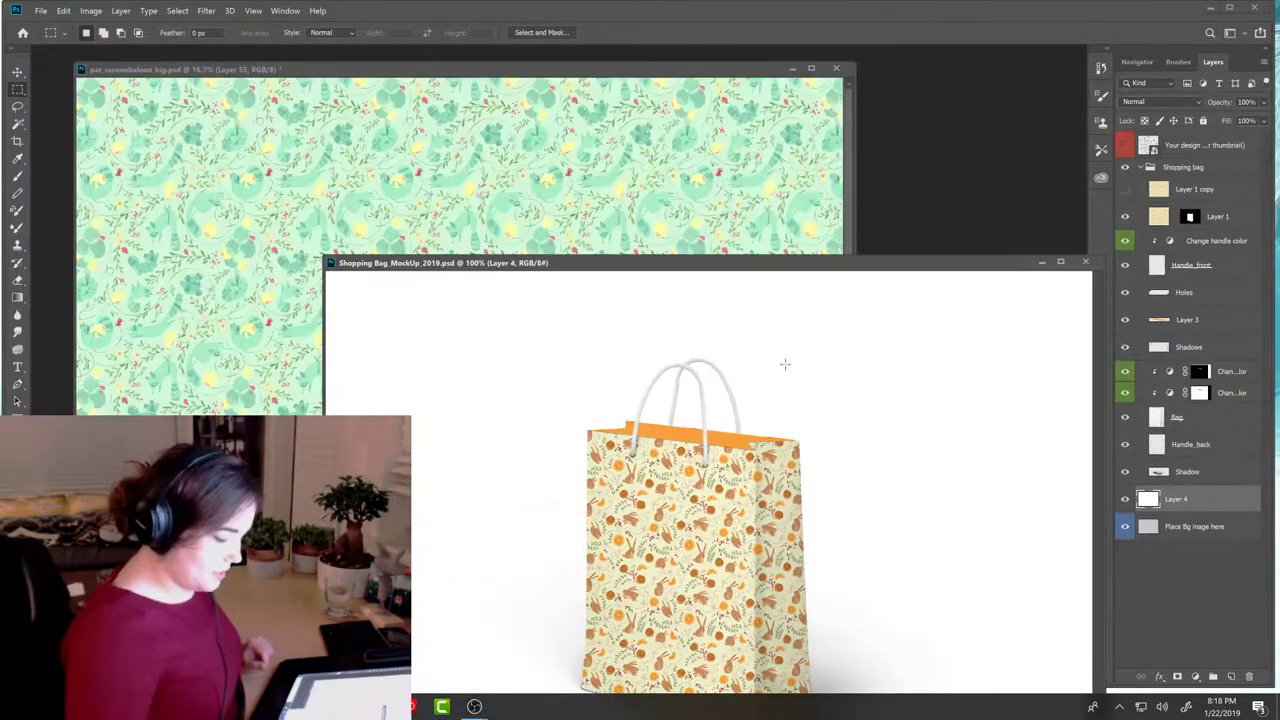
drag(786, 257, 676, 121)
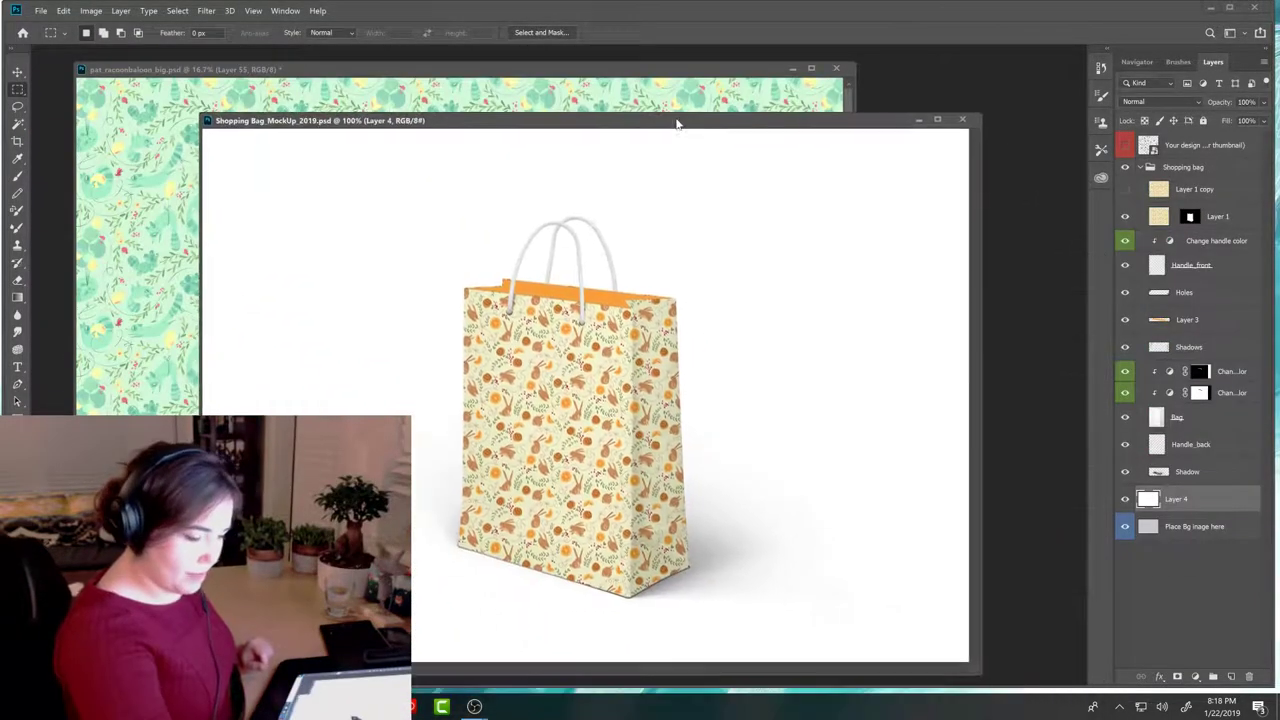
Step: Toggle the visibility of Layer 1 to check the shopping bag with and without its pattern
click(1126, 216)
click(1126, 216)
click(1126, 216)
click(1126, 216)
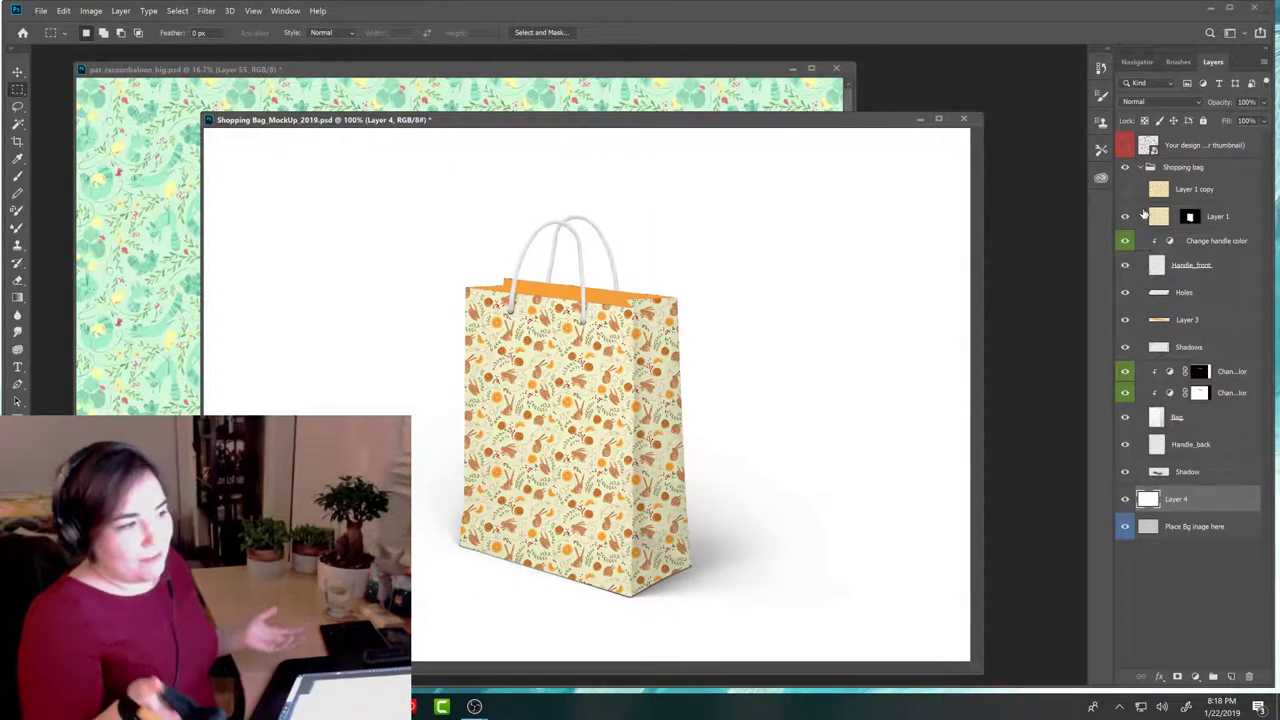
Step: Move the shopping bag mockup window aside, then hide and select its Layer 1 pattern
drag(757, 124, 870, 108)
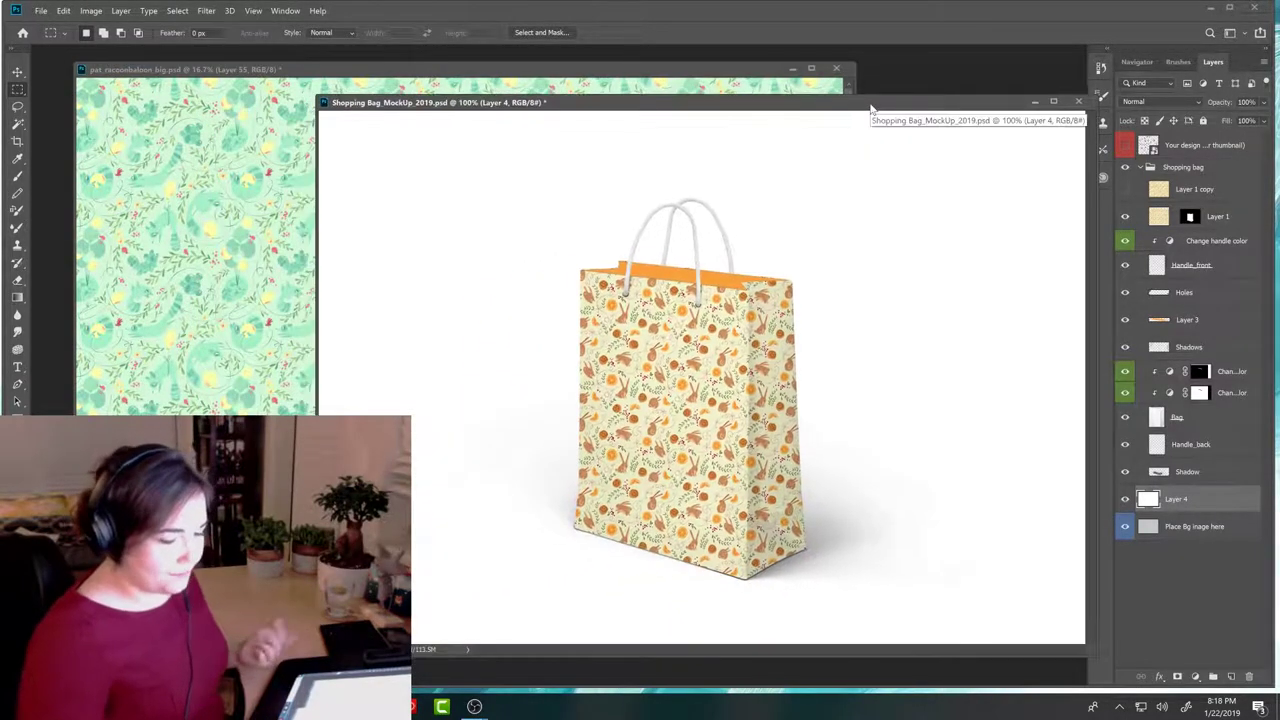
click(1124, 216)
click(1124, 216)
click(1126, 217)
click(1175, 218)
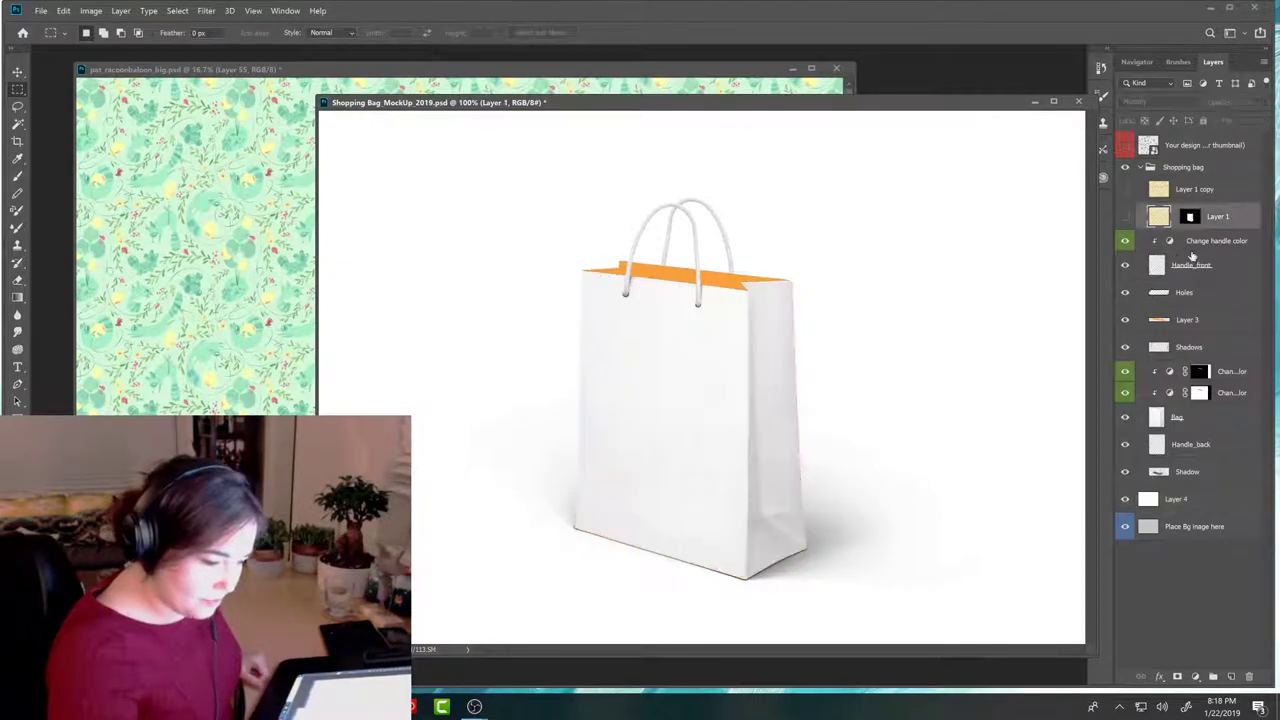
Step: Copy Layer 55 from pat_racoonbaloon_big.psd into the shopping bag mockup, directly above Layer 1
click(741, 79)
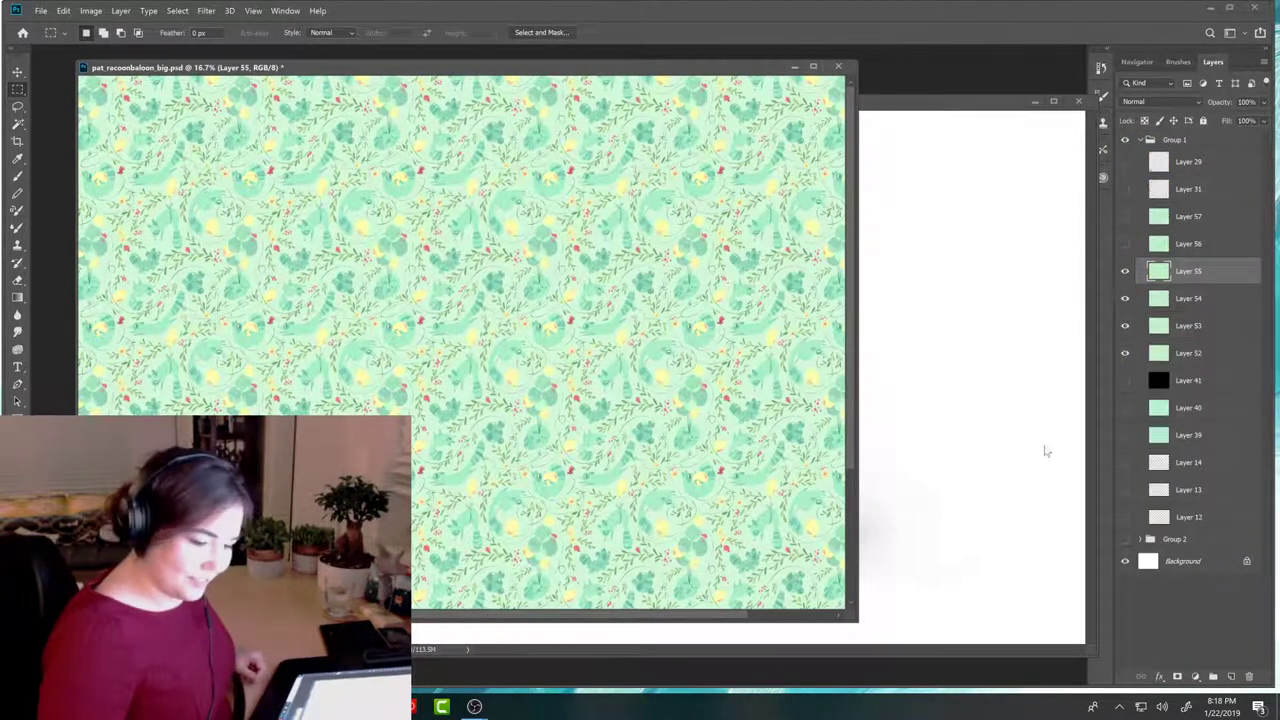
key(v)
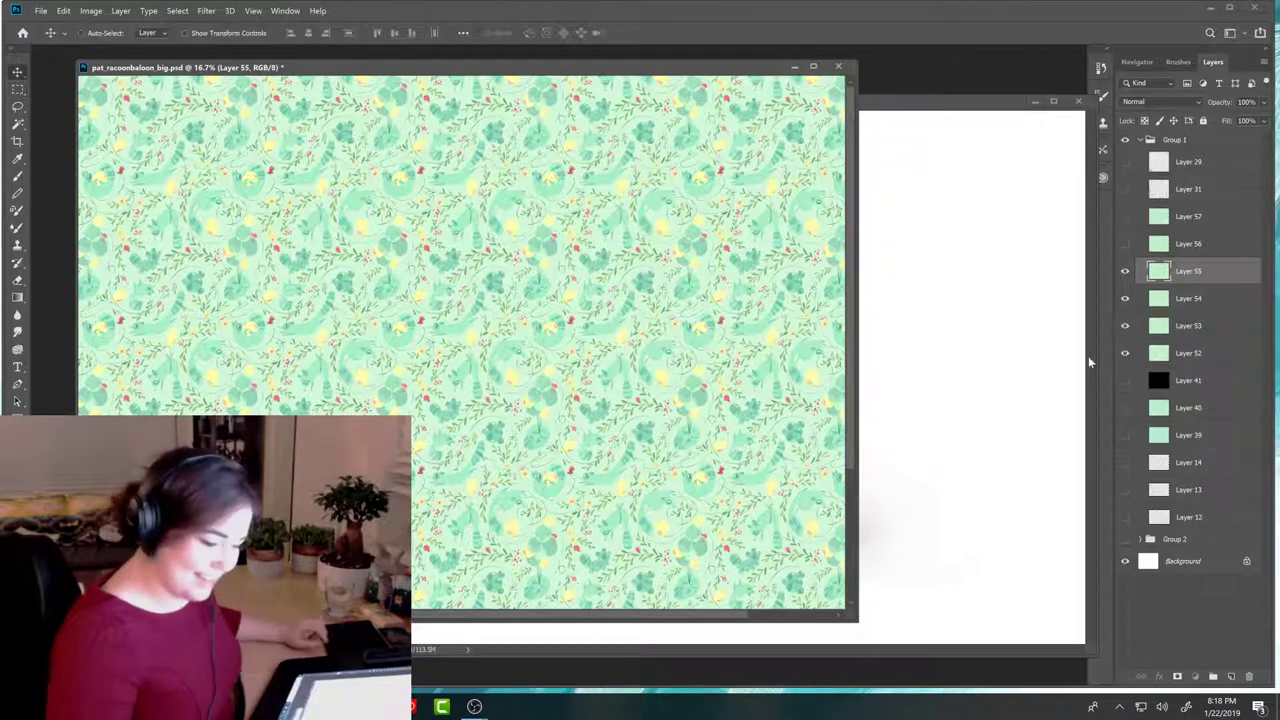
drag(1160, 272, 1040, 432)
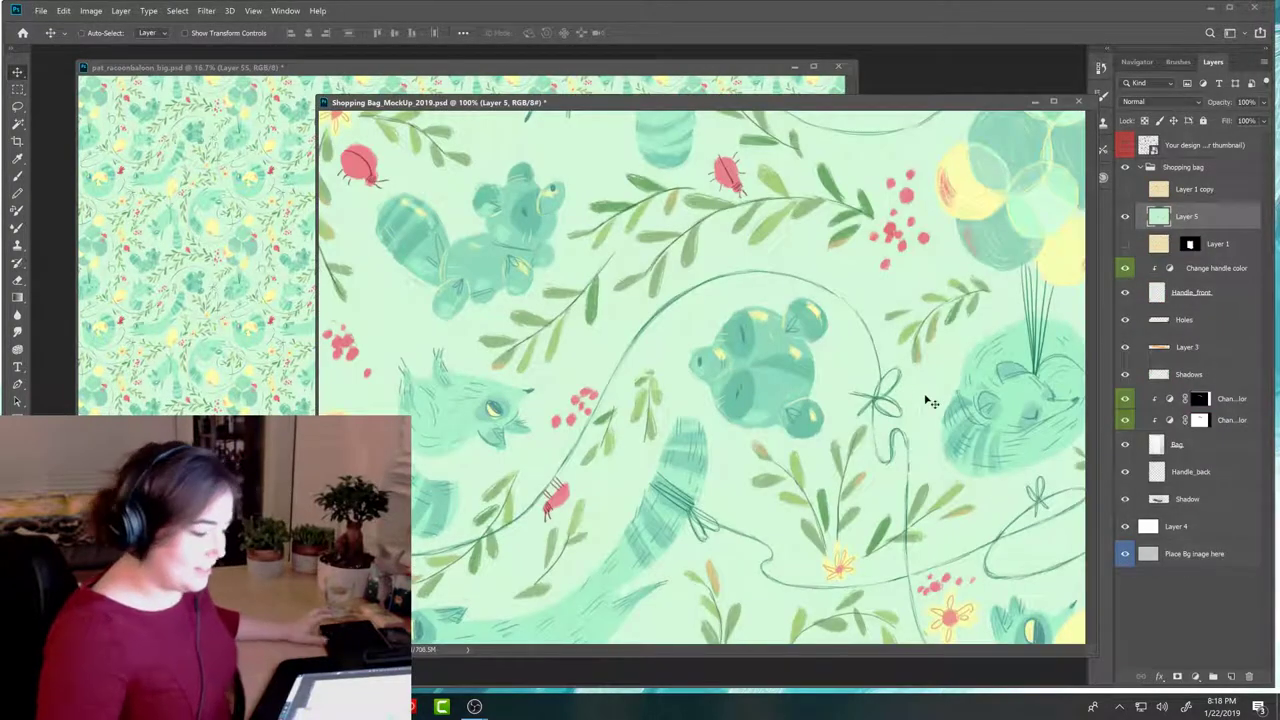
Step: Scale the copied pattern layer down proportionally to about 15.26% so it is close to the canvas size
key(ctrl+minus)
key(ctrl+minus)
key(ctrl+minus)
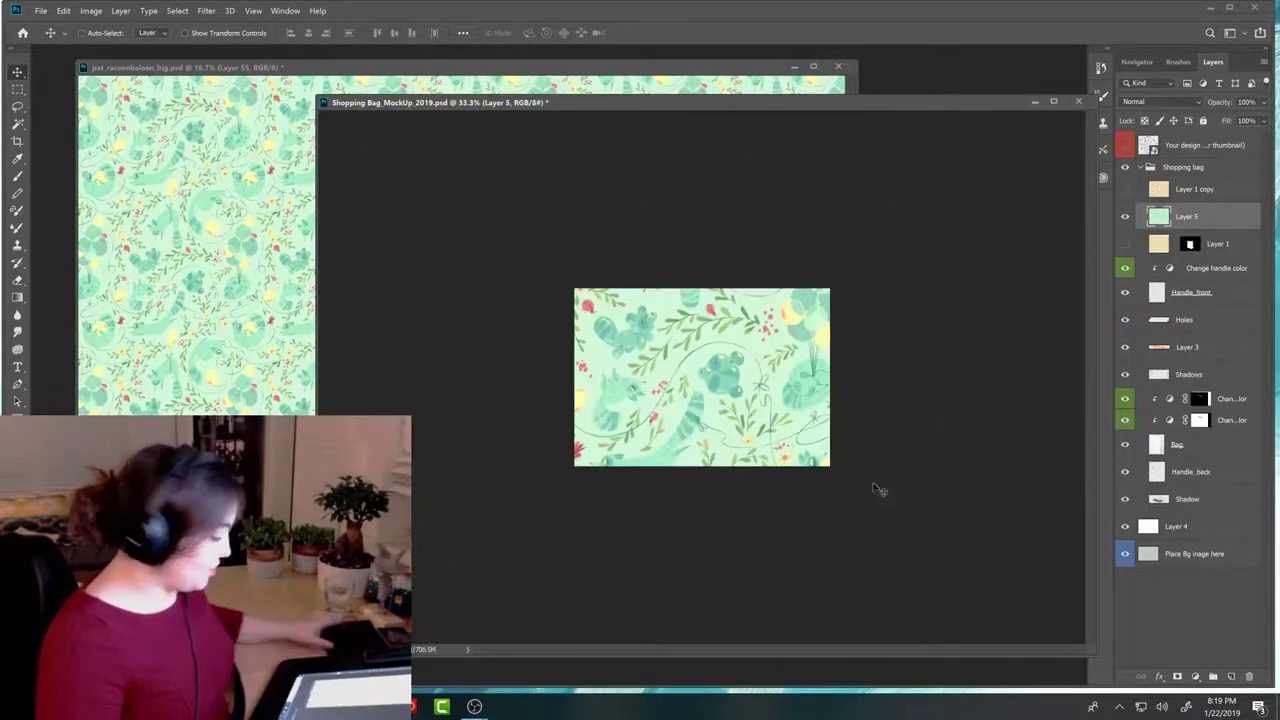
key(ctrl+t)
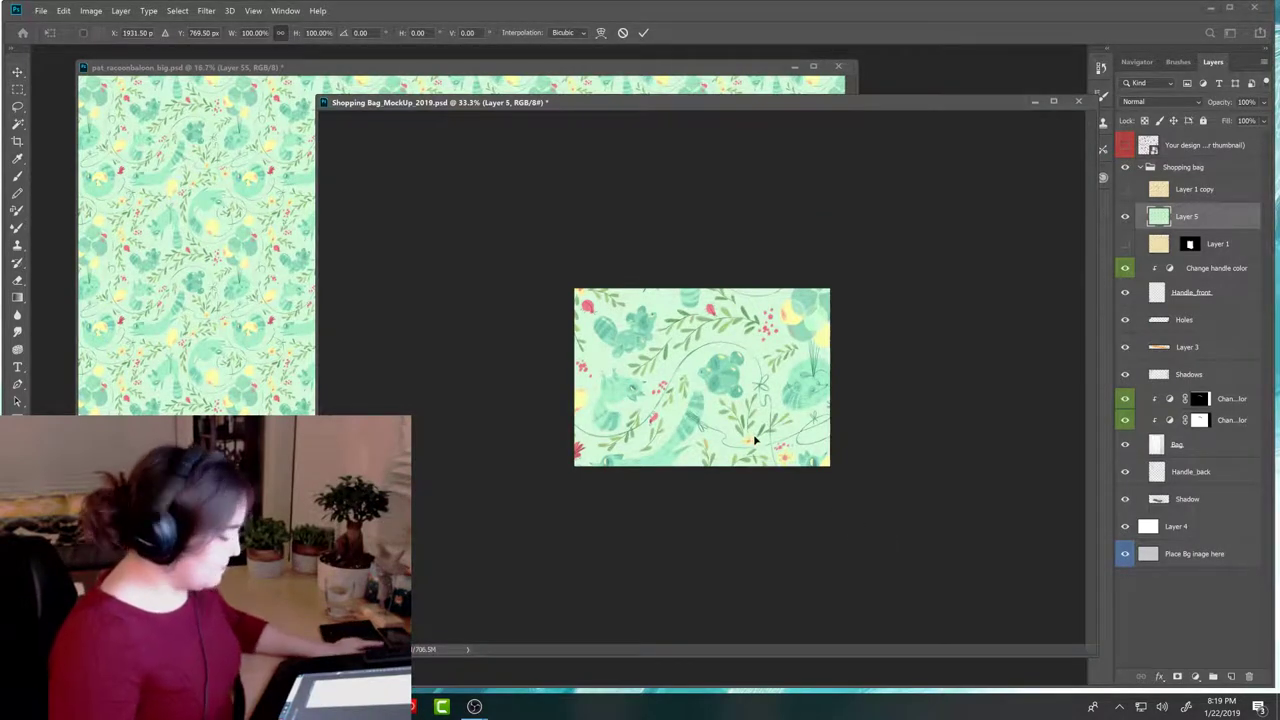
key(ctrl+minus)
key(ctrl+minus)
key(ctrl+minus)
key(ctrl+minus)
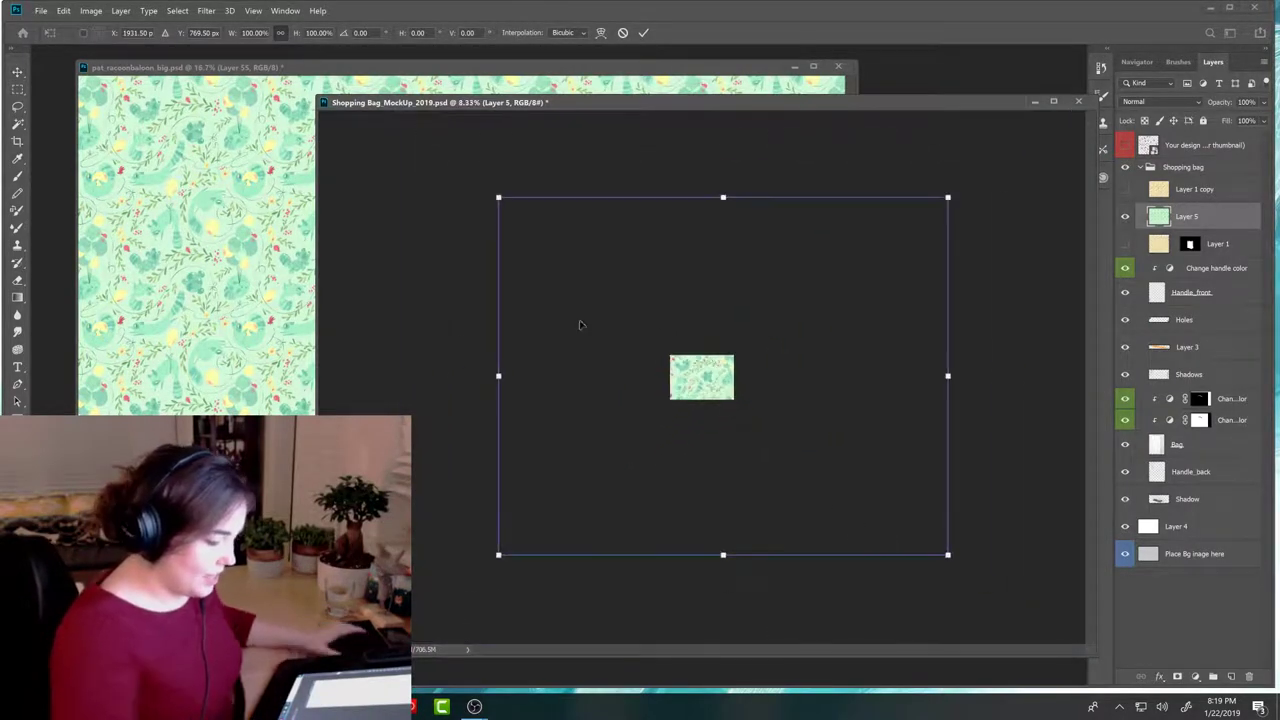
drag(502, 198, 745, 393)
drag(805, 482, 727, 409)
drag(822, 478, 716, 387)
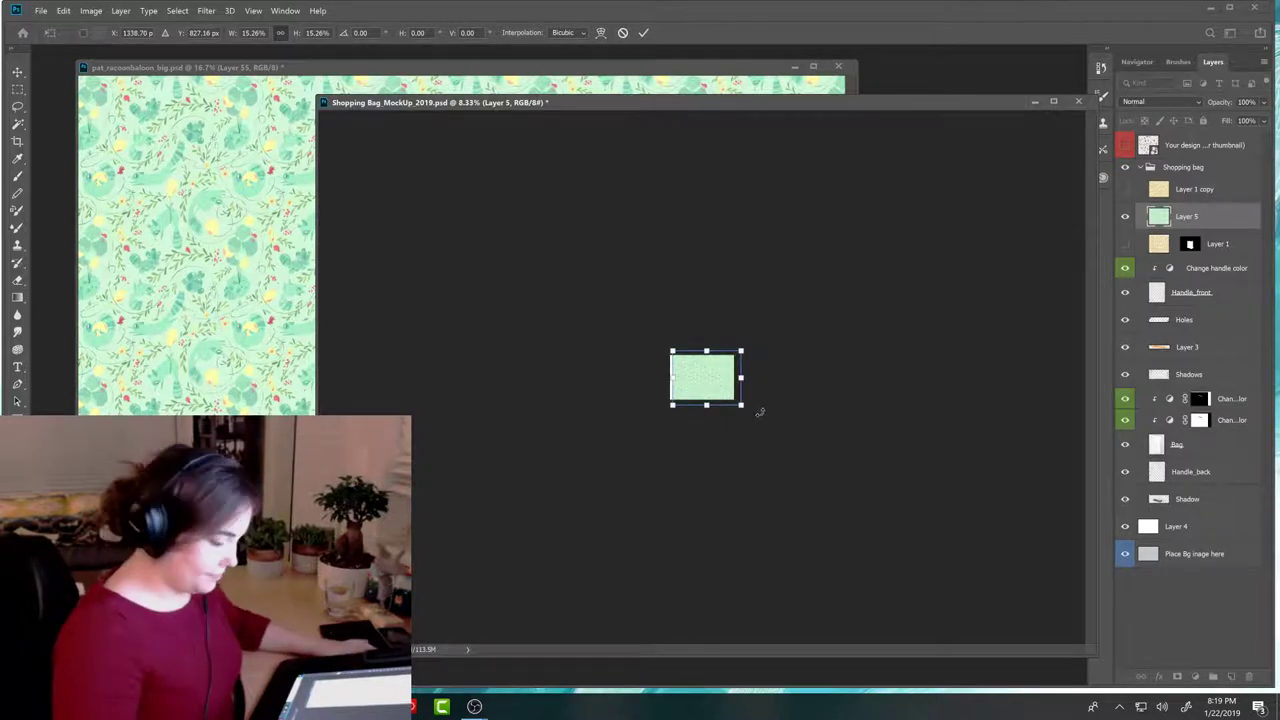
Step: Move the scaled pattern so it covers the whole mockup canvas, and apply the transformation
key(ctrl+plus)
key(ctrl+plus)
key(ctrl+plus)
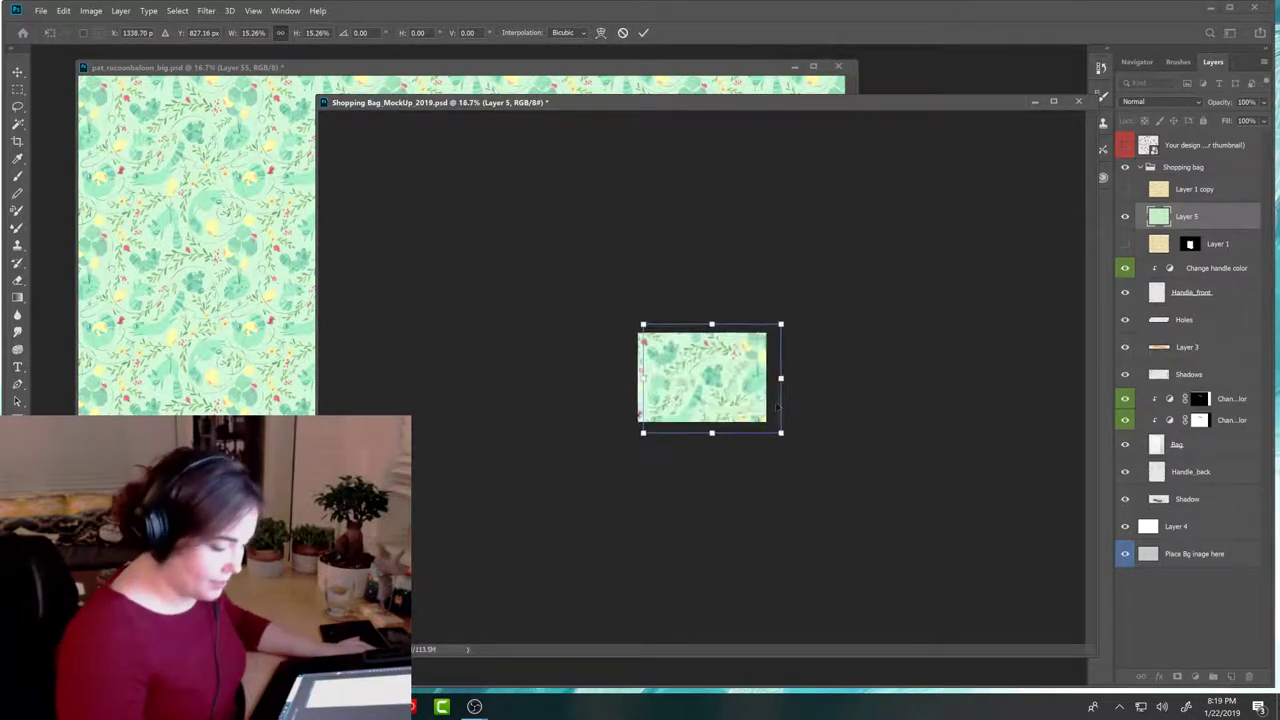
key(ctrl+plus)
key(ctrl+plus)
key(ctrl+plus)
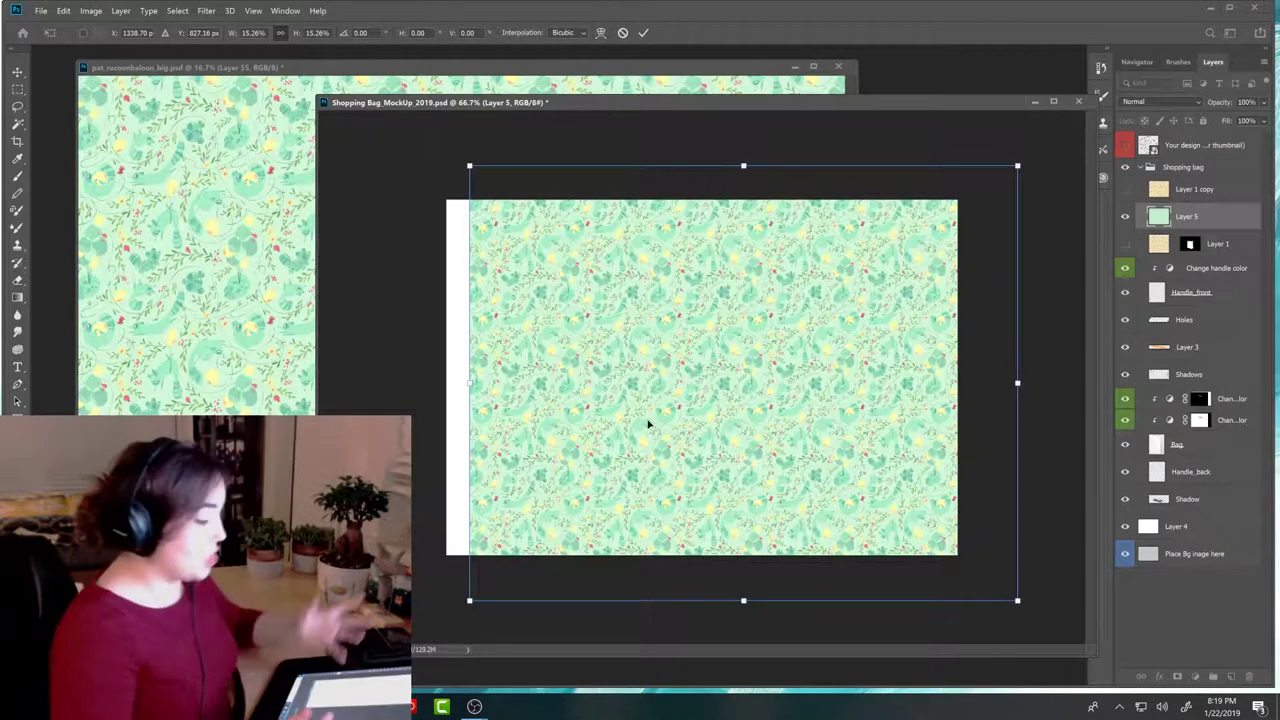
drag(830, 335, 877, 305)
key(ctrl+h)
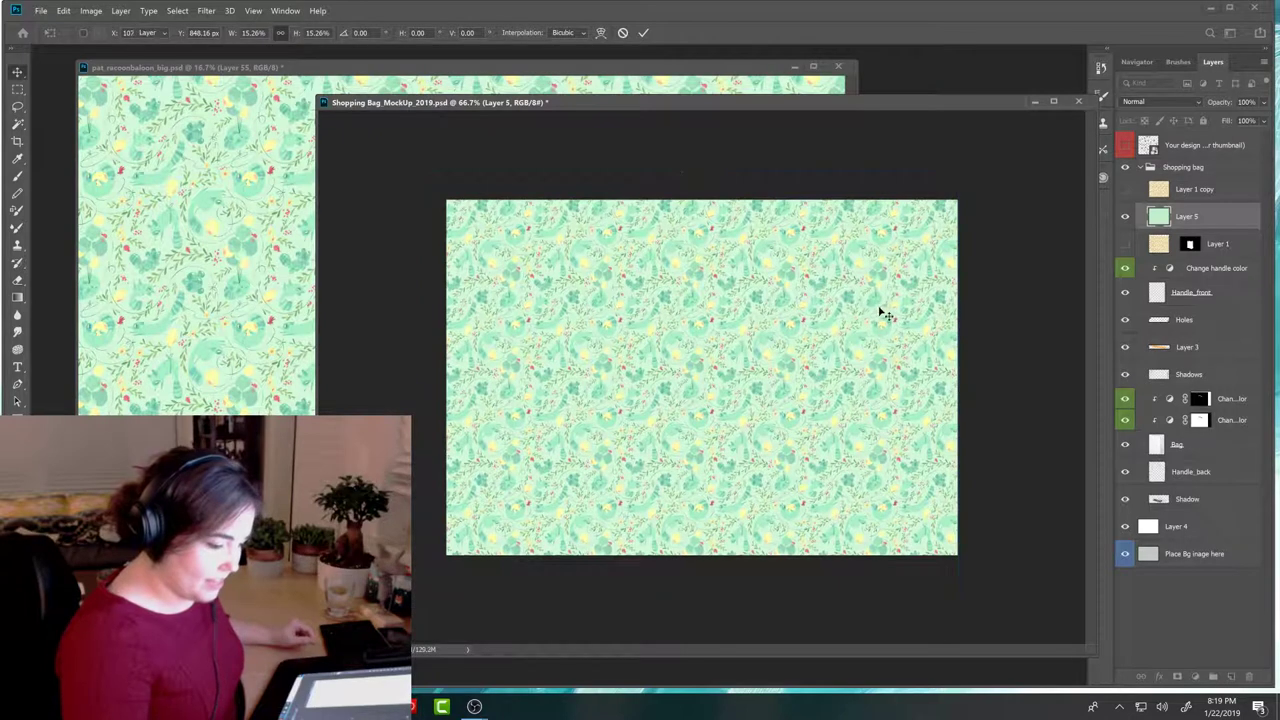
key(Return)
Step: Toggle Layer 5 to check the bag beneath it, and copy Layer 1's mask onto Layer 5
click(1125, 216)
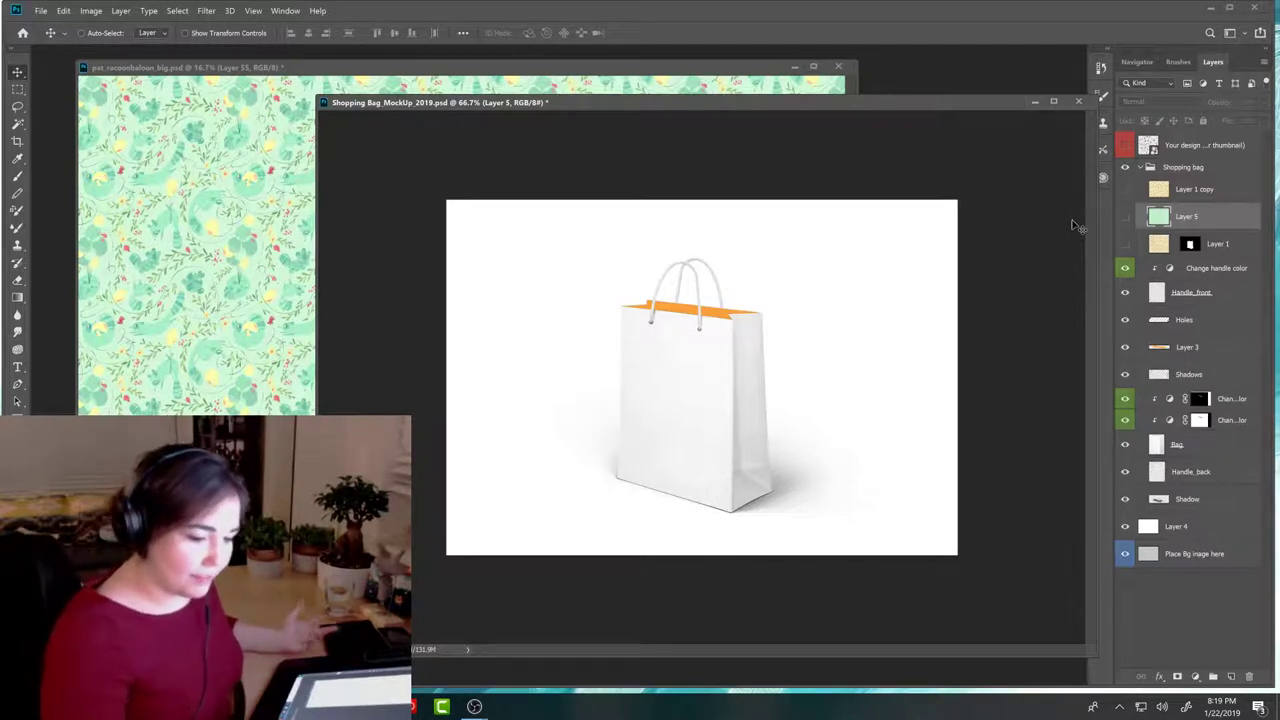
click(1125, 216)
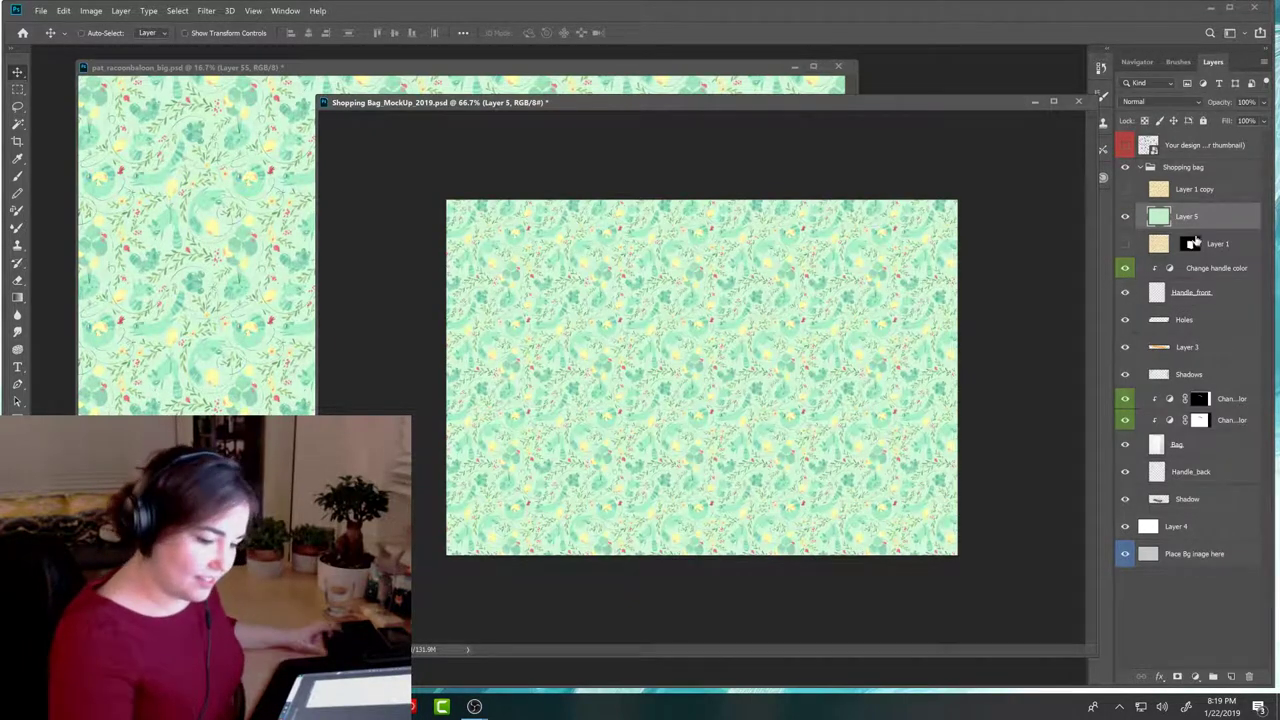
drag(1189, 244, 1189, 216)
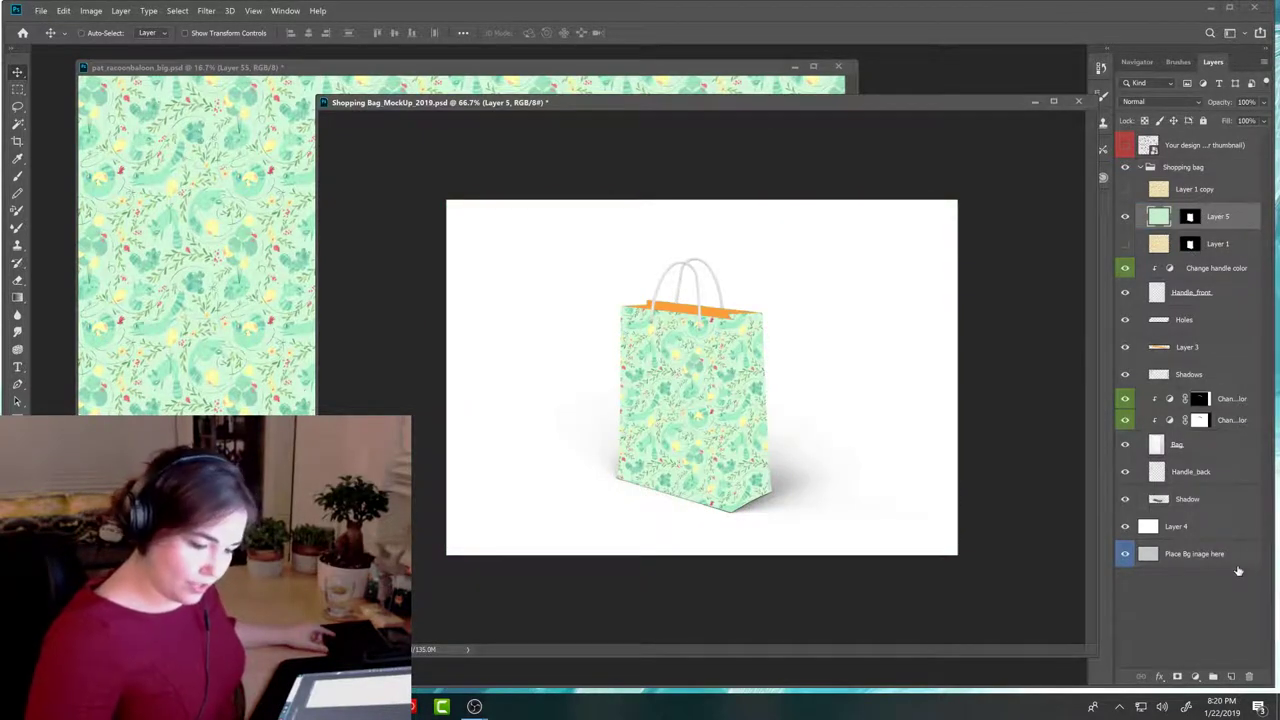
Step: Lock Layer 3's transparent pixels and fill the bag's interior with pattern yellow, replacing it with teal sampled from the pattern
click(1183, 347)
click(1161, 120)
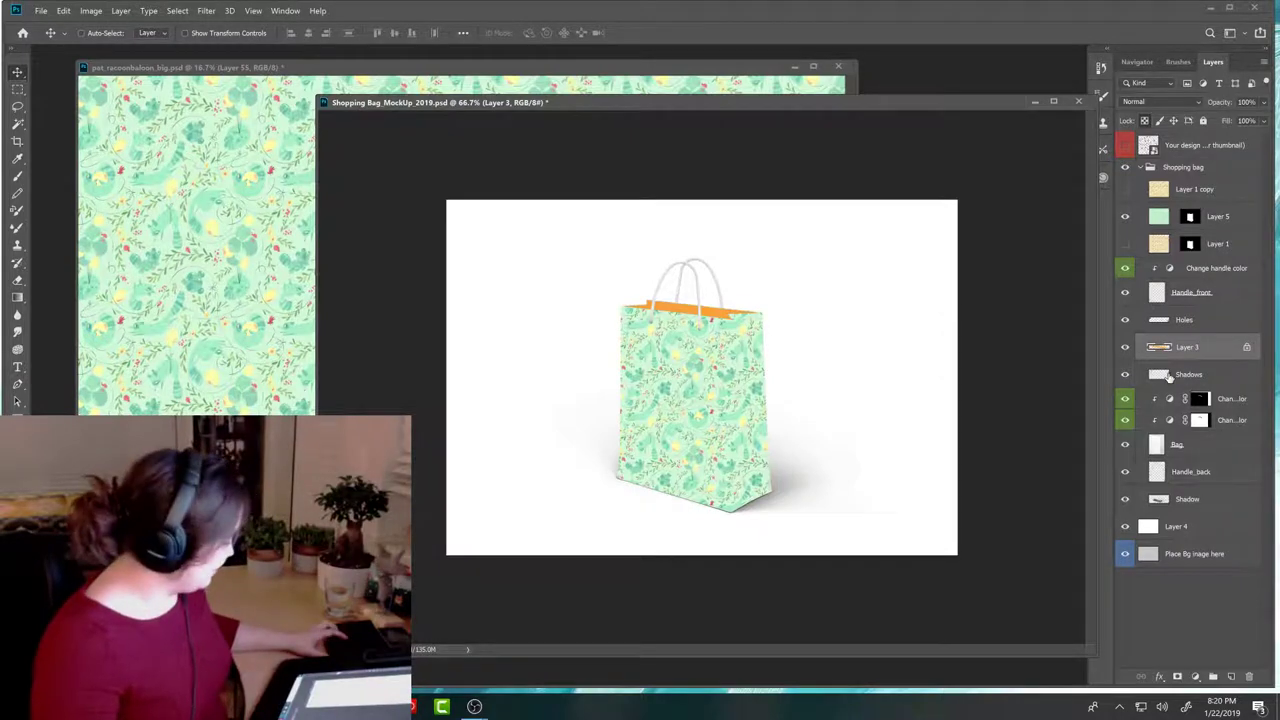
key(b)
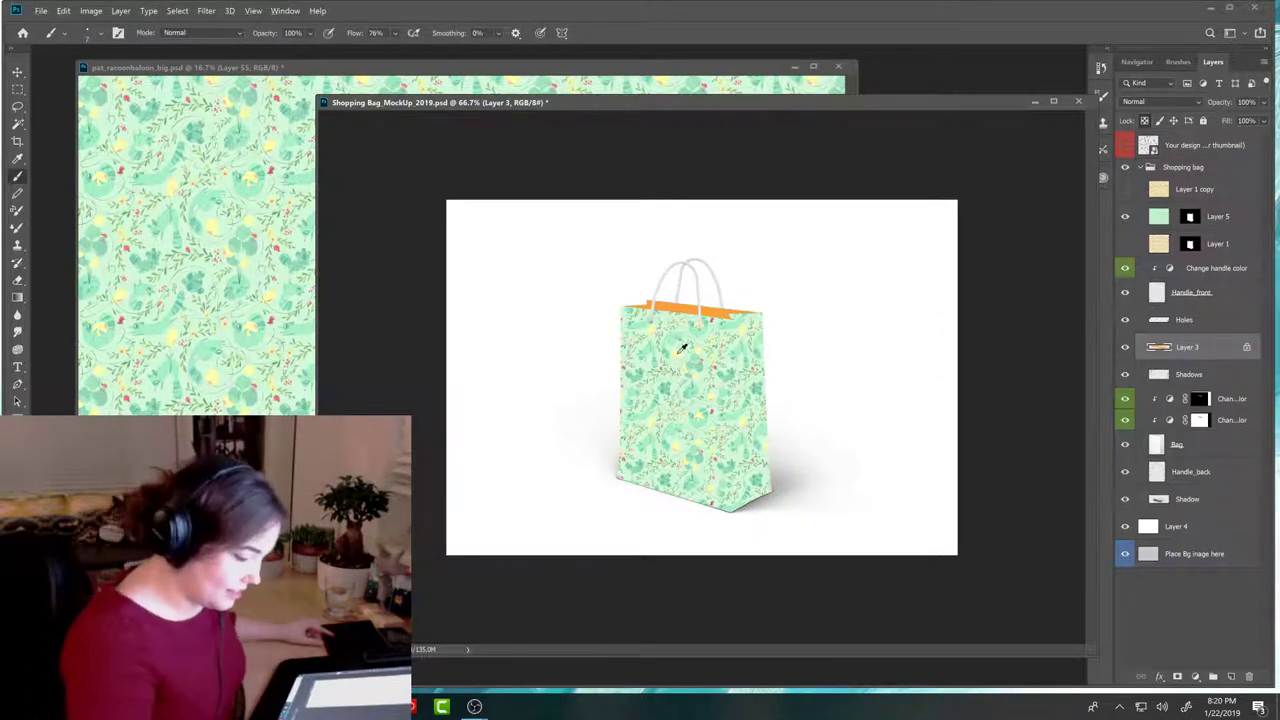
key(alt+BackSpace)
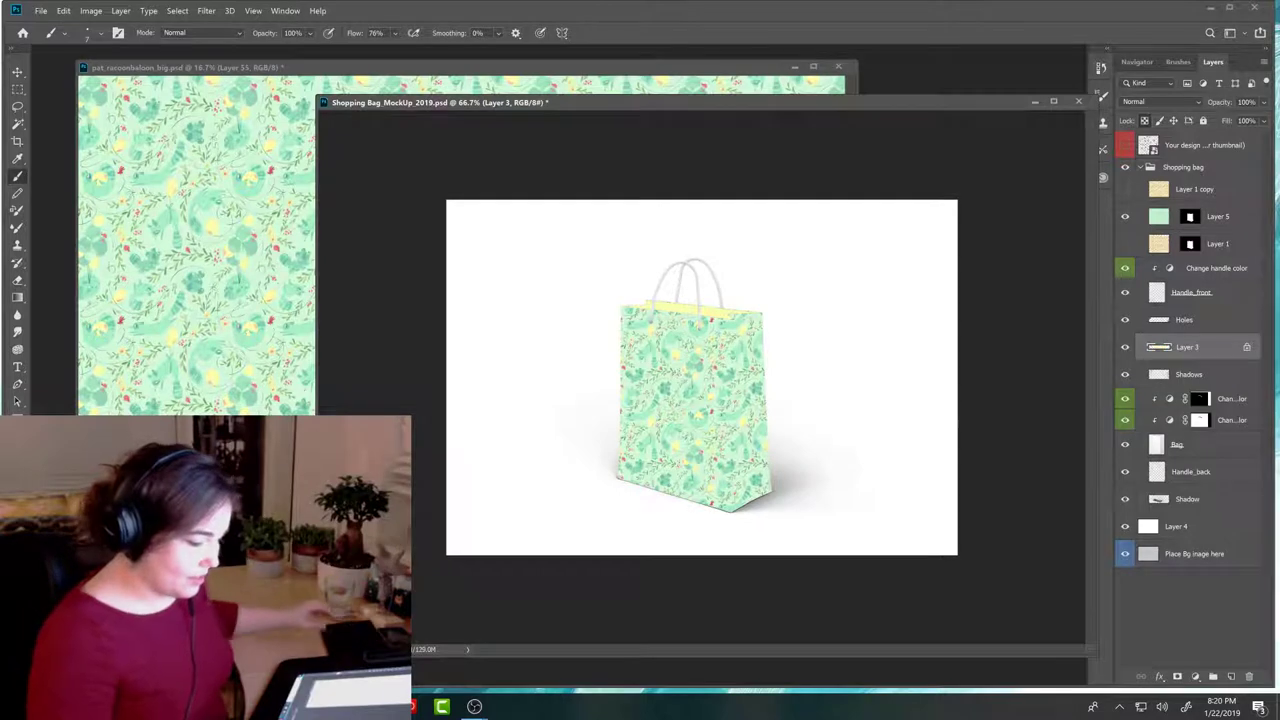
alt+click(720, 373)
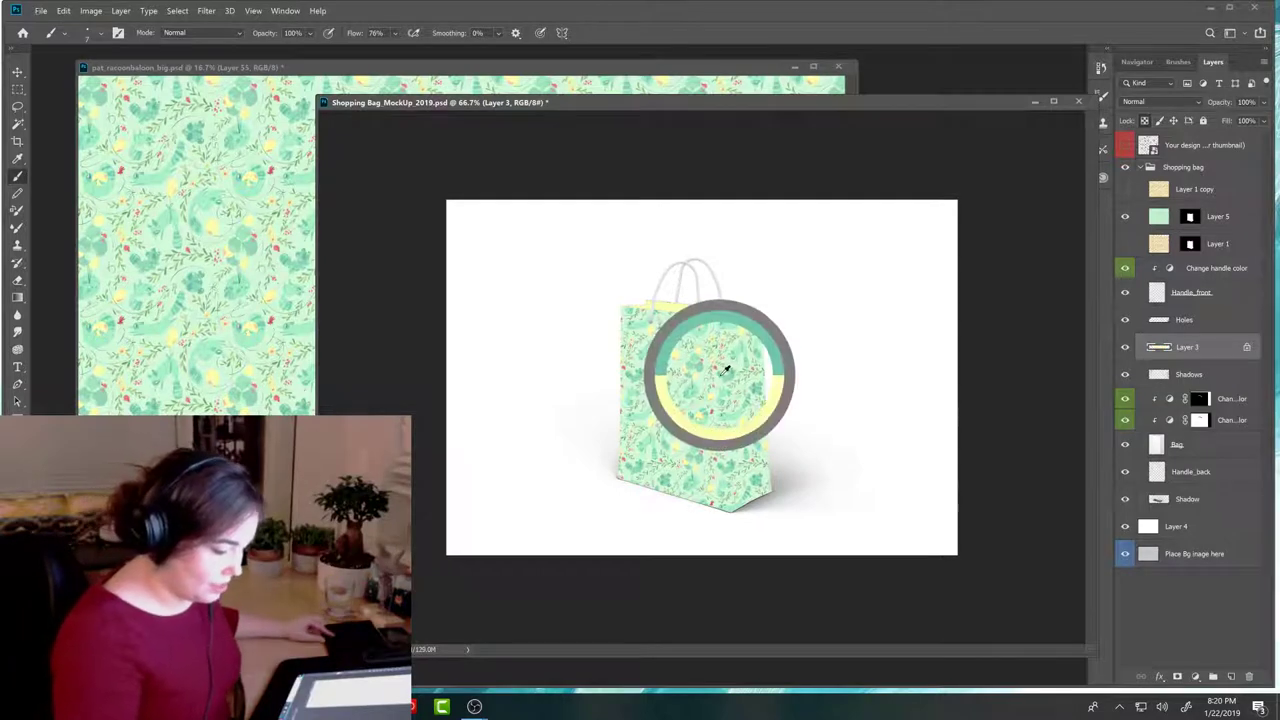
key(alt+BackSpace)
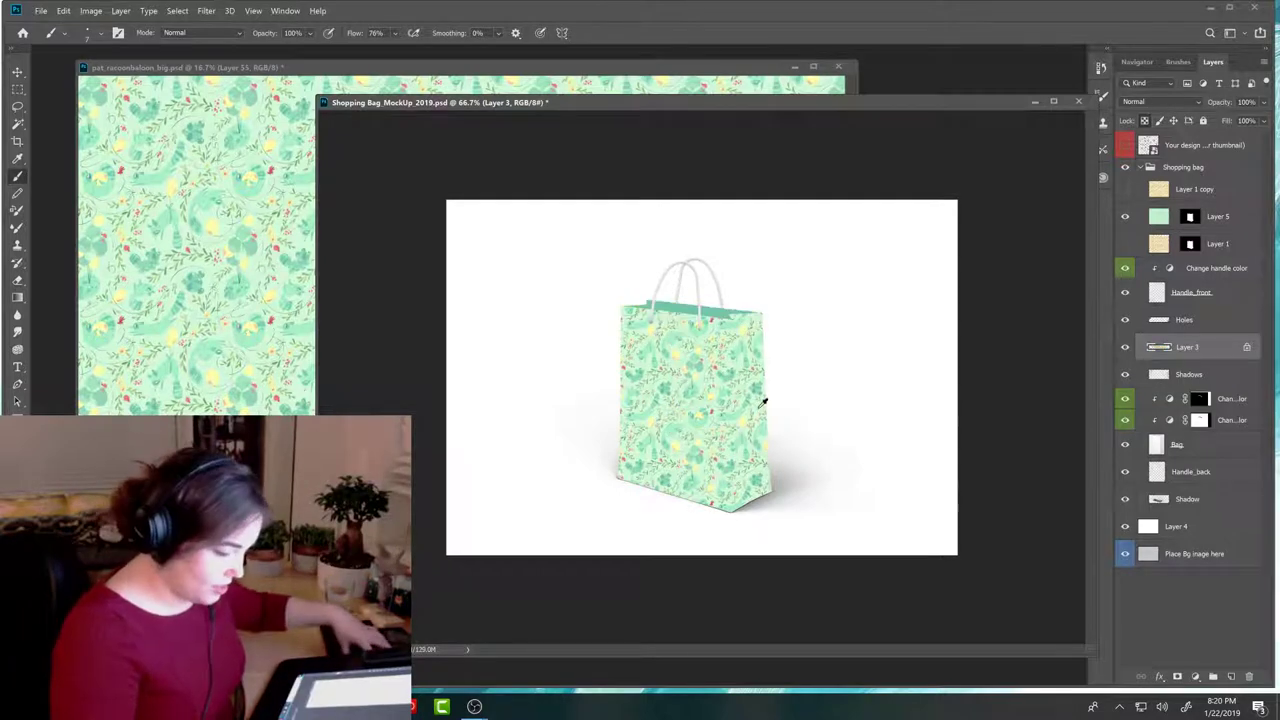
Step: Try filling the bag's interior with the pattern's red, undo that fill, and sample another color from the pattern
alt+click(624, 367)
key(alt+BackSpace)
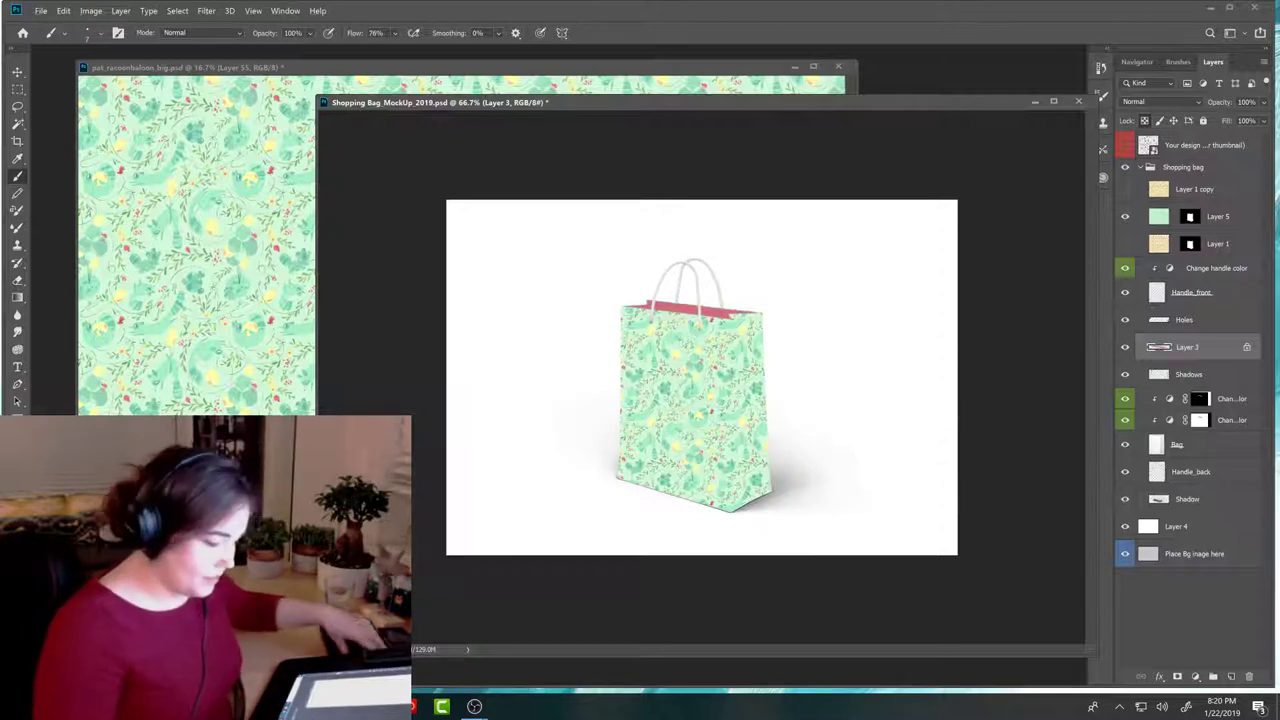
key(ctrl+z)
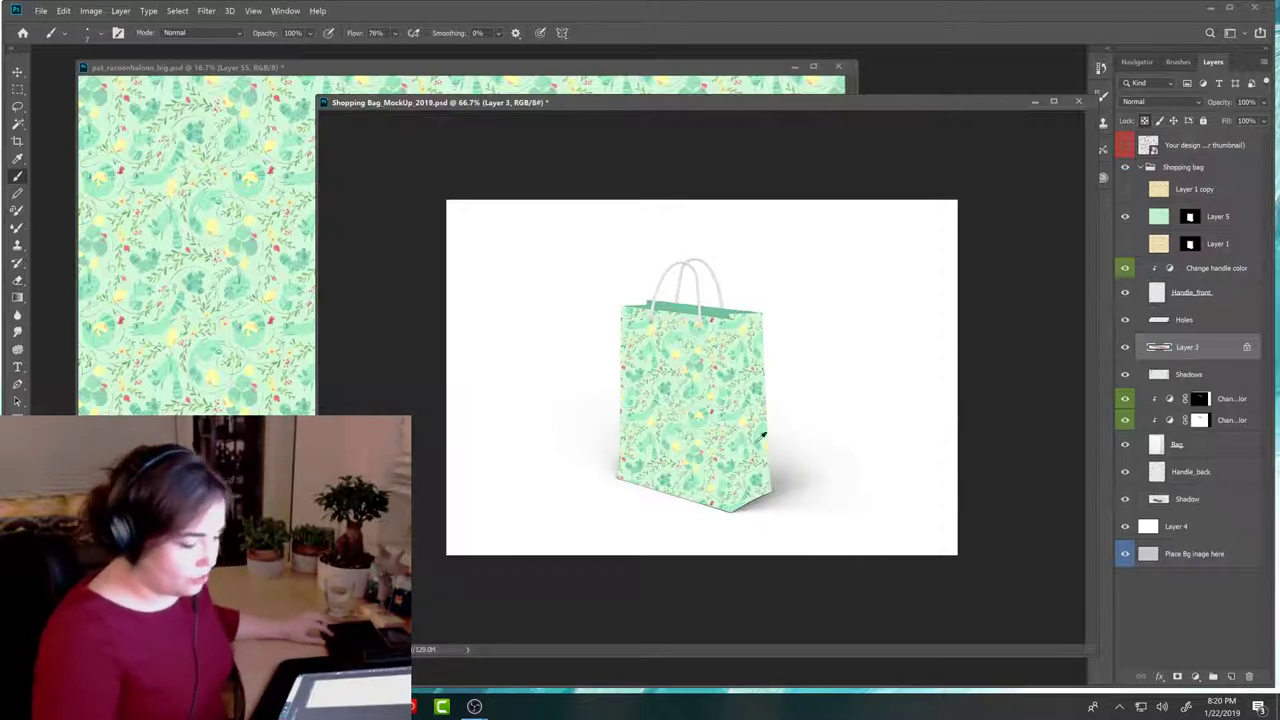
alt+click(668, 386)
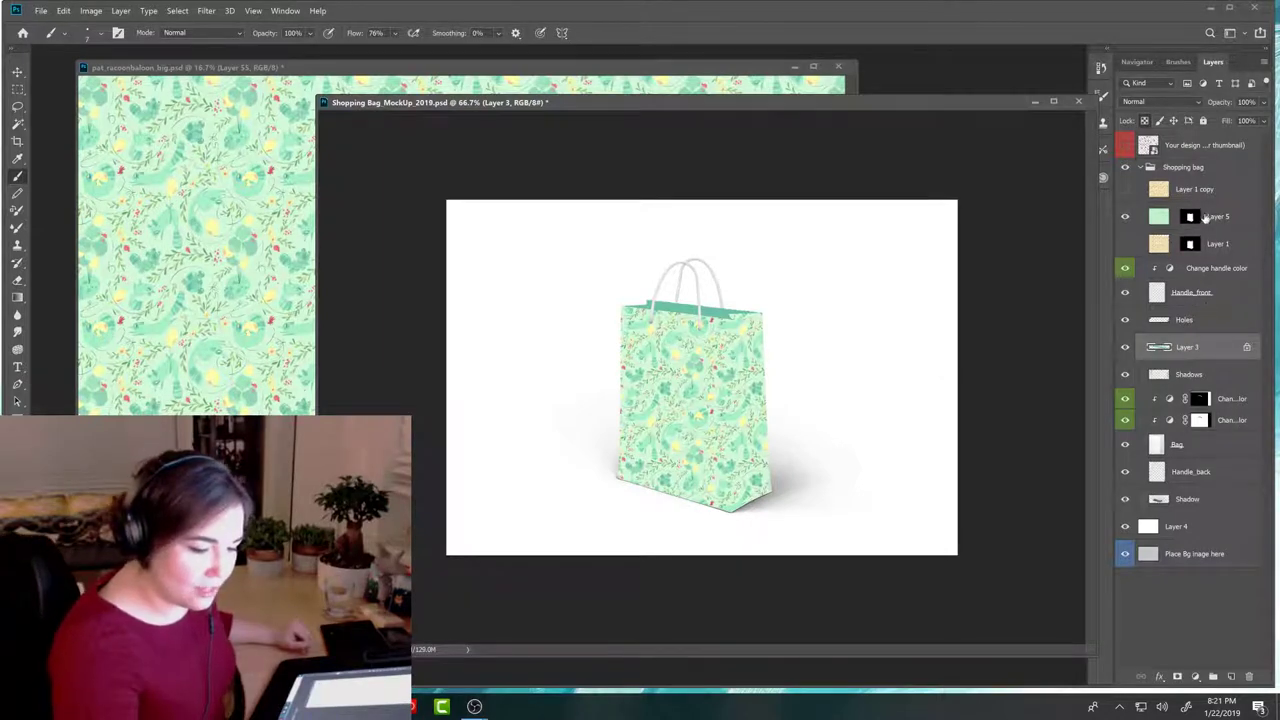
Step: Switch visibility between Layer 5 and Layer 1 to compare how the two patterns look on the bag
click(1172, 223)
click(1125, 216)
click(1125, 243)
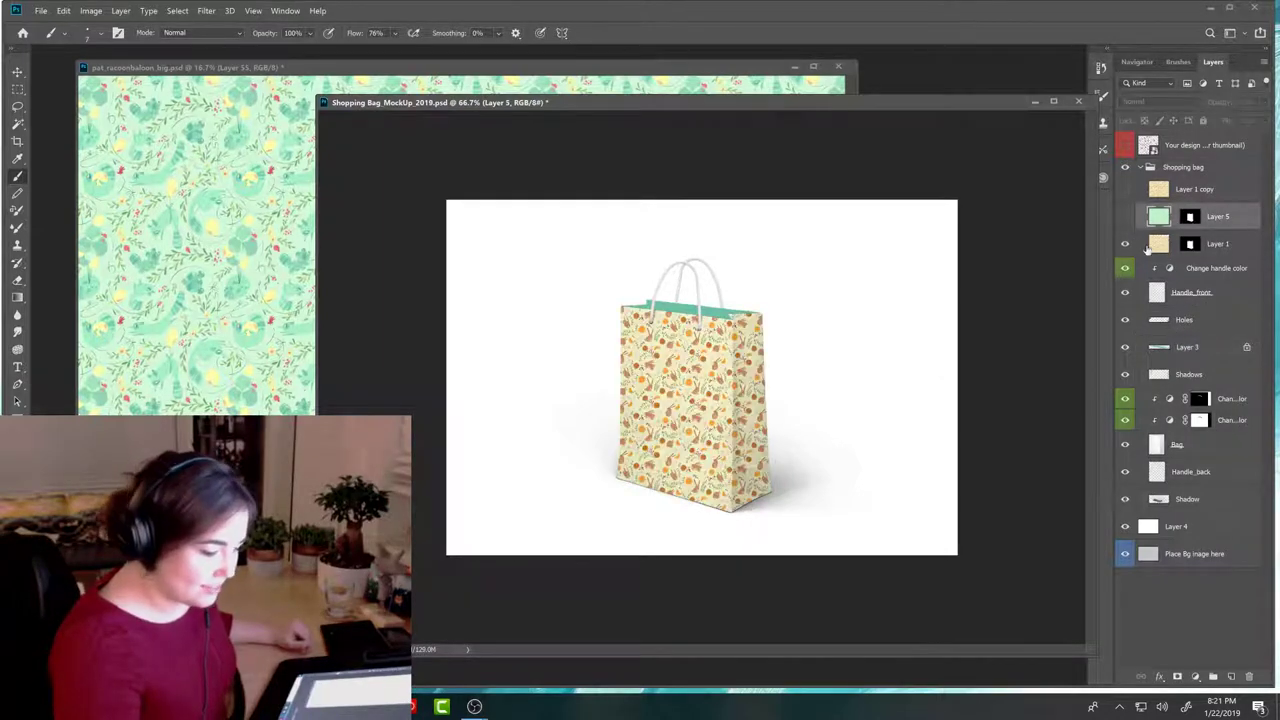
click(1145, 243)
click(1125, 216)
click(1150, 216)
click(1125, 243)
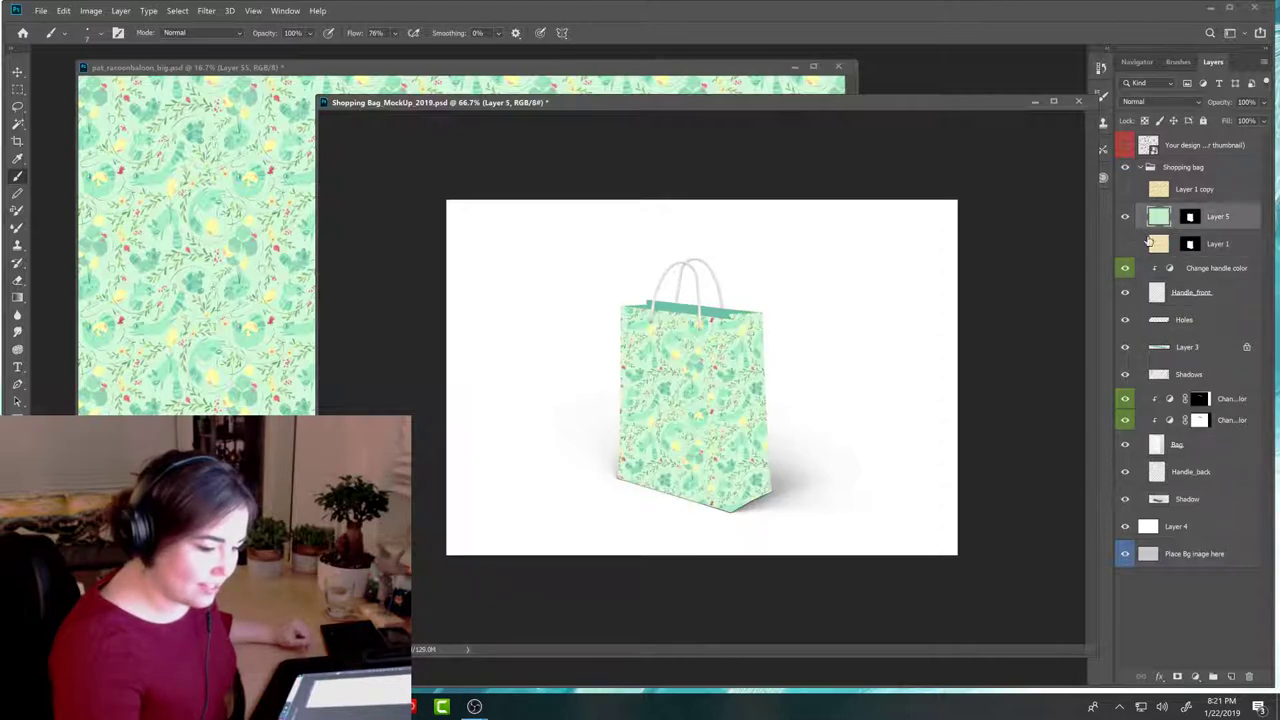
Step: Set Layer 5's blend mode to Multiply and toggle its visibility to check the bag's shading
click(1165, 101)
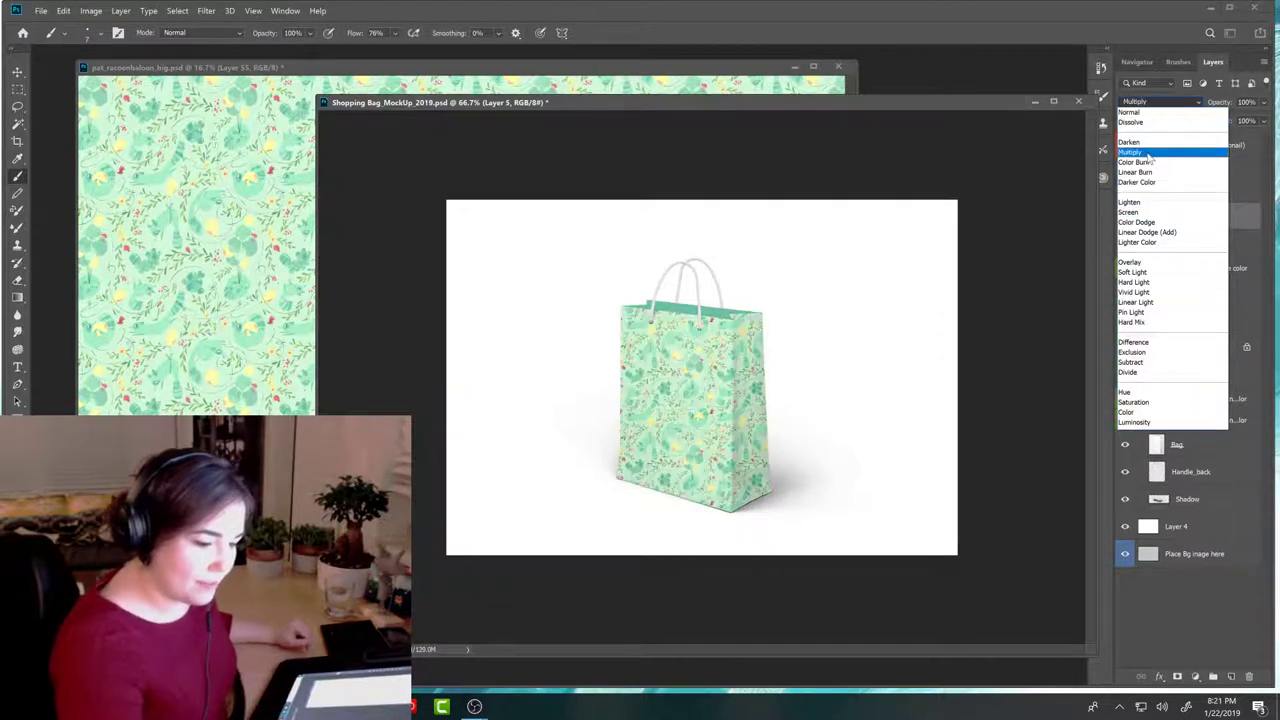
click(1175, 152)
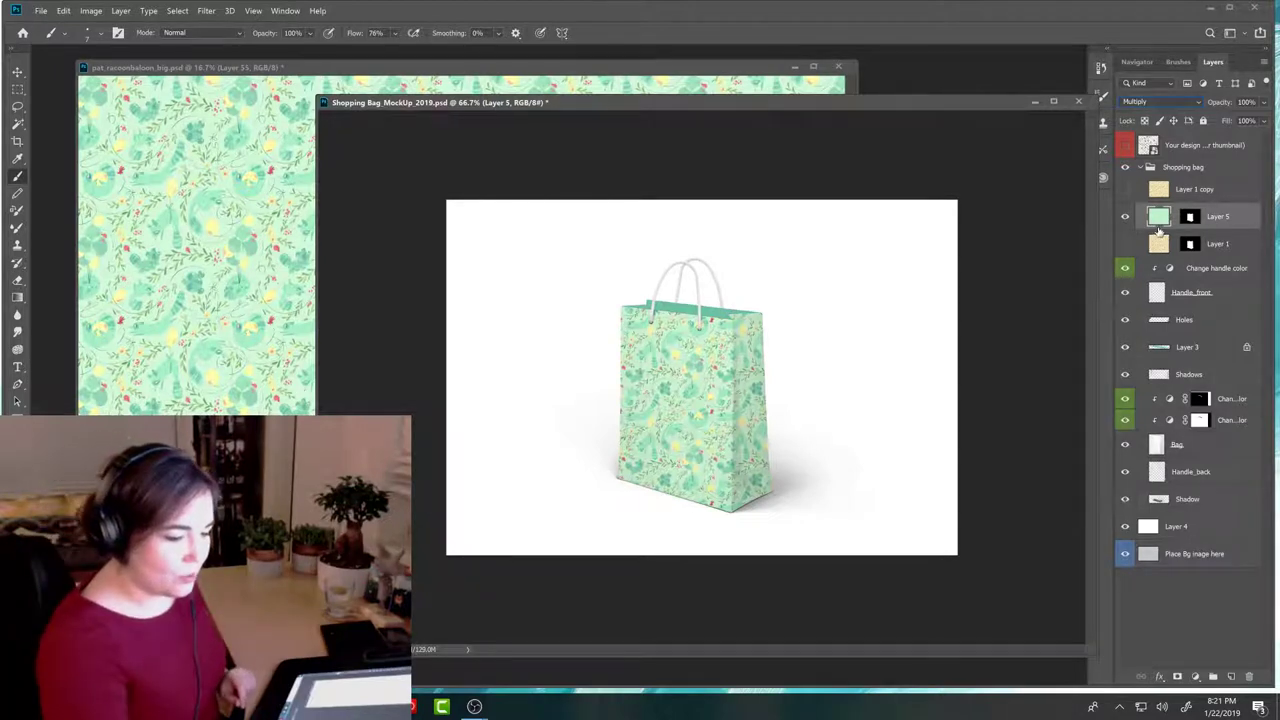
click(1125, 218)
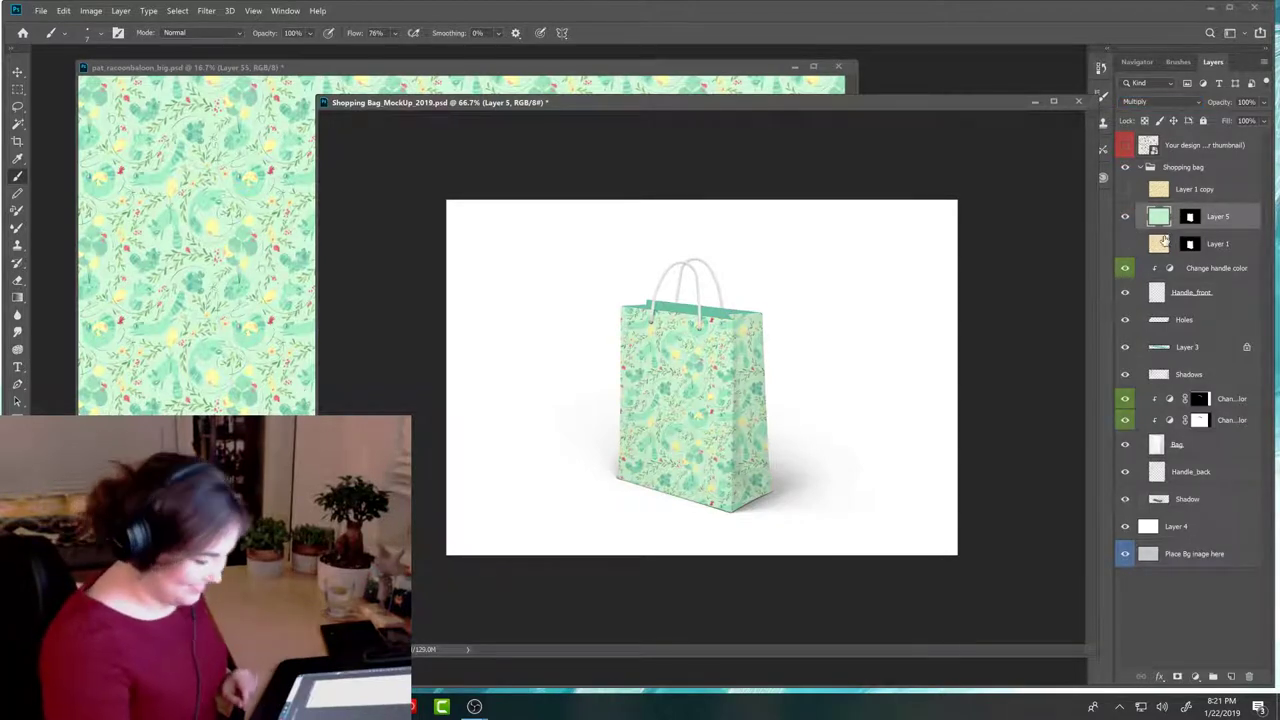
drag(869, 104, 817, 118)
drag(900, 121, 942, 104)
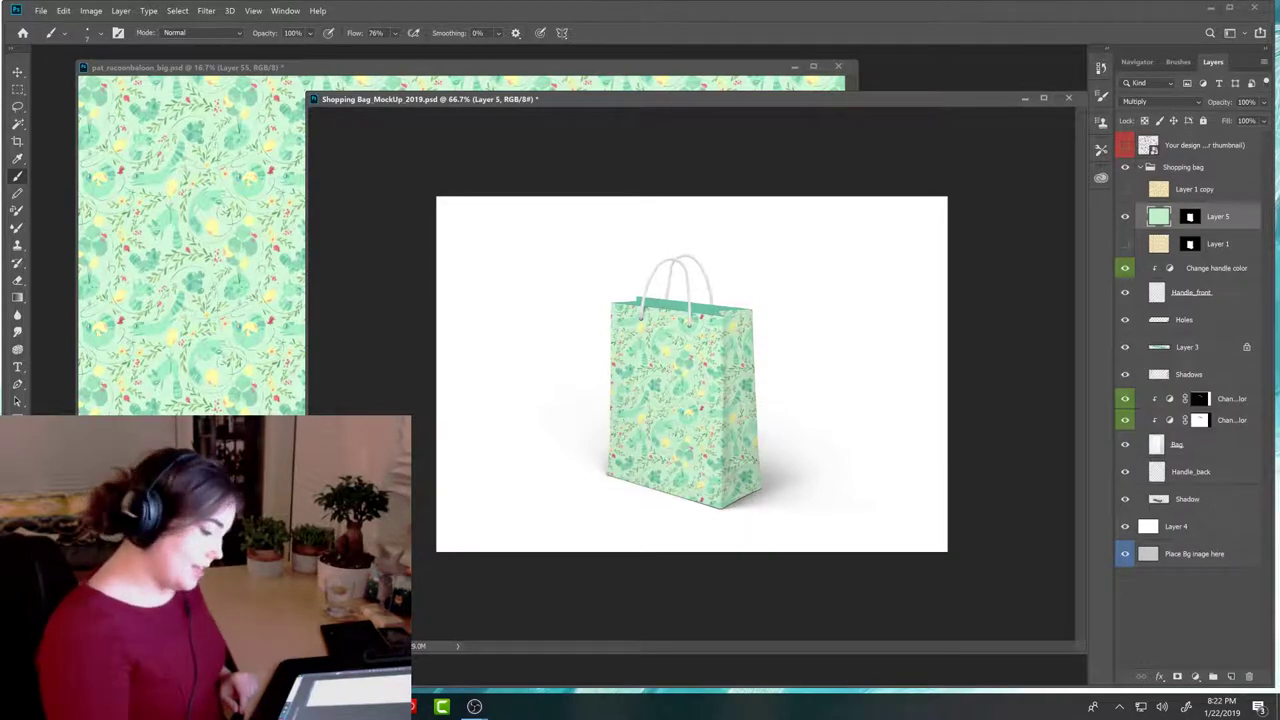
drag(891, 101, 895, 100)
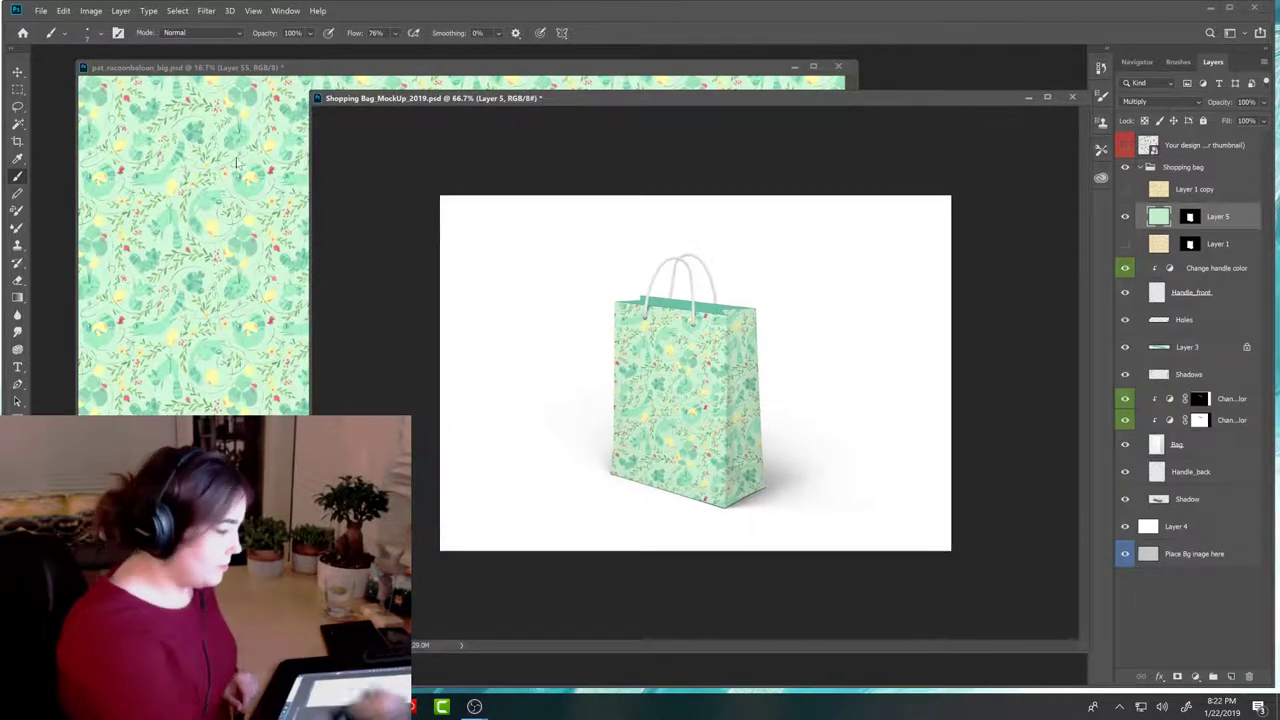
Step: Start saving a copy of the shopping bag mockup with JPEG as the file format
click(41, 10)
click(60, 154)
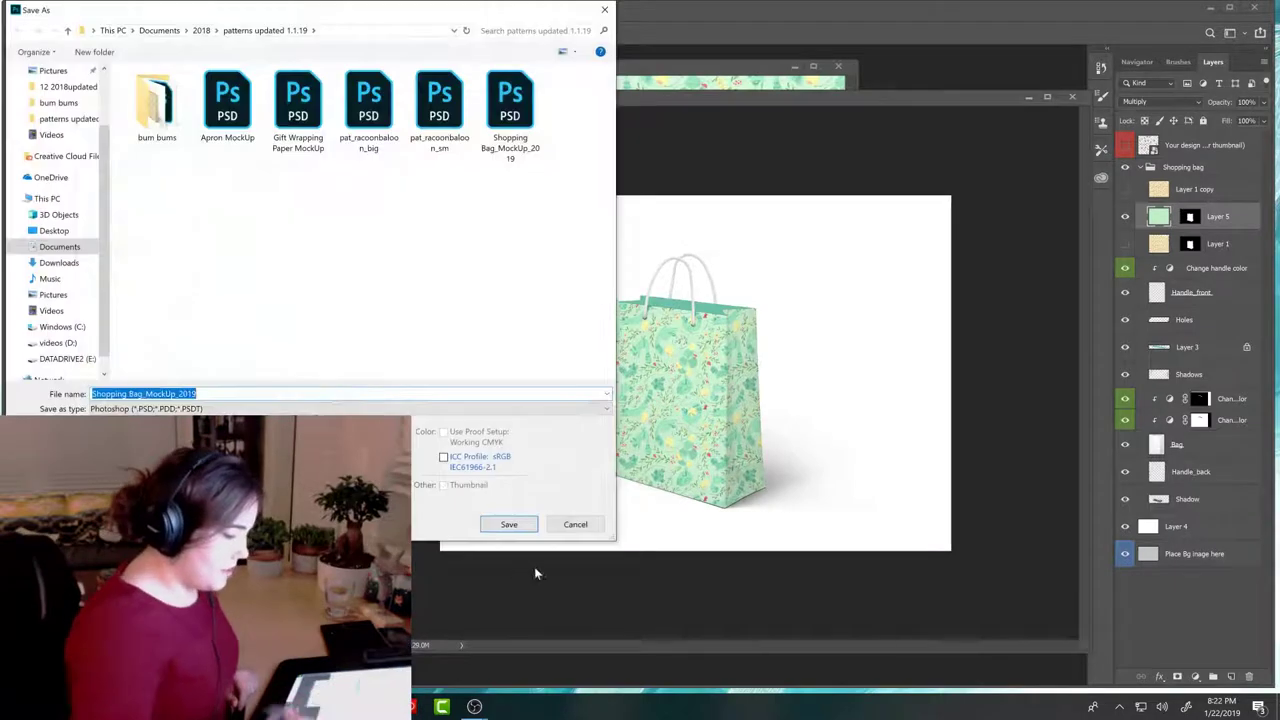
click(322, 409)
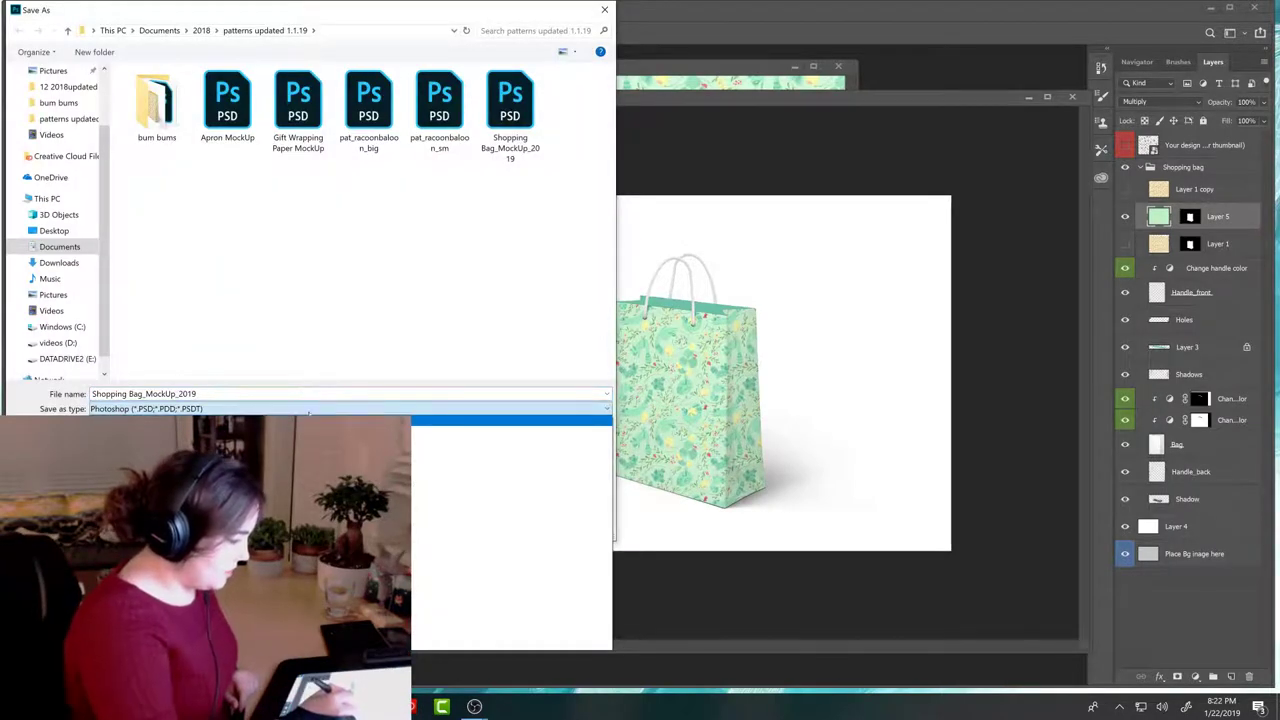
click(333, 328)
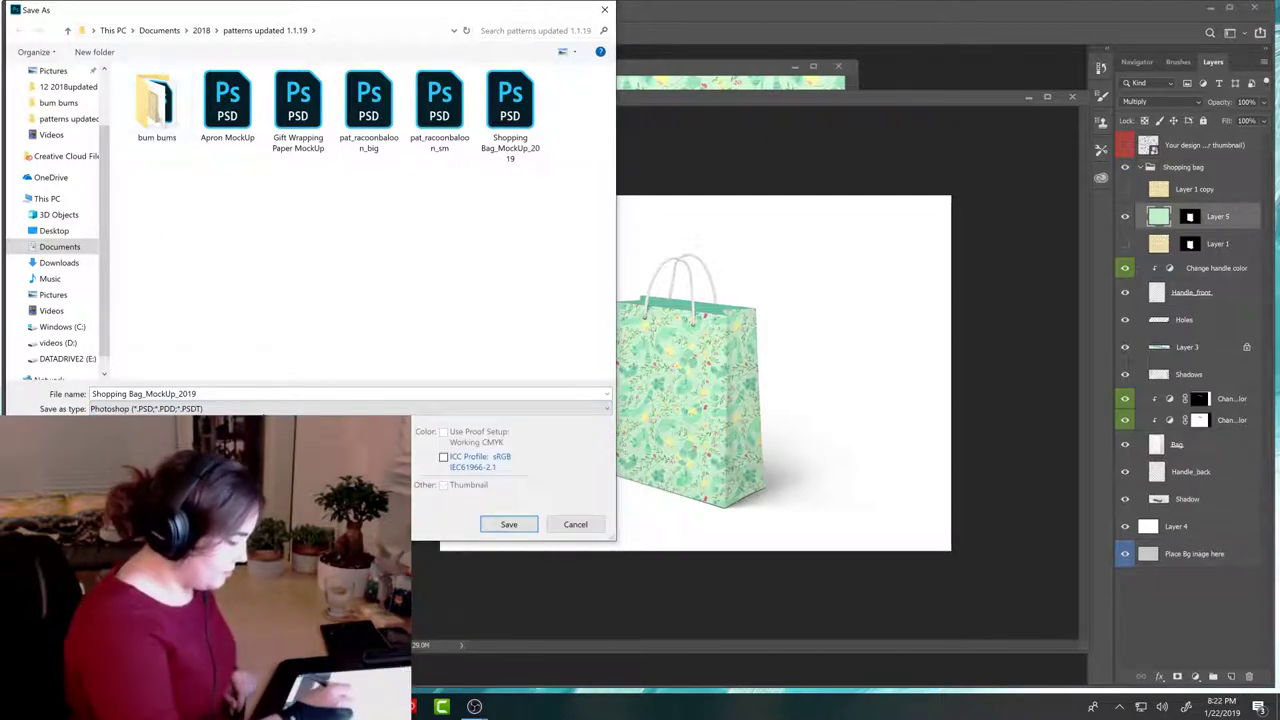
click(322, 409)
click(500, 514)
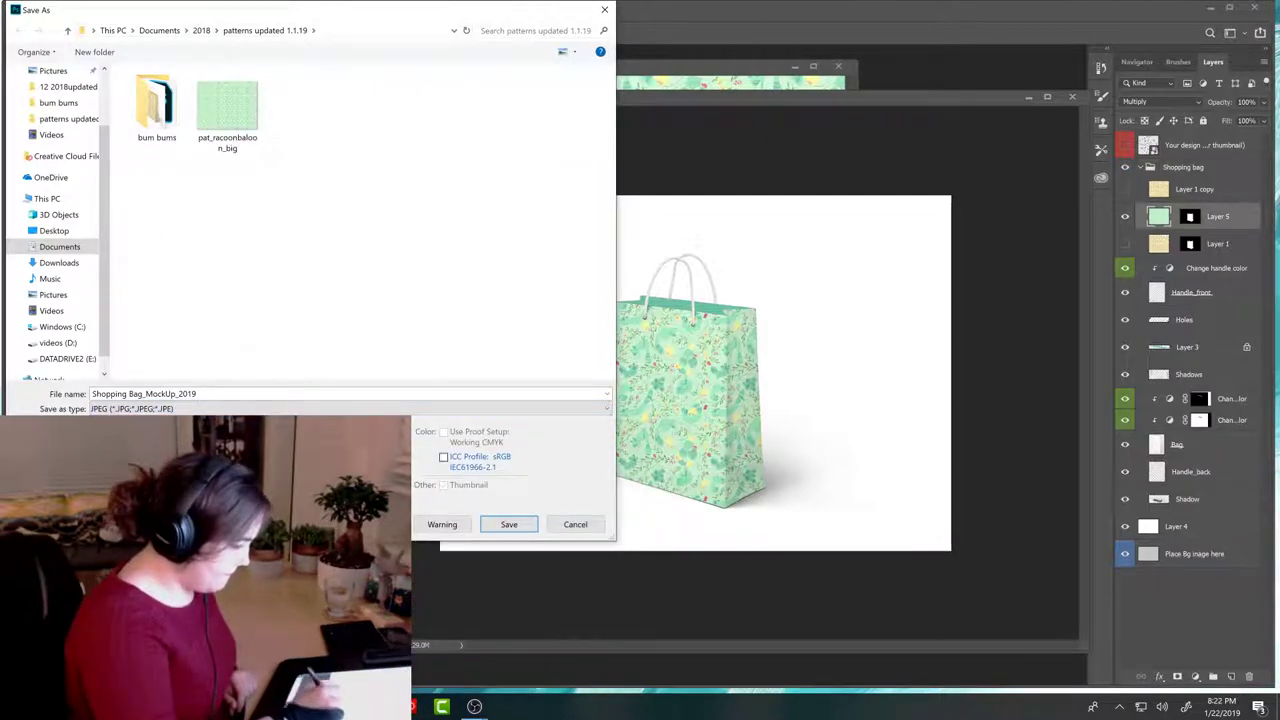
Step: Choose the bum bums folder as the save location and reuse the file name Shopping Bag_MockUp_bunbun2019
click(227, 108)
click(160, 112)
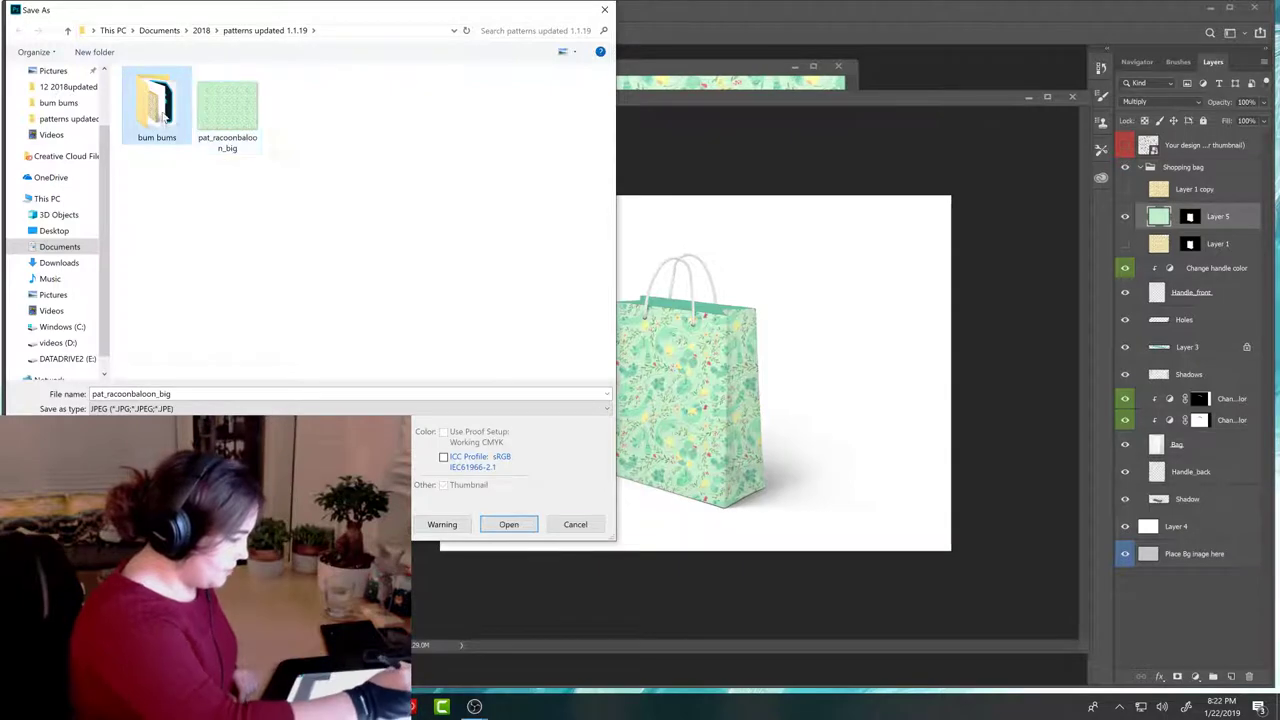
double_click(163, 115)
click(465, 228)
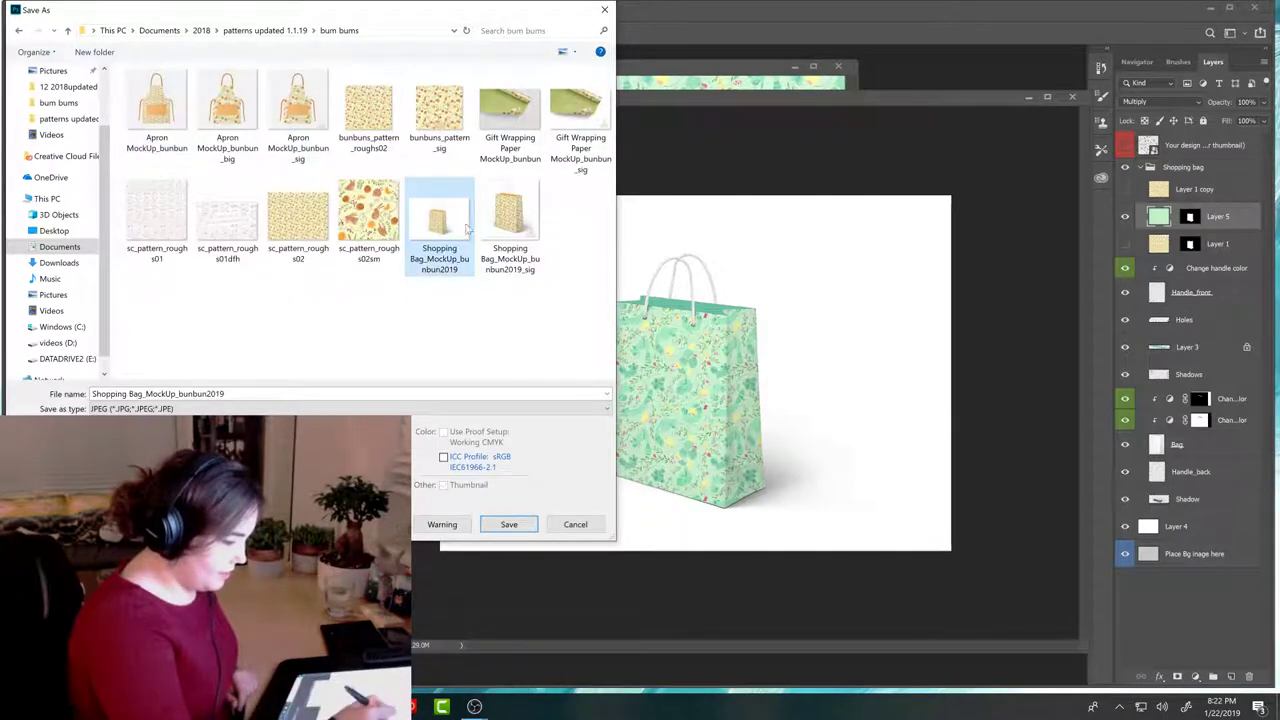
click(322, 409)
click(300, 514)
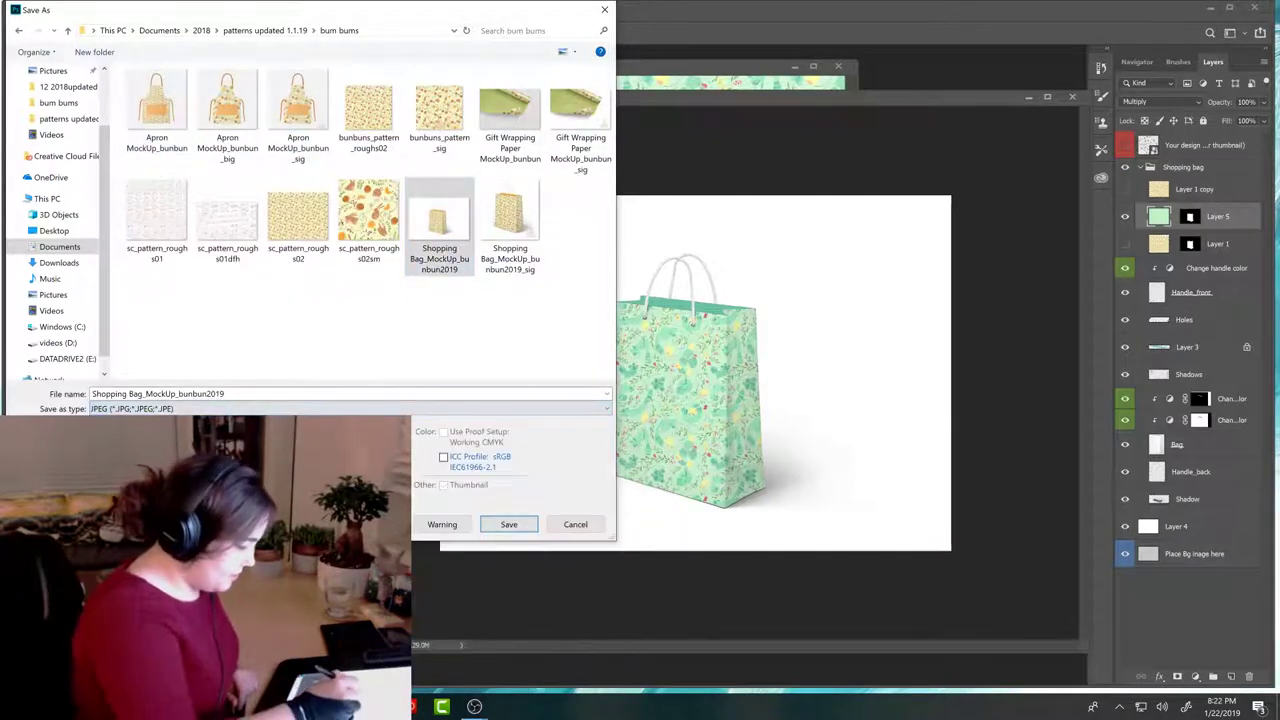
Step: Change the file name to Shopping Bag_MockUp_racbal2019 and save the JPEG at maximum quality 12 with the Baseline Standard format
click(207, 393)
click(207, 393)
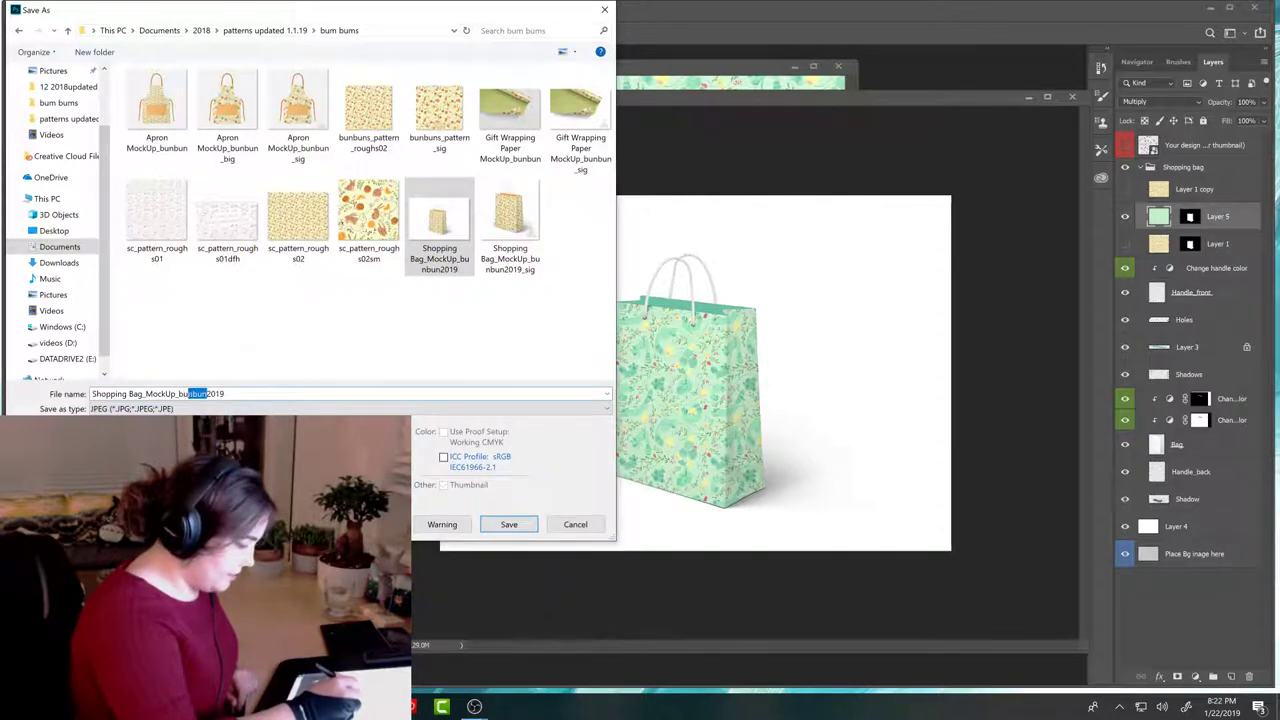
text(rac)
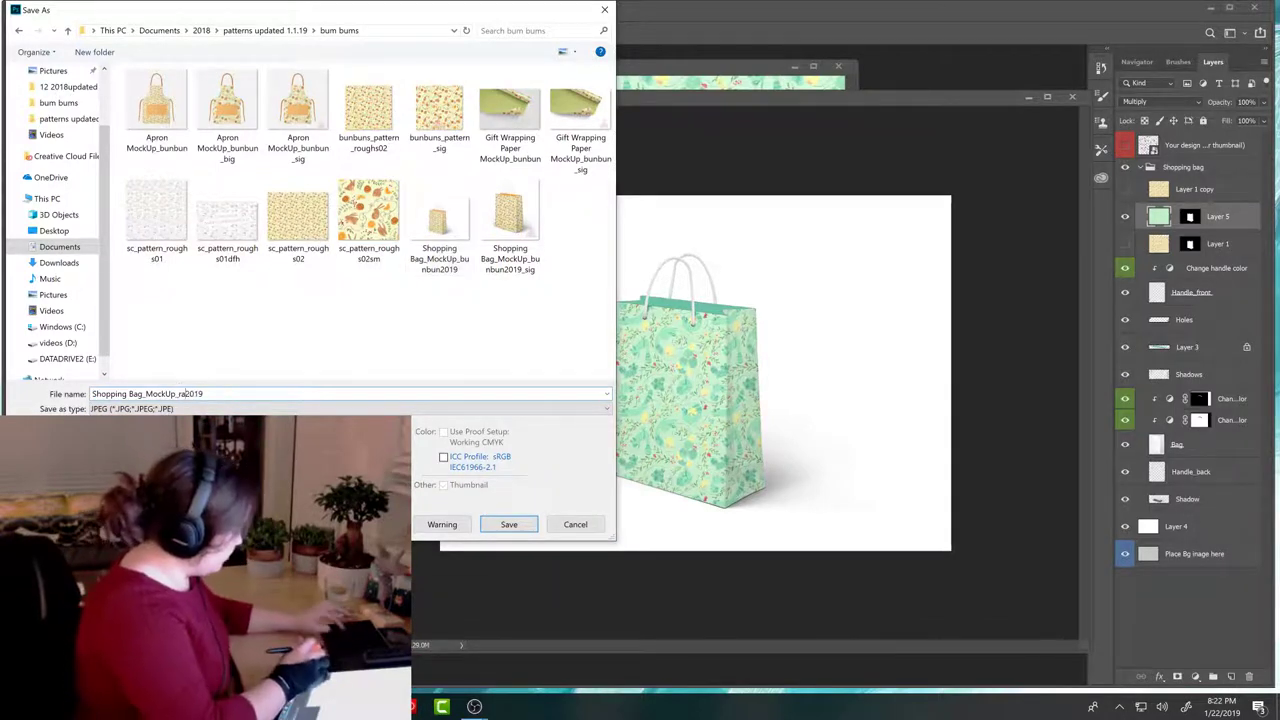
text(bal)
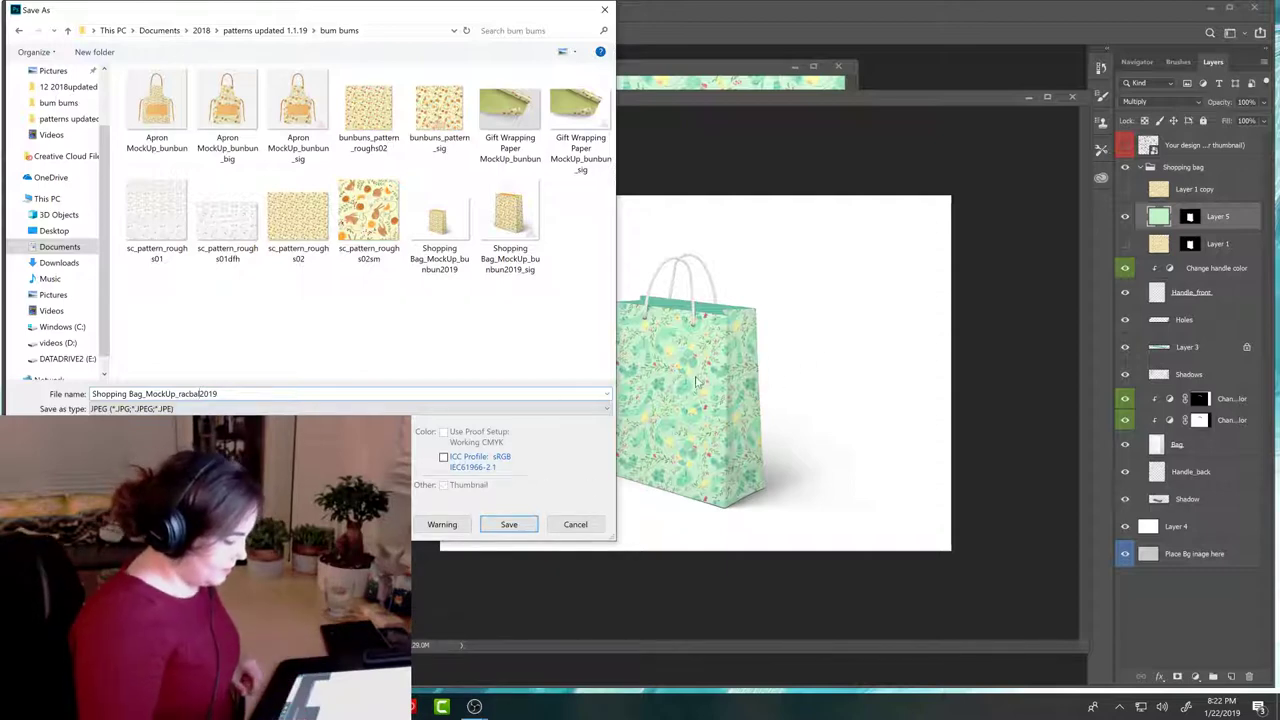
key(Return)
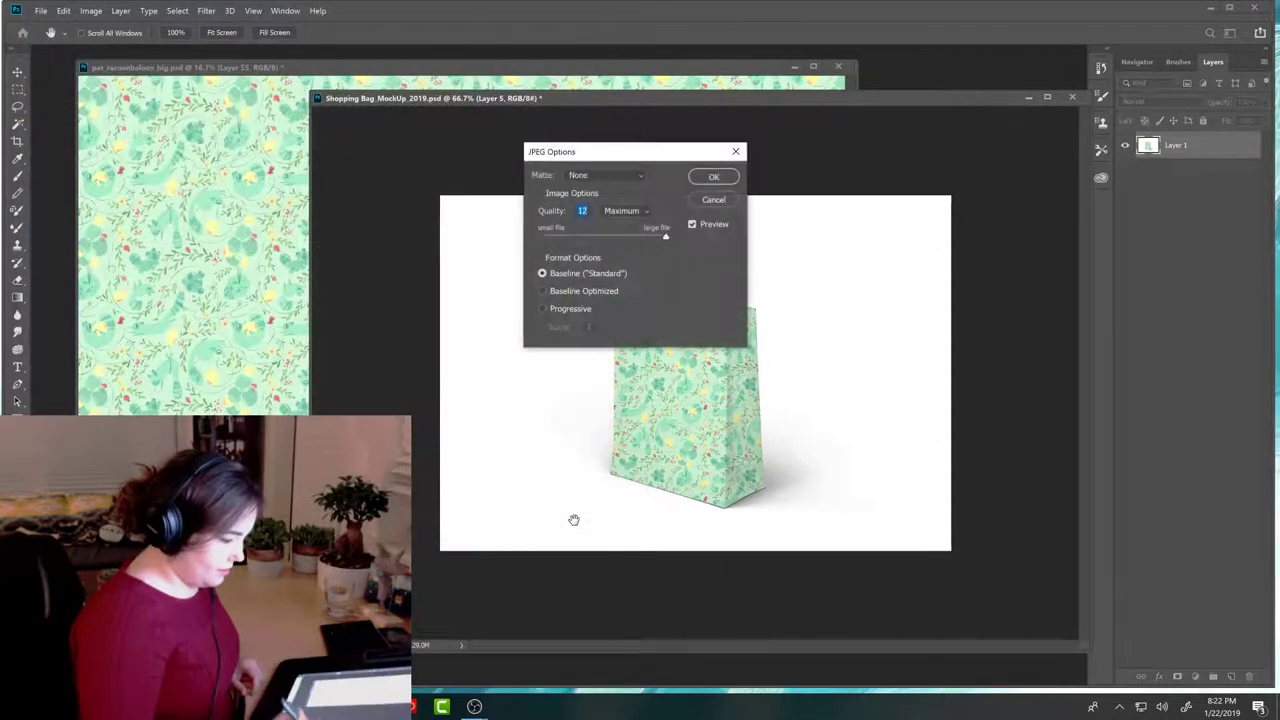
key(Return)
Step: Open the Apron MockUp PSD from the patterns updated 1.1.19 folder and arrange its window beside the shopping bag mockup
drag(934, 100, 926, 208)
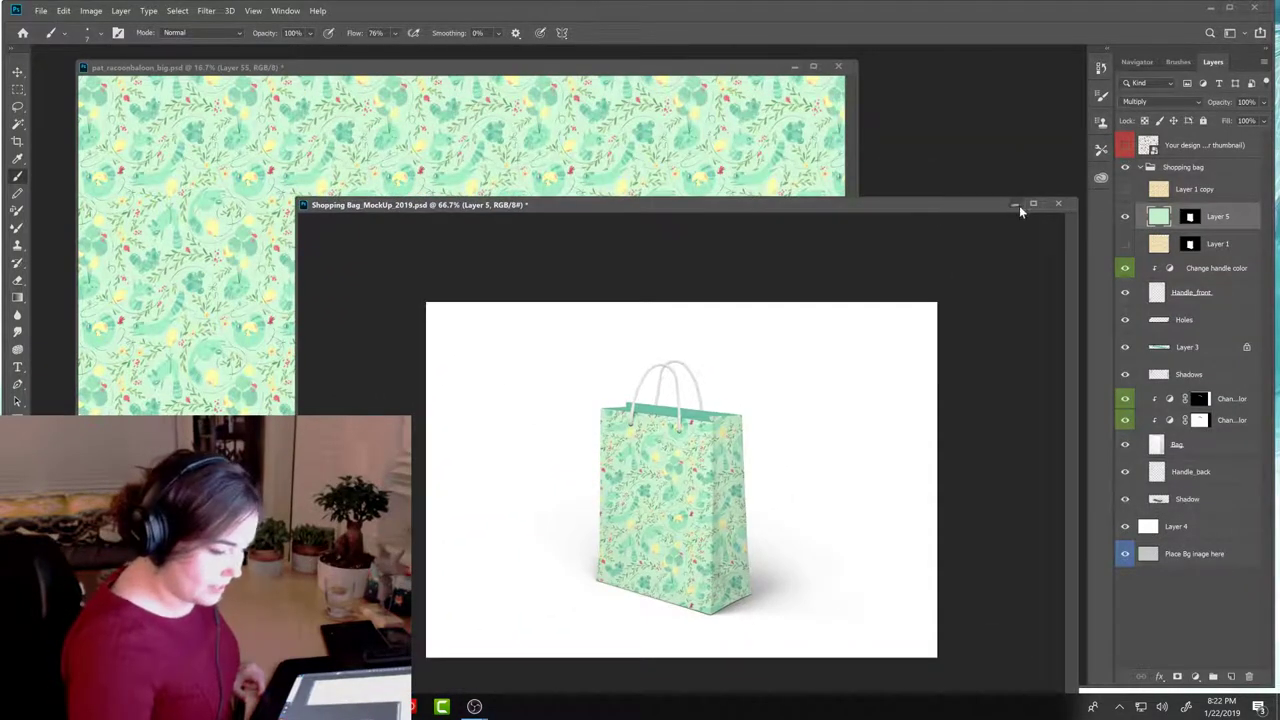
click(41, 10)
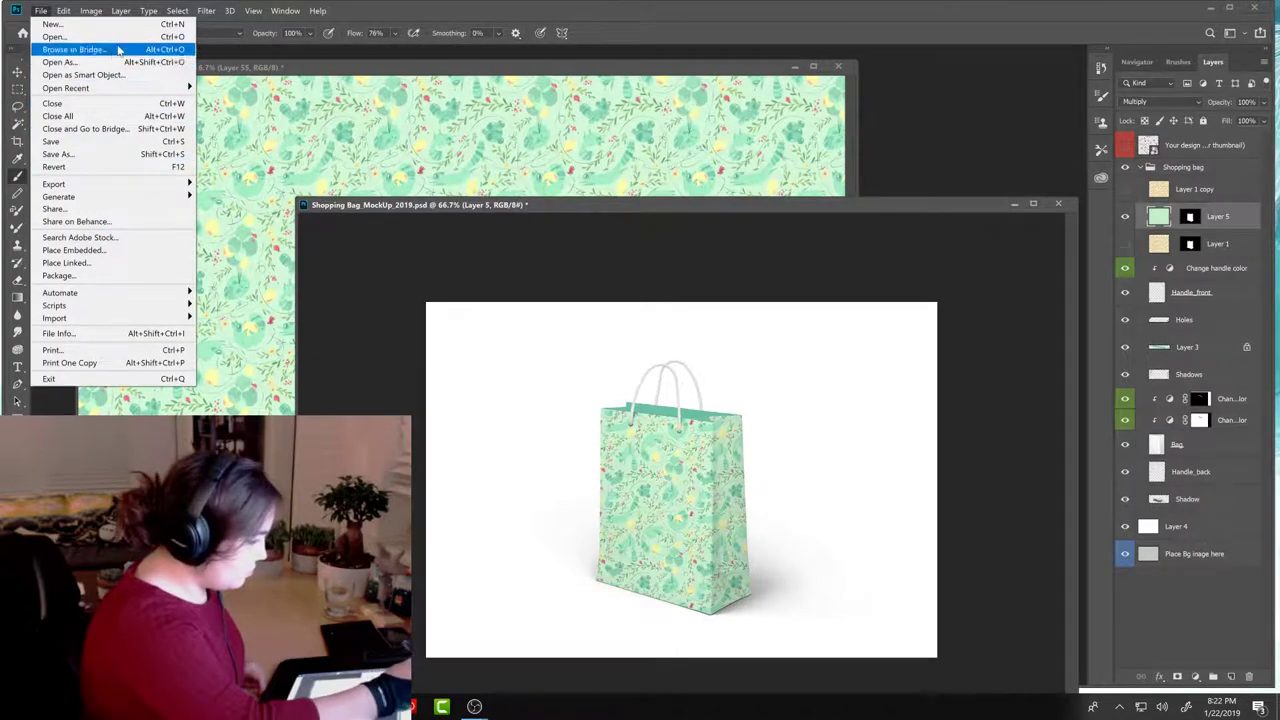
click(54, 36)
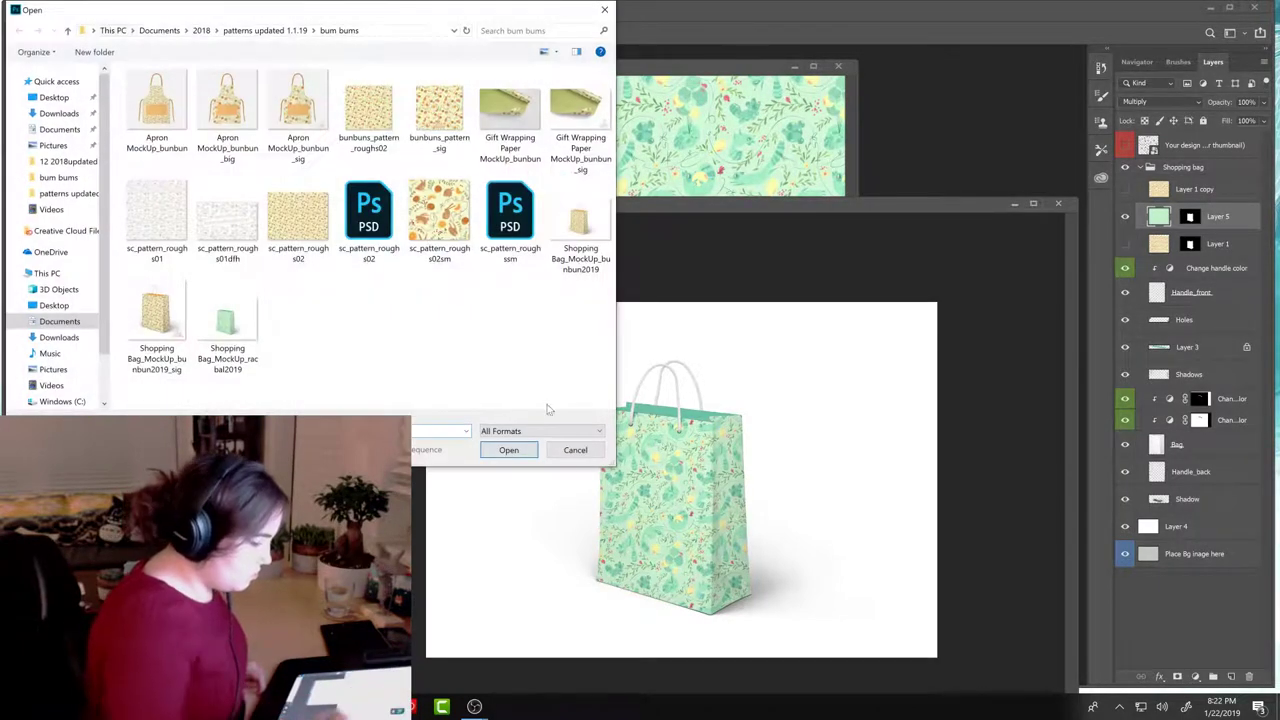
click(272, 30)
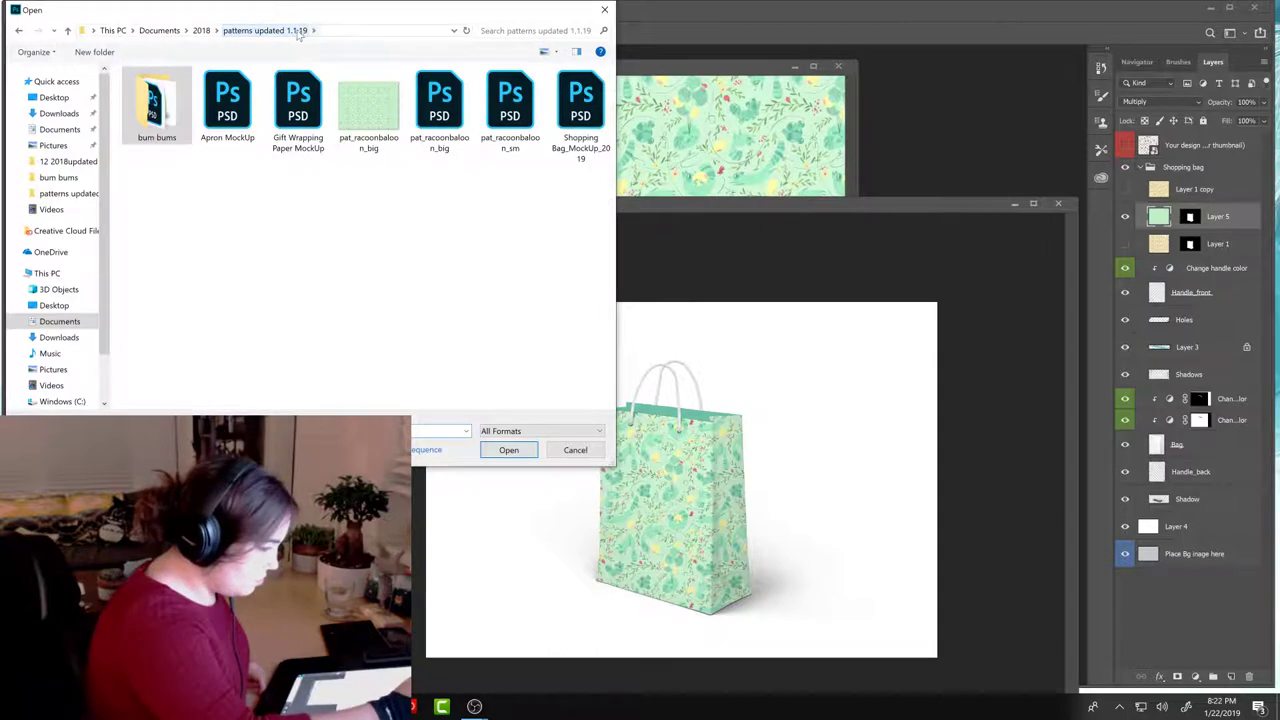
click(273, 110)
double_click(230, 112)
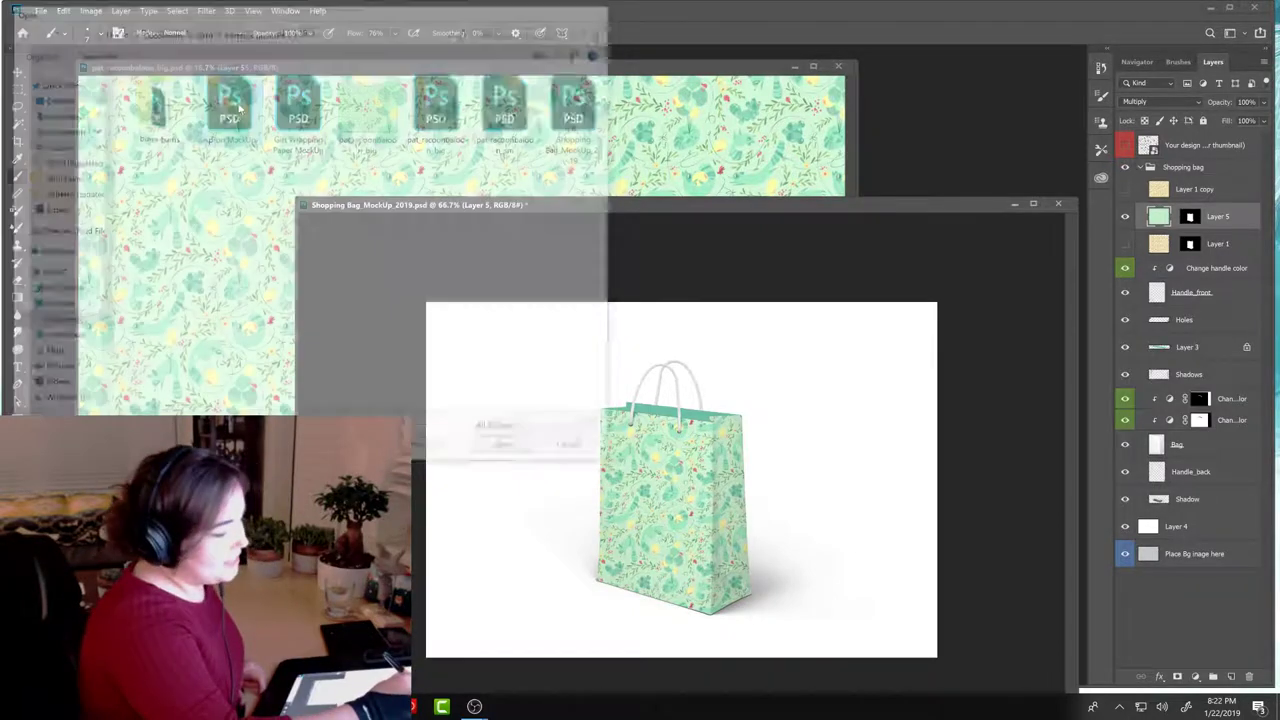
drag(640, 224, 792, 160)
Step: Try copying the shopping bag's masked Layer 5 into the apron mockup, and delete the copied layer
key(ctrl+shift+alt+v)
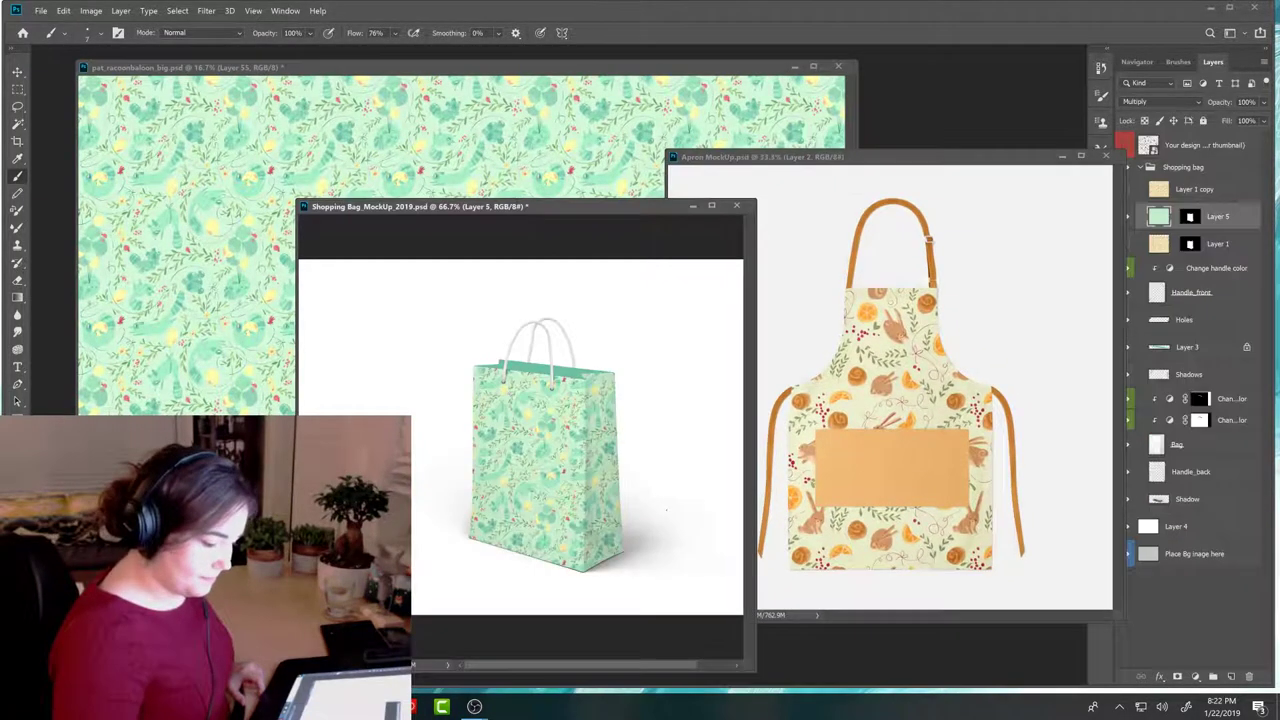
key(shift+alt+m)
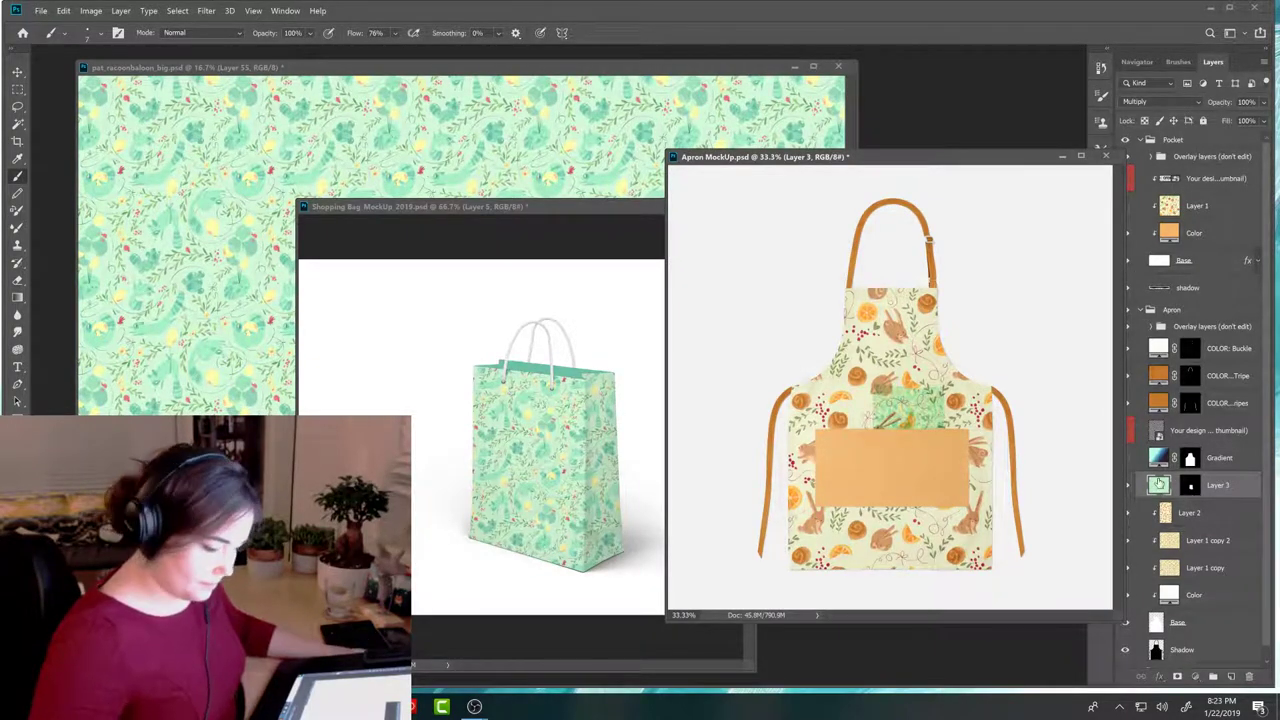
key(Delete)
Step: Copy Layer 55 from pat_racoonbaloon_big into the apron mockup above Layer 2, reposition it, and clip it to the apron shape
key(ctrl+Tab)
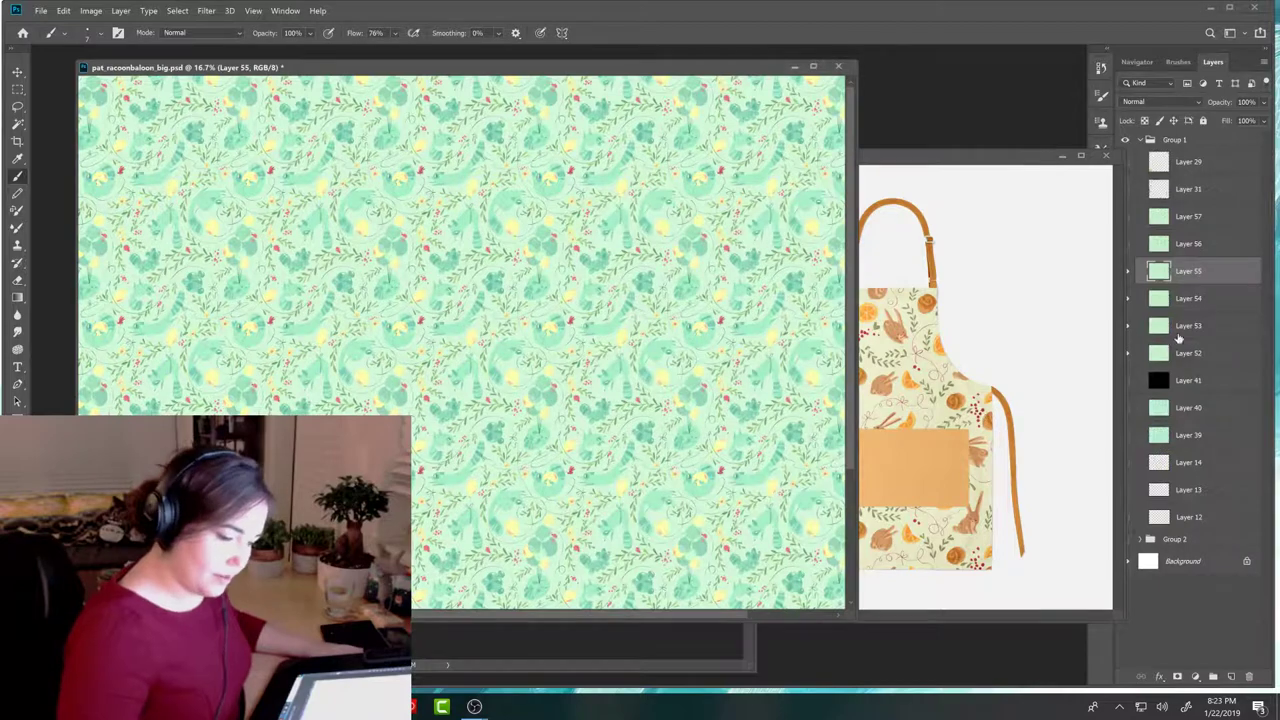
drag(1128, 289, 905, 265)
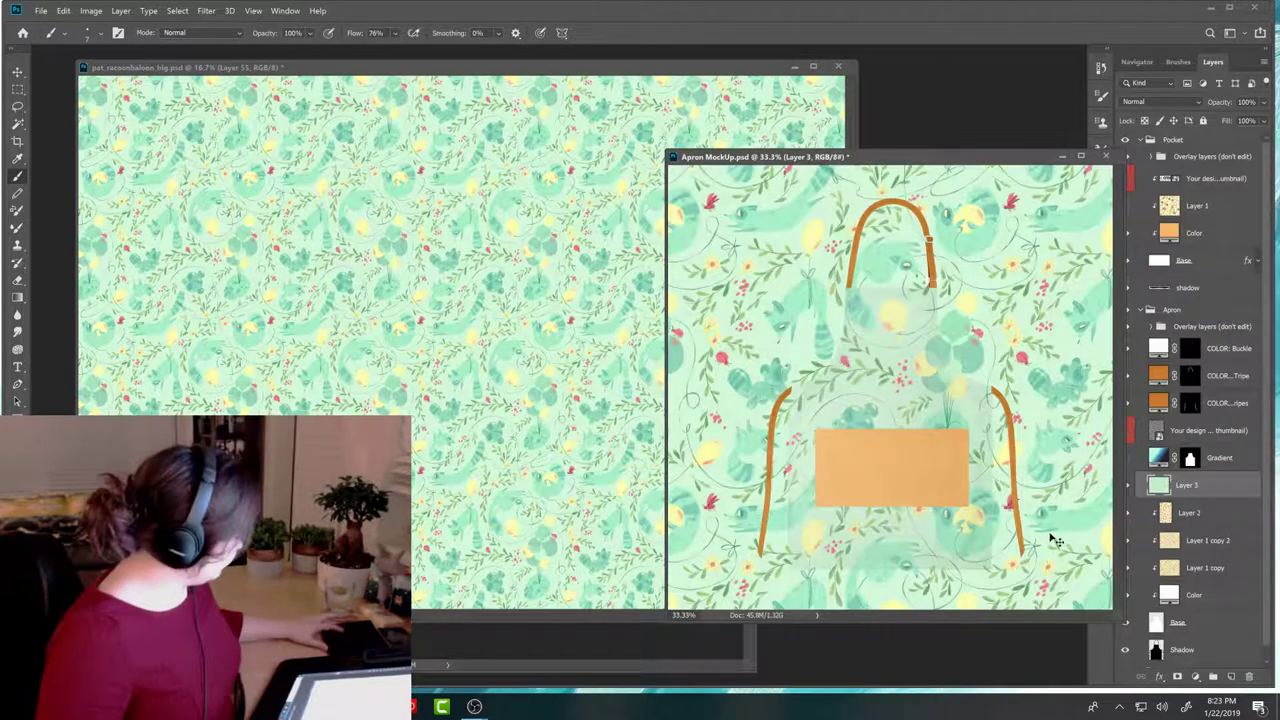
key(v)
mouse_move(1040, 517)
mouse_down()
mouse_move(890, 520)
mouse_move(946, 535)
mouse_move(1037, 509)
mouse_up()
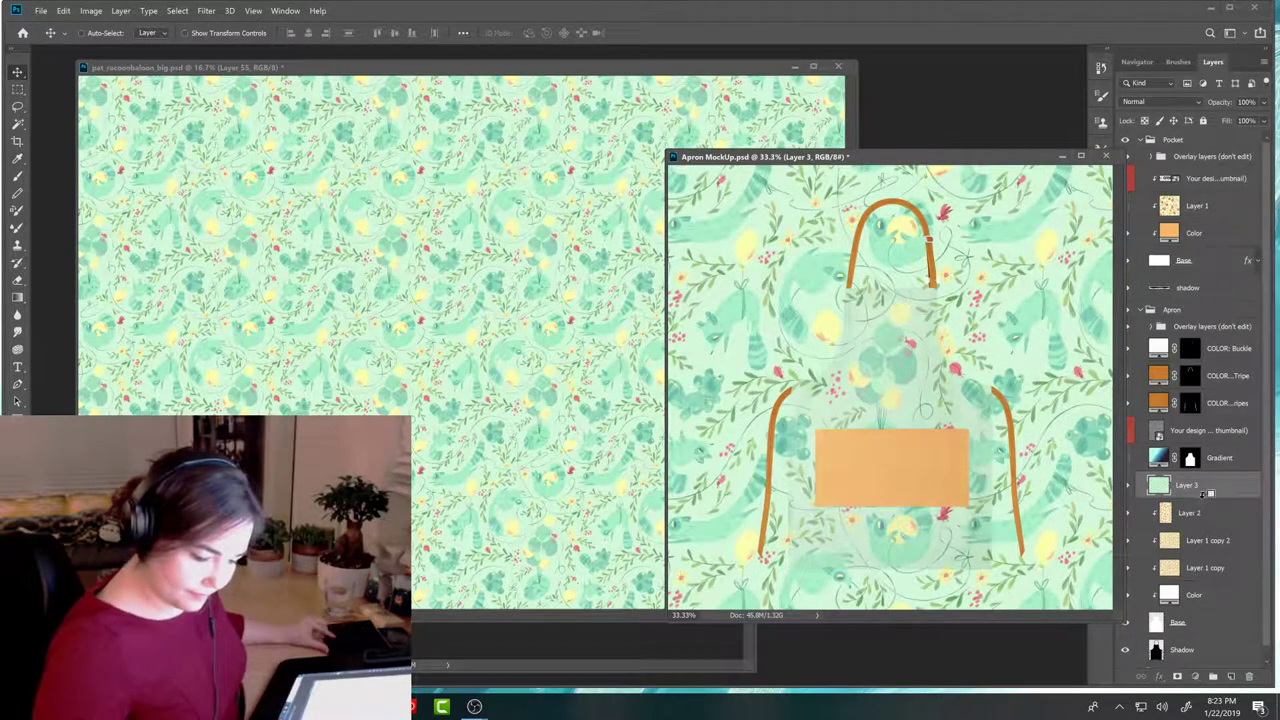
alt+click(1205, 495)
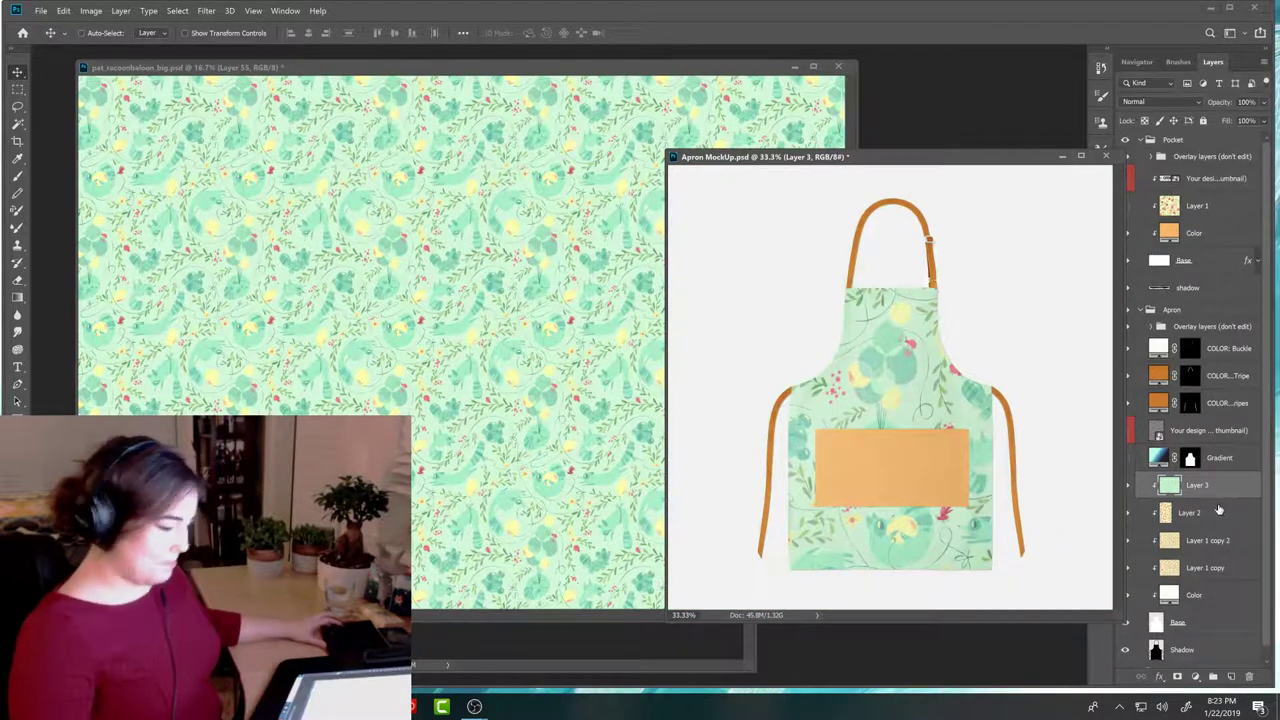
Step: Scale down the clipped raccoon pattern on Layer 3 with Free Transform so that it still covers the whole apron
key(ctrl+t)
key(ctrl+minus)
key(ctrl+minus)
key(ctrl+minus)
key(ctrl+minus)
key(ctrl+minus)
key(ctrl+minus)
drag(1037, 517, 909, 404)
key(Return)
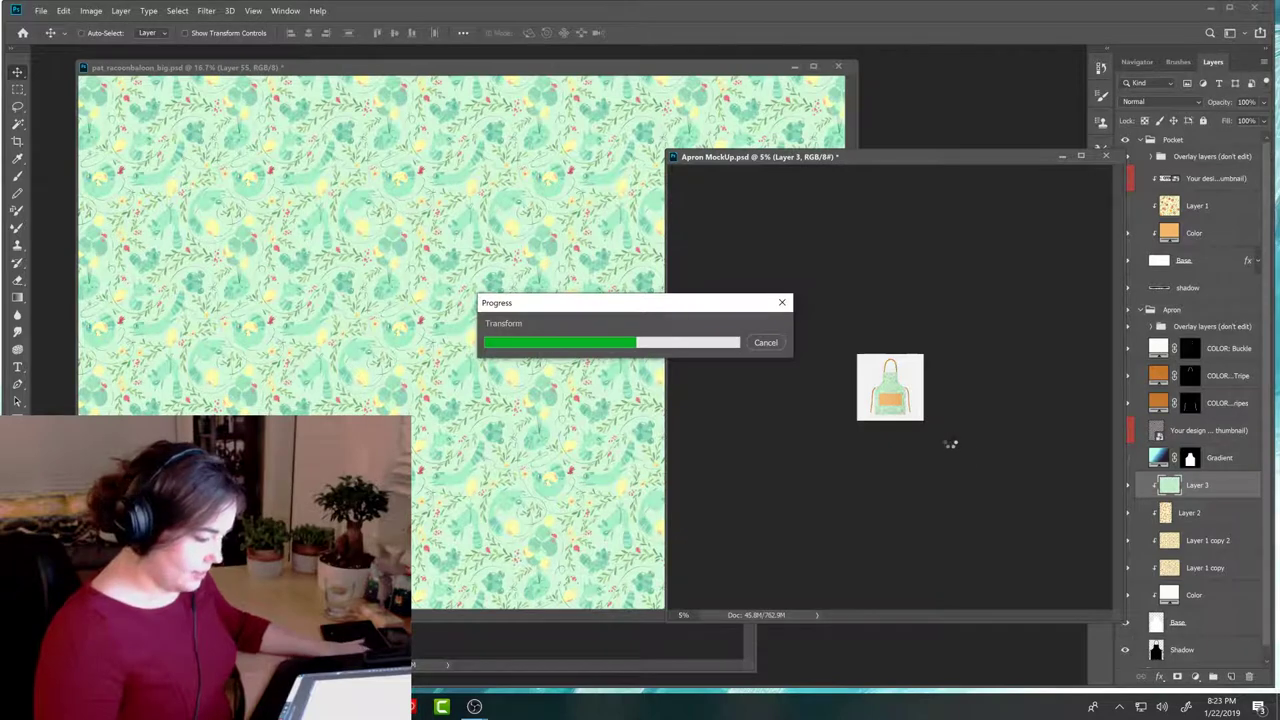
key(ctrl+plus)
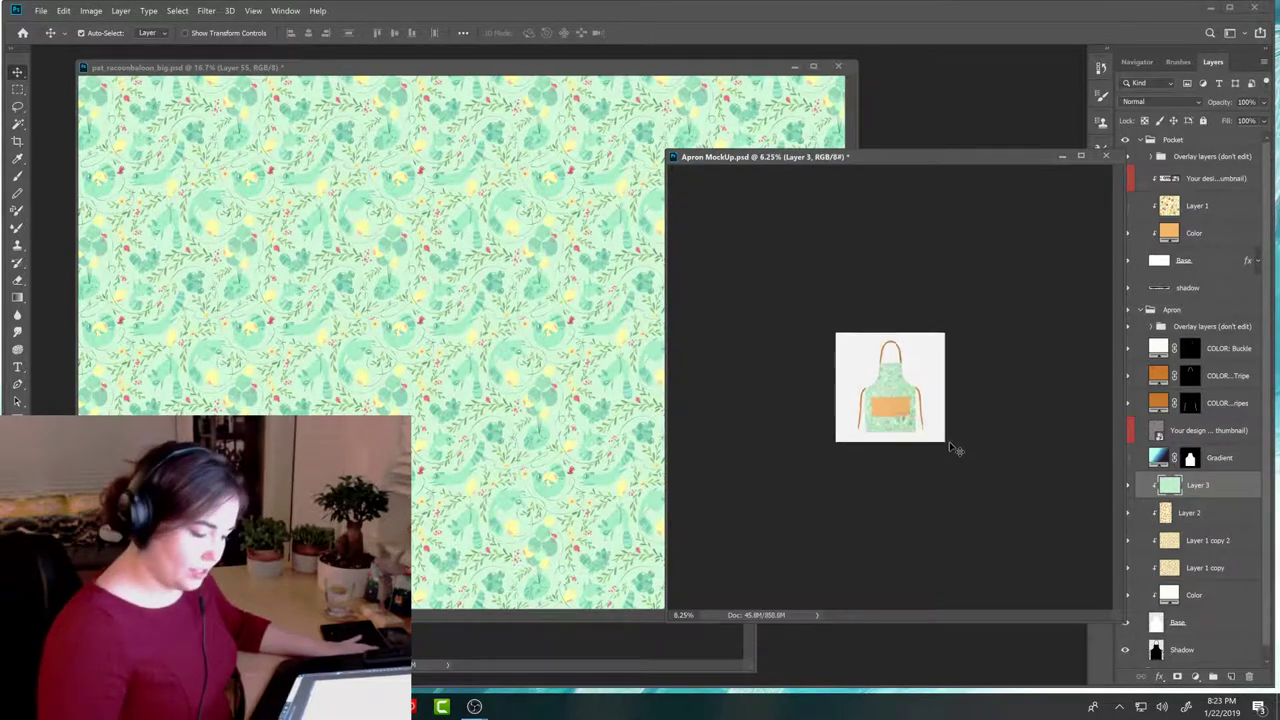
key(ctrl+plus)
key(ctrl+plus)
key(ctrl+plus)
key(ctrl+plus)
key(ctrl+plus)
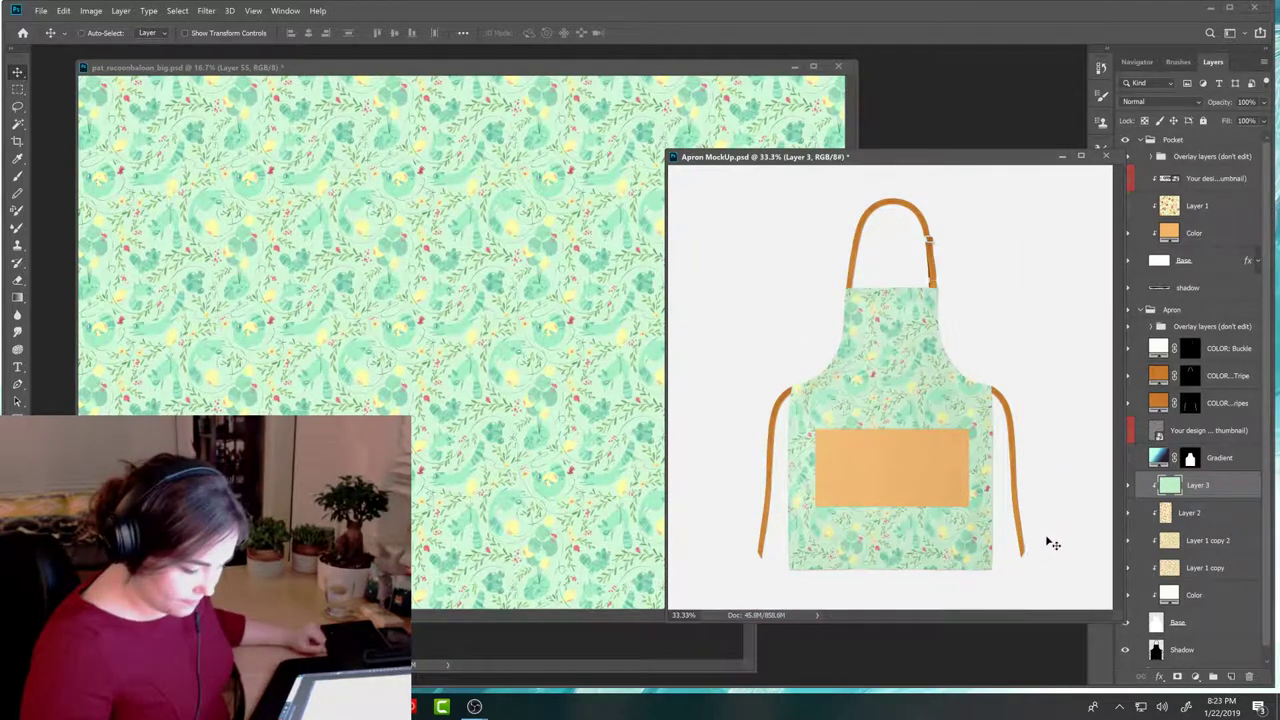
Step: Adjust the pattern's placement on the apron and narrow the mockup window to uncover the layer visibility controls
mouse_move(970, 531)
mouse_down()
mouse_move(972, 520)
mouse_move(958, 532)
mouse_move(968, 543)
mouse_move(956, 518)
mouse_move(970, 537)
mouse_up()
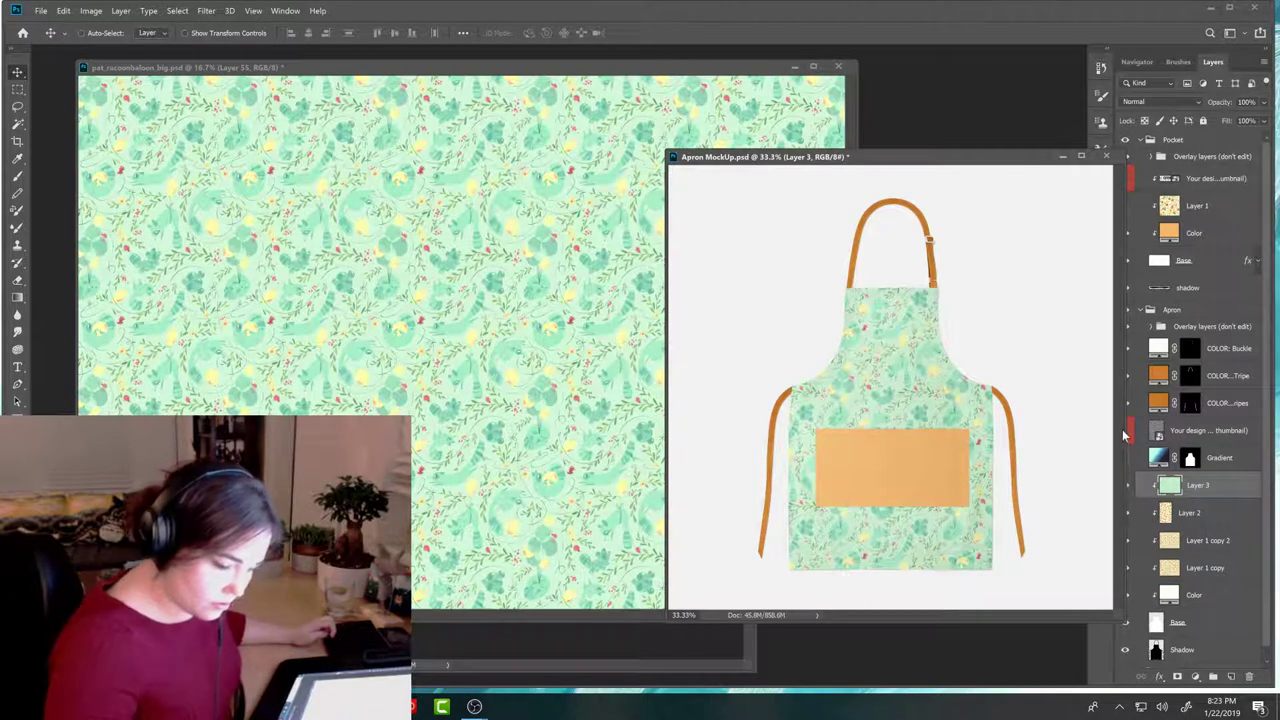
drag(1122, 430, 1068, 455)
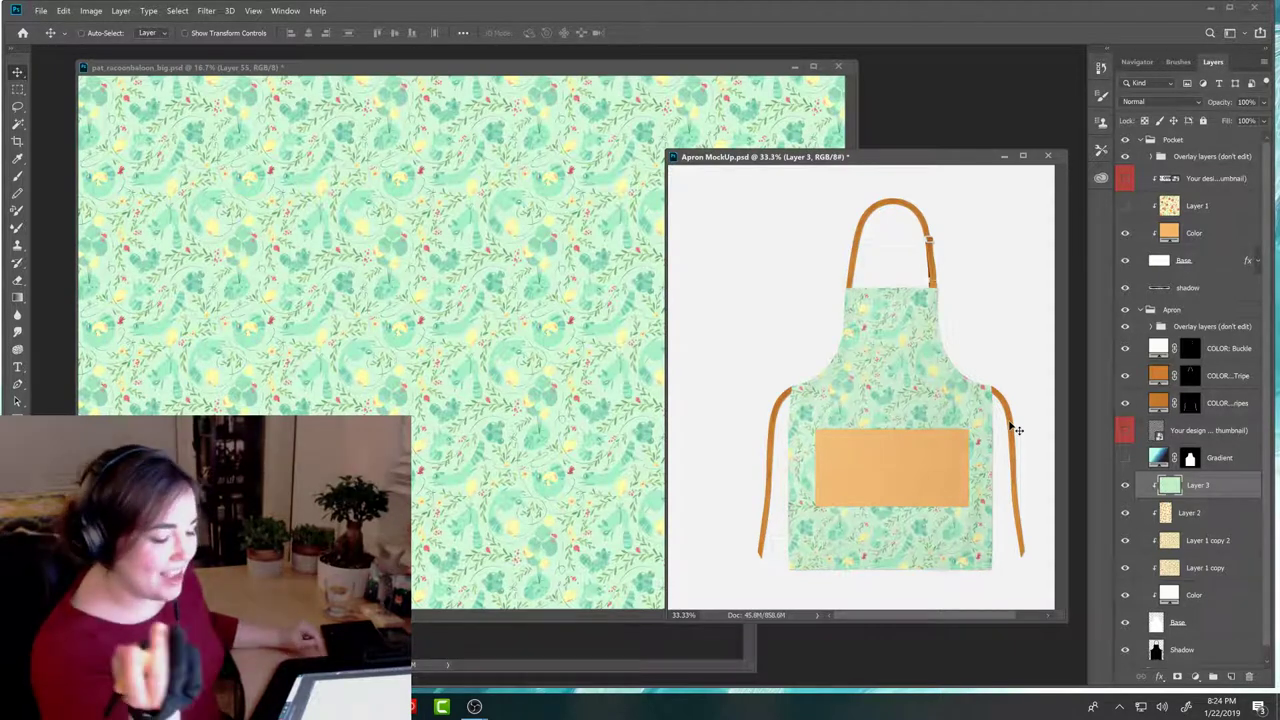
drag(950, 412, 949, 420)
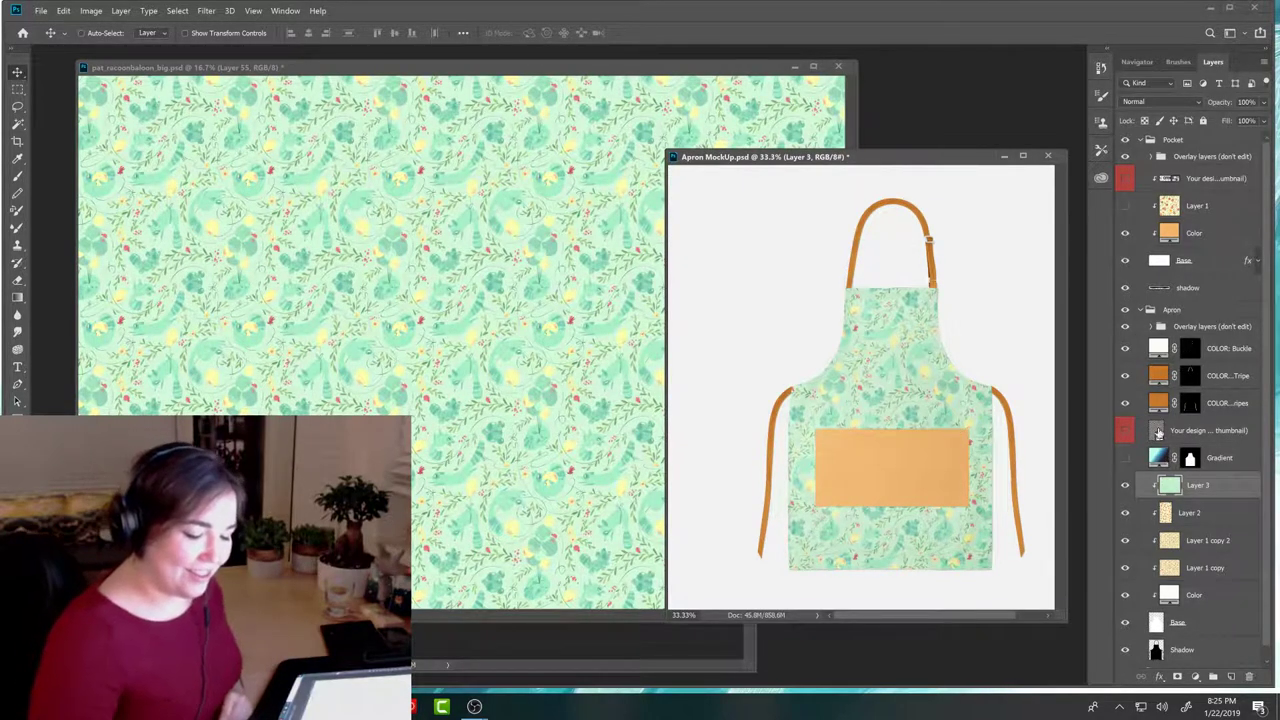
Step: Toggle the visibility of the neck stripe color layer to check which part of the apron it affects
click(1125, 375)
click(1125, 375)
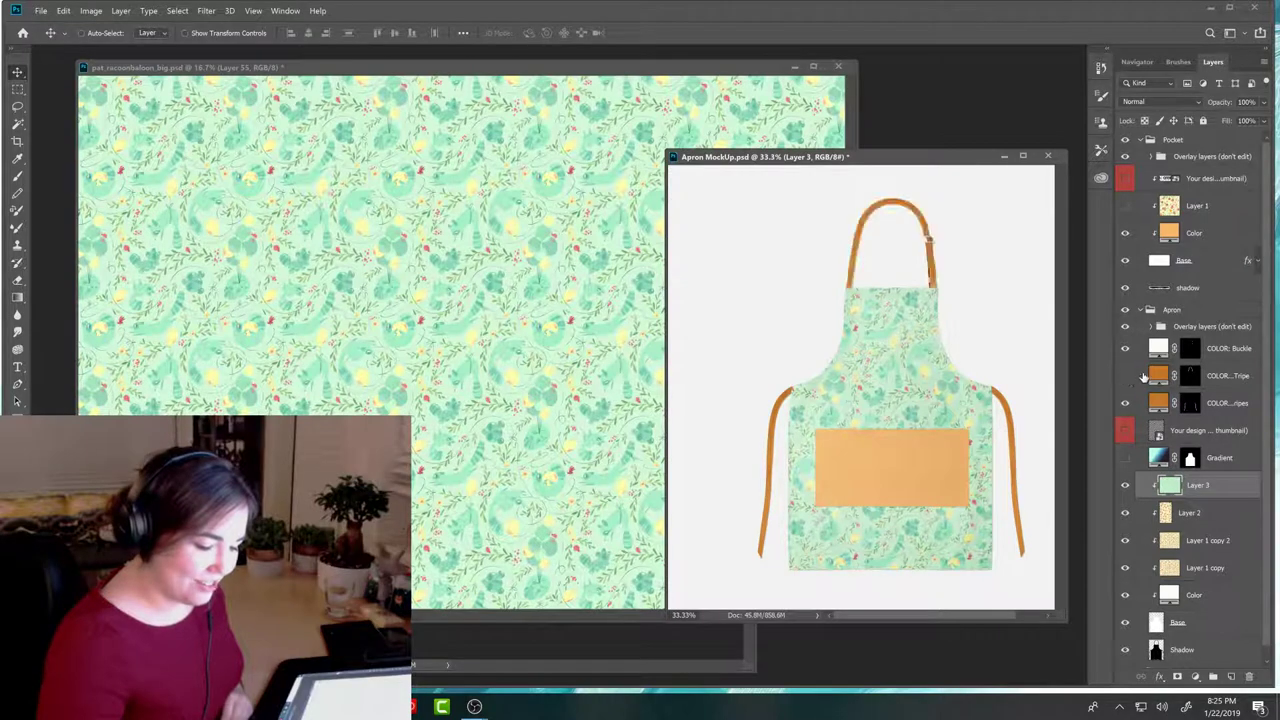
click(1125, 375)
click(1125, 375)
Step: Recolor the neck stripe with its solid color layer, sampling greens from the apron pattern and settling on #b4ce8b
click(1162, 373)
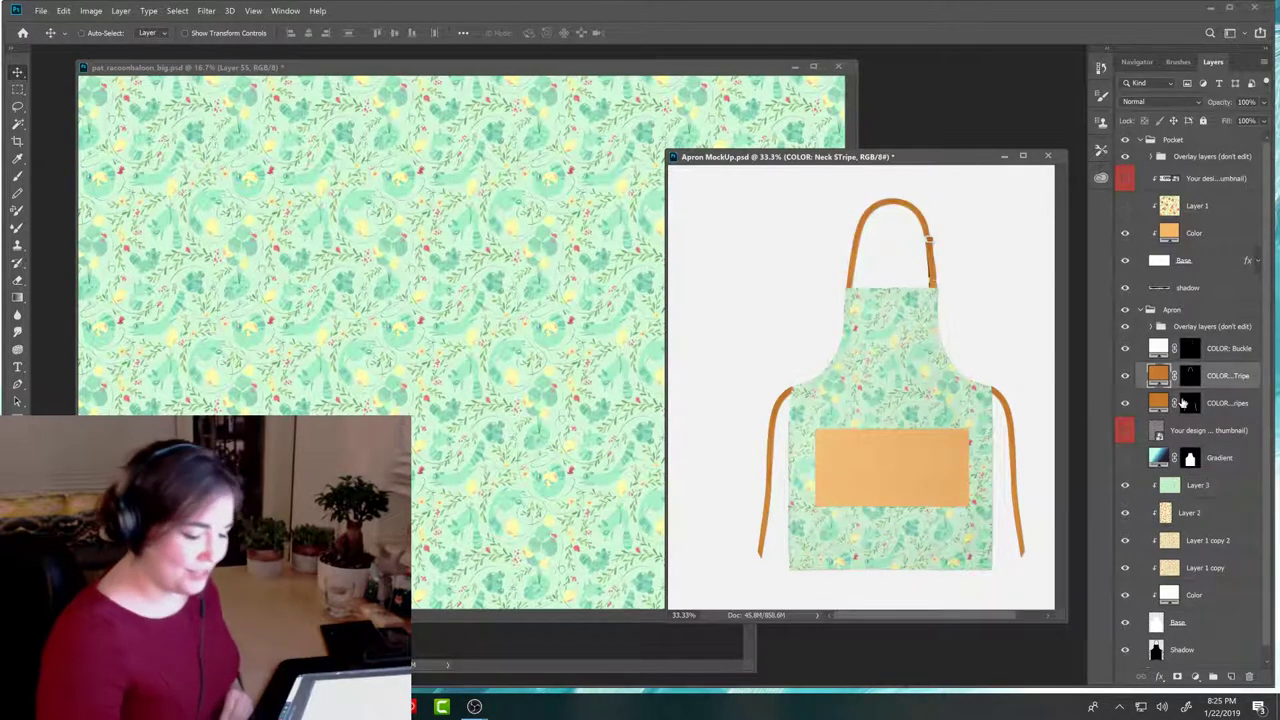
double_click(1162, 373)
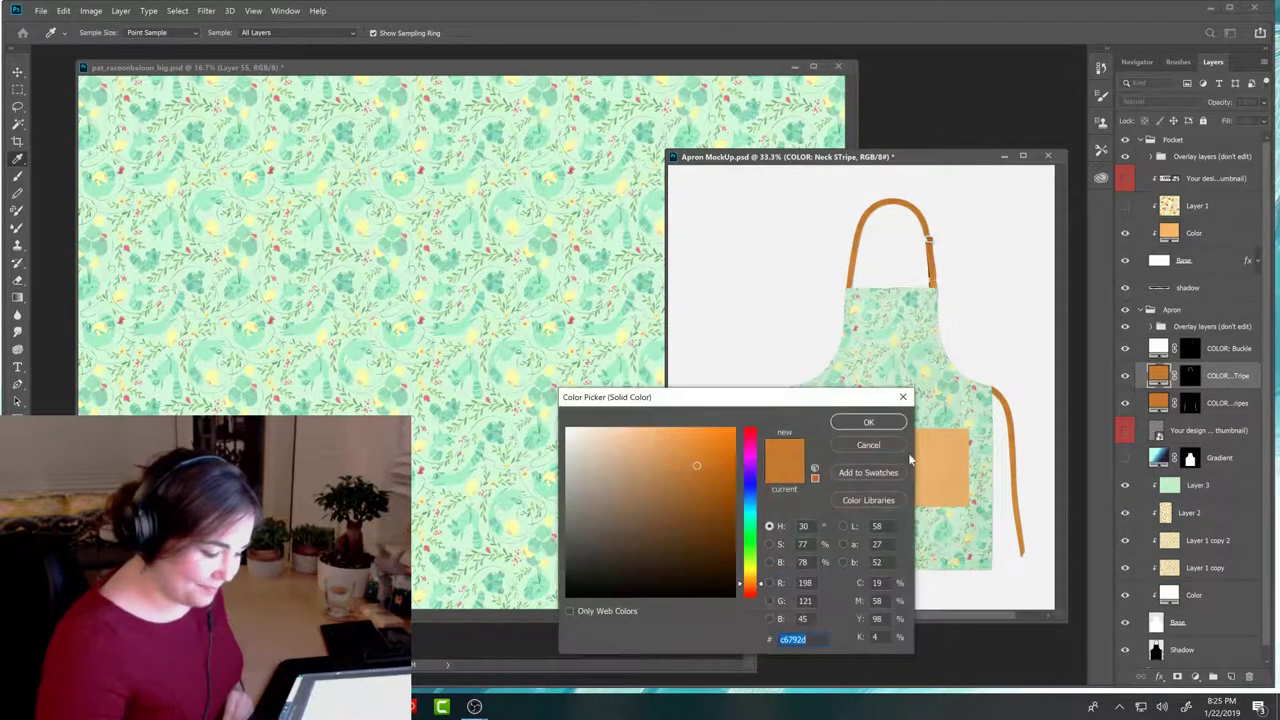
click(970, 425)
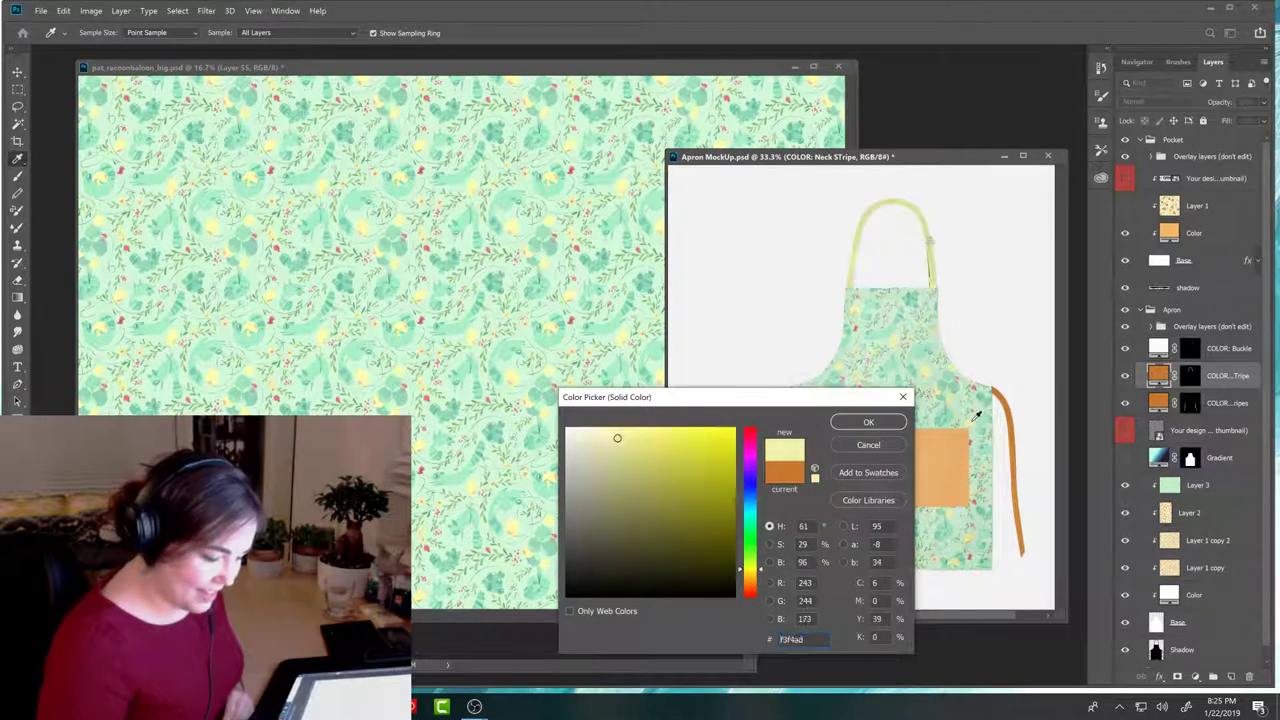
click(953, 408)
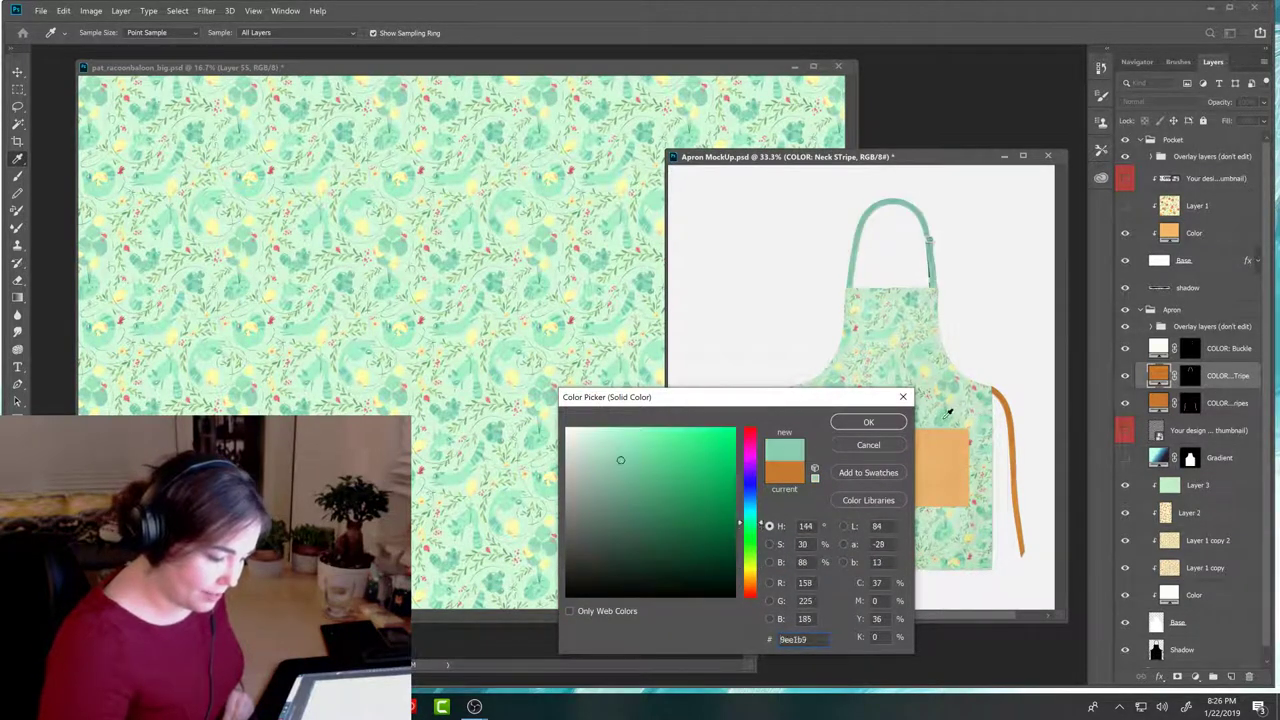
click(910, 355)
click(907, 355)
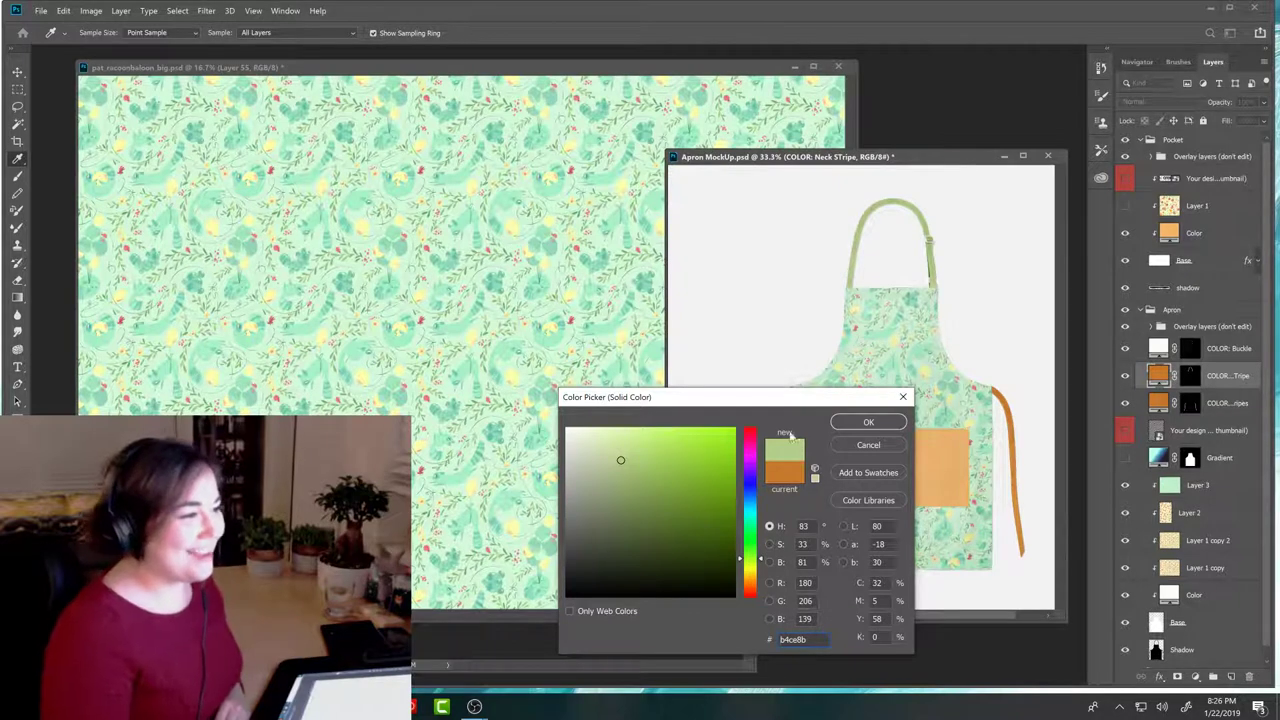
drag(805, 397, 635, 366)
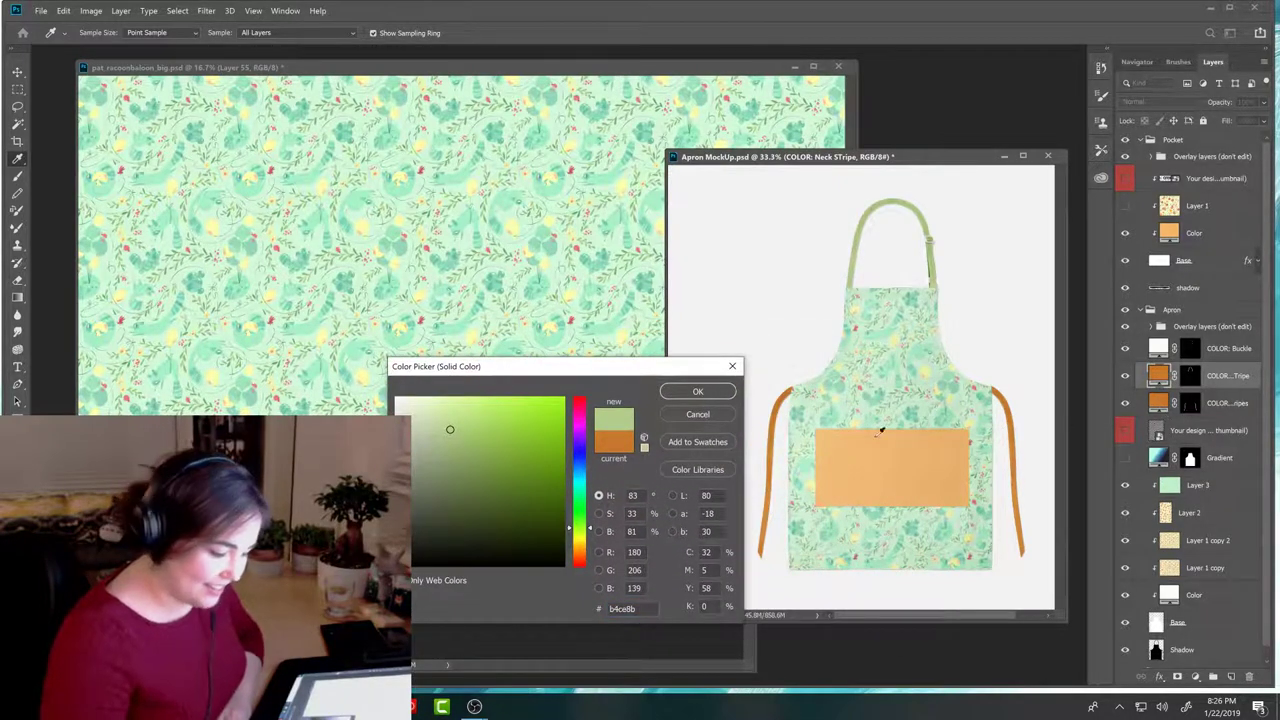
click(716, 392)
Step: Recolor the side ties' stripes layer by sampling the green neck strap and shifting it to a slightly more saturated light green
click(1160, 402)
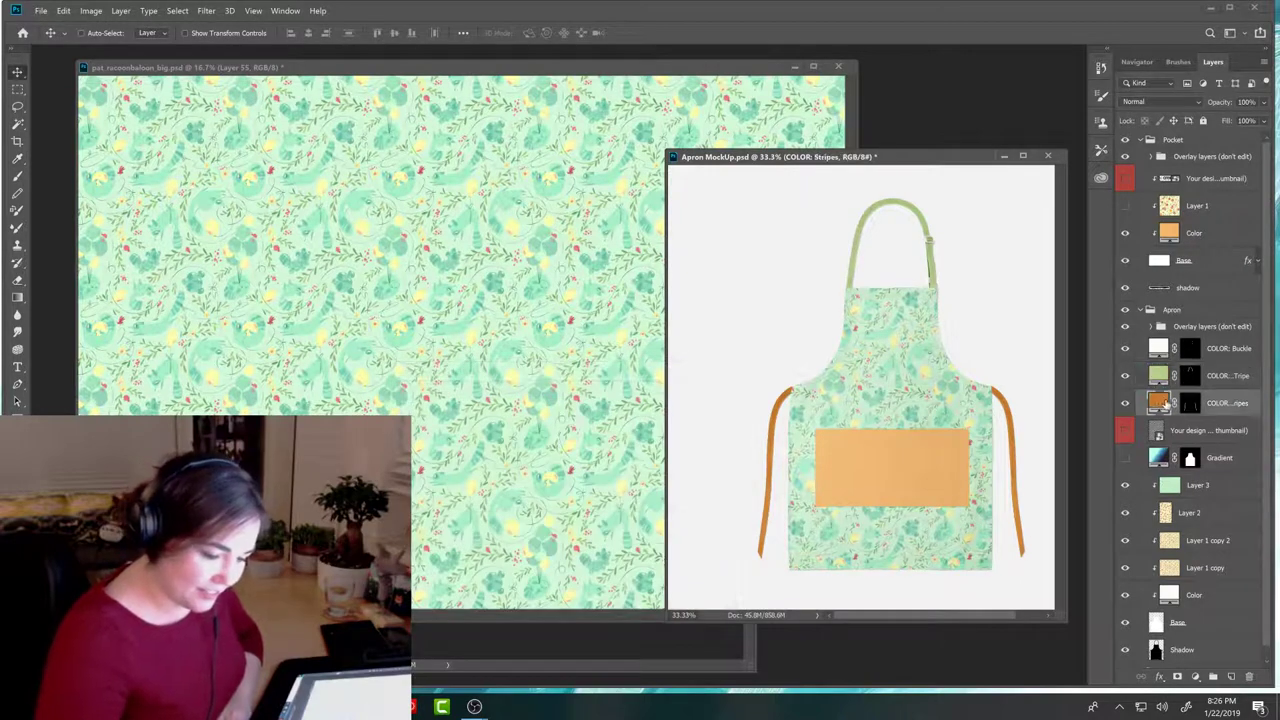
double_click(1160, 402)
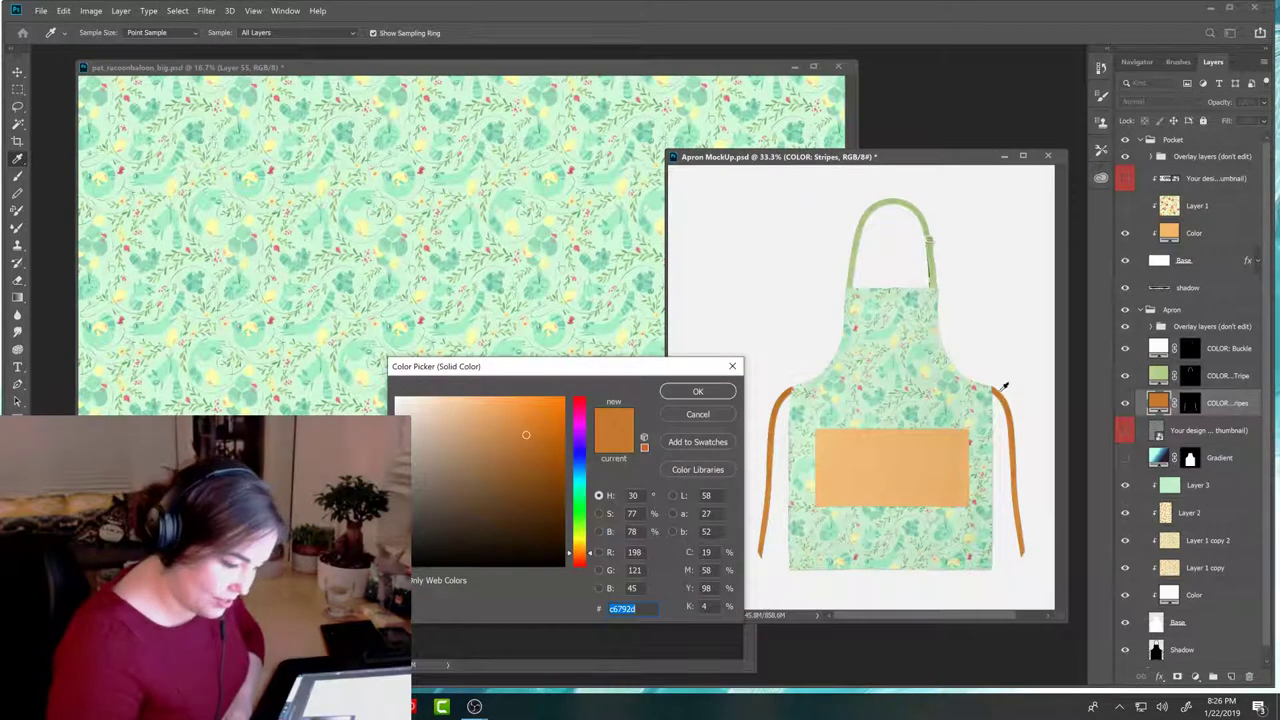
click(937, 262)
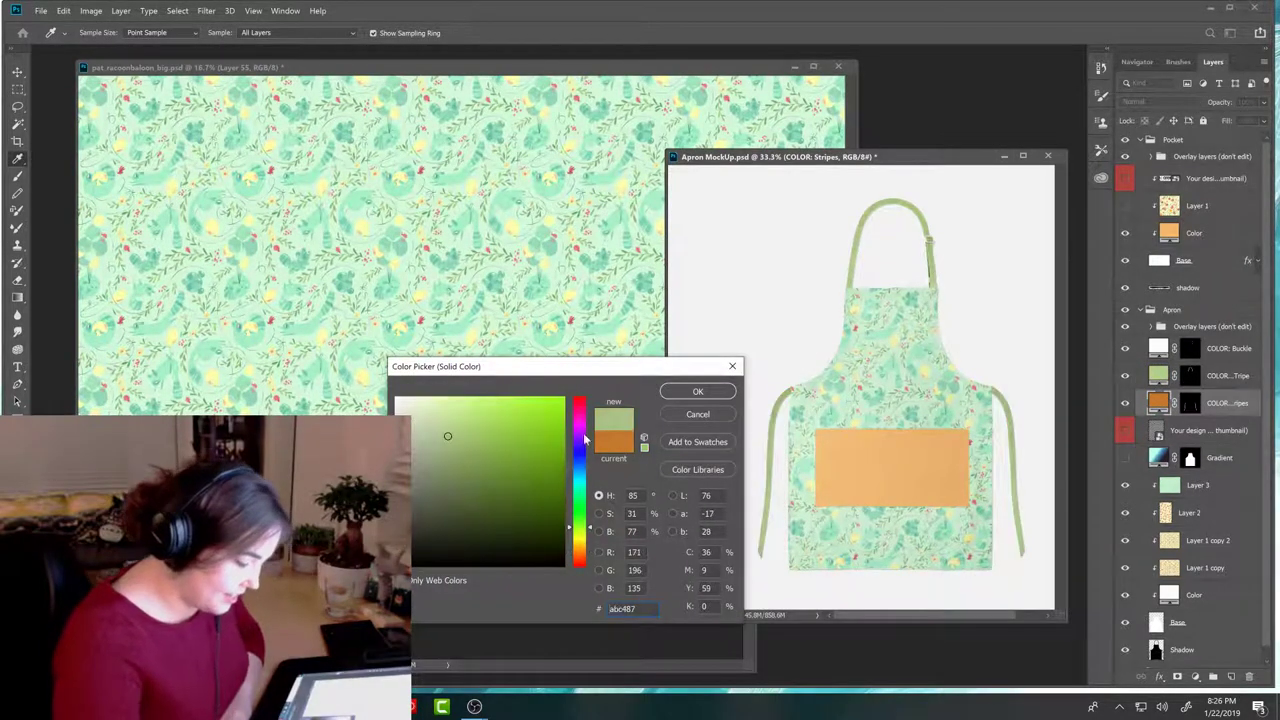
click(462, 428)
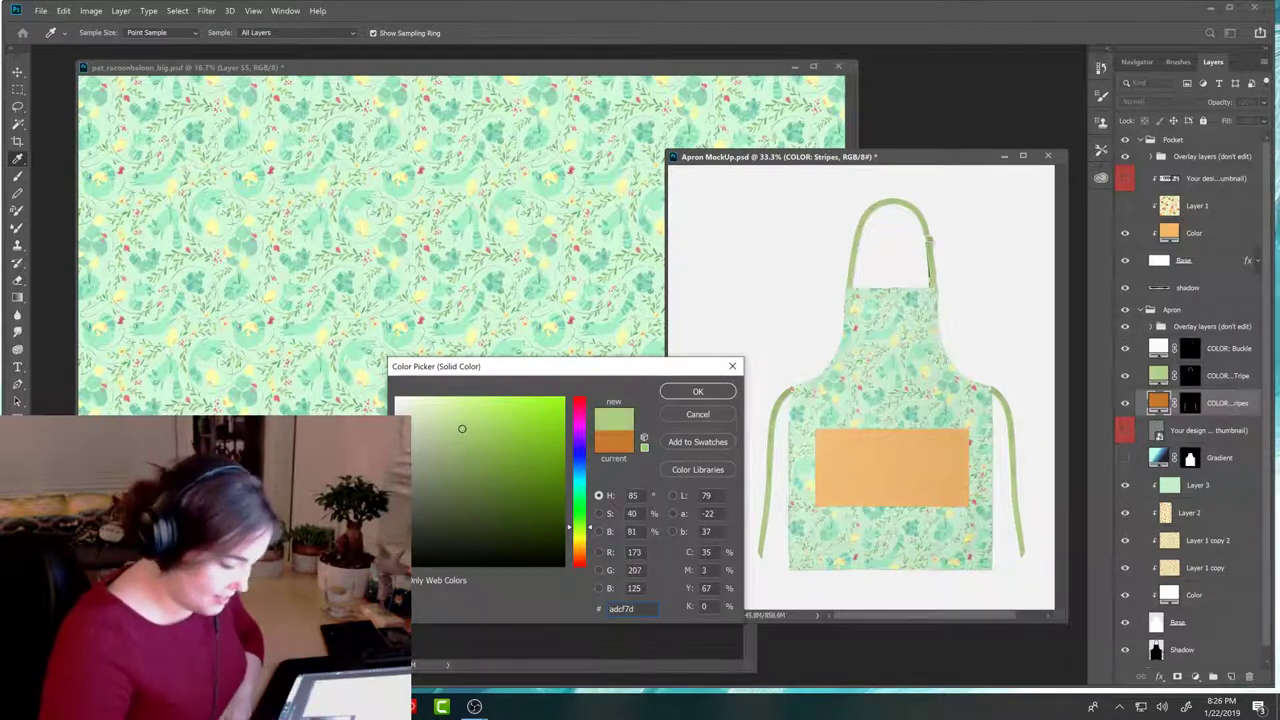
click(698, 391)
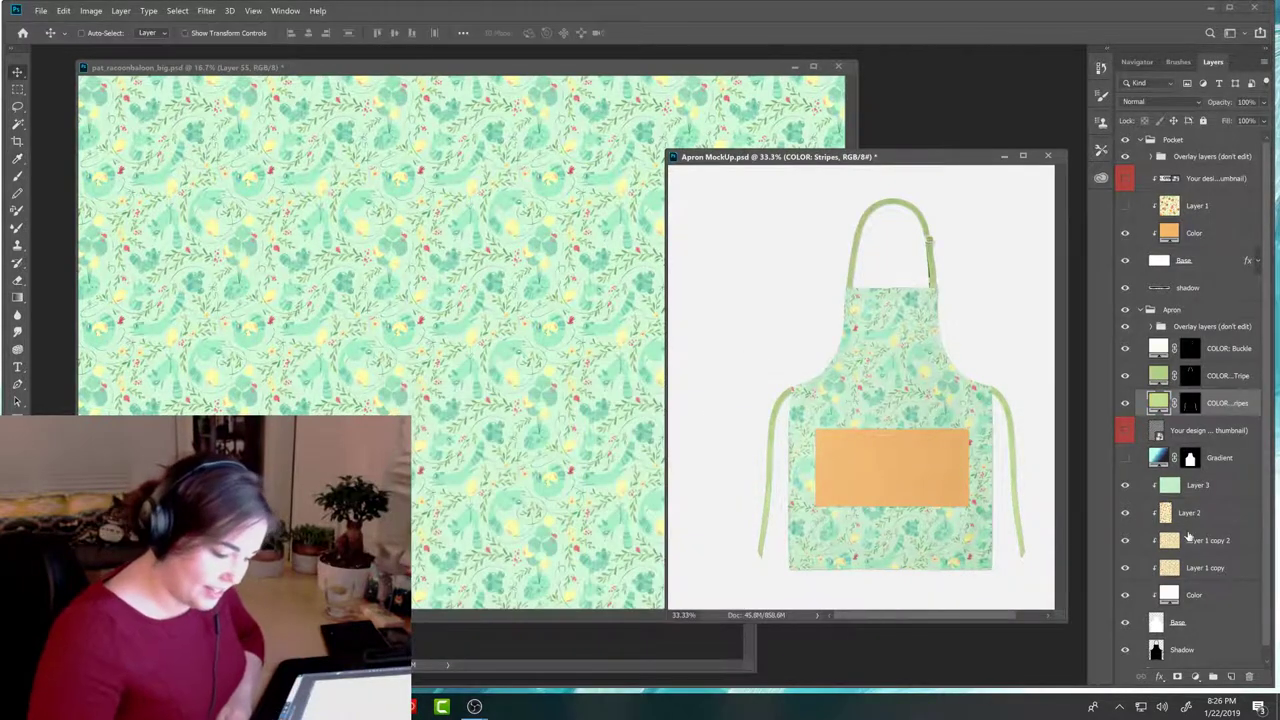
Step: Recolor the pocket's Color layer to a bright light green, about #c1e78c, based on the strap greens, and check its visibility
click(1178, 236)
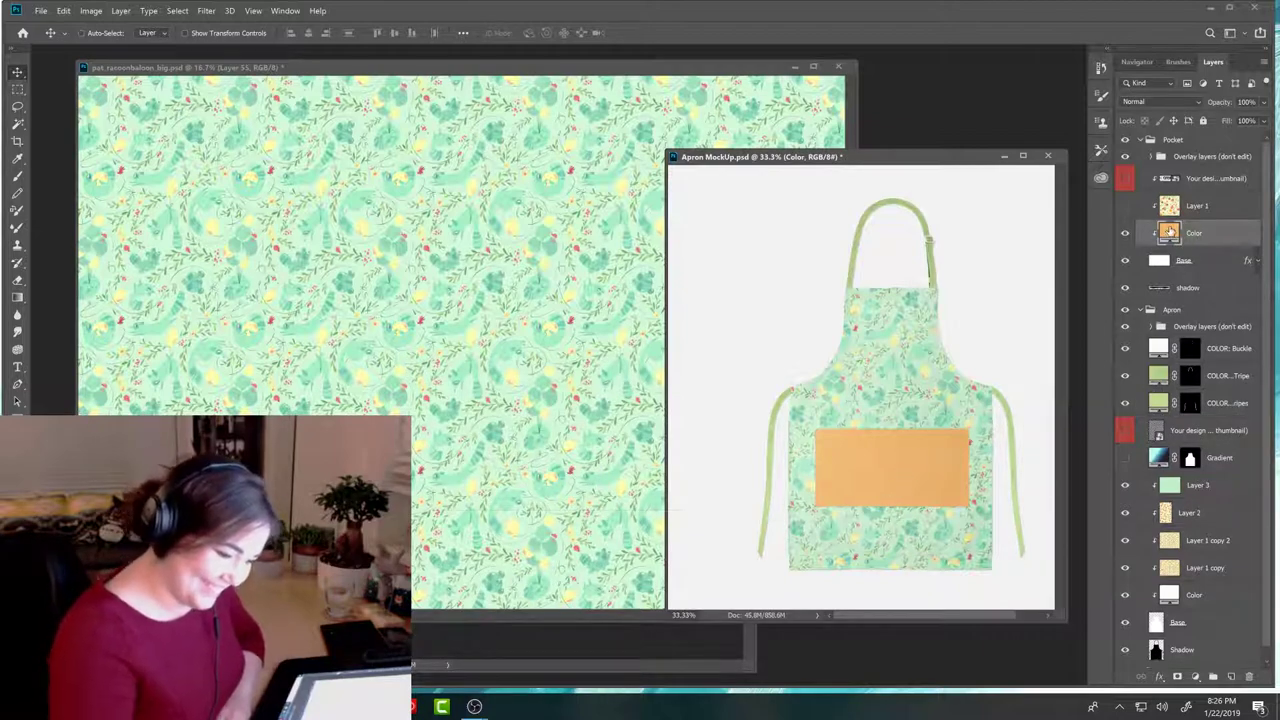
double_click(1170, 232)
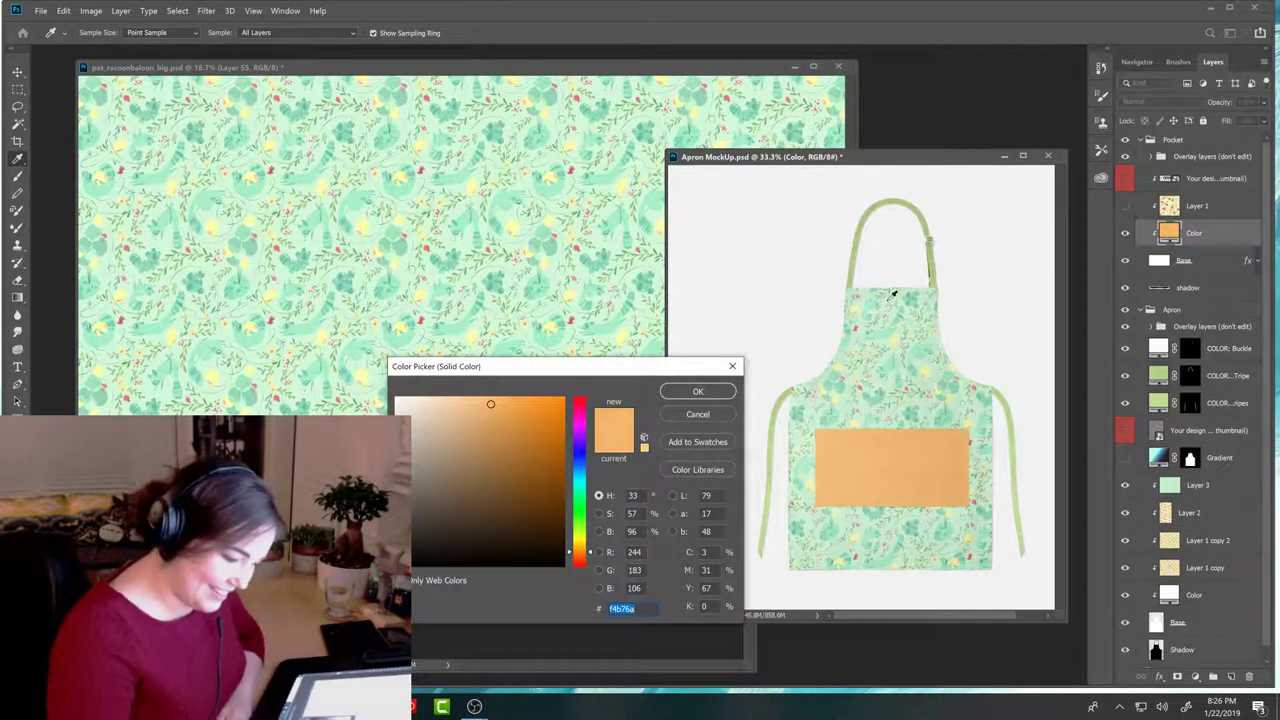
click(857, 268)
click(777, 418)
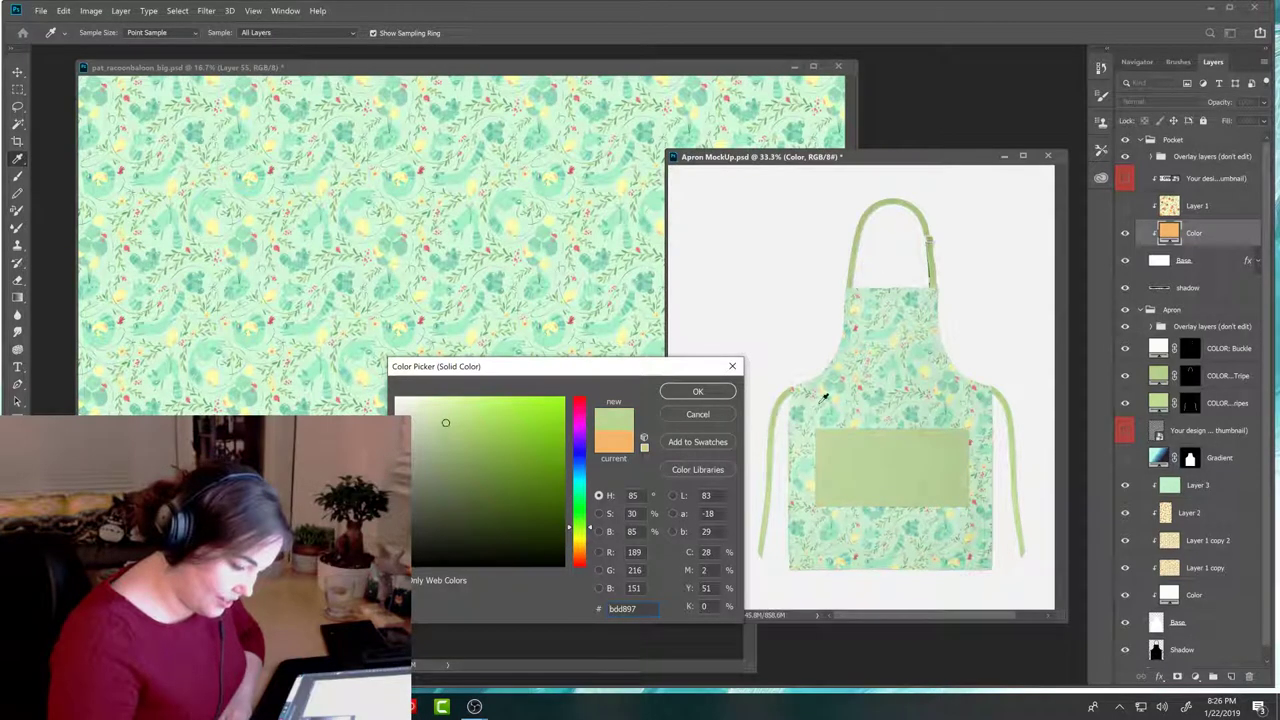
click(918, 383)
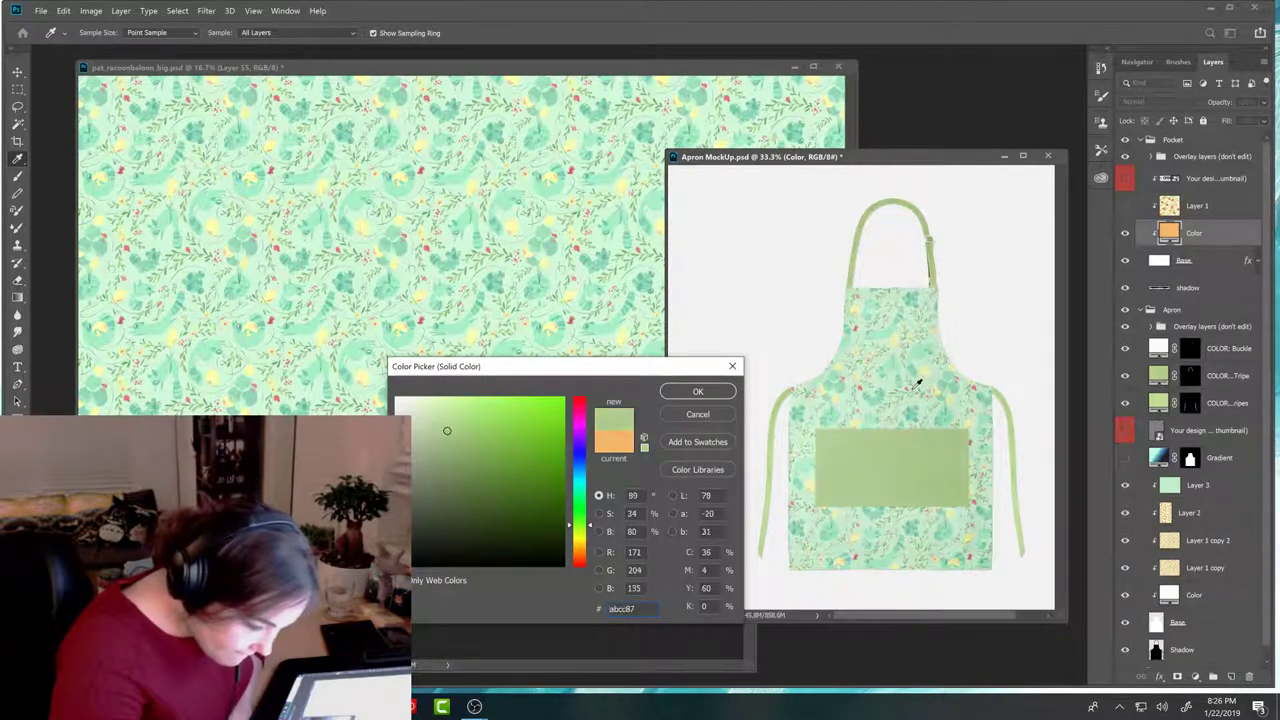
click(802, 391)
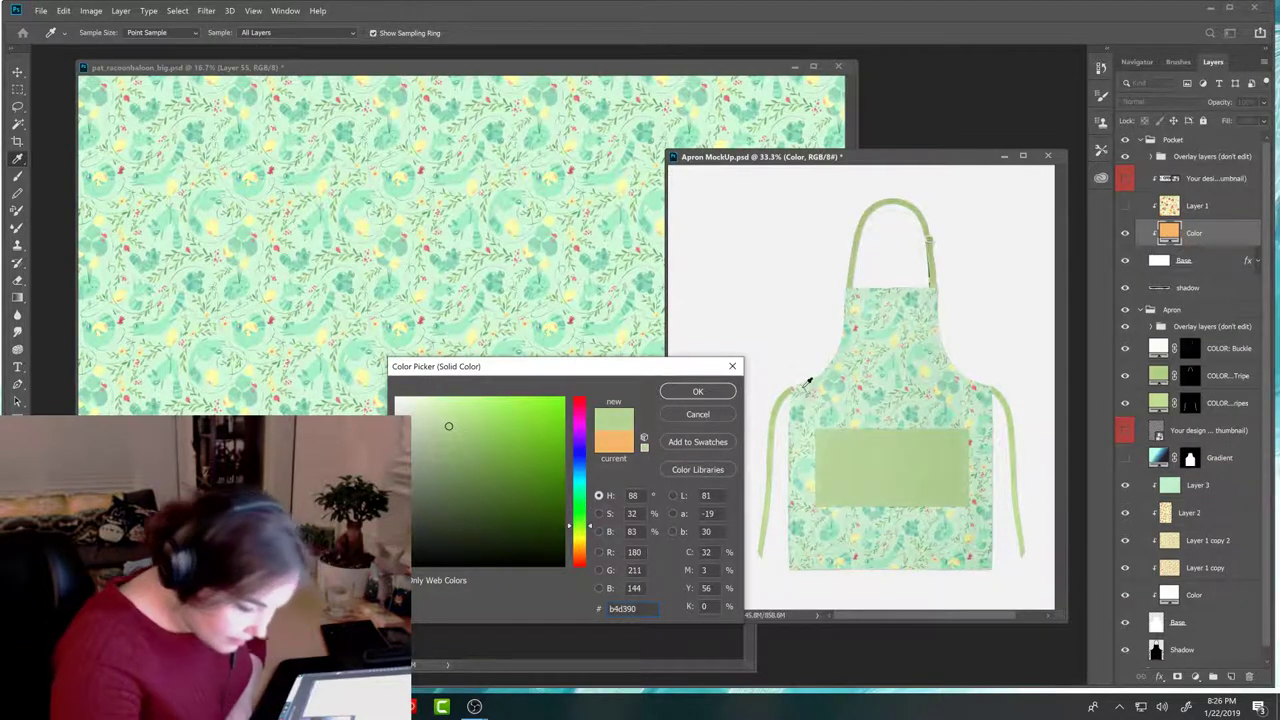
click(772, 484)
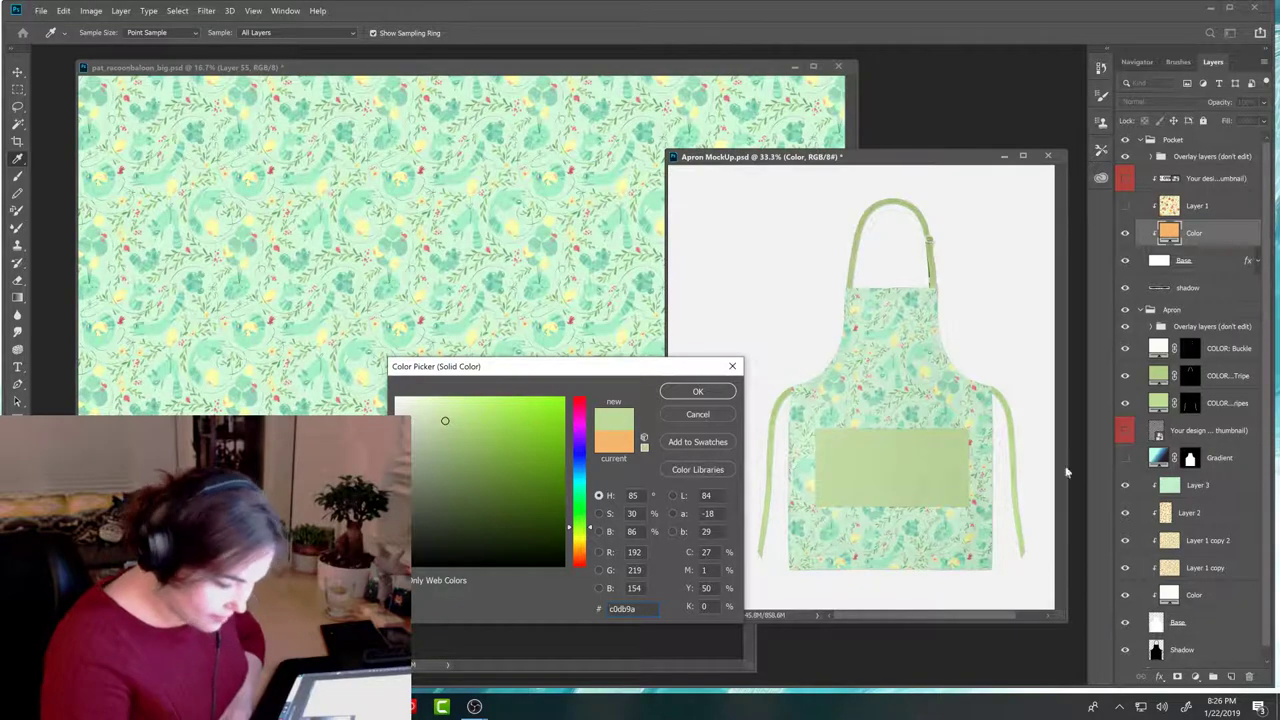
click(928, 241)
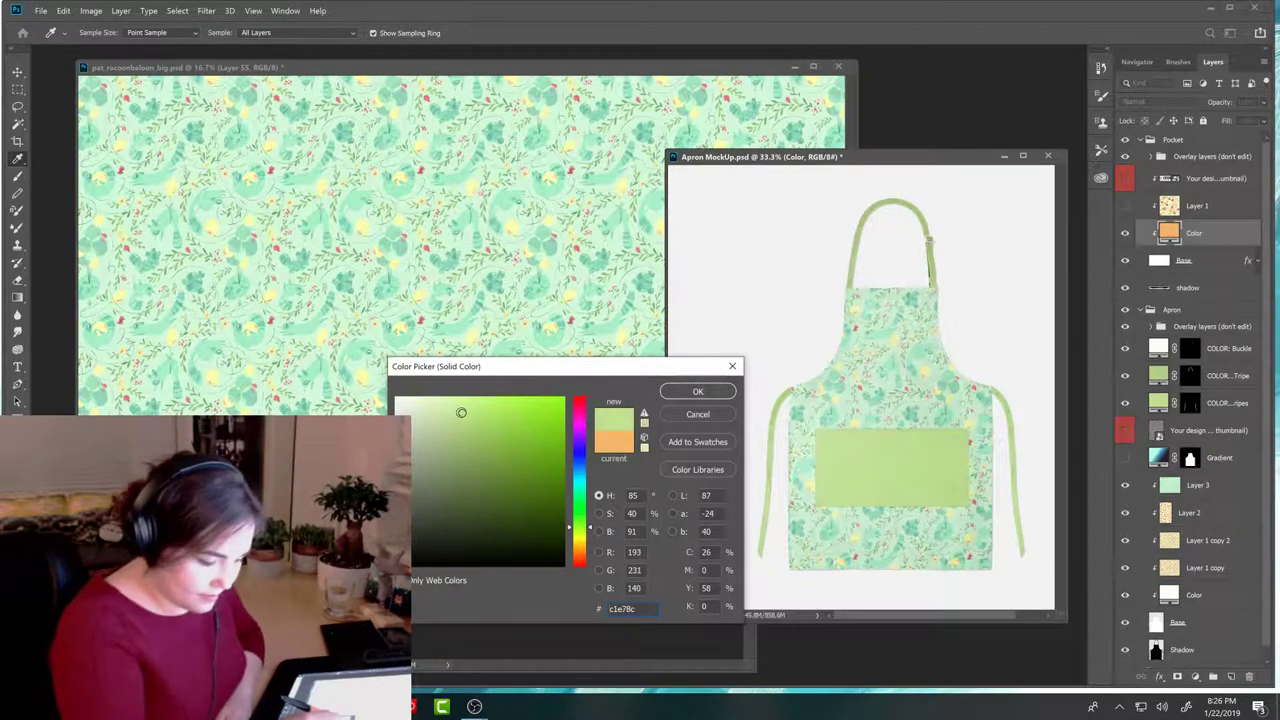
click(712, 391)
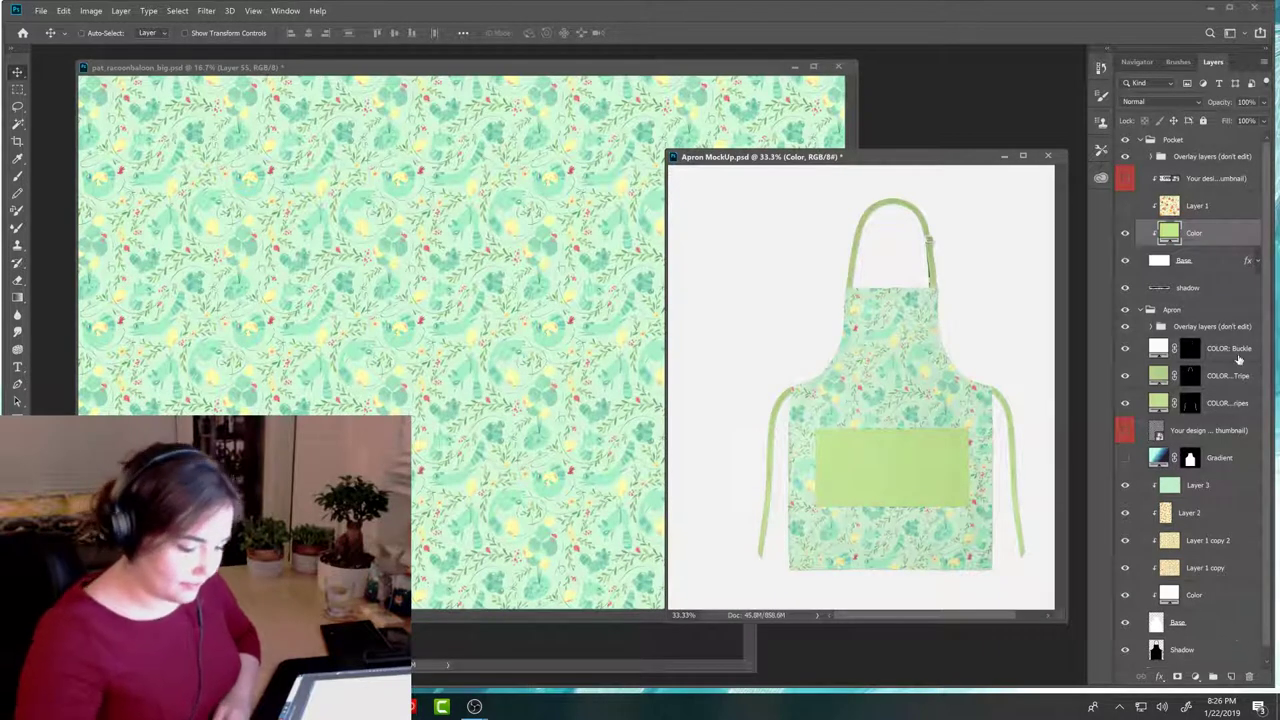
click(1125, 233)
click(1125, 233)
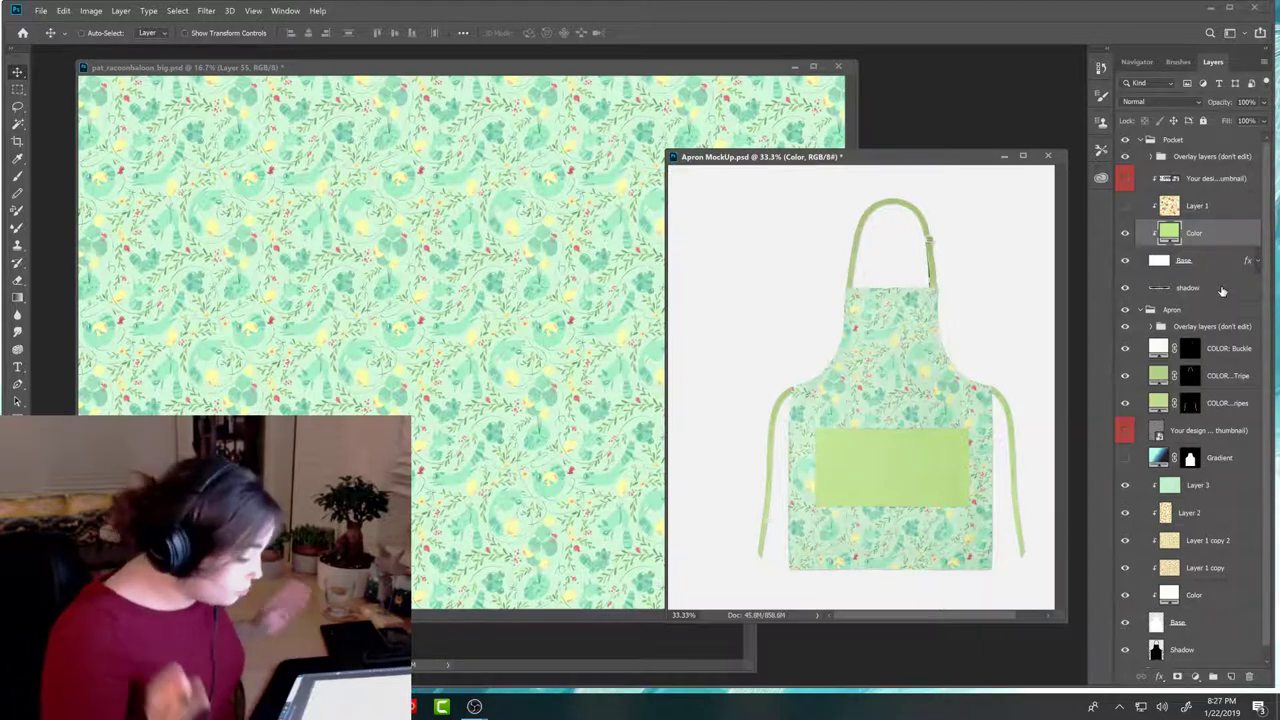
Step: Duplicate the raccoon pattern Layer 3 and clip the copy to the apron shape
drag(943, 158, 914, 155)
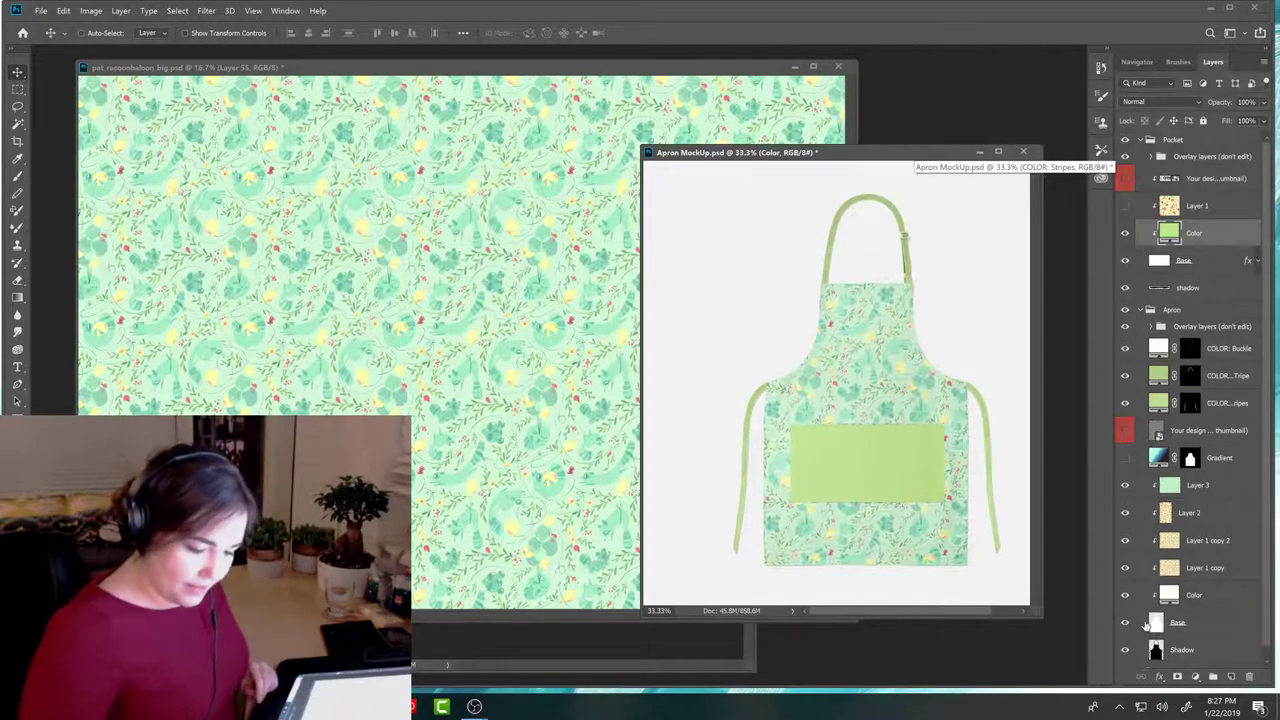
click(1152, 488)
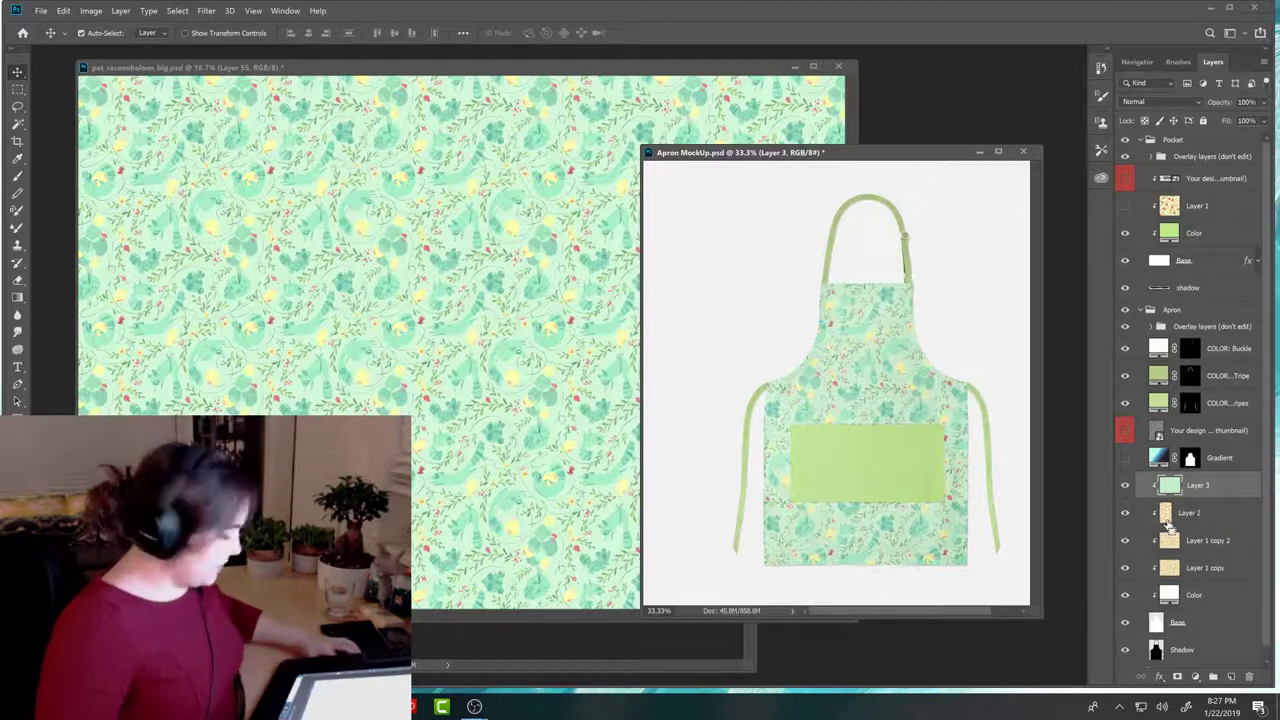
key(ctrl+j)
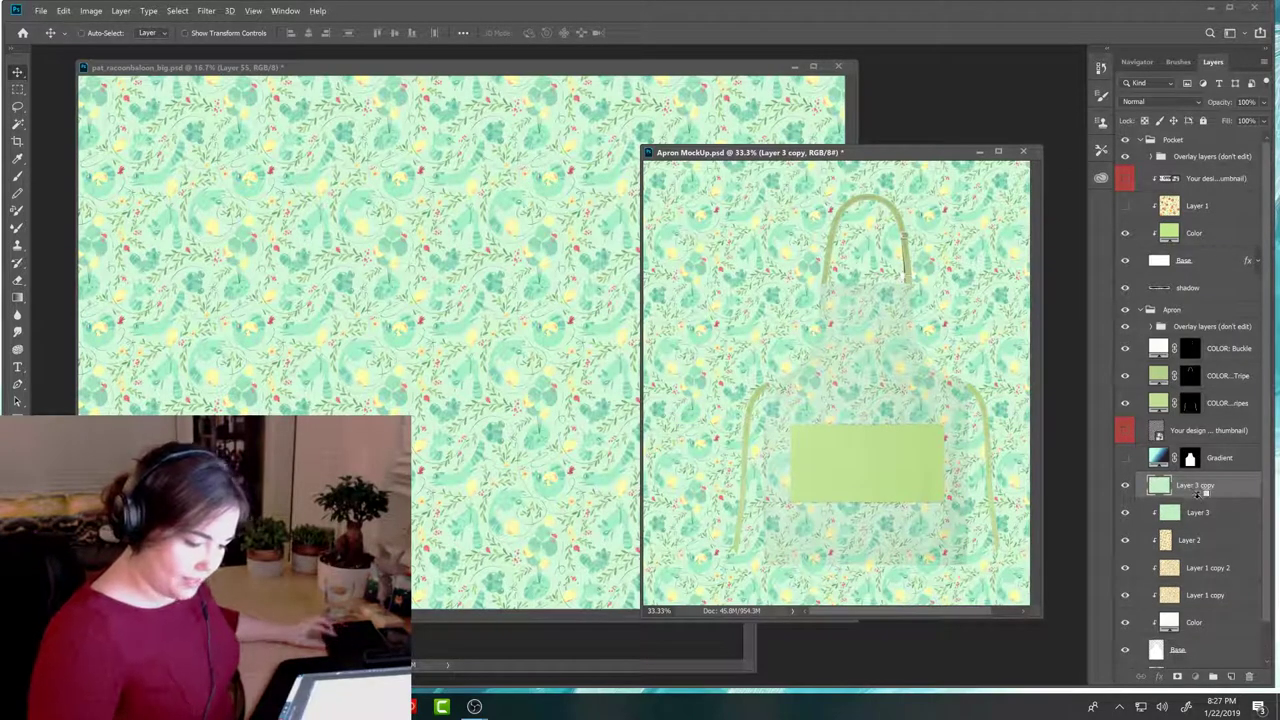
alt+click(1204, 493)
Step: Scale the Layer 3 copy down to about 56% with Free Transform, keeping the whole apron covered
key(ctrl+t)
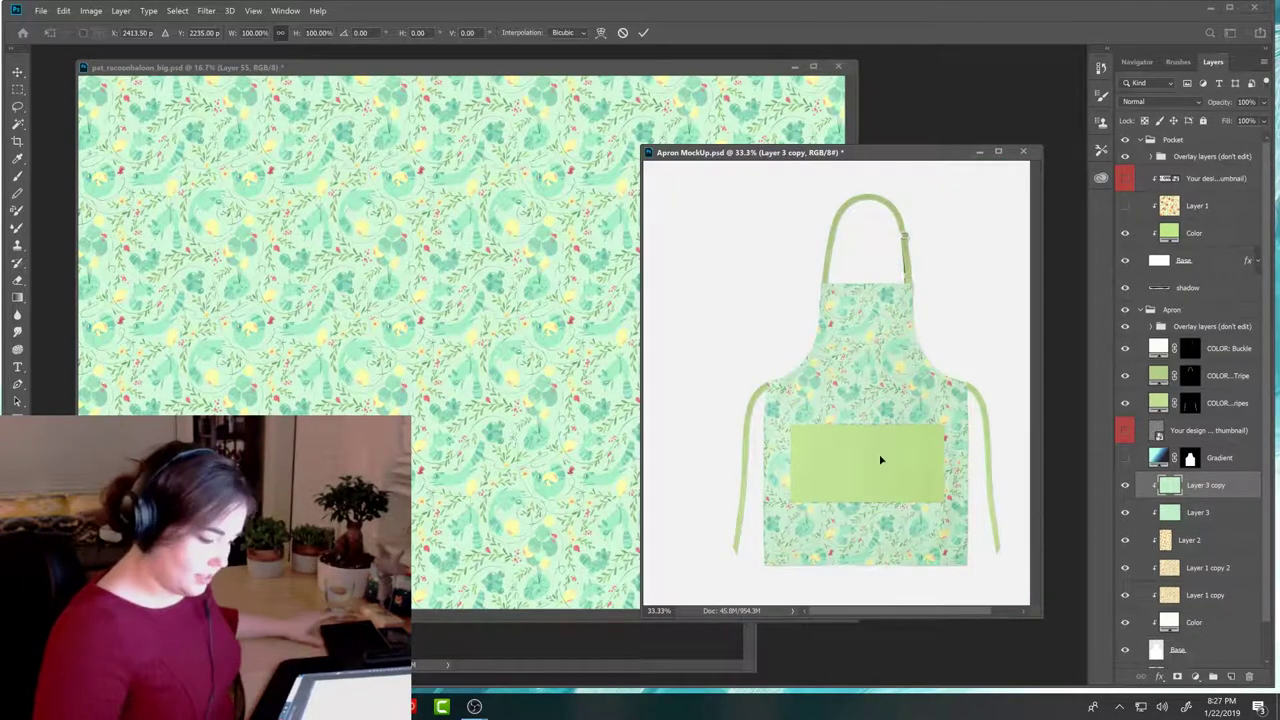
key(ctrl+minus)
key(ctrl+minus)
key(ctrl+minus)
drag(986, 537, 889, 434)
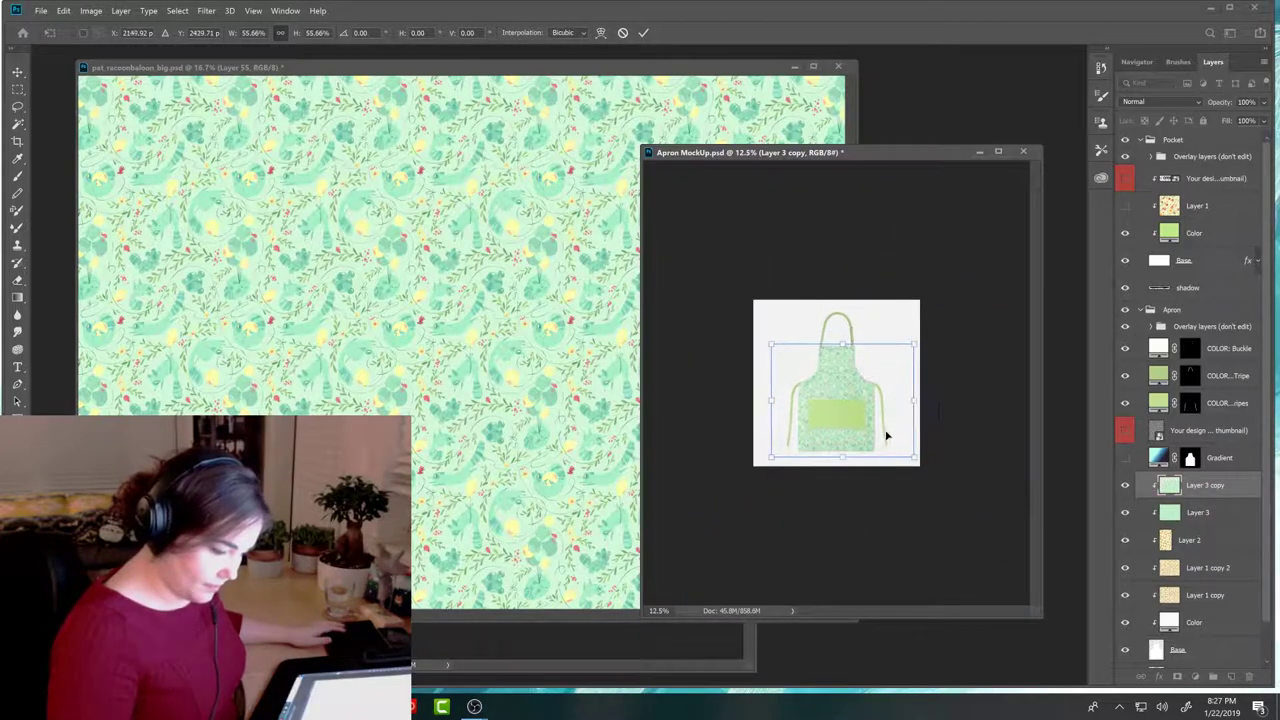
key(Return)
key(ctrl+plus)
key(ctrl+plus)
key(ctrl+plus)
key(ctrl+plus)
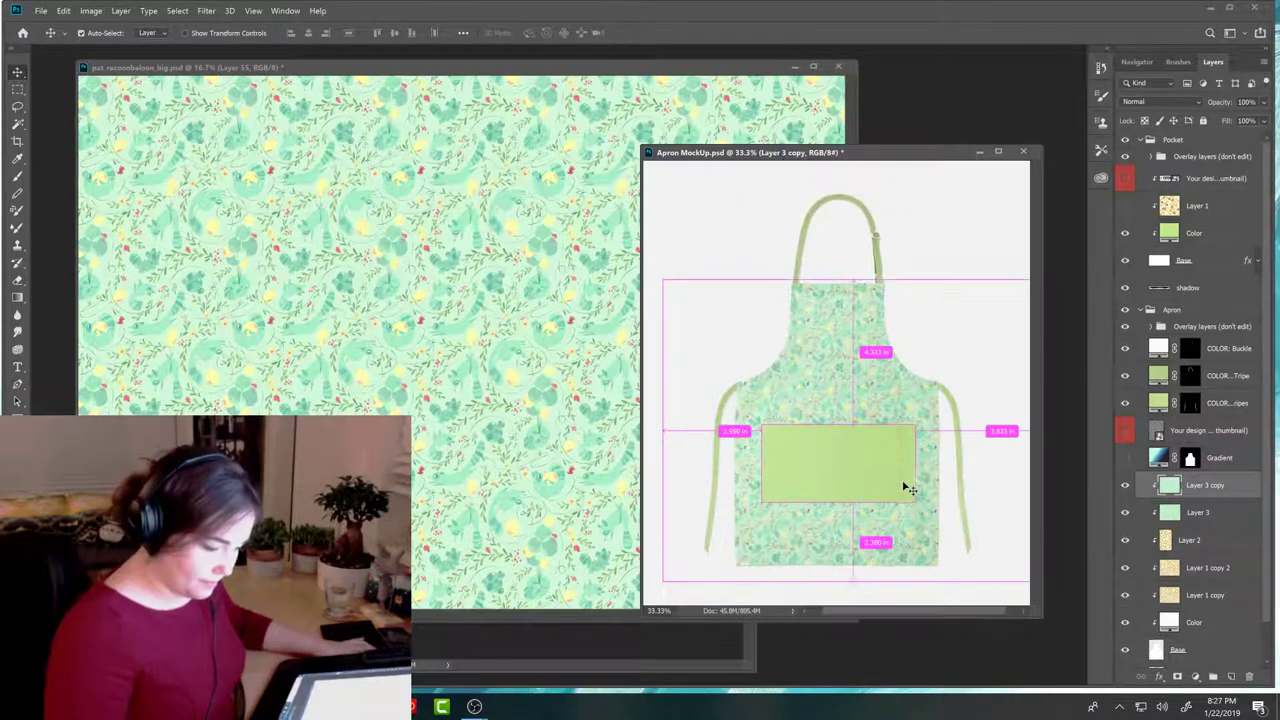
Step: Hide the smaller-scale Layer 3 copy and enlarge and reposition the mockup window to show the apron at 50%
key(ctrl+minus)
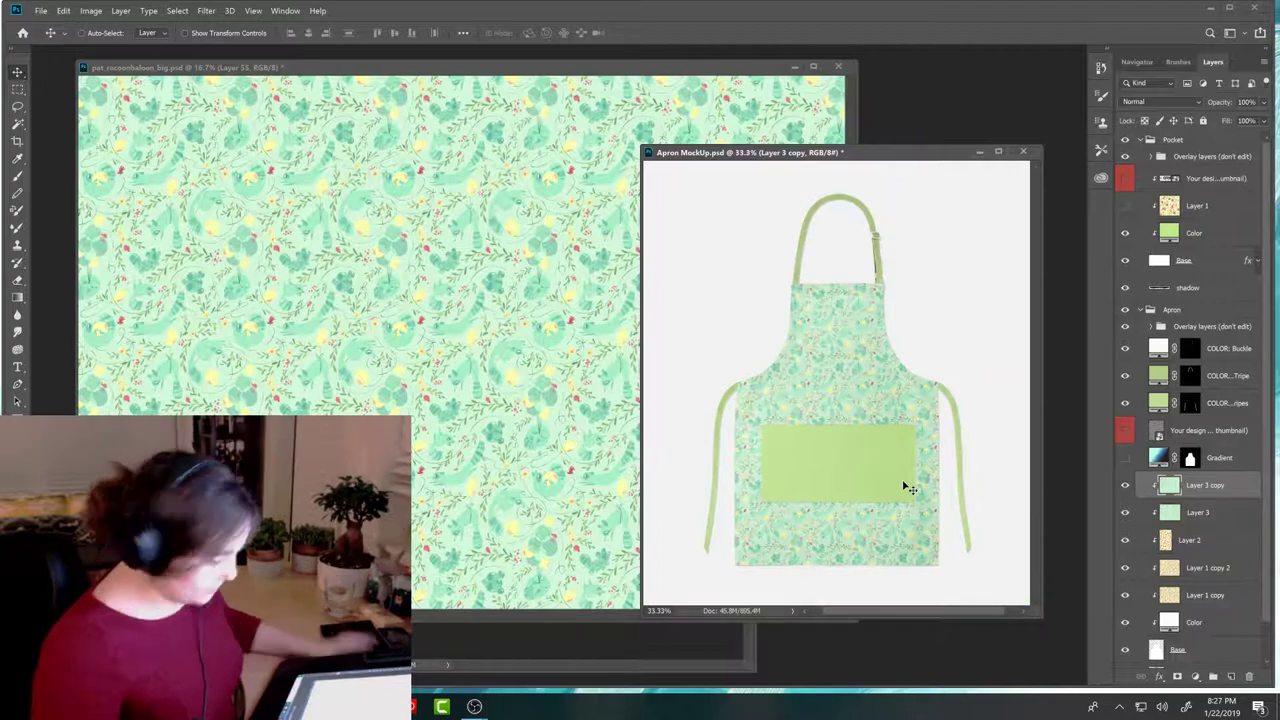
key(ctrl+plus)
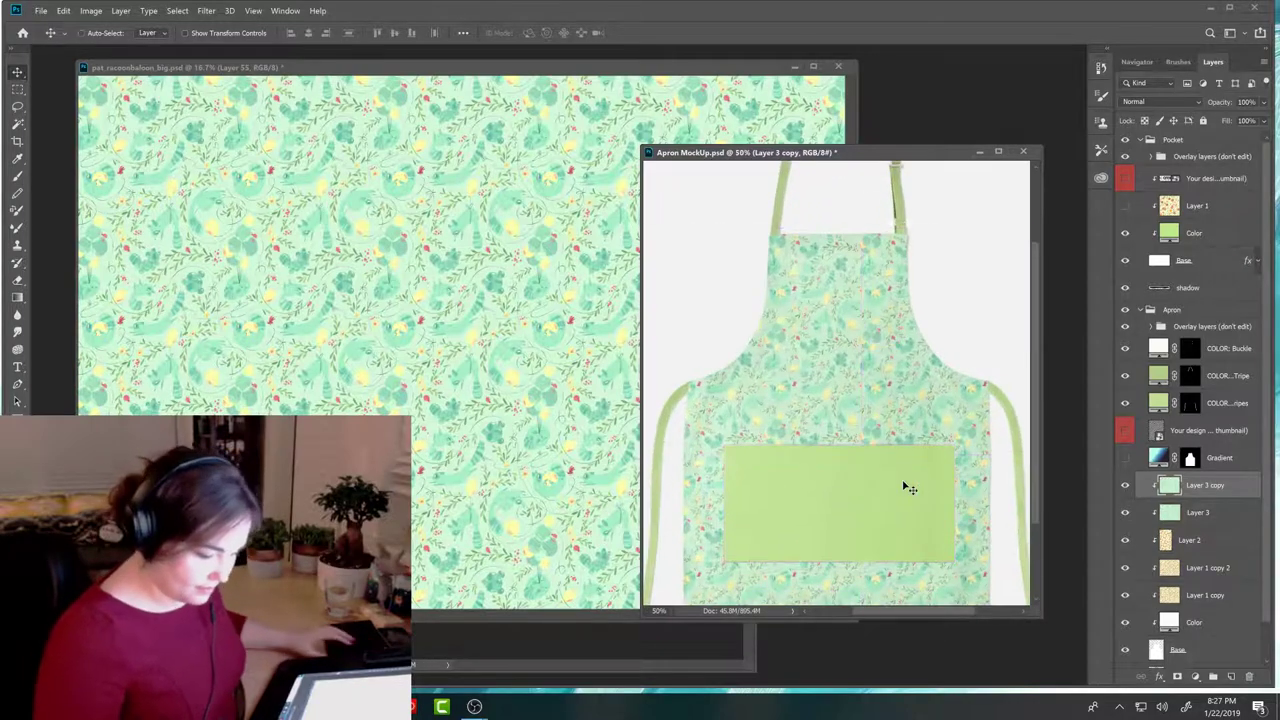
scroll(950, 475, down, 1)
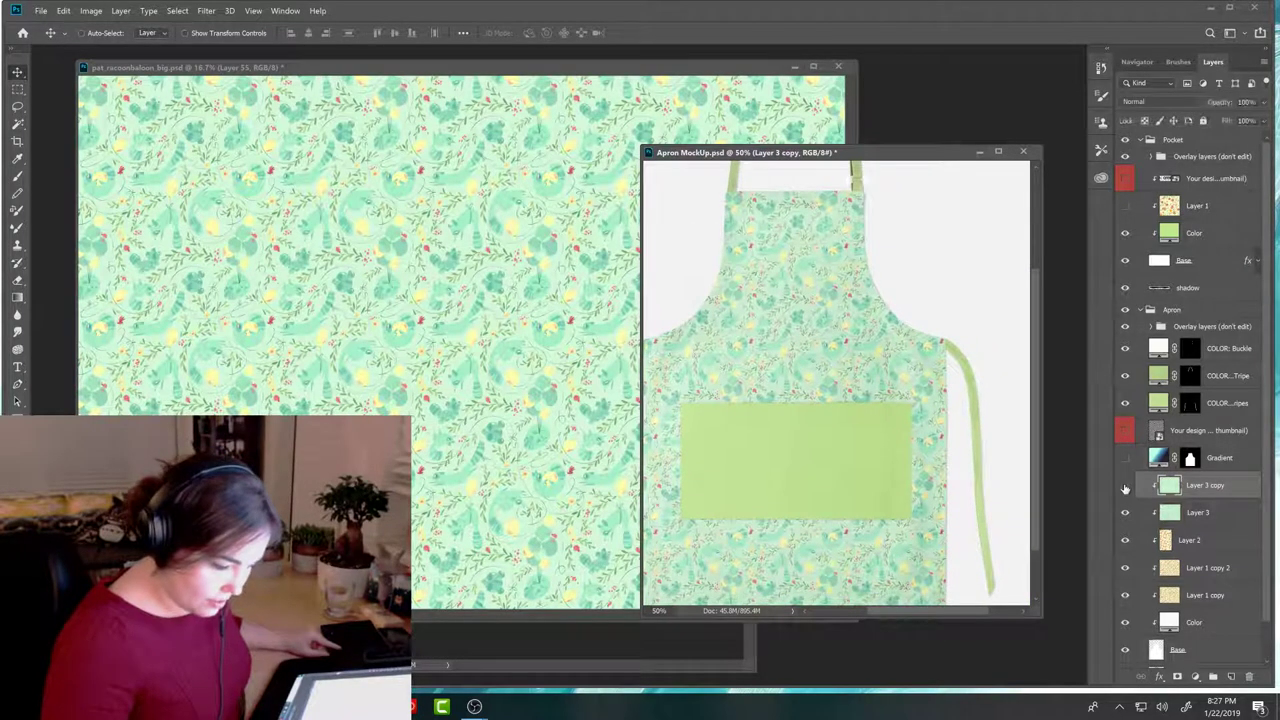
click(1125, 485)
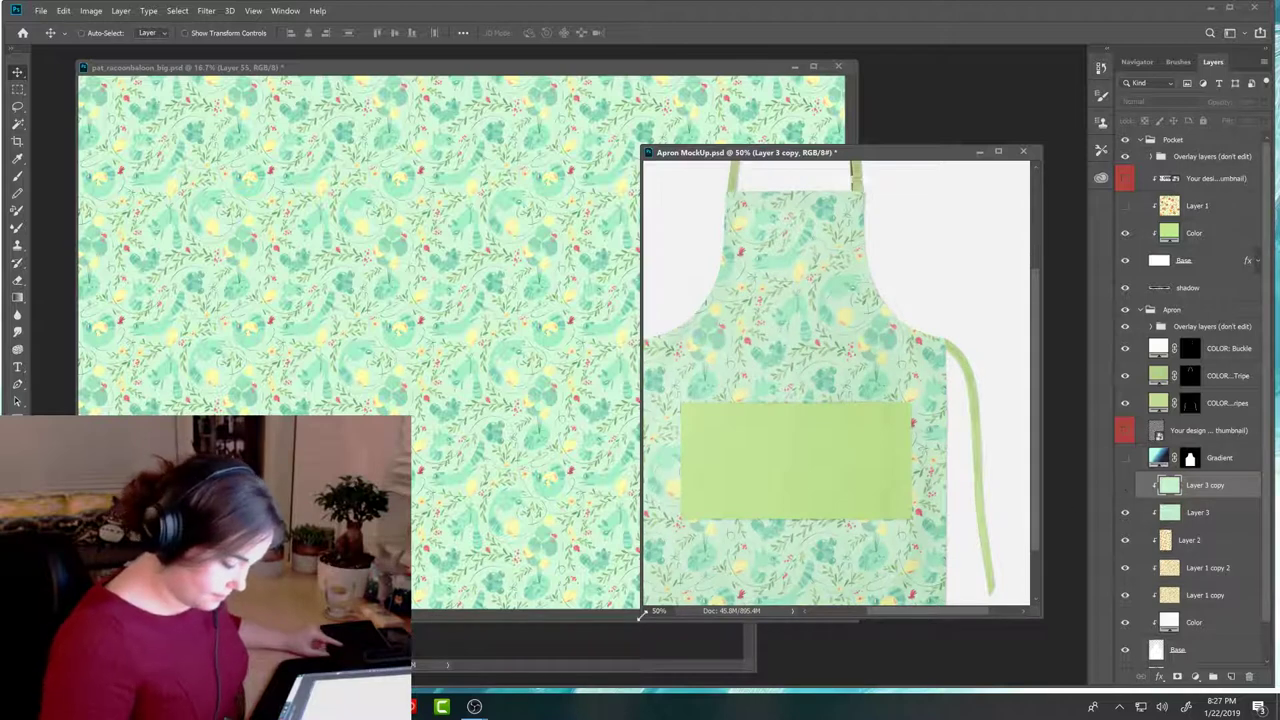
drag(641, 618, 500, 692)
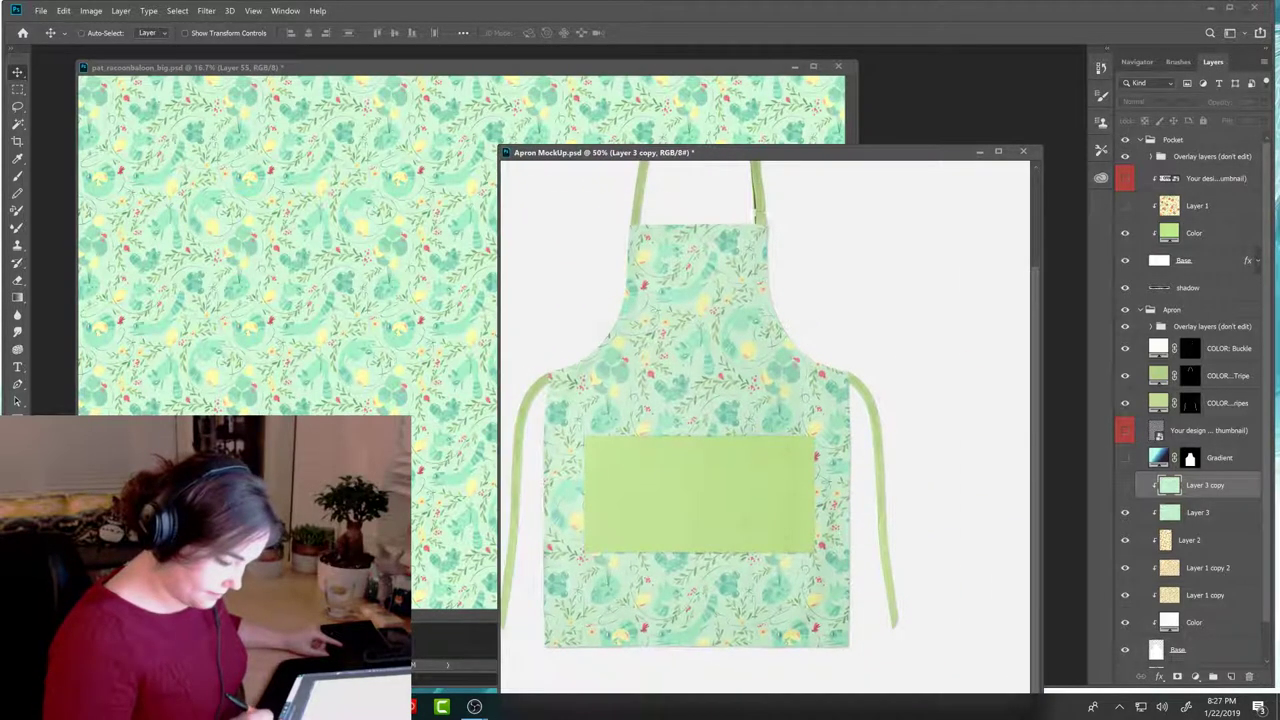
drag(920, 158, 997, 161)
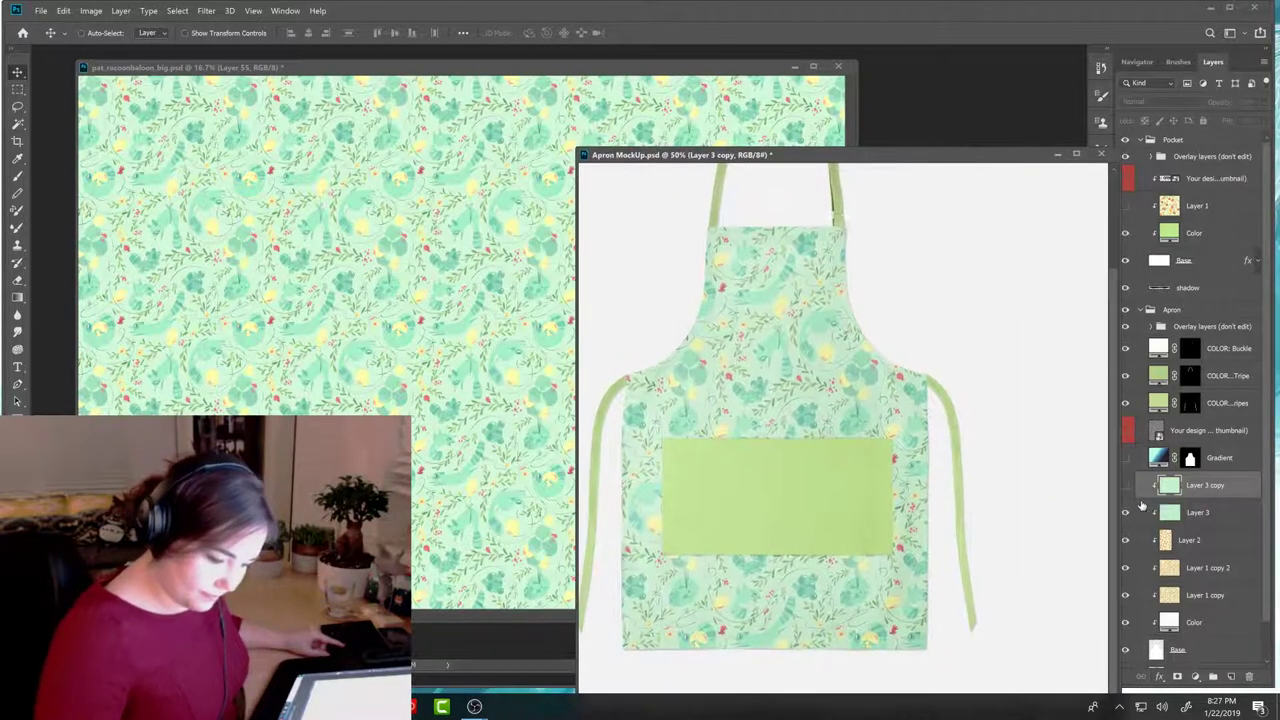
Step: Toggle the visibility of Layer 3 copy repeatedly to compare the small and large pattern scales on the apron
click(1126, 486)
click(1127, 487)
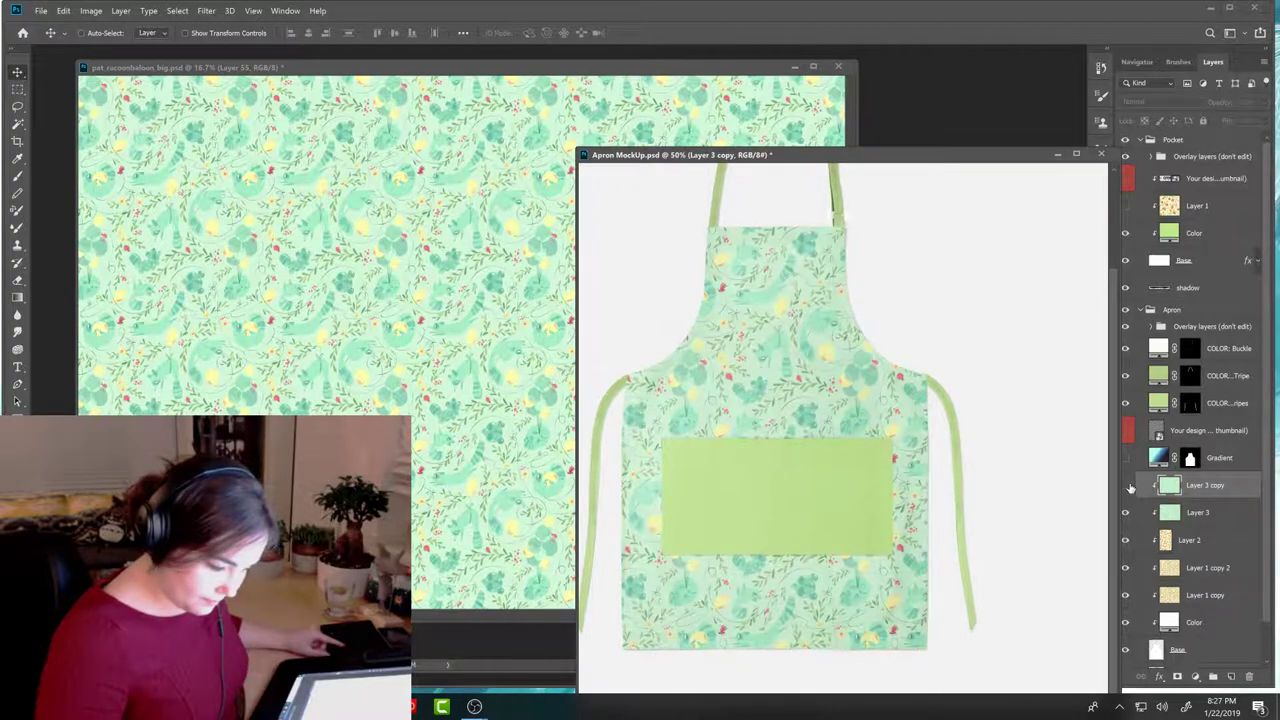
click(1126, 486)
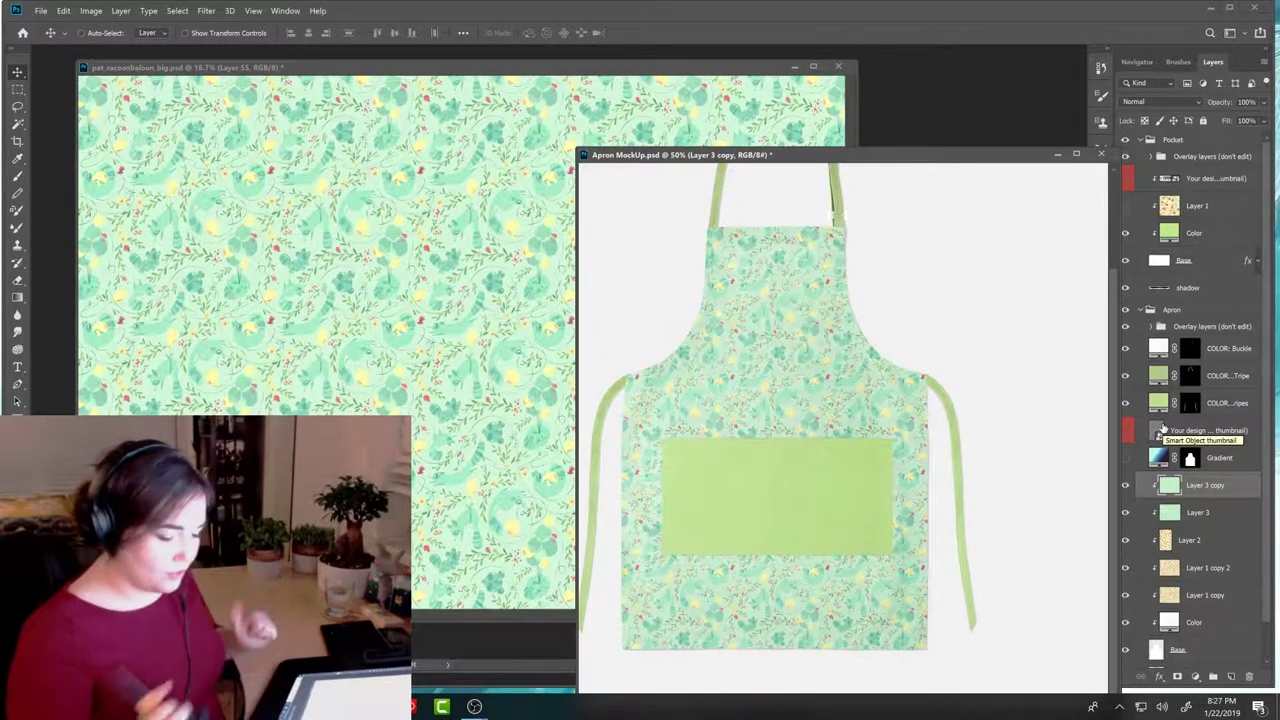
click(1125, 485)
click(1125, 485)
click(1125, 486)
click(1125, 486)
click(1125, 486)
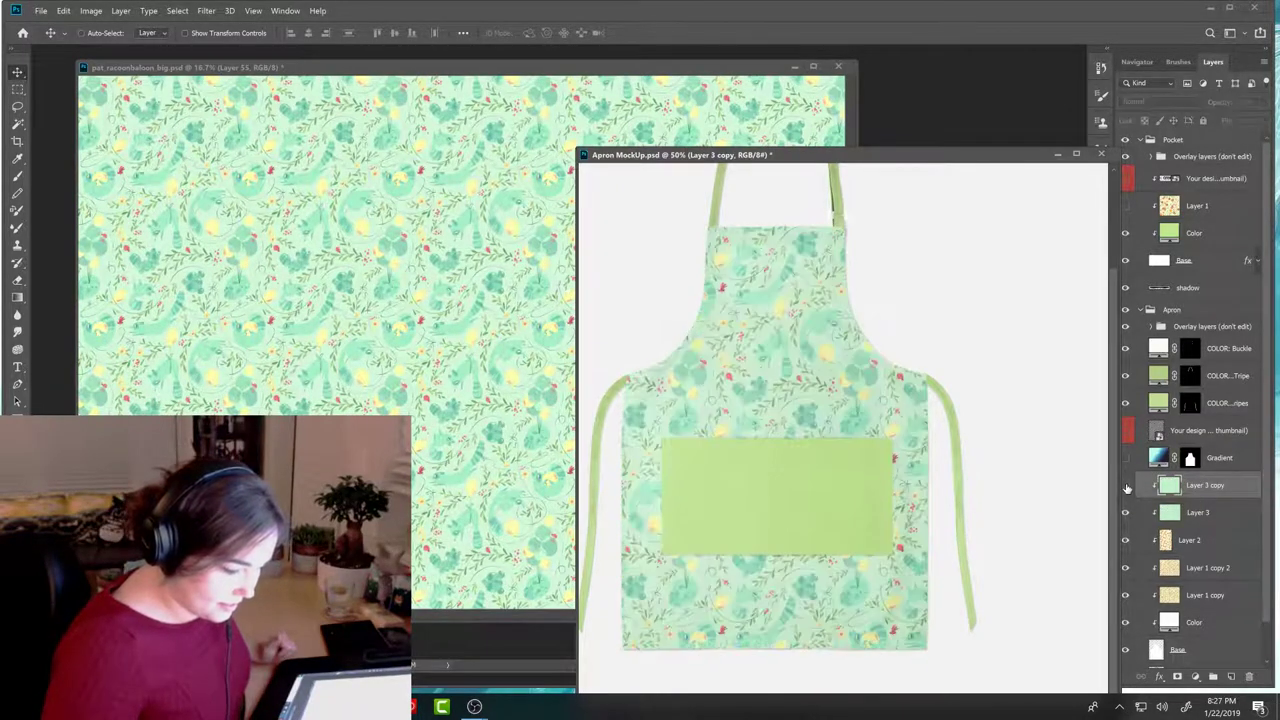
Step: Select Layer 3 and reposition the large-scale raccoon pattern slightly up and to the right on the apron
click(1181, 512)
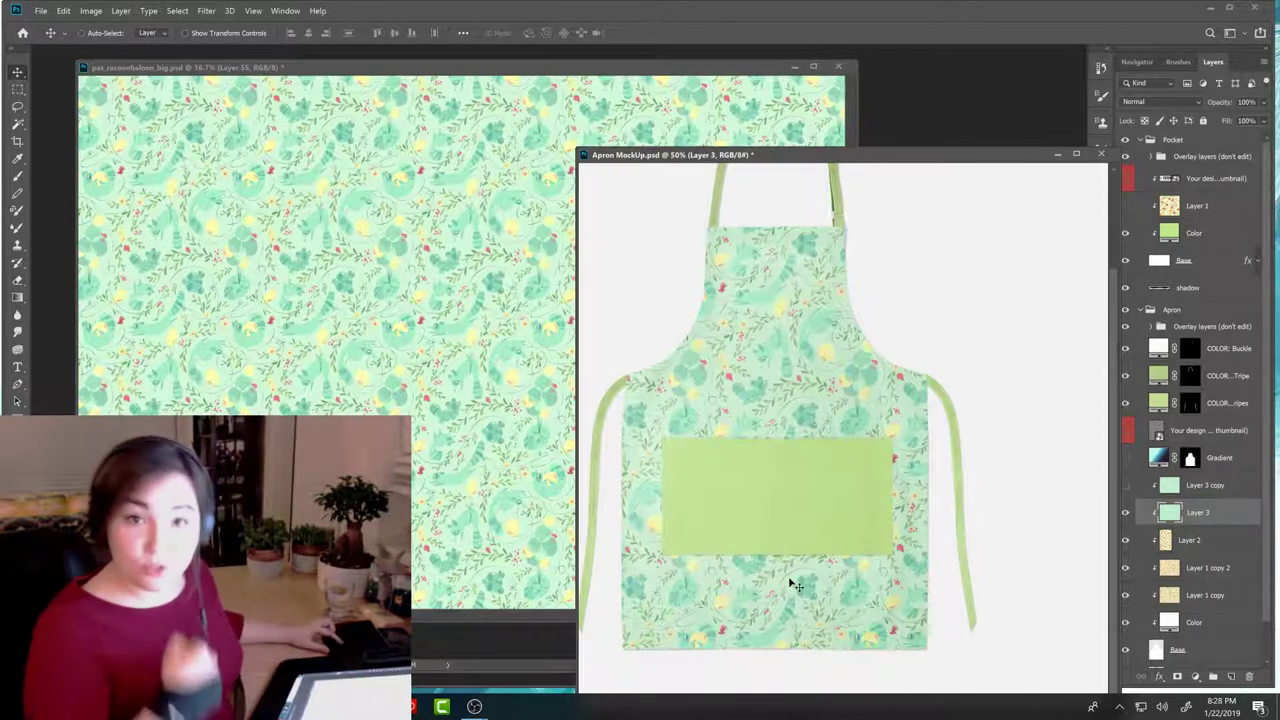
drag(849, 414, 856, 395)
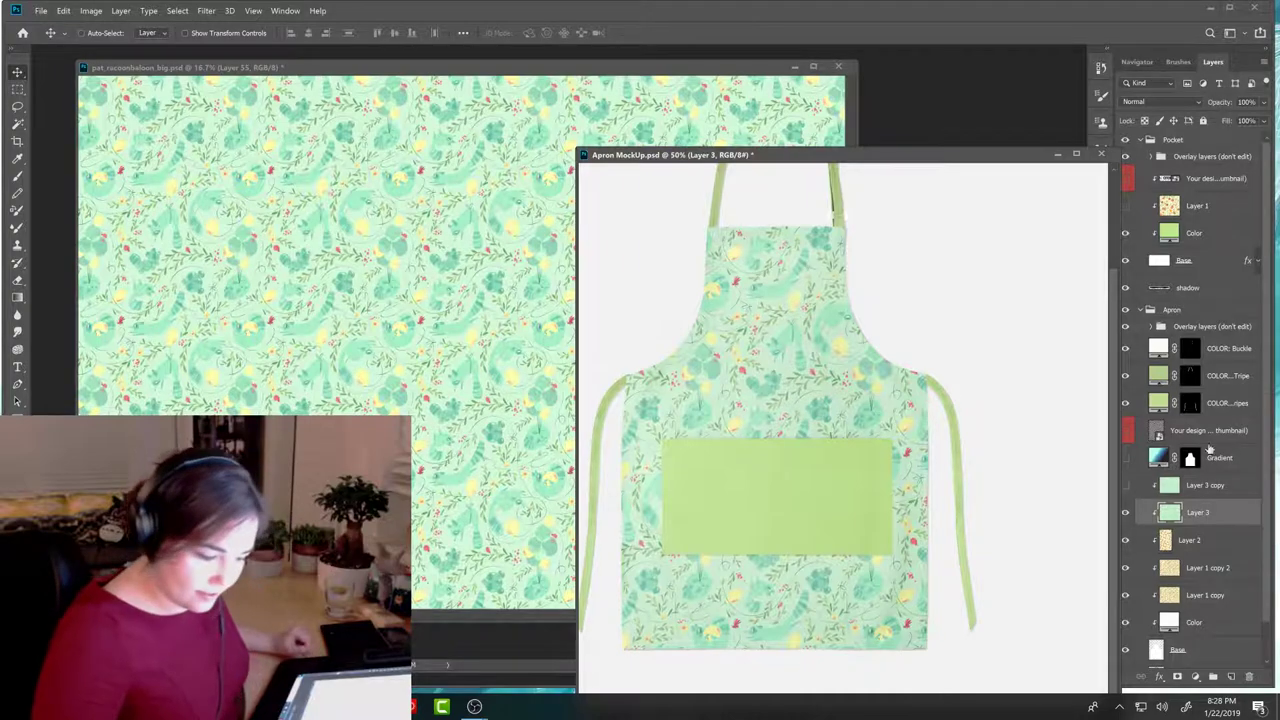
Step: Compare the repositioned large-scale pattern with the smaller one by switching Layer 3 copy on and off, leaving the copy hidden
click(1126, 485)
click(1127, 485)
click(1127, 485)
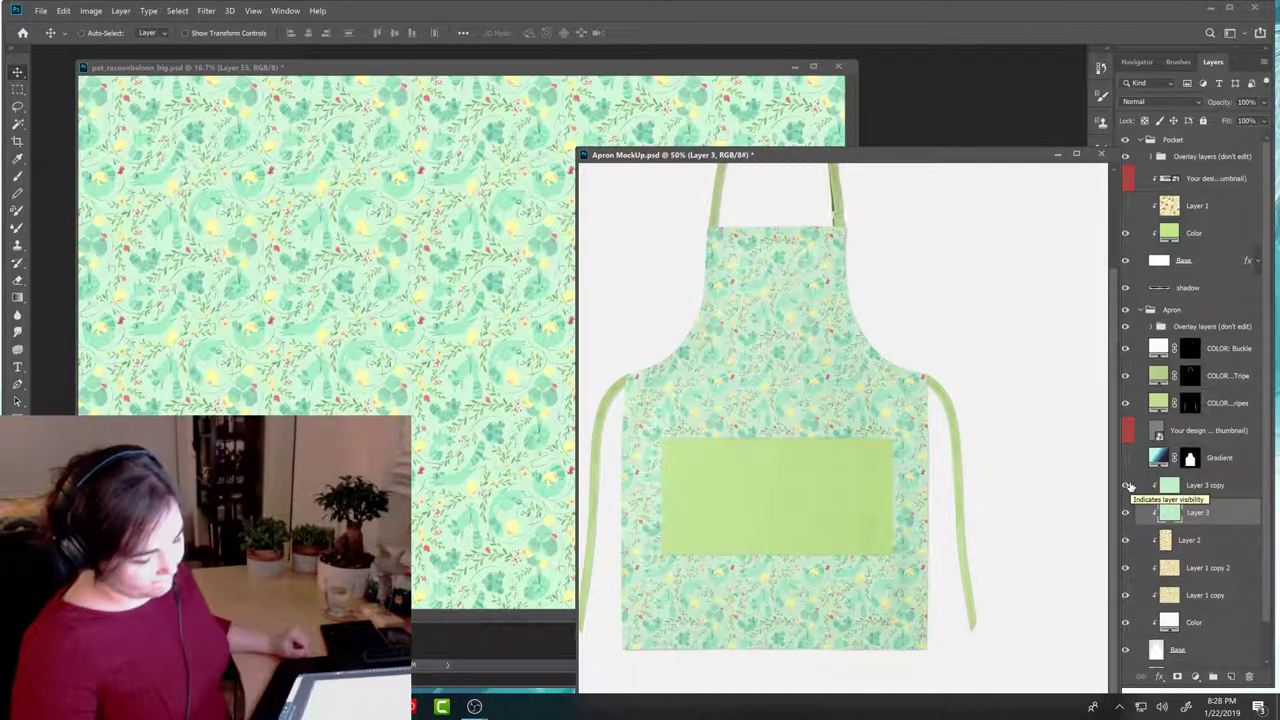
click(1126, 485)
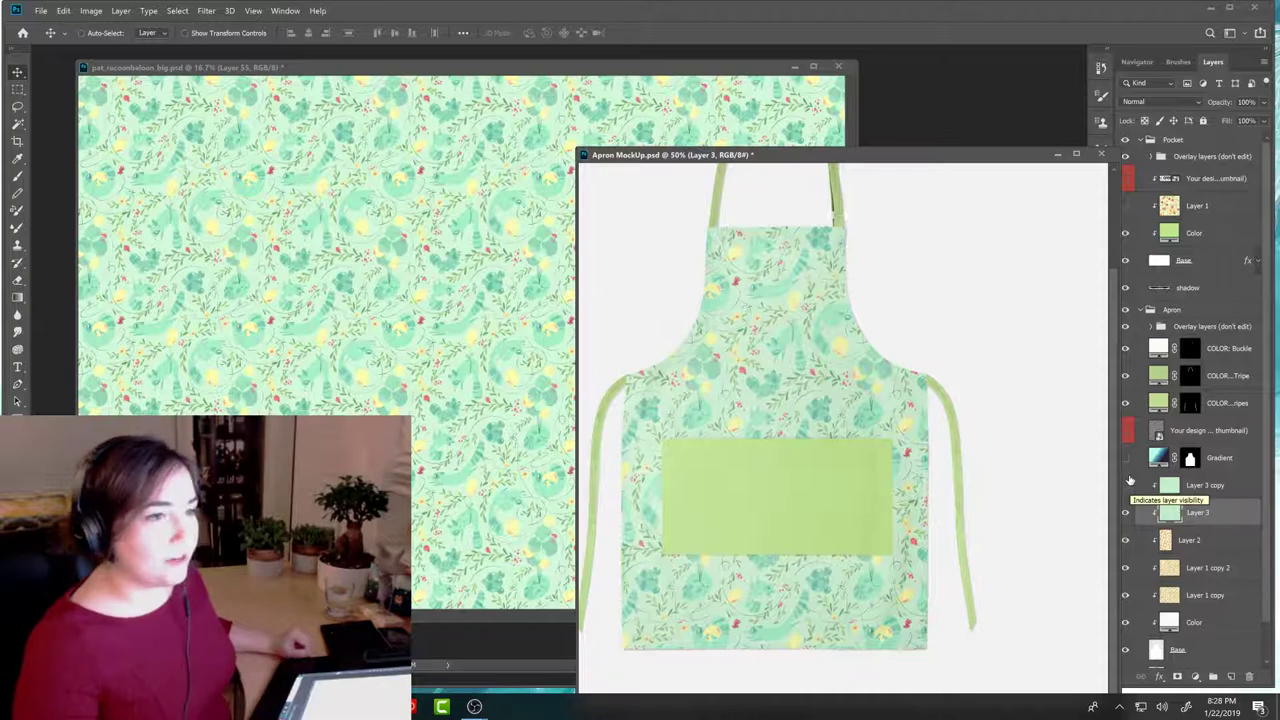
click(1126, 485)
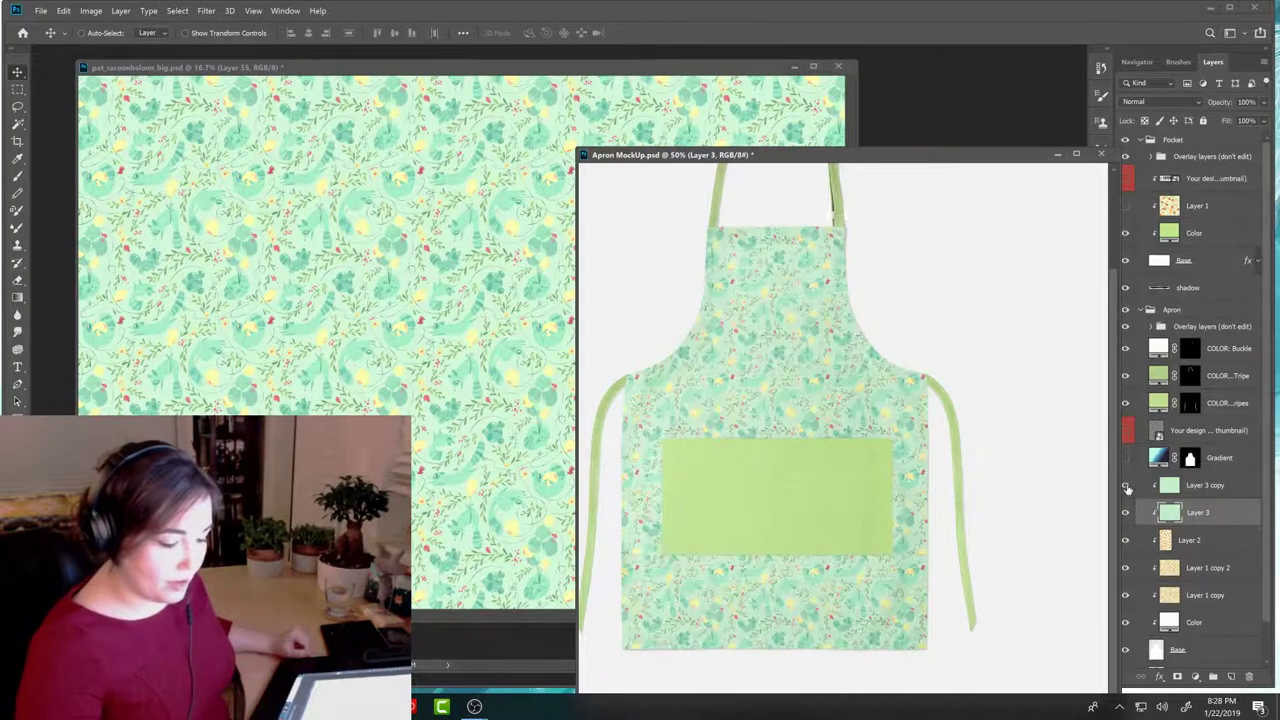
click(1126, 486)
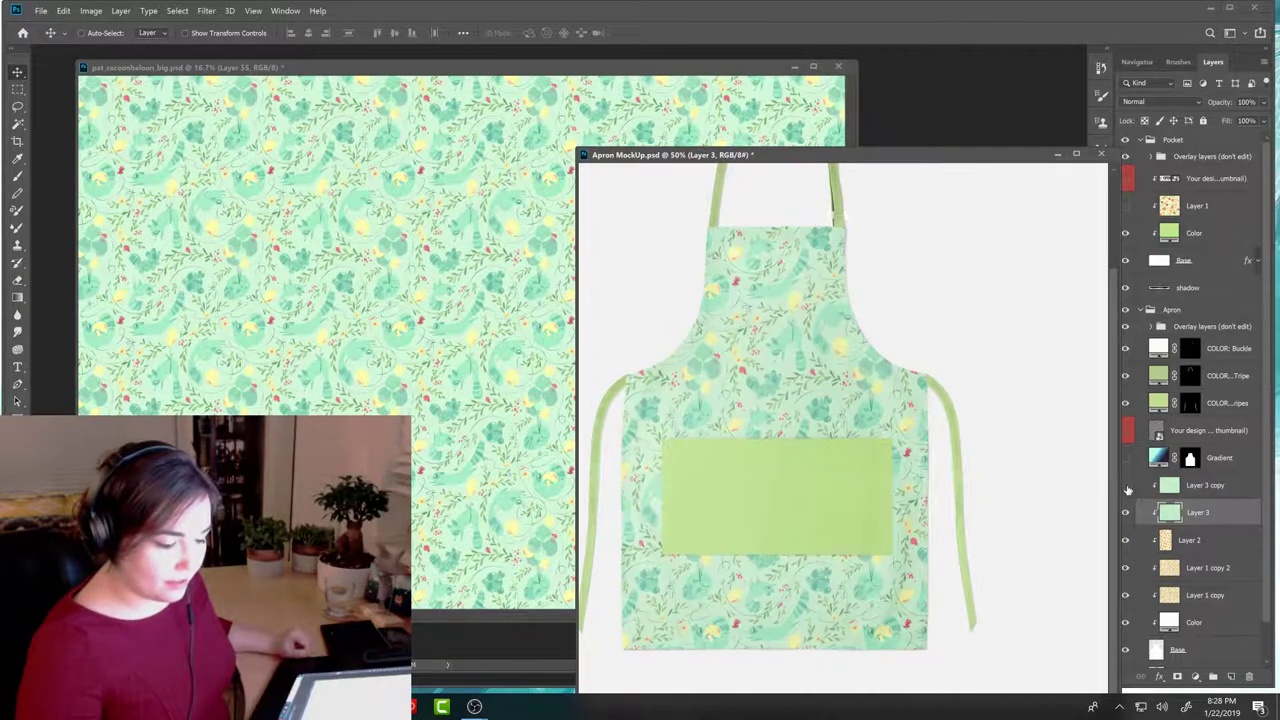
click(1127, 488)
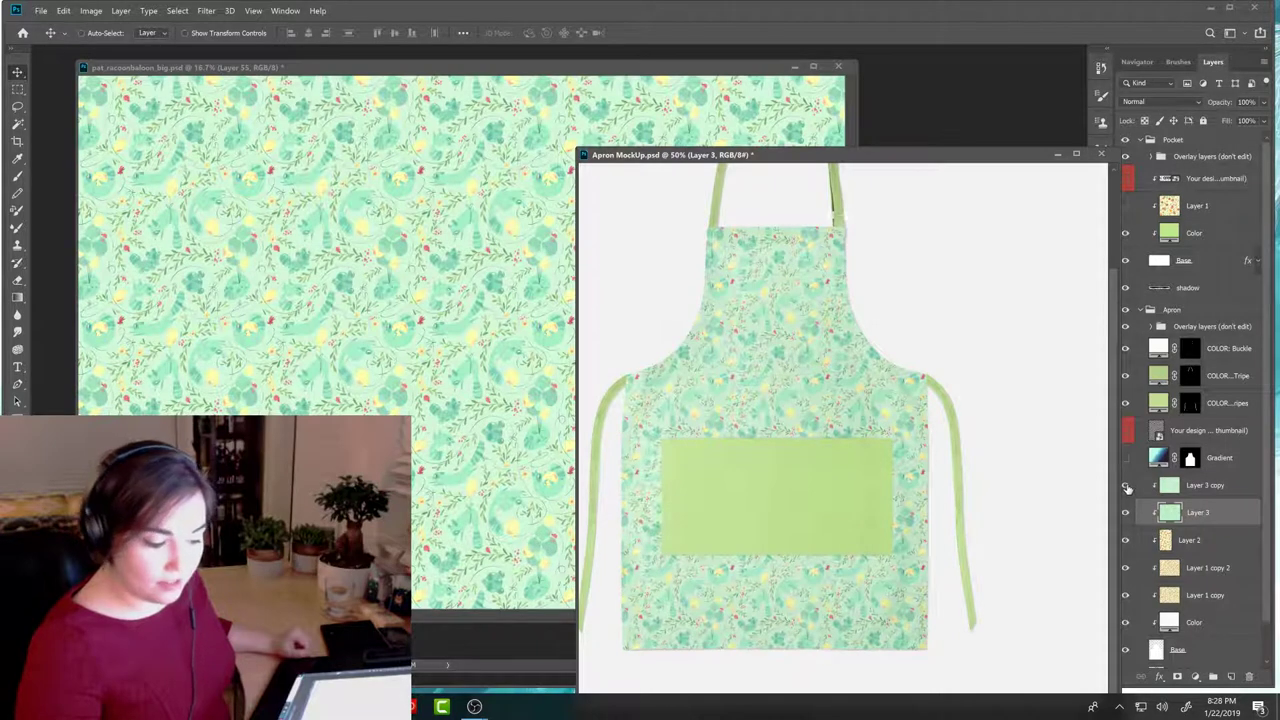
click(1127, 486)
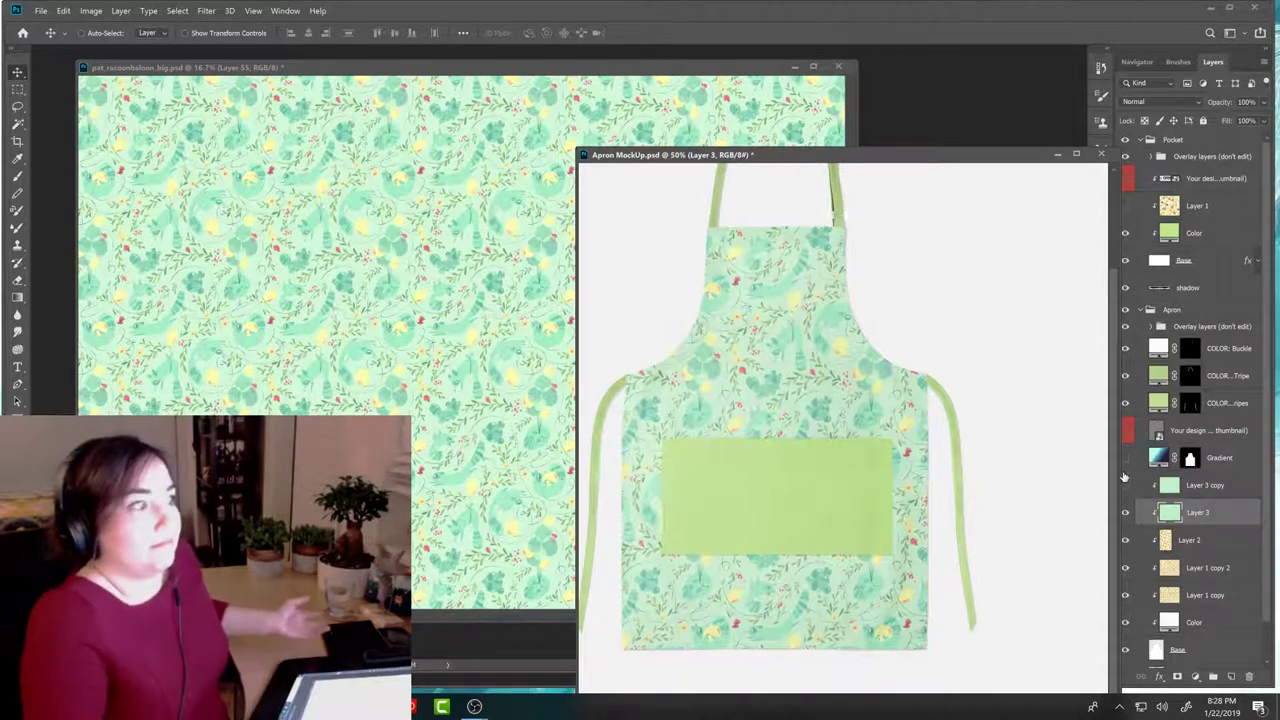
Step: Open the Gift Wrapping Paper MockUp file and arrange its window so the whole mockup shows at 50%
click(41, 10)
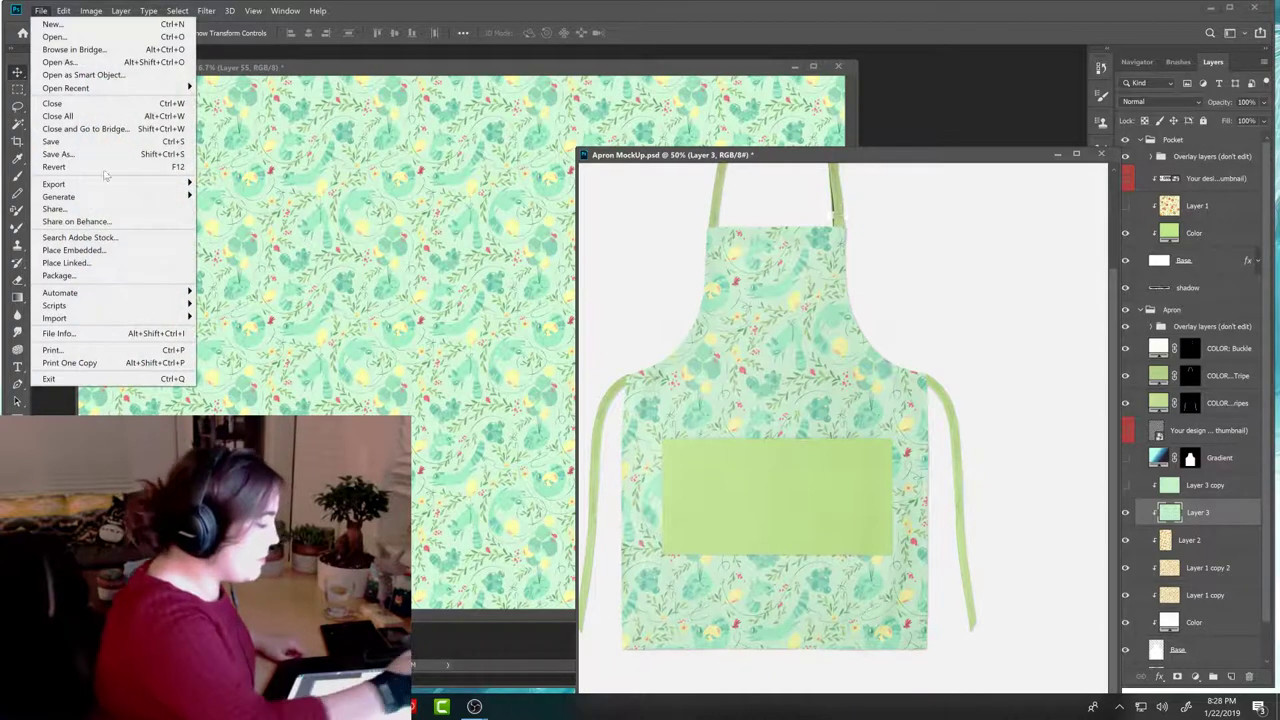
click(79, 36)
click(298, 105)
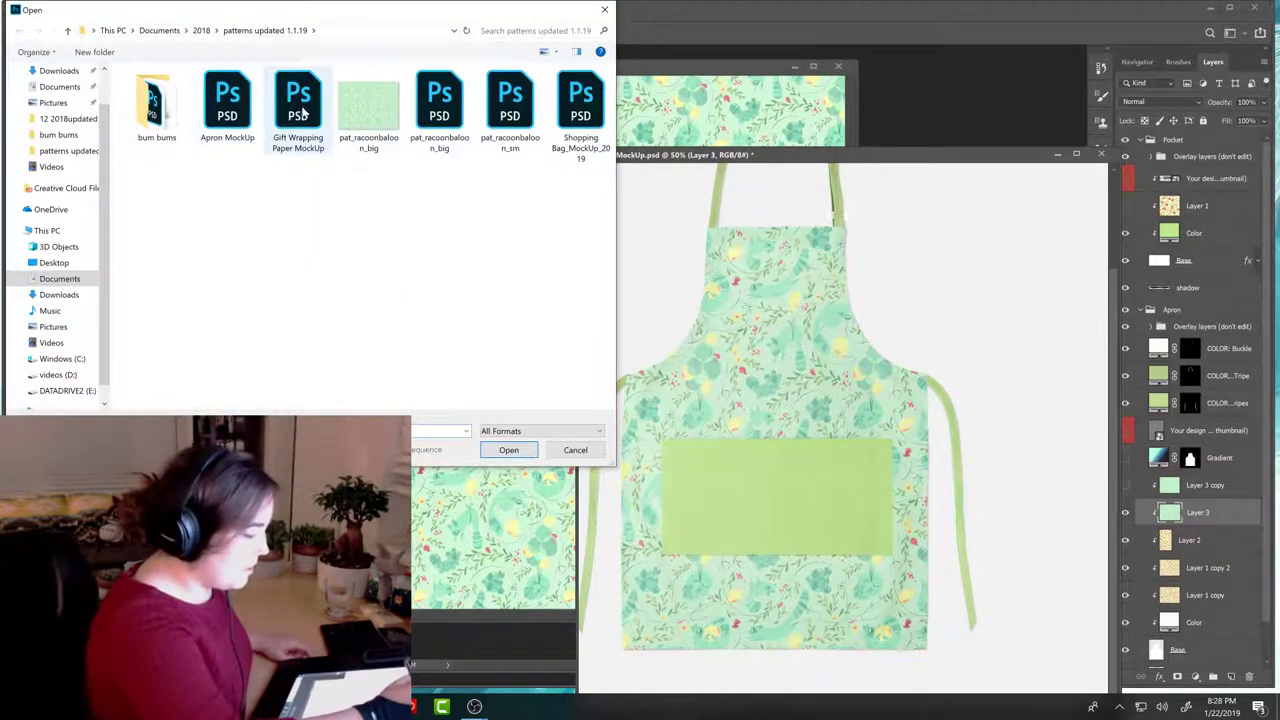
click(506, 451)
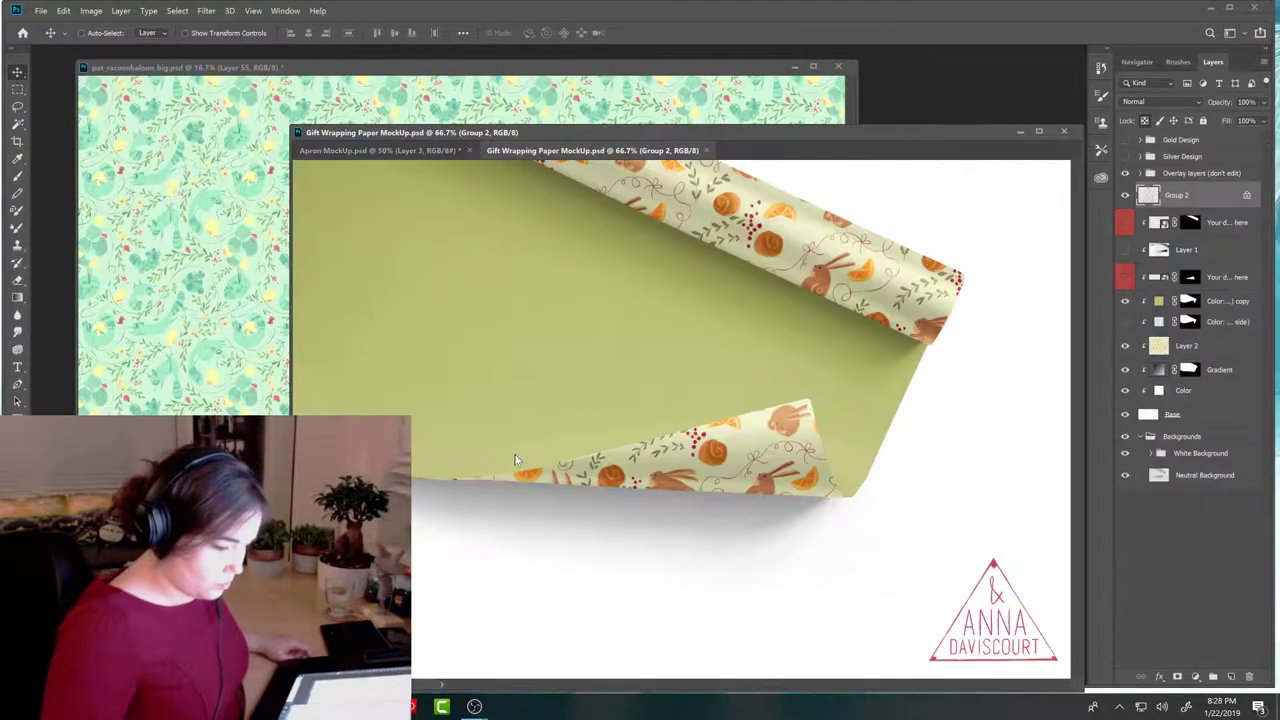
drag(894, 135, 830, 84)
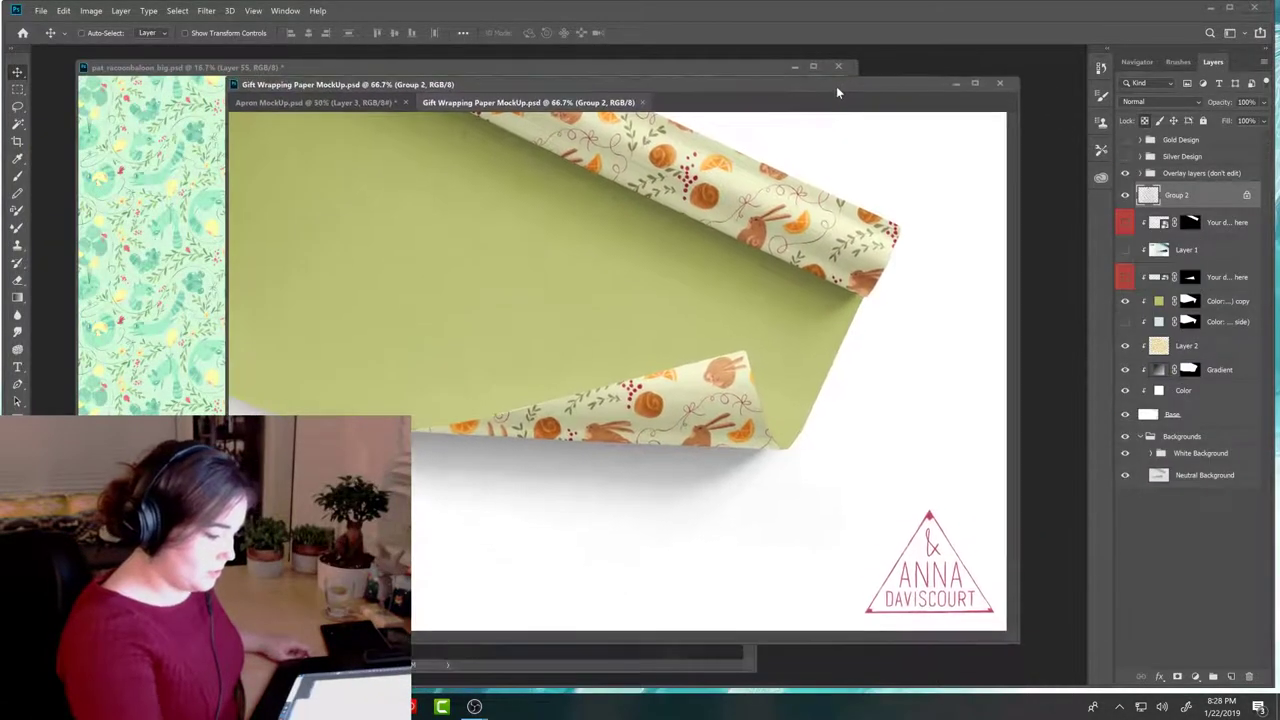
key(ctrl+minus)
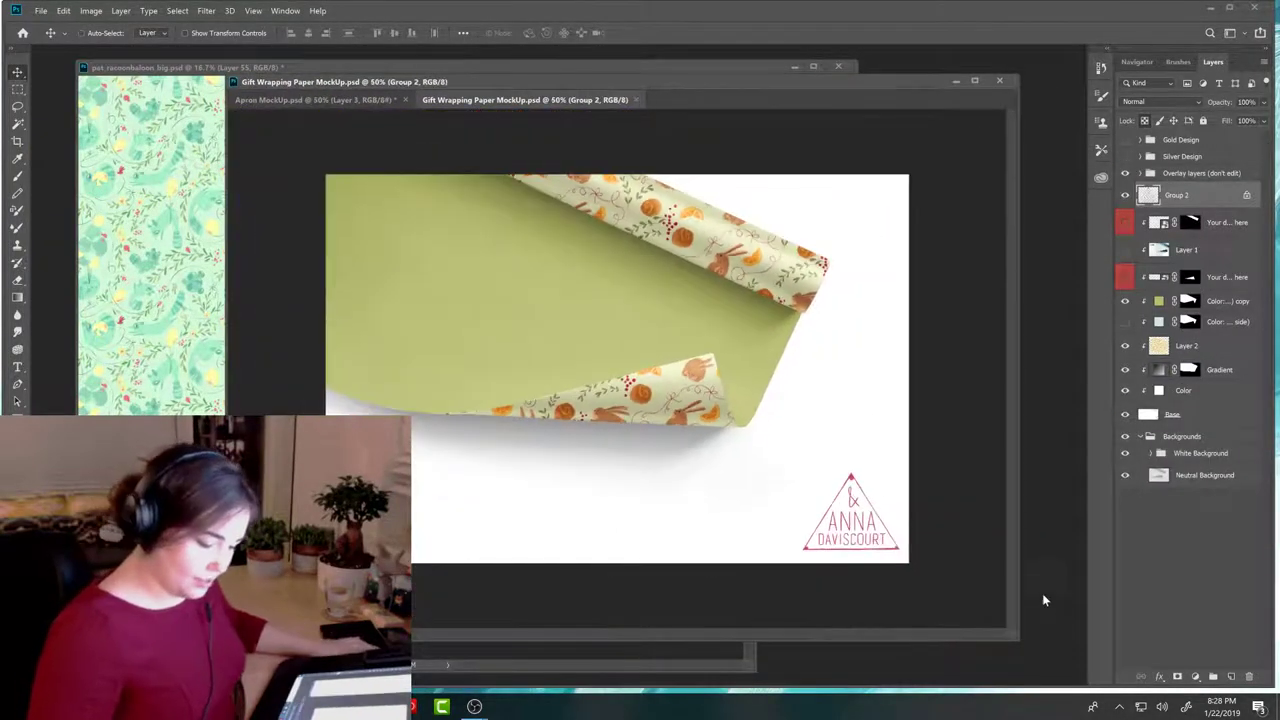
Step: Hide the Group 2 logo and copy the raccoon pattern in above Layer 2, clipped to the wrapping paper
click(1128, 195)
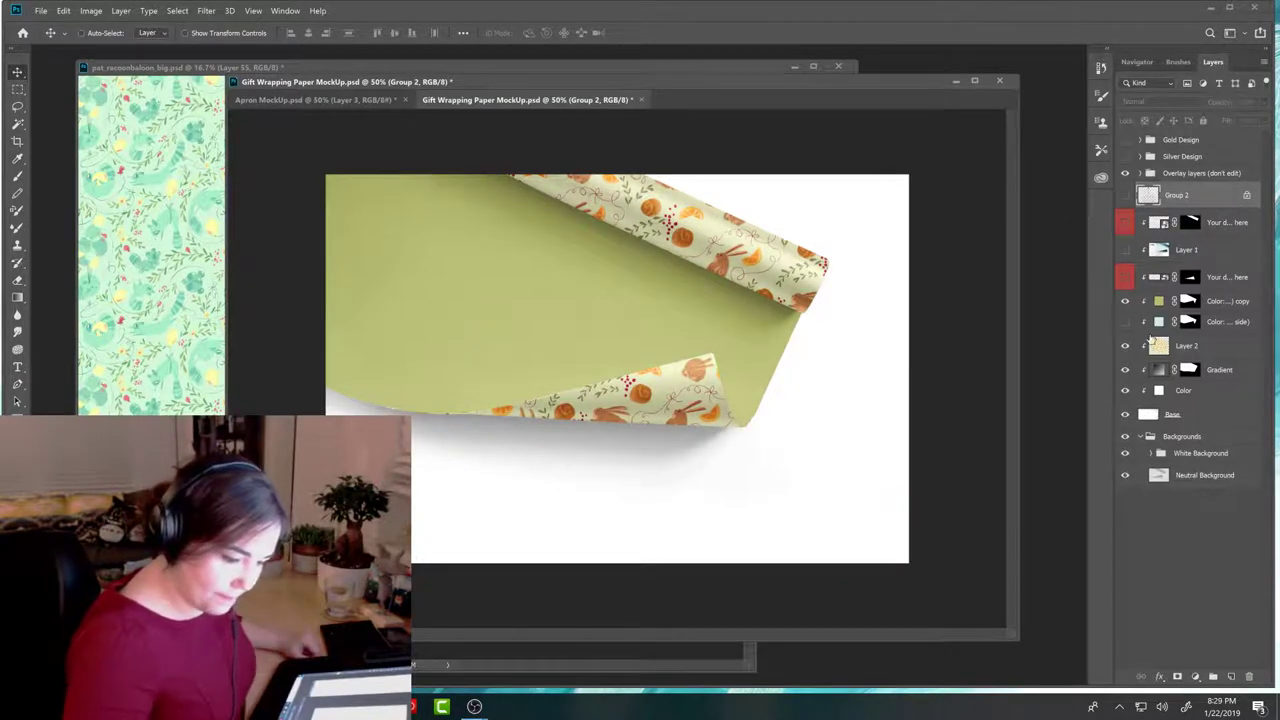
click(1152, 342)
click(203, 268)
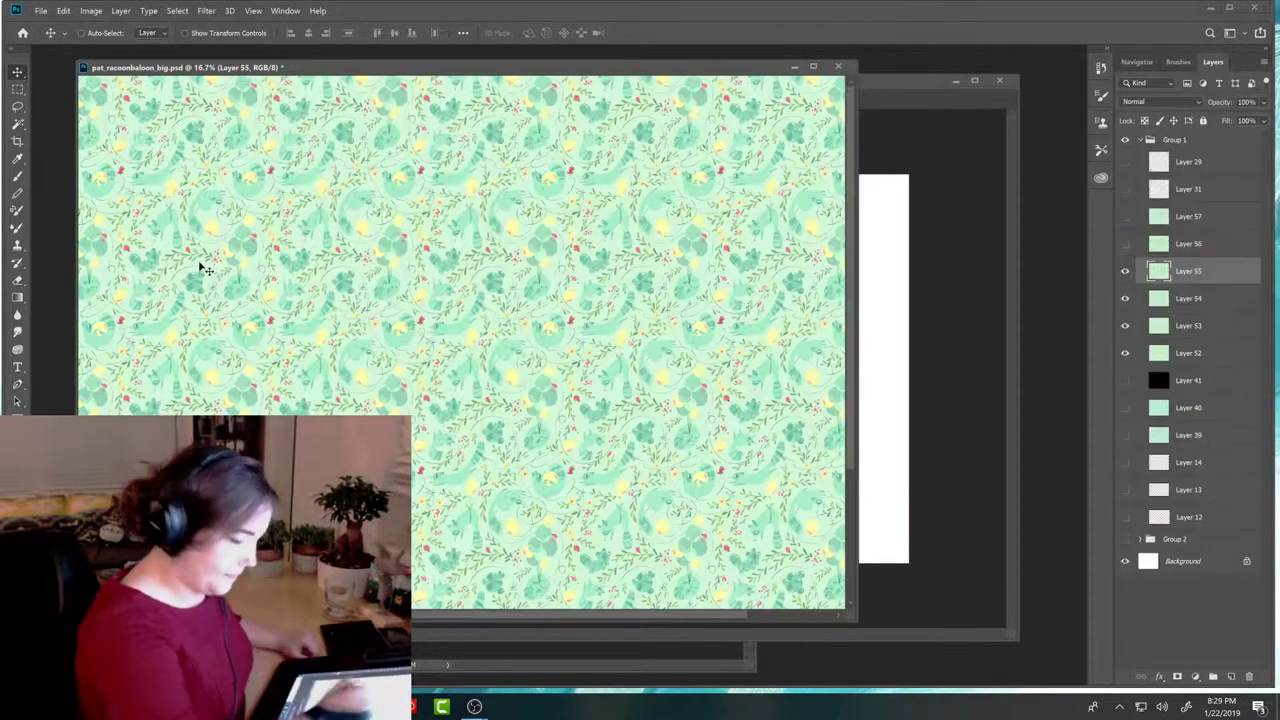
click(877, 394)
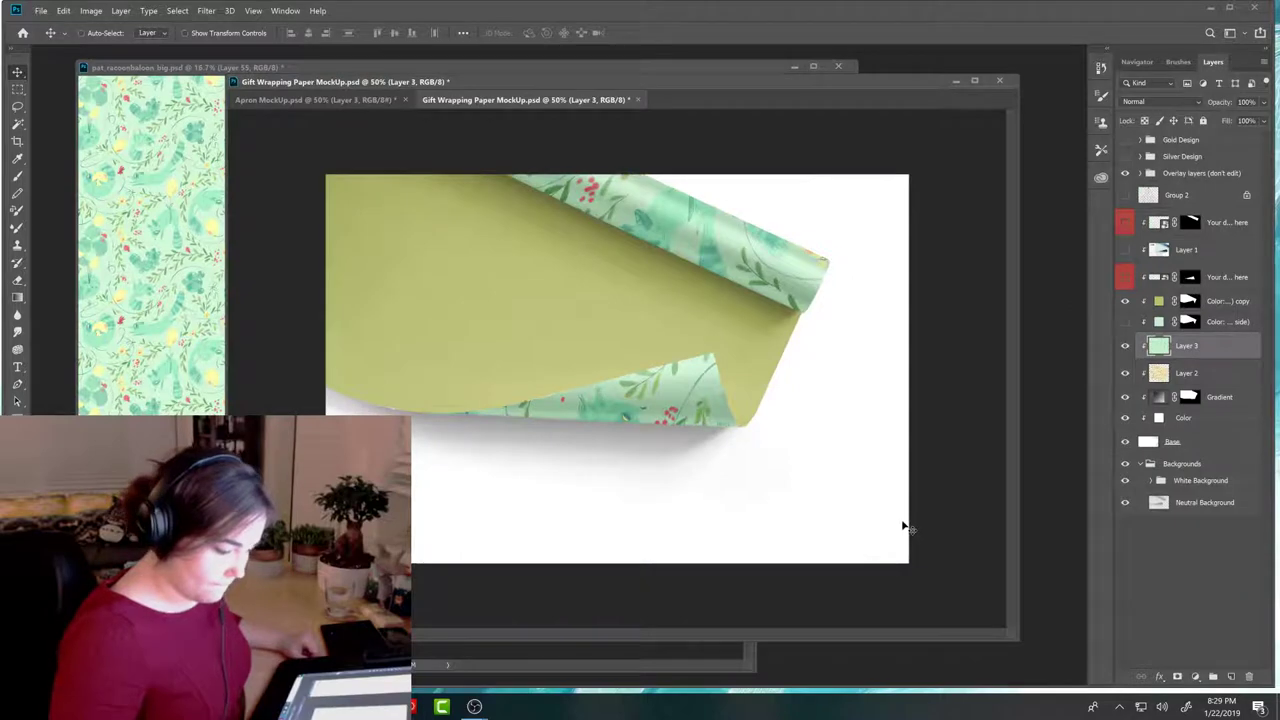
drag(737, 457, 812, 427)
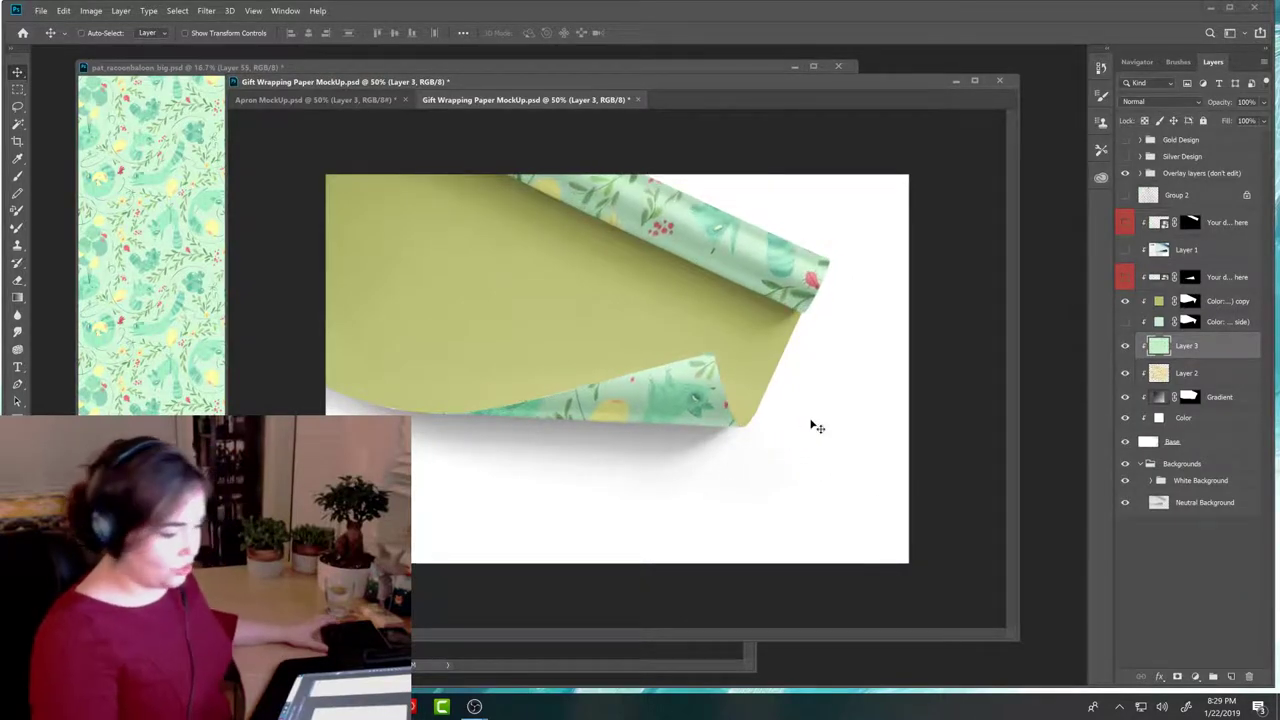
Step: Scale the wrapping paper's pattern on Layer 3 down with Free Transform
key(ctrl+t)
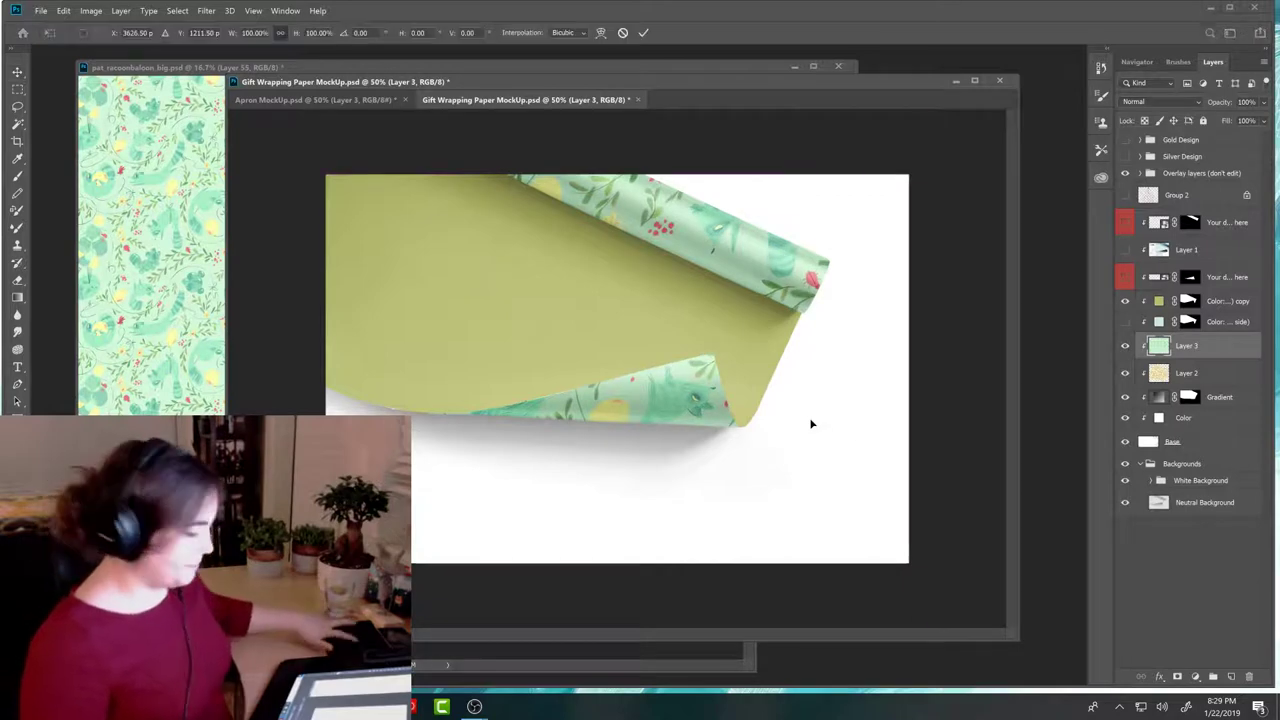
key(ctrl+minus)
key(ctrl+minus)
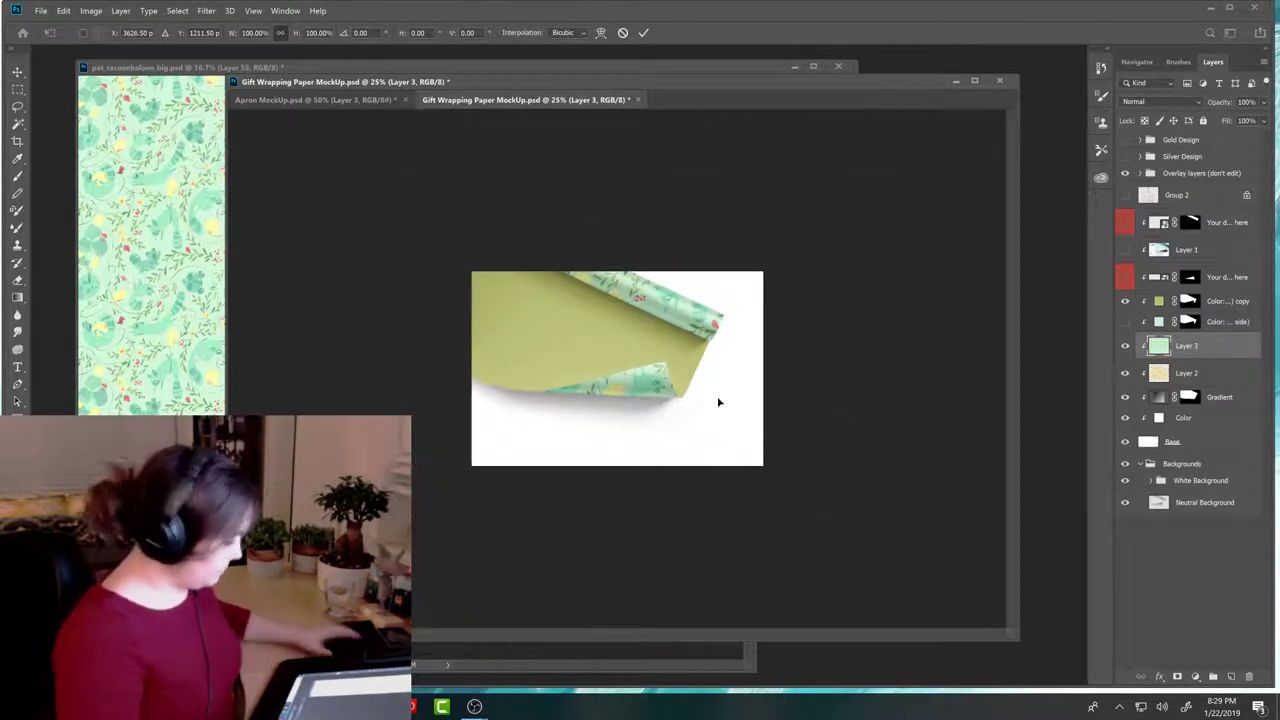
key(ctrl+minus)
key(ctrl+minus)
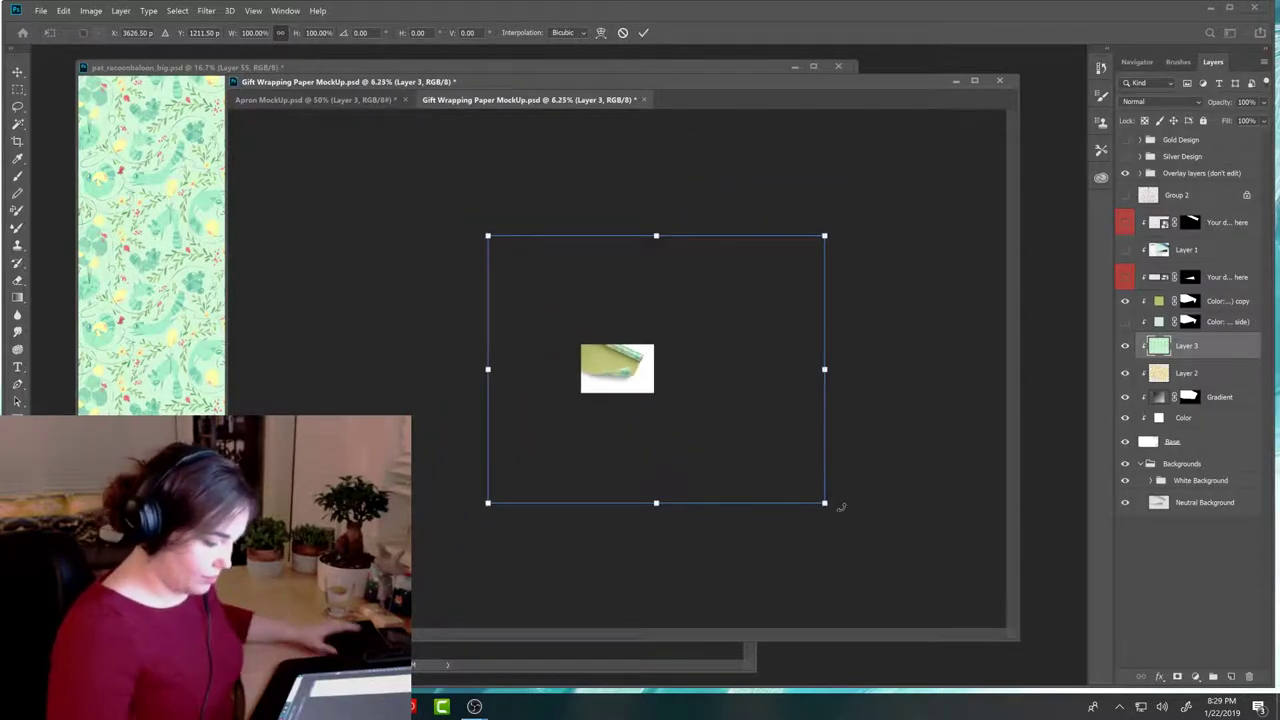
drag(843, 505, 700, 368)
key(Return)
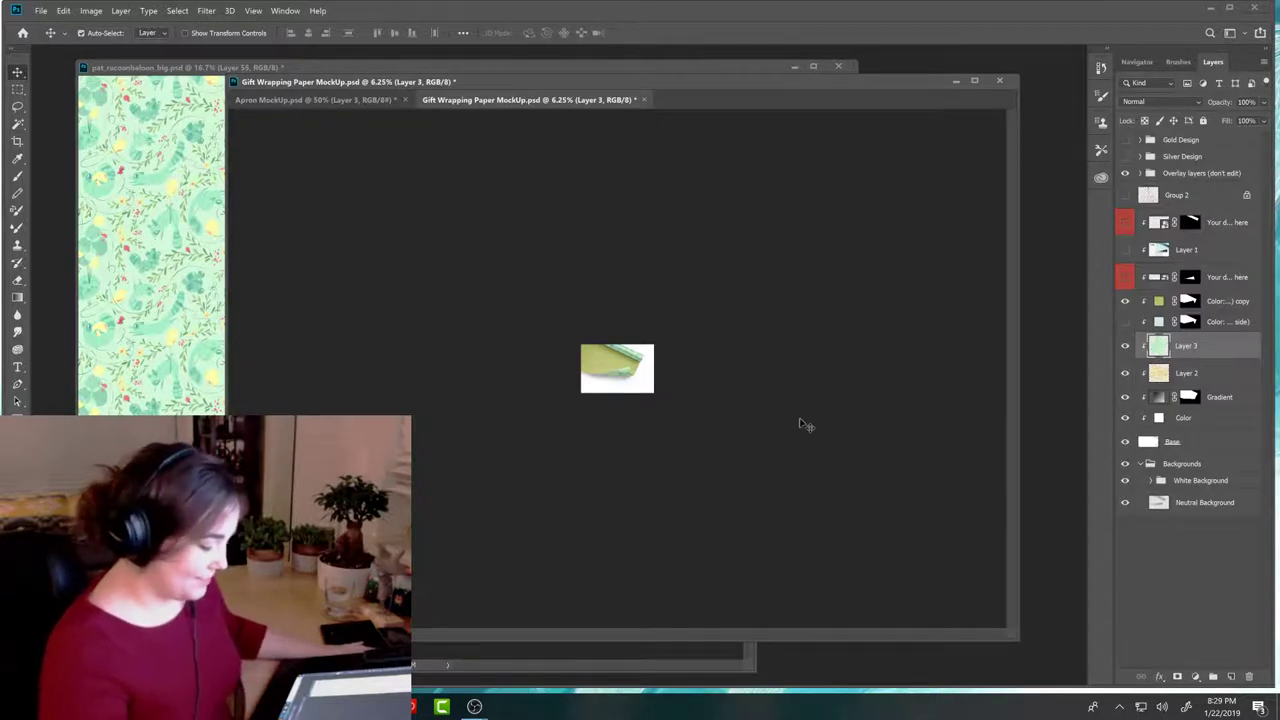
Step: Reposition the scaled-down pattern so it covers the visible roll and folded corner of the wrapping paper
key(ctrl+plus)
key(ctrl+plus)
key(ctrl+plus)
key(ctrl+plus)
key(ctrl+plus)
key(ctrl+plus)
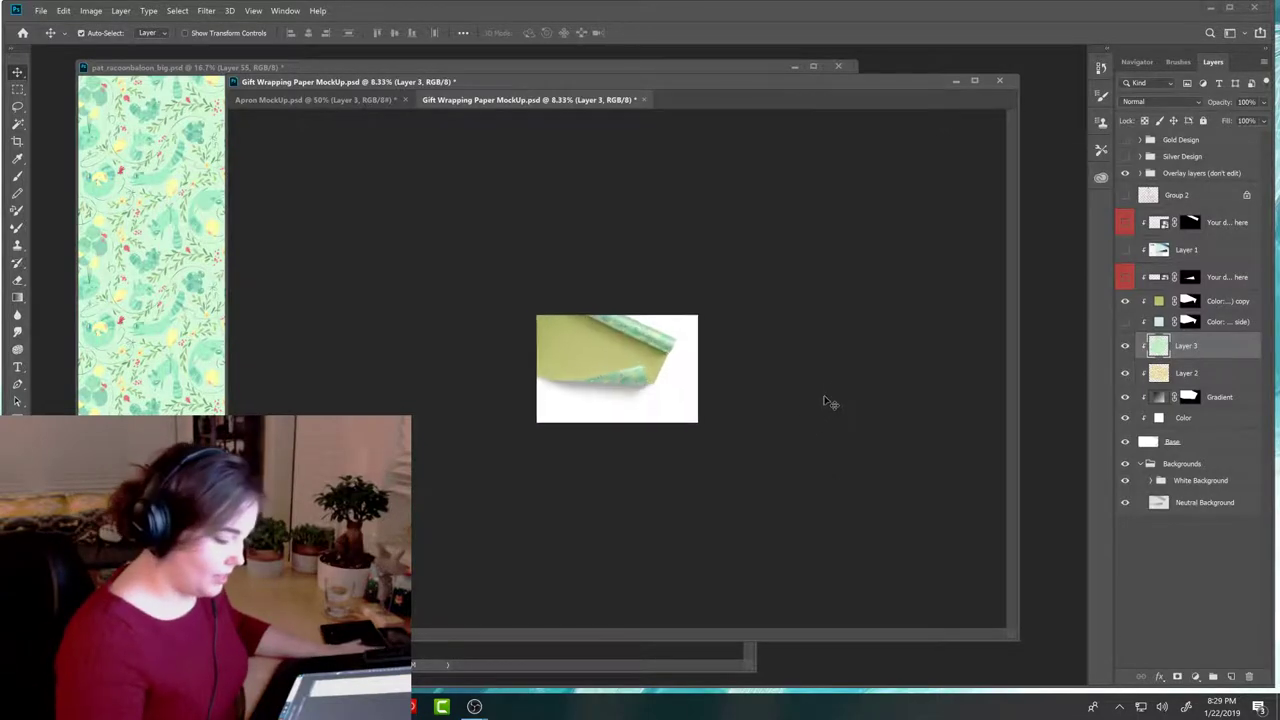
drag(700, 86, 876, 111)
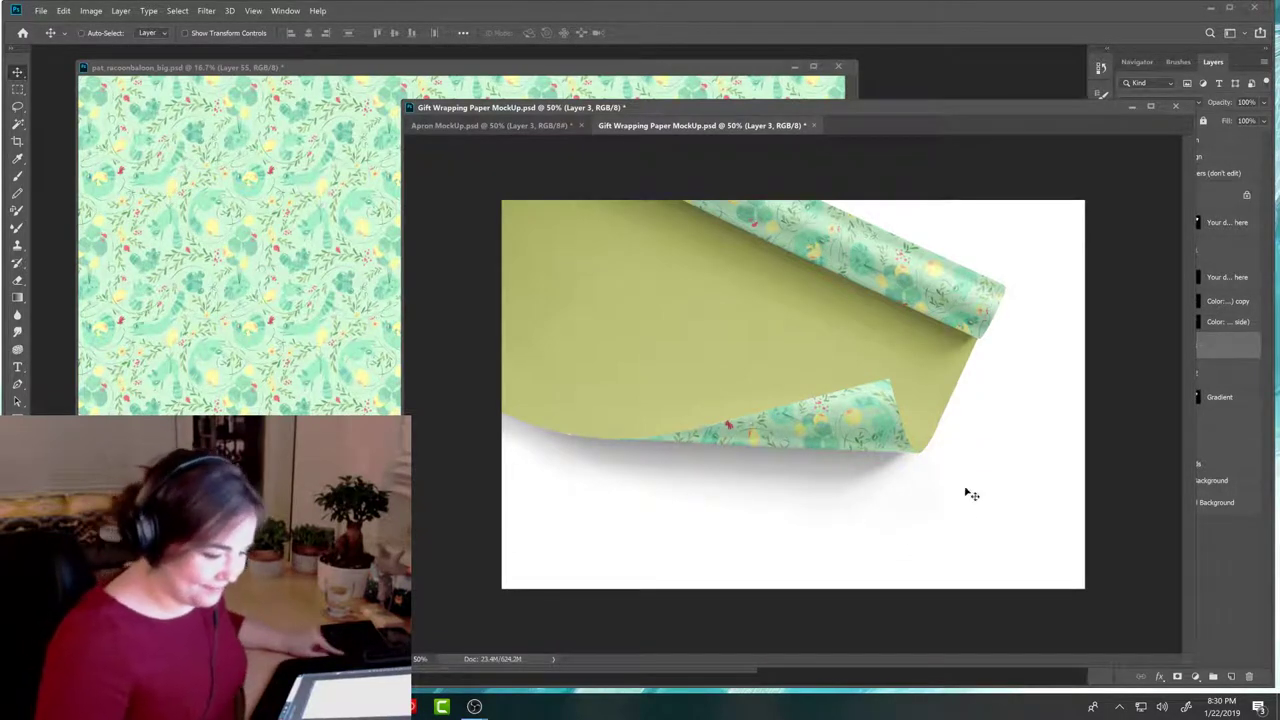
drag(1035, 103, 903, 99)
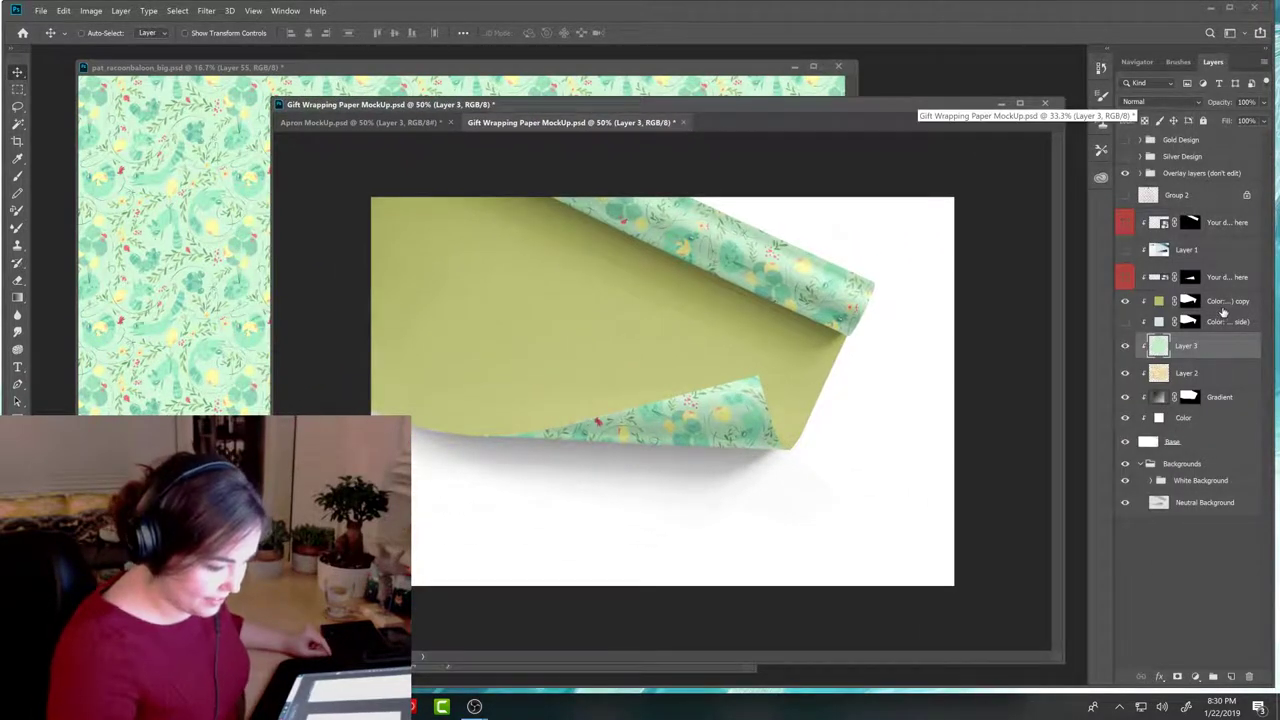
key(b)
key(v)
mouse_move(794, 526)
mouse_down()
mouse_move(857, 451)
mouse_move(872, 373)
mouse_move(889, 391)
mouse_move(953, 379)
mouse_move(831, 420)
mouse_move(930, 456)
mouse_move(989, 448)
mouse_move(992, 472)
mouse_move(901, 447)
mouse_move(915, 461)
mouse_move(920, 418)
mouse_move(897, 446)
mouse_up()
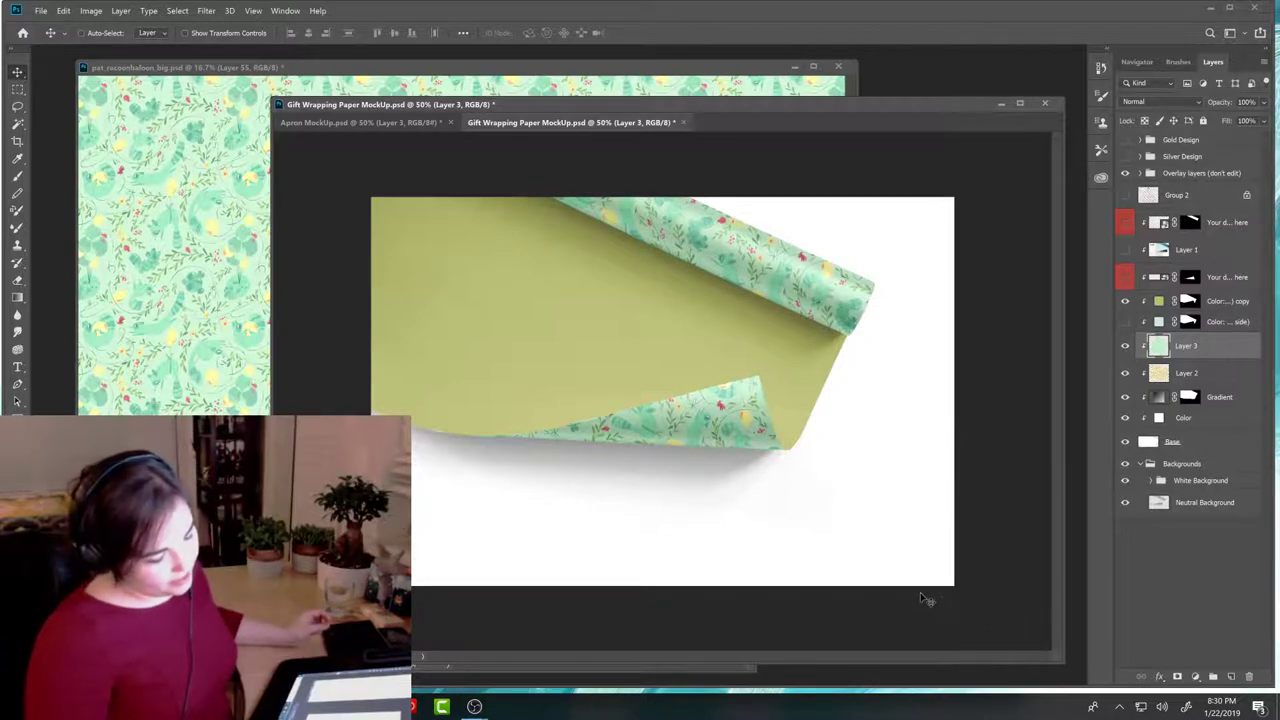
drag(996, 559, 877, 515)
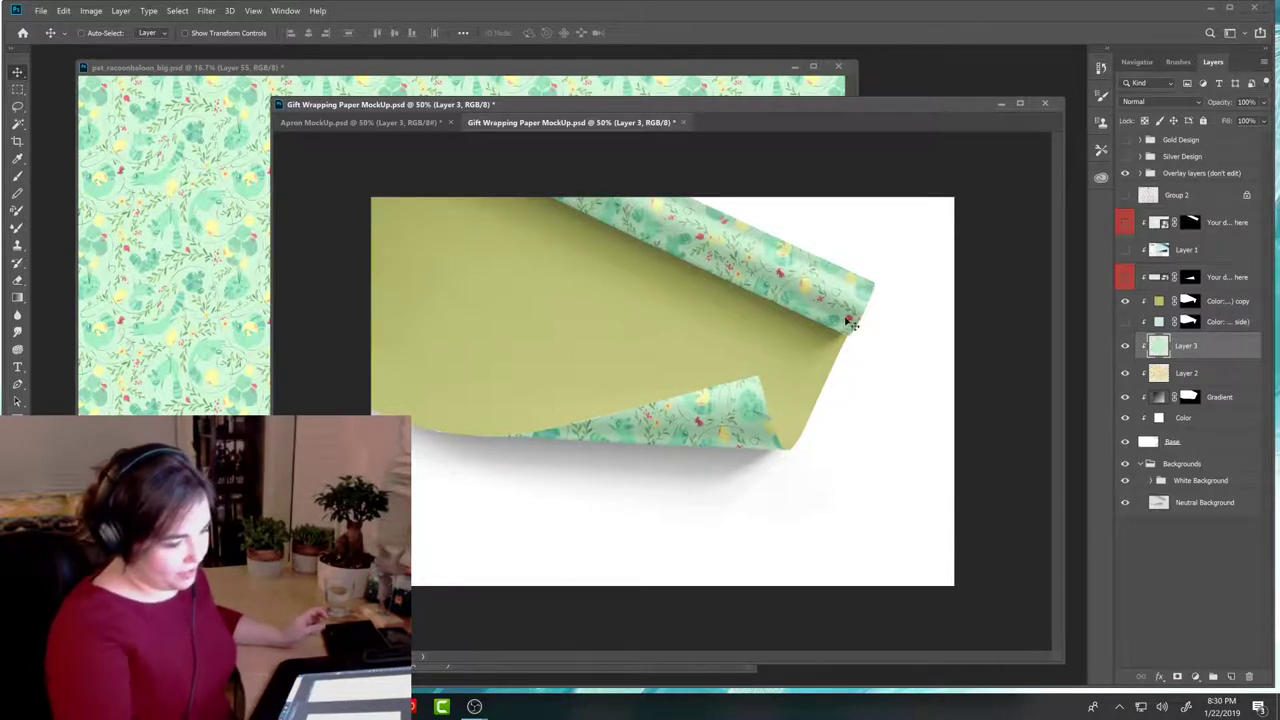
drag(854, 580, 911, 549)
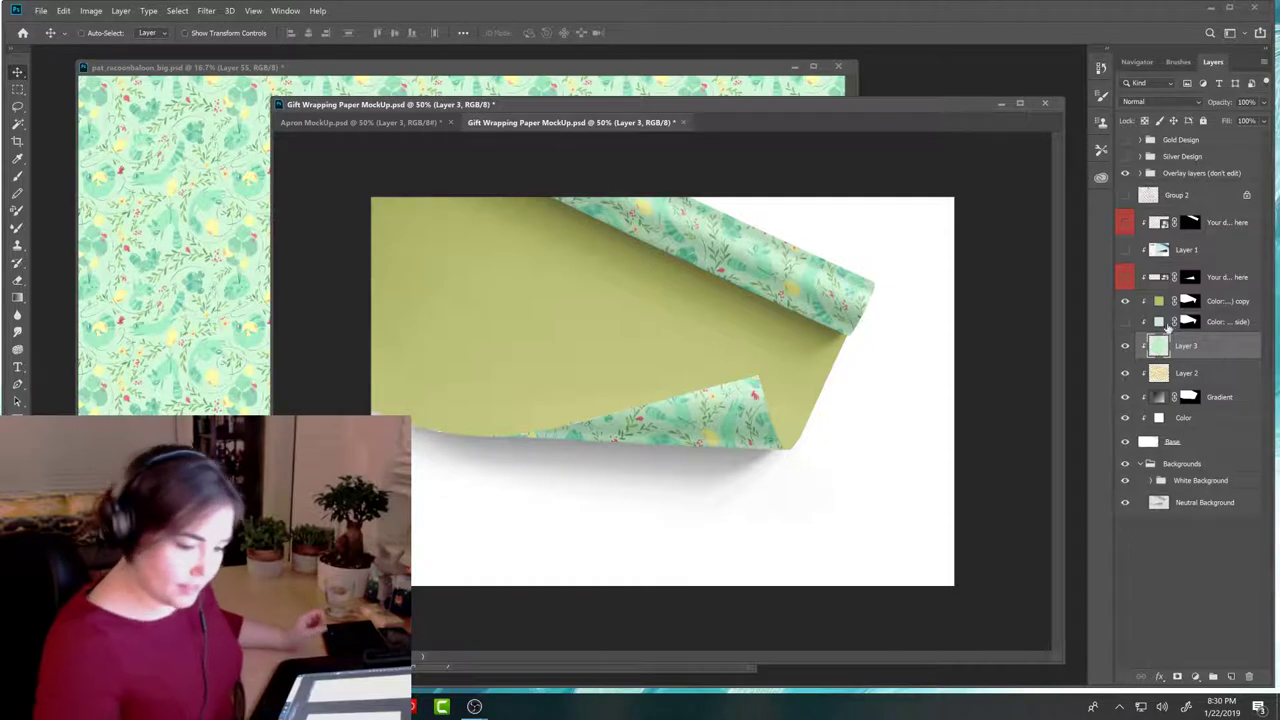
Step: Check which layer colours the paper's reverse side by toggling the other-side colour copy, and open its fill colour for editing
click(1126, 303)
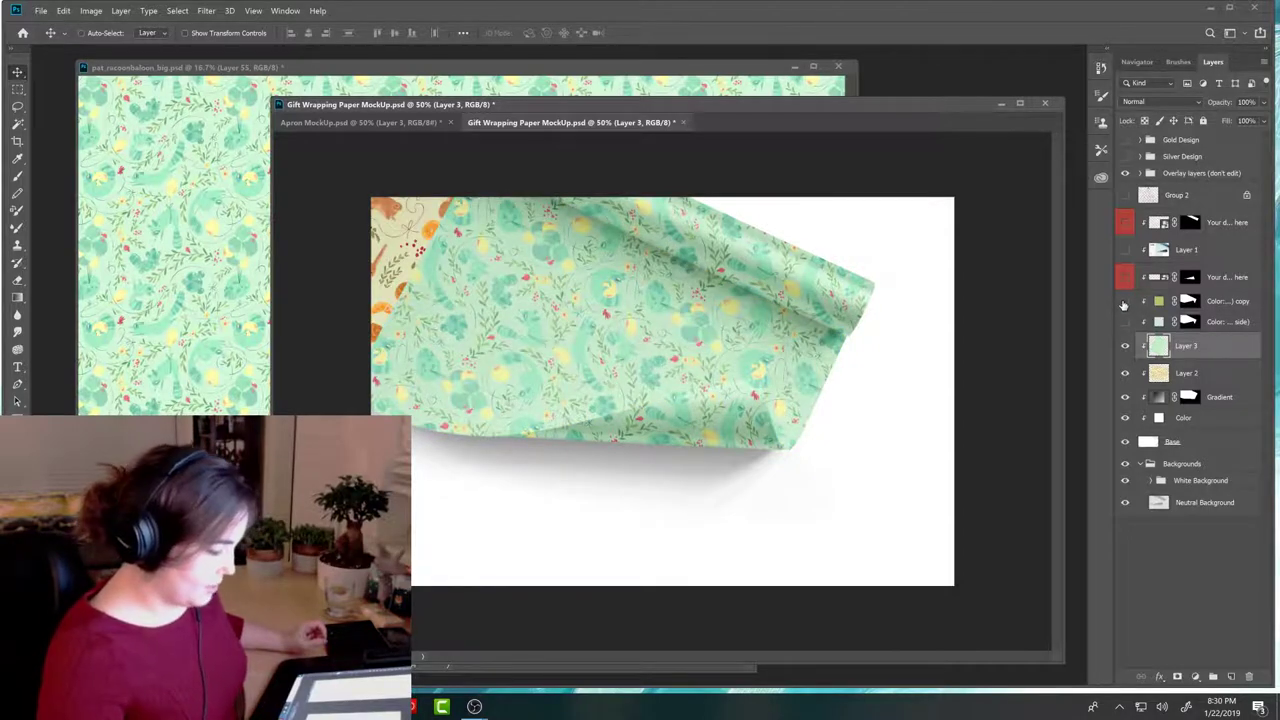
click(1124, 302)
double_click(1158, 301)
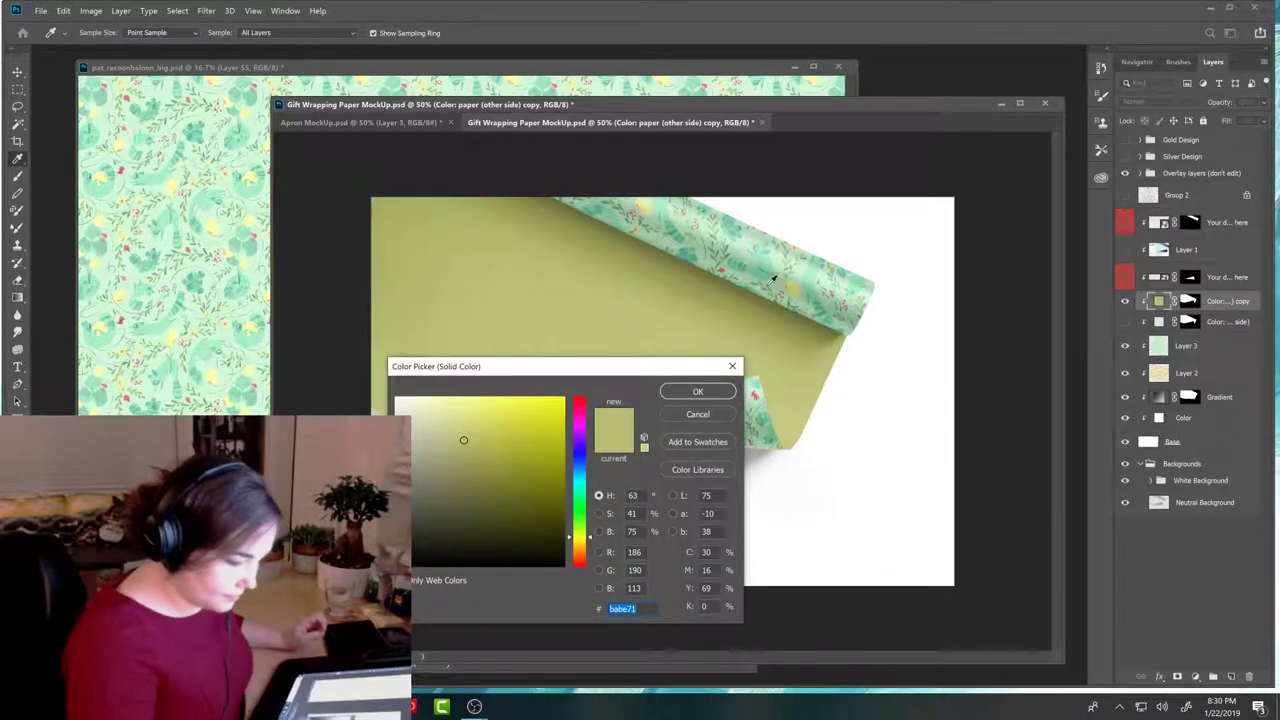
Step: Try light greens such as a8eca8 and d7eca8, and a pink sampled from the pattern, on the paper's reverse side
drag(722, 234, 716, 220)
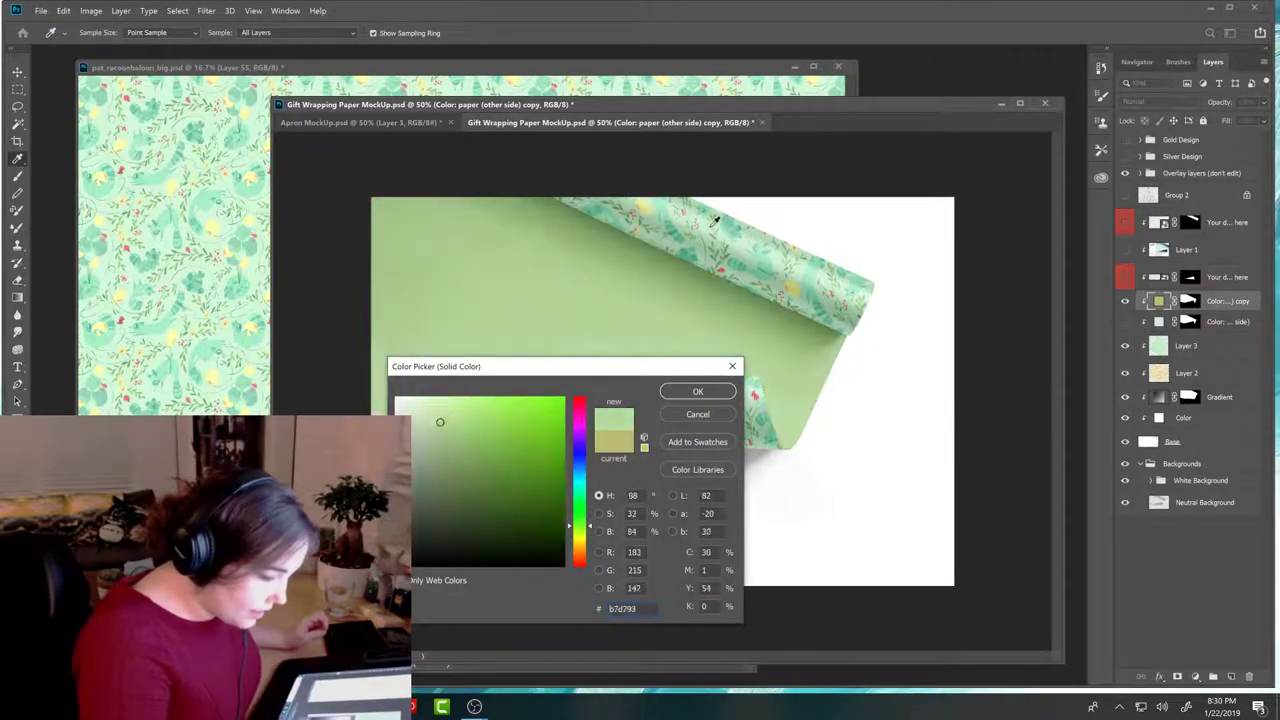
text(a8eca8)
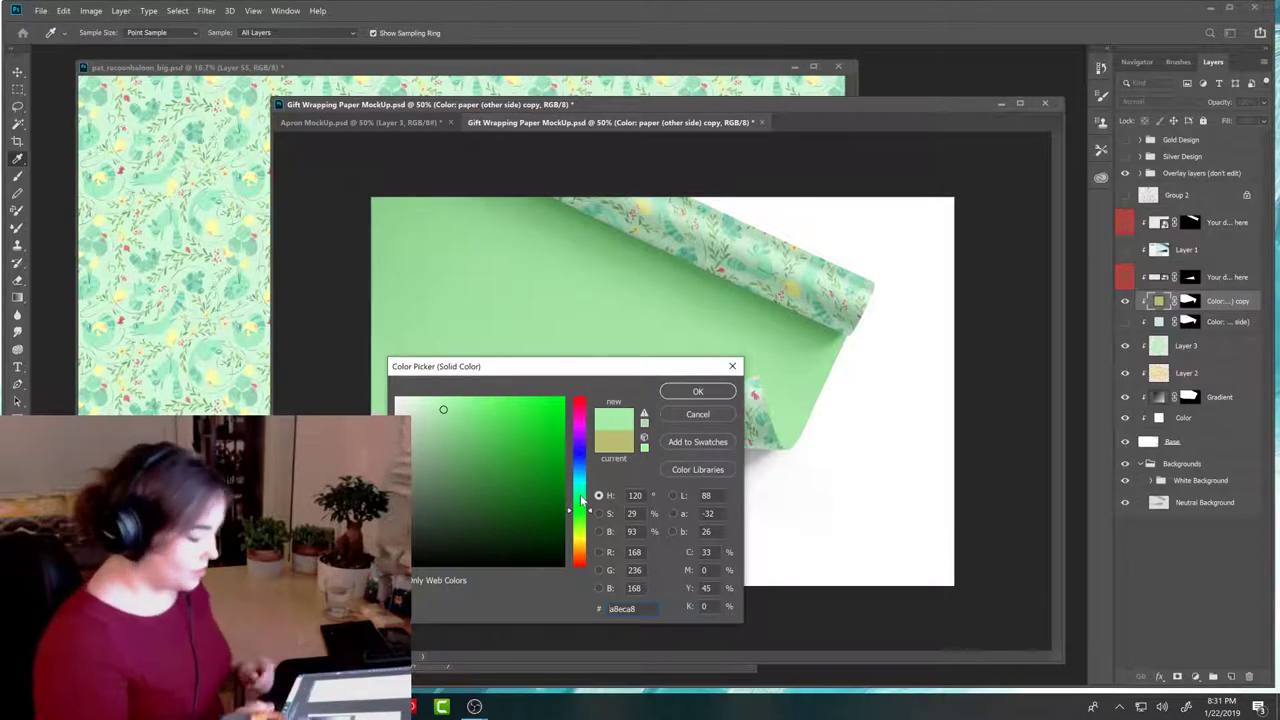
click(589, 517)
drag(589, 520, 589, 533)
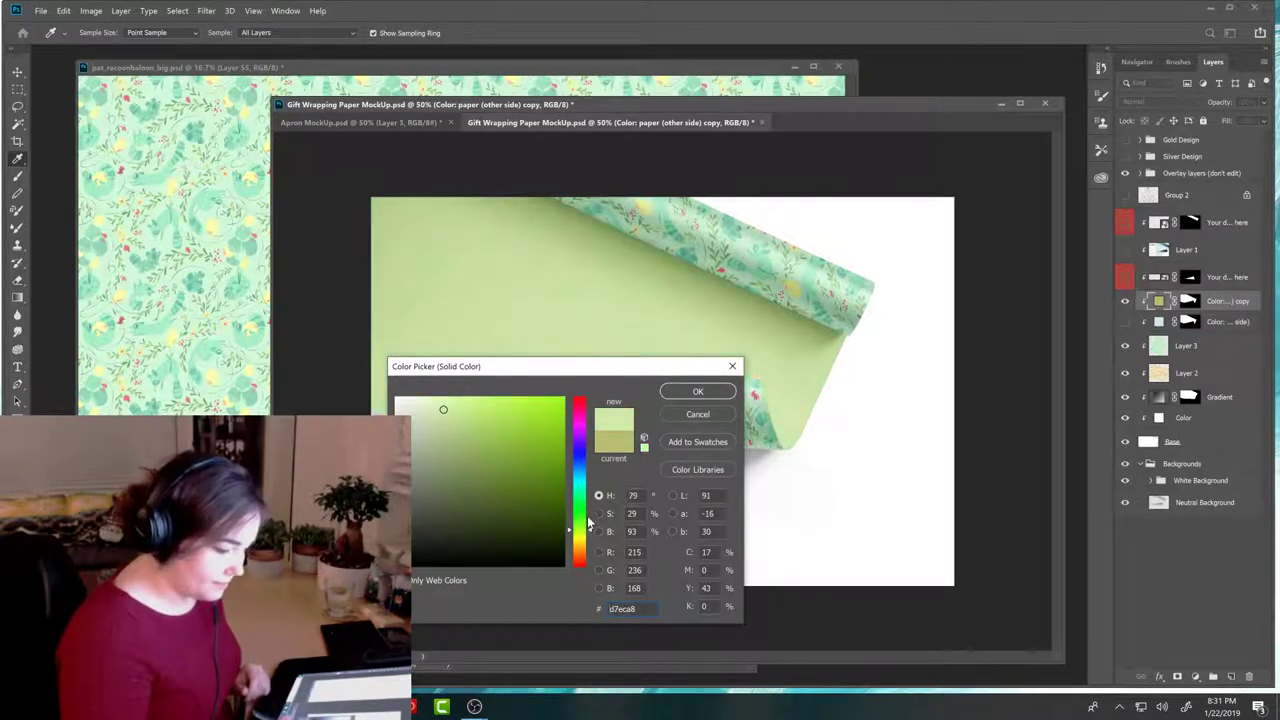
click(758, 390)
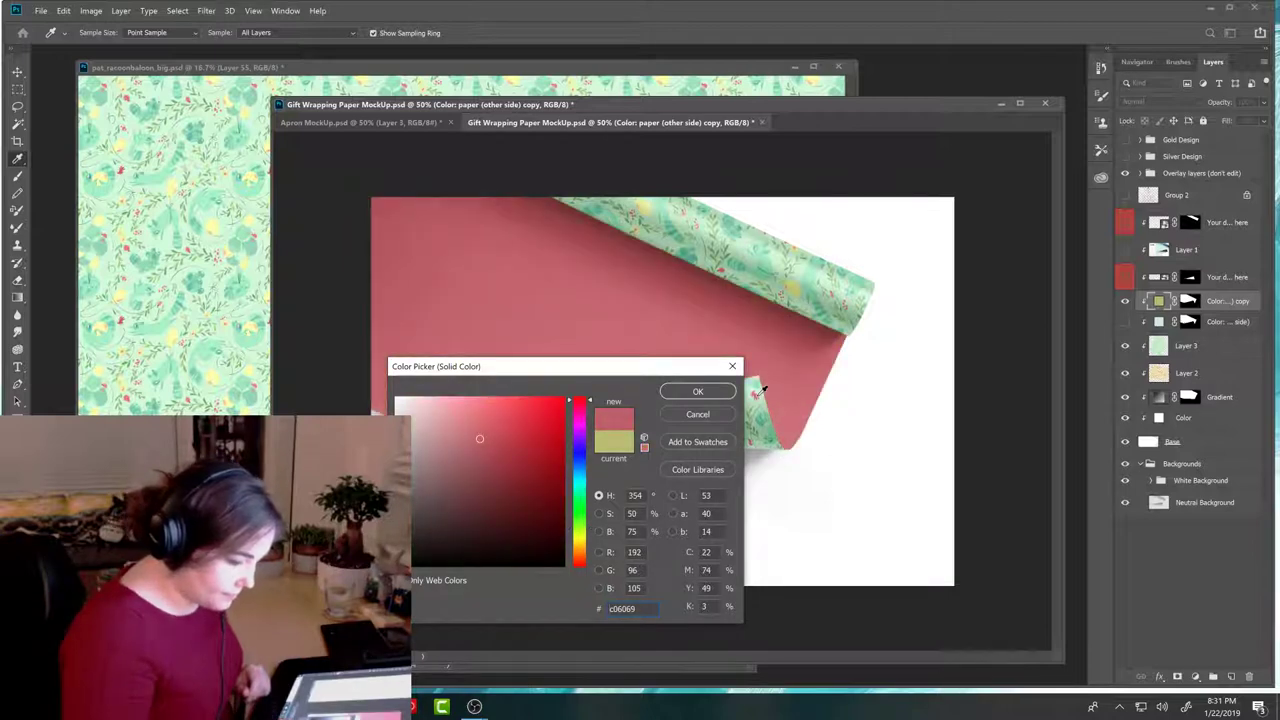
click(760, 389)
Step: Set the fill colour of the wrapping paper's reverse side to light yellow fef2a4
drag(622, 350, 963, 380)
drag(720, 430, 731, 441)
drag(810, 448, 814, 408)
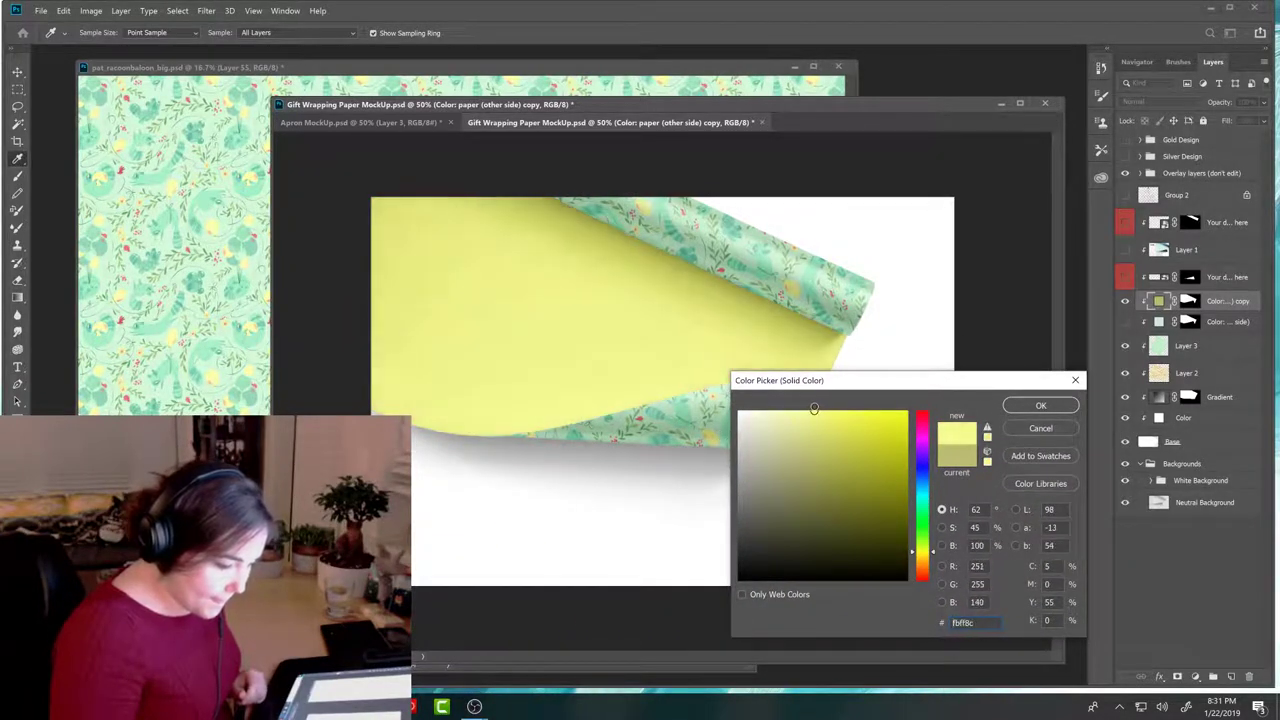
click(933, 552)
drag(805, 425, 797, 411)
click(936, 549)
click(934, 560)
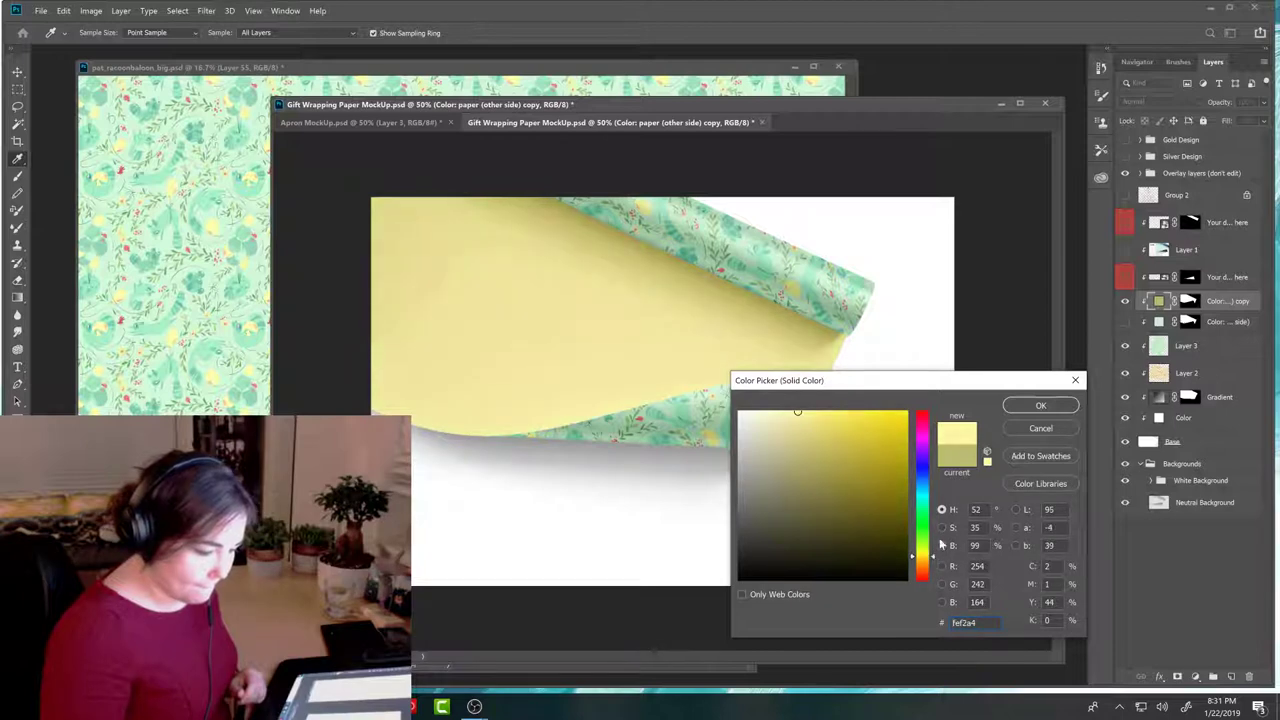
click(1040, 405)
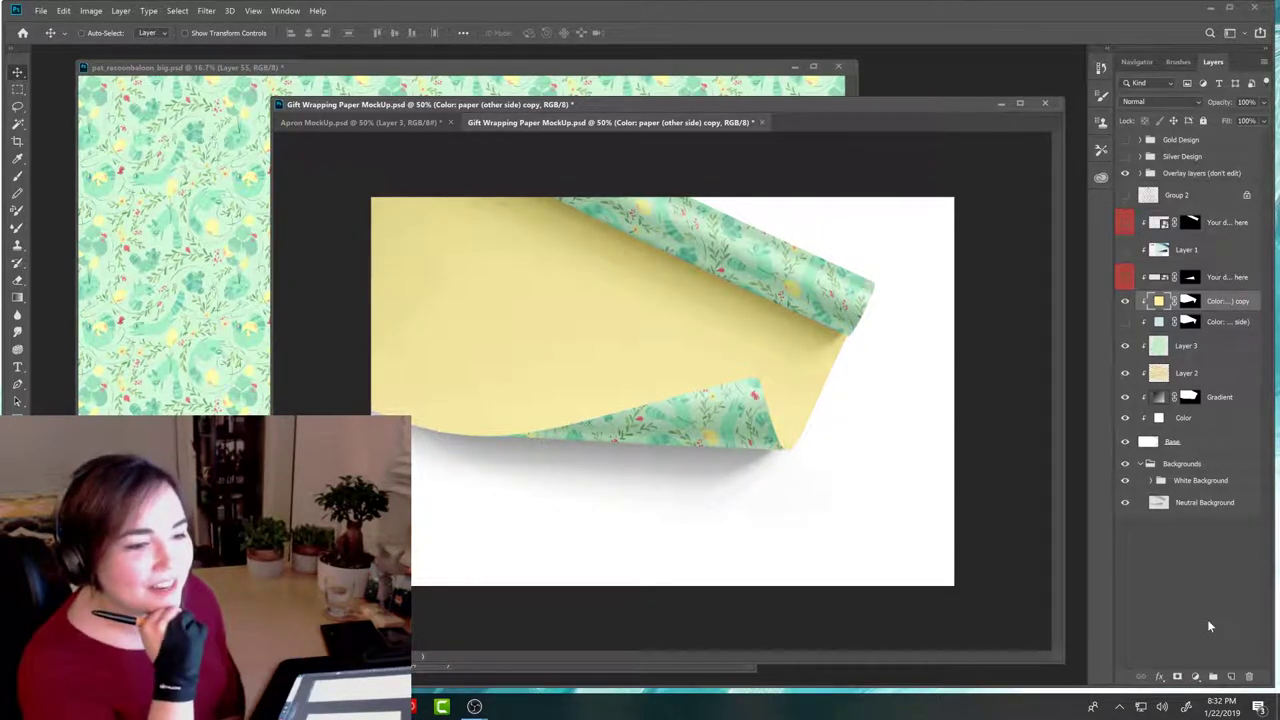
Step: Switch to the apron mockup and set up saving it as a JPEG in the bum bums folder
drag(890, 108, 996, 91)
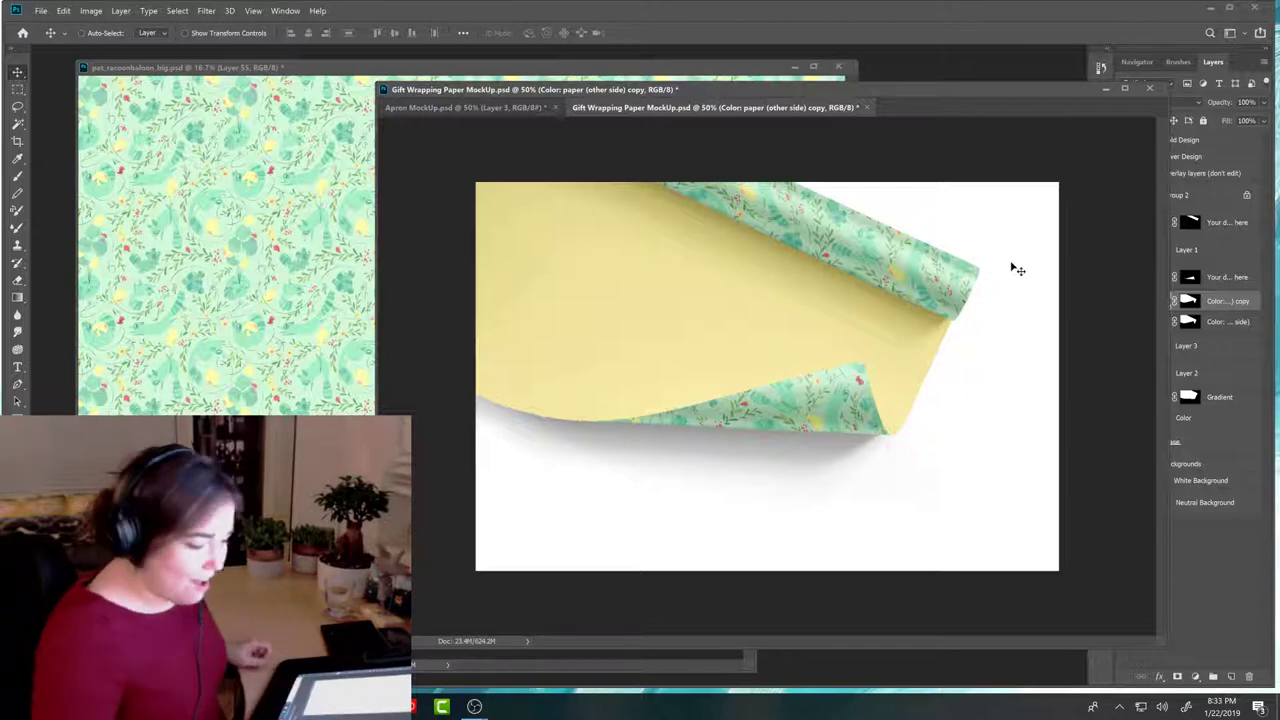
drag(1005, 95, 897, 174)
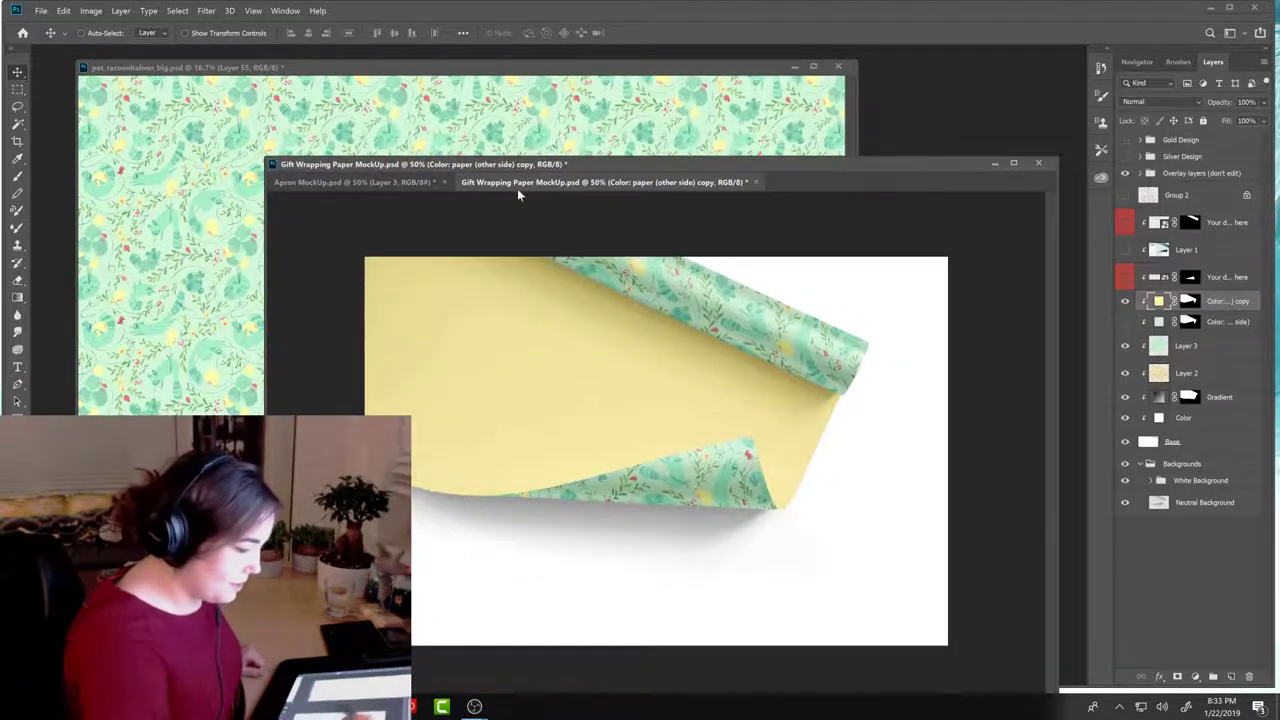
click(405, 184)
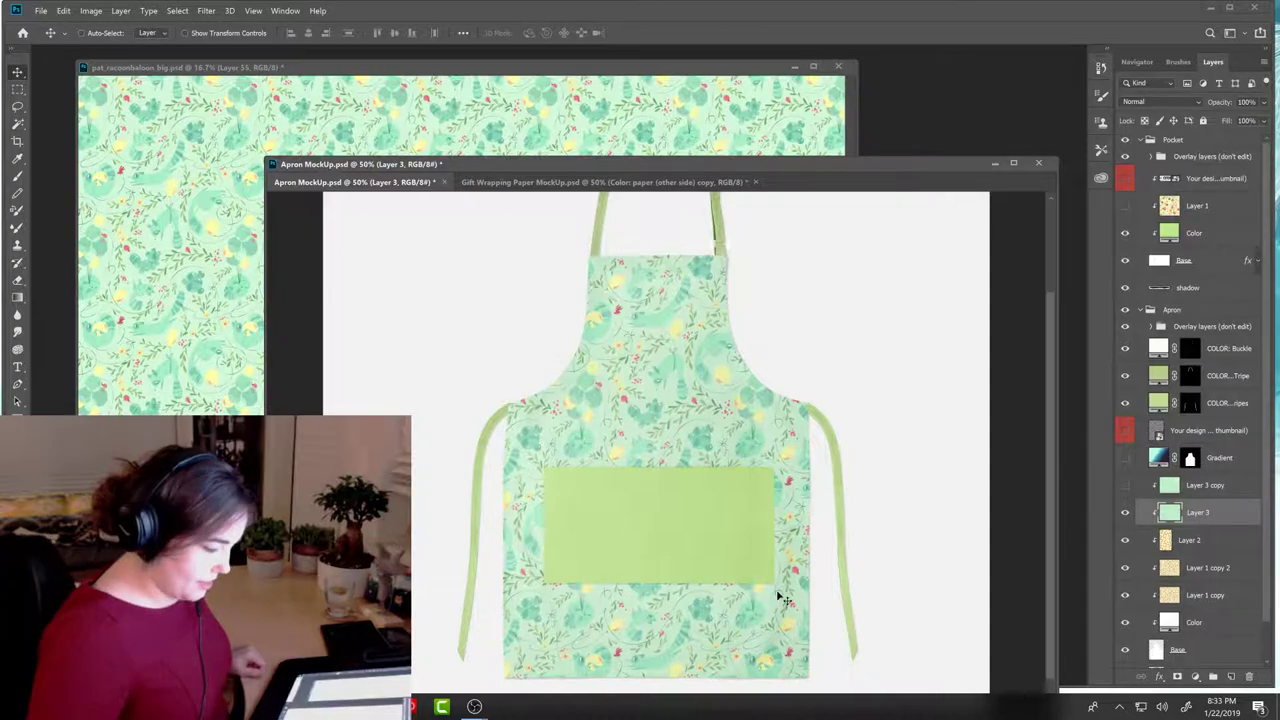
click(41, 10)
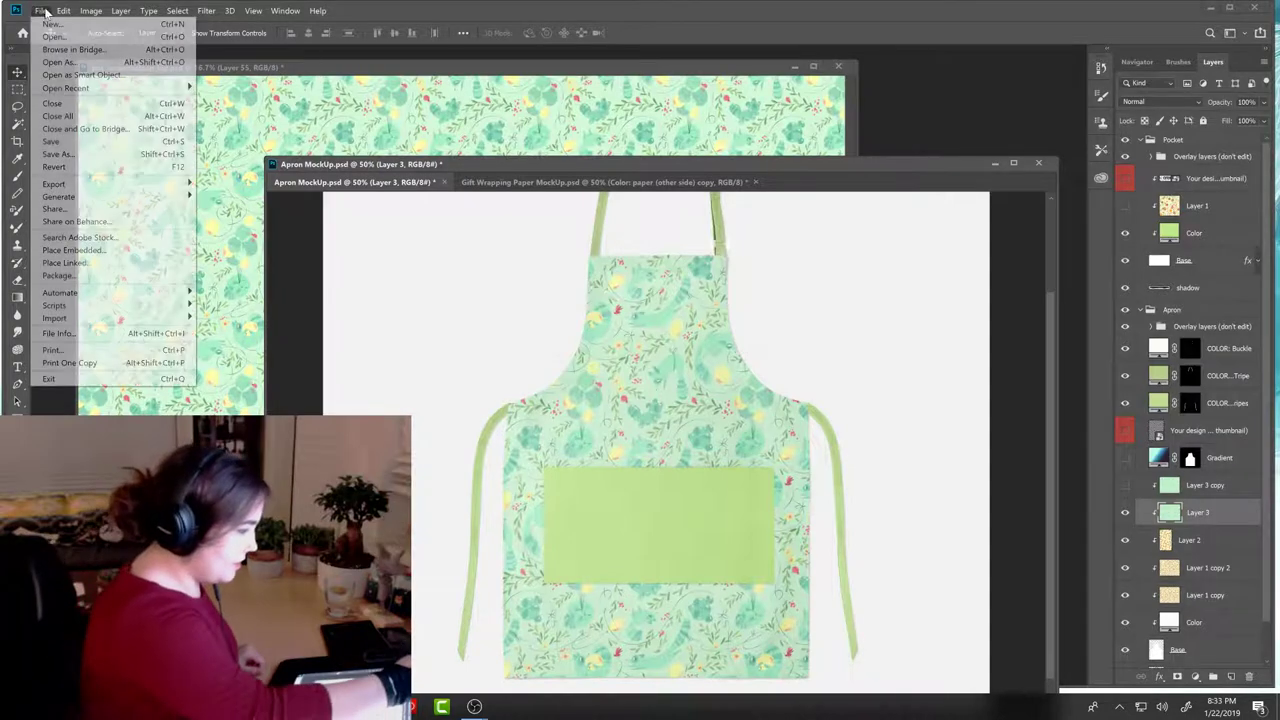
click(78, 155)
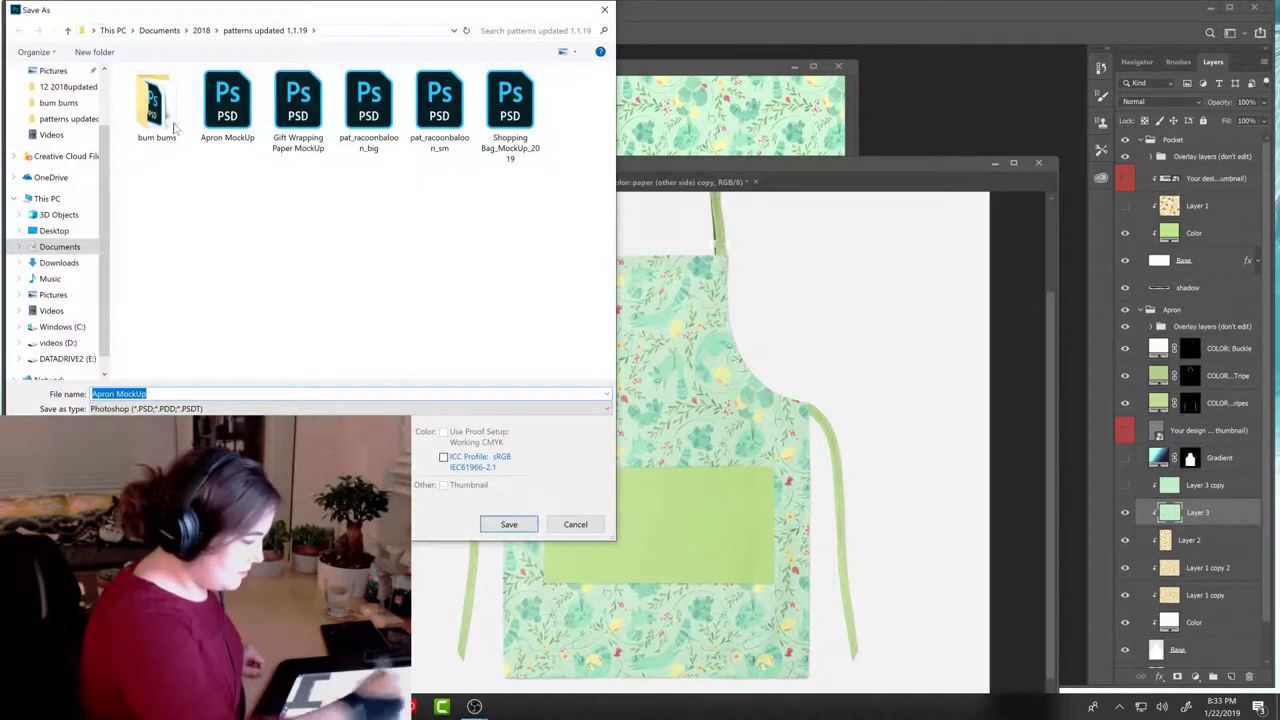
double_click(108, 105)
click(390, 408)
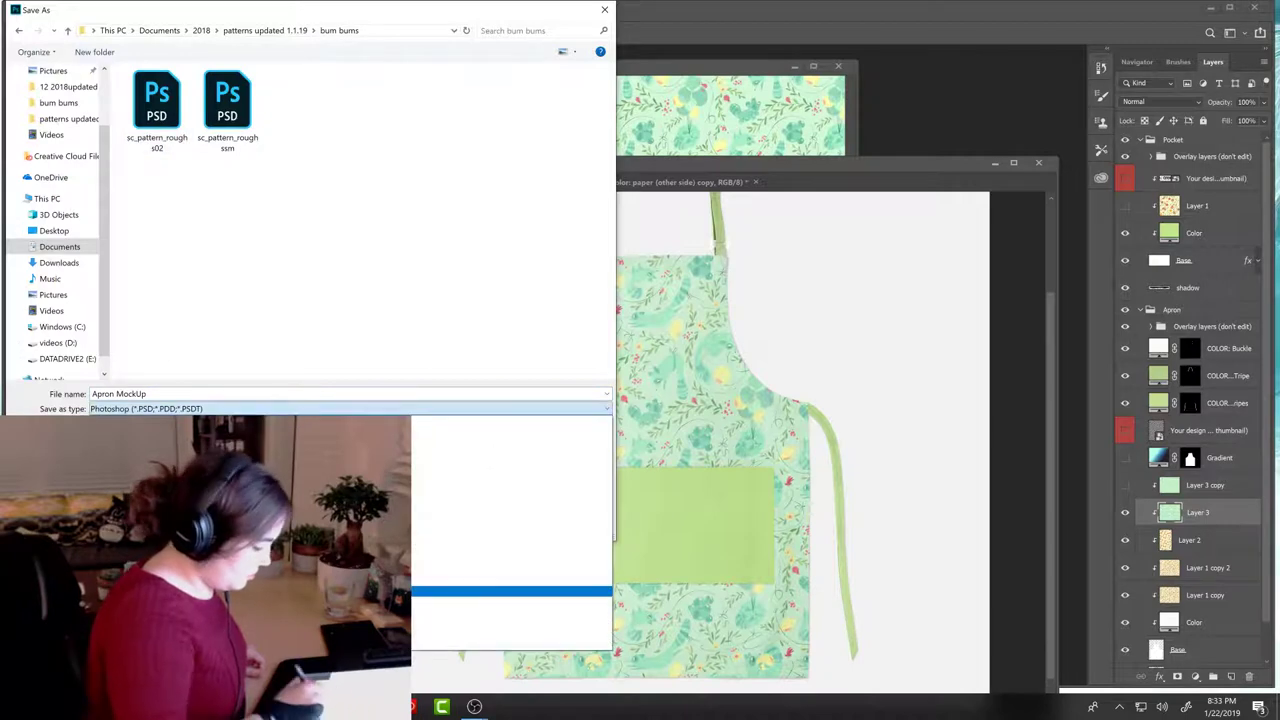
click(511, 506)
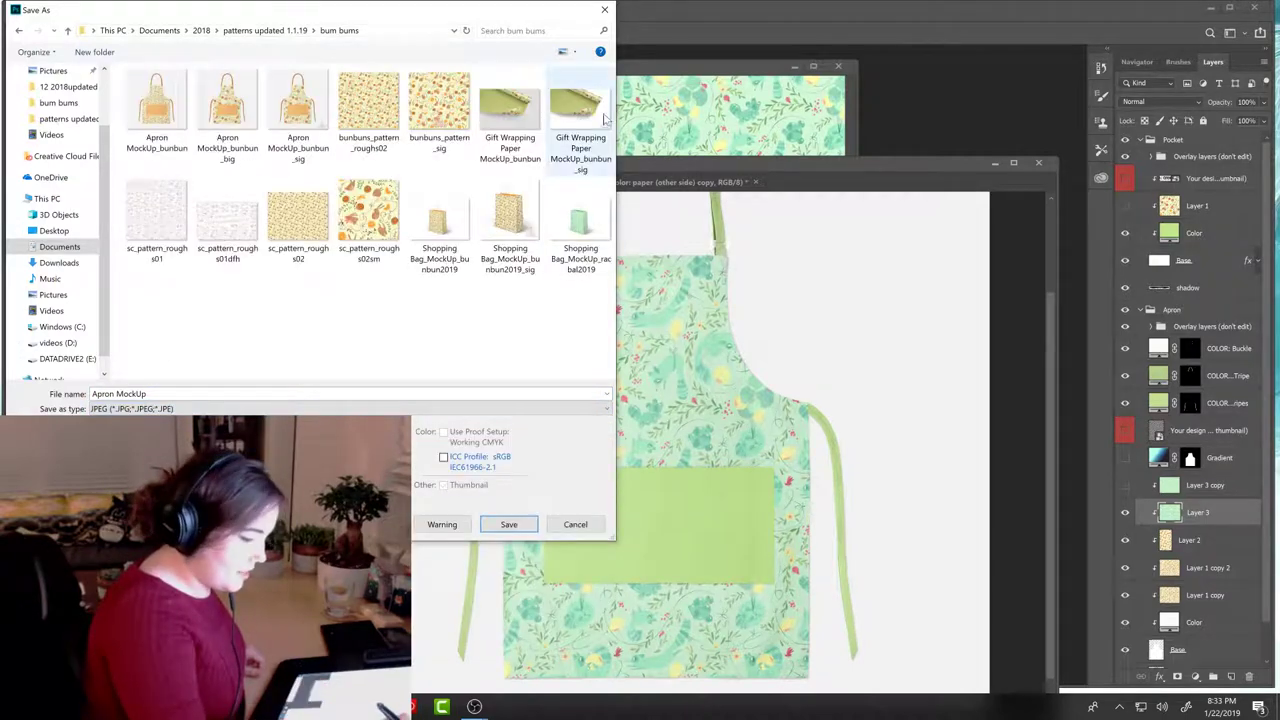
Step: Name the apron JPEG Apron MockUp_racbal, reusing an existing apron file name as the base, and save it
click(580, 222)
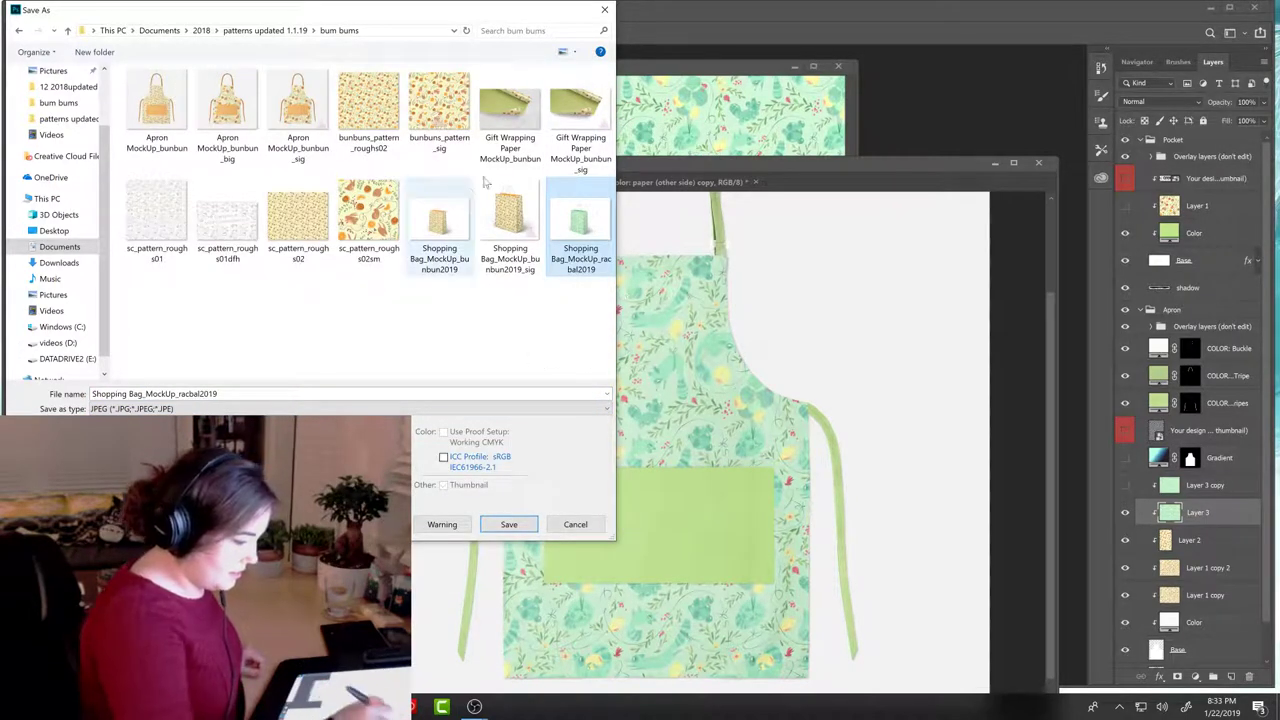
click(299, 104)
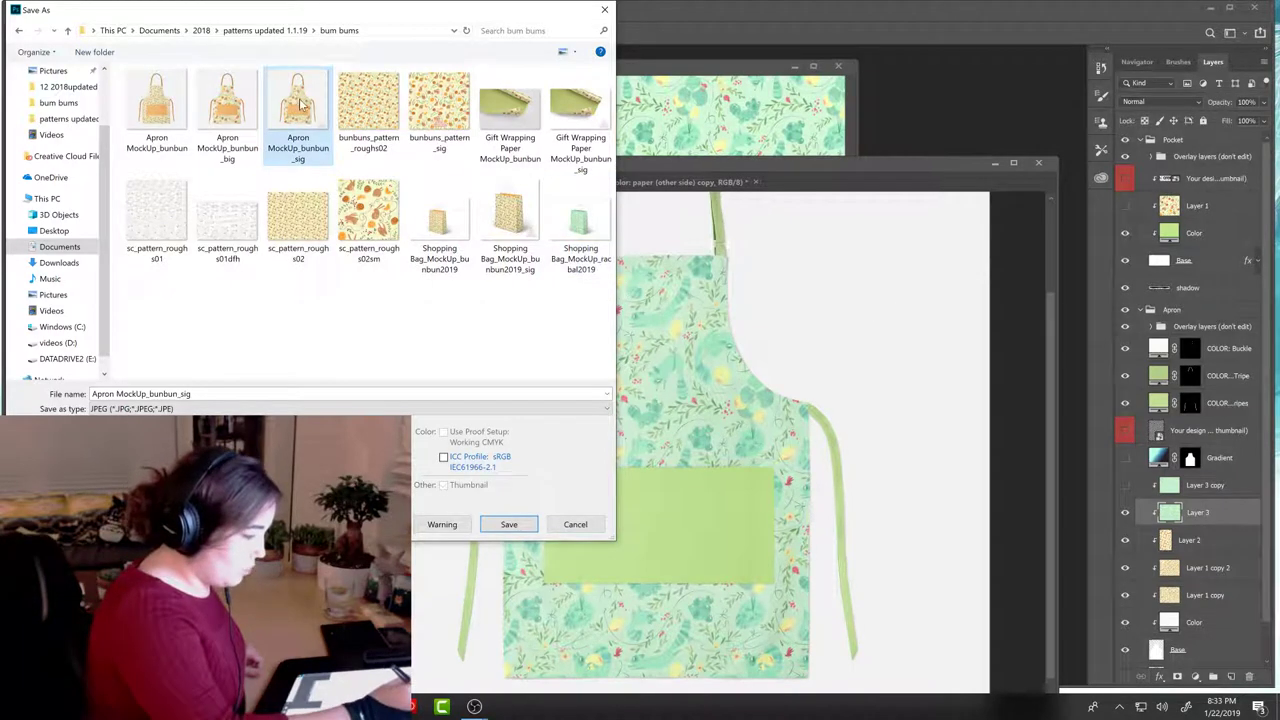
click(159, 104)
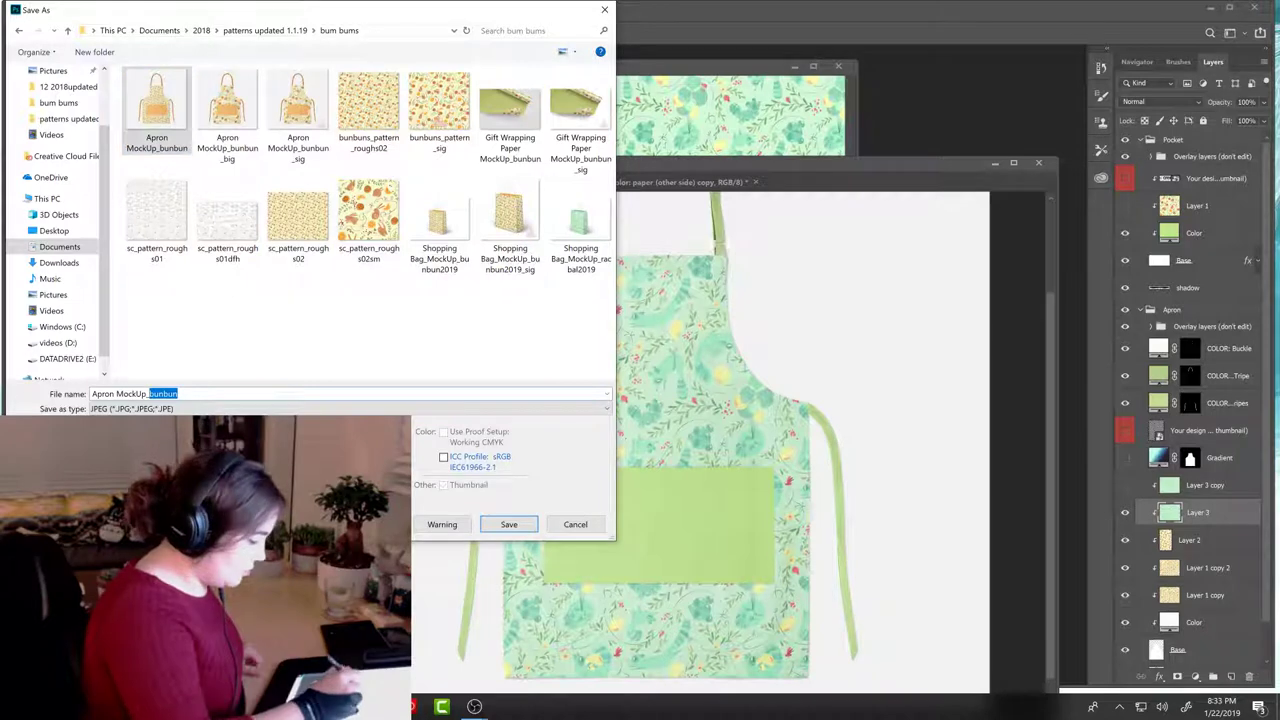
text(racba)
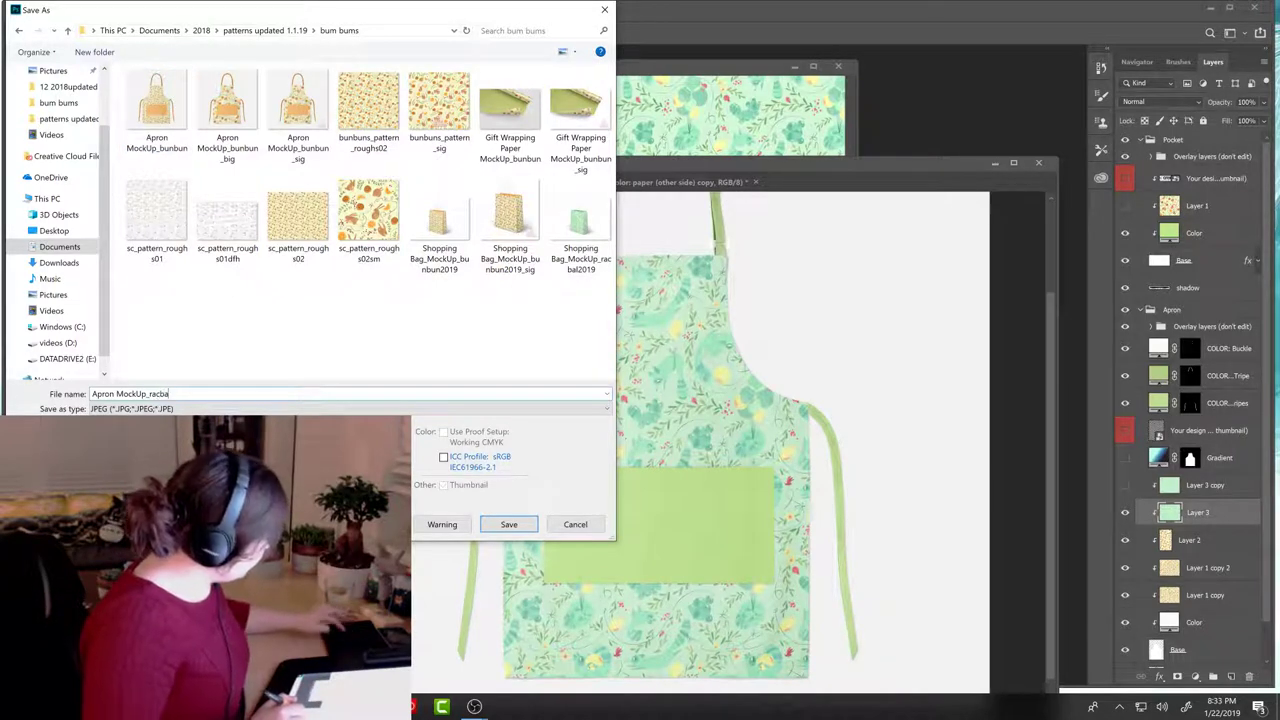
text(l)
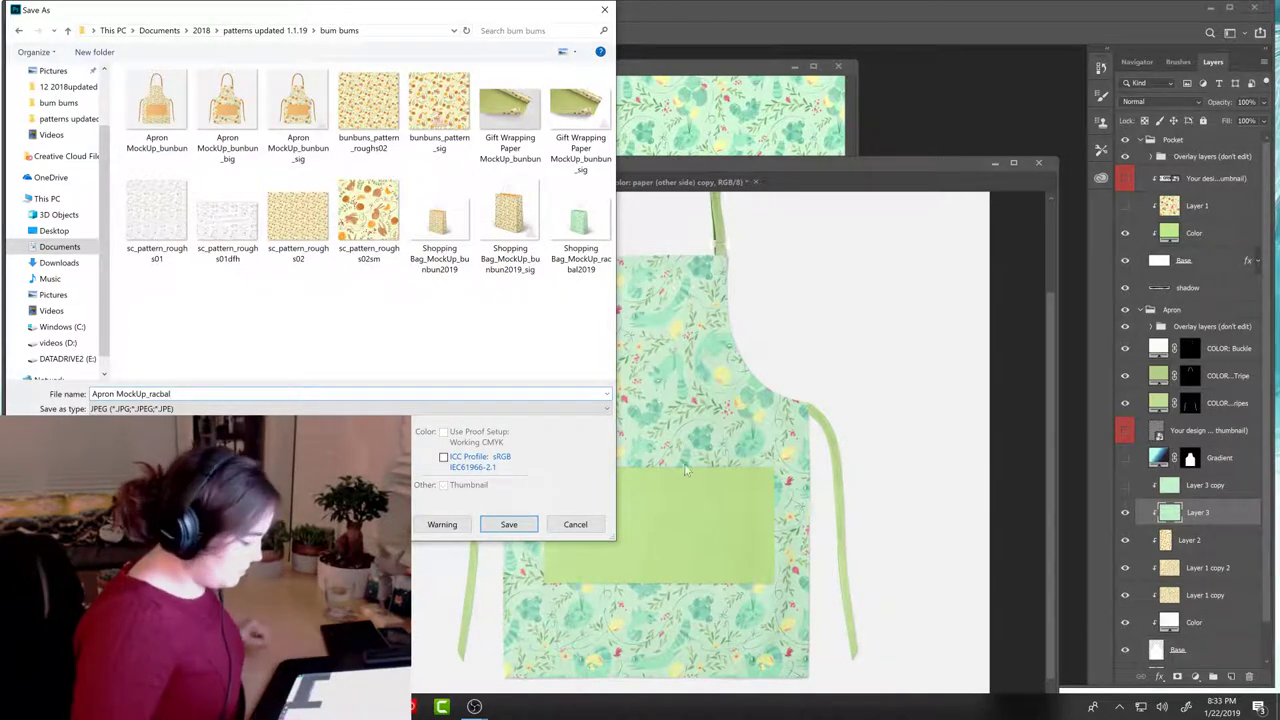
click(509, 524)
click(718, 176)
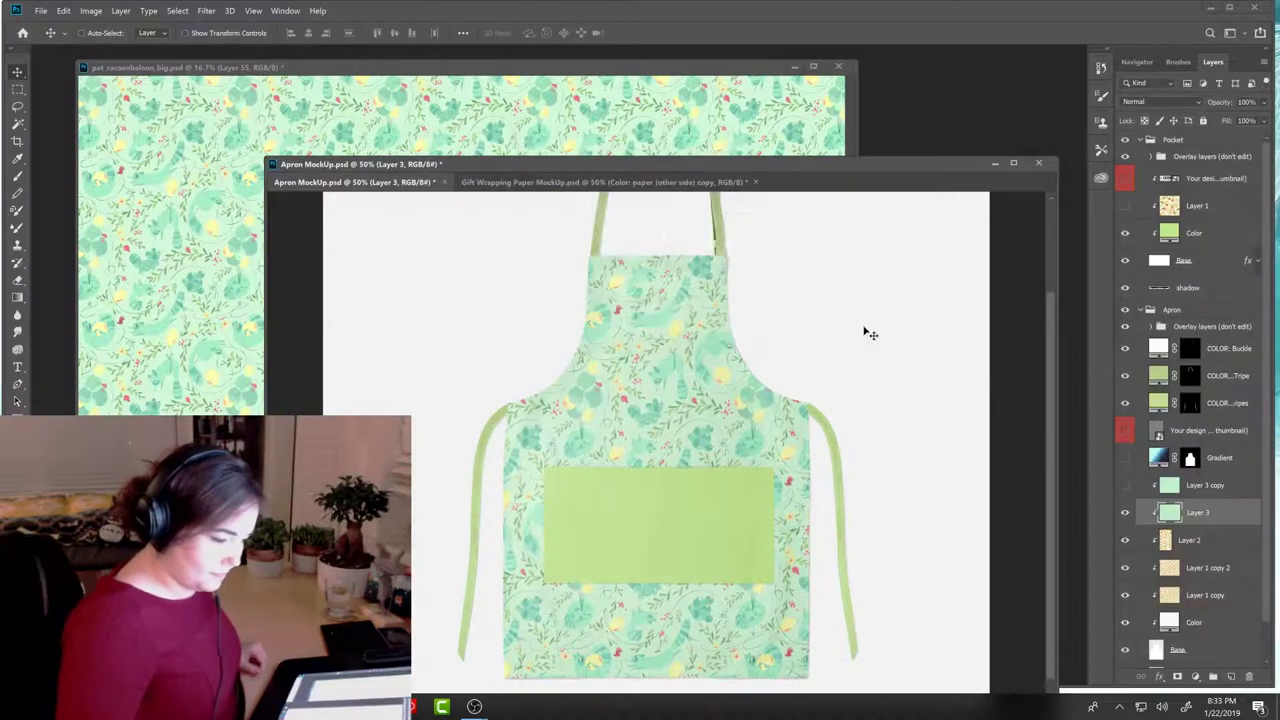
Step: Return to the gift wrapping paper mockup and set up saving it as a JPEG in the bum bums folder
click(729, 182)
click(58, 12)
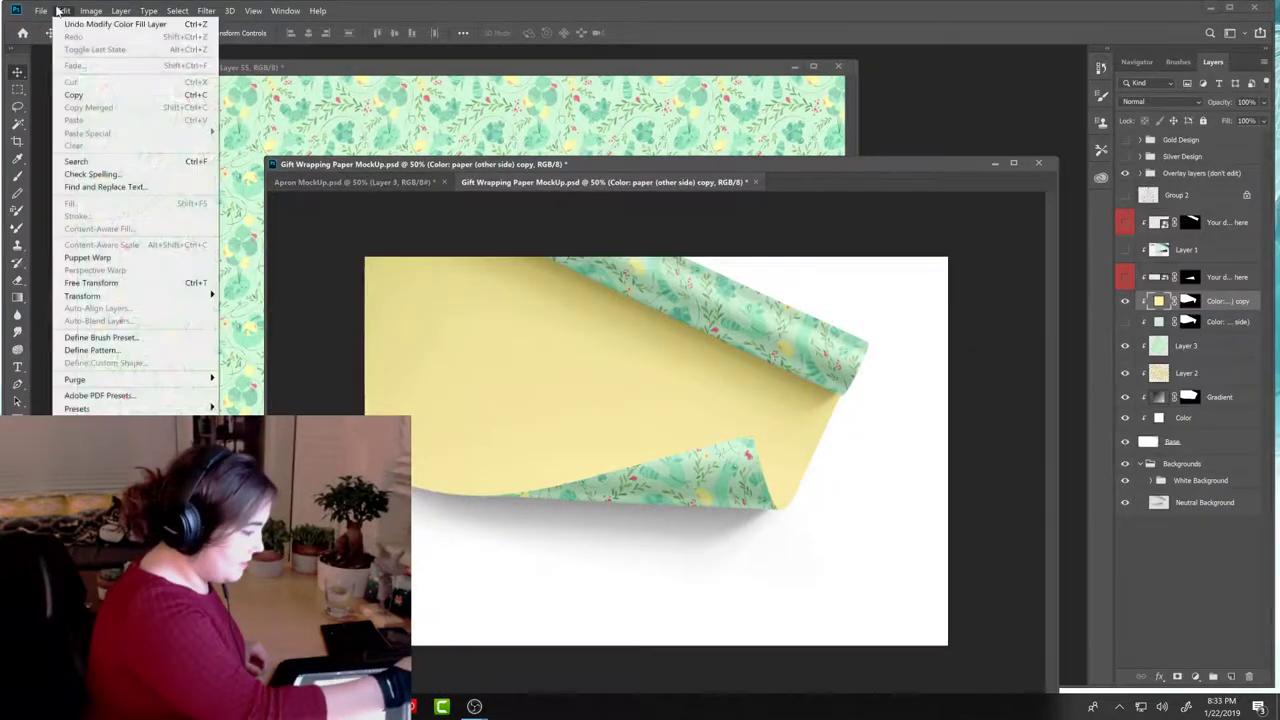
click(41, 11)
click(91, 155)
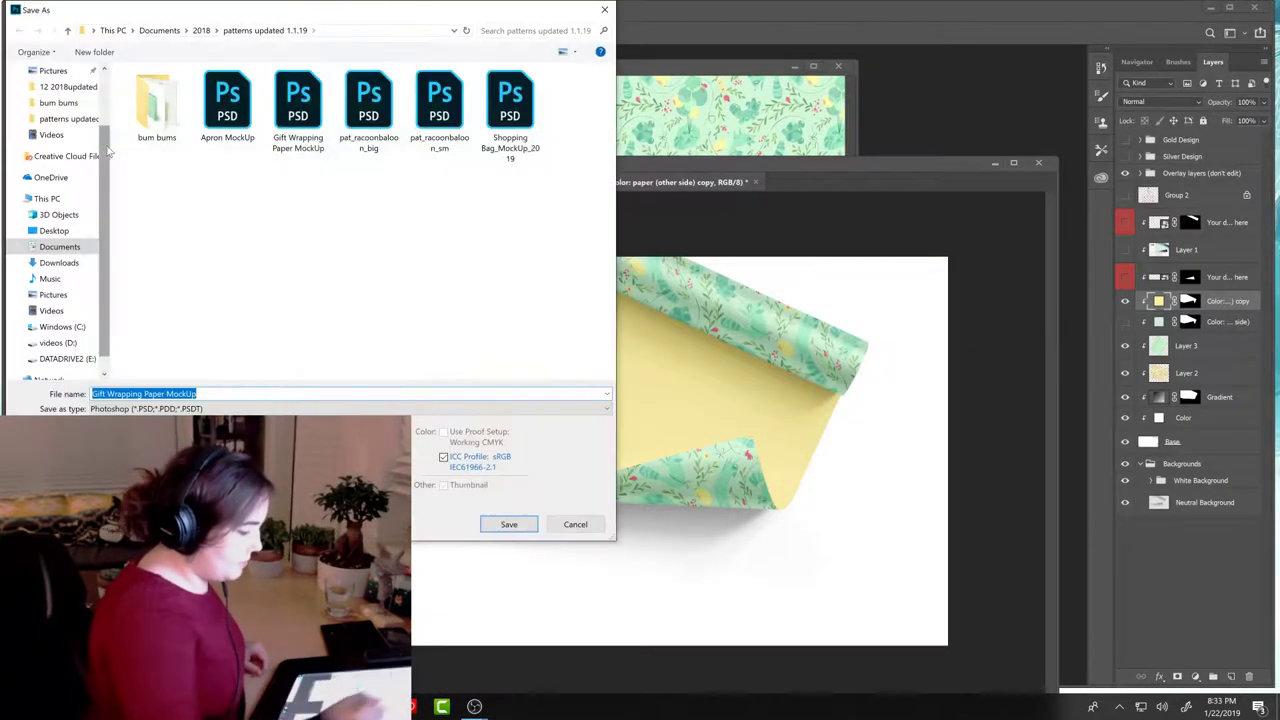
click(400, 409)
click(500, 516)
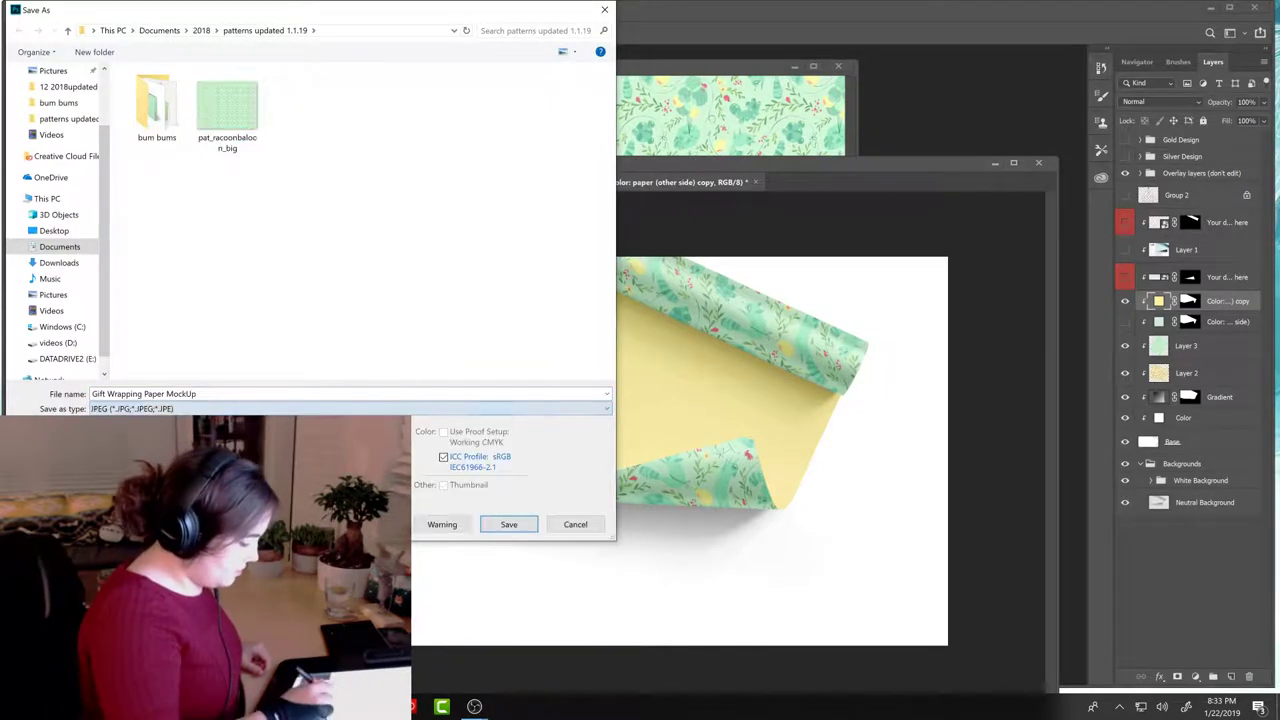
double_click(165, 113)
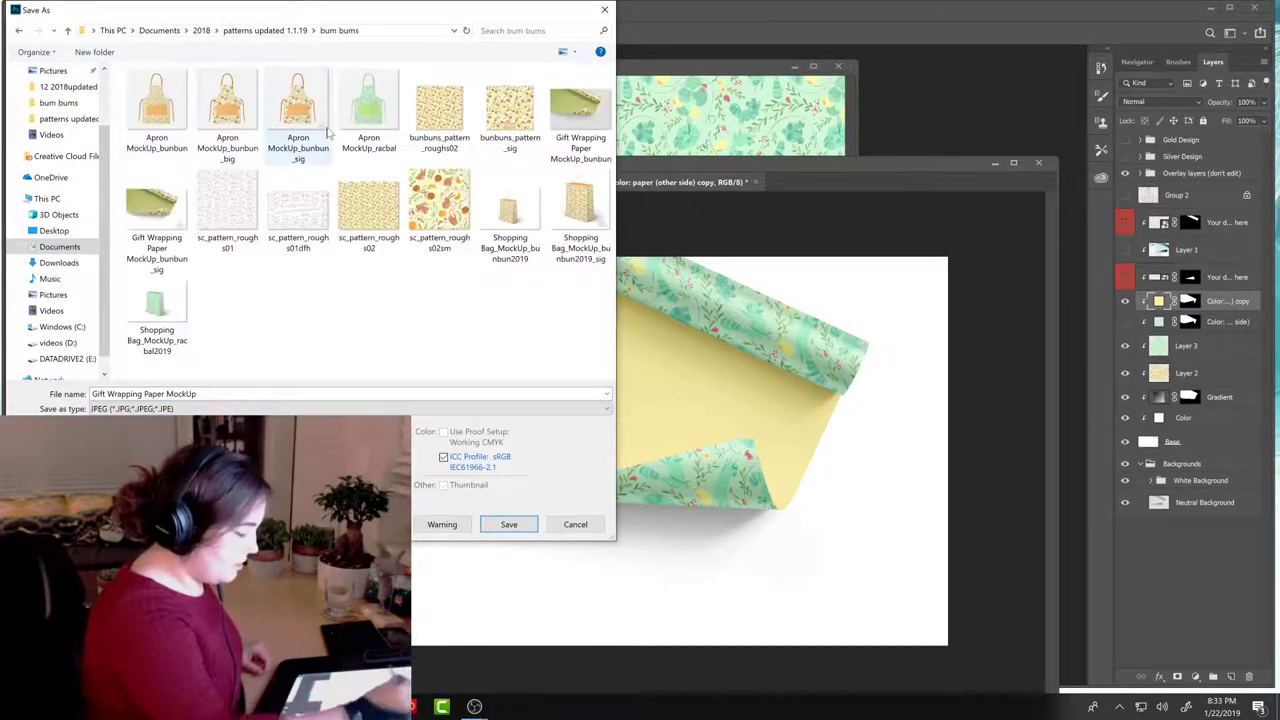
Step: Name the wrapping paper JPEG Gift Wrapping Paper MockUp_racbal and save it at maximum quality 12
click(580, 115)
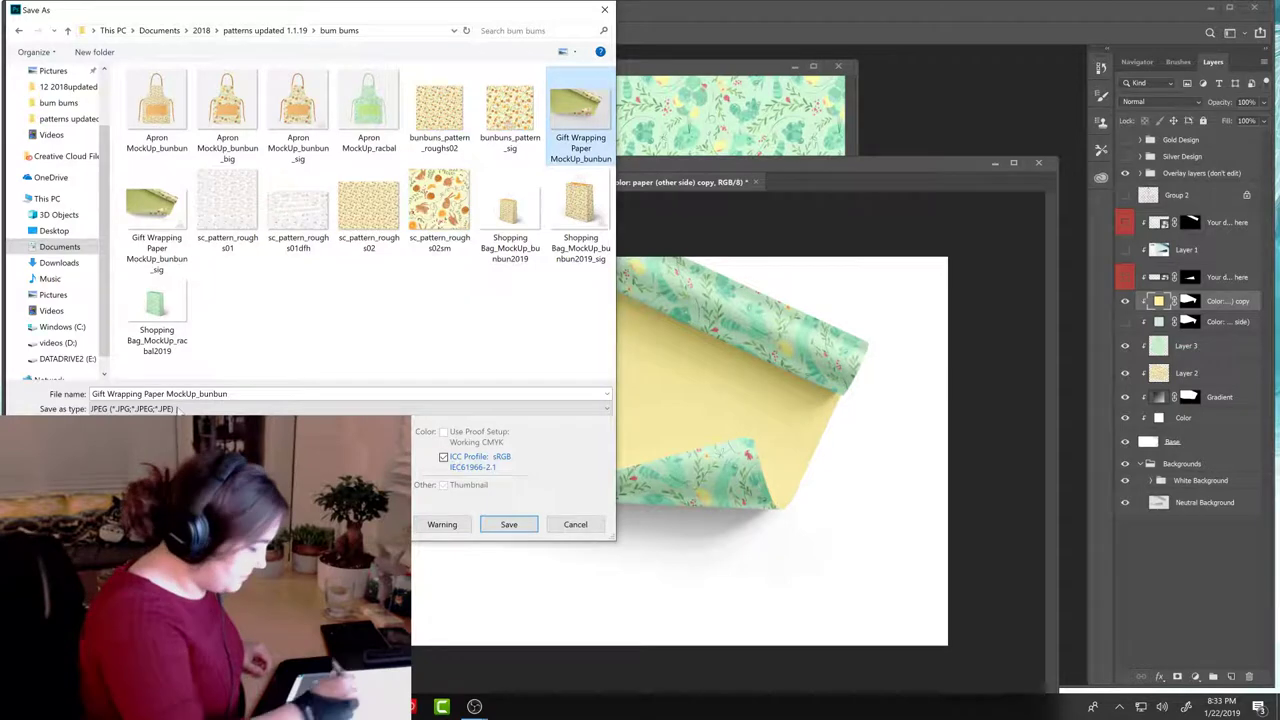
drag(228, 393, 216, 393)
key(BackSpace)
key(BackSpace)
key(BackSpace)
key(BackSpace)
key(BackSpace)
text(rac)
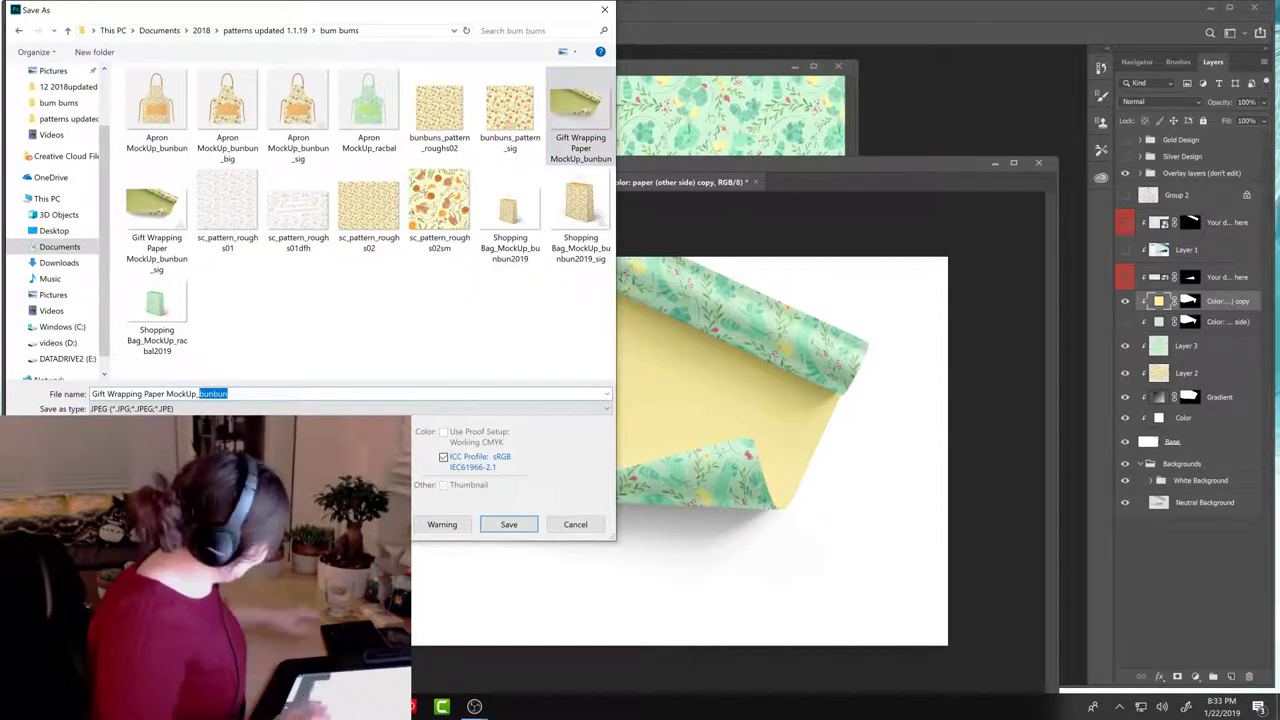
text(bal)
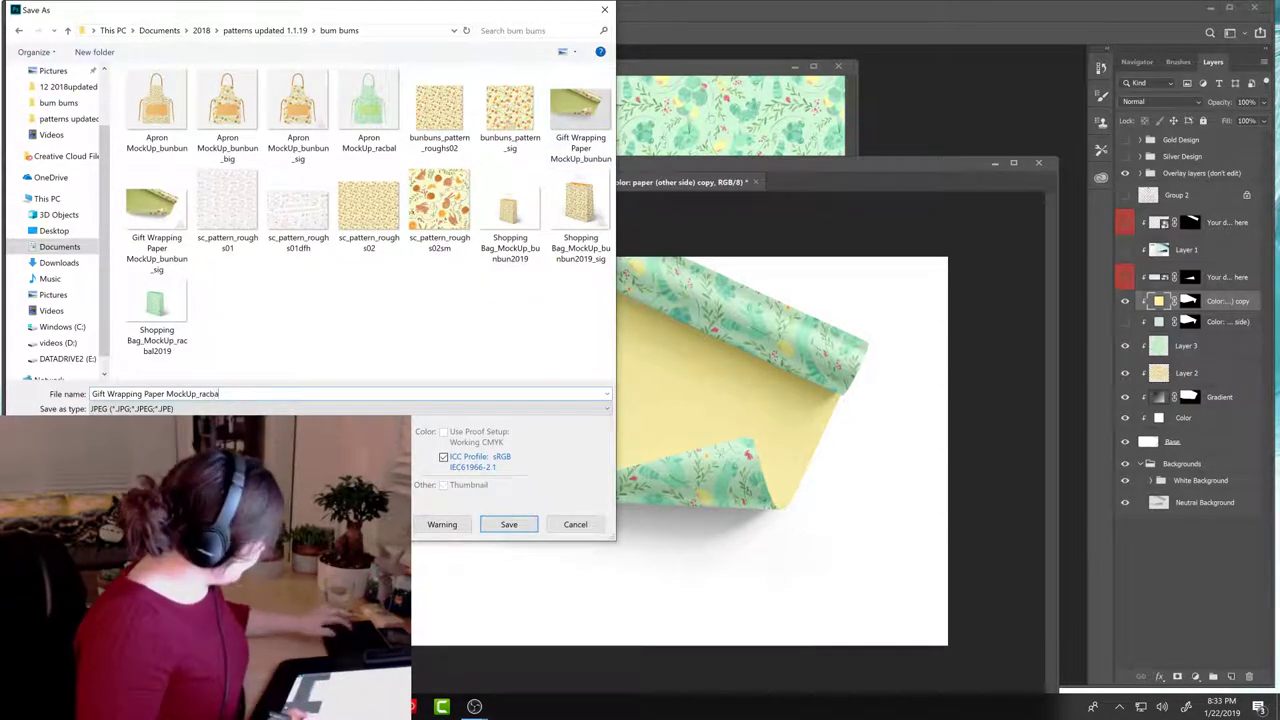
click(533, 524)
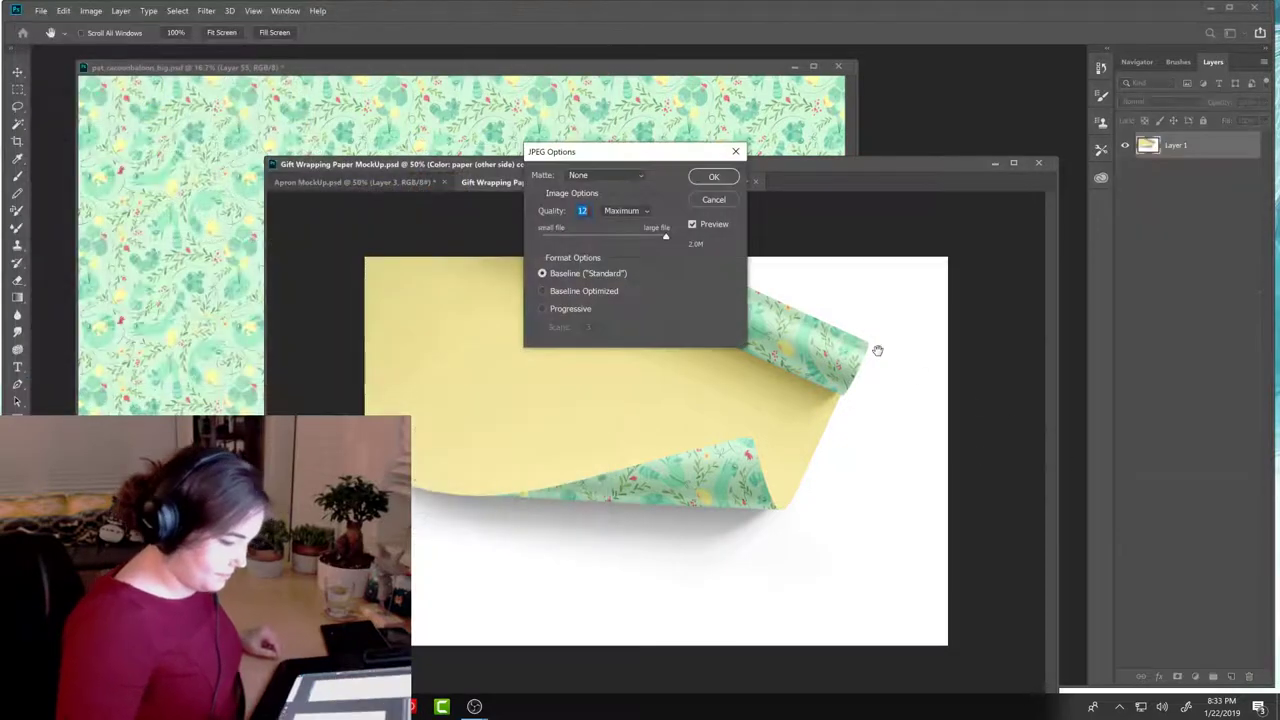
click(731, 174)
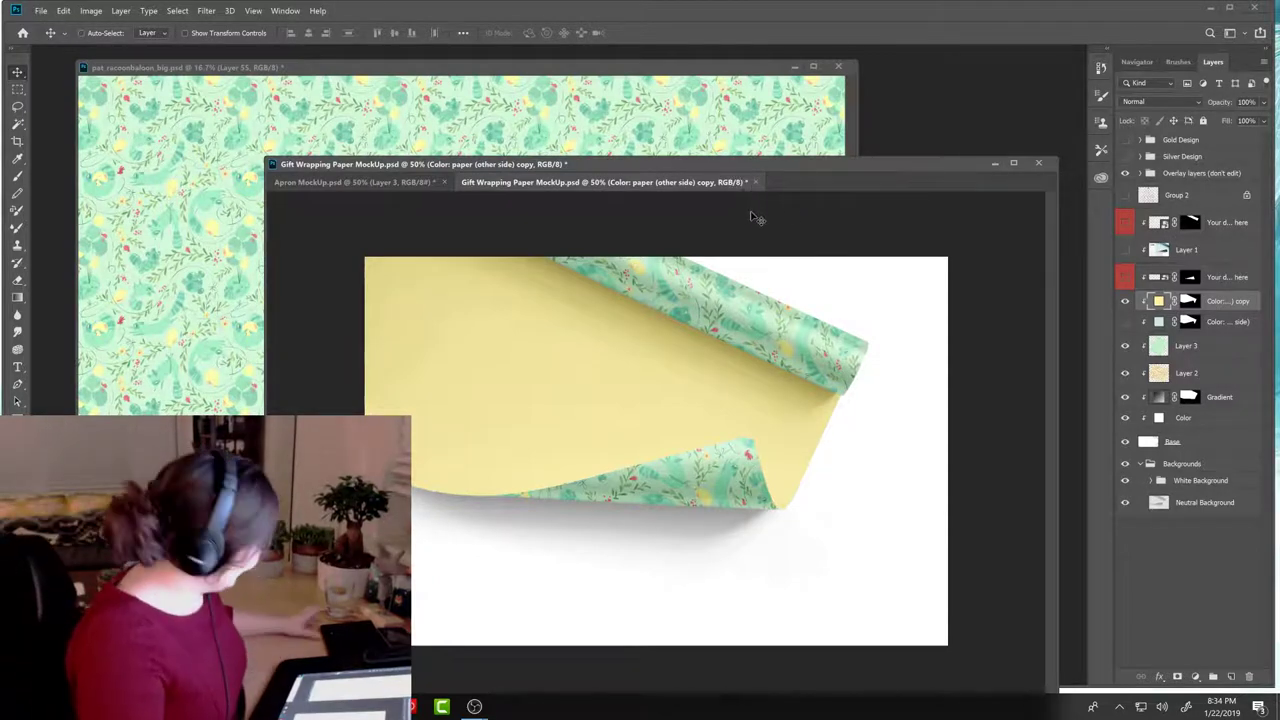
Step: Save and close the gift wrapping paper and apron mockup PSD files
key(ctrl+s)
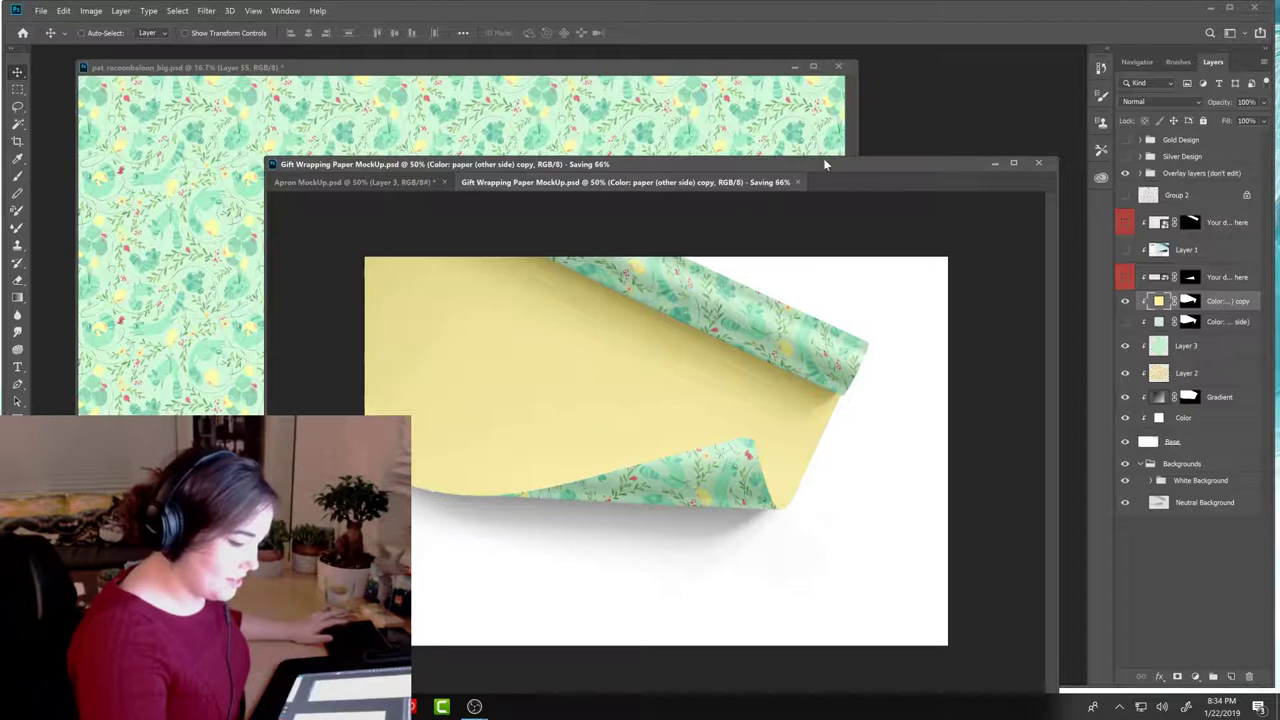
click(797, 182)
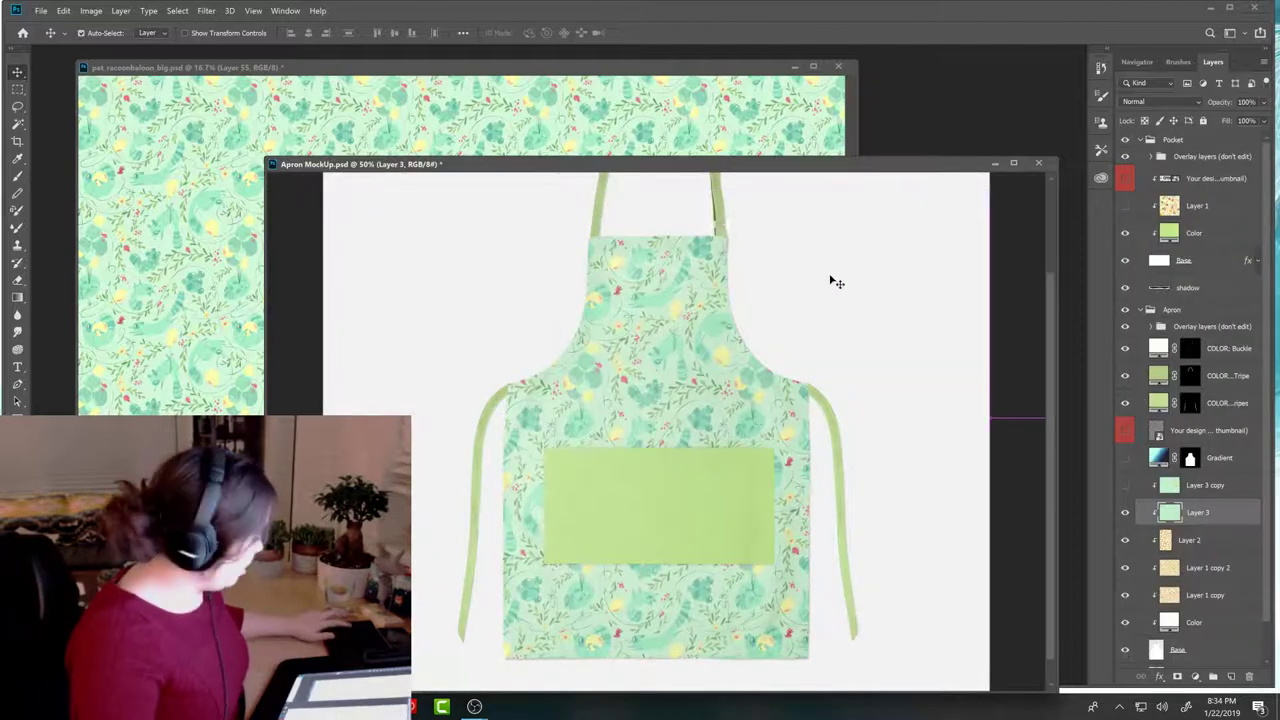
key(ctrl+s)
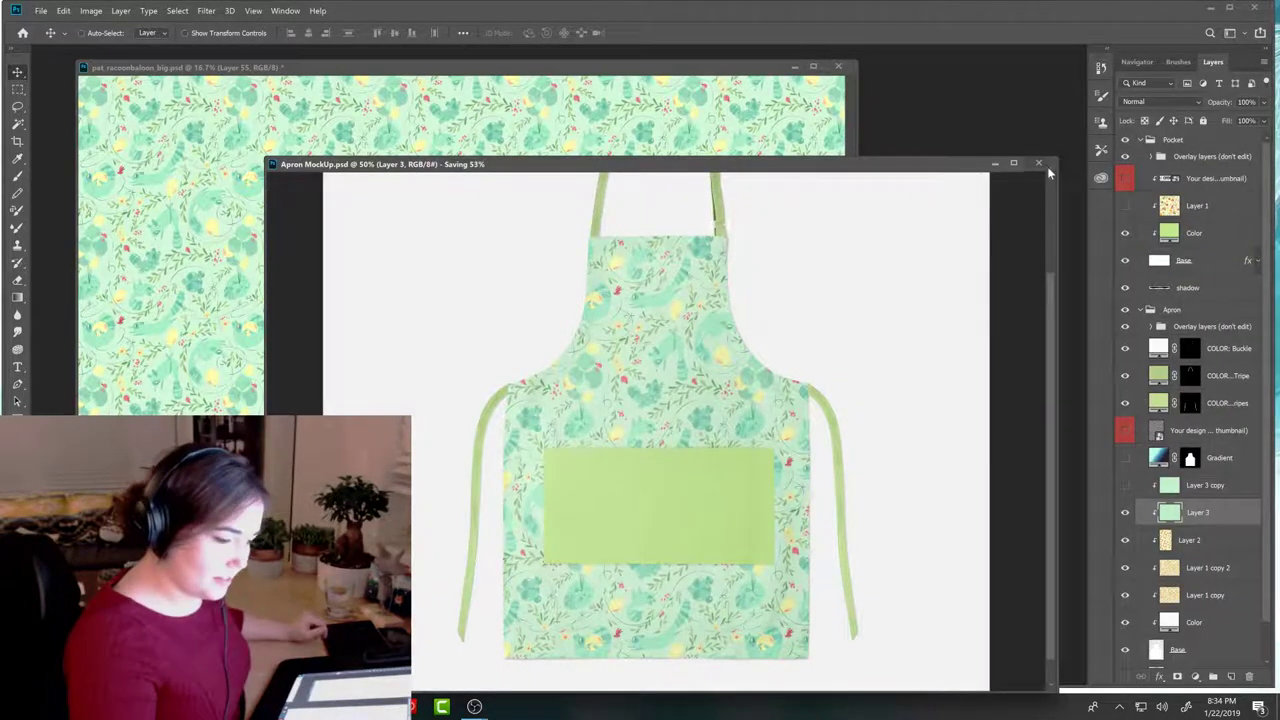
click(1039, 163)
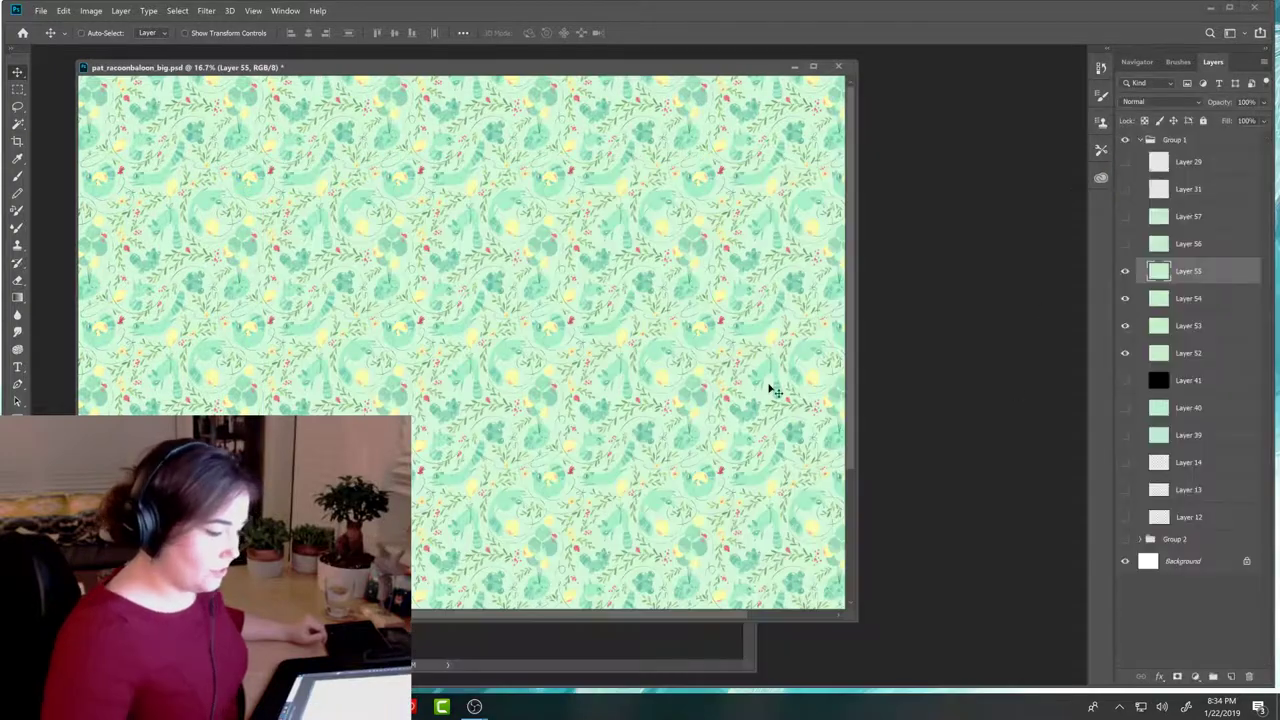
Step: Move the pattern window aside, then save and close the shopping bag mockup
drag(630, 68, 759, 421)
drag(682, 200, 668, 72)
key(ctrl+s)
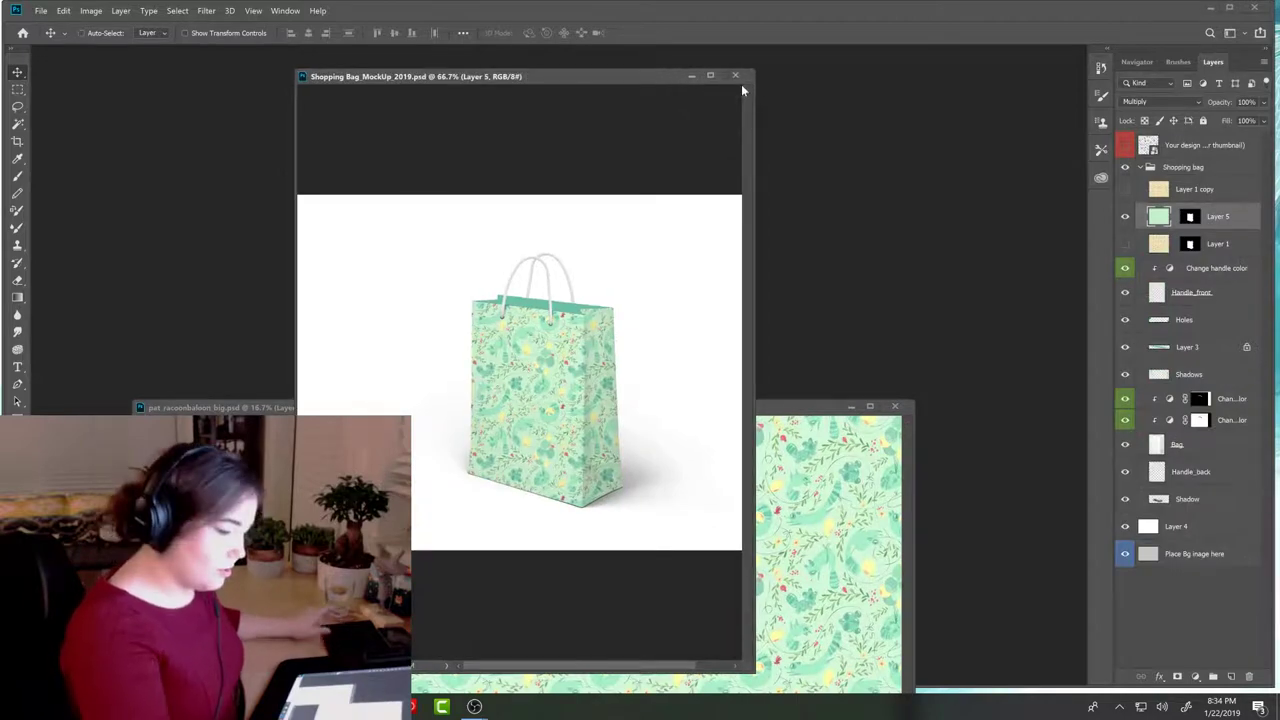
click(740, 76)
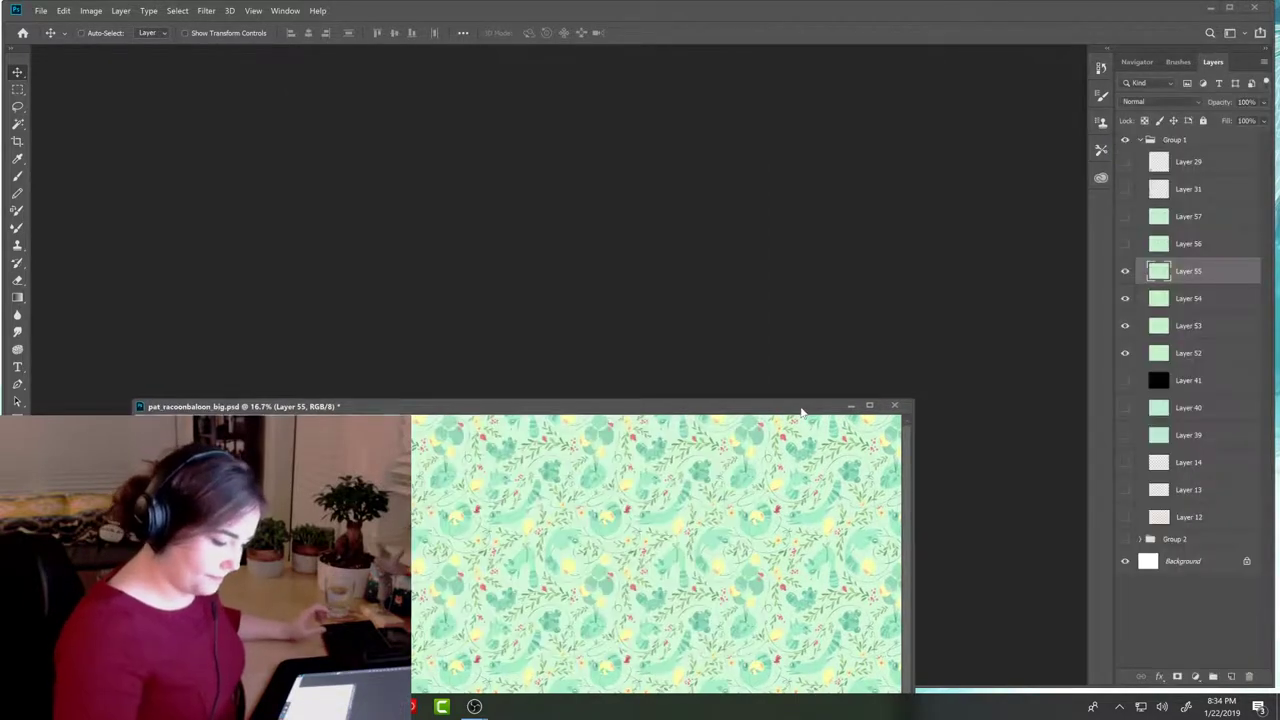
Step: Save the pattern document pat_racoonbaloon_big.psd and leave it in a floating window
drag(806, 414, 822, 64)
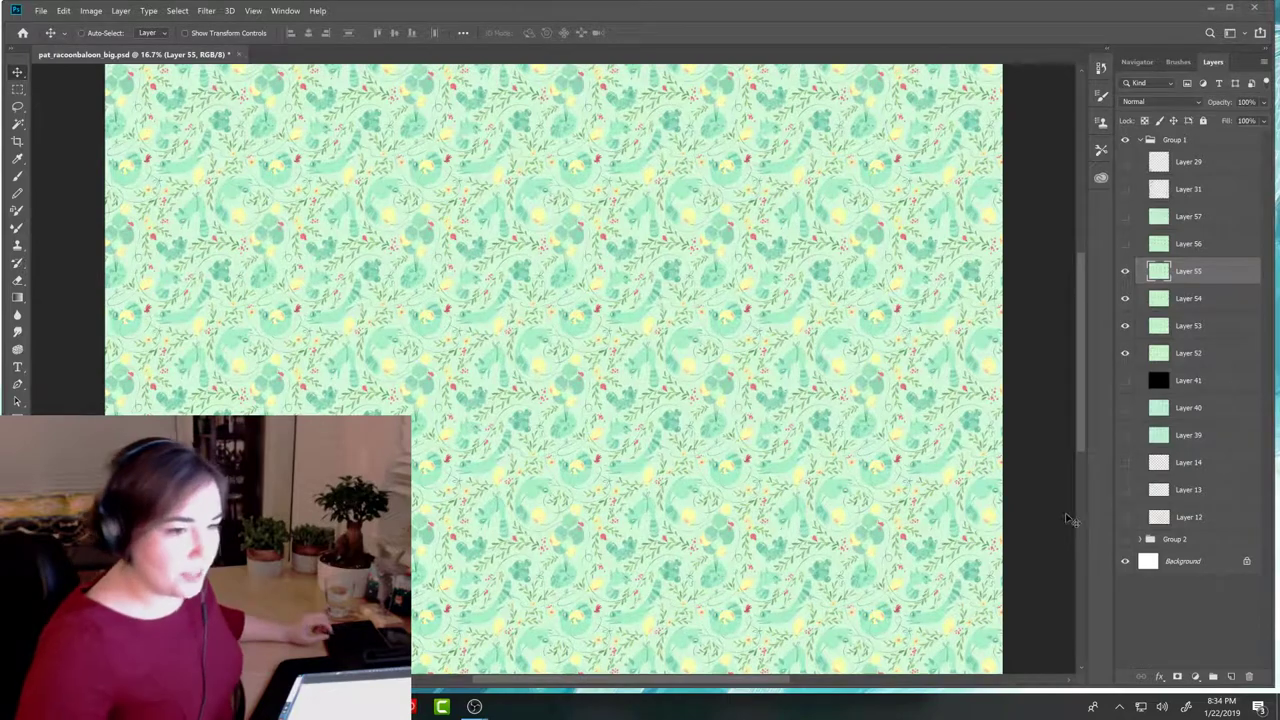
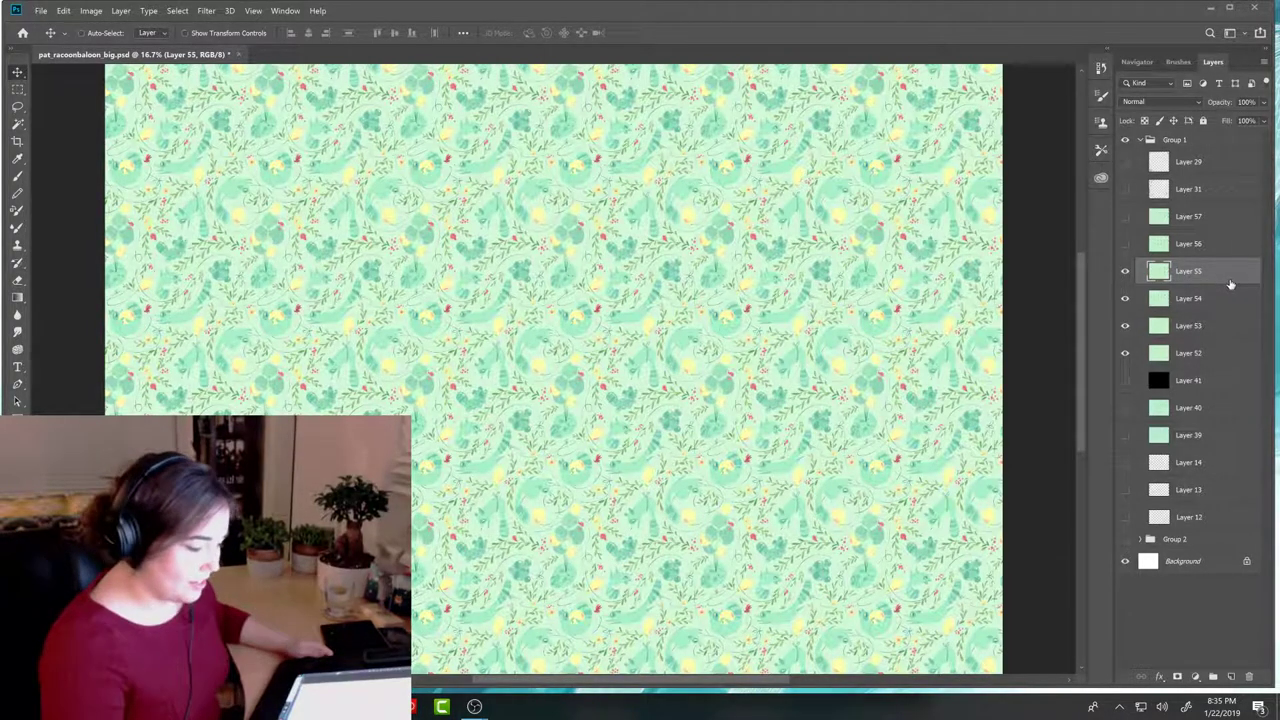
click(1125, 271)
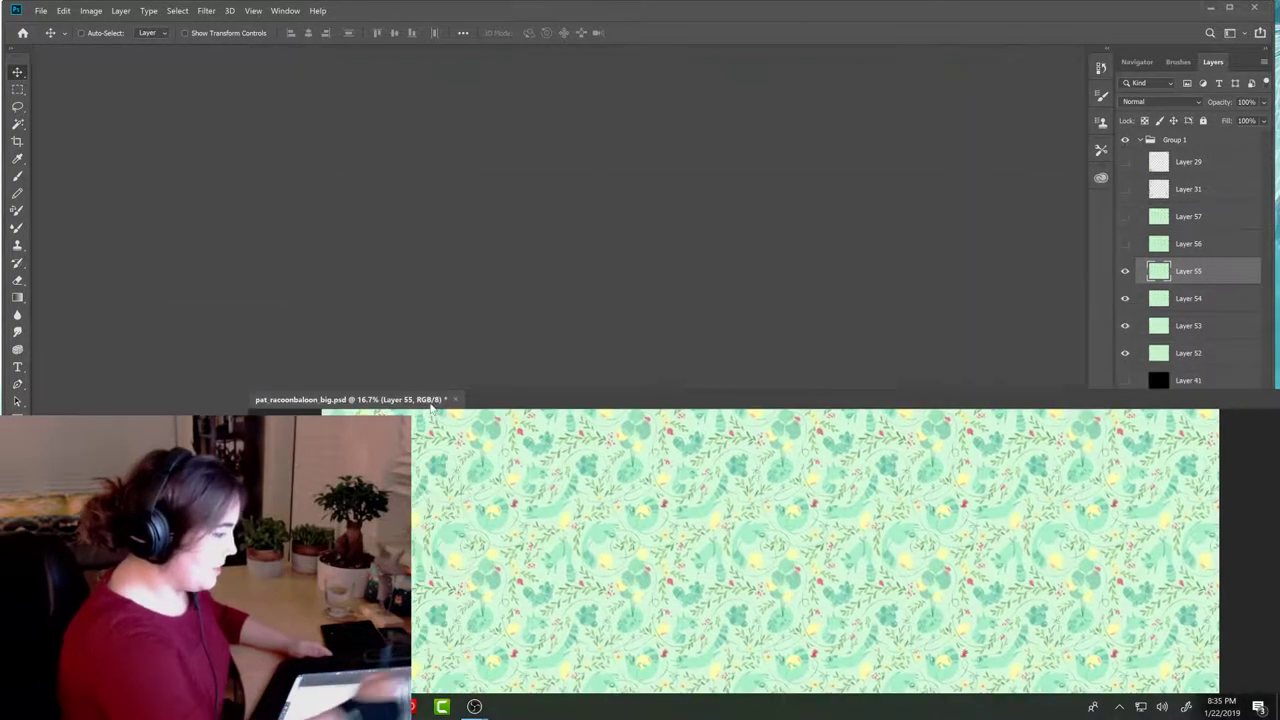
key(ctrl+alt+f)
key(ctrl+s)
drag(1063, 430, 900, 174)
mouse_move(380, 706)
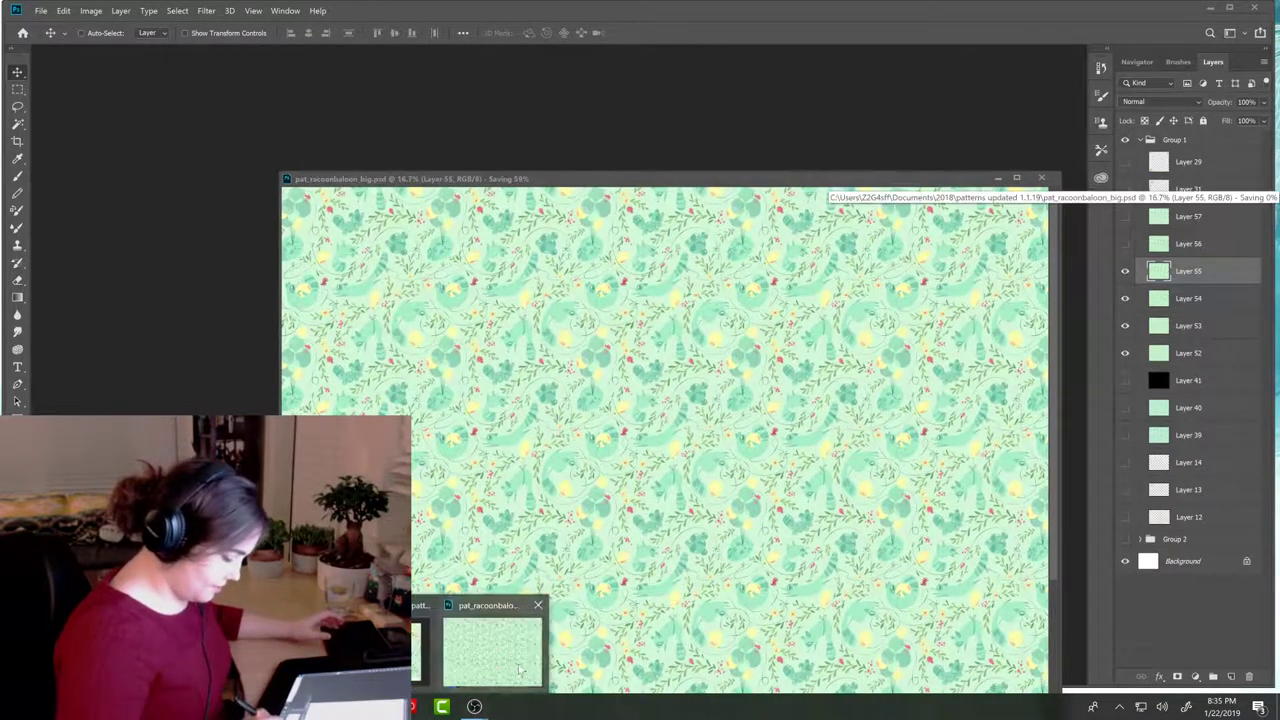
Step: Bring up playingwithpatterns_sketches.psd, move its window aside and save it, then return to the pattern document
click(415, 650)
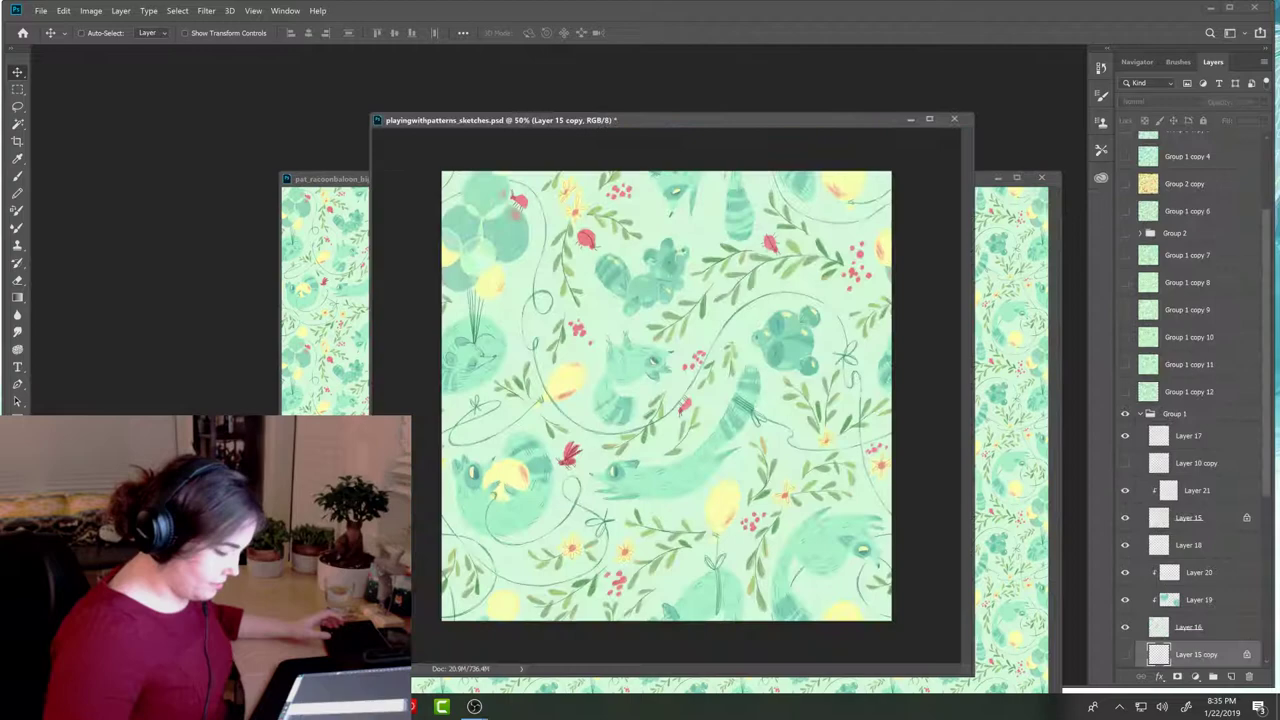
mouse_move(846, 137)
mouse_down()
mouse_move(658, 60)
mouse_move(636, 37)
mouse_move(622, 131)
mouse_move(627, 104)
mouse_up()
key(ctrl+s)
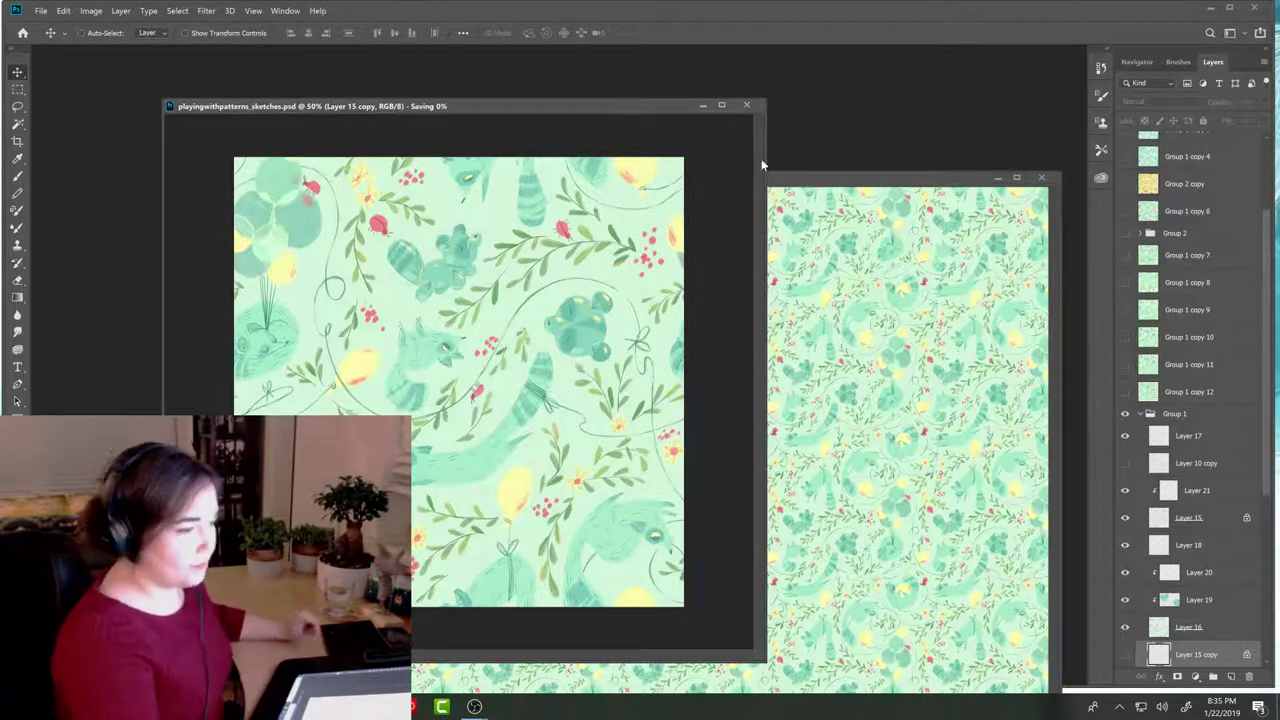
click(965, 198)
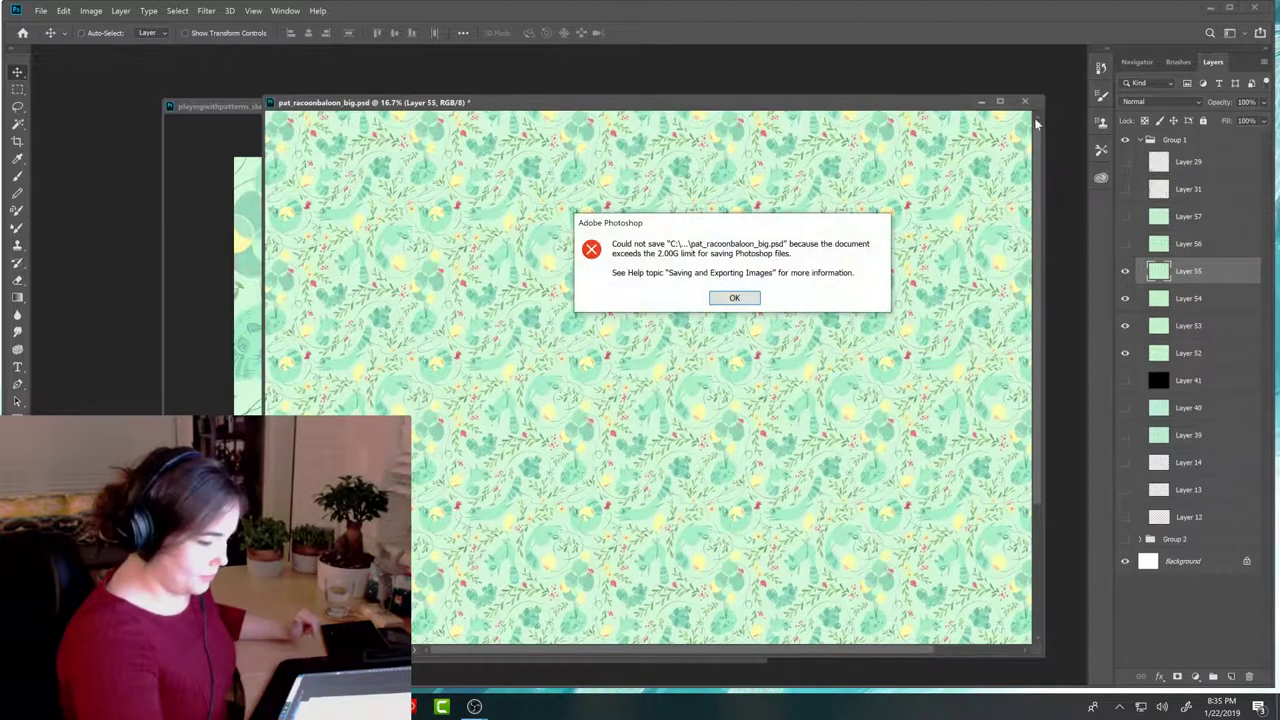
click(752, 300)
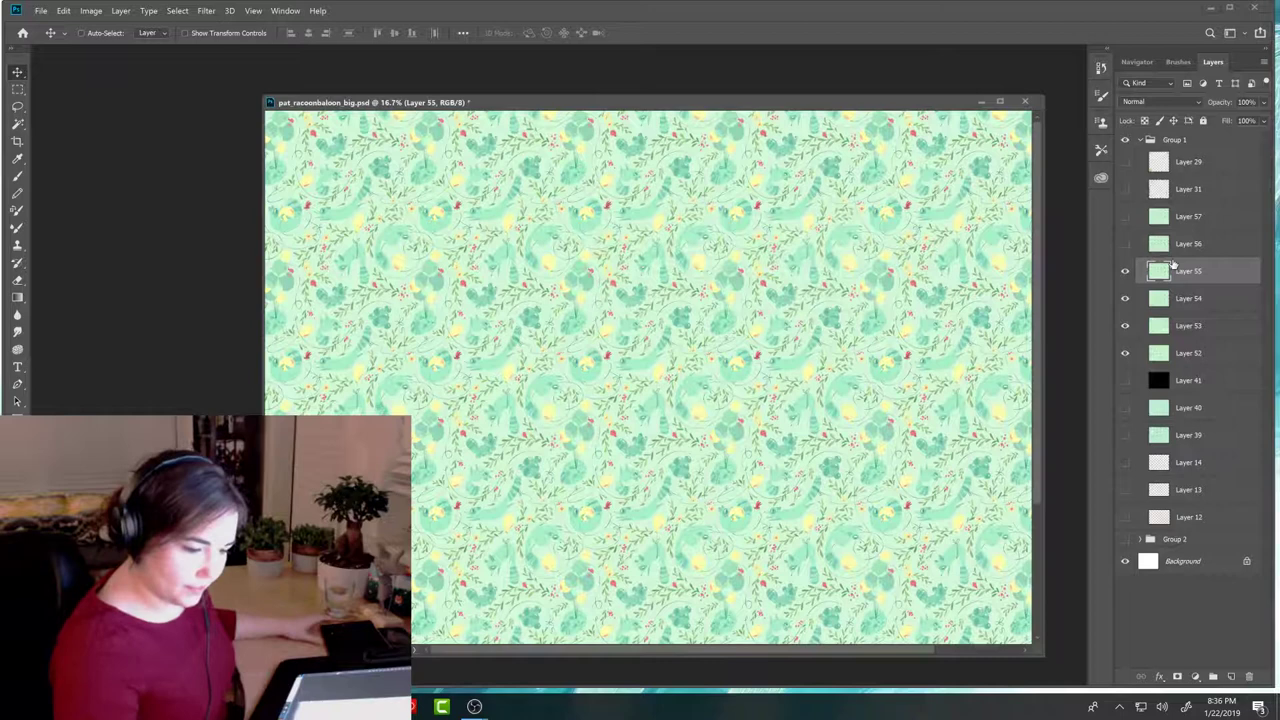
Step: Delete Layers 56 through 13 from the pattern document and save it
key(alt+])
shift+click(1226, 491)
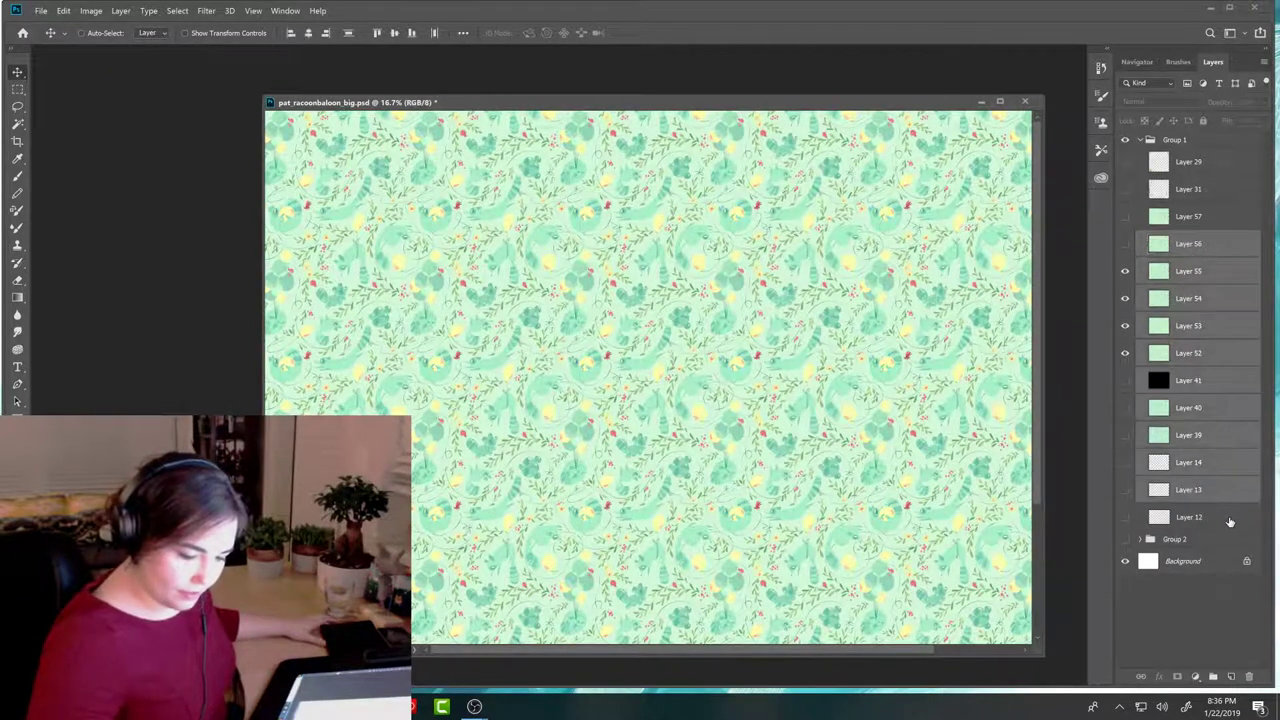
click(1248, 678)
key(ctrl+s)
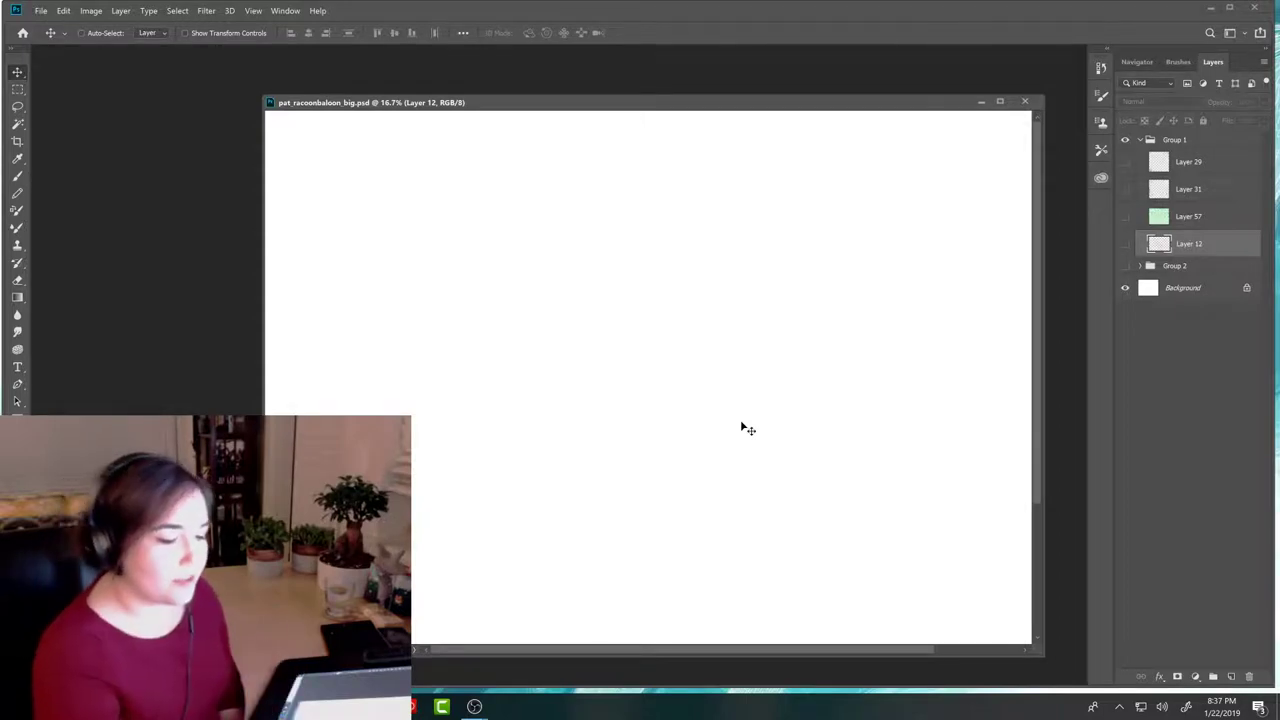
Step: Check the pattern on Layer 57, restore the deleted layers, and hide Layers 57 and 56
click(1124, 216)
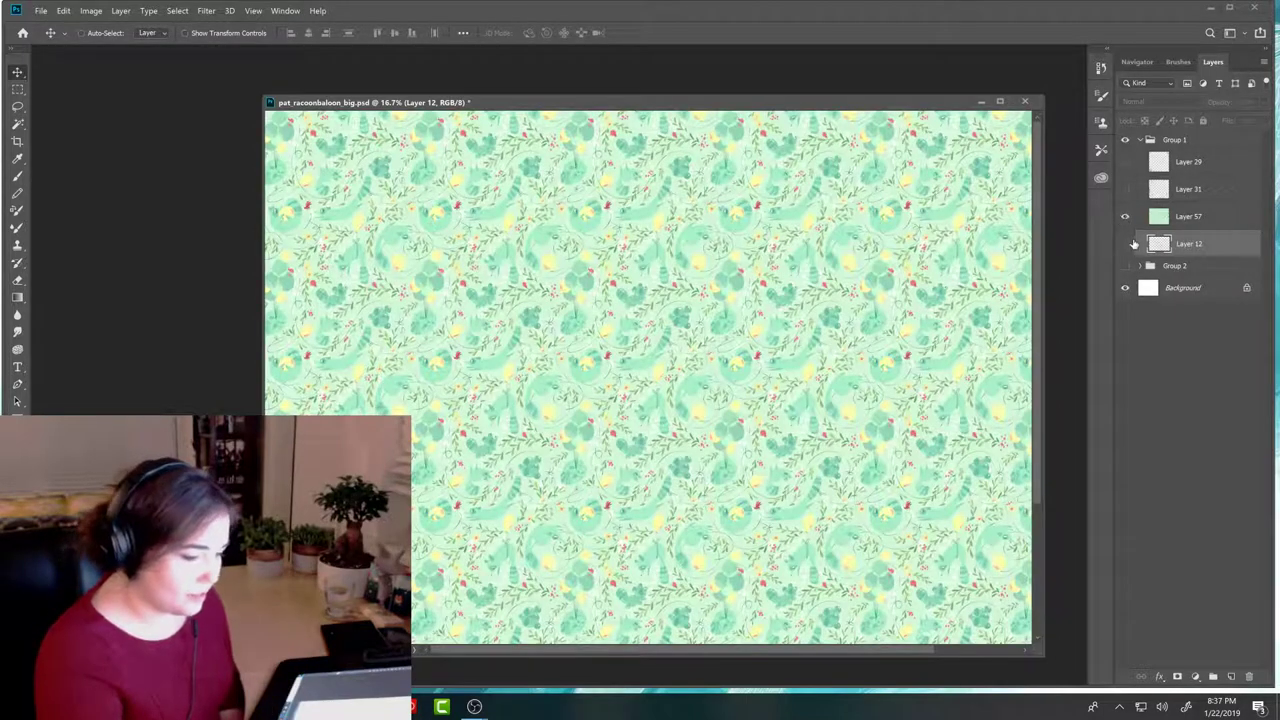
click(1125, 217)
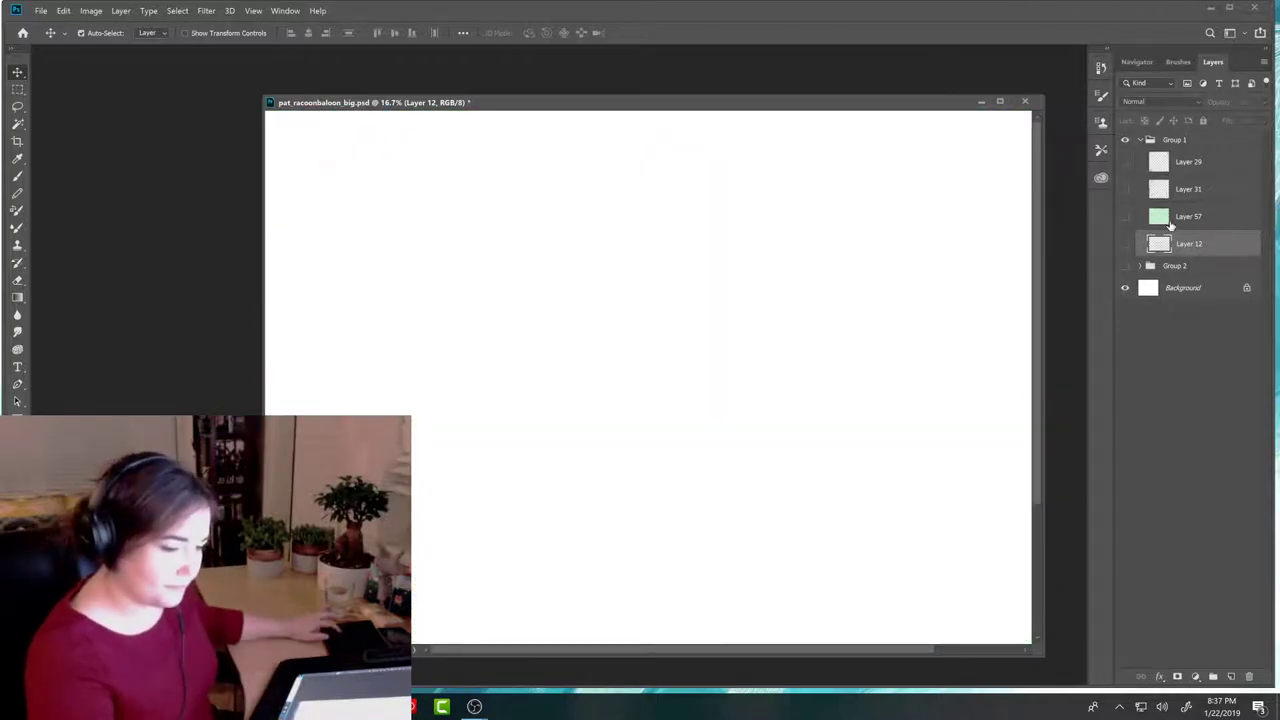
click(1124, 216)
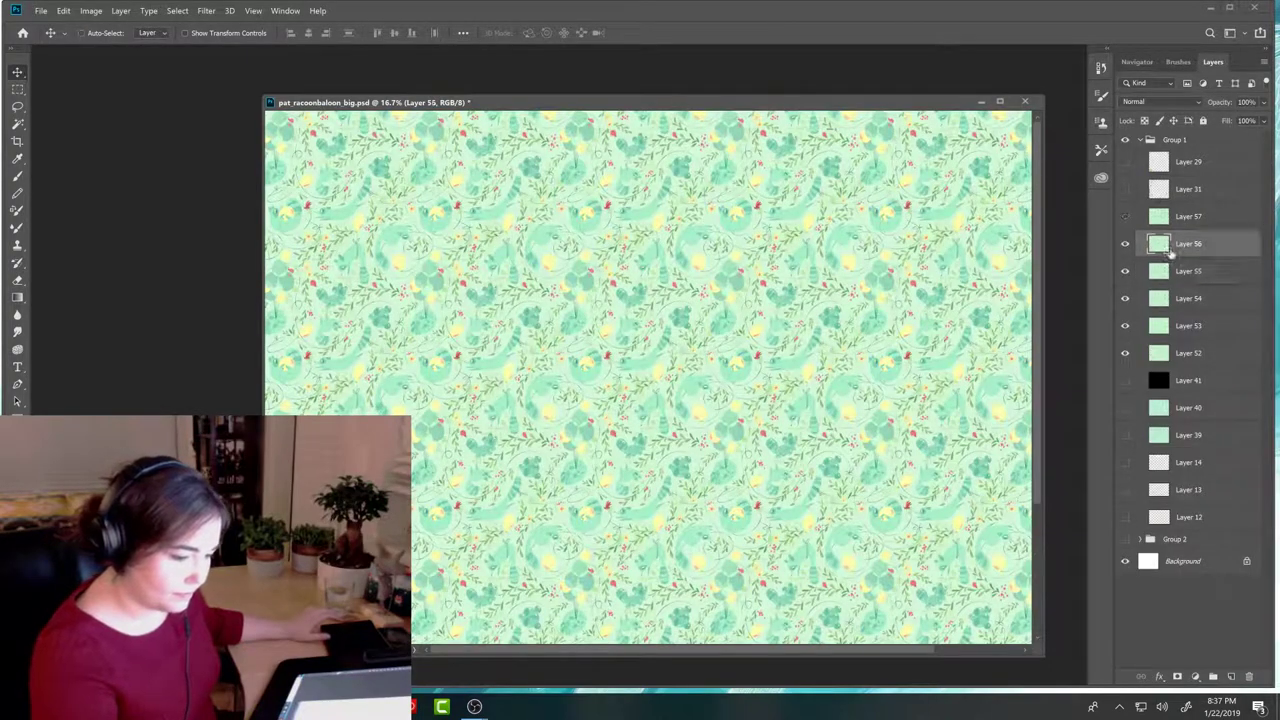
click(1185, 244)
click(1125, 217)
drag(1125, 218, 1125, 270)
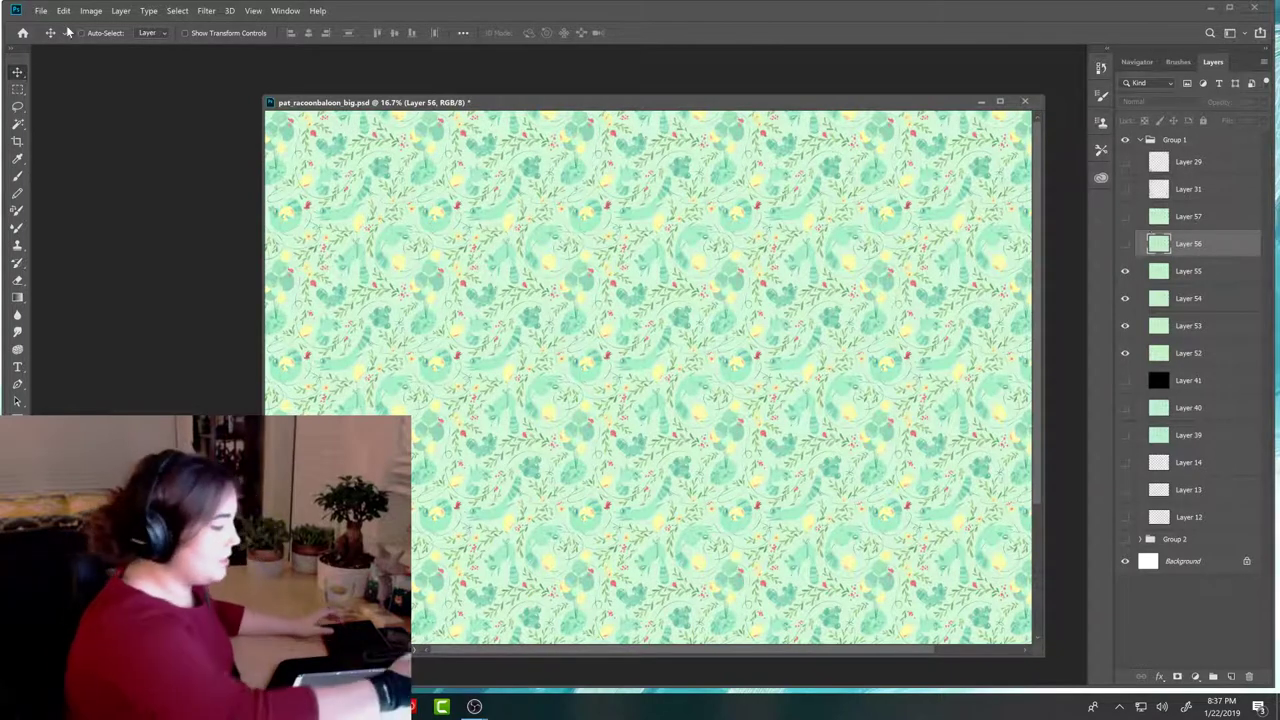
Step: Start saving a copy of the pattern as a JPEG in the bum bums folder
click(41, 10)
click(79, 157)
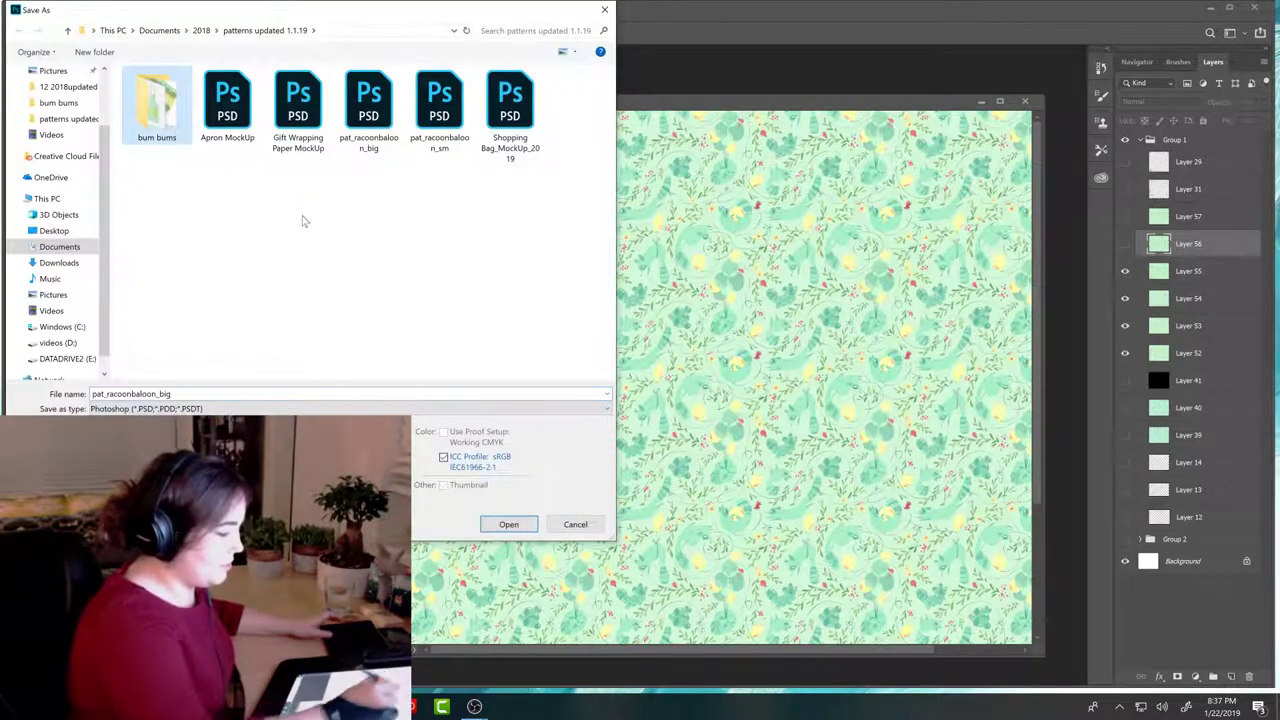
double_click(157, 103)
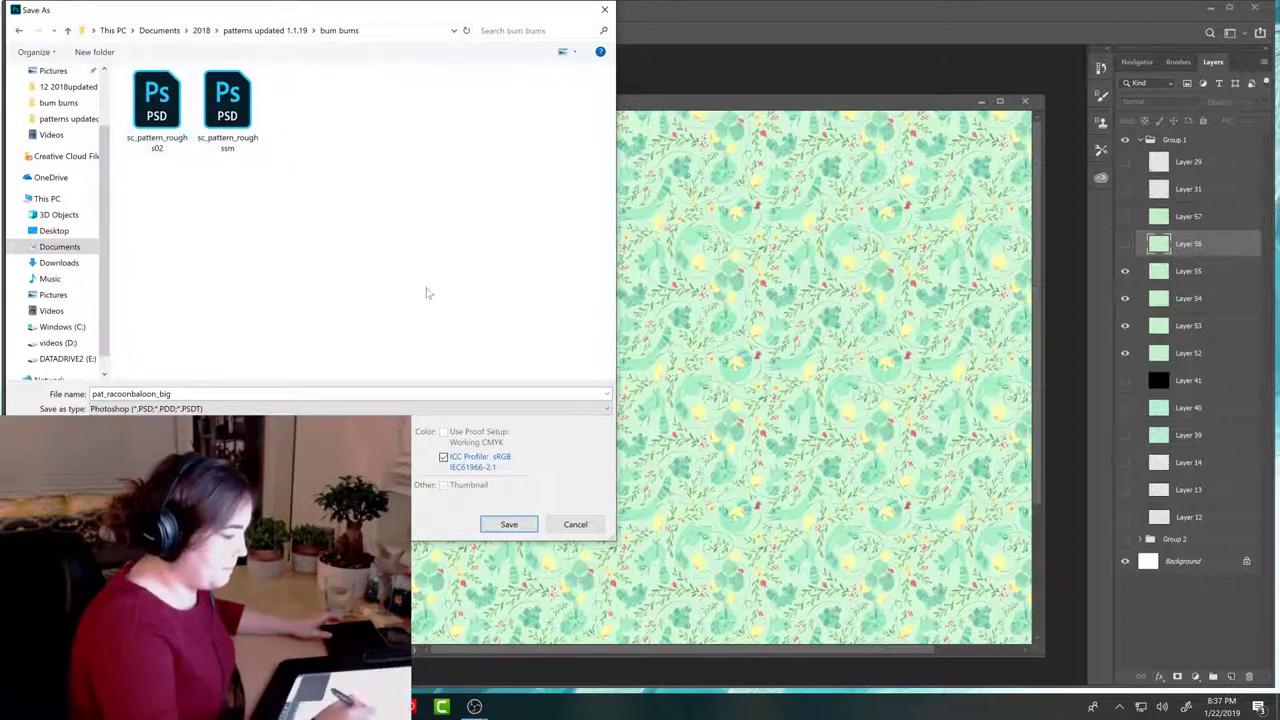
click(350, 408)
click(598, 514)
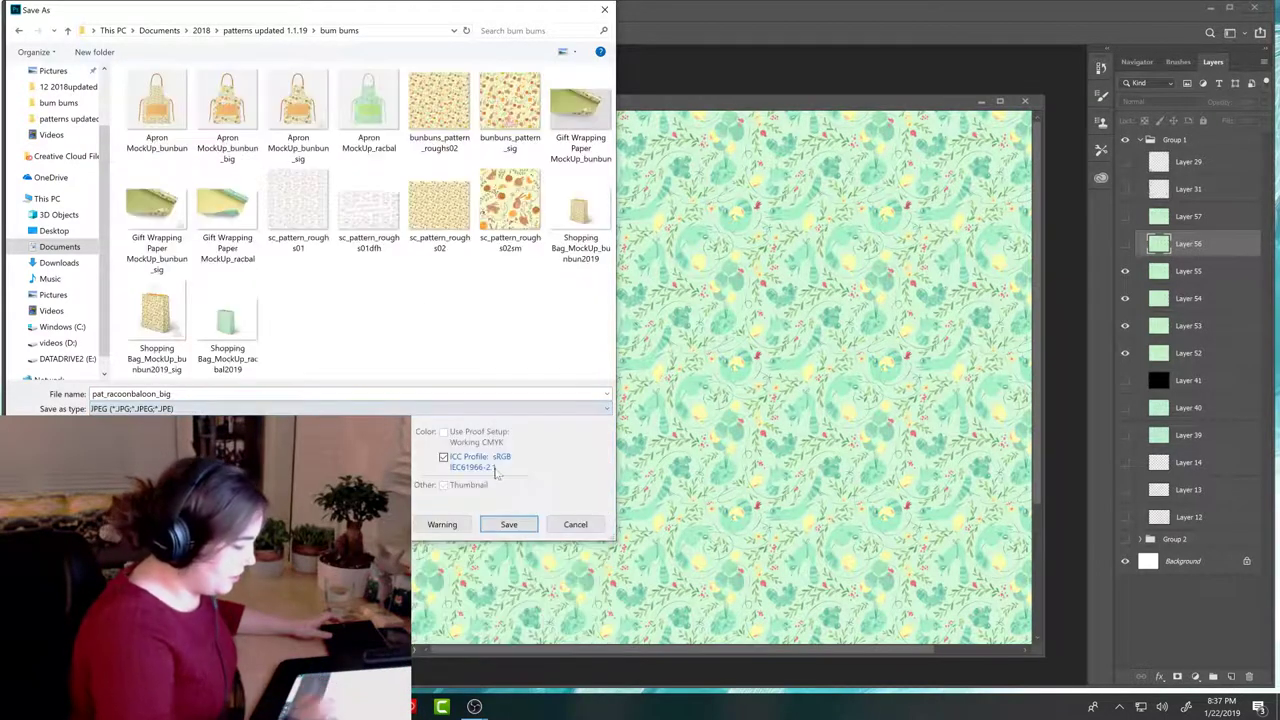
Step: Name the JPEG racbal_pattern_roughs02 and save it at maximum quality 12
click(440, 205)
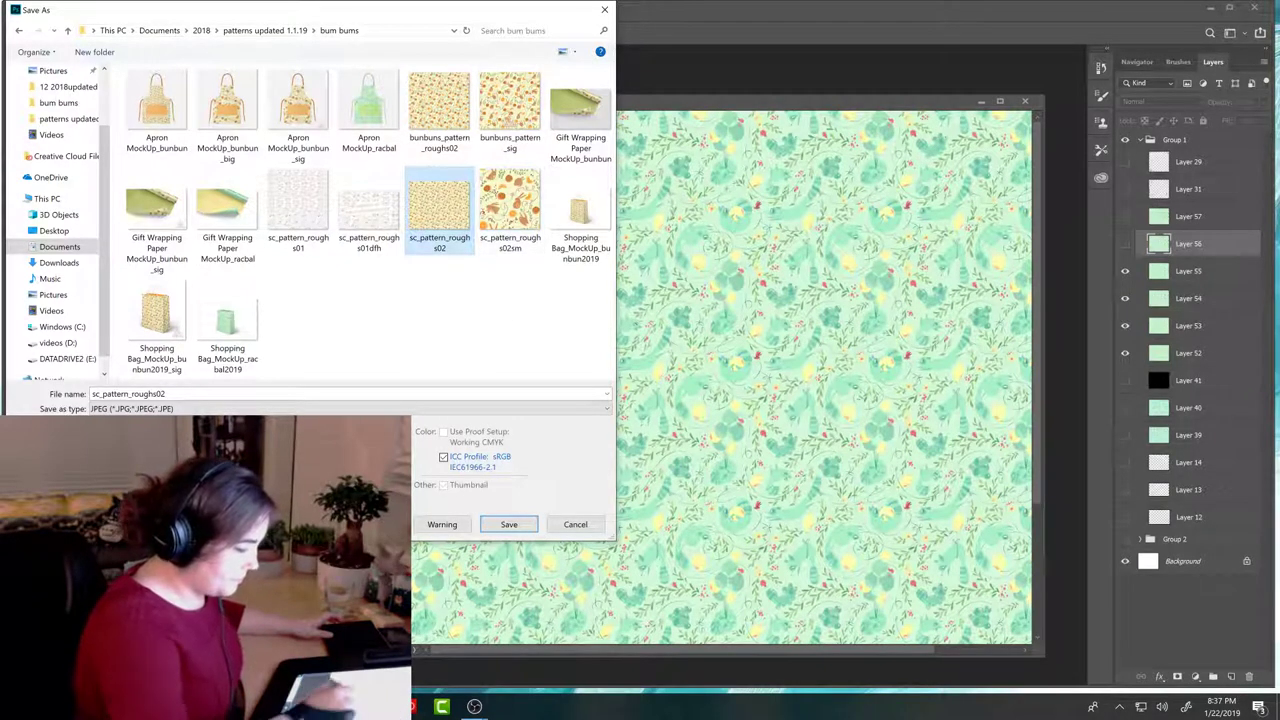
key(Tab)
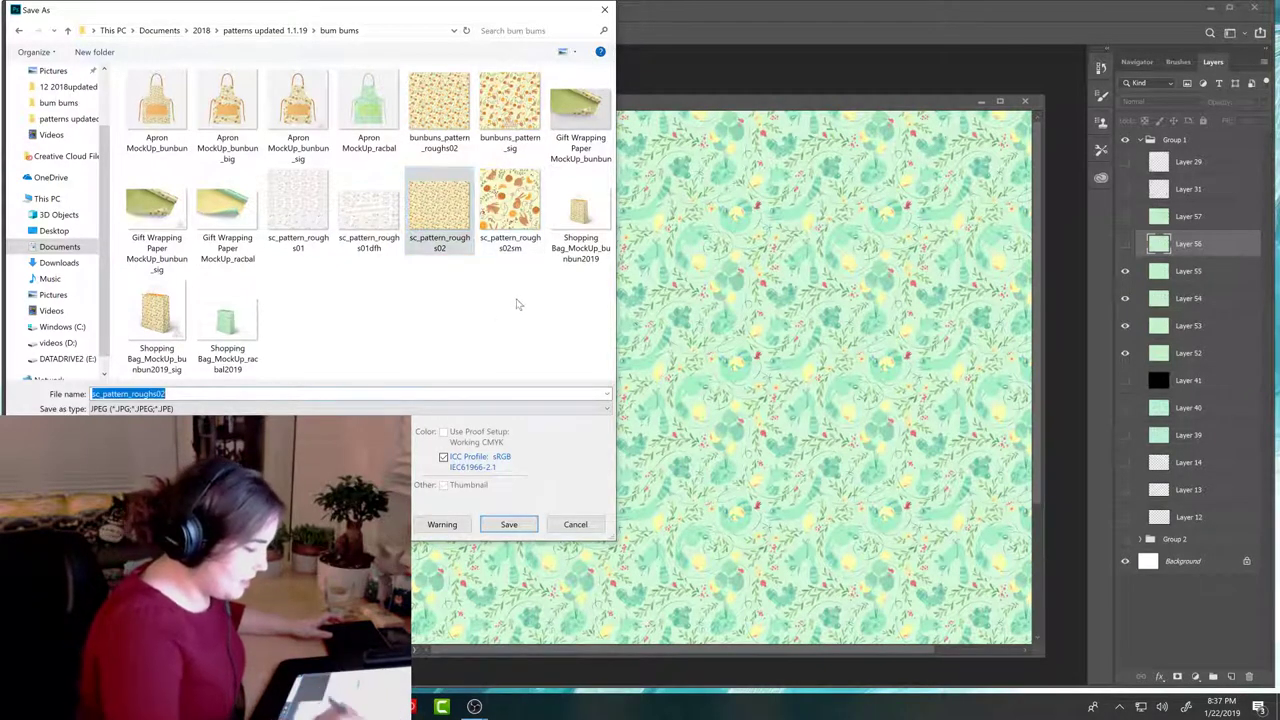
click(445, 112)
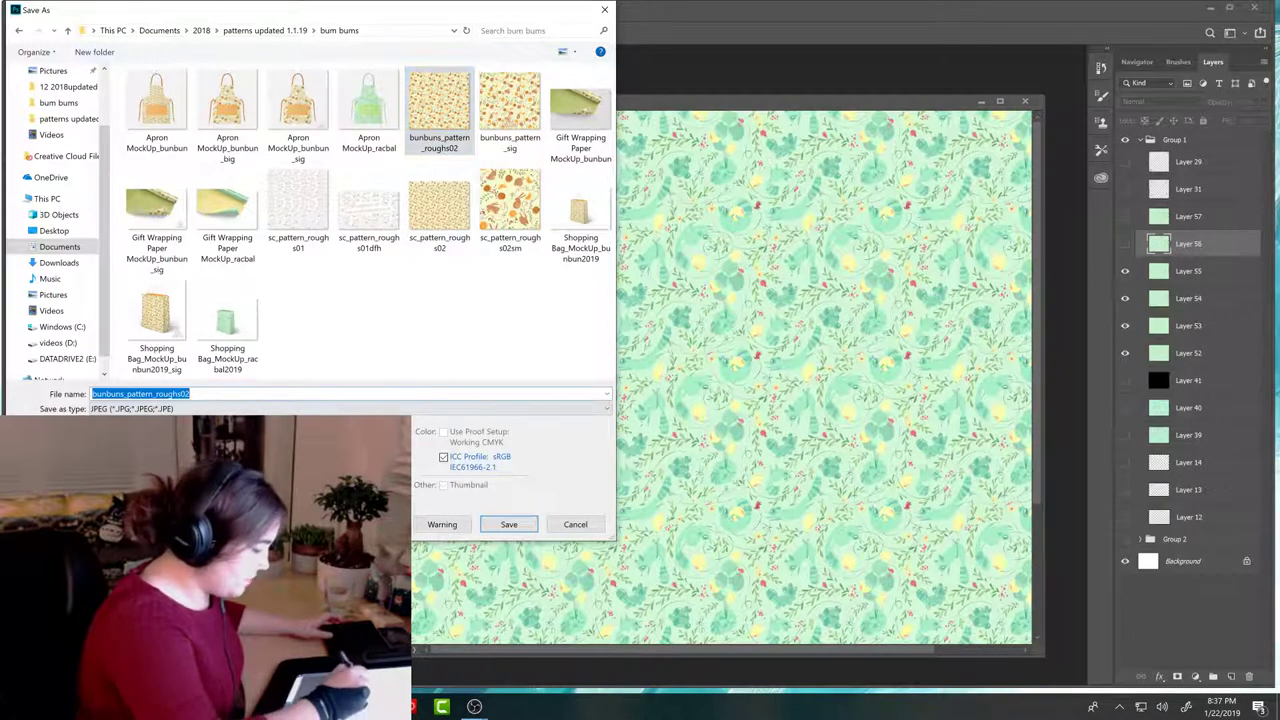
drag(92, 393, 122, 393)
text(racbal)
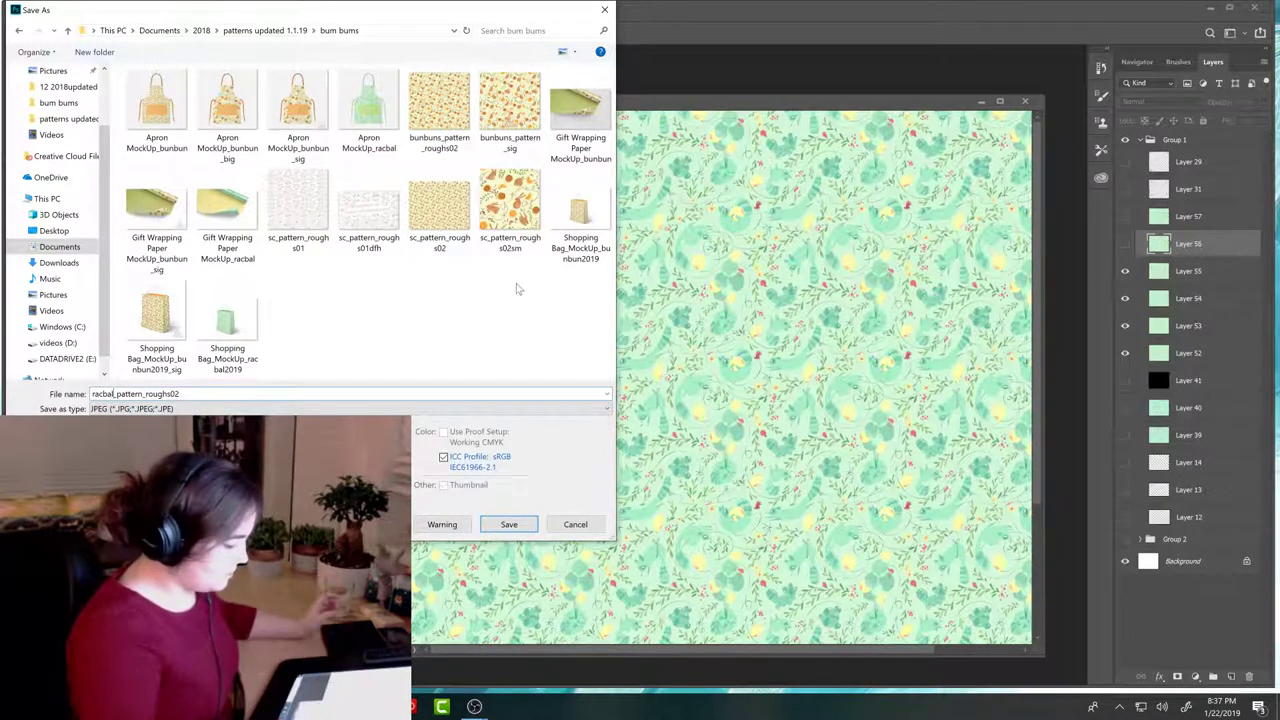
click(533, 523)
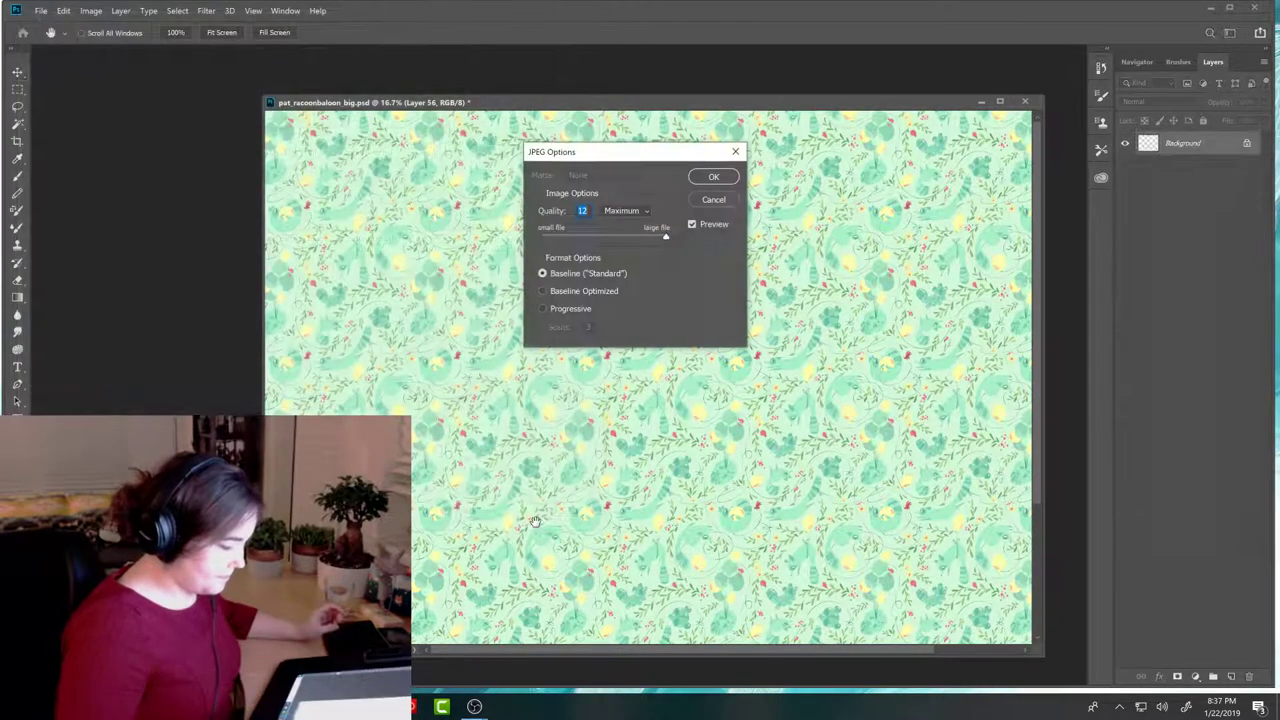
click(713, 177)
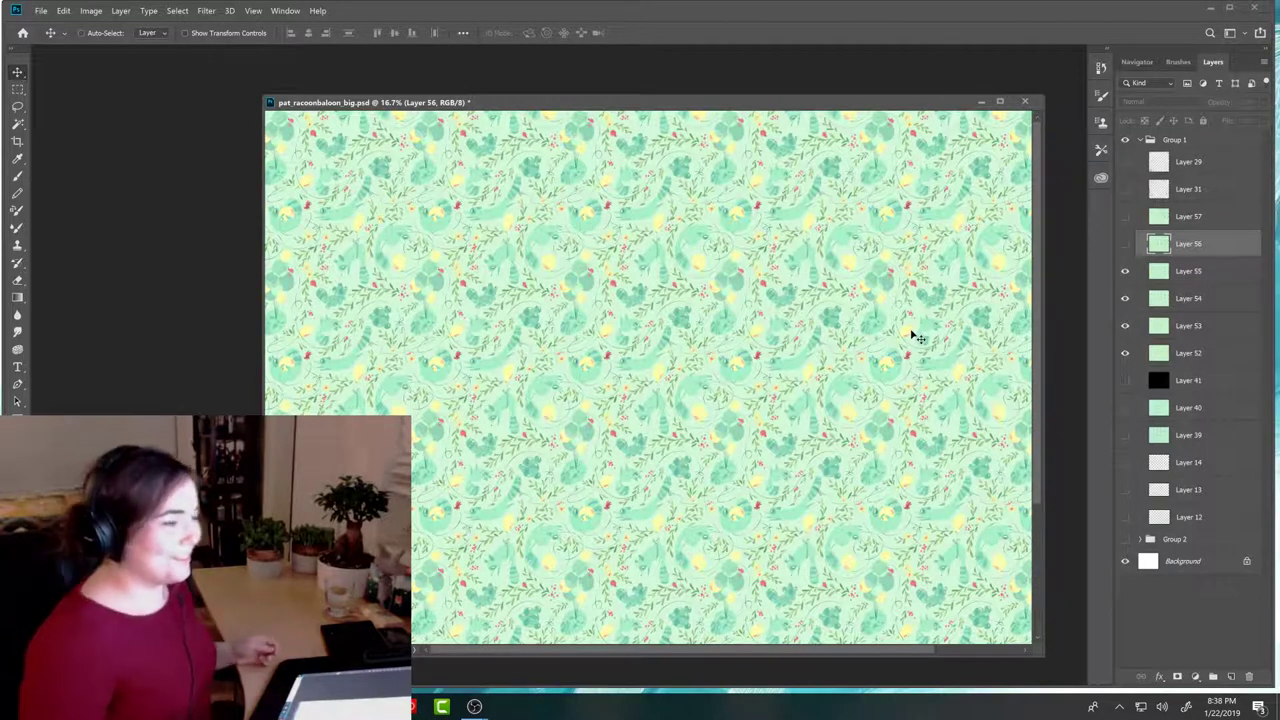
Step: Try to close the pattern document while saving its changes
click(1024, 101)
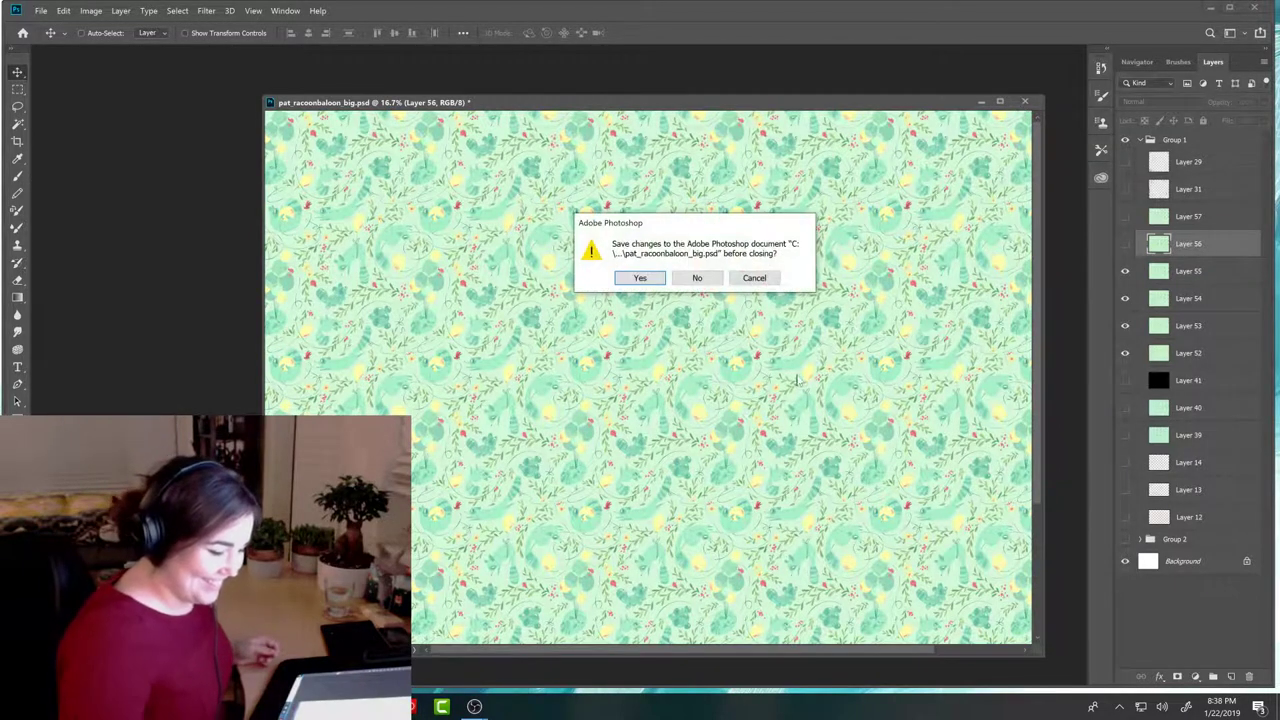
key(Return)
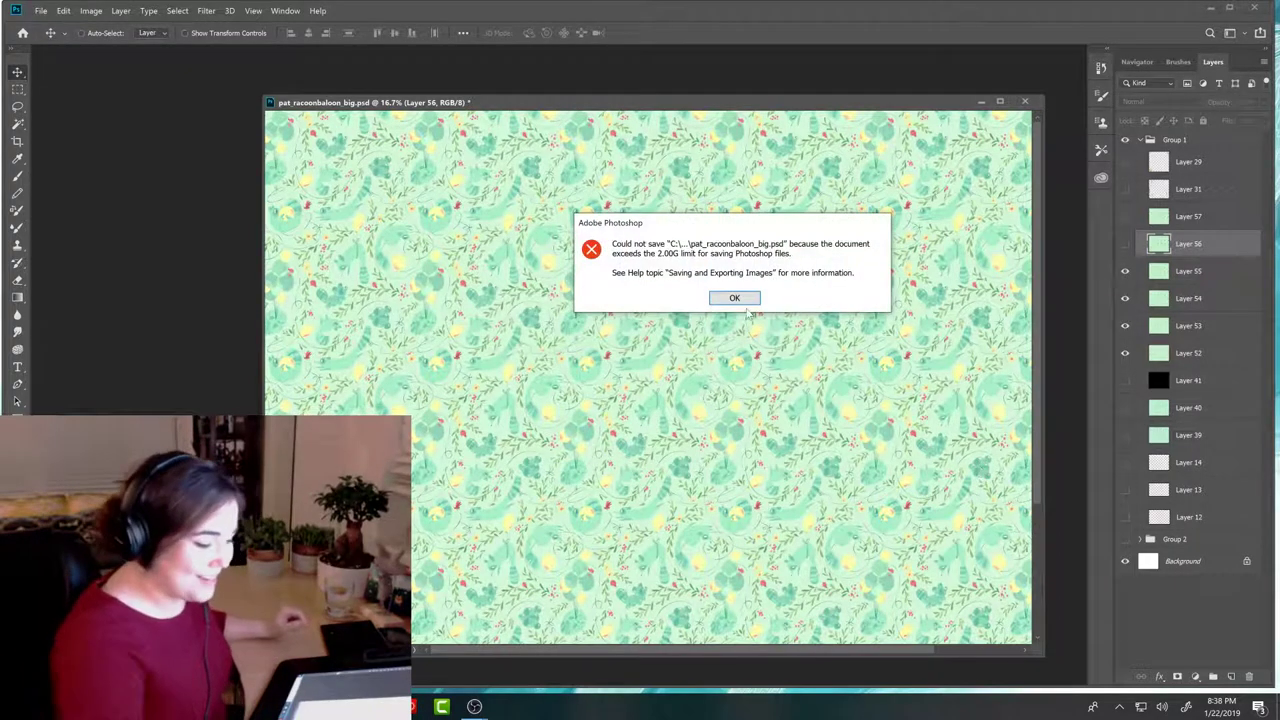
click(734, 298)
Step: Delete Layers 57, 56, 54, 53, 52, 41, 40 and 39 from the pattern document, keeping Layer 55
key(alt+[)
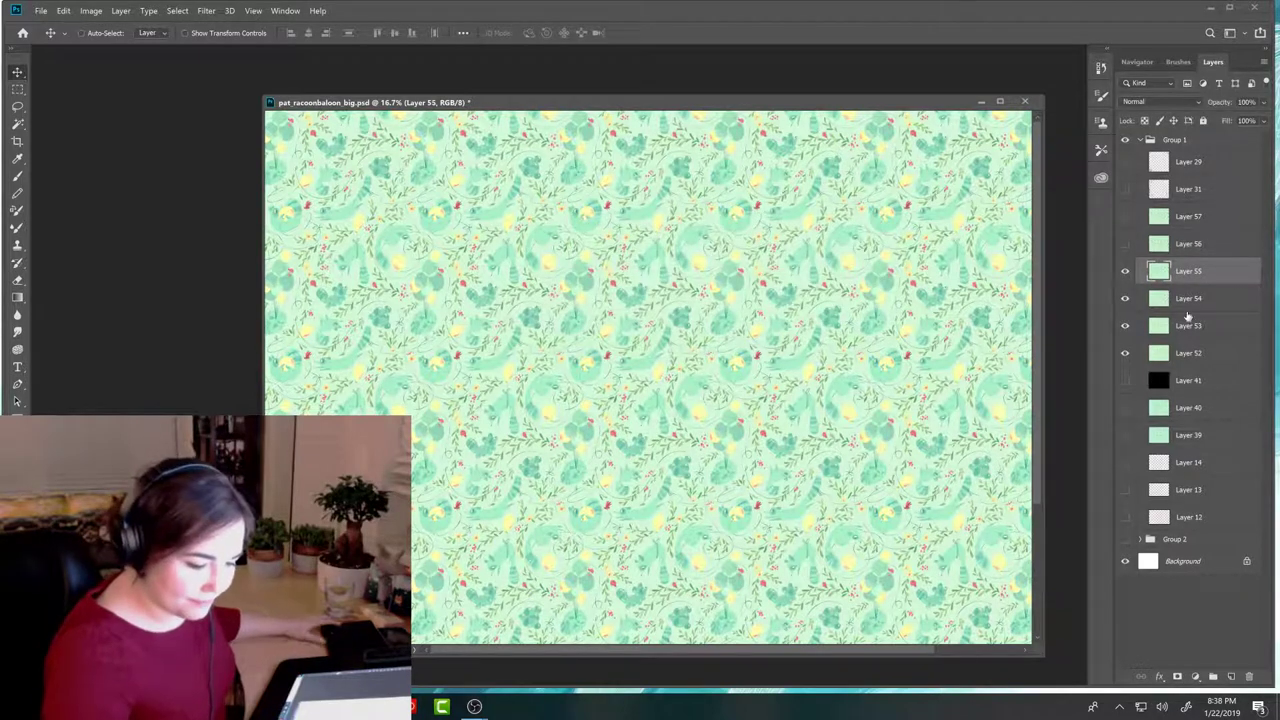
click(1204, 194)
click(1192, 220)
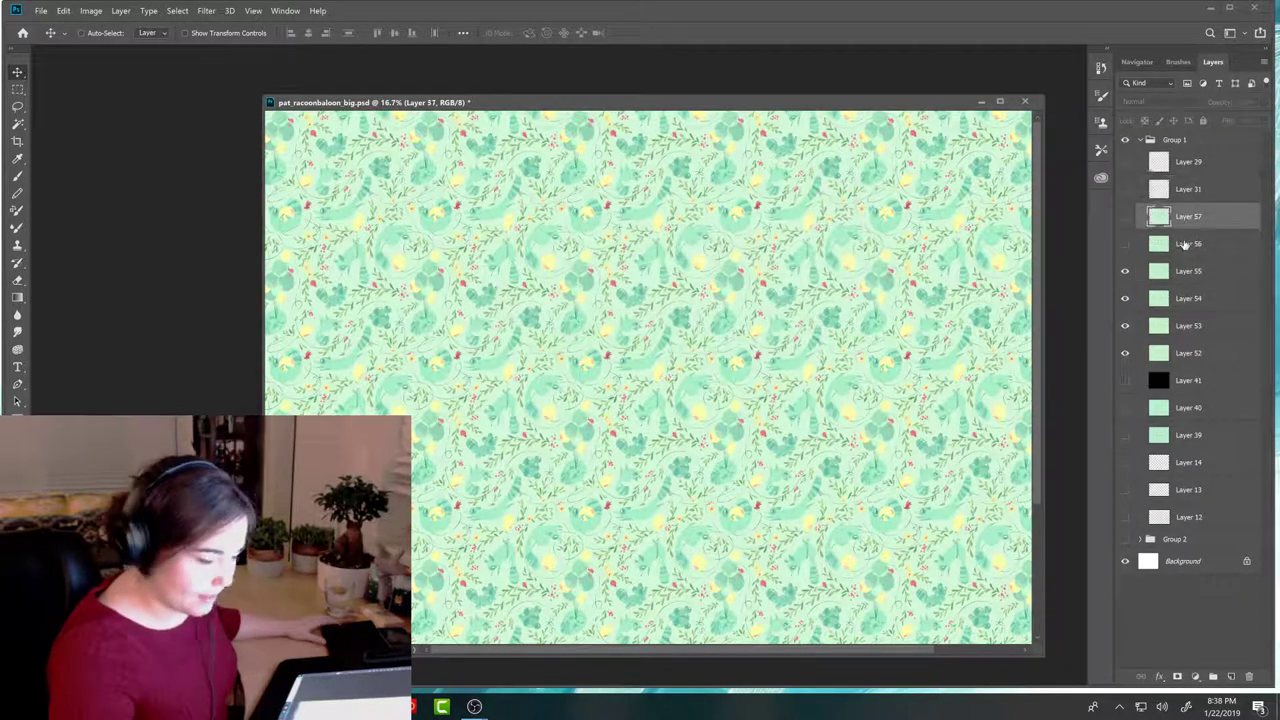
key(Delete)
key(Delete)
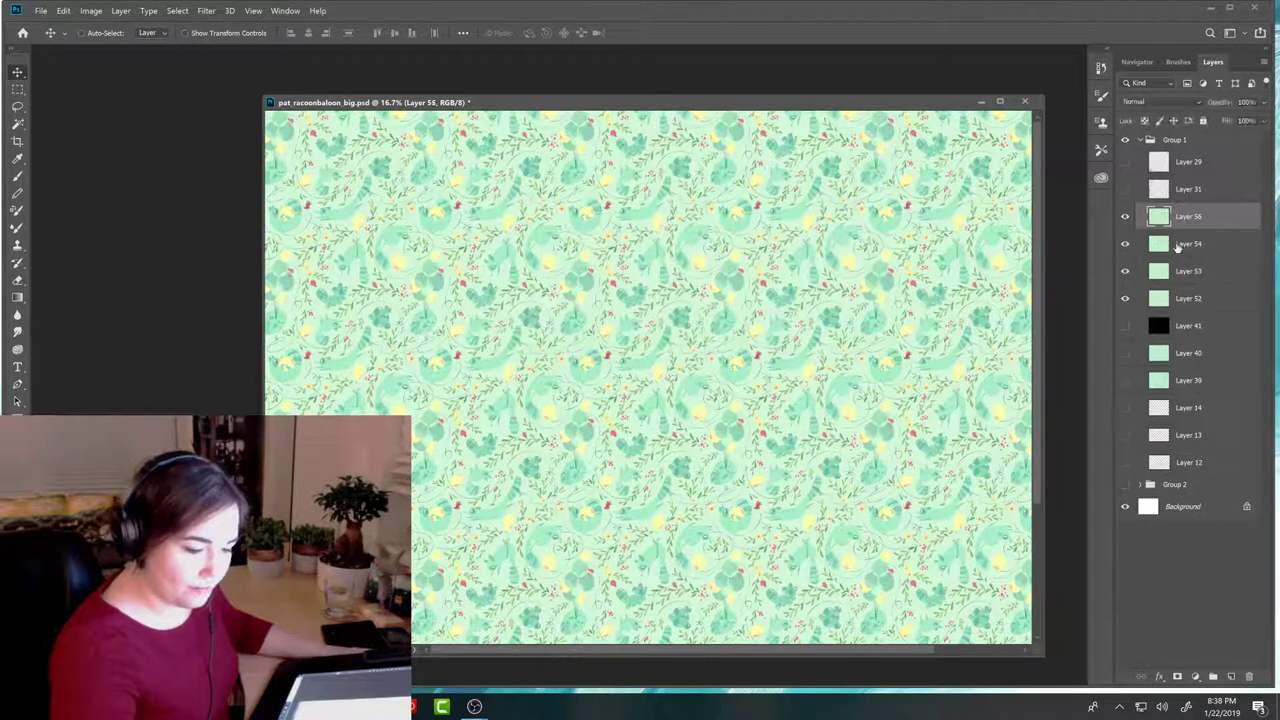
key(Delete)
key(Delete)
key(Delete)
key(Delete)
key(Delete)
key(Delete)
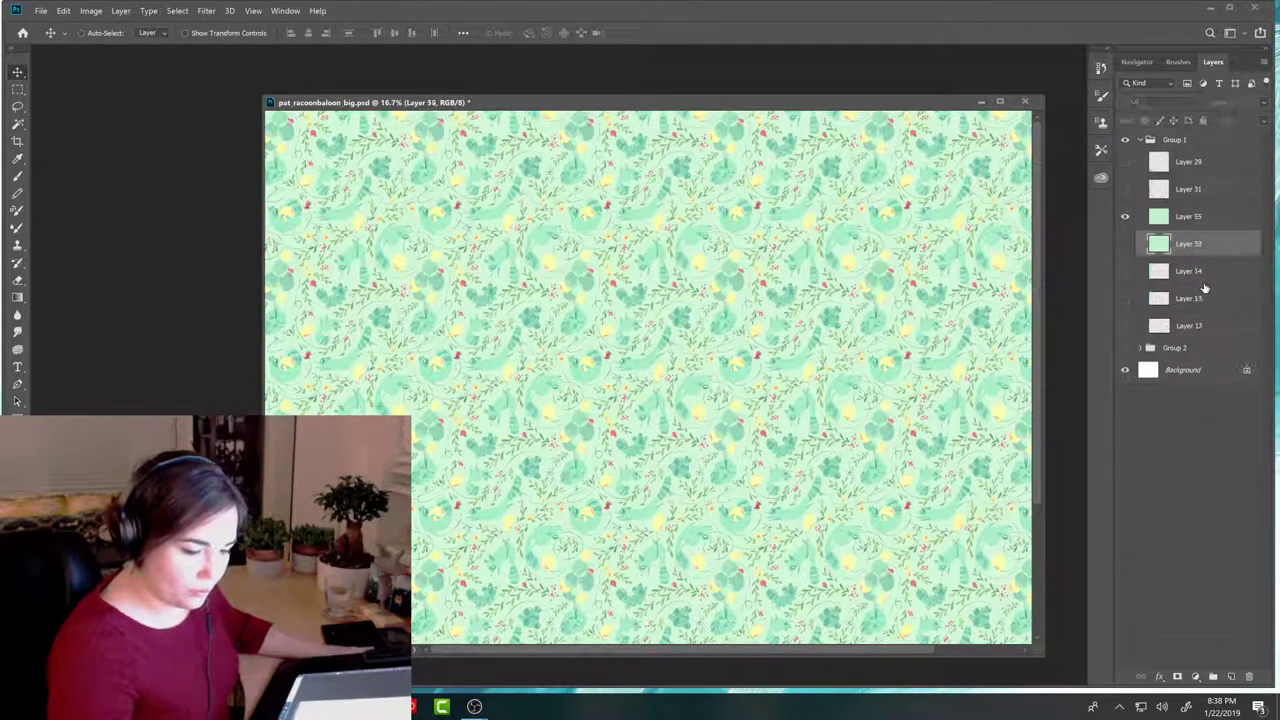
Step: Save and close the pattern document, and open the recent file bookcovers_roughs.psd
key(ctrl+s)
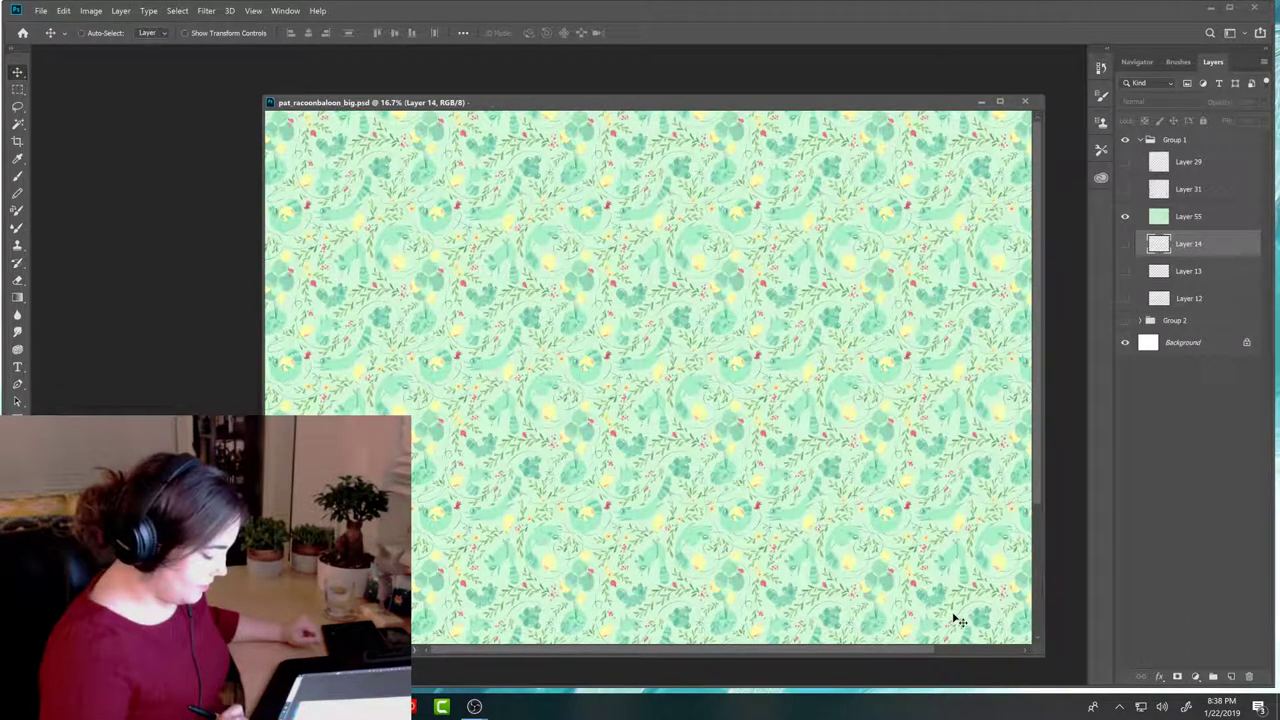
click(1024, 101)
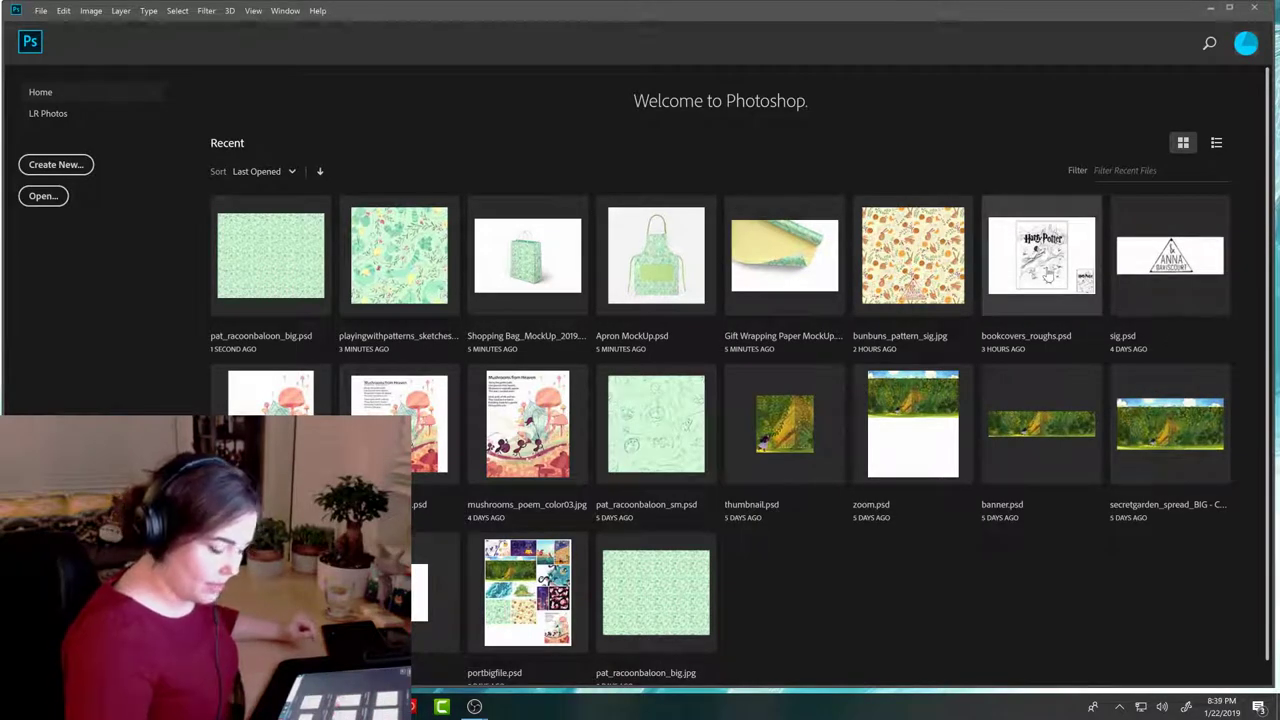
click(1047, 272)
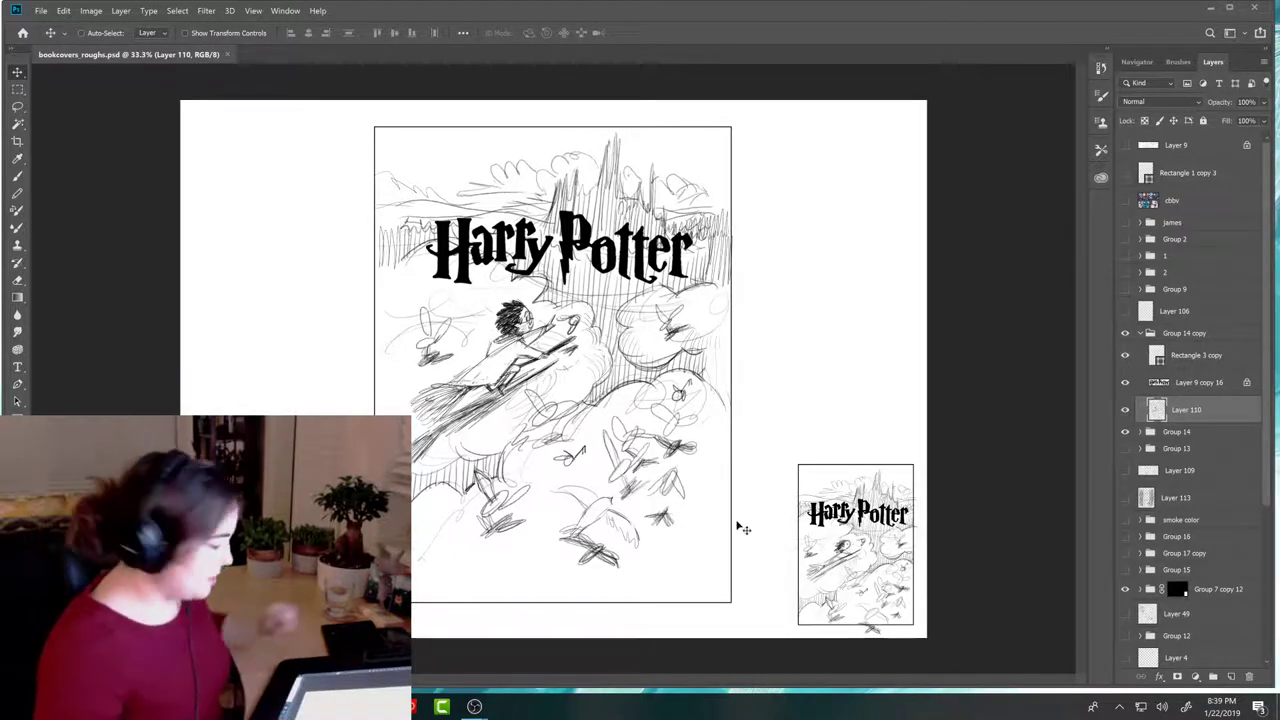
Step: Sketch a curved frame with the Brush along the left edge and rounded top-left corner of the Harry Potter cover on Layer 110
key(b)
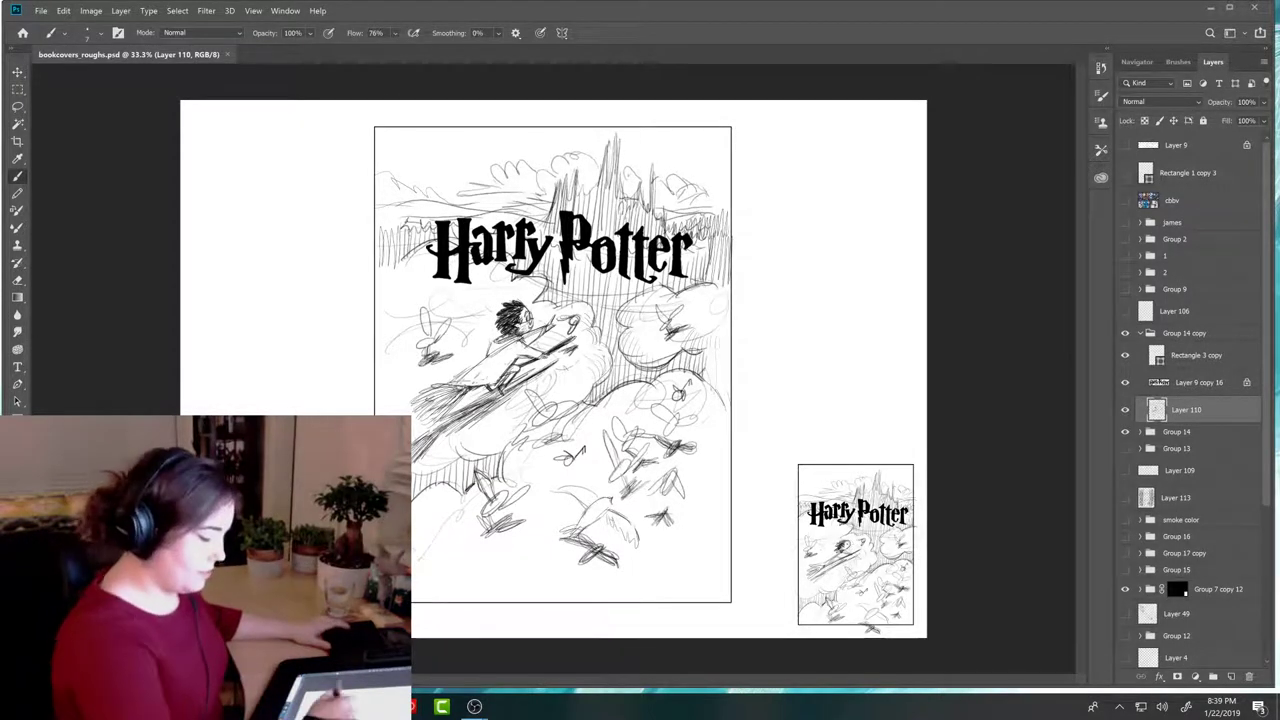
drag(462, 564, 412, 516)
drag(386, 414, 391, 258)
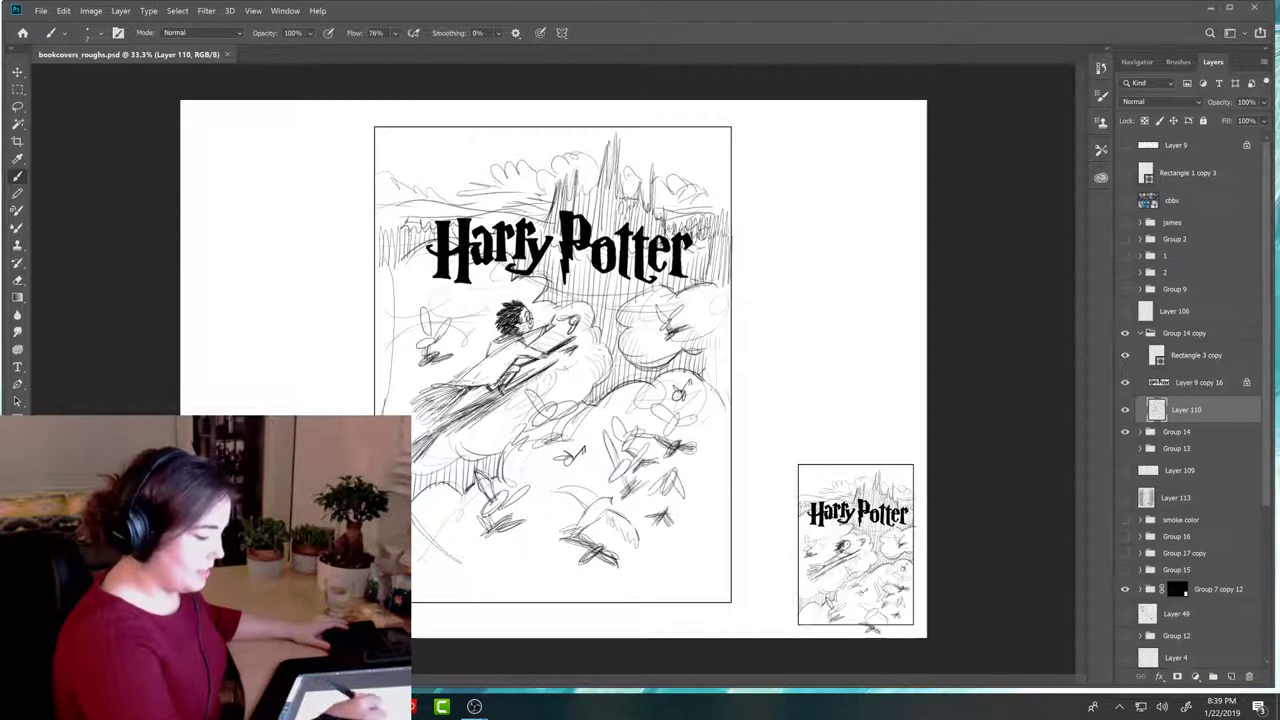
drag(384, 346, 378, 264)
drag(388, 380, 414, 280)
mouse_move(390, 330)
mouse_down()
mouse_move(412, 284)
mouse_move(386, 220)
mouse_up()
drag(386, 218, 448, 148)
drag(400, 184, 460, 140)
drag(446, 139, 474, 133)
drag(386, 184, 446, 140)
drag(386, 286, 388, 190)
drag(386, 188, 478, 122)
Step: Continue the curved frame around the cover's top-right corner, right edge and lower-right corner, and strengthen its top-left curve
drag(652, 126, 724, 176)
mouse_move(702, 156)
mouse_down()
mouse_move(730, 215)
mouse_move(728, 300)
mouse_move(678, 565)
mouse_move(630, 602)
mouse_up()
drag(708, 556, 618, 606)
mouse_move(730, 380)
mouse_down()
mouse_move(706, 556)
mouse_move(698, 510)
mouse_up()
drag(392, 214, 512, 128)
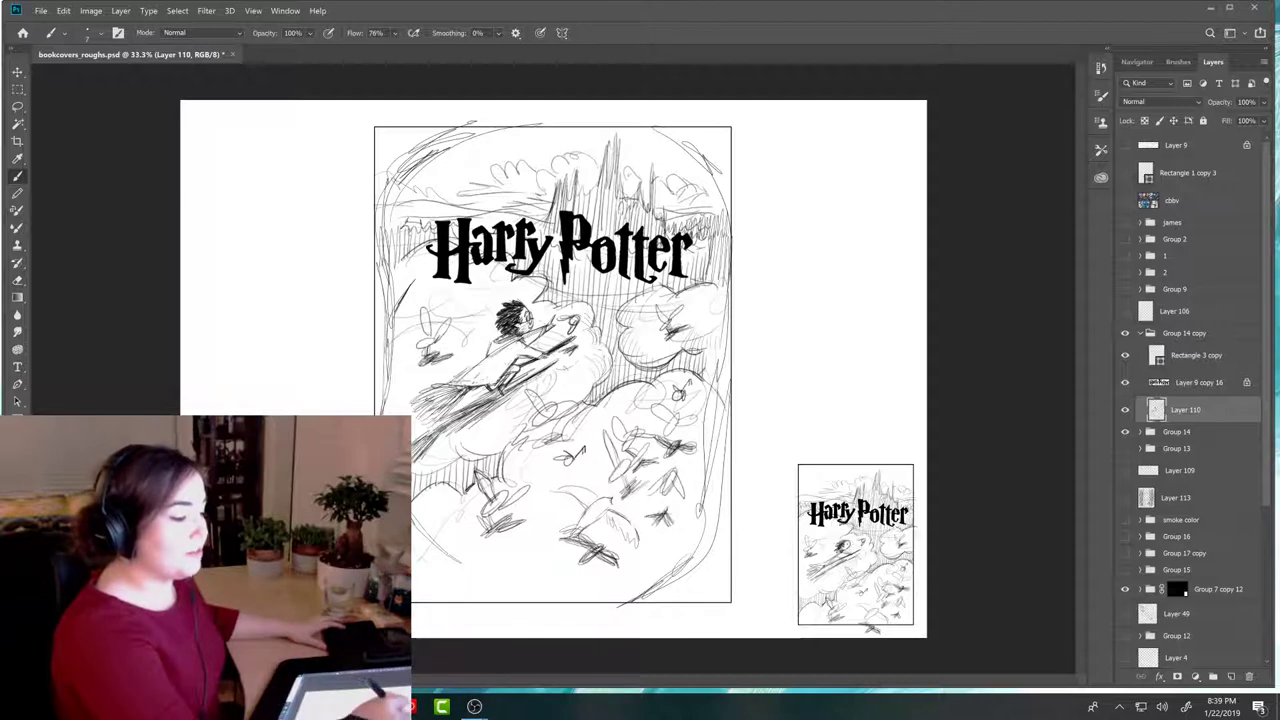
Step: Go over the frame's two top corners again and add strokes rounding its lower-left corner
drag(424, 160, 498, 128)
drag(614, 128, 718, 170)
mouse_move(660, 132)
mouse_down()
mouse_move(706, 166)
mouse_move(690, 148)
mouse_up()
drag(706, 160, 728, 202)
drag(462, 506, 414, 578)
drag(464, 552, 412, 590)
Step: Try rough diagonal strokes across the lower clouds of the cover sketch
drag(430, 426, 642, 554)
drag(476, 392, 594, 440)
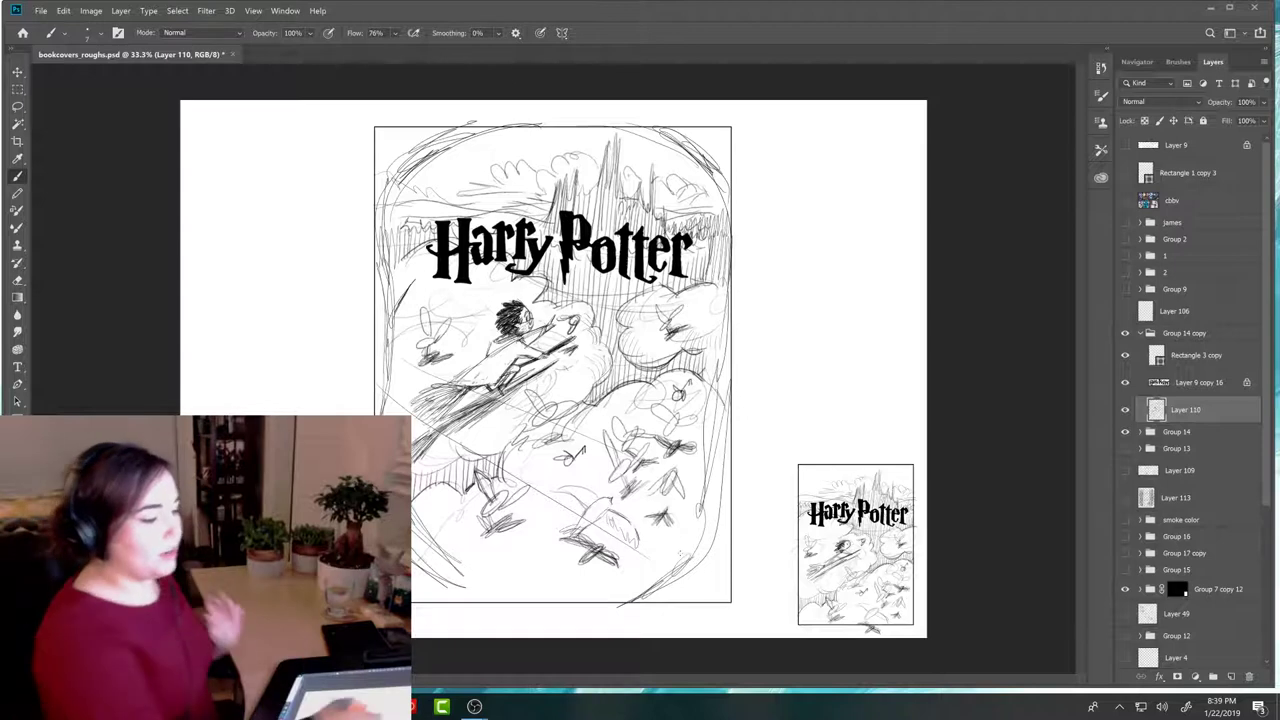
mouse_move(470, 122)
mouse_down()
mouse_move(562, 108)
mouse_move(674, 118)
mouse_up()
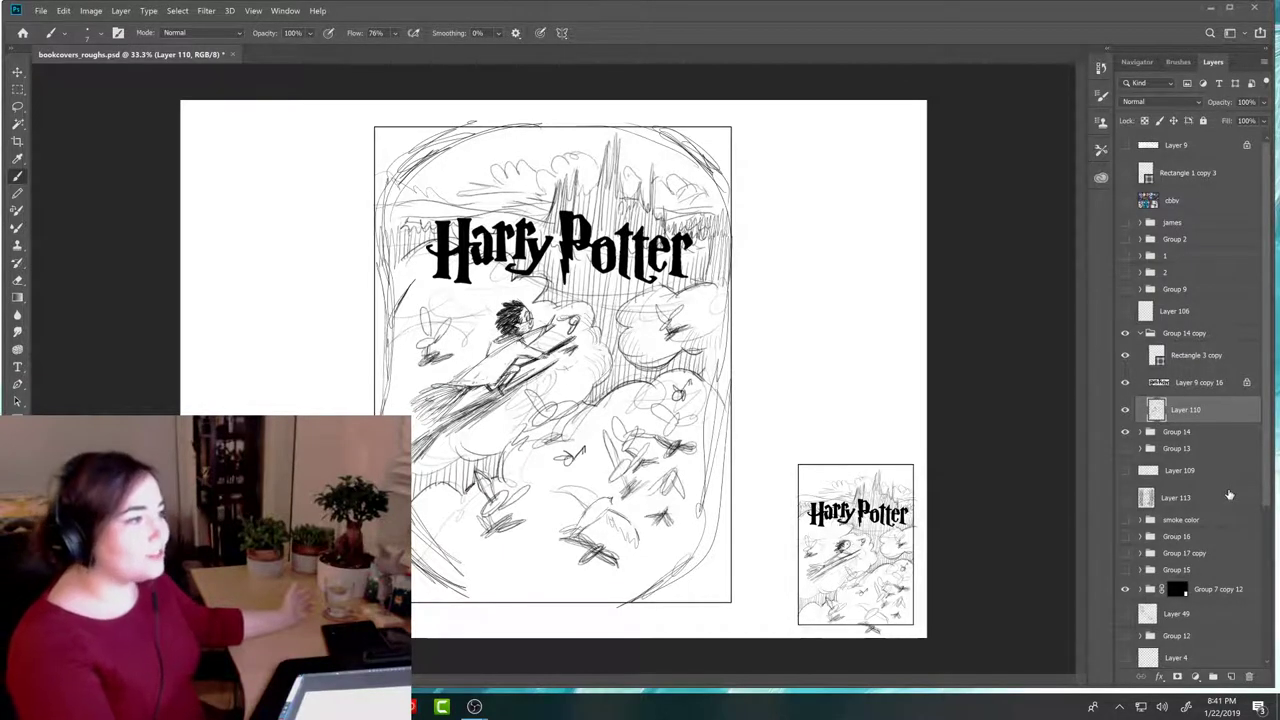
Step: Darken the frame's lower-left and lower-right curves with additional brush strokes
drag(414, 522, 484, 584)
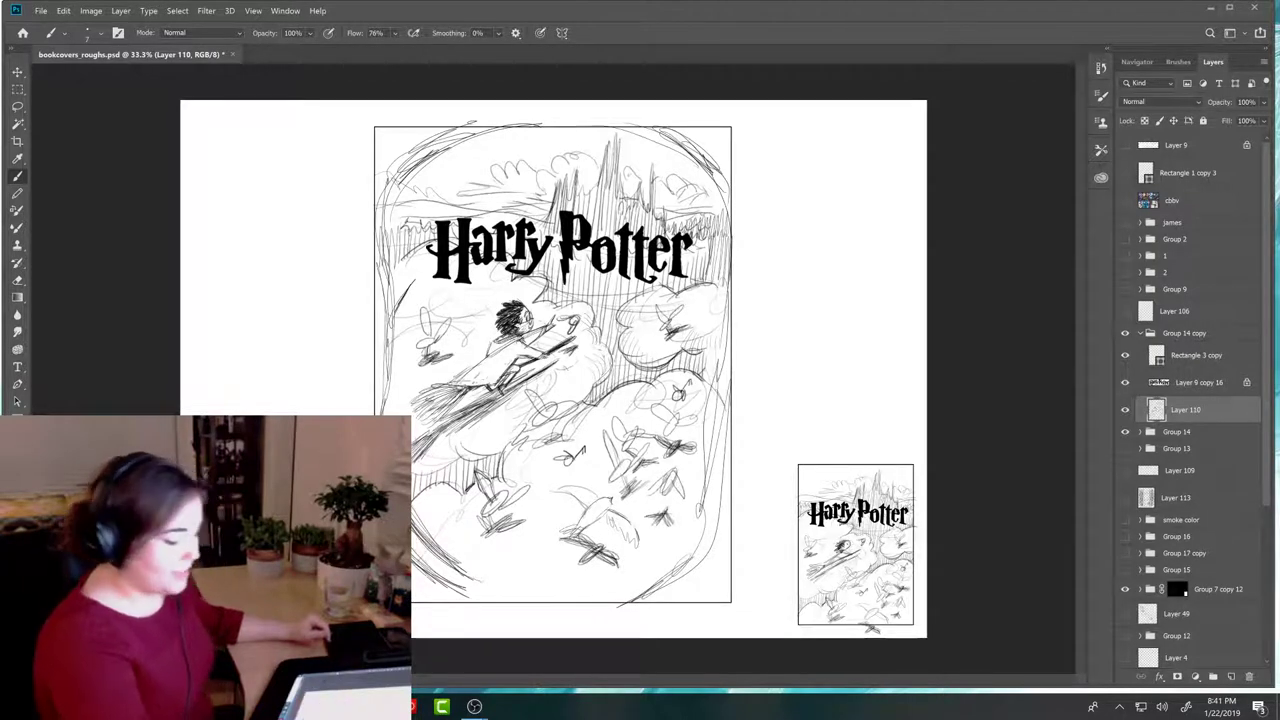
drag(636, 588, 724, 452)
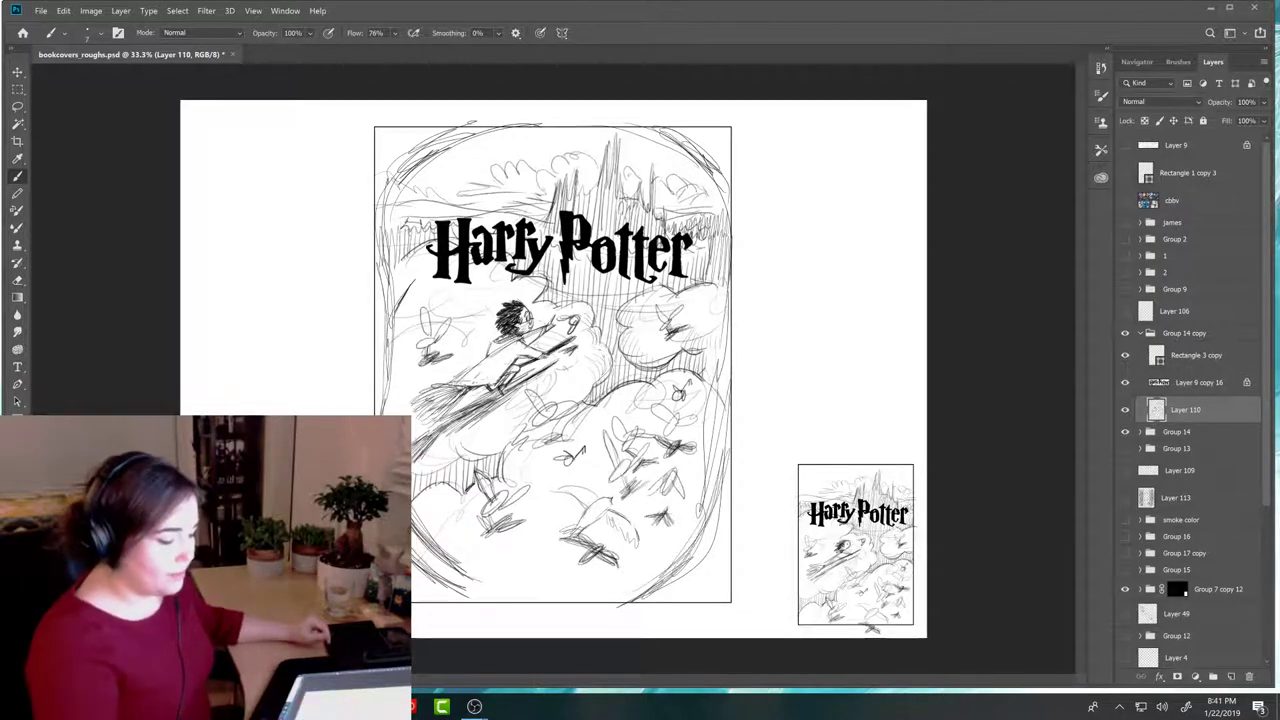
Step: Draw the frame's right edge curving inward beside the clouds, and thicken its lower-right corner and bottom edge with rough brush strokes
drag(668, 592, 728, 484)
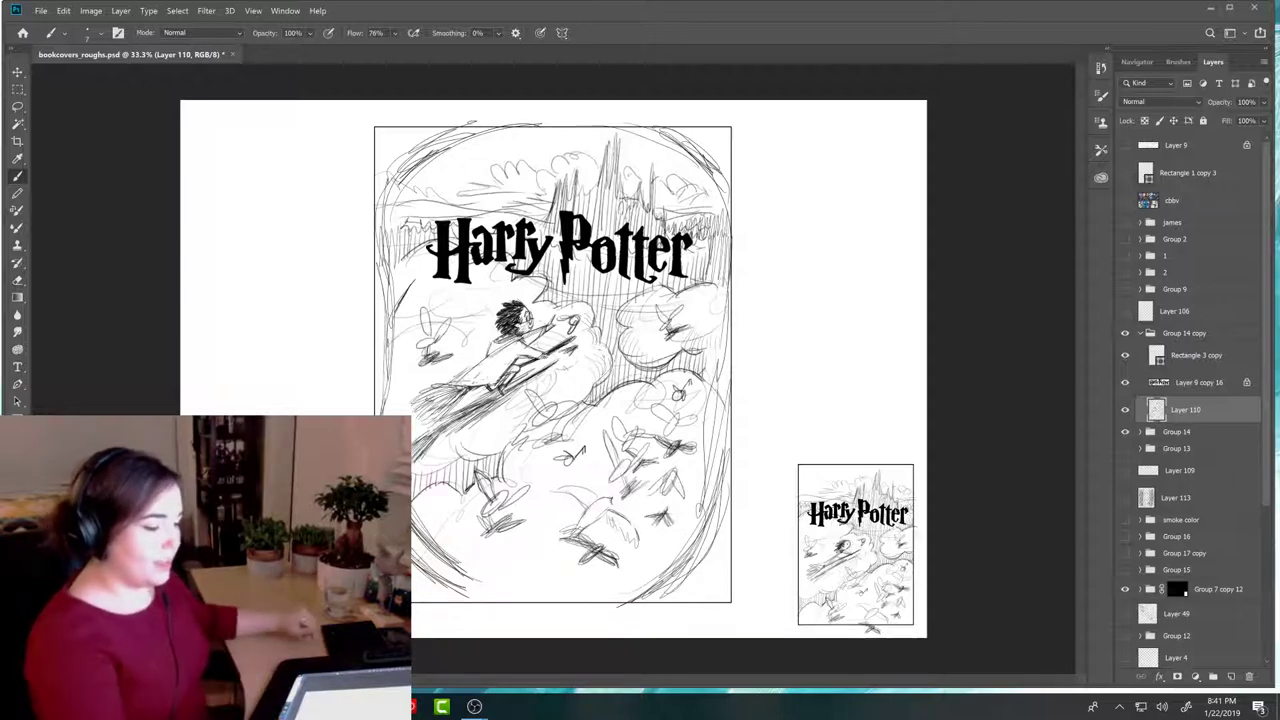
drag(724, 446, 722, 378)
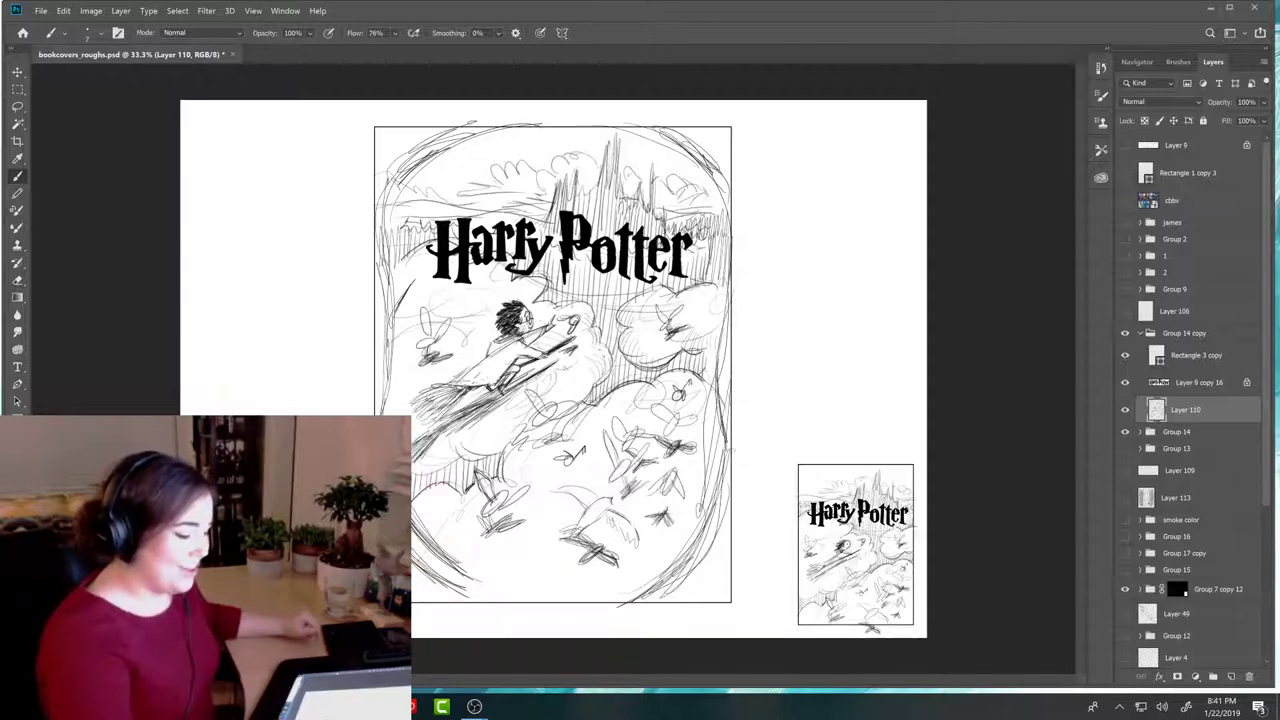
key(e)
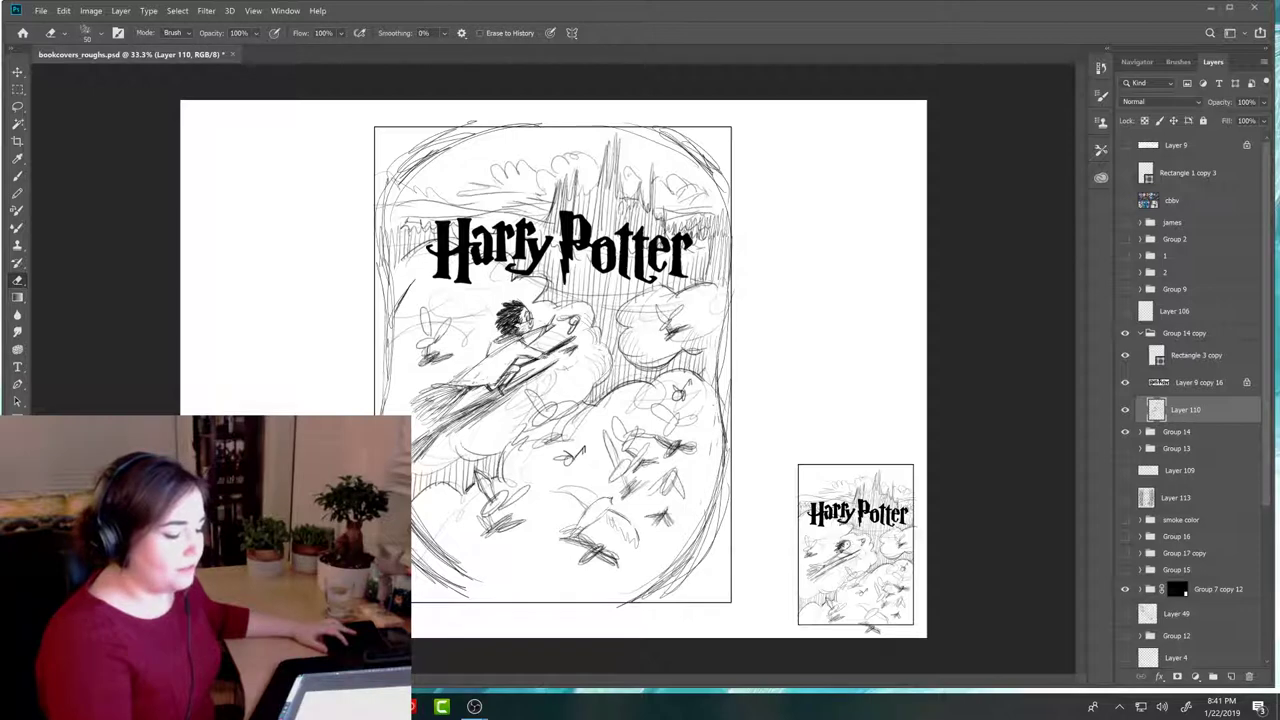
key(b)
drag(726, 320, 724, 430)
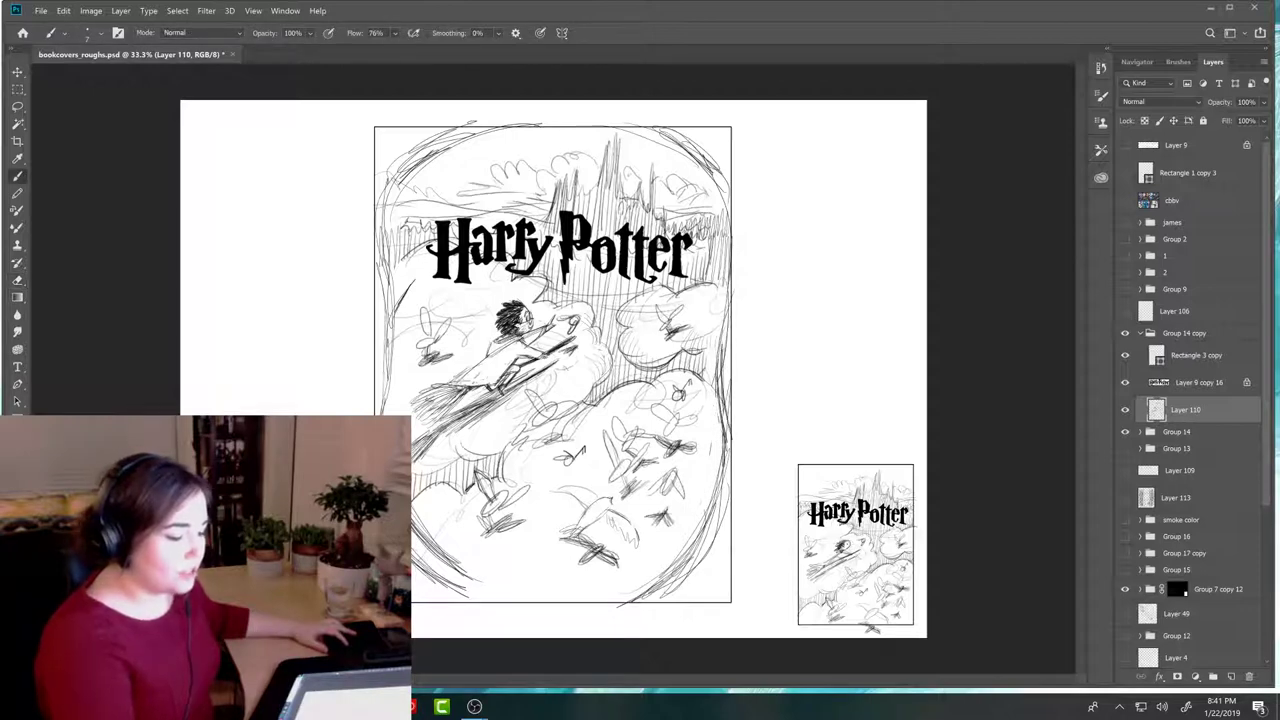
drag(722, 358, 722, 498)
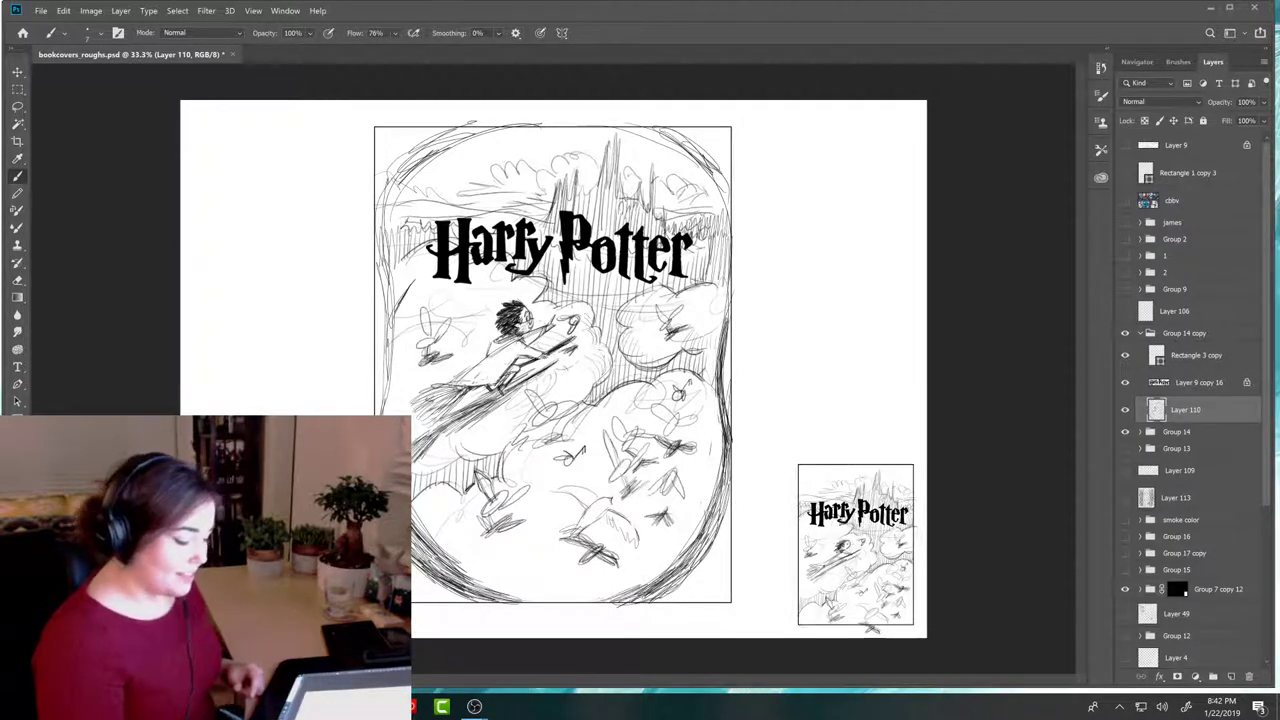
drag(660, 602, 718, 512)
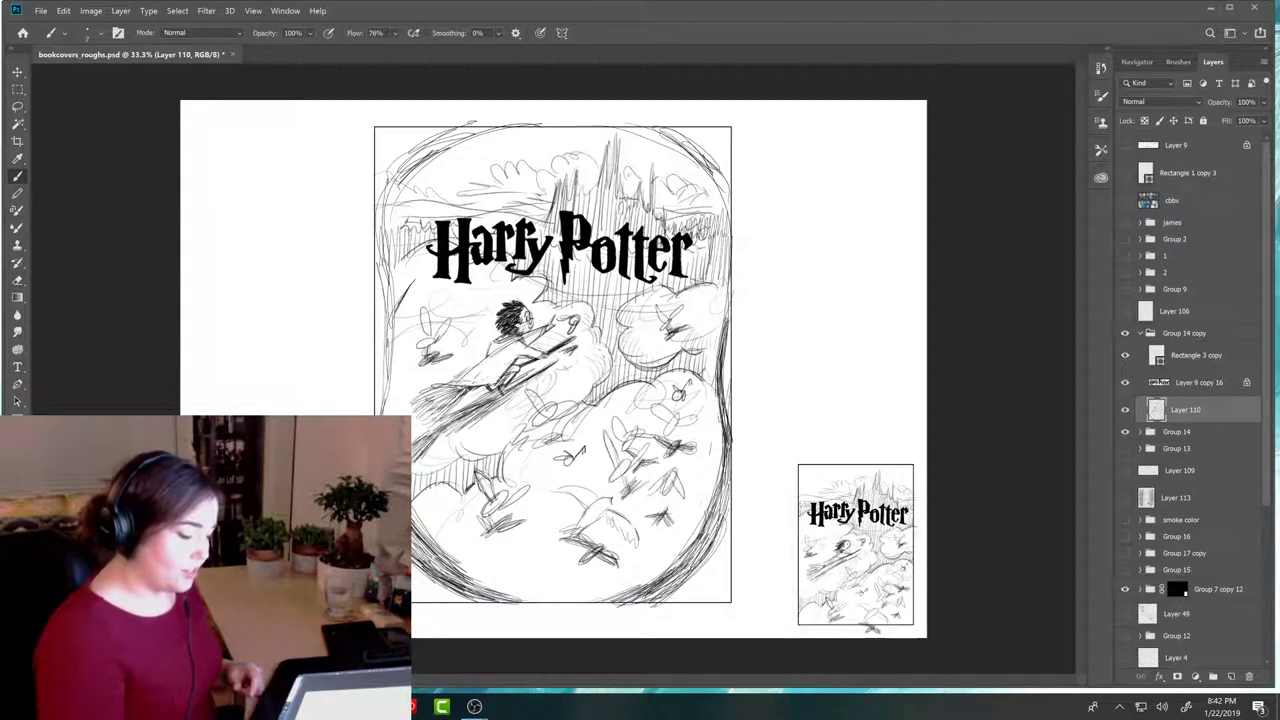
drag(532, 604, 592, 605)
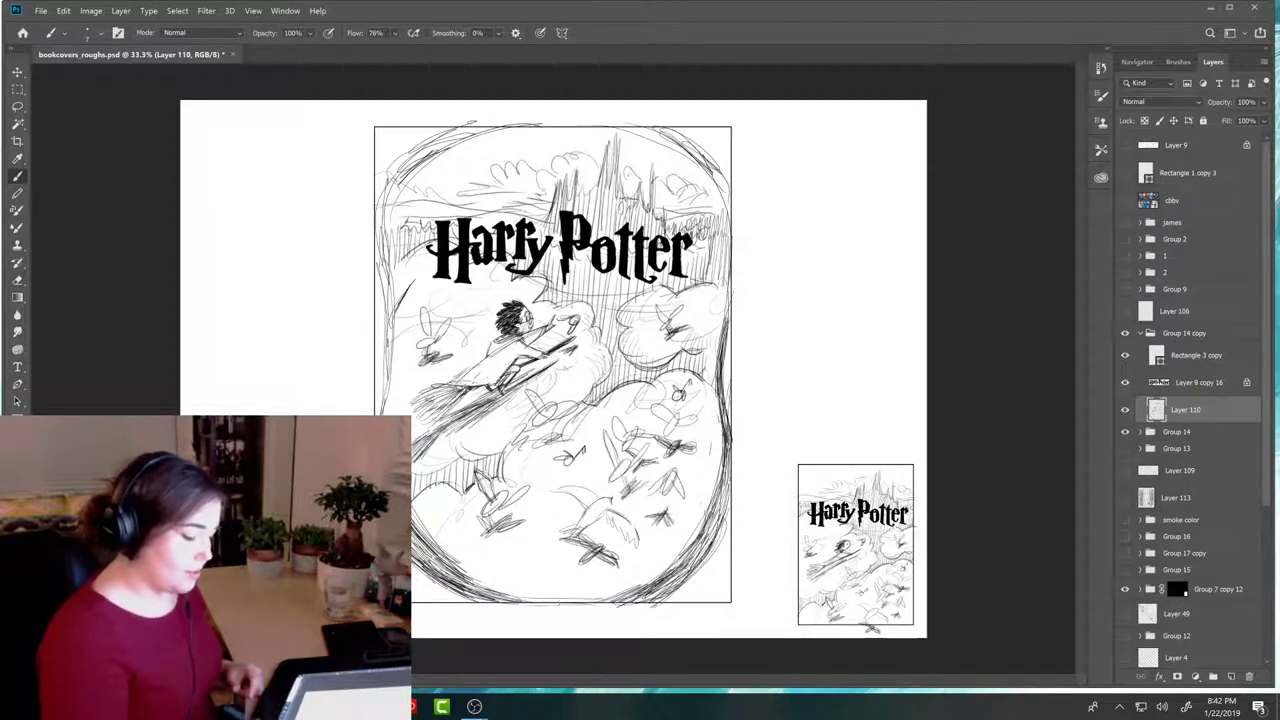
Step: Sketch the frame's left edge with a matching inward curve and darken it up and around the top-left corner
mouse_move(382, 414)
mouse_down()
mouse_move(380, 350)
mouse_move(391, 374)
mouse_up()
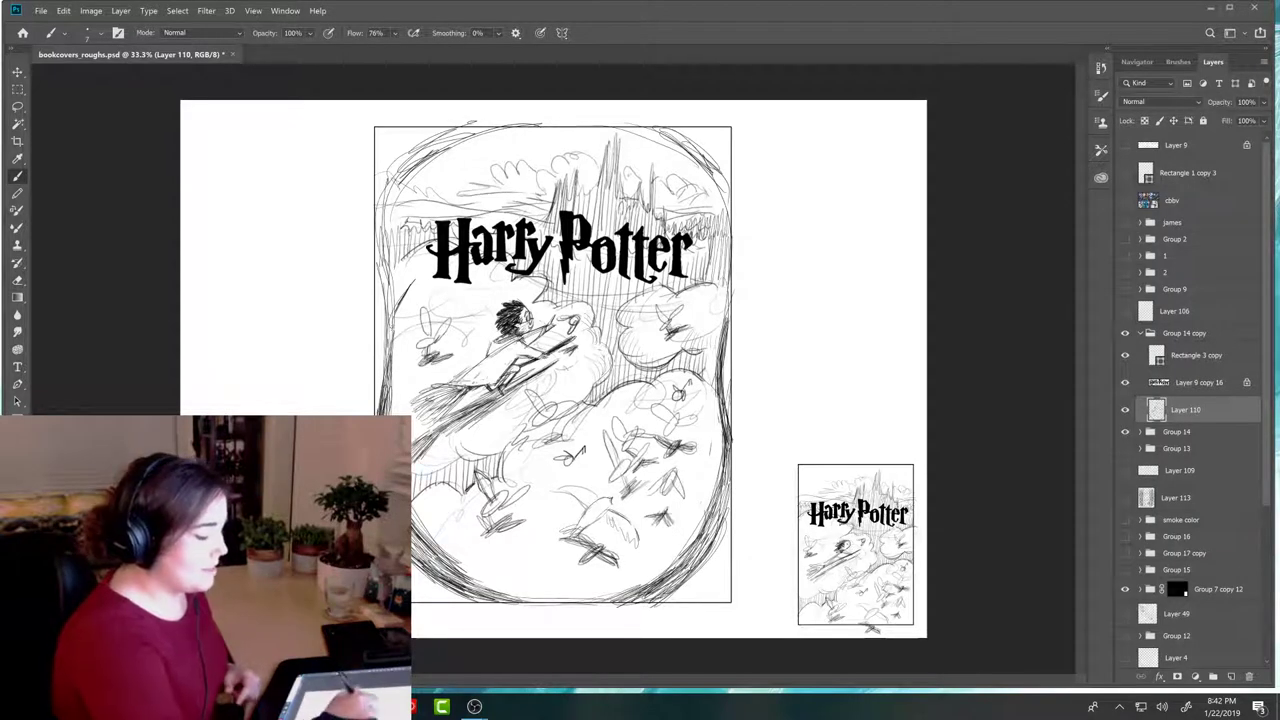
drag(390, 294, 386, 366)
mouse_move(386, 262)
mouse_down()
mouse_move(385, 310)
mouse_move(376, 216)
mouse_up()
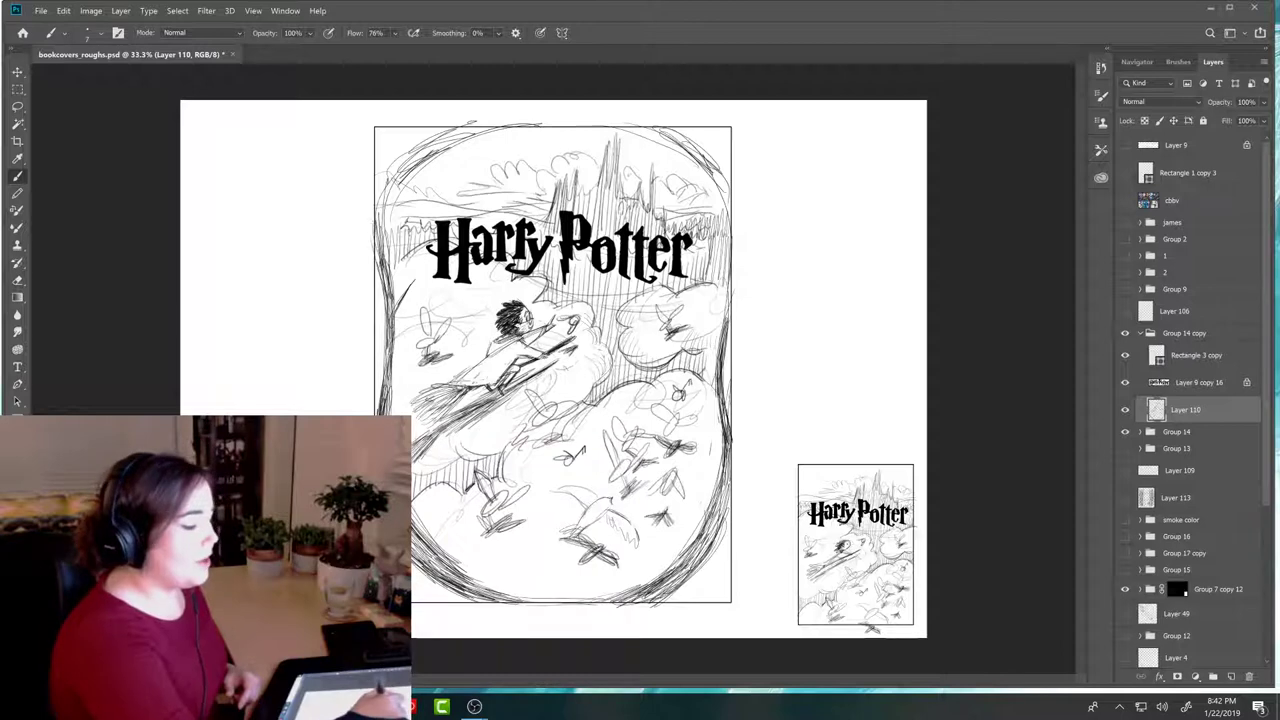
mouse_move(376, 266)
mouse_down()
mouse_move(374, 218)
mouse_move(394, 168)
mouse_up()
drag(386, 218, 396, 168)
mouse_move(384, 204)
mouse_down()
mouse_move(400, 164)
mouse_move(438, 146)
mouse_up()
mouse_move(404, 174)
mouse_down()
mouse_move(422, 150)
mouse_move(510, 118)
mouse_up()
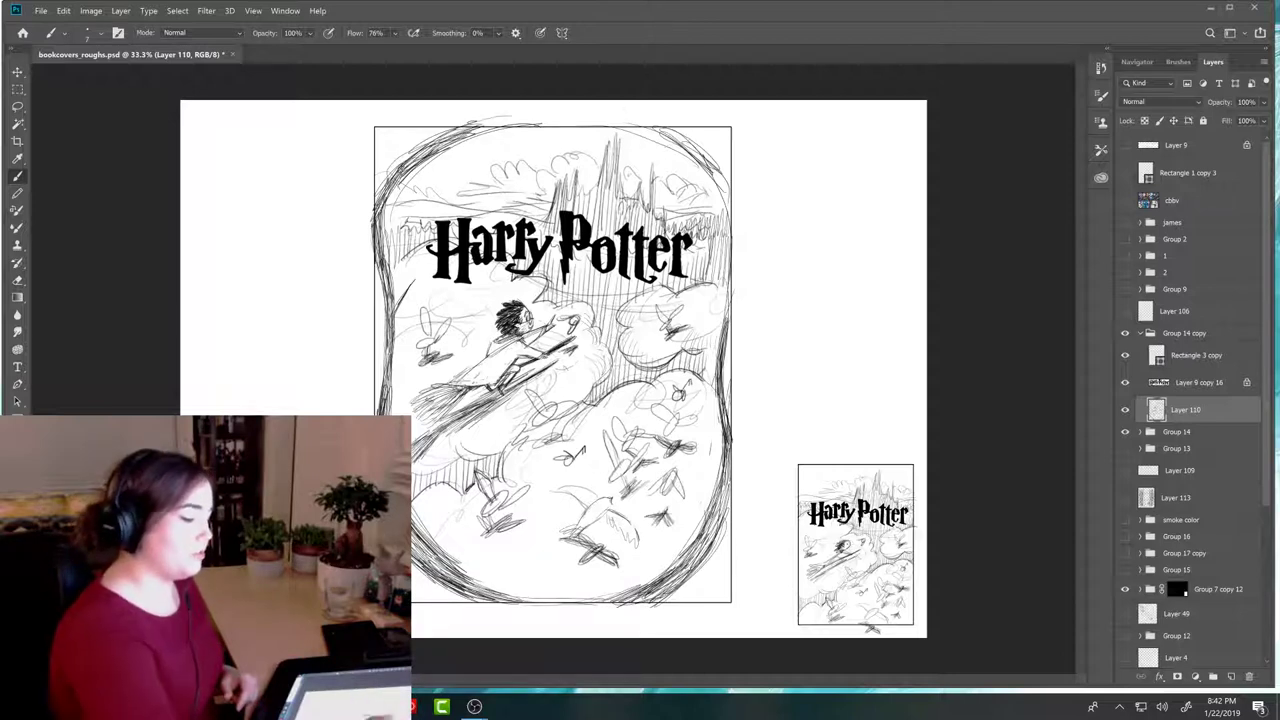
Step: Darken the frame's top-right corner and upper right edge, and add a stroke along its left edge
drag(674, 126, 726, 190)
mouse_move(722, 176)
mouse_down()
mouse_move(736, 206)
mouse_move(730, 350)
mouse_up()
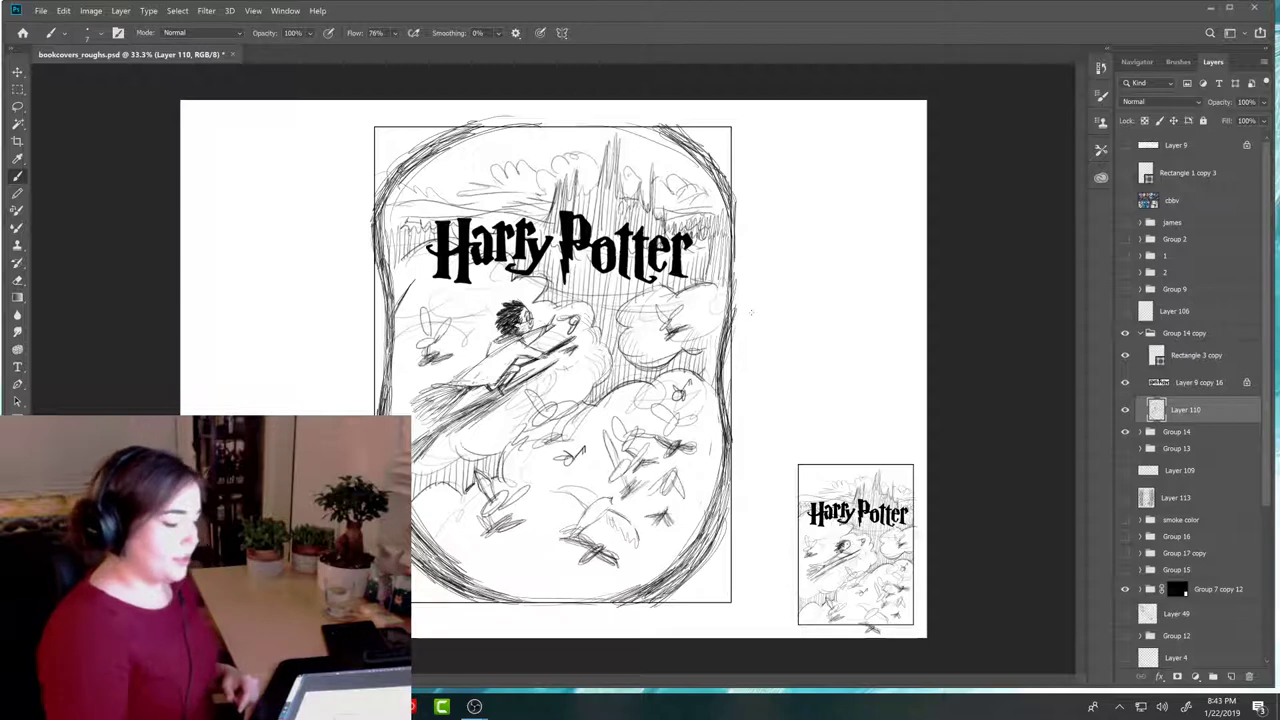
drag(384, 258, 380, 318)
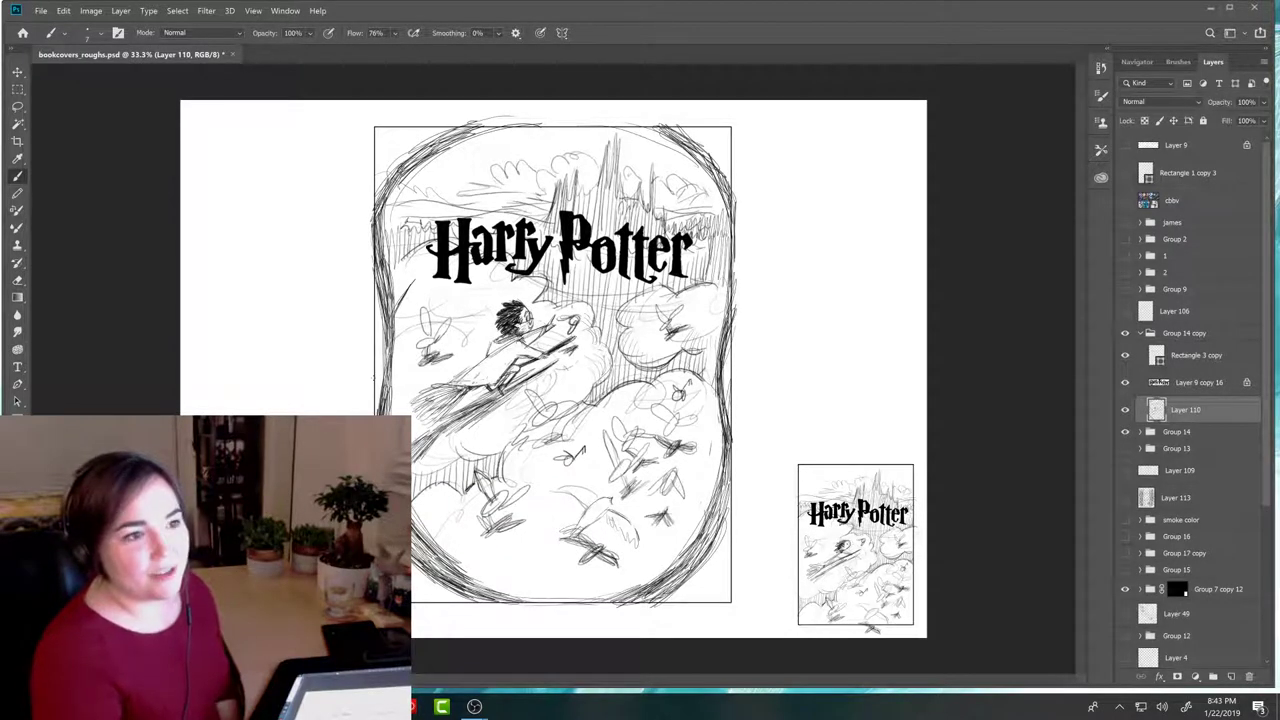
Step: Sketch the frame's top as a thick arch of overlapping strokes rising above the cover's upper border
mouse_move(568, 122)
mouse_down()
mouse_move(466, 121)
mouse_move(484, 118)
mouse_up()
mouse_move(626, 120)
mouse_down()
mouse_move(536, 128)
mouse_move(556, 116)
mouse_up()
mouse_move(664, 128)
mouse_down()
mouse_move(594, 120)
mouse_move(618, 126)
mouse_up()
drag(702, 140, 660, 136)
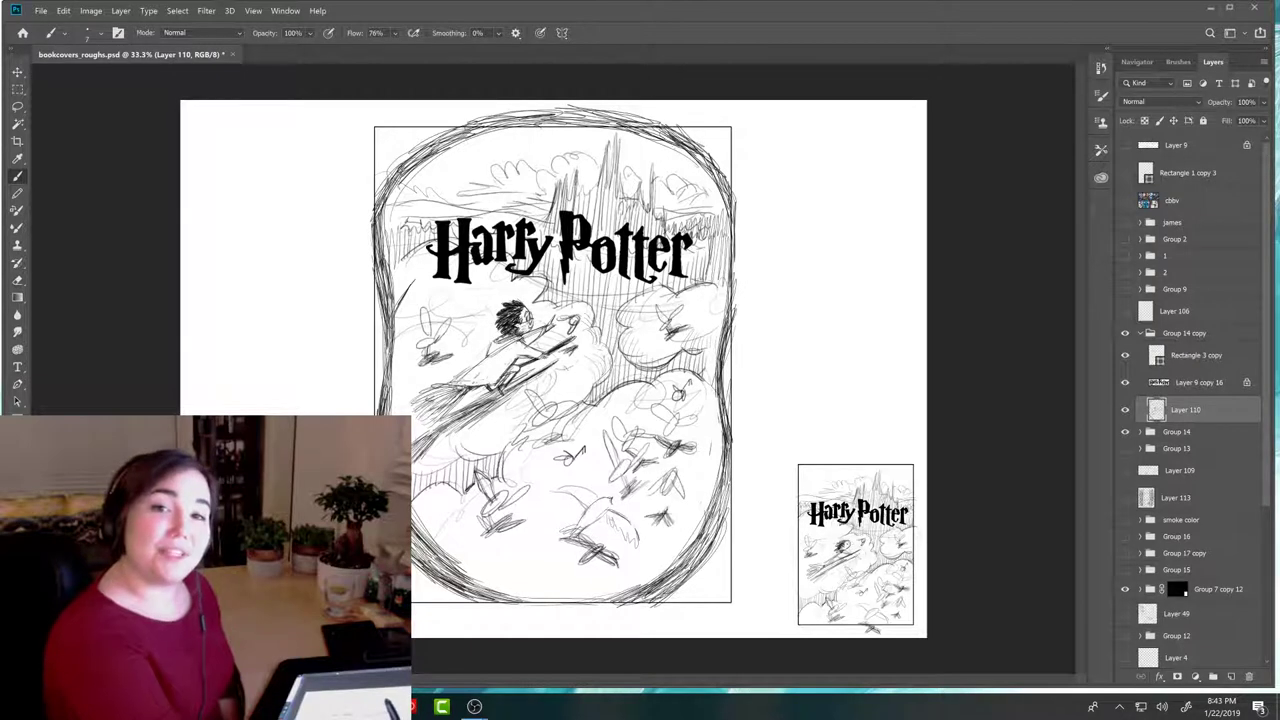
drag(550, 116, 474, 120)
drag(558, 110, 450, 128)
mouse_move(568, 106)
mouse_down()
mouse_move(546, 106)
mouse_move(620, 124)
mouse_up()
drag(626, 112, 586, 120)
drag(664, 104, 530, 106)
Step: Thicken the frame's upper-left corner, both inward-curving sides and lower curves with more brush strokes
drag(392, 150, 376, 206)
drag(452, 130, 382, 182)
drag(740, 202, 744, 312)
drag(742, 240, 724, 380)
drag(724, 368, 724, 402)
drag(393, 304, 392, 384)
drag(390, 334, 390, 412)
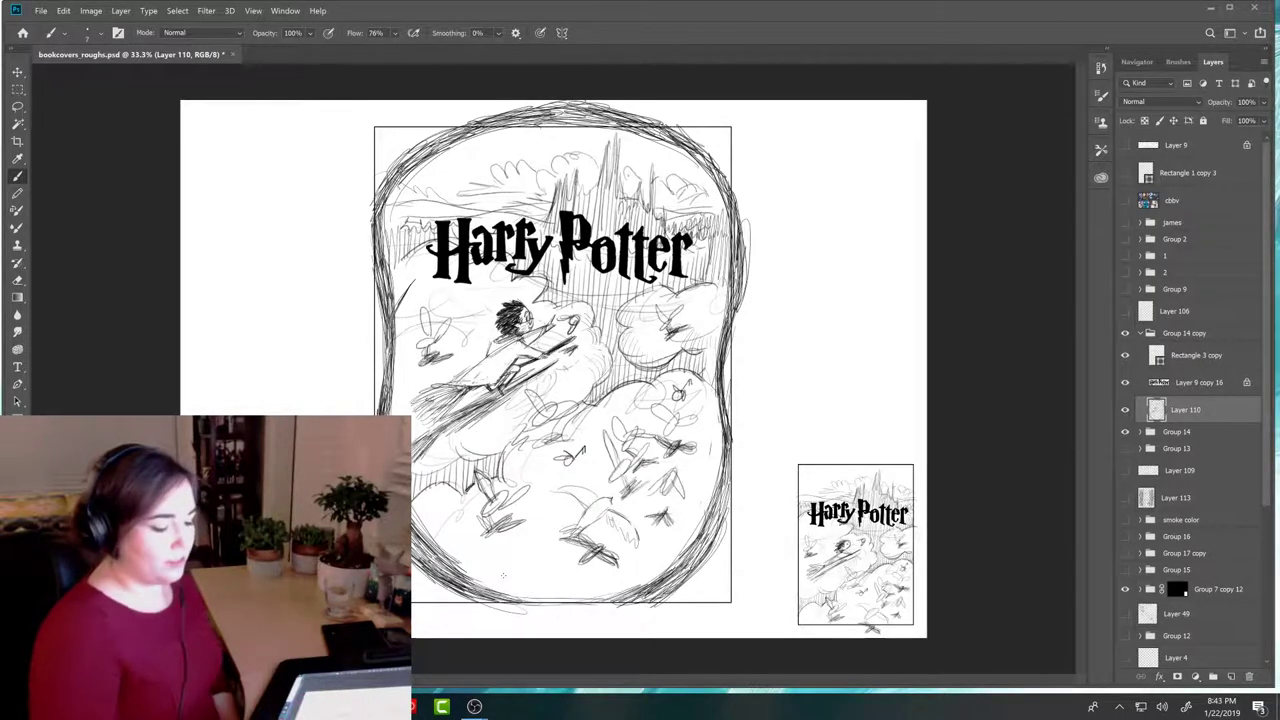
mouse_move(598, 604)
mouse_down()
mouse_move(556, 604)
mouse_move(625, 598)
mouse_move(725, 505)
mouse_move(720, 395)
mouse_up()
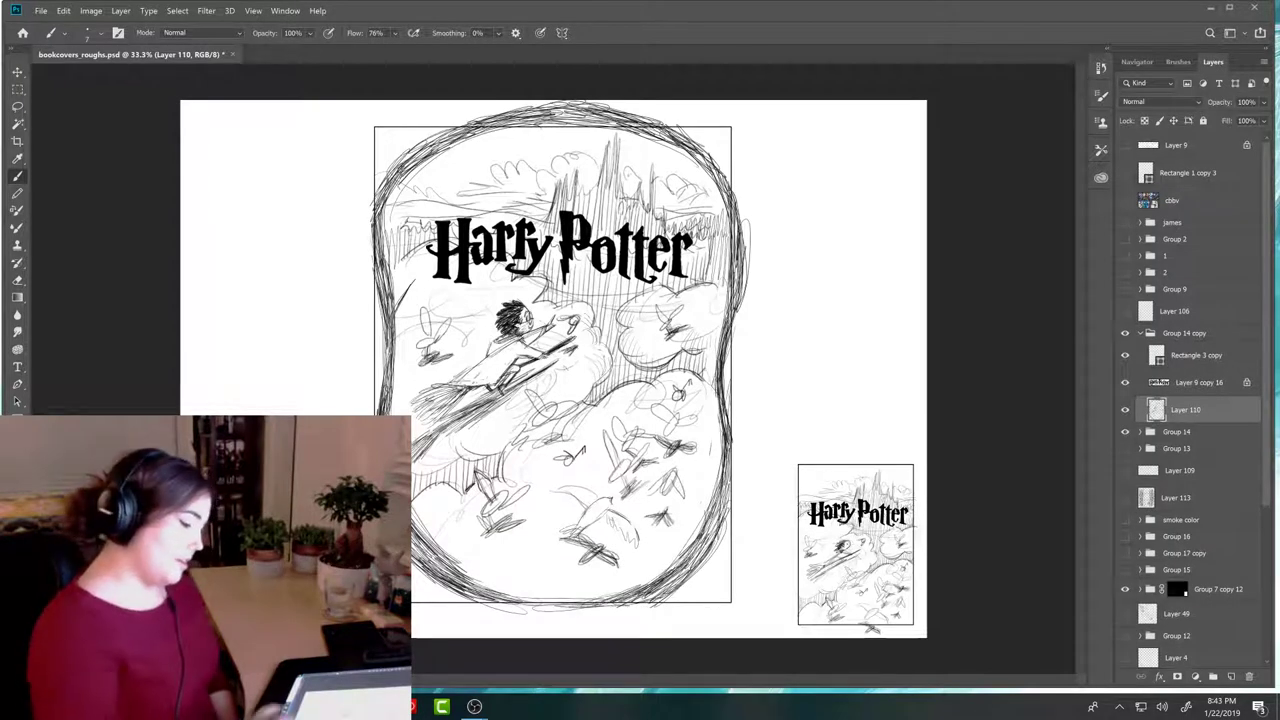
mouse_move(436, 583)
mouse_down()
mouse_move(414, 572)
mouse_move(446, 568)
mouse_move(424, 514)
mouse_move(448, 560)
mouse_up()
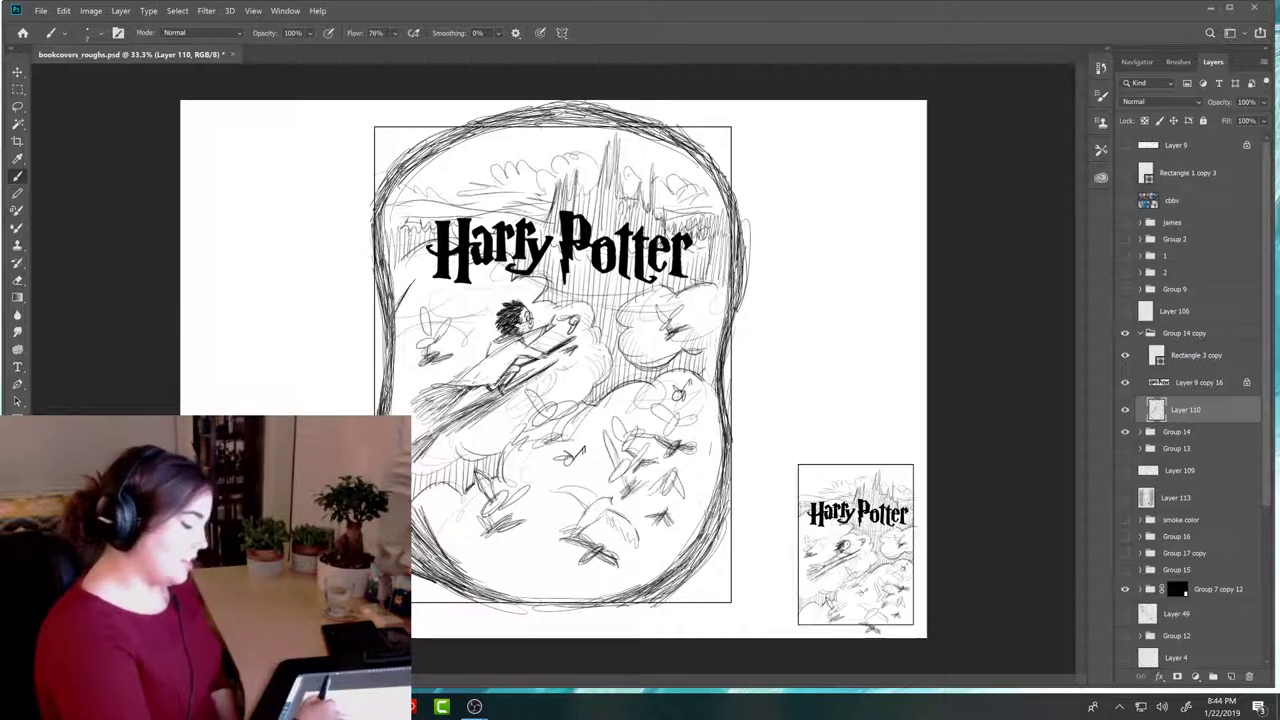
Step: Erase part of the frame's lower-left curve and redraw its inner line with the brush
key(e)
mouse_move(432, 542)
mouse_down()
mouse_move(416, 510)
mouse_move(413, 532)
mouse_up()
key(b)
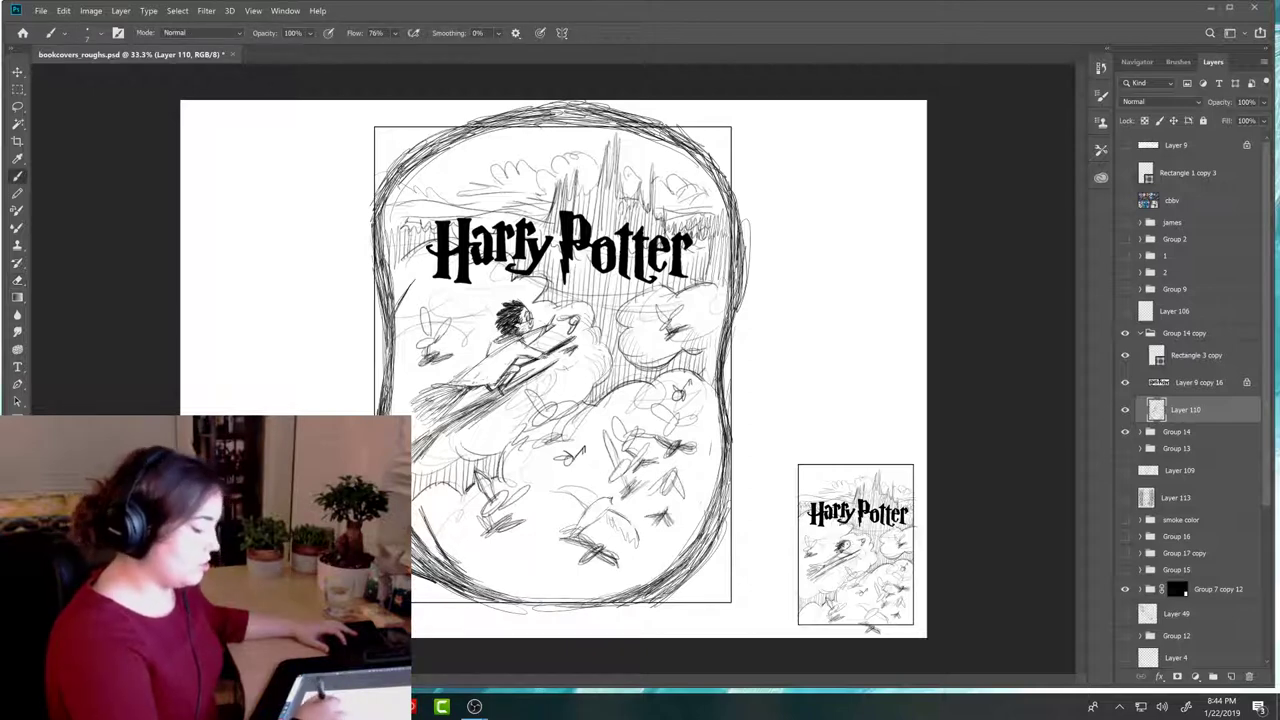
key(e)
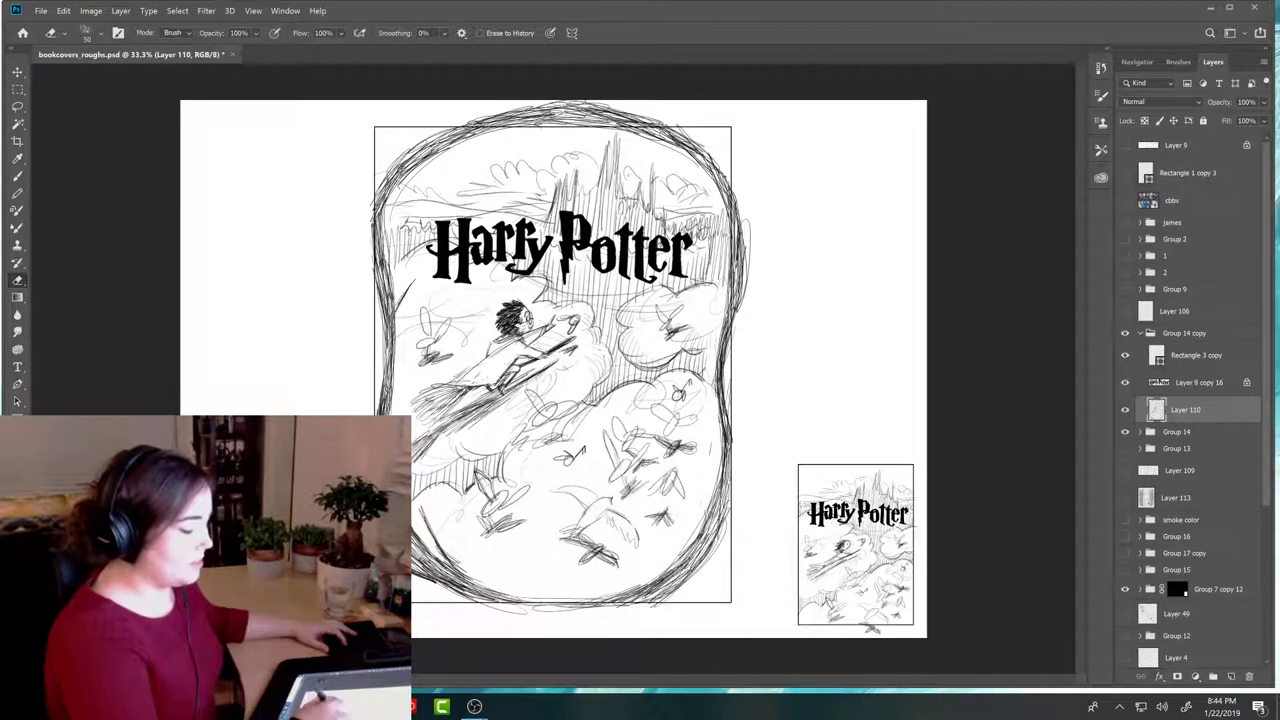
key(b)
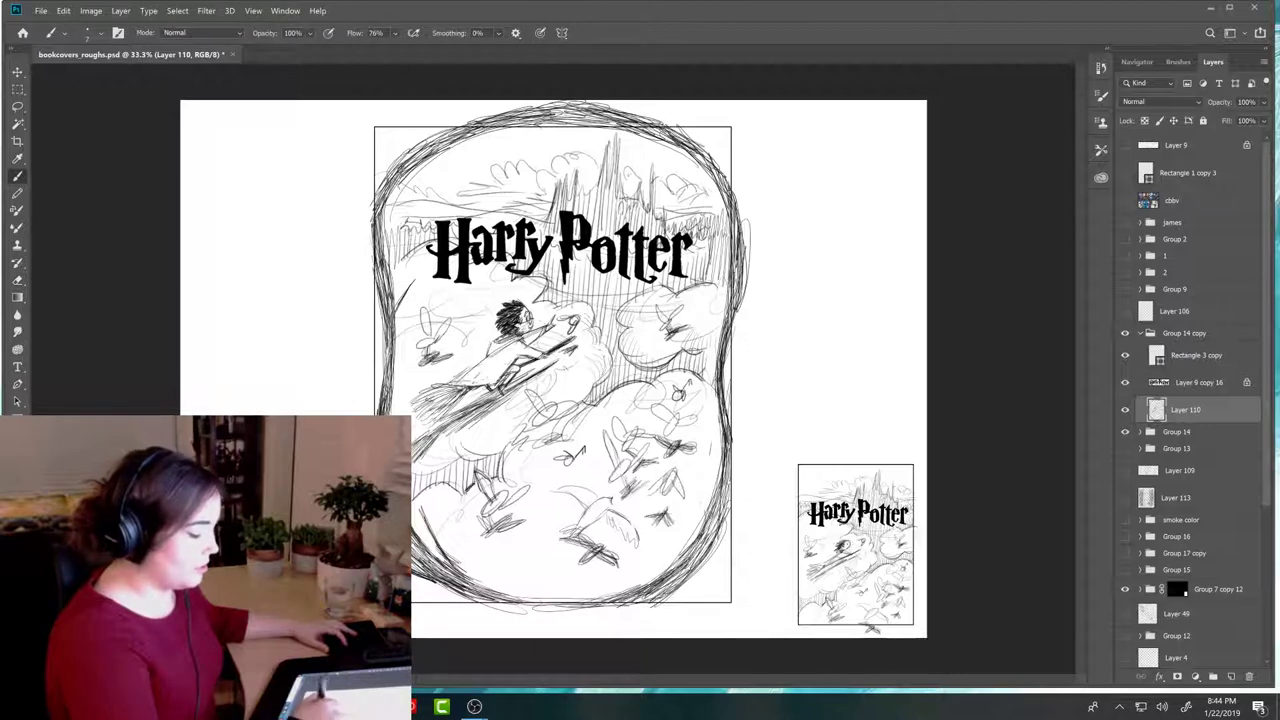
drag(419, 508, 431, 540)
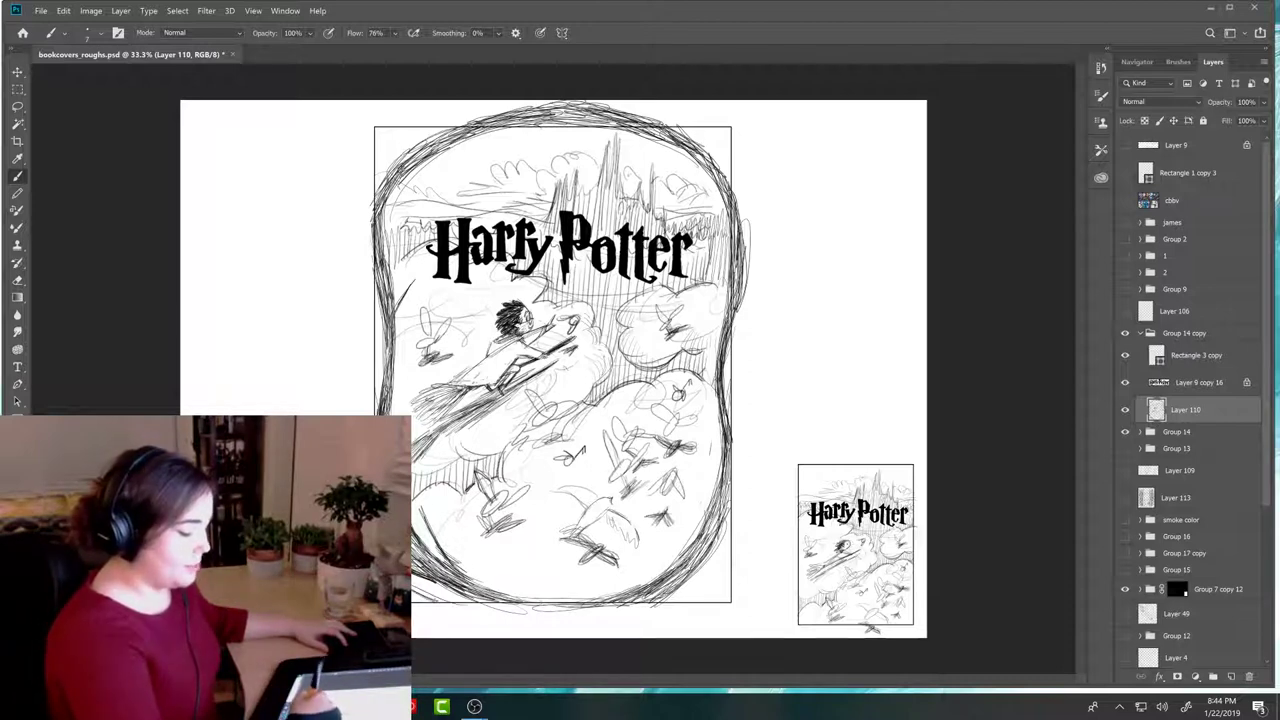
Step: Refine the frame's lower-left corner by alternately erasing and redrawing short strokes
key(e)
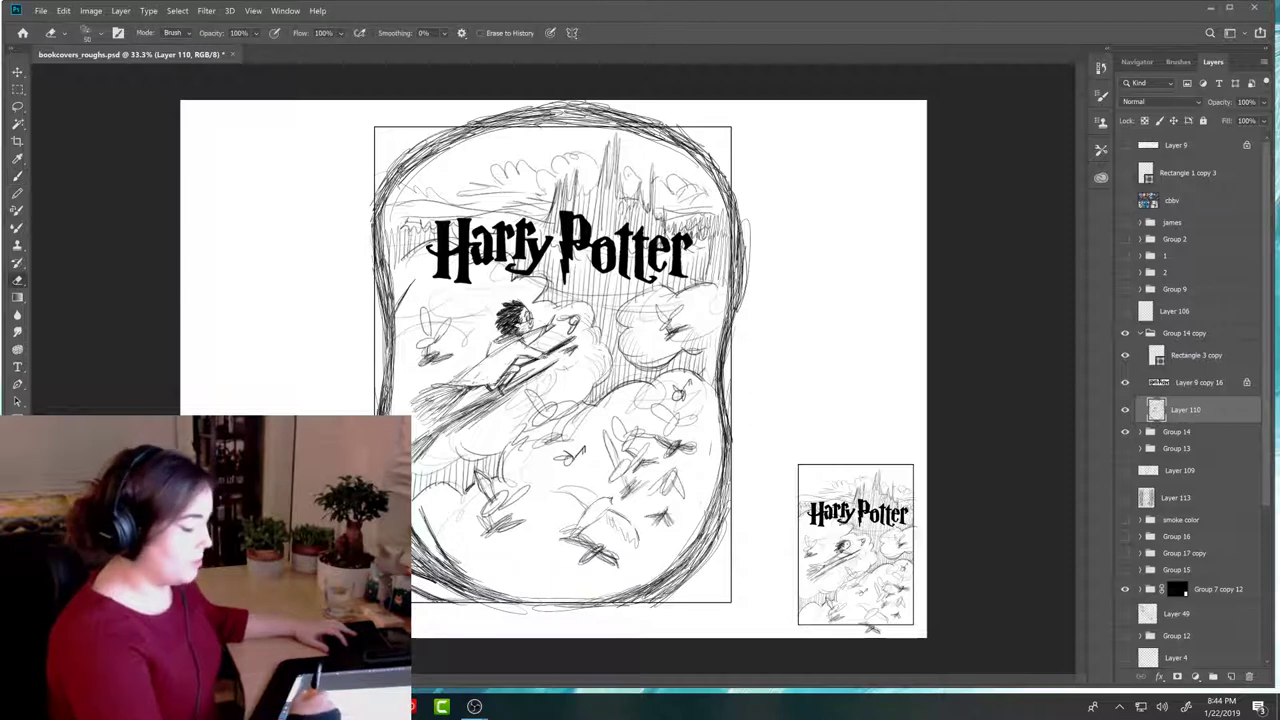
key(b)
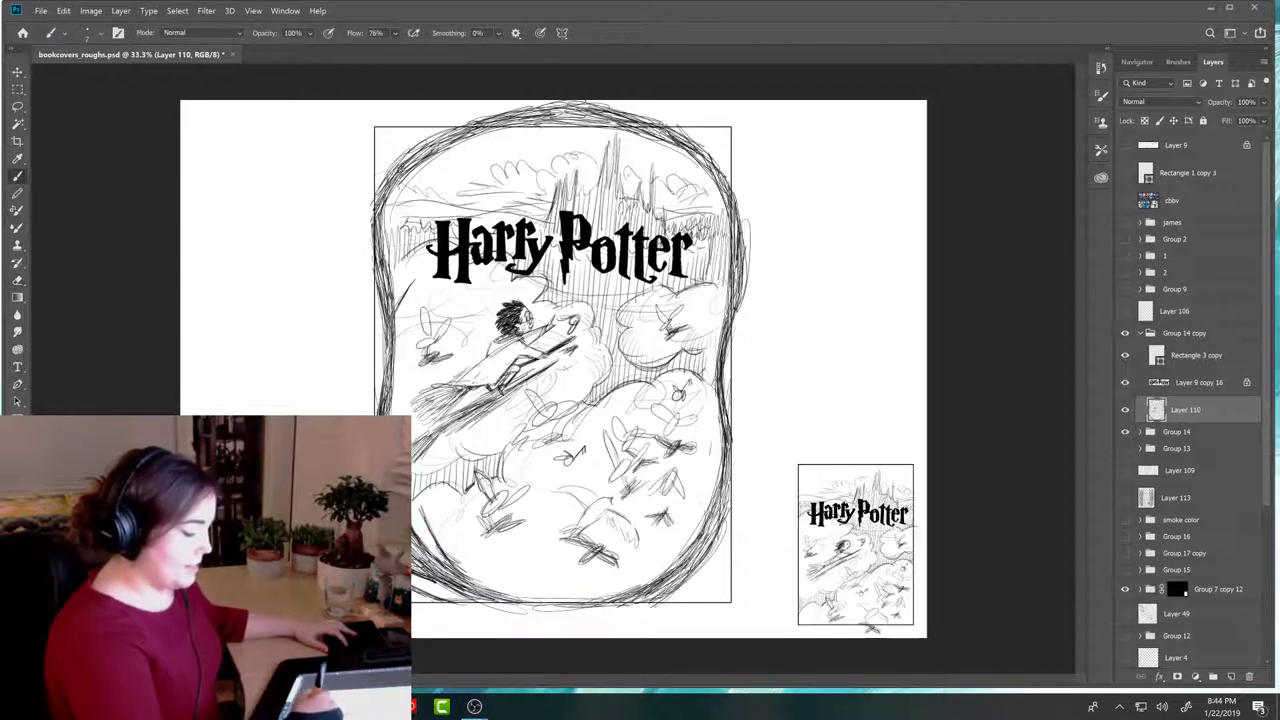
key(e)
key(b)
key(e)
key(b)
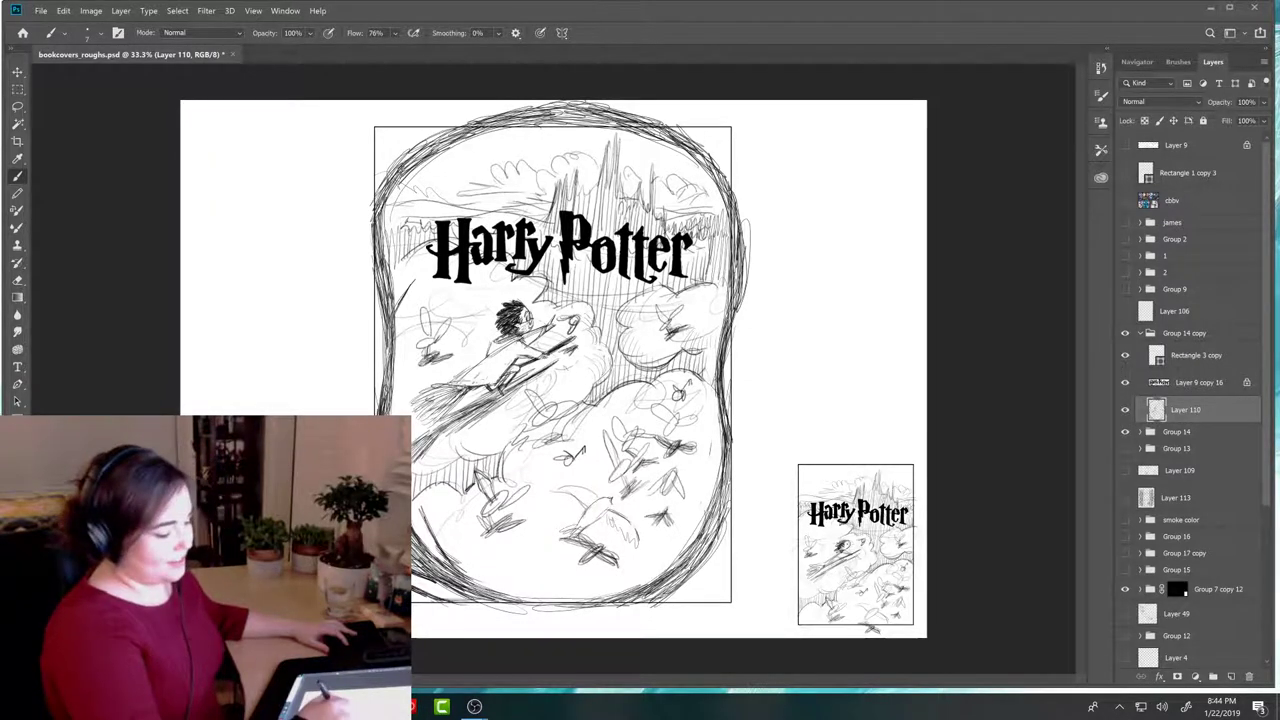
key(e)
key(b)
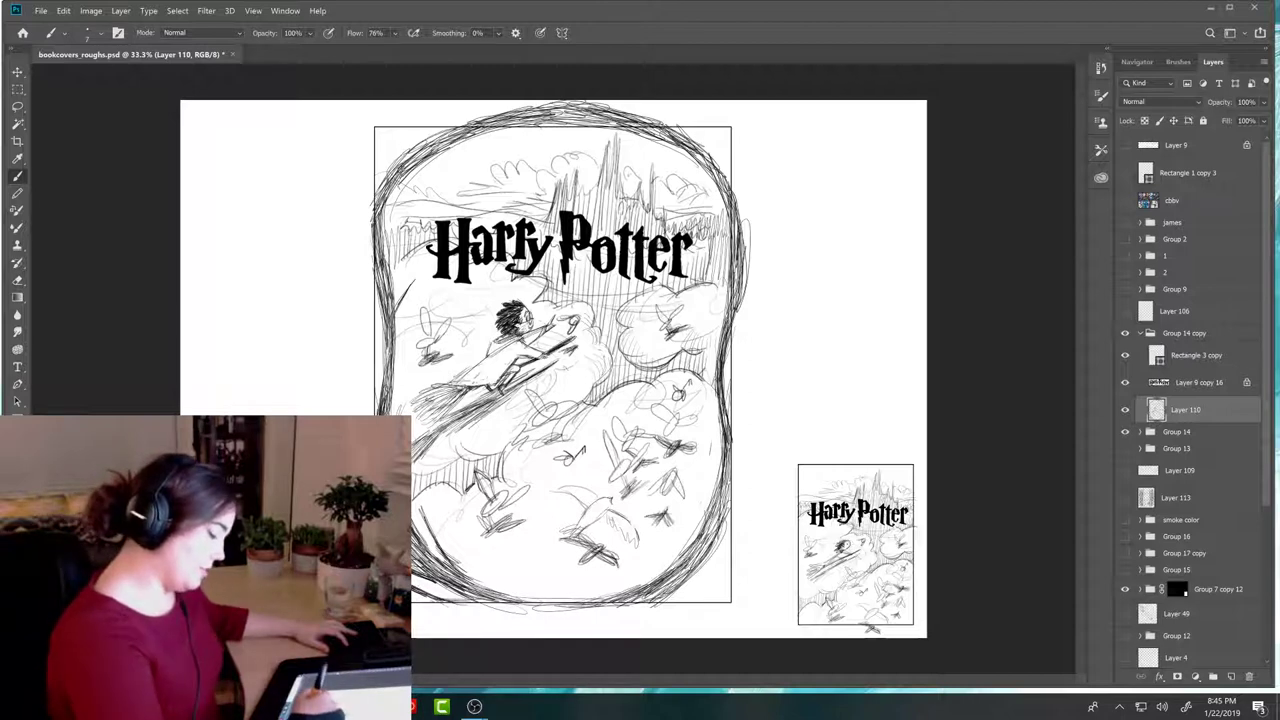
key(e)
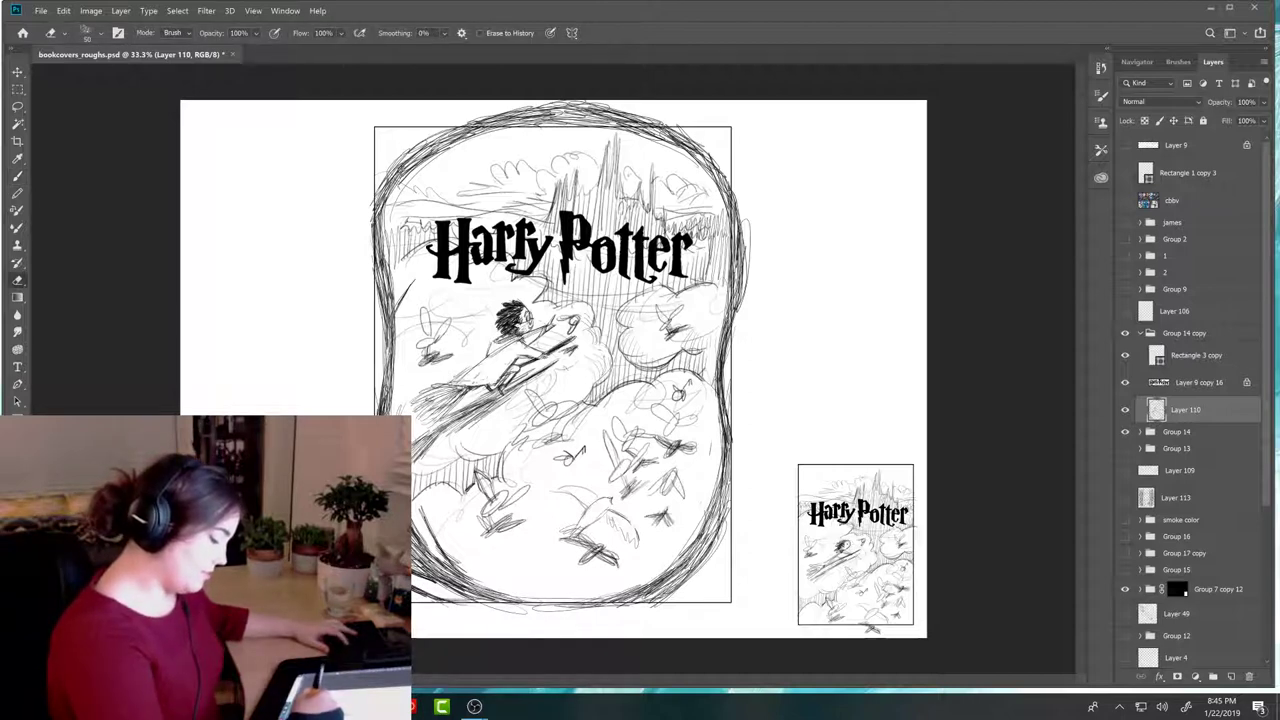
key(b)
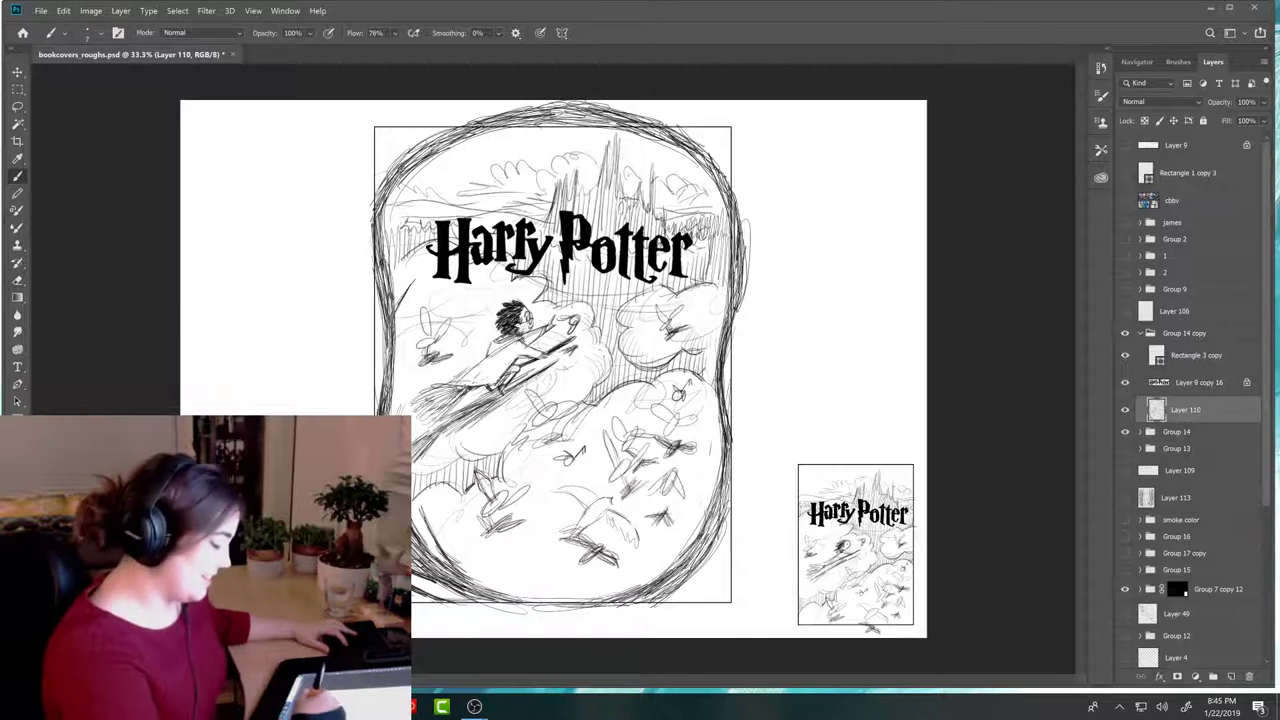
key(e)
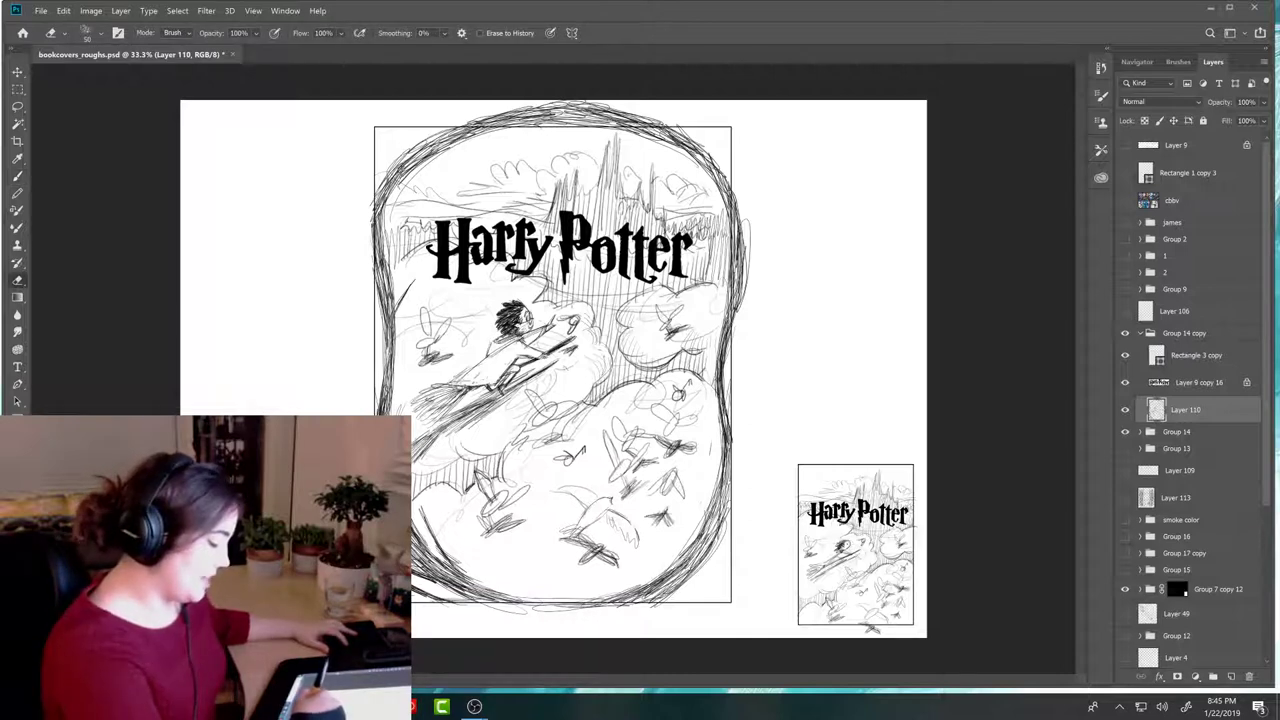
key(b)
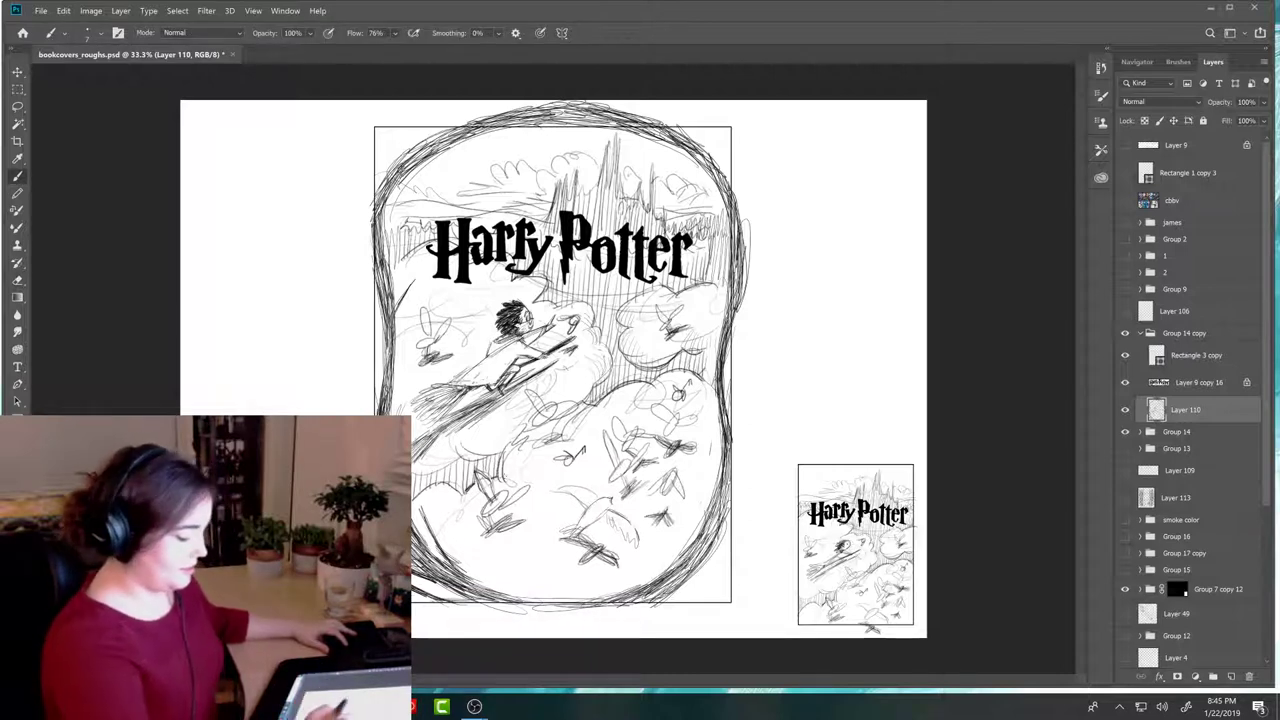
key(e)
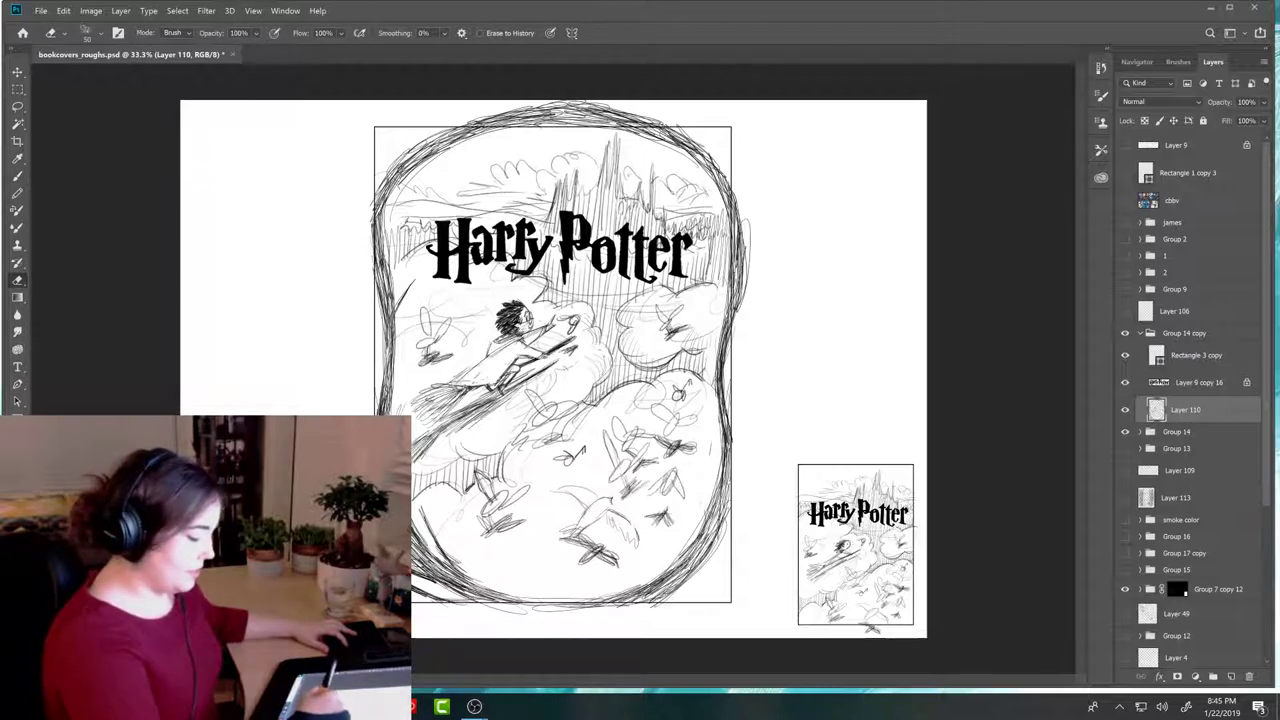
key(b)
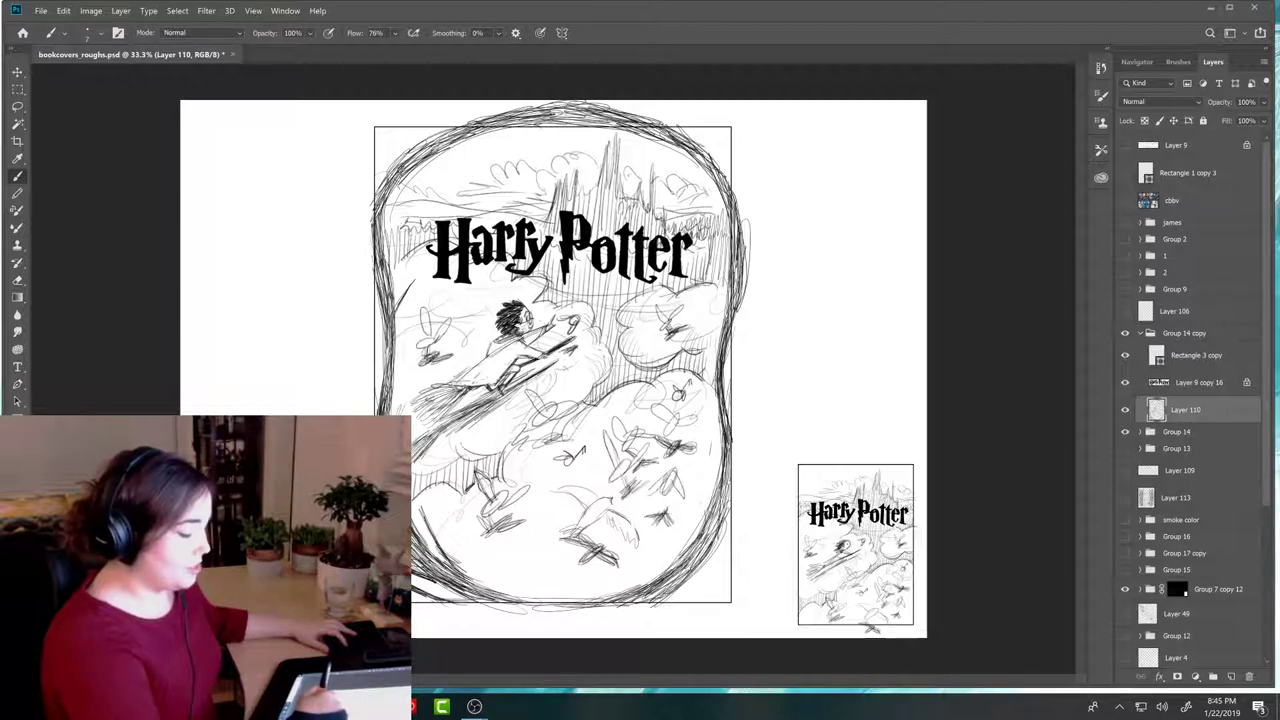
key(e)
key(b)
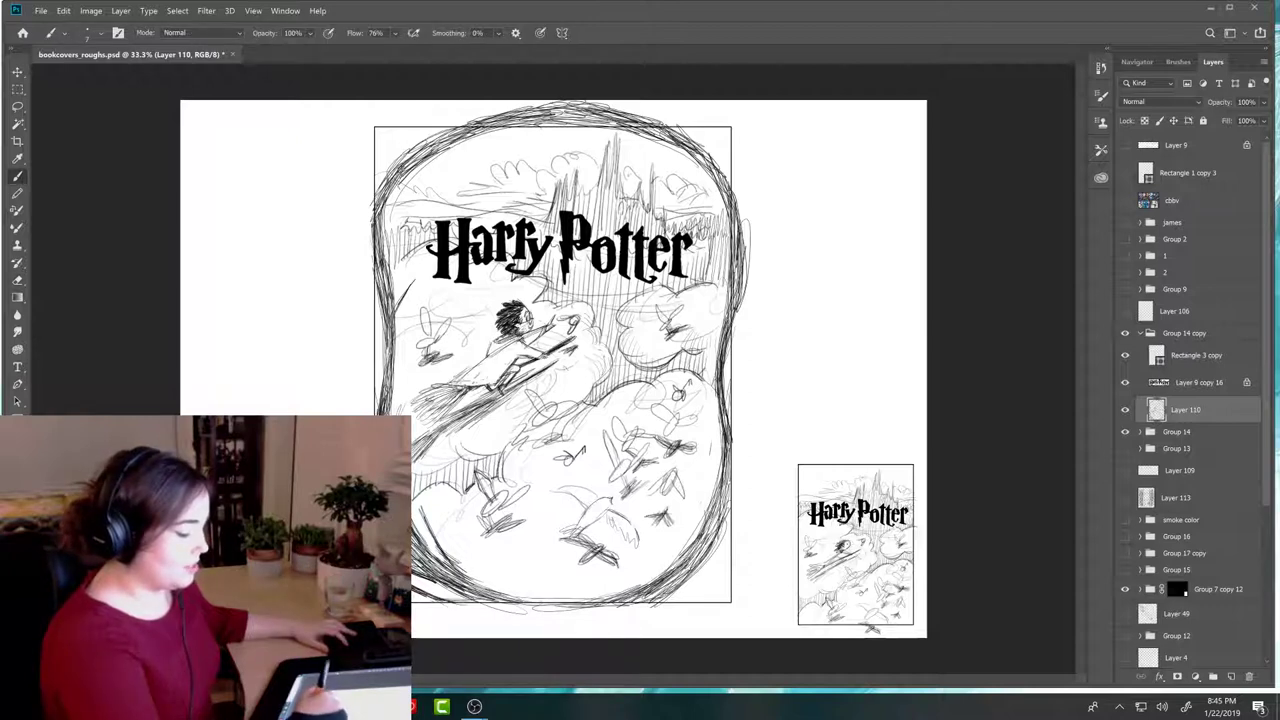
key(e)
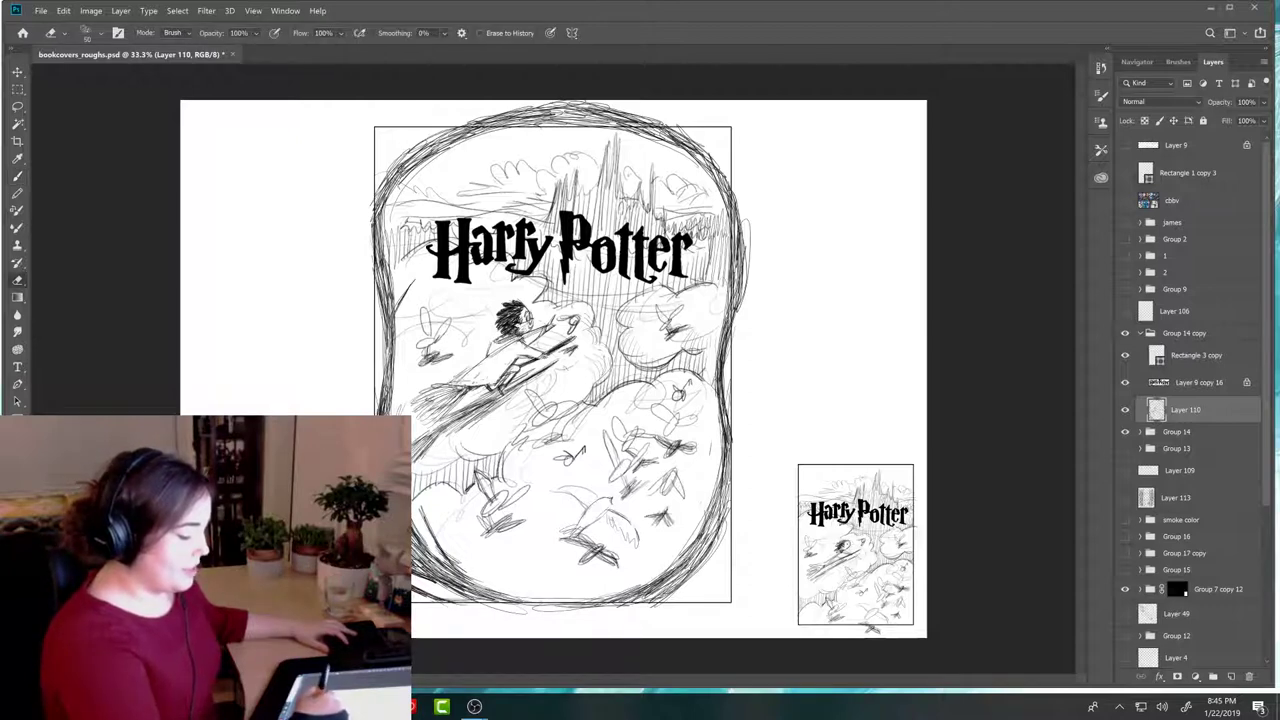
key(b)
drag(410, 575, 428, 560)
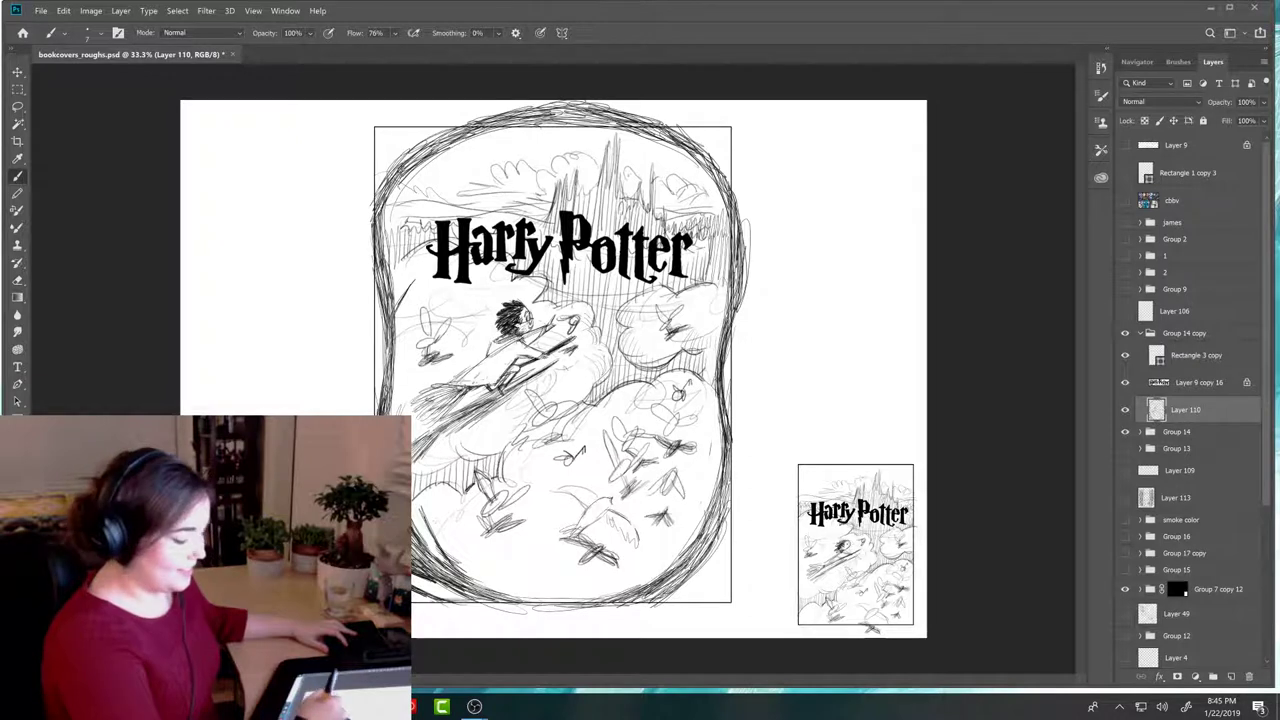
key(e)
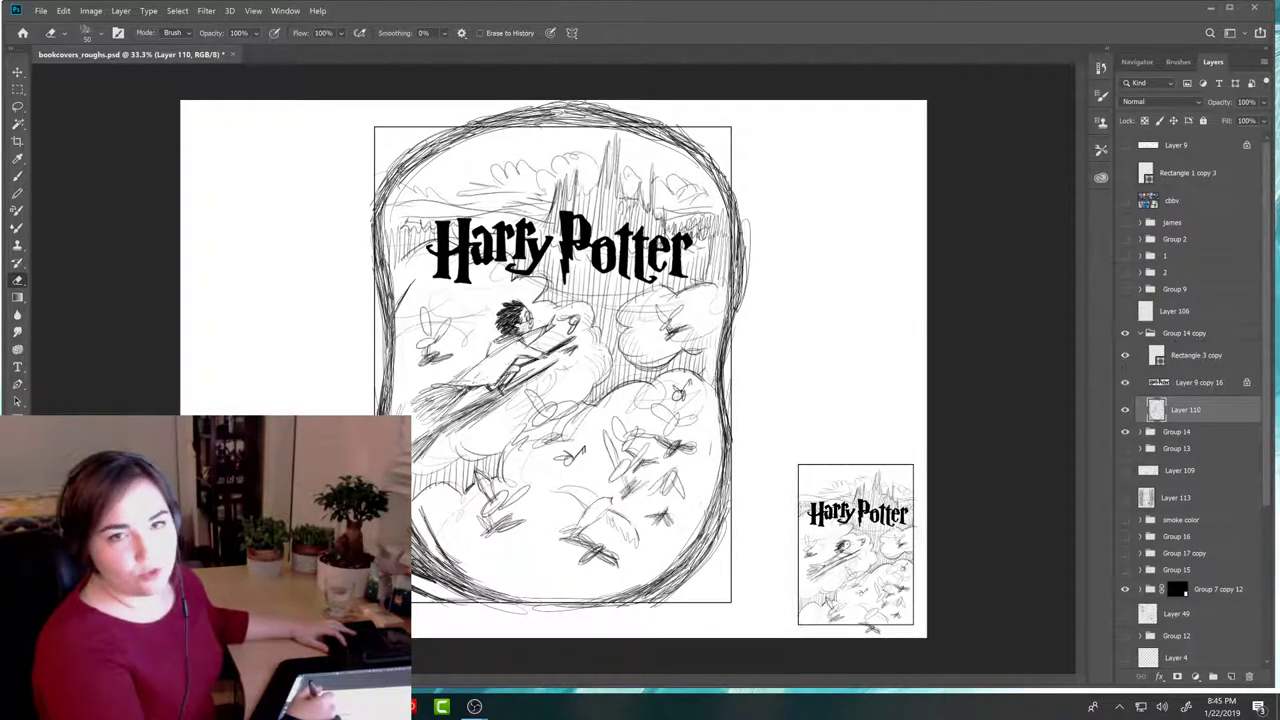
key(b)
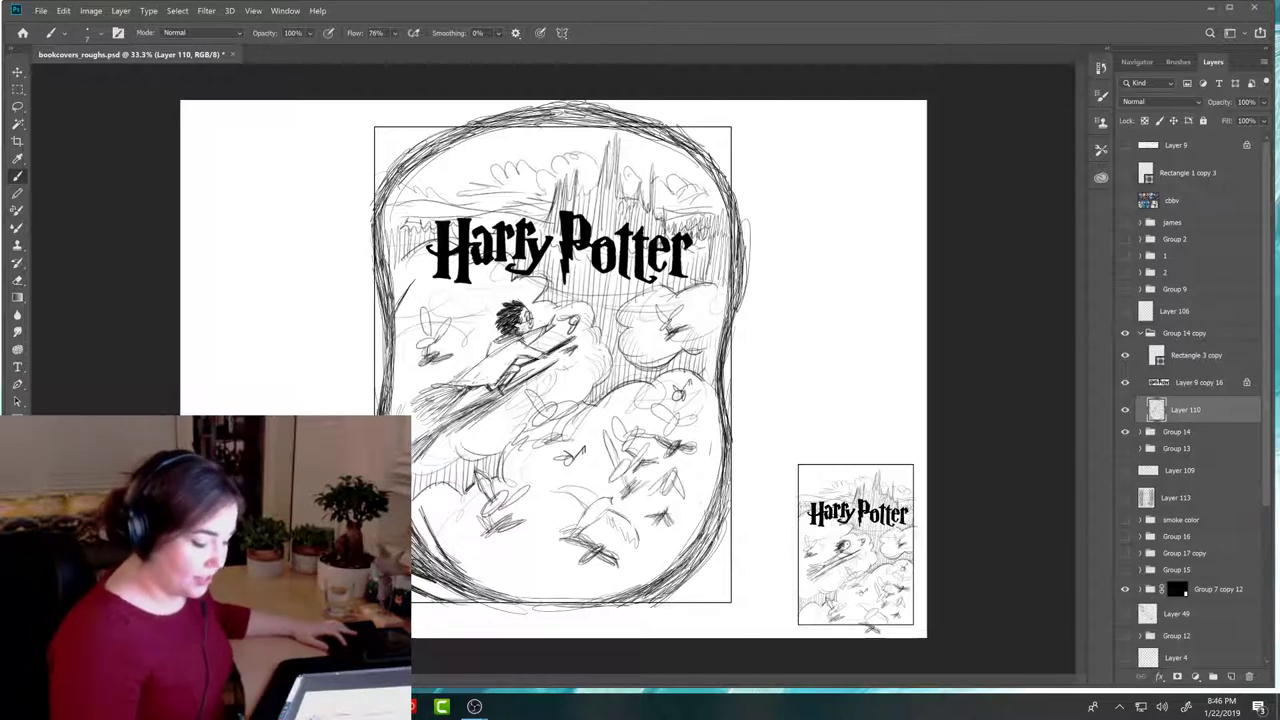
Step: Rework the frame's lower-right corner by adding an outer stroke, erasing part of the curve and redrawing its inner line with the brush
mouse_move(670, 590)
mouse_down()
mouse_move(728, 546)
mouse_move(716, 566)
mouse_move(744, 528)
mouse_up()
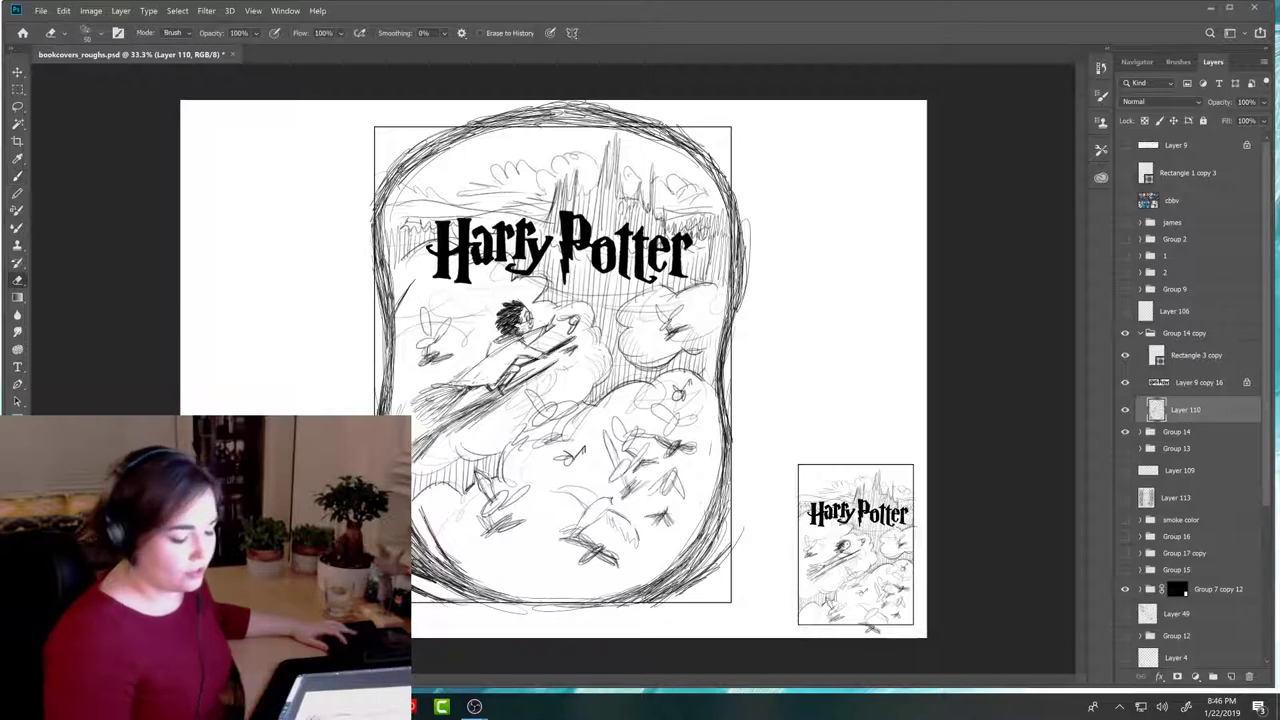
drag(708, 564, 700, 494)
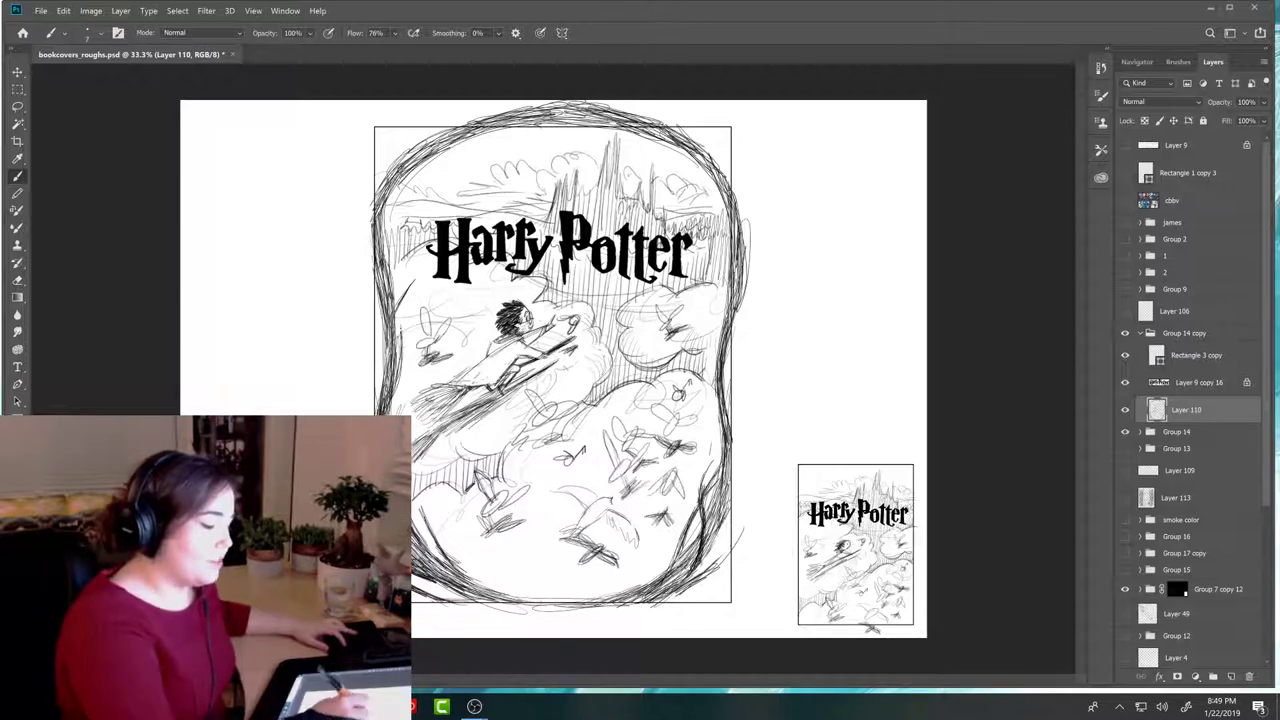
key(e)
key(b)
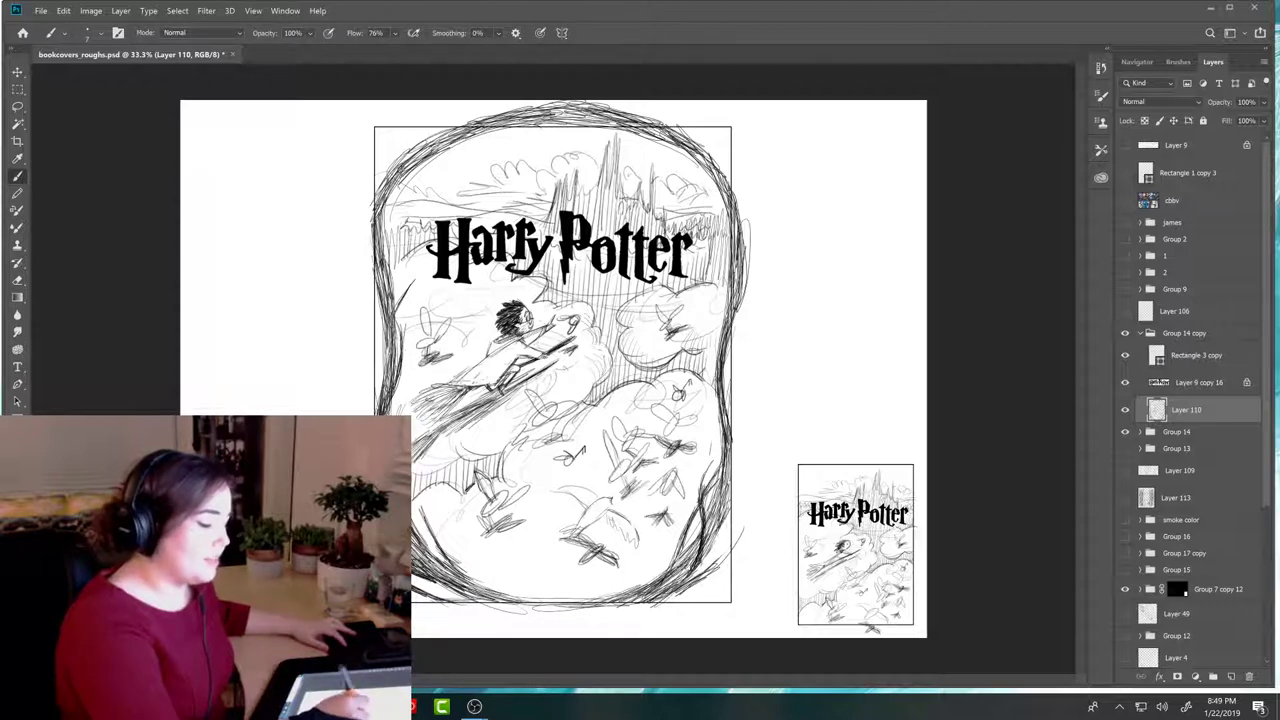
key(e)
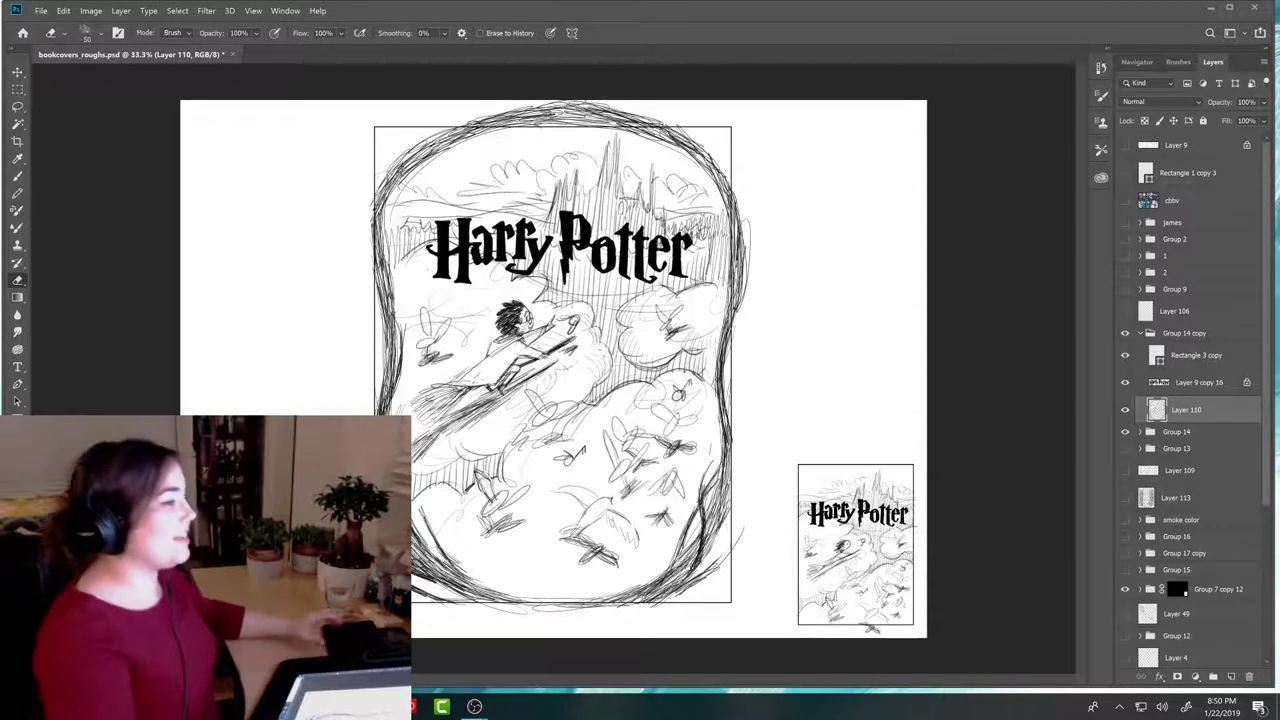
key(b)
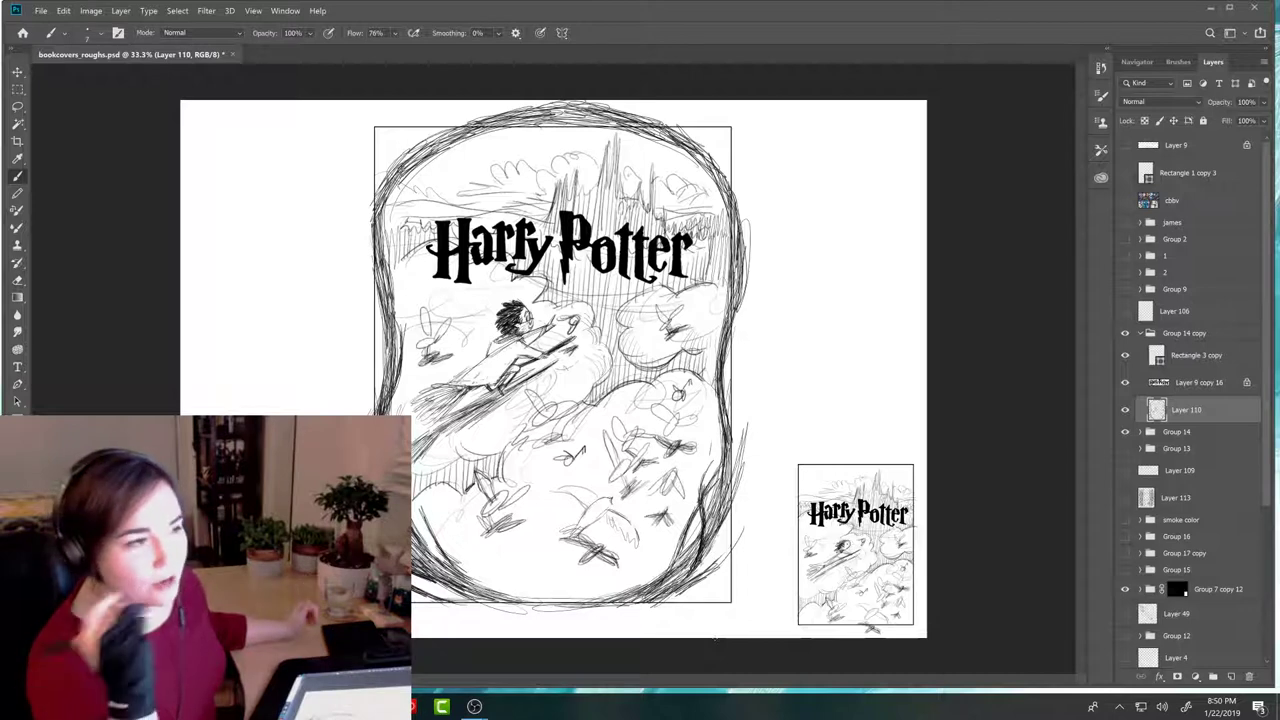
Step: Add flaring brush strokes outside the frame's lower-right side and lower-left corner
mouse_move(738, 430)
mouse_down()
mouse_move(737, 492)
mouse_move(745, 398)
mouse_move(754, 450)
mouse_up()
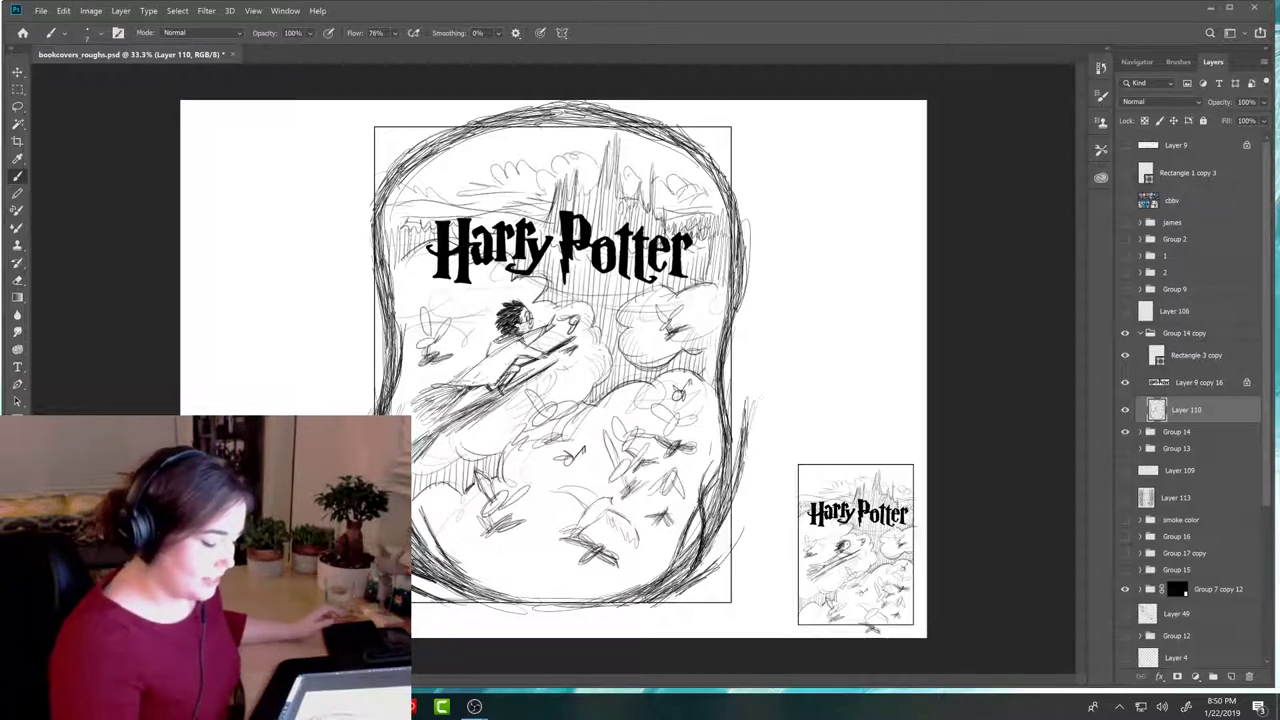
drag(760, 398, 748, 436)
drag(743, 372, 740, 450)
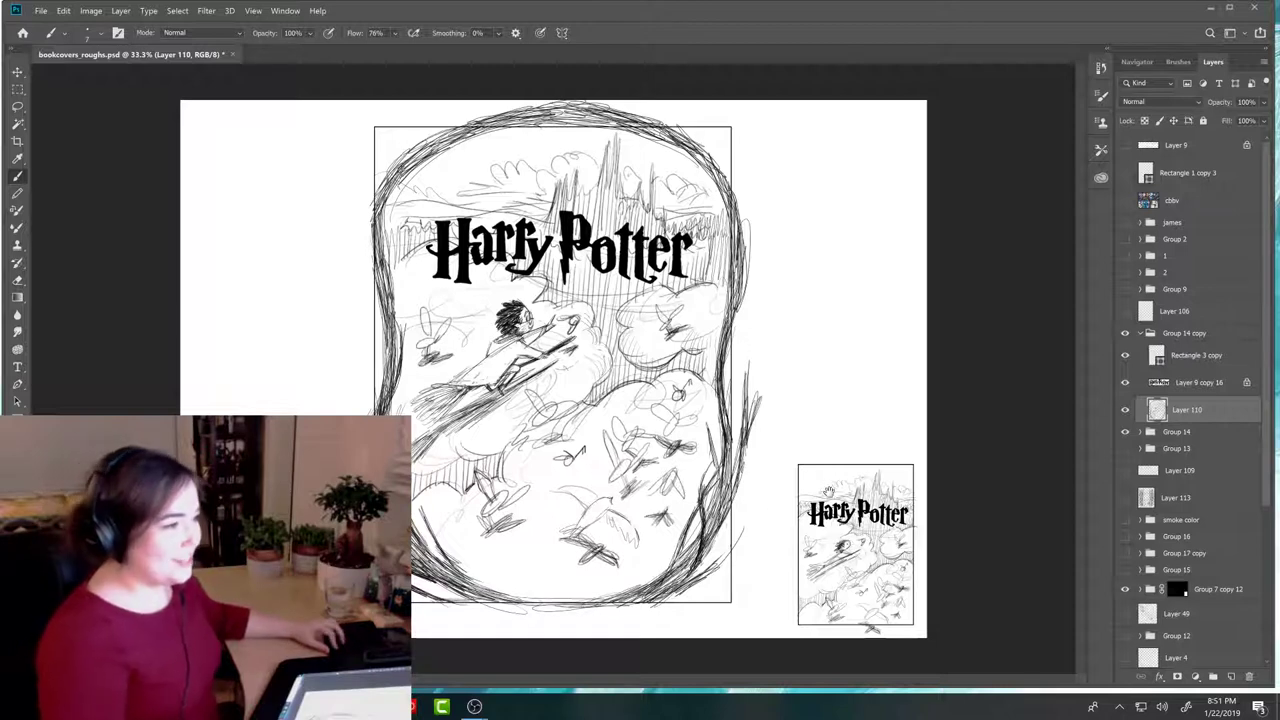
key(f)
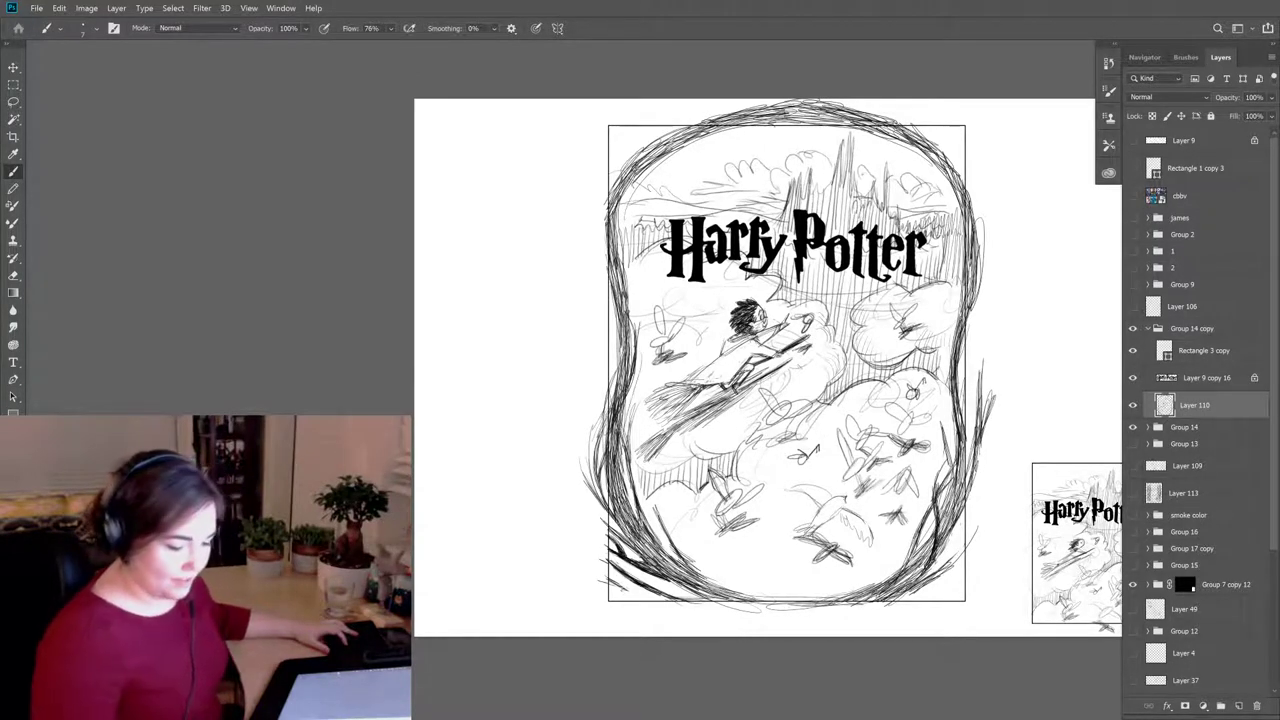
drag(978, 342, 964, 428)
mouse_move(600, 490)
mouse_down()
mouse_move(580, 525)
mouse_move(586, 594)
mouse_up()
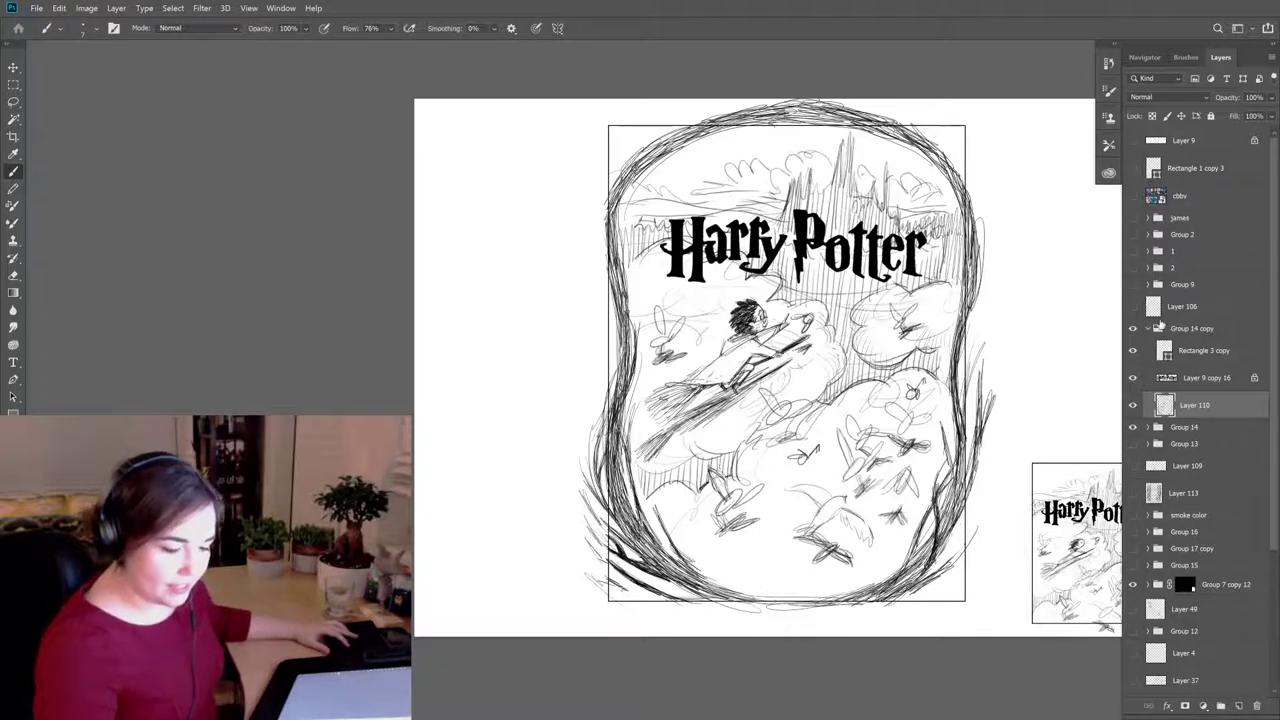
Step: Collapse and hide the Group 14 copy folder, and briefly preview Group 13, Layer 106 and Layer 109
click(1148, 328)
click(1133, 328)
click(1133, 345)
click(1133, 361)
click(1133, 361)
click(1134, 306)
click(1134, 306)
click(1133, 384)
click(1133, 384)
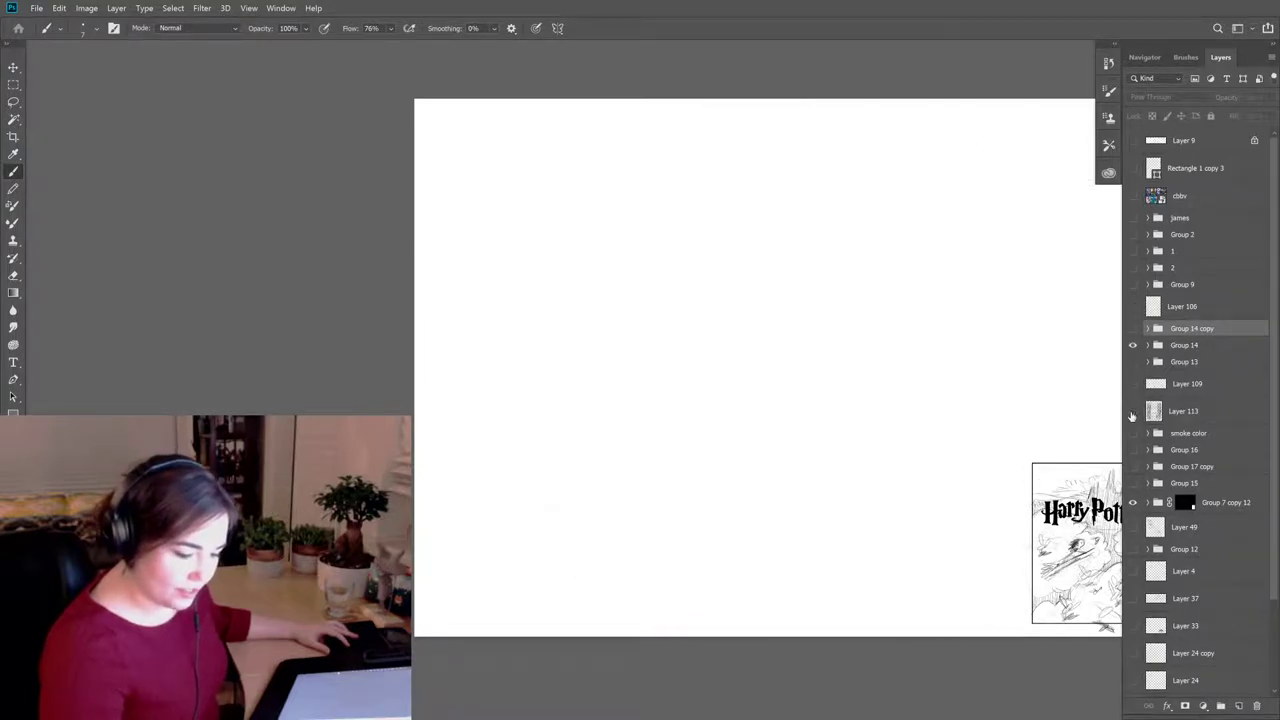
Step: Preview Layer 113 and the smoke color group, and show Group 16 with the three cover sketches side by side
click(1133, 411)
click(1133, 411)
click(1136, 433)
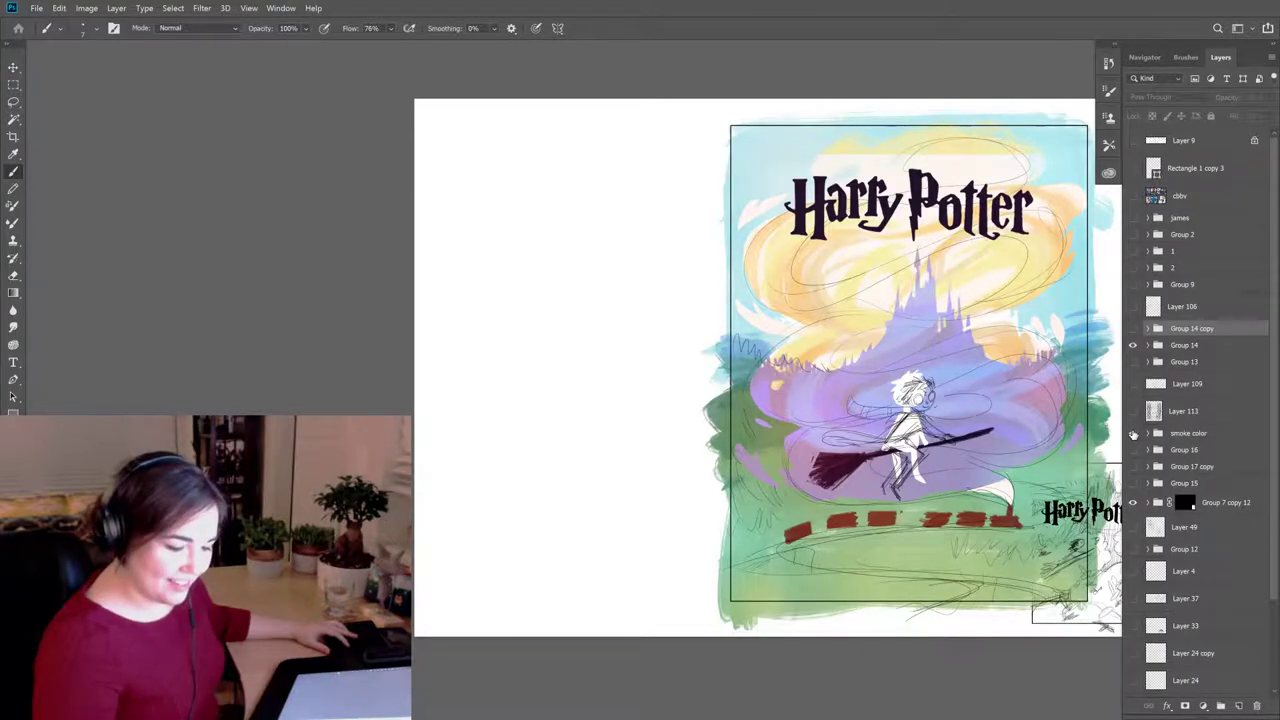
click(1132, 433)
click(1134, 449)
drag(1021, 507, 829, 534)
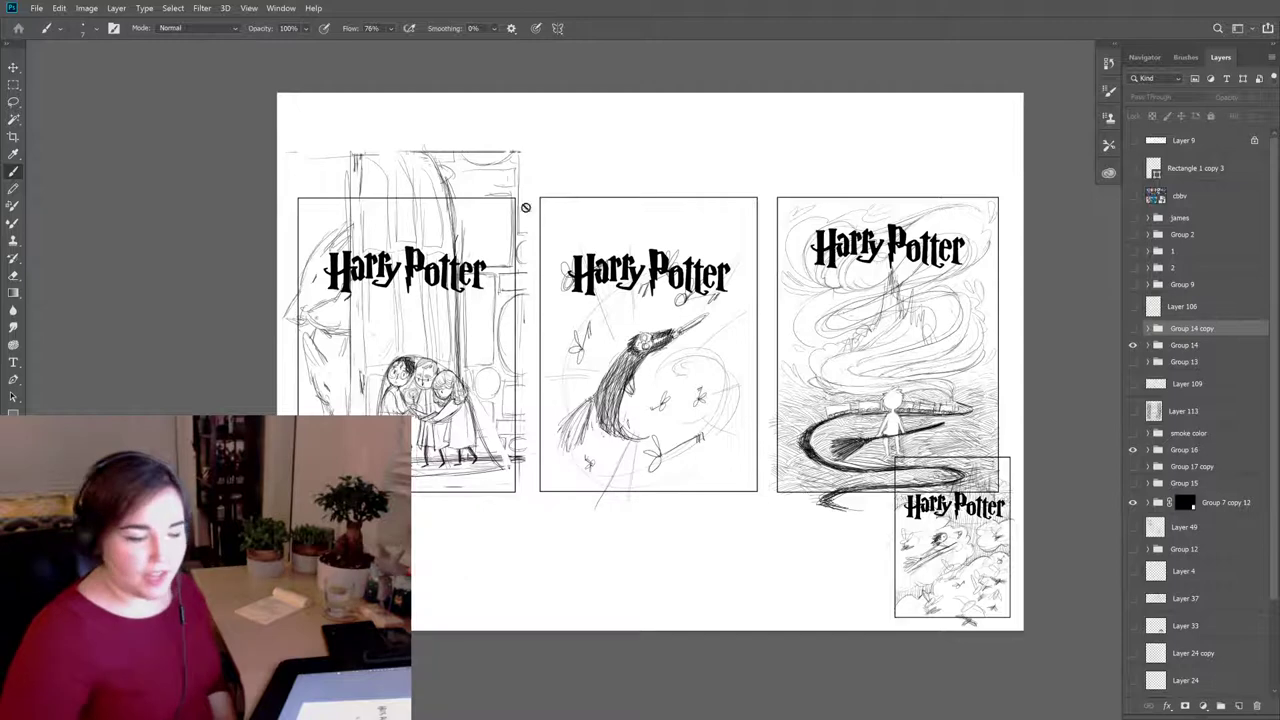
click(232, 244)
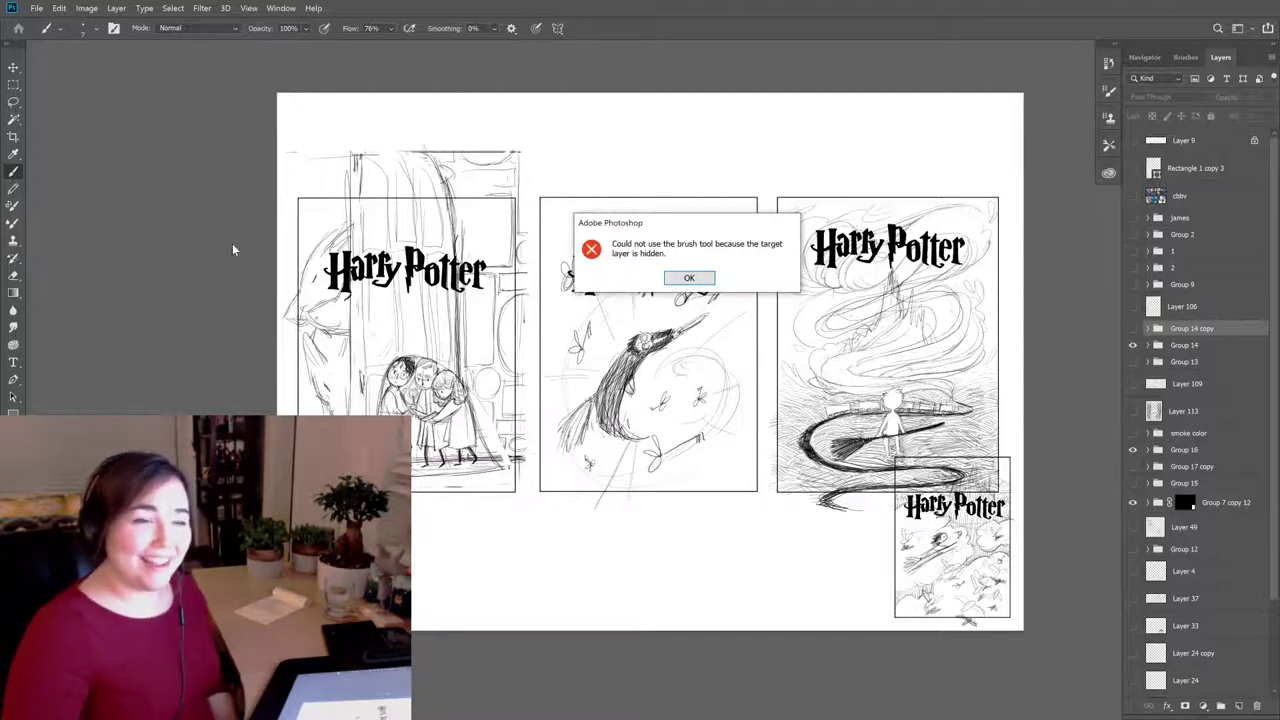
click(686, 279)
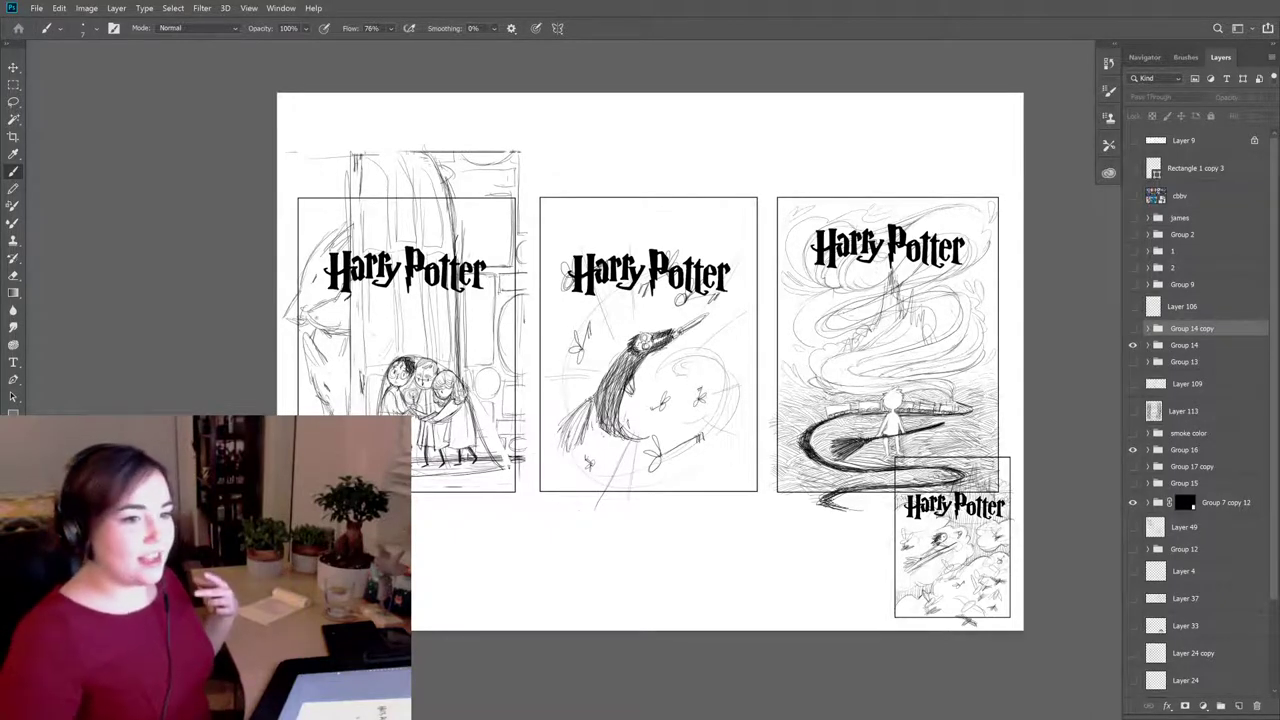
click(716, 67)
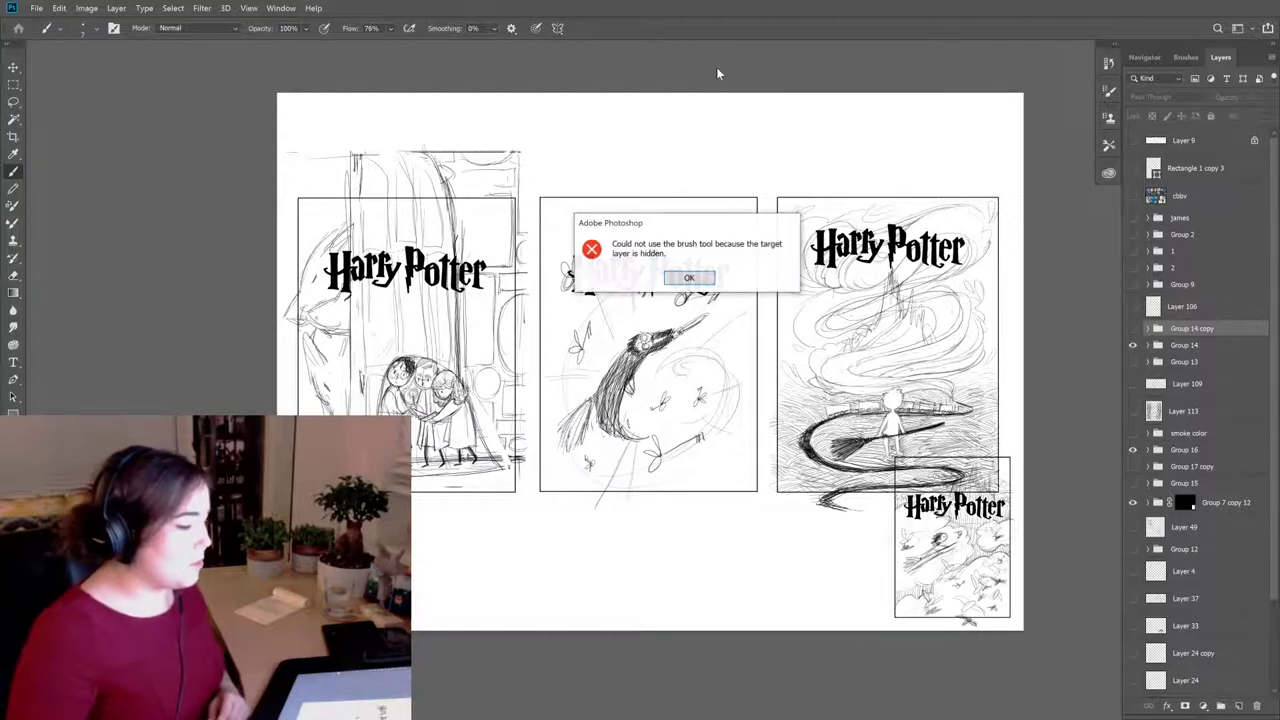
click(706, 278)
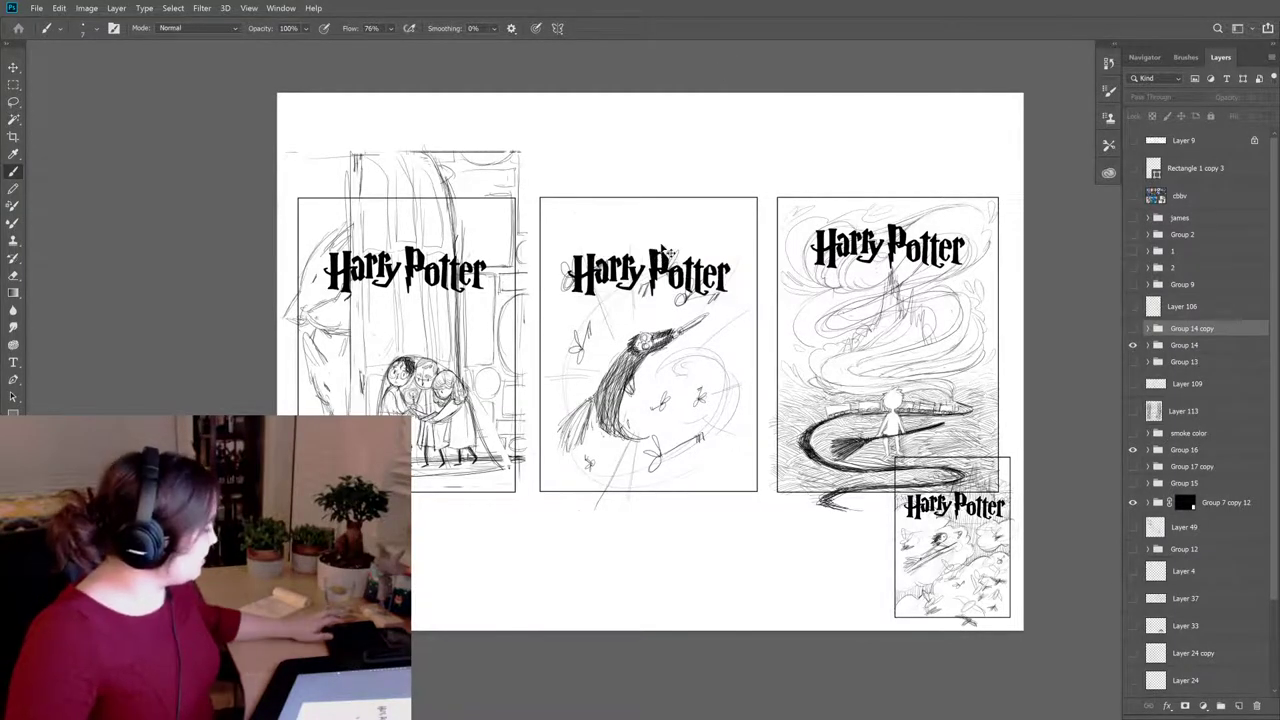